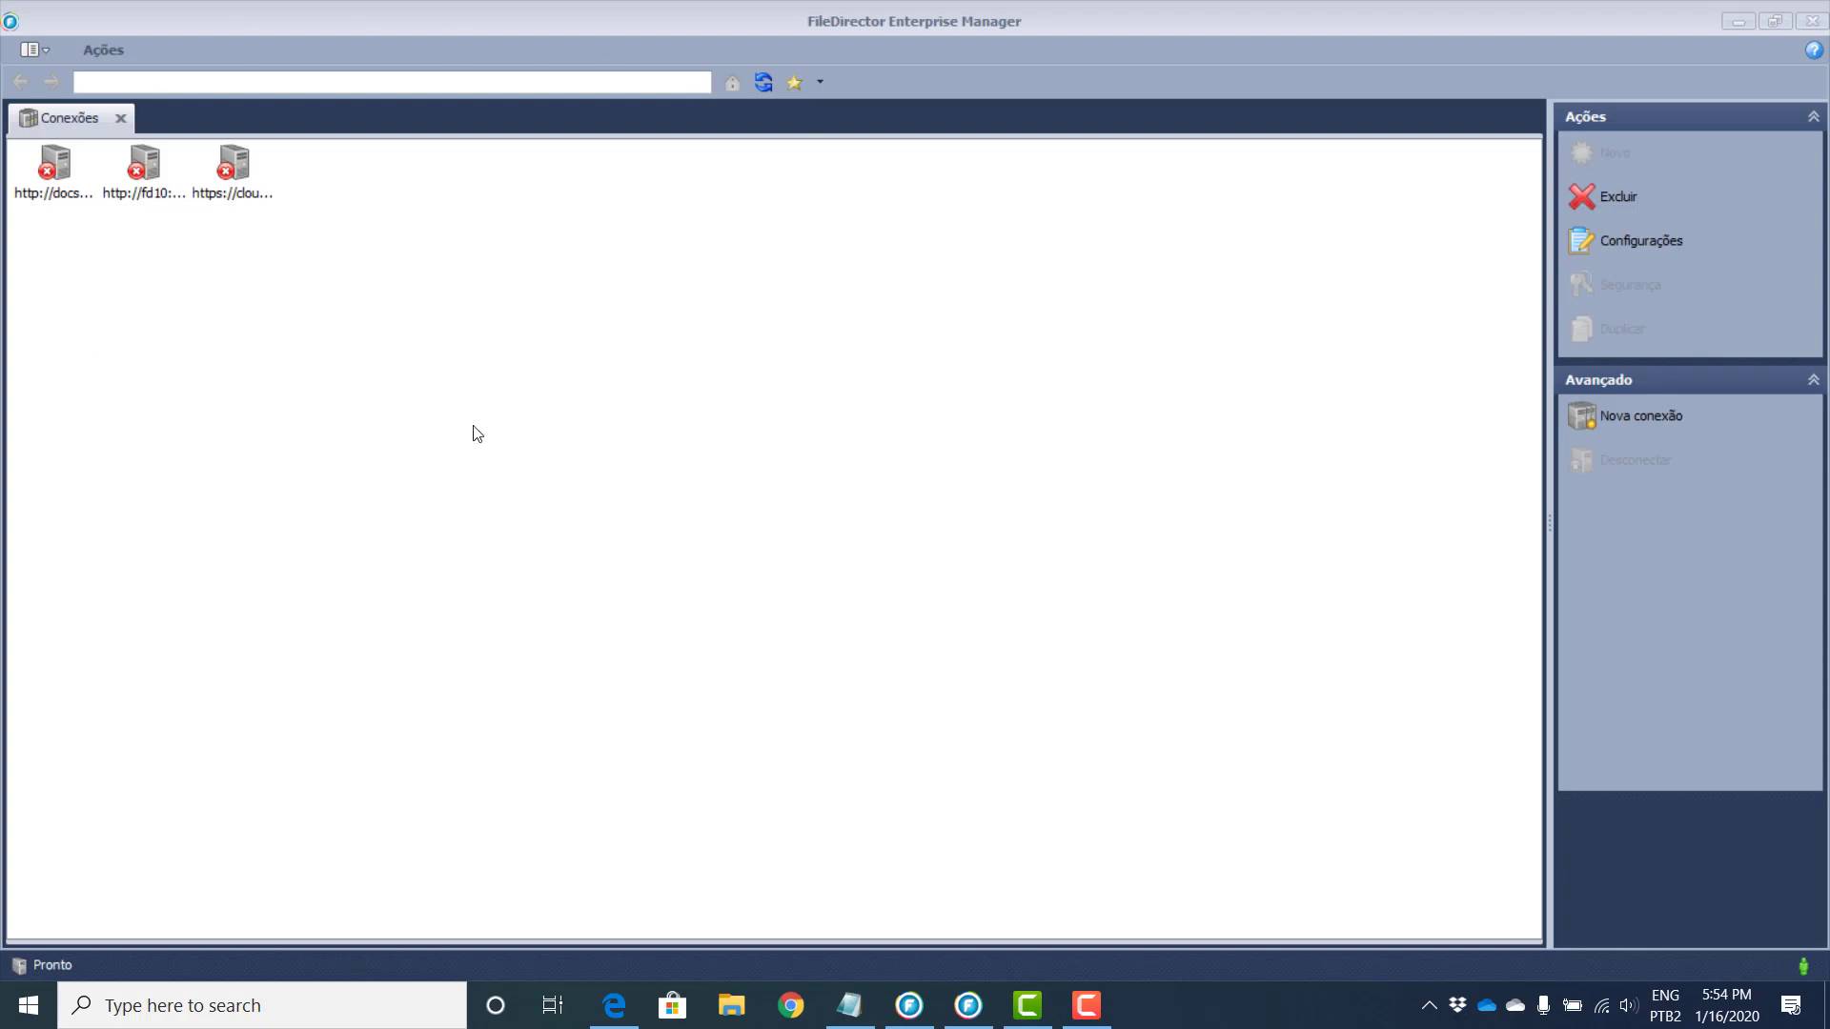
Step: Compare the saved fd10:9000, cloud and clouddoc connections and check the cloud connection's full address
{"action": "left_click", "coordinate": [177, 169]}
{"action": "left_click", "coordinate": [252, 160]}
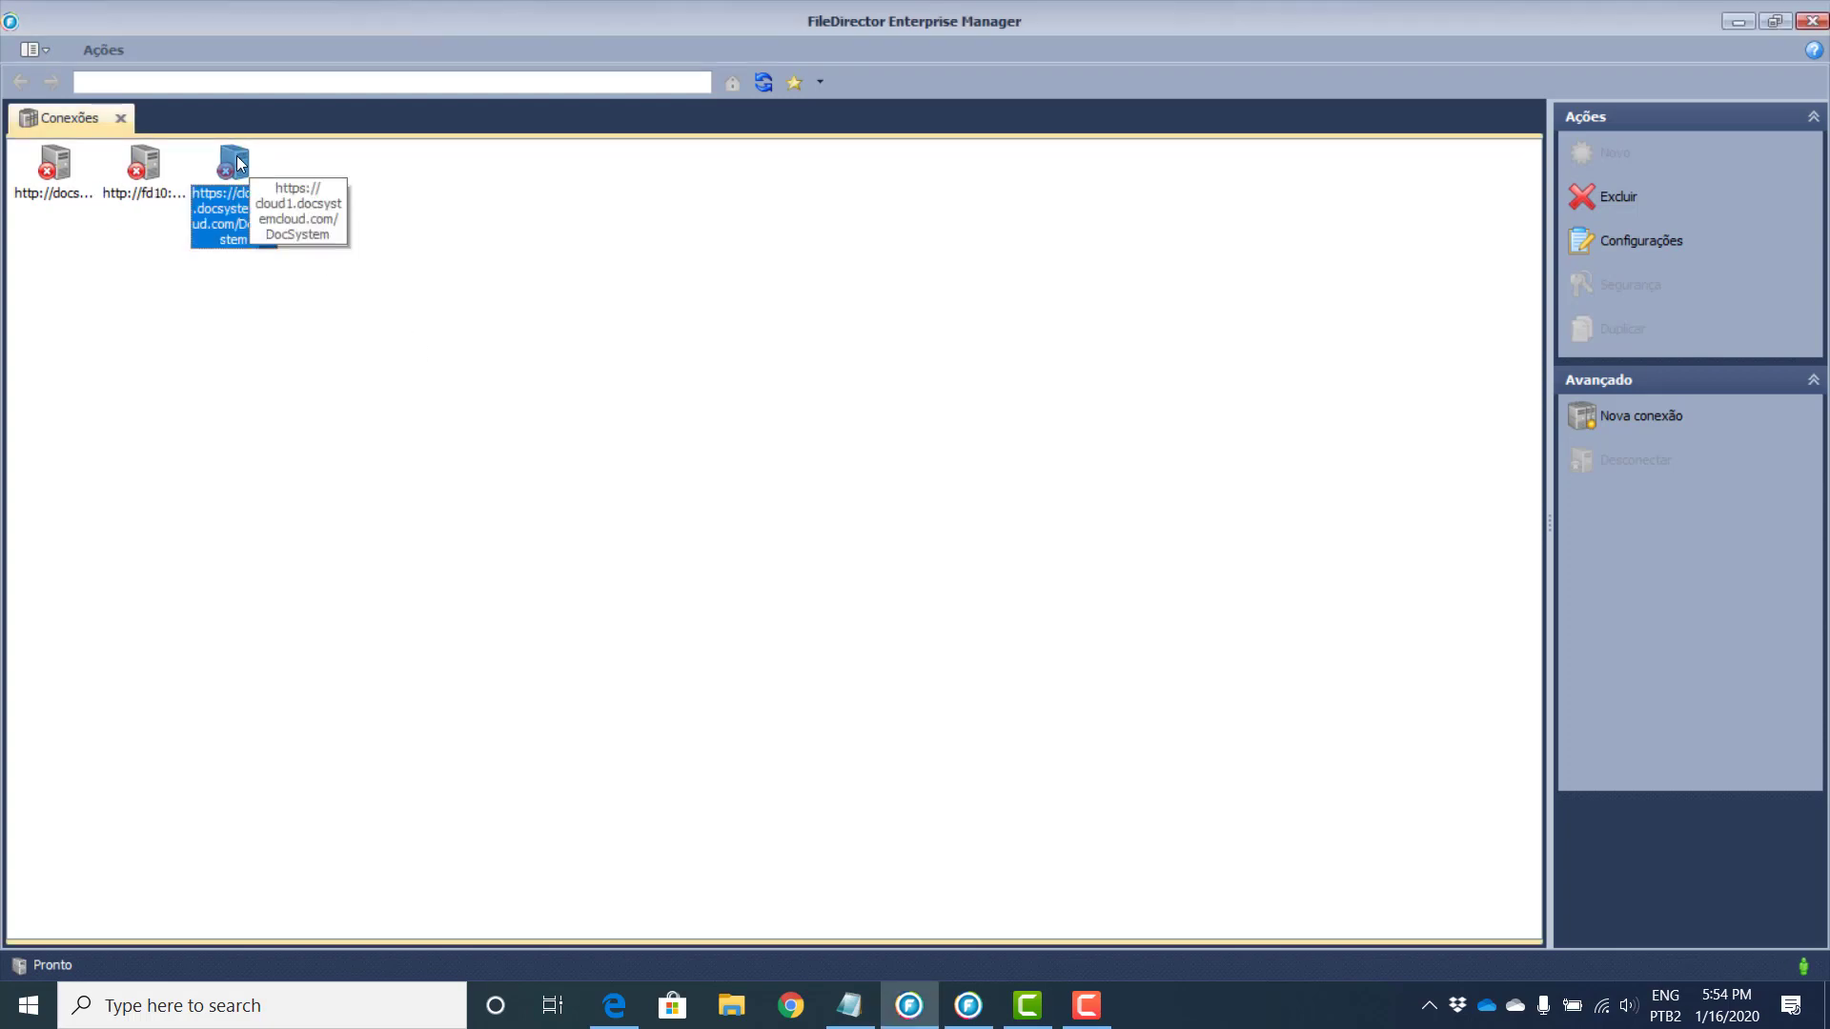
{"action": "left_click", "coordinate": [60, 177]}
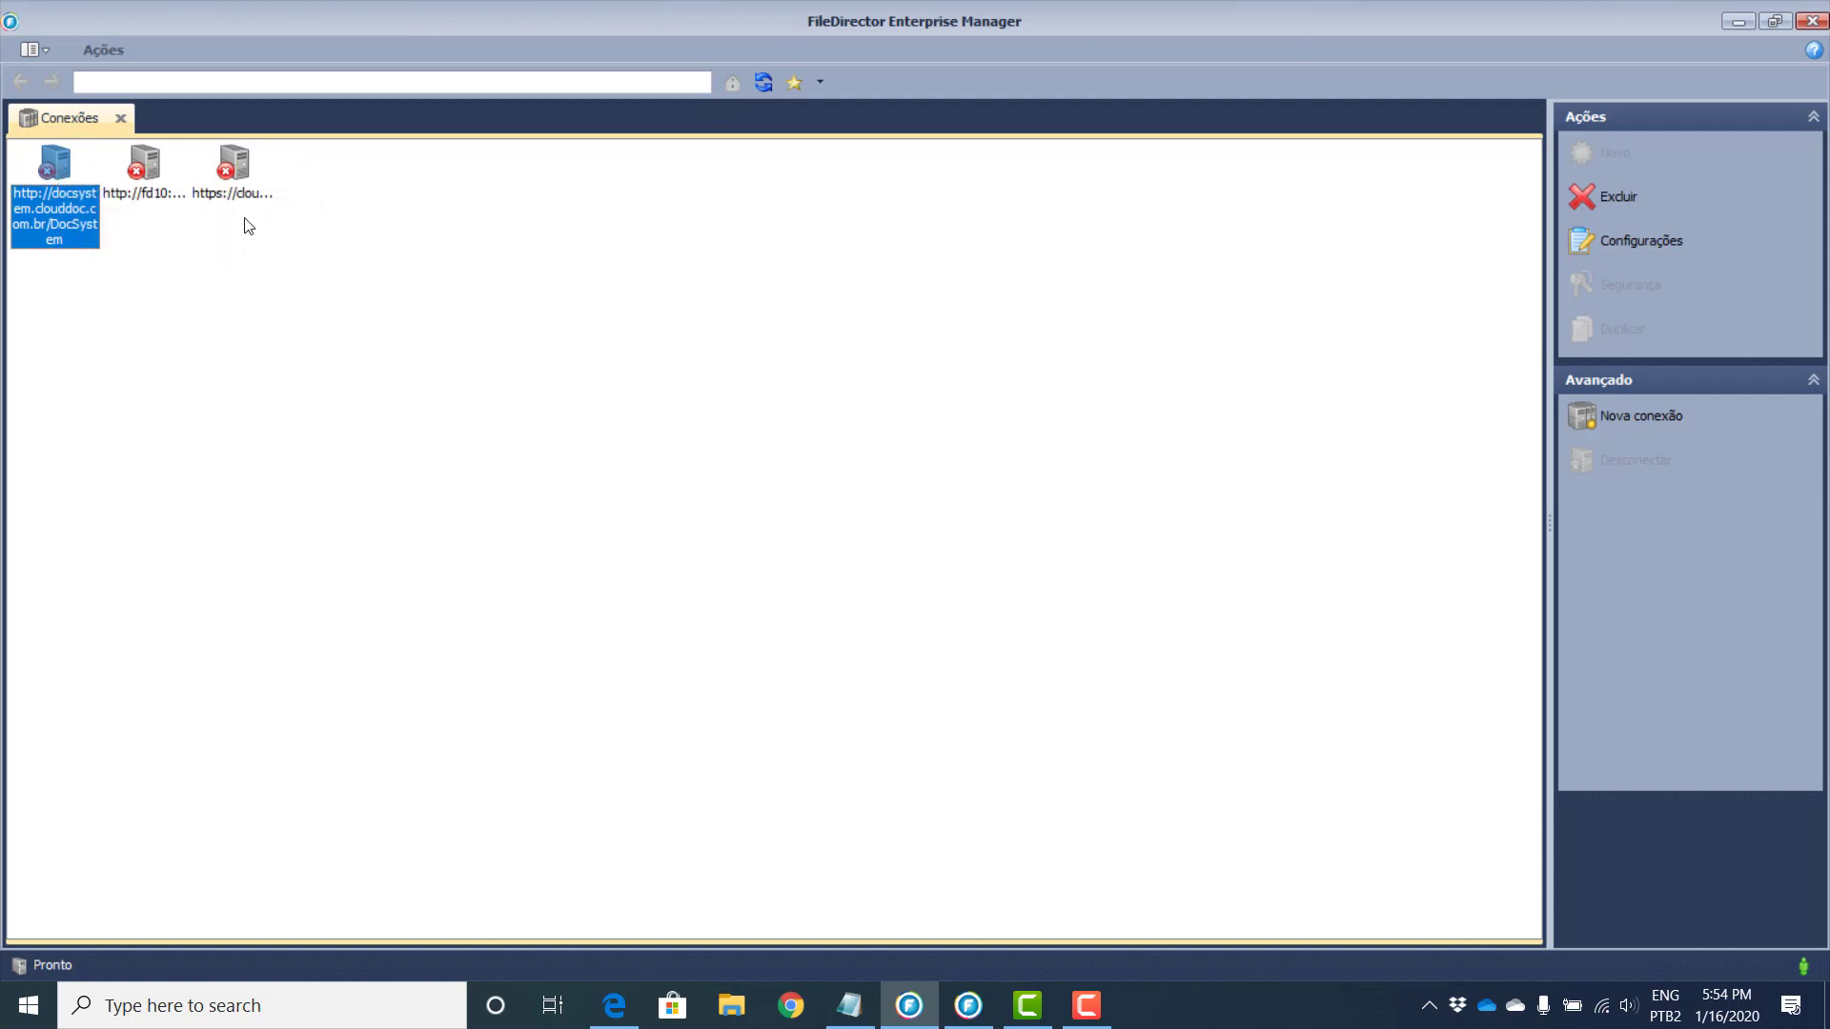
{"action": "left_click", "coordinate": [151, 172]}
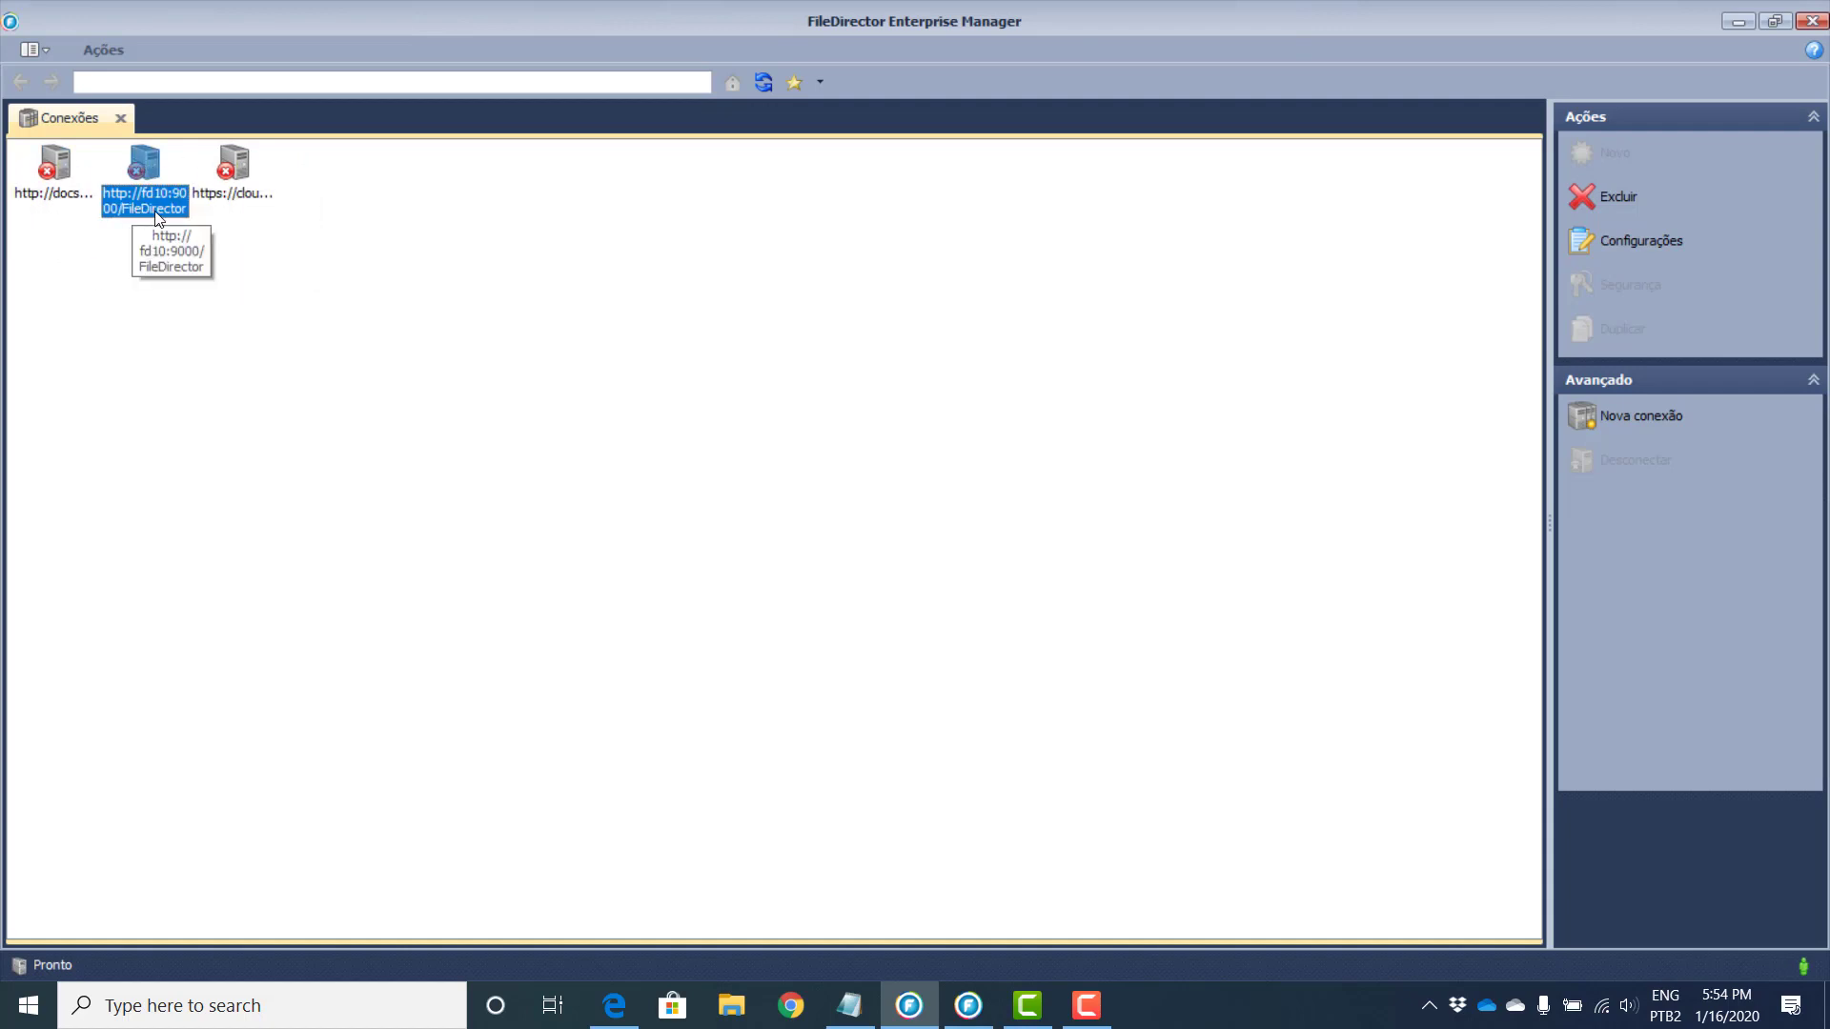
{"action": "left_click", "coordinate": [55, 172]}
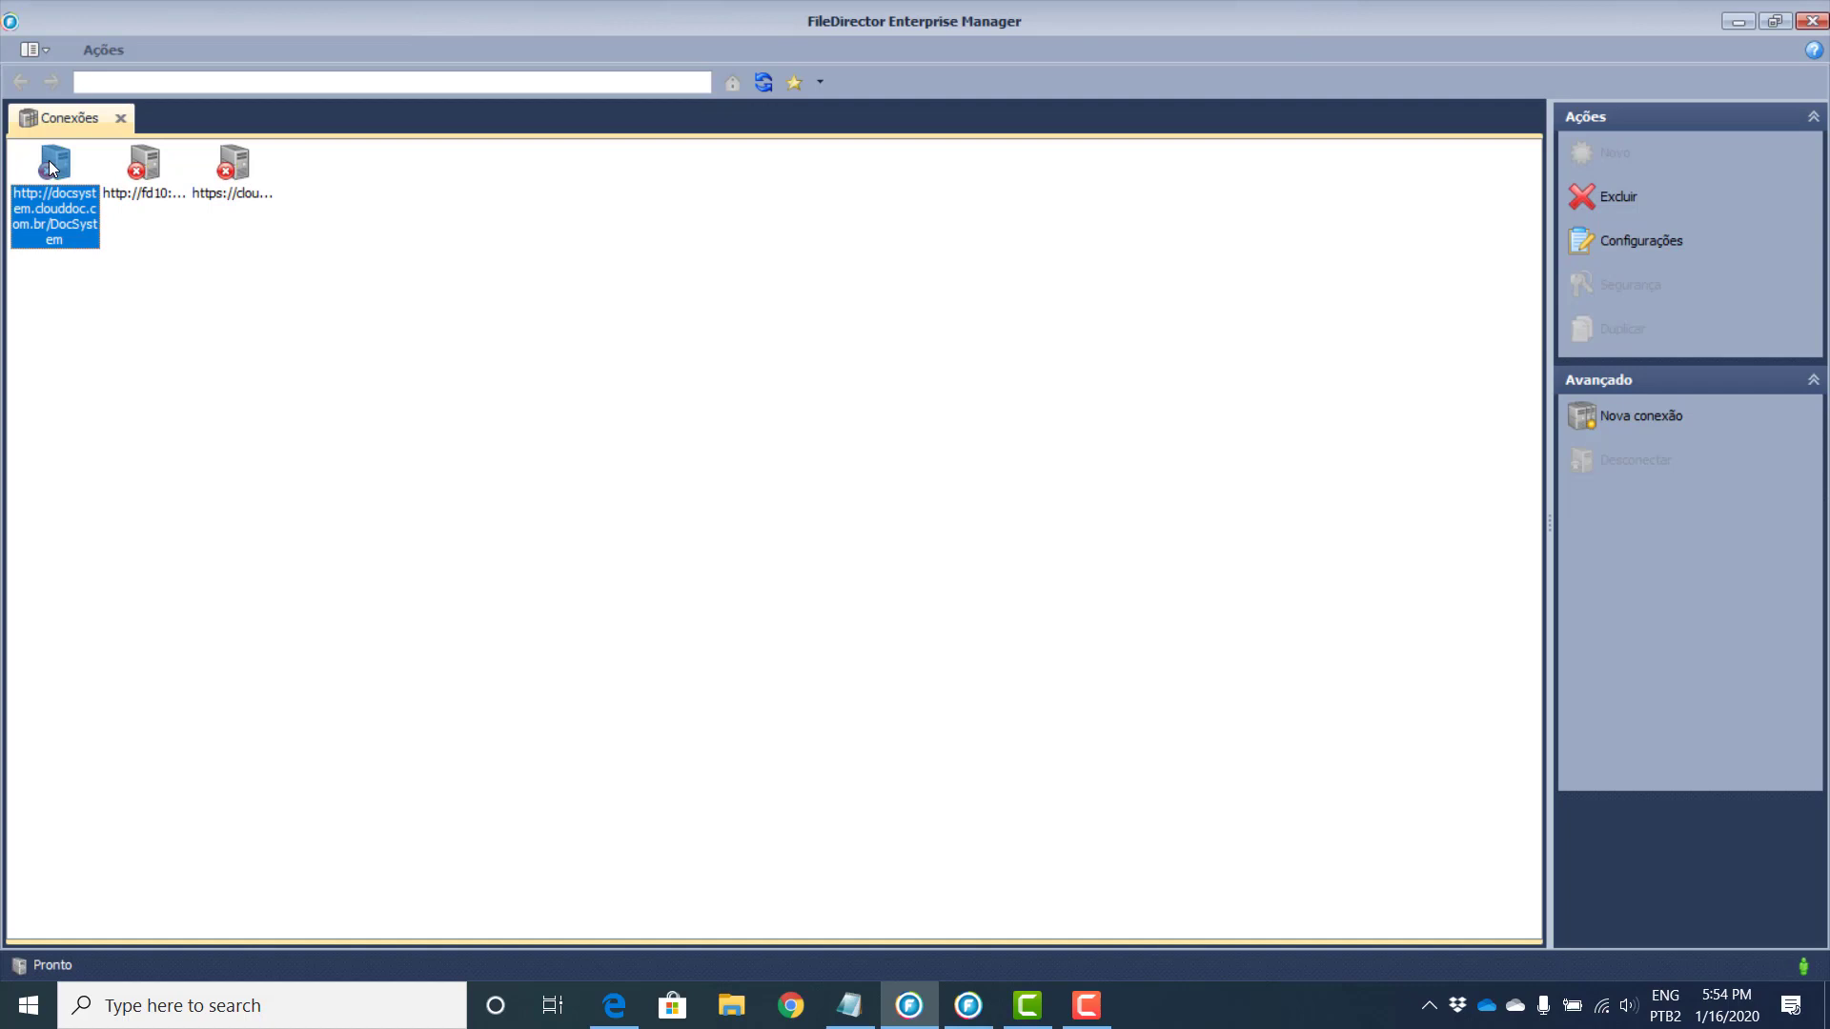
{"action": "left_click", "coordinate": [236, 179]}
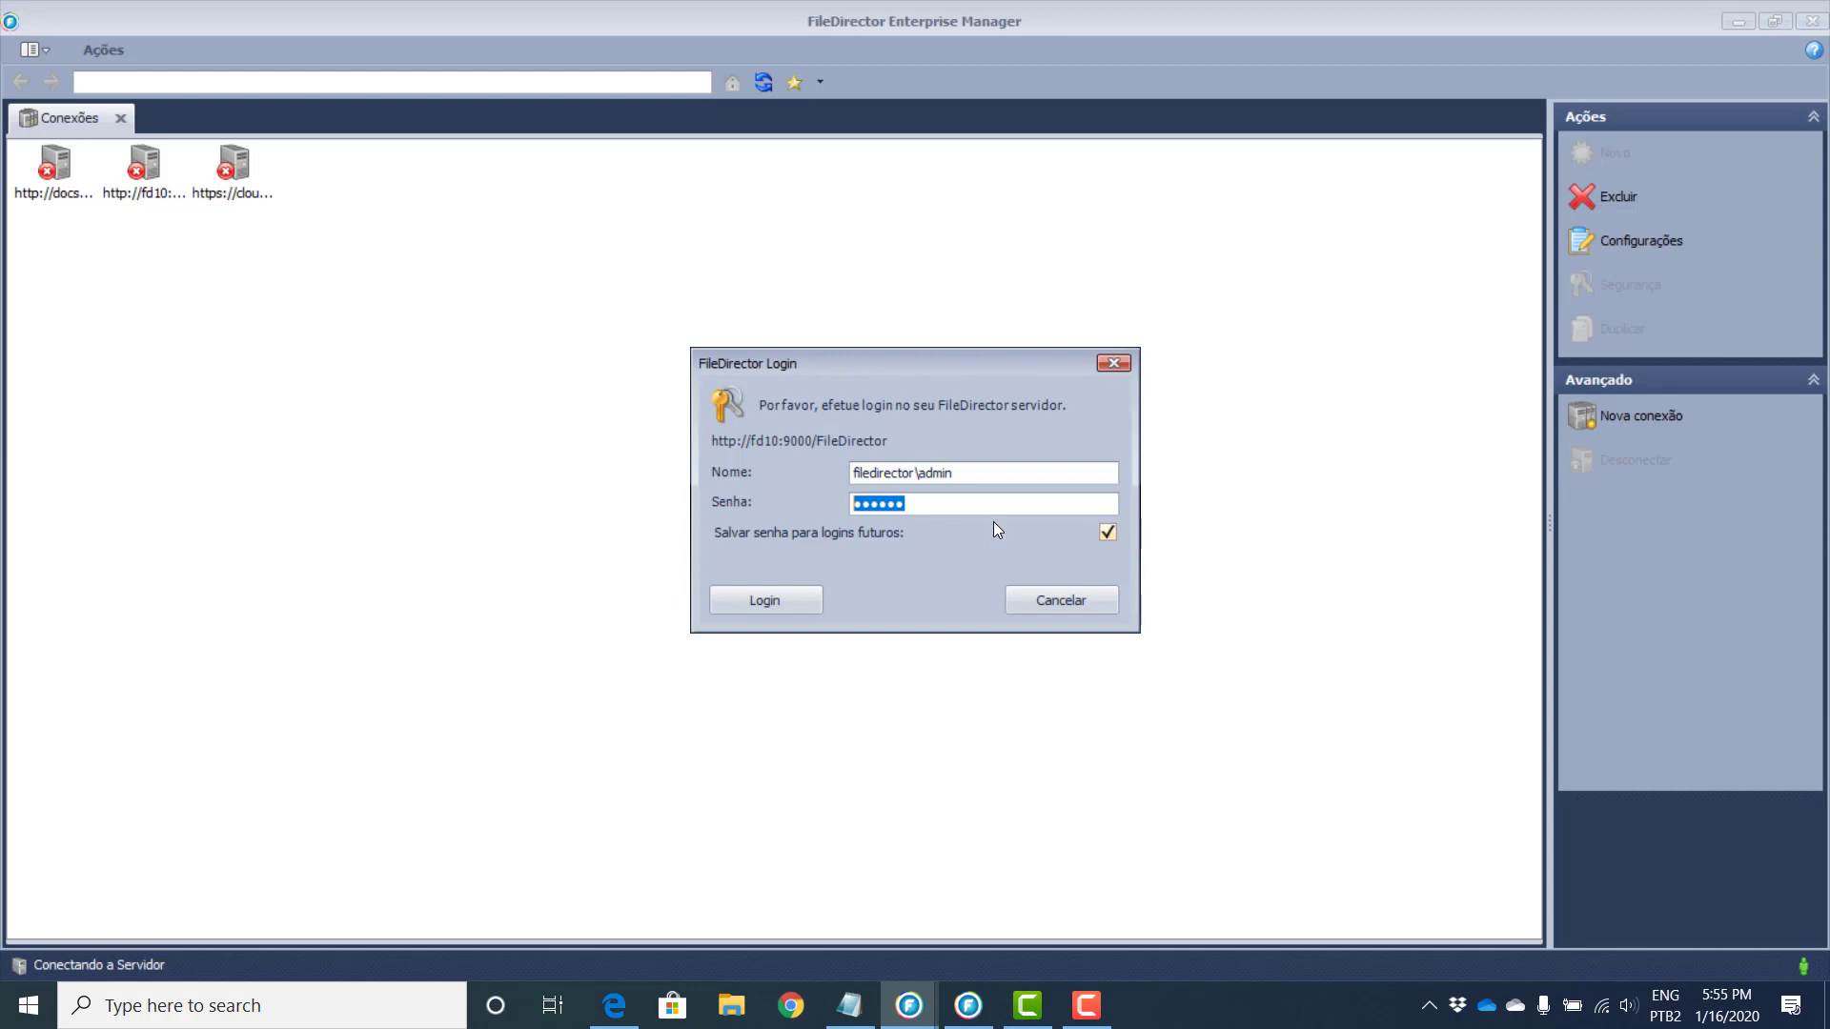
Step: Log in to fd10:9000 and review the Geral, Qualidade, EDUCAFY and Captura Nota Fiscal repositories
{"action": "left_click", "coordinate": [738, 603]}
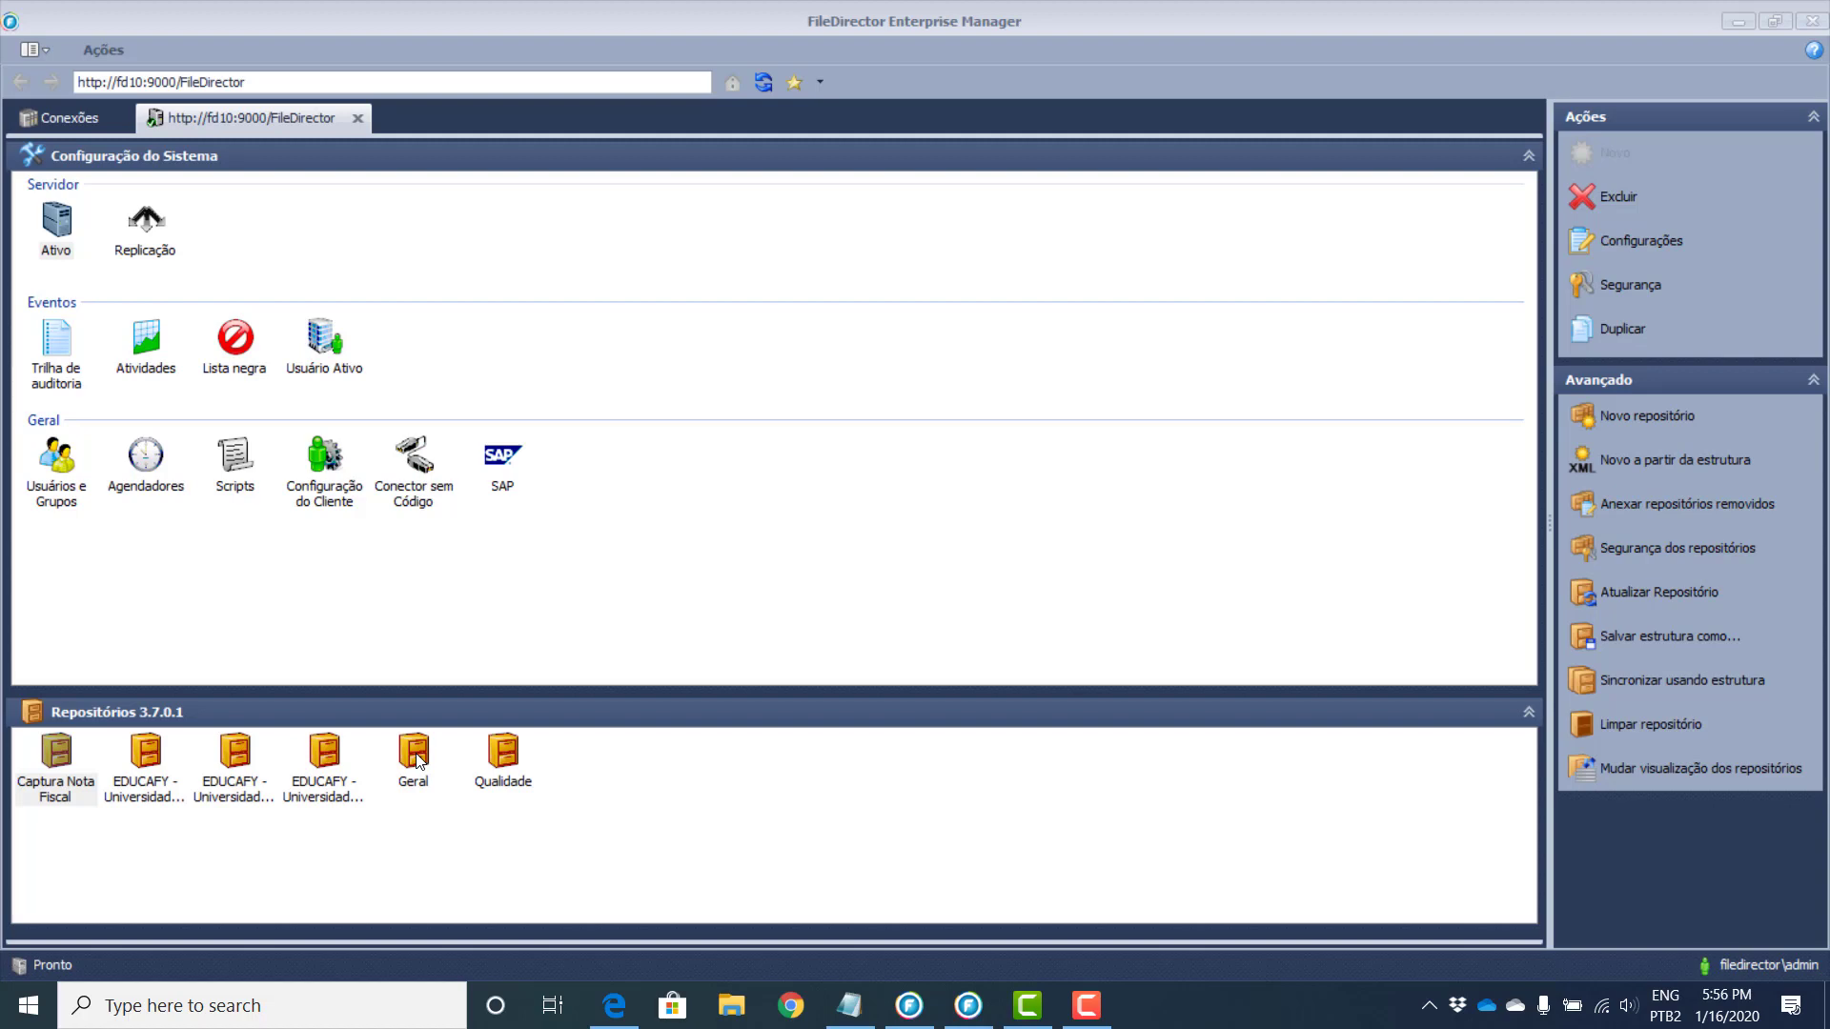
{"action": "left_click", "coordinate": [420, 760]}
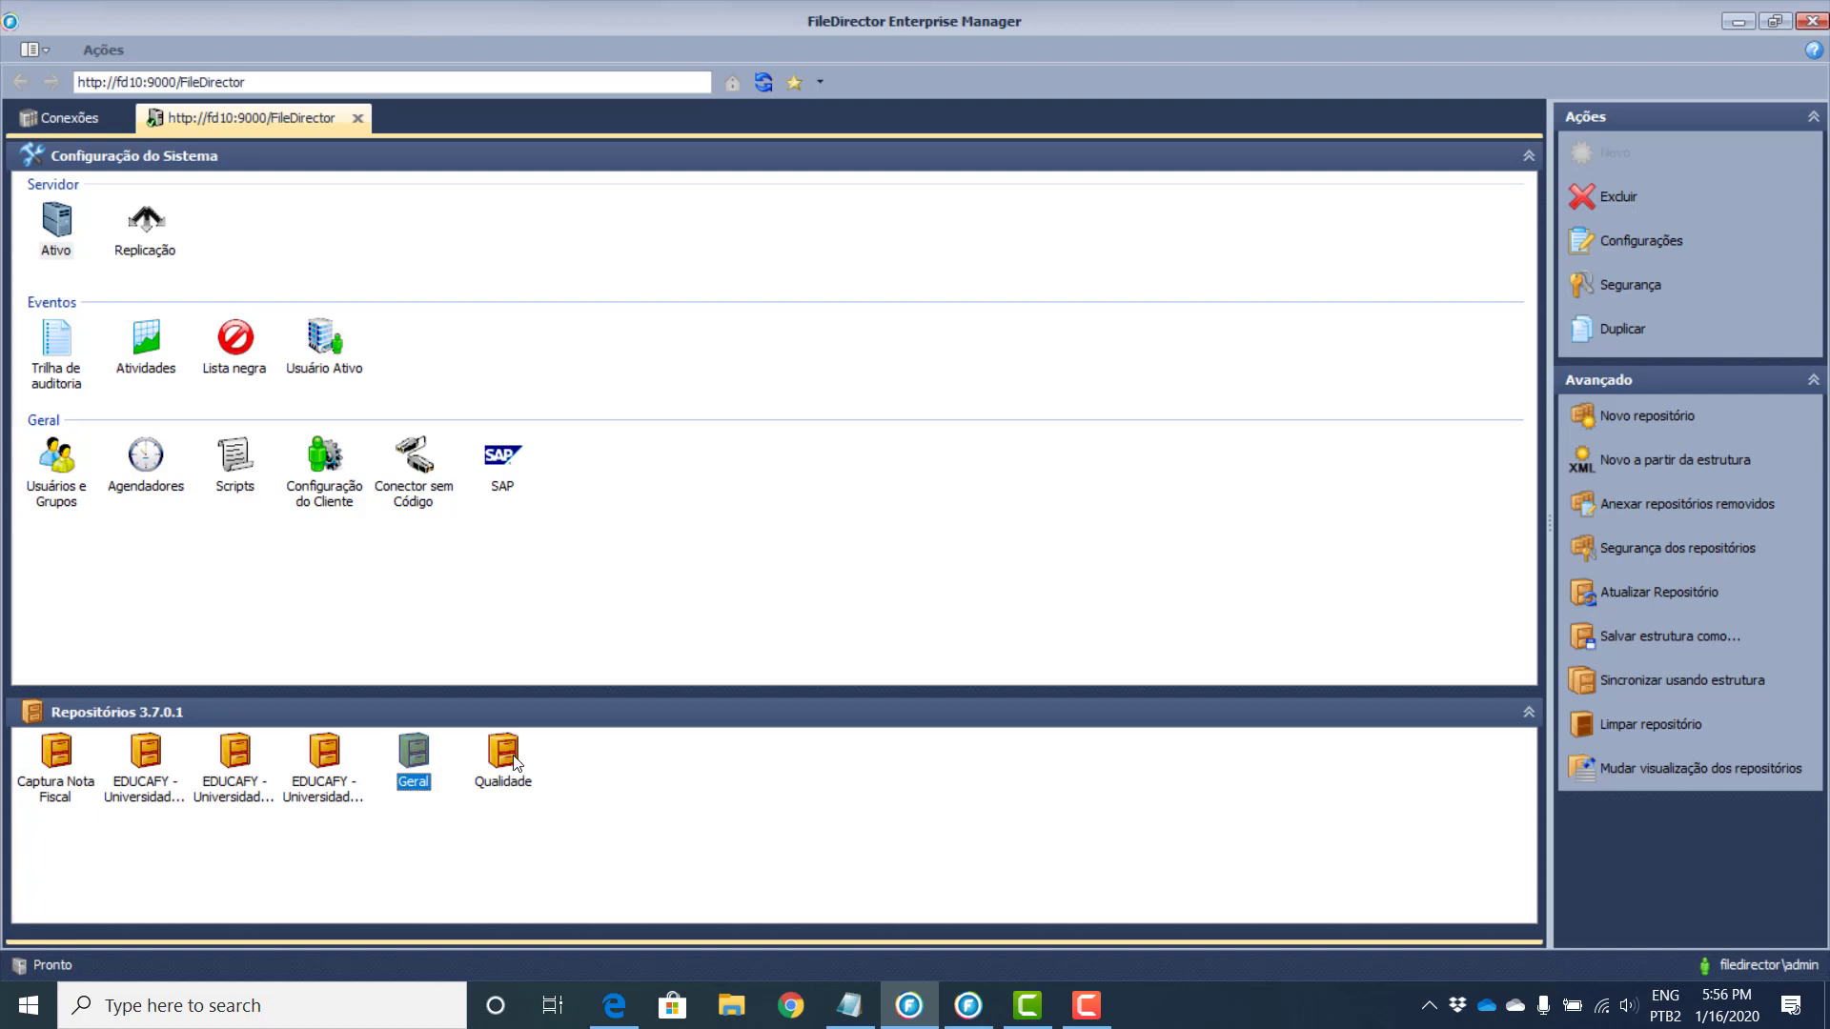
{"action": "left_click", "coordinate": [511, 755]}
{"action": "left_click", "coordinate": [327, 758]}
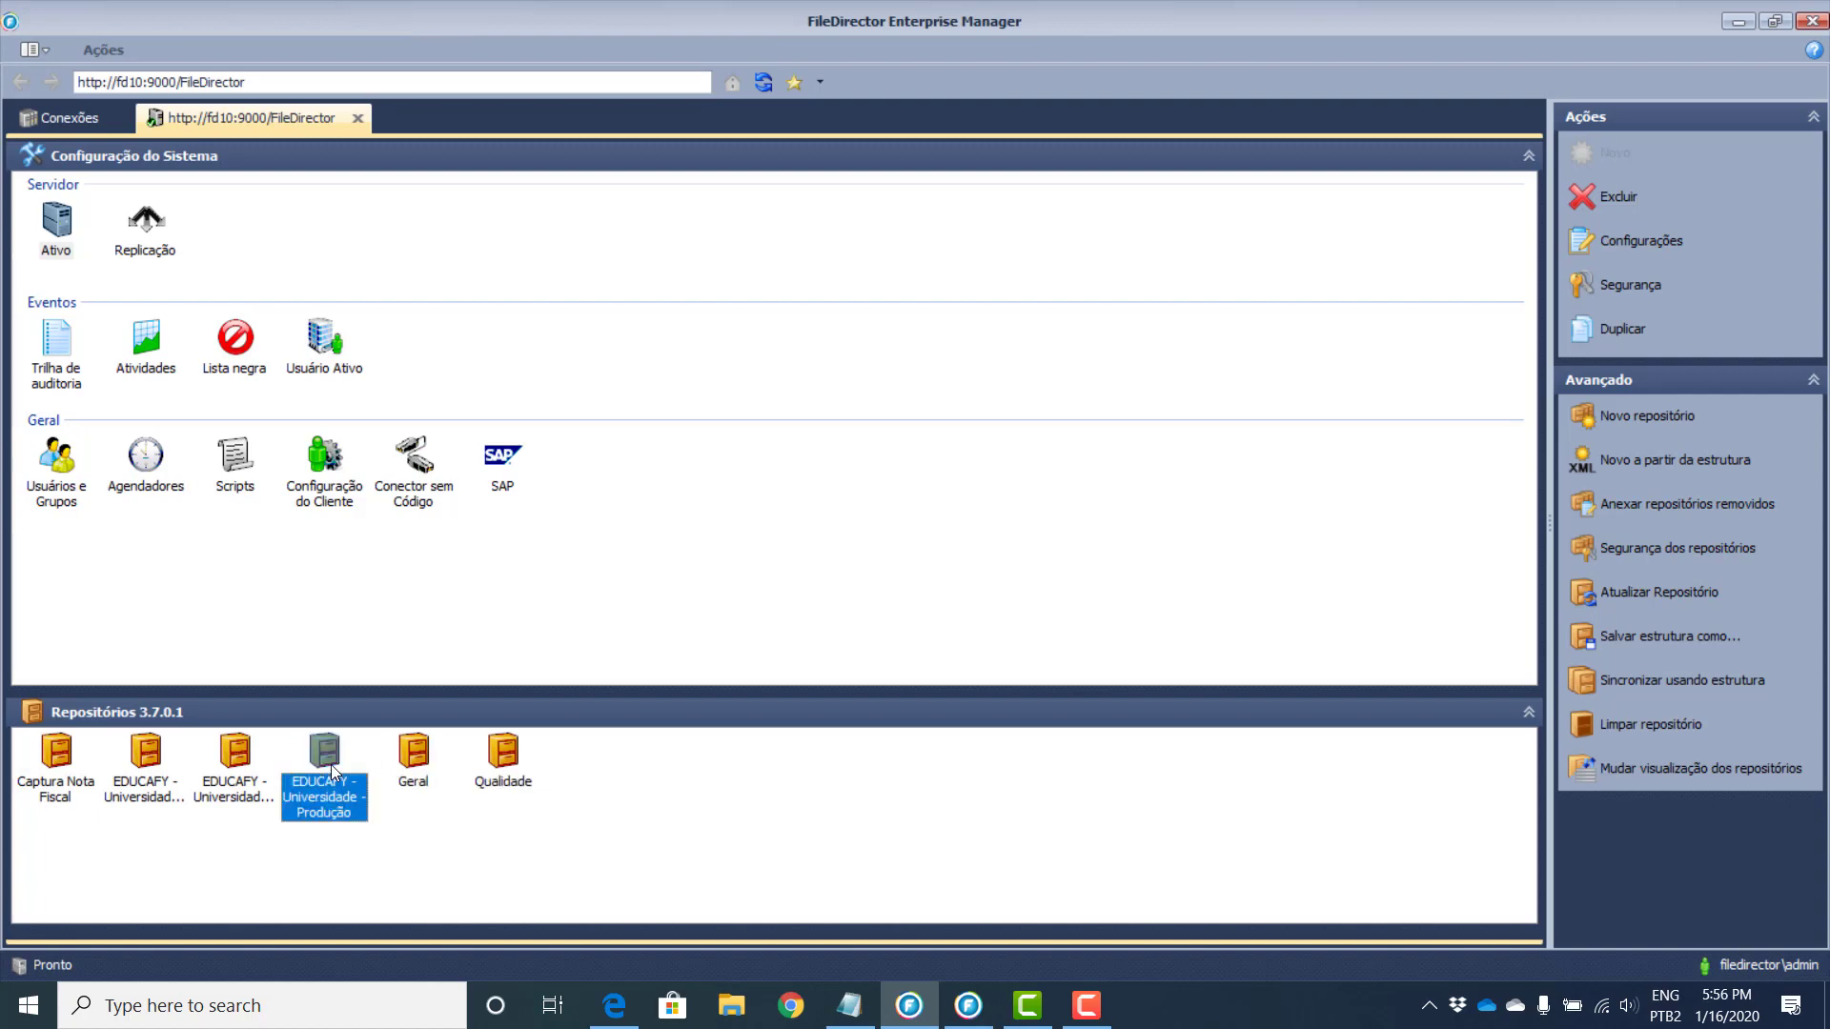
{"action": "left_click", "coordinate": [238, 751]}
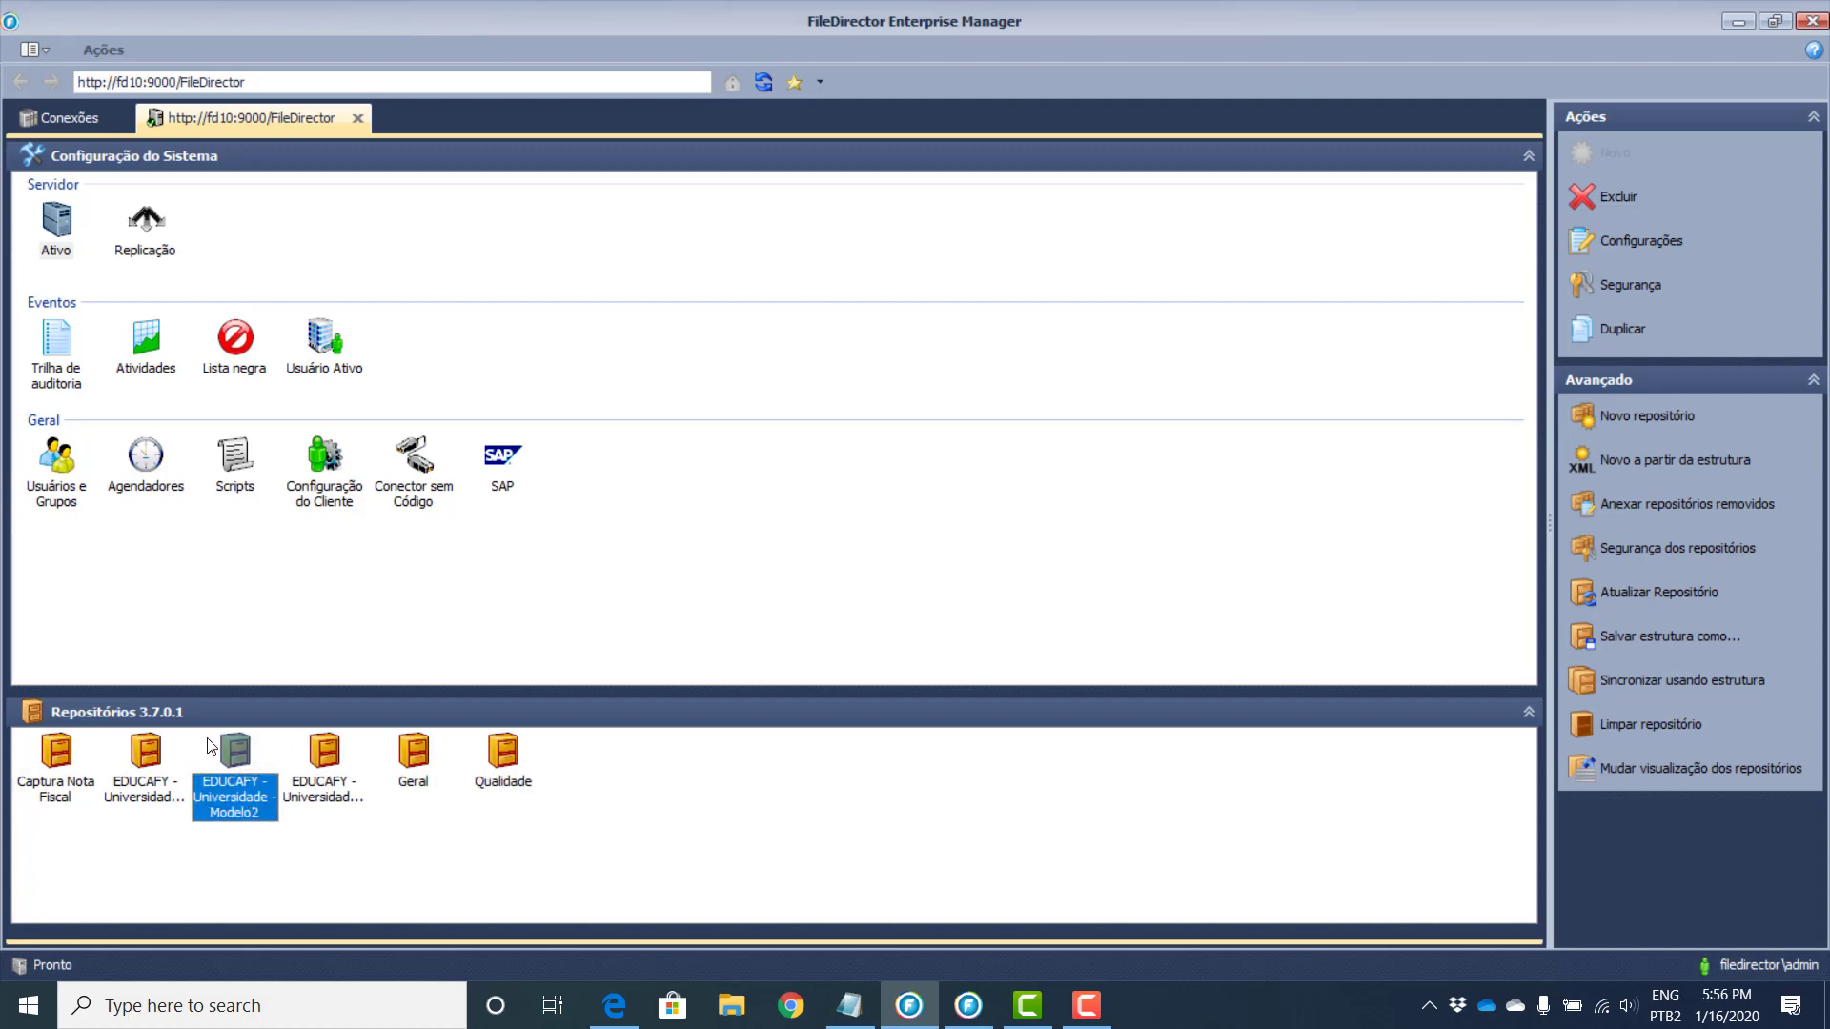
{"action": "left_click", "coordinate": [153, 751]}
{"action": "left_click", "coordinate": [44, 755]}
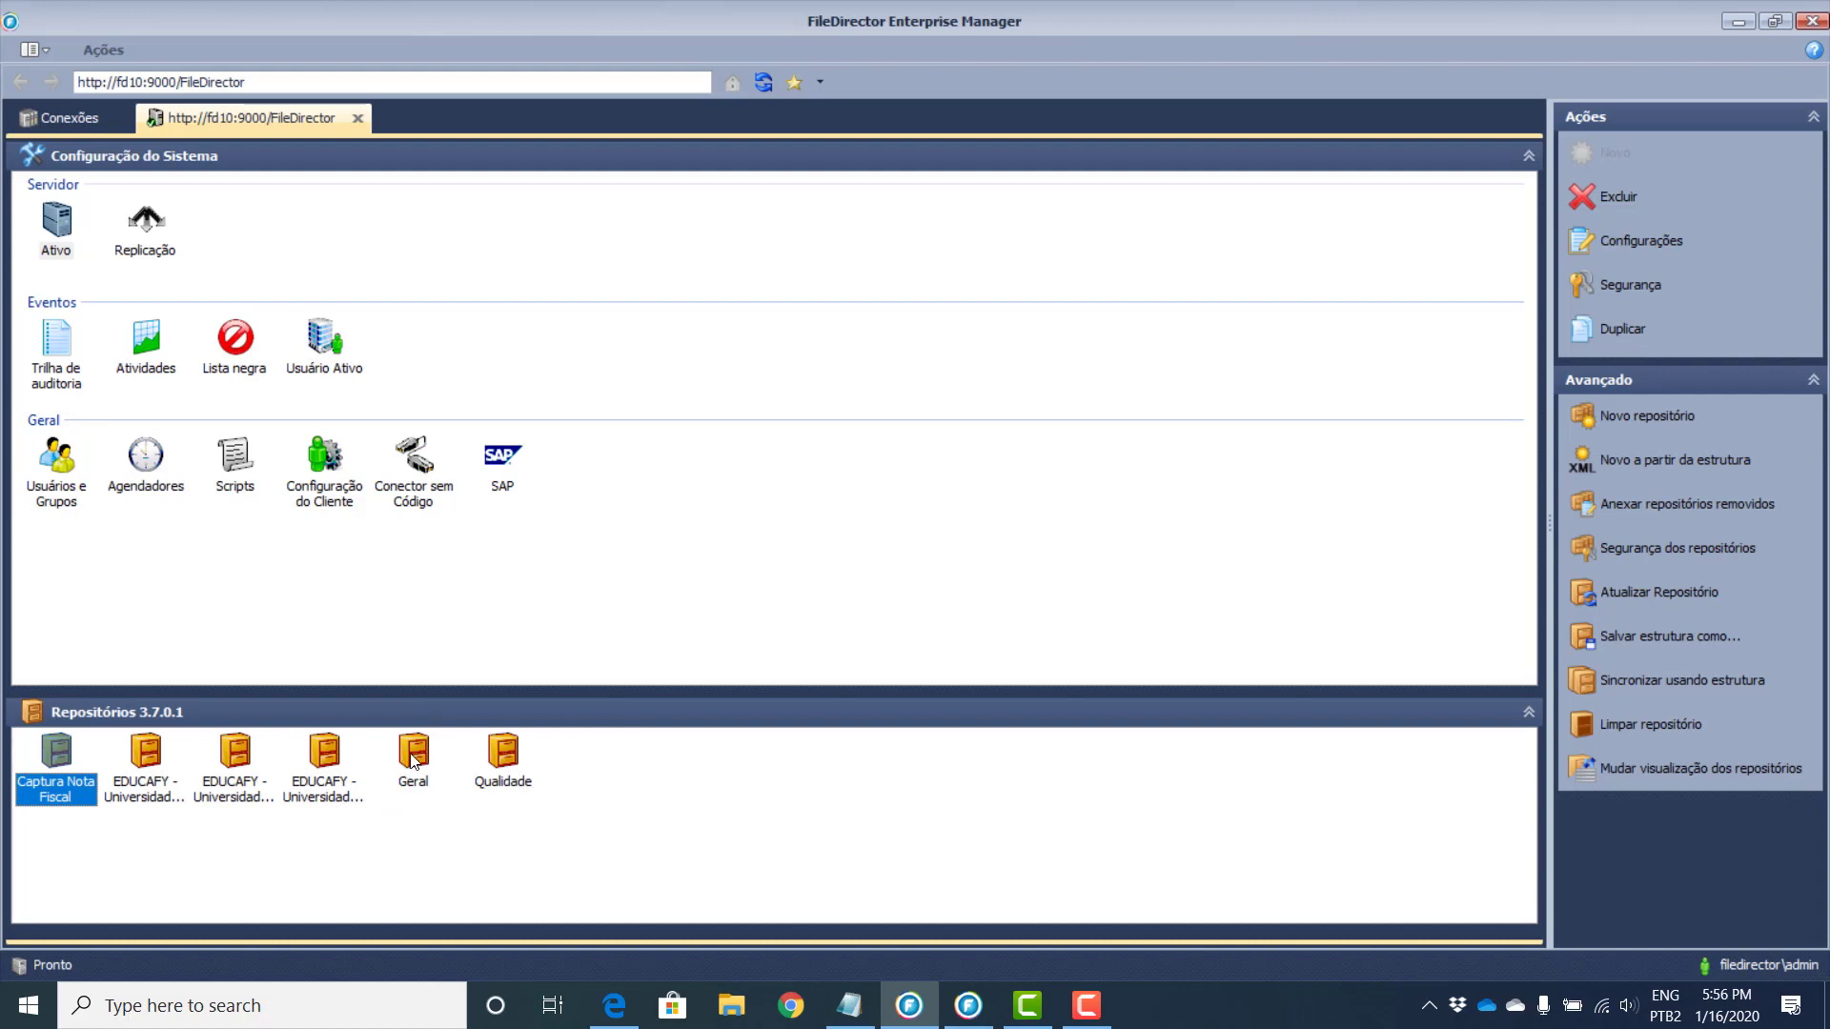
{"action": "left_click", "coordinate": [414, 756]}
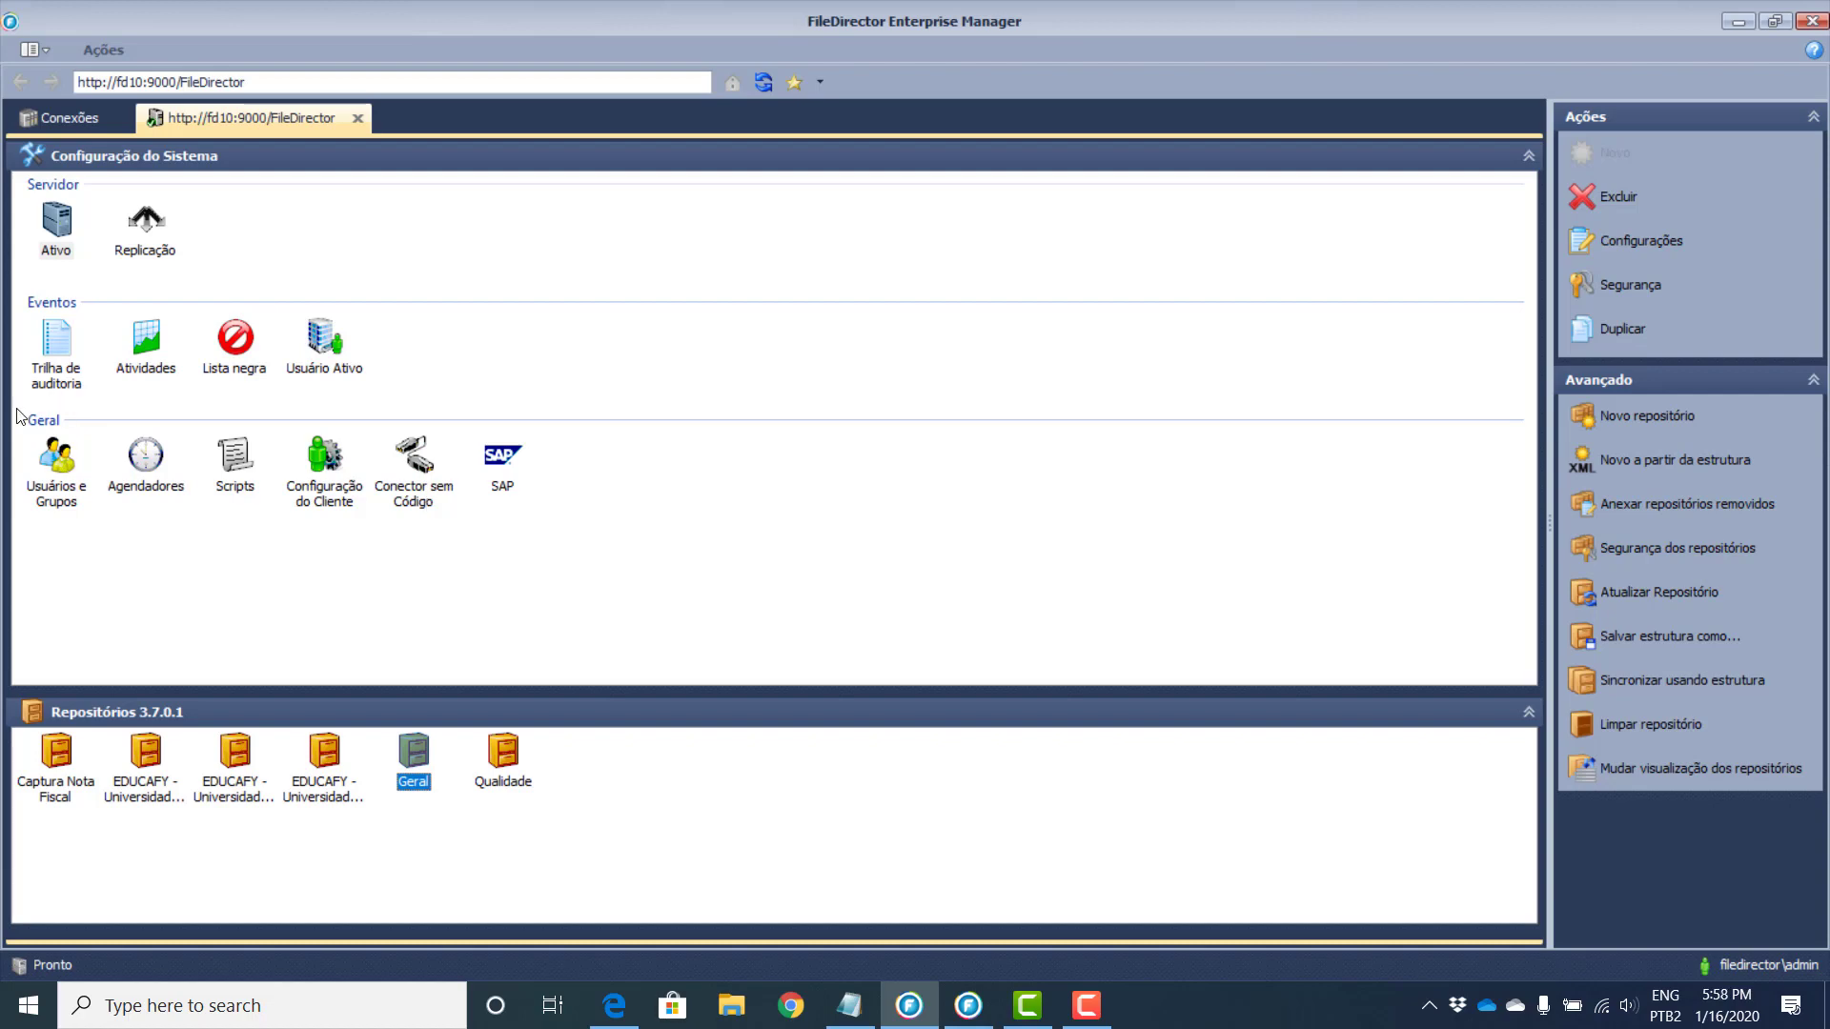
Step: Open Trilha de auditoria, generate today's 206-entry list and scroll through it
{"action": "left_click", "coordinate": [69, 368]}
{"action": "double_click", "coordinate": [68, 368]}
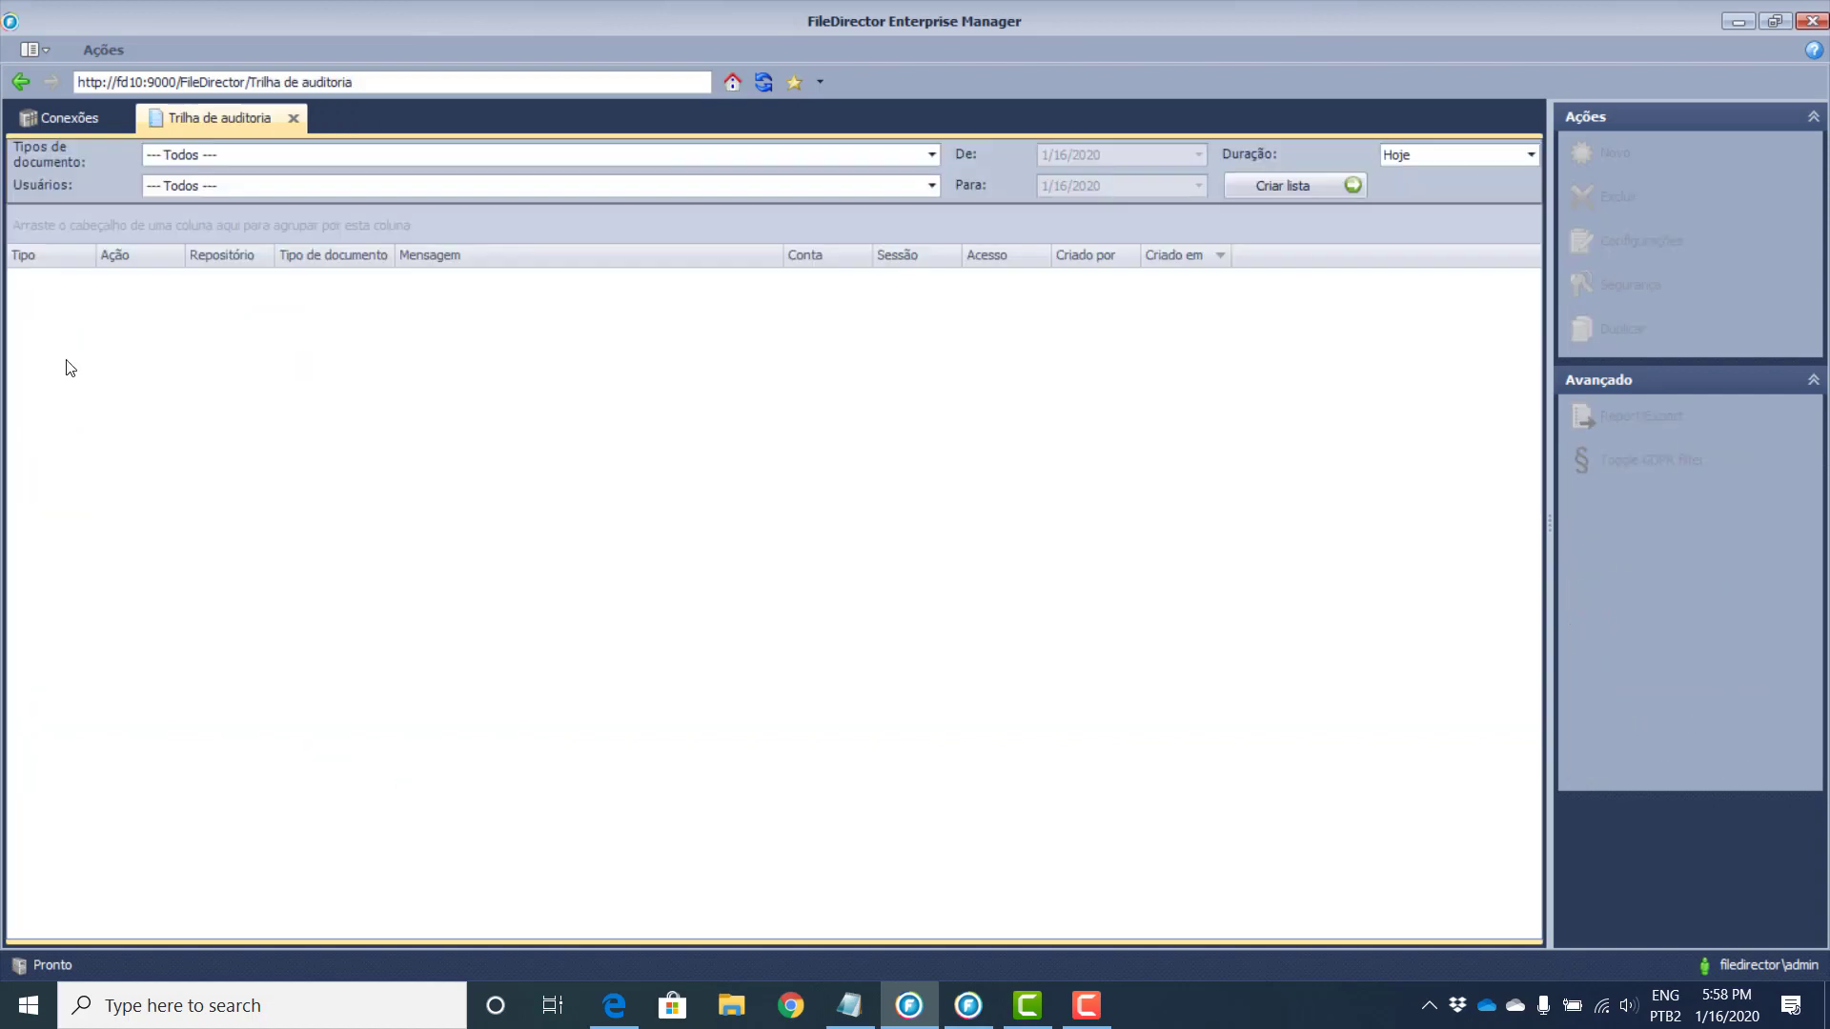
{"action": "left_click", "coordinate": [1283, 187]}
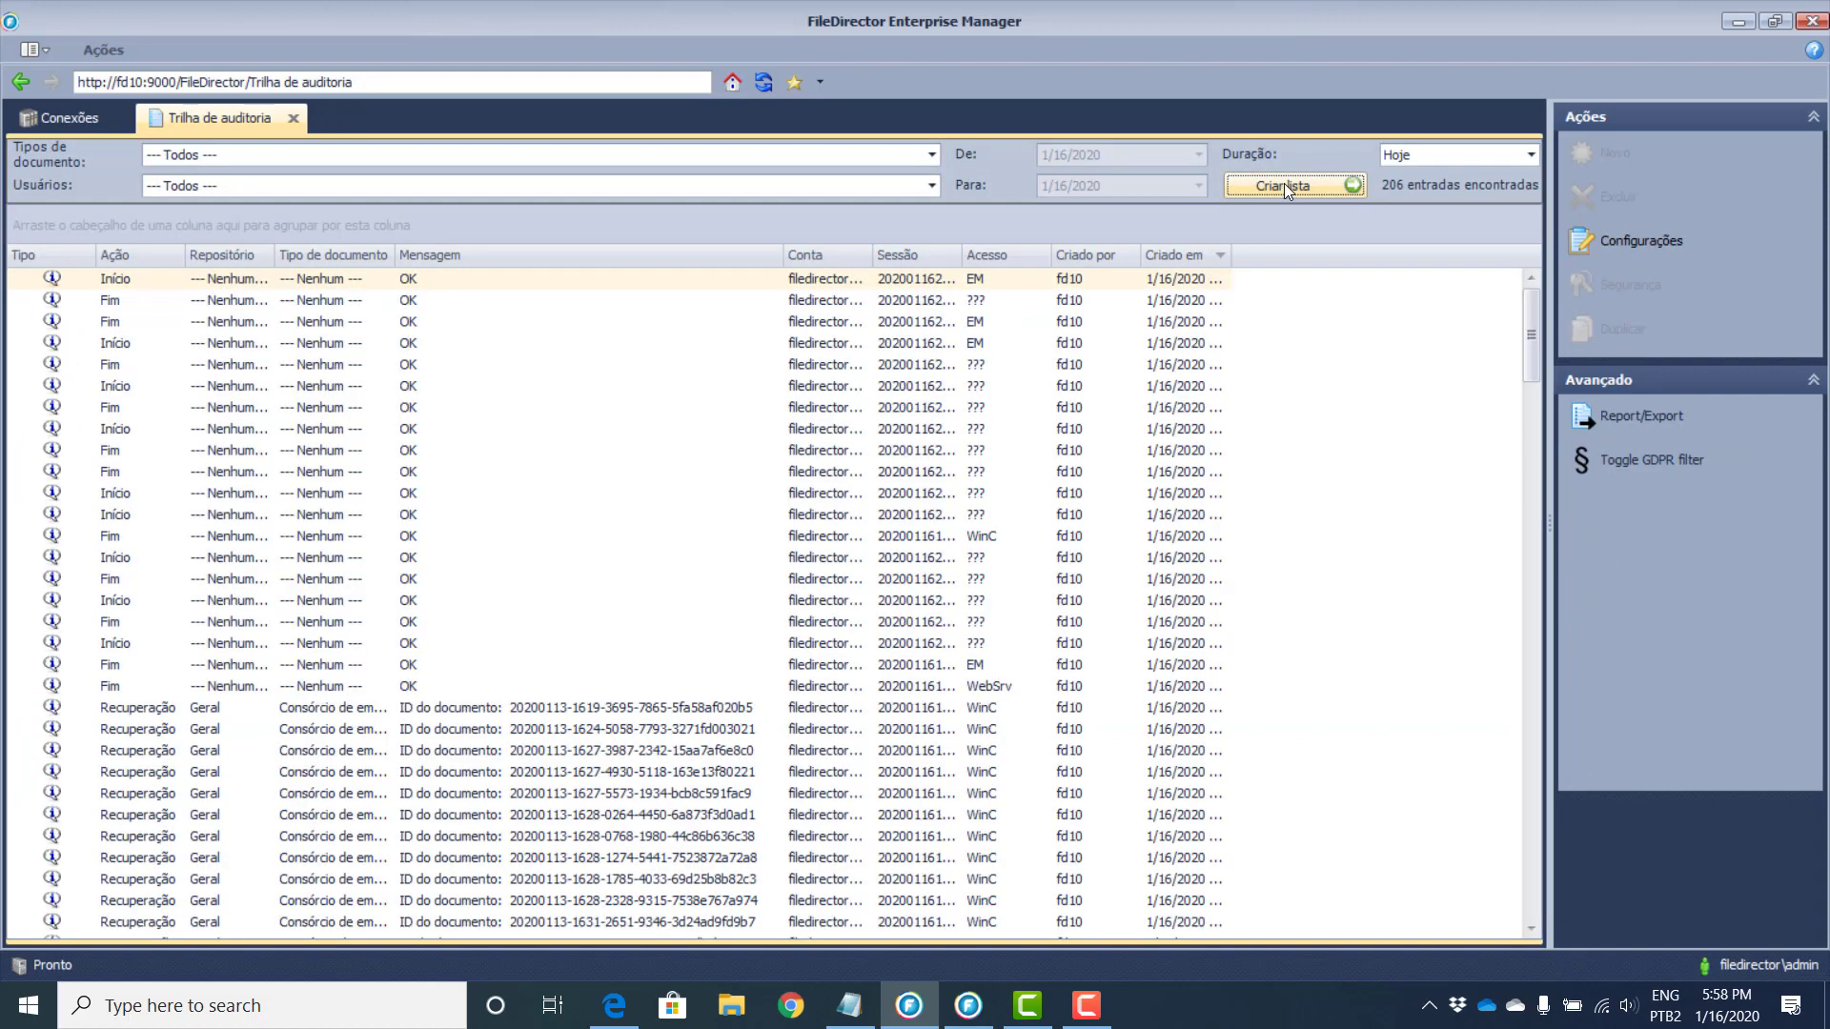
{"action": "scroll", "coordinate": [977, 556], "scroll_direction": "down", "scroll_amount": 10}
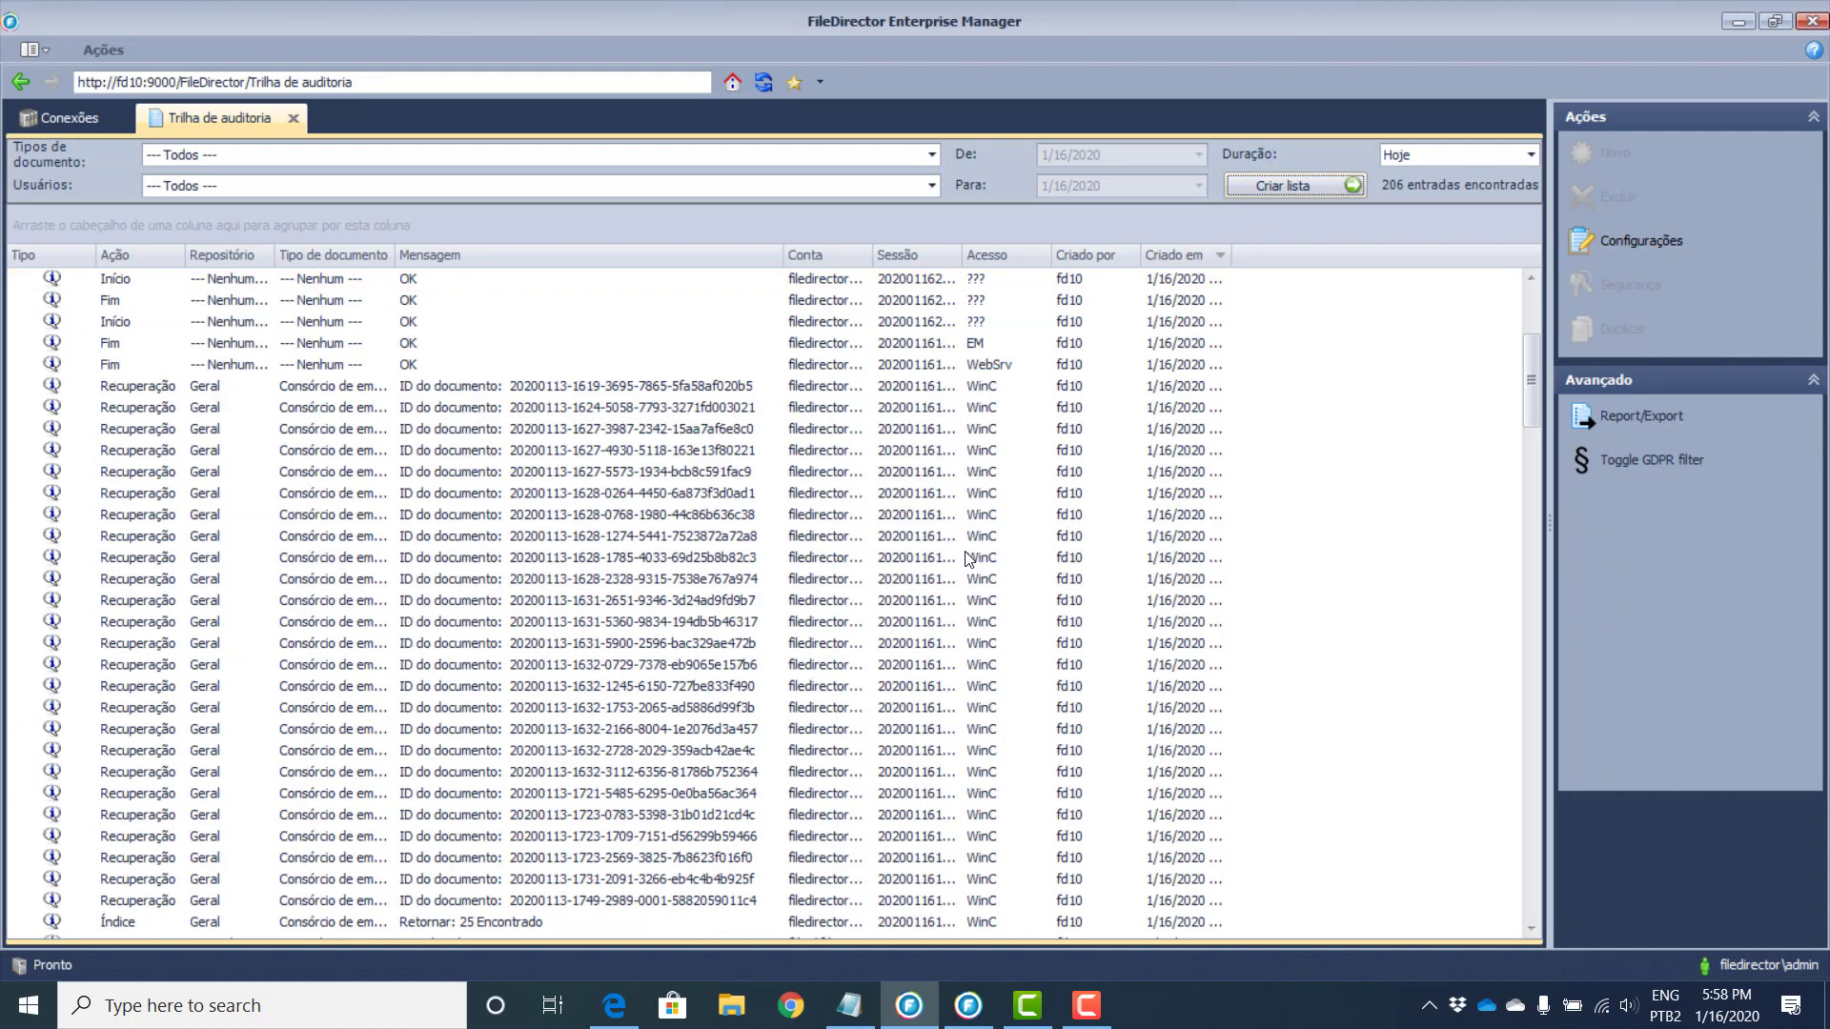
{"action": "scroll", "coordinate": [977, 556], "scroll_direction": "down", "scroll_amount": 11}
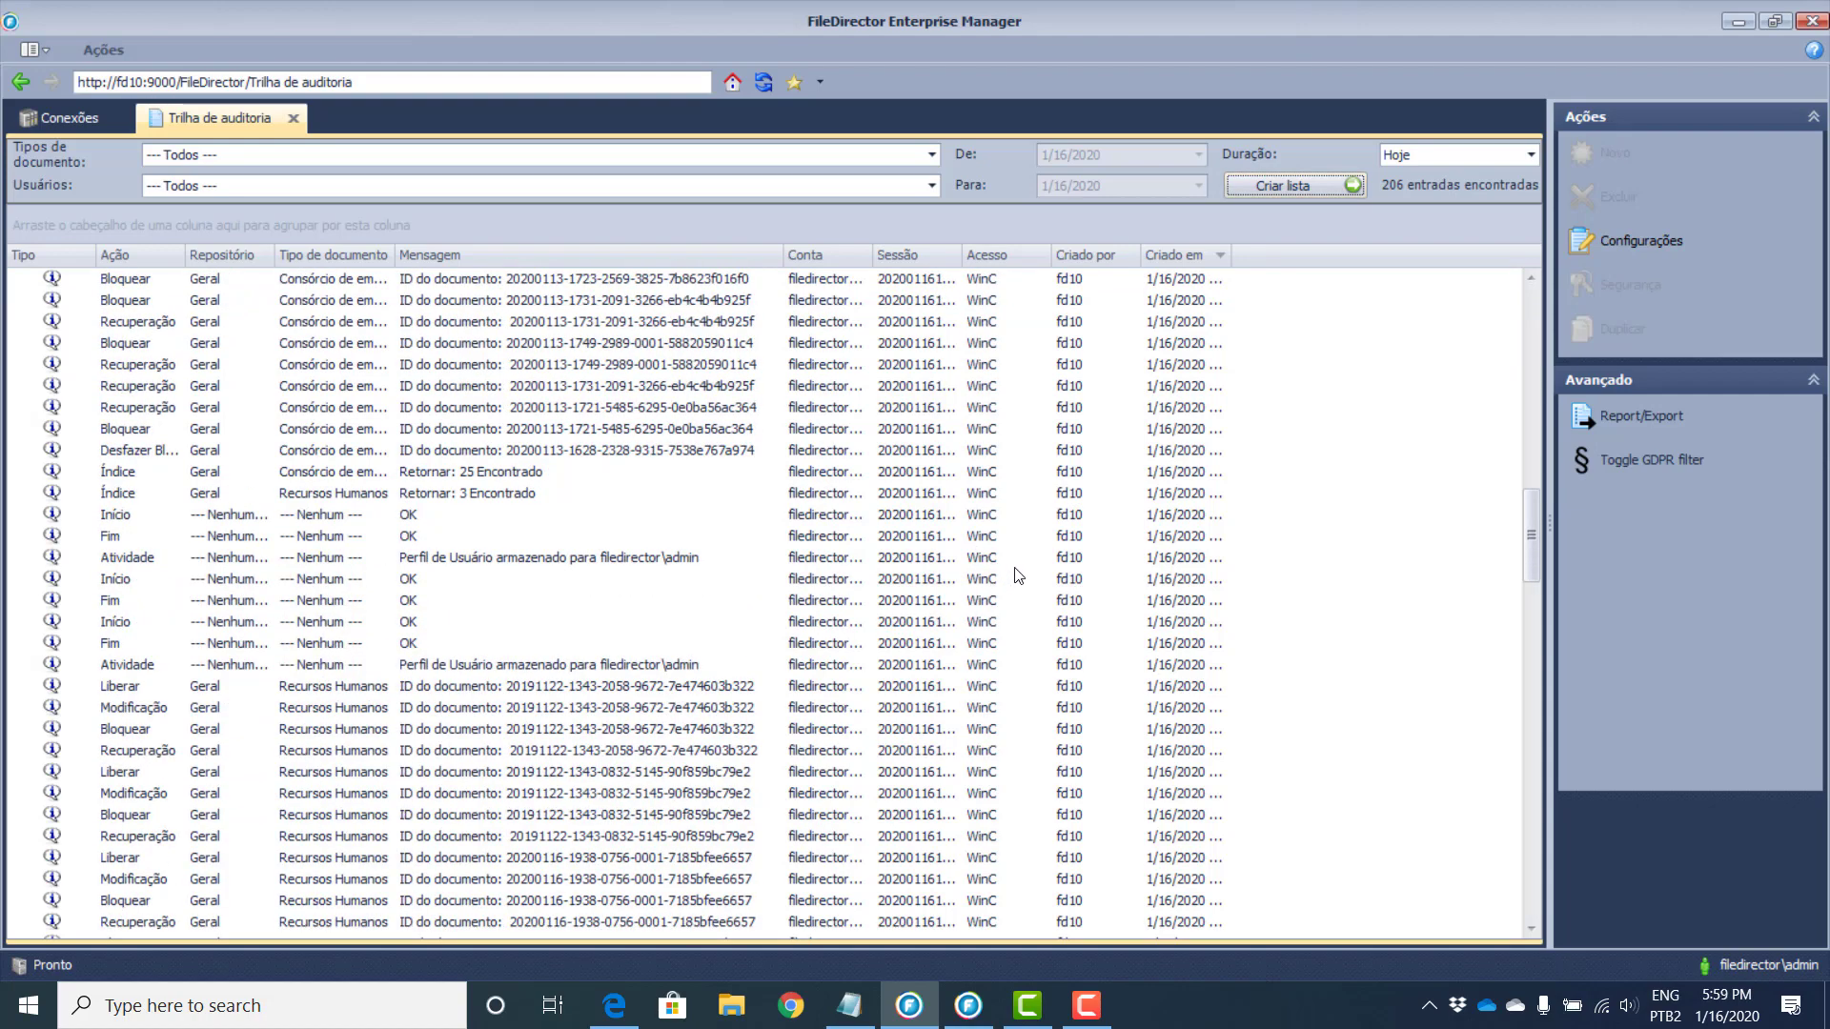
{"action": "scroll", "coordinate": [1015, 577], "scroll_direction": "down", "scroll_amount": 4}
{"action": "scroll", "coordinate": [1010, 582], "scroll_direction": "down", "scroll_amount": 9}
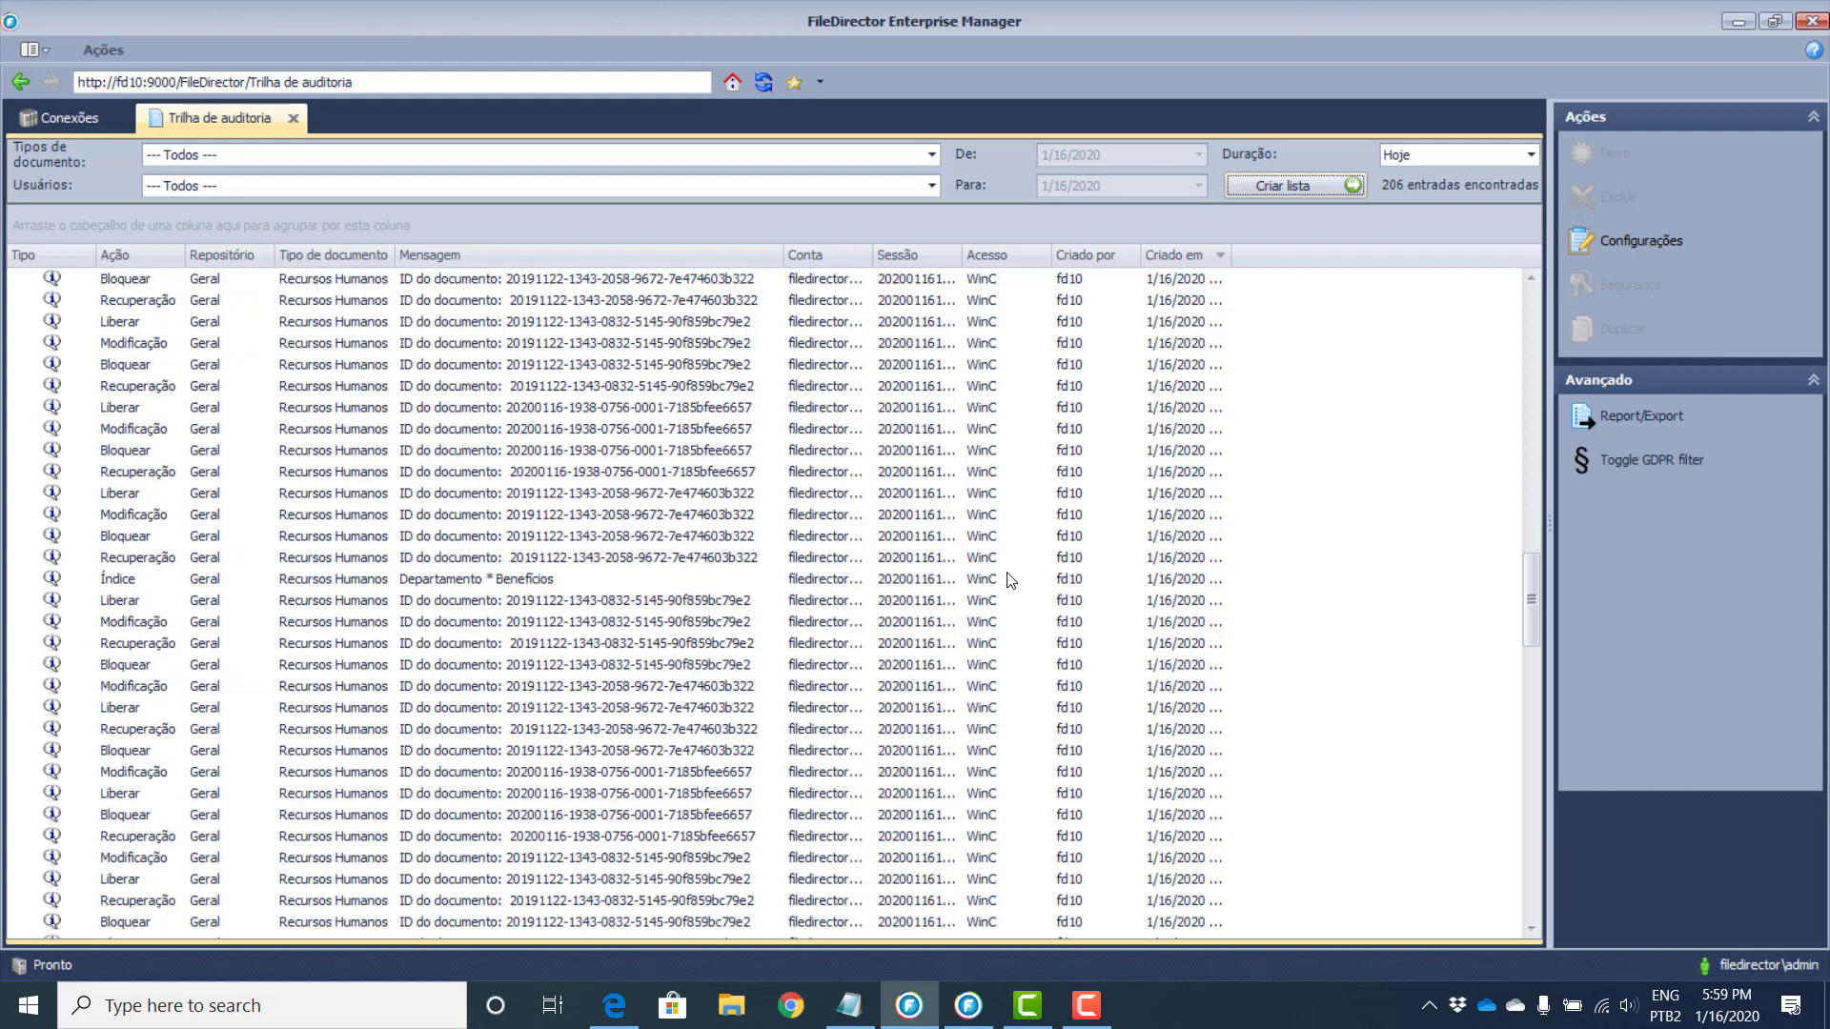
{"action": "scroll", "coordinate": [986, 611], "scroll_direction": "down", "scroll_amount": 3}
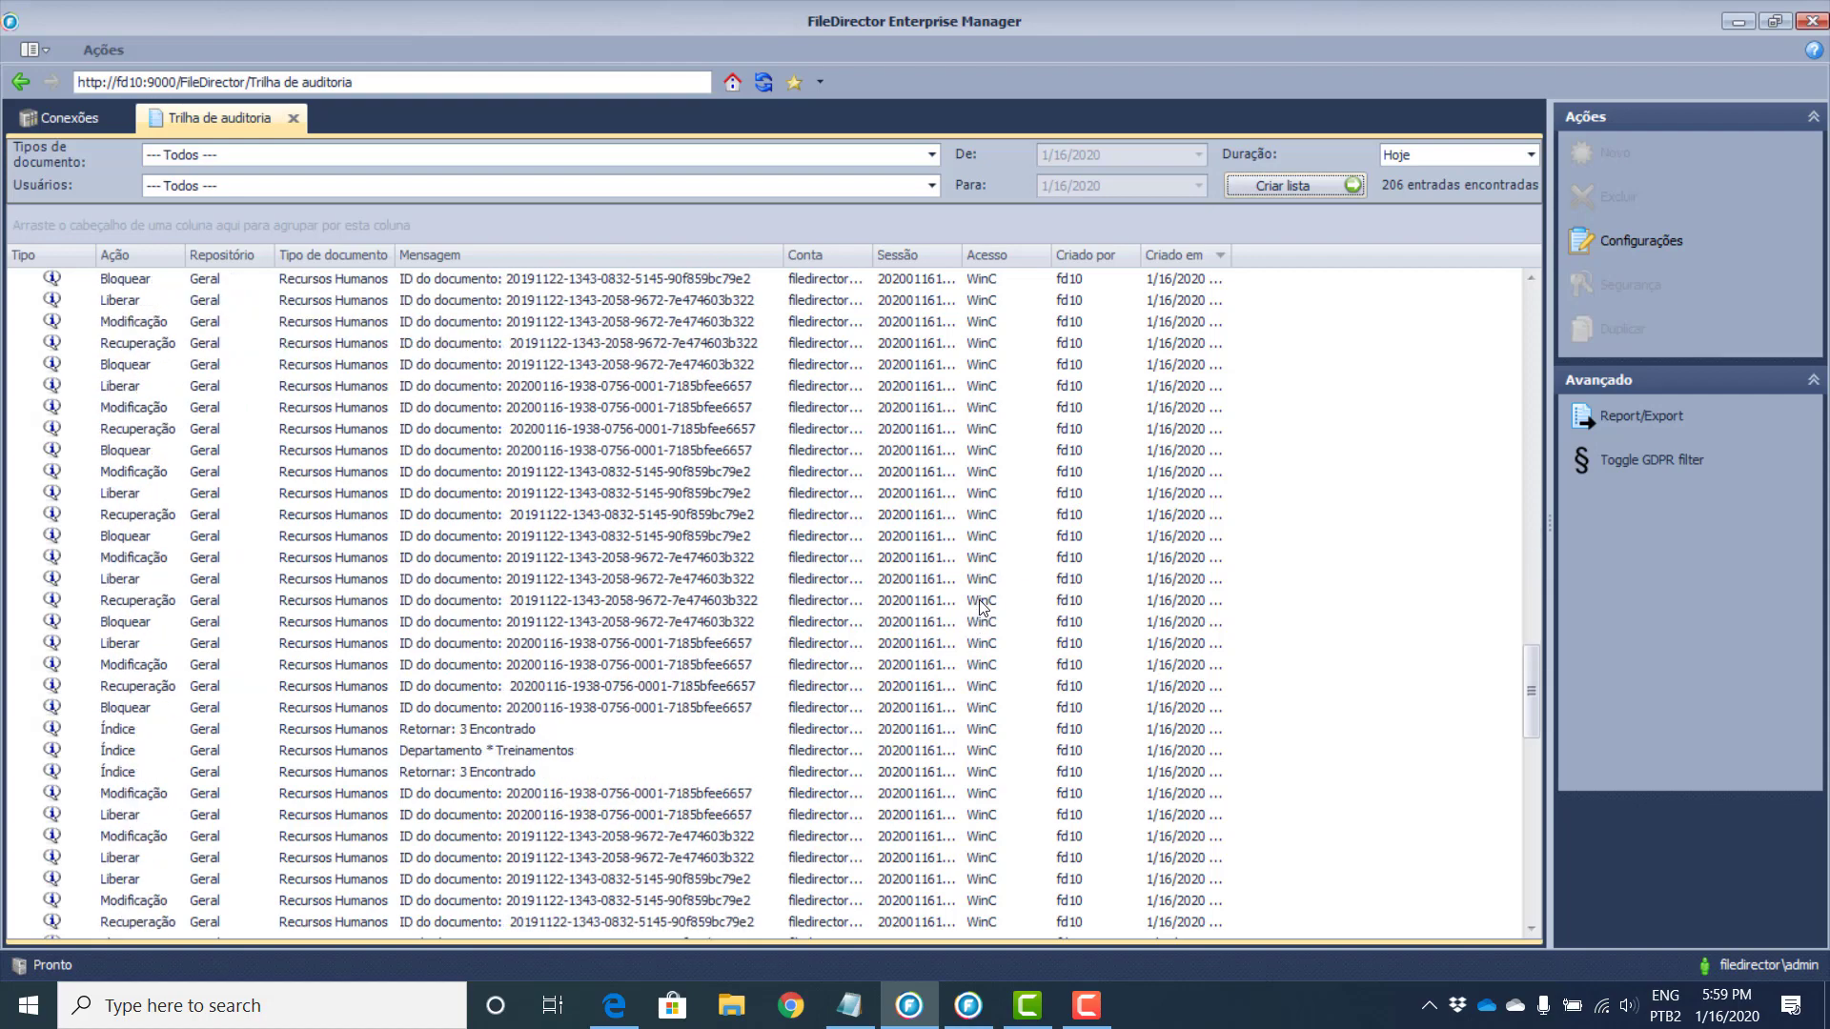
{"action": "scroll", "coordinate": [1010, 582], "scroll_direction": "up", "scroll_amount": 4}
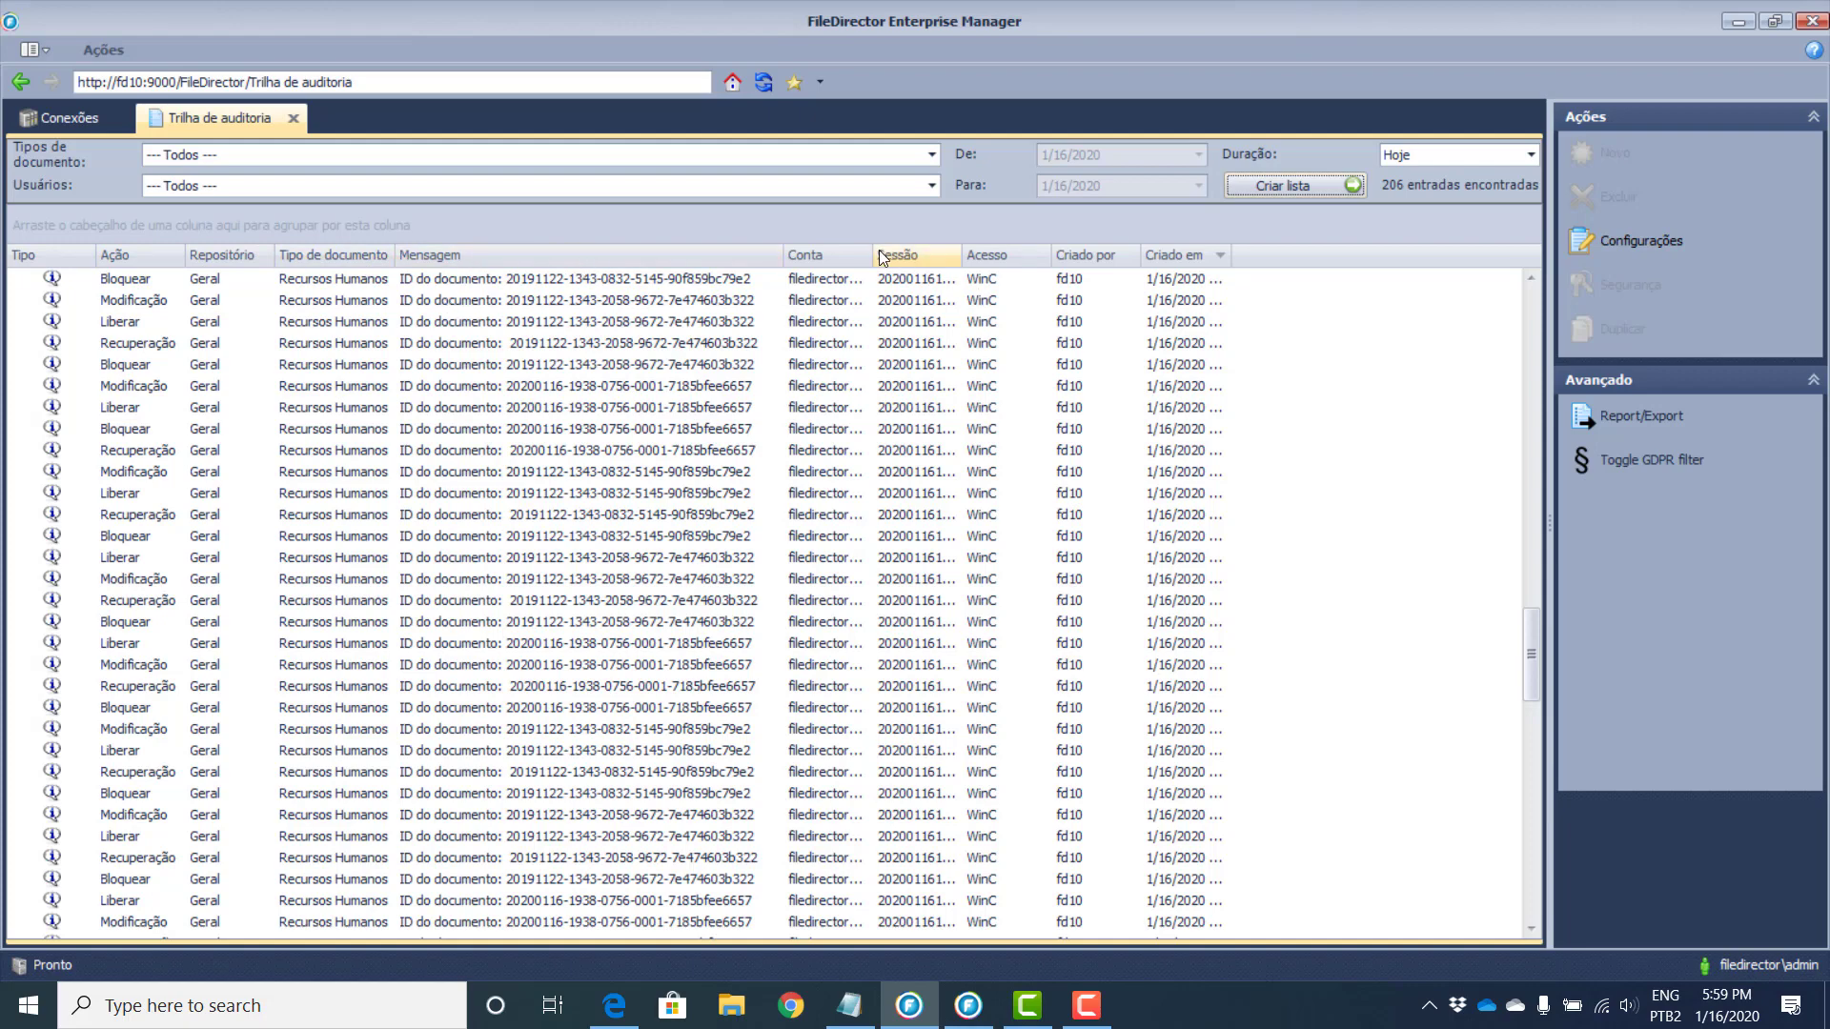
Step: Group the audit entries by Ação and expand the Atividade and Índice groups
{"action": "mouse_move", "coordinate": [118, 257]}
{"action": "left_mouse_down"}
{"action": "mouse_move", "coordinate": [127, 227]}
{"action": "mouse_move", "coordinate": [111, 225]}
{"action": "left_mouse_up"}
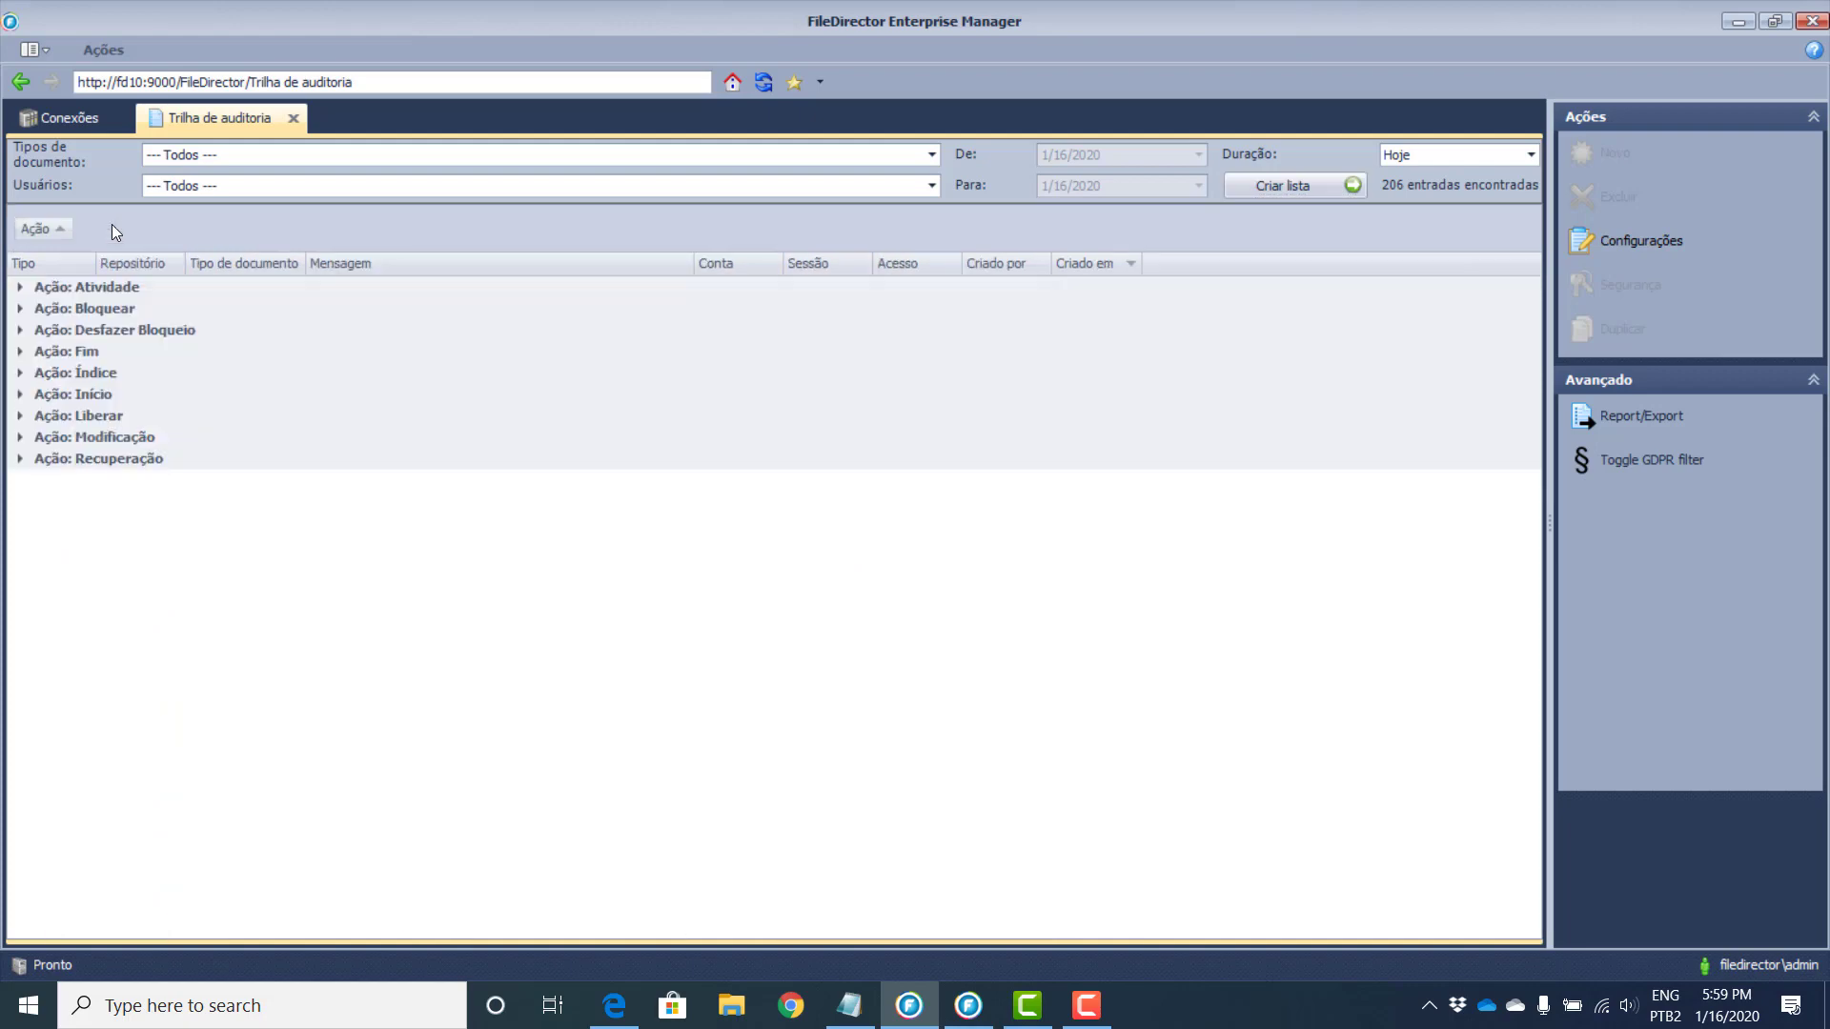
{"action": "left_click", "coordinate": [16, 286]}
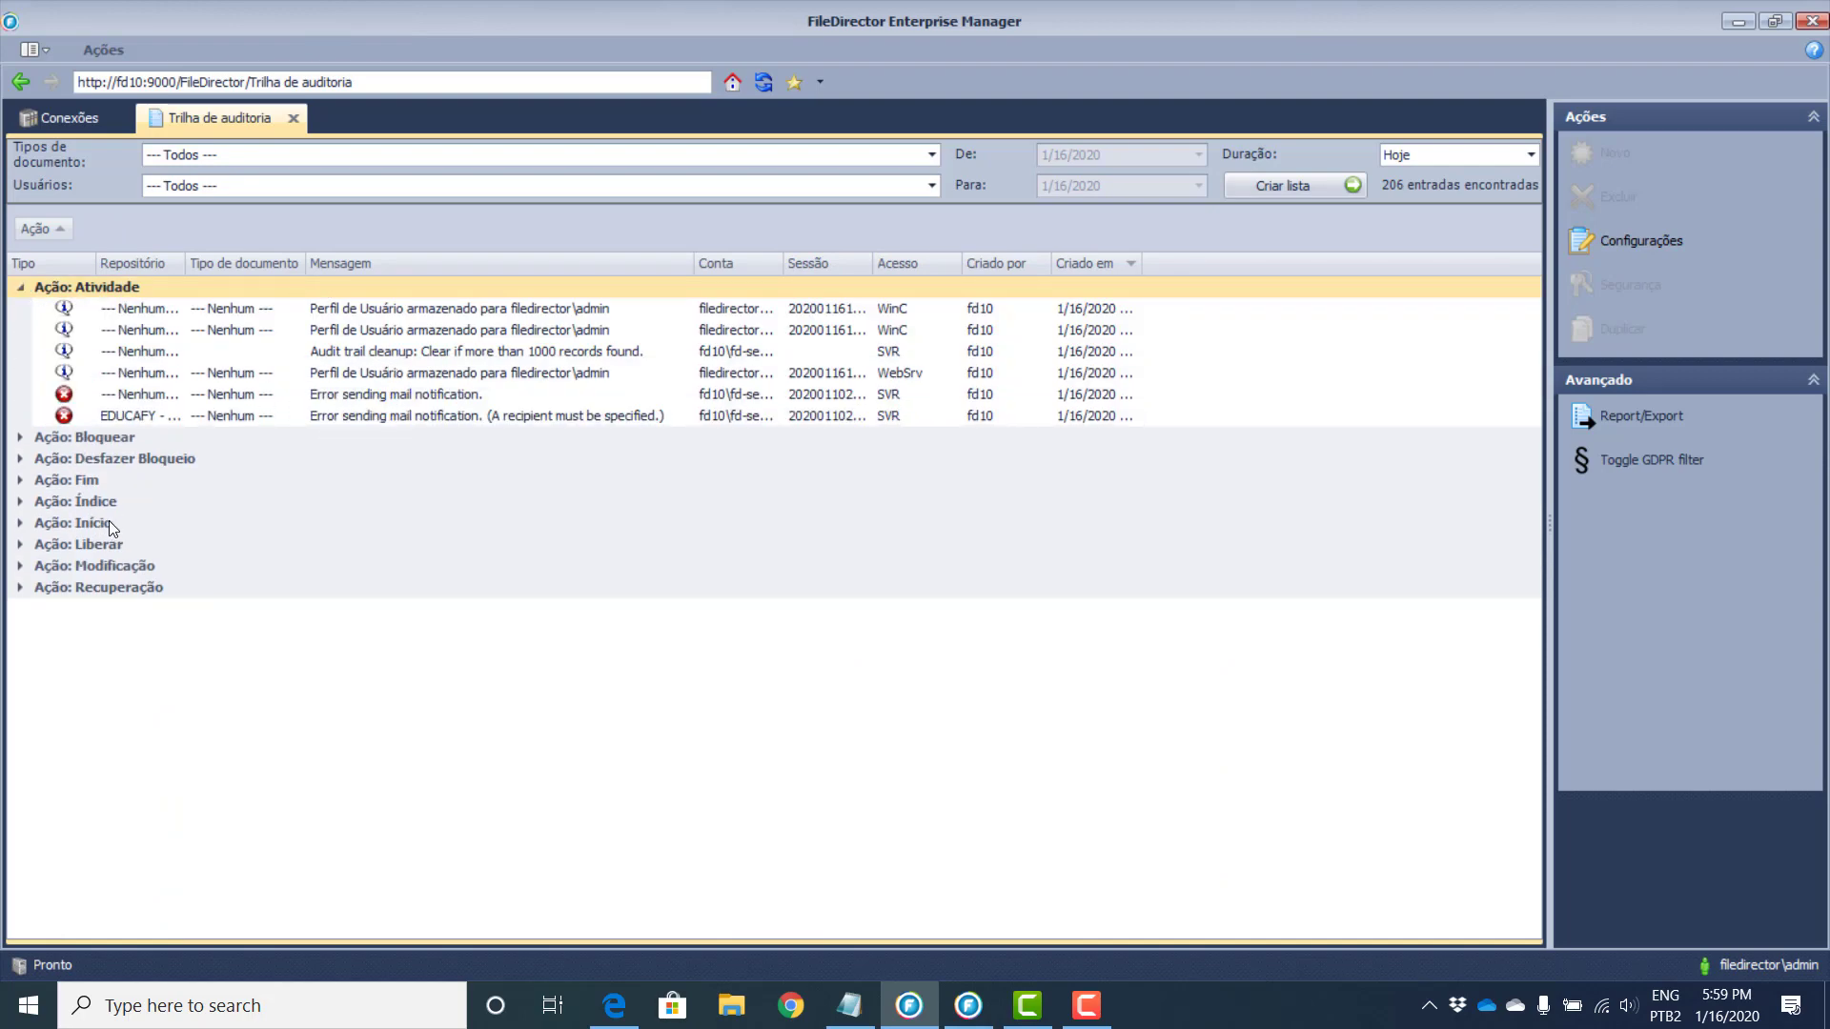
{"action": "left_click", "coordinate": [15, 506]}
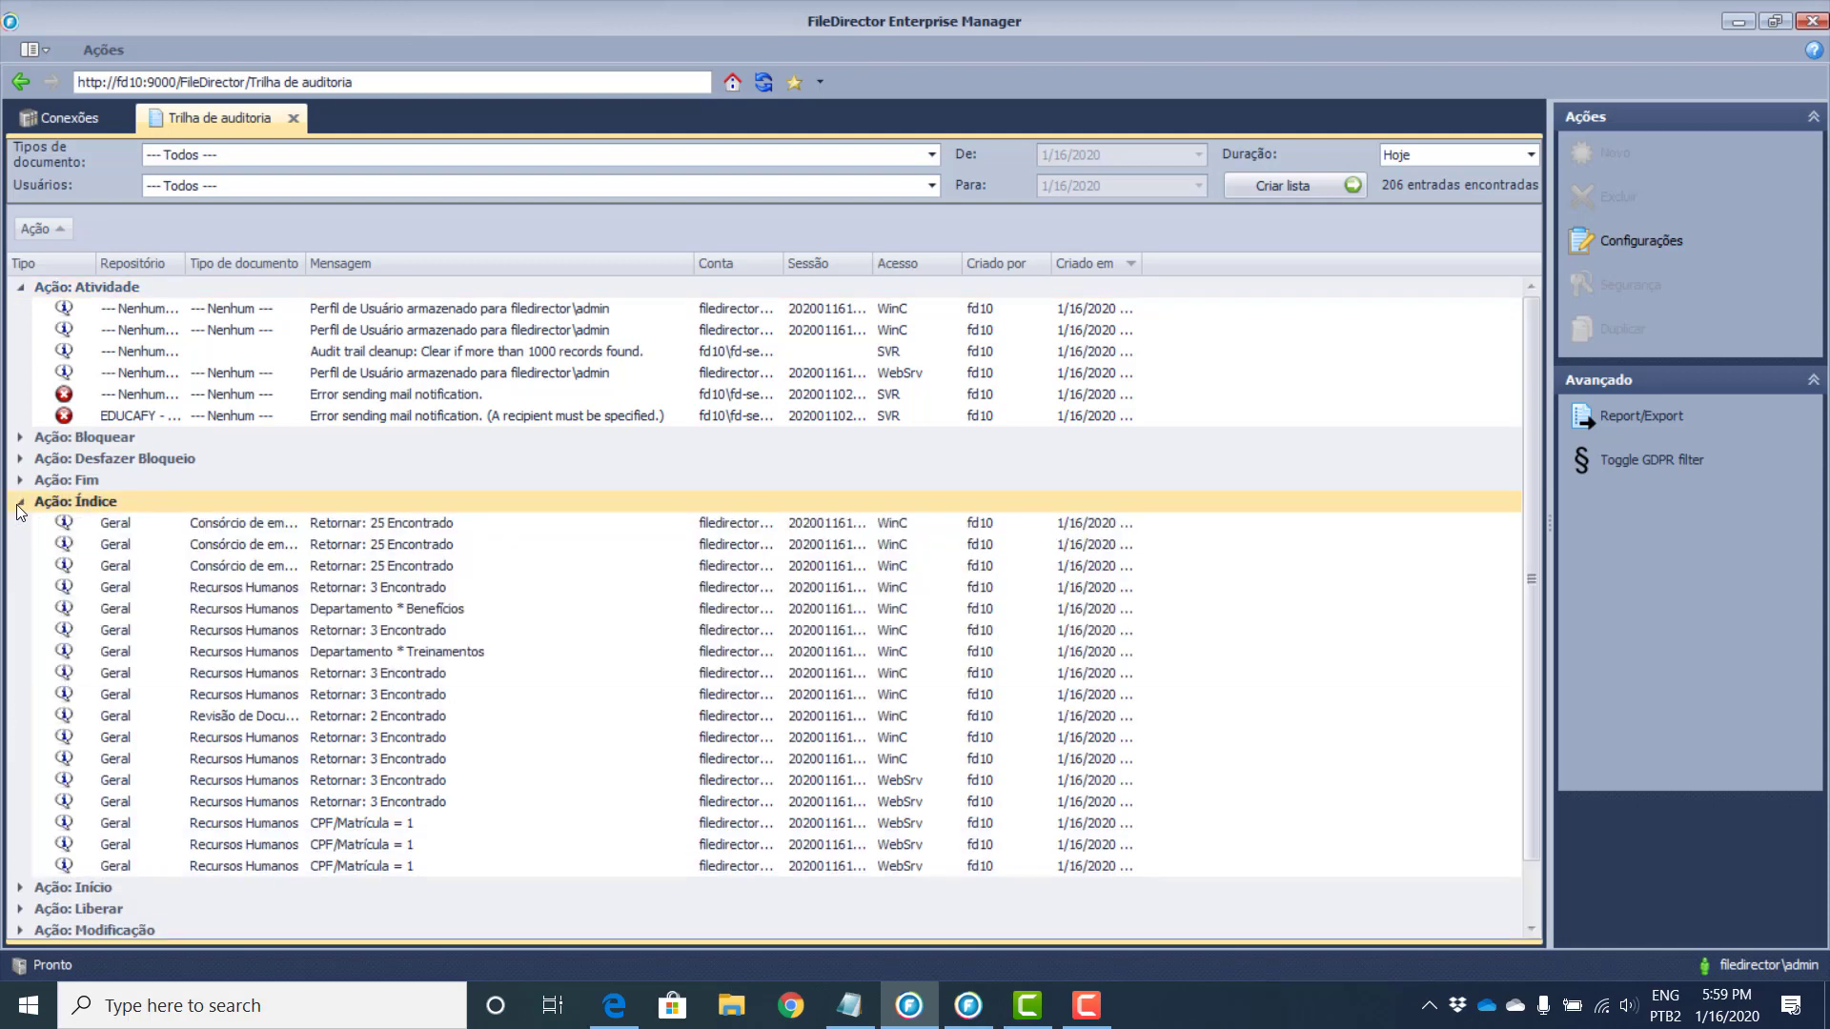
Step: Inspect the Departamento * Benefícios entry's logged message, then list the Agendadores
{"action": "double_click", "coordinate": [357, 613]}
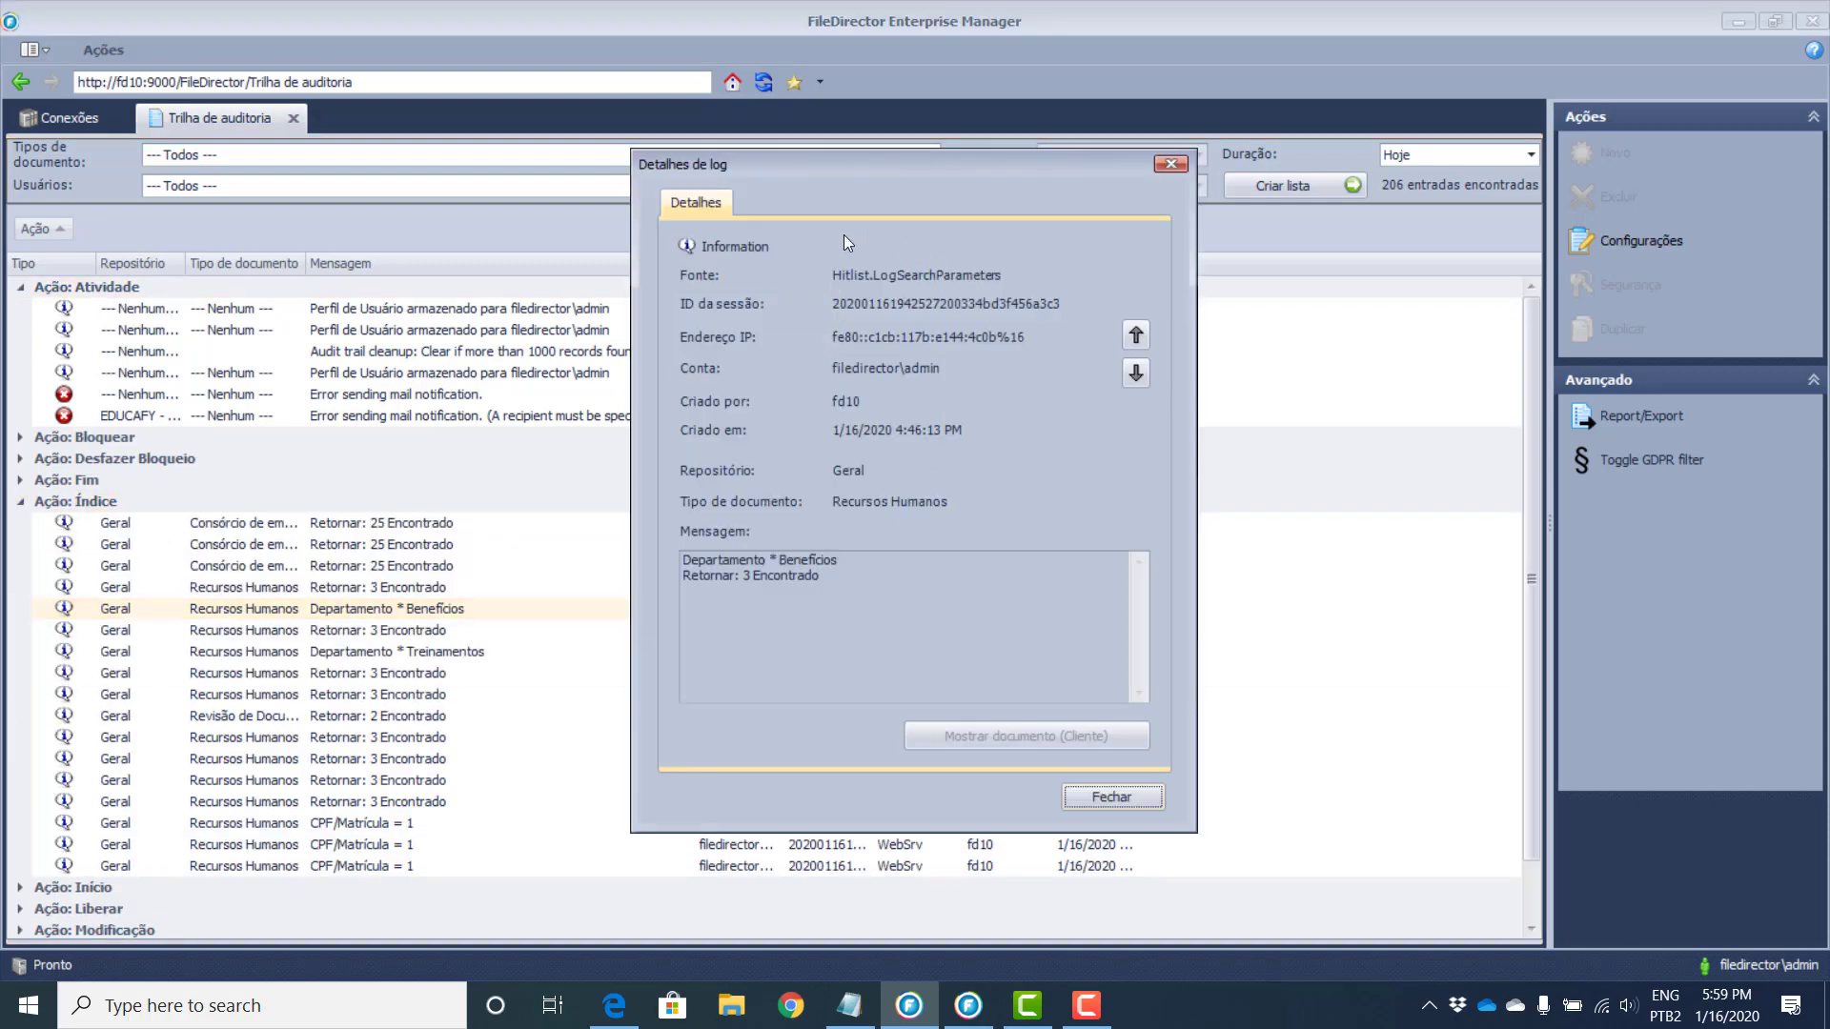
{"action": "left_click_drag", "start_coordinate": [842, 582], "coordinate": [676, 556]}
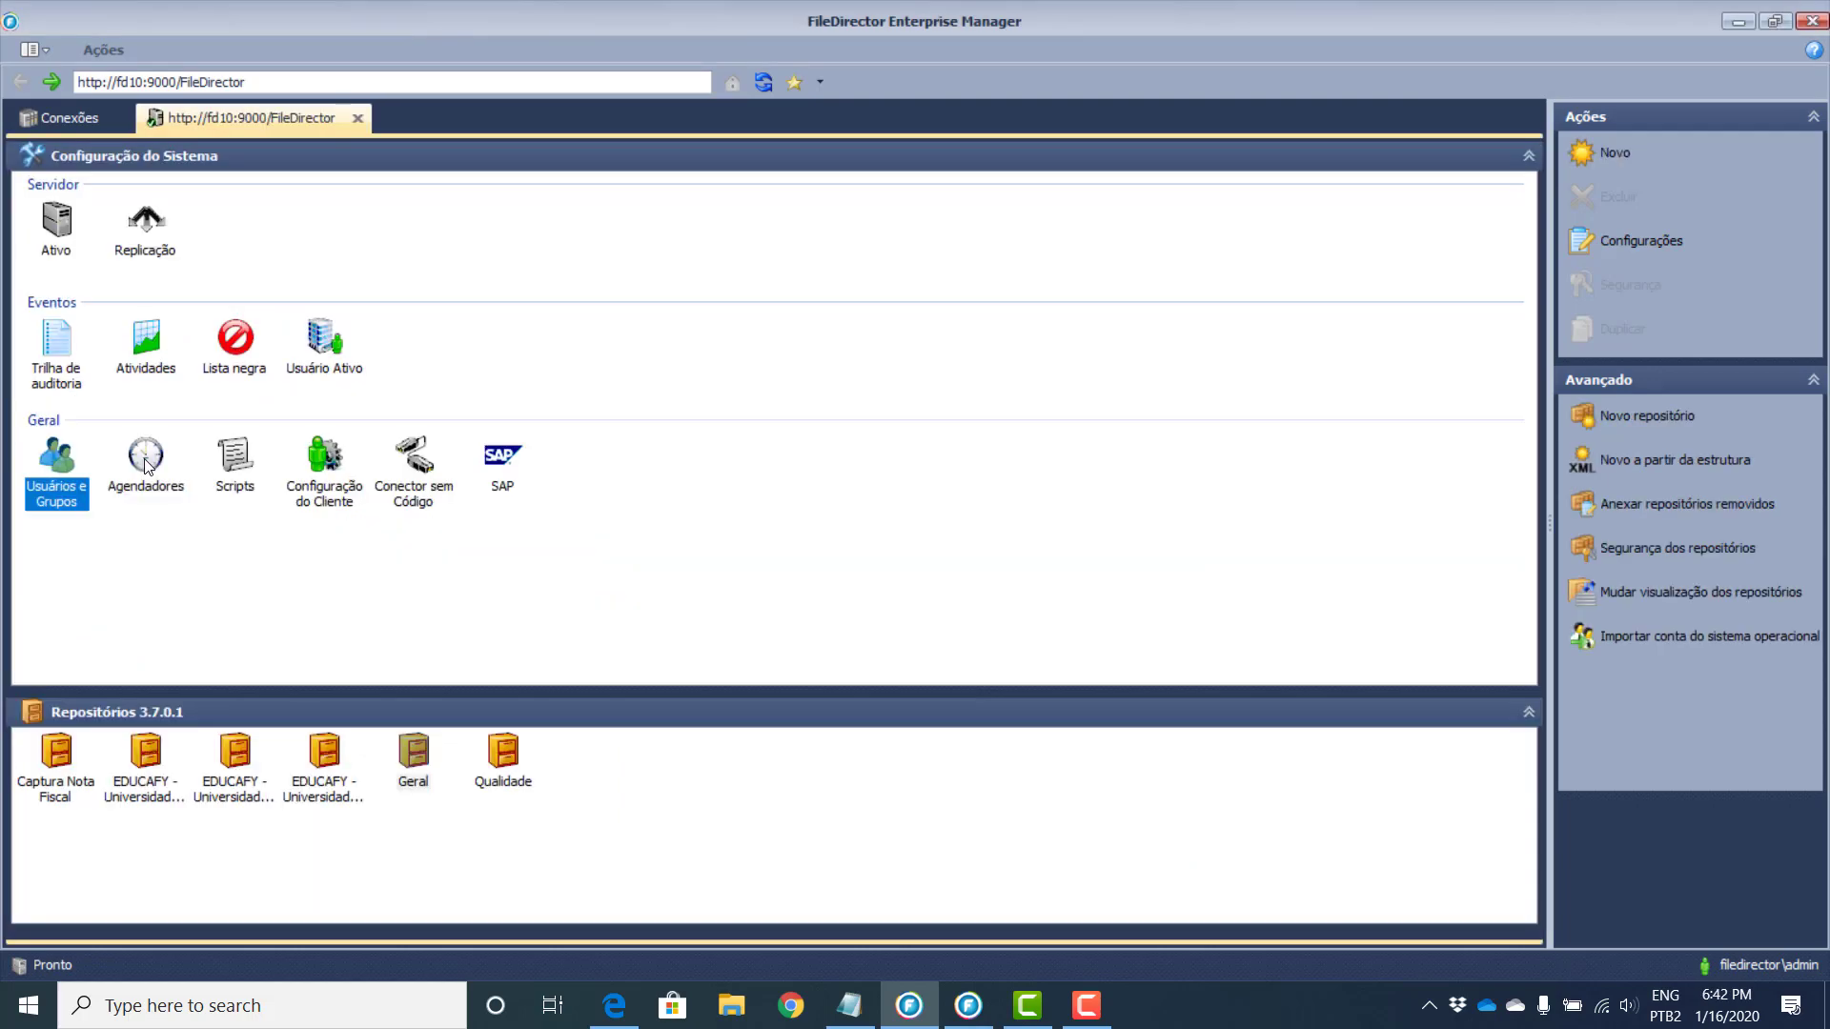
{"action": "left_click", "coordinate": [148, 467]}
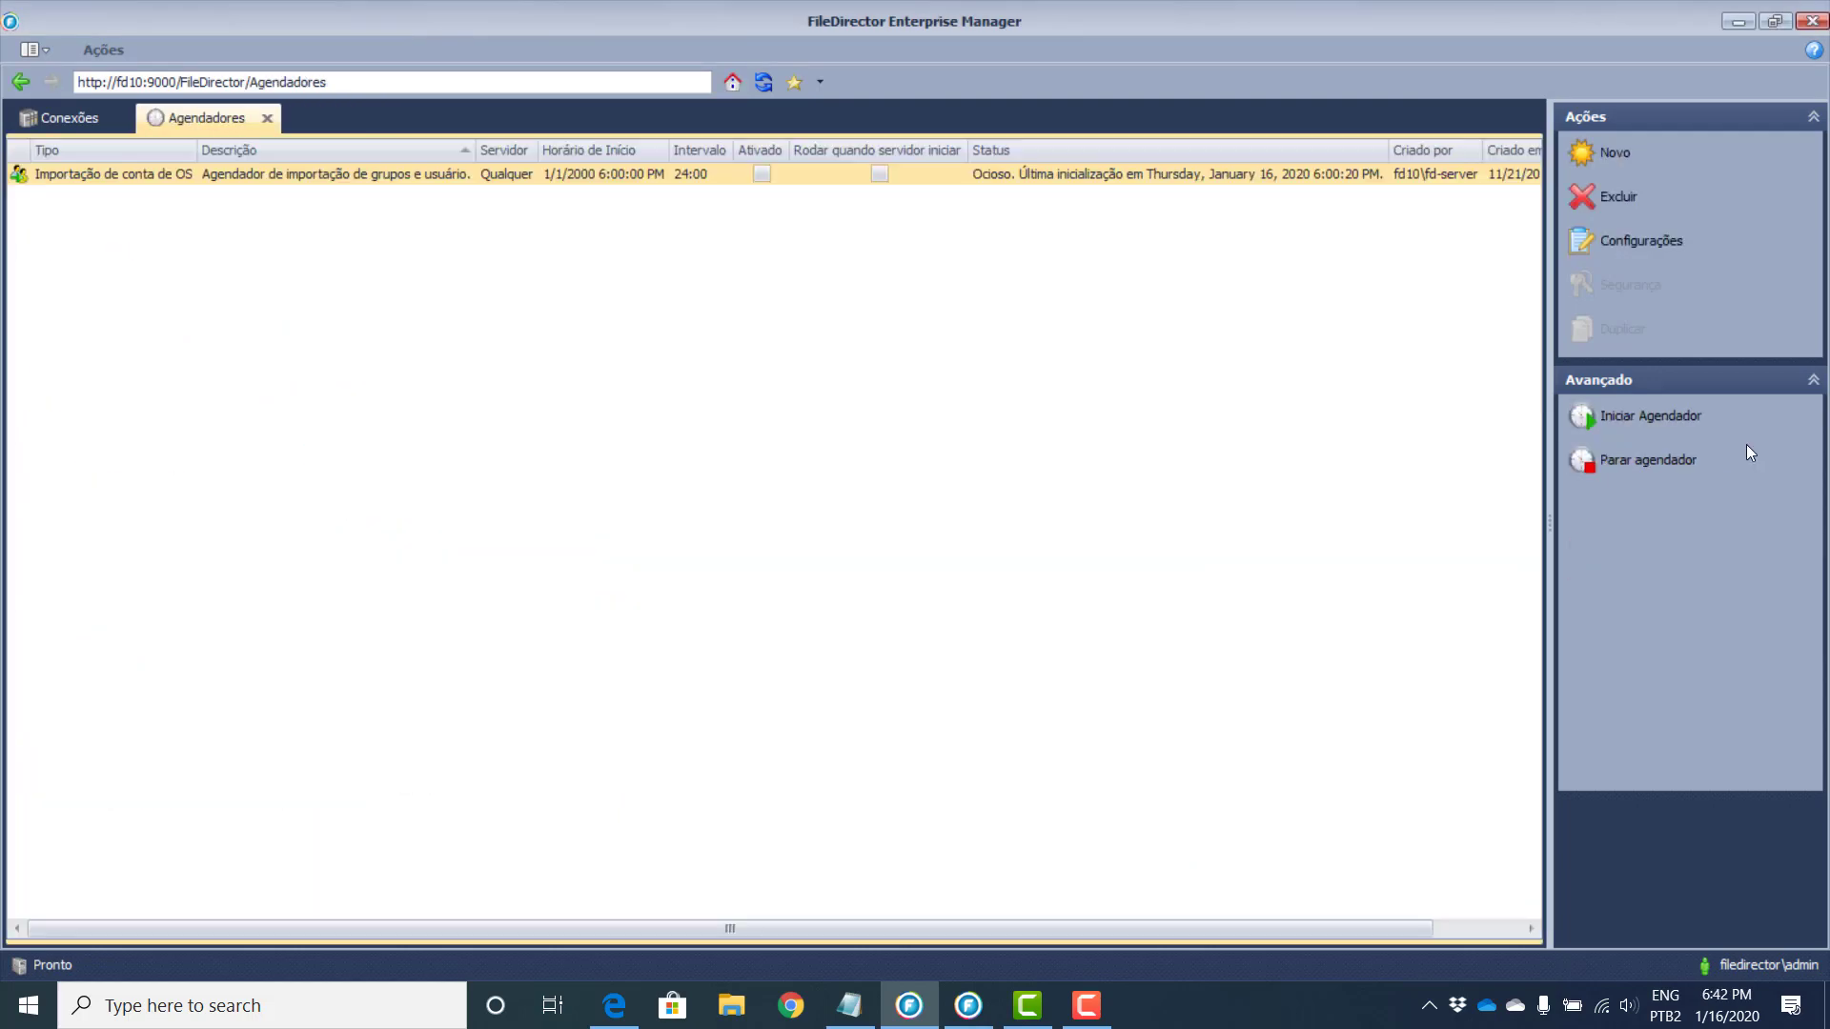
Step: Create a new scheduler to get the 'Escolha o tipo de agendador' type choice
{"action": "left_click", "coordinate": [1603, 156]}
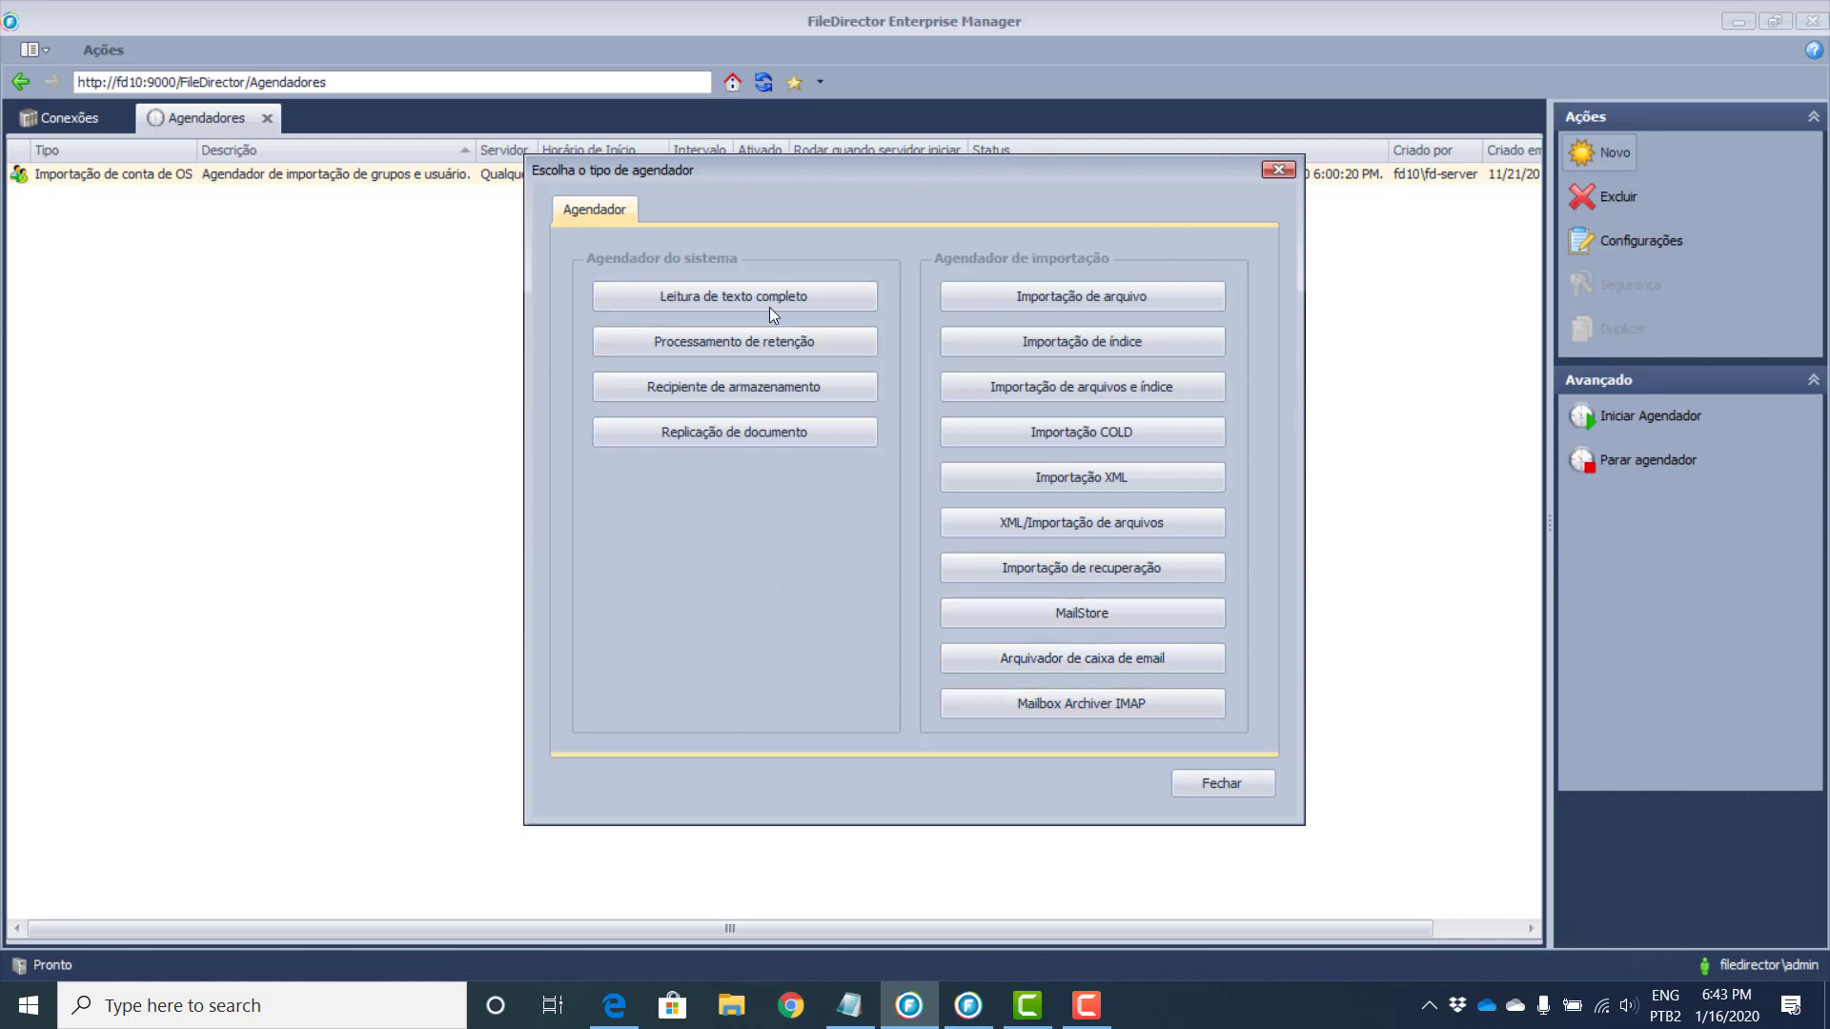
Step: Choose the file-and-index import scheduler type
{"action": "left_click", "coordinate": [1105, 381]}
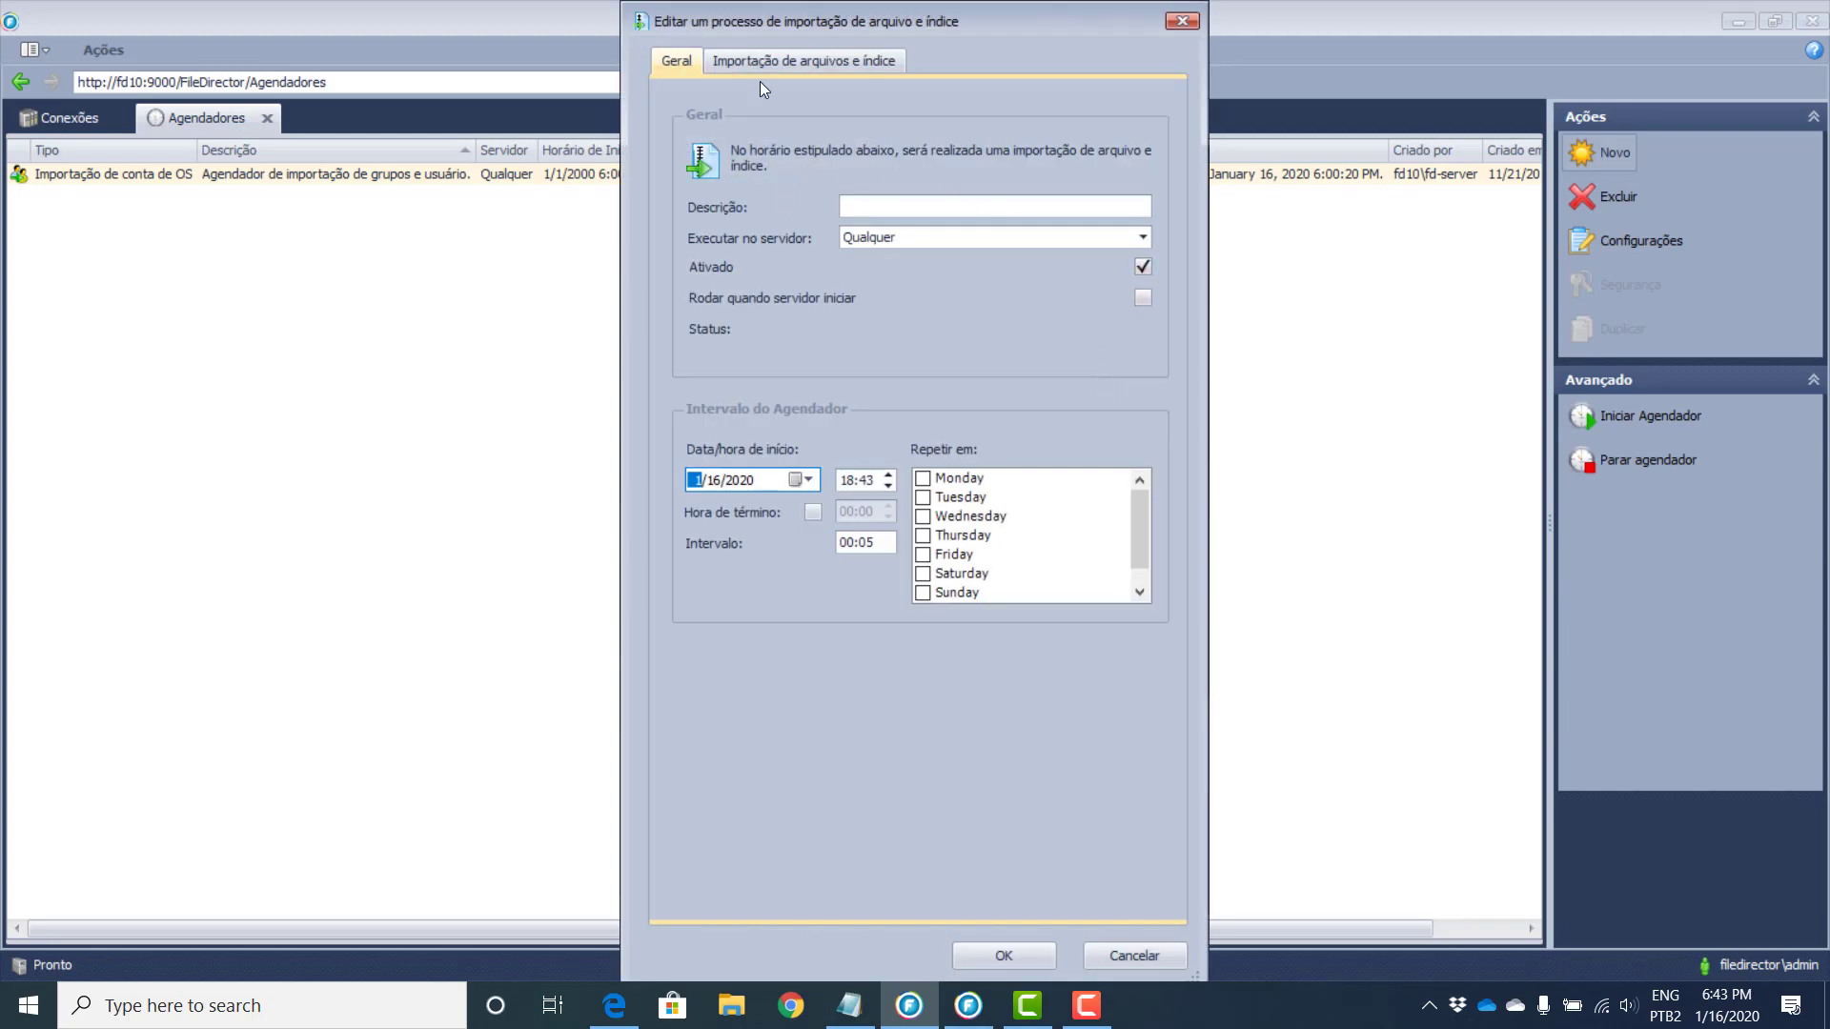
{"action": "left_click", "coordinate": [785, 61]}
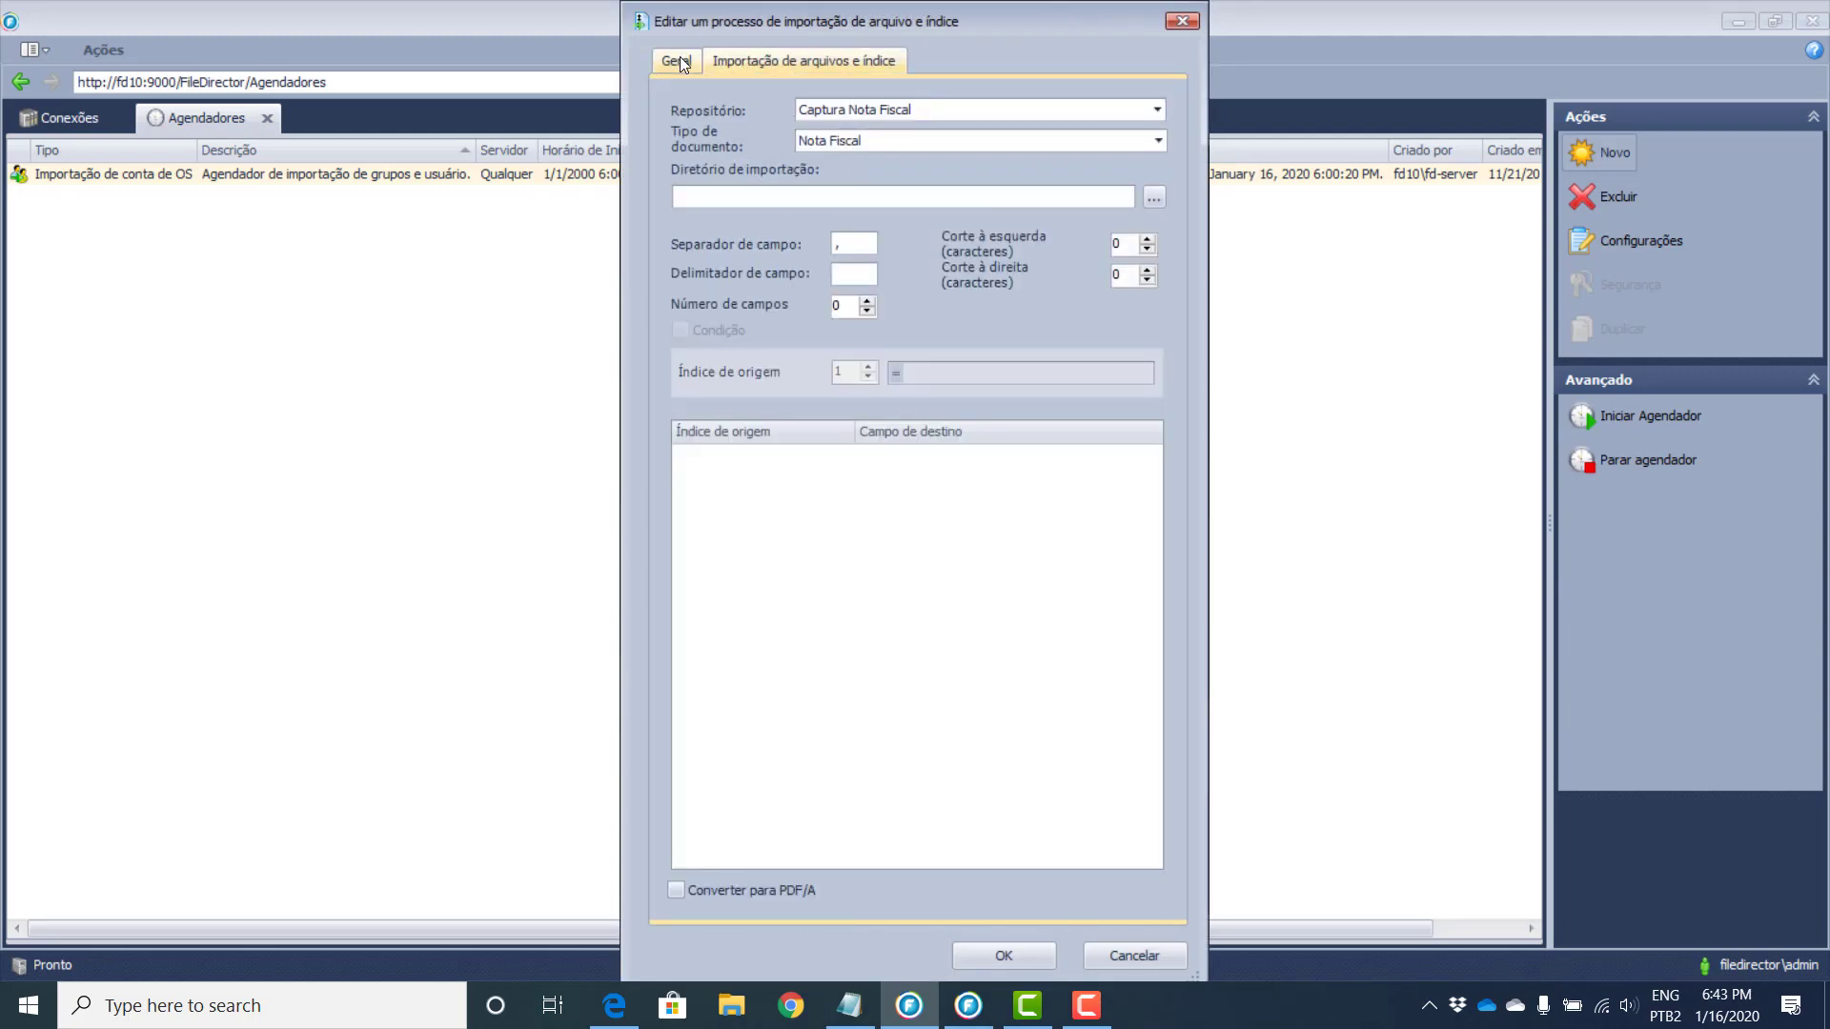
{"action": "left_click", "coordinate": [677, 61]}
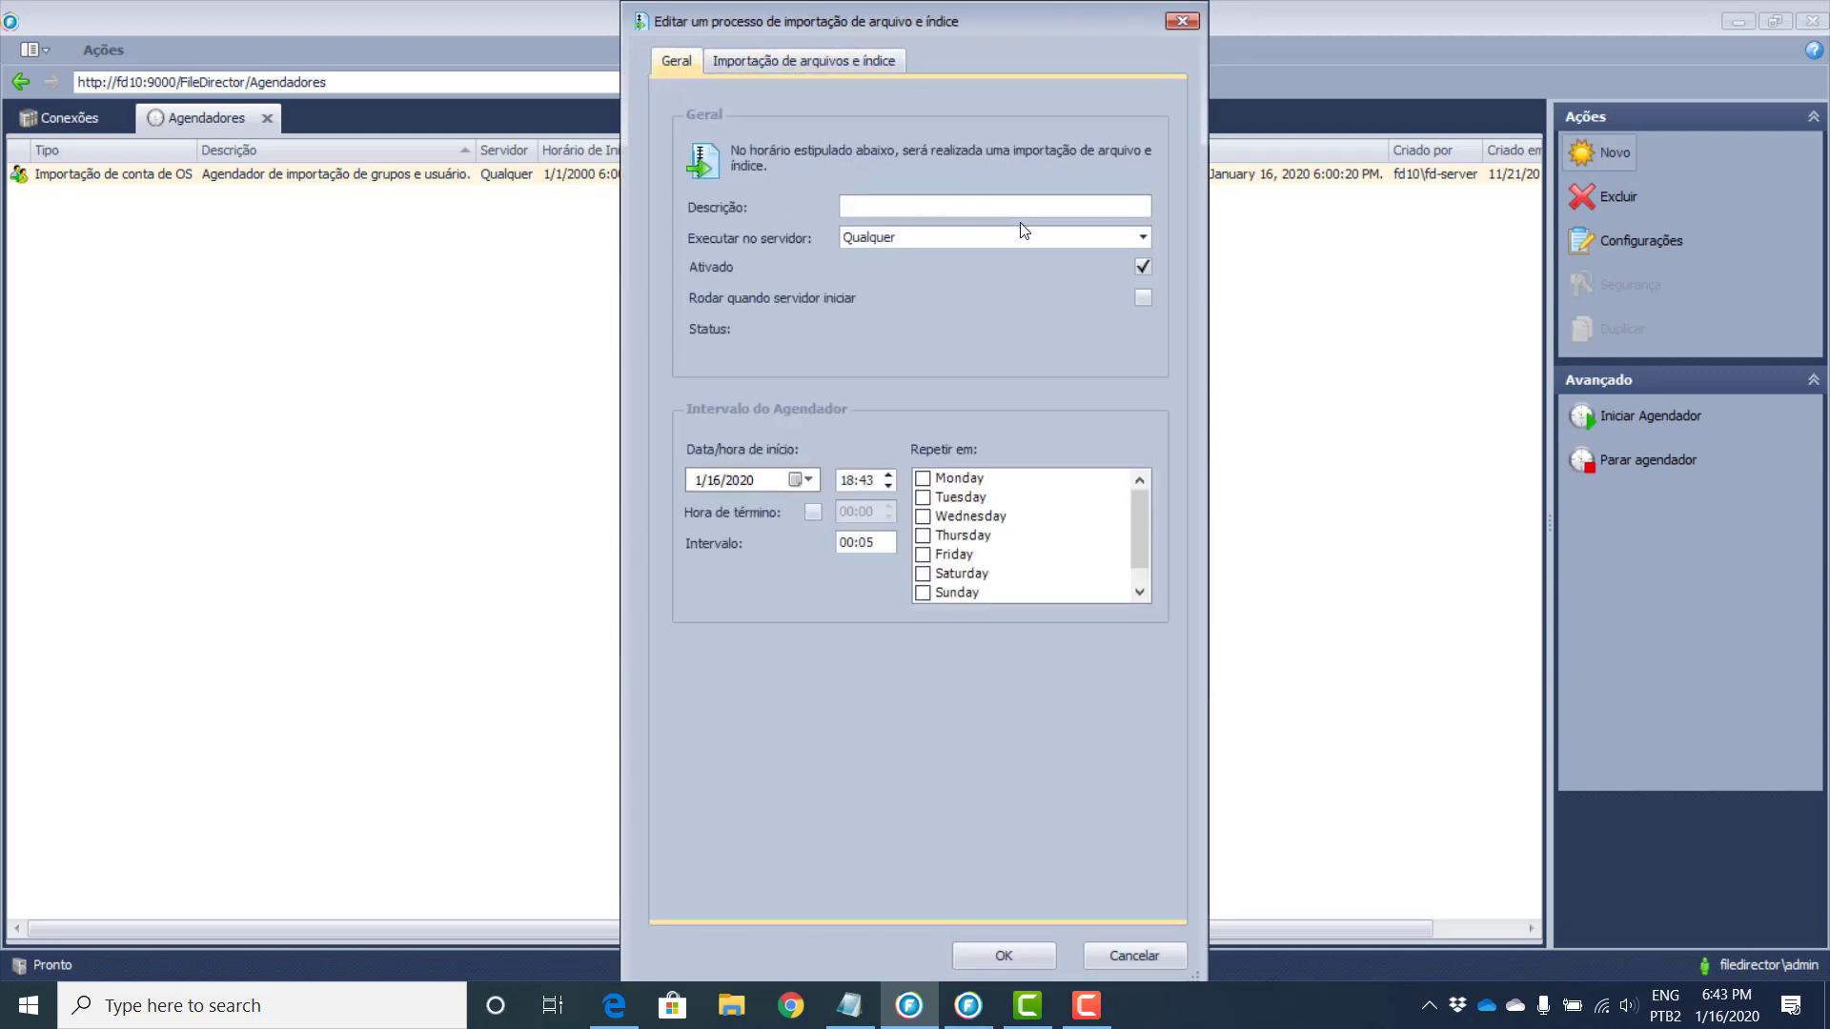
Step: Schedule the import to repeat Monday, Tuesday and Wednesday, starting 1/23/2020
{"action": "left_click", "coordinate": [923, 478]}
{"action": "left_click", "coordinate": [922, 498]}
{"action": "left_click", "coordinate": [923, 517]}
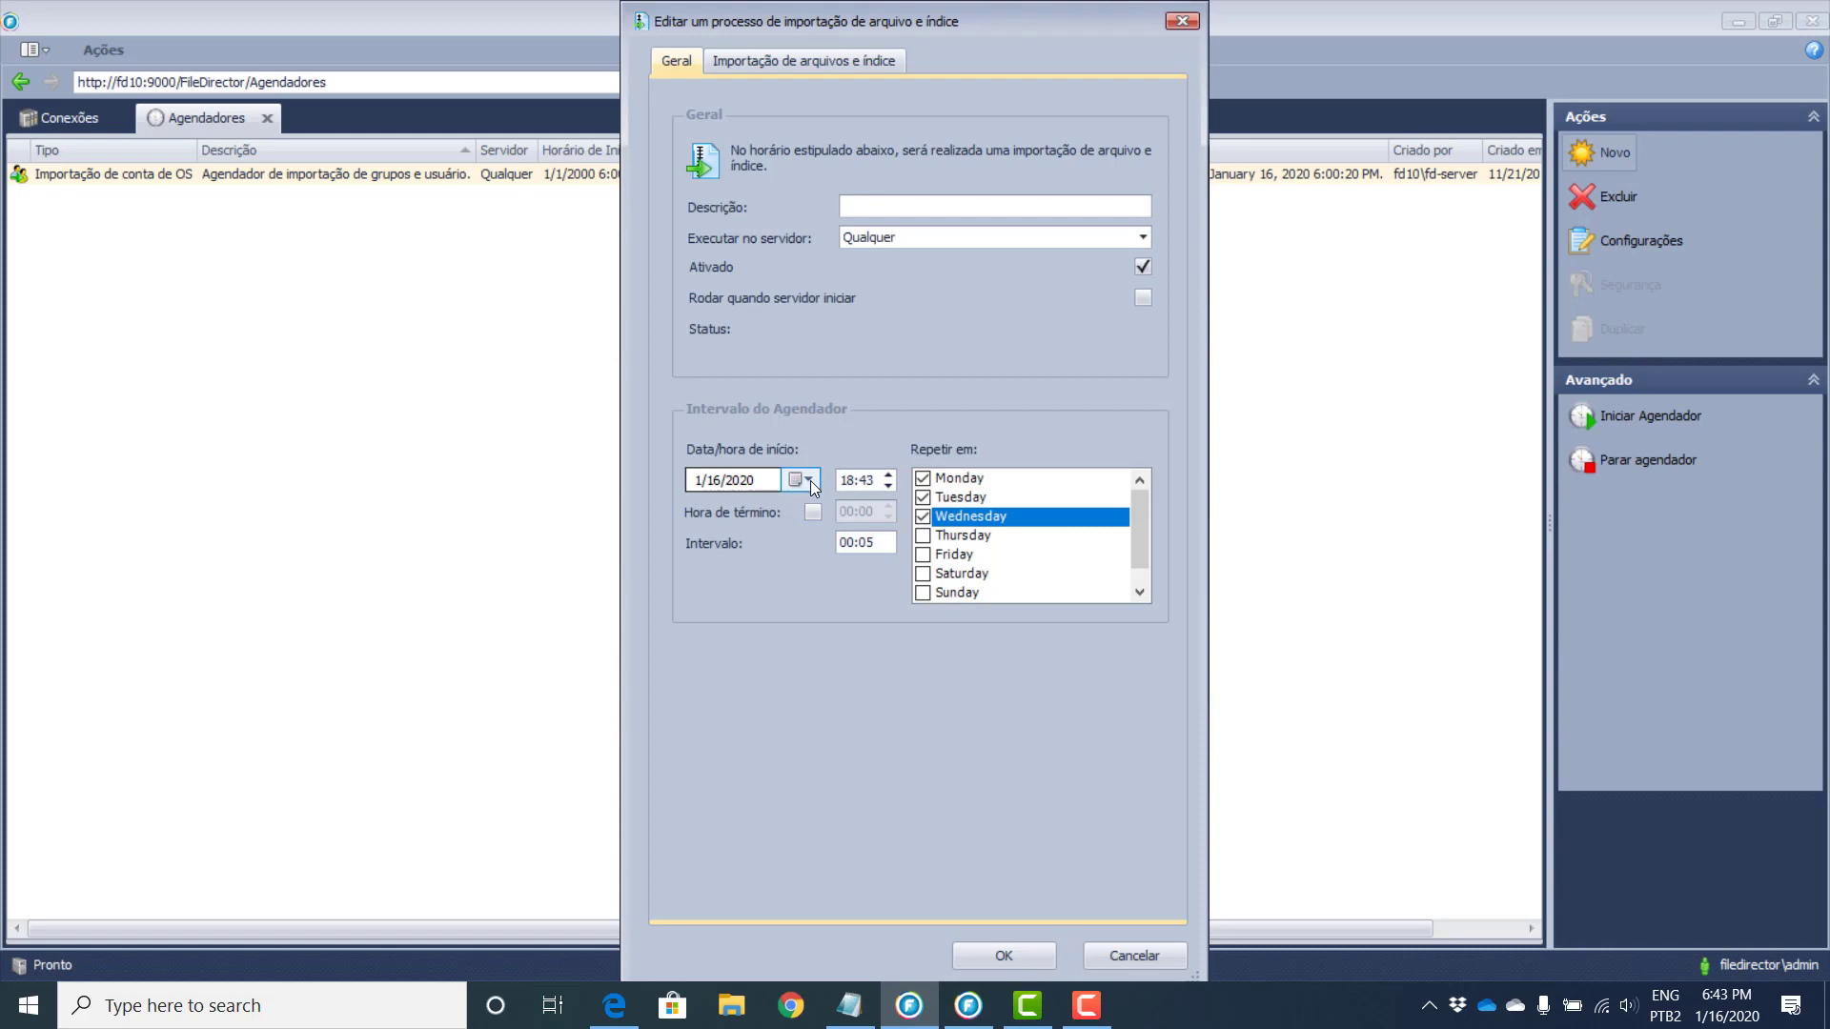
{"action": "left_click", "coordinate": [809, 480]}
{"action": "left_click", "coordinate": [855, 612]}
{"action": "left_click", "coordinate": [823, 62]}
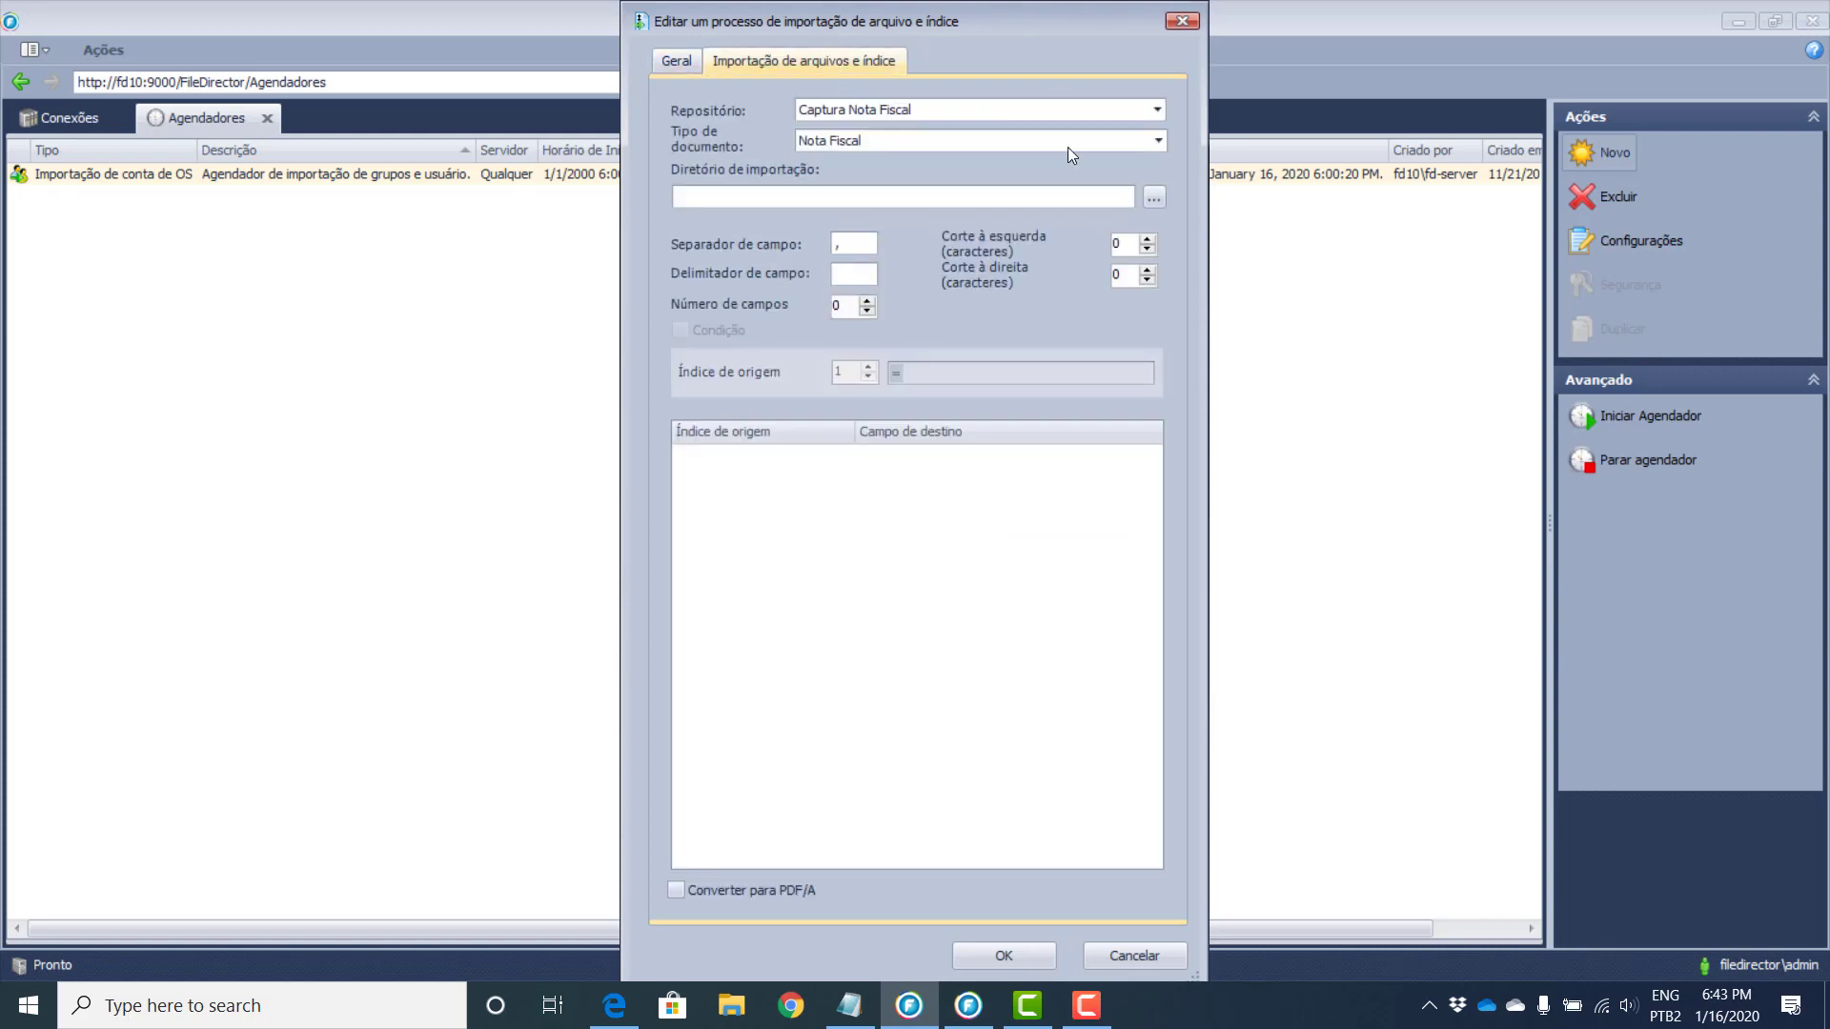
{"action": "left_click", "coordinate": [1158, 192]}
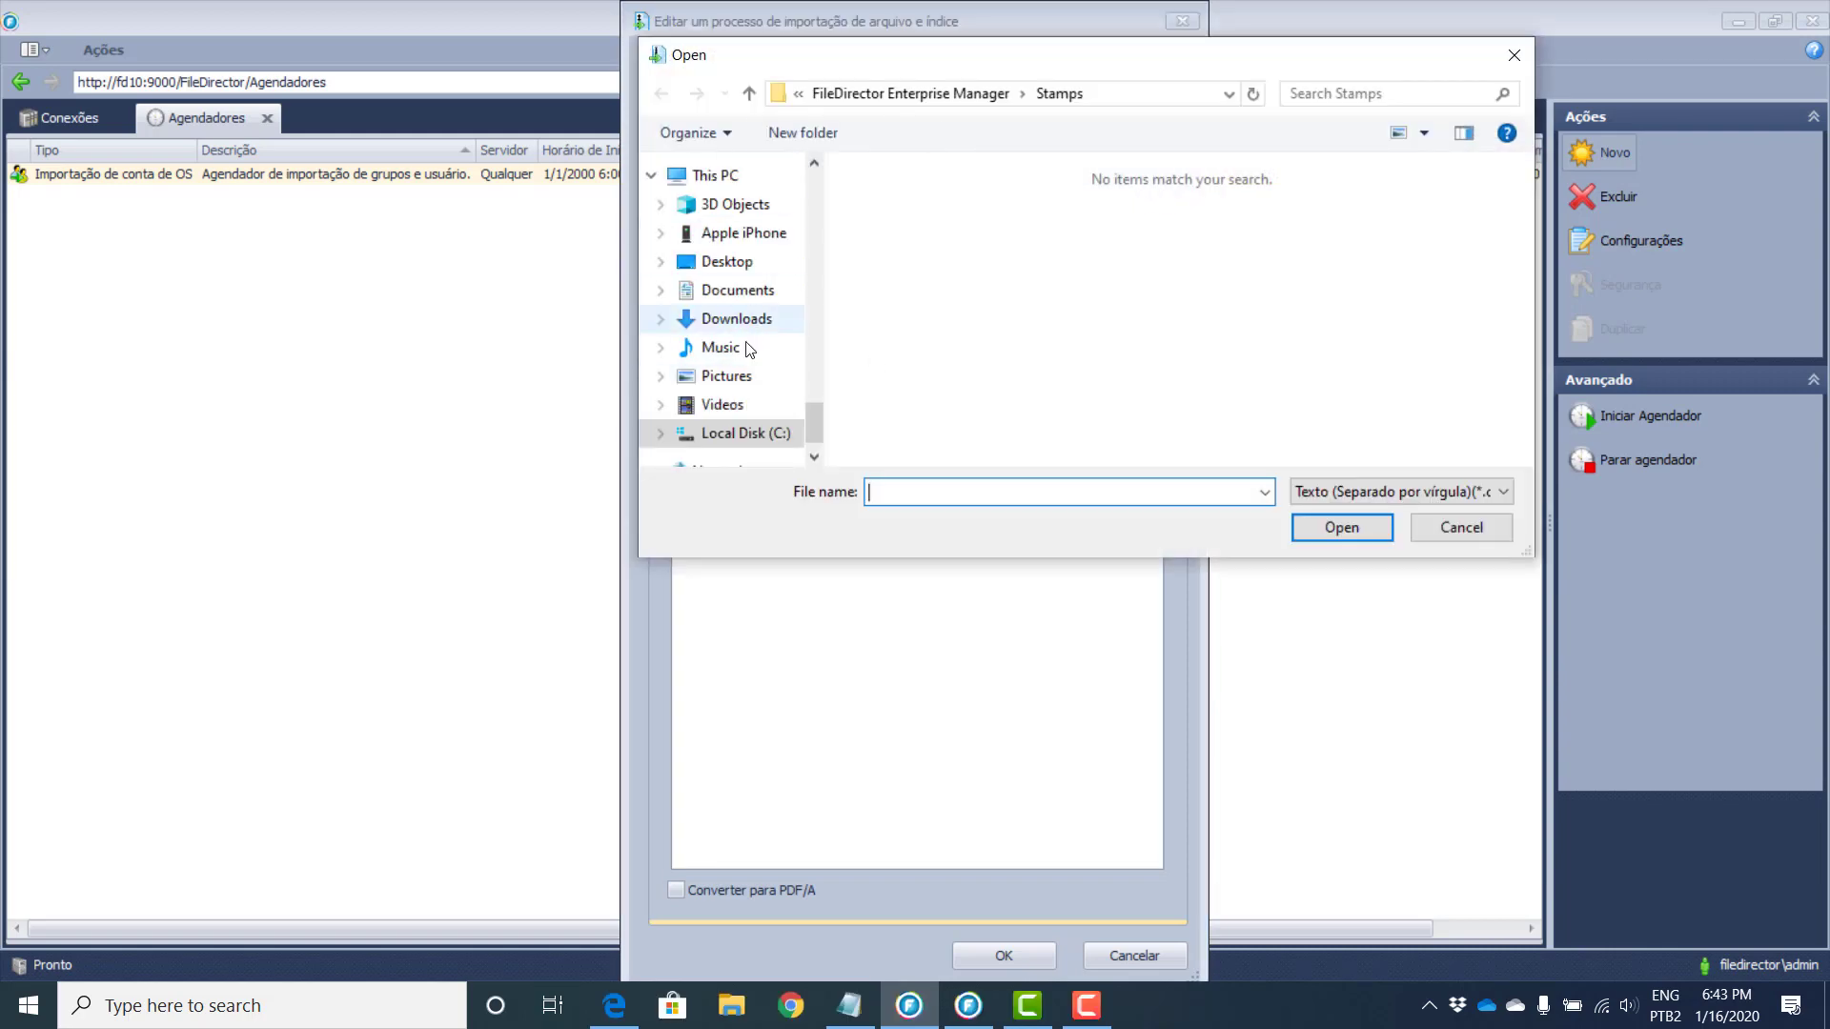
{"action": "left_click", "coordinate": [1449, 532]}
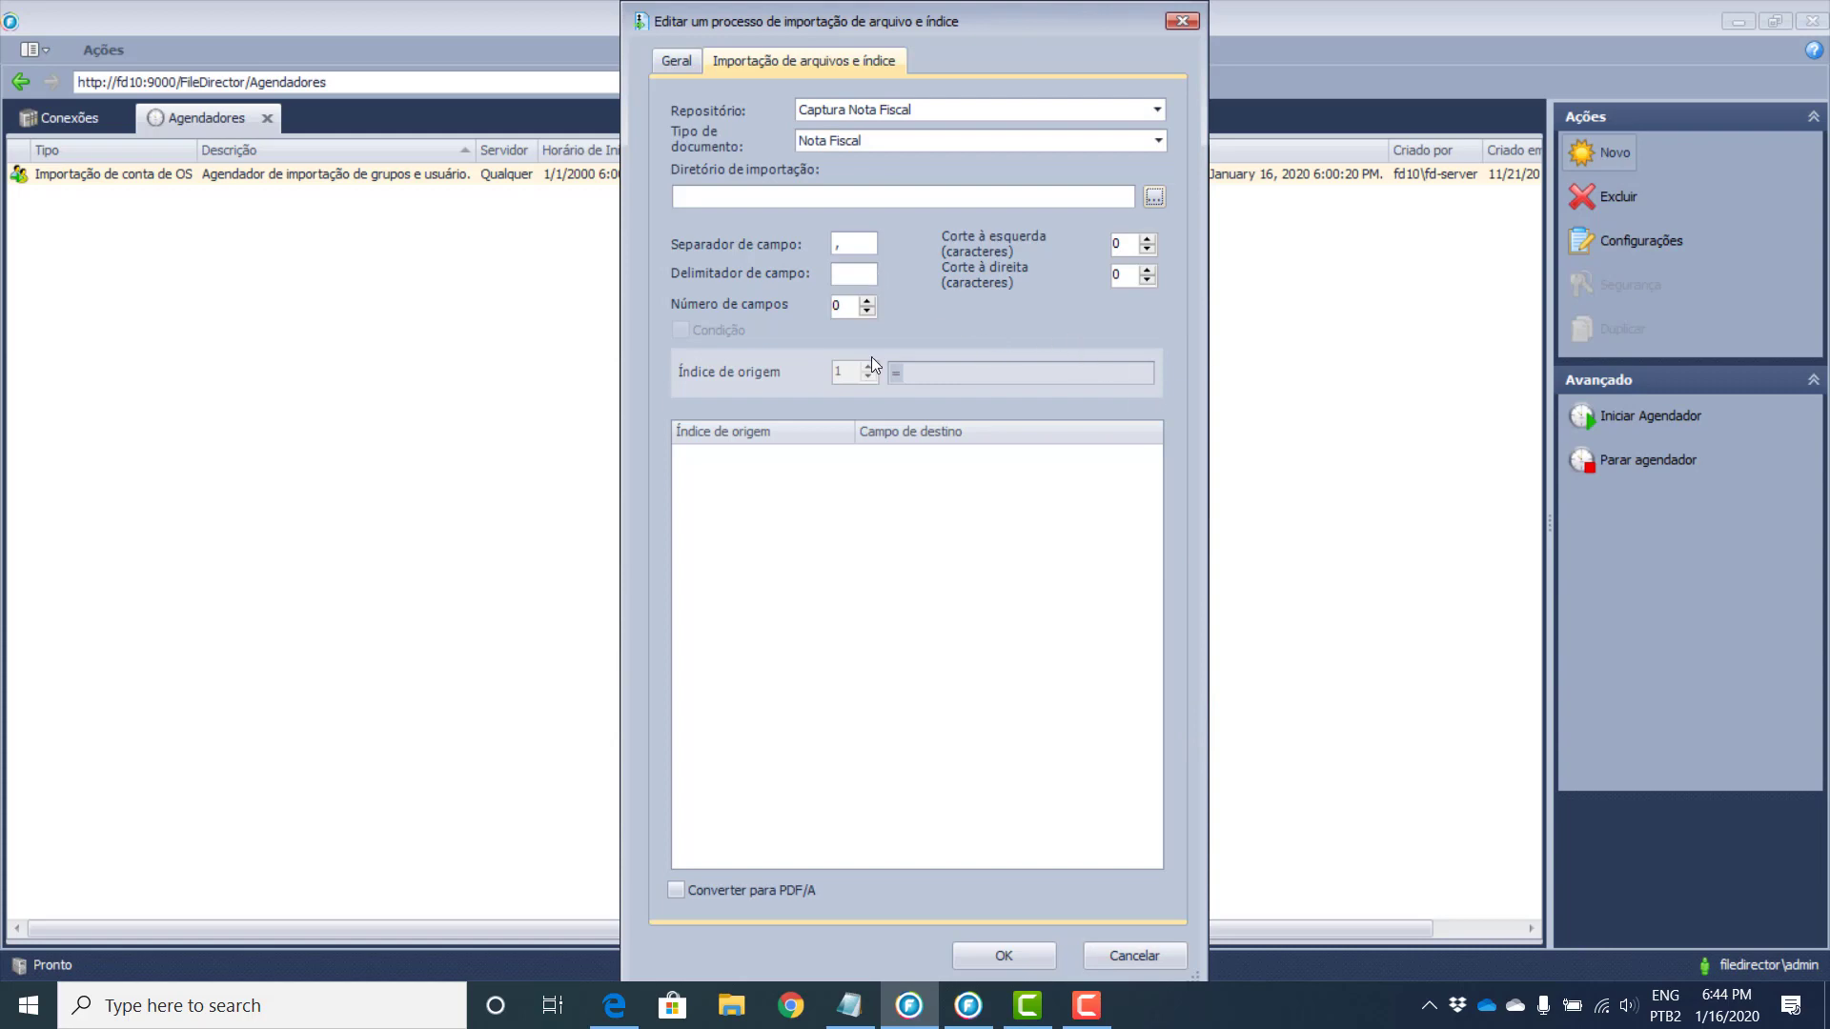
Step: Set 4 import fields mapped to Status Pagamento, Data Pagamento, Série Nota and Número Nota
{"action": "left_click", "coordinate": [867, 302]}
{"action": "left_click", "coordinate": [867, 301]}
{"action": "left_click", "coordinate": [868, 301]}
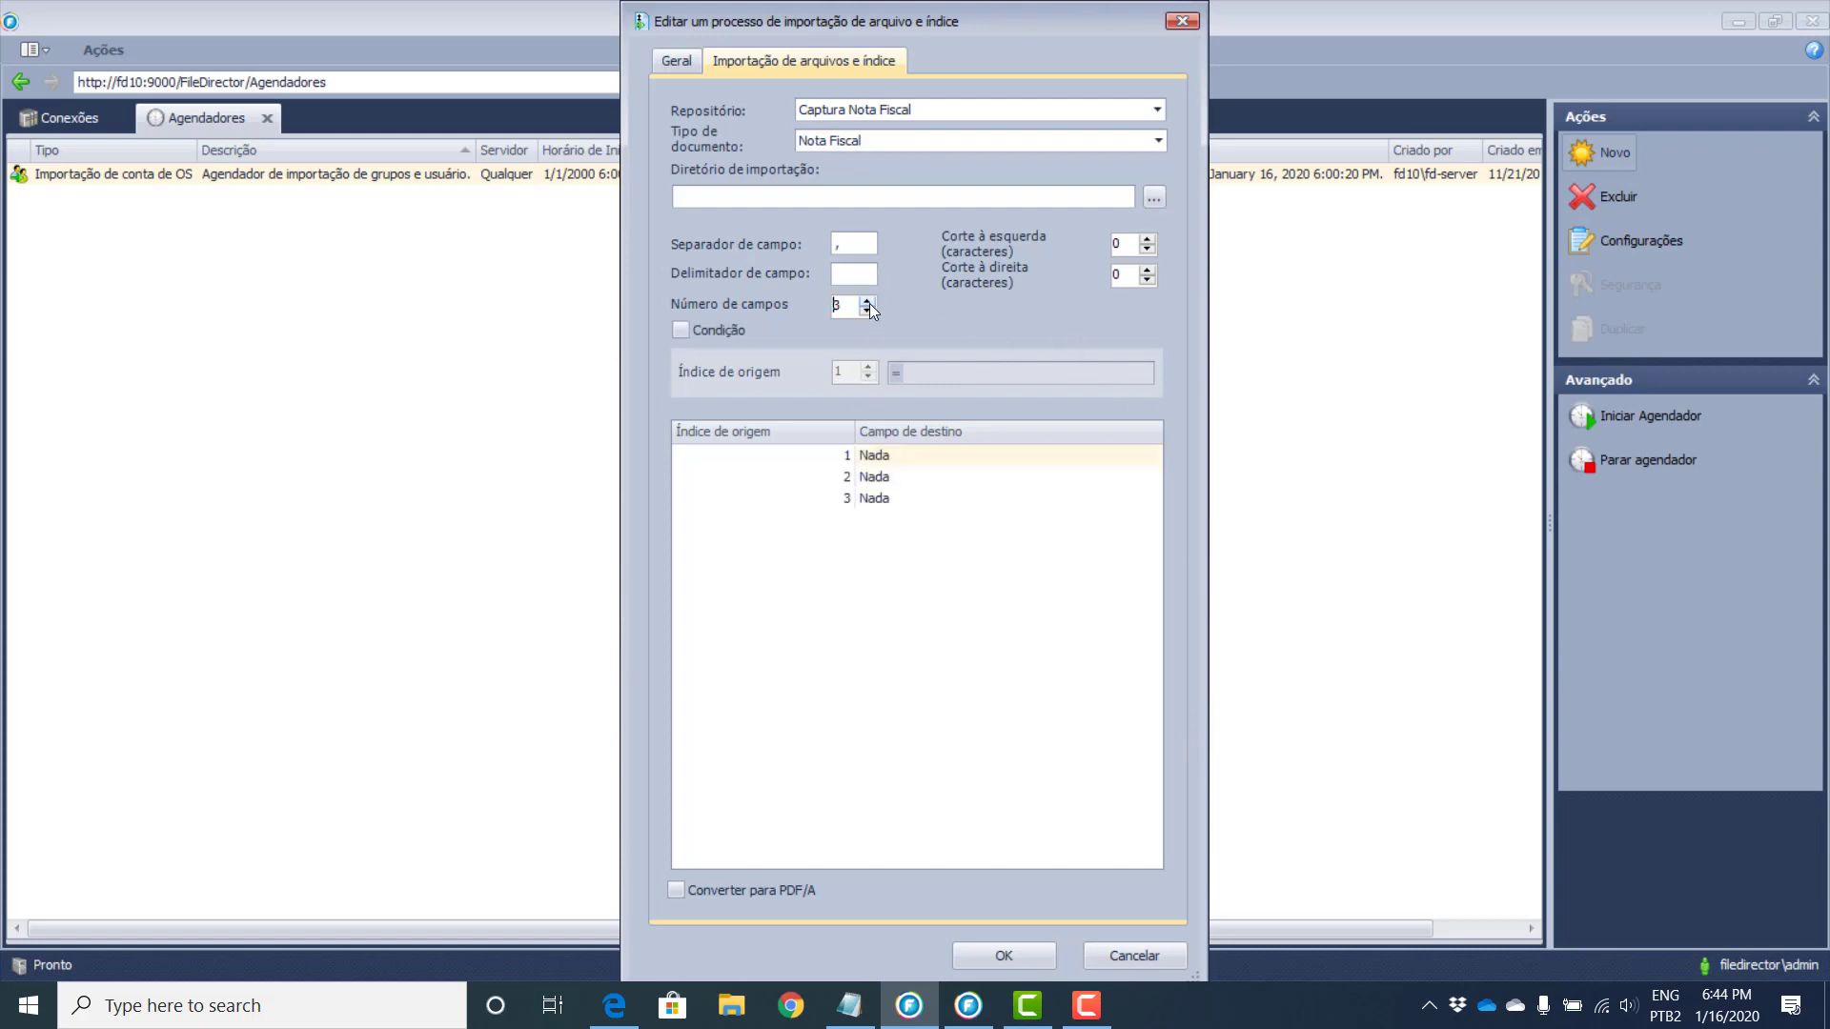
{"action": "left_click", "coordinate": [867, 301]}
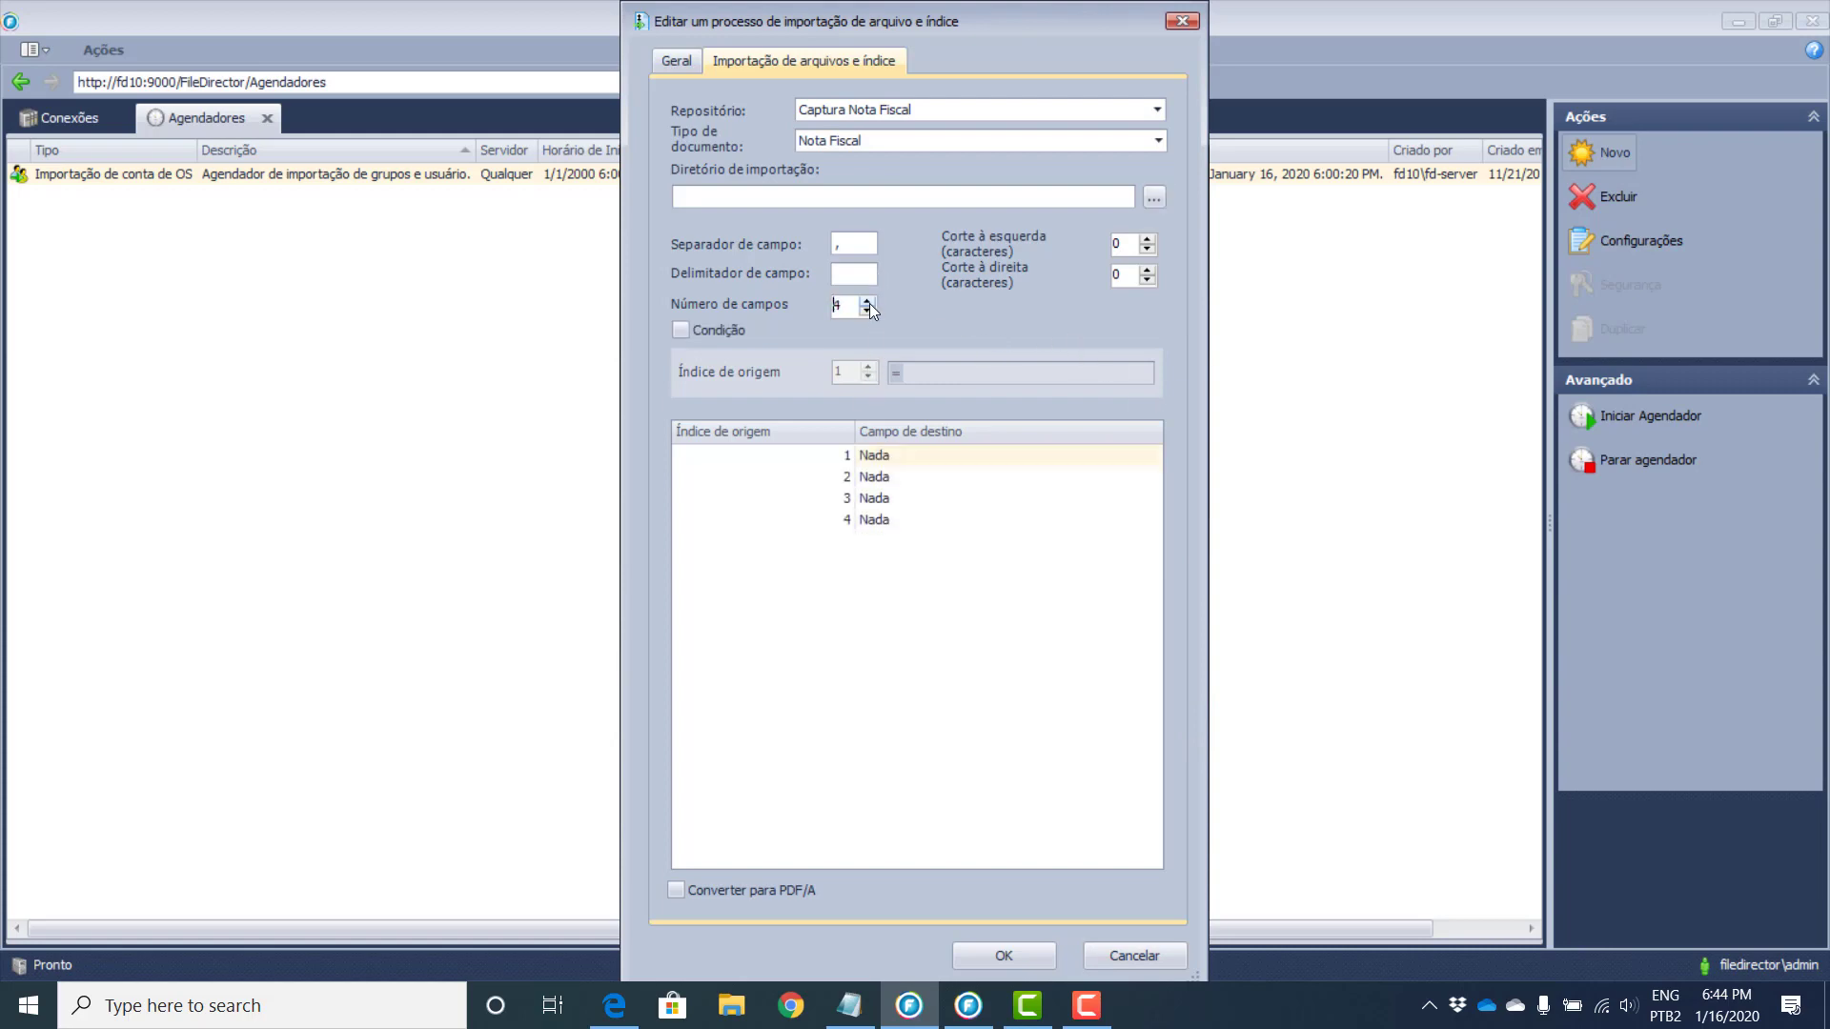
{"action": "left_click", "coordinate": [978, 455]}
{"action": "left_click", "coordinate": [1048, 456]}
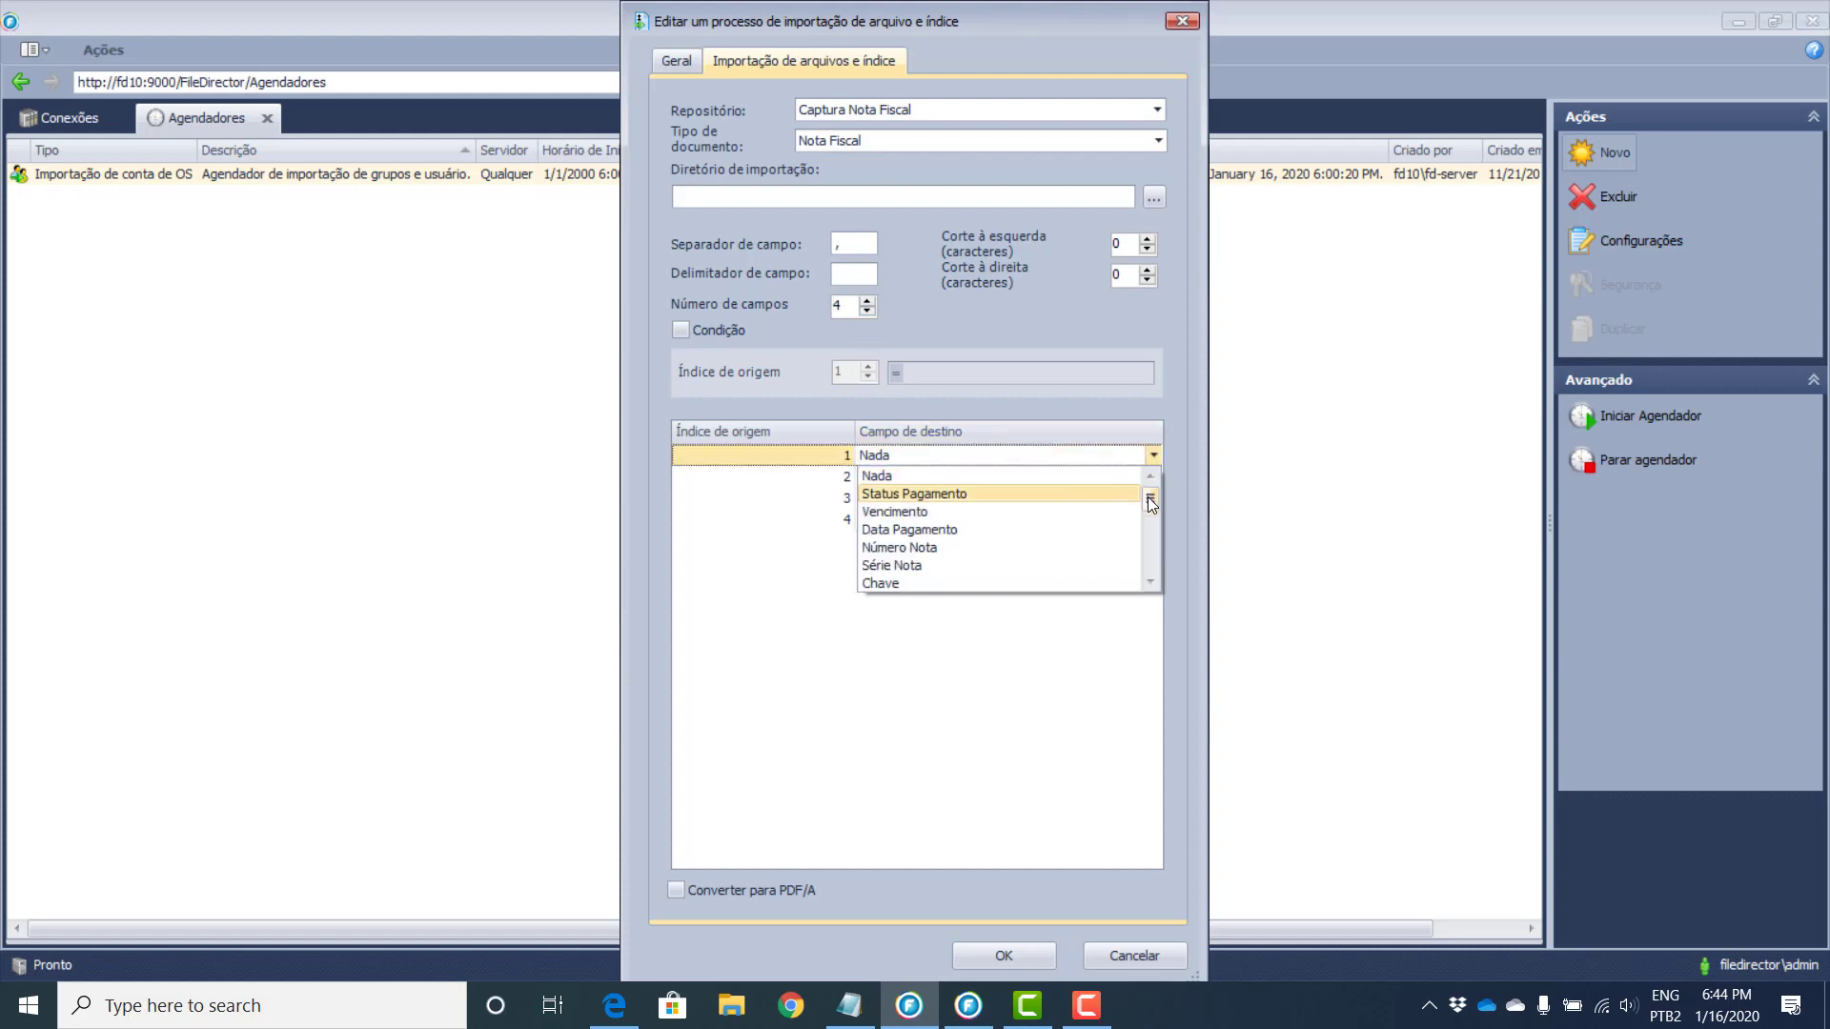
{"action": "mouse_move", "coordinate": [1150, 502]}
{"action": "left_mouse_down"}
{"action": "mouse_move", "coordinate": [1157, 553]}
{"action": "mouse_move", "coordinate": [1159, 488]}
{"action": "left_mouse_up"}
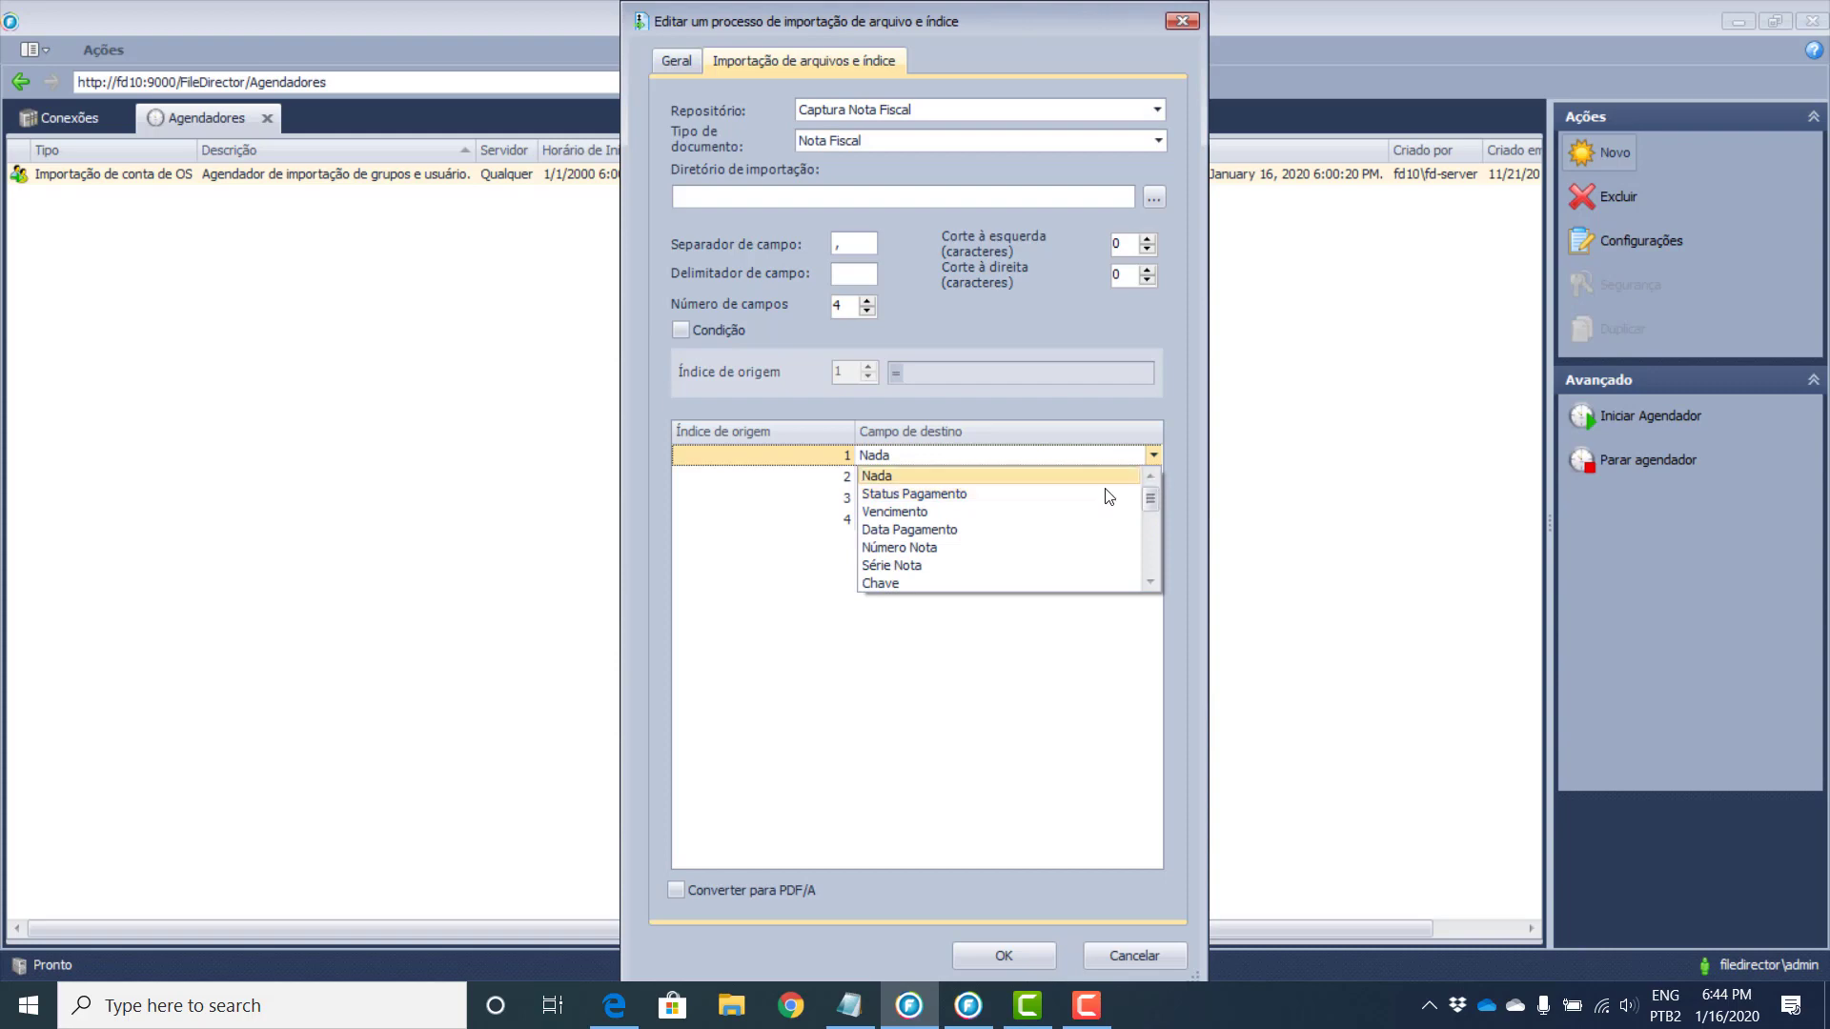
{"action": "left_click", "coordinate": [982, 502]}
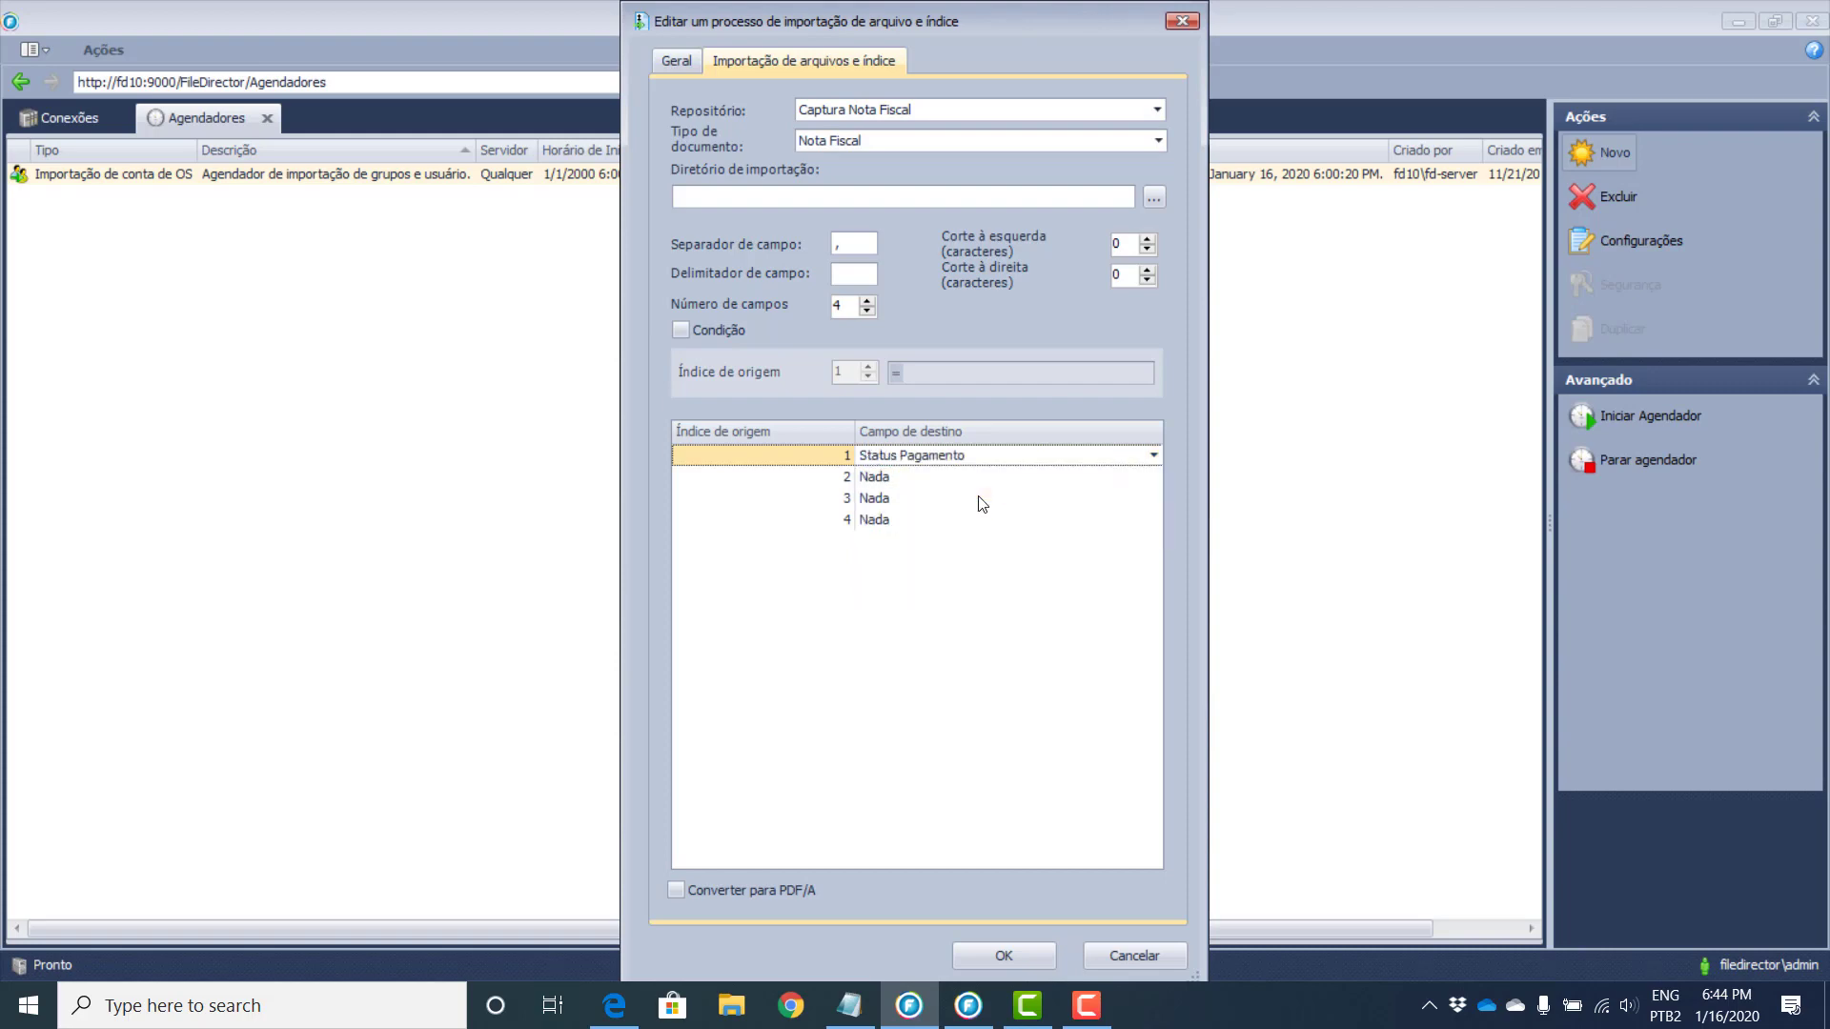
{"action": "left_click", "coordinate": [1084, 482]}
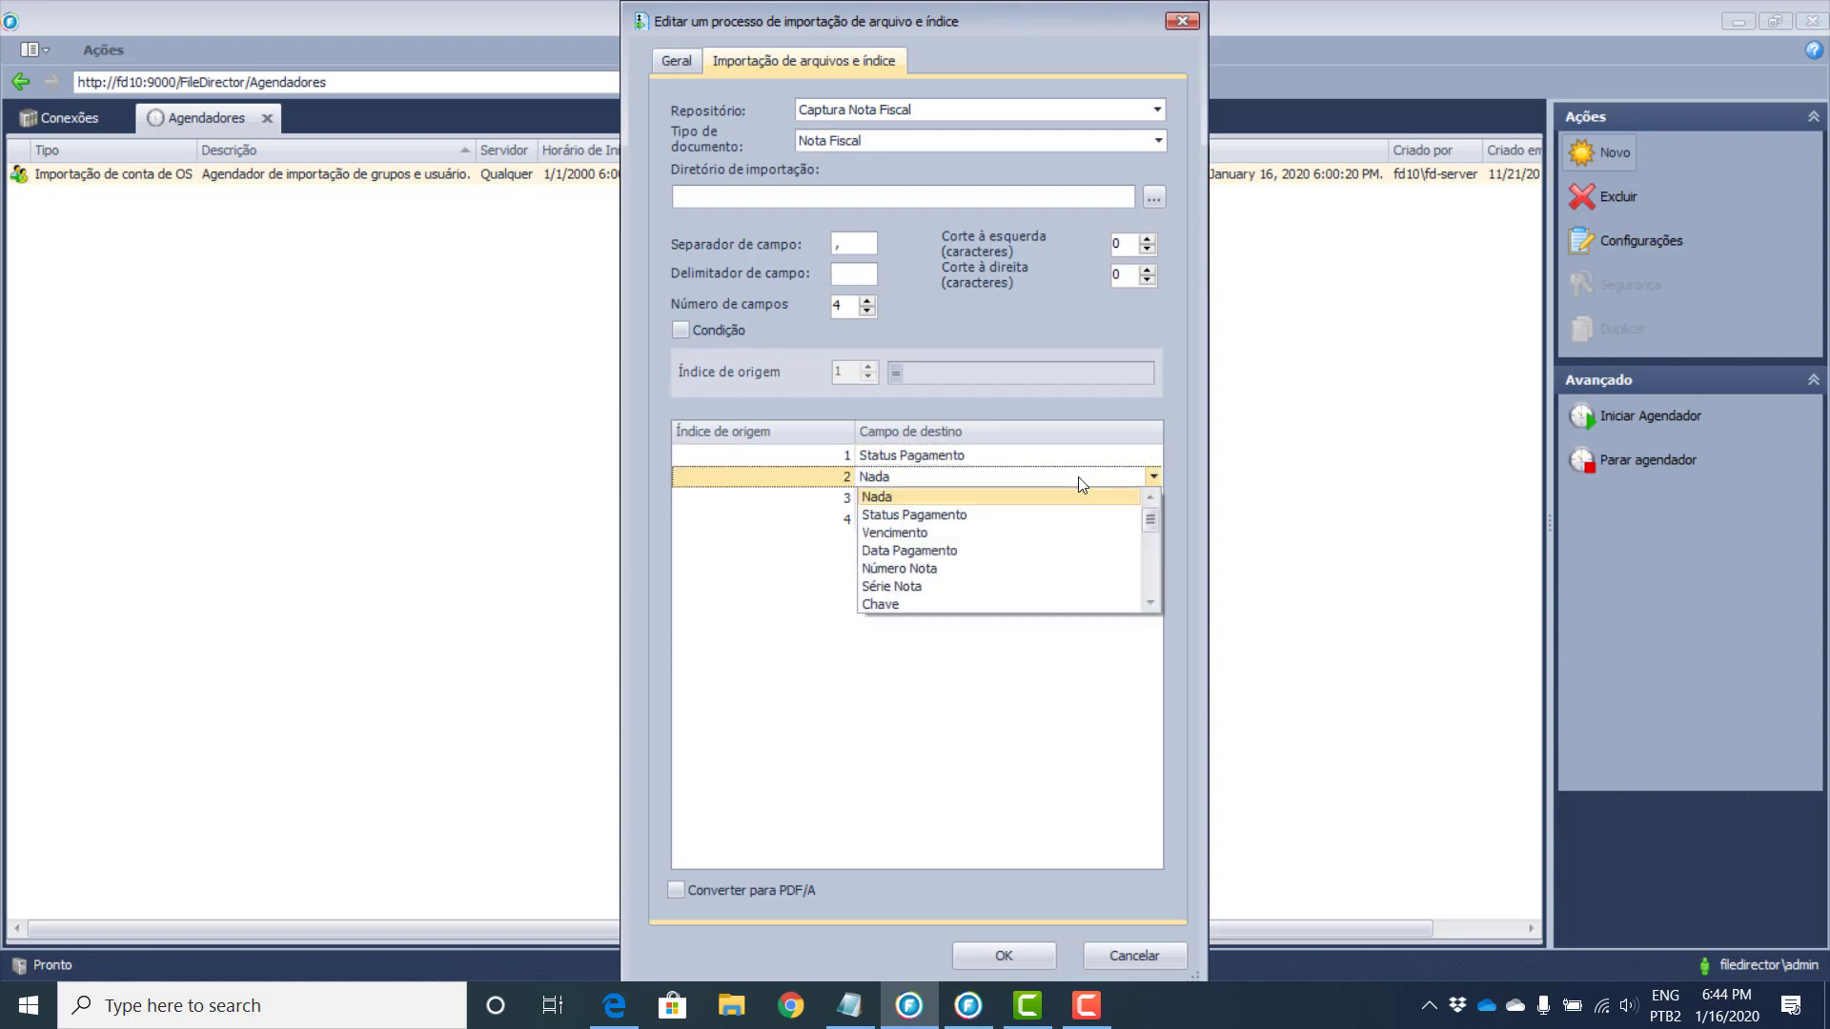
{"action": "left_click", "coordinate": [1012, 551]}
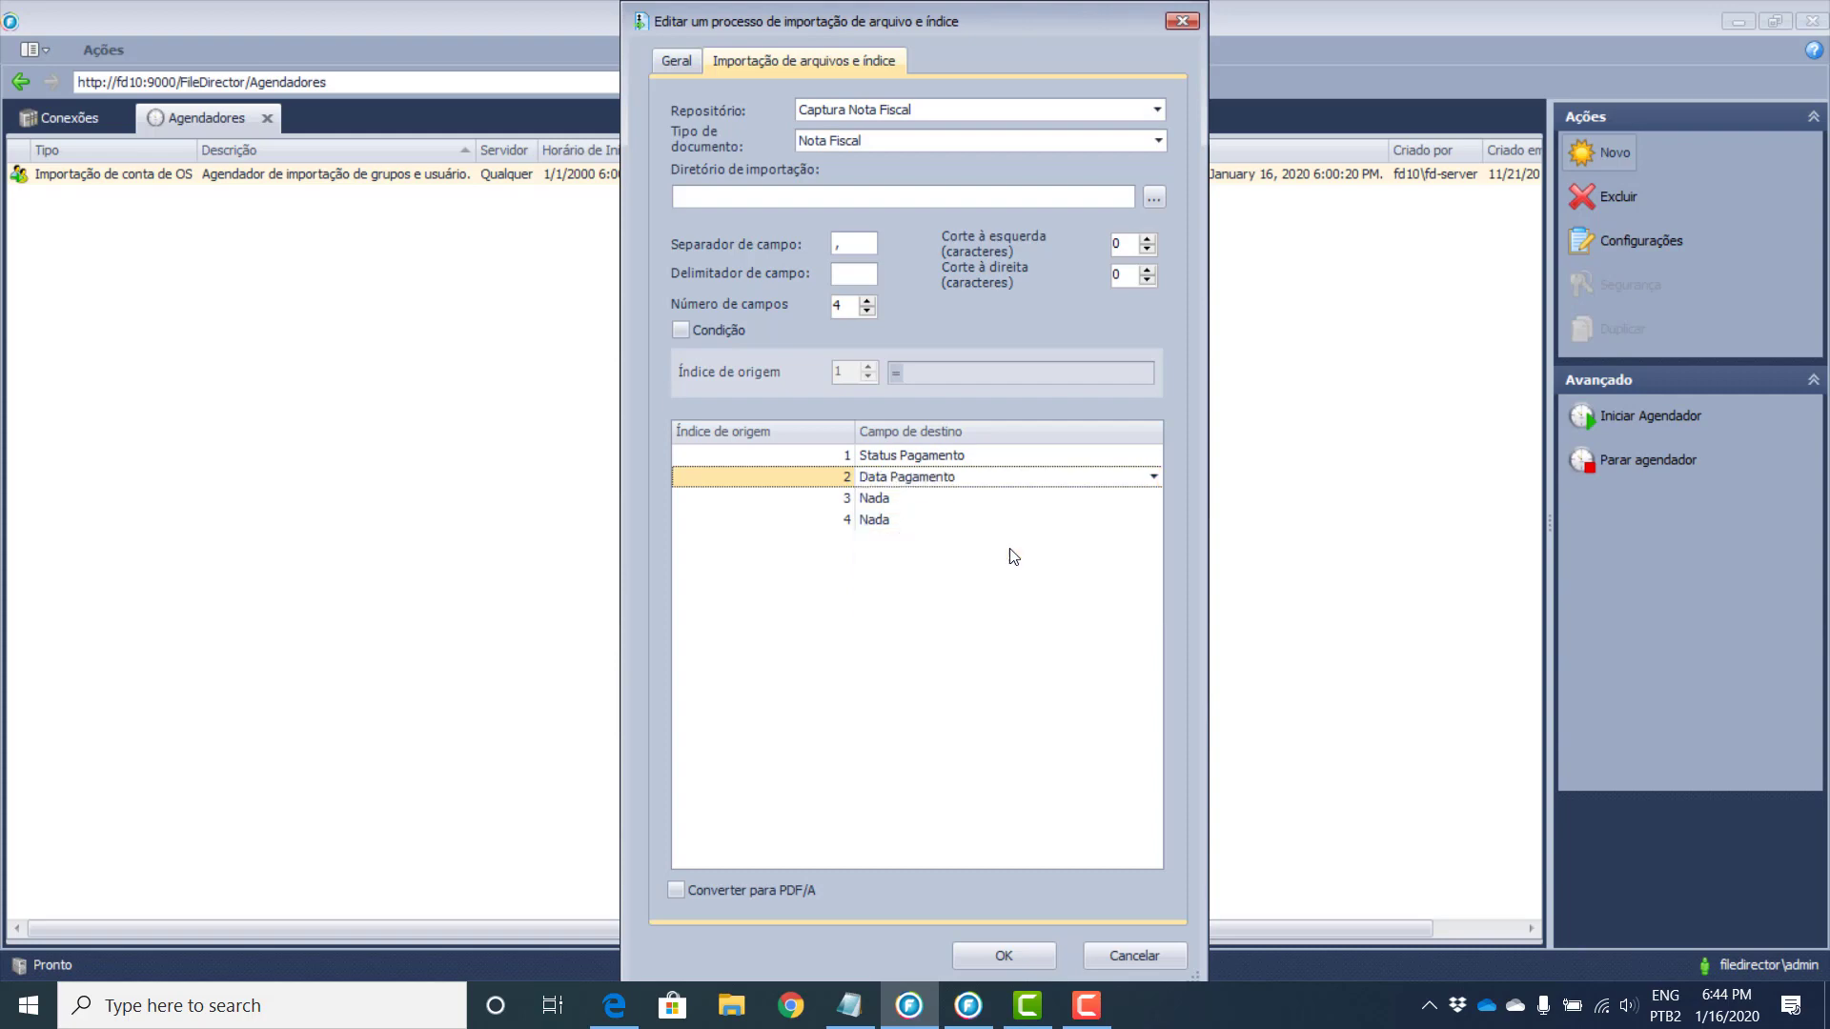
{"action": "left_click", "coordinate": [1050, 500]}
{"action": "left_click", "coordinate": [997, 615]}
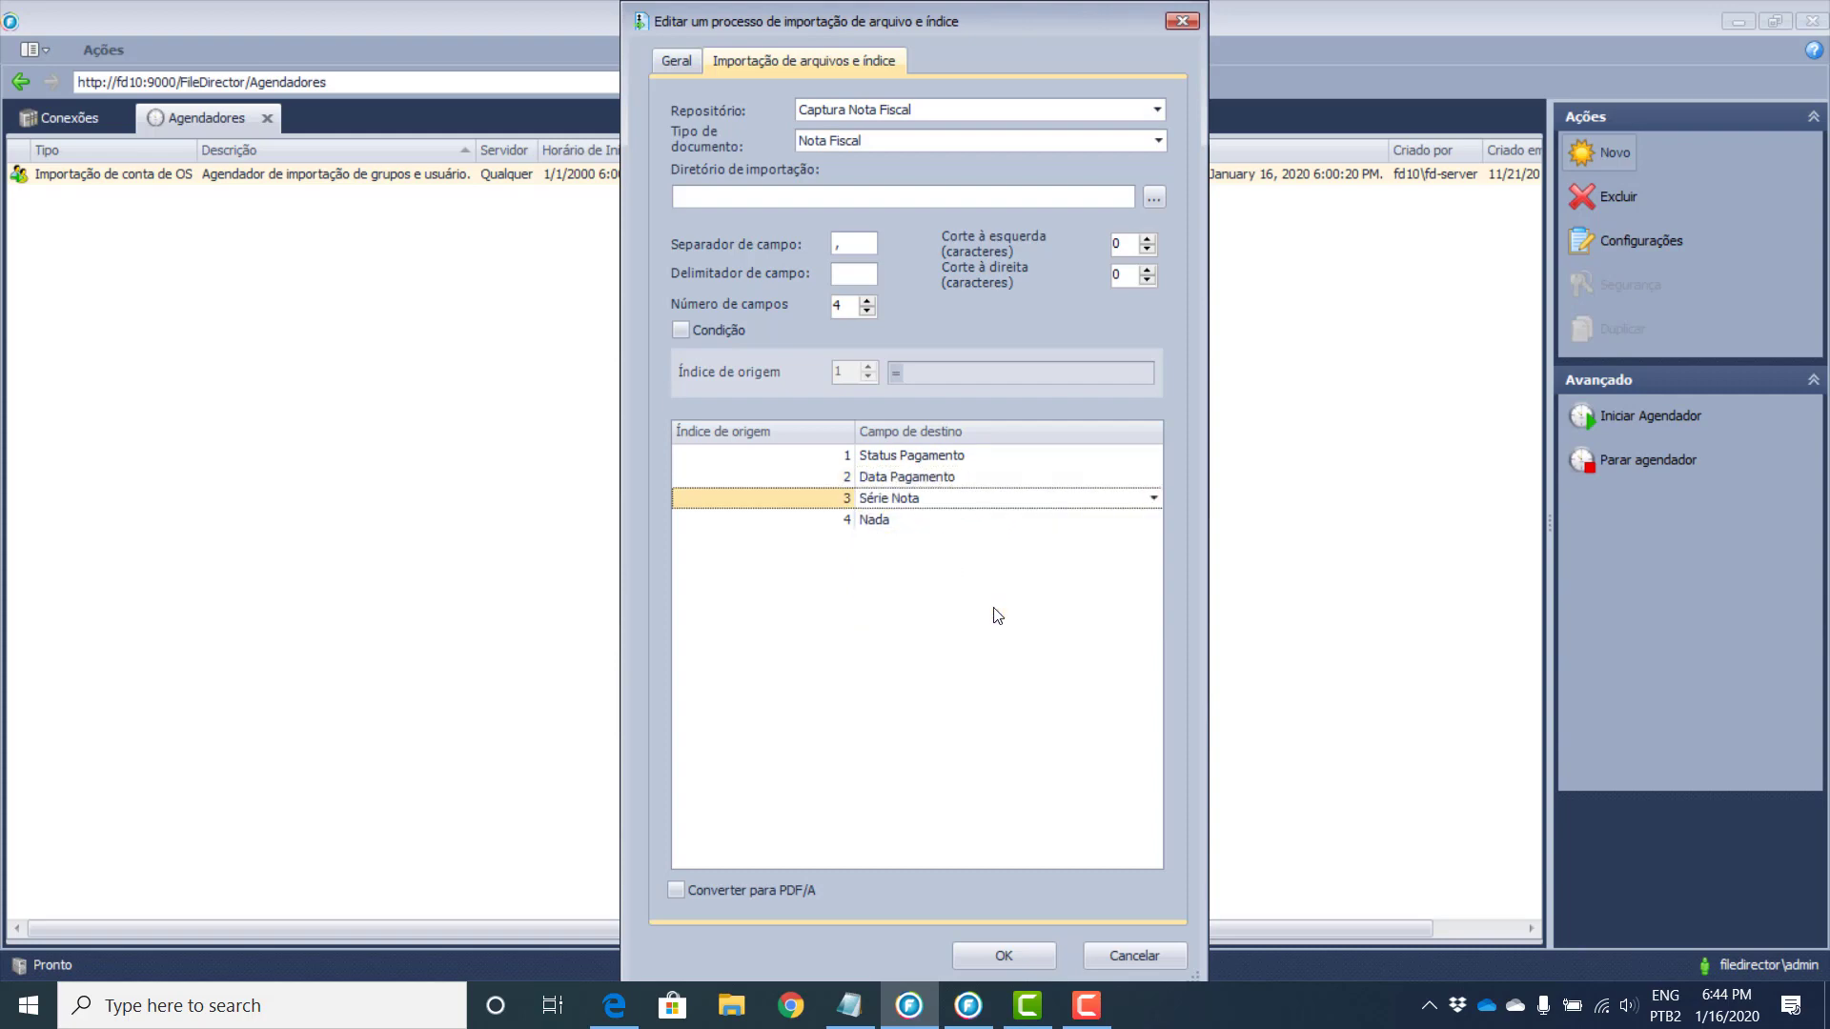
{"action": "left_click", "coordinate": [1023, 519]}
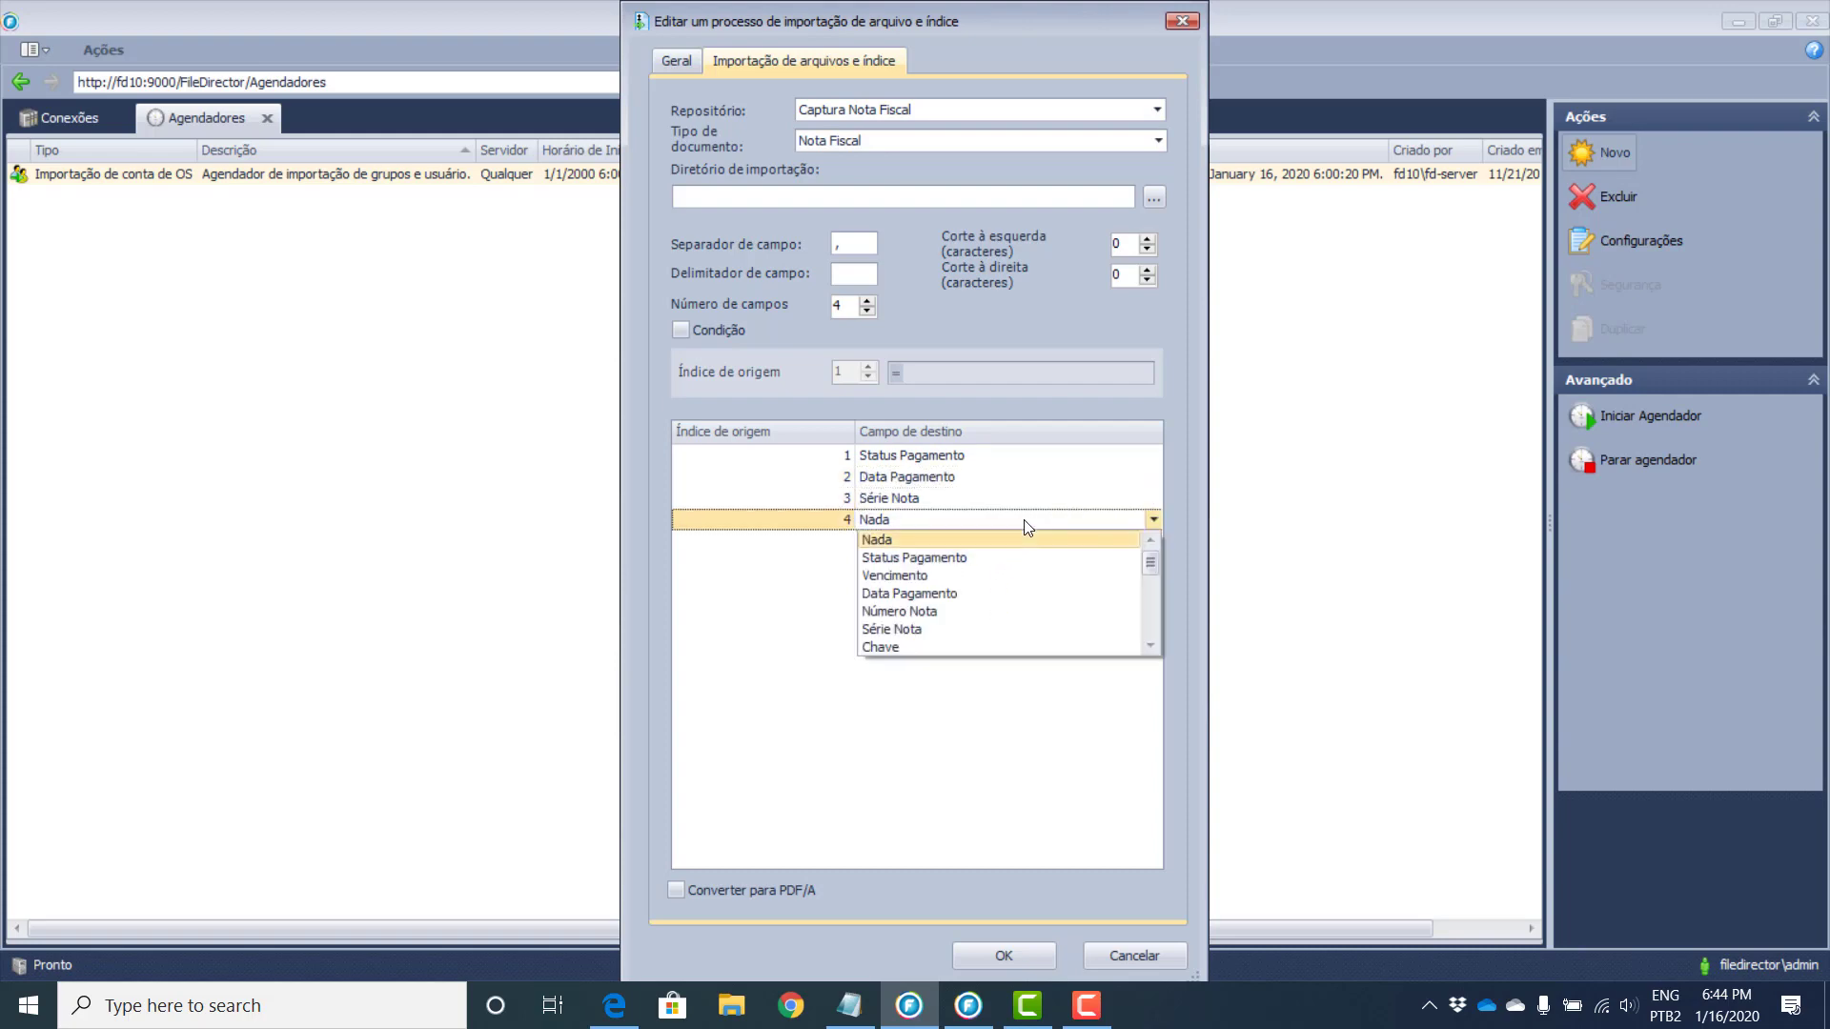
{"action": "left_click", "coordinate": [983, 611]}
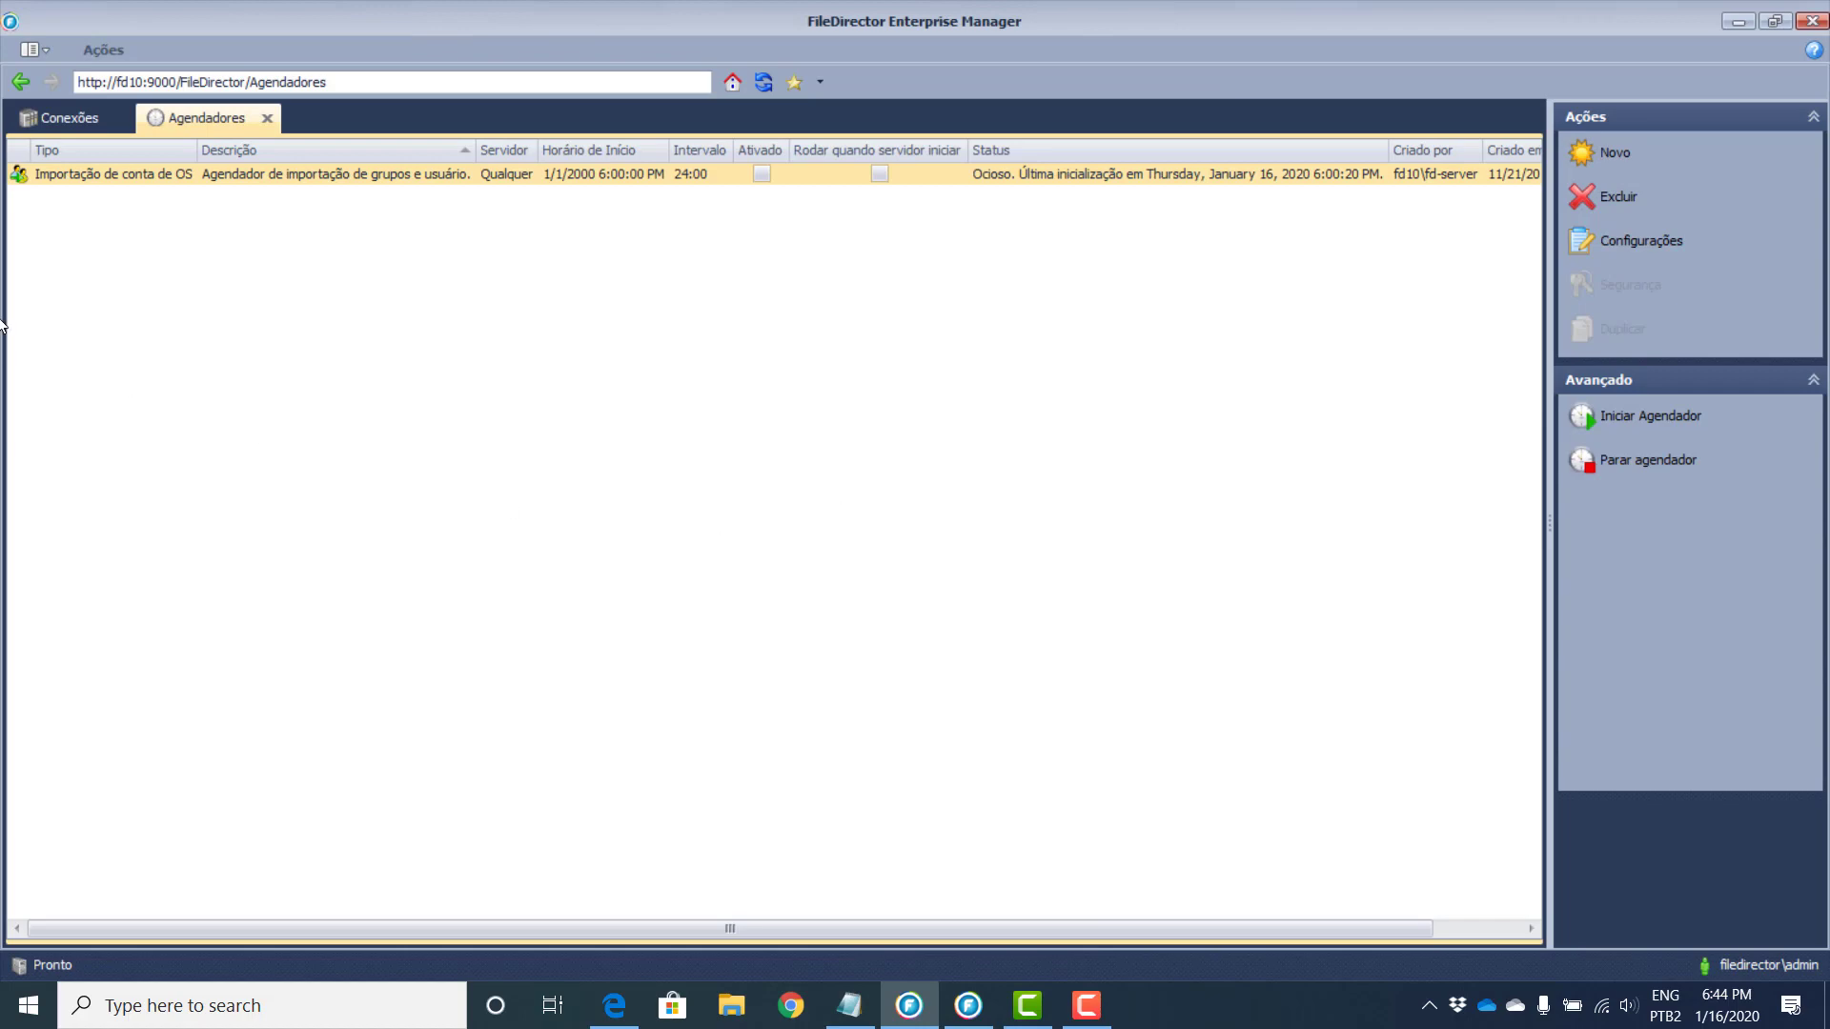
Step: Return to the home page, open the server Scripts list and start a new script
{"action": "left_click", "coordinate": [20, 82]}
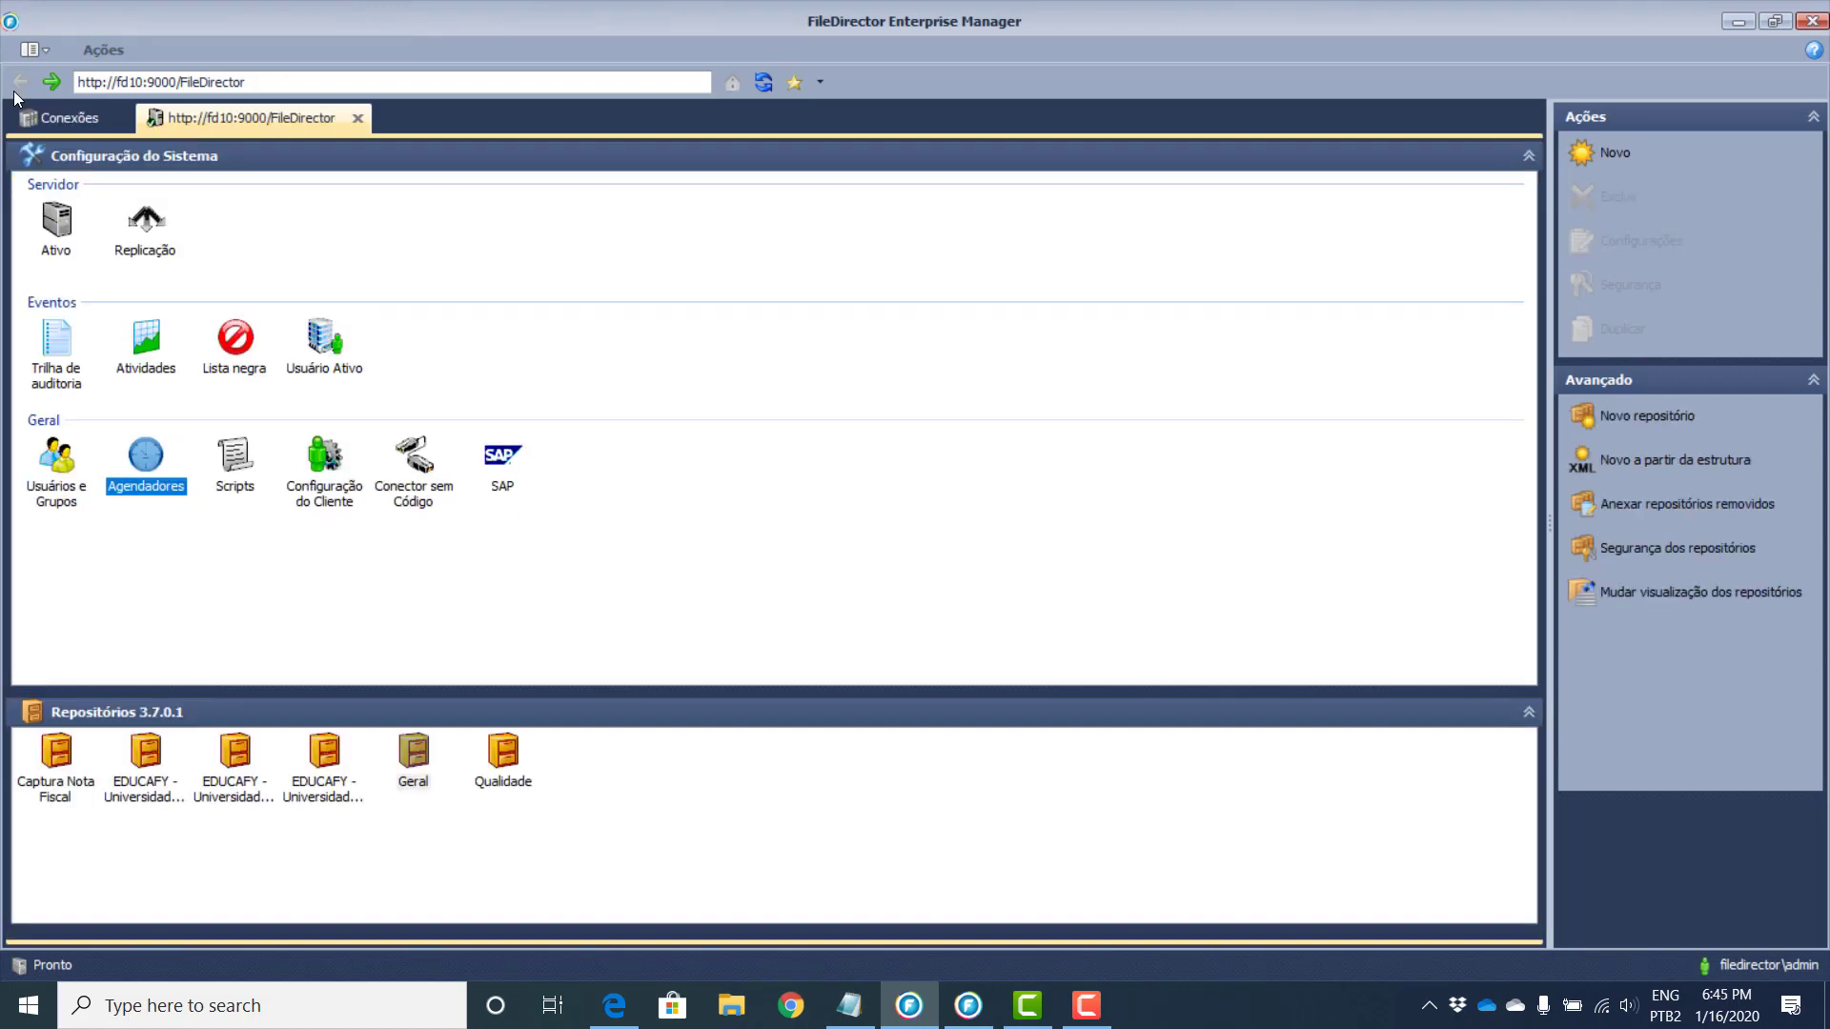
{"action": "double_click", "coordinate": [245, 468]}
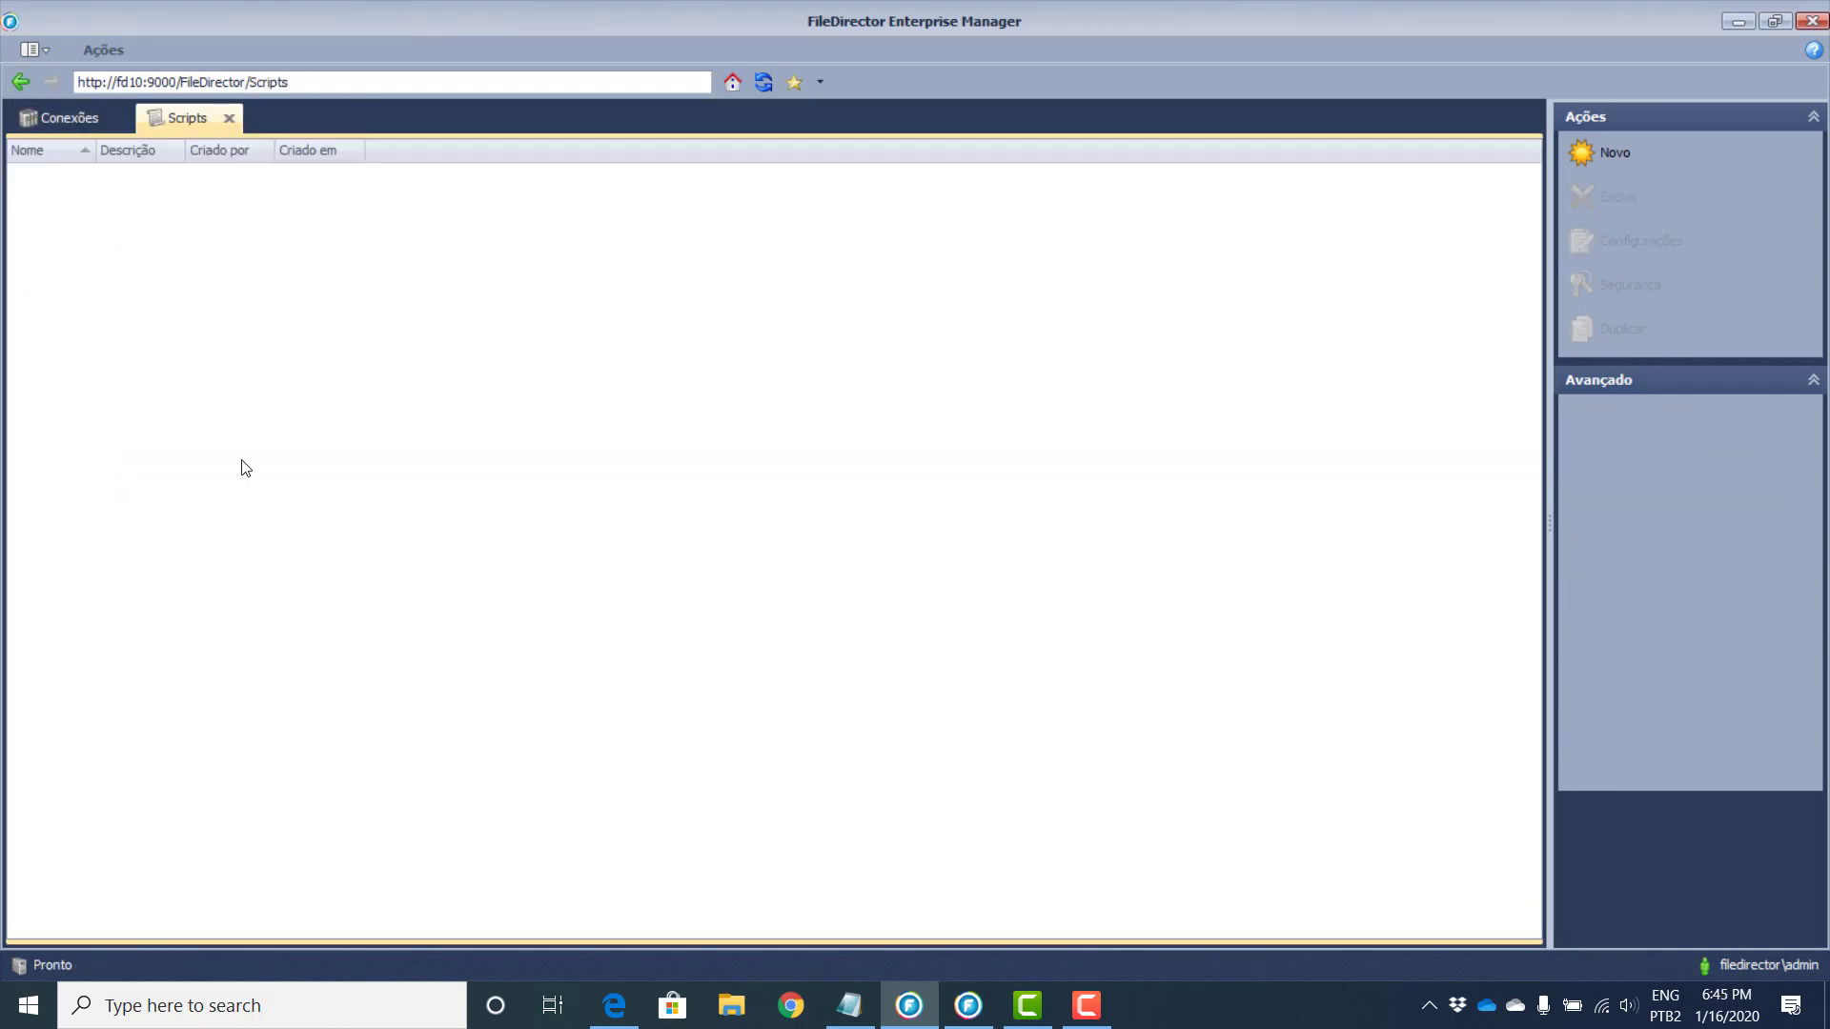
{"action": "left_click", "coordinate": [1611, 150]}
Step: Name the trial script 'teste', discard it without saving, and return home
{"action": "left_click", "coordinate": [720, 352]}
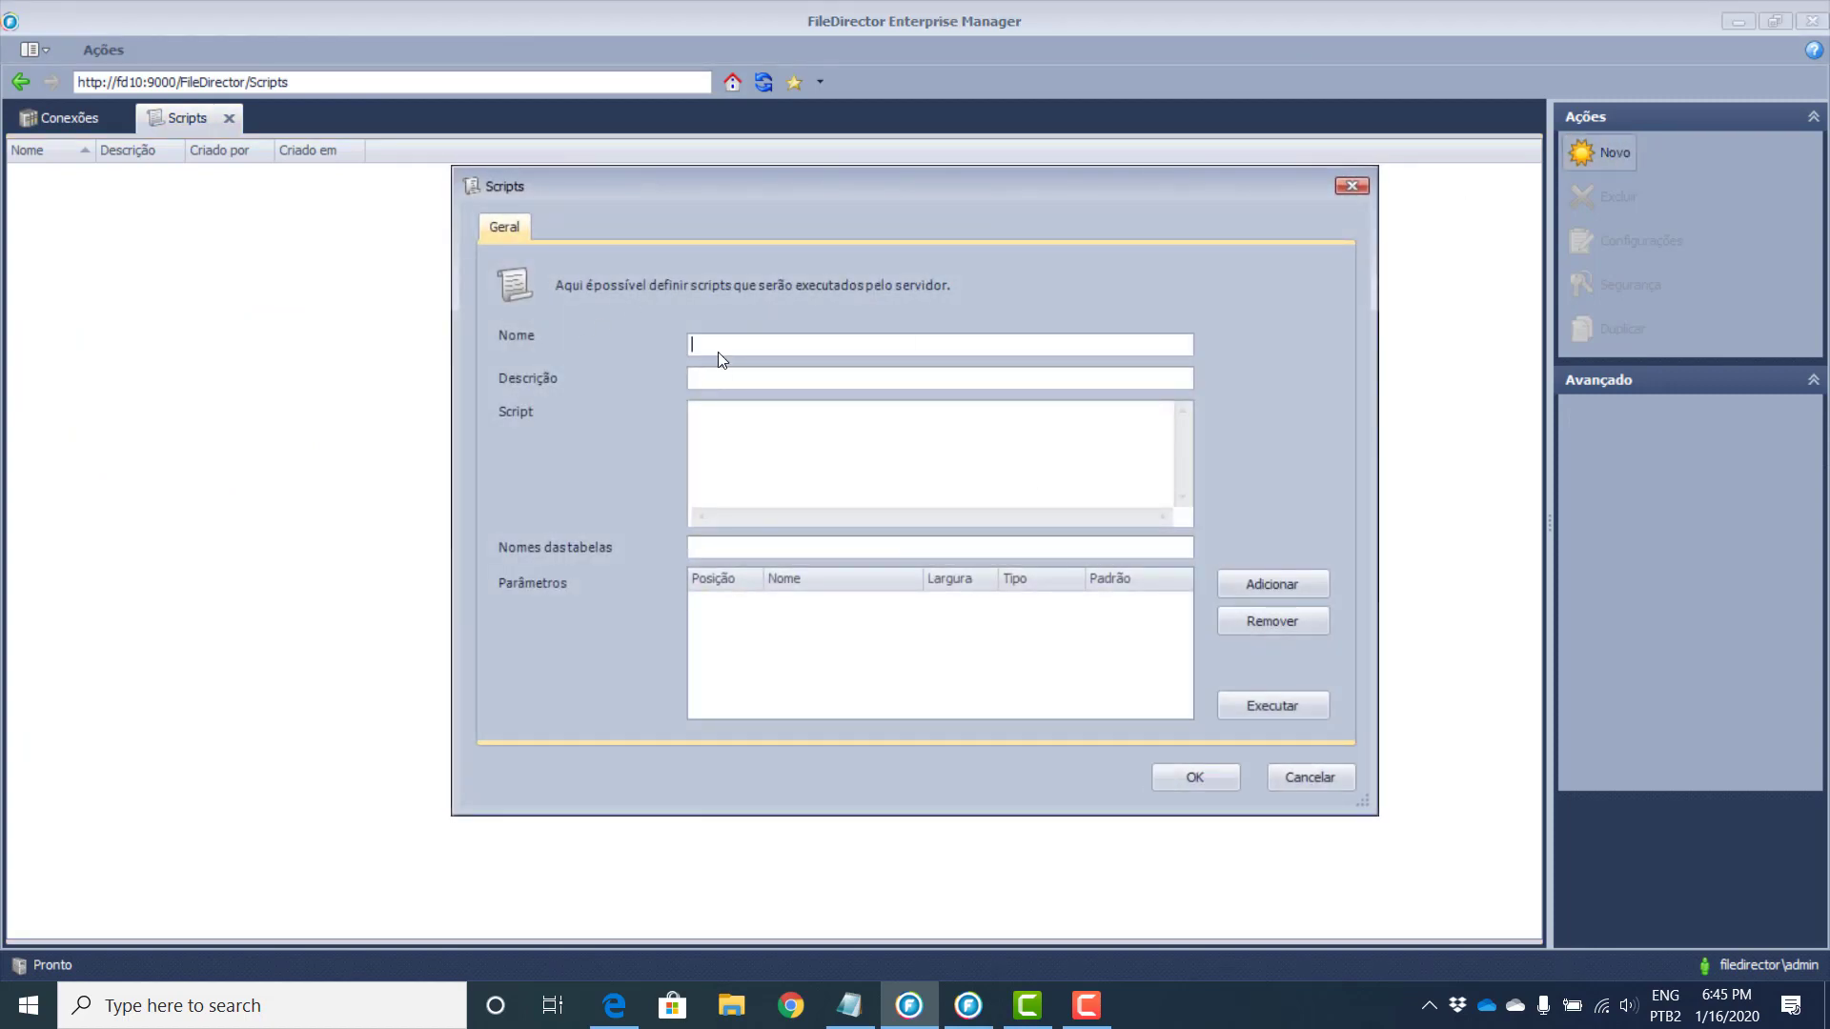
{"action": "type", "text": "Teste"}
{"action": "key", "text": "BackSpace"}
{"action": "key", "text": "BackSpace"}
{"action": "key", "text": "BackSpace"}
{"action": "key", "text": "BackSpace"}
{"action": "key", "text": "BackSpace"}
{"action": "type", "text": "teste"}
{"action": "left_click", "coordinate": [1297, 781]}
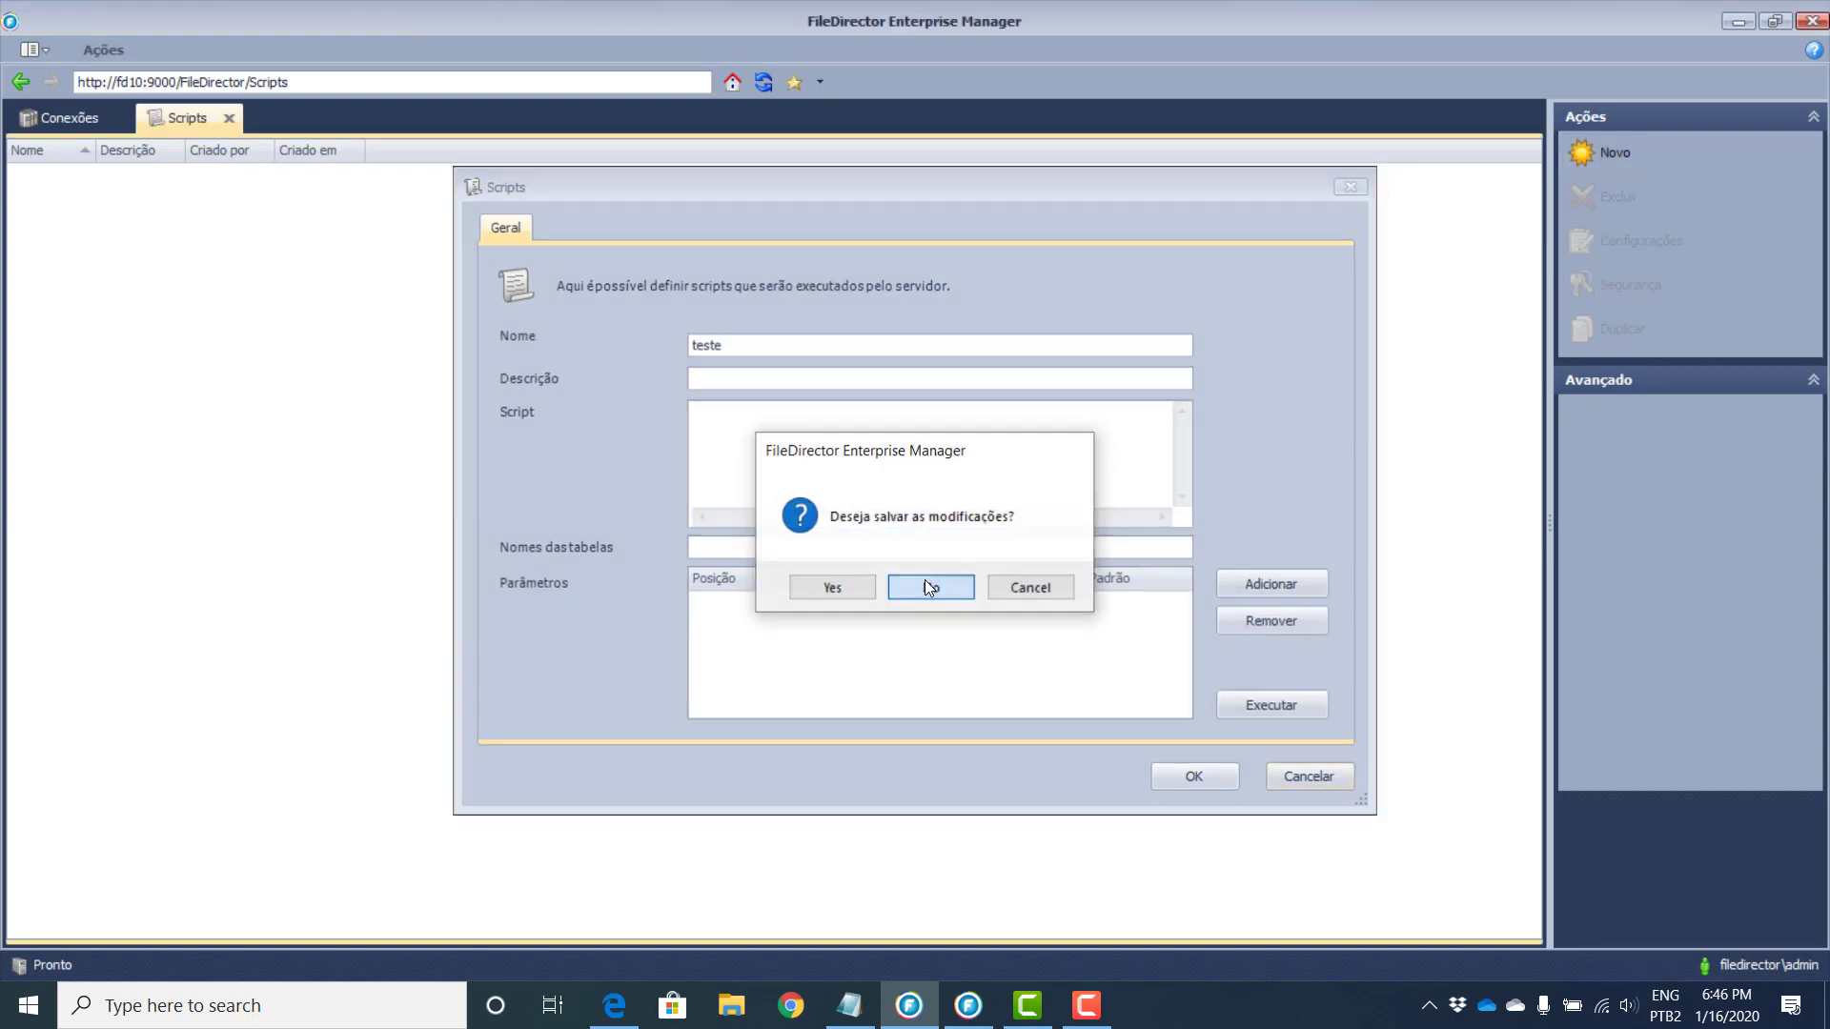
{"action": "left_click", "coordinate": [929, 588]}
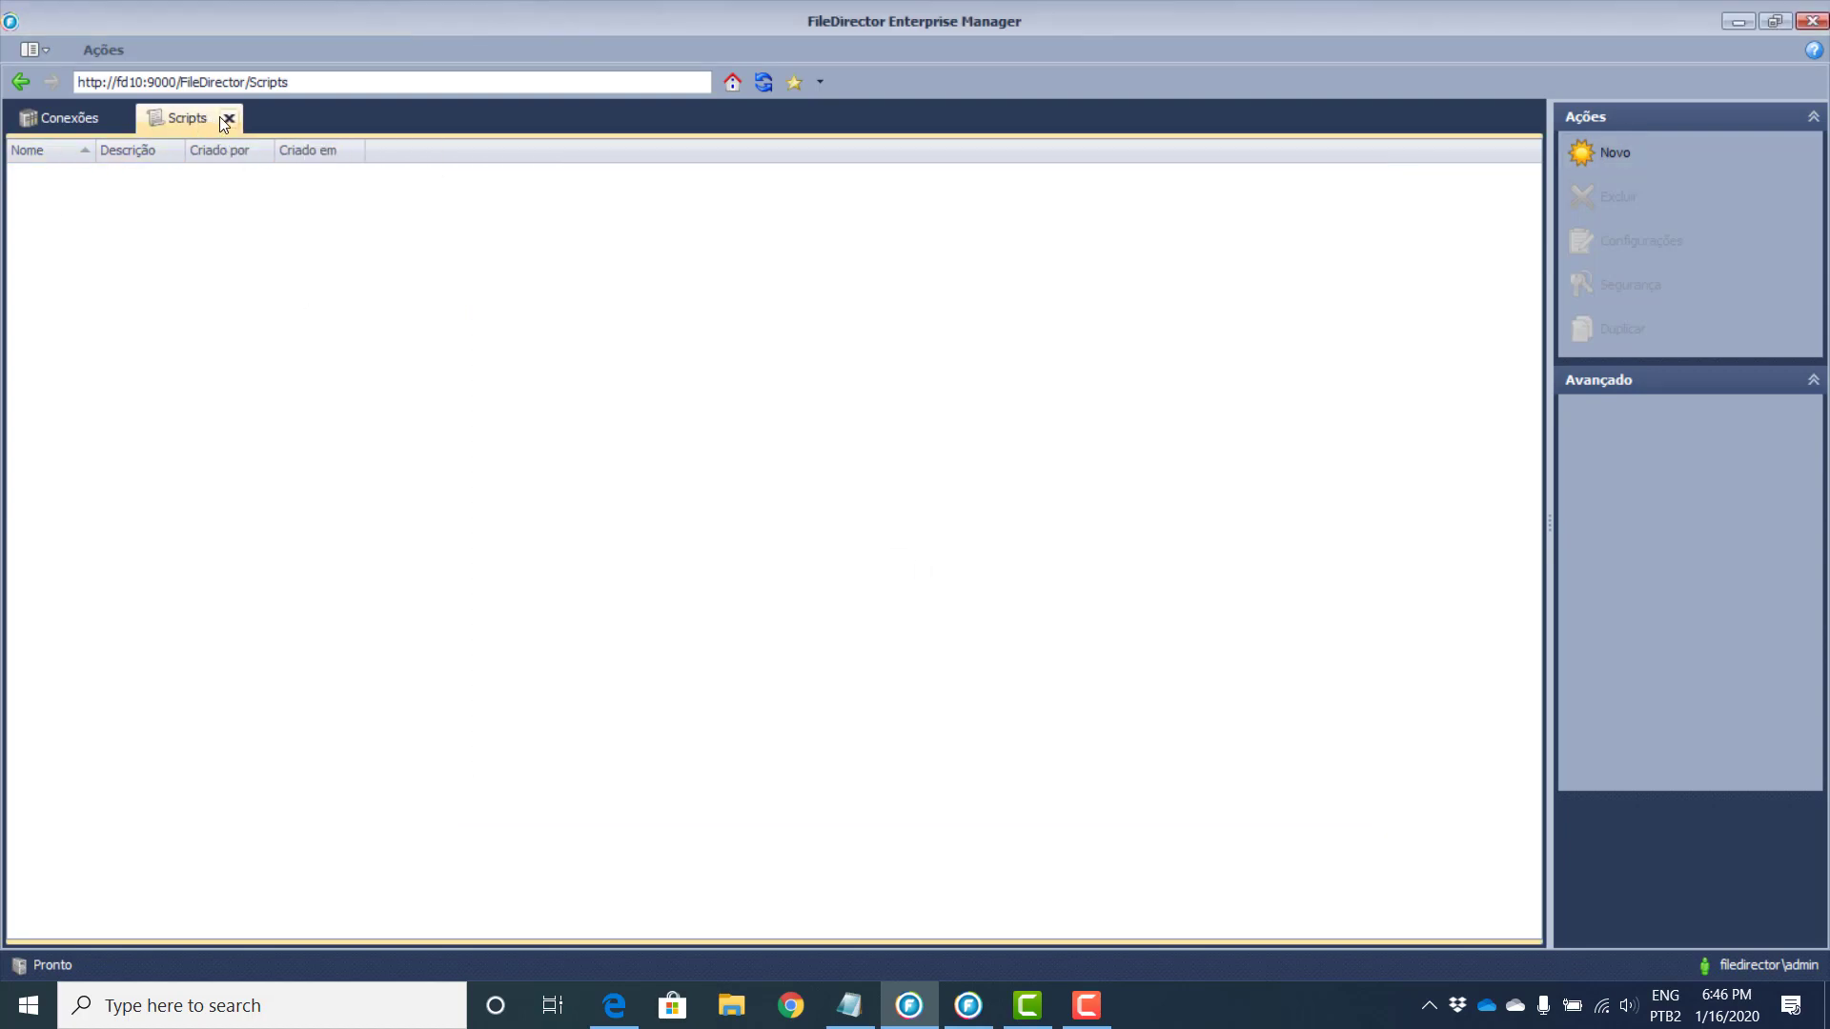
{"action": "left_click", "coordinate": [20, 82]}
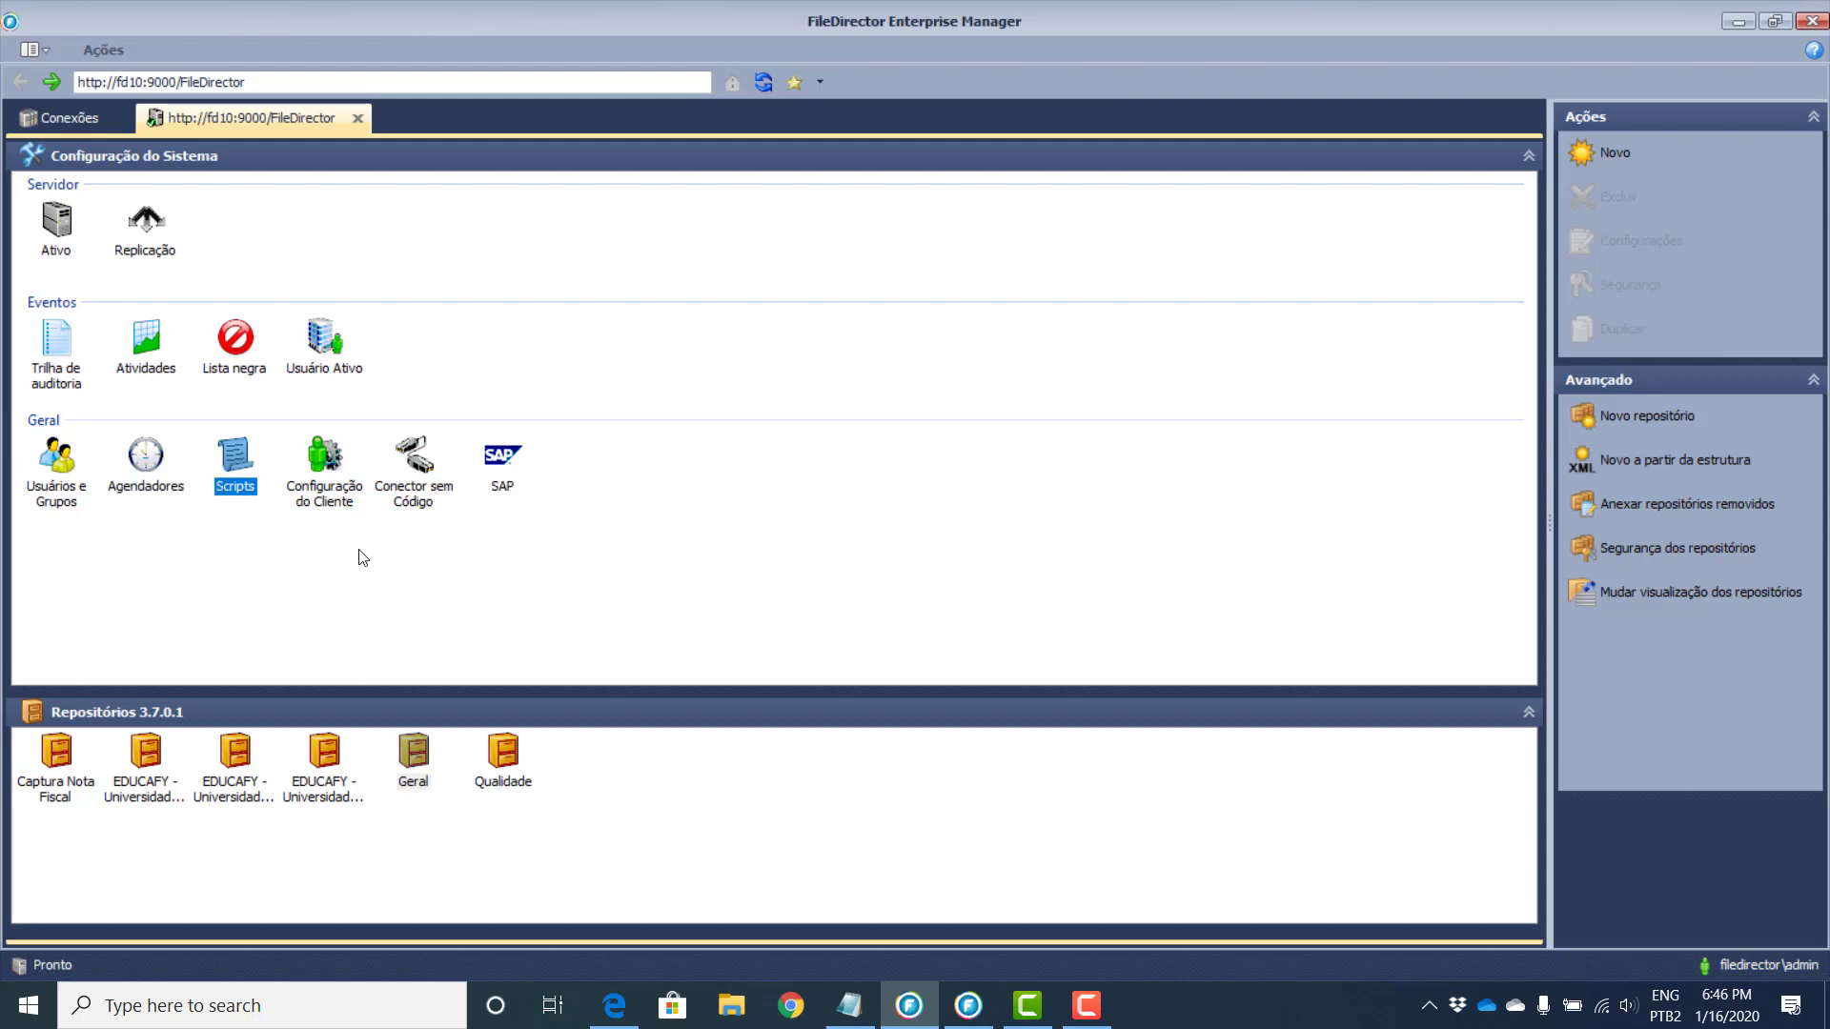
{"action": "right_click", "coordinate": [413, 763]}
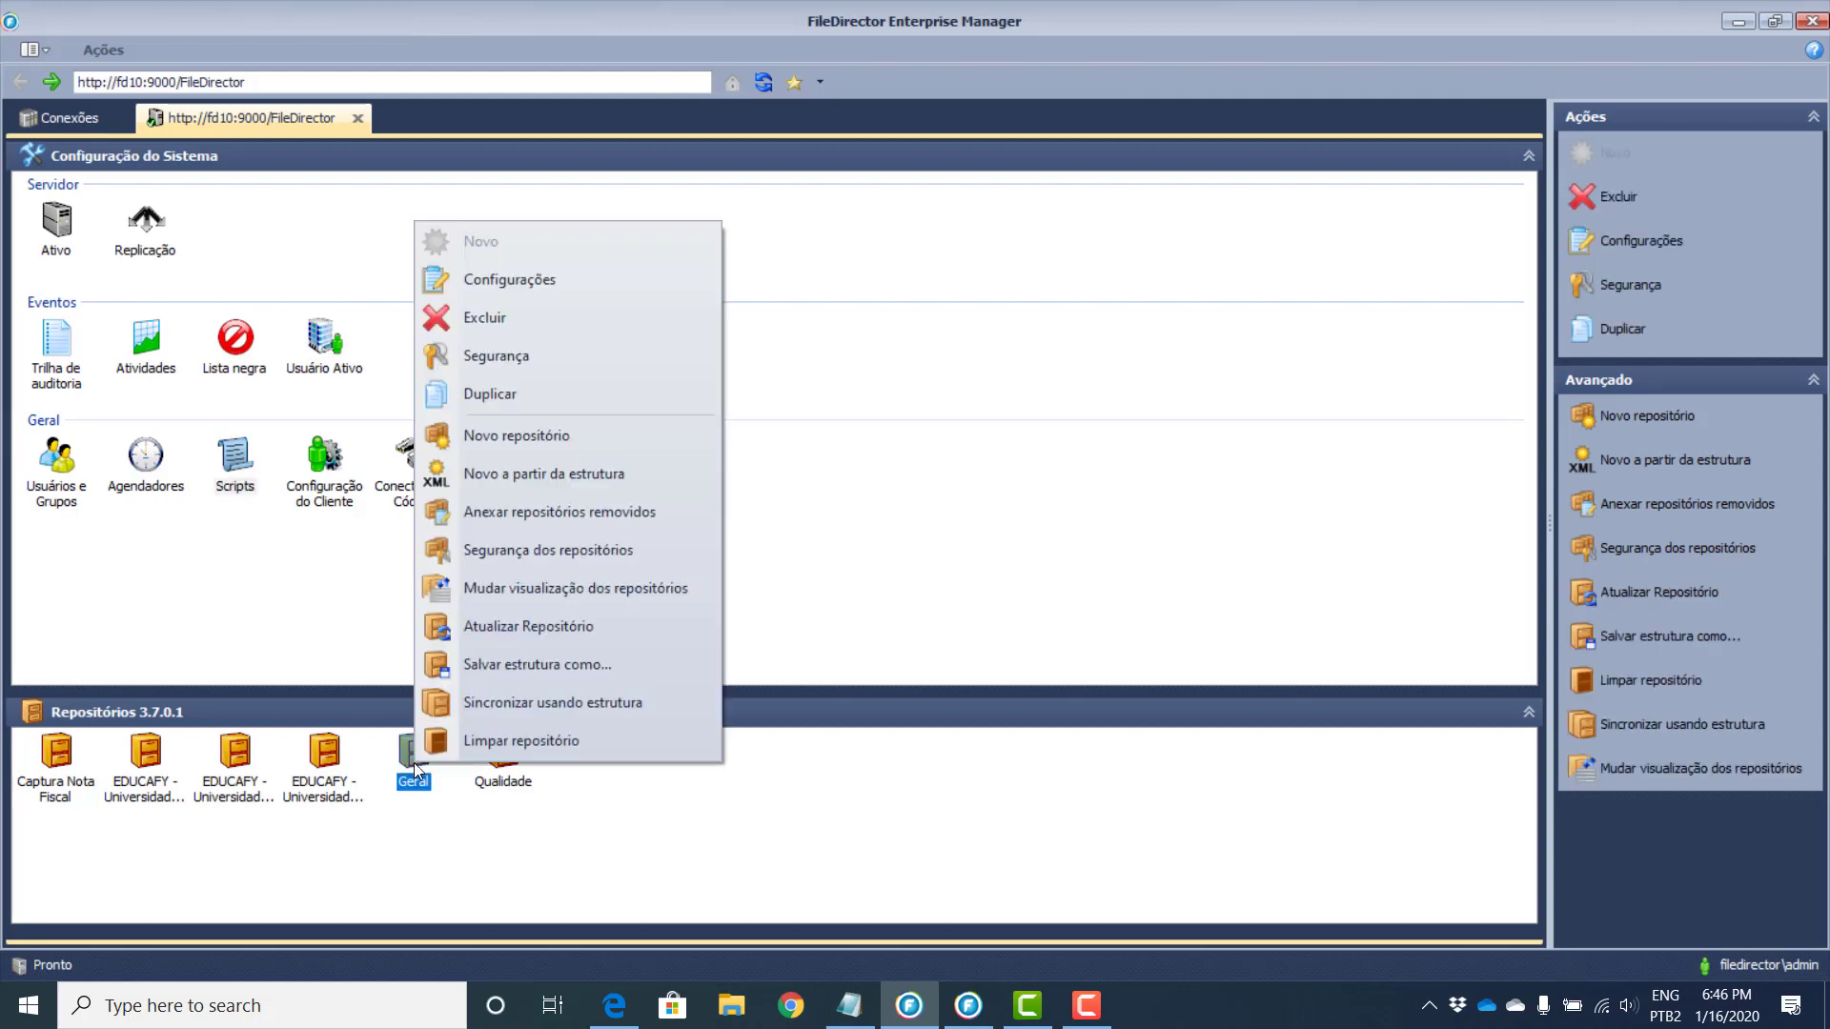
{"action": "left_click", "coordinate": [518, 356]}
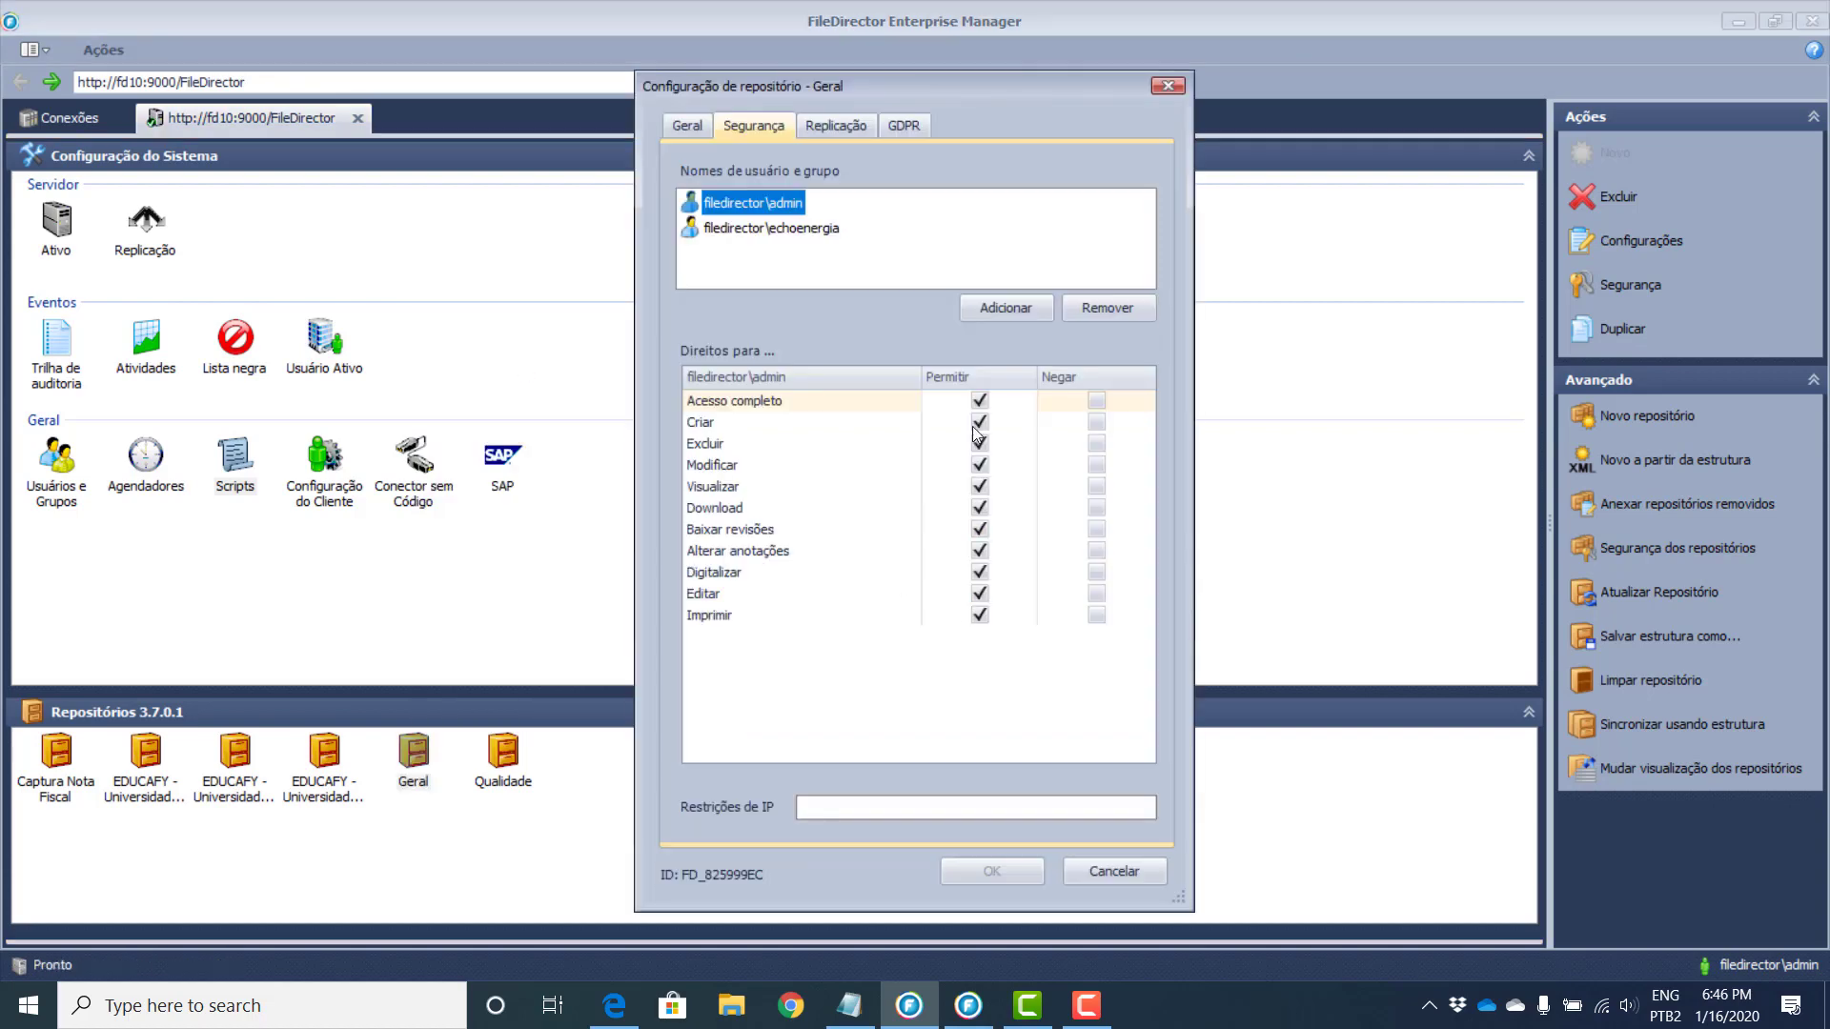
{"action": "left_click", "coordinate": [988, 310]}
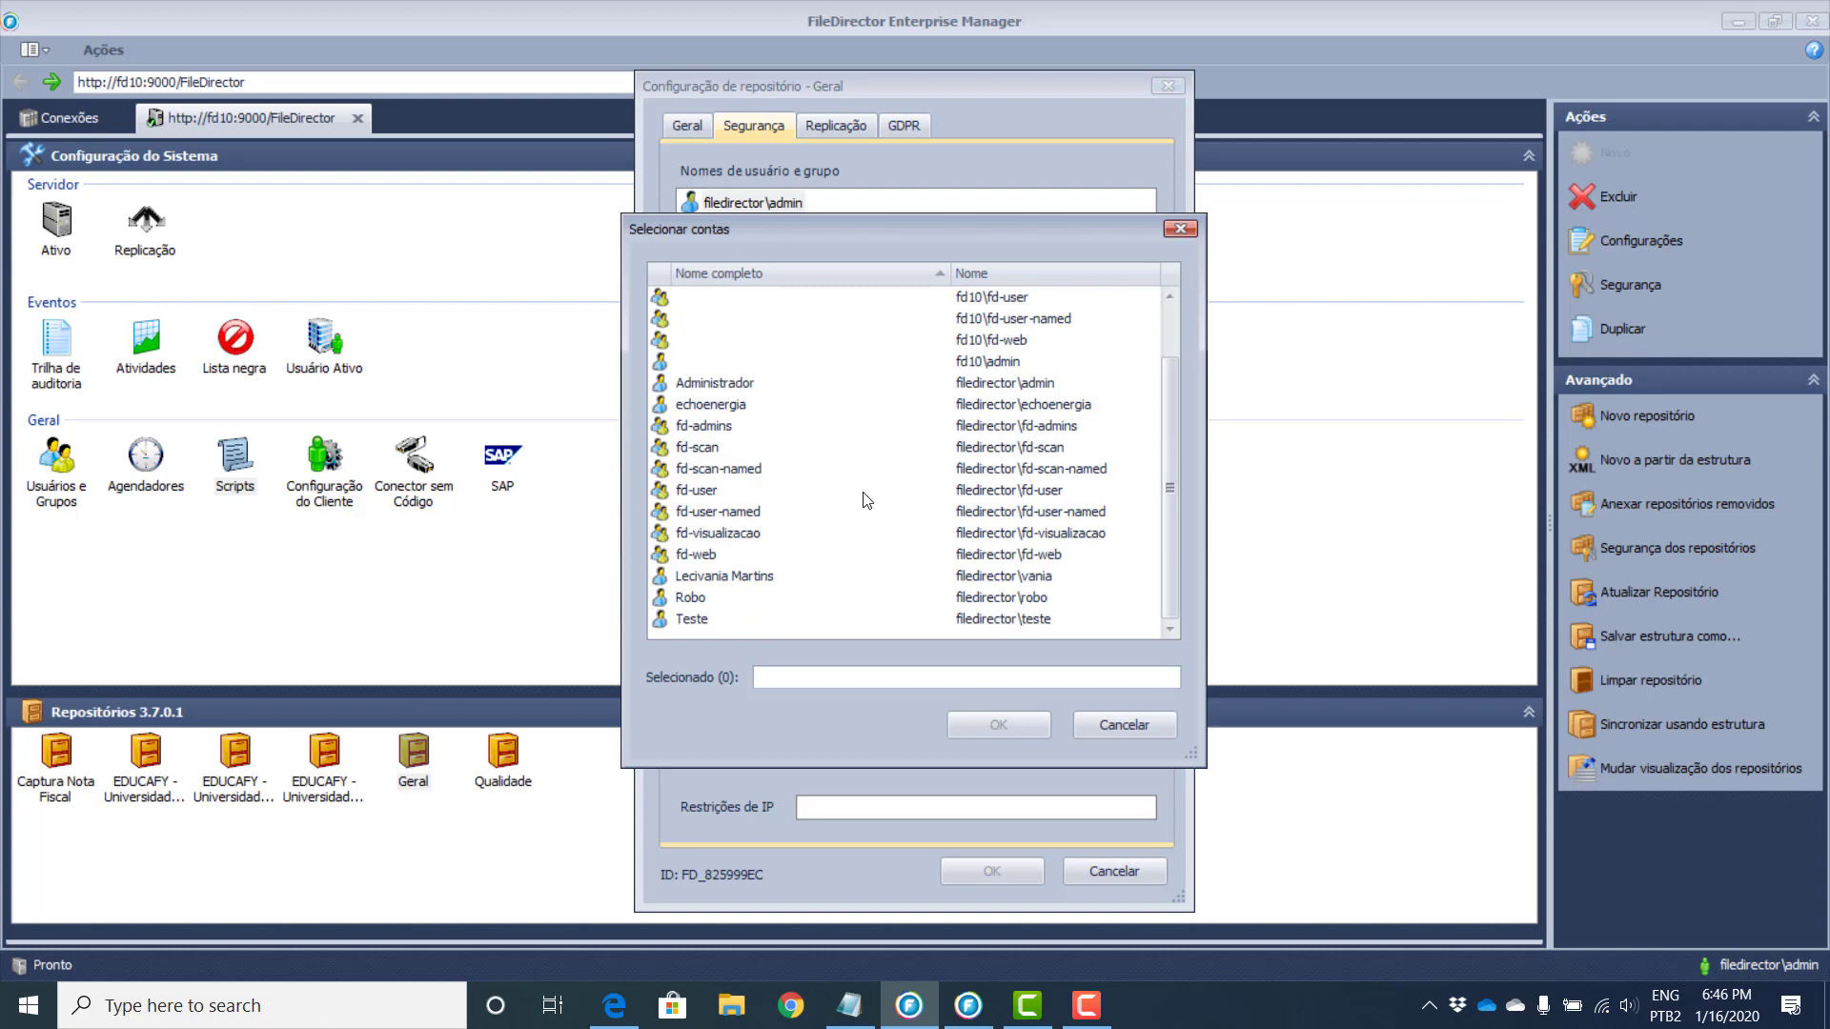
{"action": "left_click", "coordinate": [729, 619]}
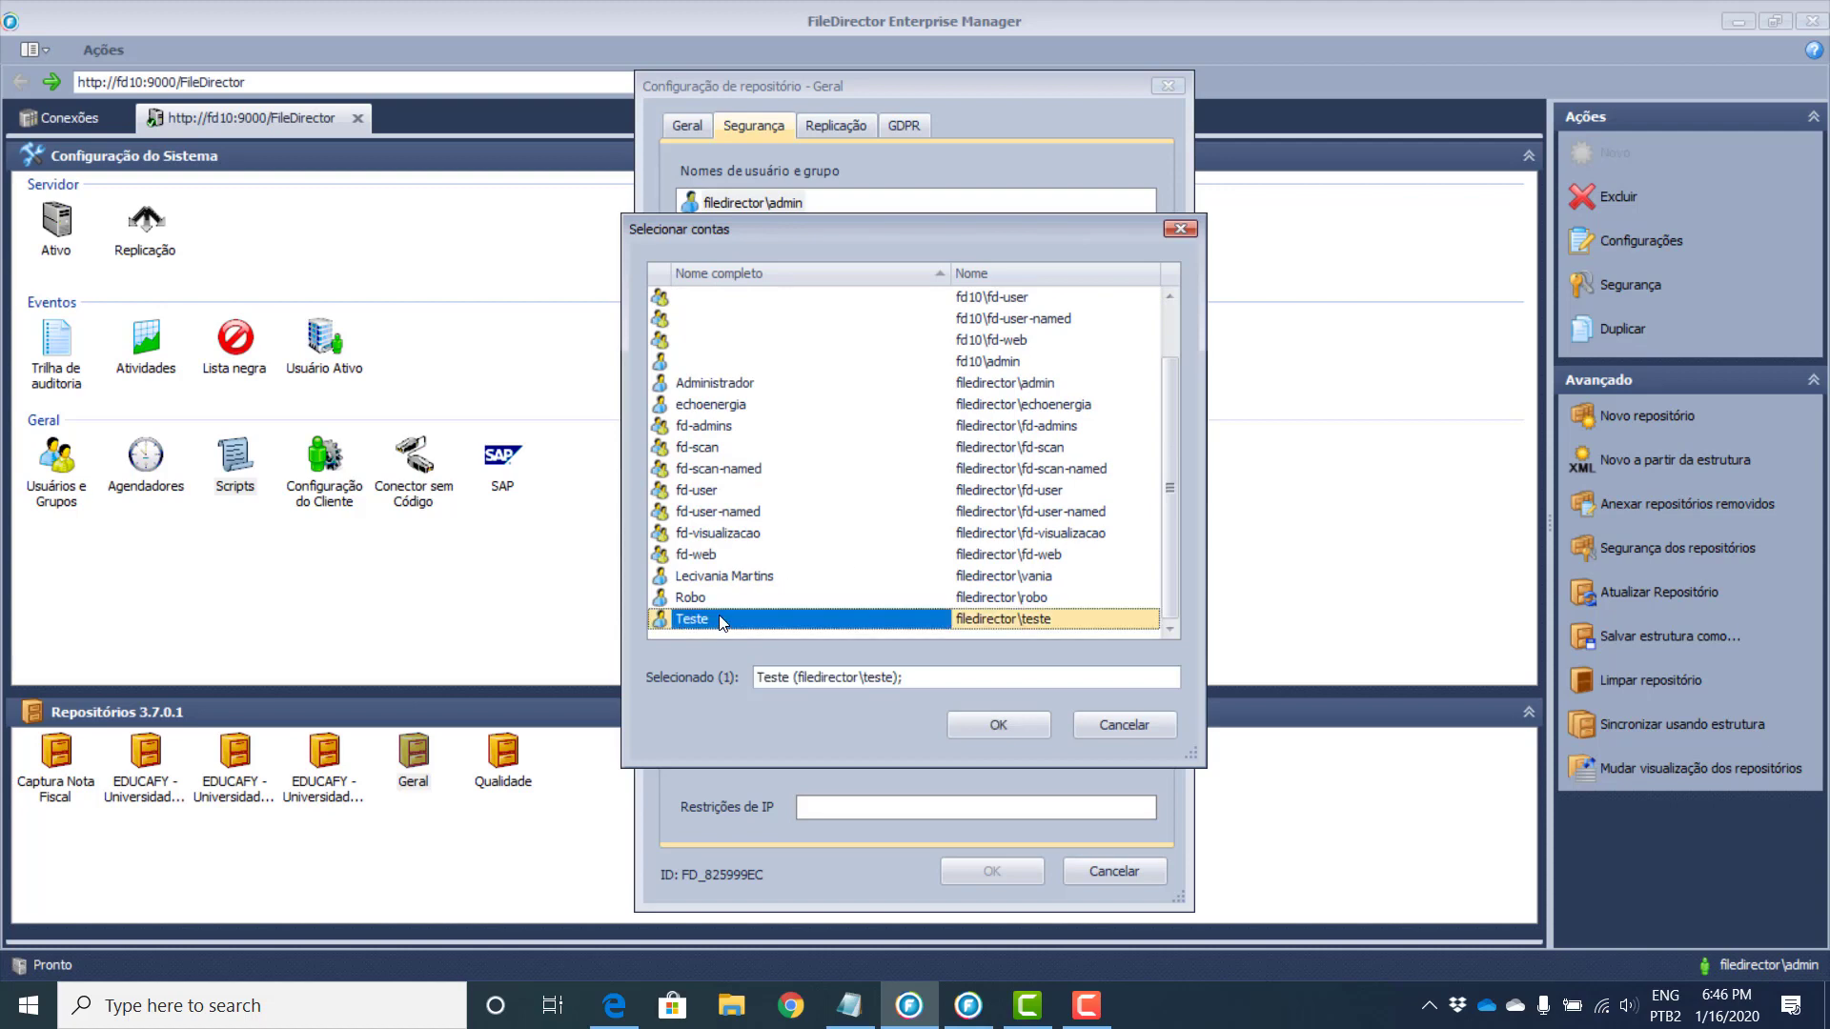
{"action": "left_click", "coordinate": [993, 725]}
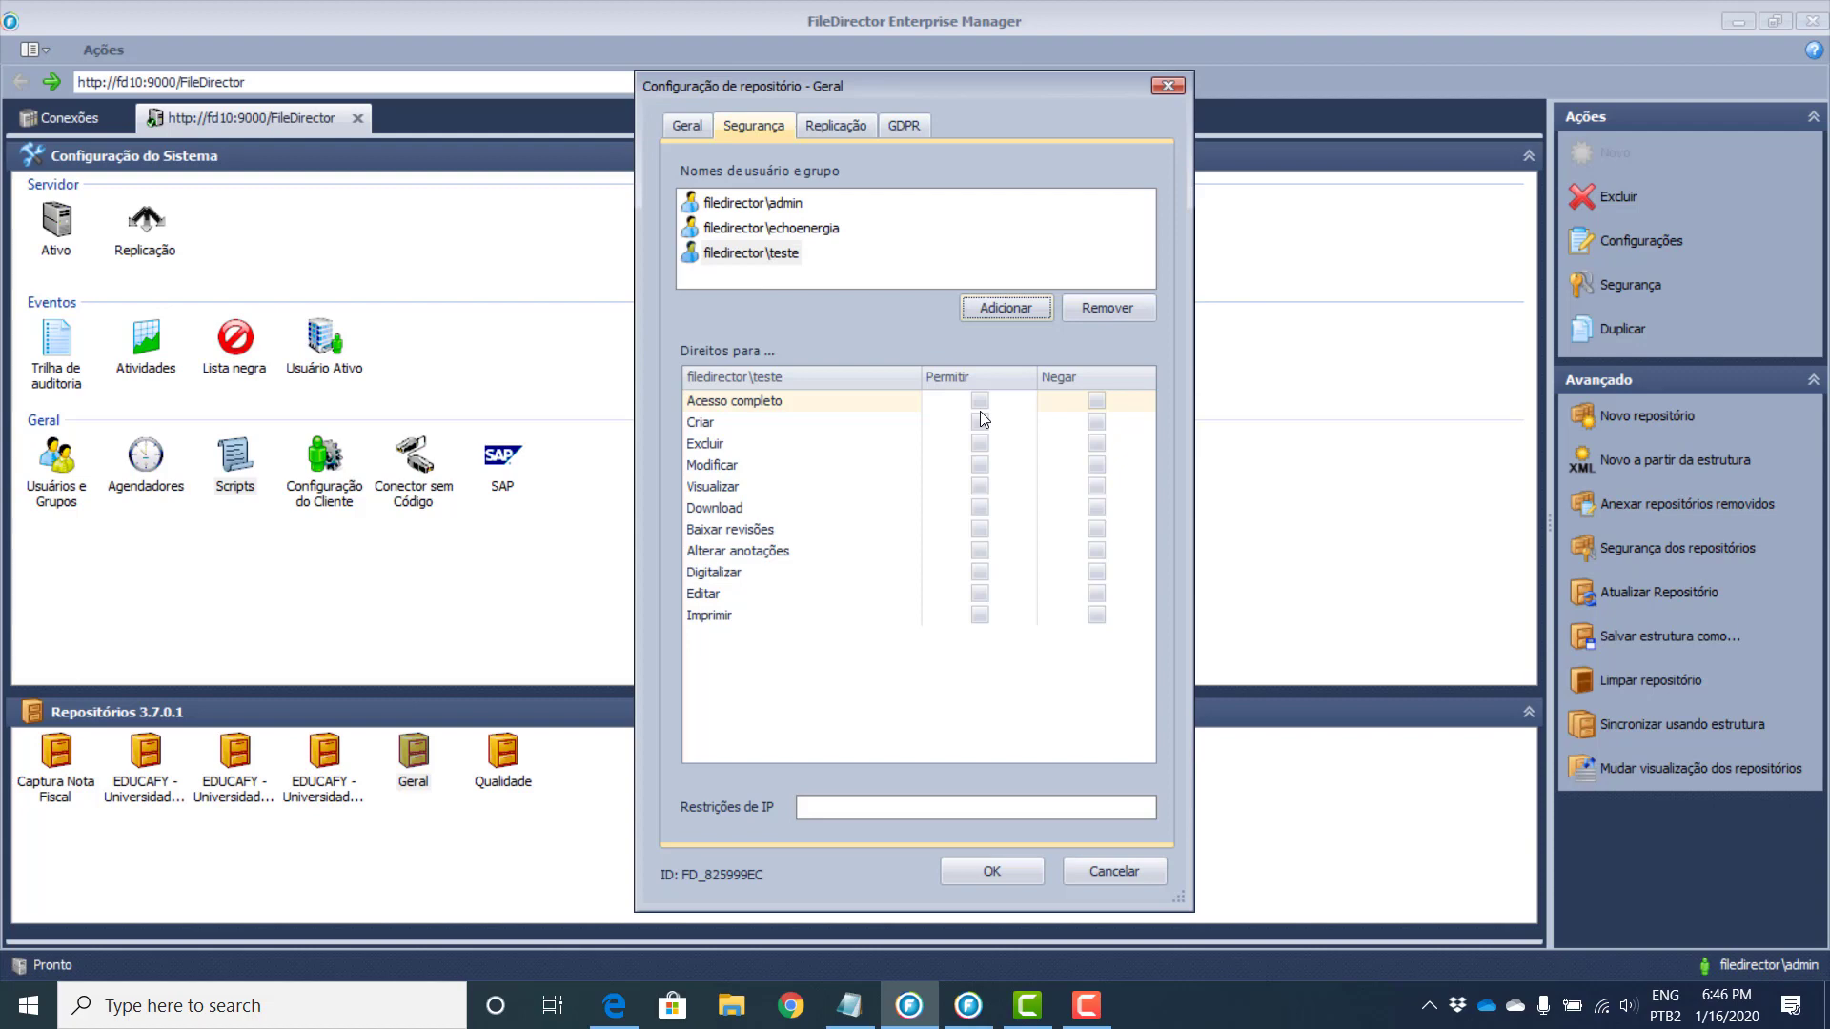
{"action": "left_click", "coordinate": [1113, 872]}
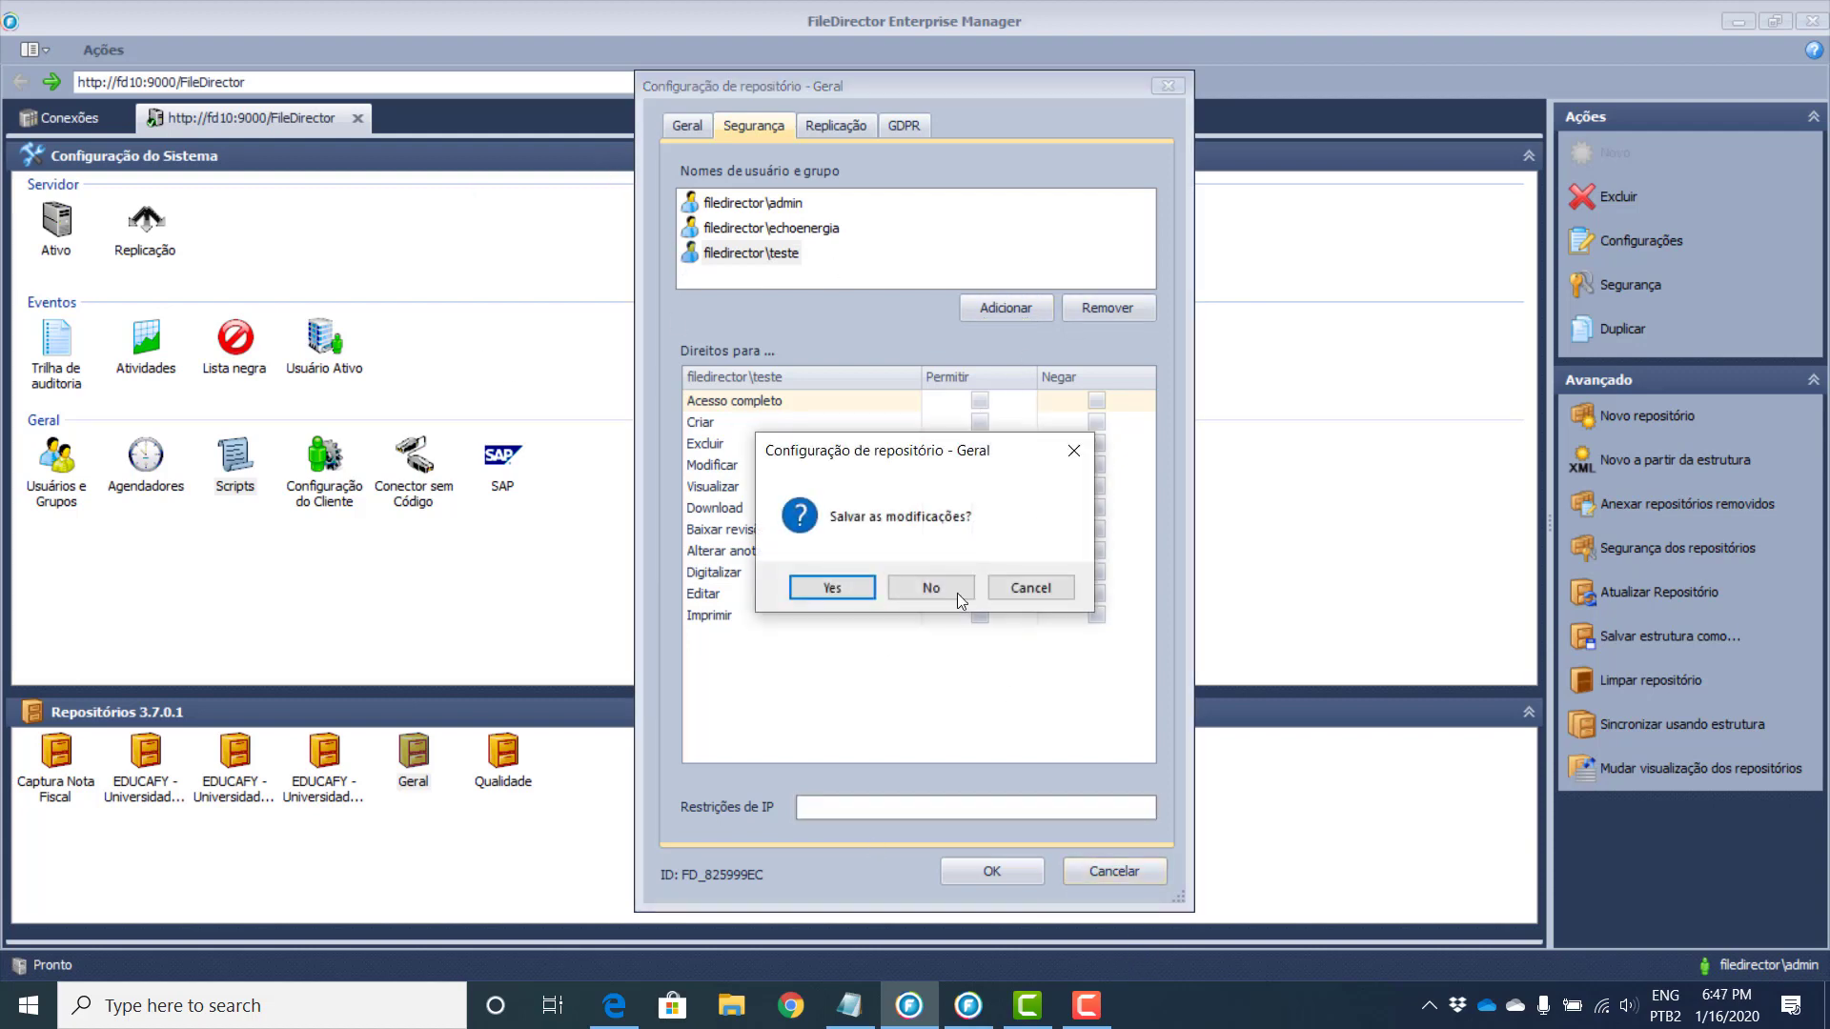
{"action": "left_click", "coordinate": [965, 592]}
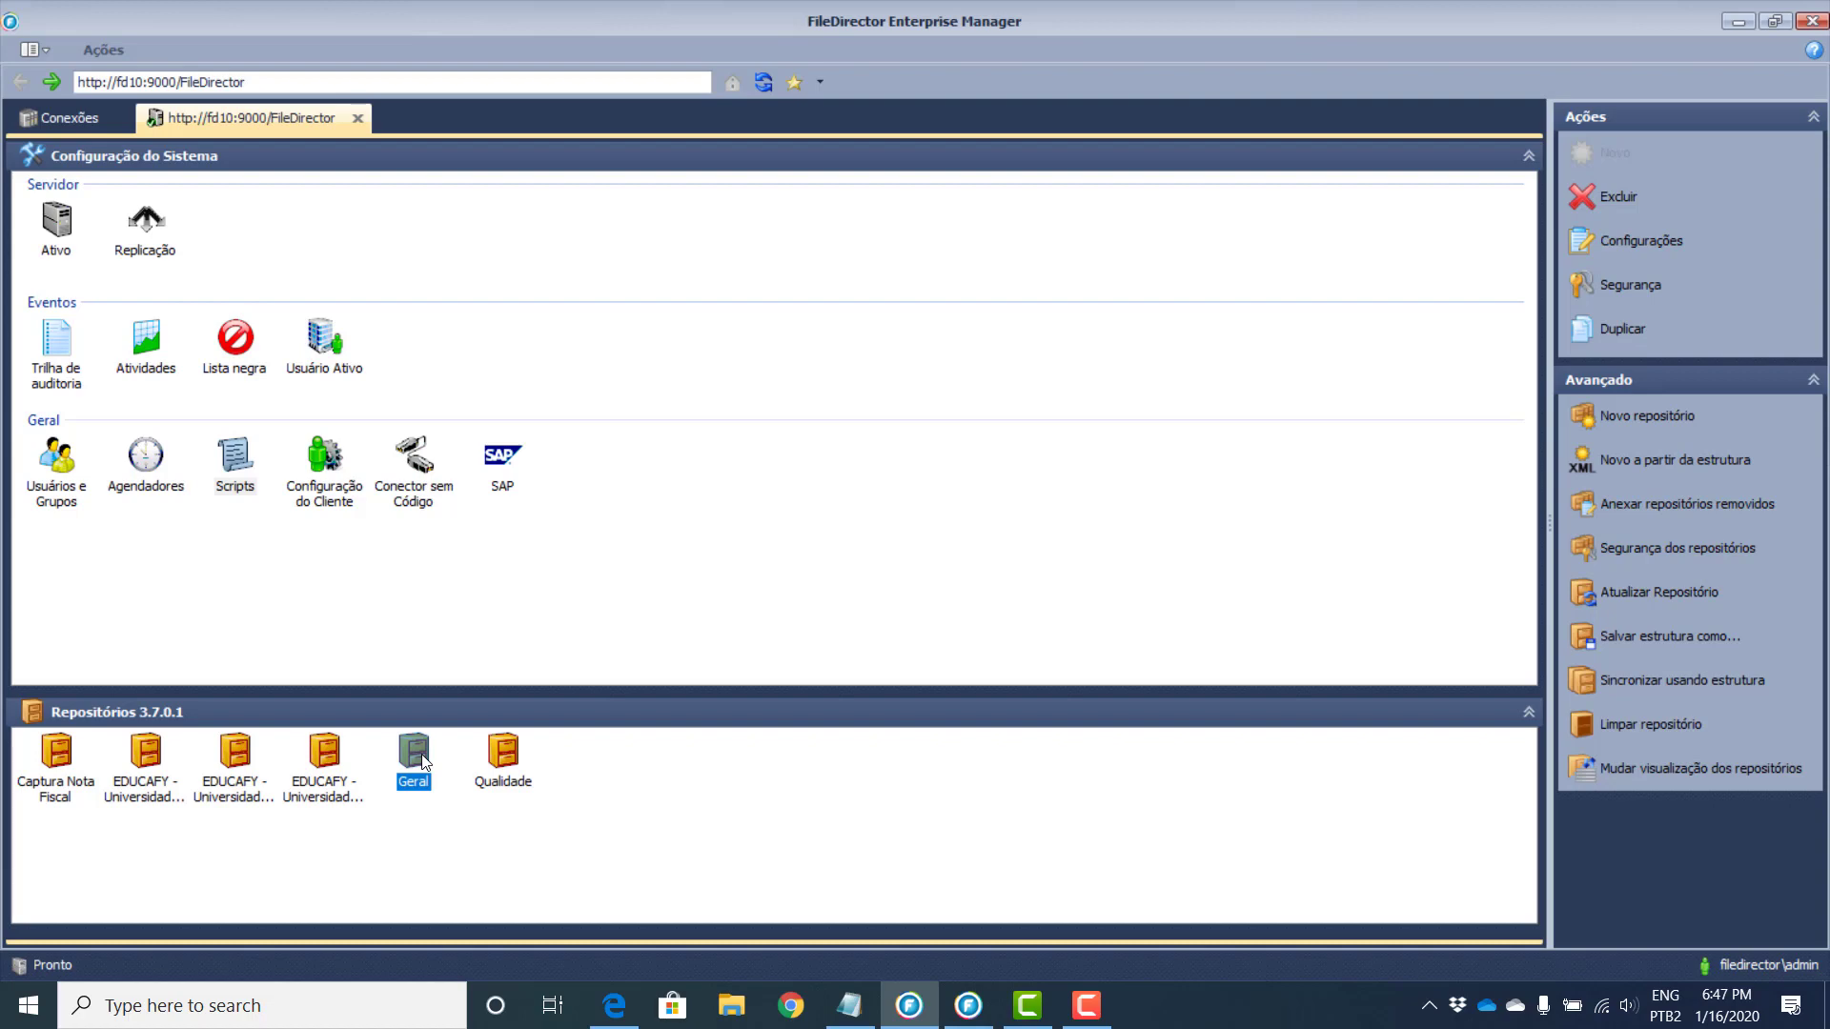
Step: Open the Geral repository's Campos list and start a new index field from its context menu
{"action": "double_click", "coordinate": [423, 761]}
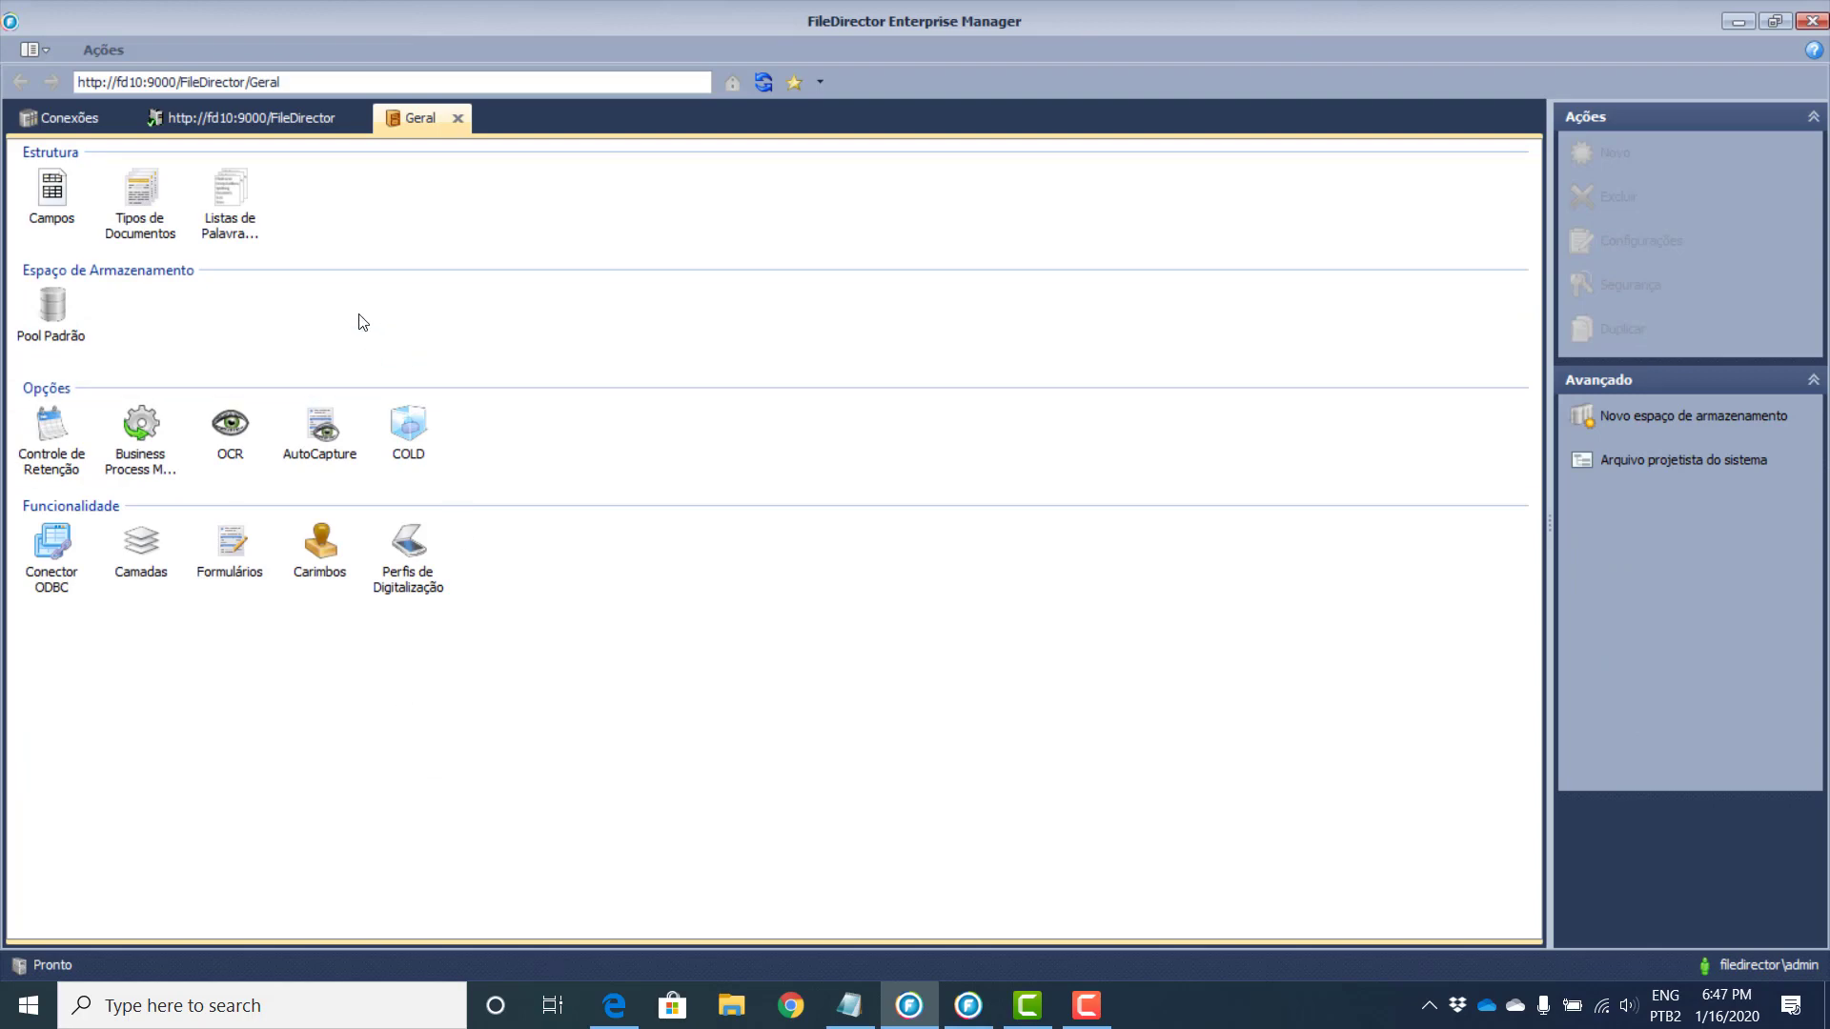
{"action": "double_click", "coordinate": [64, 193]}
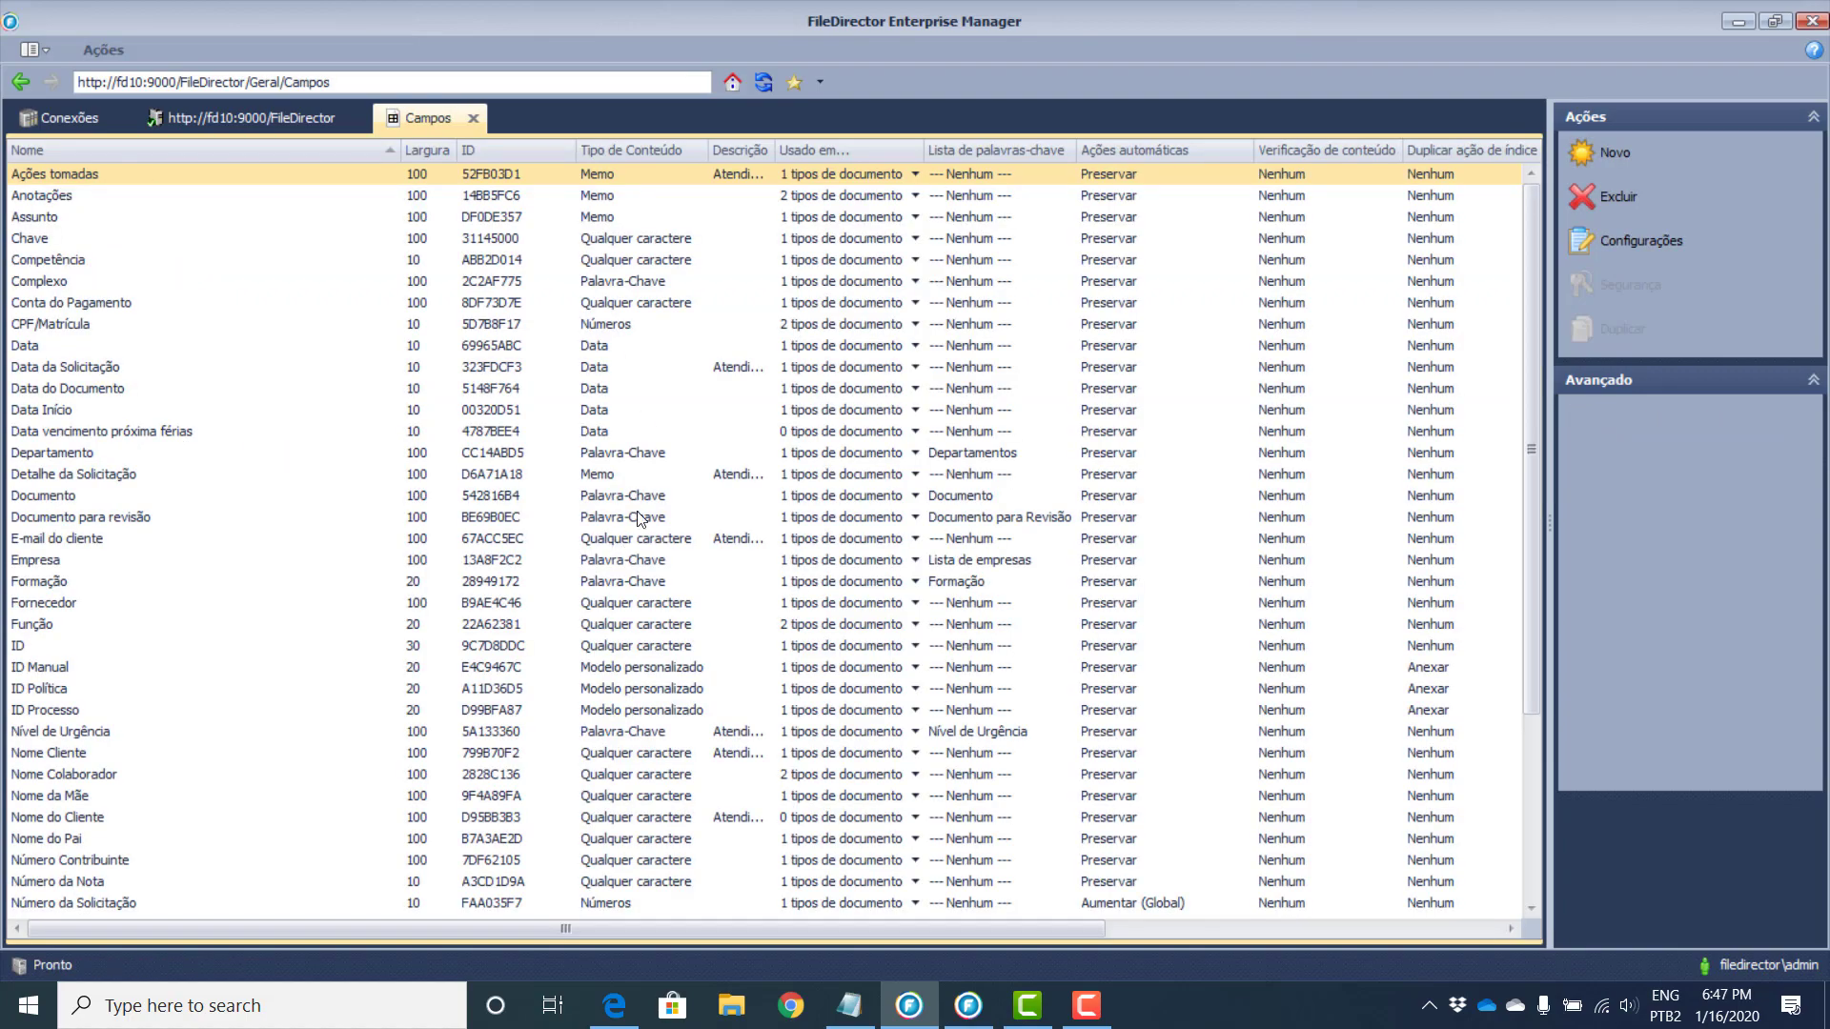
{"action": "scroll", "coordinate": [642, 519], "scroll_direction": "down", "scroll_amount": 4}
{"action": "scroll", "coordinate": [457, 562], "scroll_direction": "up", "scroll_amount": 4}
{"action": "right_click", "coordinate": [275, 284]}
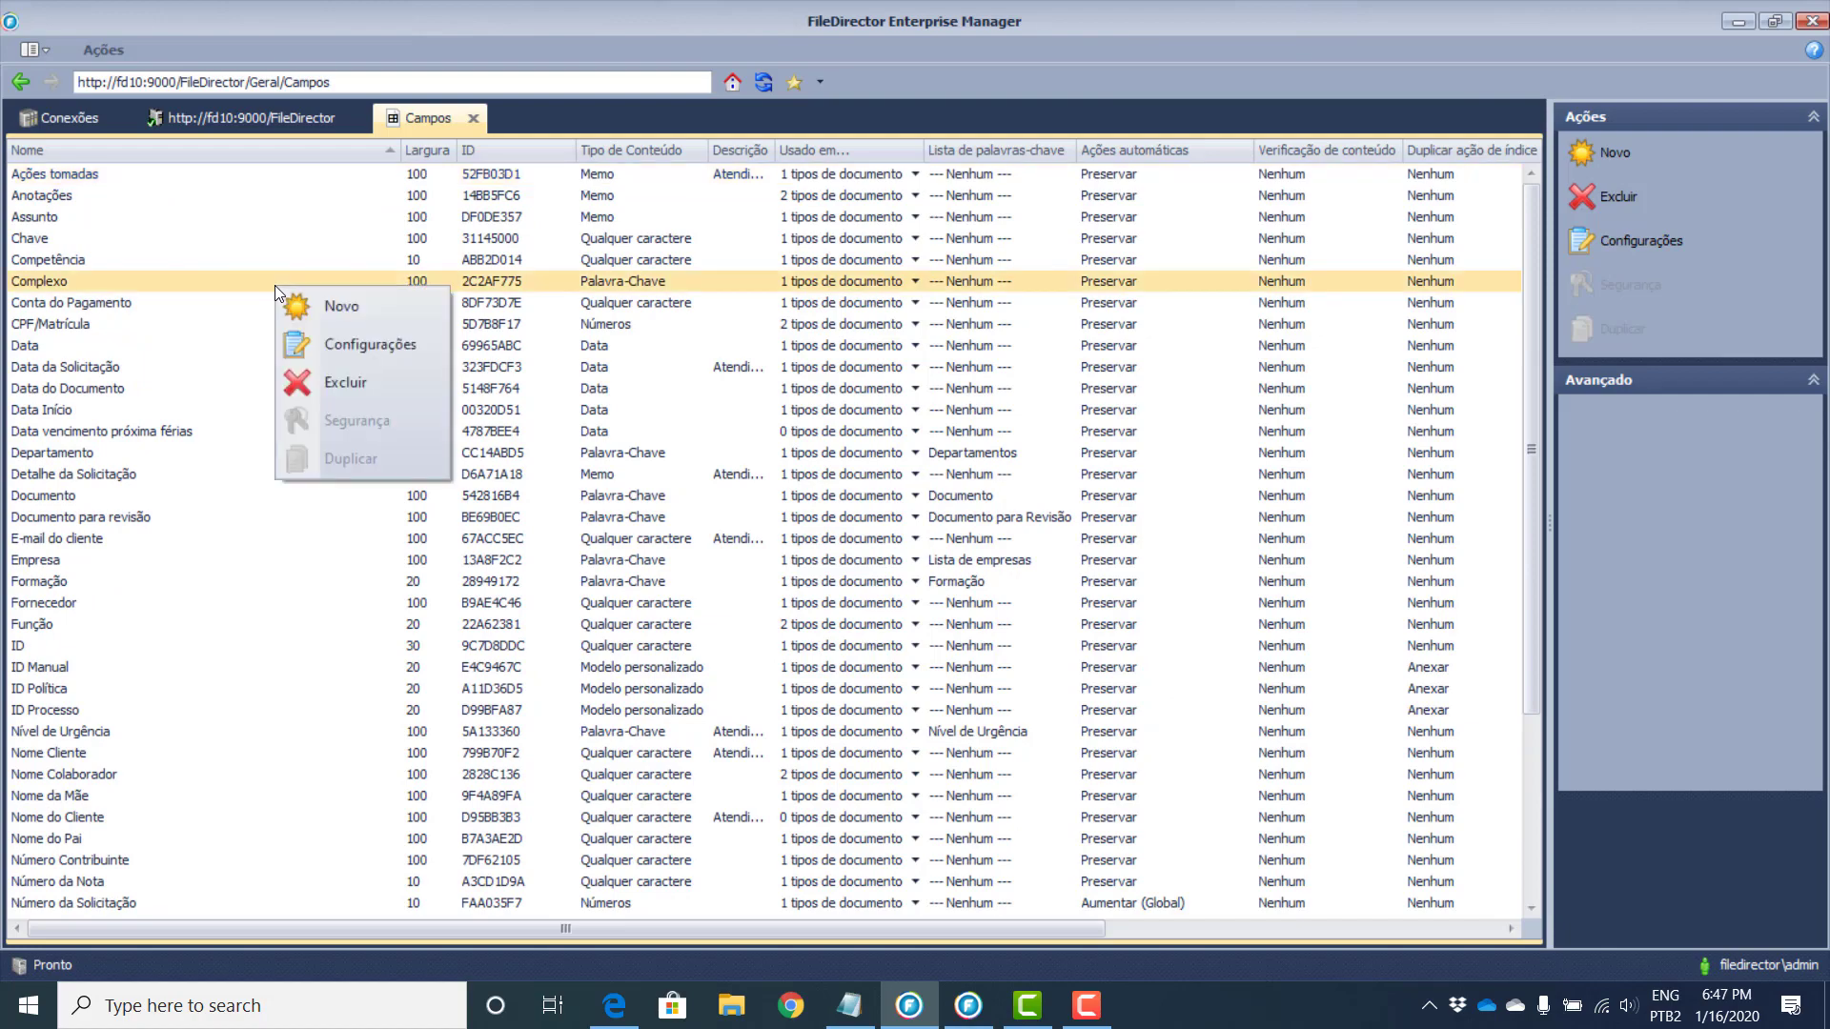
{"action": "left_click", "coordinate": [334, 311]}
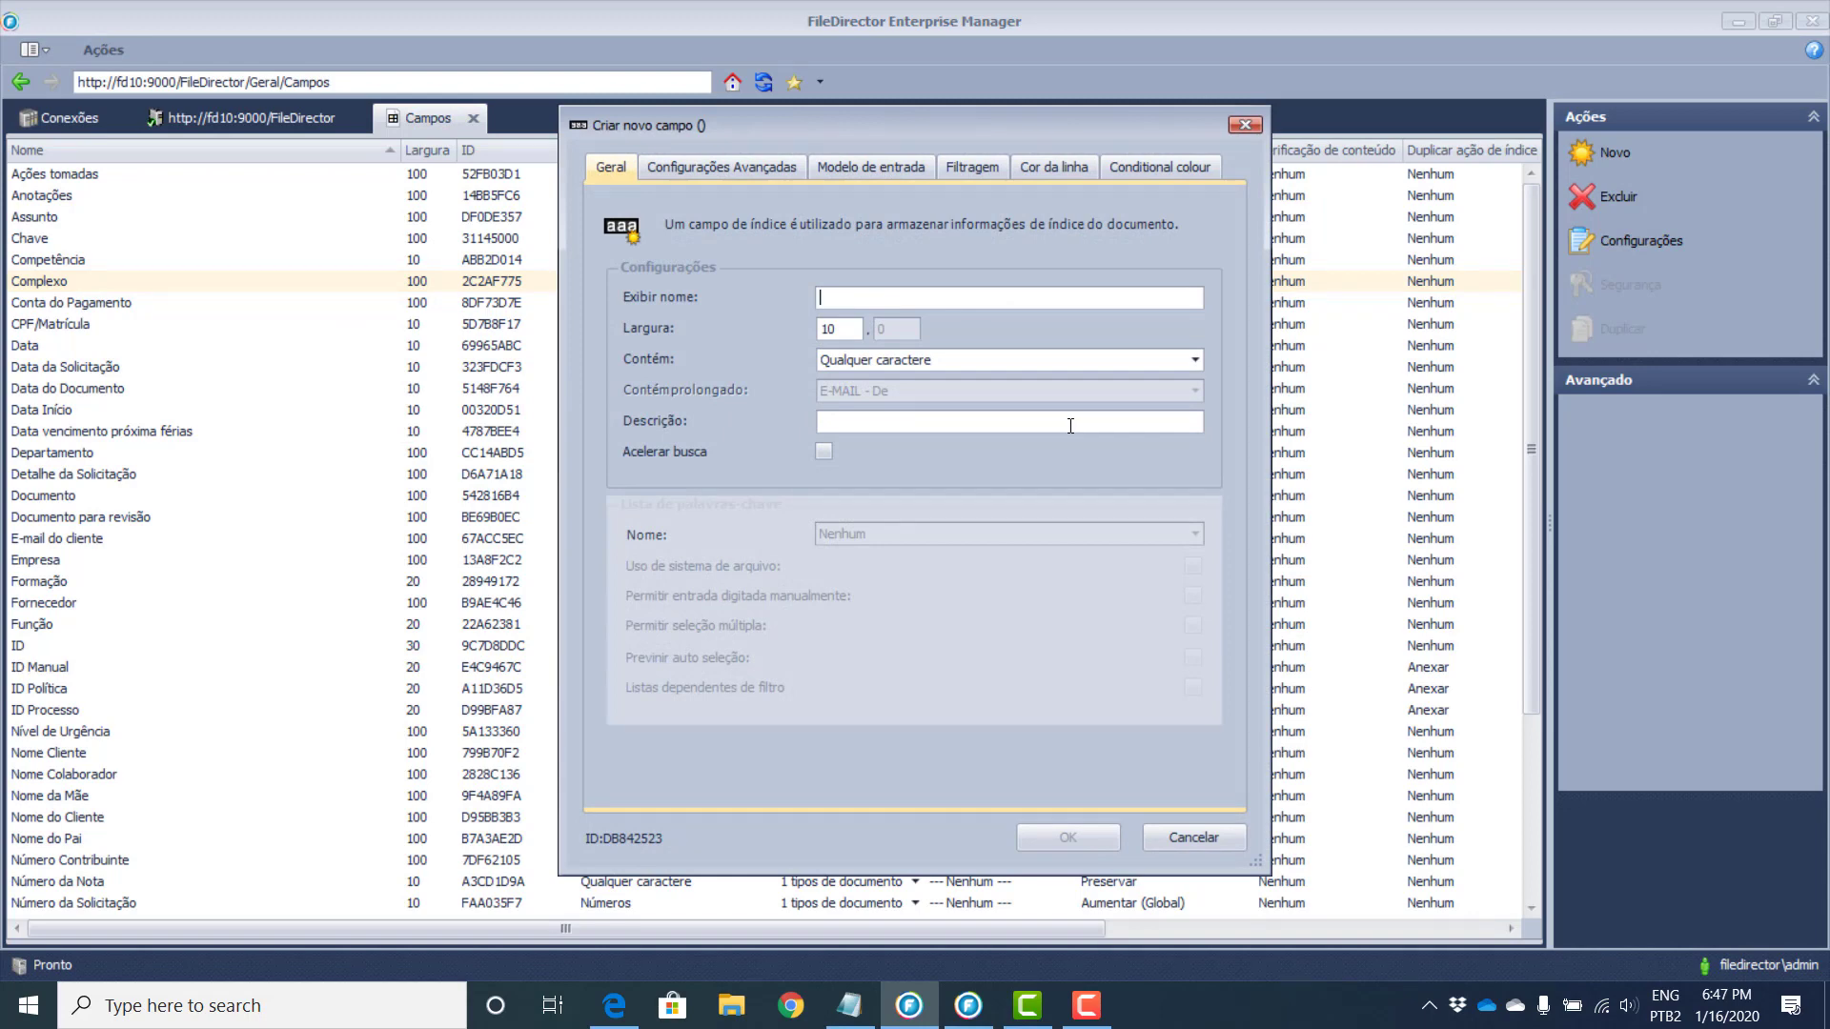
Step: Set the new field's Contém content type to Avançado
{"action": "left_click", "coordinate": [923, 368]}
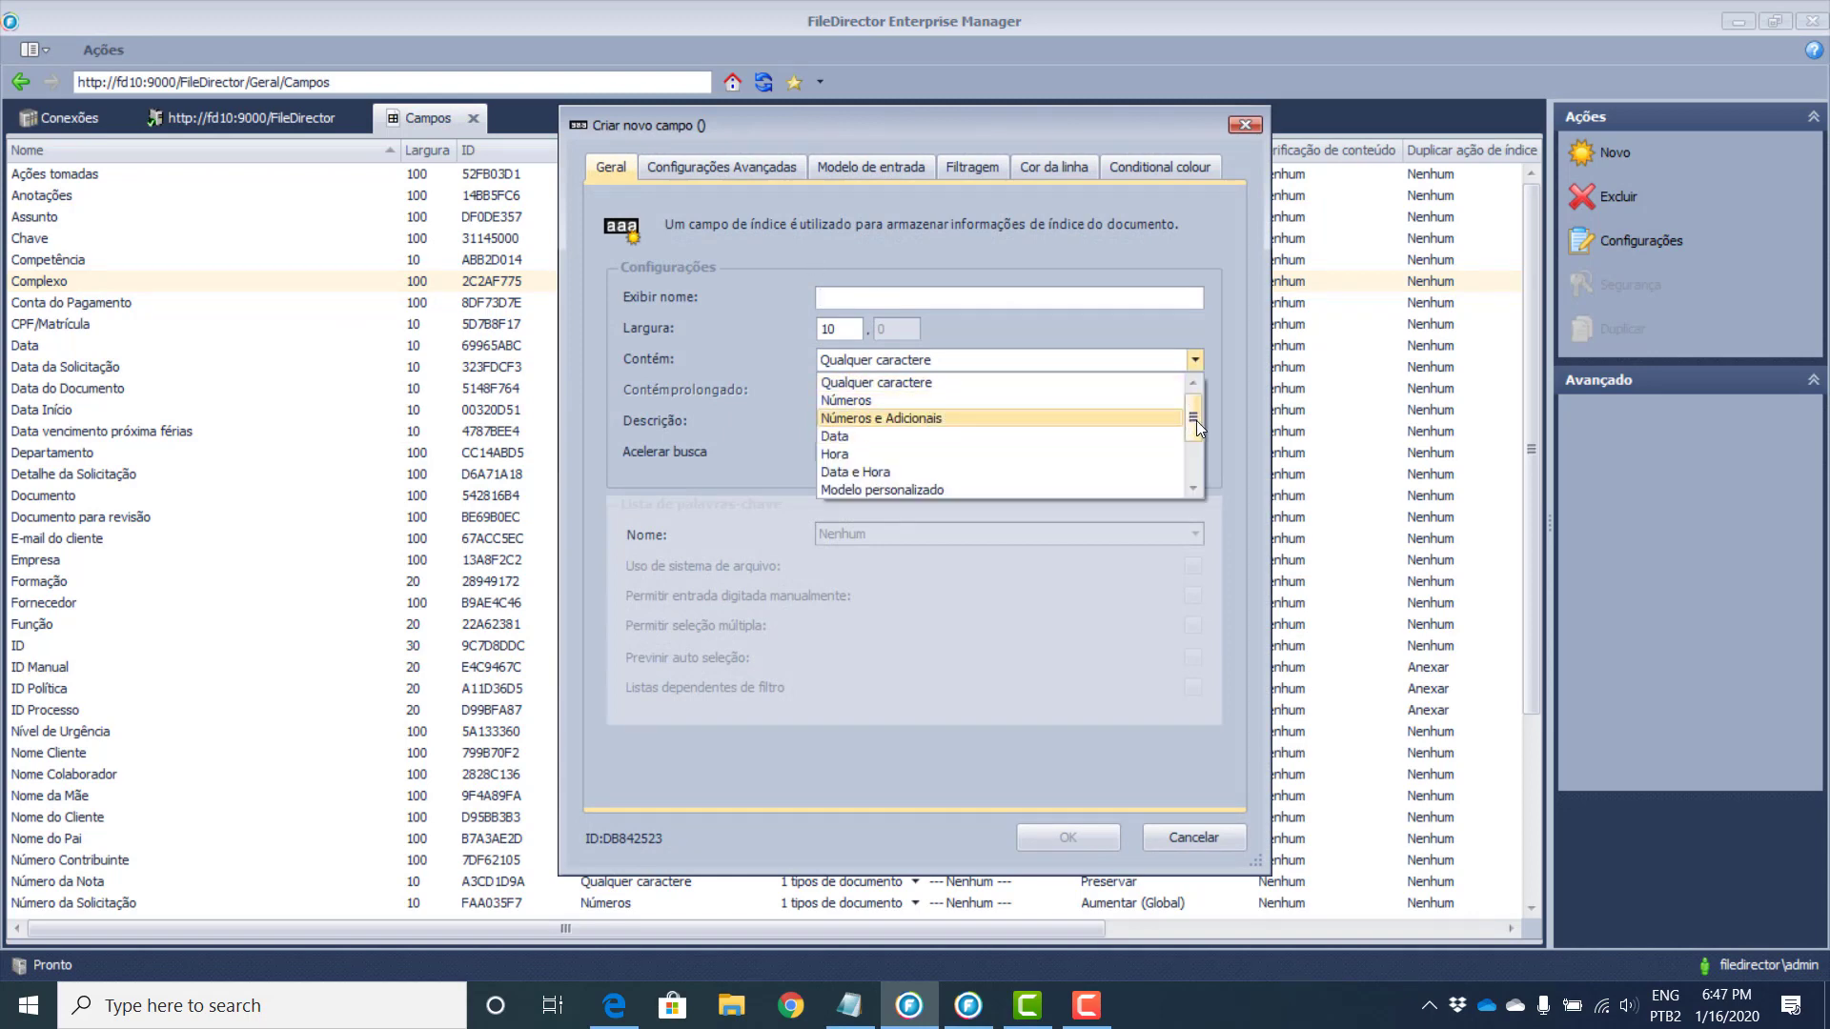
{"action": "left_click_drag", "start_coordinate": [1197, 419], "coordinate": [1184, 473]}
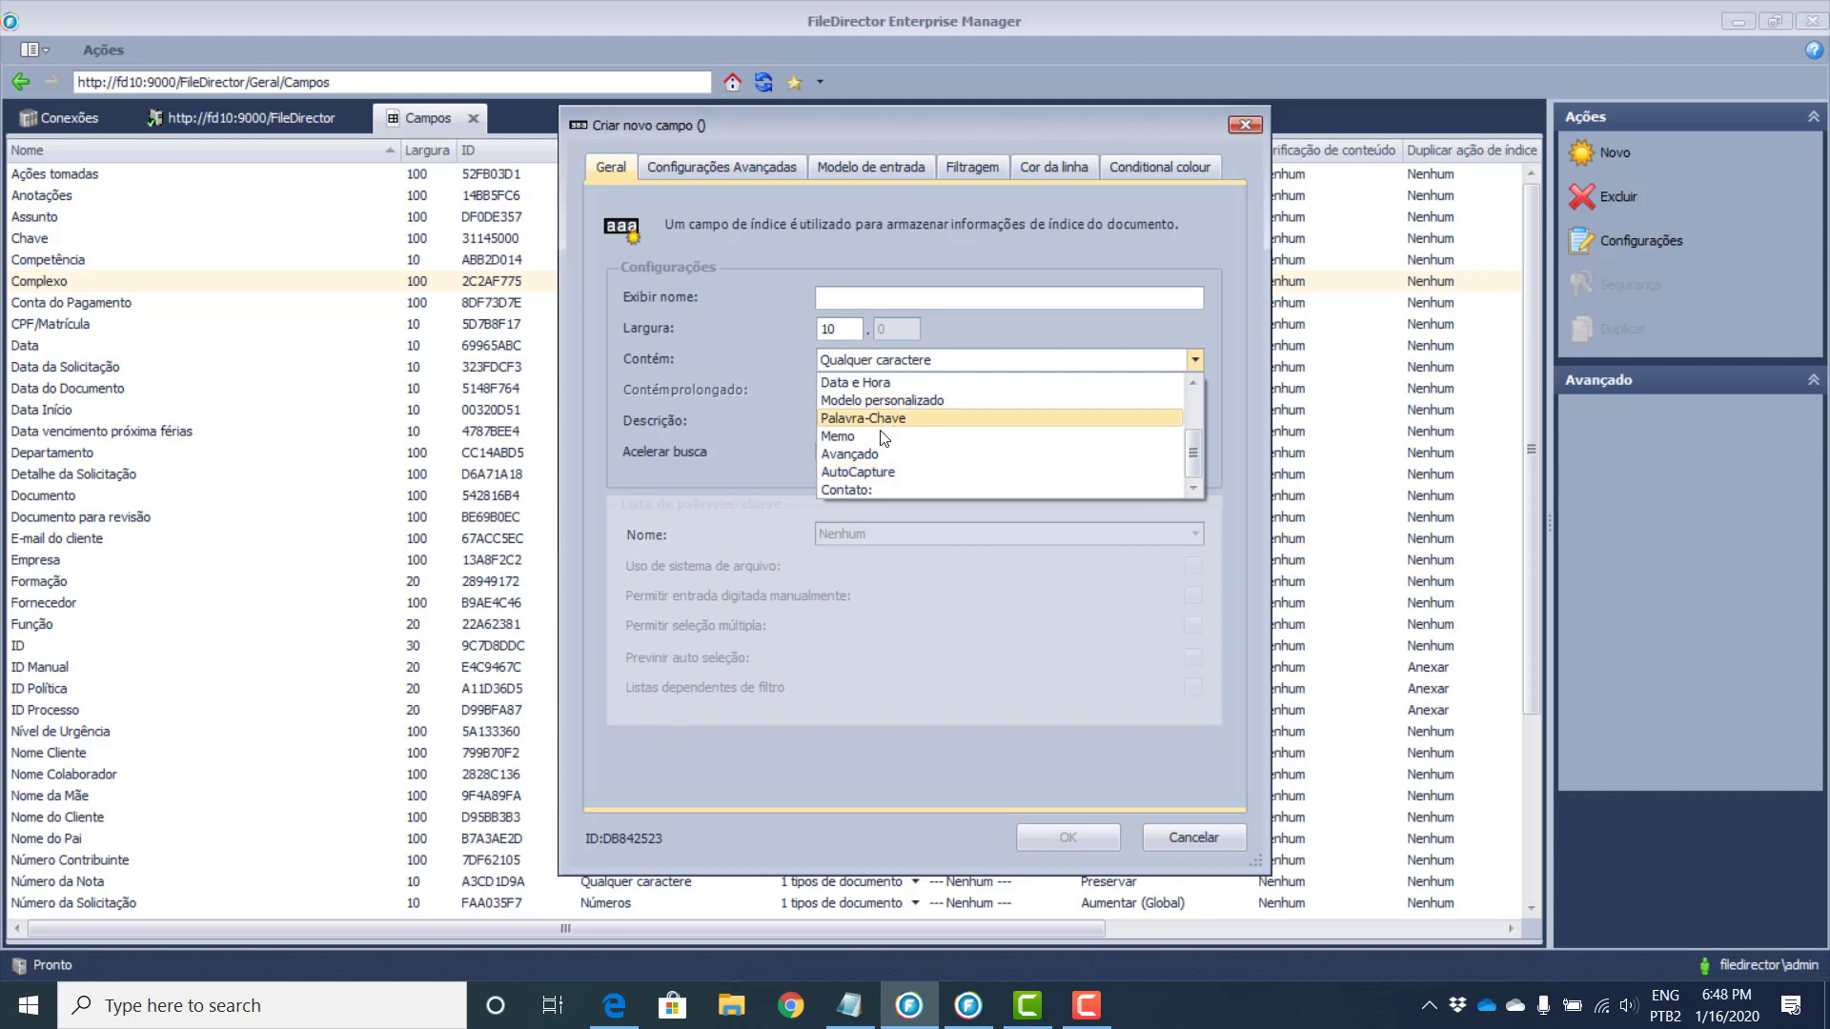
{"action": "scroll", "coordinate": [886, 419], "scroll_direction": "up", "scroll_amount": 2}
{"action": "scroll", "coordinate": [910, 410], "scroll_direction": "down", "scroll_amount": 2}
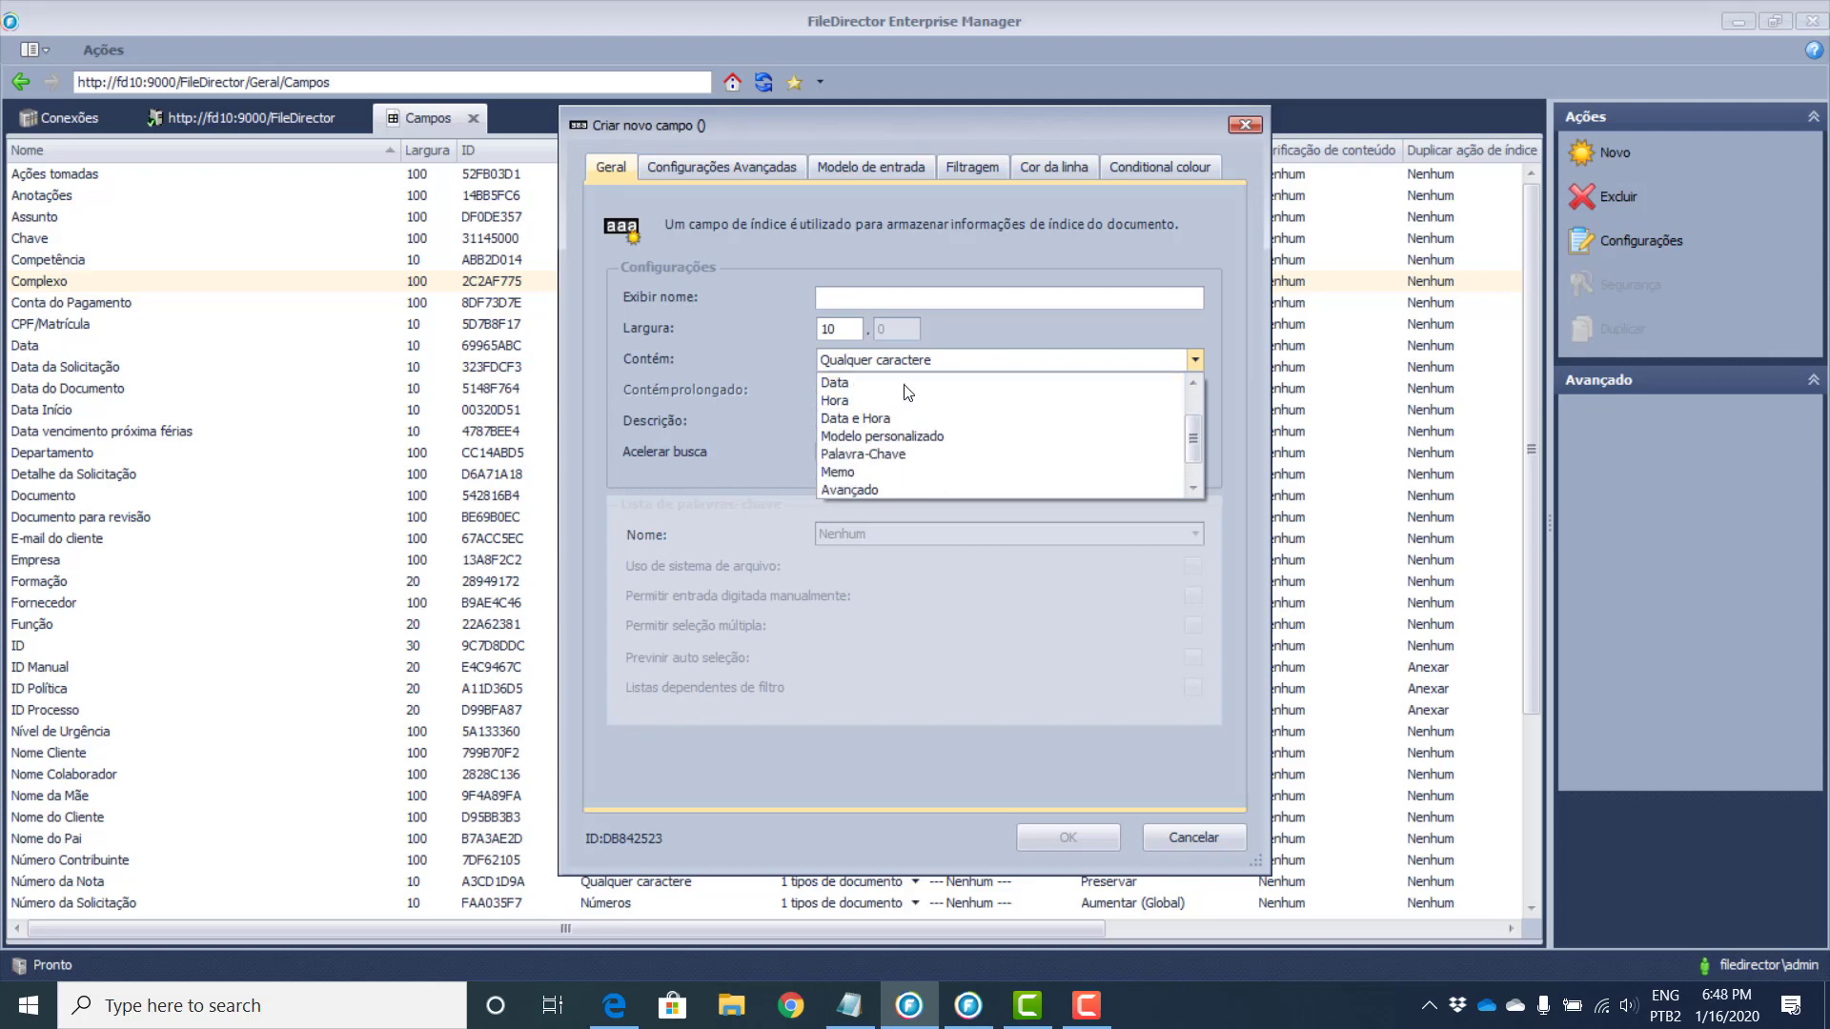
{"action": "scroll", "coordinate": [920, 424], "scroll_direction": "up", "scroll_amount": 2}
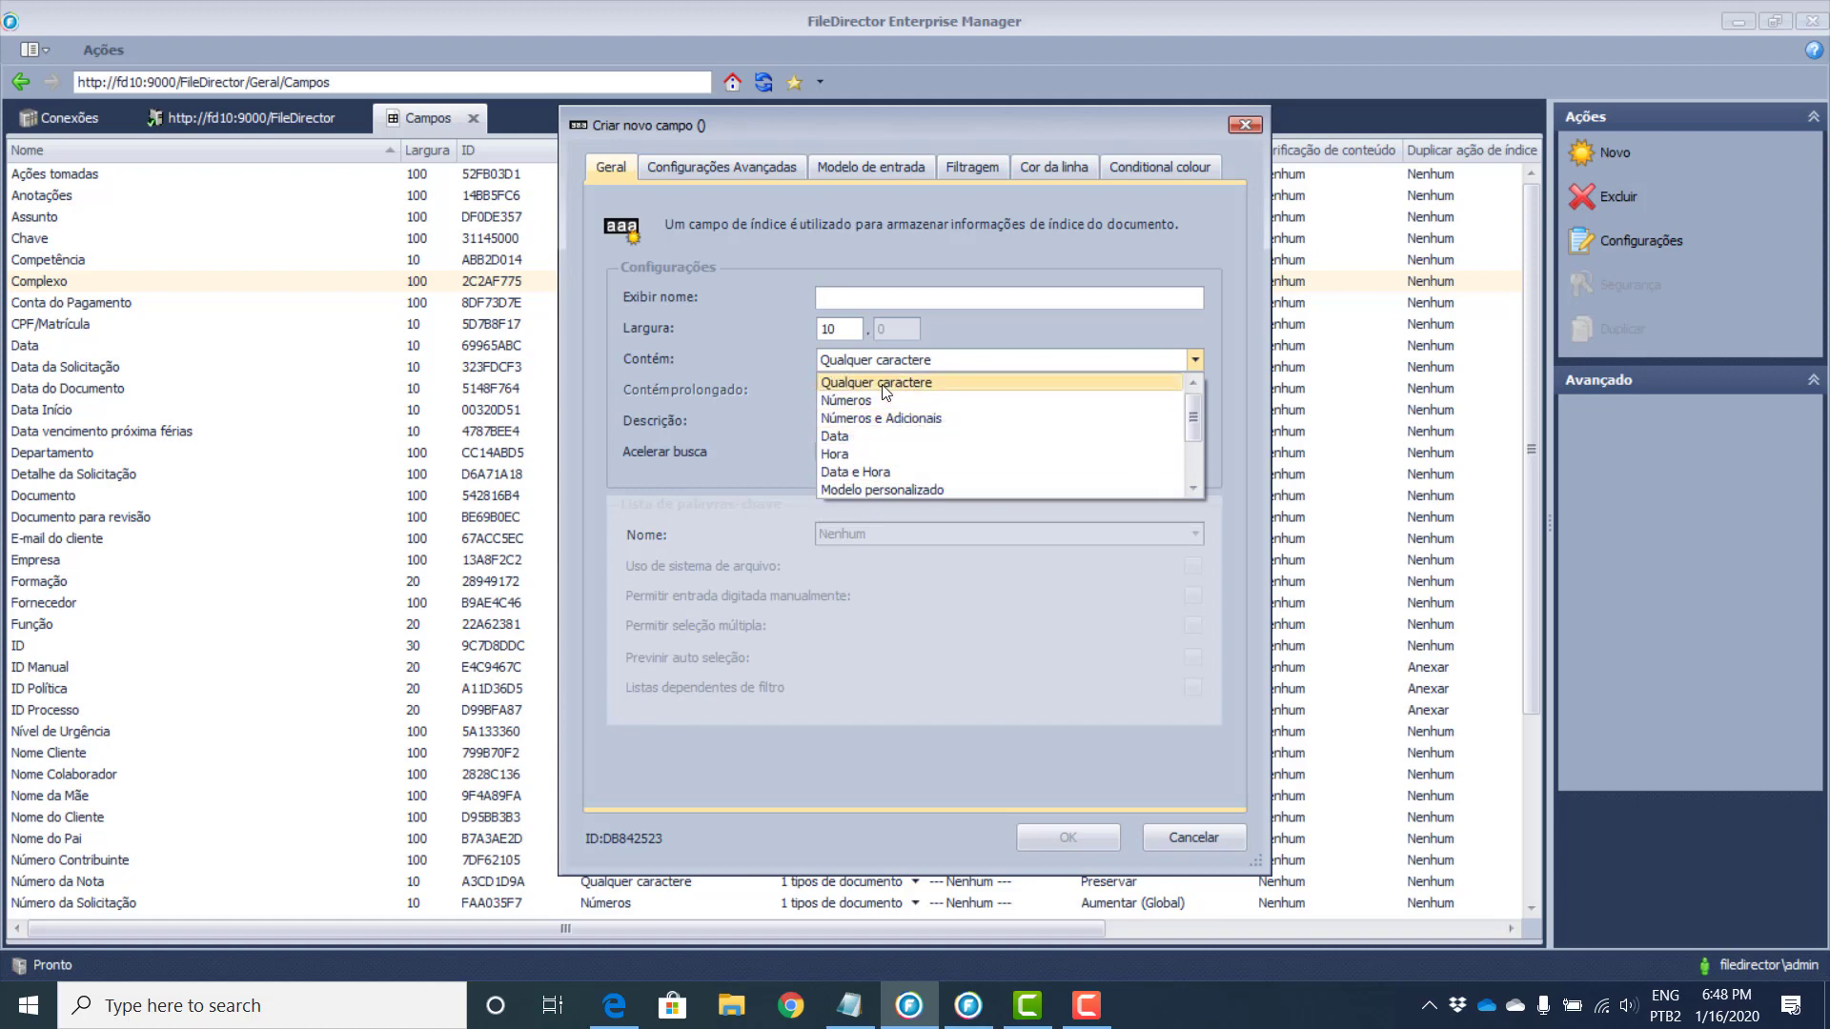
{"action": "left_click", "coordinate": [853, 472]}
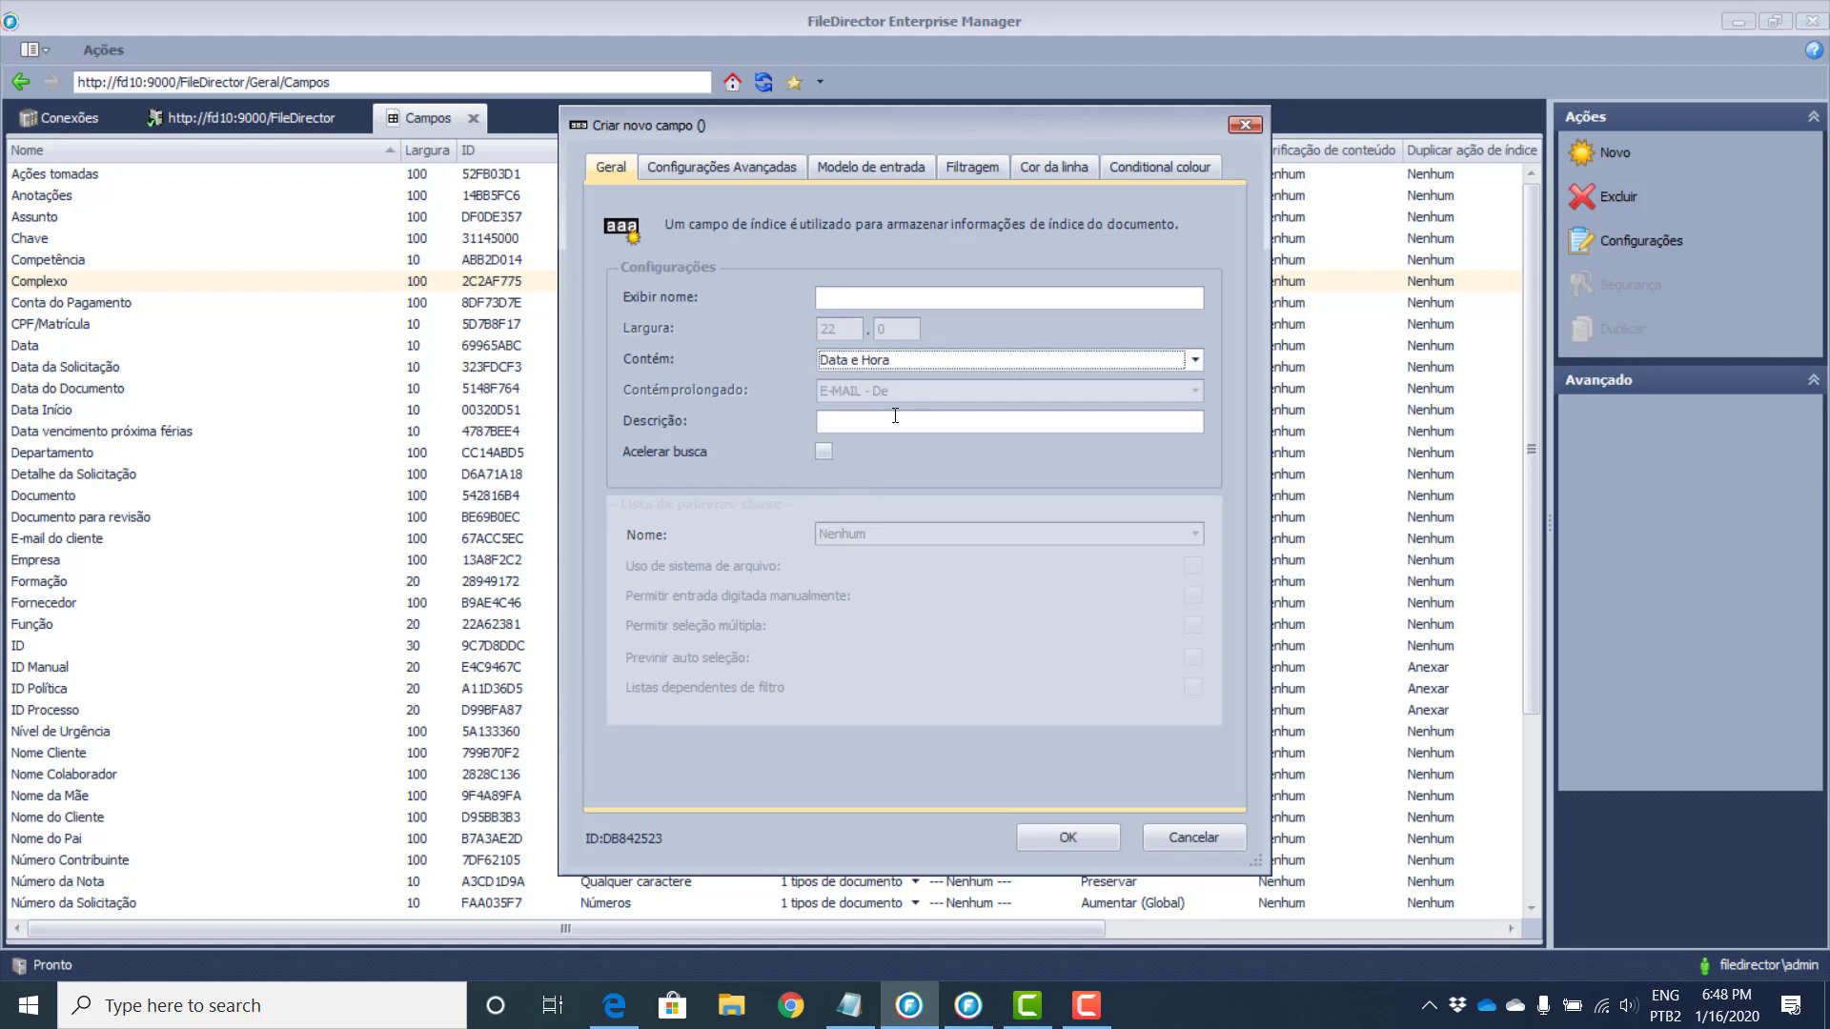
{"action": "left_click", "coordinate": [887, 361]}
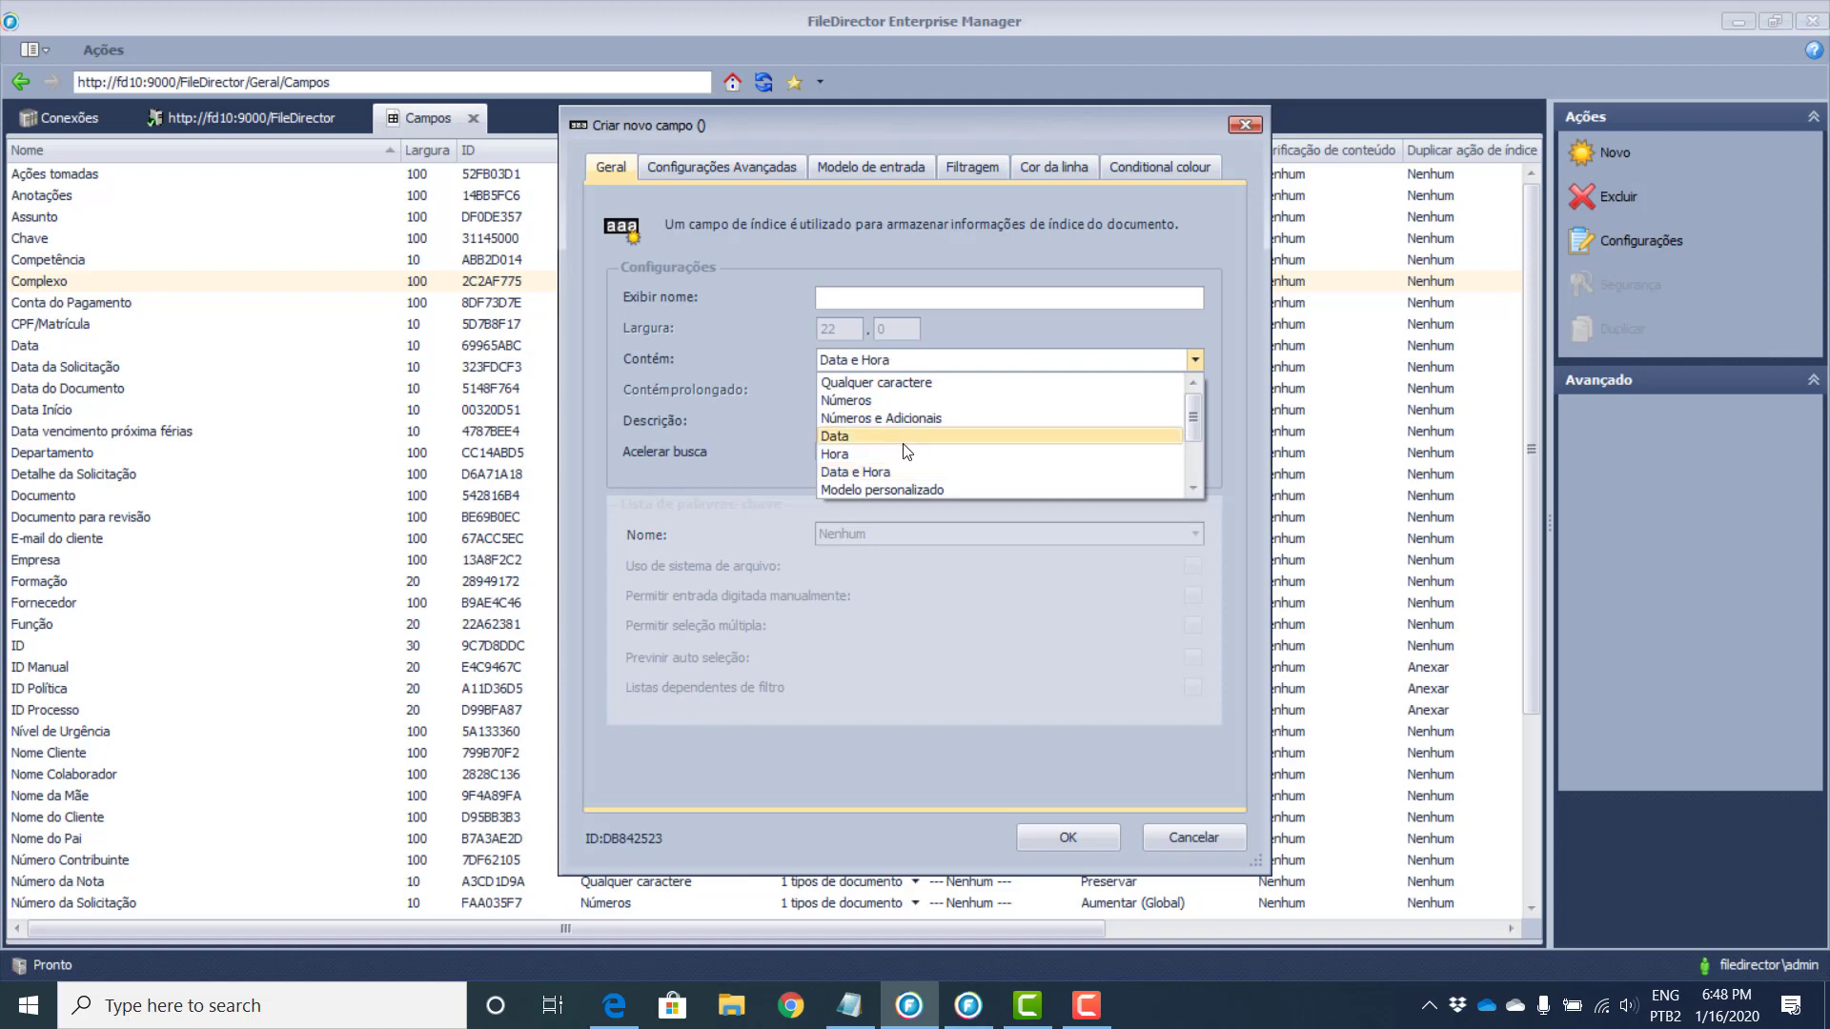
{"action": "scroll", "coordinate": [896, 455], "scroll_direction": "down", "scroll_amount": 1}
{"action": "left_click", "coordinate": [848, 489]}
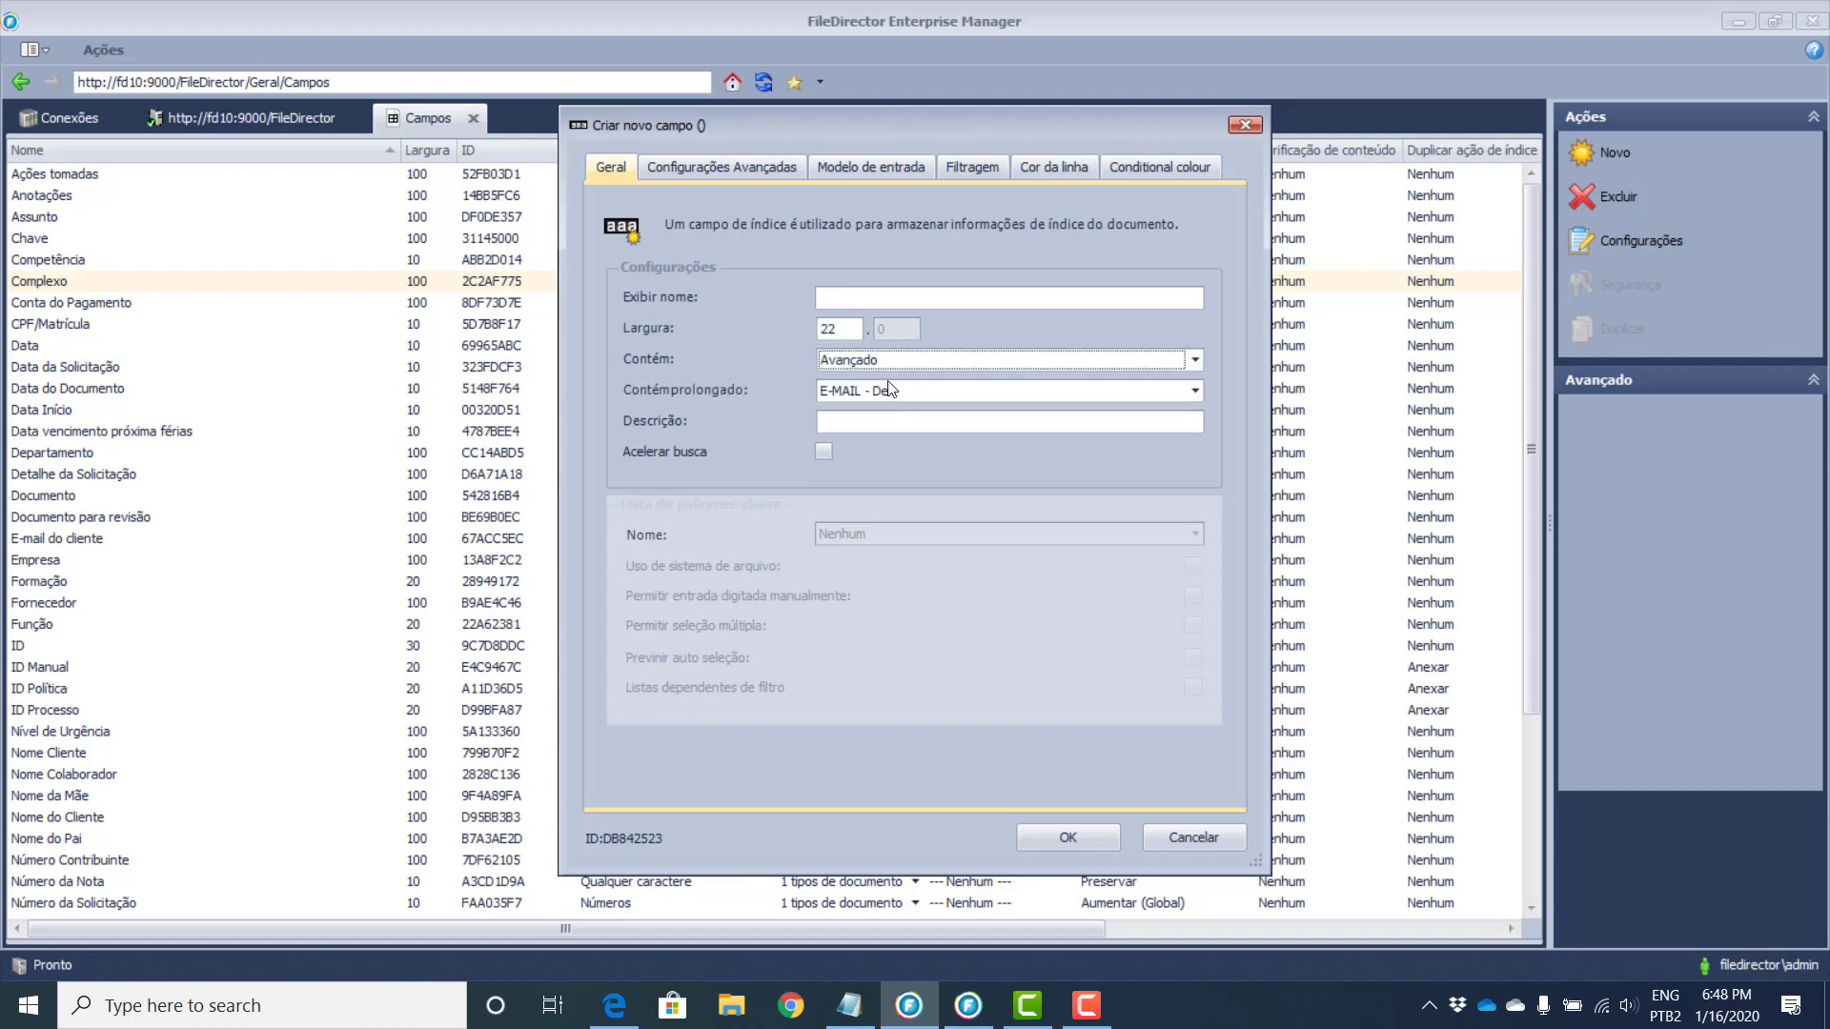
{"action": "left_click", "coordinate": [891, 361]}
{"action": "left_click", "coordinate": [865, 487]}
Step: Choose Coordenadas GPS as the extended content and show the Configurações Avançadas page
{"action": "left_click", "coordinate": [894, 392]}
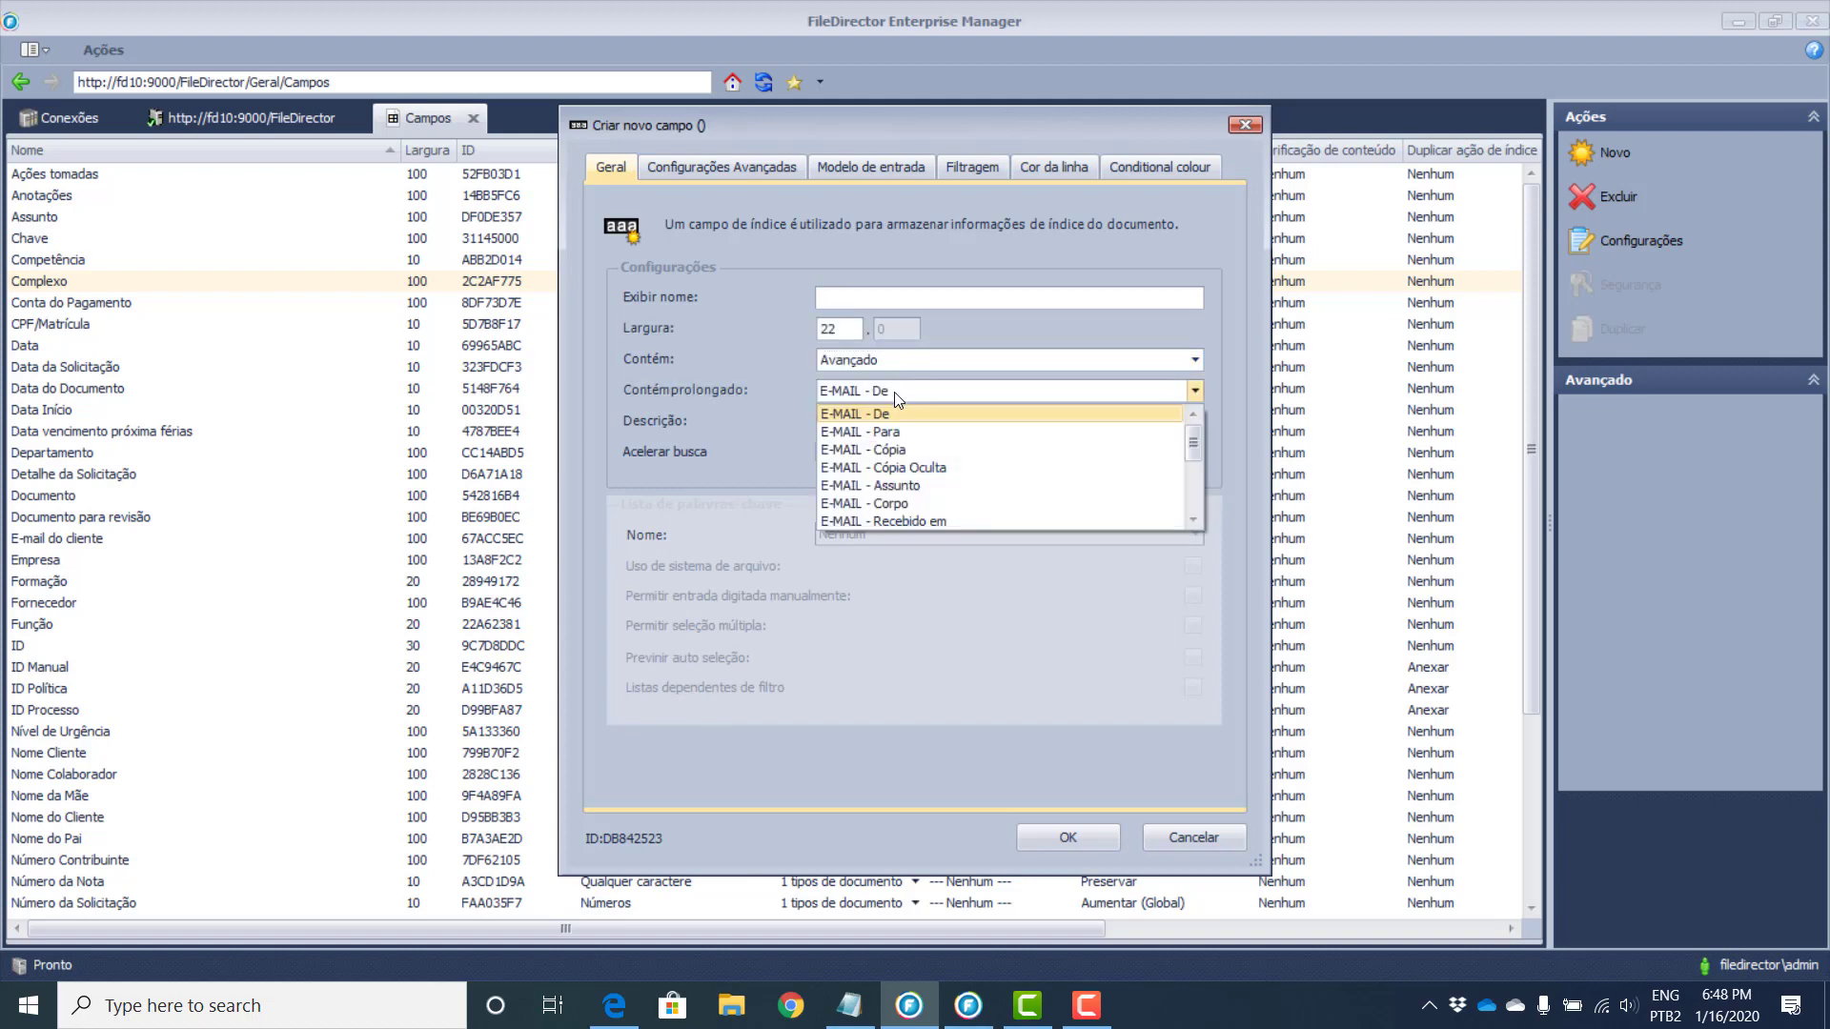
{"action": "left_click_drag", "start_coordinate": [1193, 448], "coordinate": [1193, 494]}
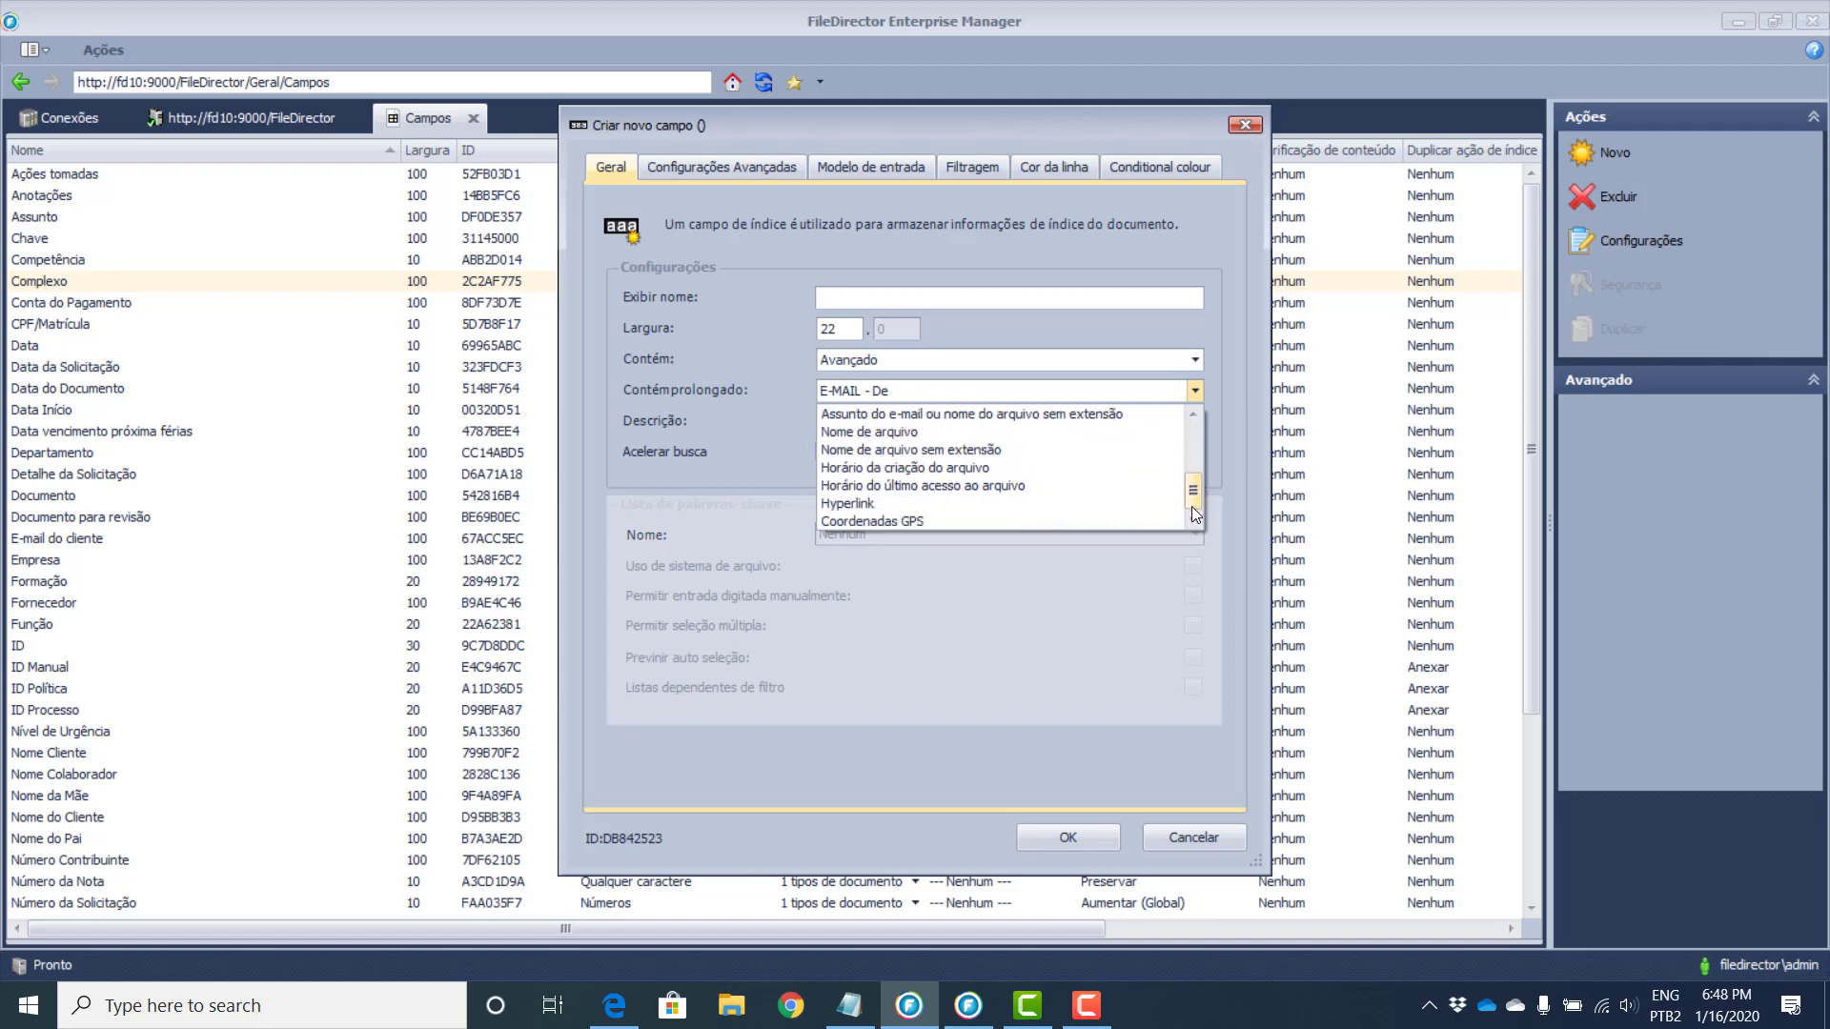
{"action": "left_click_drag", "start_coordinate": [1191, 507], "coordinate": [1192, 453]}
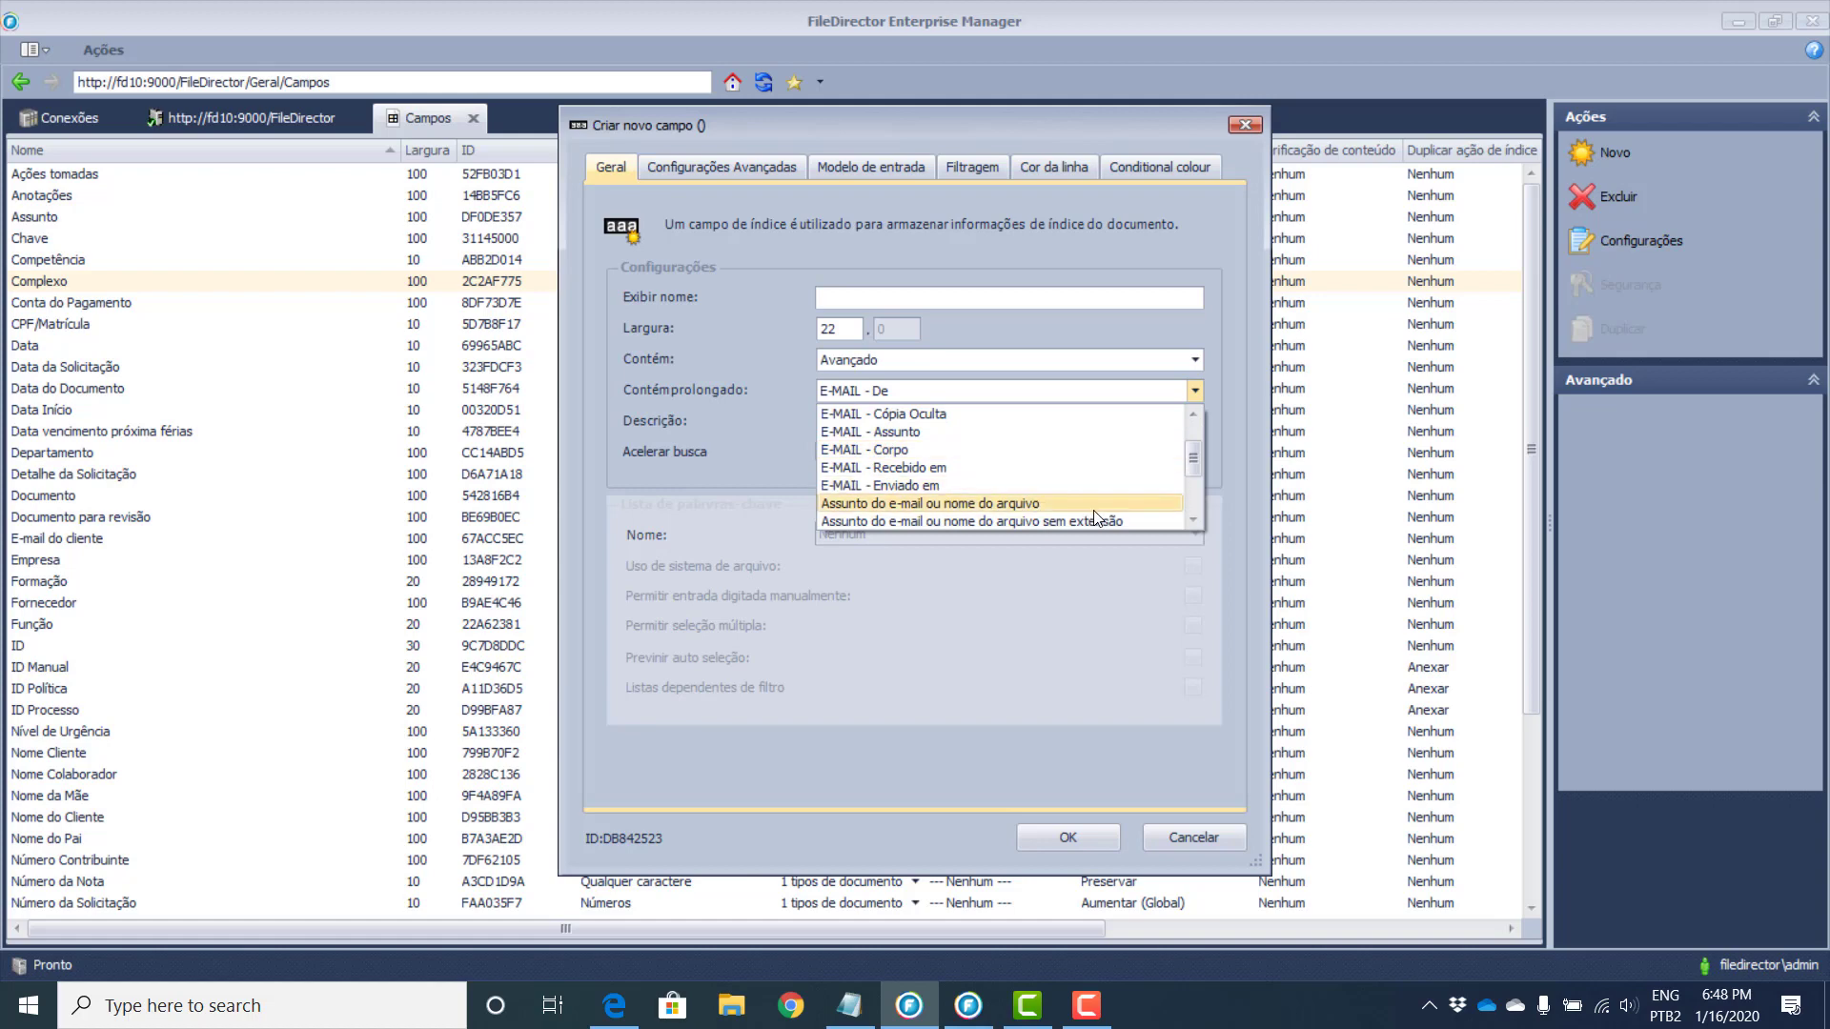
{"action": "scroll", "coordinate": [1092, 514], "scroll_direction": "down", "scroll_amount": 1}
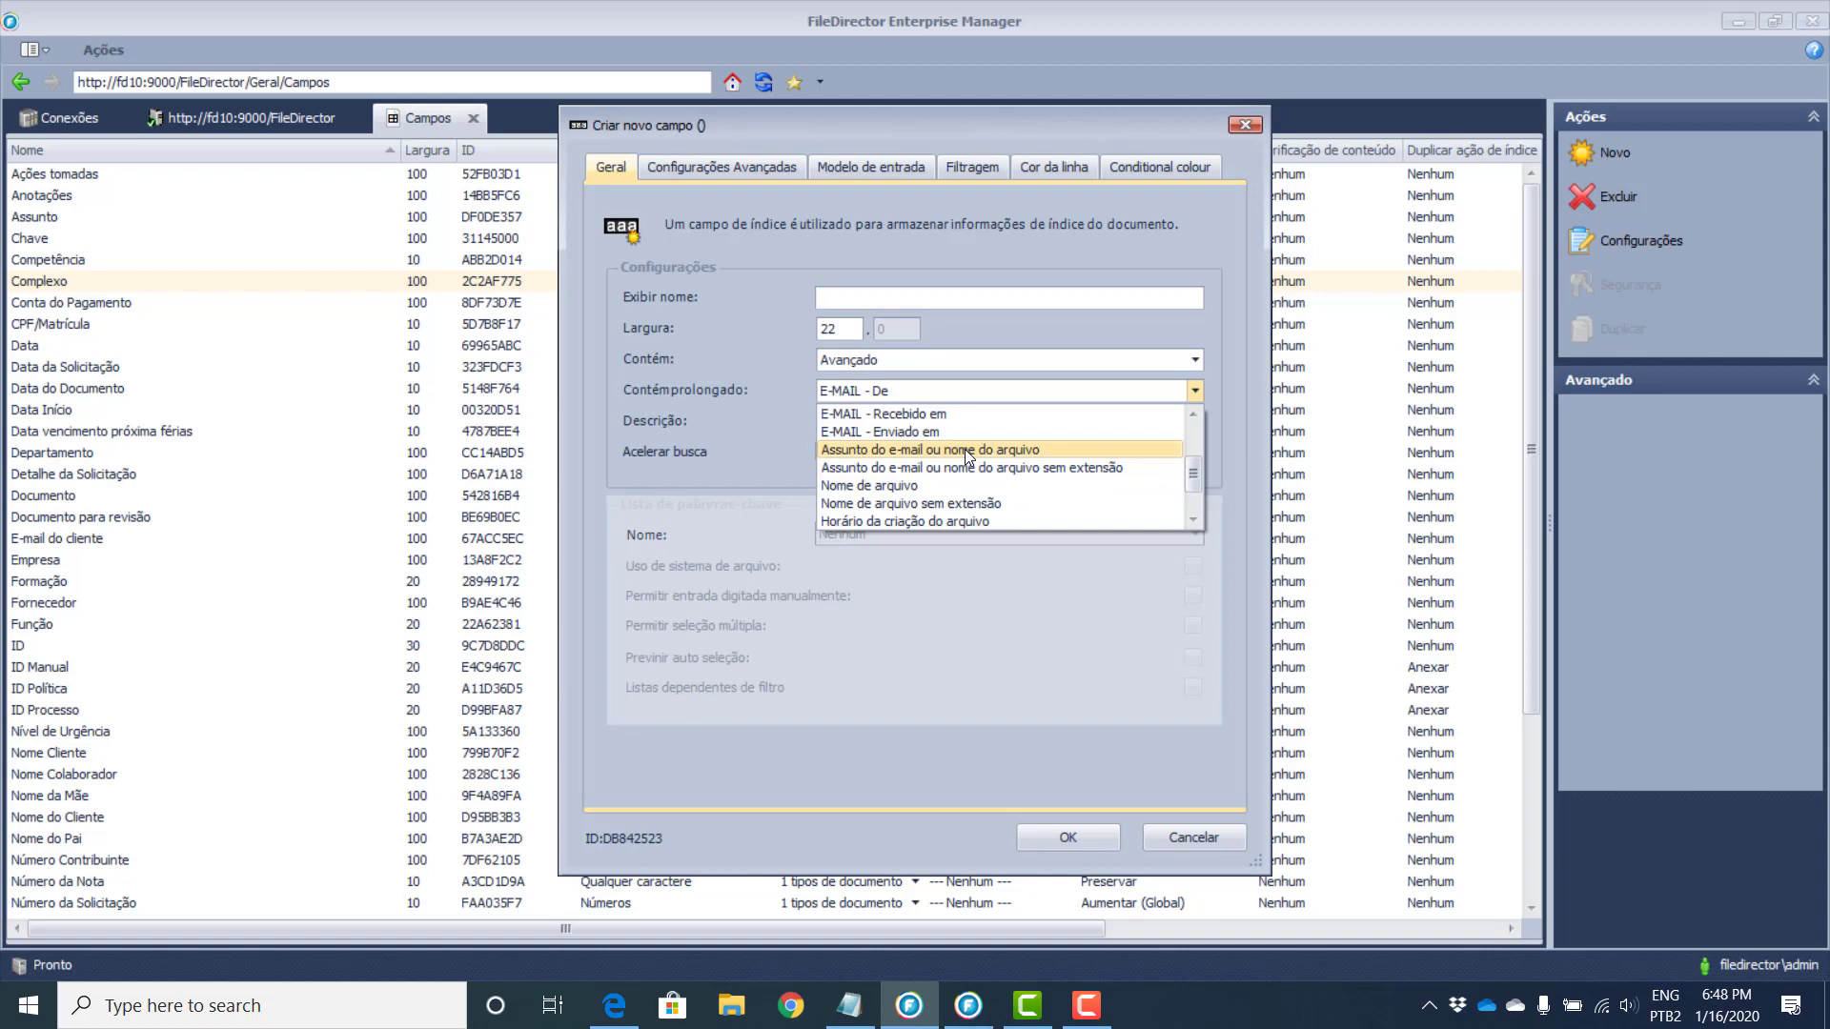
{"action": "scroll", "coordinate": [858, 491], "scroll_direction": "down", "scroll_amount": 1}
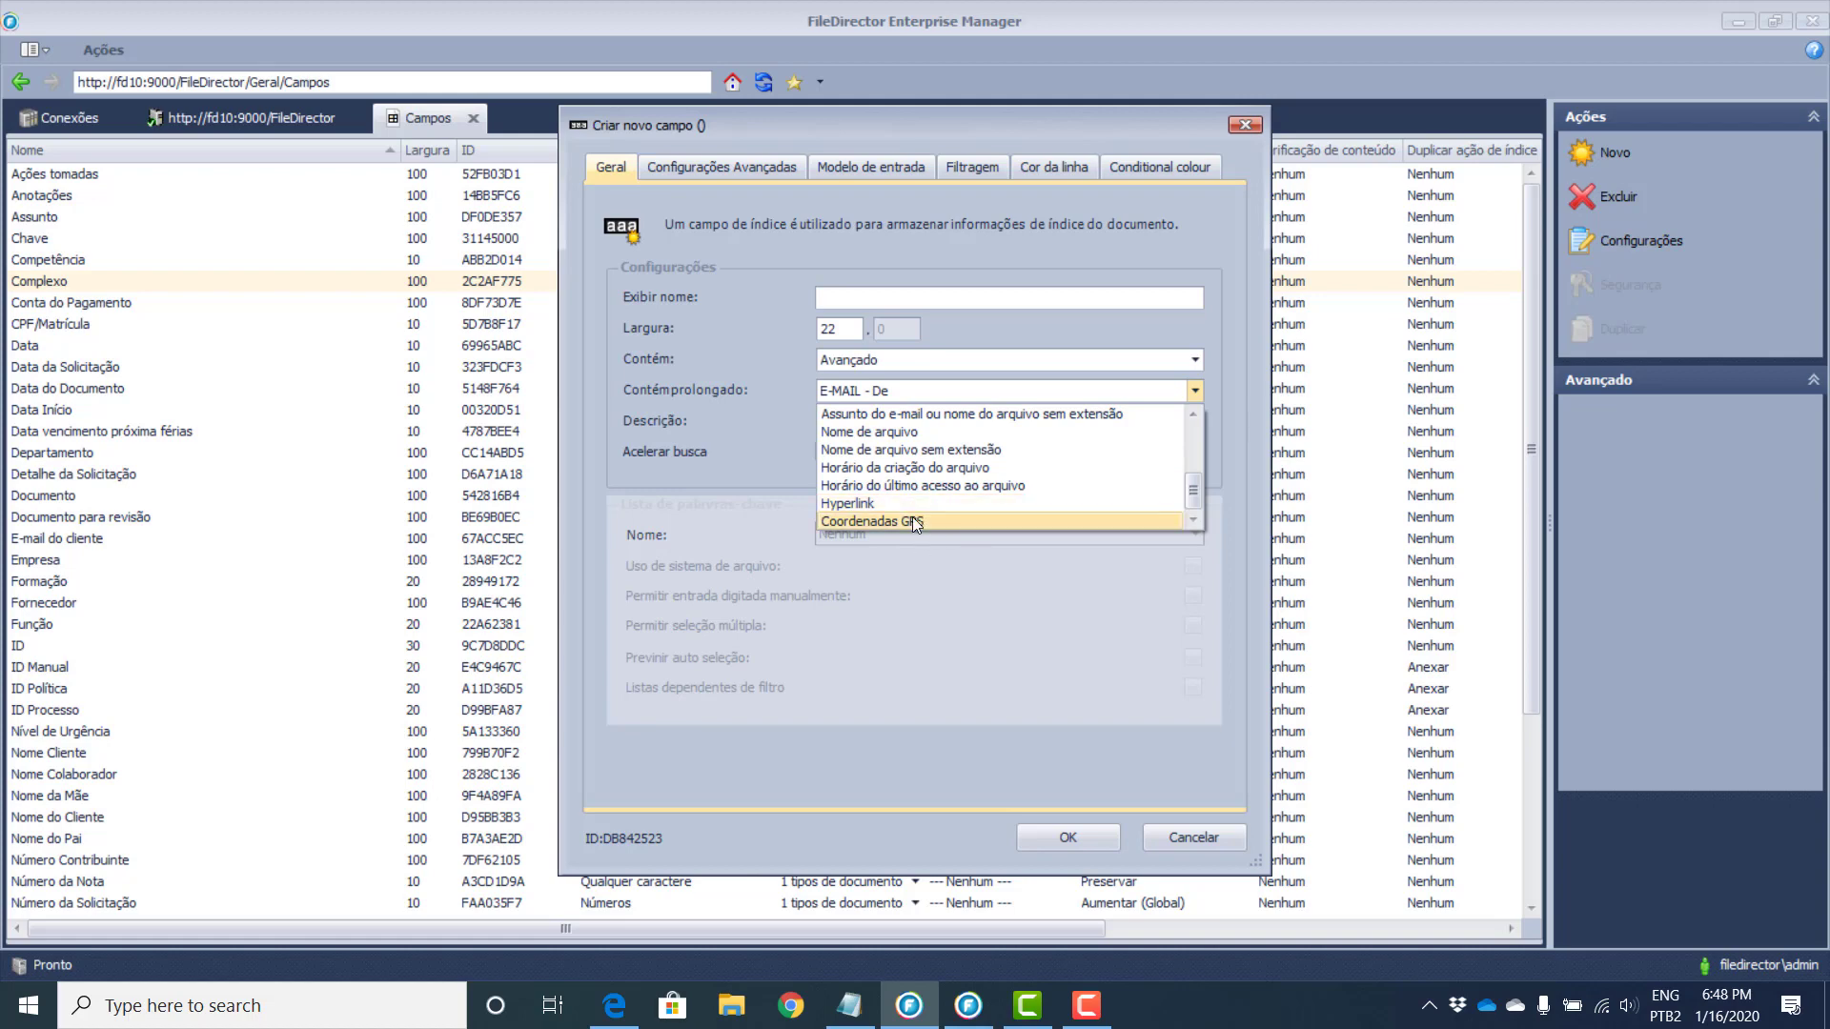
{"action": "left_click", "coordinate": [912, 520]}
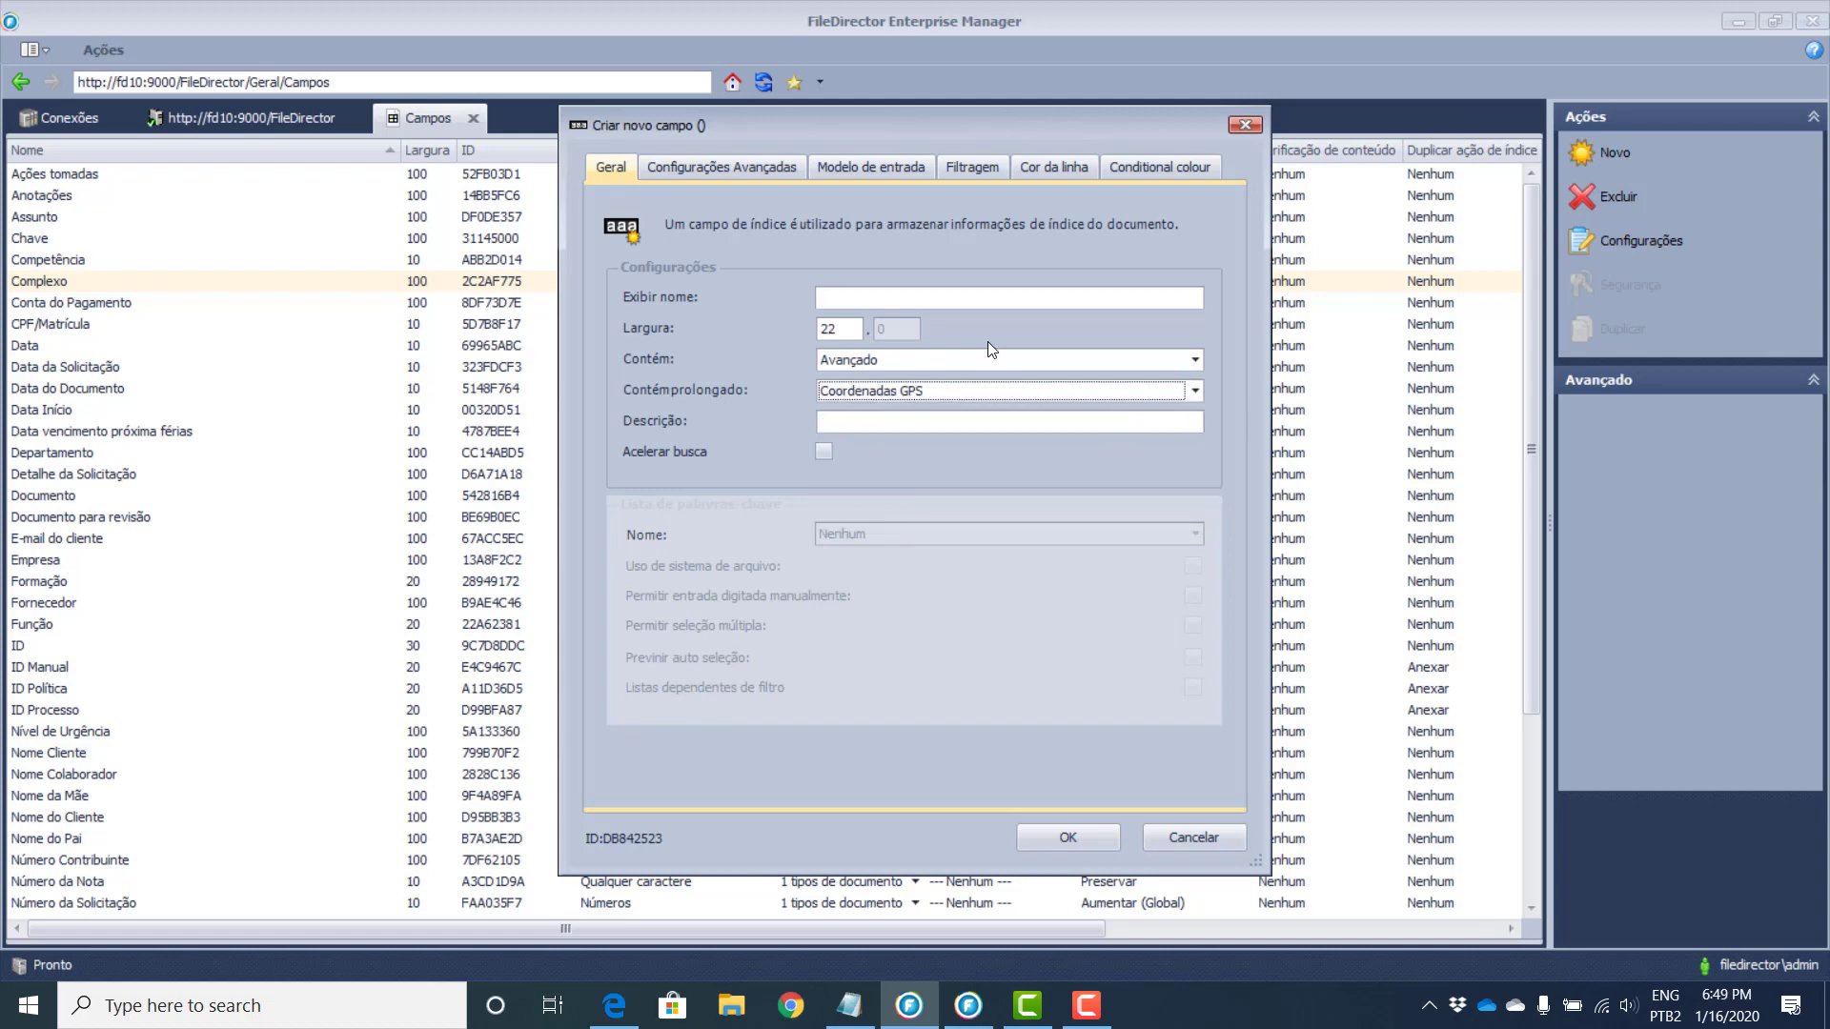
{"action": "left_click", "coordinate": [706, 167]}
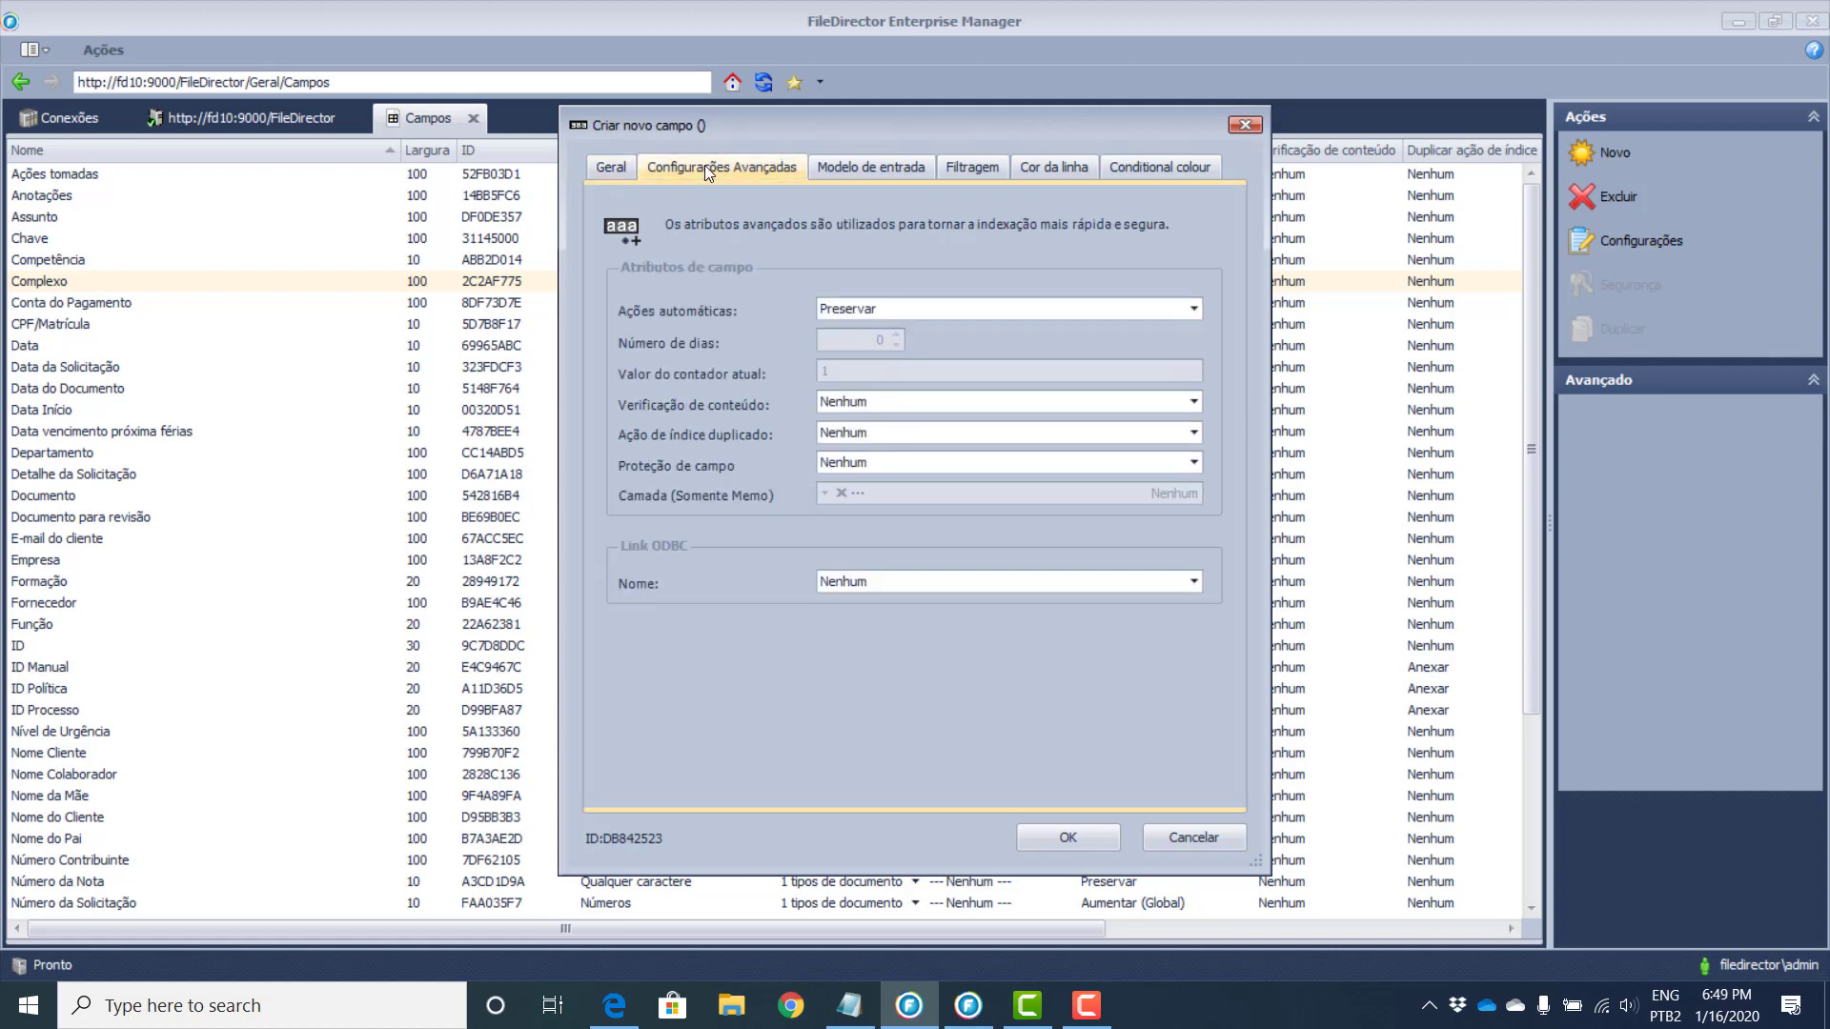
Step: Review the Ações automáticas list and keep it at Preservar
{"action": "left_click", "coordinate": [962, 310]}
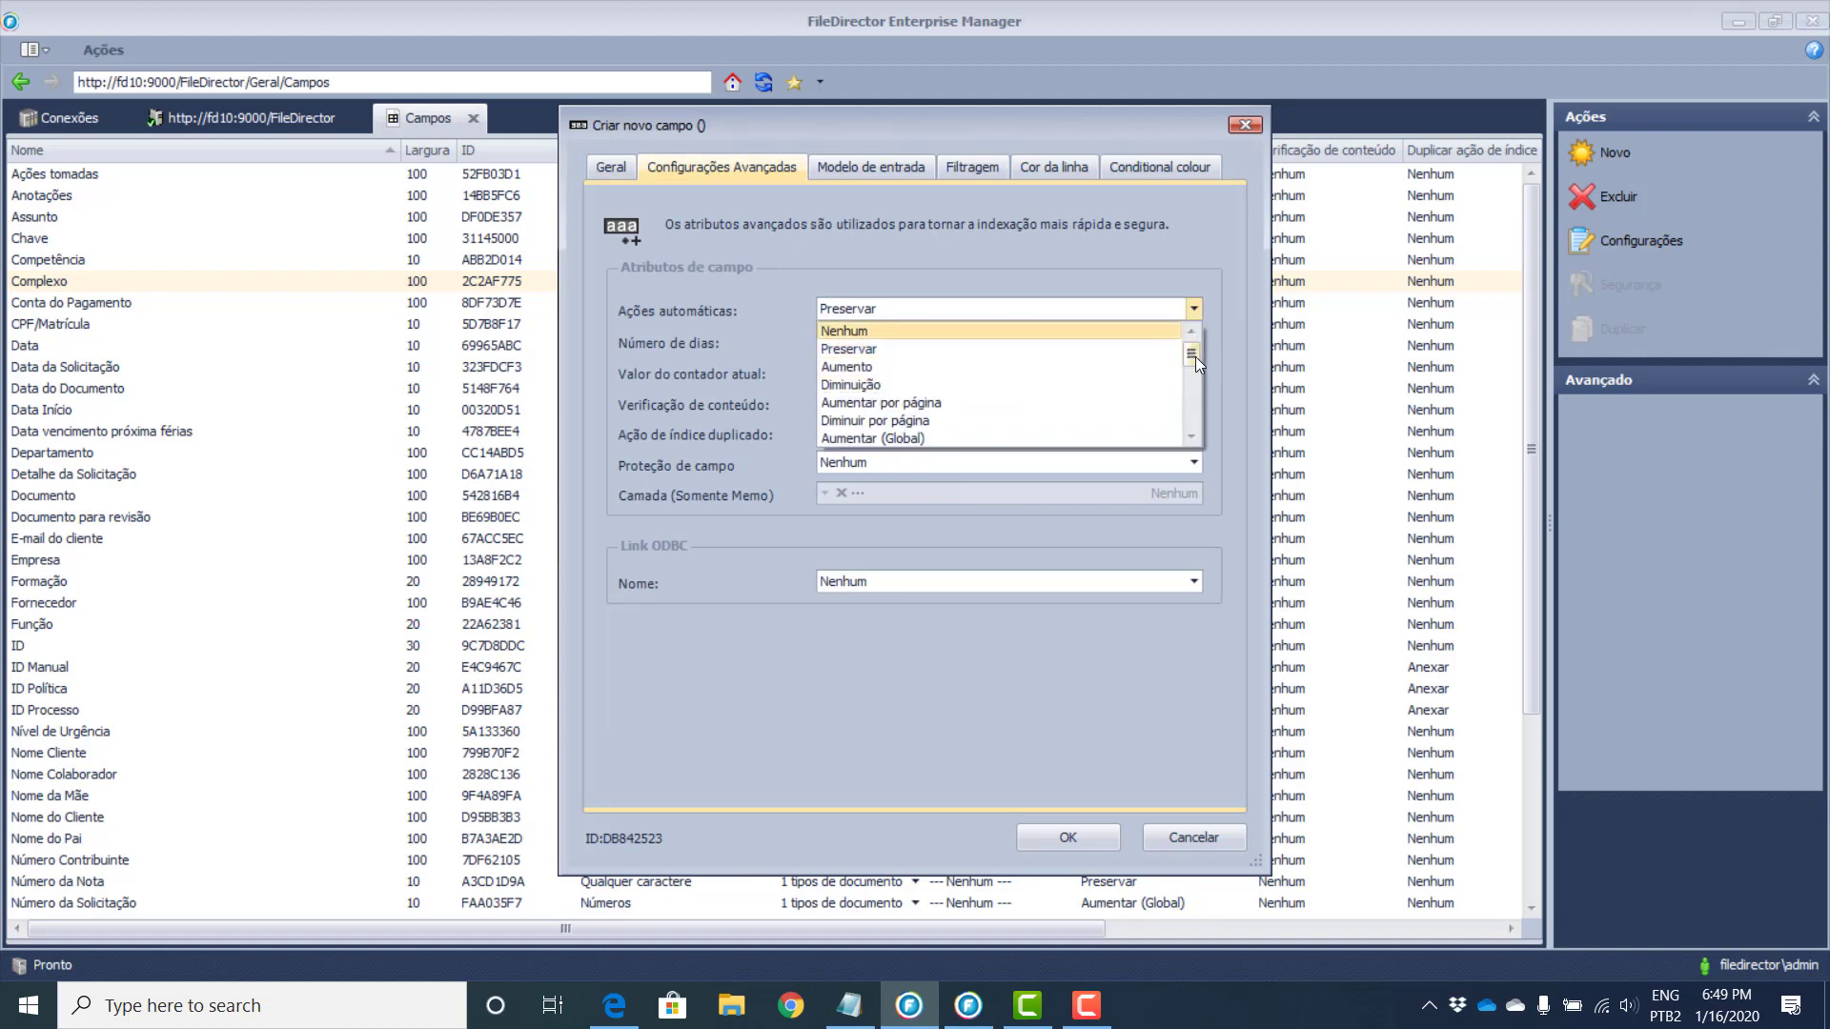
{"action": "mouse_move", "coordinate": [1196, 357]}
{"action": "left_mouse_down"}
{"action": "mouse_move", "coordinate": [1199, 425]}
{"action": "mouse_move", "coordinate": [1220, 353]}
{"action": "left_mouse_up"}
{"action": "left_click", "coordinate": [1192, 437]}
{"action": "left_click", "coordinate": [1192, 438]}
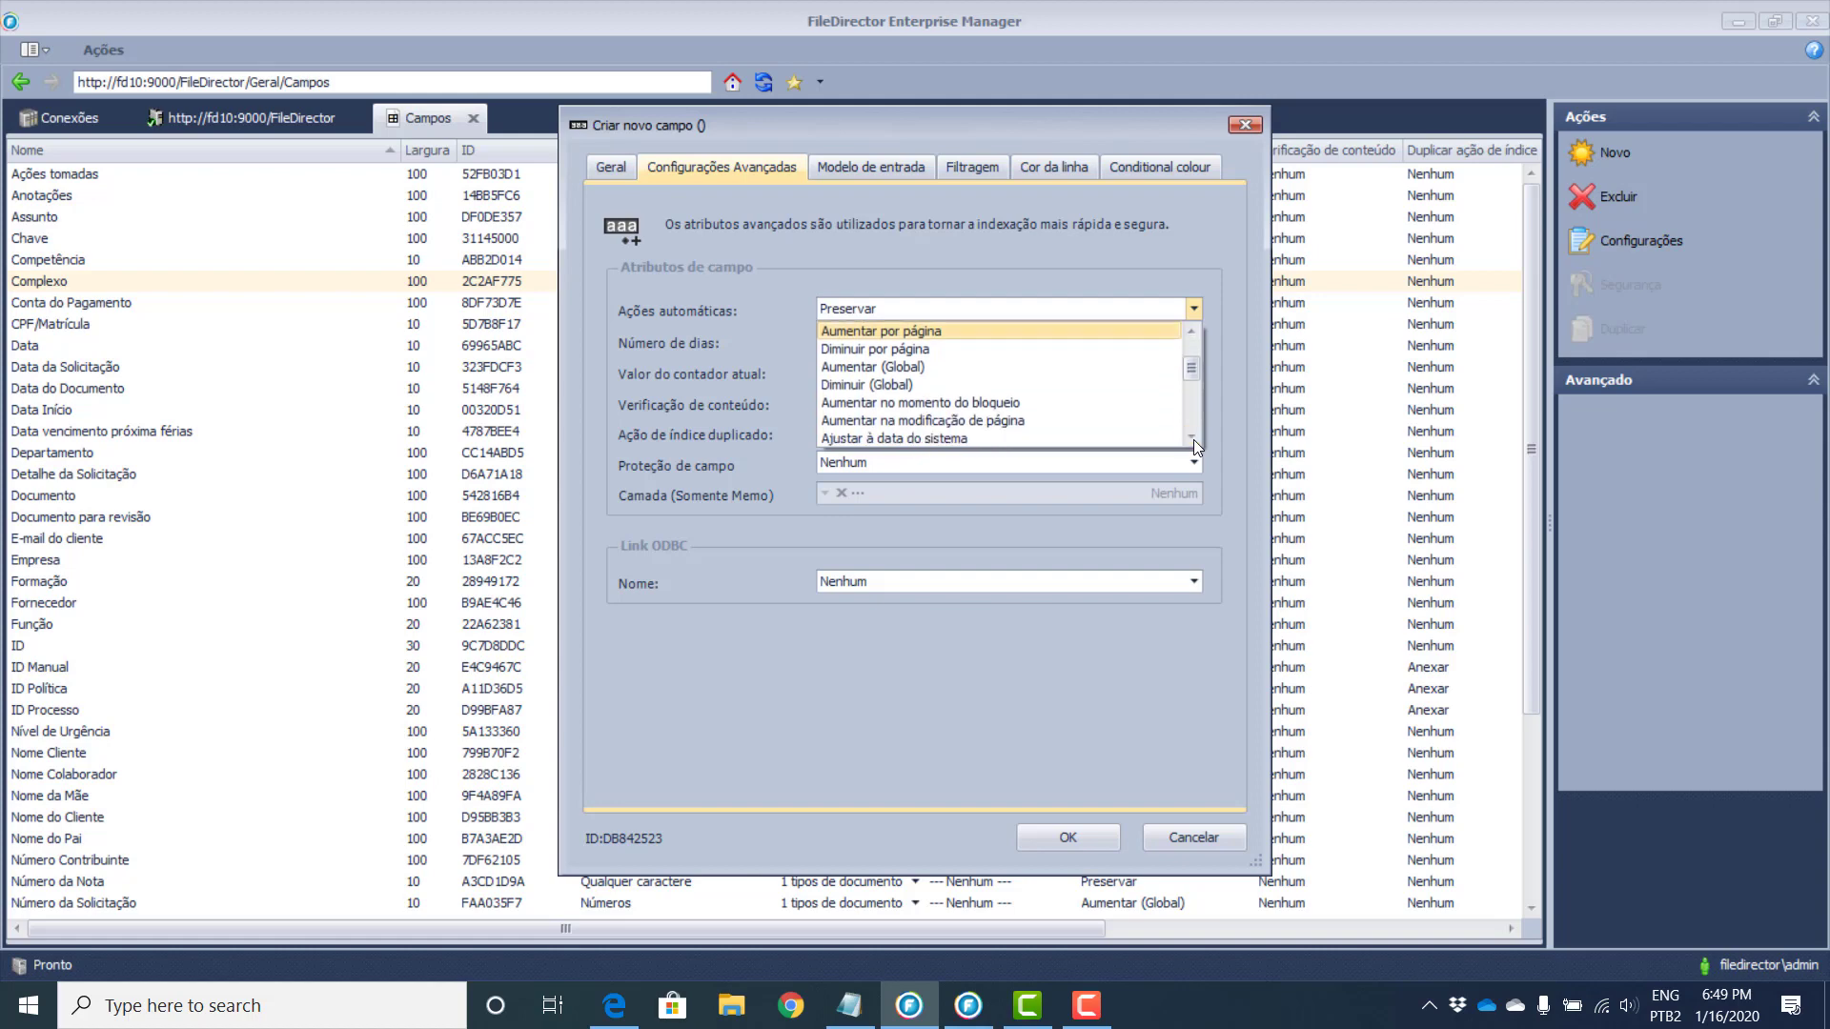
{"action": "left_click", "coordinate": [1191, 438]}
{"action": "left_click", "coordinate": [1191, 437]}
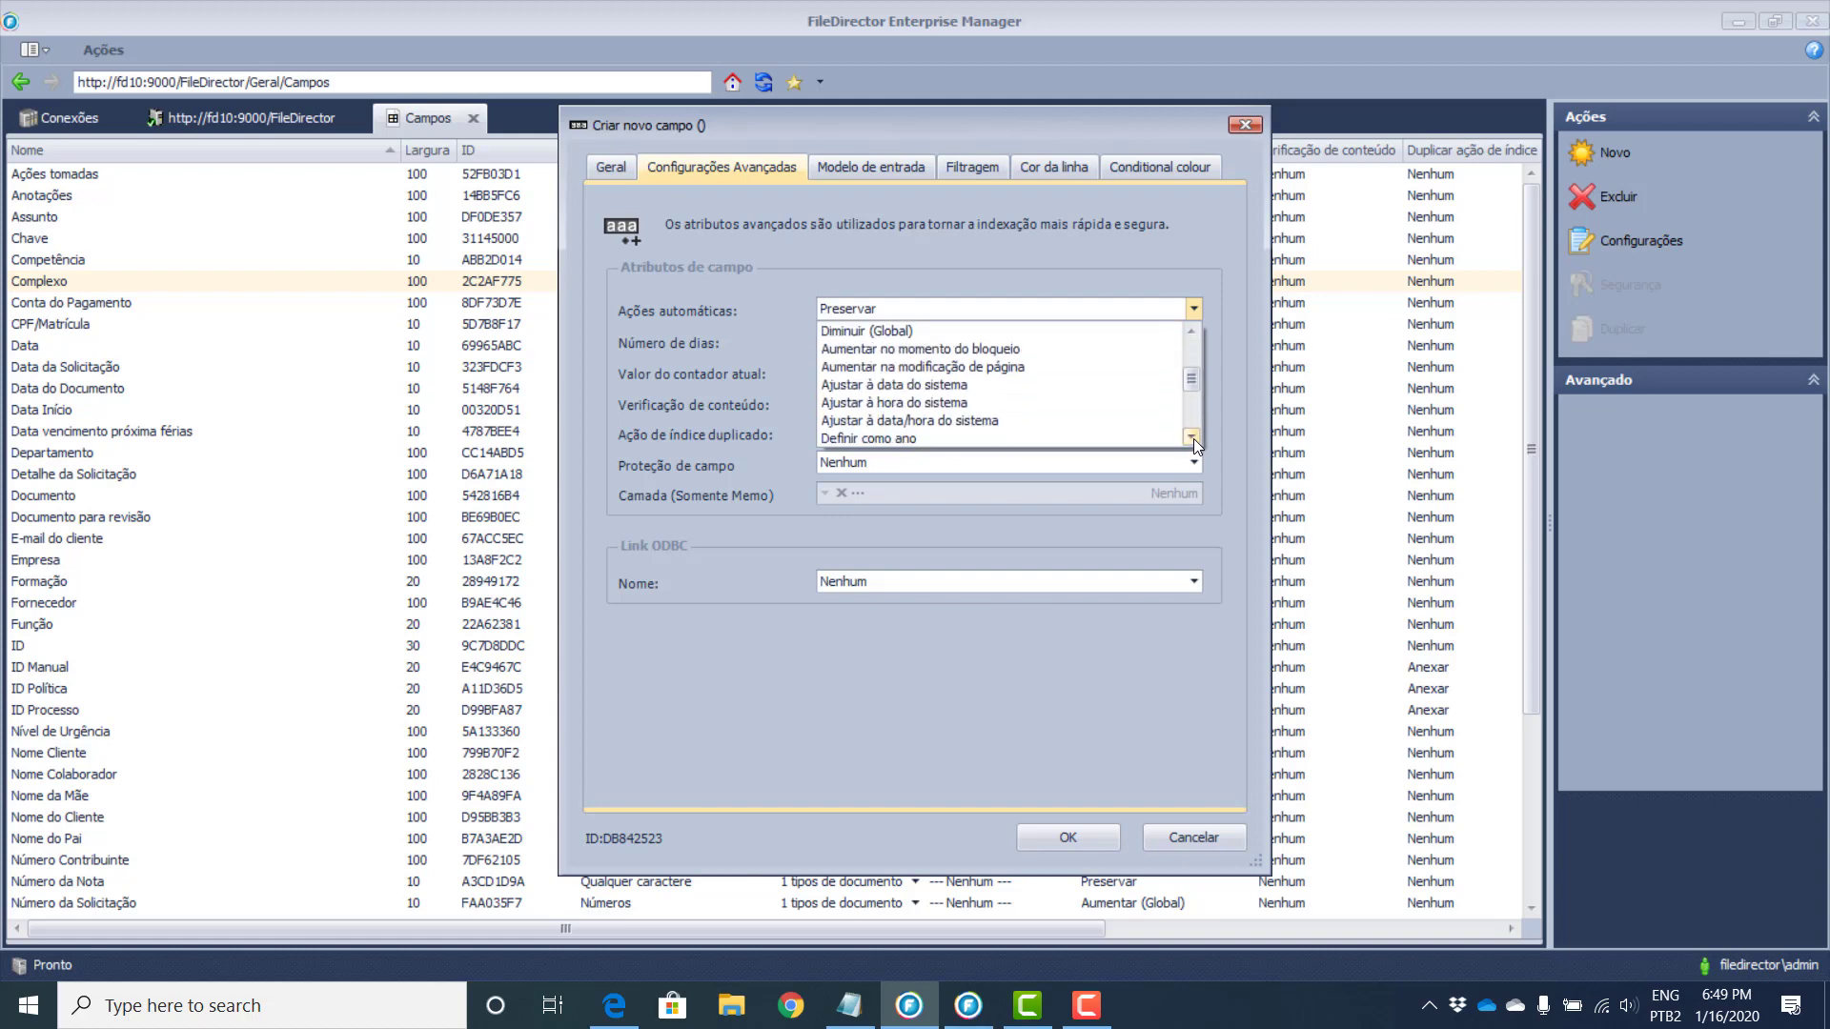
{"action": "left_click", "coordinate": [1193, 438]}
{"action": "left_click", "coordinate": [1193, 437]}
{"action": "left_click", "coordinate": [1193, 438]}
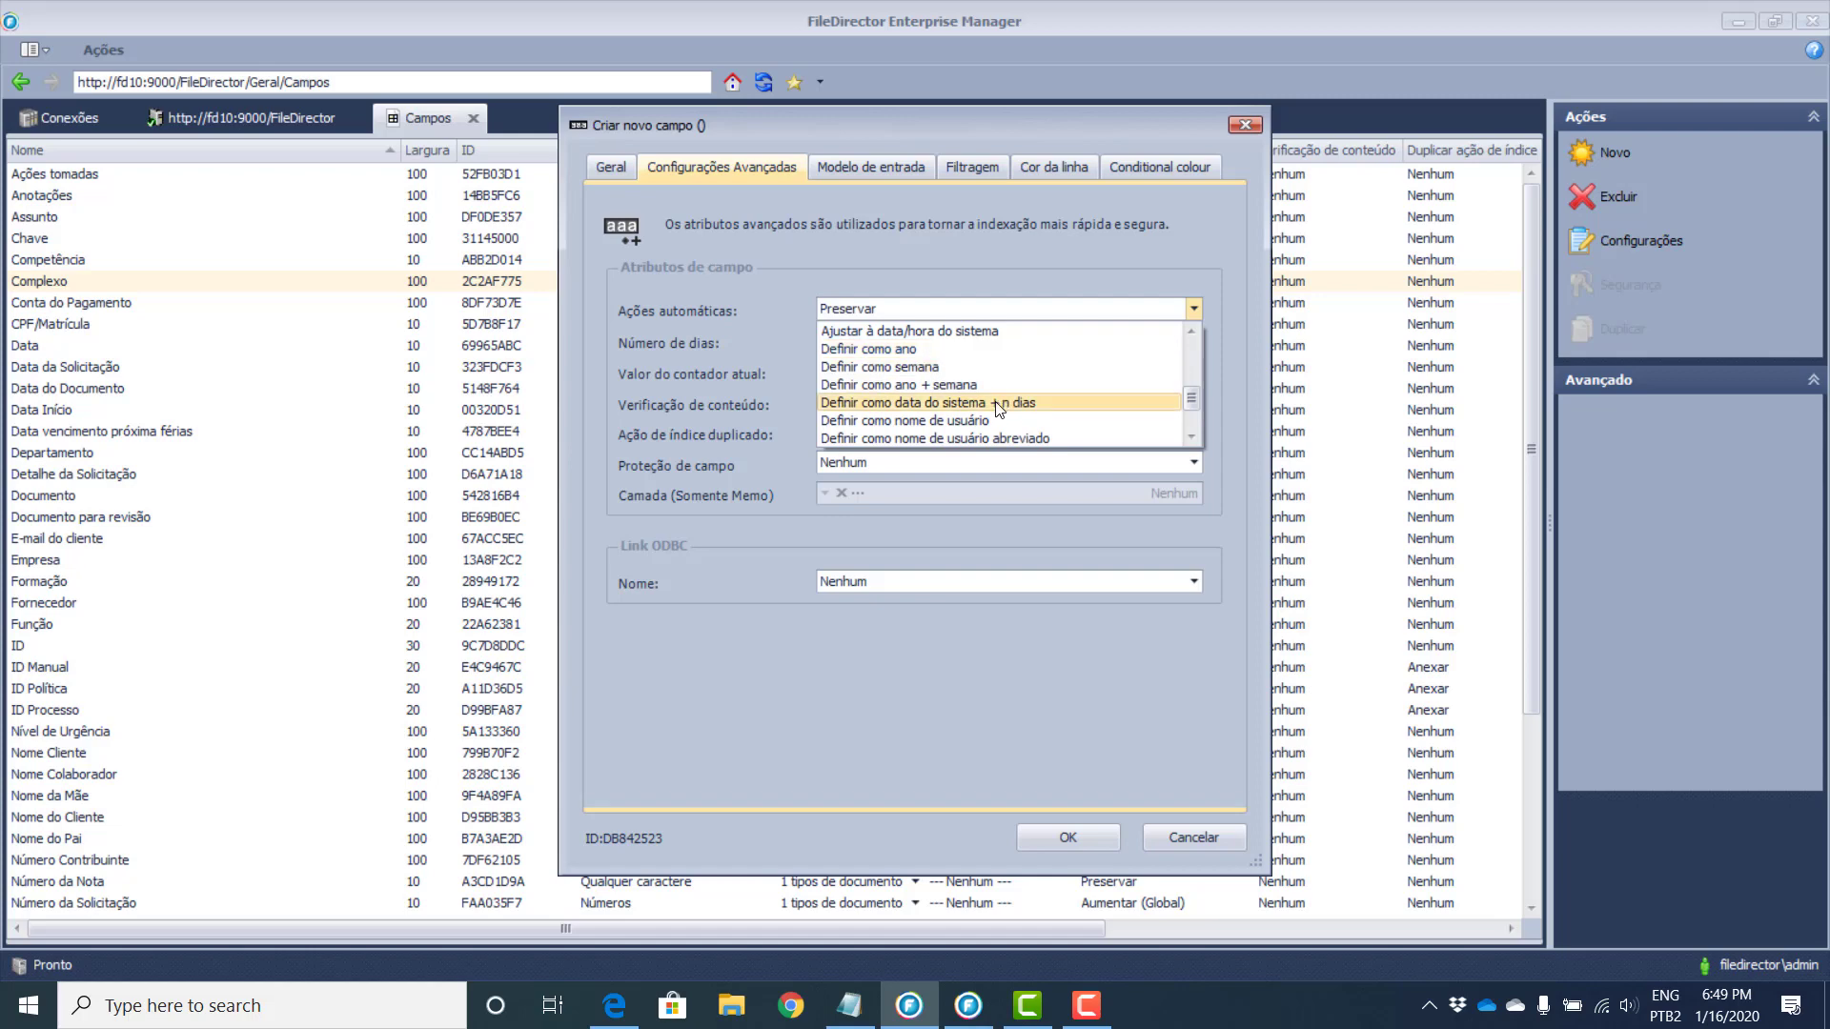
{"action": "scroll", "coordinate": [1077, 408], "scroll_direction": "down", "scroll_amount": 2}
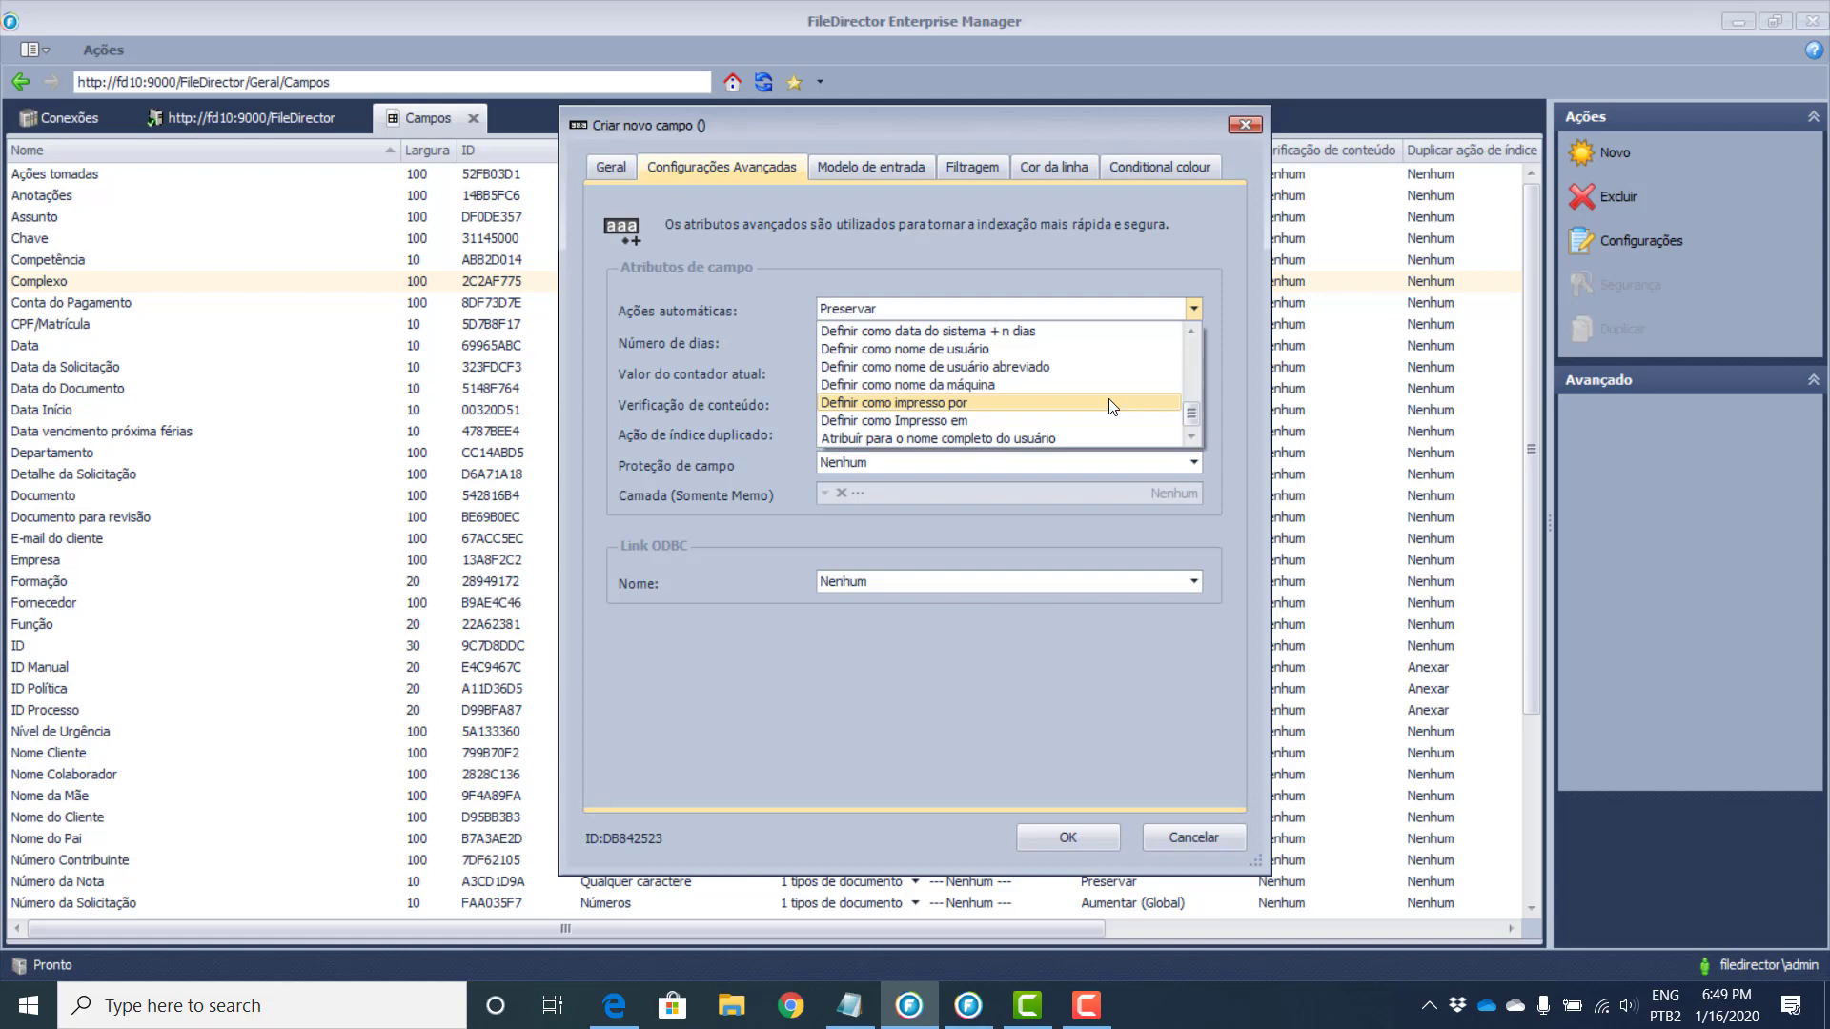
{"action": "left_click", "coordinate": [787, 318]}
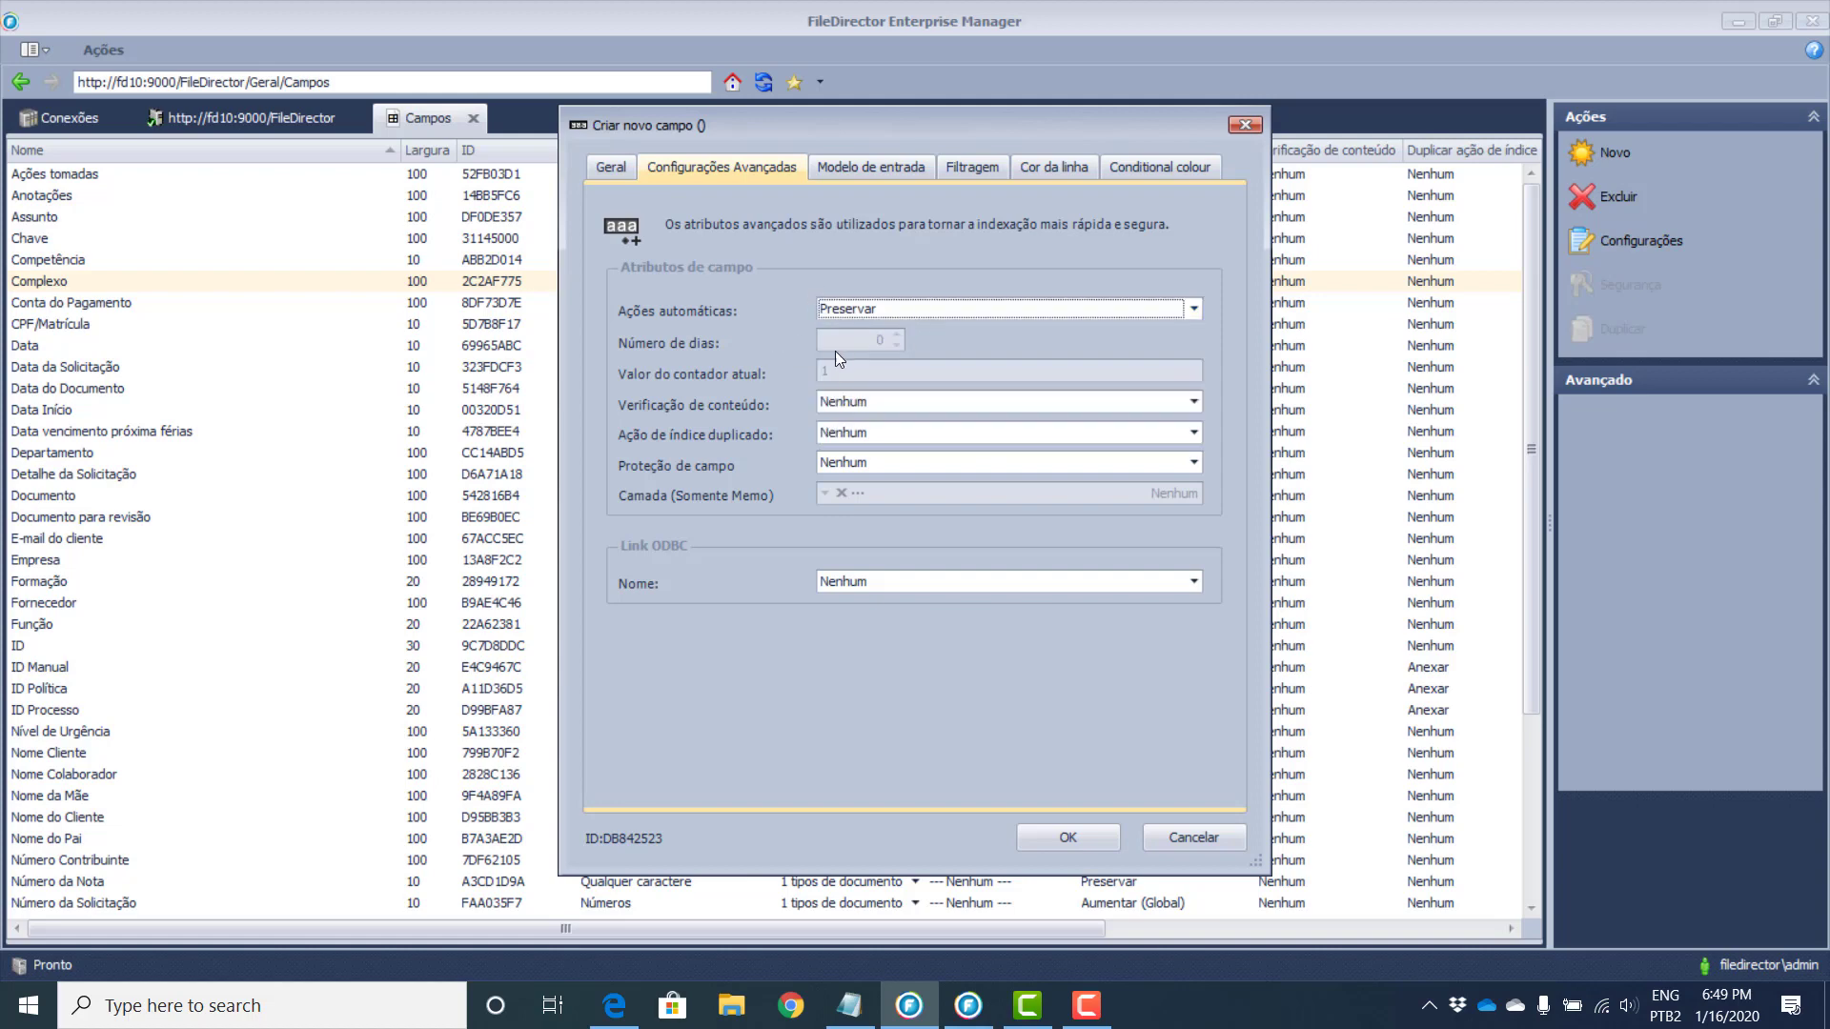
Step: Leave Verificação de conteúdo and Ação de índice duplicado both at Nenhum
{"action": "left_click", "coordinate": [889, 400]}
{"action": "scroll", "coordinate": [1067, 444], "scroll_direction": "down", "scroll_amount": 2}
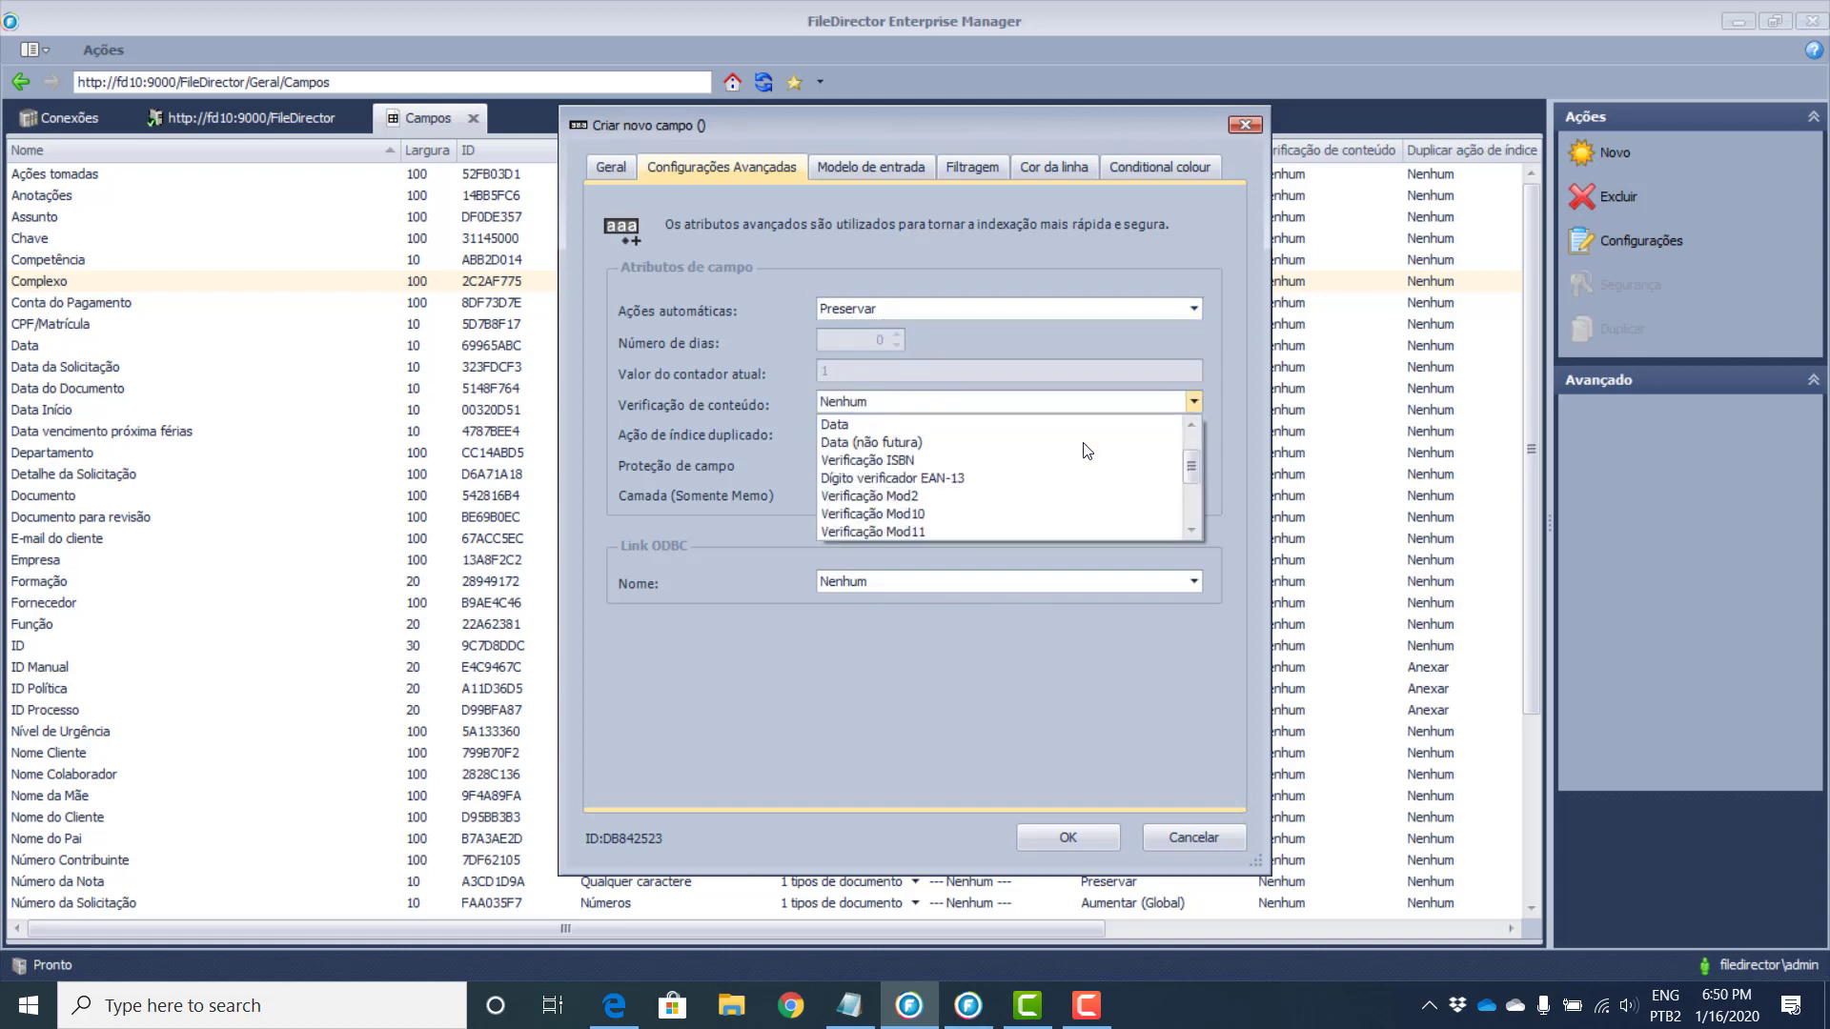
{"action": "scroll", "coordinate": [956, 520], "scroll_direction": "up", "scroll_amount": 1}
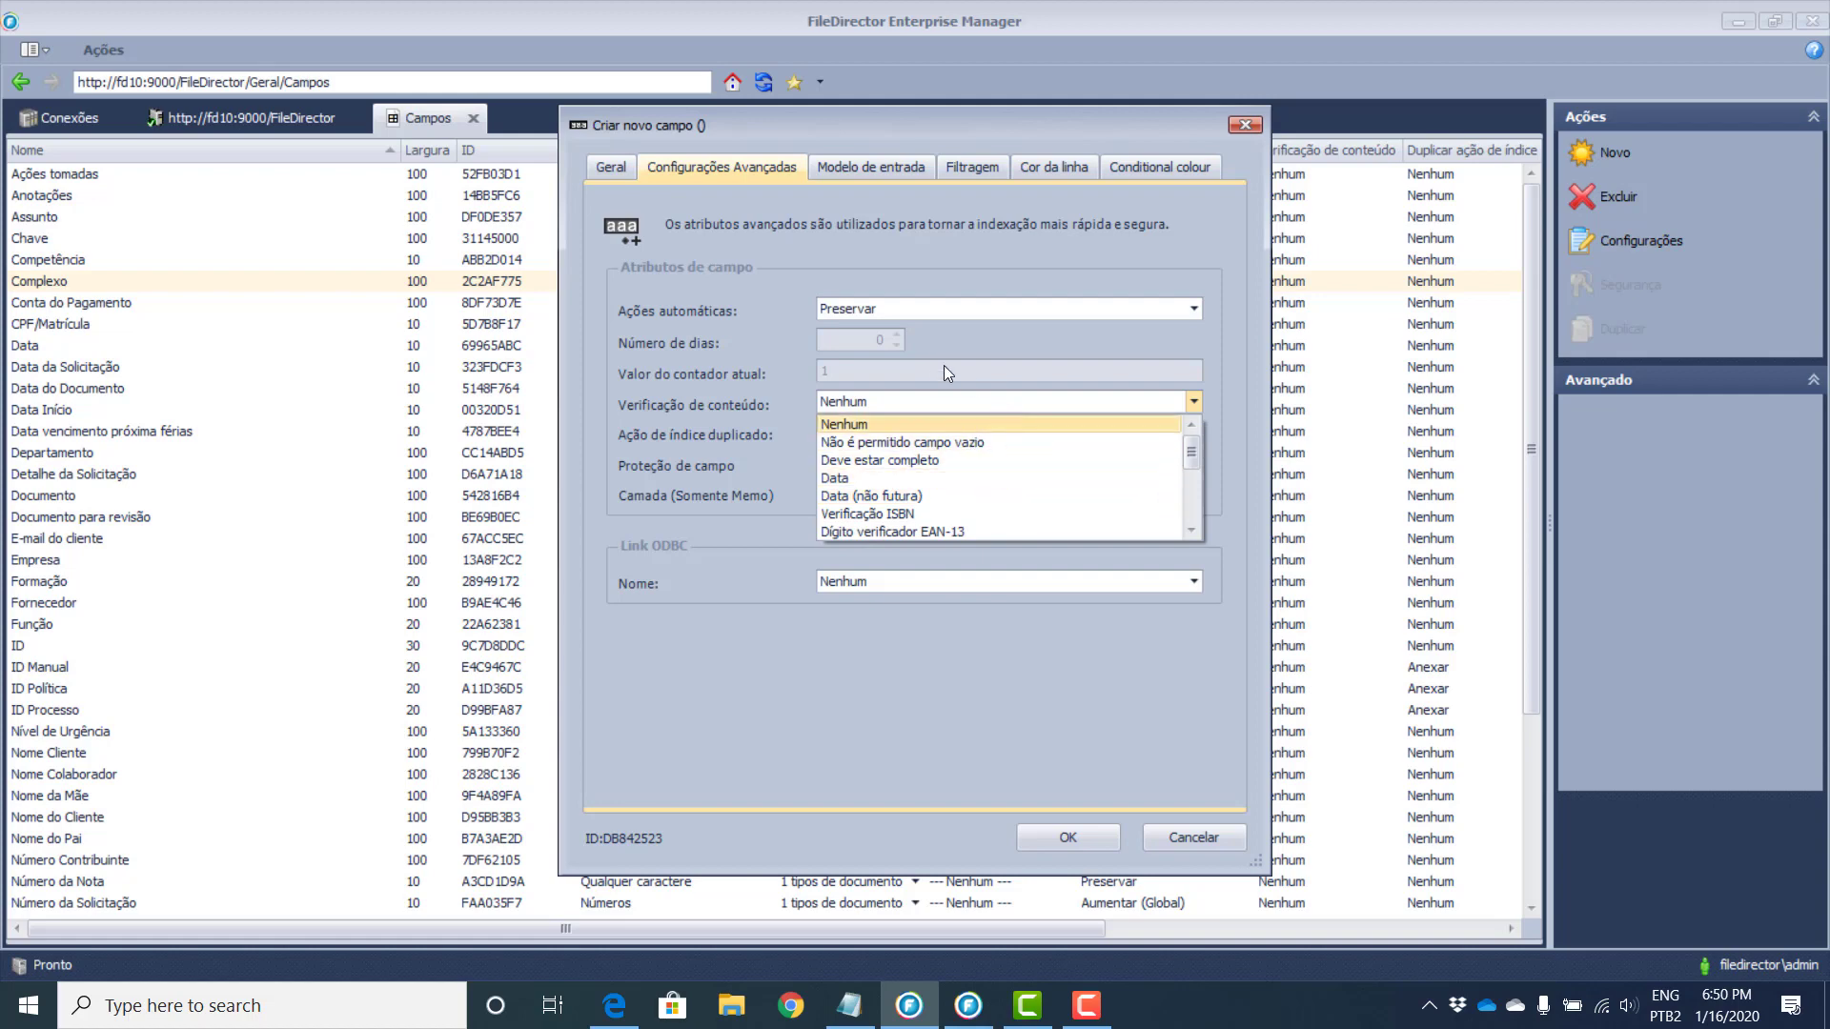
{"action": "left_click", "coordinate": [755, 363]}
{"action": "left_click", "coordinate": [882, 435]}
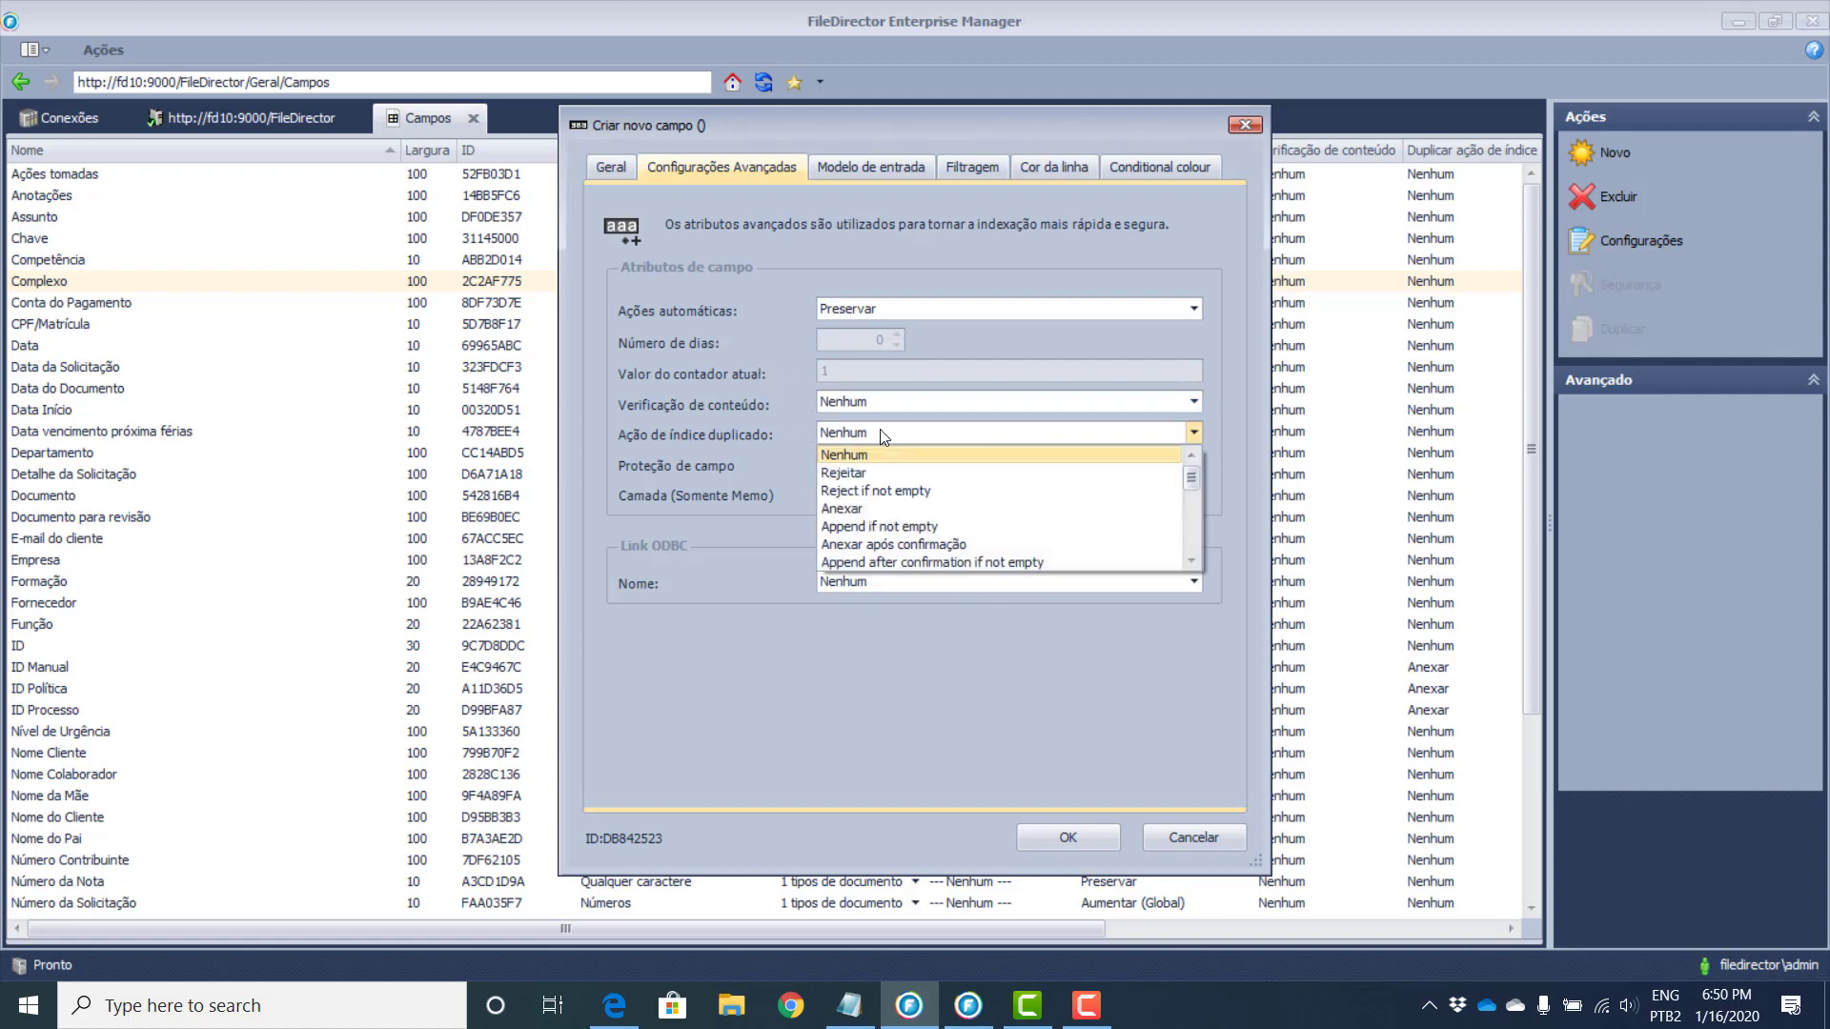
{"action": "scroll", "coordinate": [1151, 521], "scroll_direction": "down", "scroll_amount": 1}
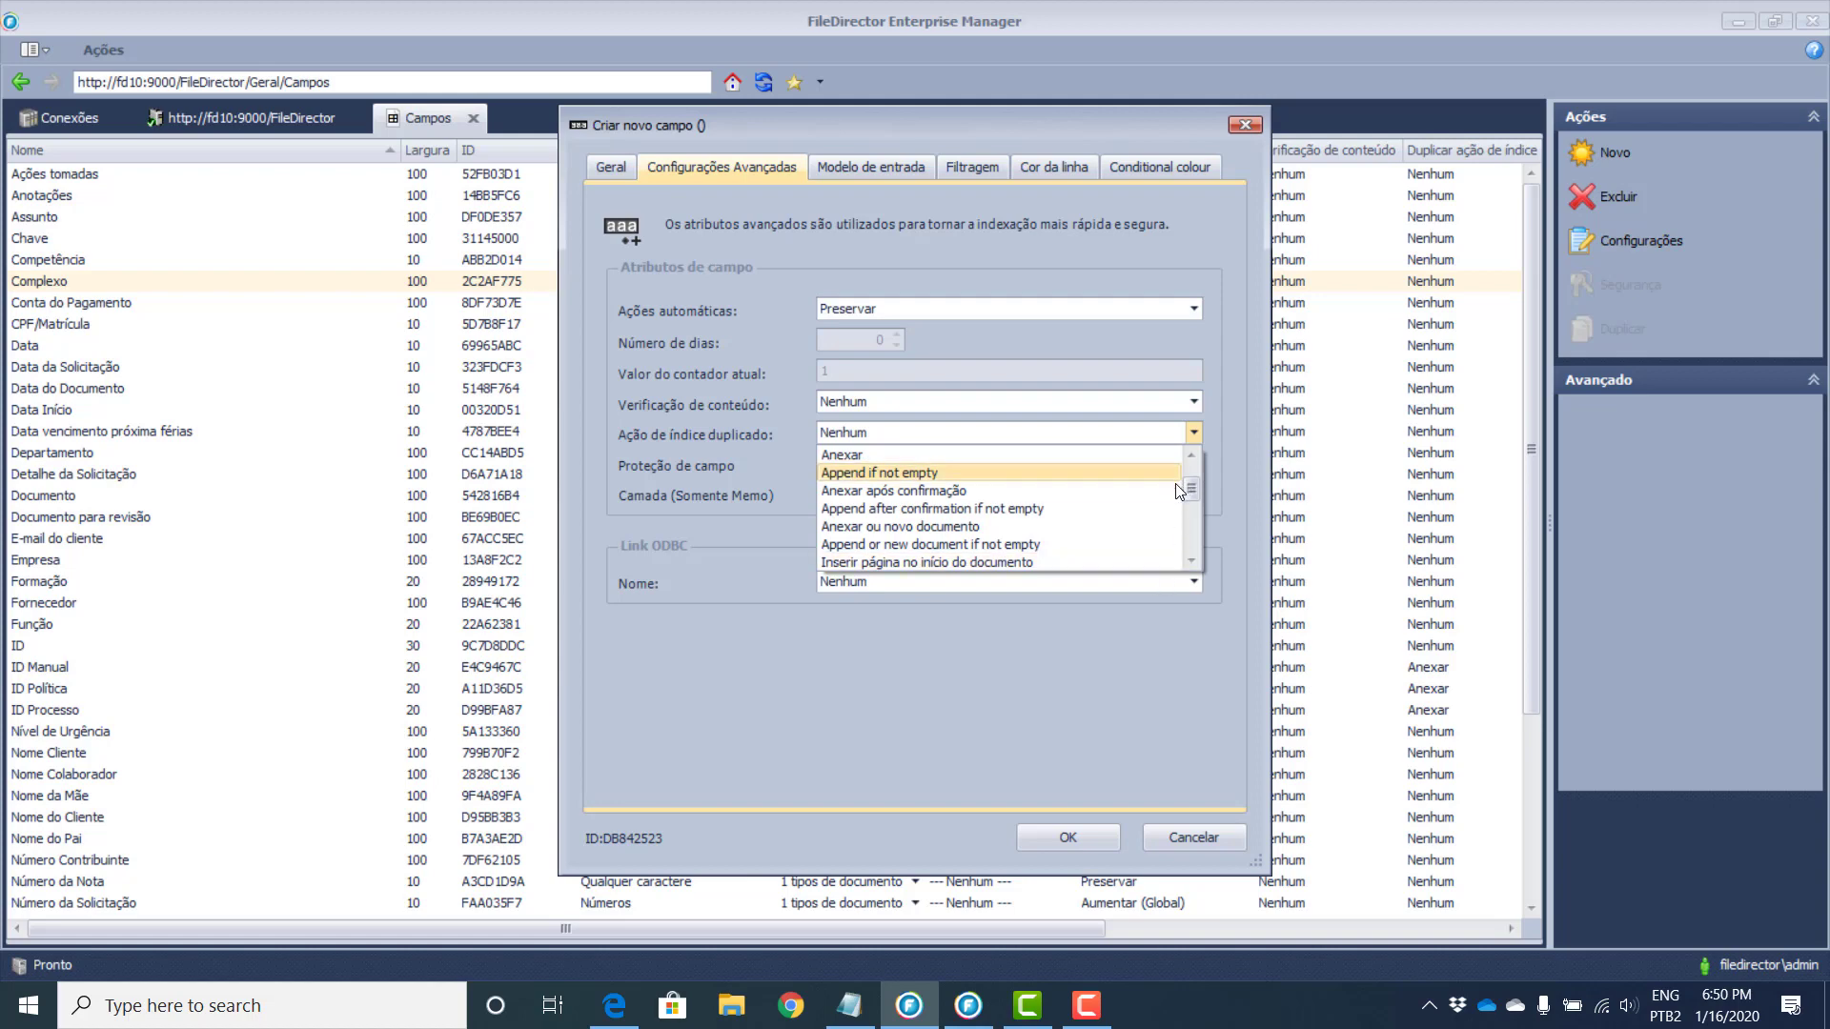
{"action": "scroll", "coordinate": [1099, 517], "scroll_direction": "down", "scroll_amount": 2}
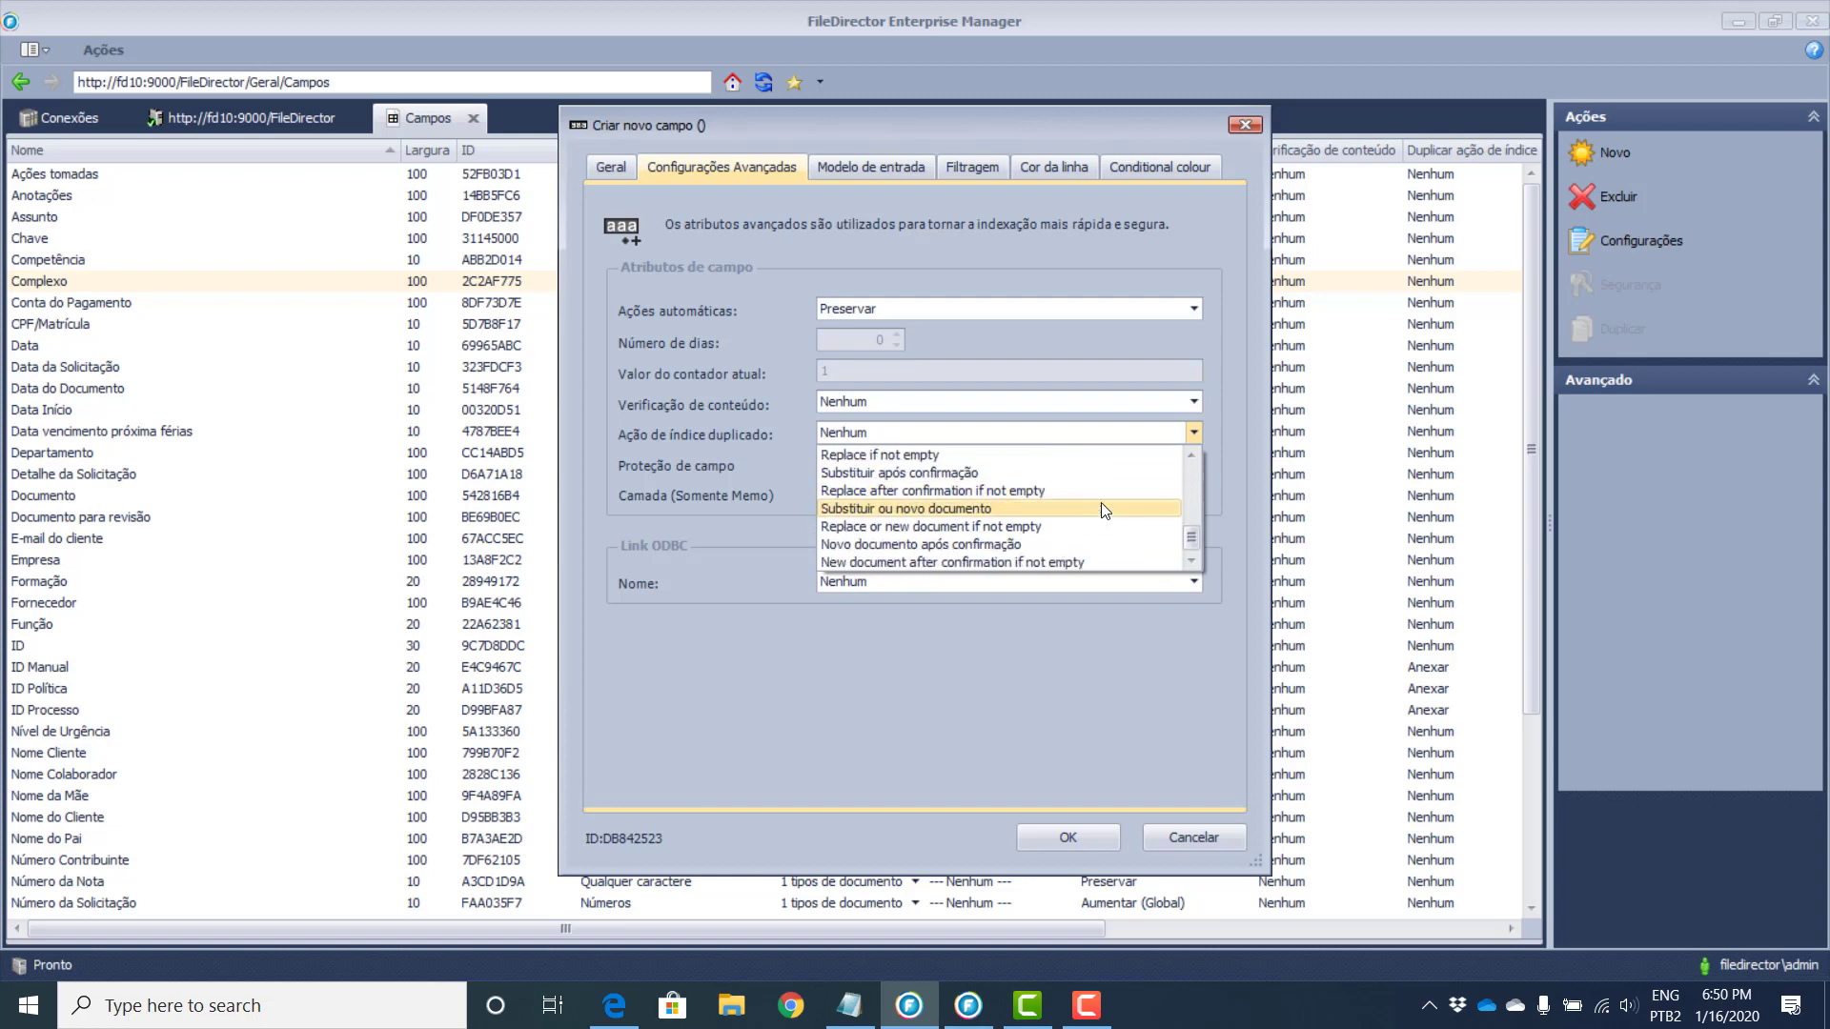
{"action": "scroll", "coordinate": [1099, 519], "scroll_direction": "down", "scroll_amount": 1}
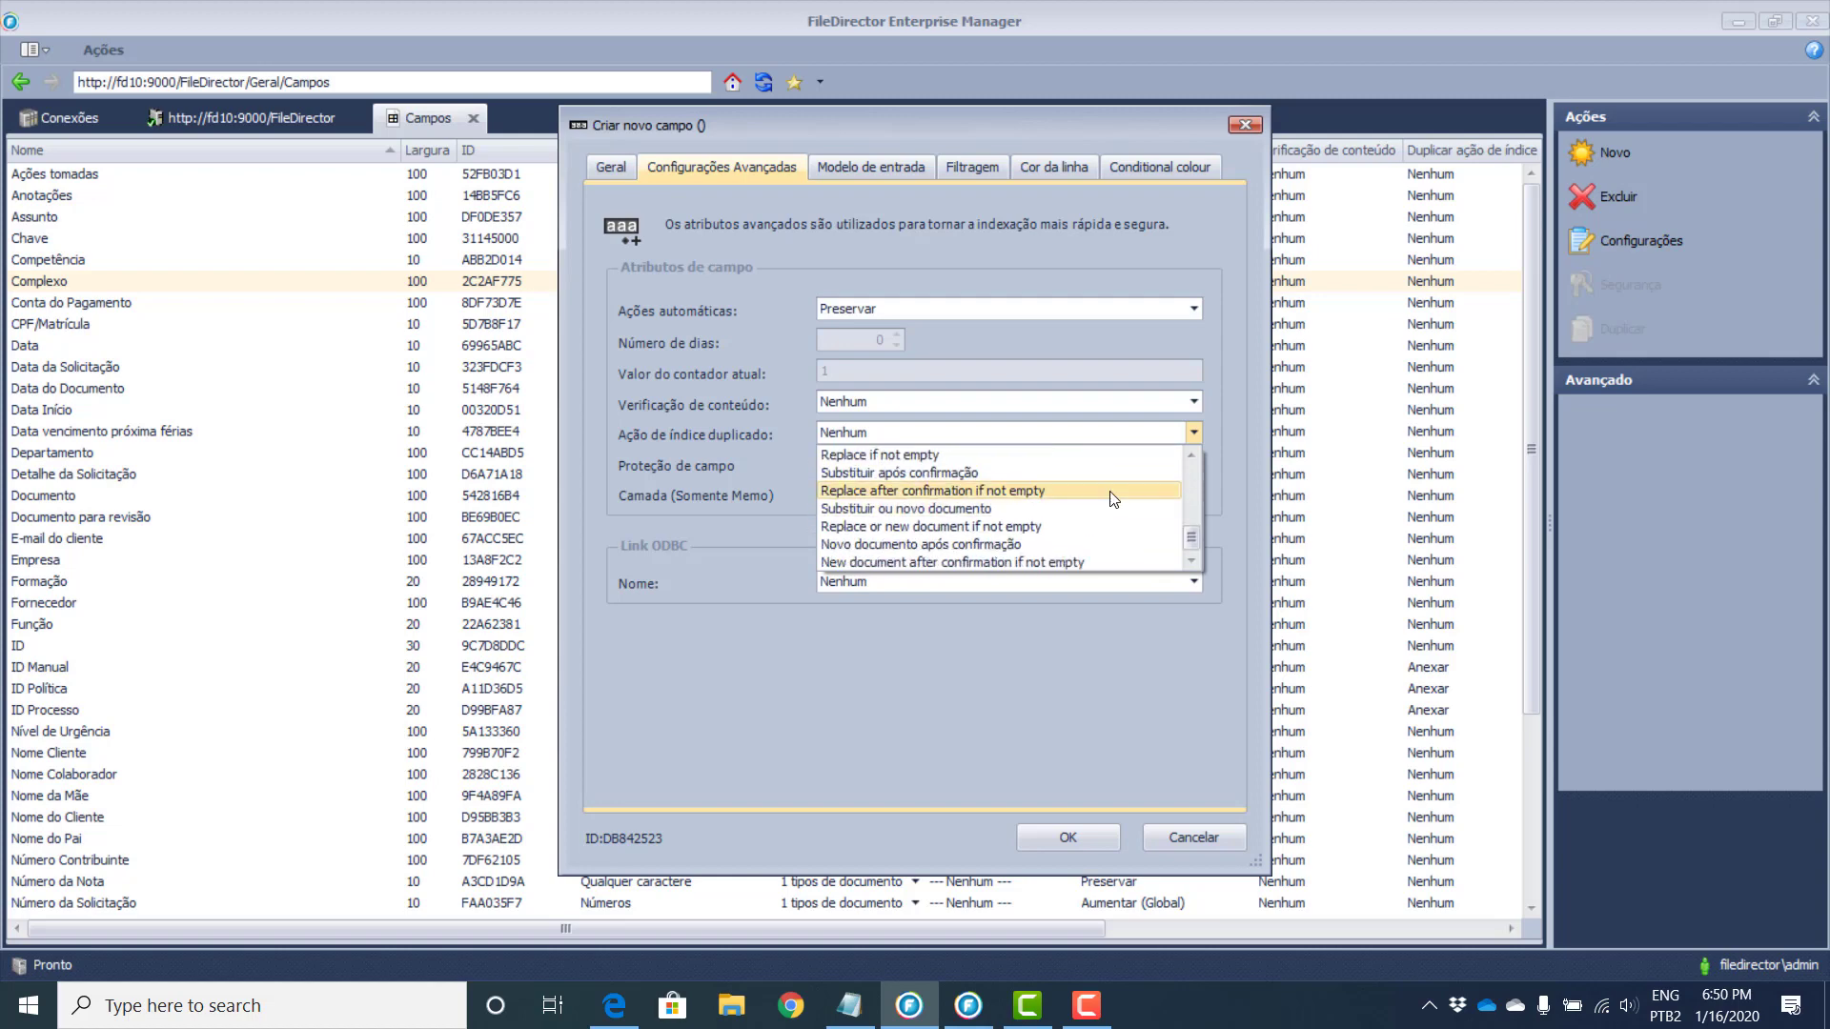
{"action": "left_click", "coordinate": [734, 385]}
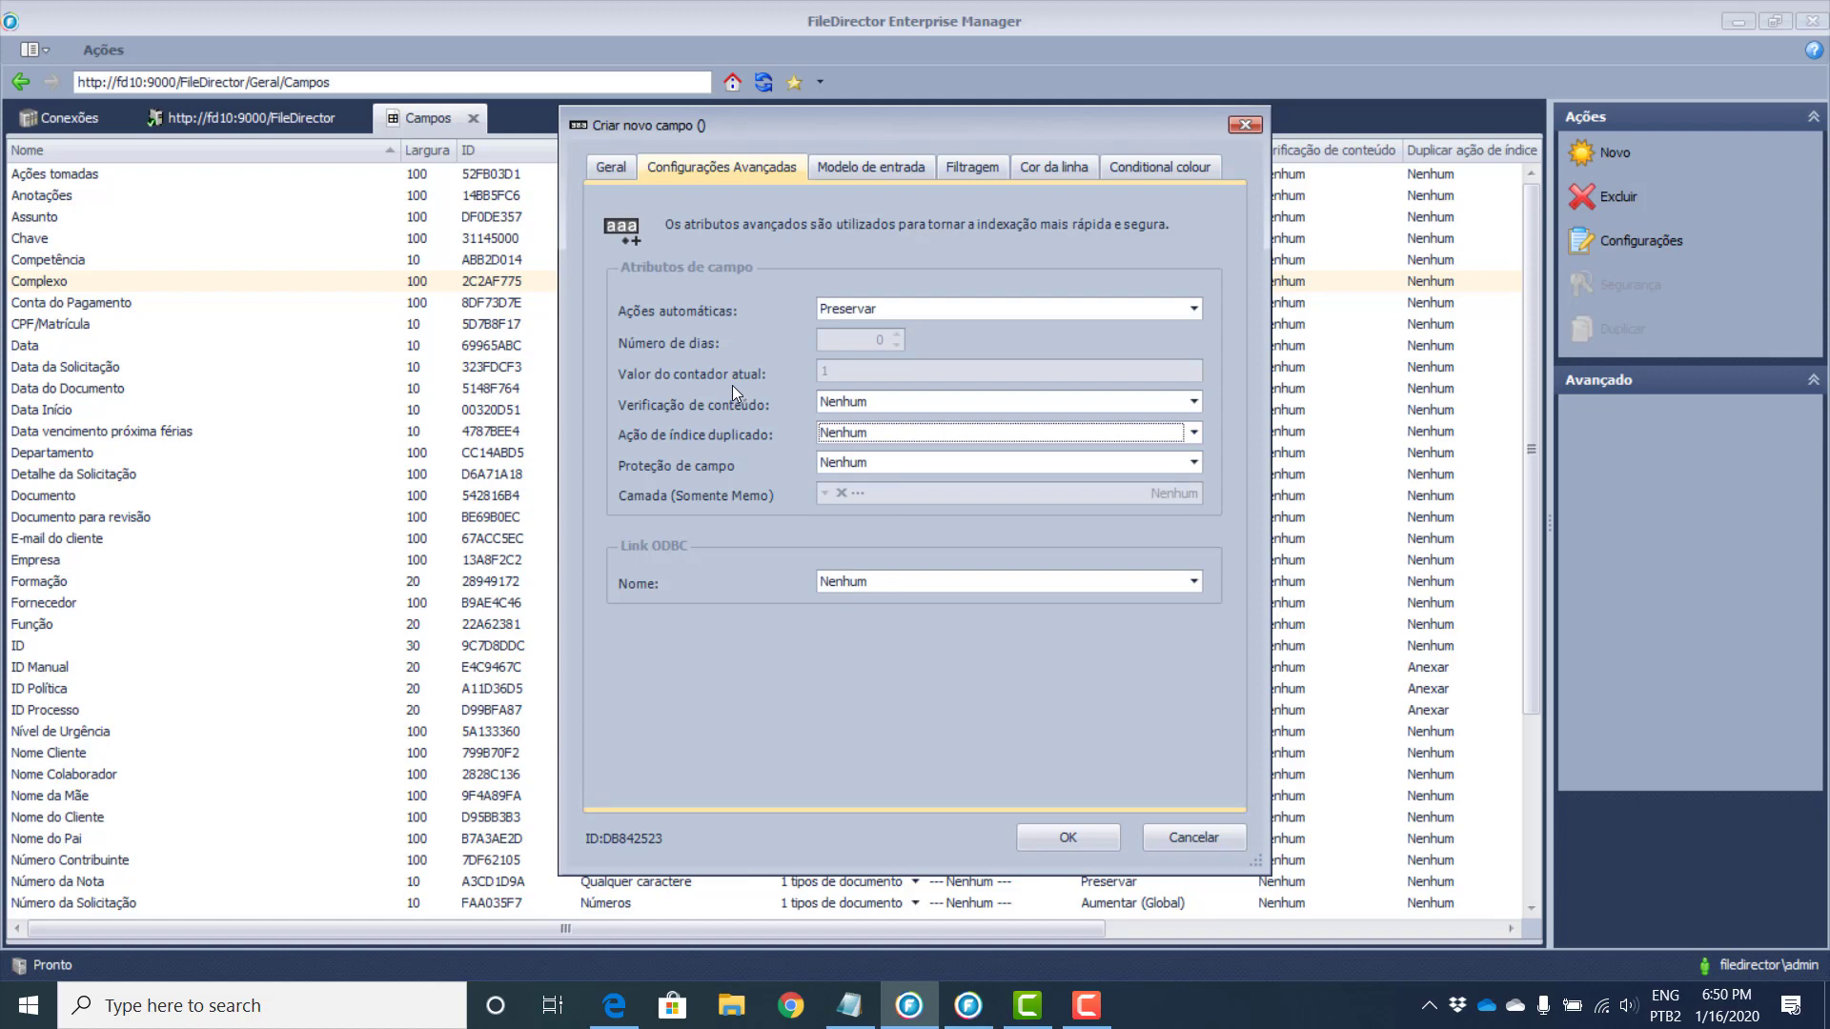
Step: Keep Proteção de campo at Nenhum, check the ODBC names, then show Modelo de entrada
{"action": "left_click", "coordinate": [875, 465]}
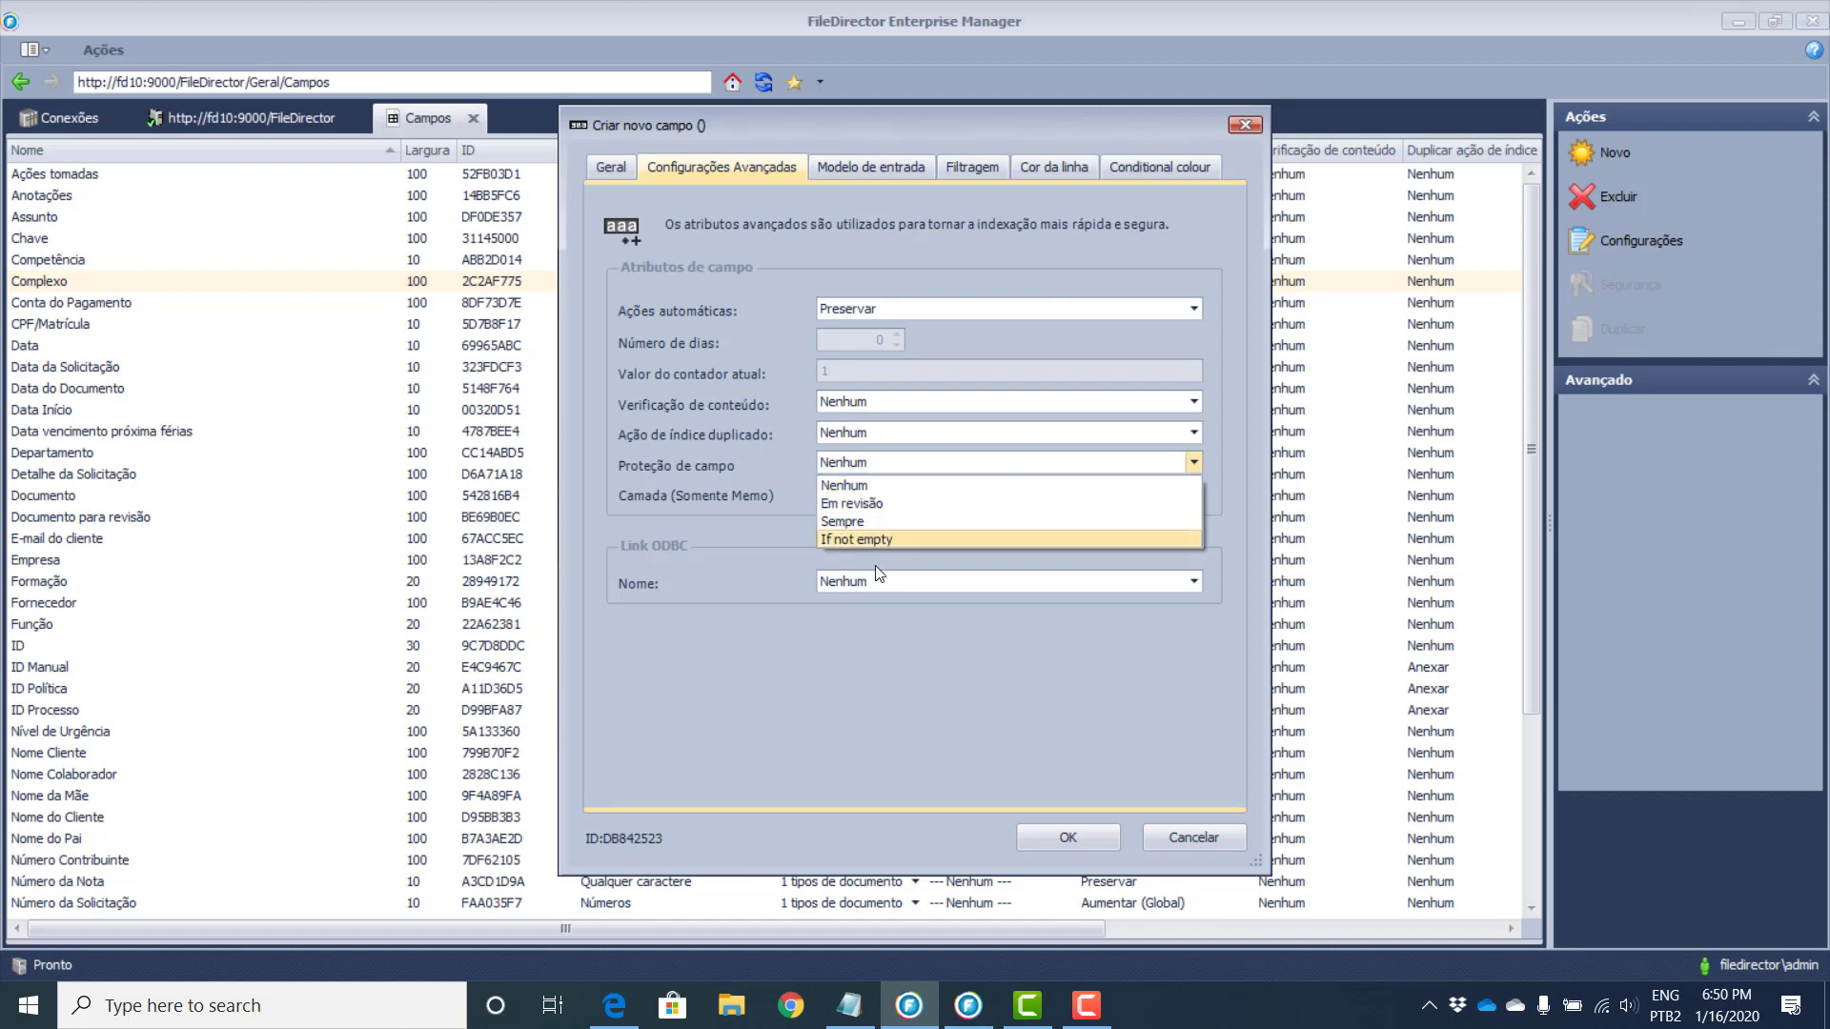
{"action": "left_click", "coordinate": [918, 488]}
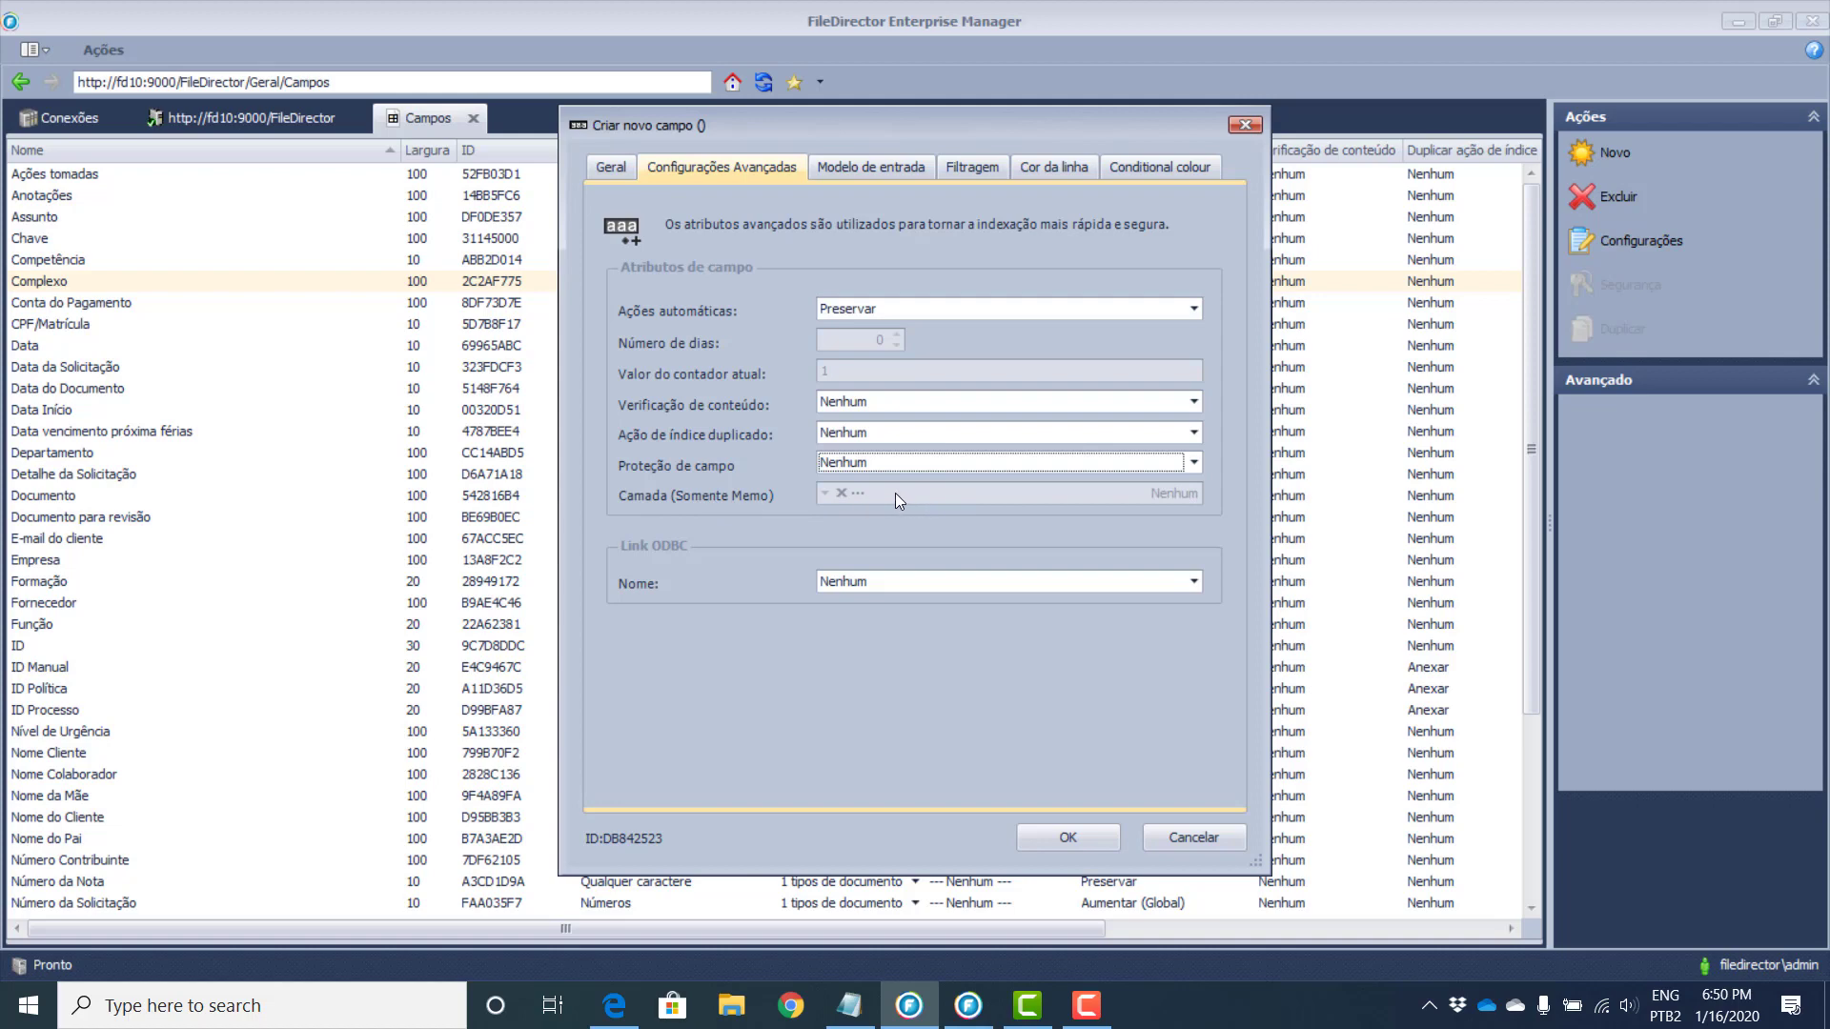
{"action": "left_click", "coordinate": [954, 584]}
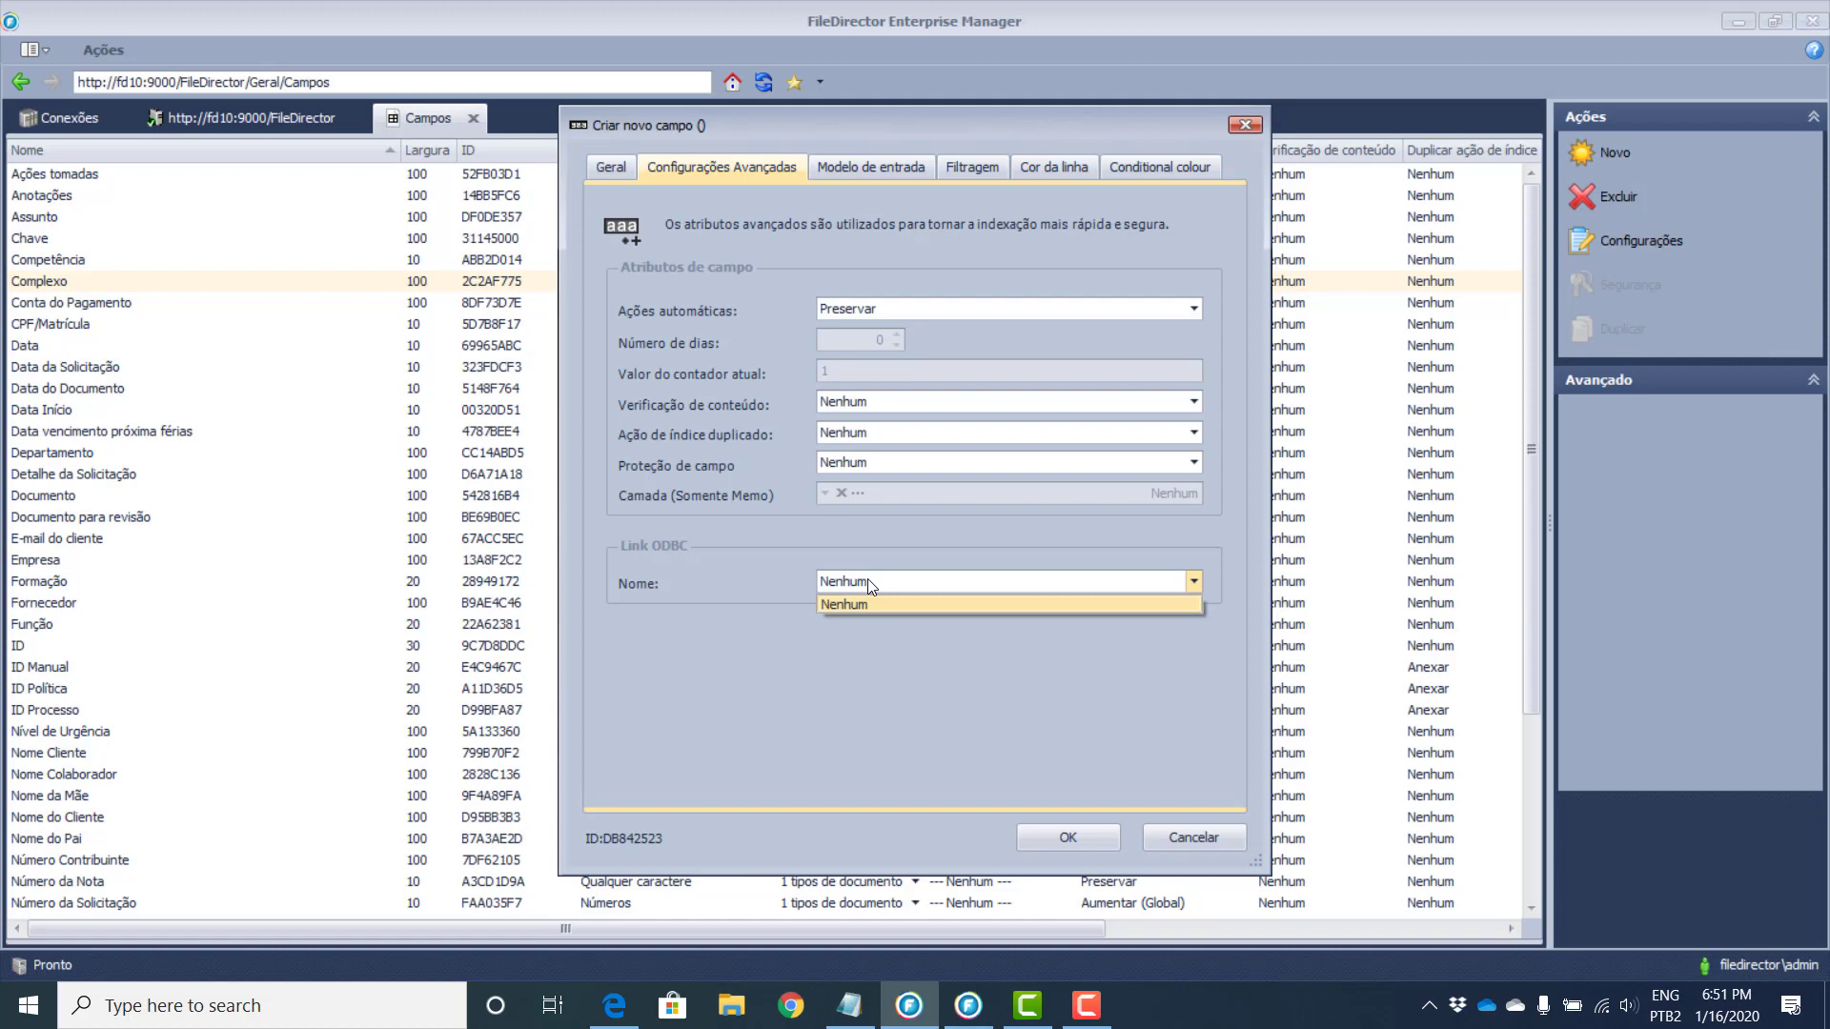
{"action": "left_click", "coordinate": [894, 170]}
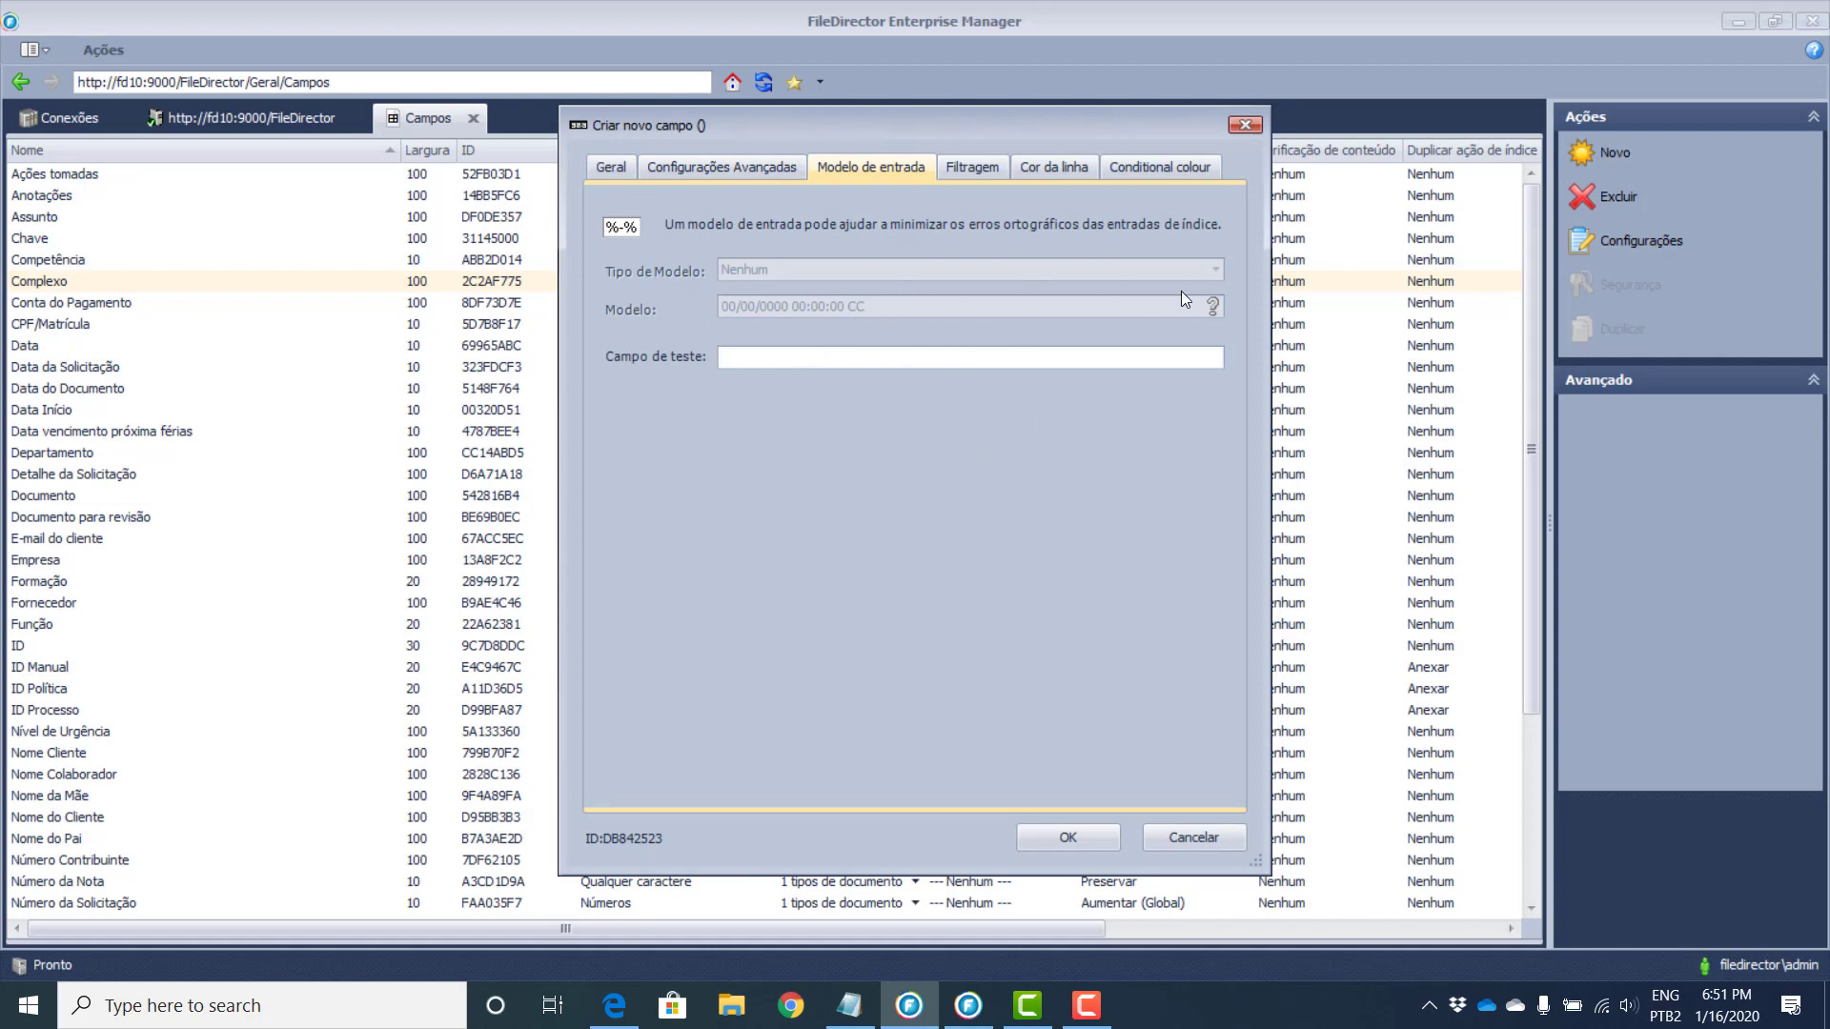
Step: On the Geral settings, set the field's Contém option to Modelo personalizado
{"action": "left_click", "coordinate": [688, 164]}
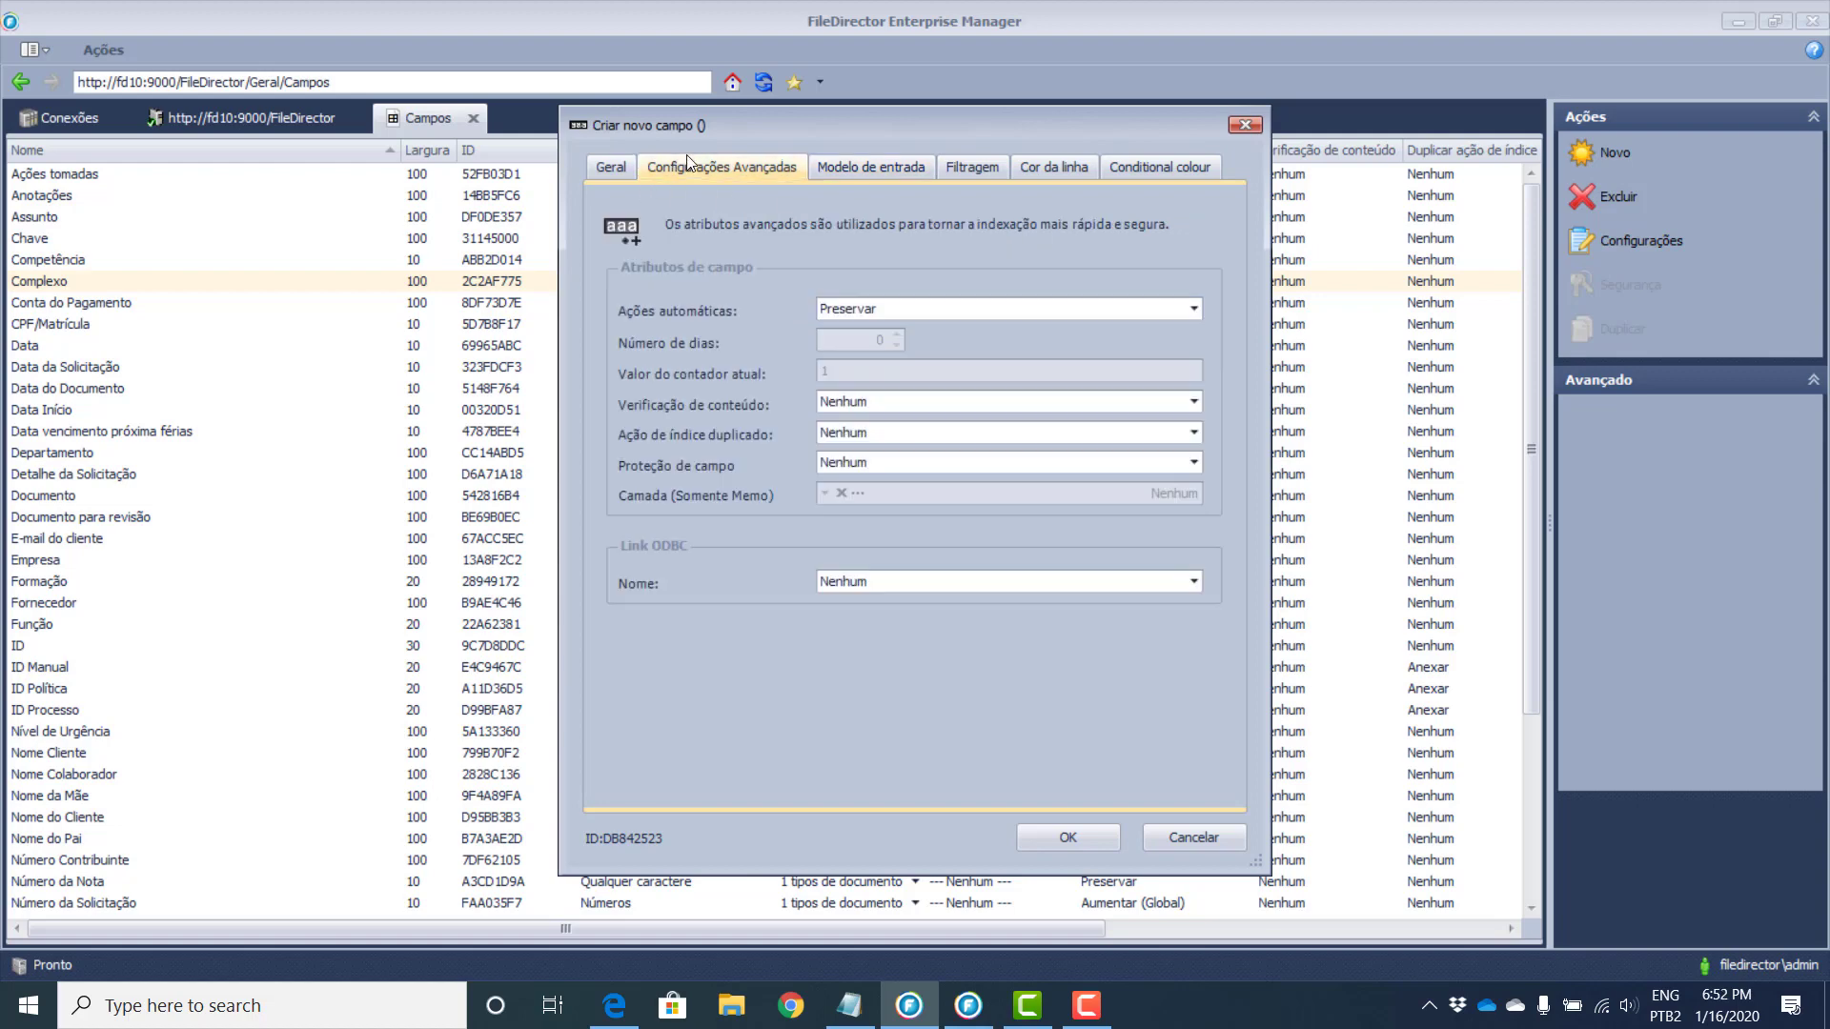
{"action": "left_click", "coordinate": [620, 168]}
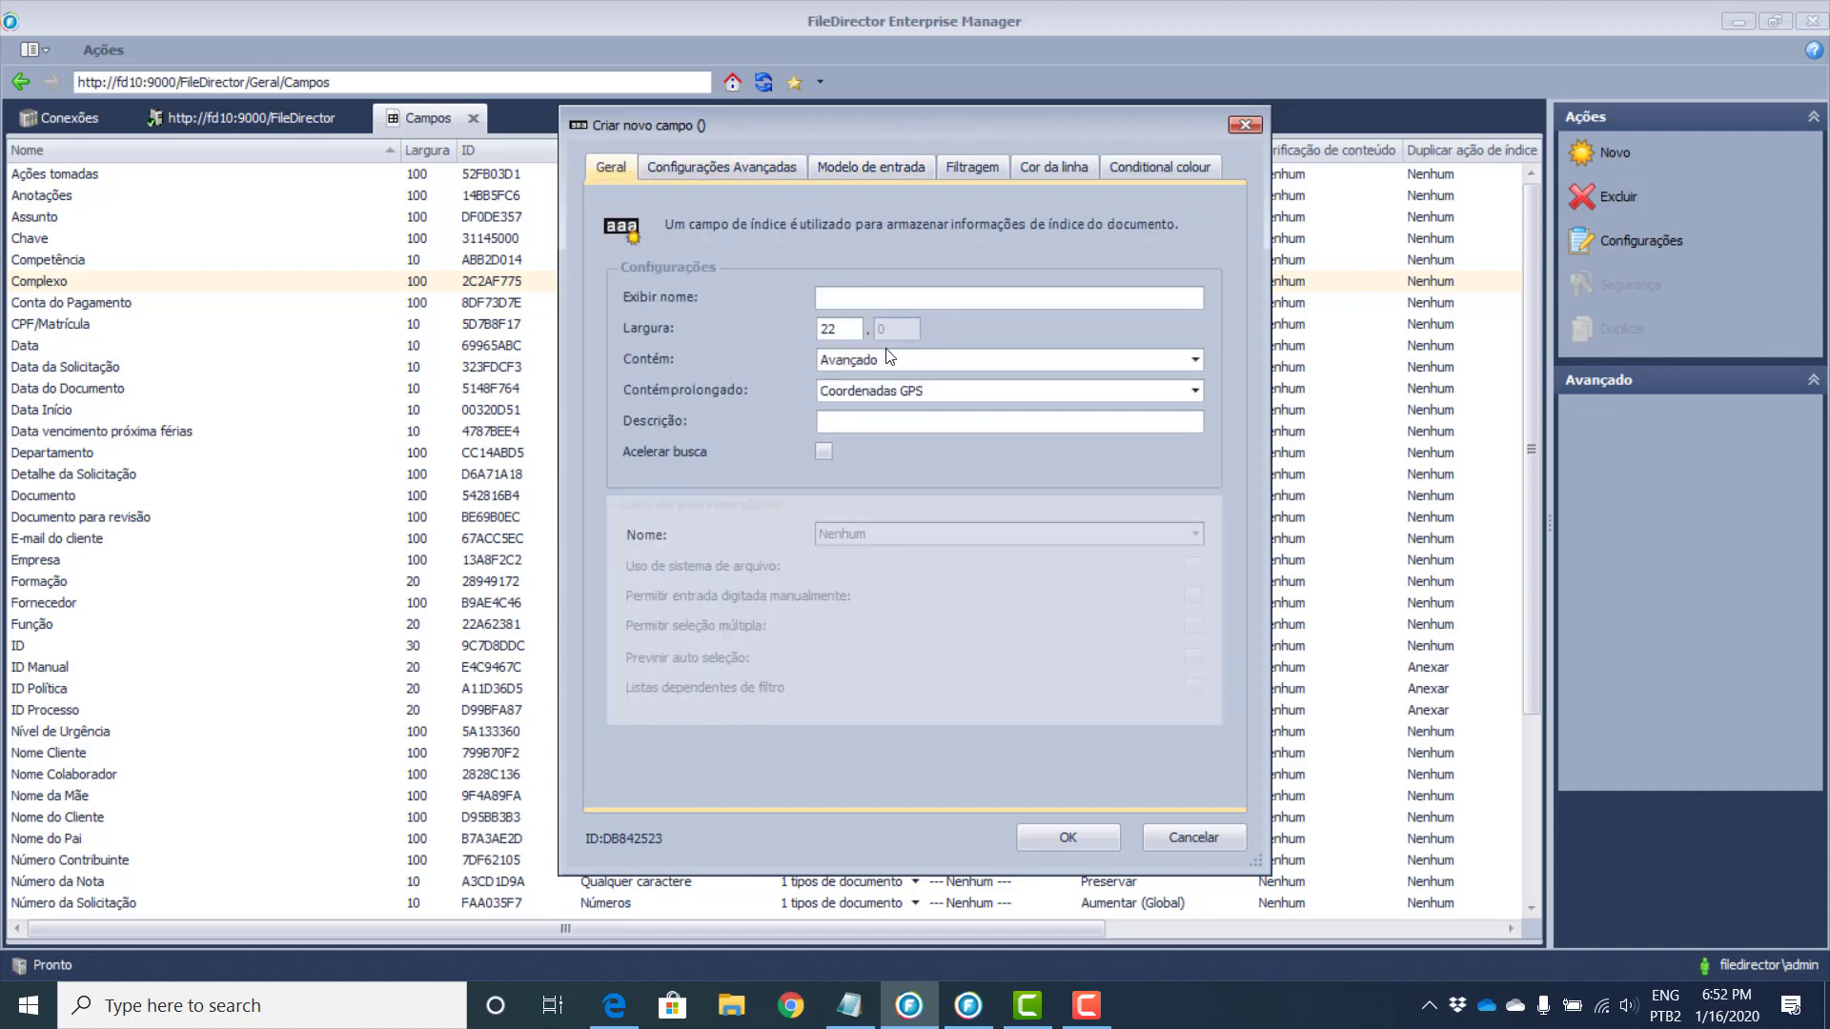
{"action": "left_click", "coordinate": [874, 371]}
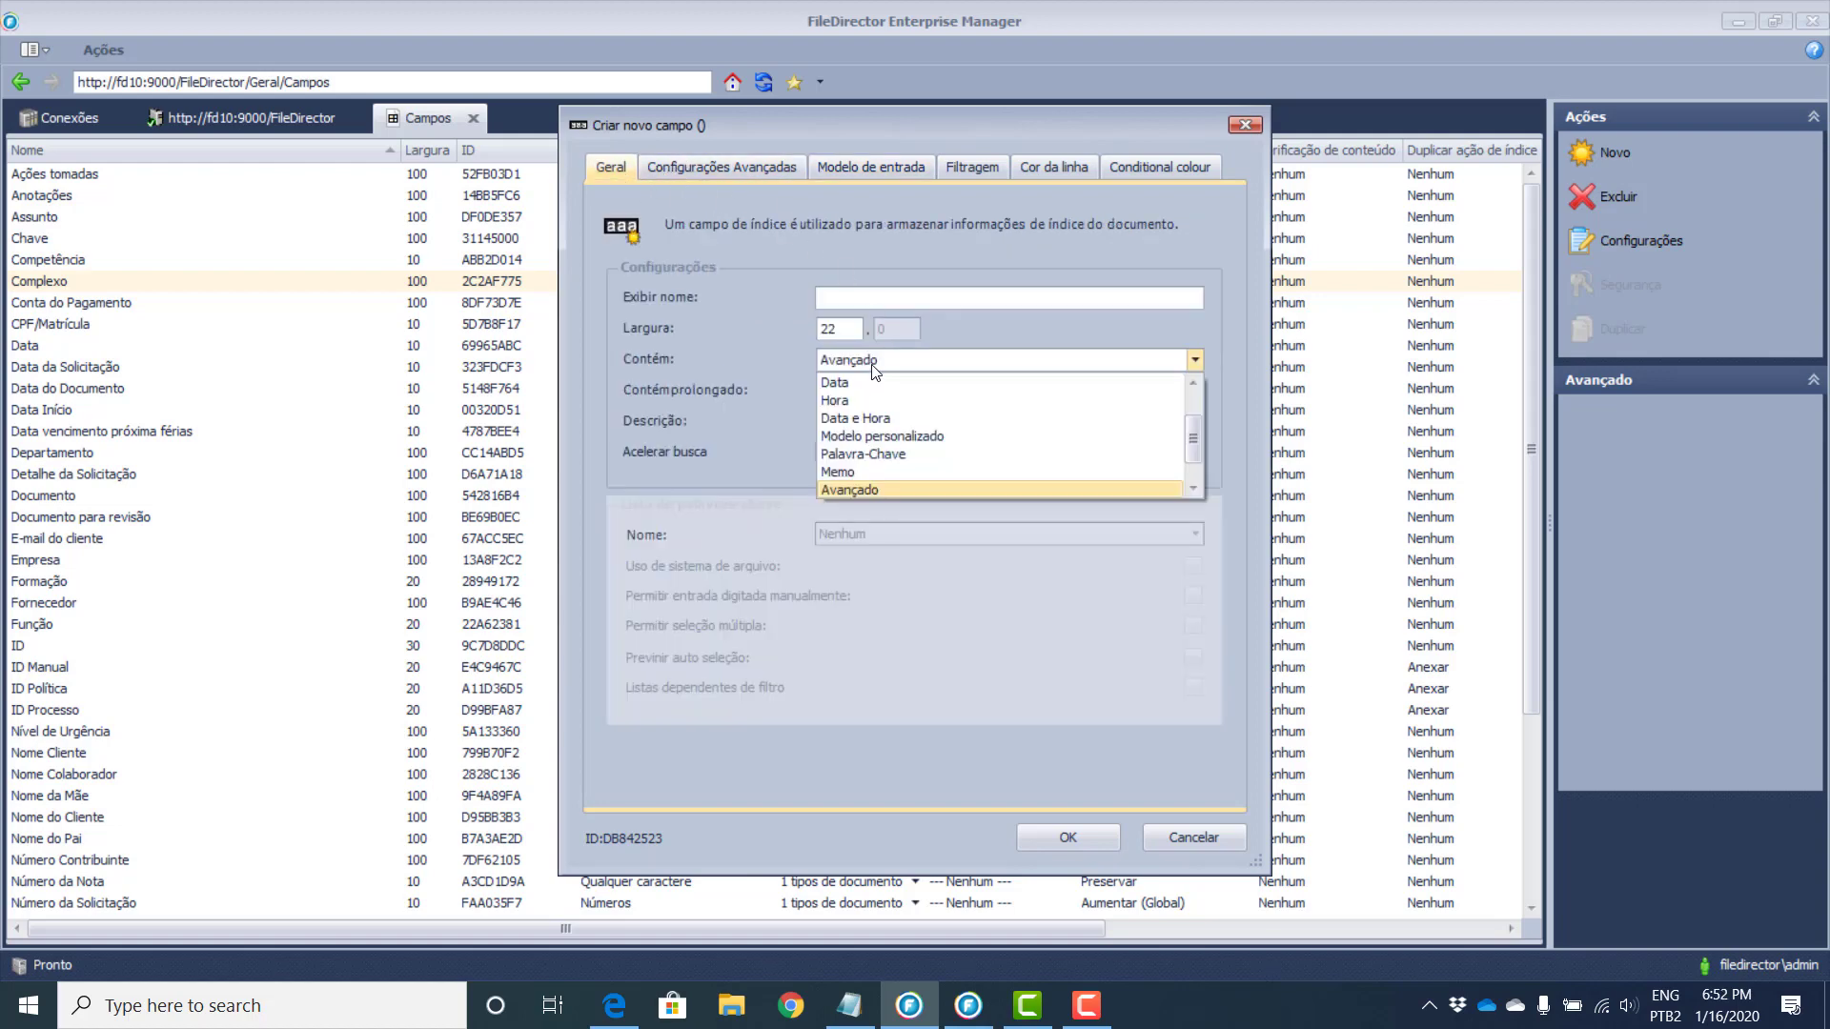
{"action": "left_click", "coordinate": [881, 437]}
Step: Review the valid mask characters for the input pattern, then move to Filtragem
{"action": "left_click", "coordinate": [913, 168]}
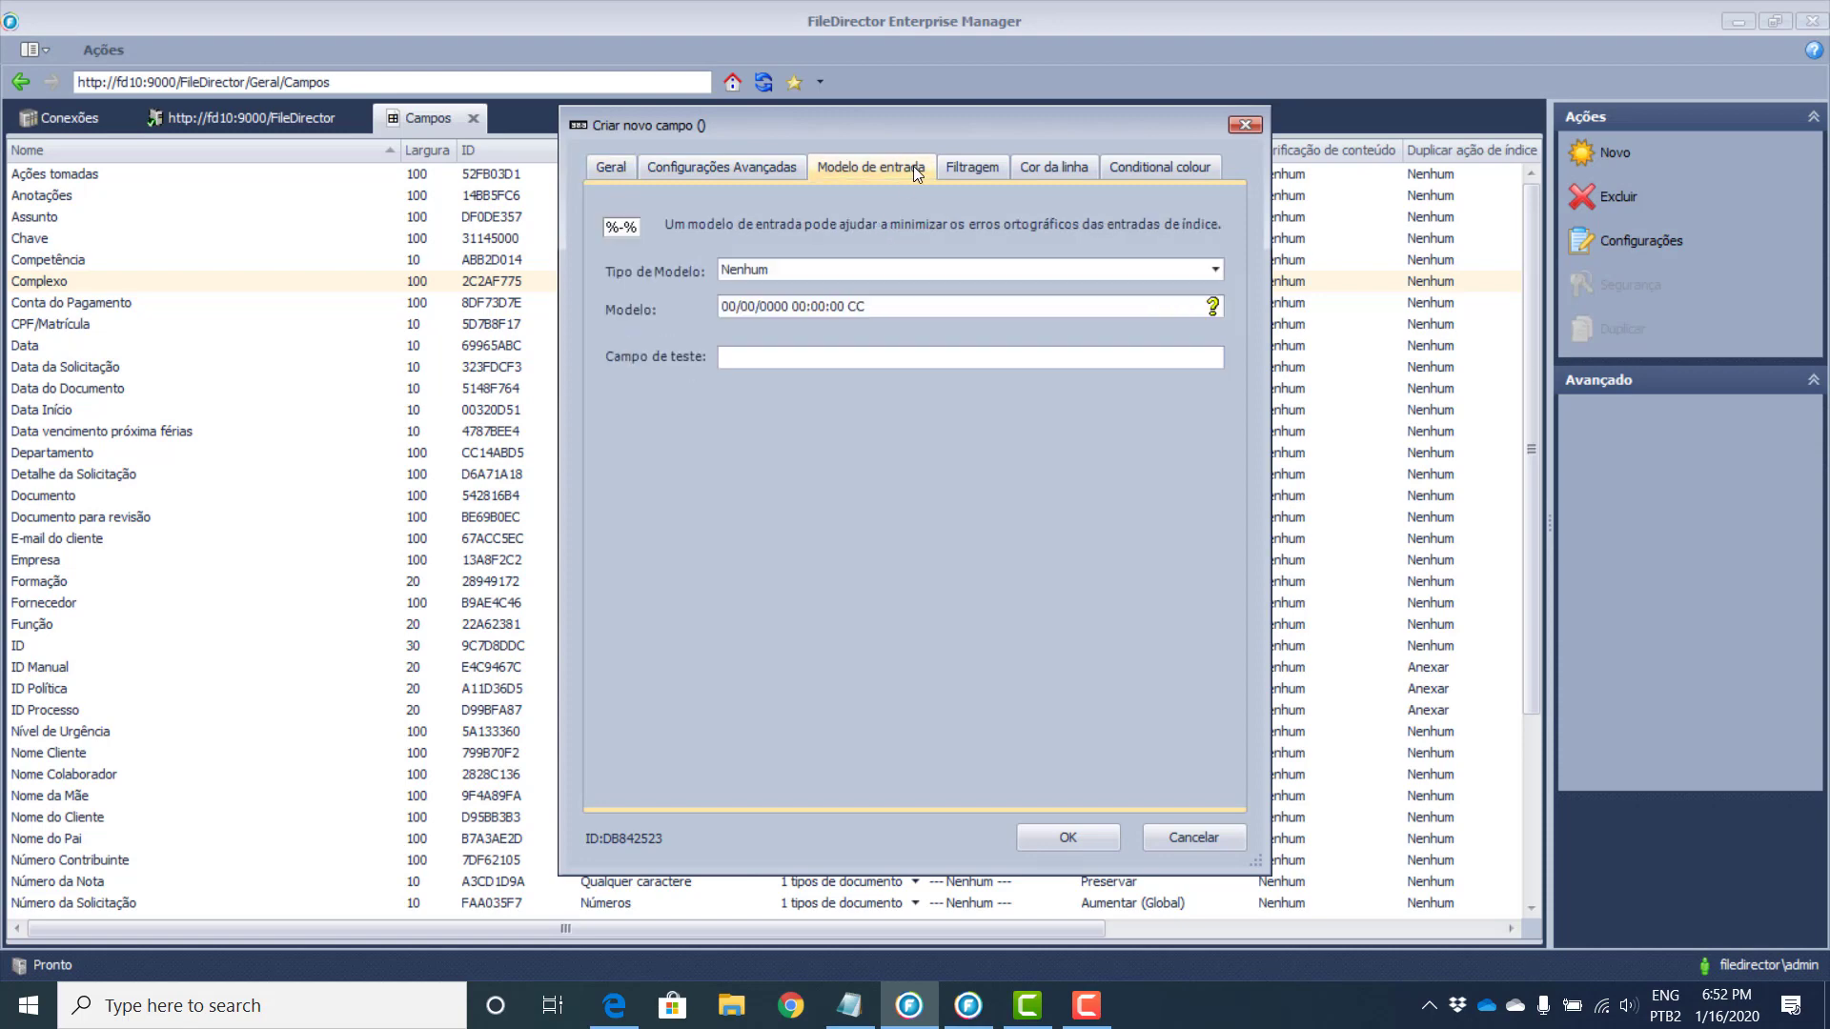
{"action": "left_click", "coordinate": [779, 273]}
{"action": "left_click", "coordinate": [779, 272]}
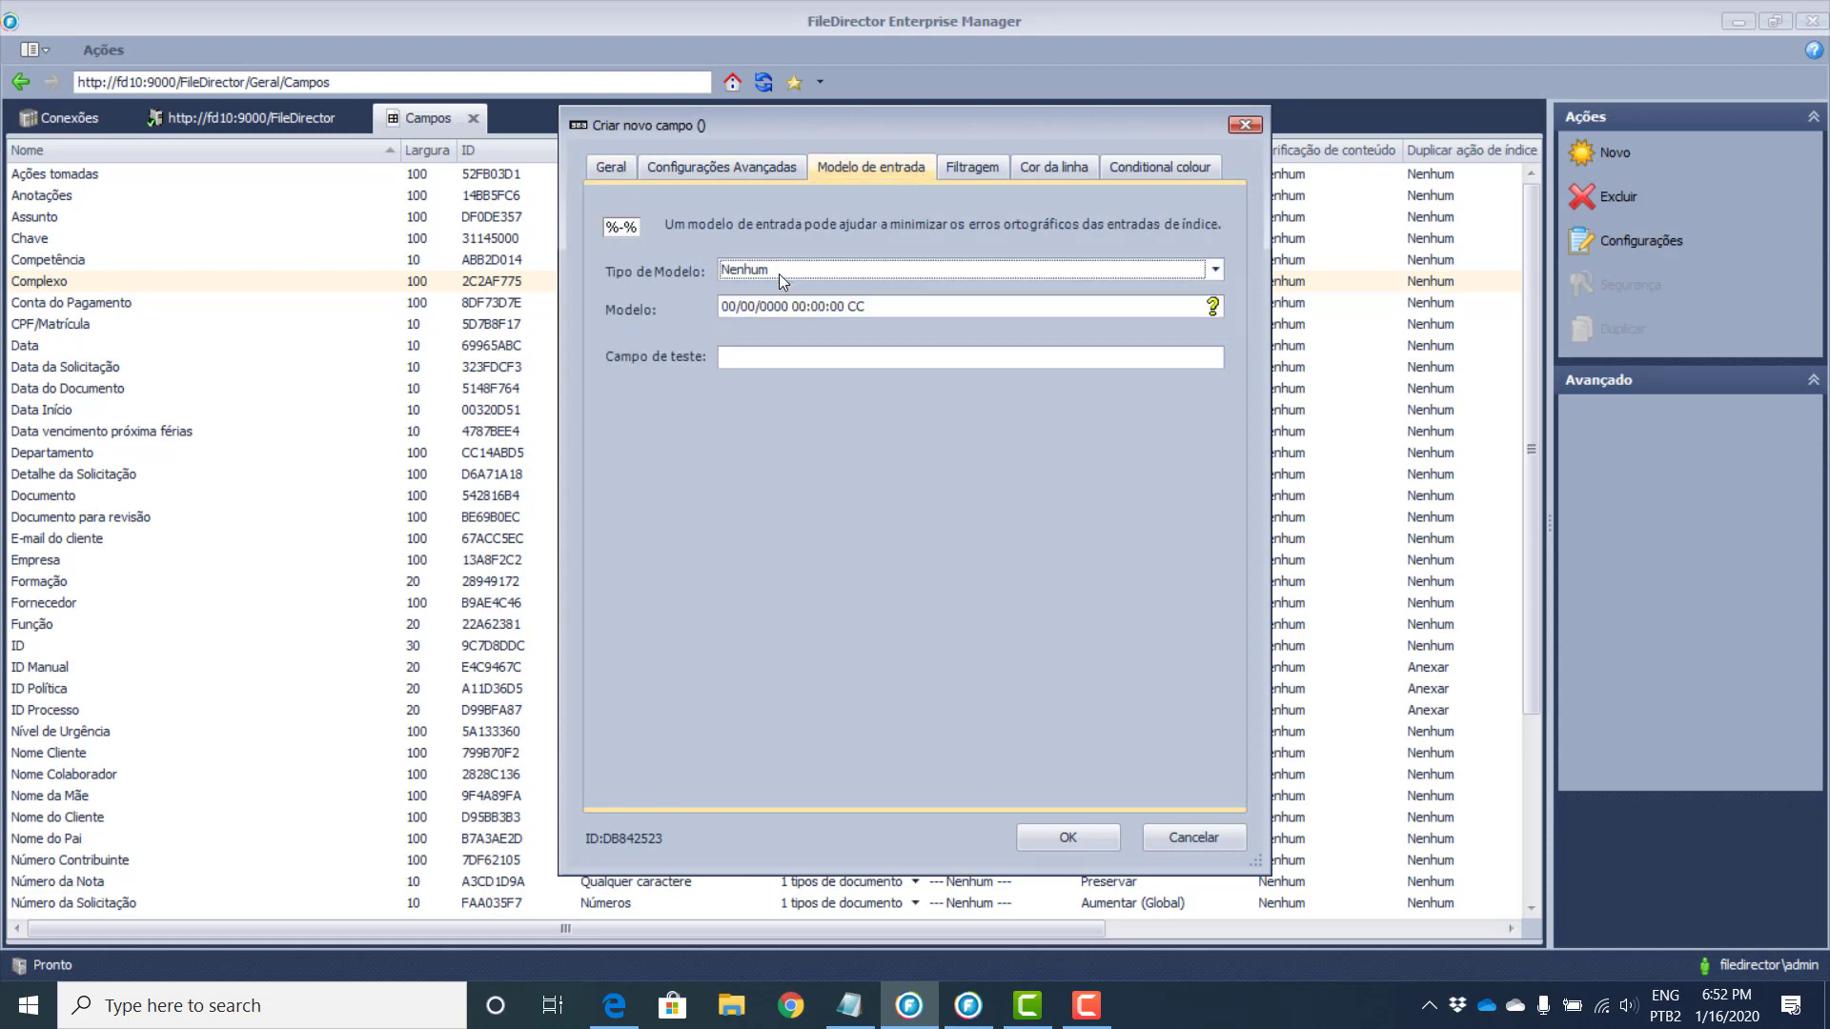
{"action": "left_click", "coordinate": [1213, 306]}
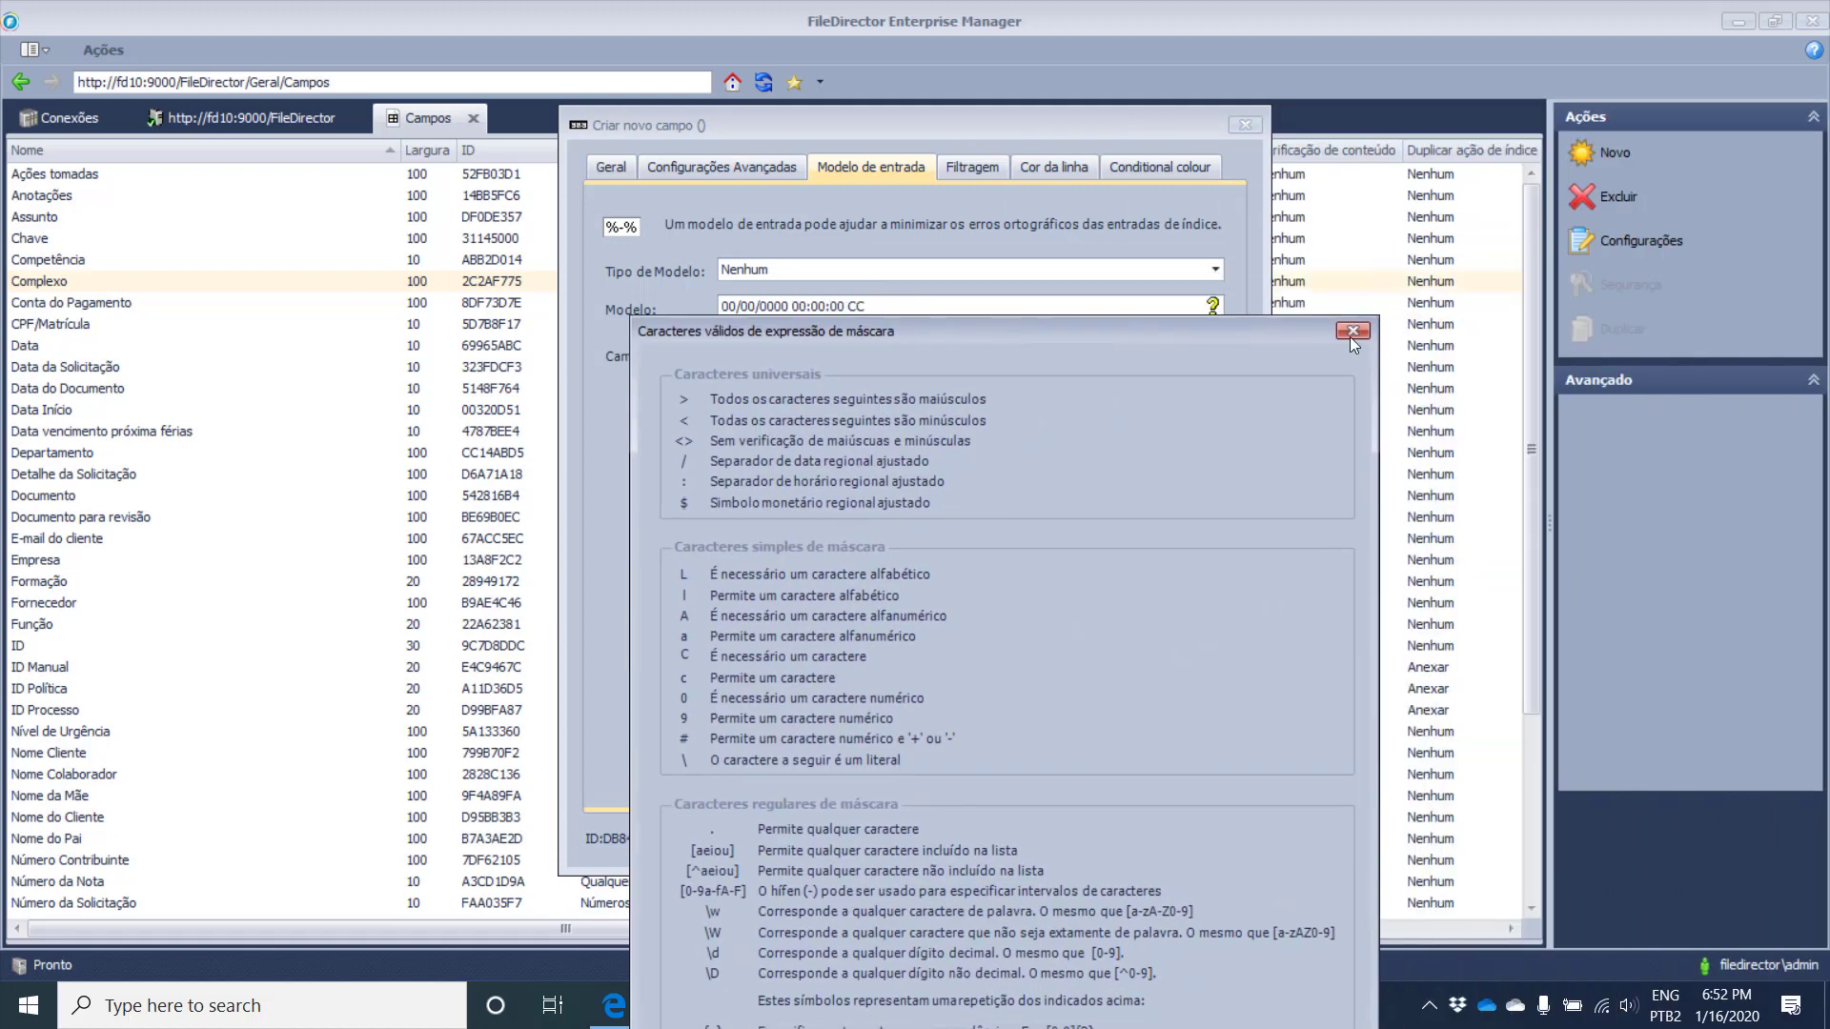
{"action": "left_click", "coordinate": [1363, 326]}
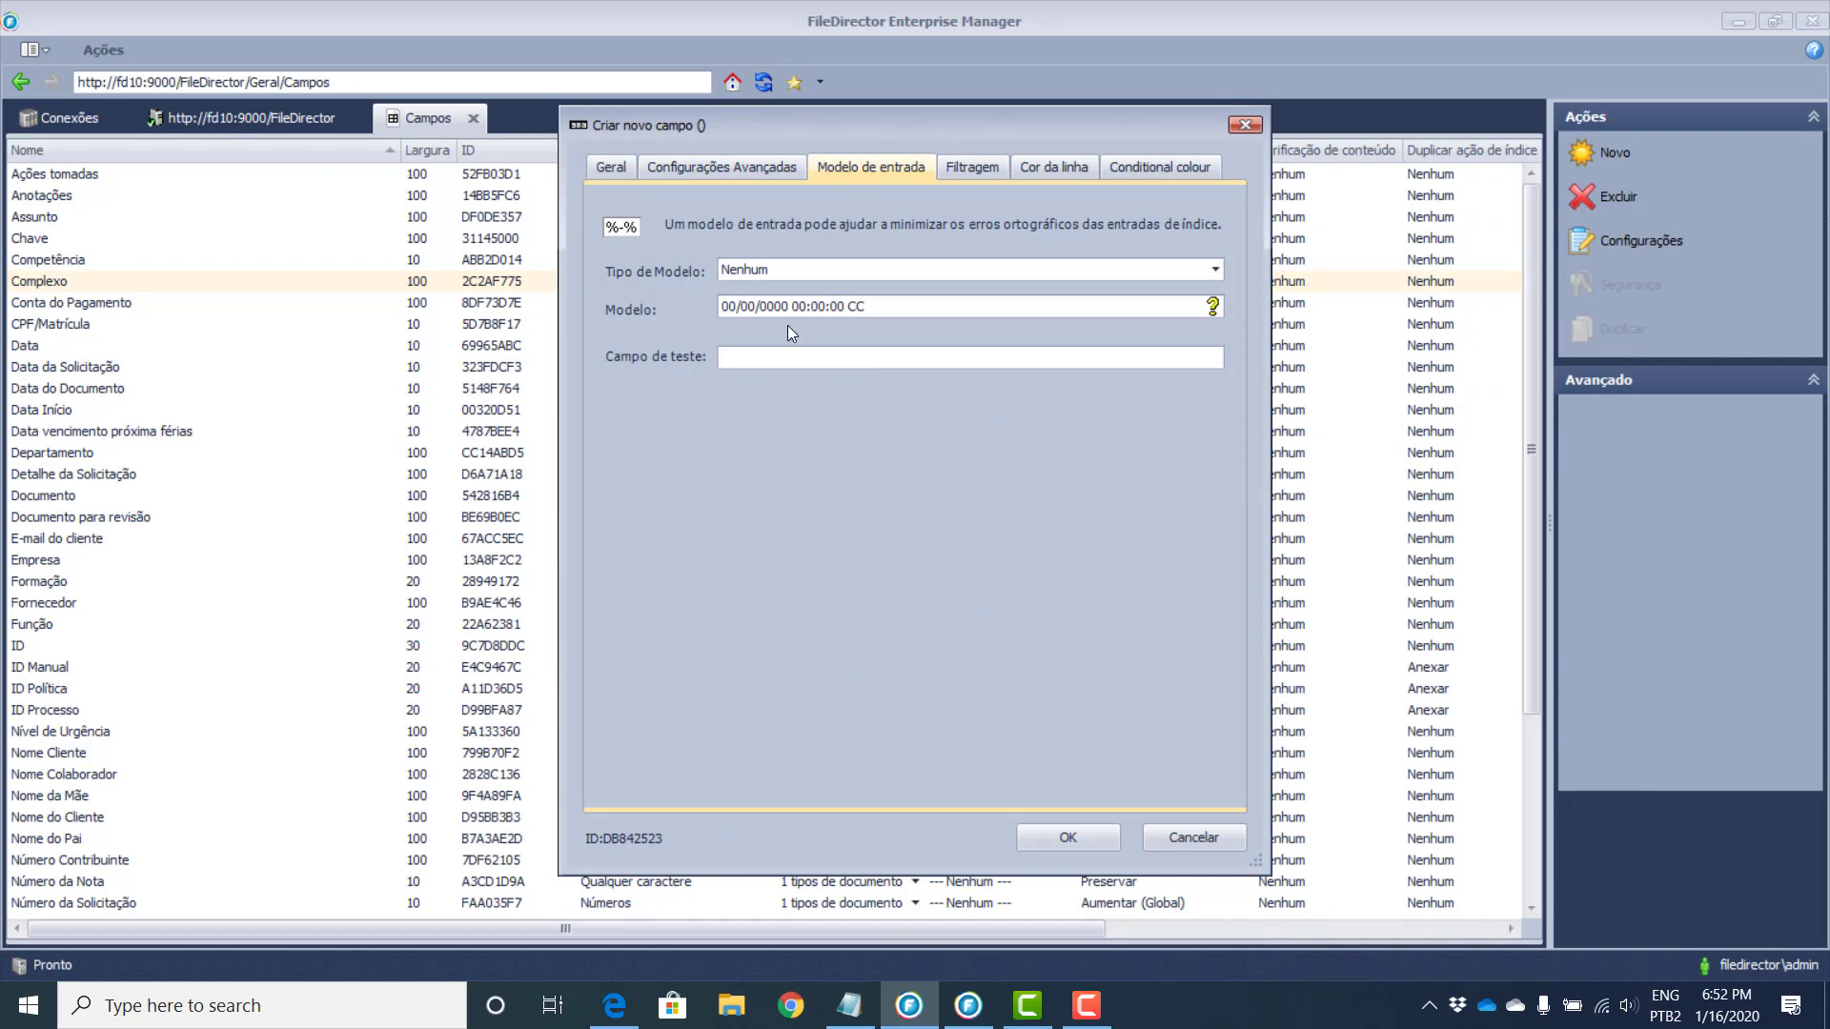
{"action": "left_click", "coordinate": [973, 170]}
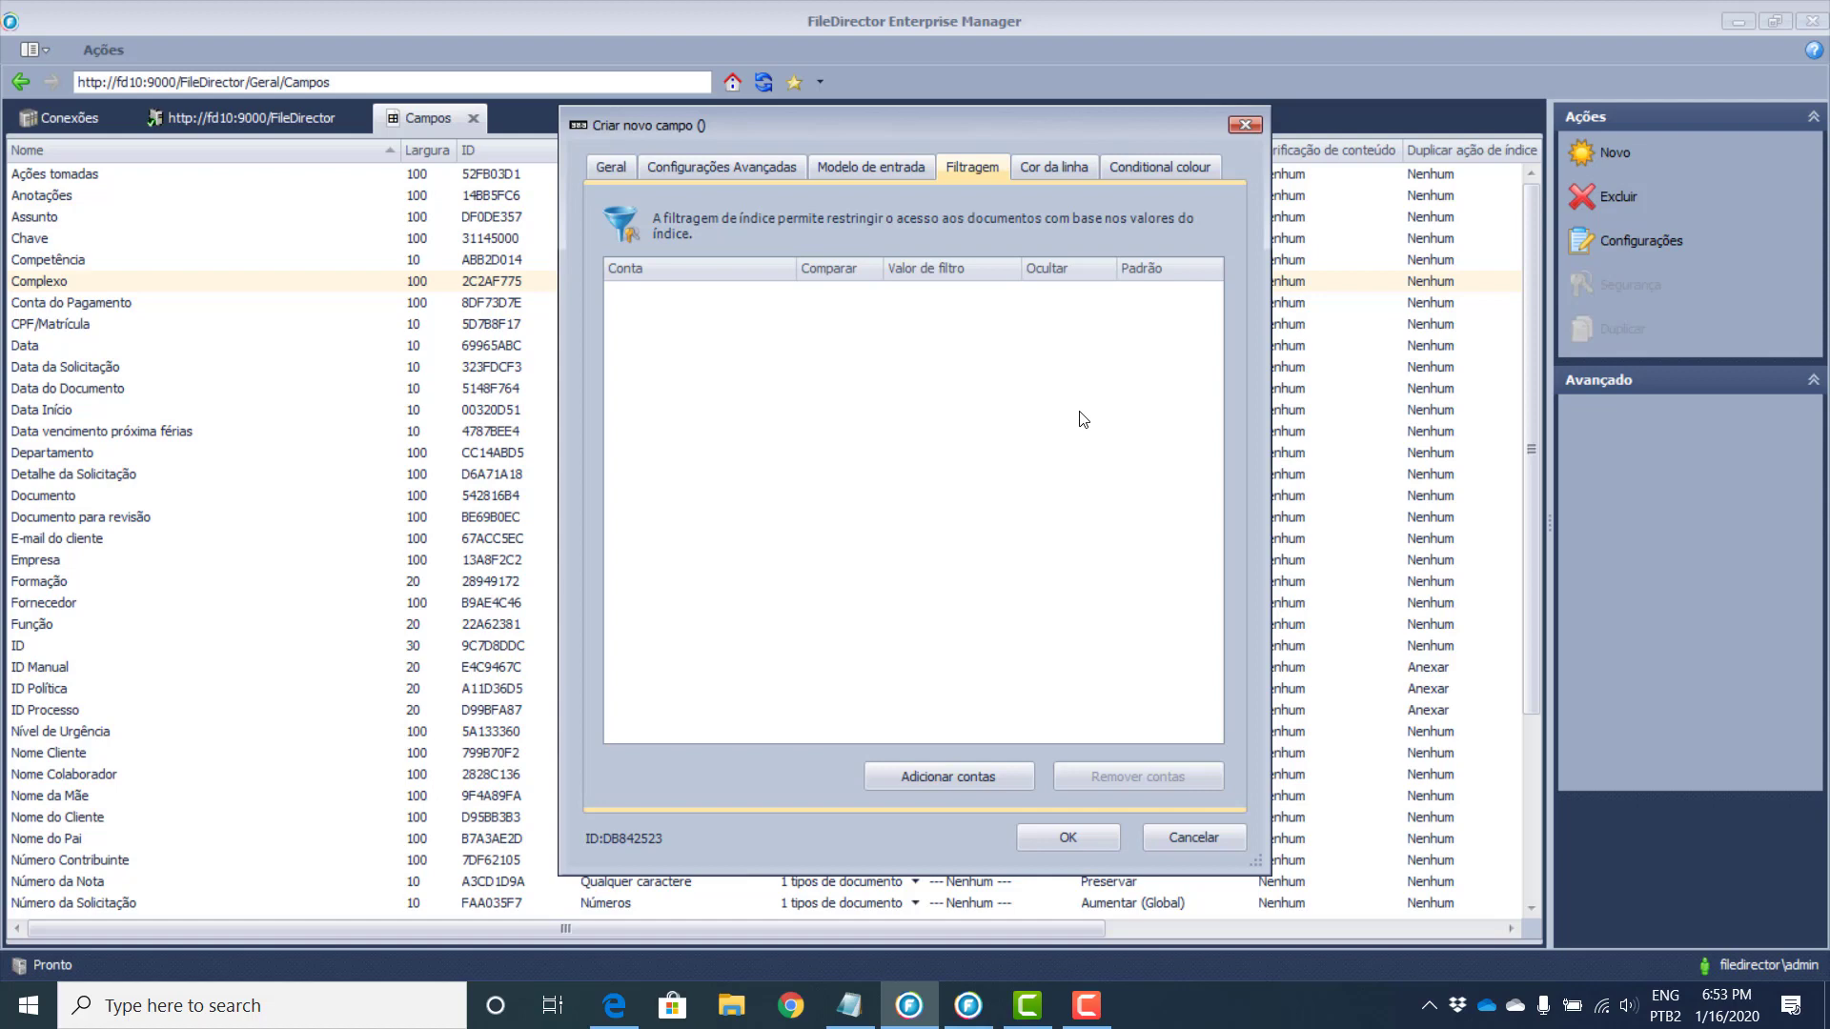
Step: Close the Criar novo campo dialog, leaving no account filters defined
{"action": "key", "text": "Return"}
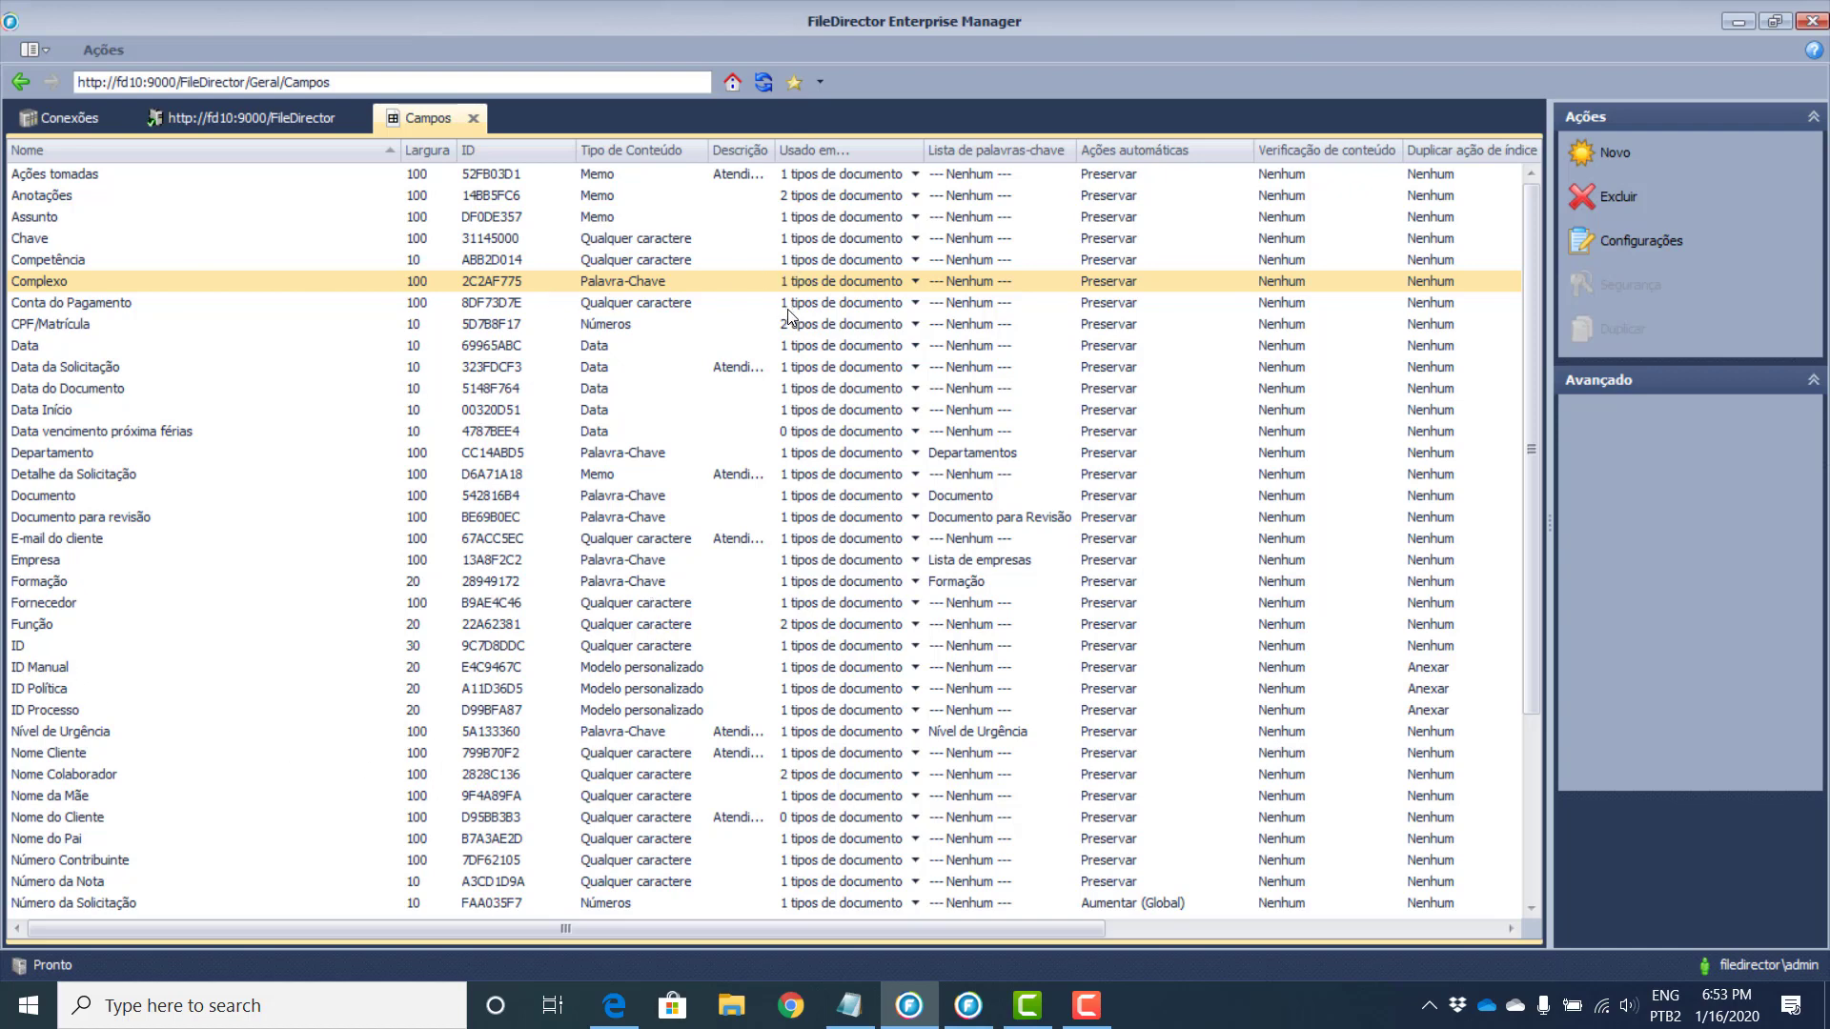
Step: Check the document types using CPF/Matrícula, then go back to the Geral overview
{"action": "left_click", "coordinate": [917, 325]}
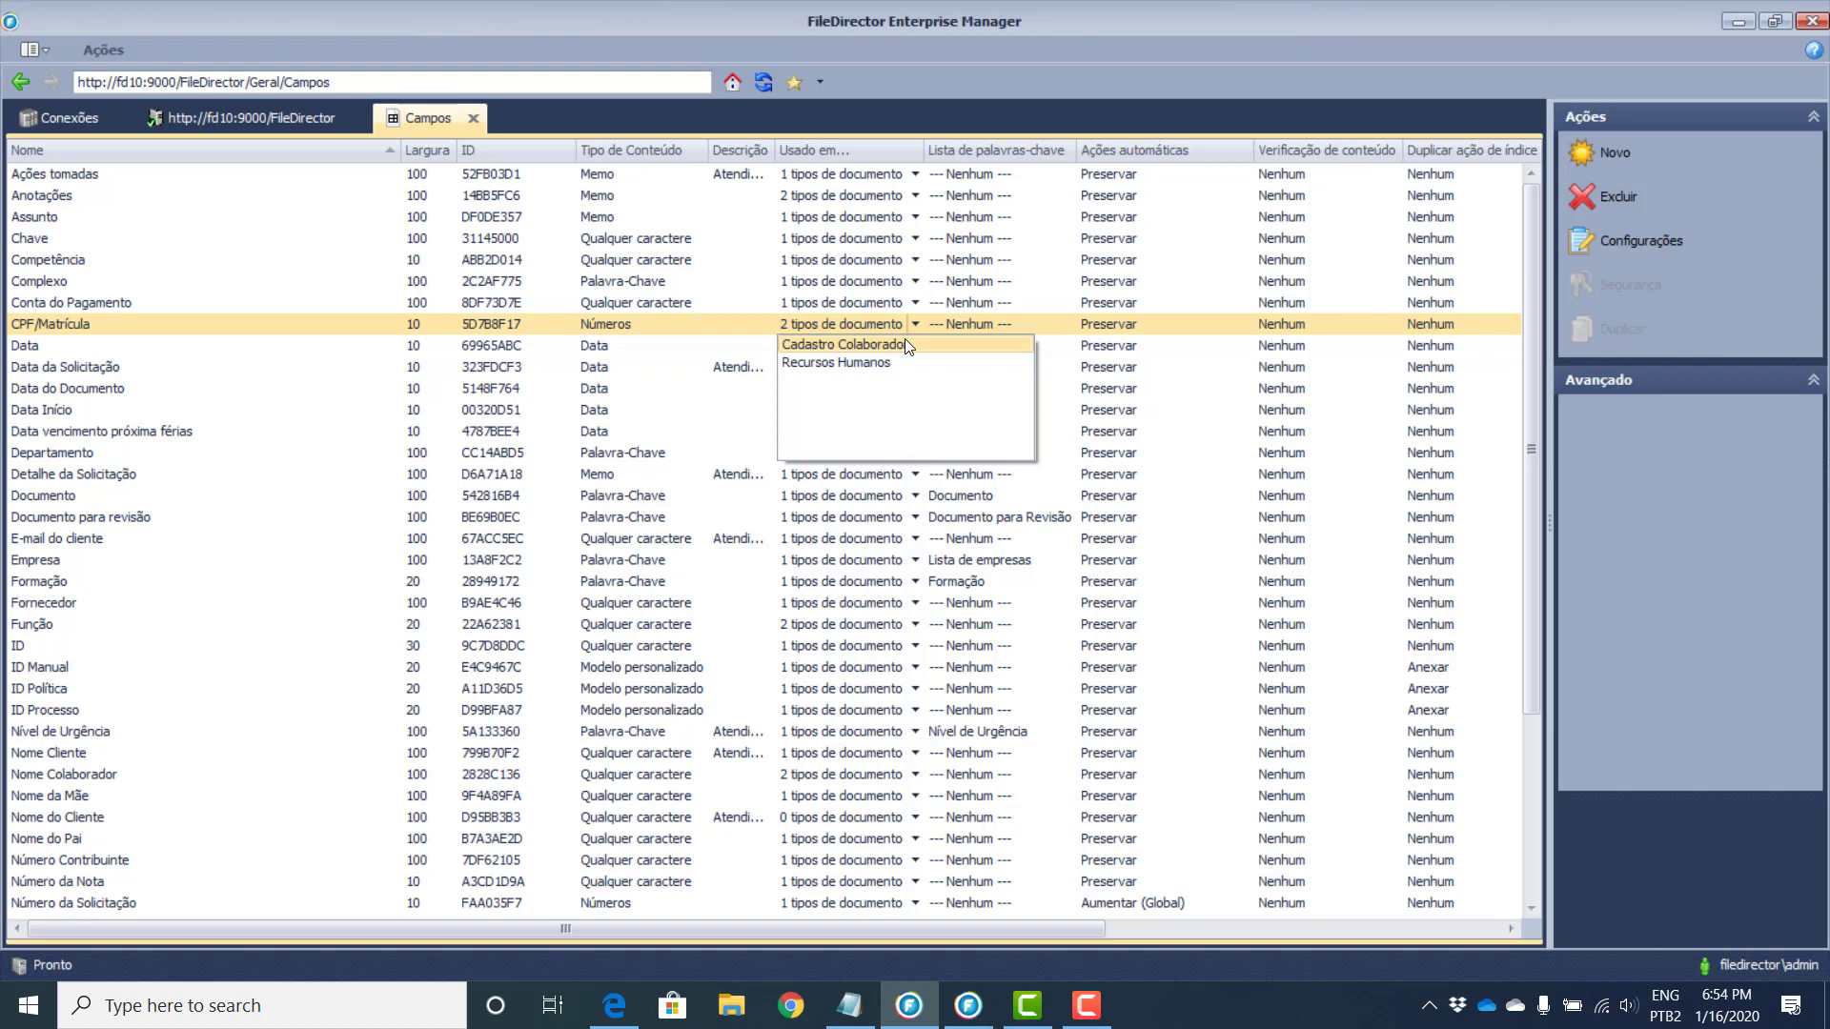
{"action": "left_click", "coordinate": [20, 82]}
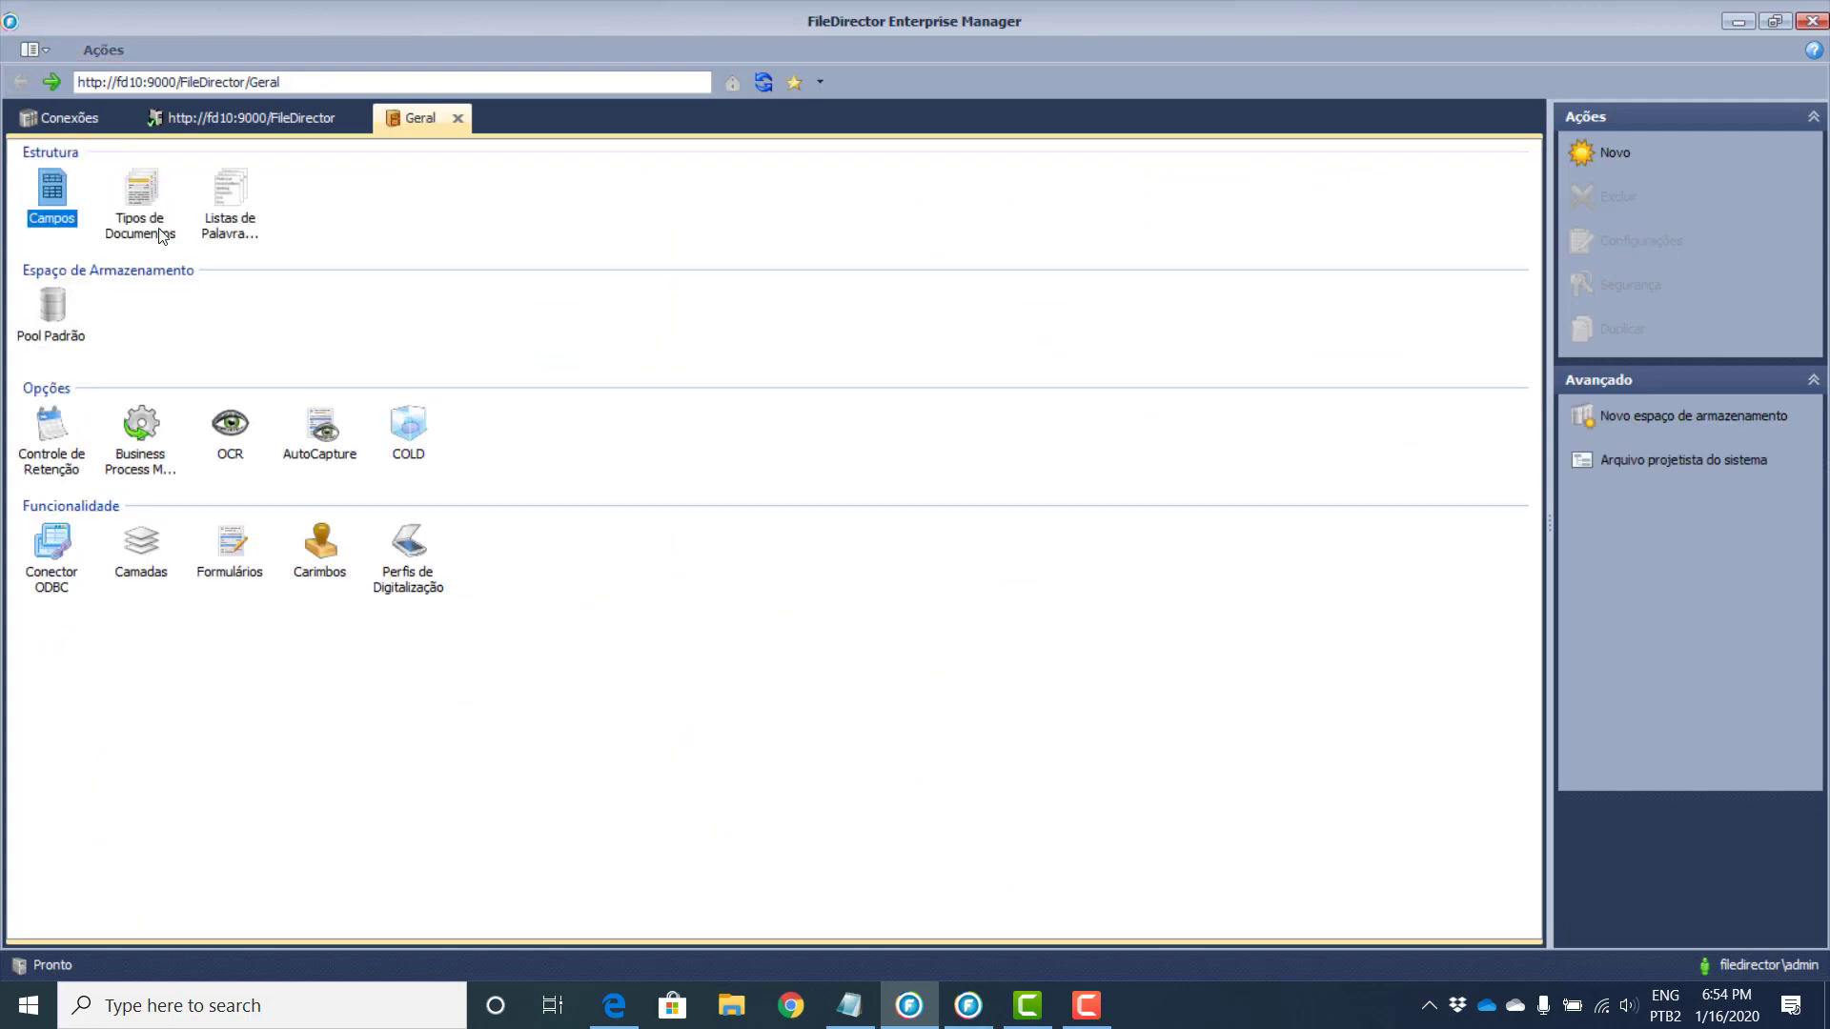
Step: Open Tipos de Documentos and start a new document type with Pool Padrão storage
{"action": "double_click", "coordinate": [160, 233]}
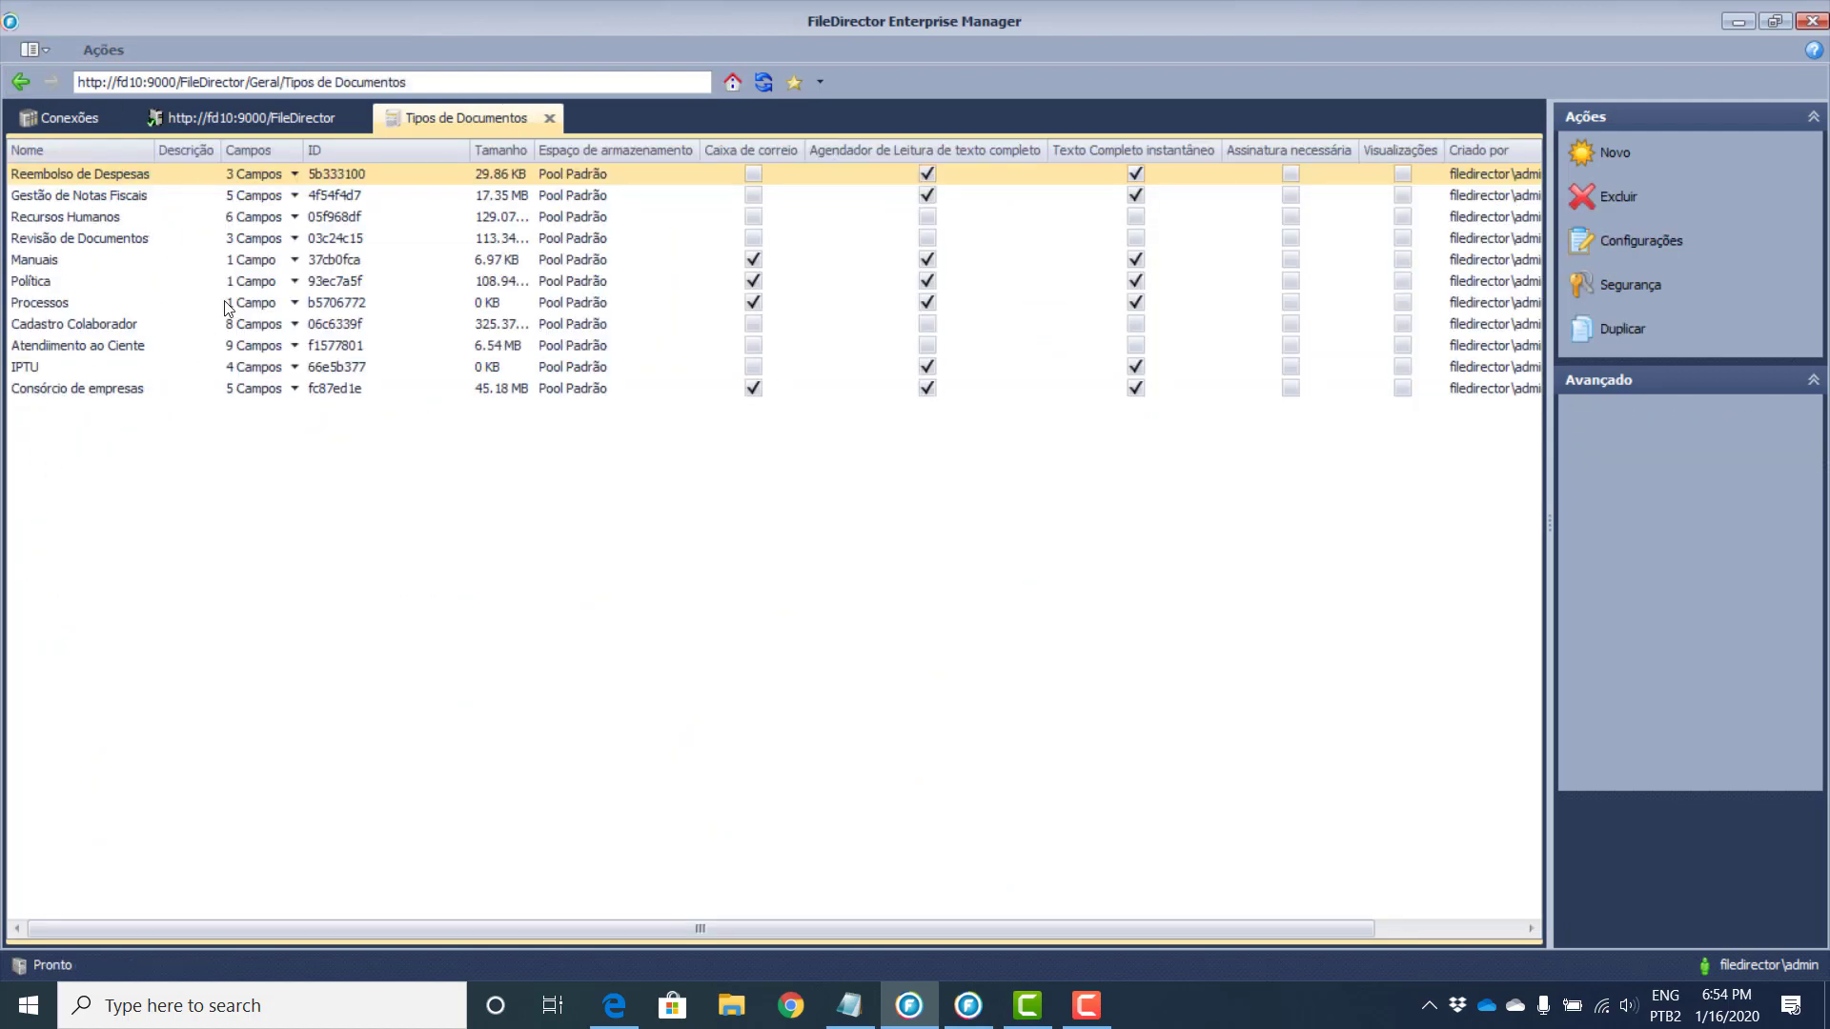
{"action": "left_click", "coordinate": [1626, 153]}
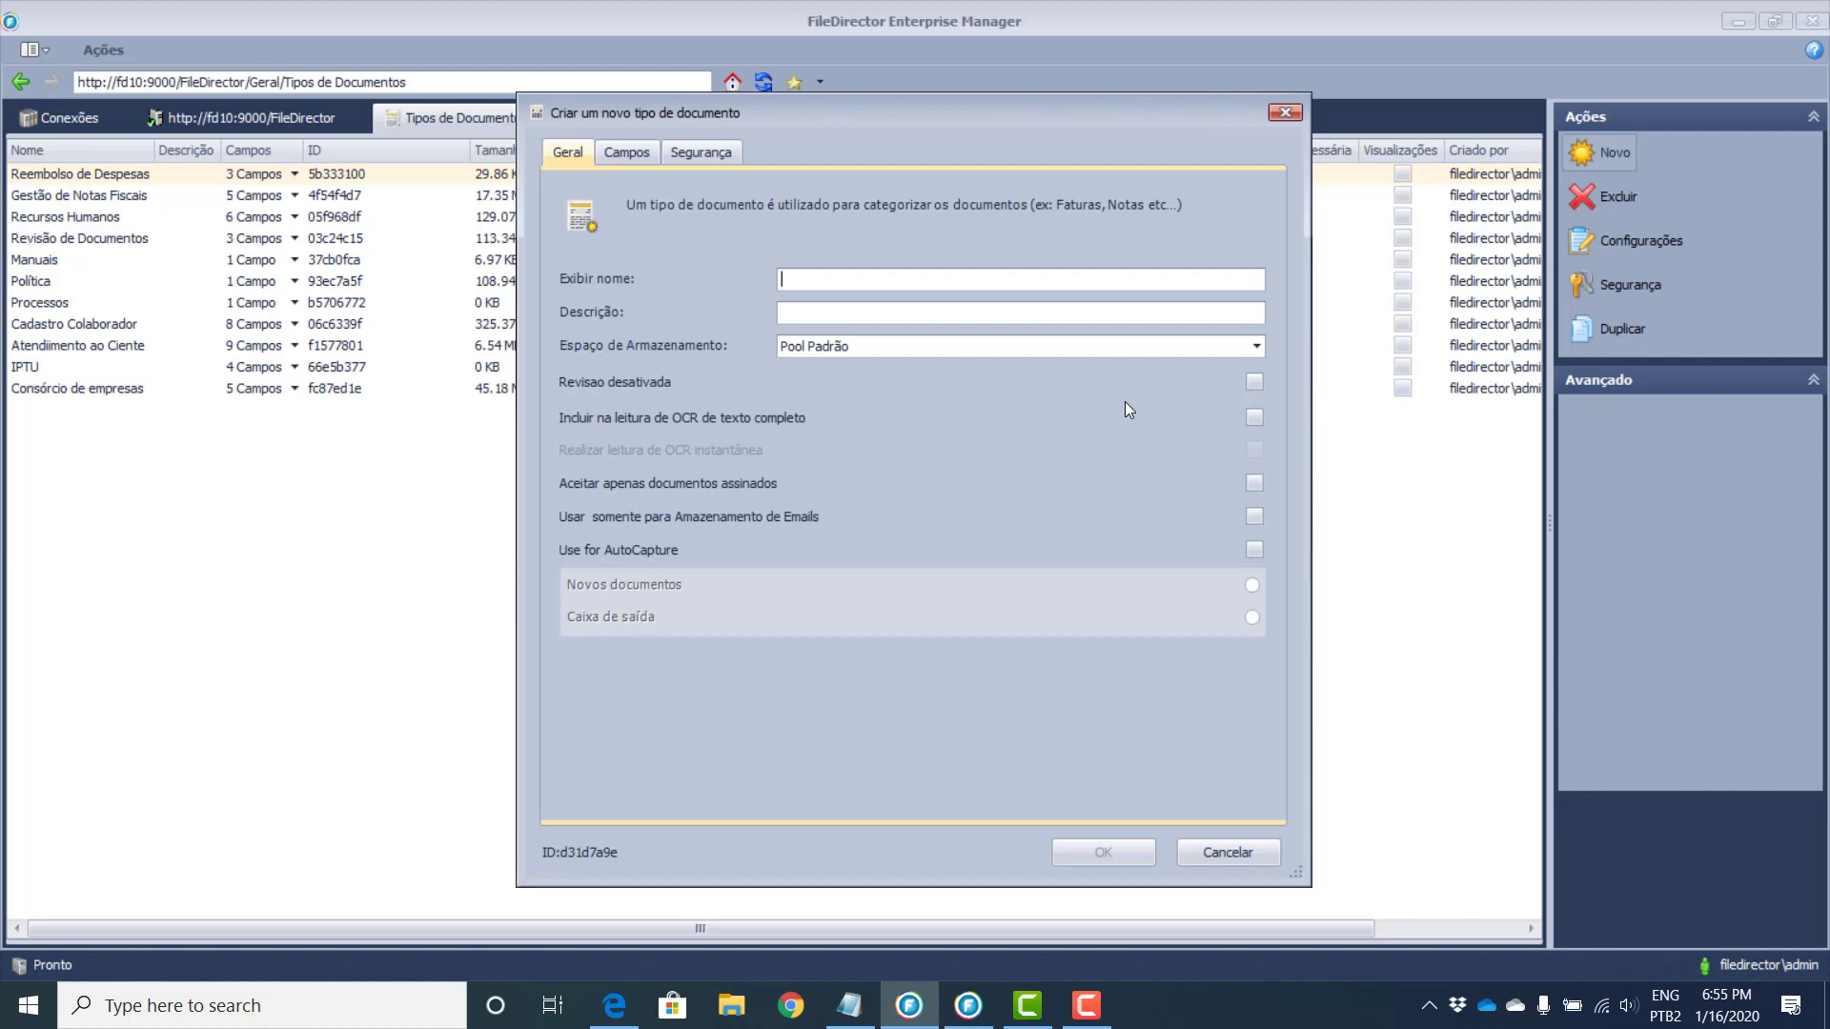
Step: Name the document type 'teste' and enable both full-text and instant OCR reading
{"action": "type", "text": "Teste"}
{"action": "key", "text": "BackSpace"}
{"action": "key", "text": "BackSpace"}
{"action": "key", "text": "BackSpace"}
{"action": "key", "text": "BackSpace"}
{"action": "key", "text": "BackSpace"}
{"action": "type", "text": "teste"}
{"action": "left_click", "coordinate": [1253, 420]}
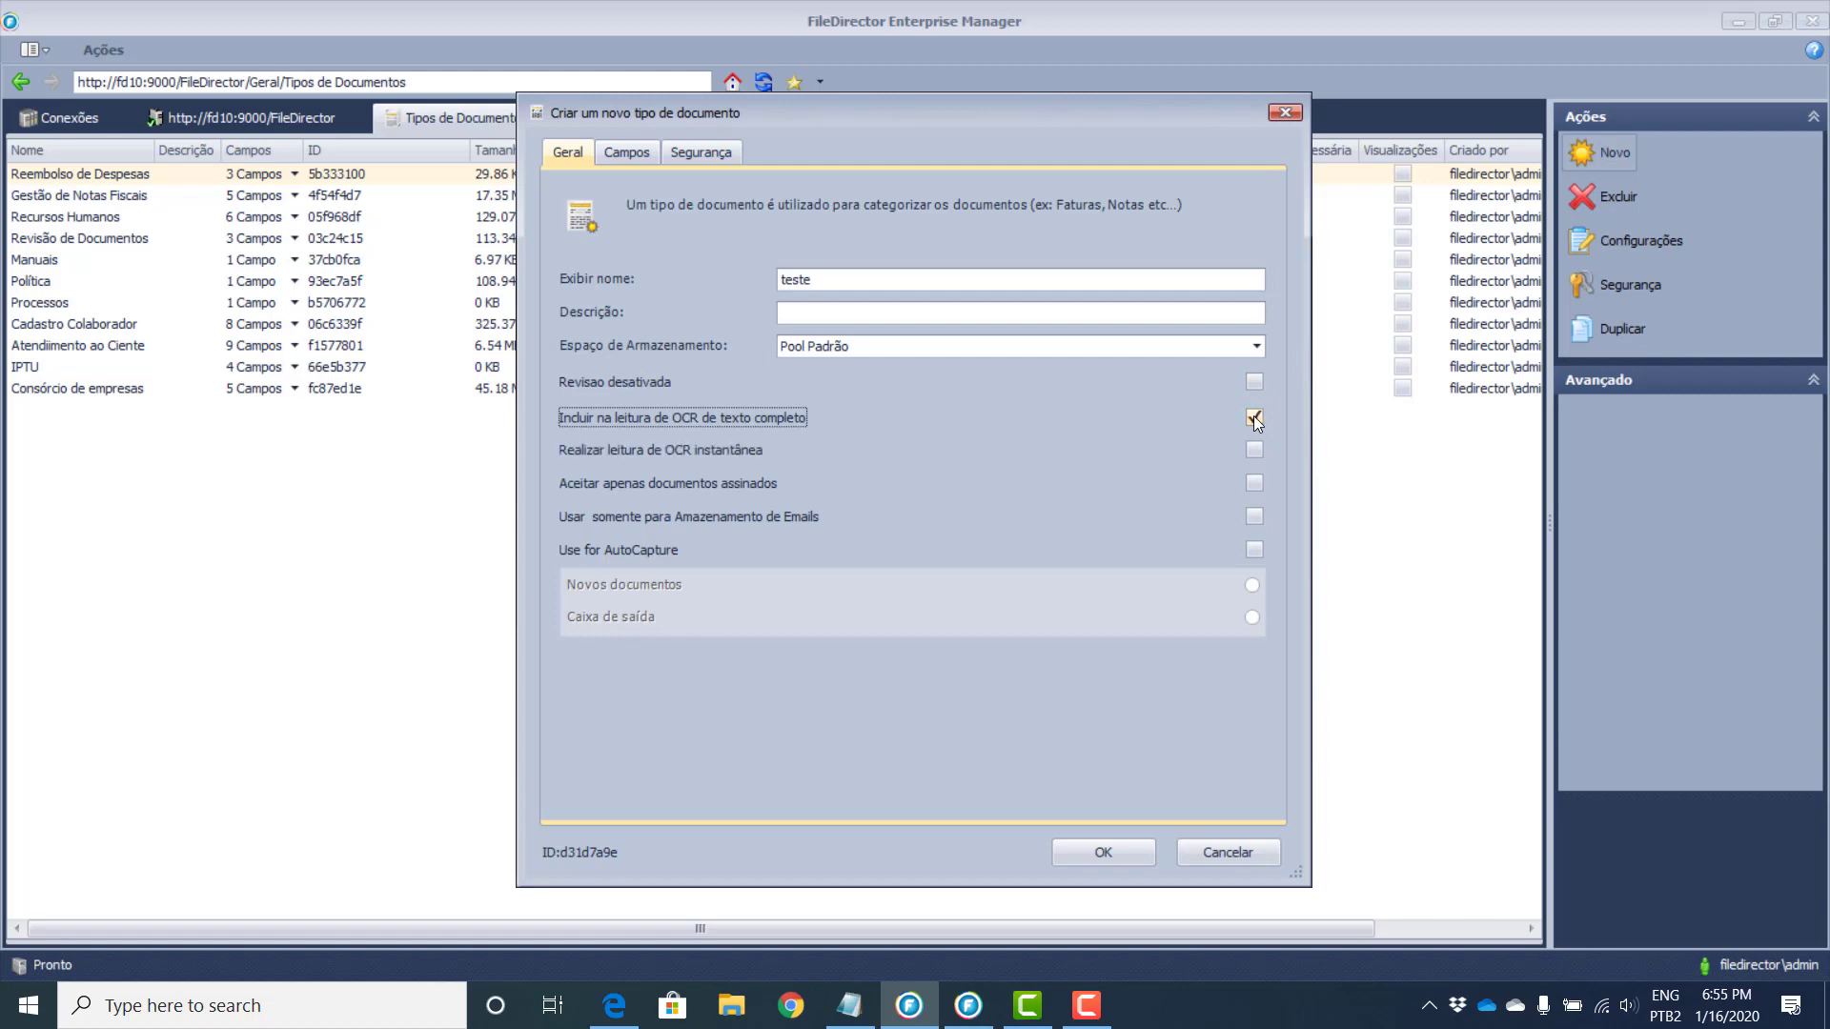
{"action": "left_click", "coordinate": [1254, 452]}
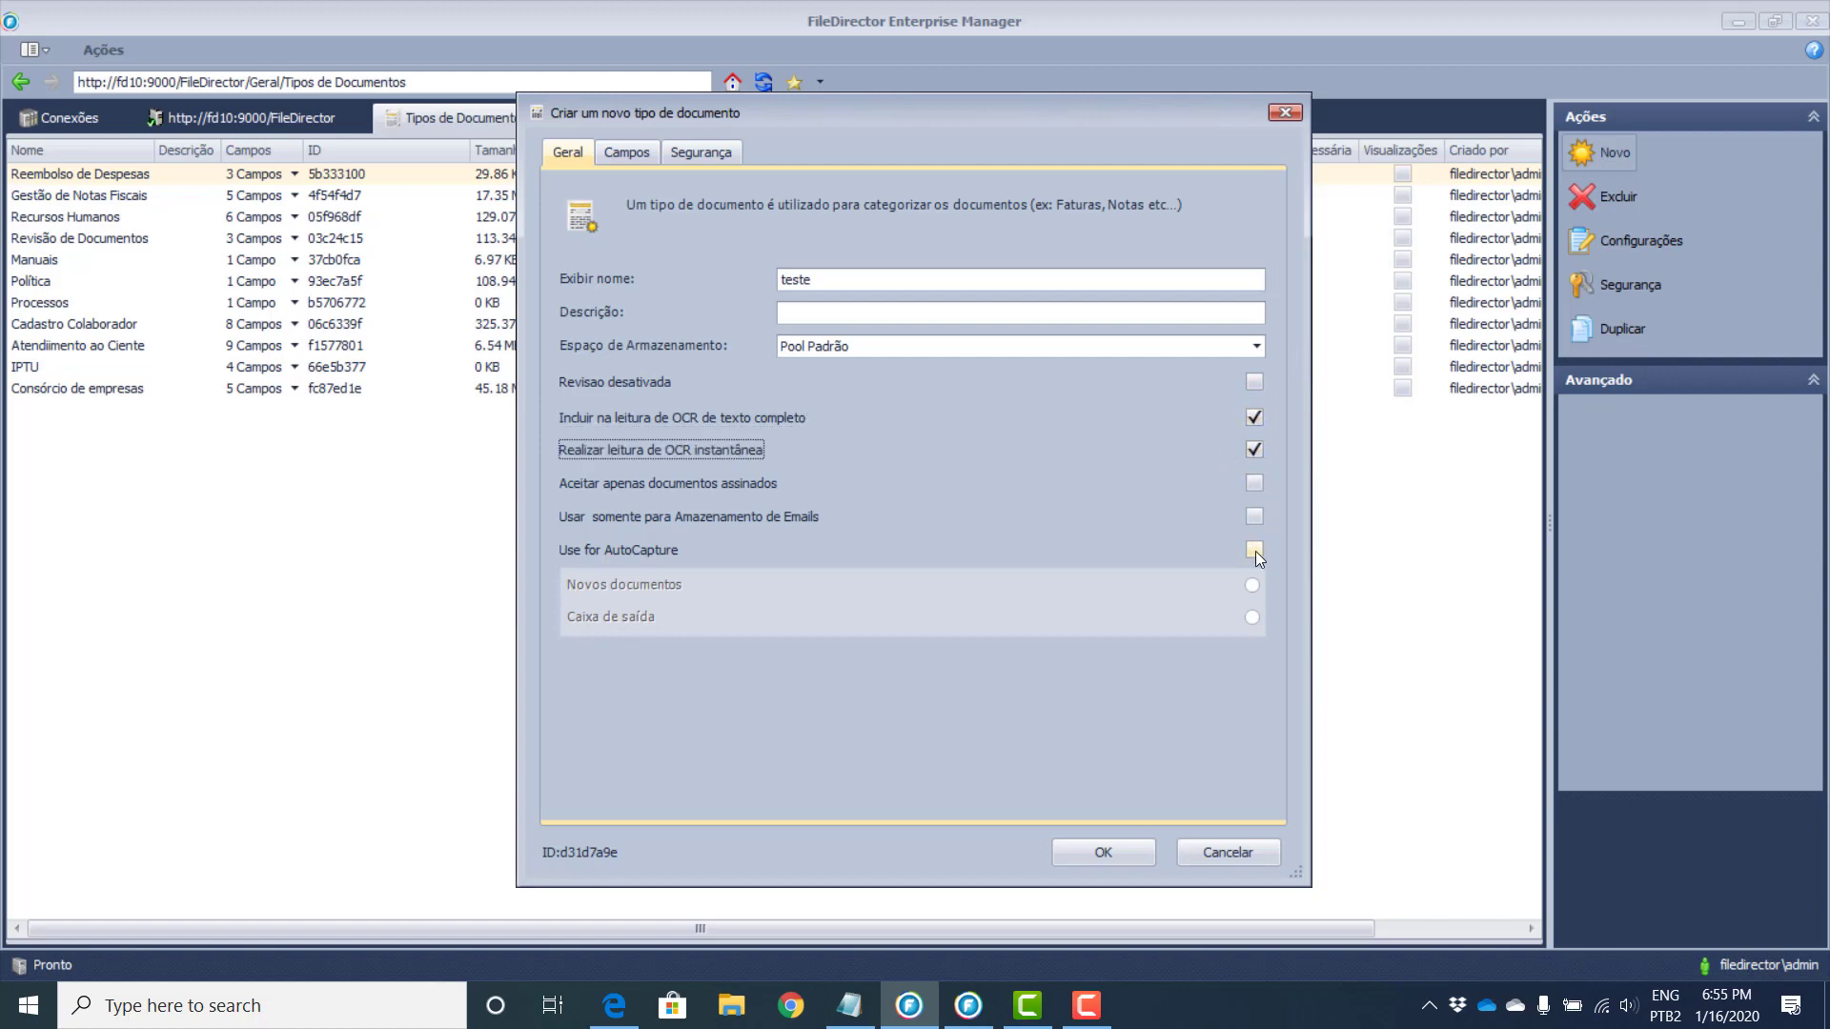
{"action": "left_click", "coordinate": [624, 150]}
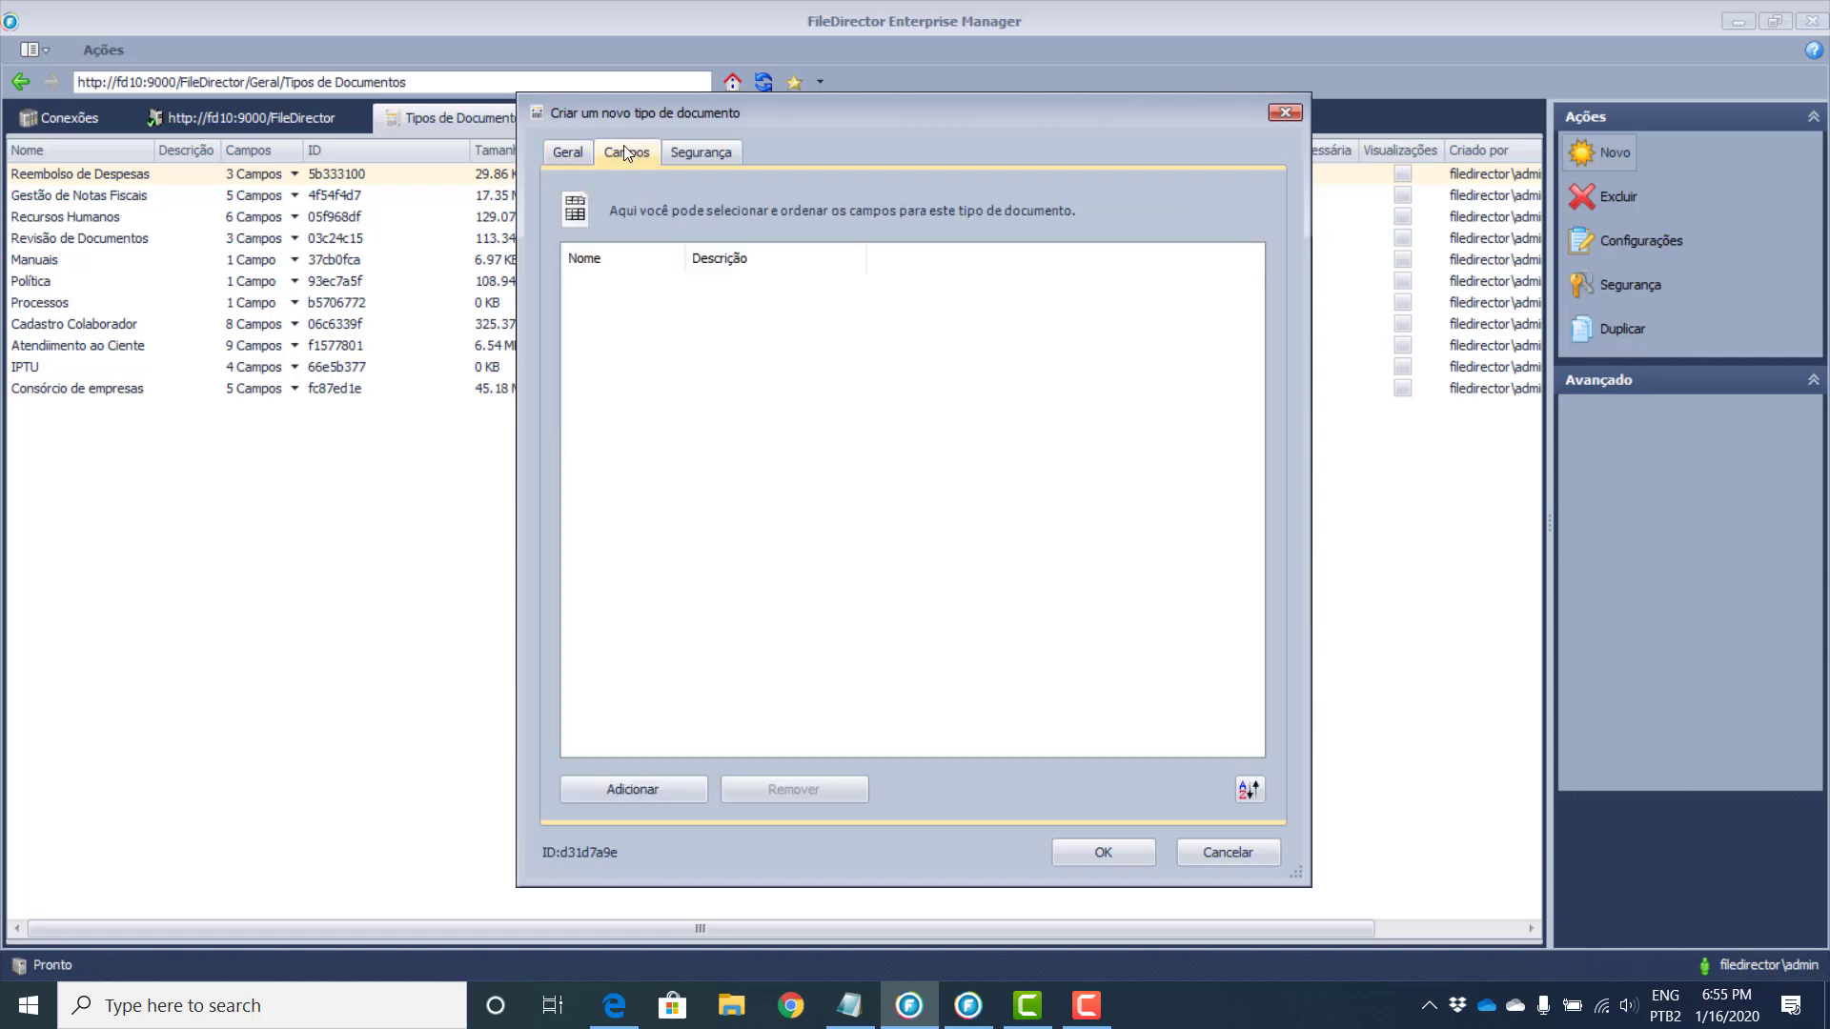
Step: Add the Assunto, Data and Empresa fields to the teste document type
{"action": "left_click", "coordinate": [596, 789]}
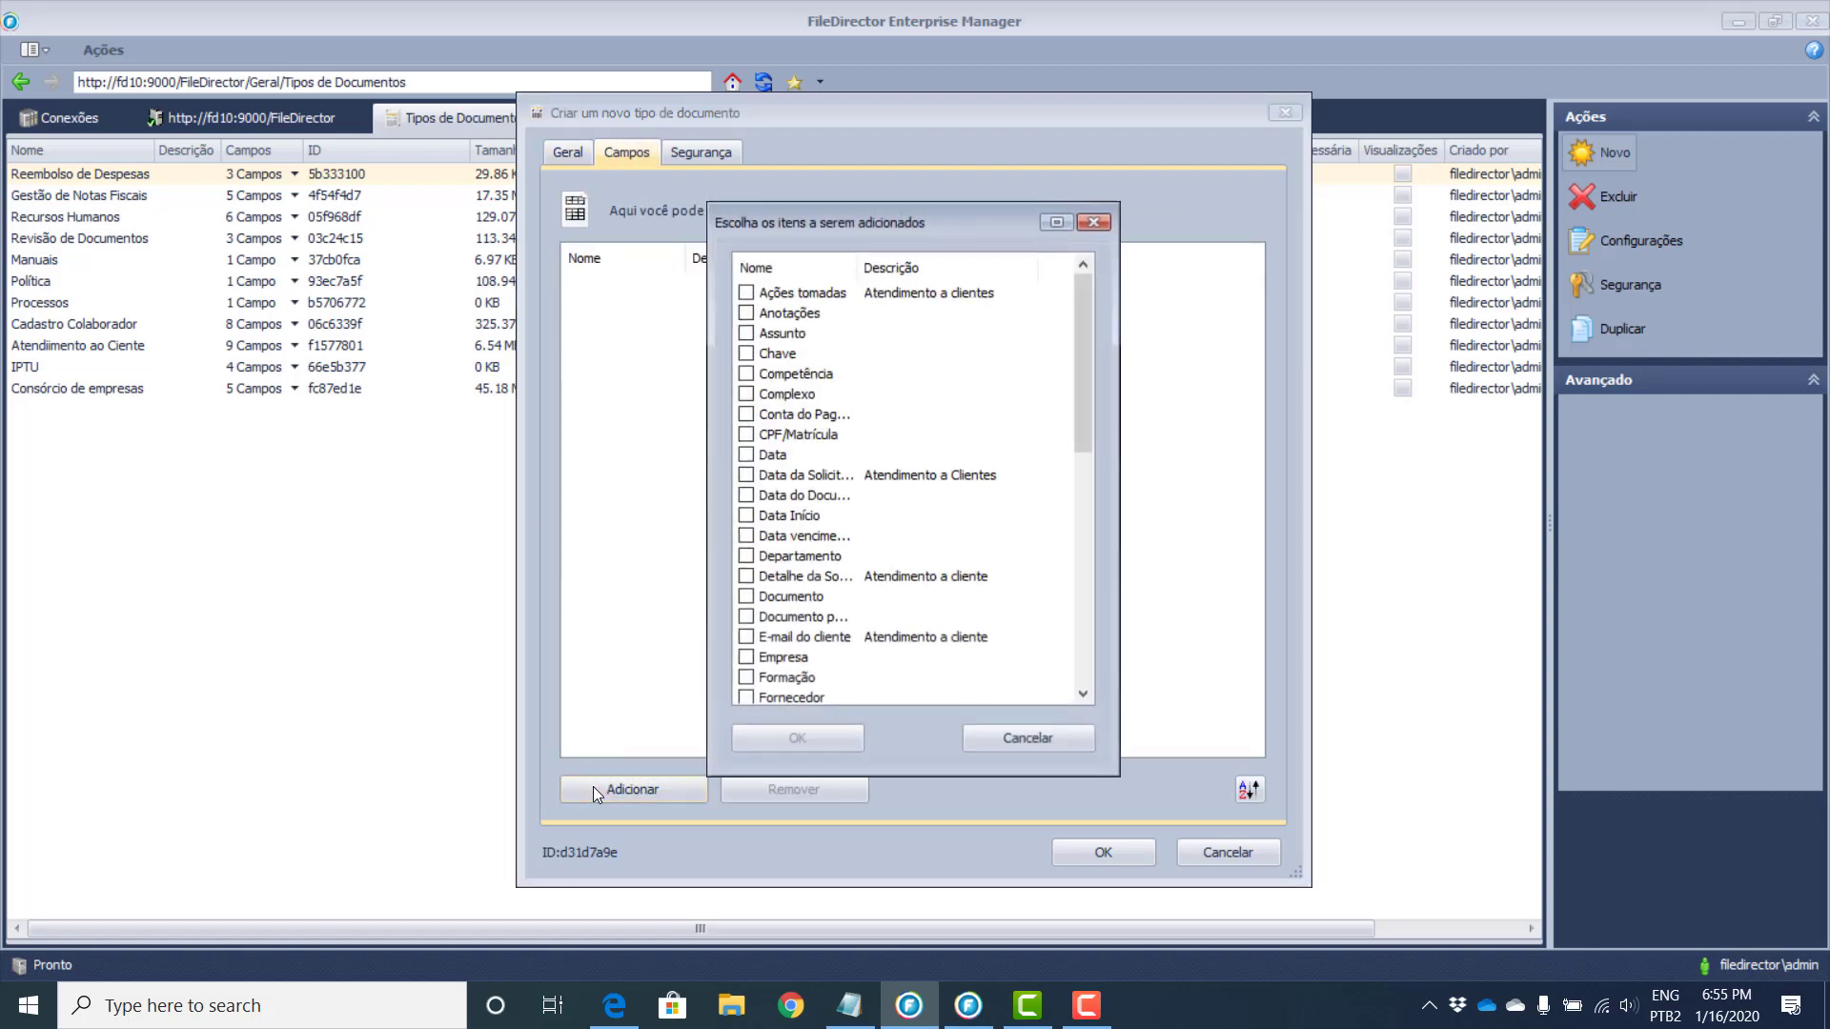
{"action": "left_click", "coordinate": [748, 333]}
{"action": "left_click", "coordinate": [747, 456]}
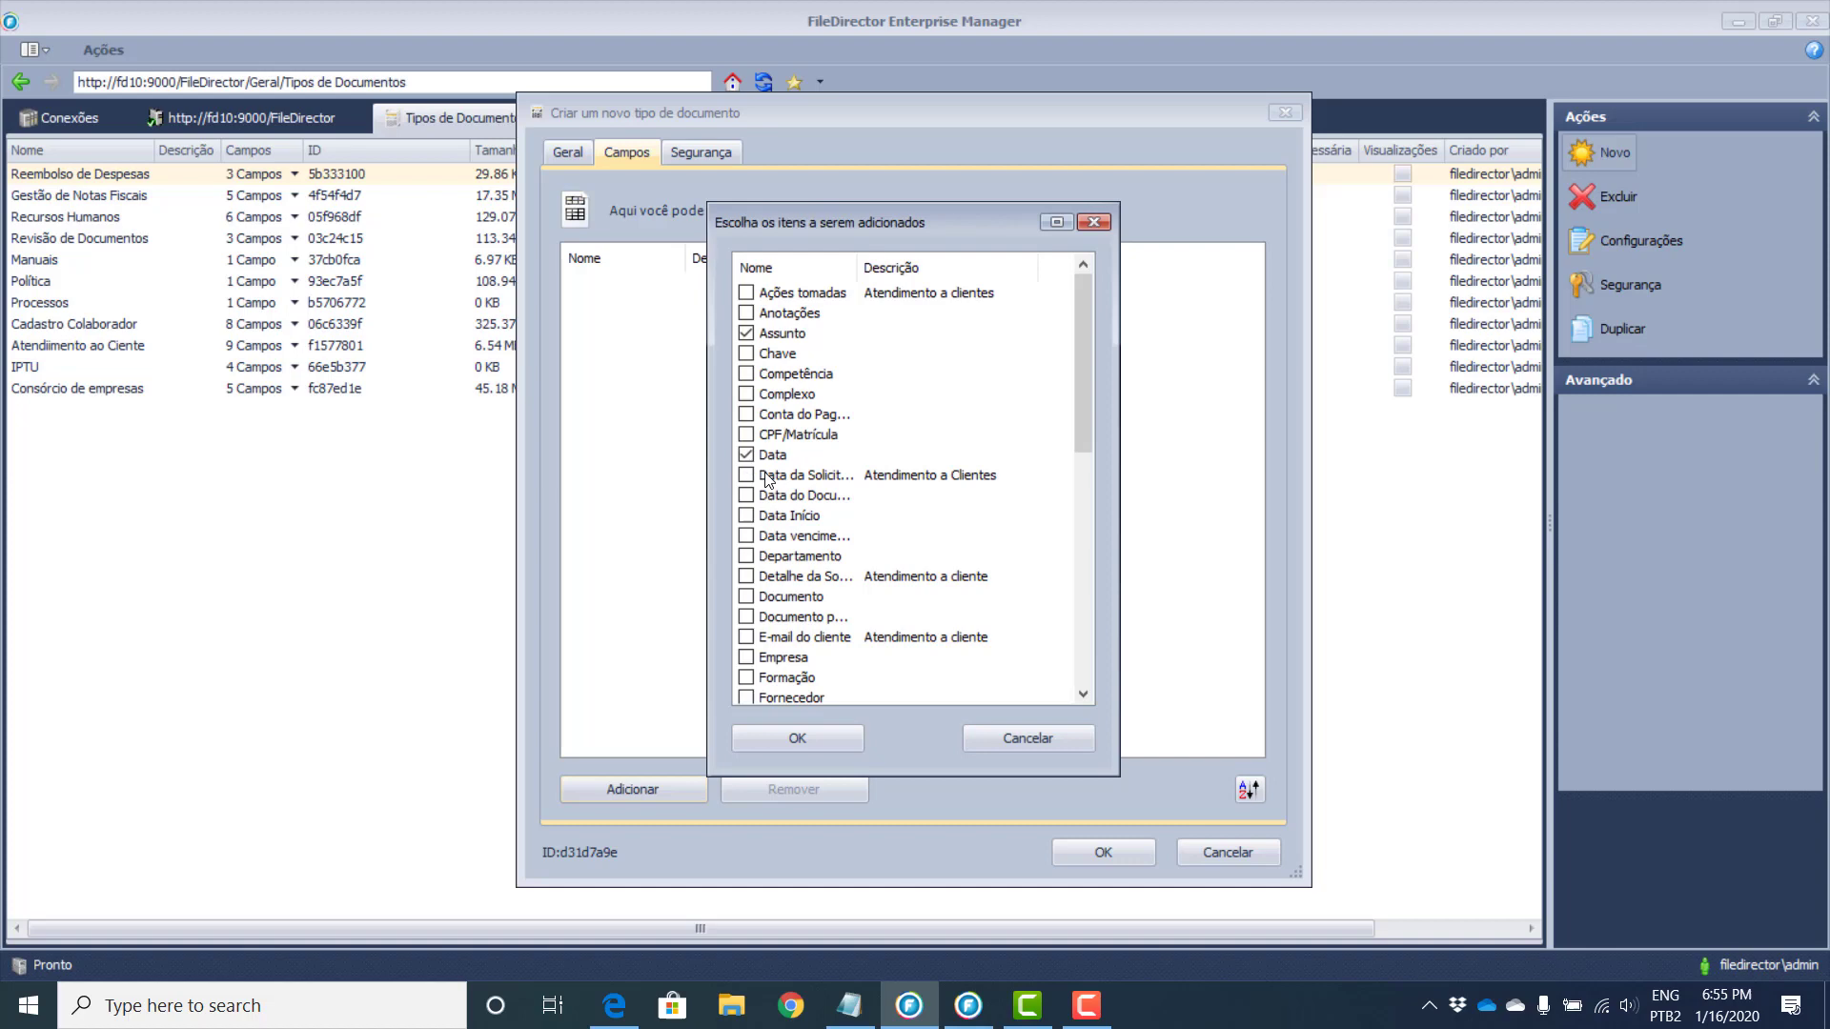
{"action": "left_click", "coordinate": [743, 601]}
{"action": "left_click_drag", "start_coordinate": [1092, 309], "coordinate": [1058, 288]}
{"action": "left_click", "coordinate": [746, 536]}
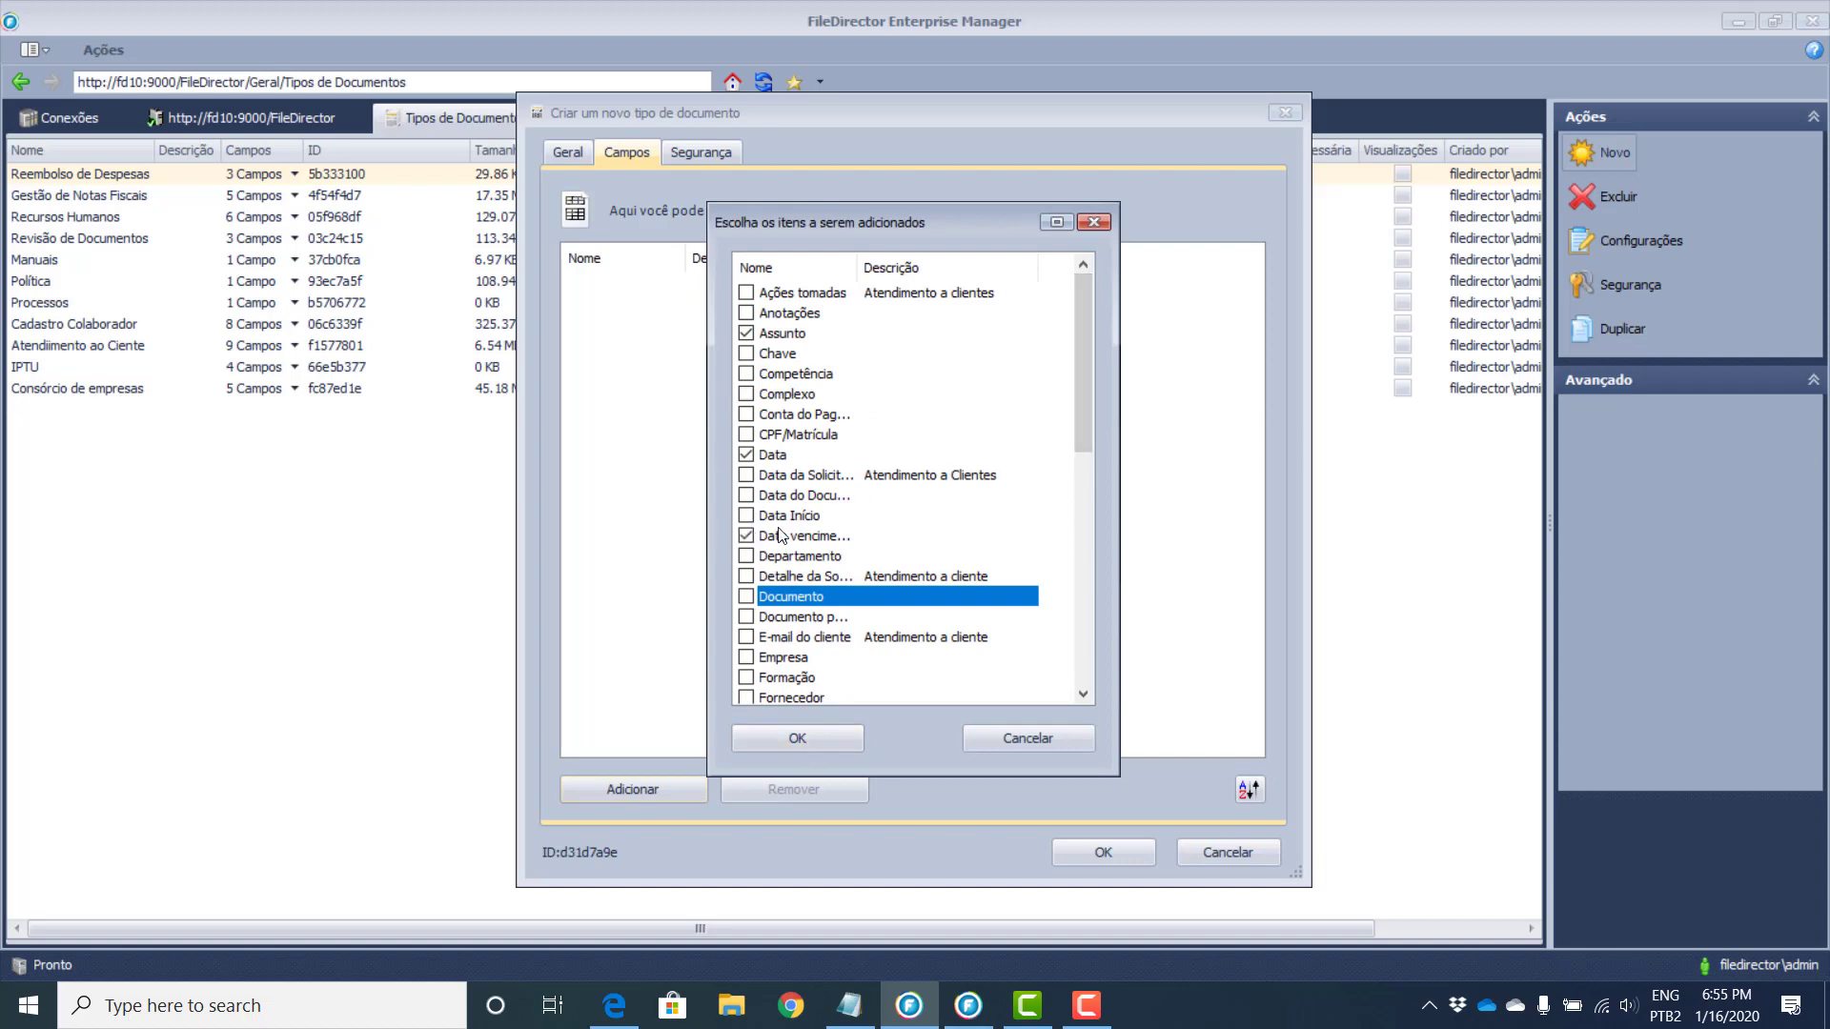
{"action": "left_click", "coordinate": [747, 536]}
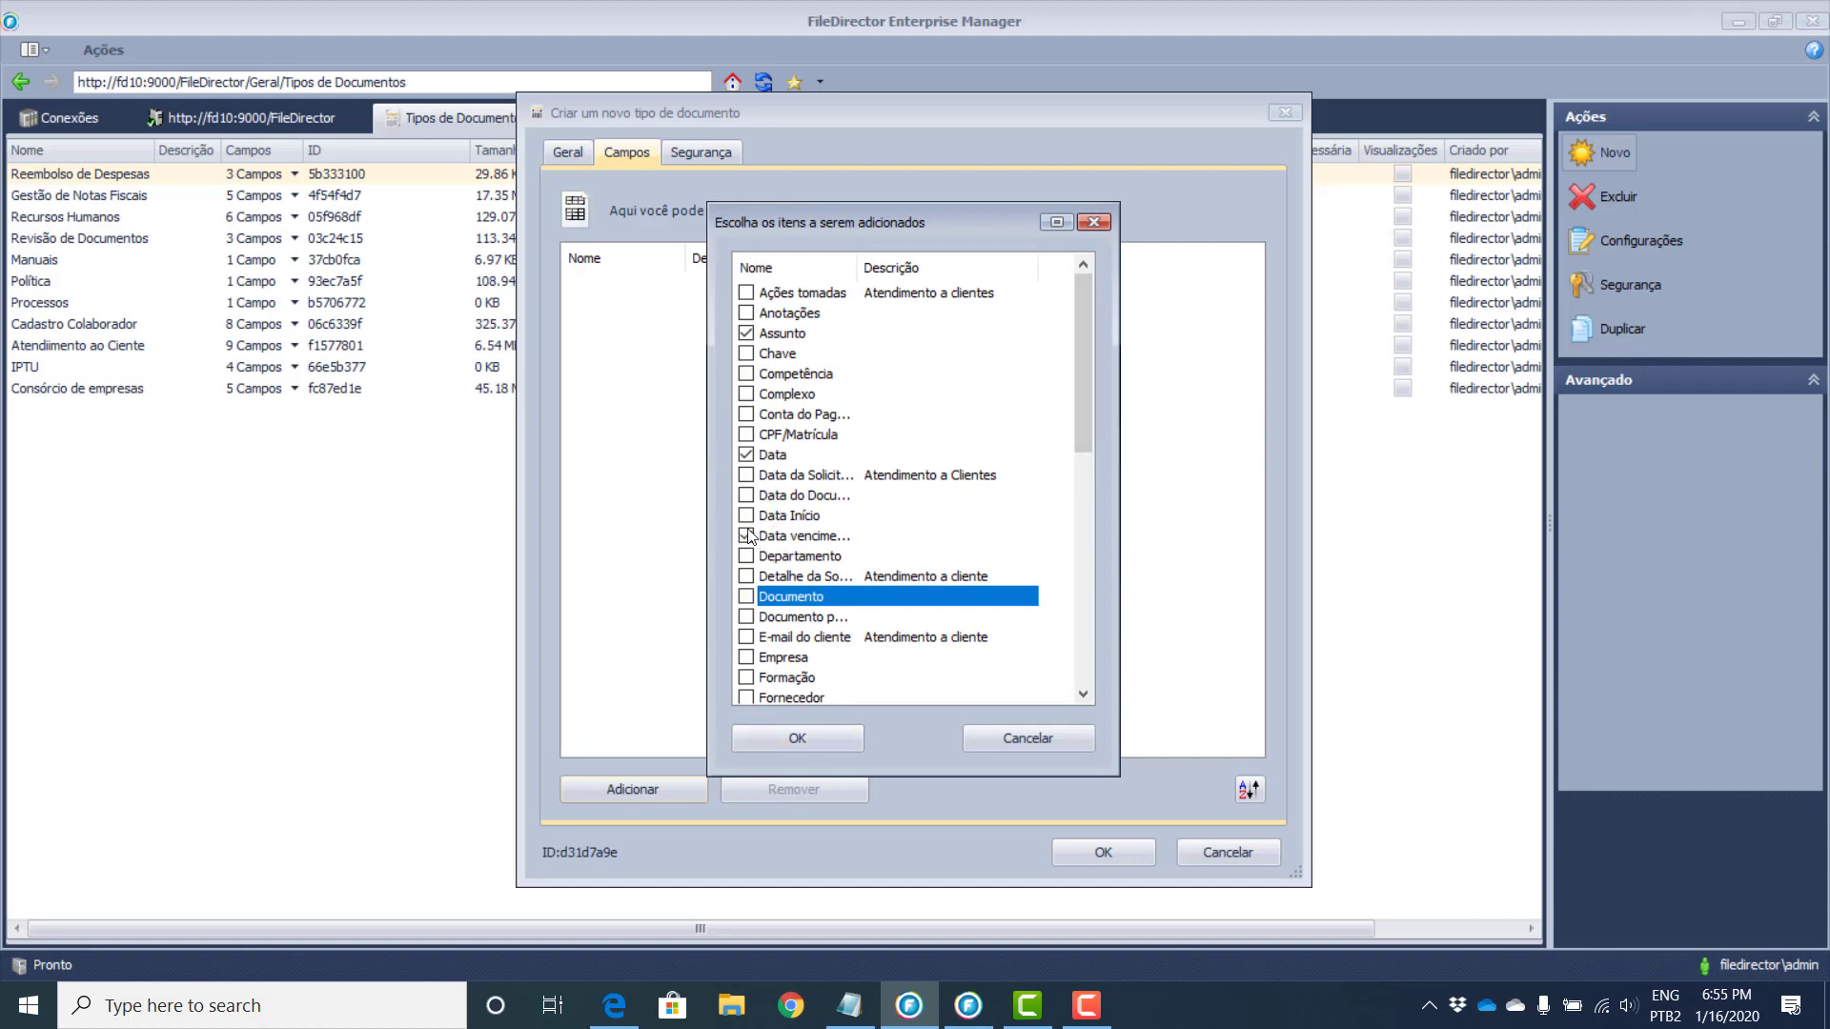
{"action": "left_click", "coordinate": [767, 660]}
{"action": "left_click", "coordinate": [747, 657]}
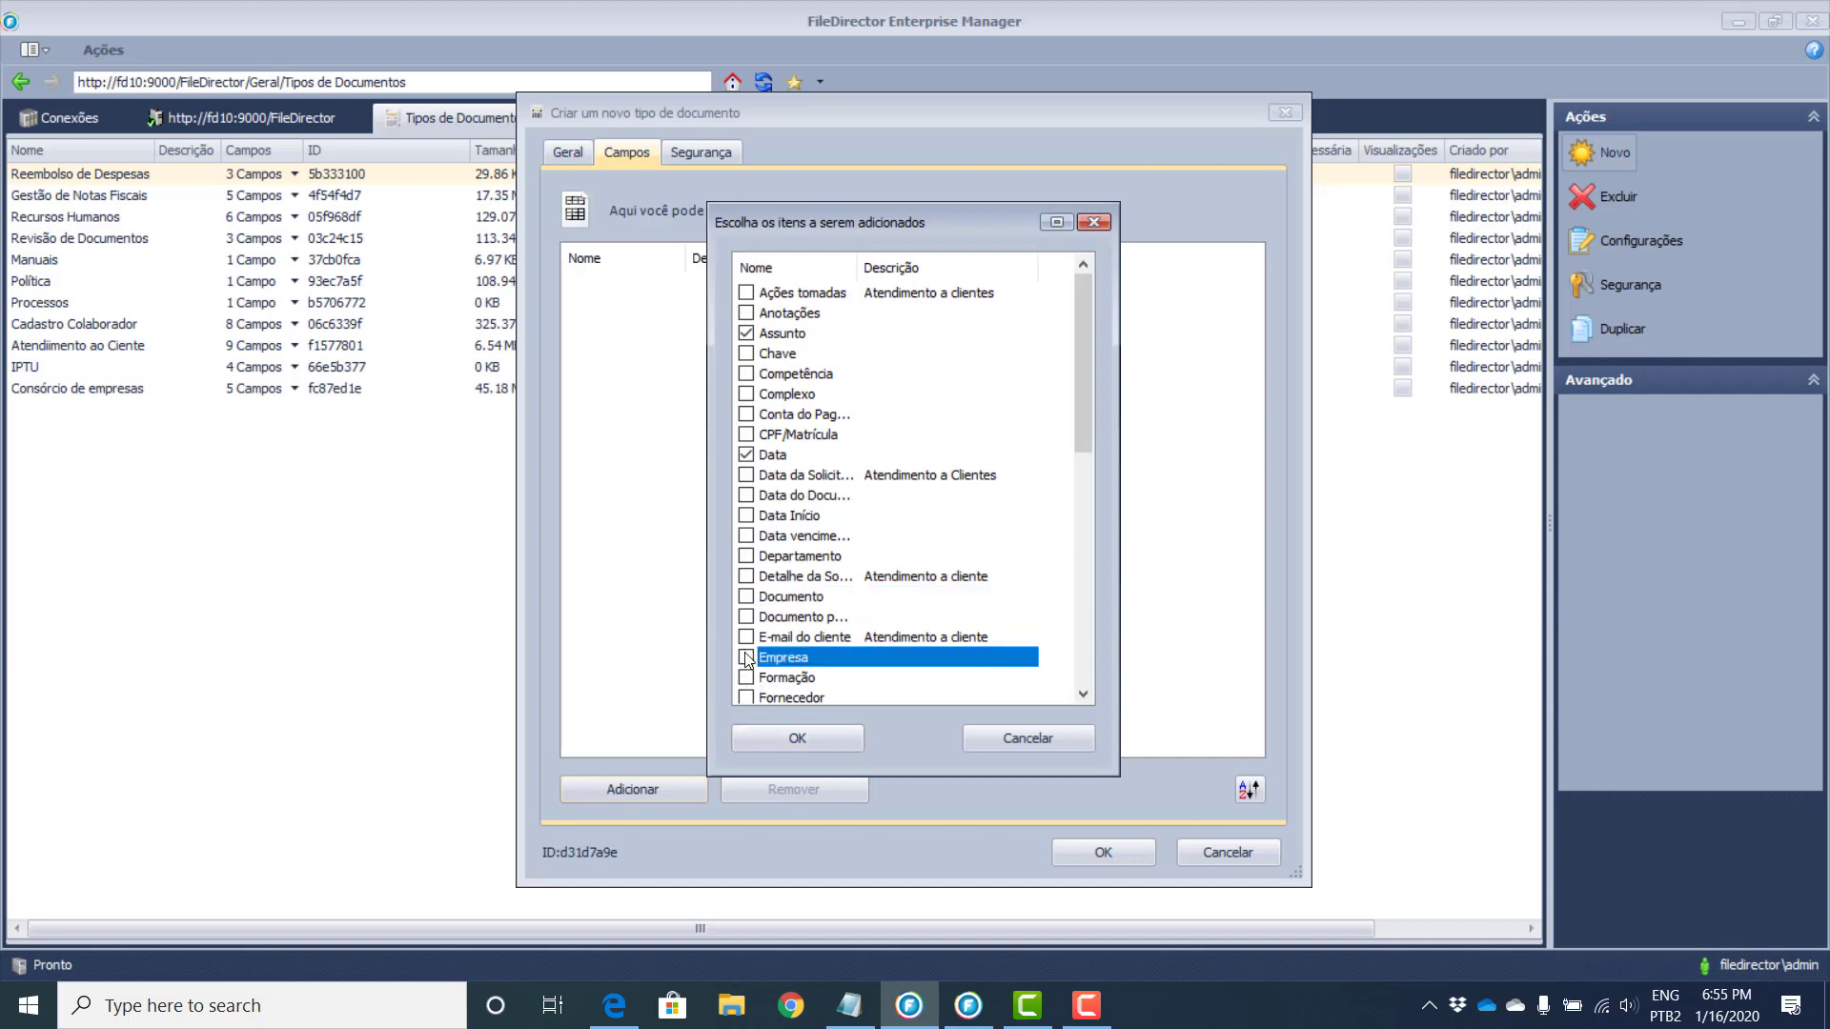
{"action": "left_click", "coordinate": [810, 736]}
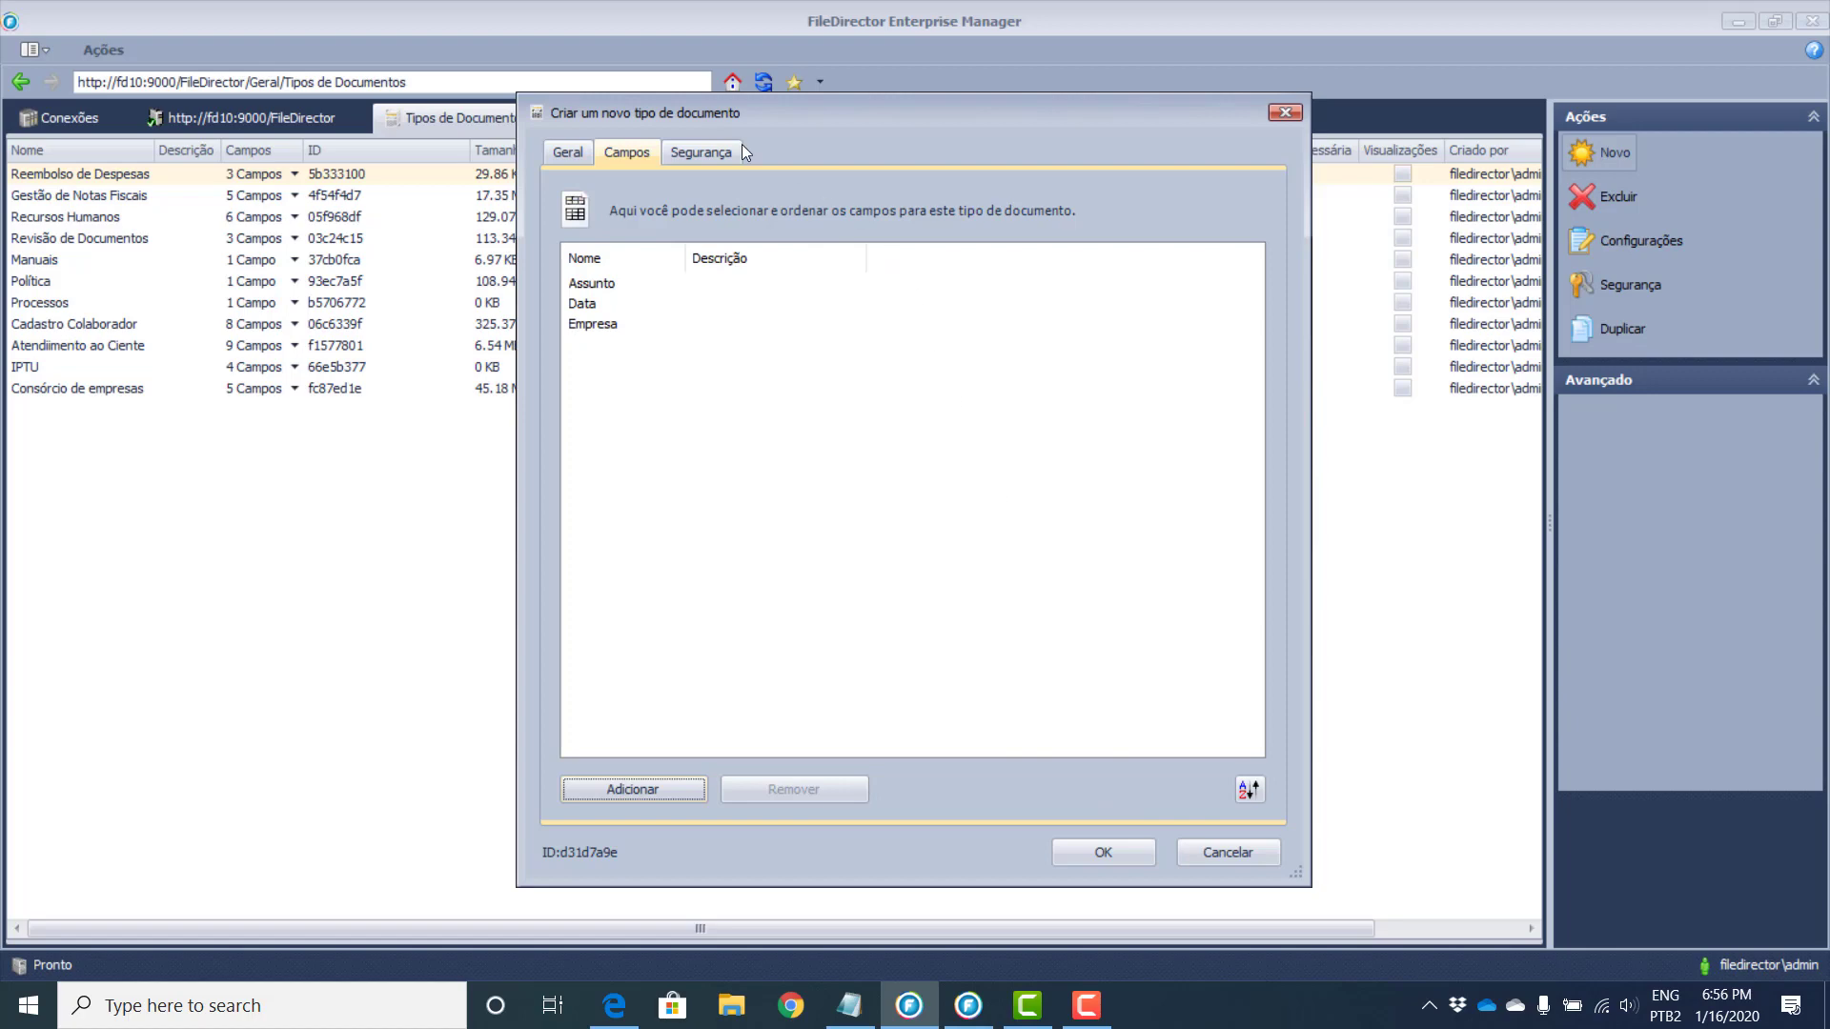
Step: Add the Teste user account to the type's Segurança permissions
{"action": "left_click", "coordinate": [715, 152]}
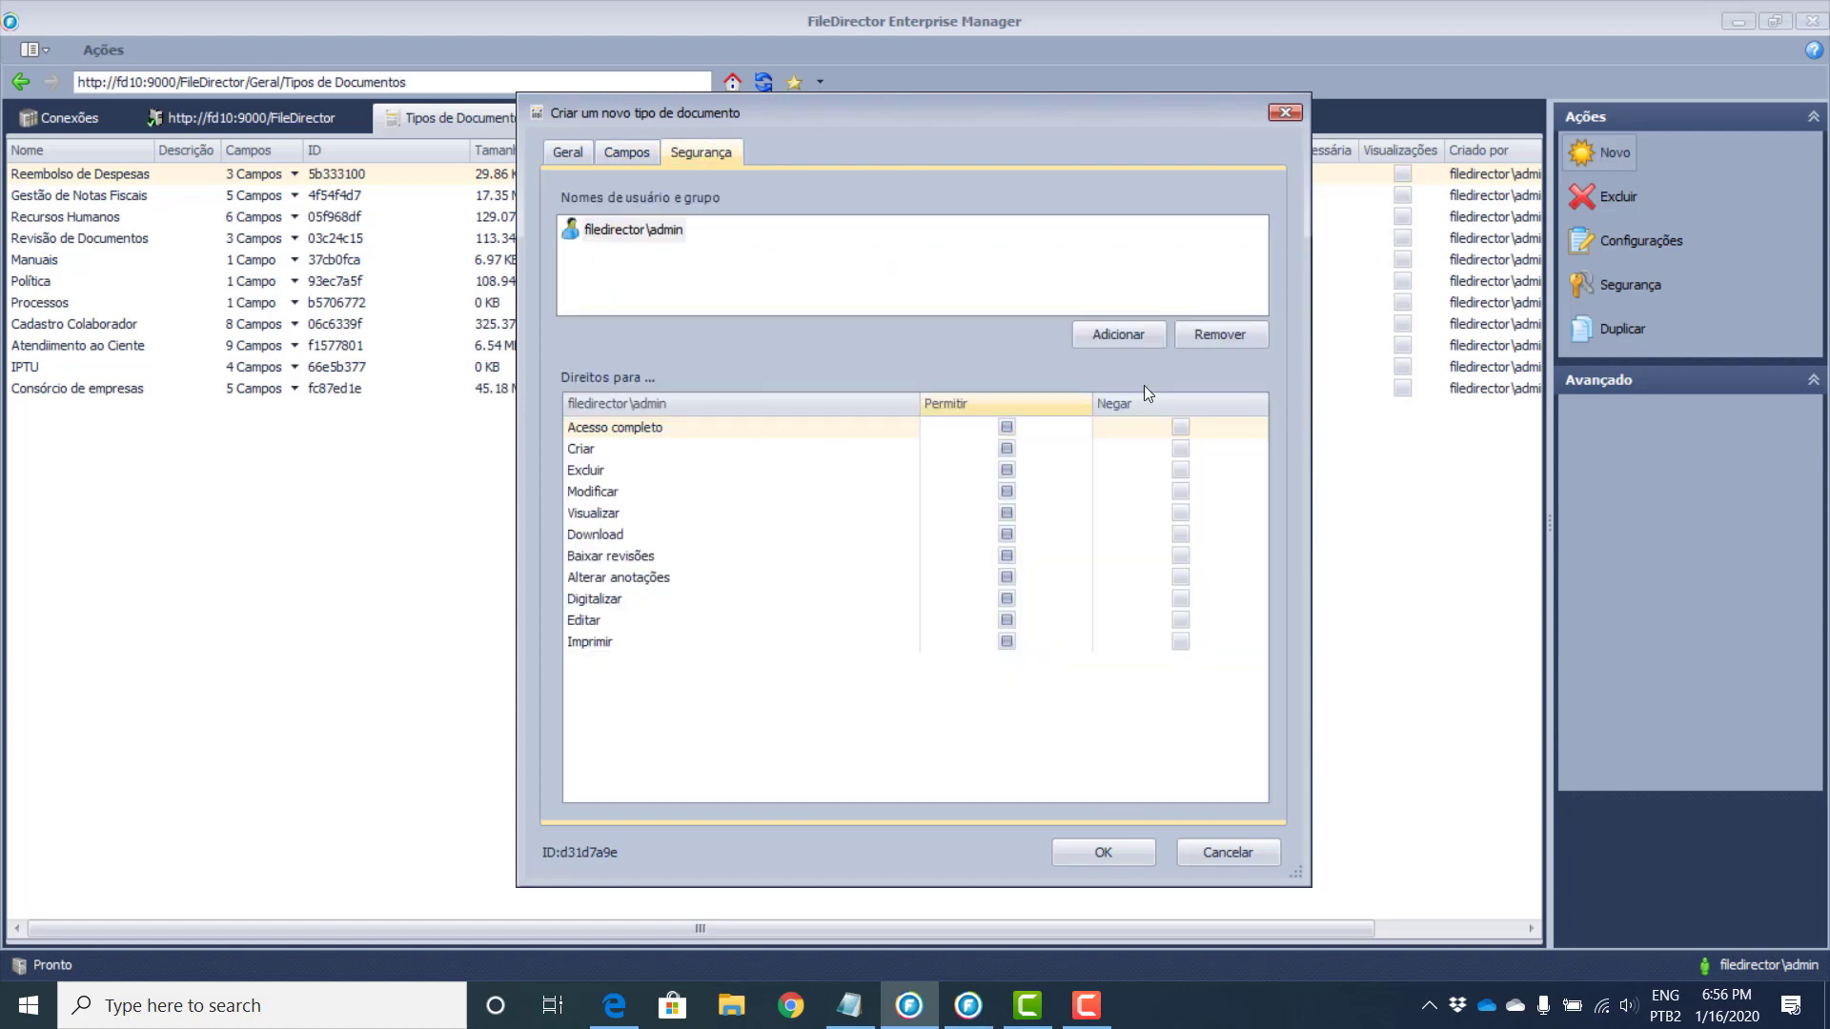
{"action": "left_click", "coordinate": [1141, 333]}
{"action": "scroll", "coordinate": [830, 495], "scroll_direction": "down", "scroll_amount": 1}
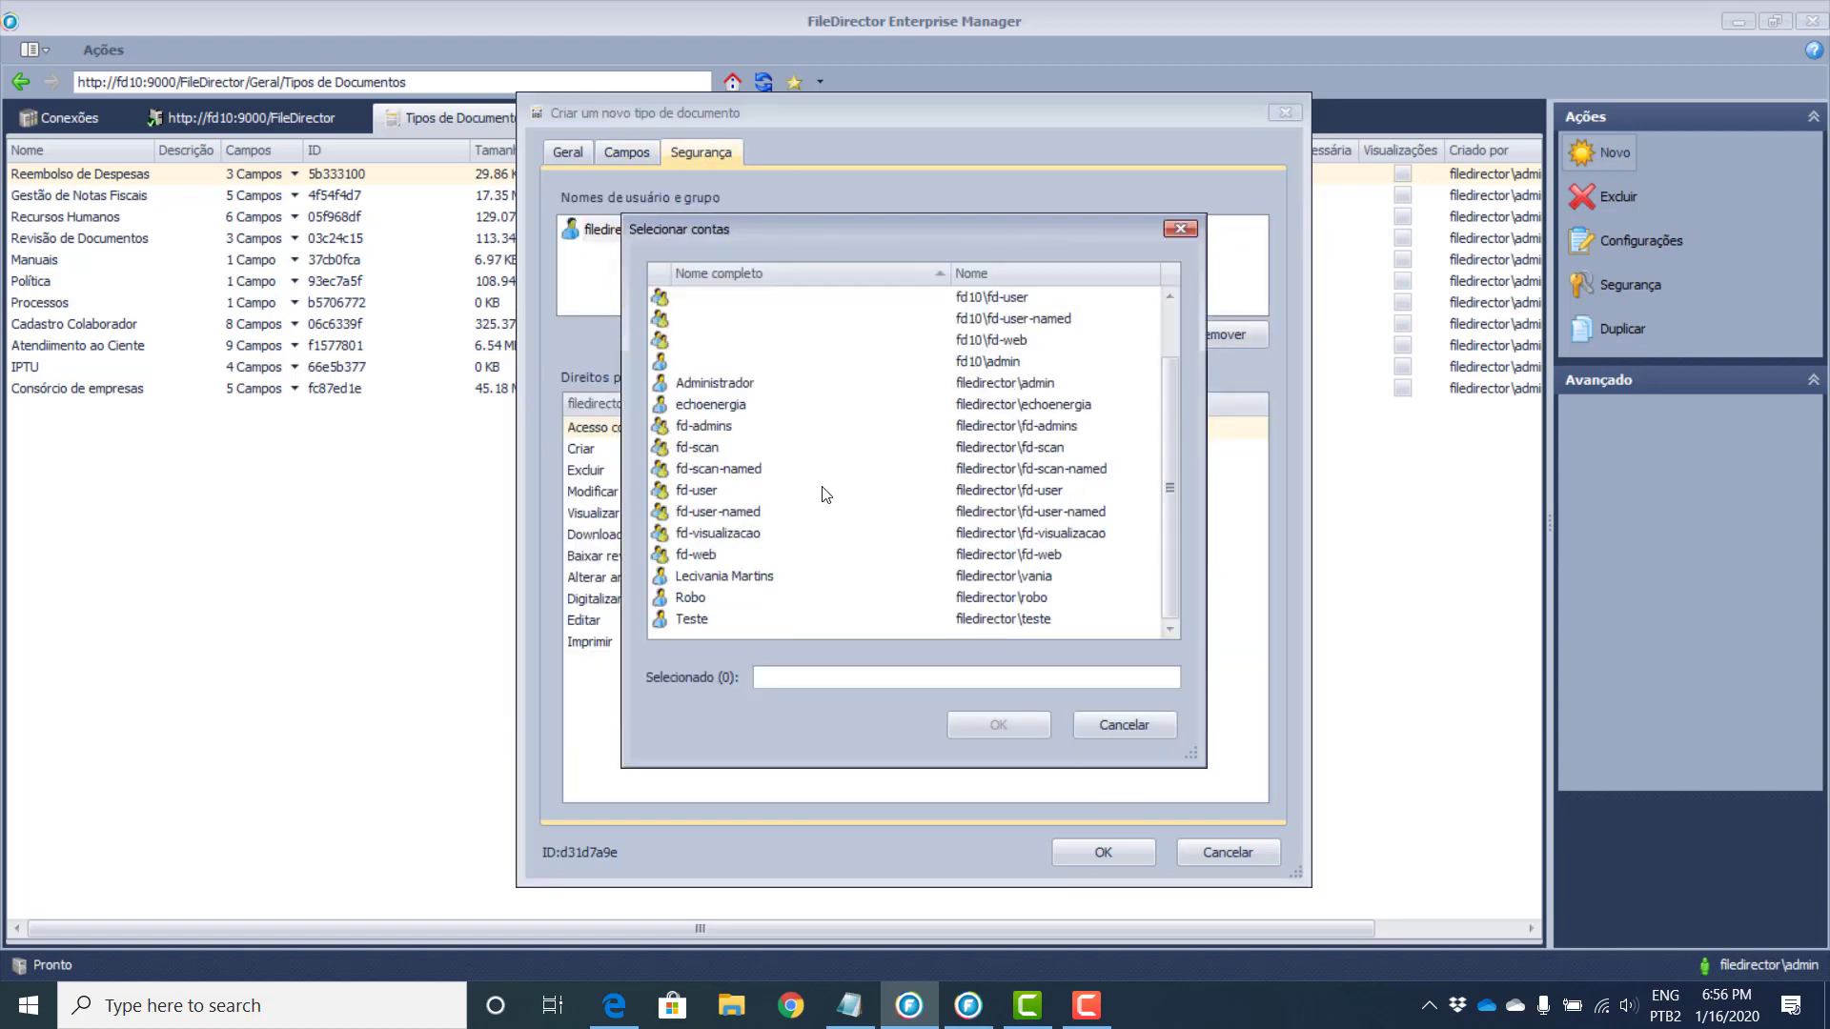
{"action": "left_click", "coordinate": [724, 619]}
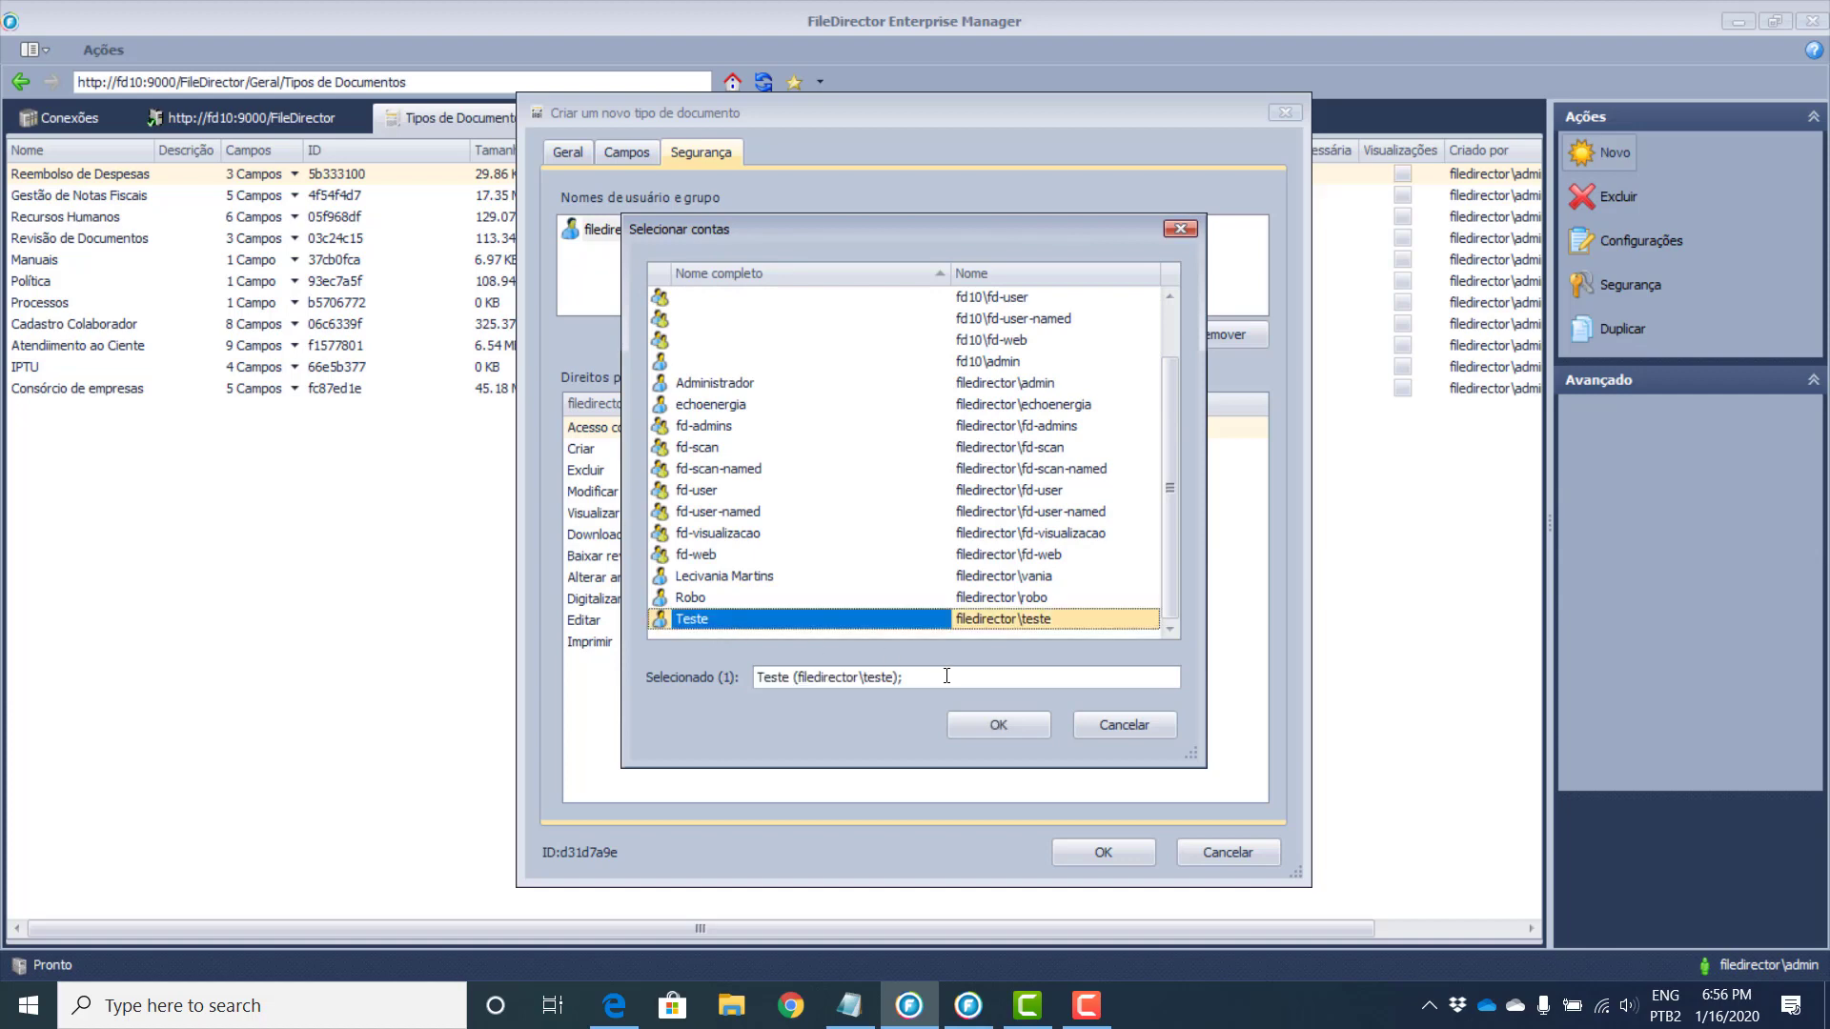
{"action": "left_click", "coordinate": [980, 728]}
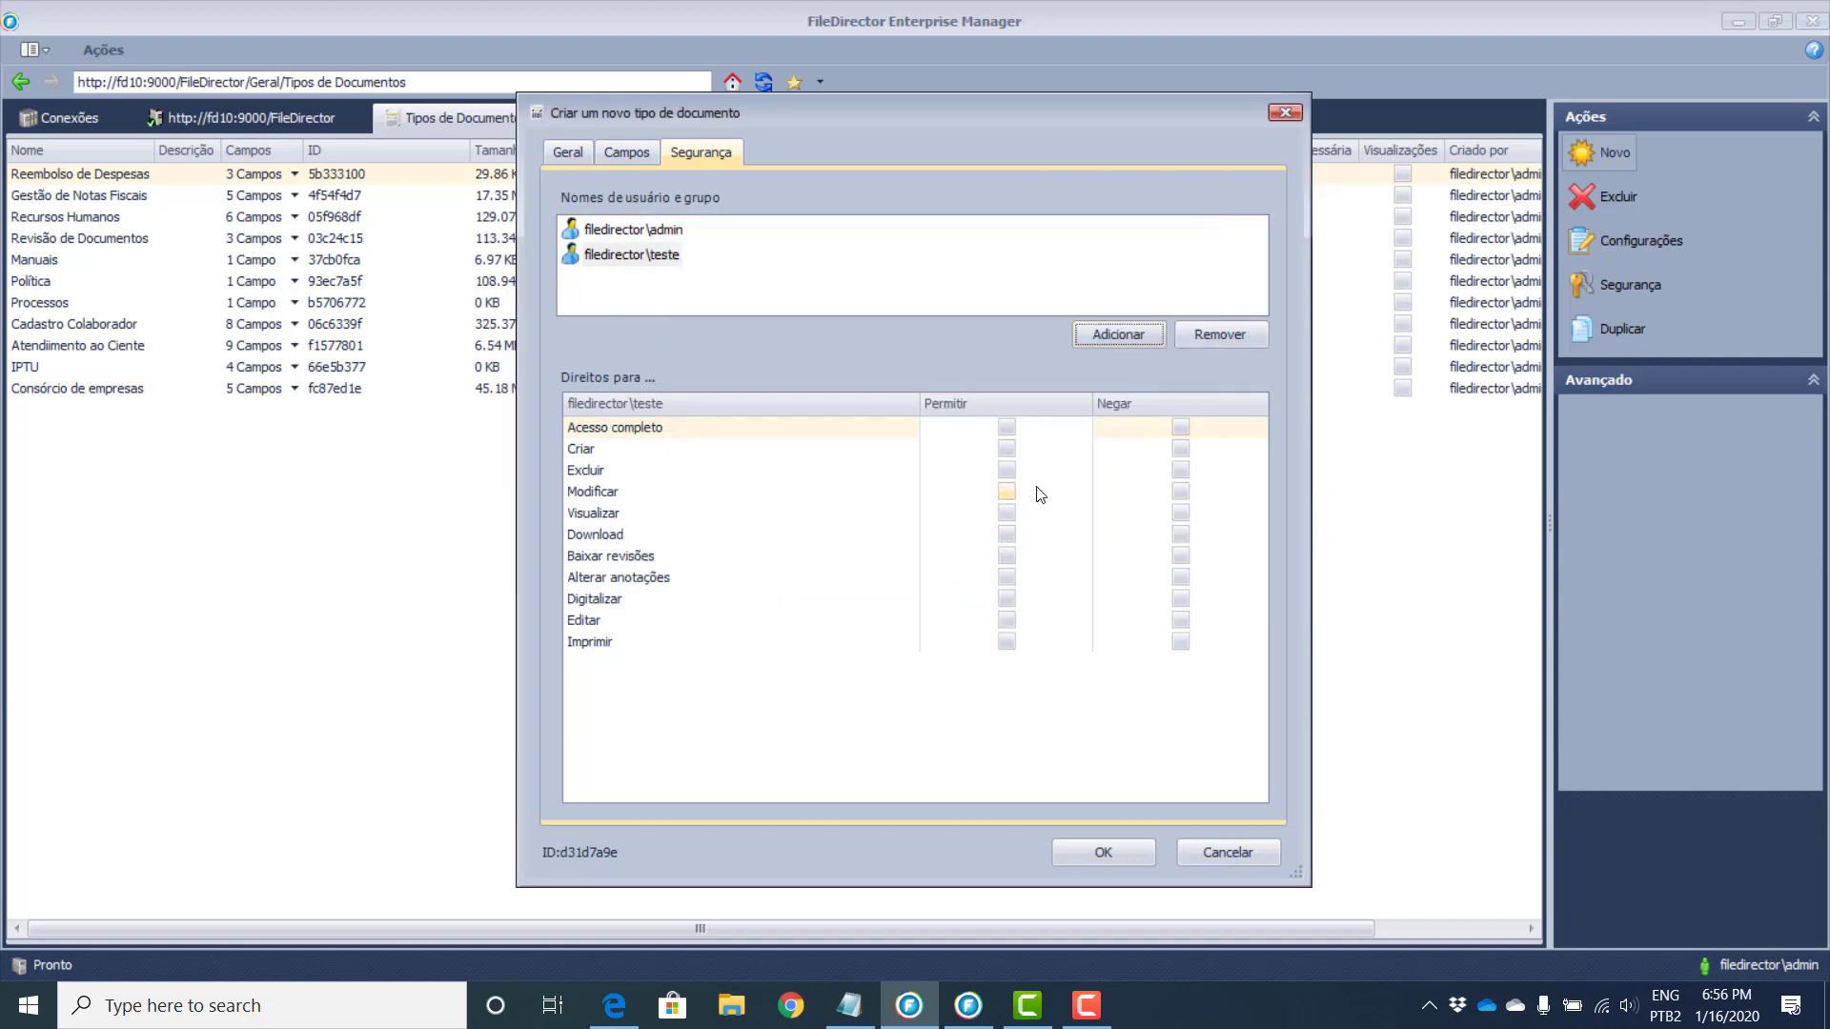
Step: Allow Teste to modify, view, edit and print documents, and save the type
{"action": "left_click", "coordinate": [1006, 491]}
{"action": "left_click", "coordinate": [1000, 641]}
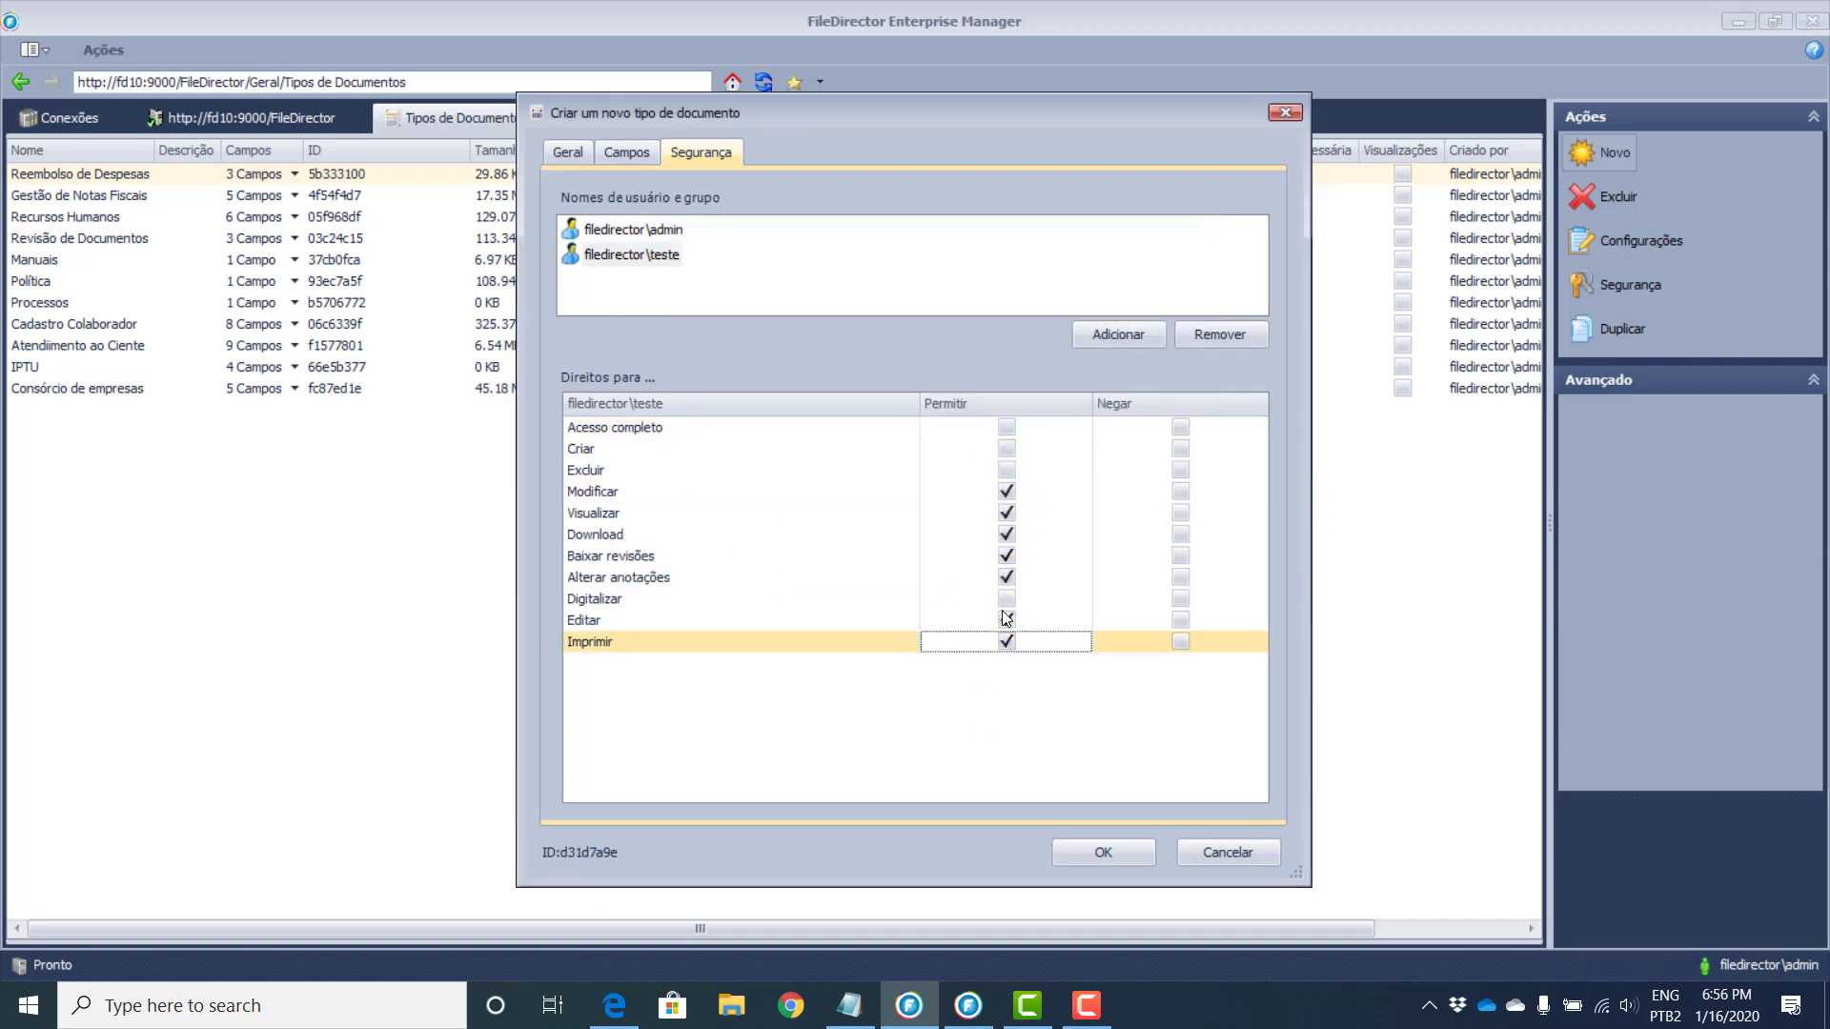
{"action": "left_click", "coordinate": [1007, 577]}
{"action": "left_click", "coordinate": [1006, 558]}
{"action": "left_click", "coordinate": [1007, 534]}
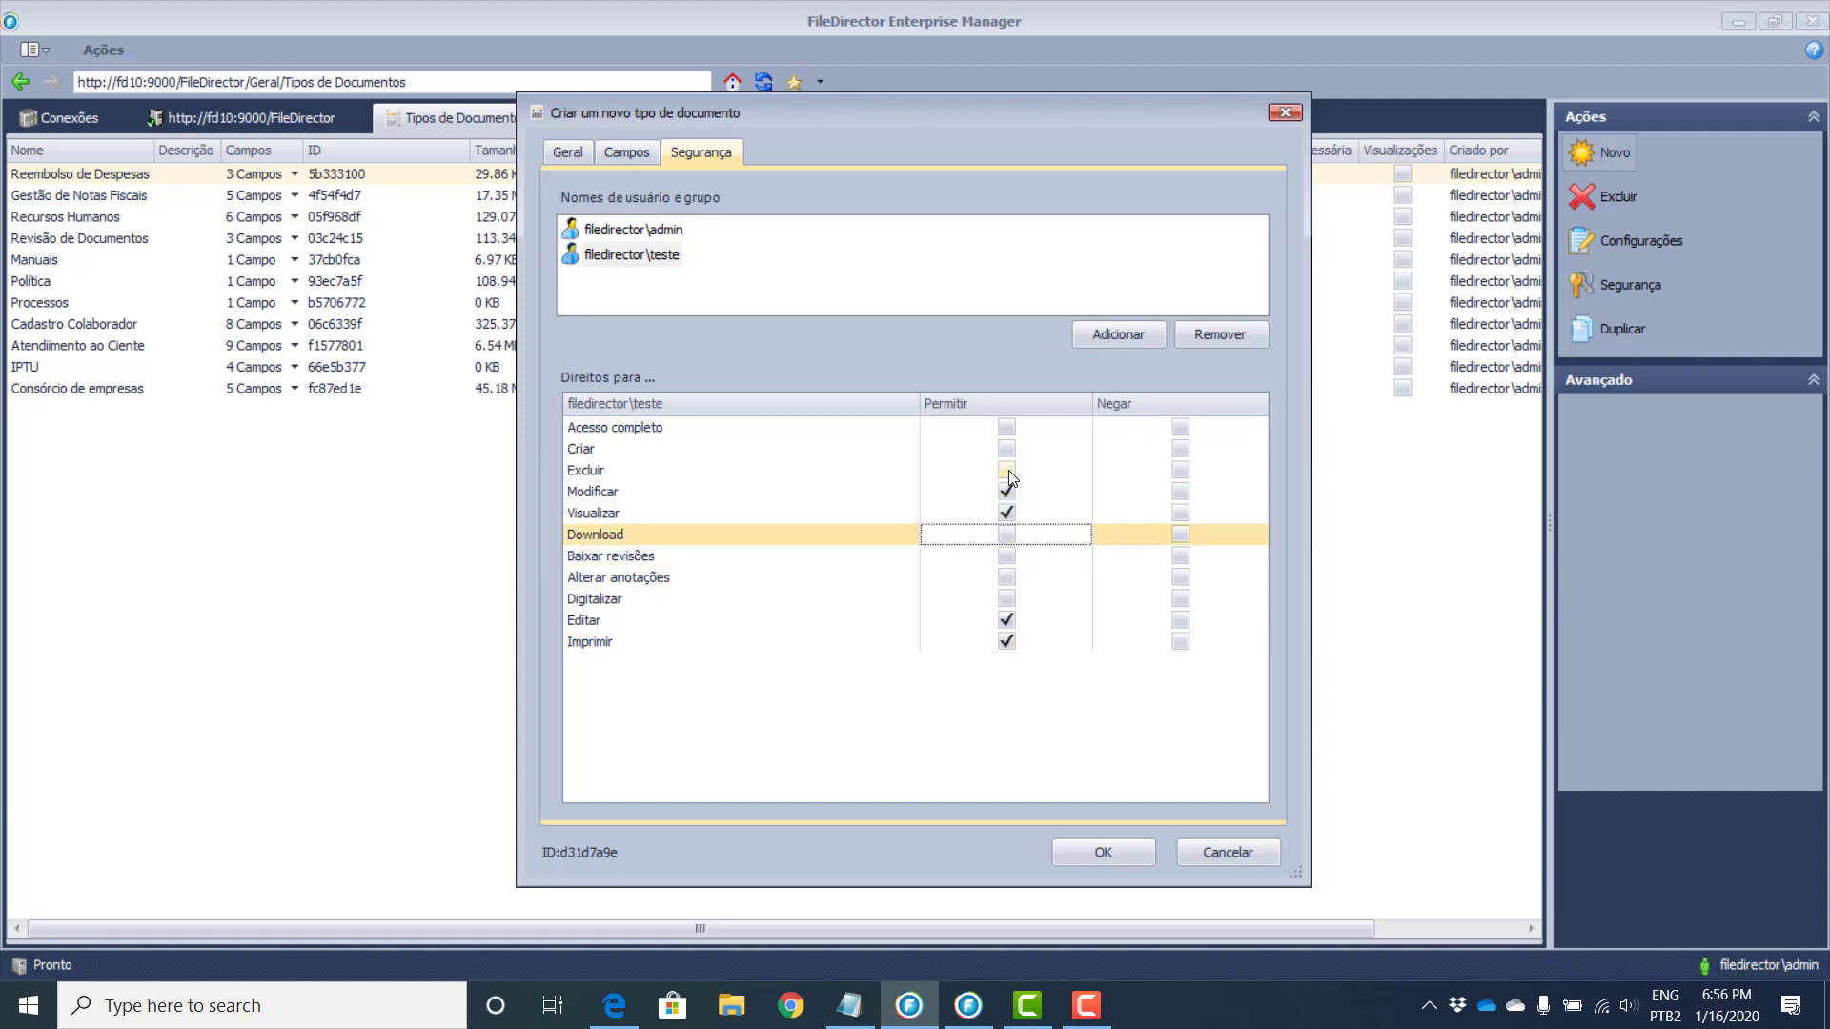
{"action": "left_click", "coordinate": [1008, 520]}
{"action": "key", "text": "Return"}
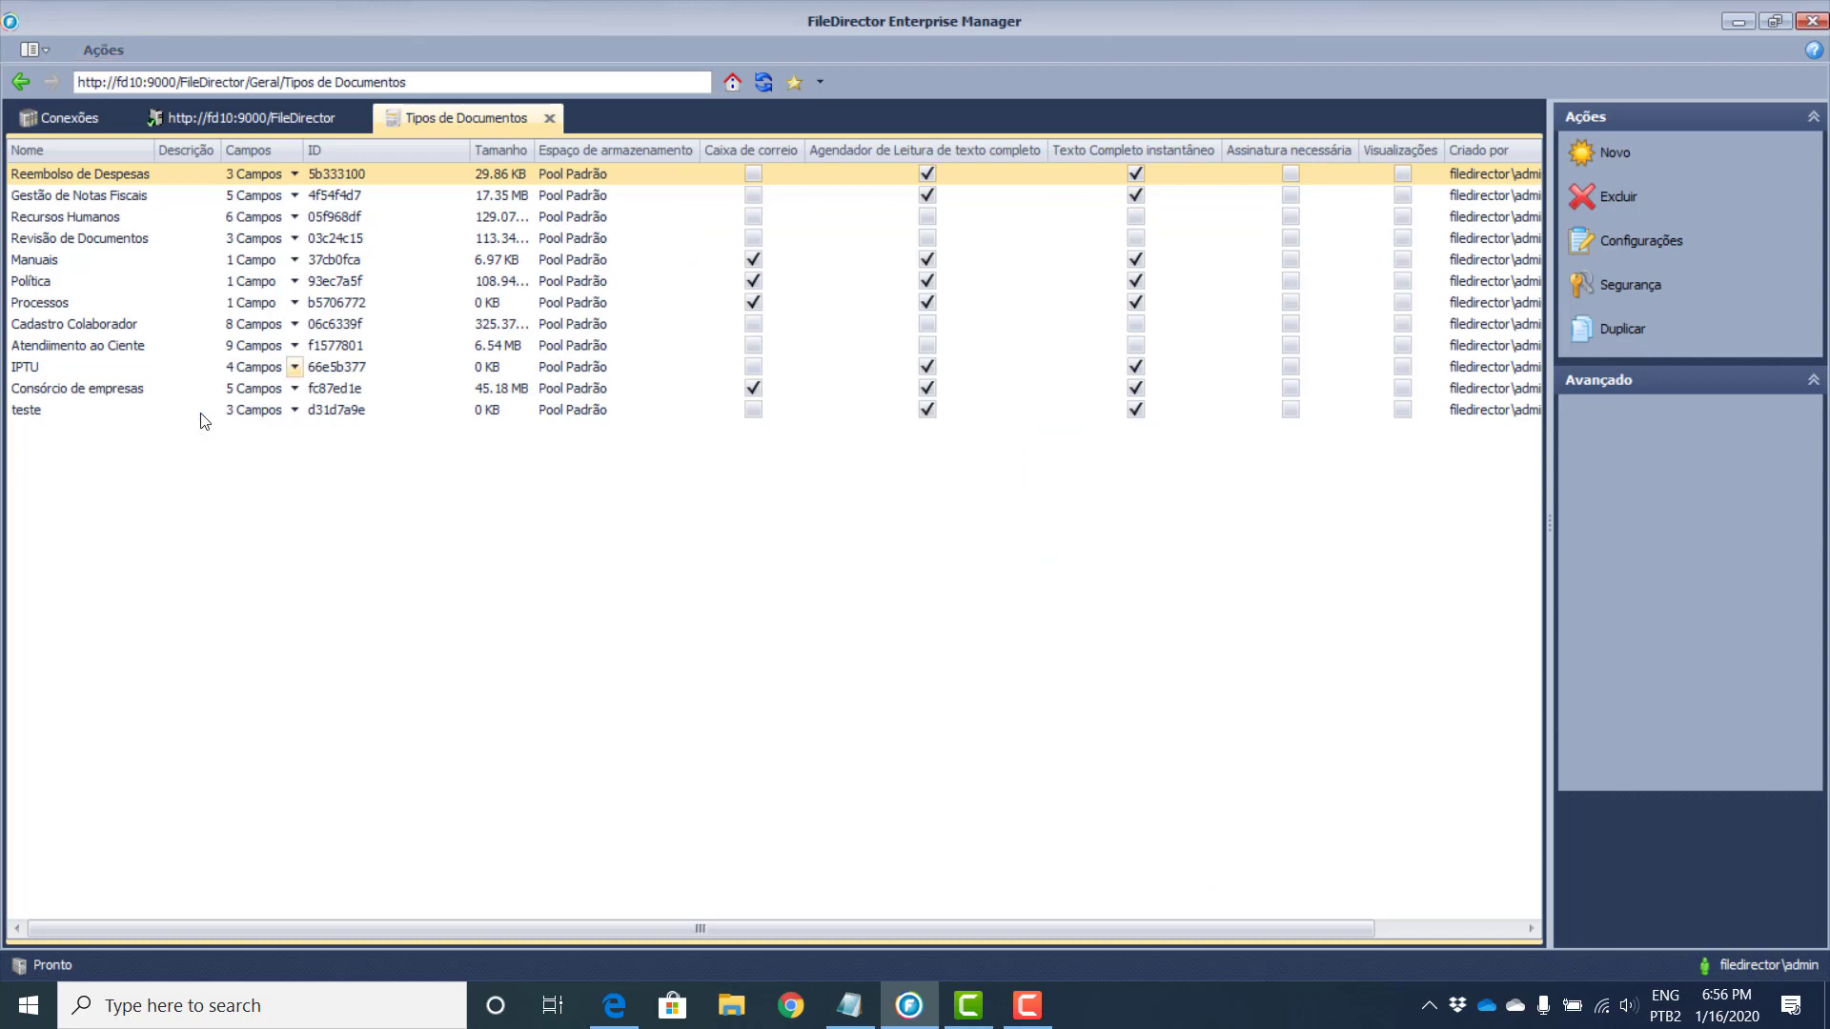
{"action": "left_click", "coordinate": [44, 416]}
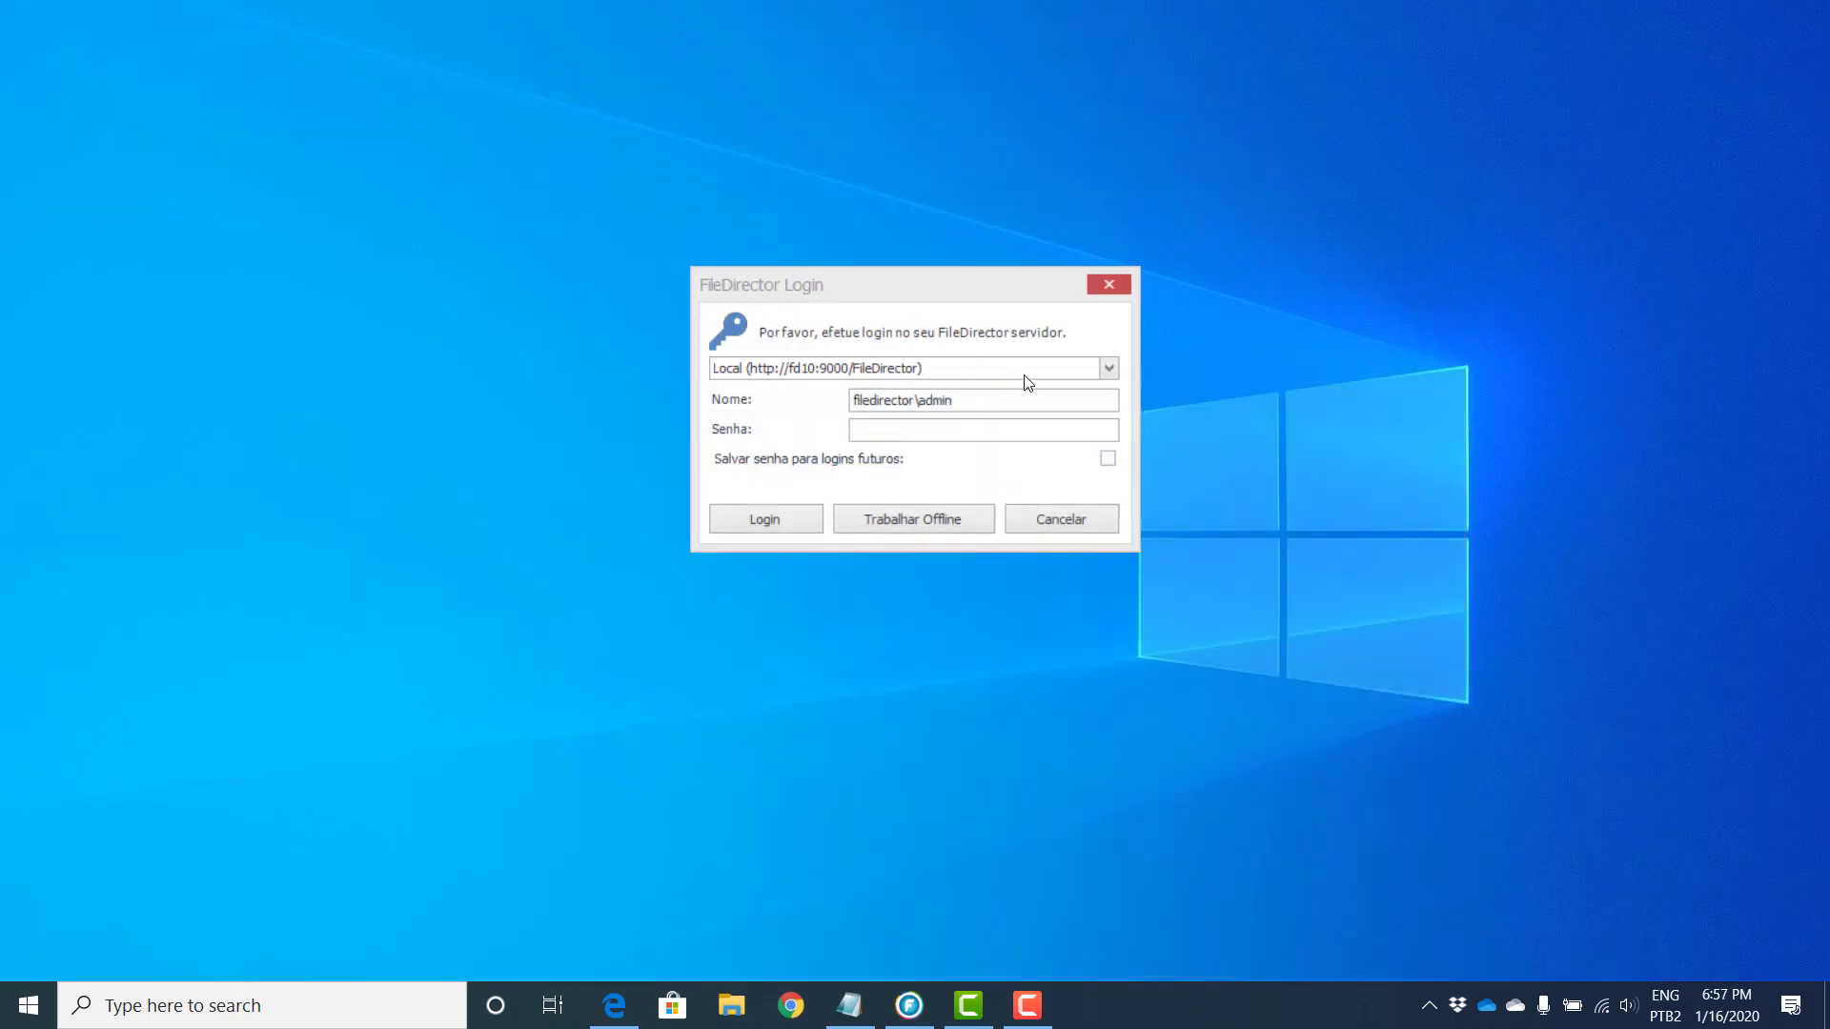
Step: Log in to the local FileDirector server with the account password
{"action": "left_click", "coordinate": [1110, 370]}
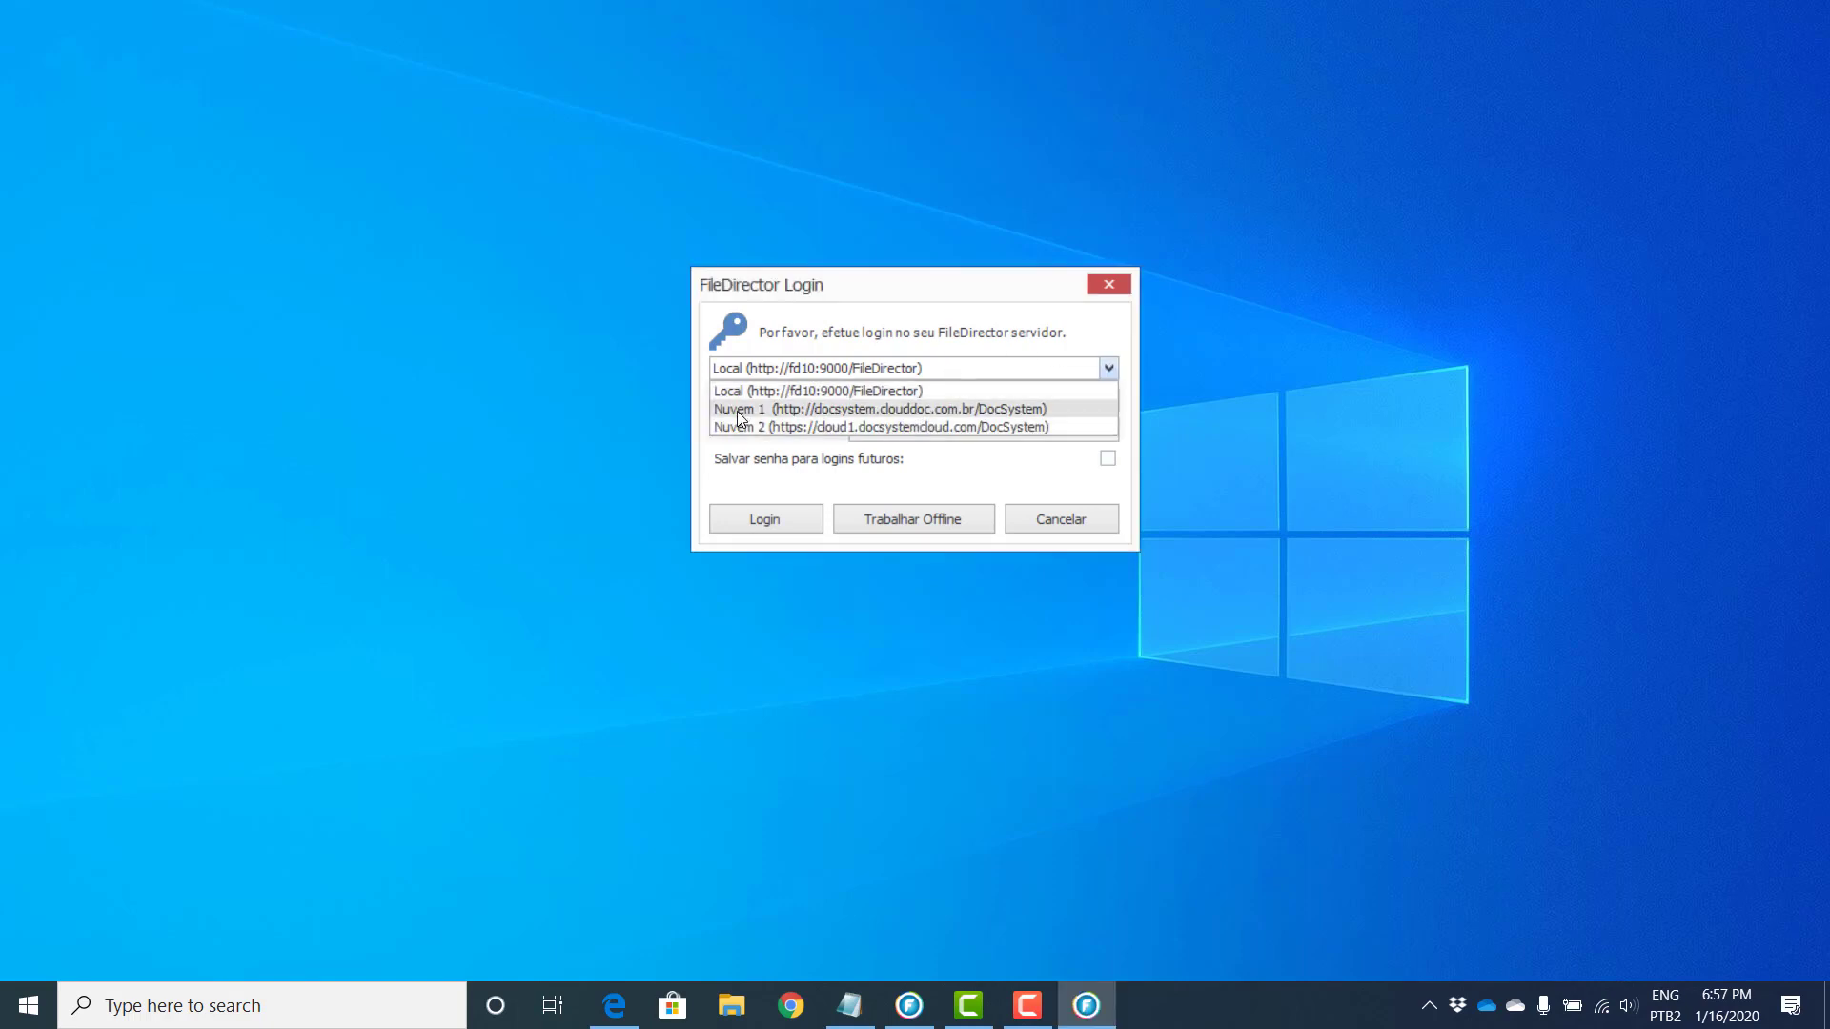
{"action": "left_click", "coordinate": [898, 393]}
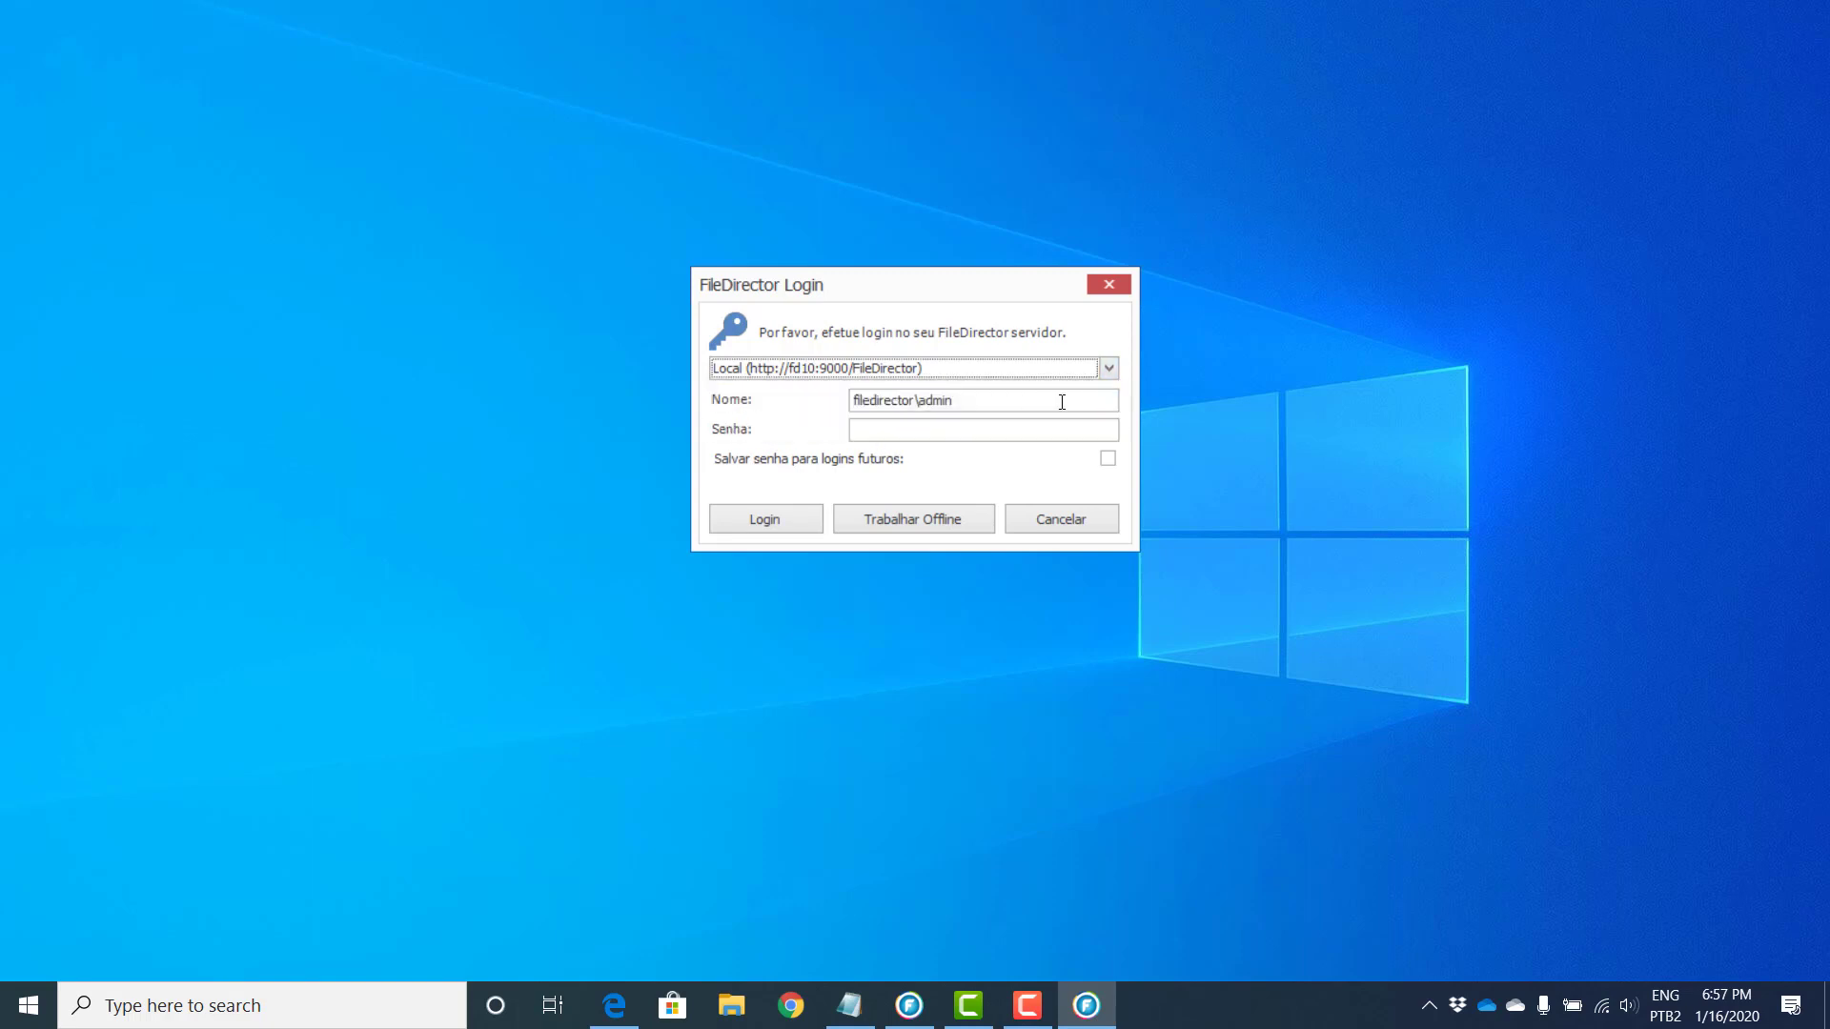
{"action": "left_click", "coordinate": [999, 429]}
{"action": "type", "text": "••••"}
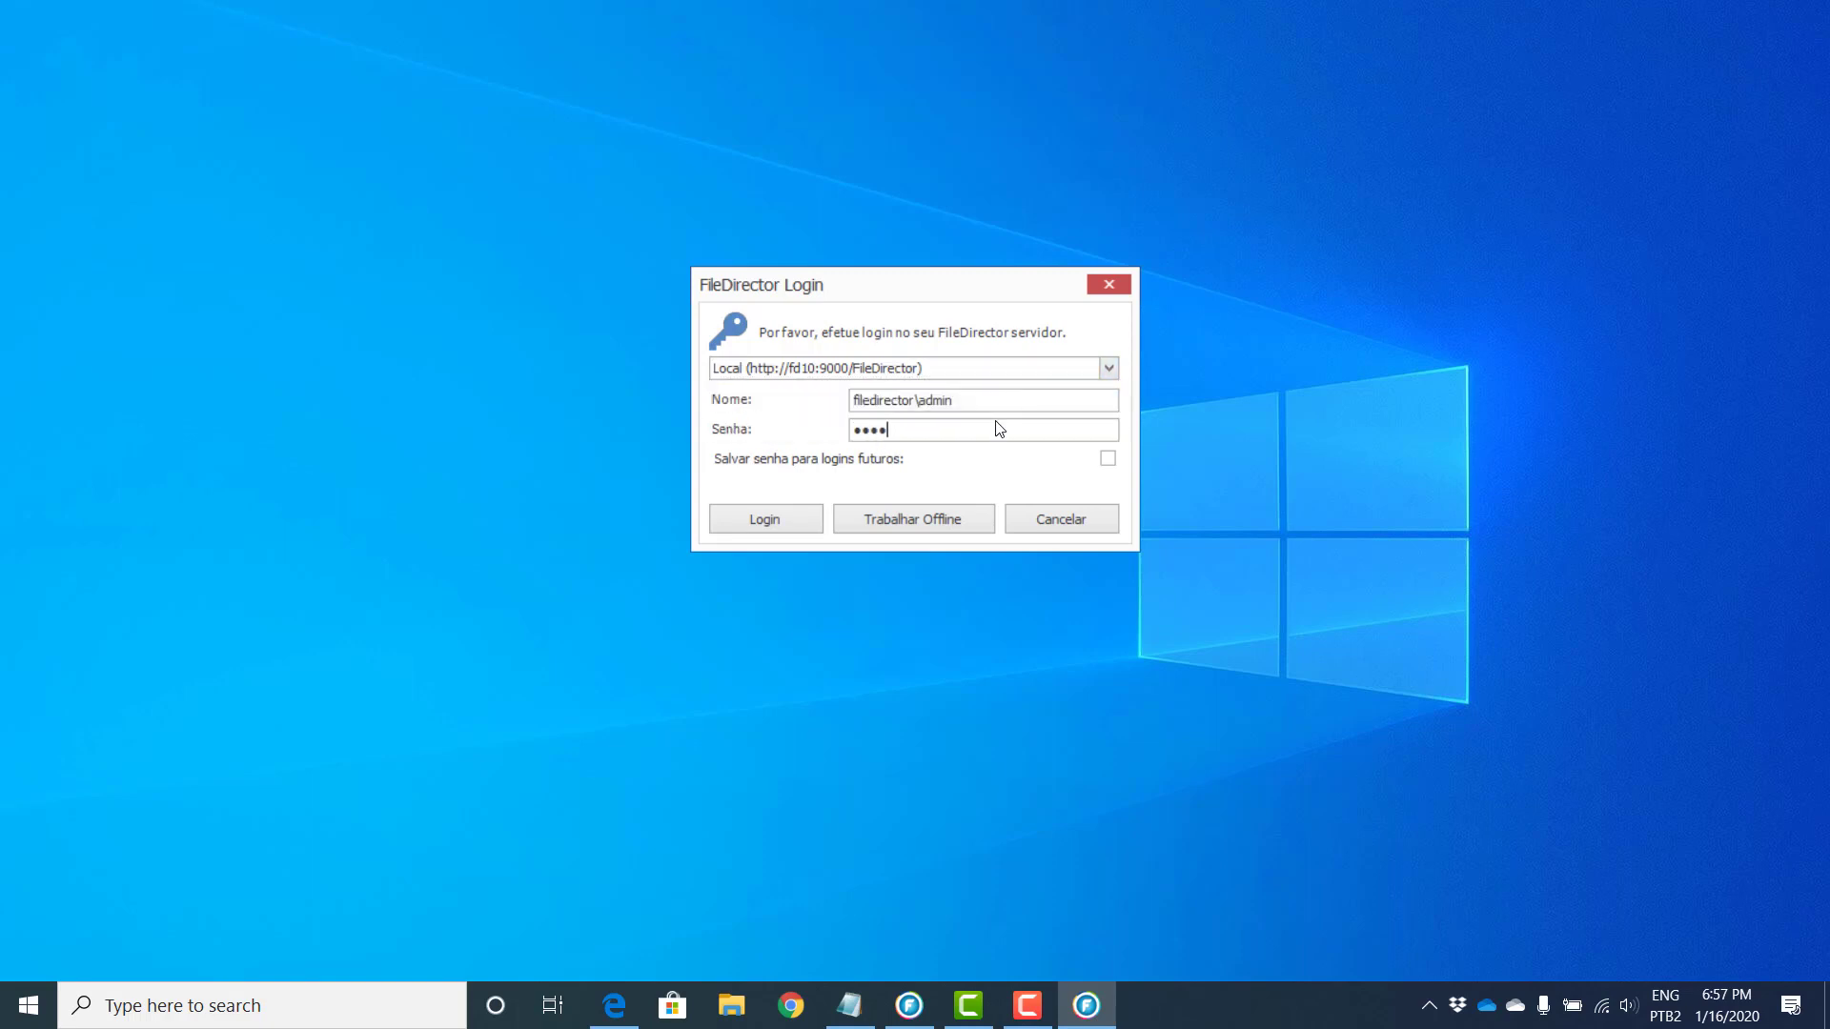
{"action": "type", "text": "••"}
{"action": "left_click", "coordinate": [737, 531]}
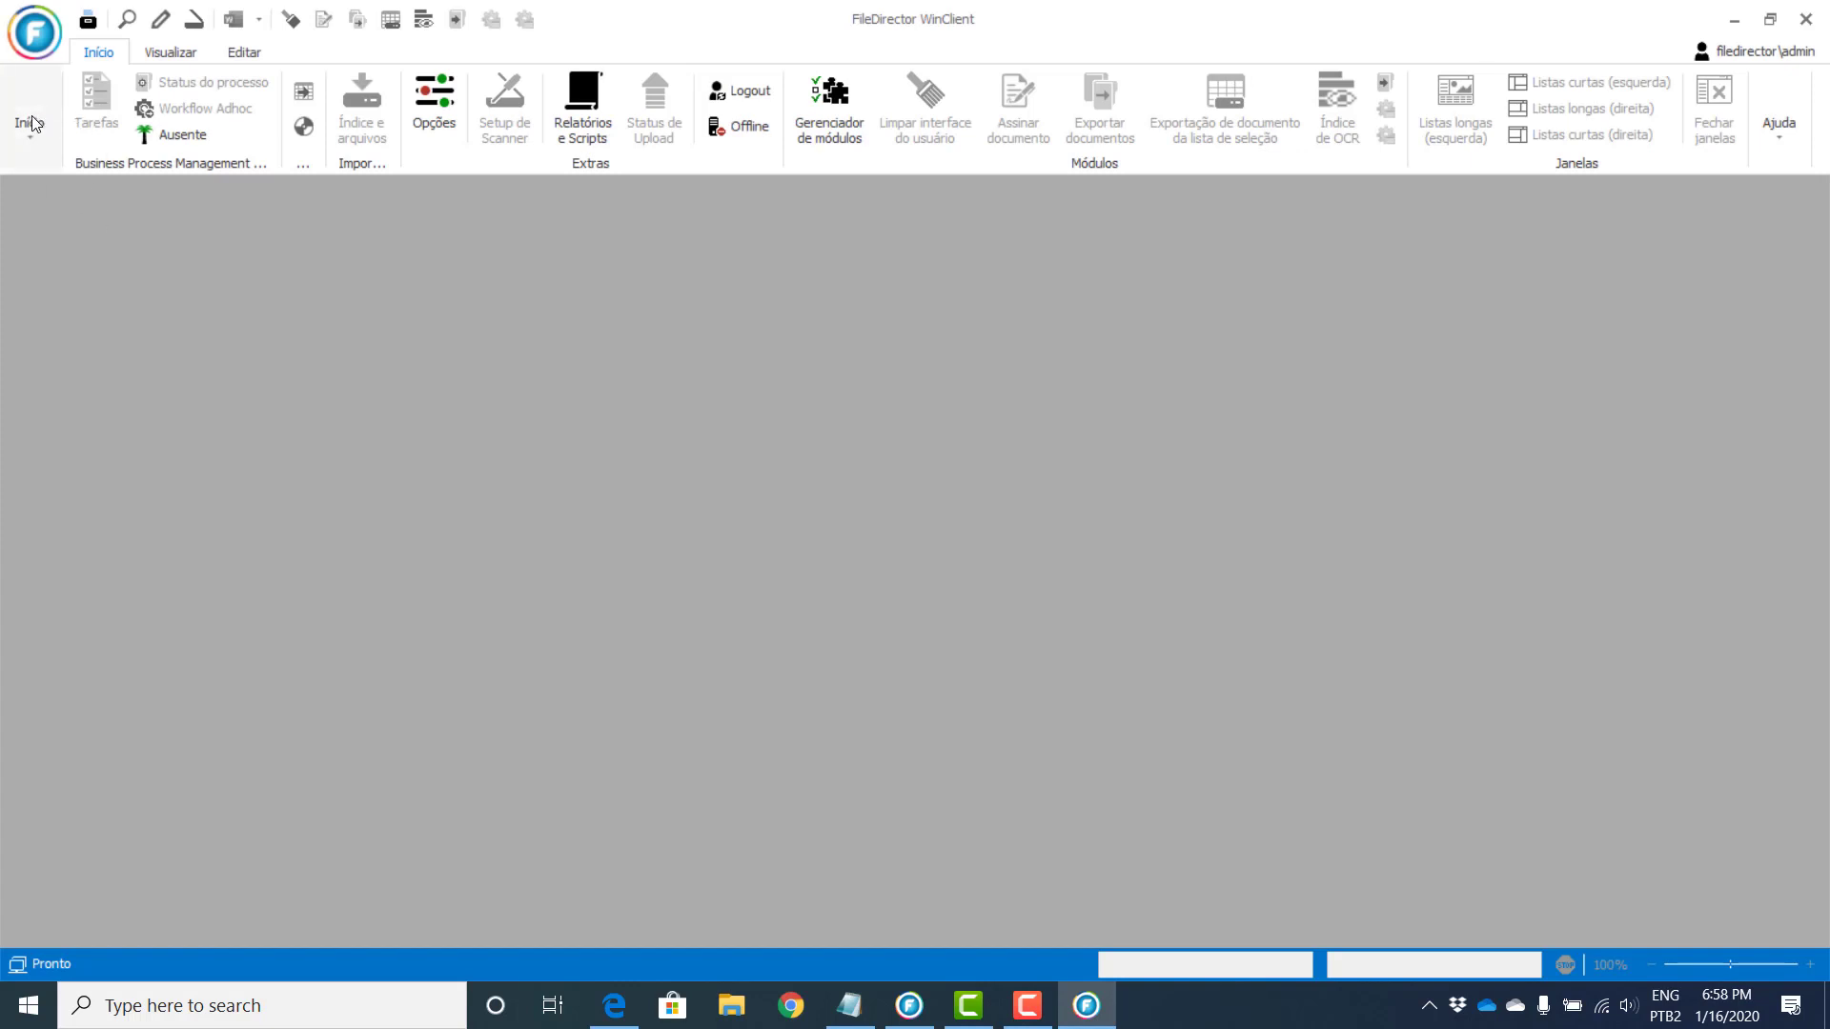
Step: Open the Geral repository from the Início menu's repository list
{"action": "left_click", "coordinate": [35, 128]}
{"action": "left_click", "coordinate": [41, 215]}
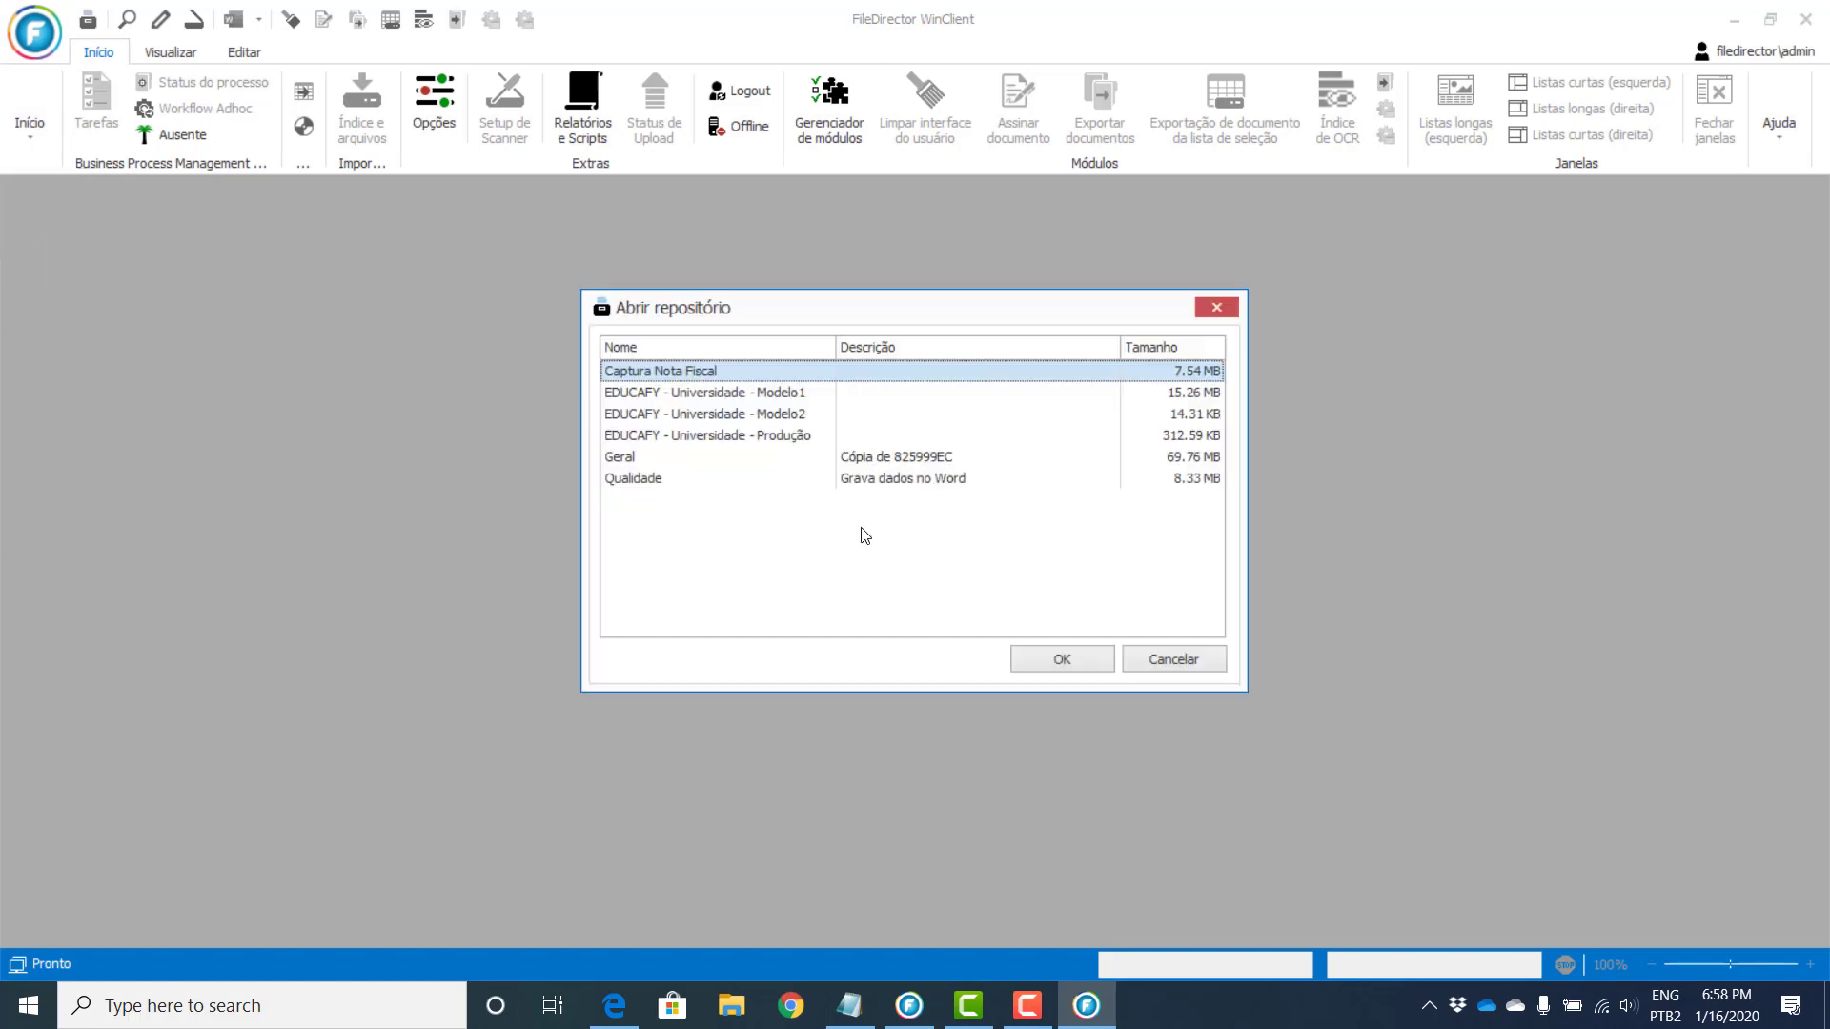
{"action": "double_click", "coordinate": [620, 459]}
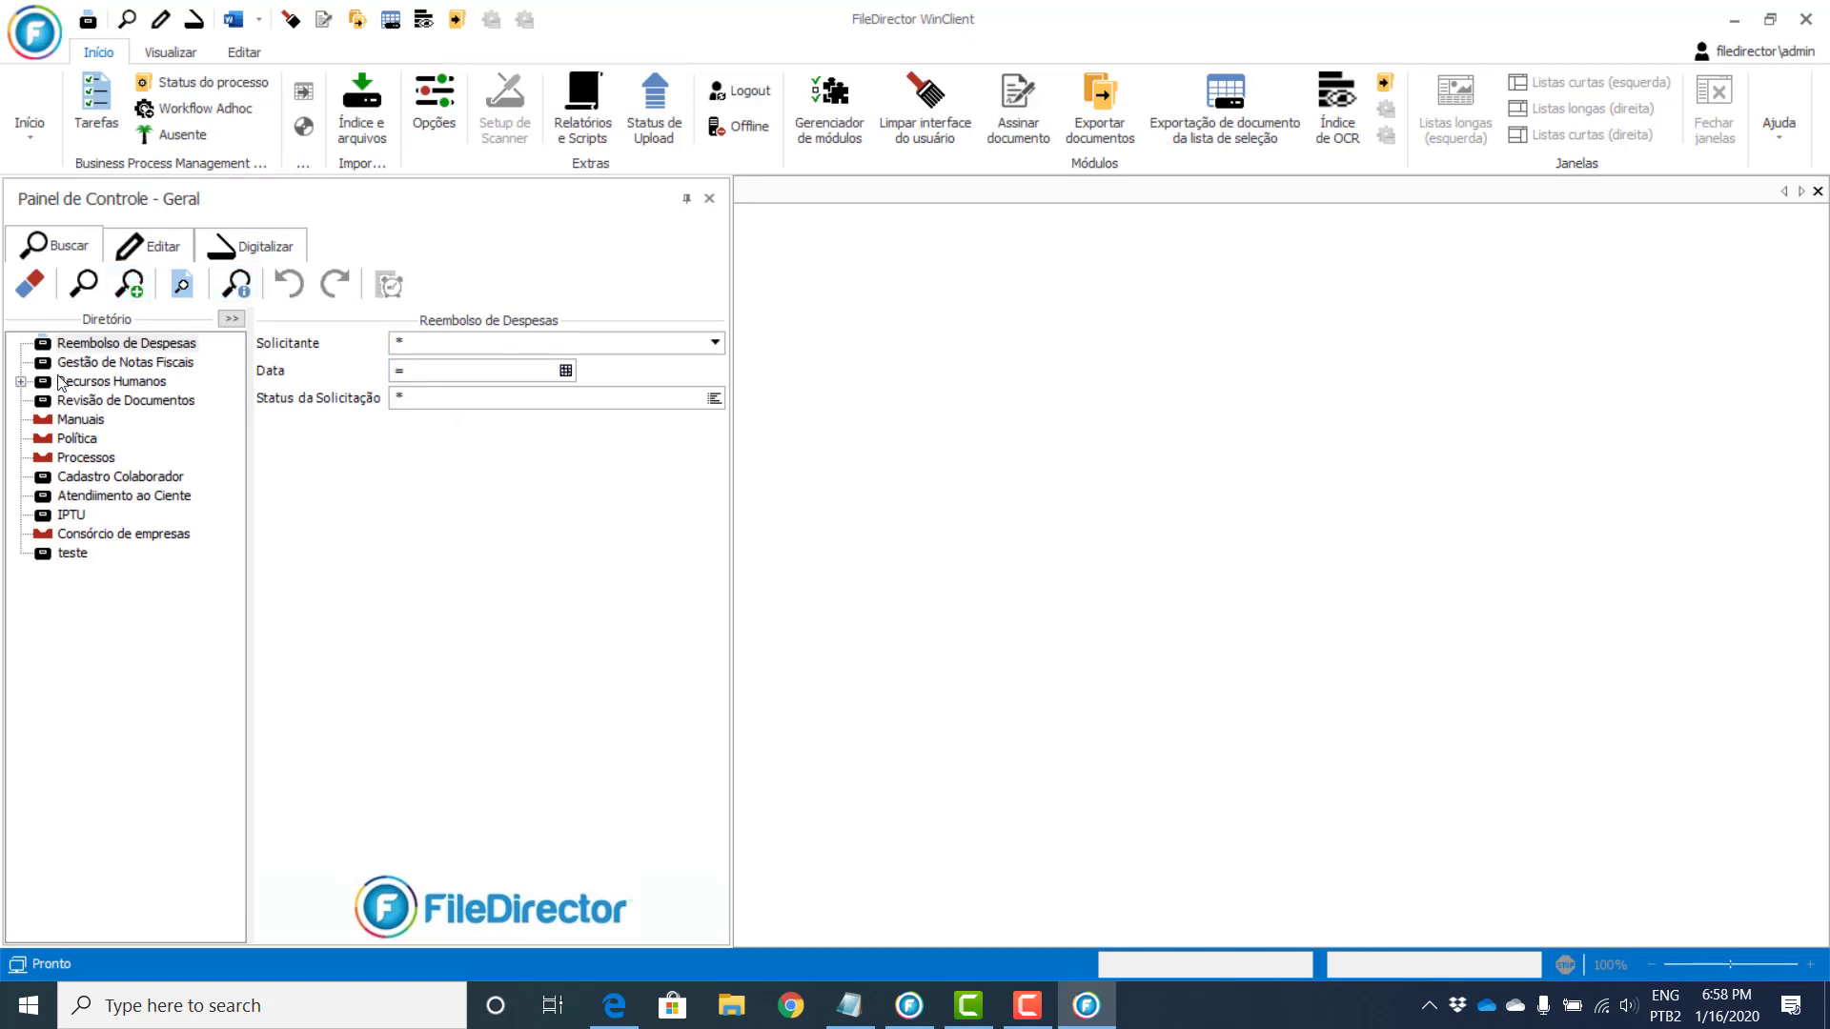
Step: Select the teste node in the Buscar directory tree to show its Assunto, Data and Empresa fields
{"action": "left_click", "coordinate": [73, 556]}
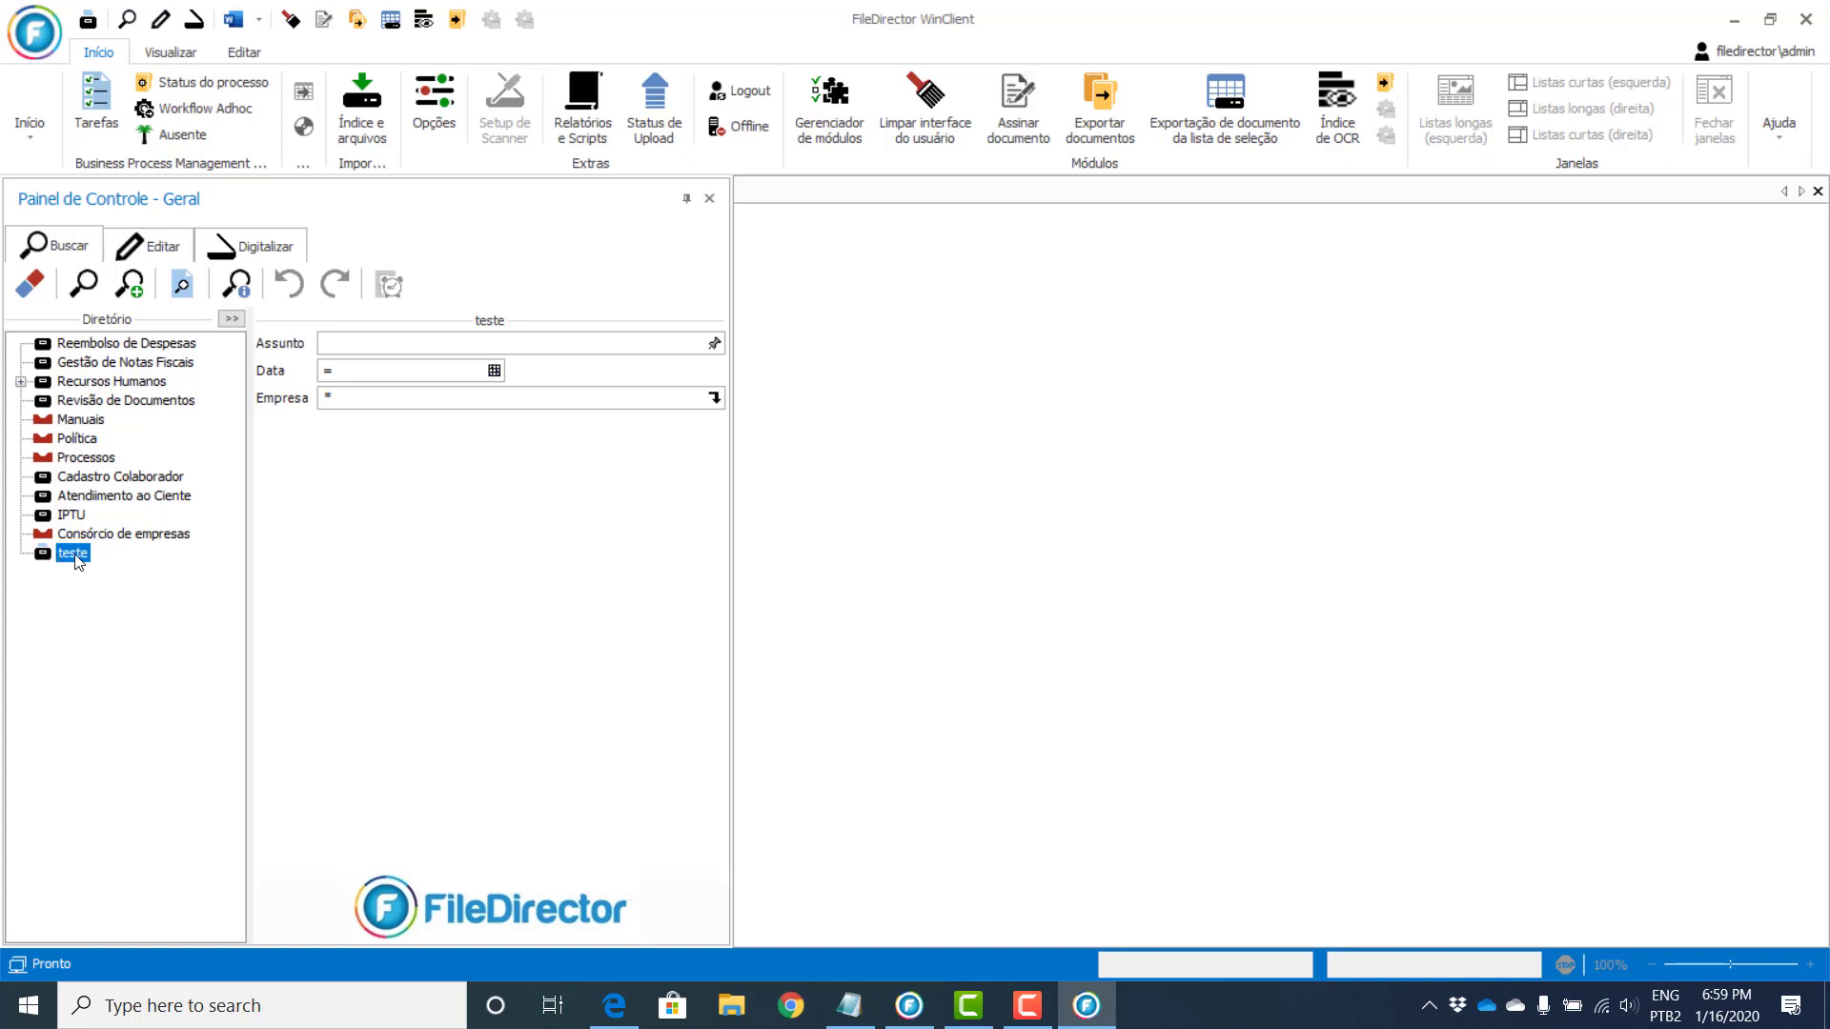
Step: Peek at the Assunto memo and Data calendar without entering values, and set Empresa to Empresa A
{"action": "left_click", "coordinate": [715, 344]}
{"action": "left_click", "coordinate": [715, 344]}
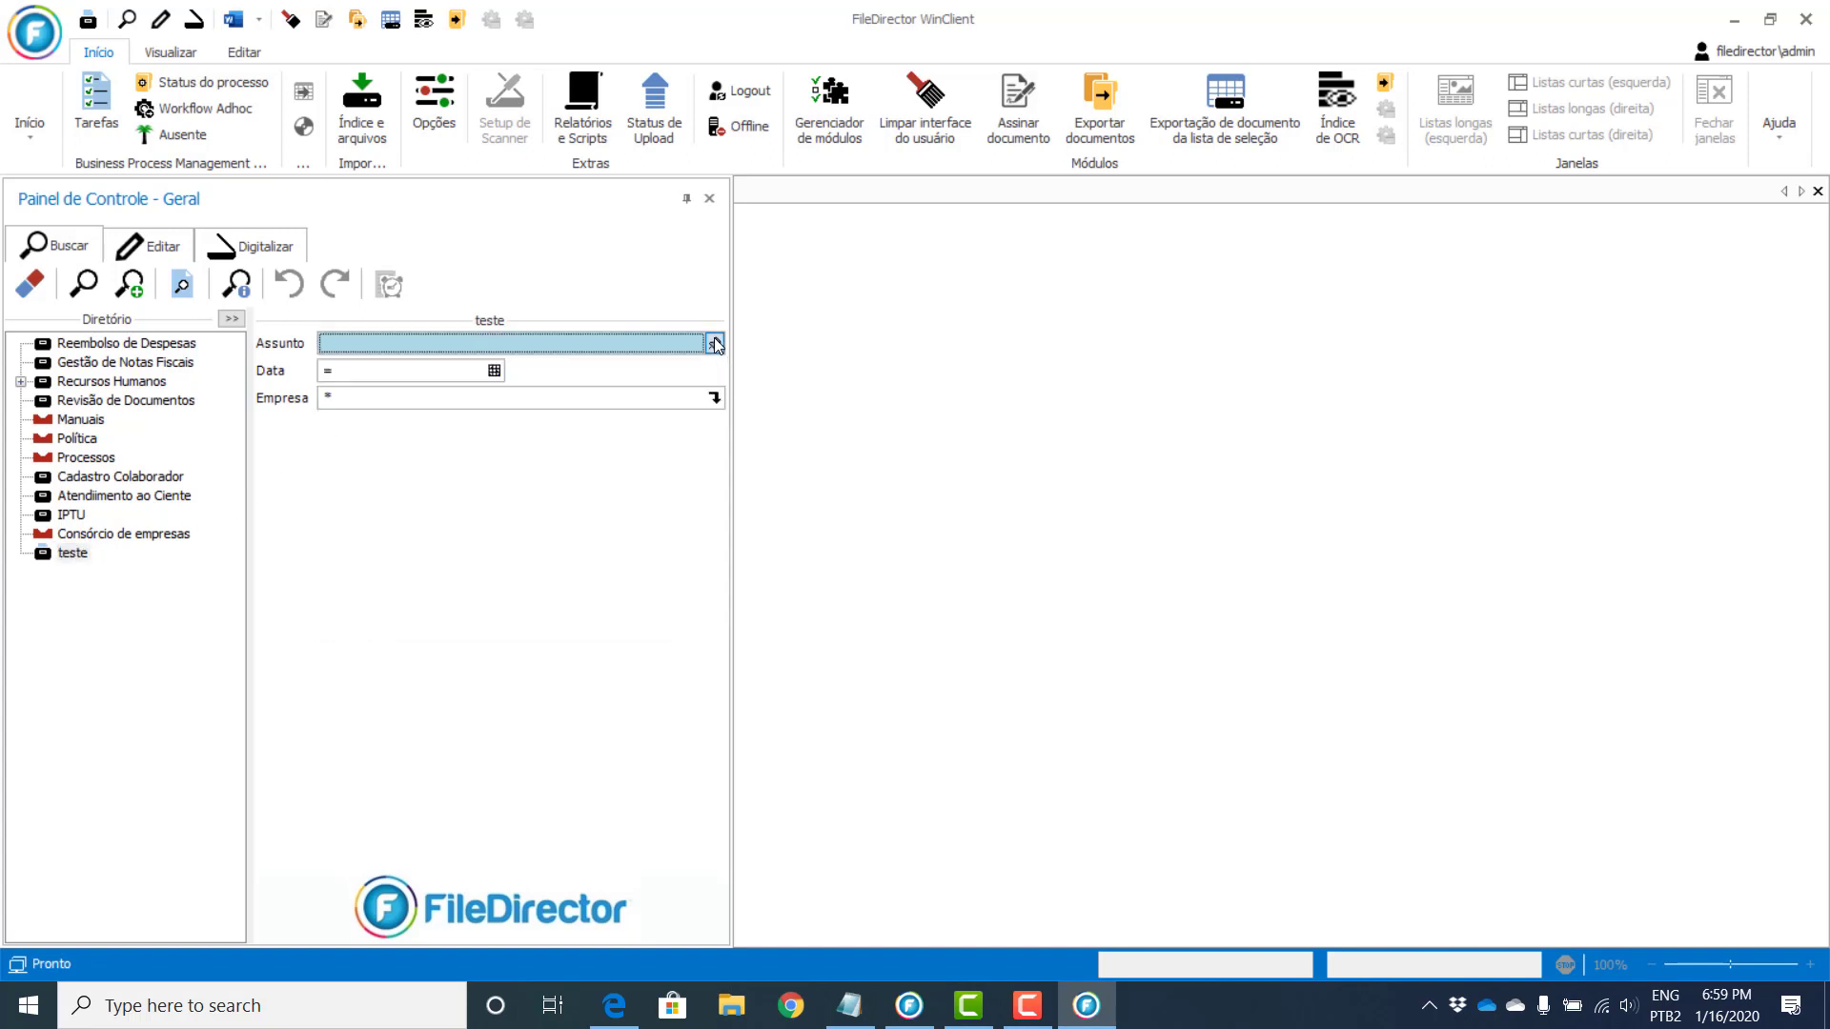
{"action": "left_click", "coordinate": [495, 371]}
{"action": "left_click", "coordinate": [494, 371]}
{"action": "left_click", "coordinate": [715, 399]}
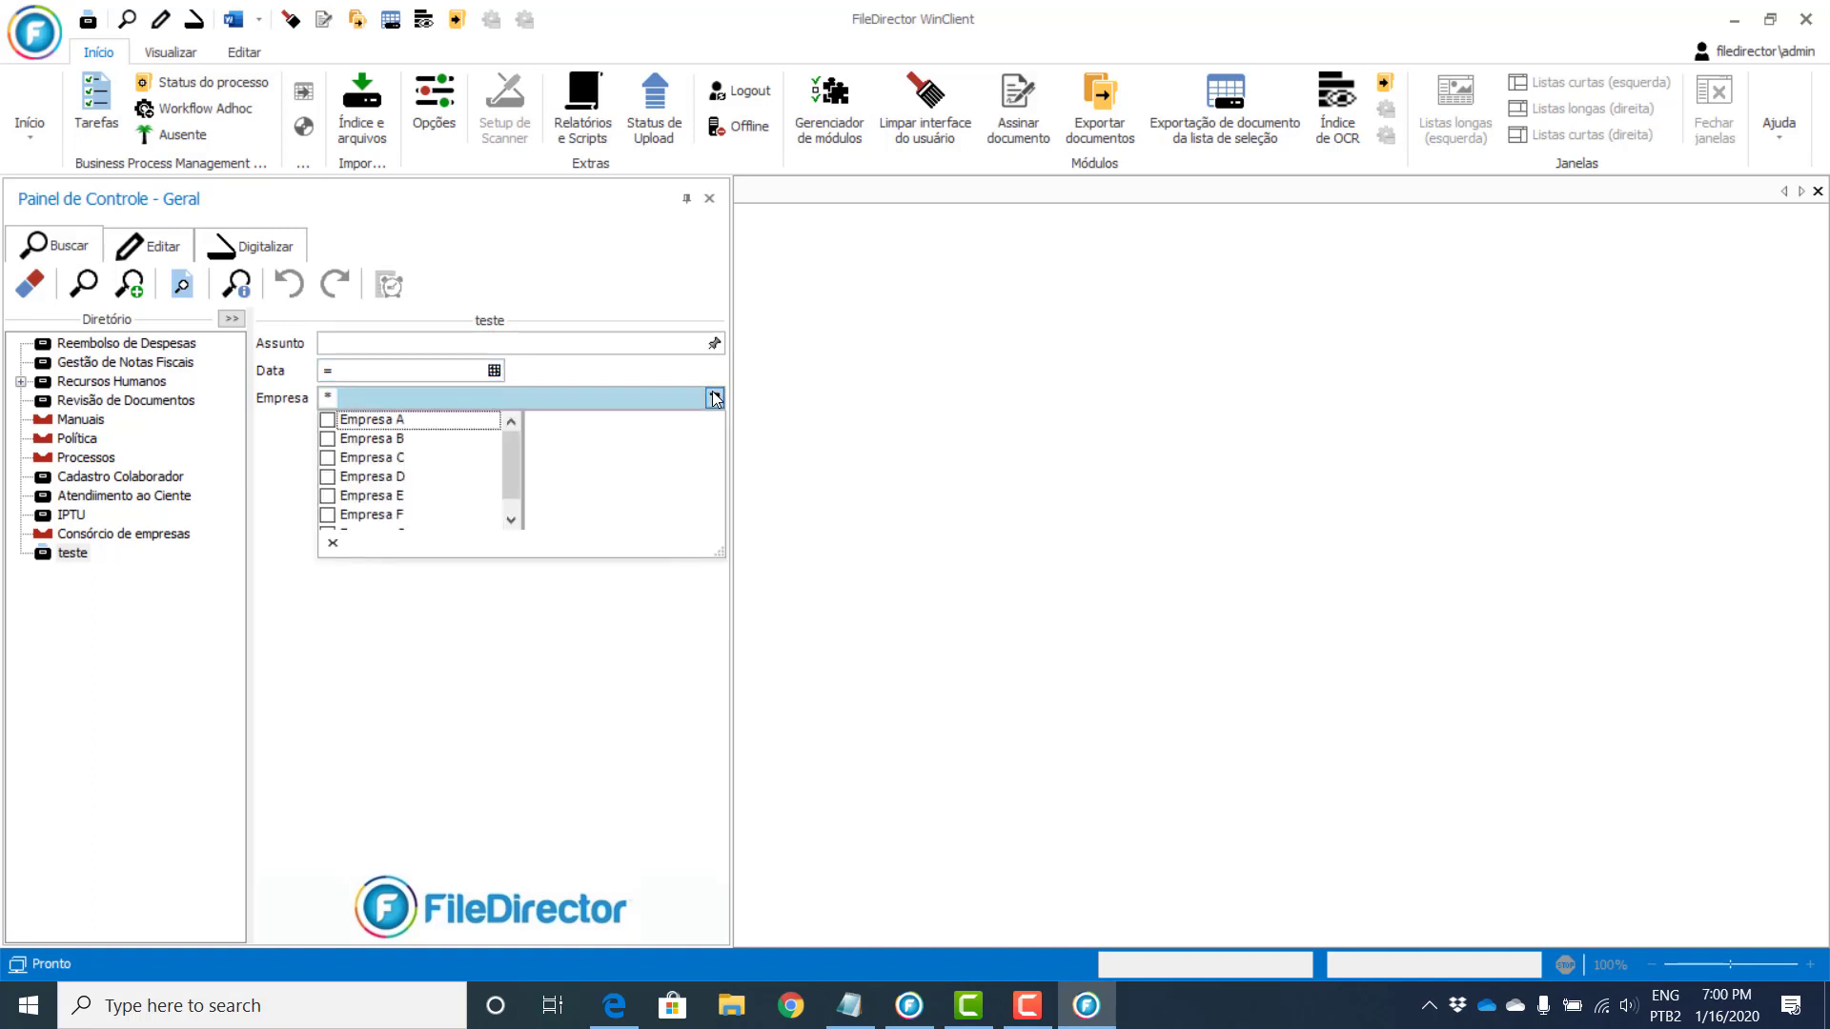
{"action": "left_click", "coordinate": [377, 420]}
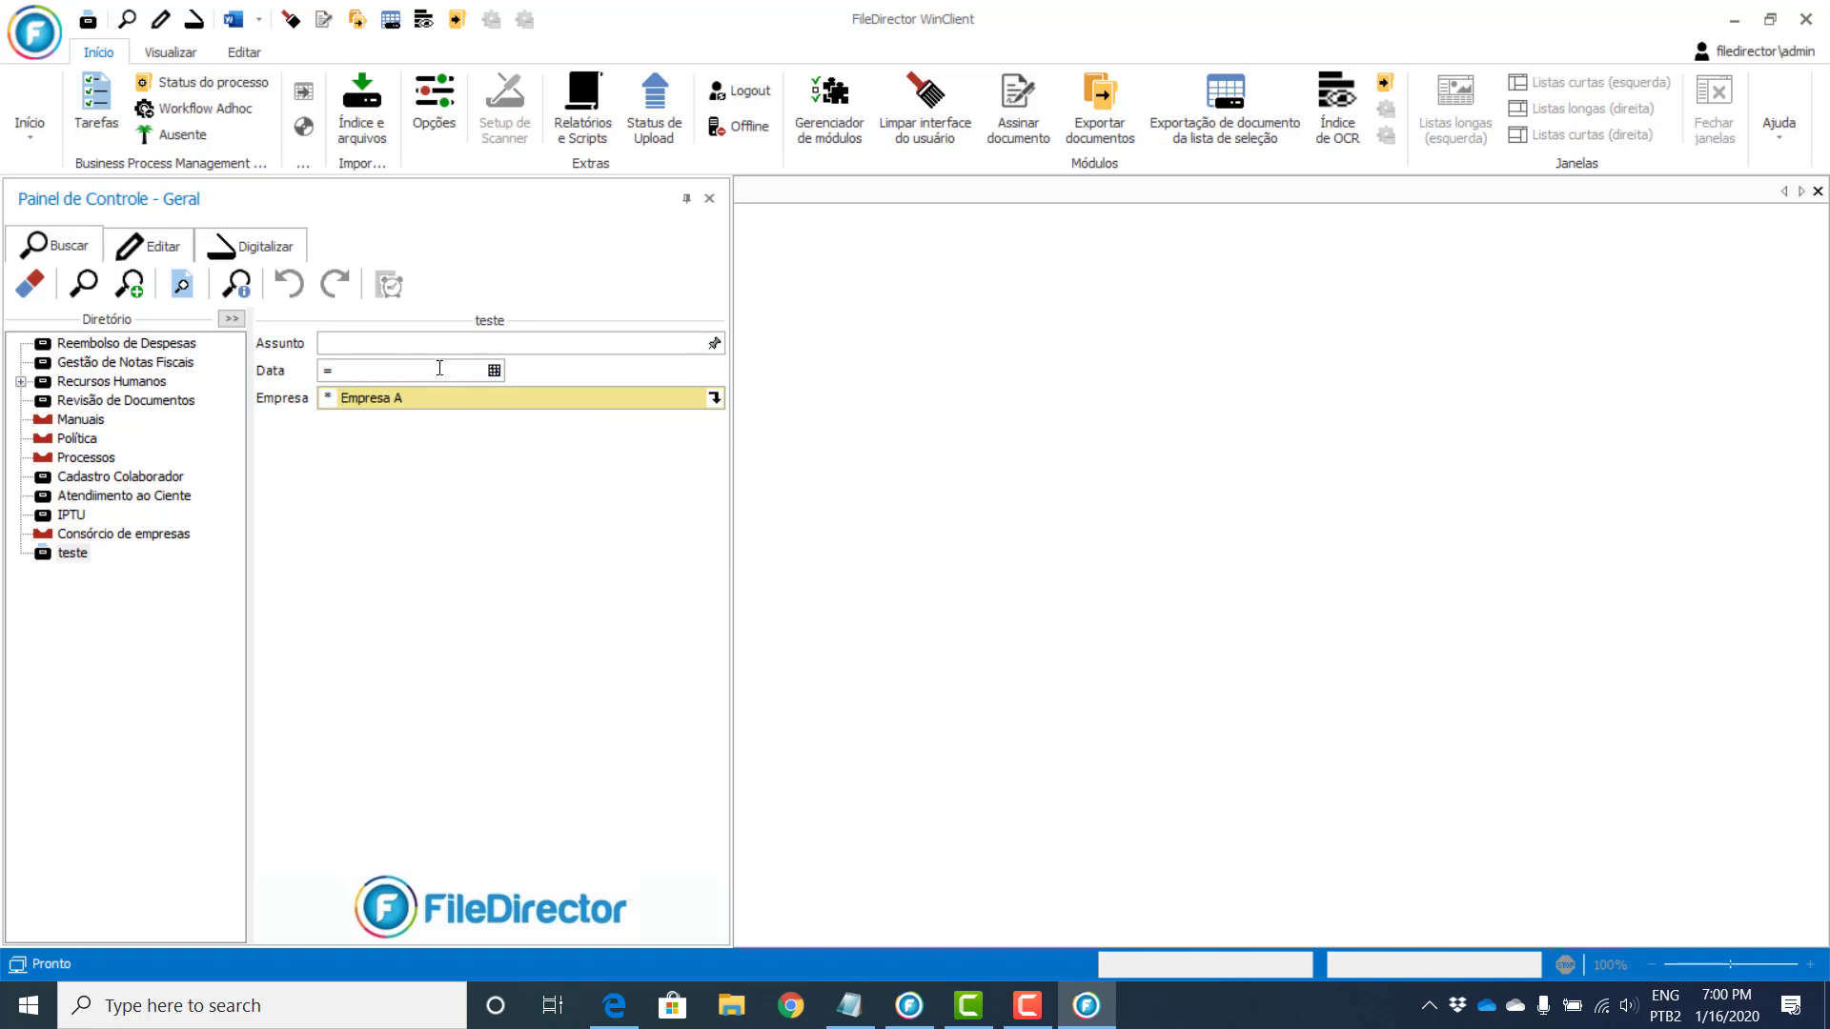
{"action": "left_click", "coordinate": [496, 371]}
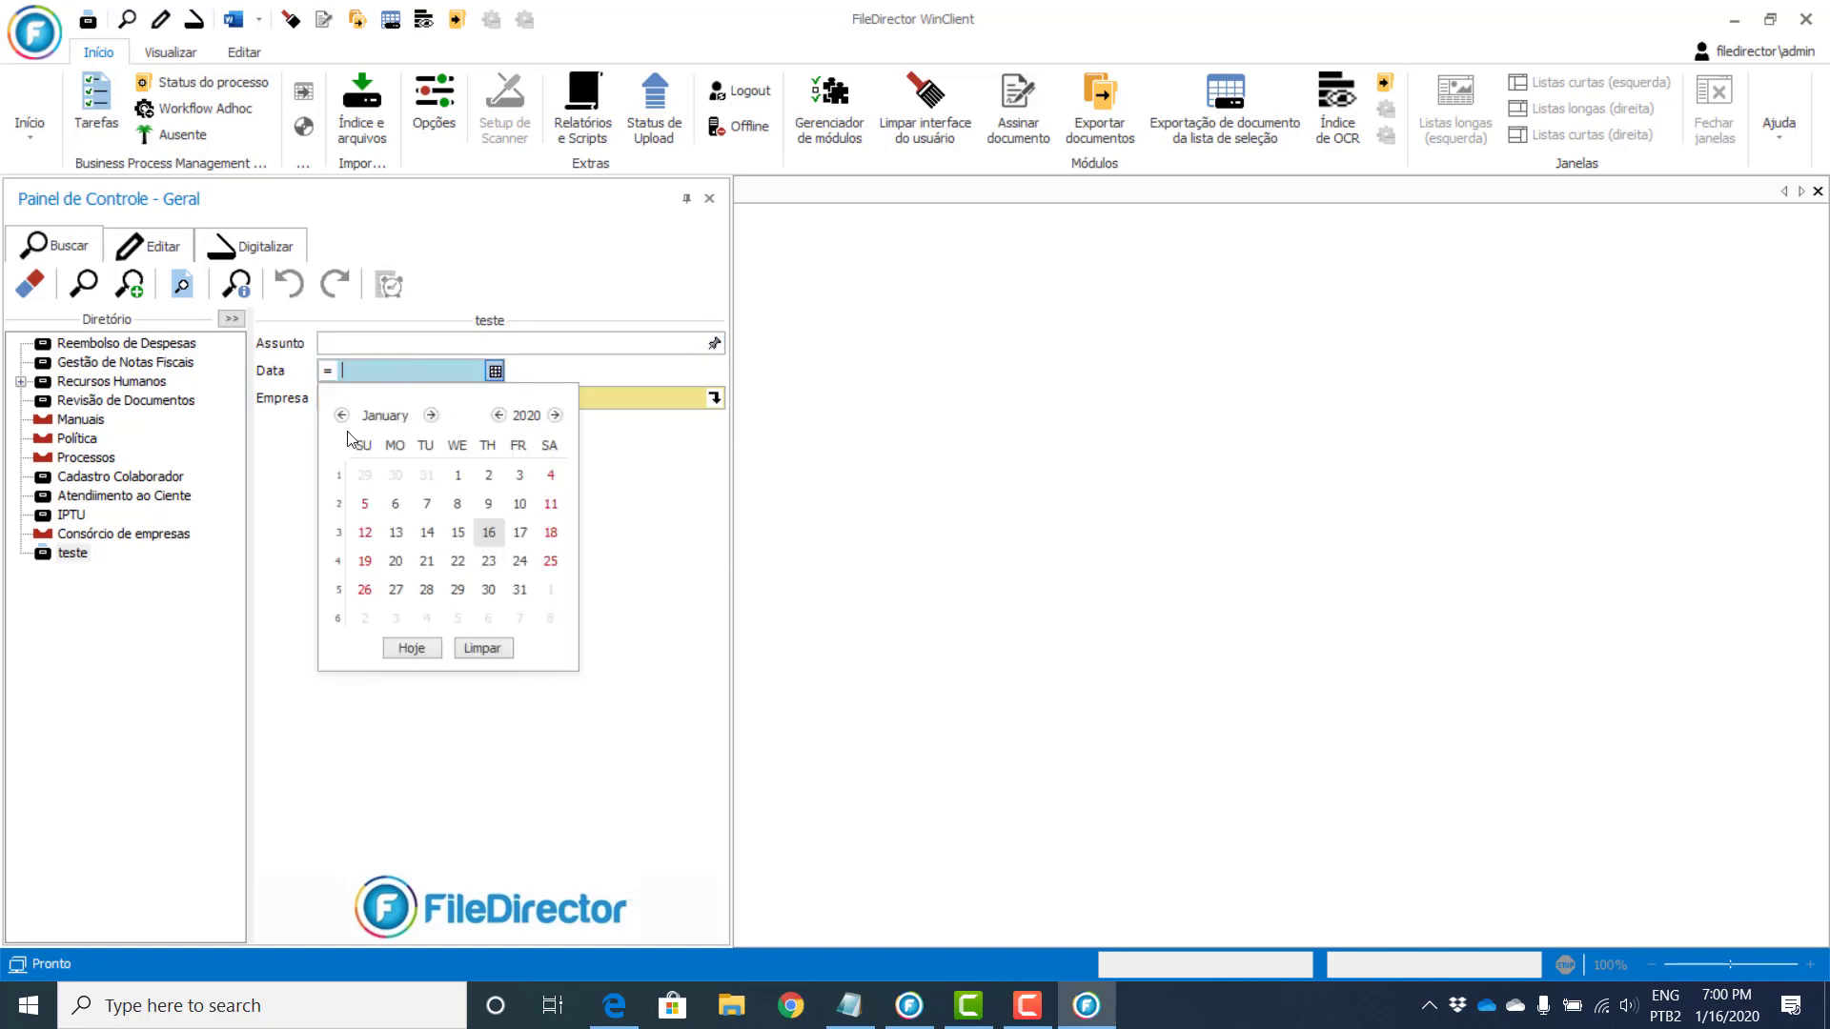
{"action": "left_click", "coordinate": [623, 545]}
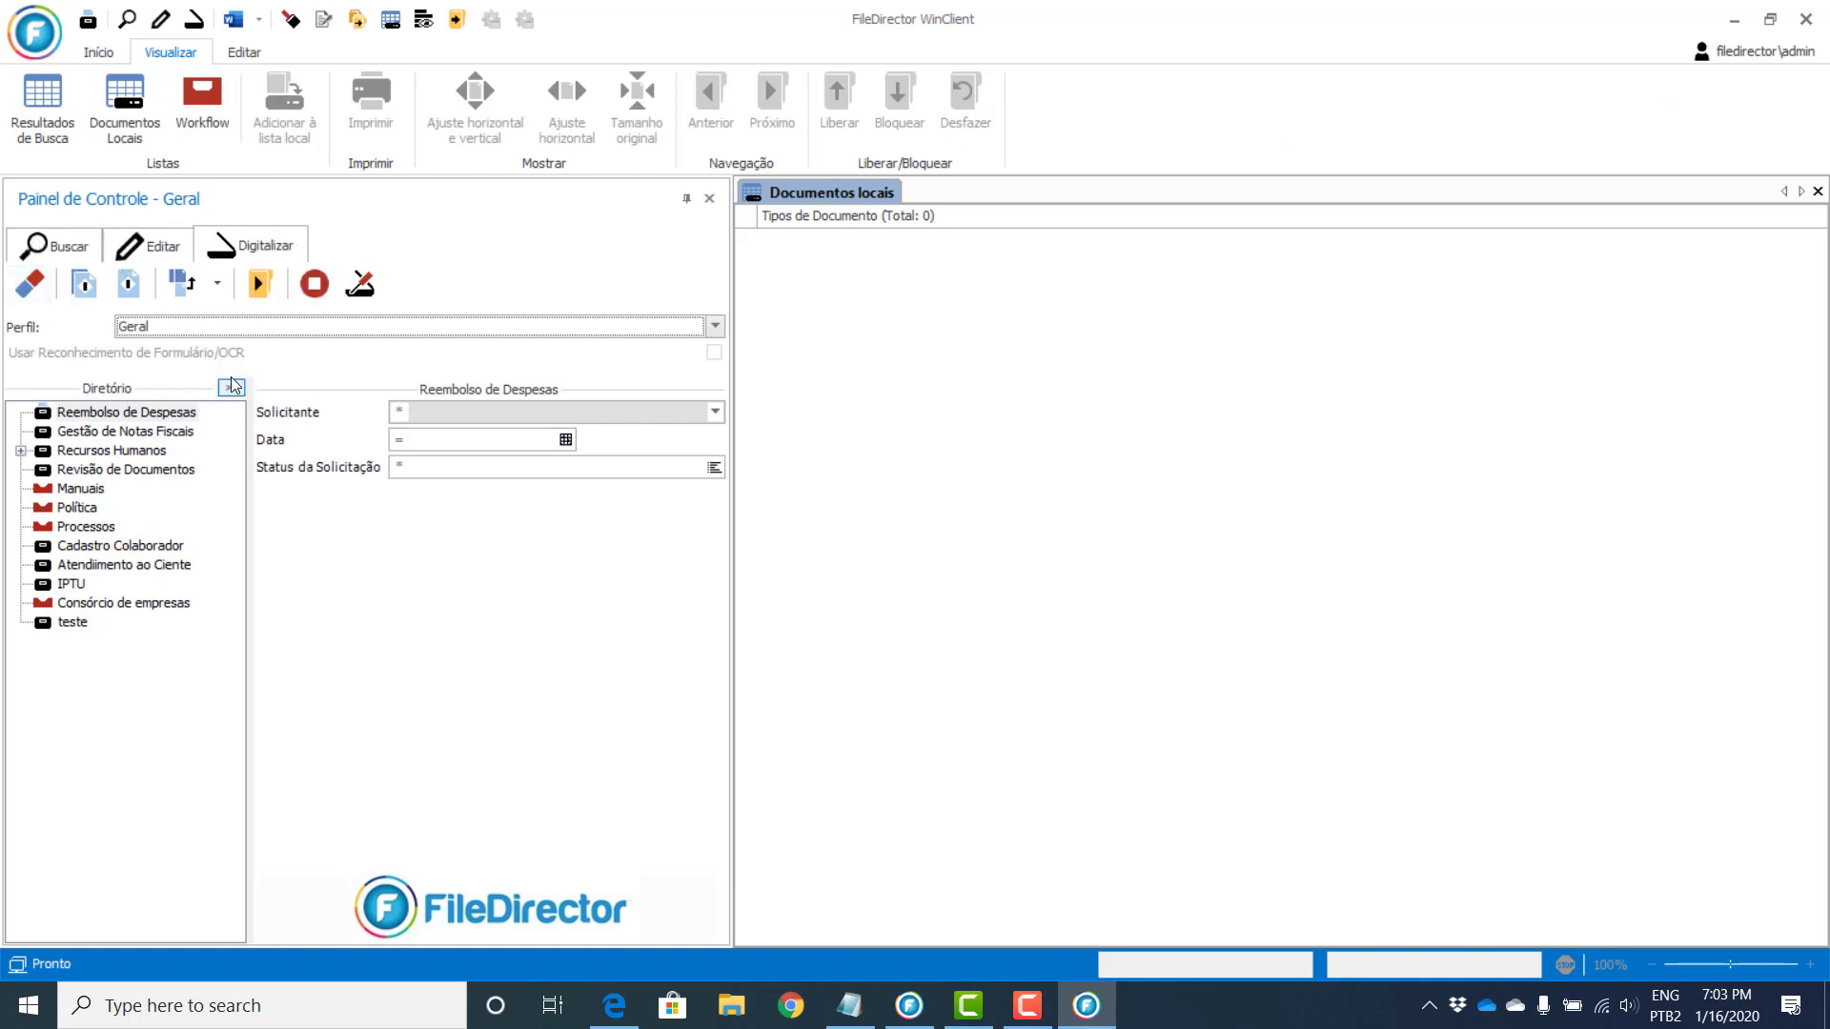
Step: Flip between the Editar and Buscar panels, return to Digitalizar, and list the scanning profiles
{"action": "left_click", "coordinate": [282, 249]}
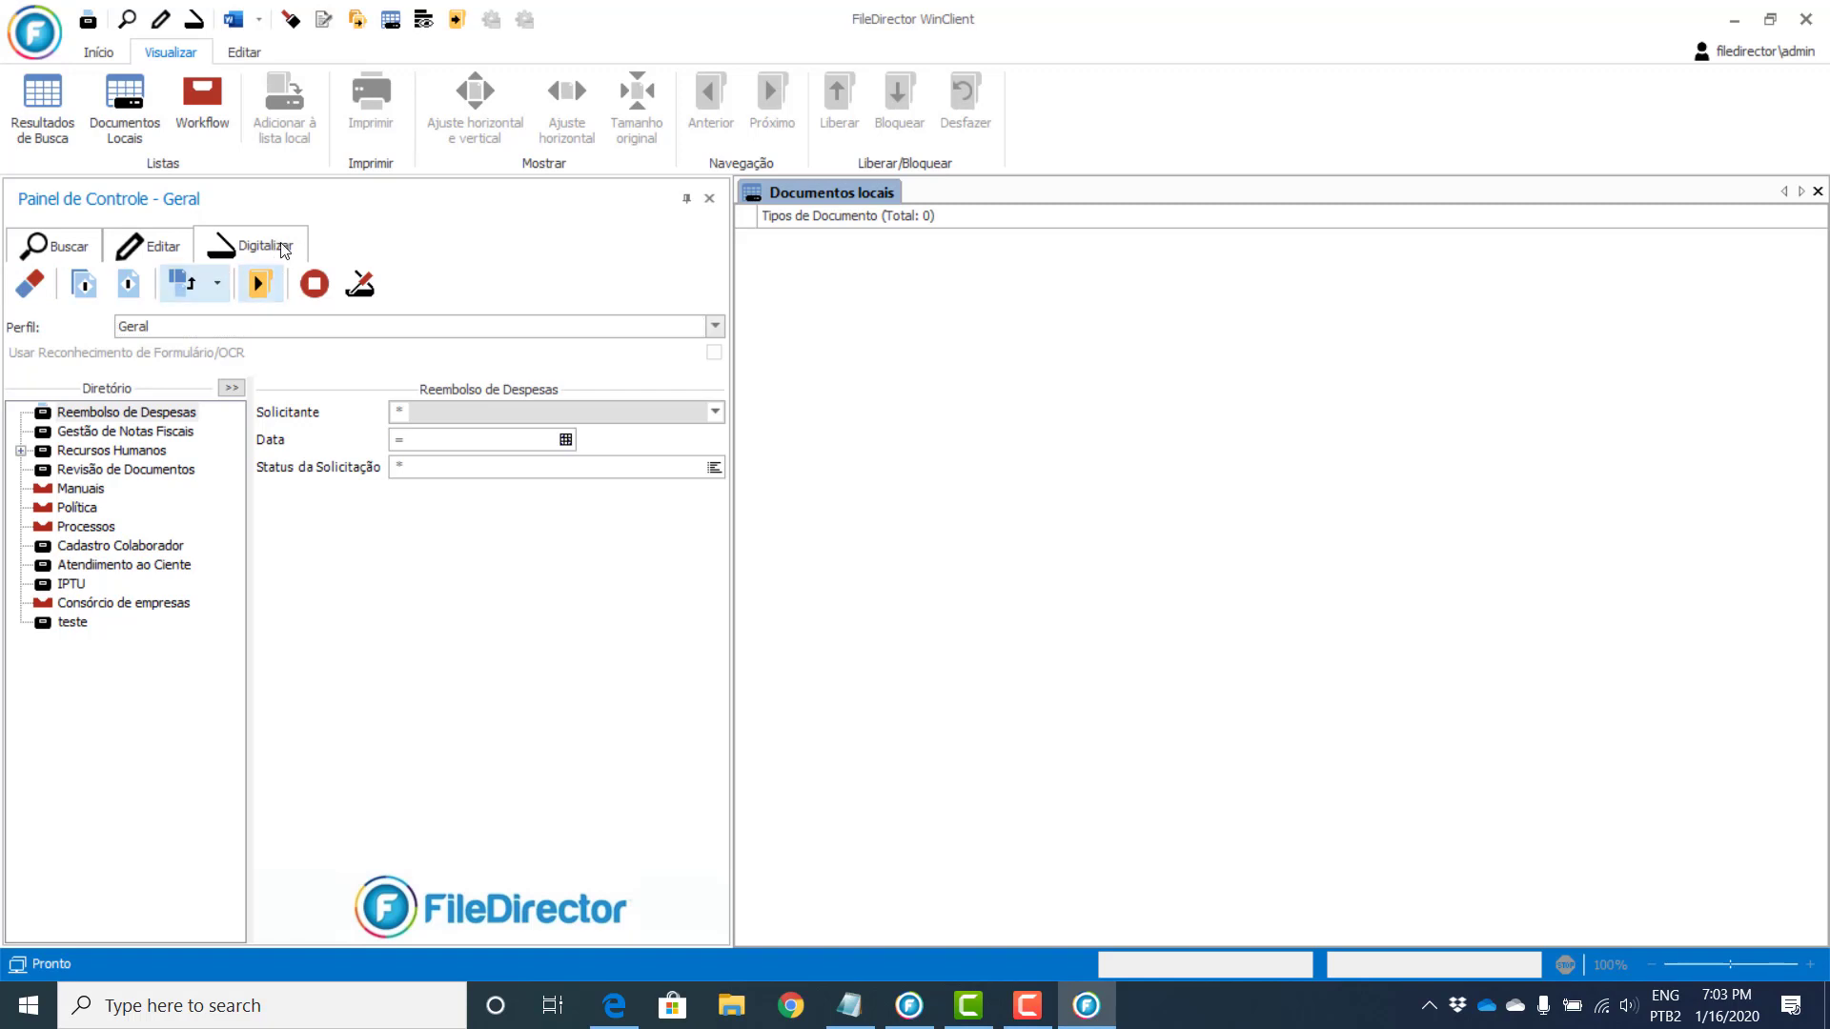
{"action": "left_click", "coordinate": [148, 248]}
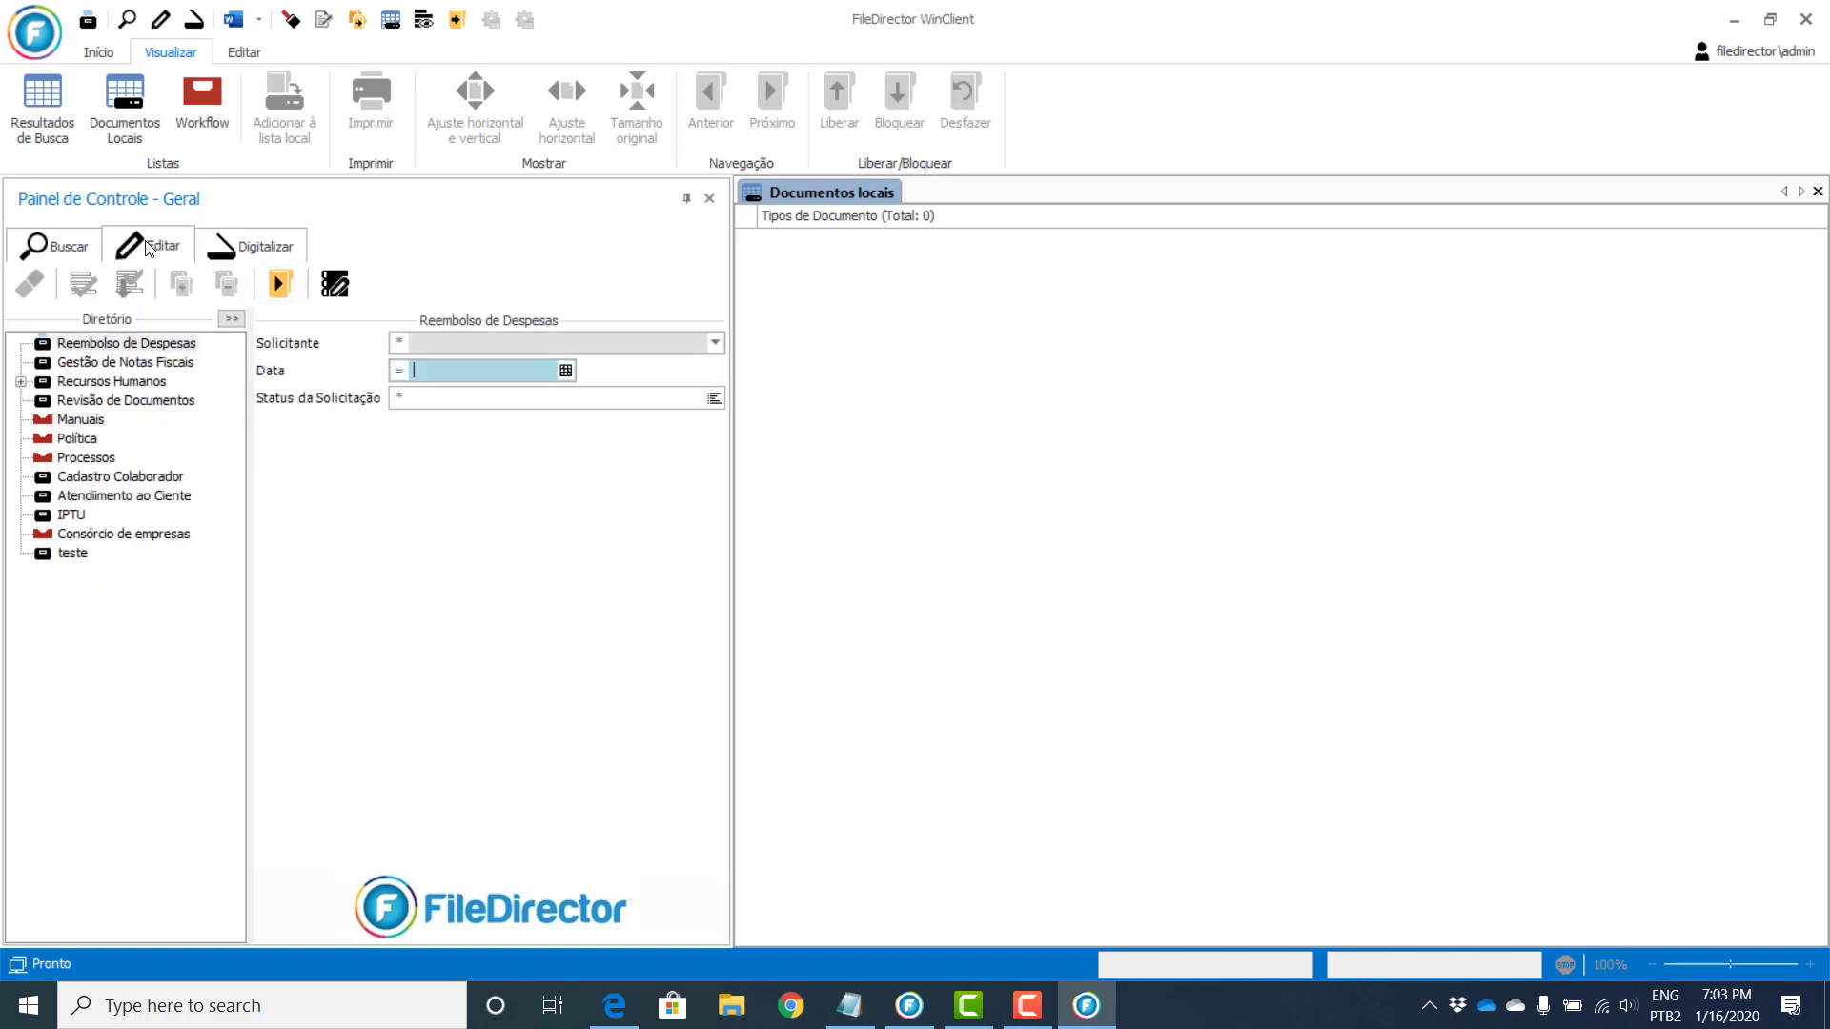
{"action": "left_click", "coordinate": [69, 248]}
{"action": "left_click", "coordinate": [262, 246]}
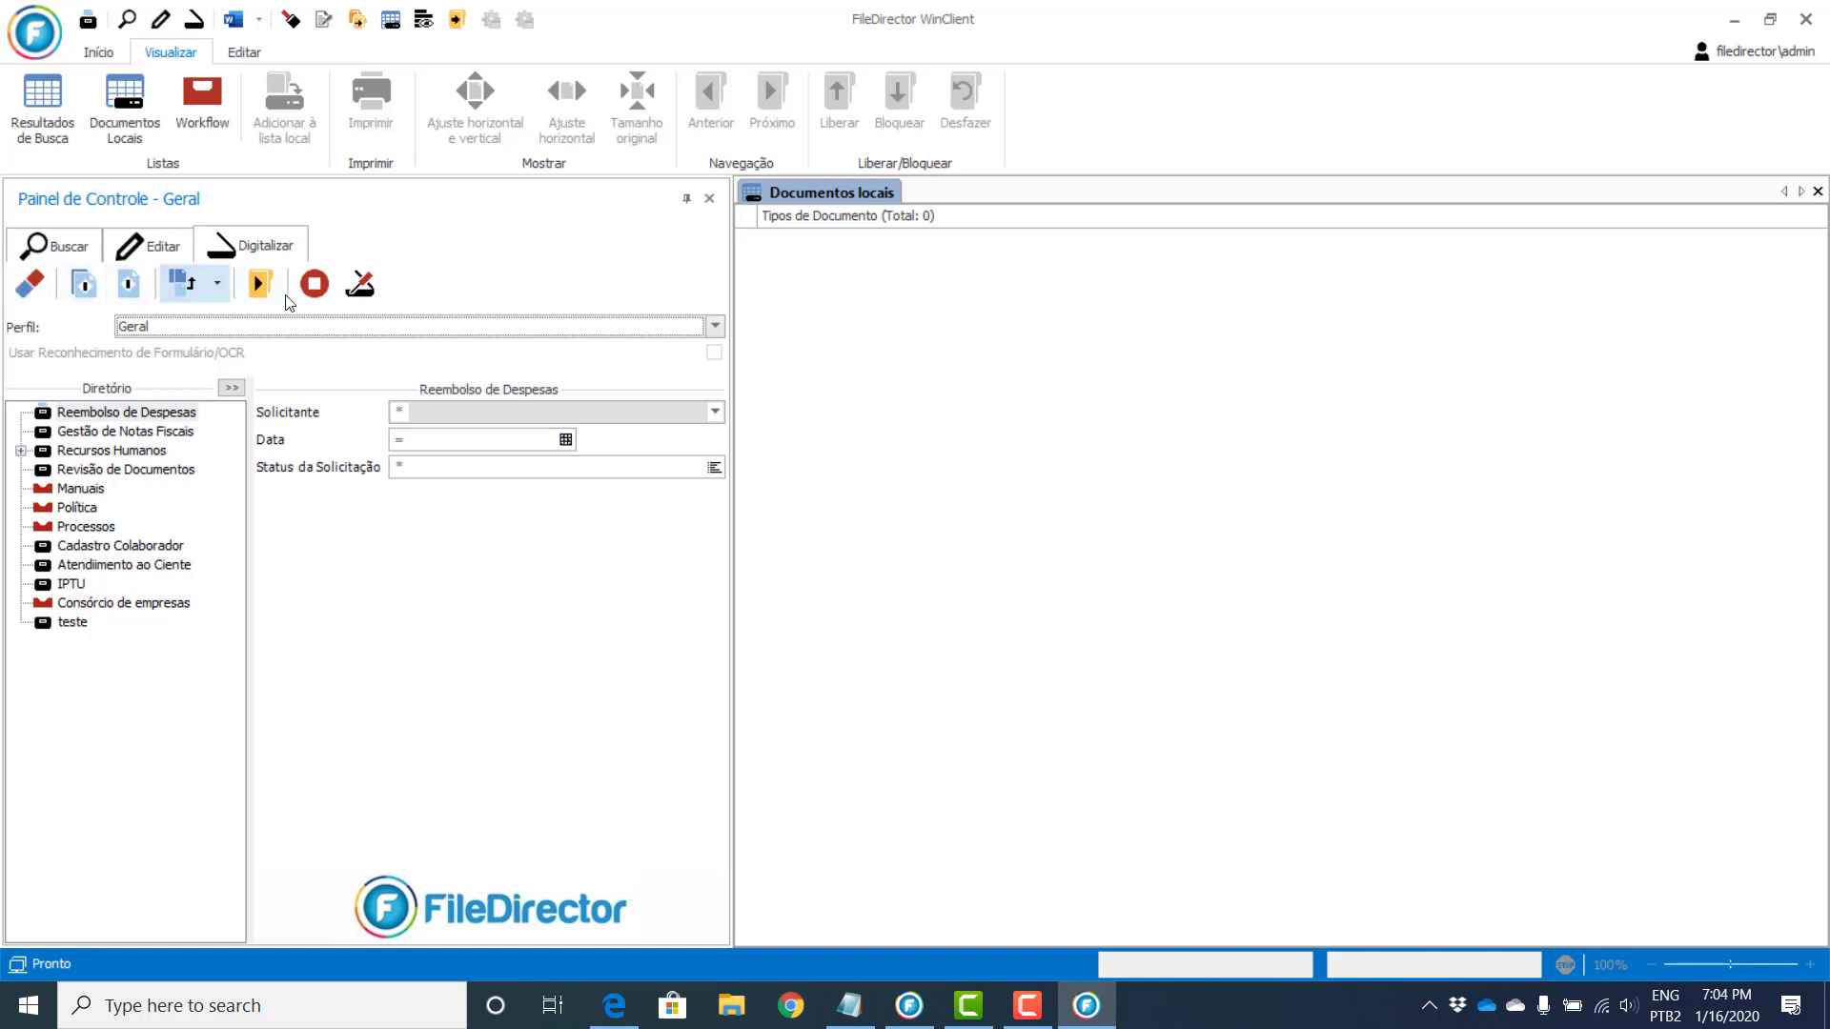
{"action": "left_click", "coordinate": [150, 246]}
{"action": "left_click", "coordinate": [253, 246]}
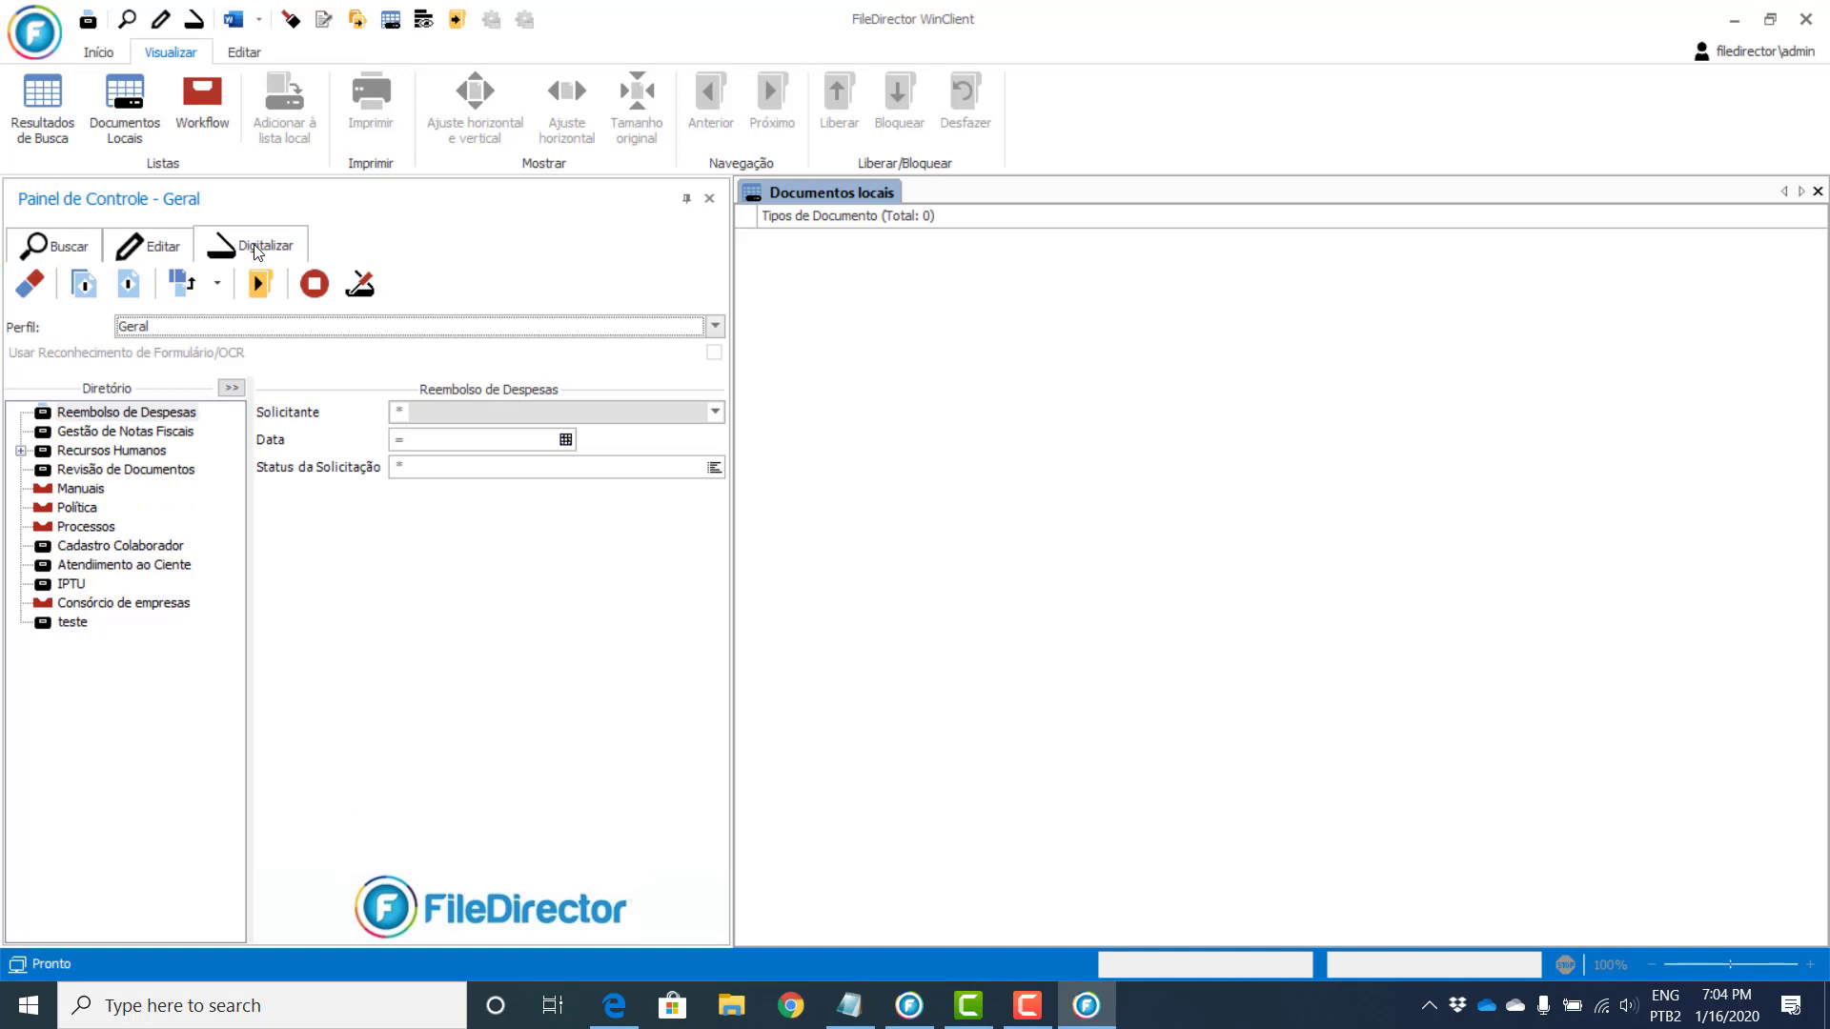
{"action": "left_click", "coordinate": [715, 326]}
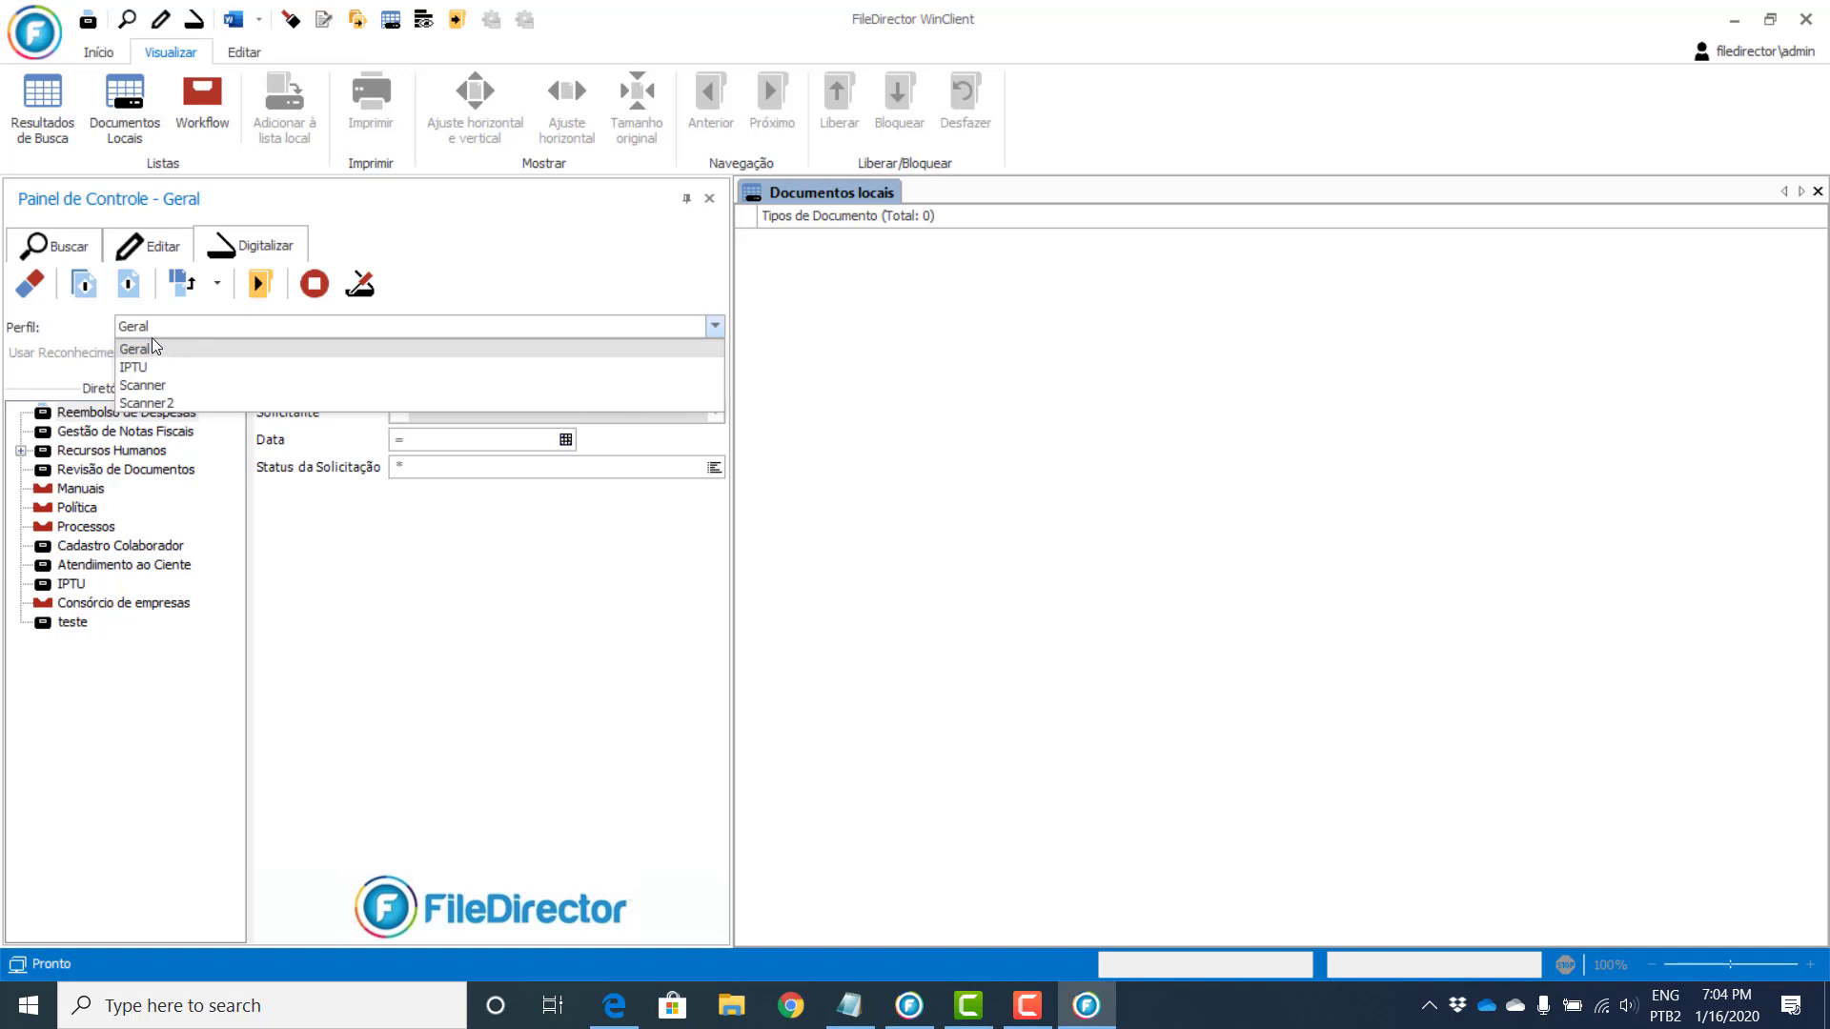
Step: Keep the Geral profile and choose Recursos Humanos > Controle de Férias as the document type
{"action": "left_click", "coordinate": [156, 349]}
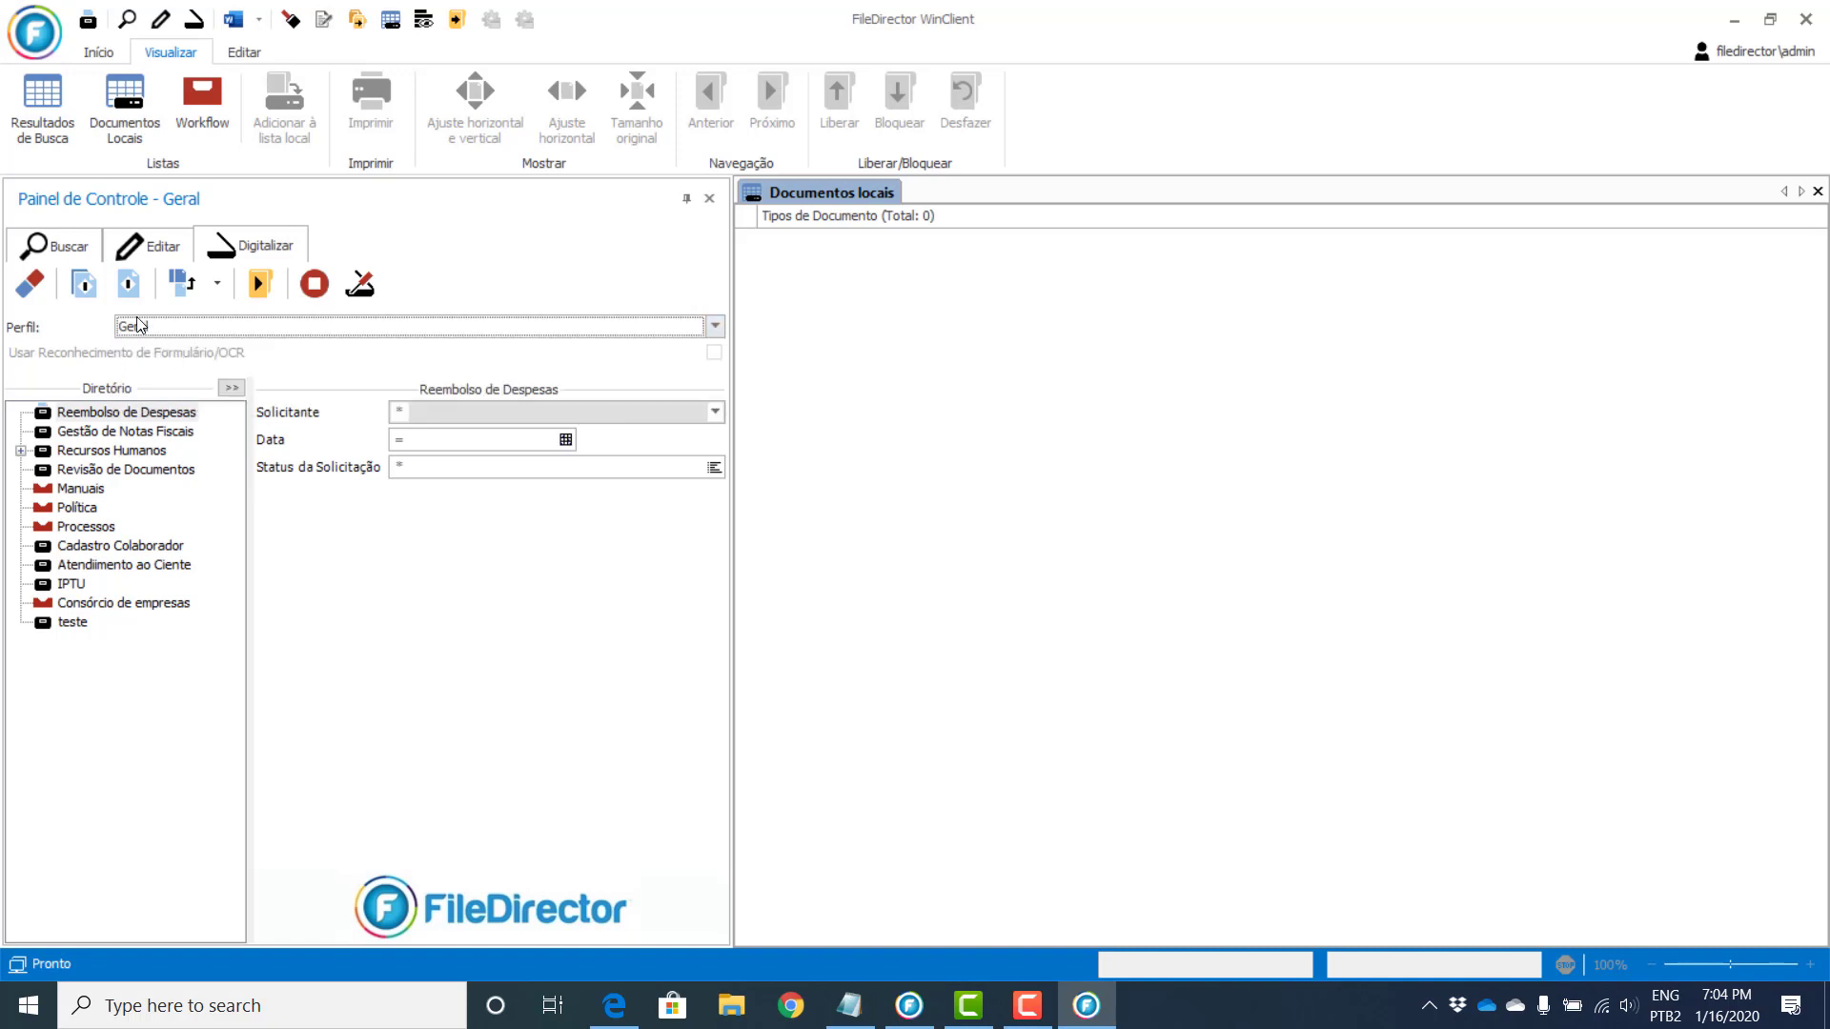
{"action": "left_click", "coordinate": [60, 451]}
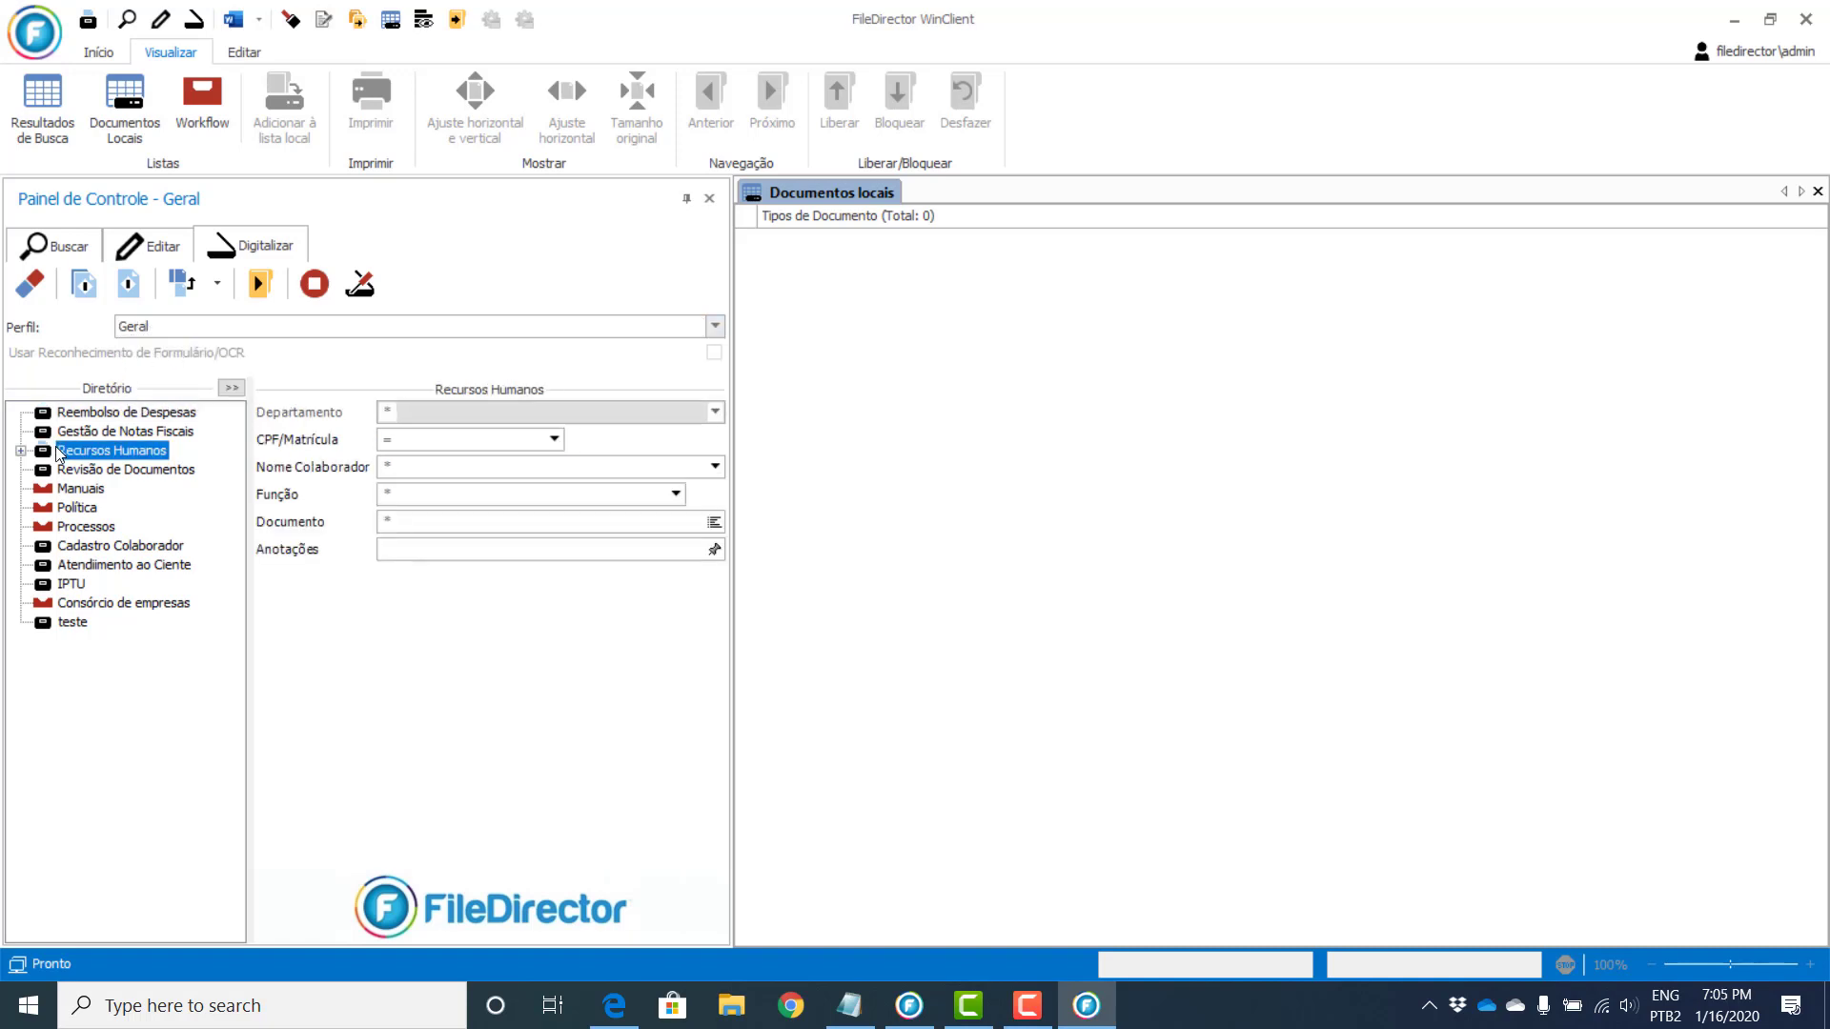
{"action": "double_click", "coordinate": [60, 451]}
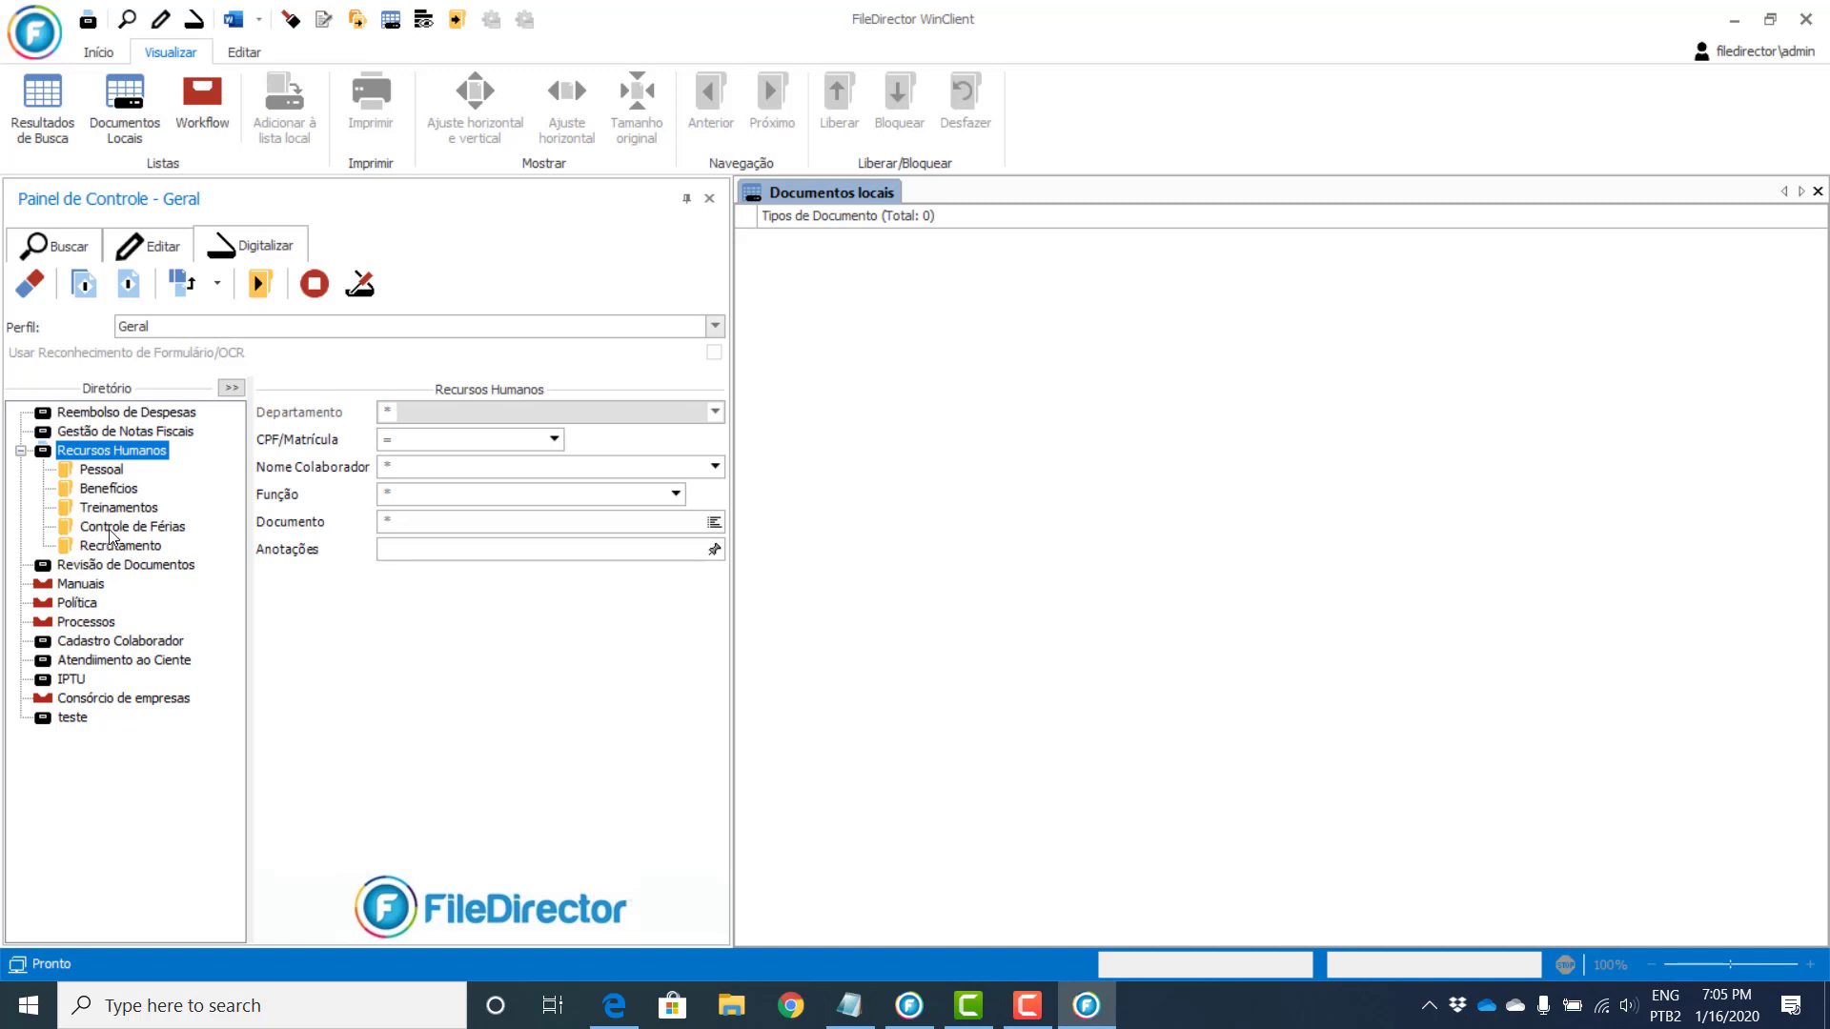
{"action": "left_click", "coordinate": [117, 527]}
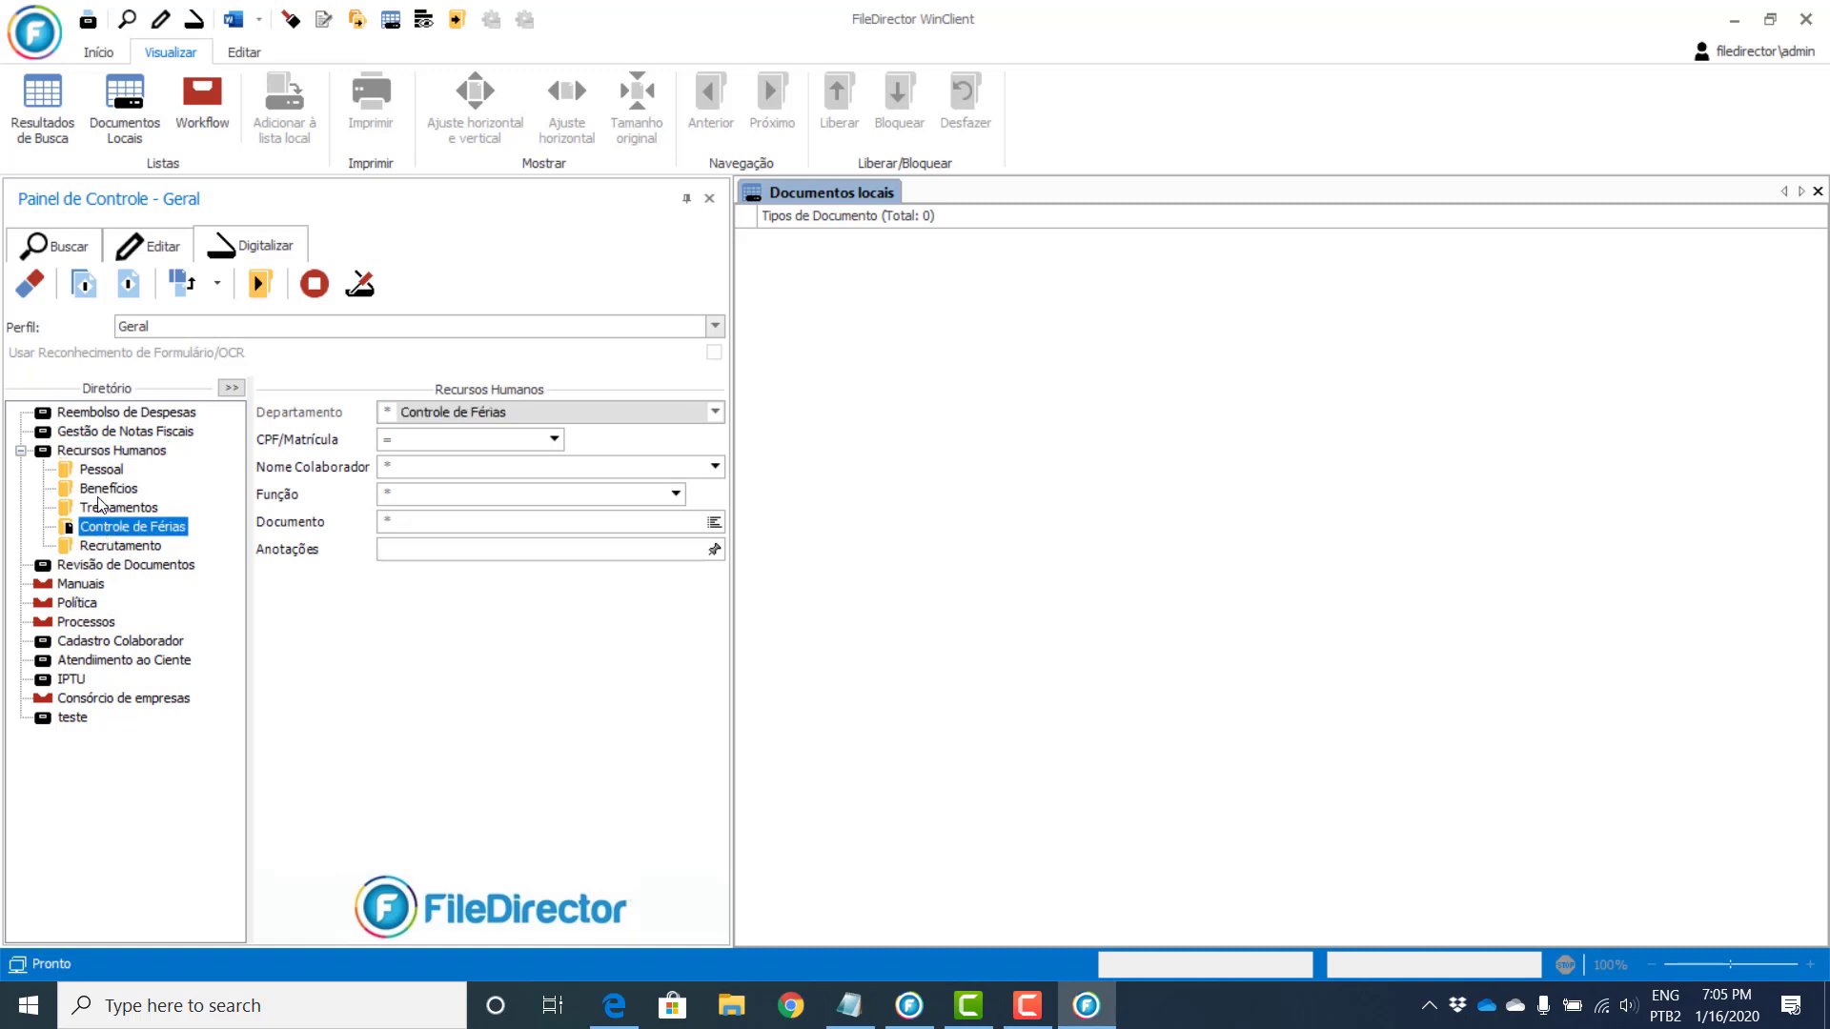
Step: Enter the employee's CPF/Matrícula and name, Função Técnico, and Documento Atualização de Registro
{"action": "left_click", "coordinate": [423, 439]}
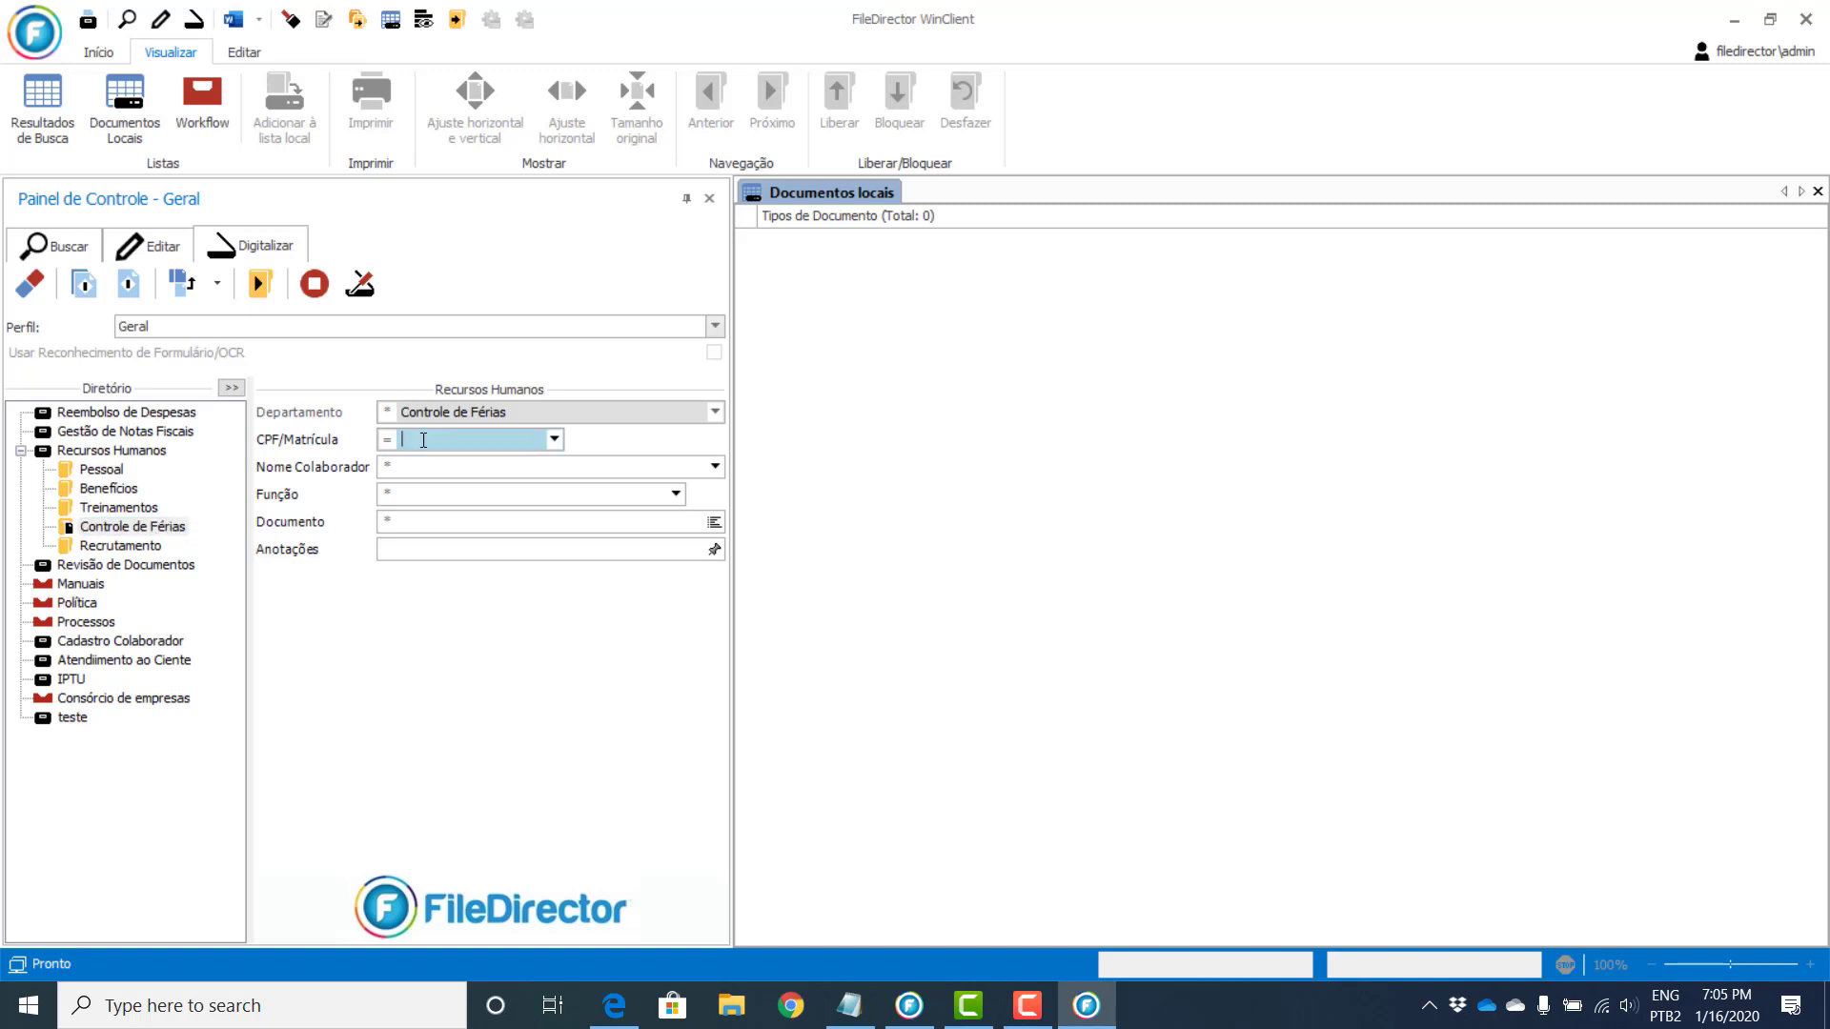
{"action": "type", "text": "9"}
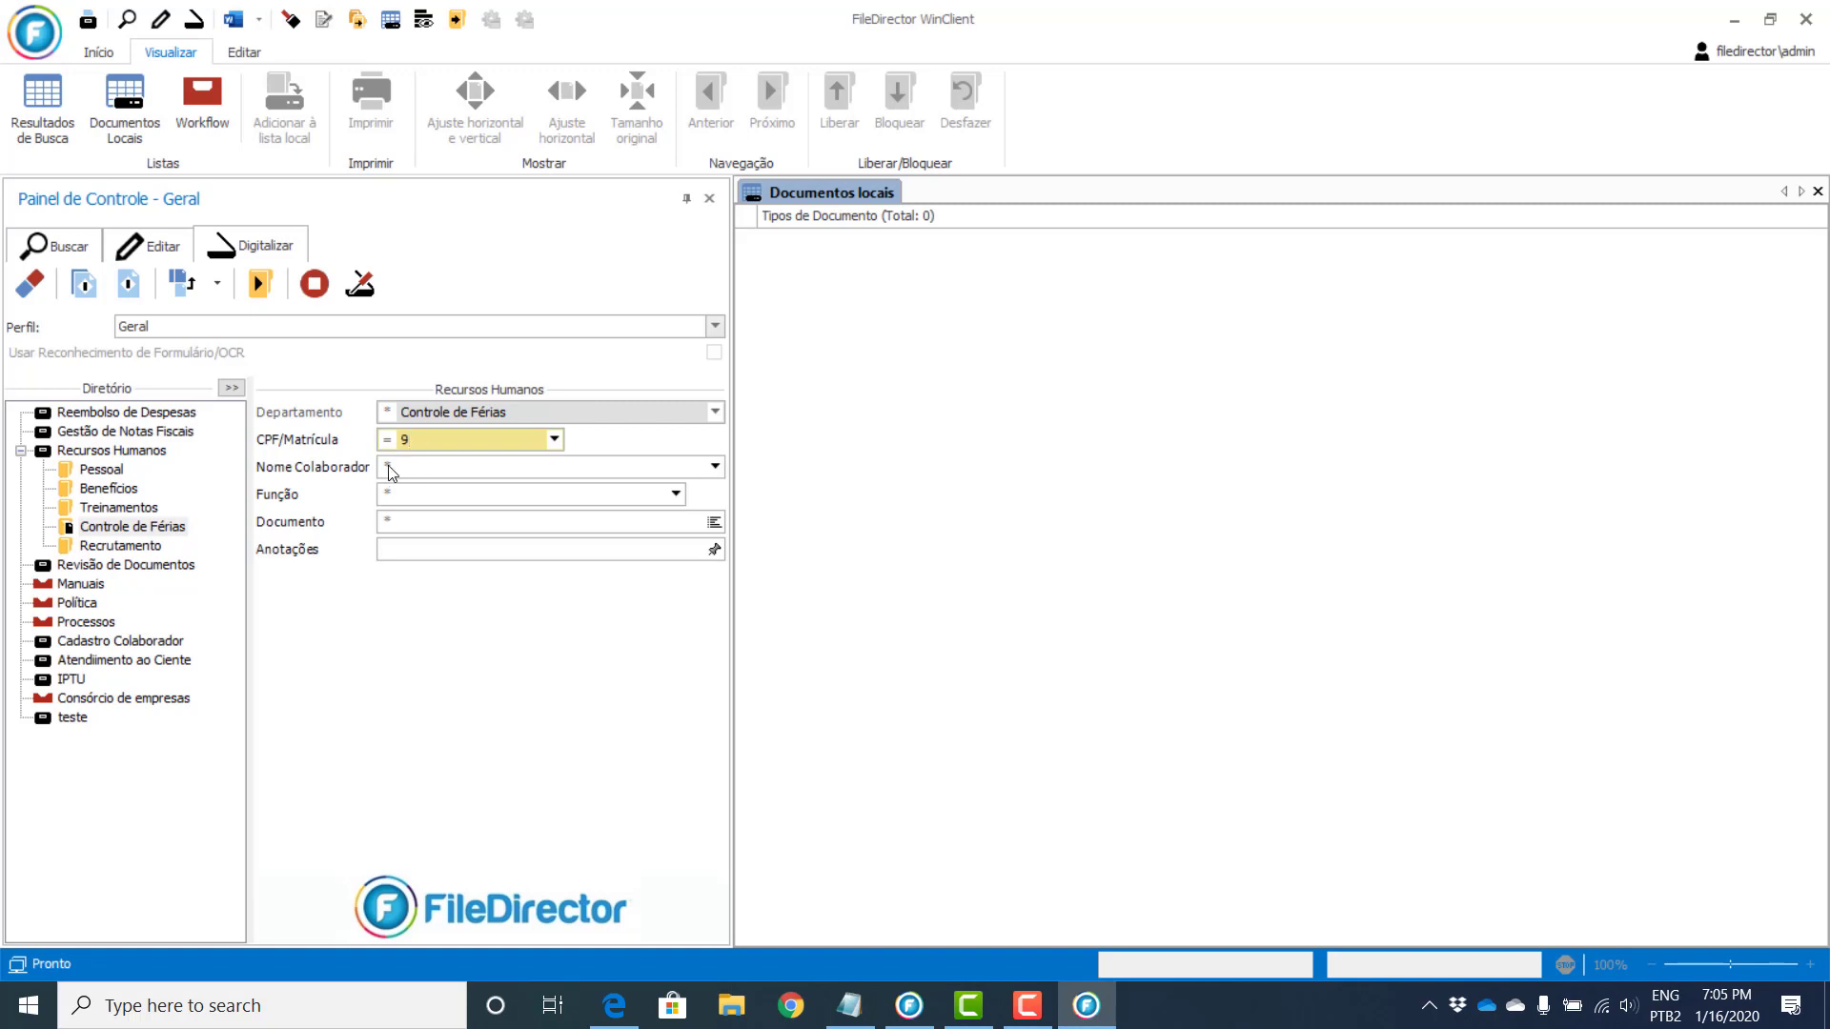
{"action": "left_click", "coordinate": [410, 468]}
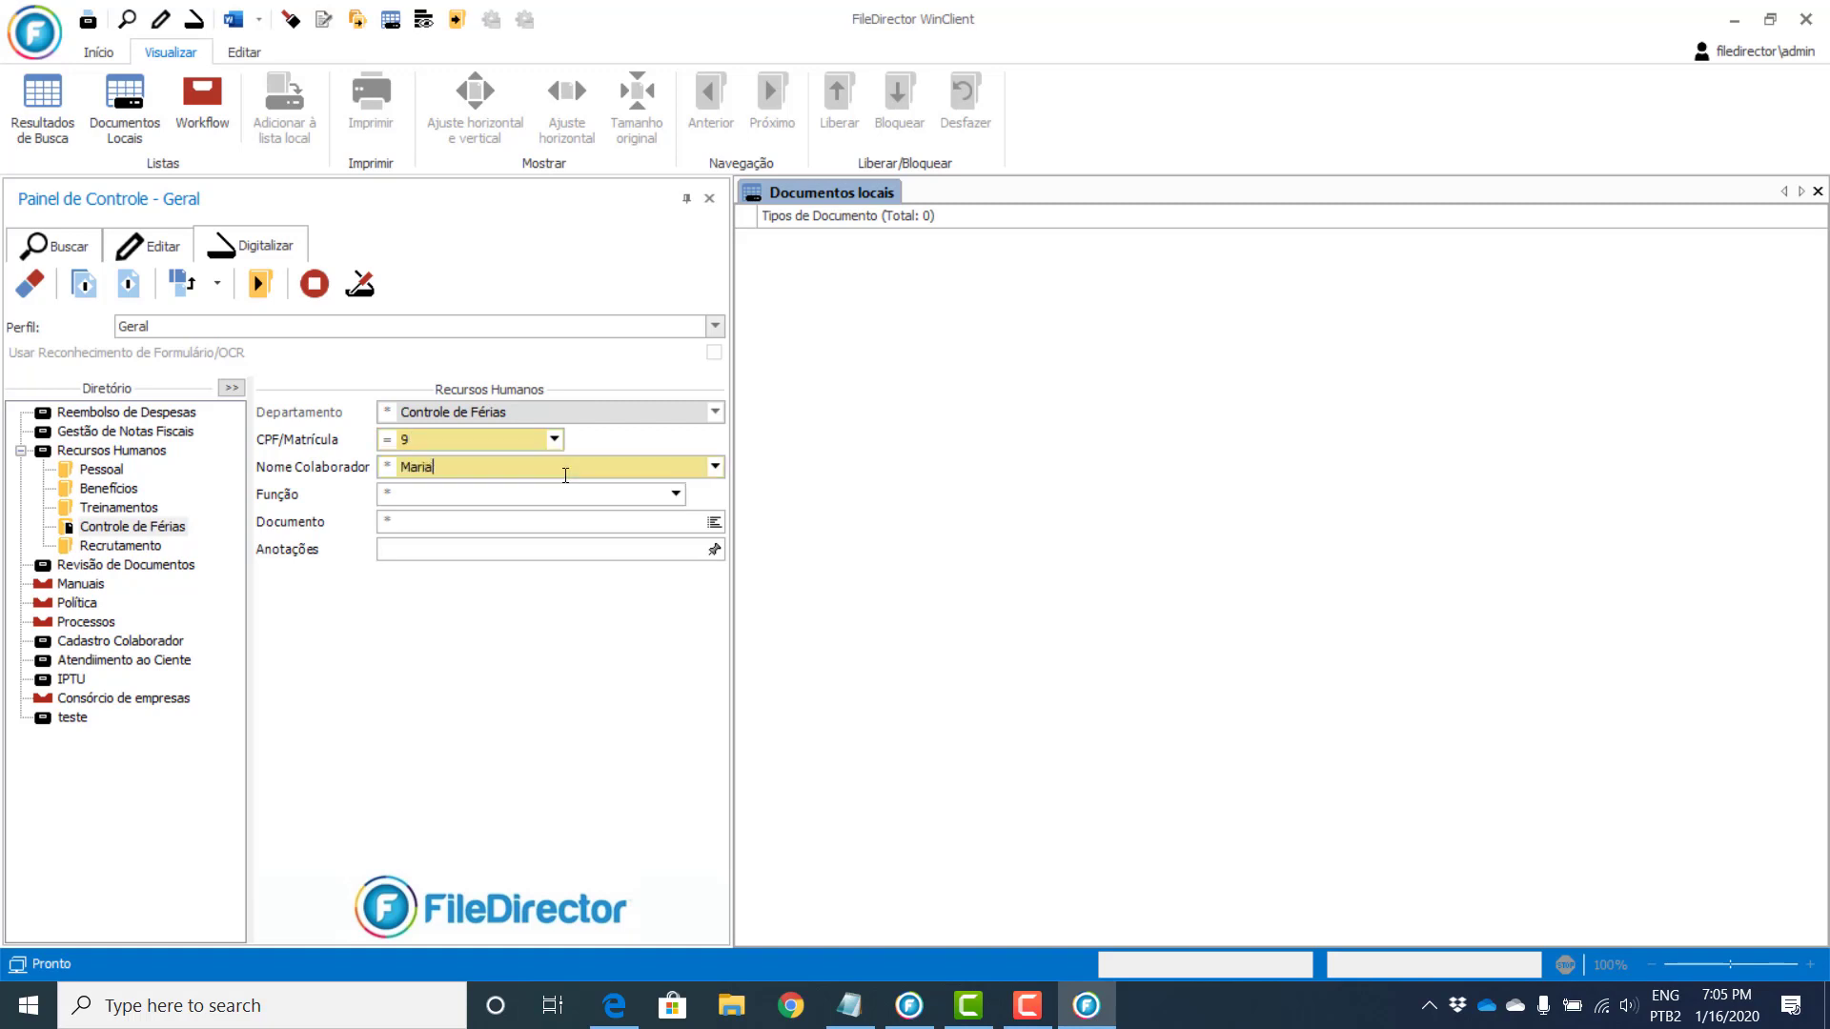
{"action": "key", "text": "Tab"}
{"action": "type", "text": "Tecnico"}
{"action": "key", "text": "Tab"}
{"action": "key", "text": "alt+Down"}
{"action": "left_click", "coordinate": [420, 621]}
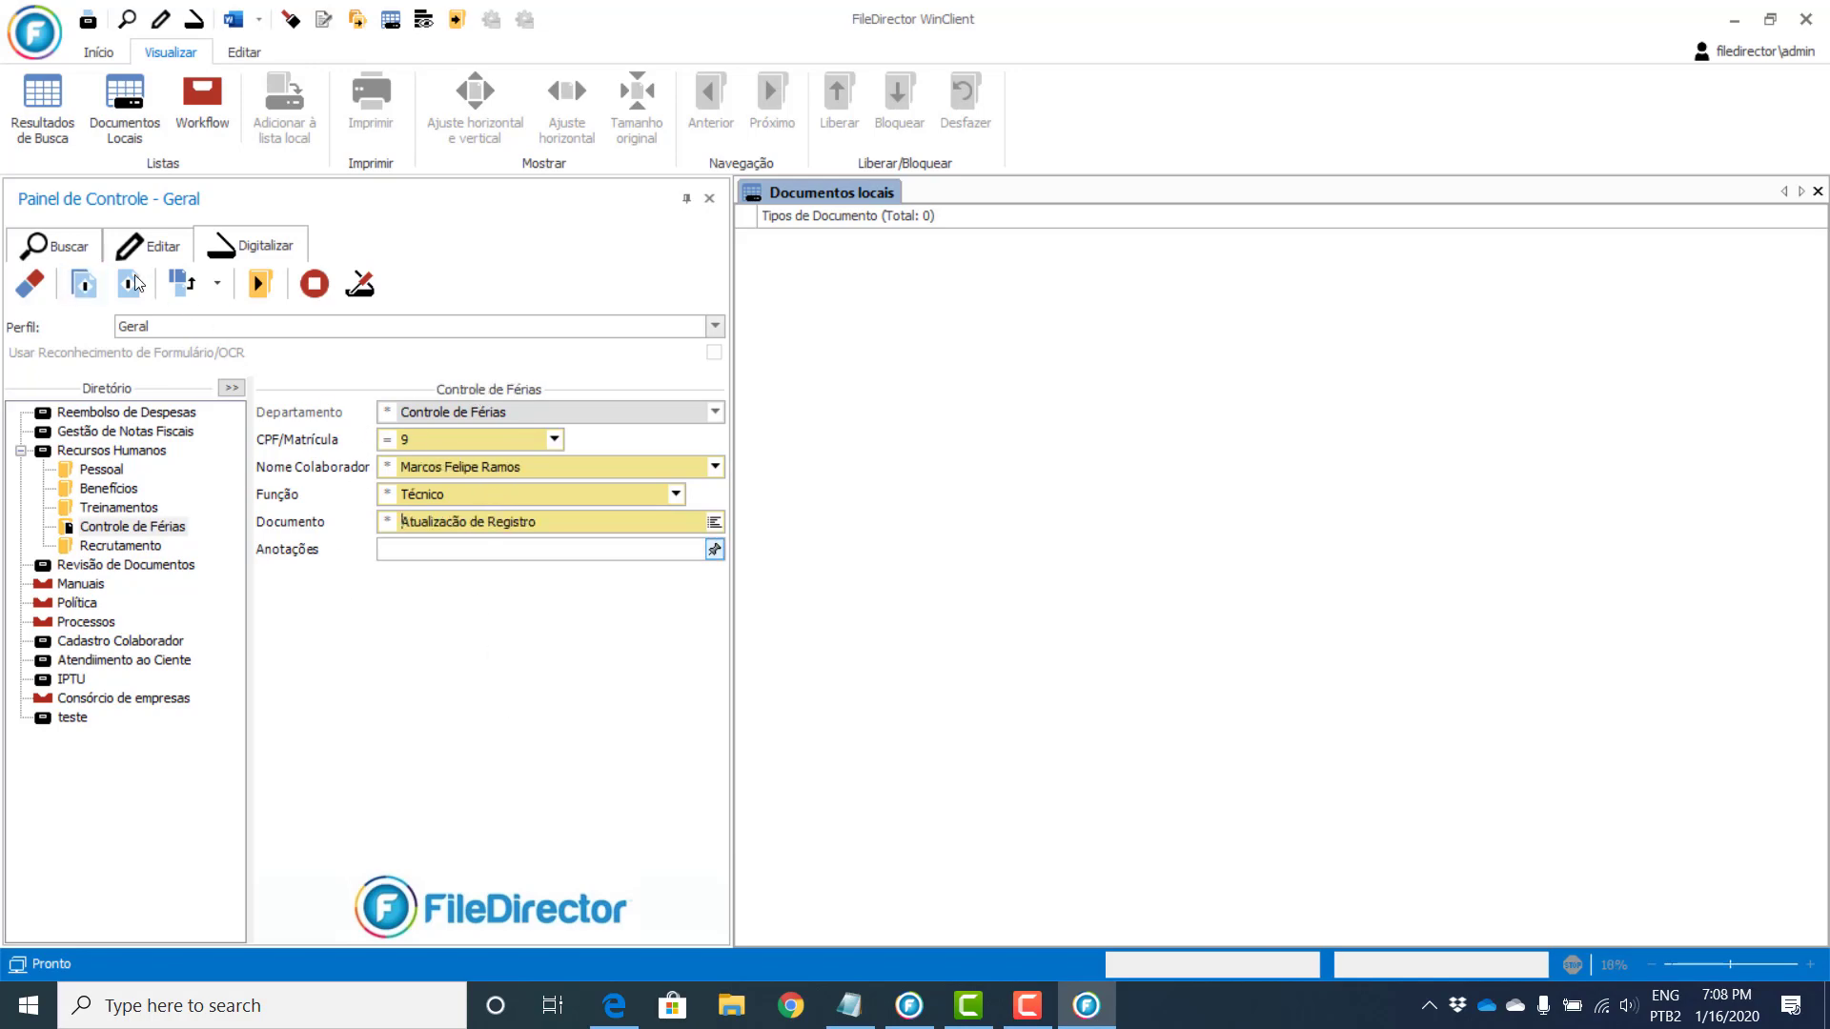
Step: Batch-scan the pages into a 34-page Controle de Férias document and check it in Documentos locais
{"action": "left_click", "coordinate": [81, 286]}
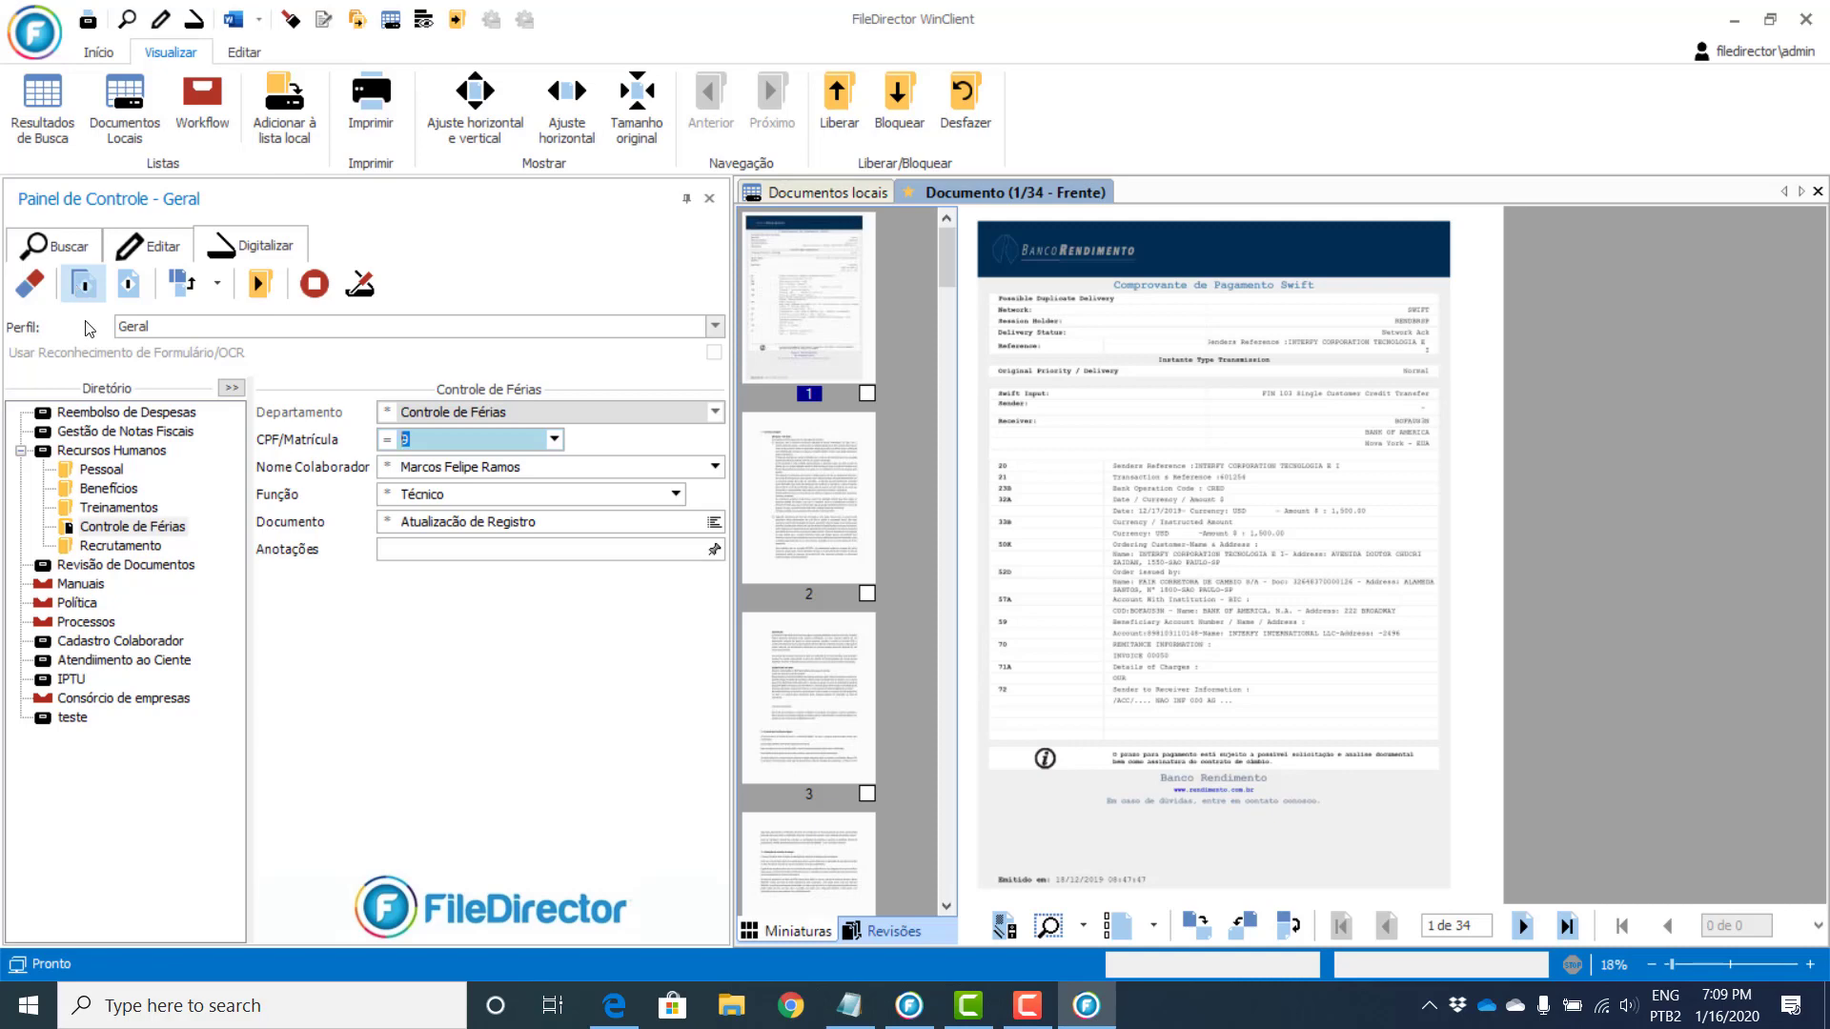
{"action": "scroll", "coordinate": [949, 237], "scroll_direction": "down", "scroll_amount": 2}
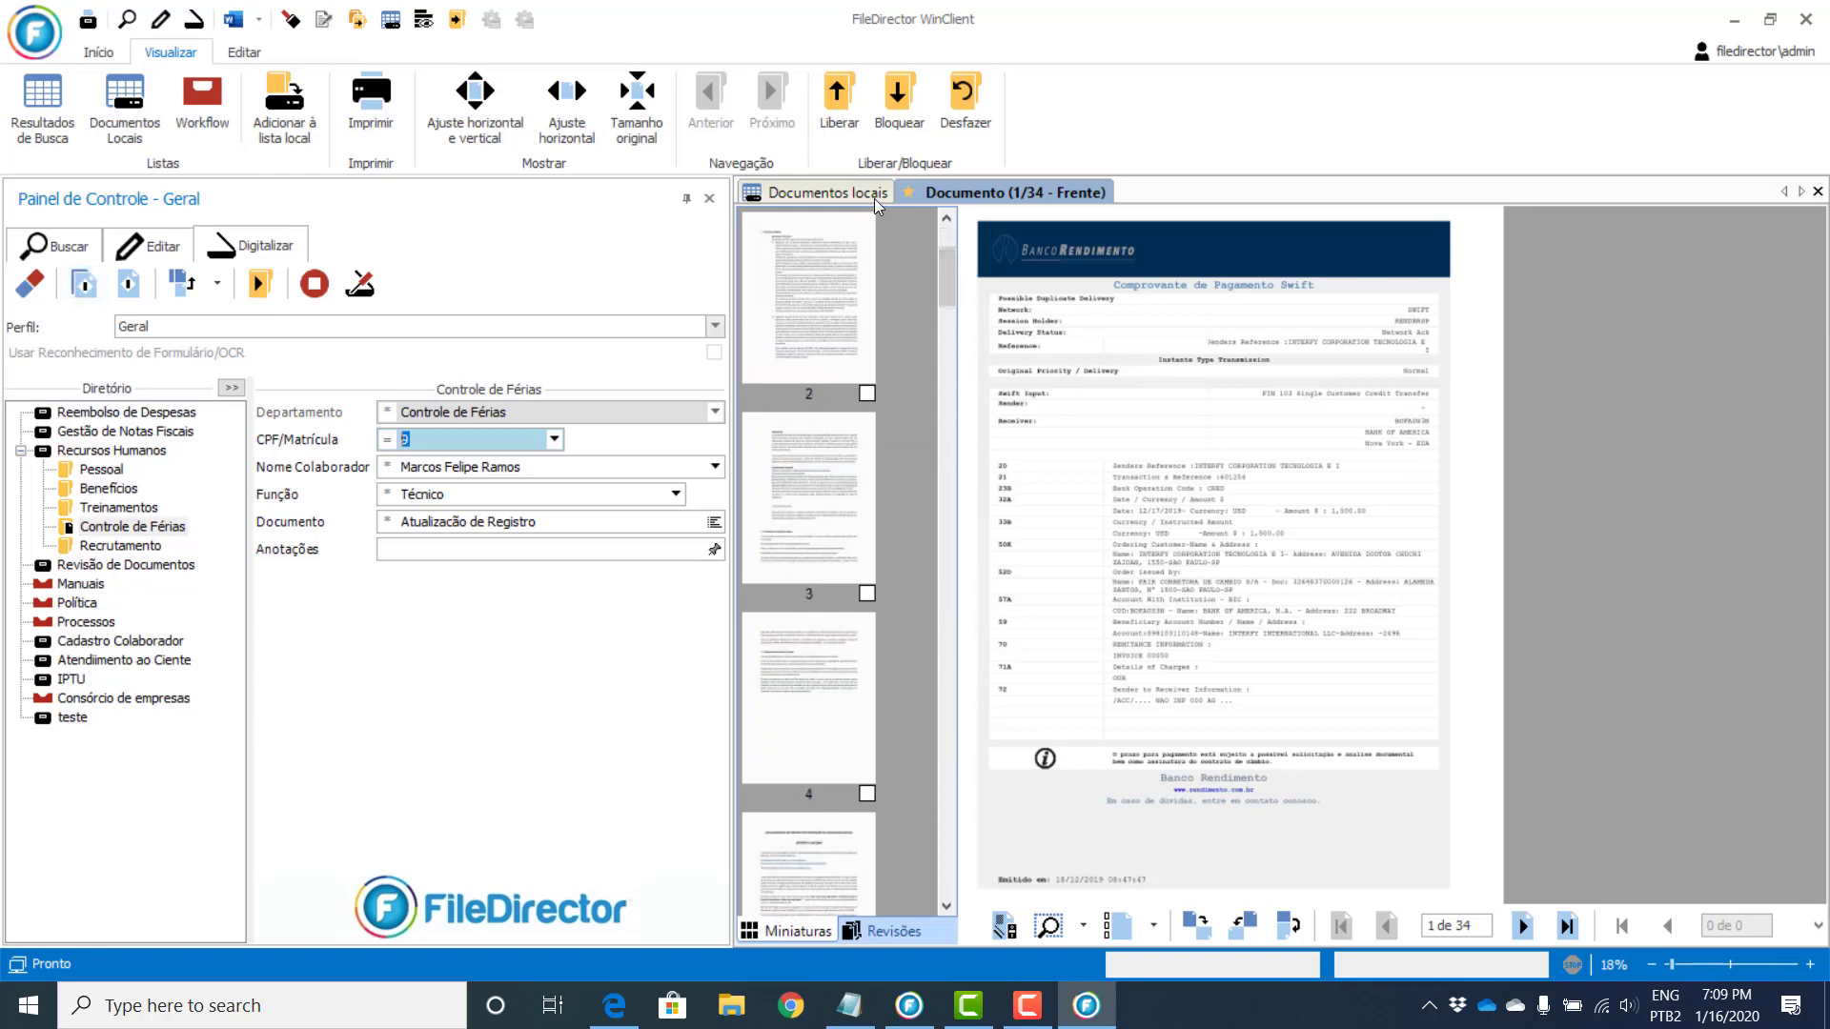
{"action": "left_click", "coordinate": [837, 197]}
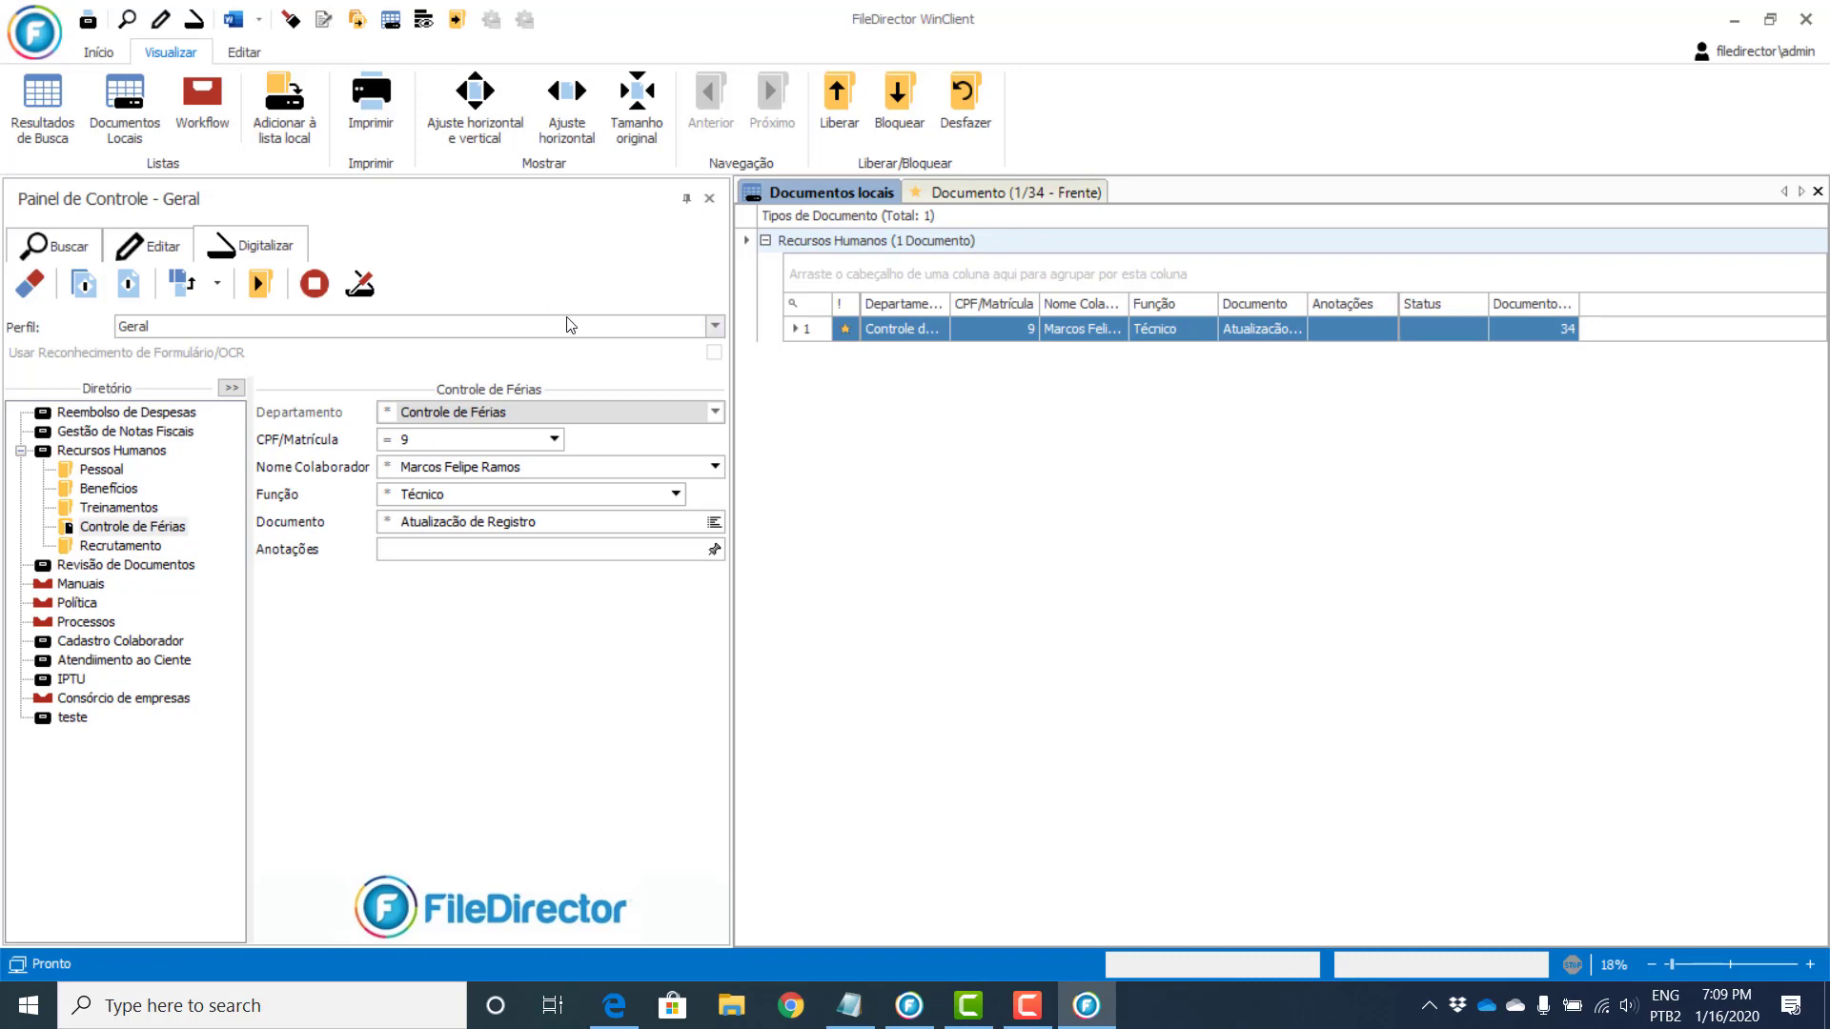
Step: Clear the index and enter a new CPF/Matrícula, auto-filling the name and Função Analista de Negócios
{"action": "left_click", "coordinate": [29, 284]}
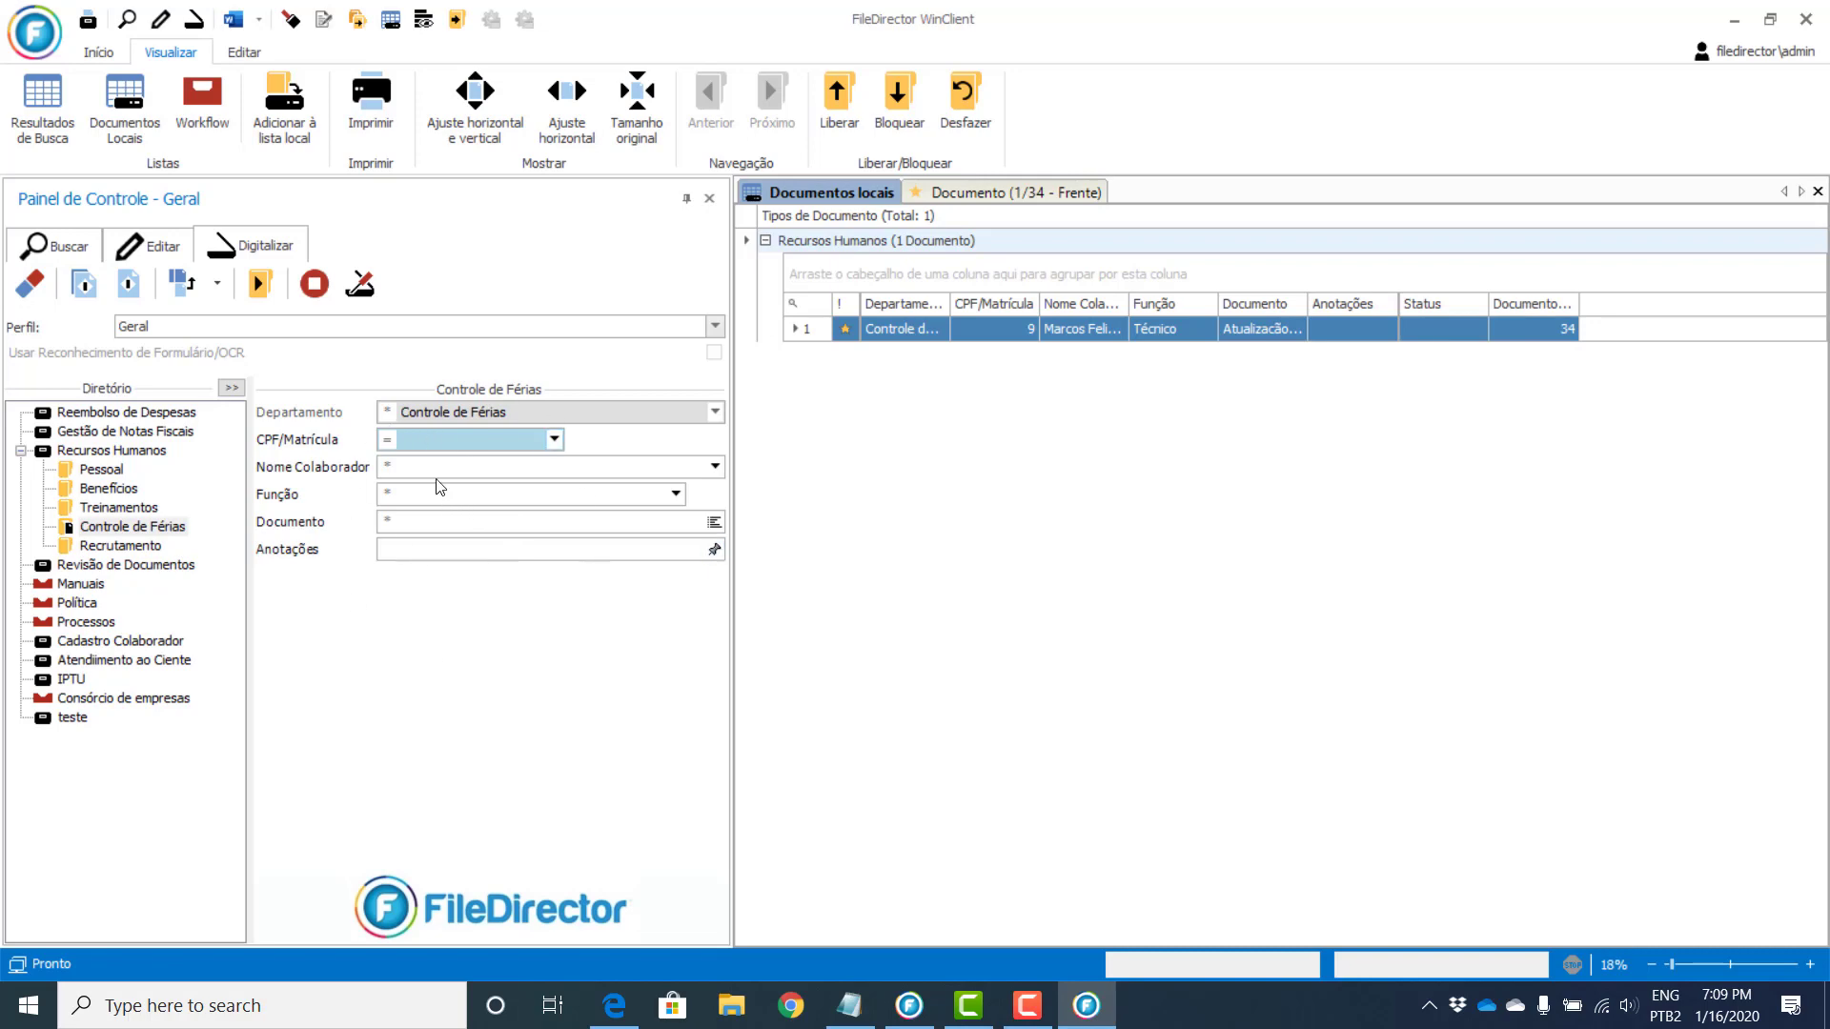
{"action": "type", "text": "2"}
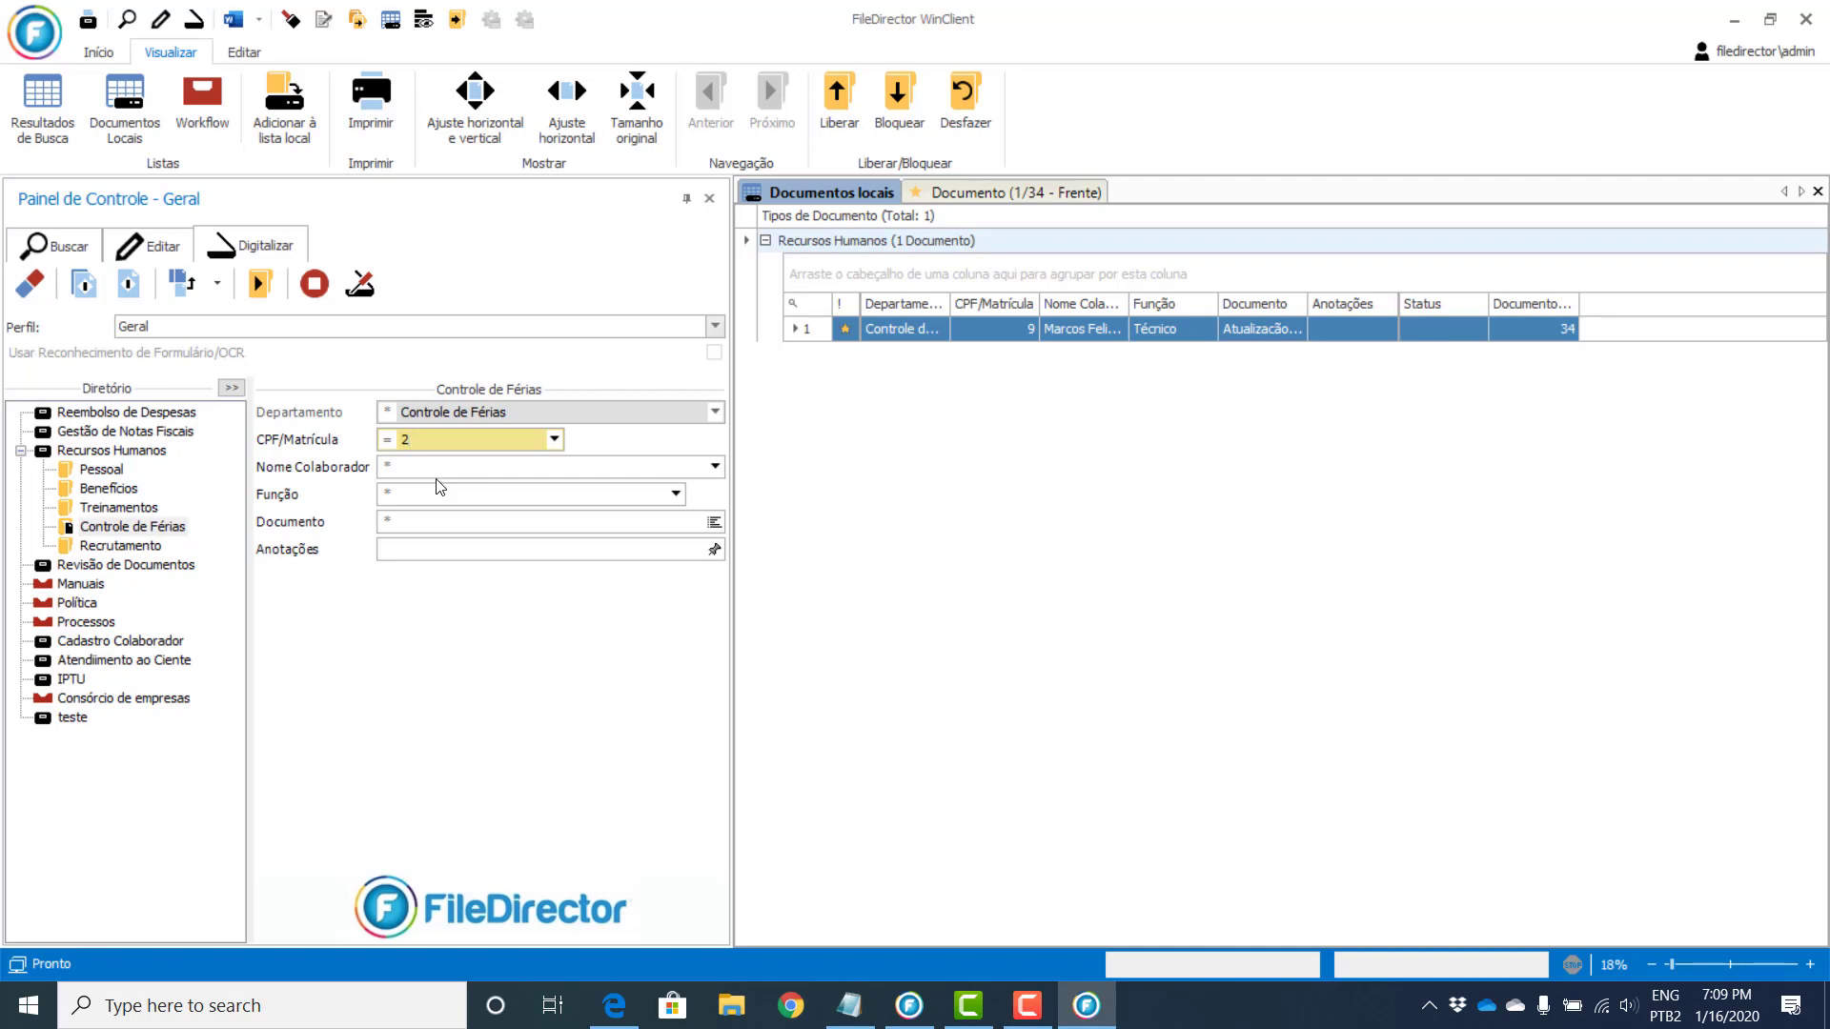
{"action": "key", "text": "Tab"}
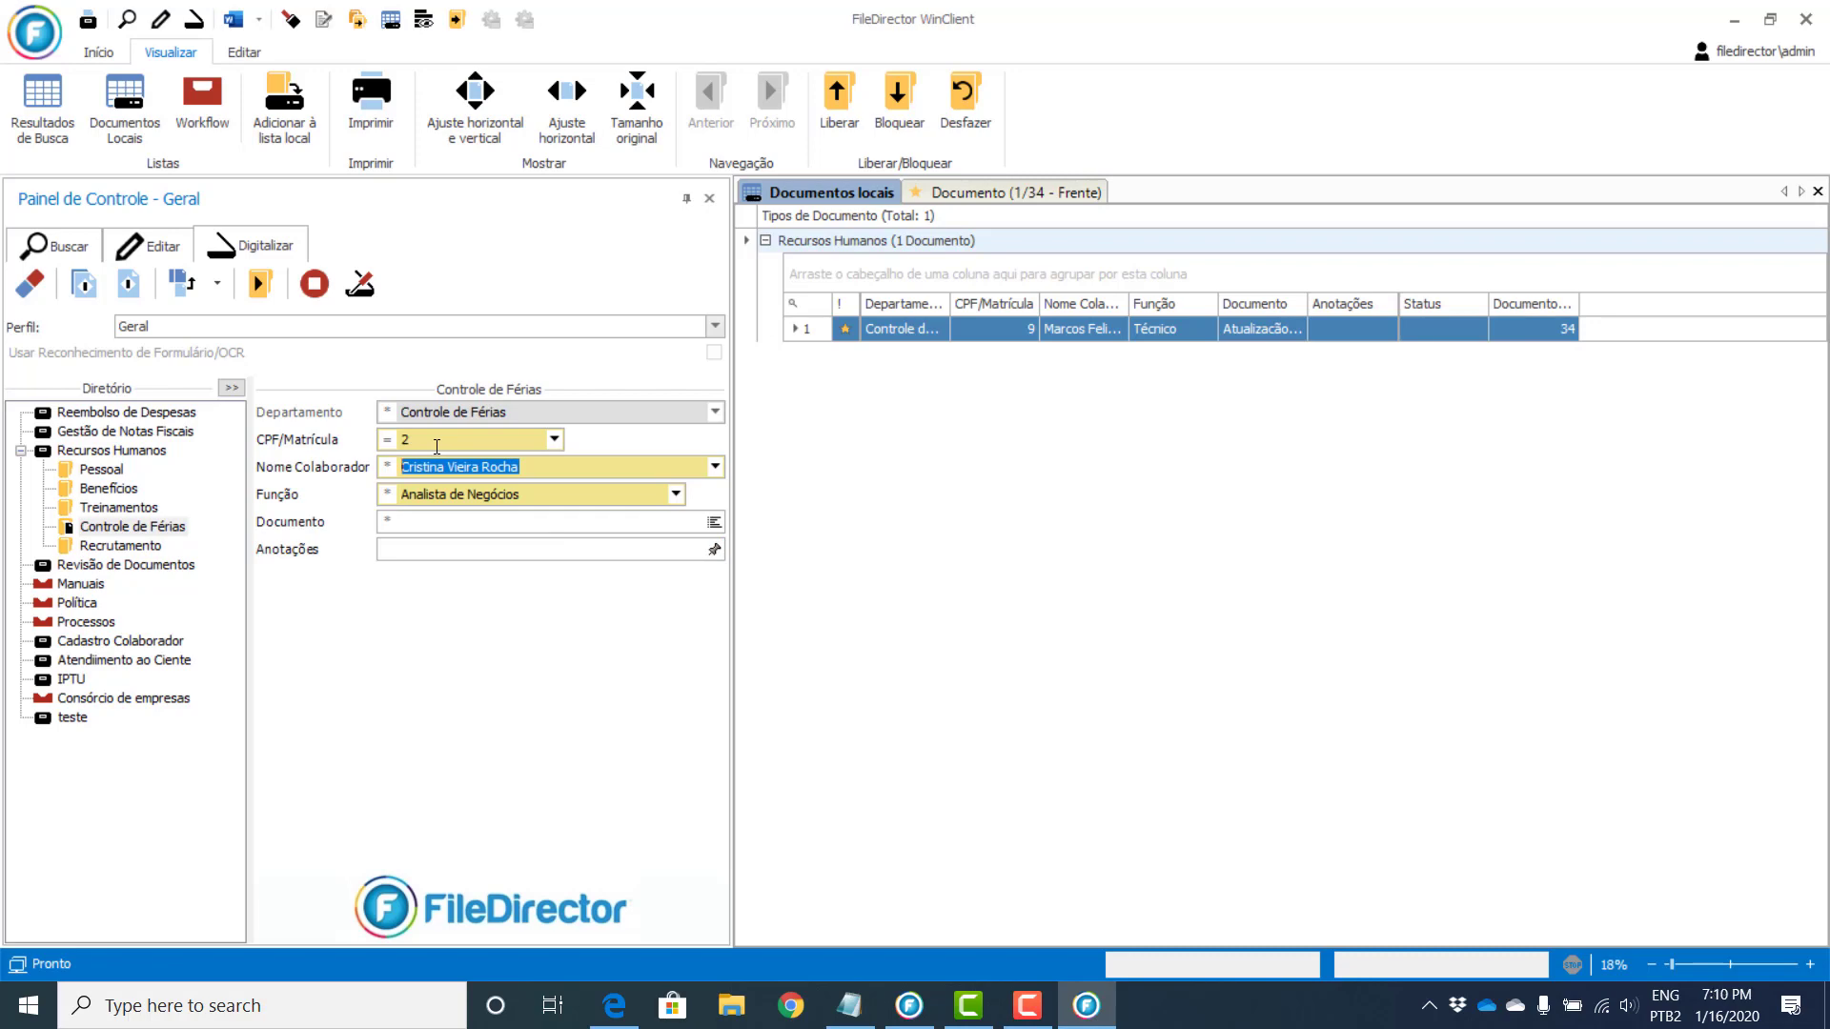
{"action": "left_click", "coordinate": [419, 436]}
Step: Set Documento to Afastamento, scan the 34-page batch, and preview its pages
{"action": "left_click", "coordinate": [714, 522]}
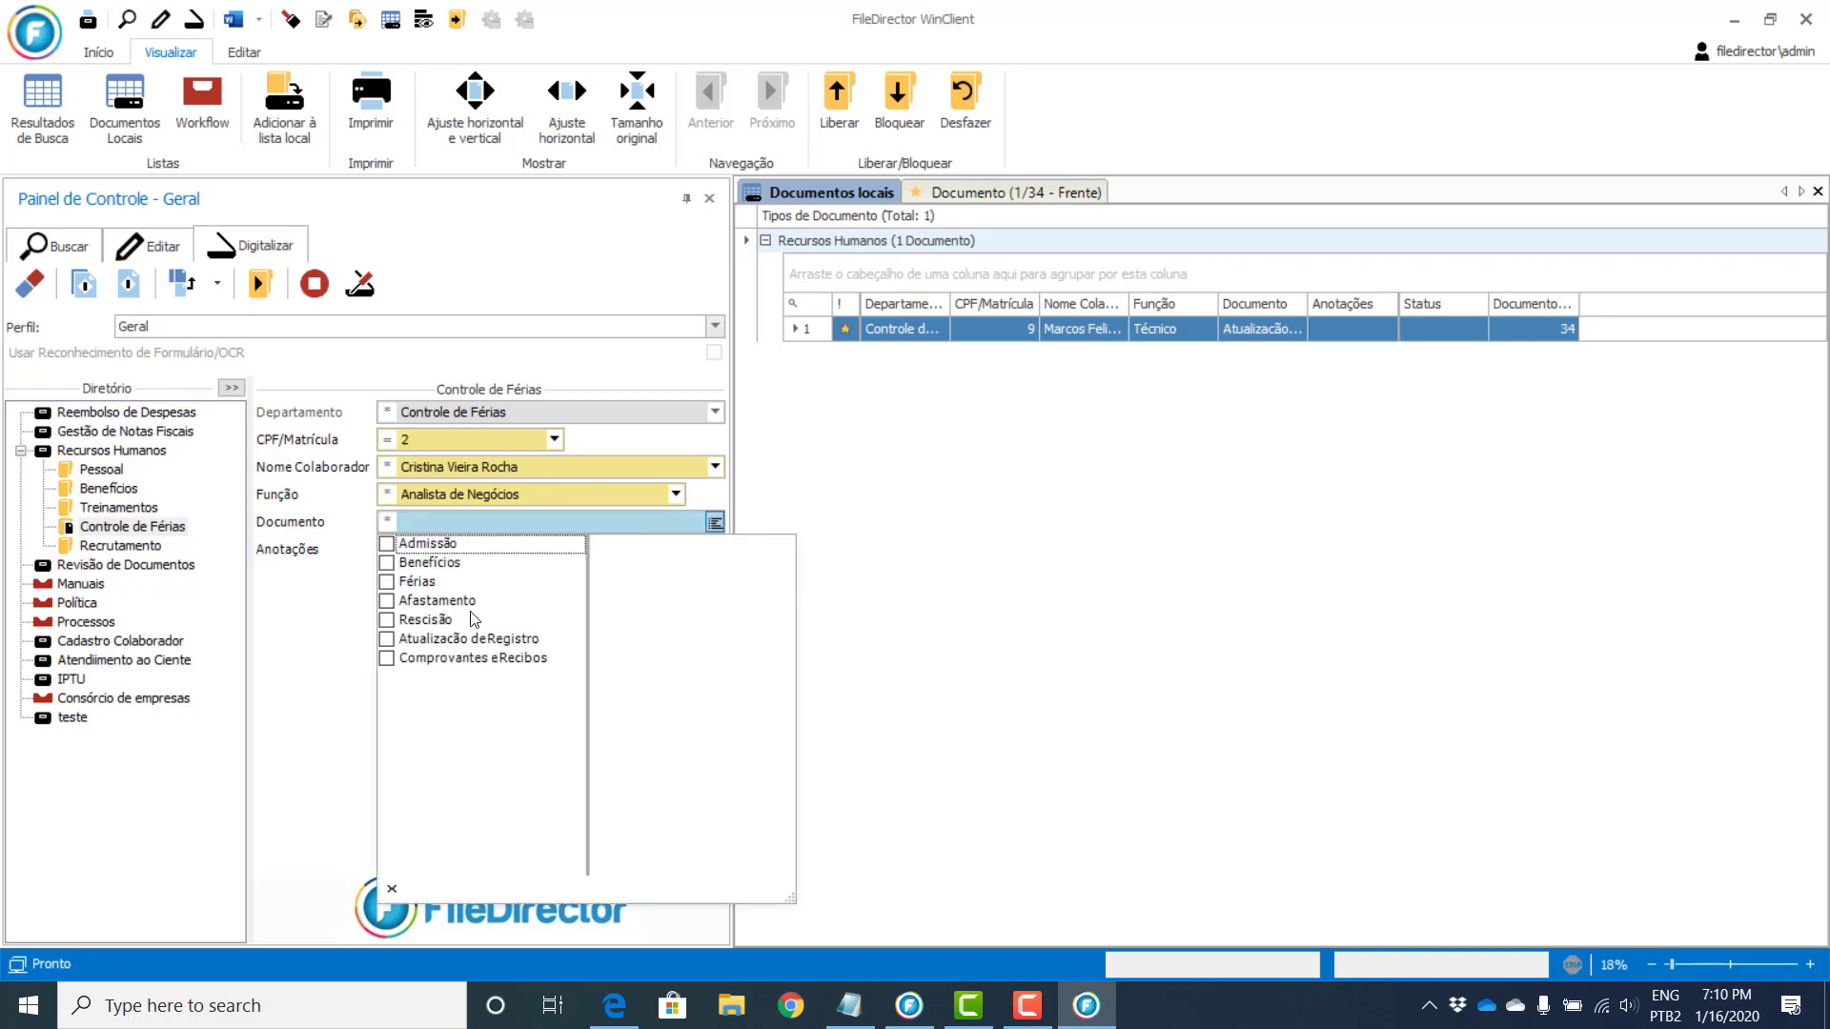
{"action": "left_click", "coordinate": [467, 601]}
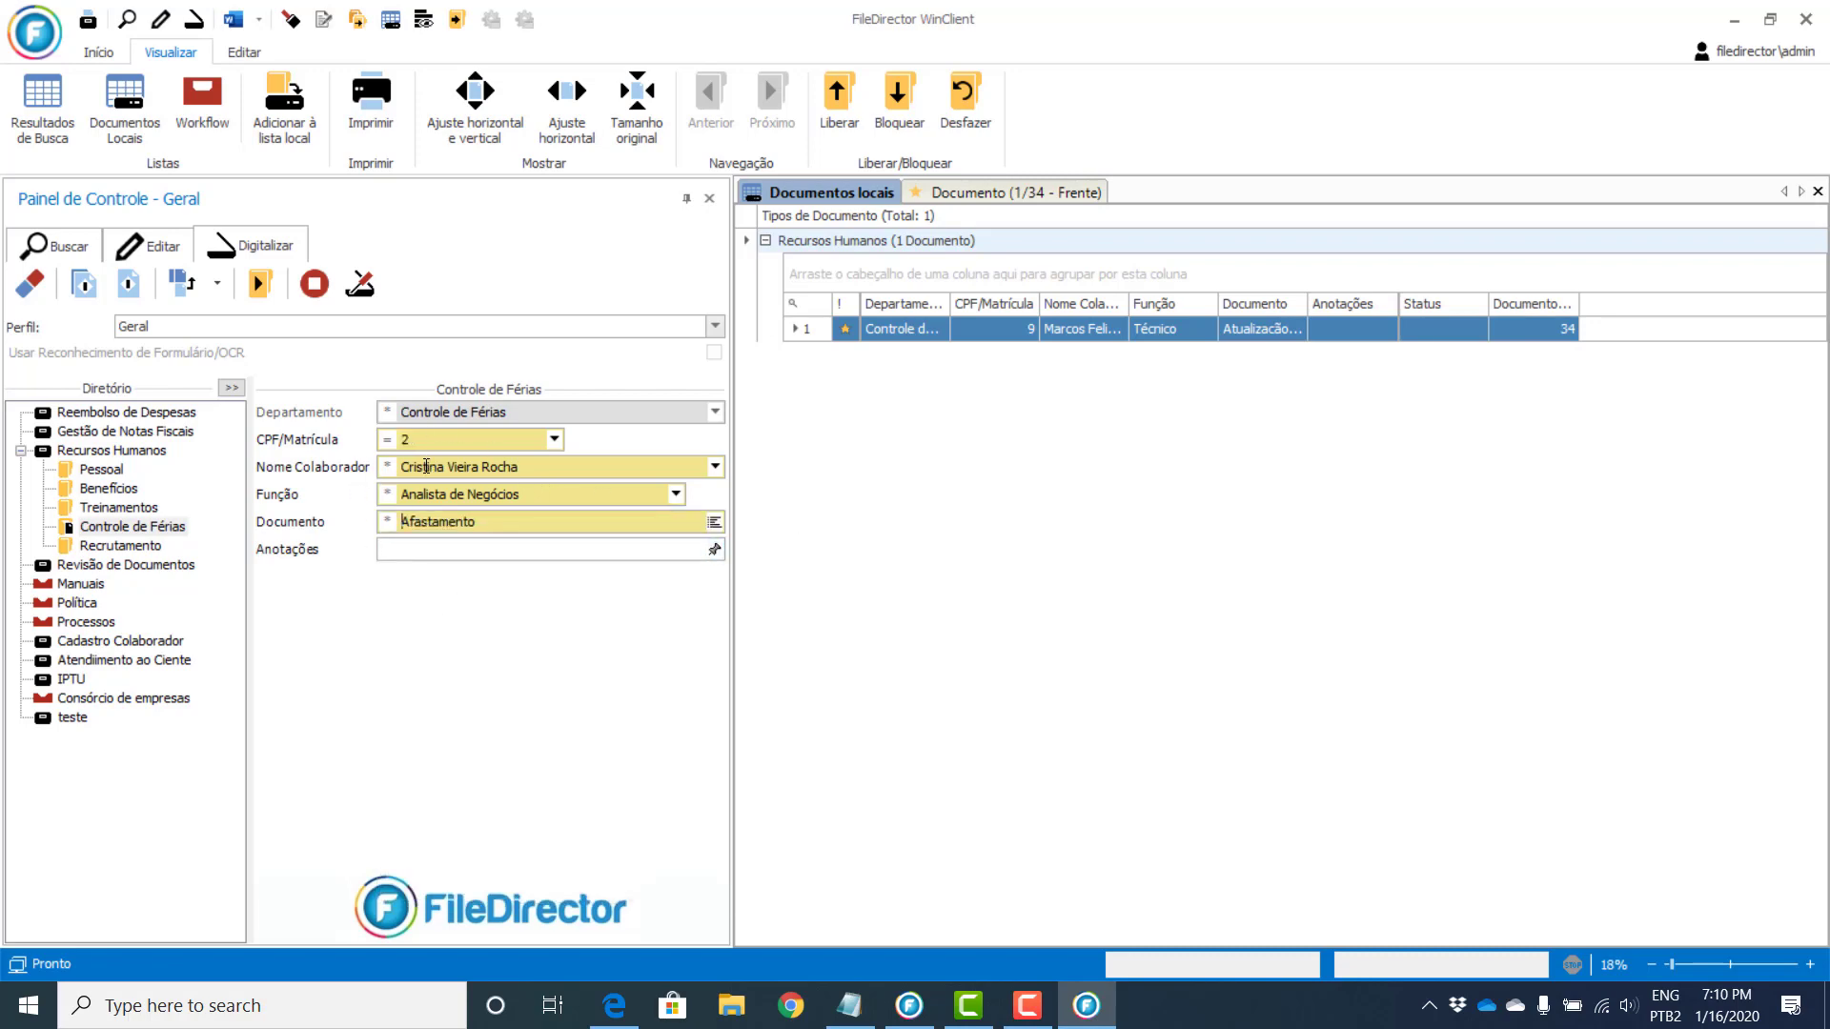
{"action": "left_click", "coordinate": [95, 286]}
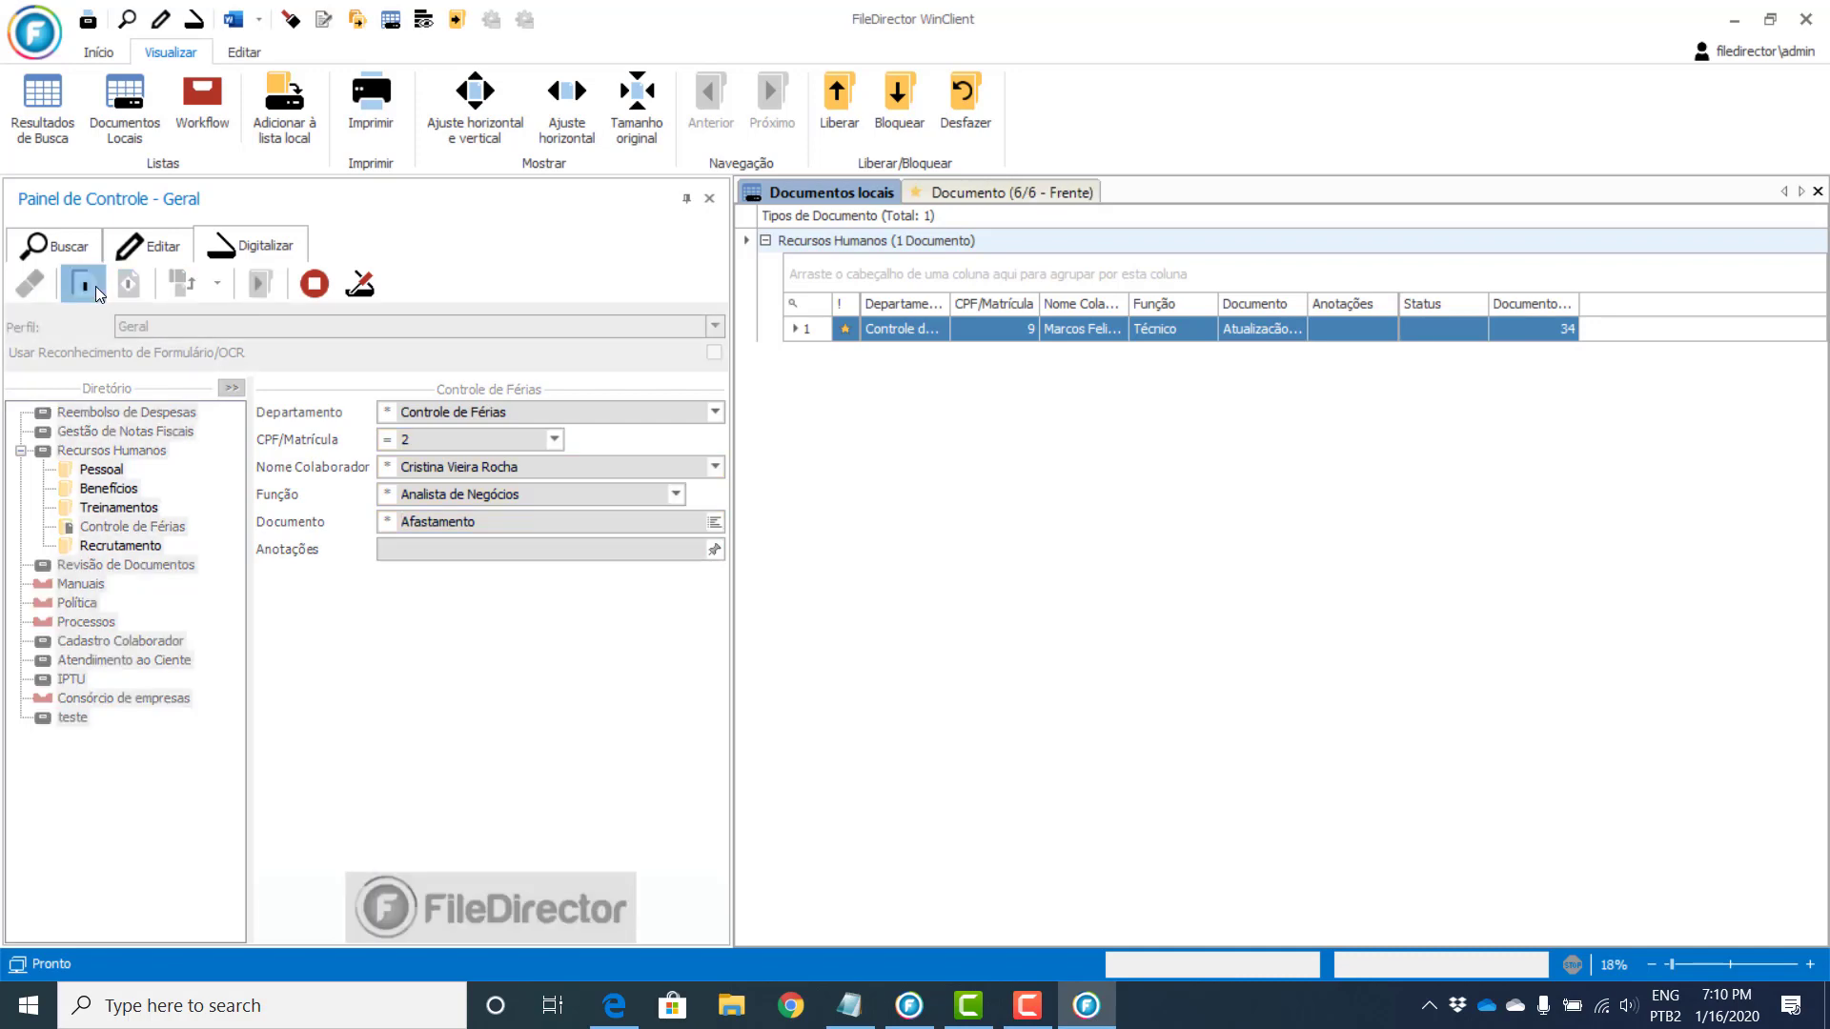
{"action": "left_click", "coordinate": [1067, 192]}
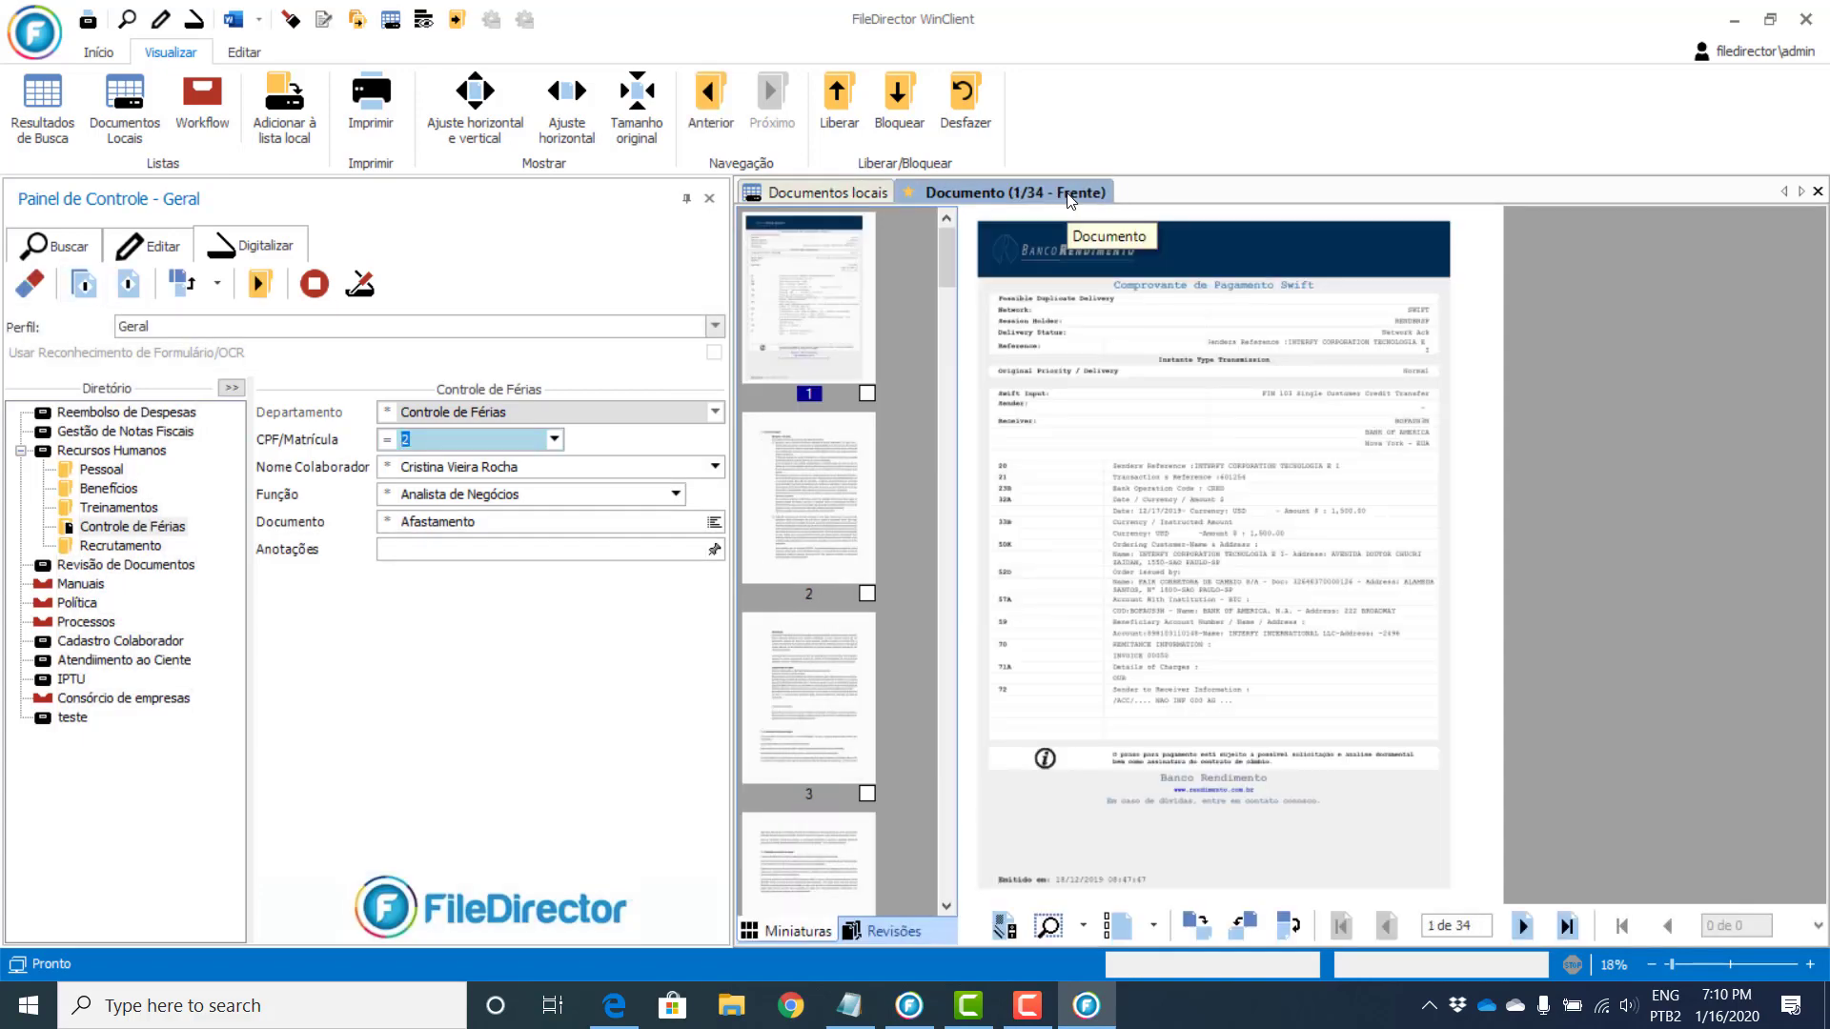
Step: Reopen the 34-page Afastamento document from Documentos locais and show the viewer layout options
{"action": "left_click", "coordinate": [822, 194]}
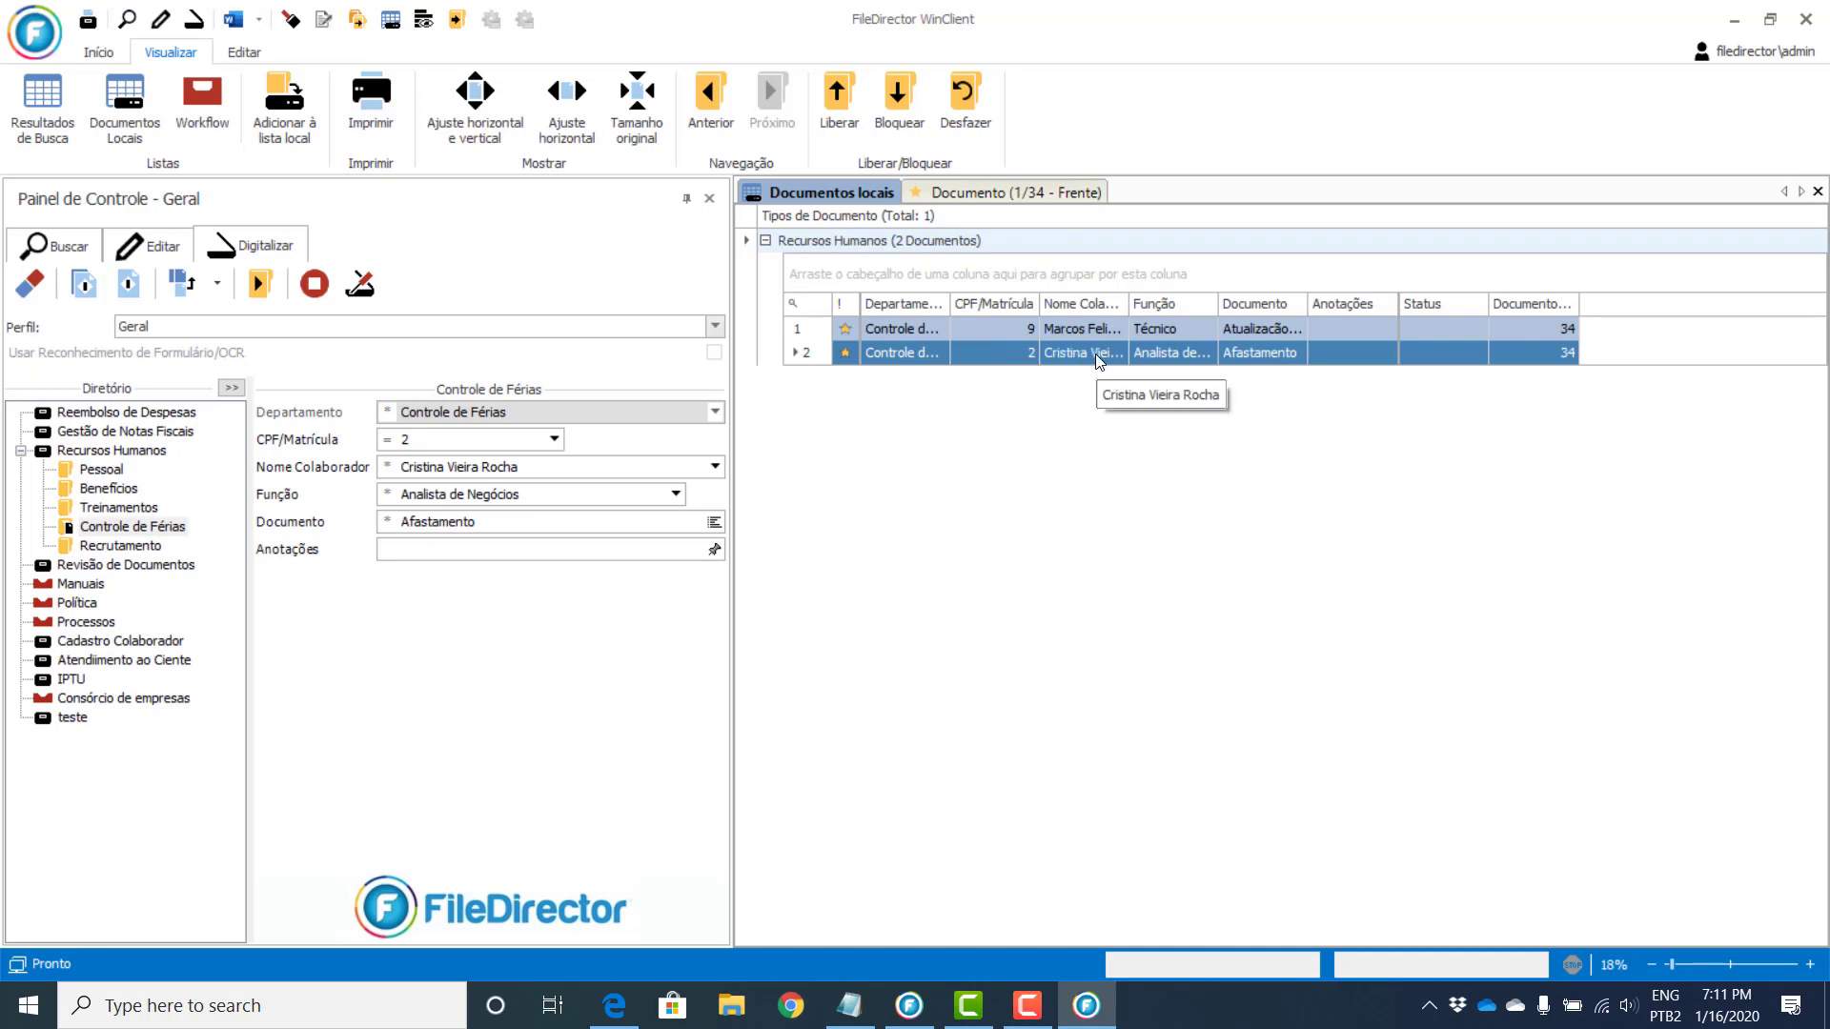
{"action": "double_click", "coordinate": [1095, 352]}
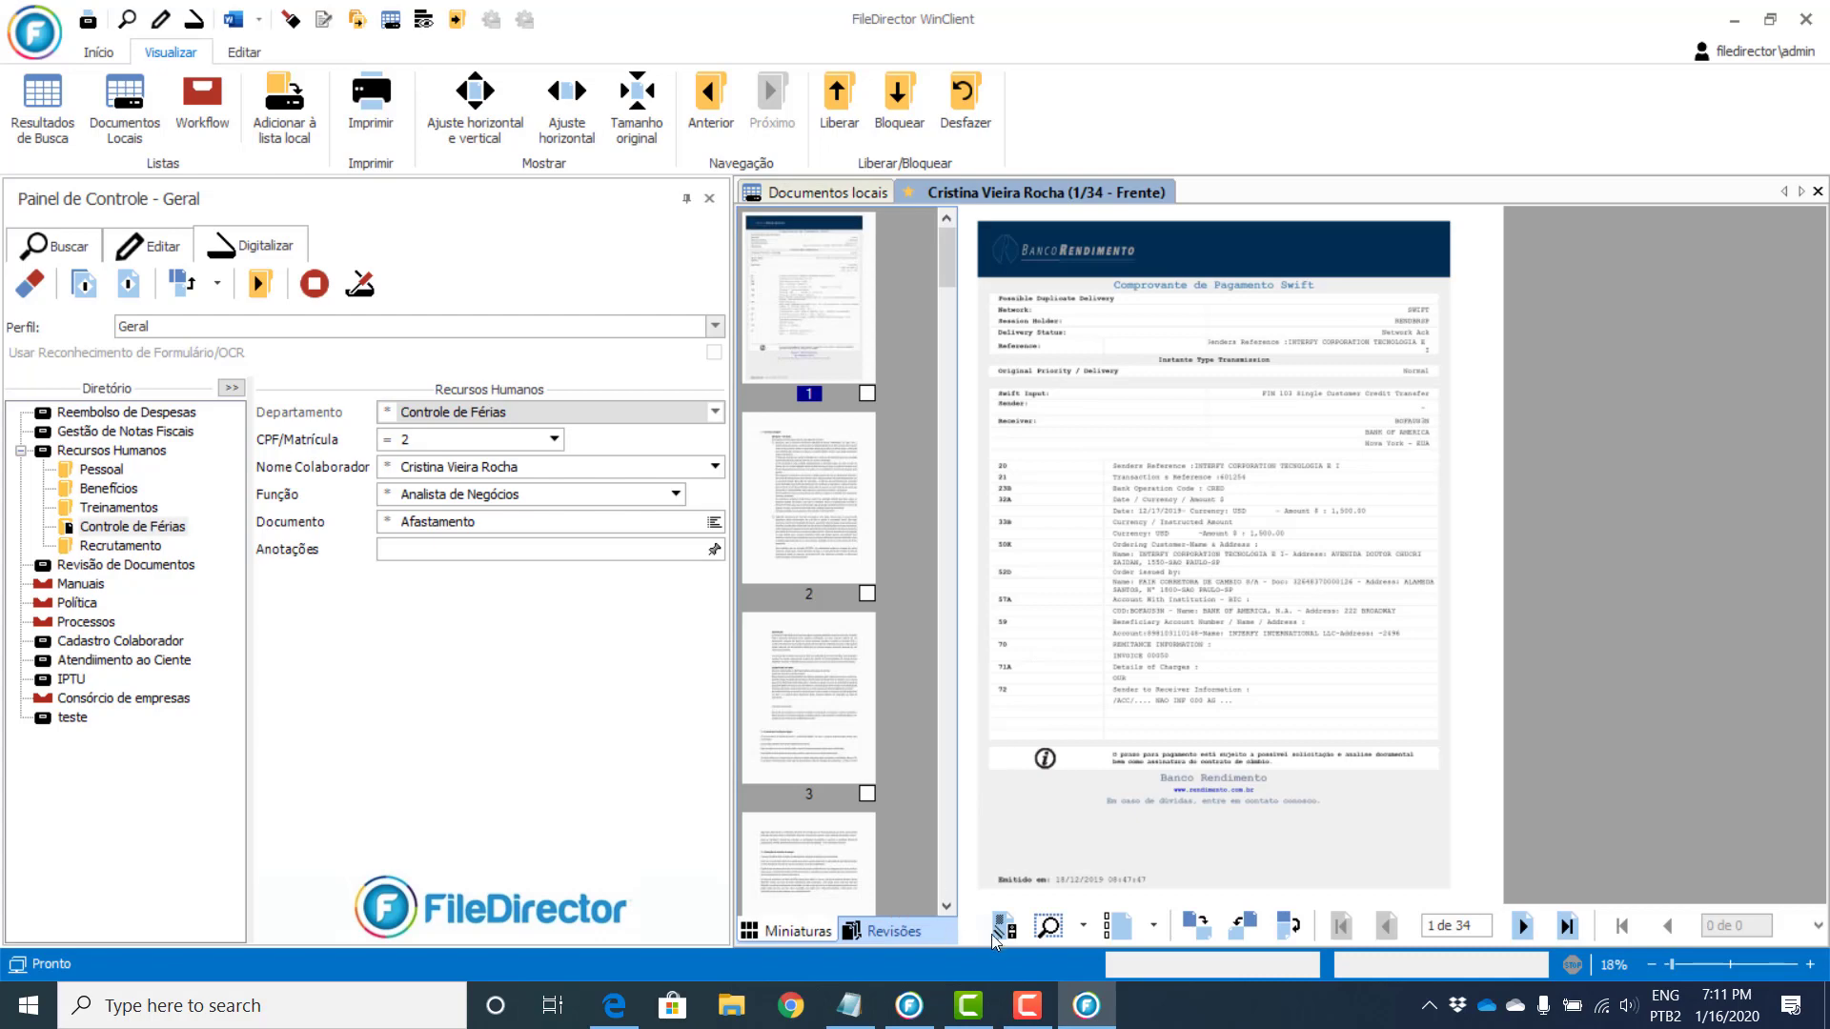
{"action": "left_click", "coordinate": [1154, 925]}
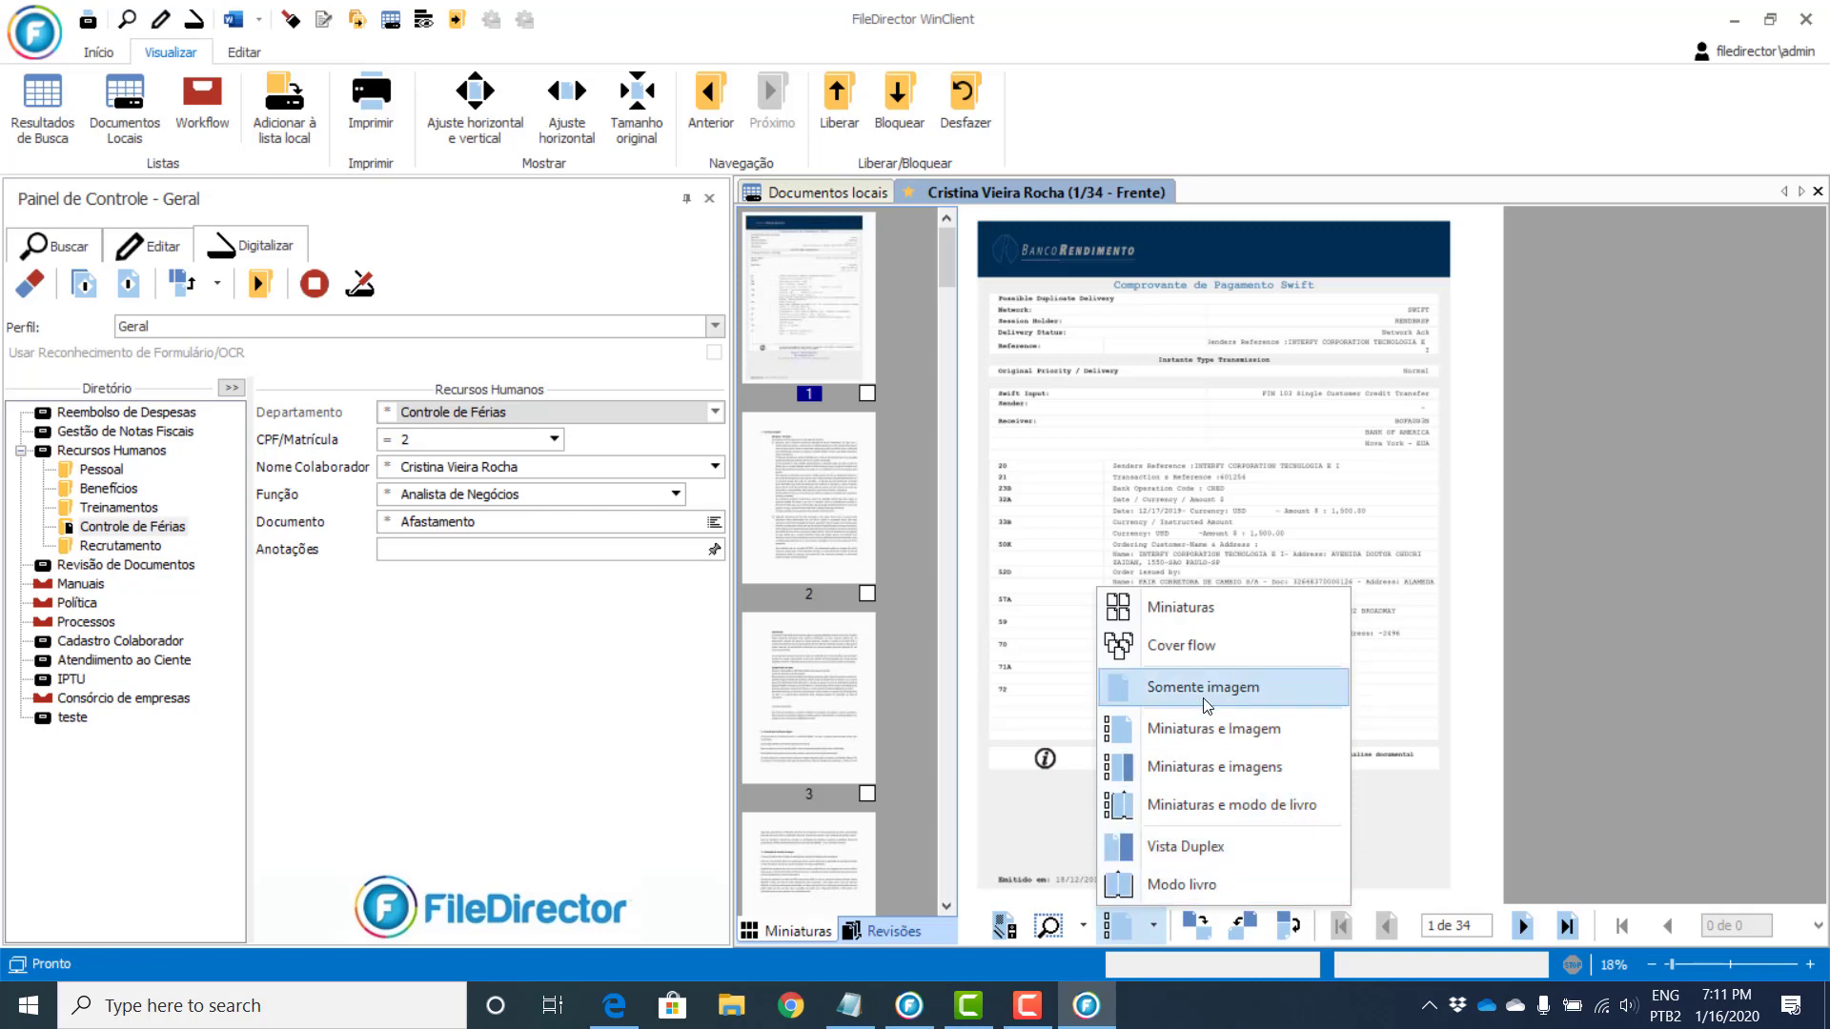
Step: In thumbnail view, move page 2 after page 5 and page 10 before page 4, and delete page 13
{"action": "left_click", "coordinate": [1197, 608]}
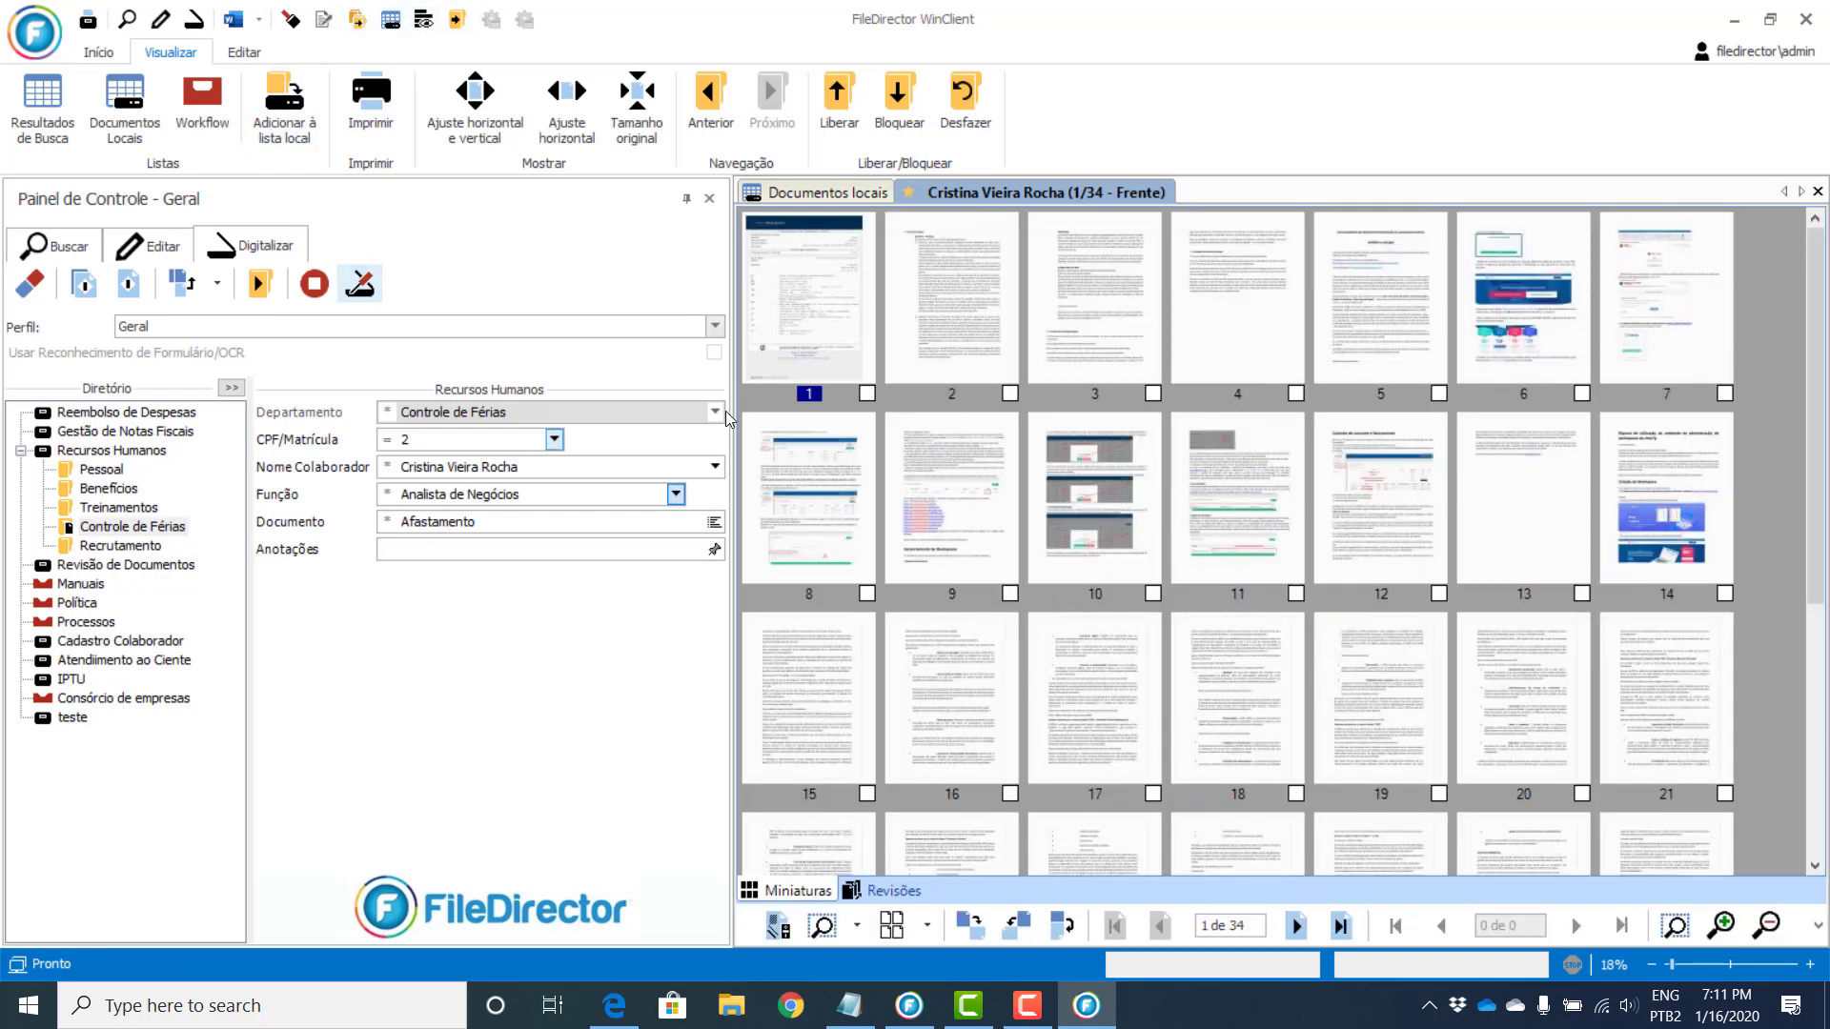
{"action": "left_click", "coordinate": [640, 107]}
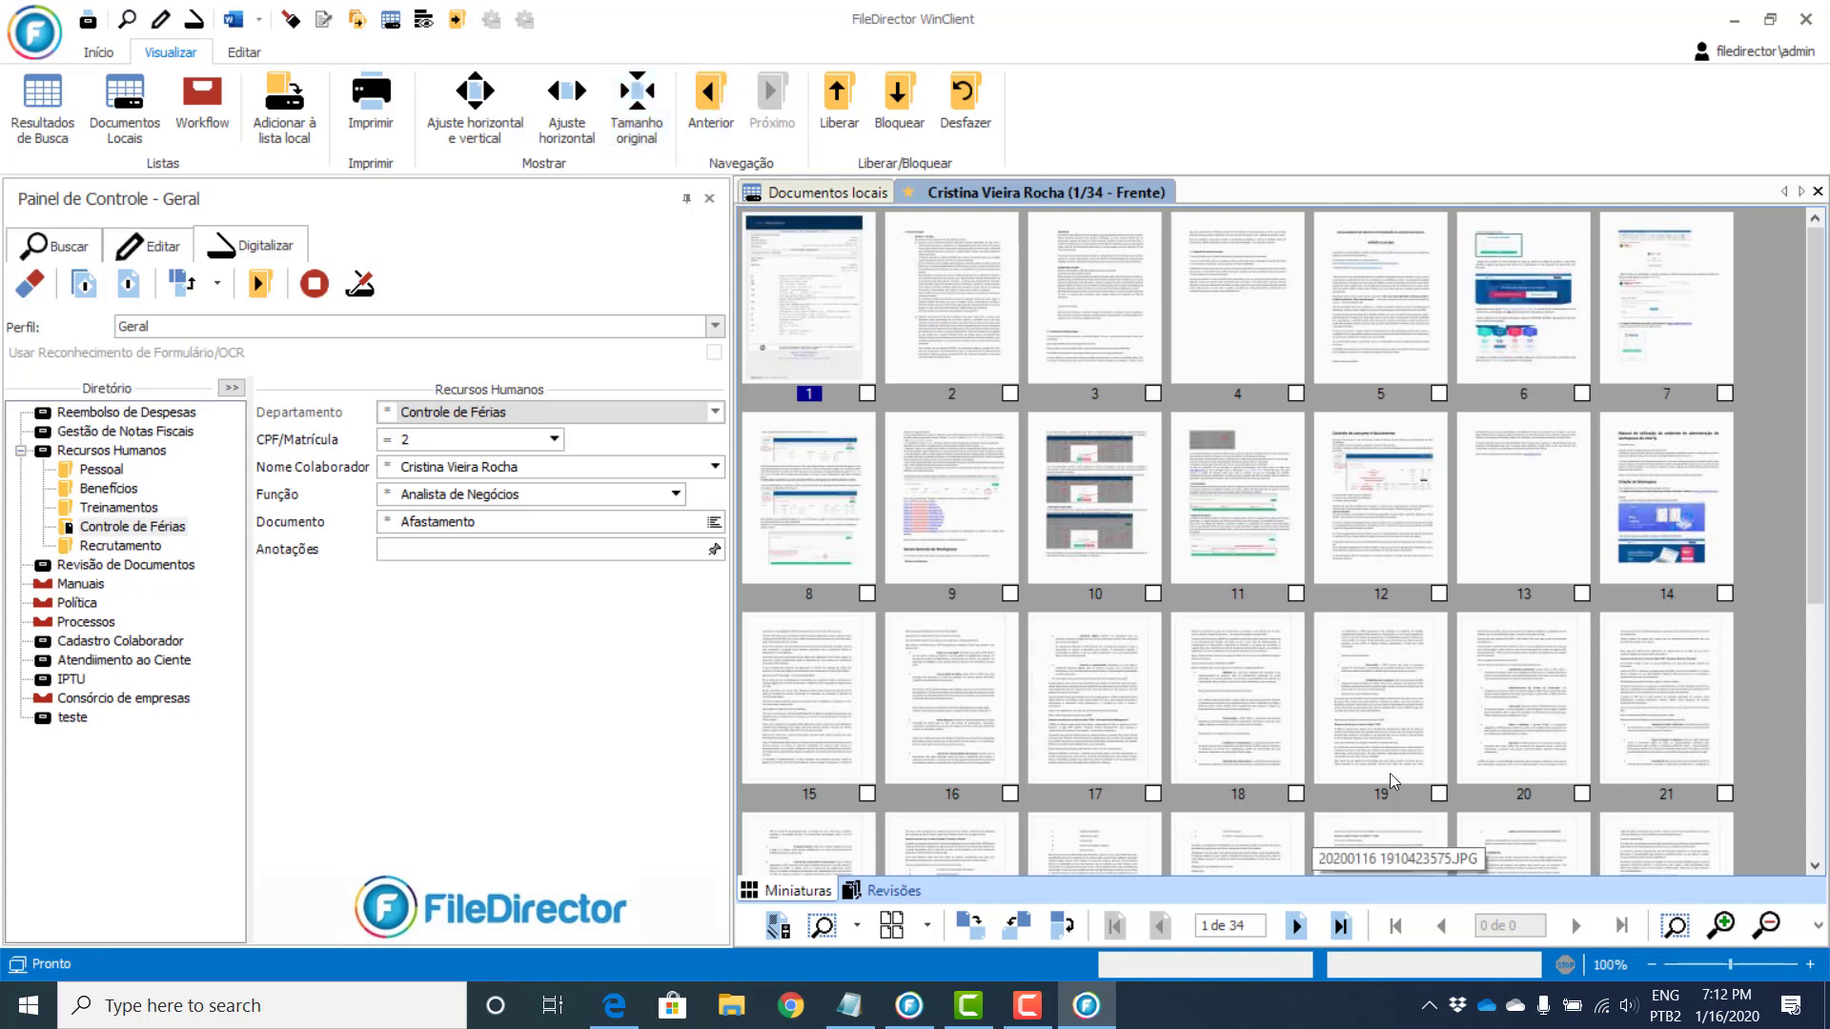
{"action": "left_click_drag", "start_coordinate": [1001, 370], "coordinate": [1406, 338]}
{"action": "left_click_drag", "start_coordinate": [1111, 505], "coordinate": [1152, 315]}
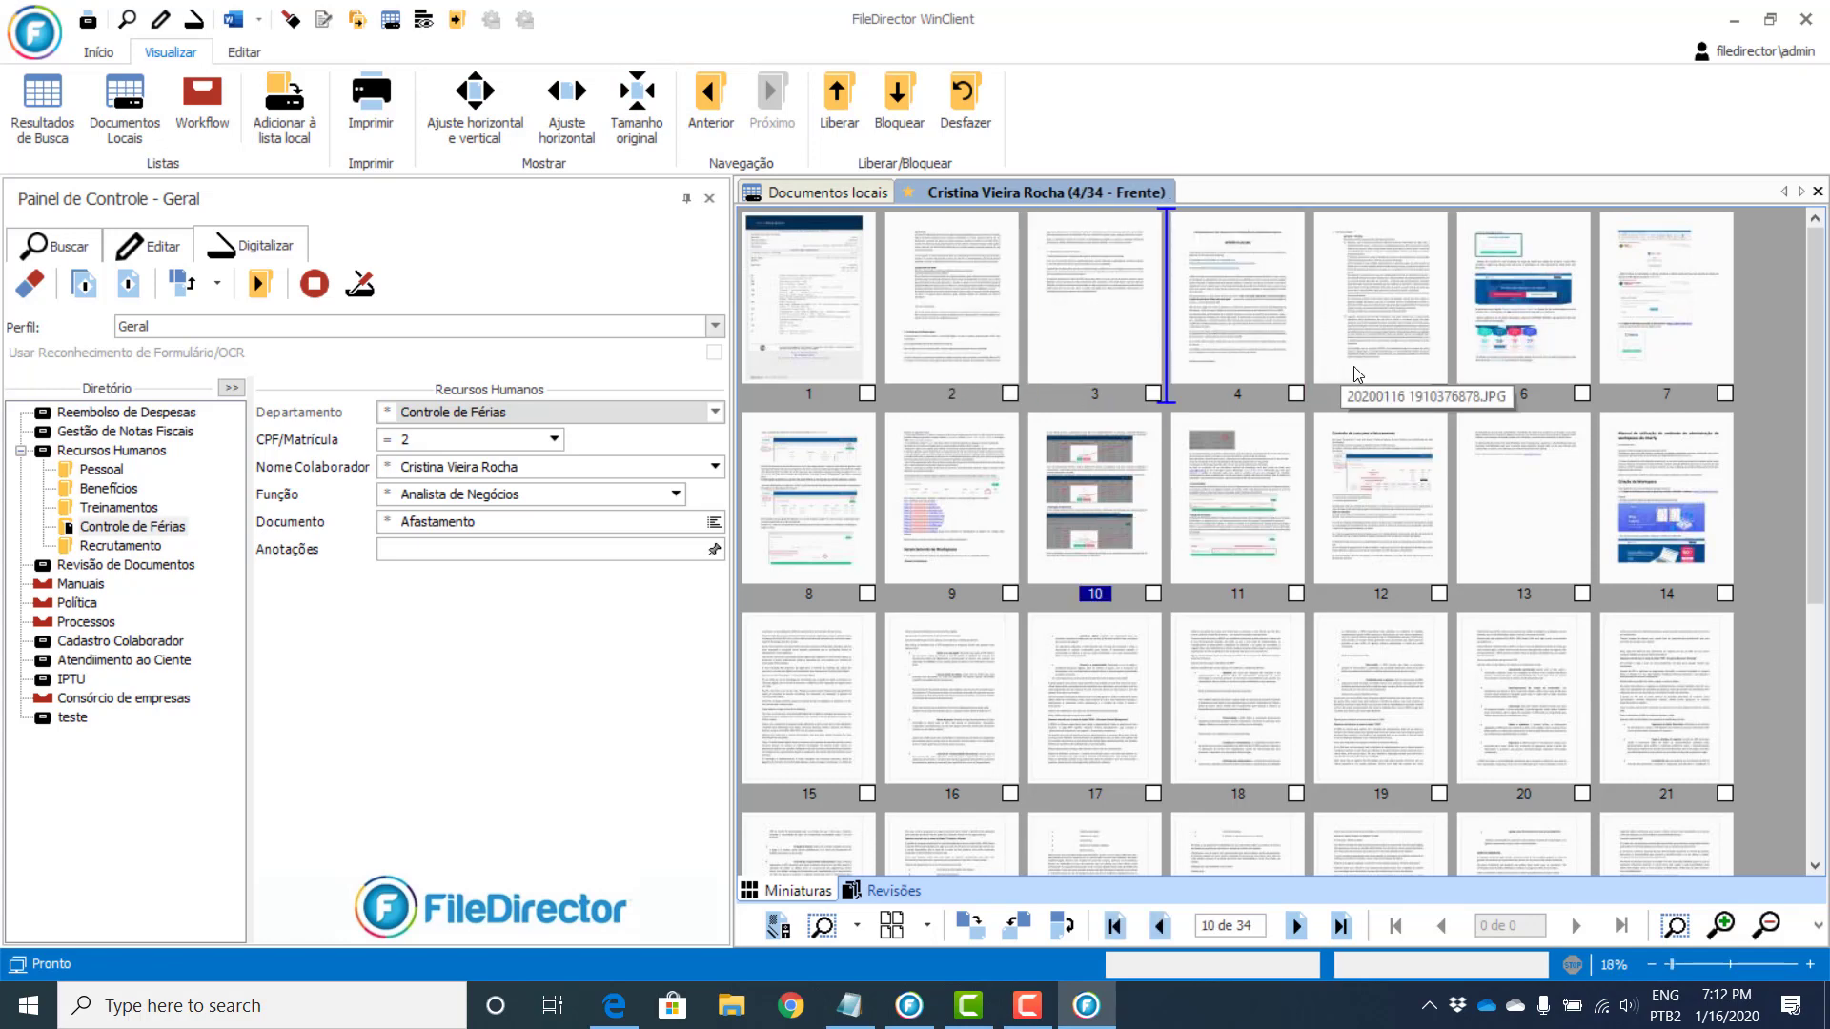
{"action": "right_click", "coordinate": [1544, 473]}
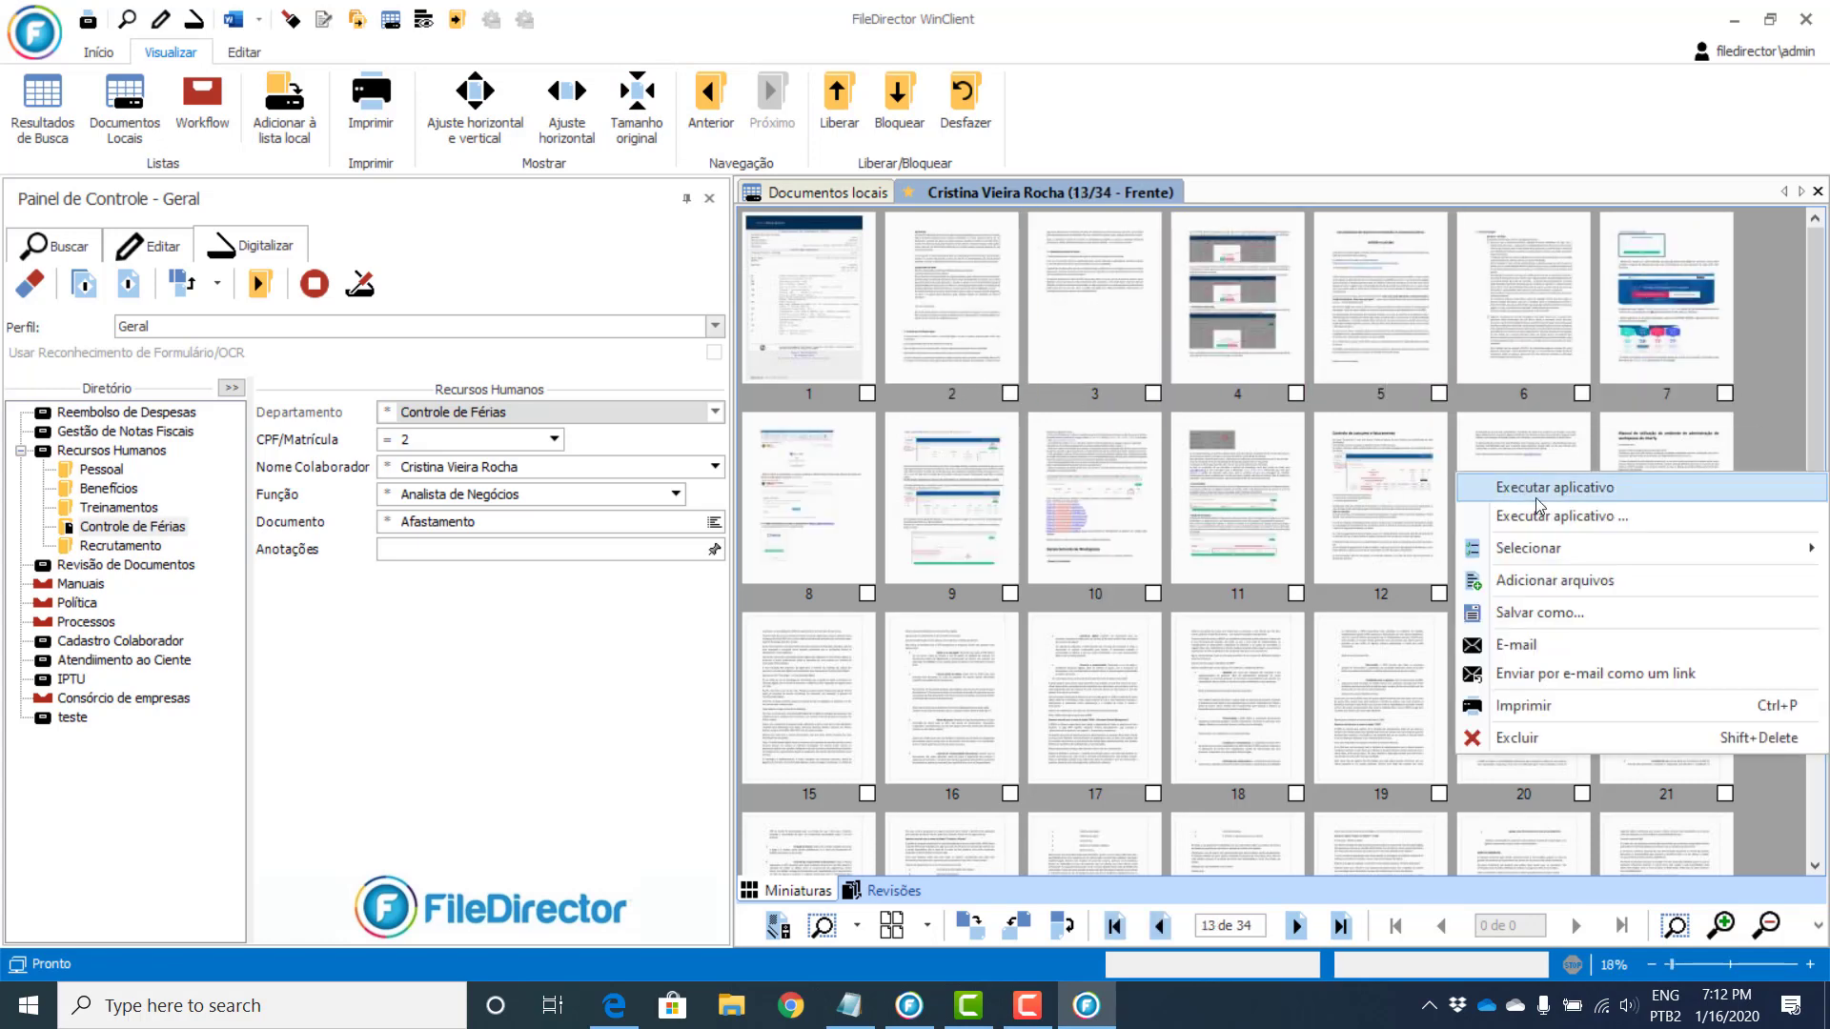
{"action": "left_click", "coordinate": [1514, 738]}
{"action": "key", "text": "y"}
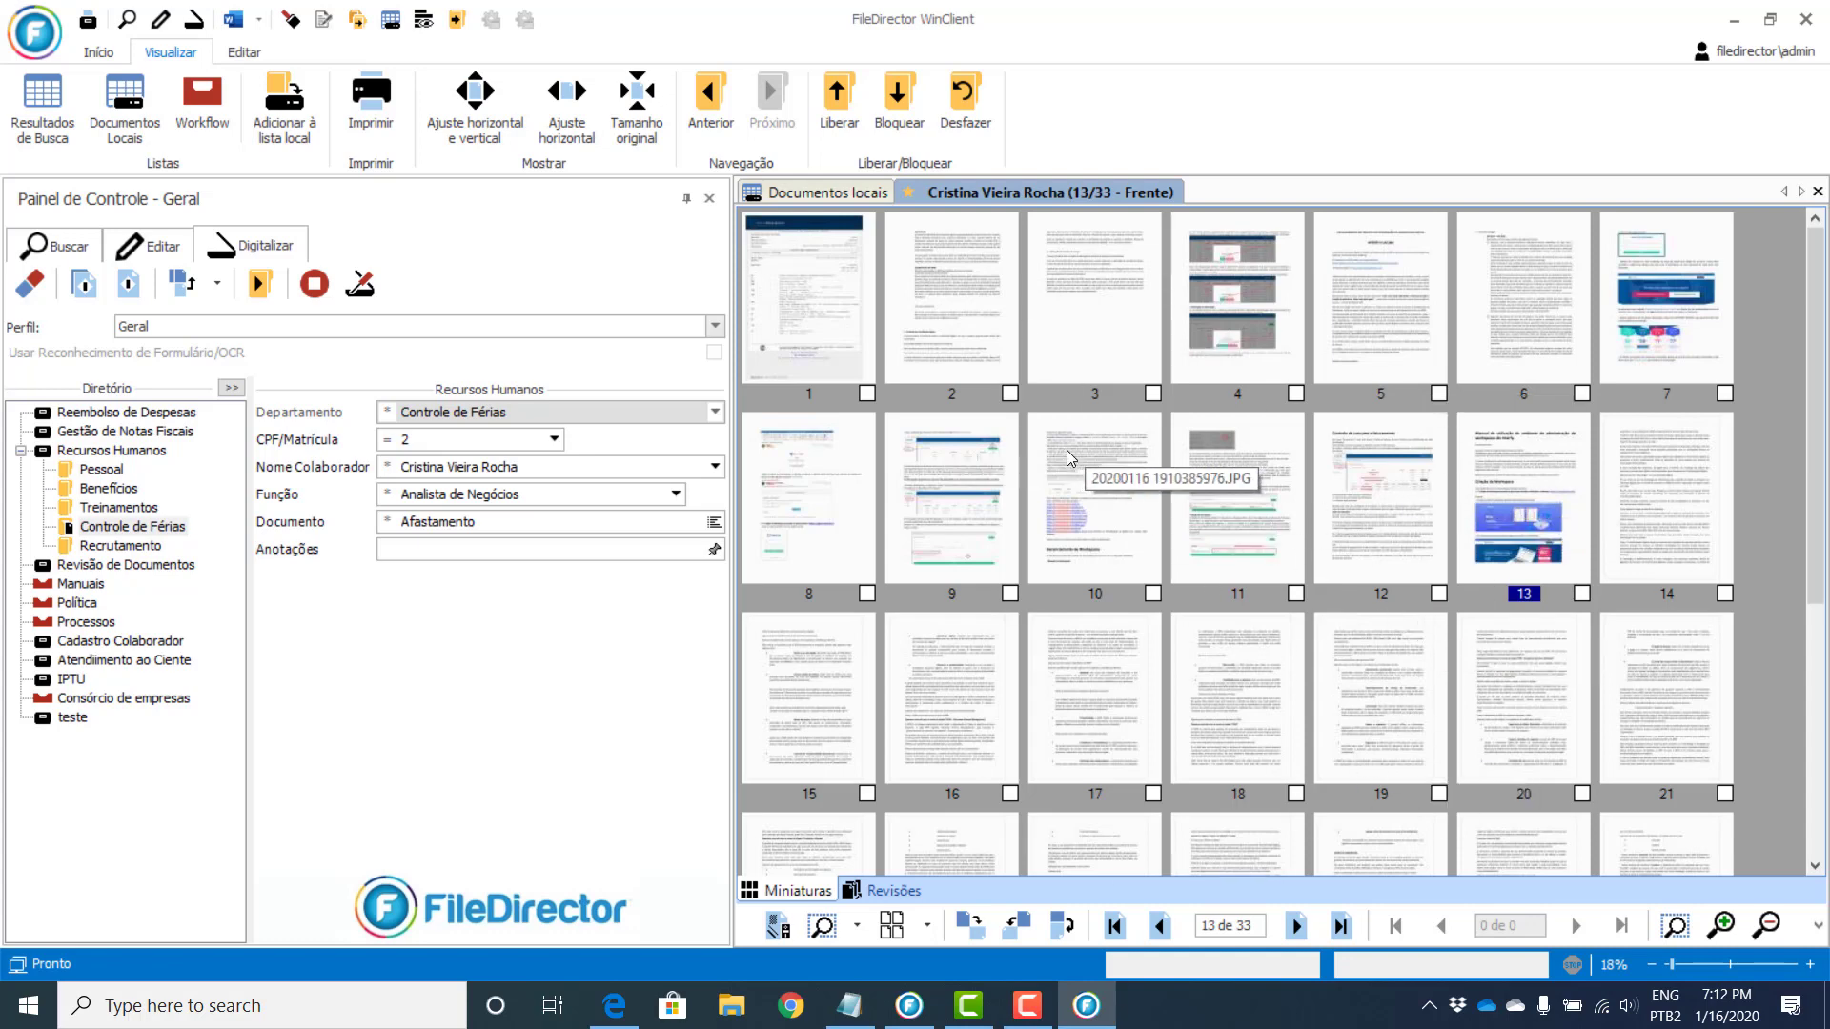
Step: Split the Afastamento document after page 11 into 11- and 22-page documents
{"action": "left_click", "coordinate": [1229, 495]}
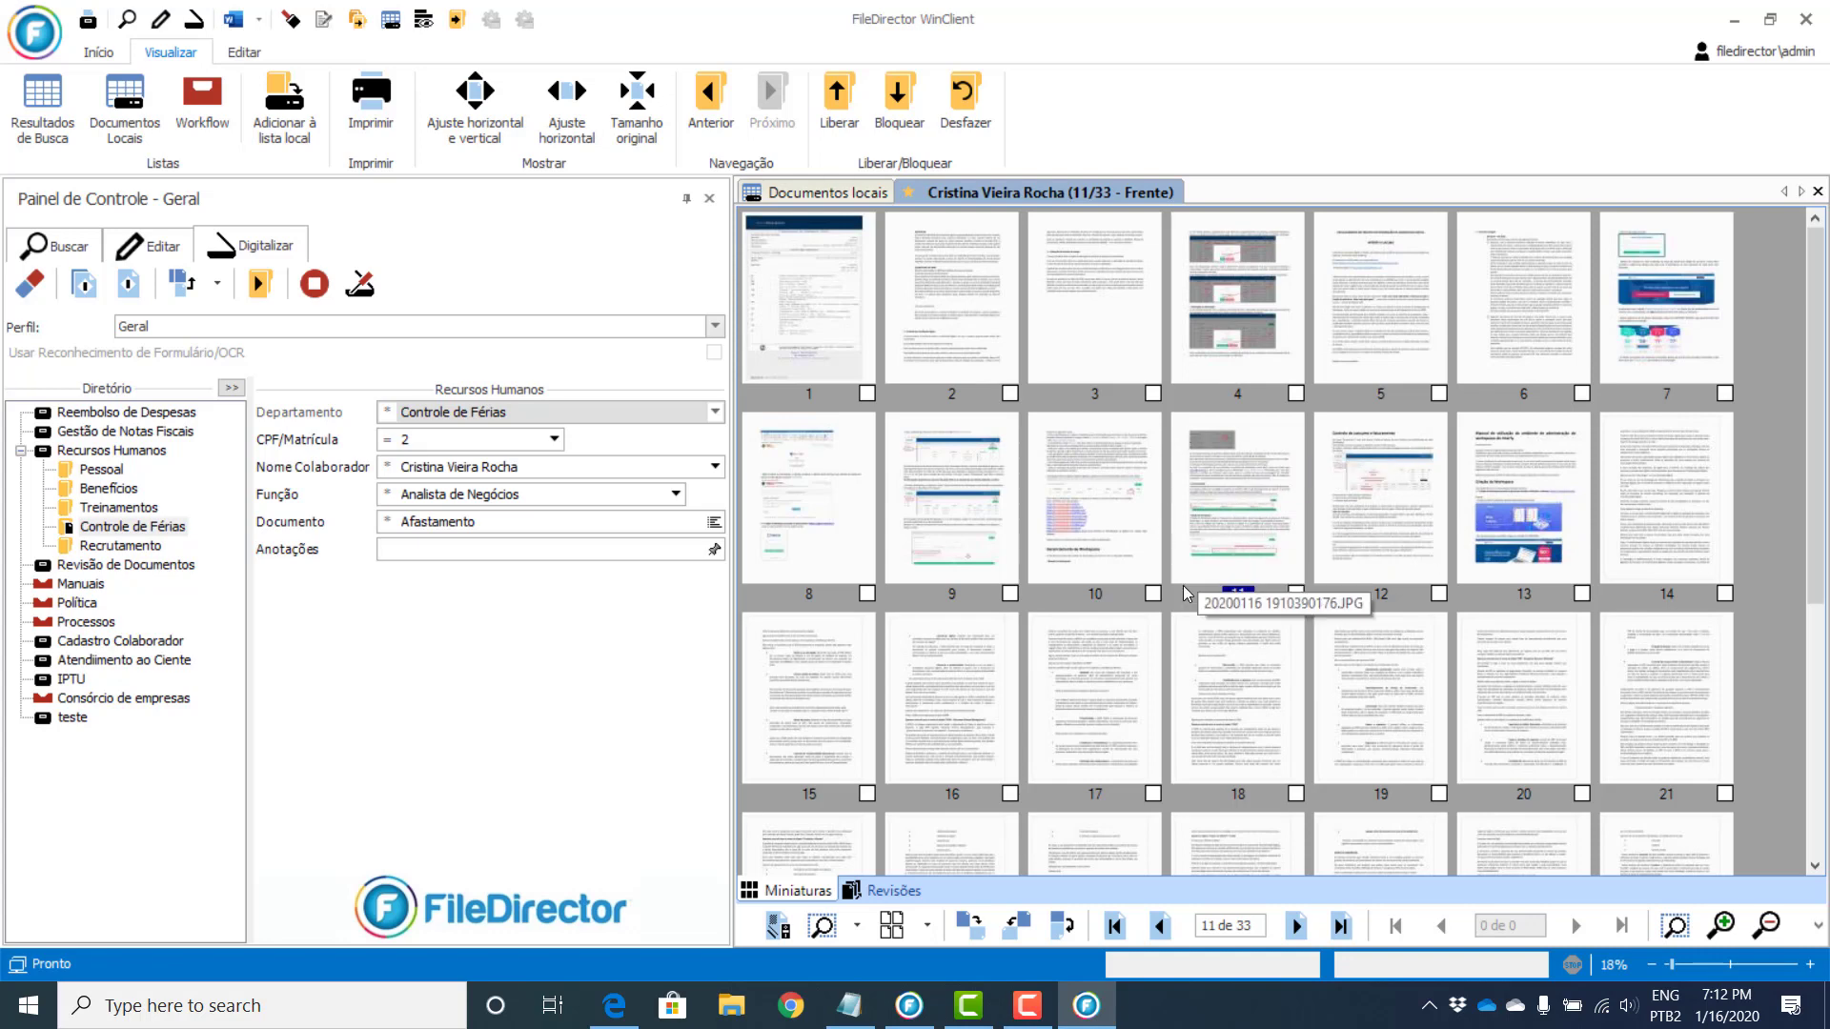
{"action": "left_click", "coordinate": [156, 250]}
{"action": "left_click", "coordinate": [225, 283]}
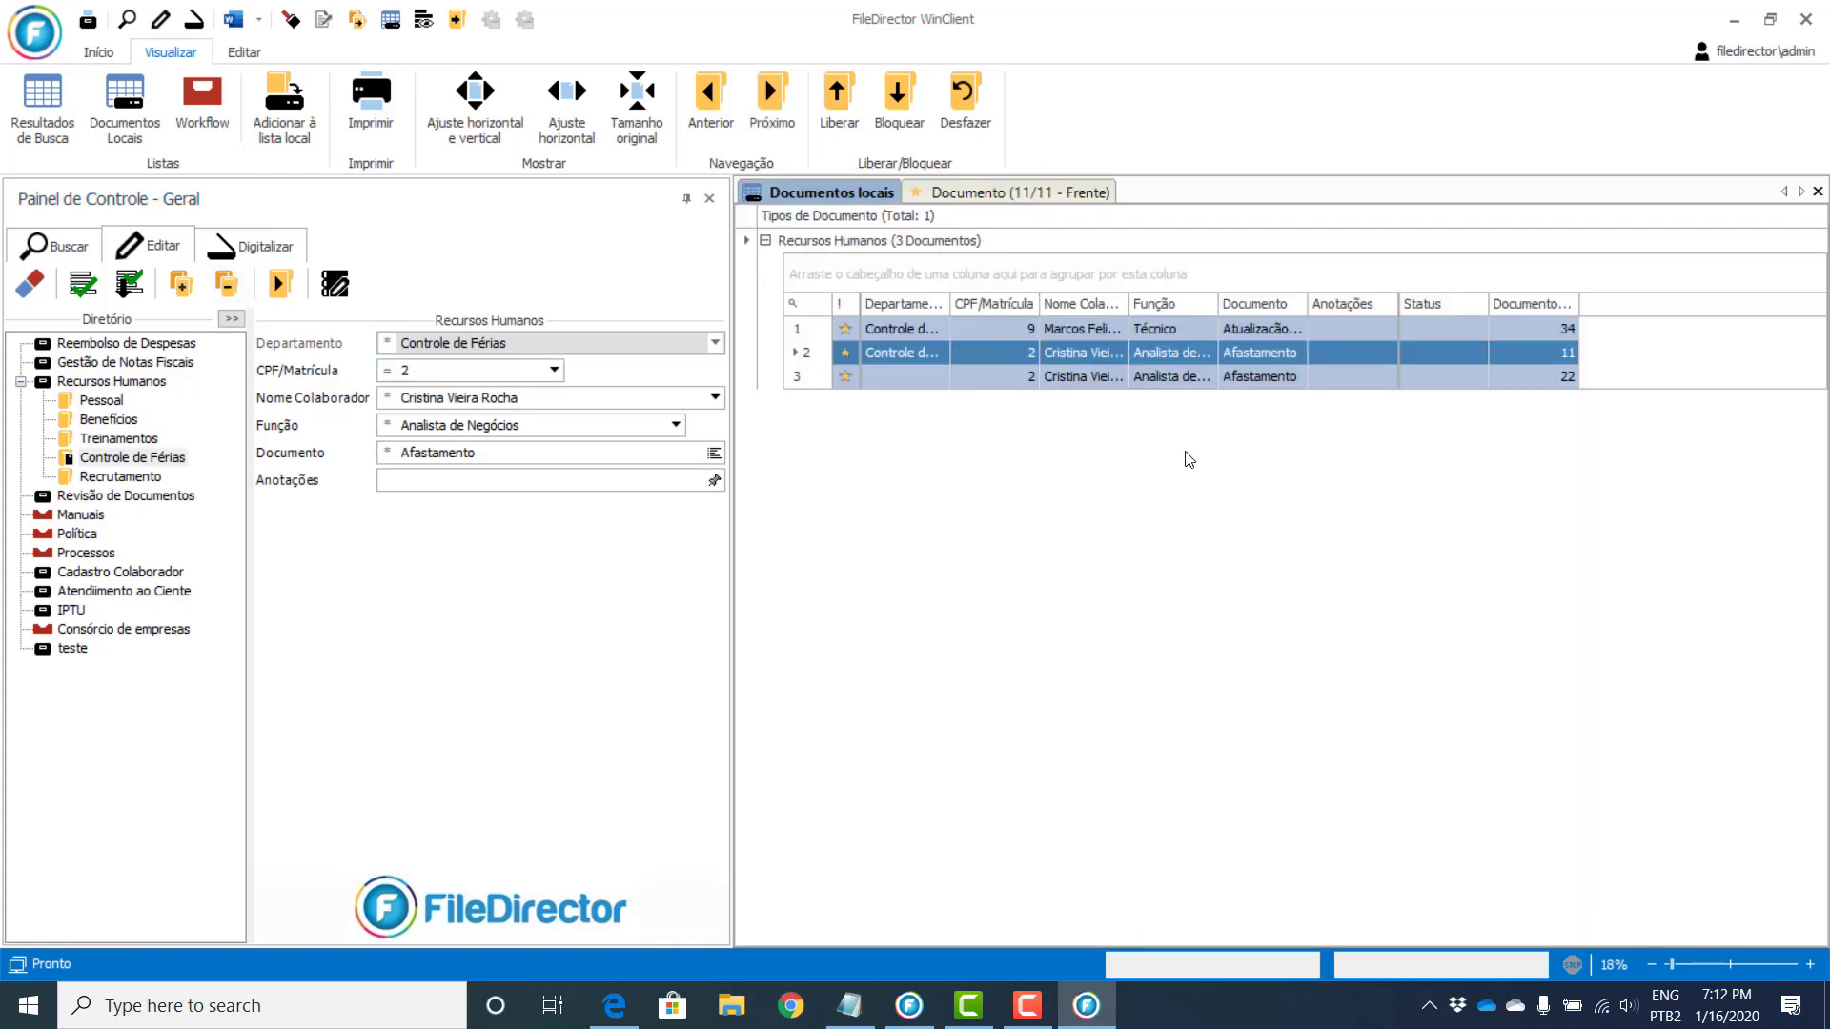
{"action": "left_click", "coordinate": [1226, 383]}
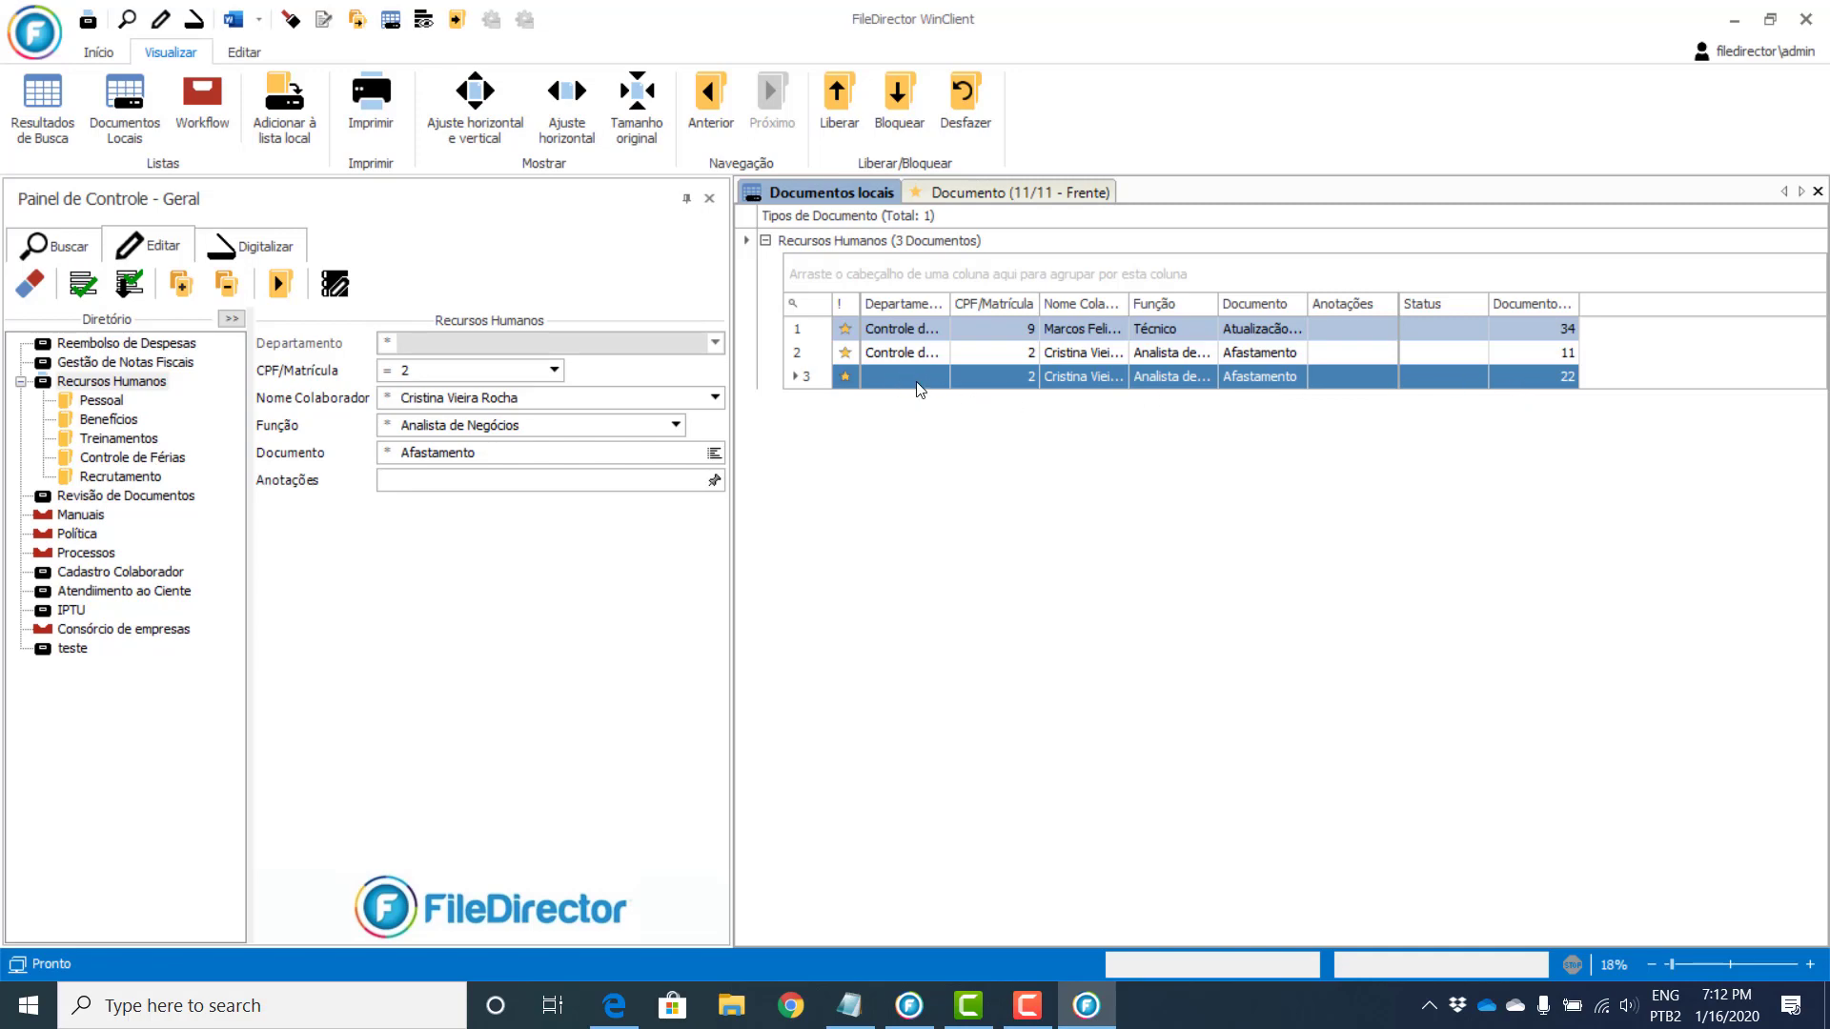
Step: Split the 22-page document after page 11 into two 11-page documents
{"action": "double_click", "coordinate": [1263, 379]}
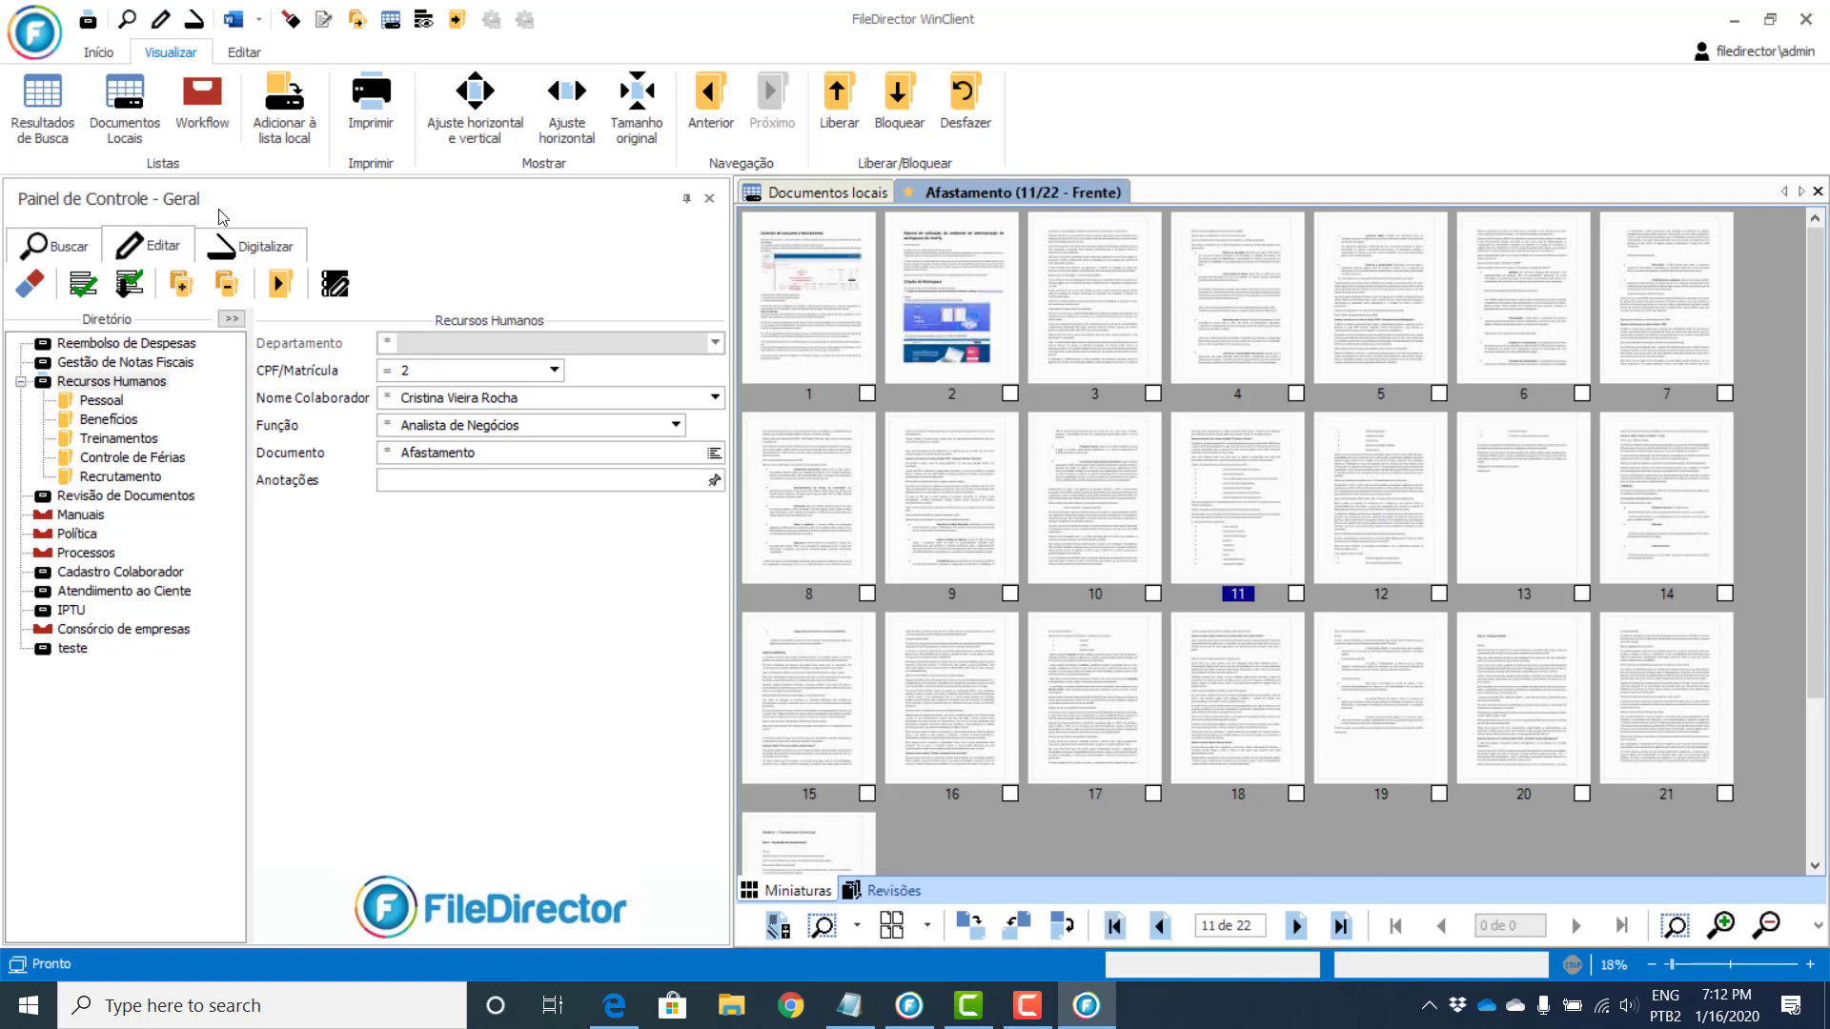
{"action": "left_click", "coordinate": [226, 283]}
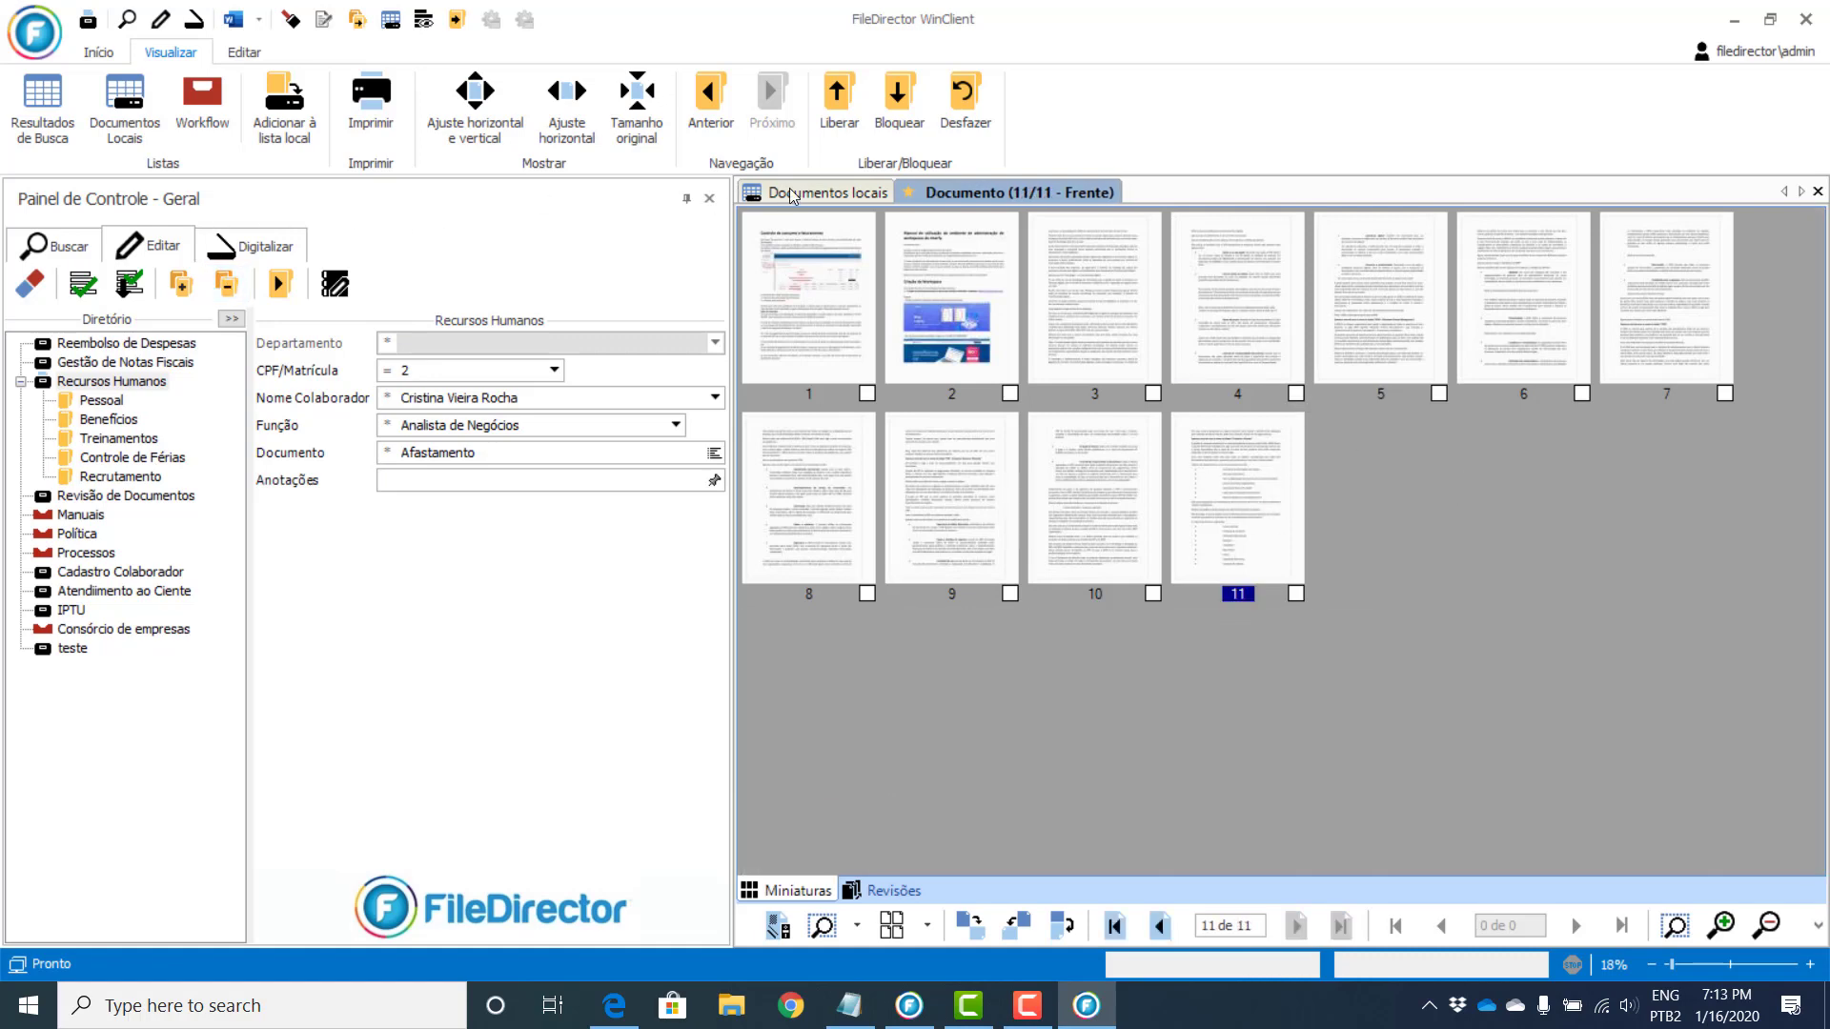
{"action": "left_click", "coordinate": [791, 195]}
Step: Split the next 11-page document after page 3 into 3- and 8-page parts, then open another document
{"action": "double_click", "coordinate": [1071, 398]}
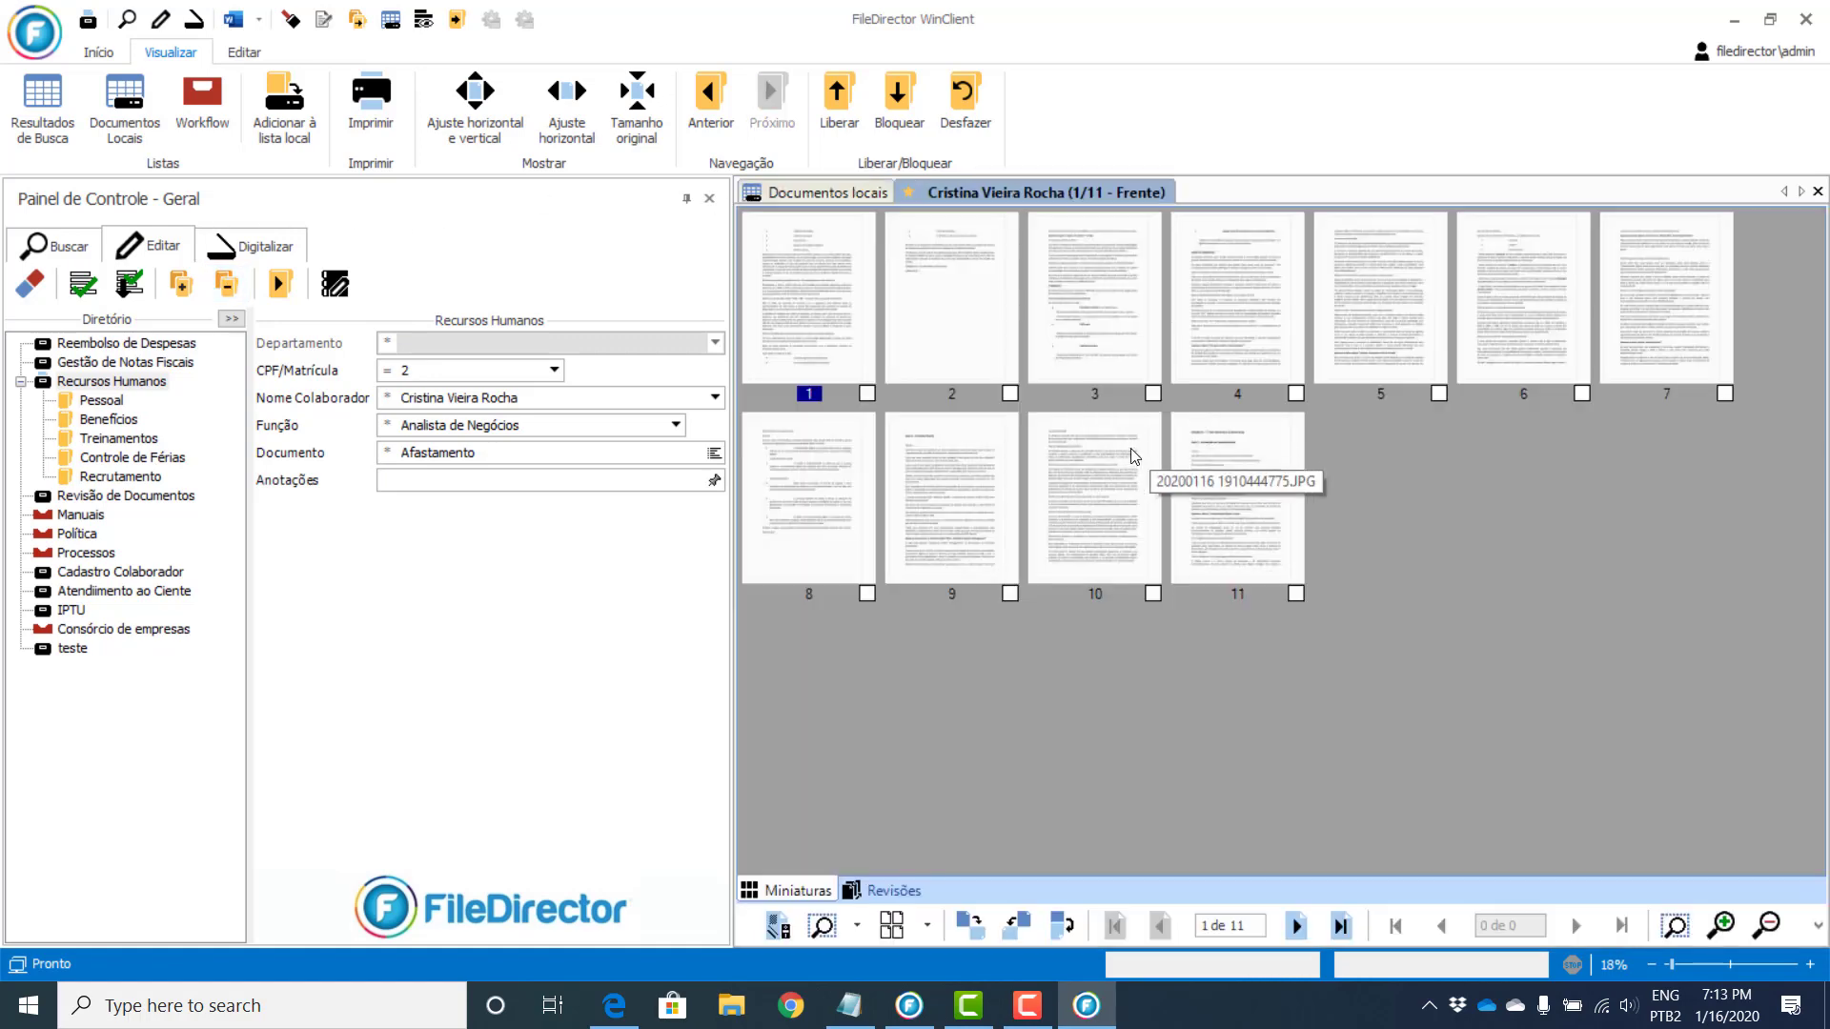
{"action": "left_click", "coordinate": [1068, 305]}
{"action": "left_click", "coordinate": [226, 283]}
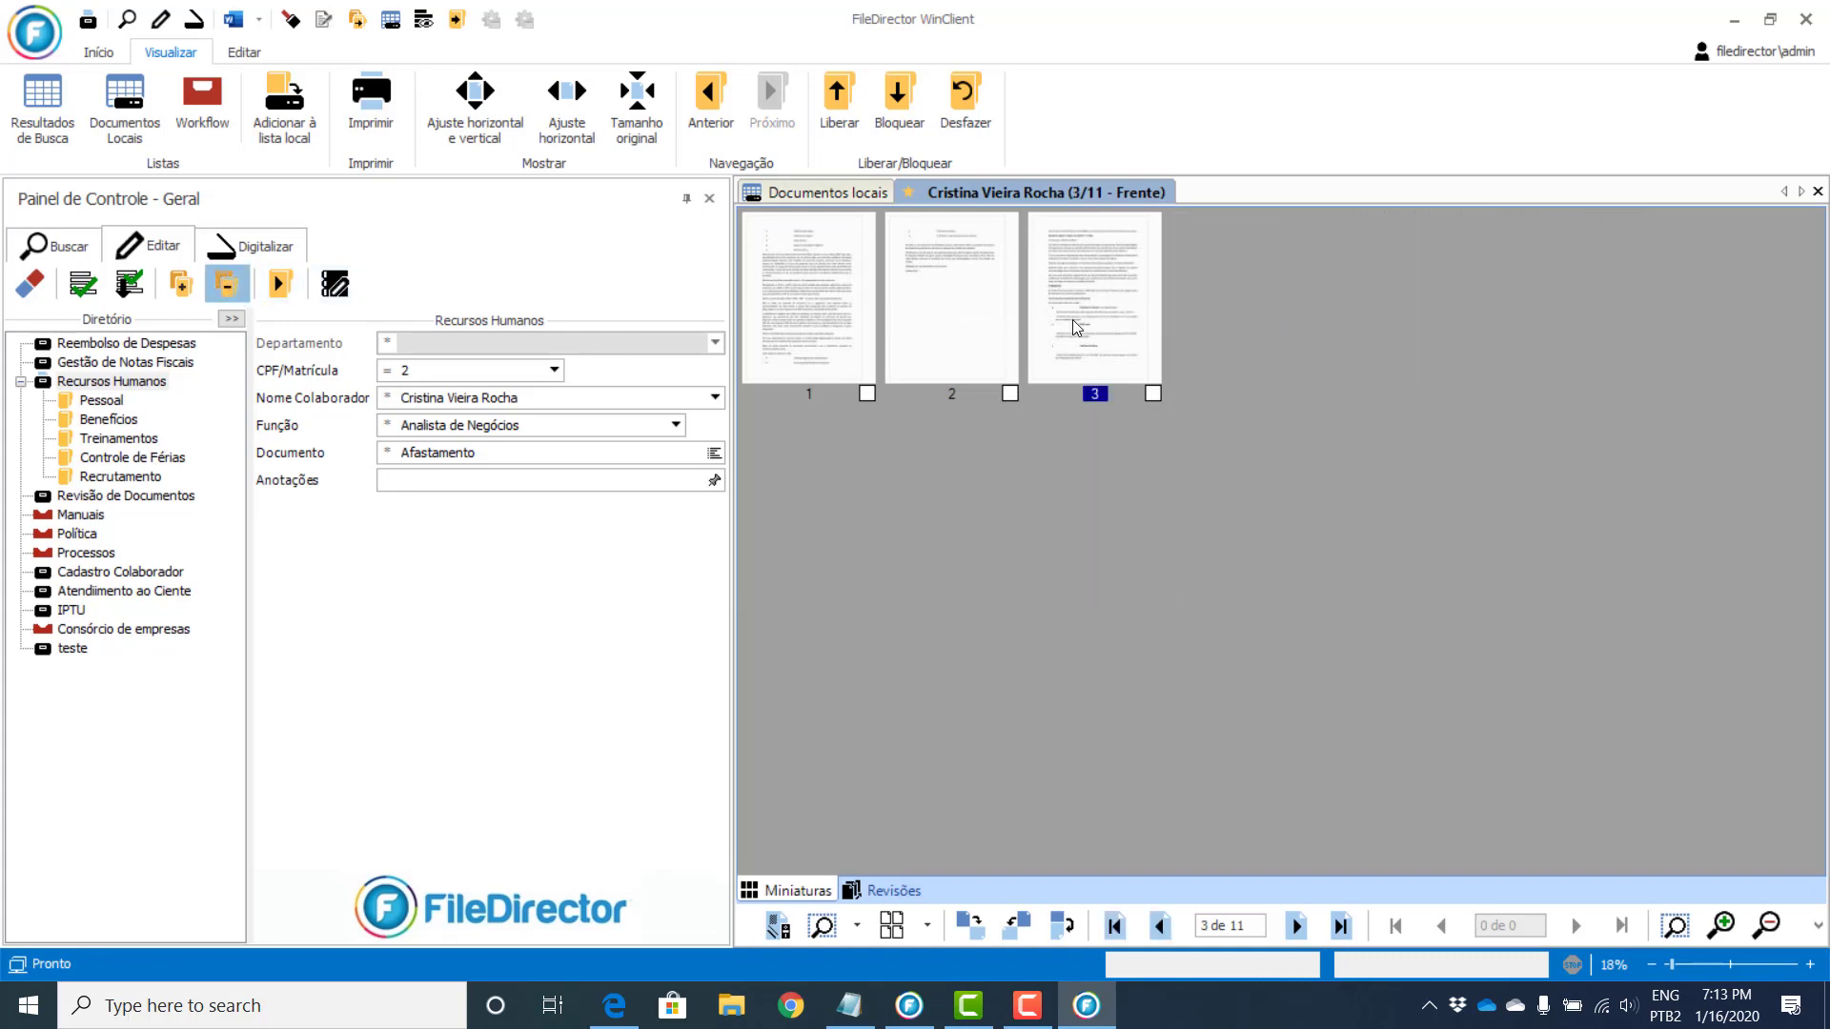
{"action": "left_click", "coordinate": [837, 198]}
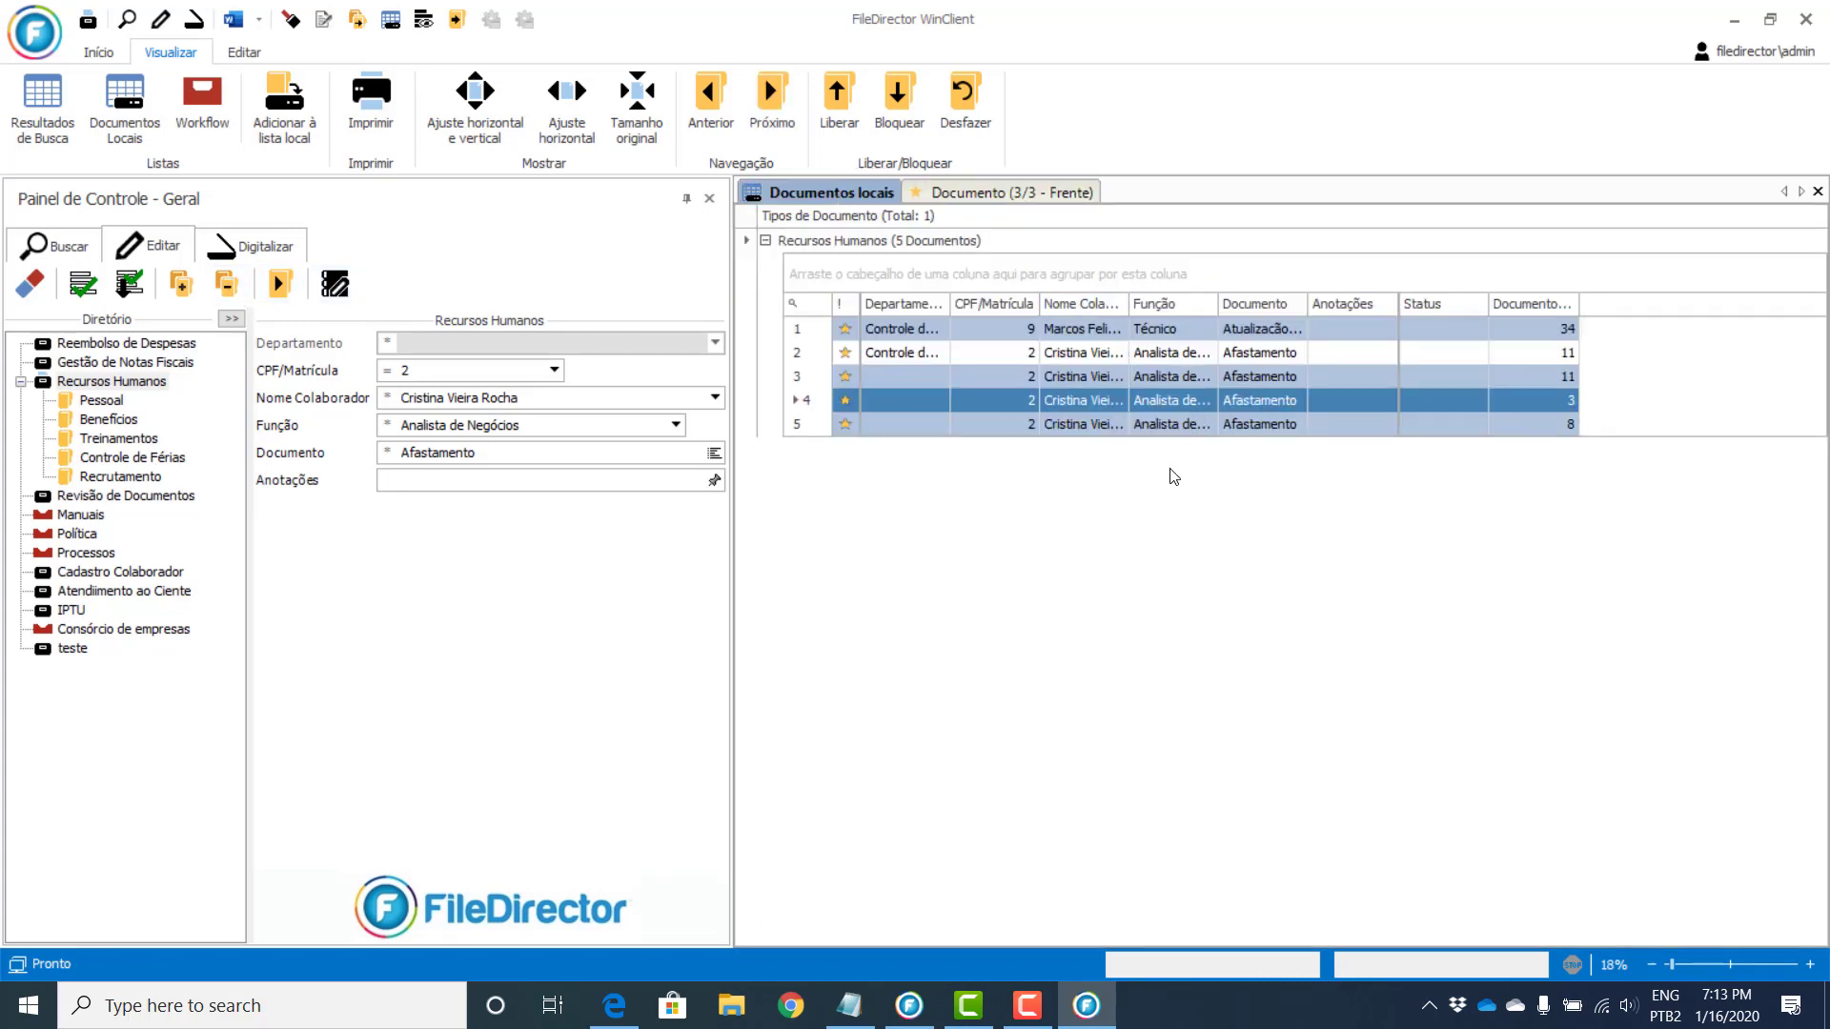
{"action": "left_click", "coordinate": [1207, 431]}
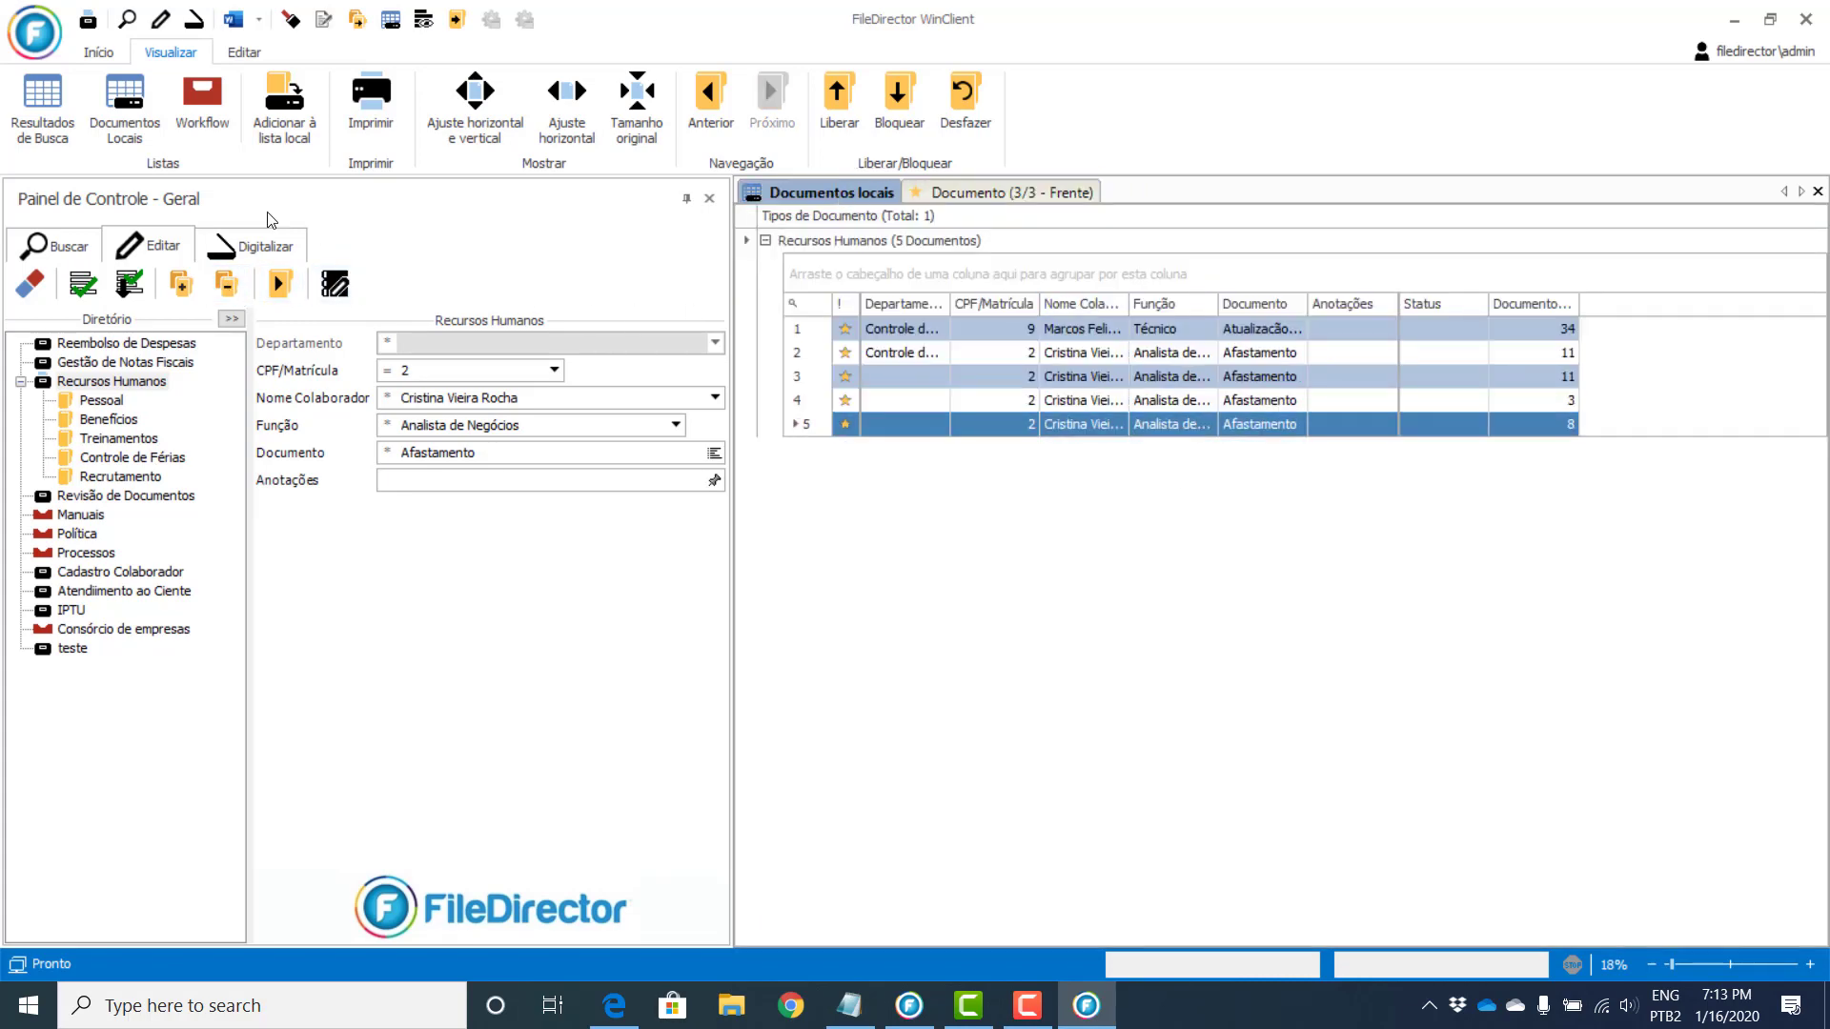
{"action": "left_click", "coordinate": [1058, 408], "text": "ctrl"}
{"action": "left_click", "coordinate": [181, 283]}
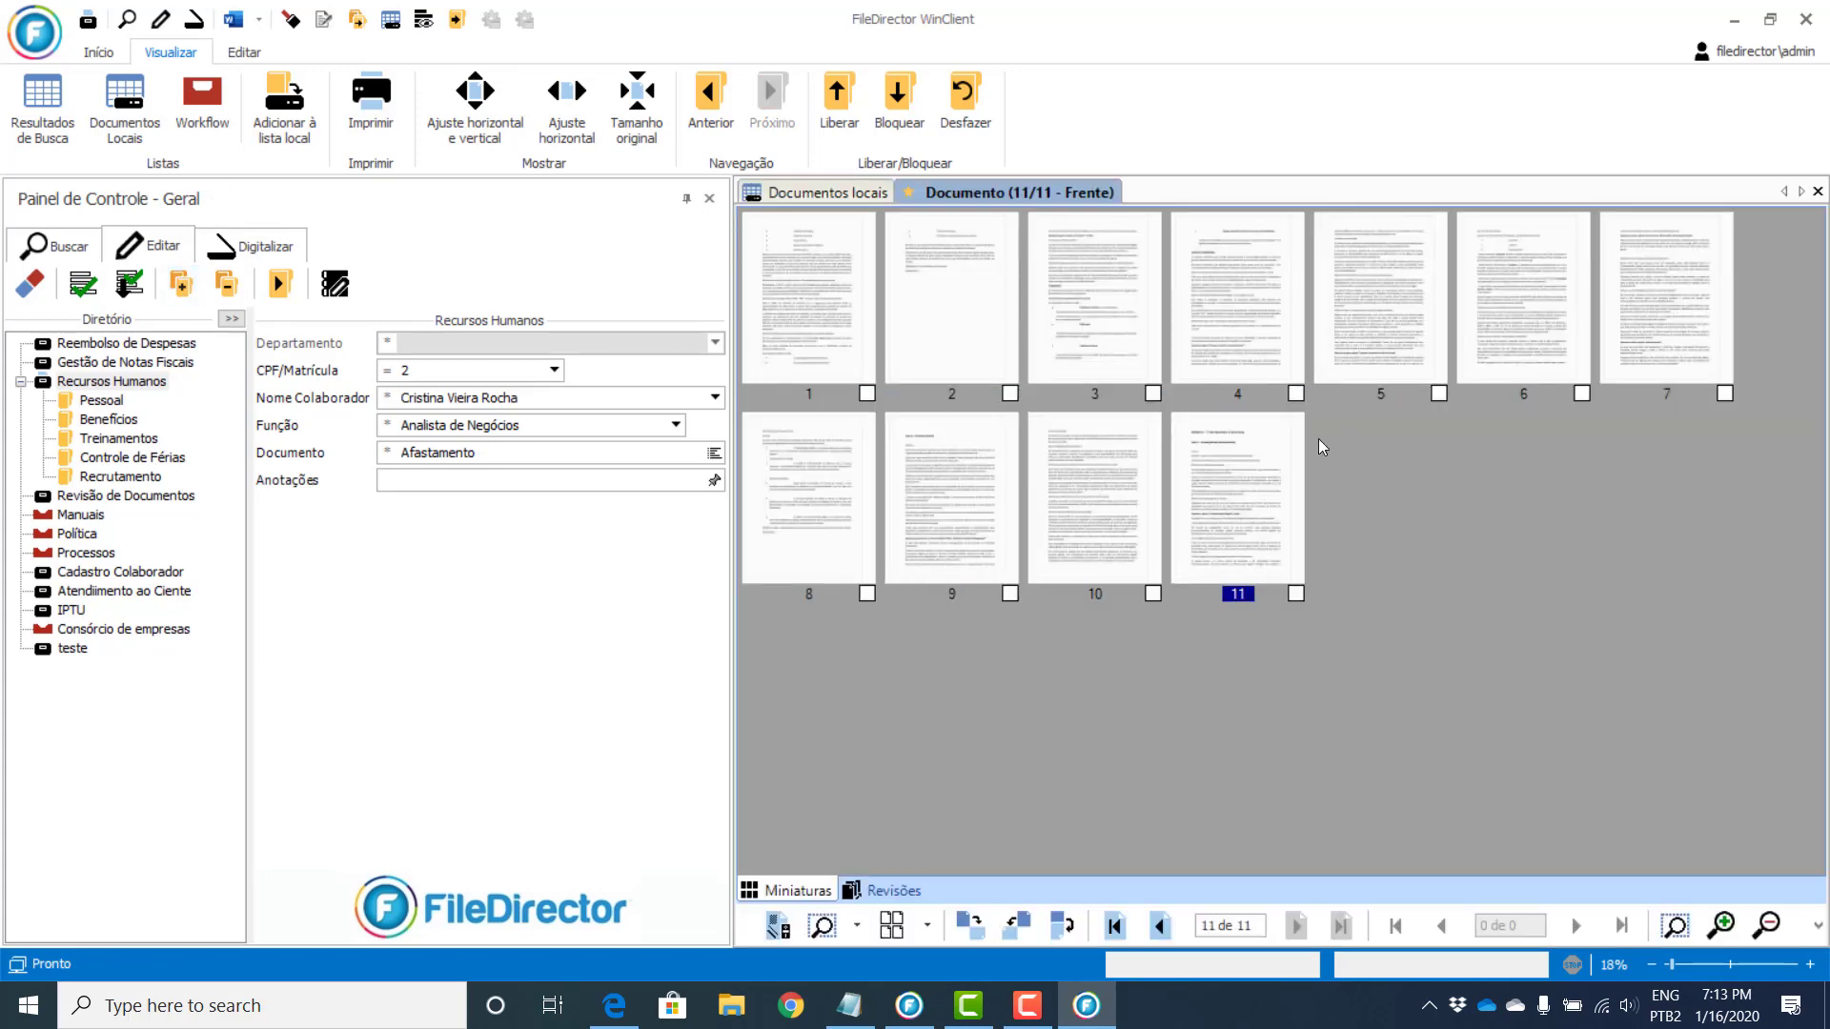
Step: Switch the viewer layout to Somente imagem and try Ajuste horizontal and Tamanho original
{"action": "left_click", "coordinate": [926, 931]}
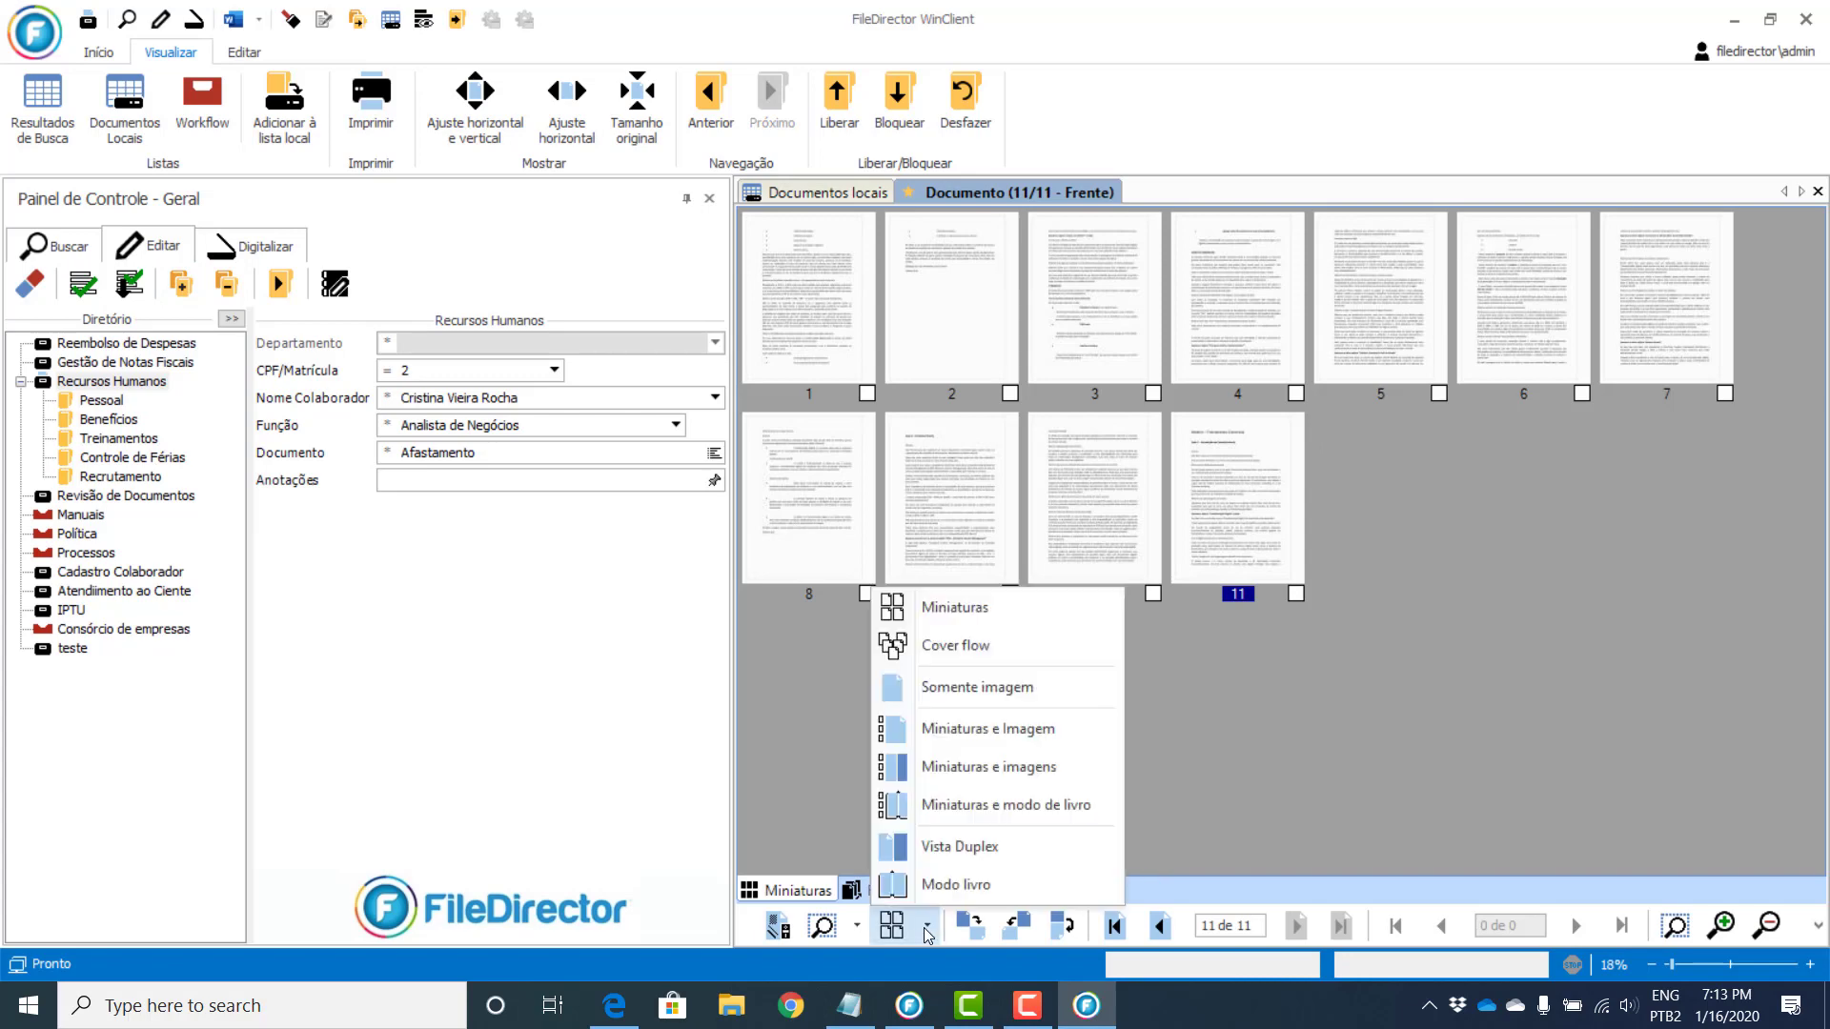
{"action": "left_click", "coordinate": [972, 682]}
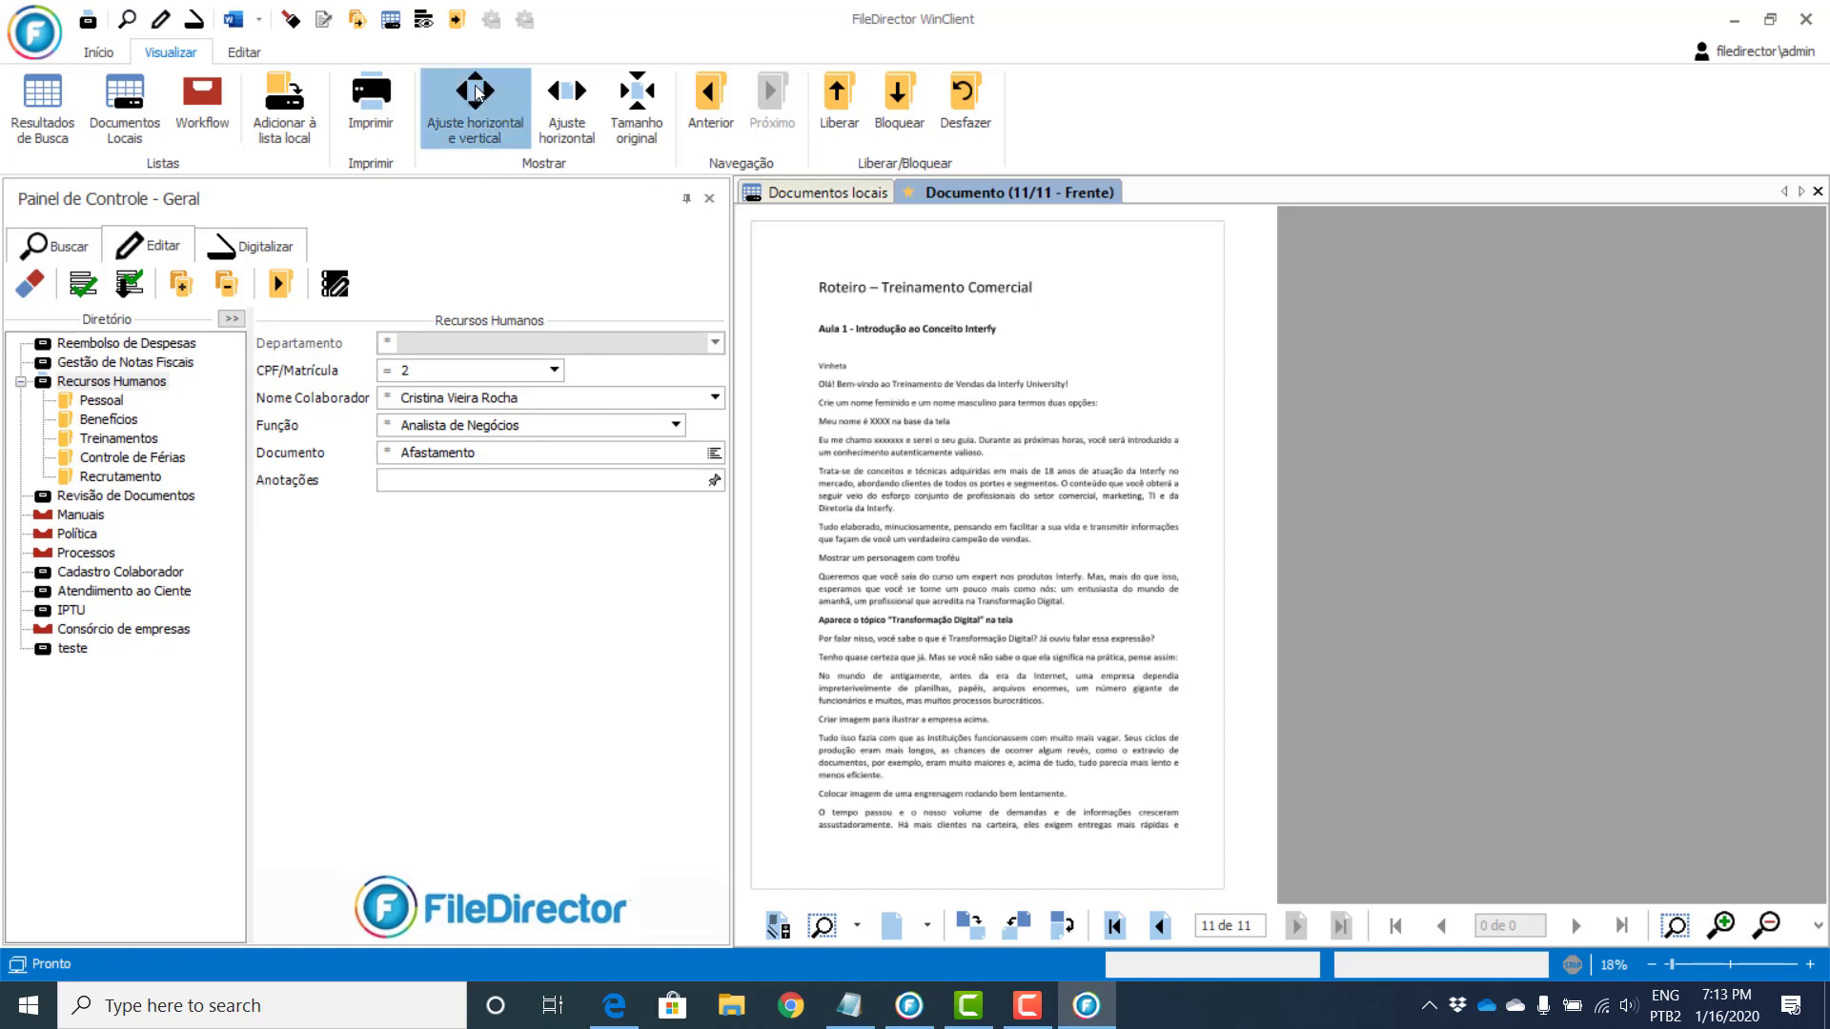
{"action": "left_click", "coordinate": [580, 94]}
{"action": "left_click", "coordinate": [643, 95]}
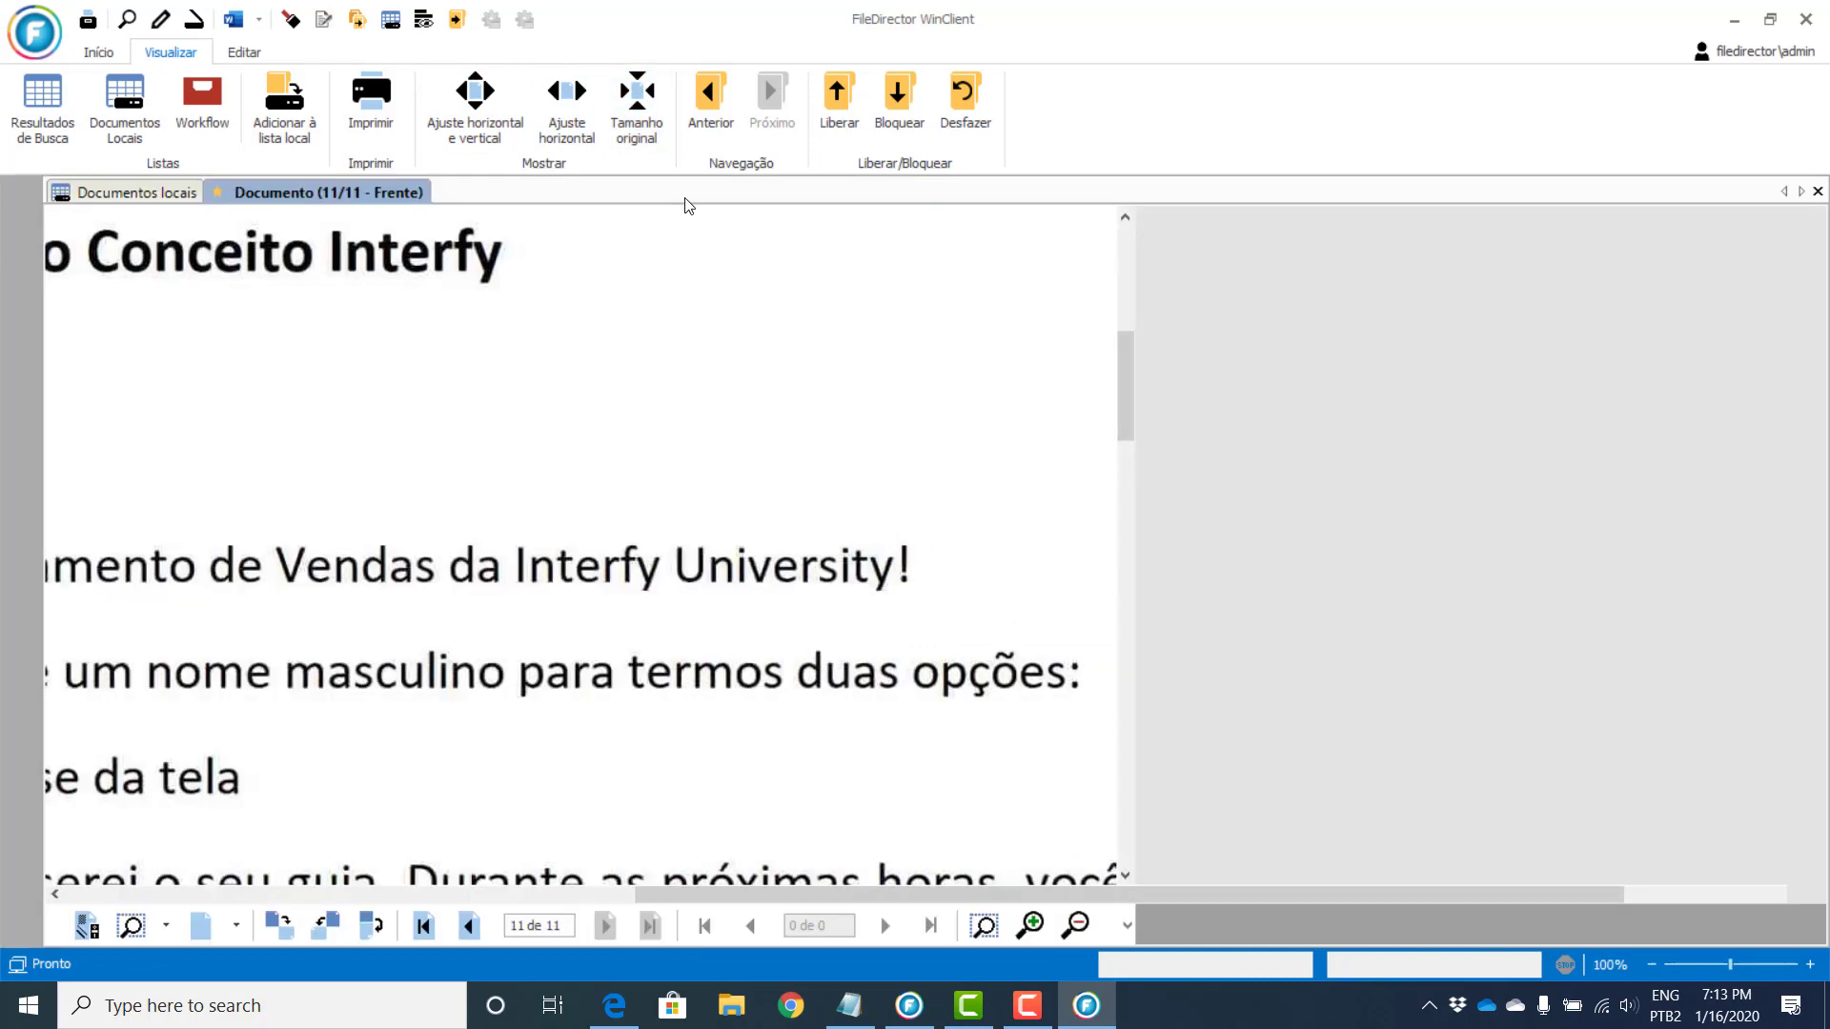
Step: Auto-hide the control panel to read the page, re-dock it, and fit the page horizontally
{"action": "left_click", "coordinate": [687, 200]}
{"action": "scroll", "coordinate": [1108, 520], "scroll_direction": "down", "scroll_amount": 15}
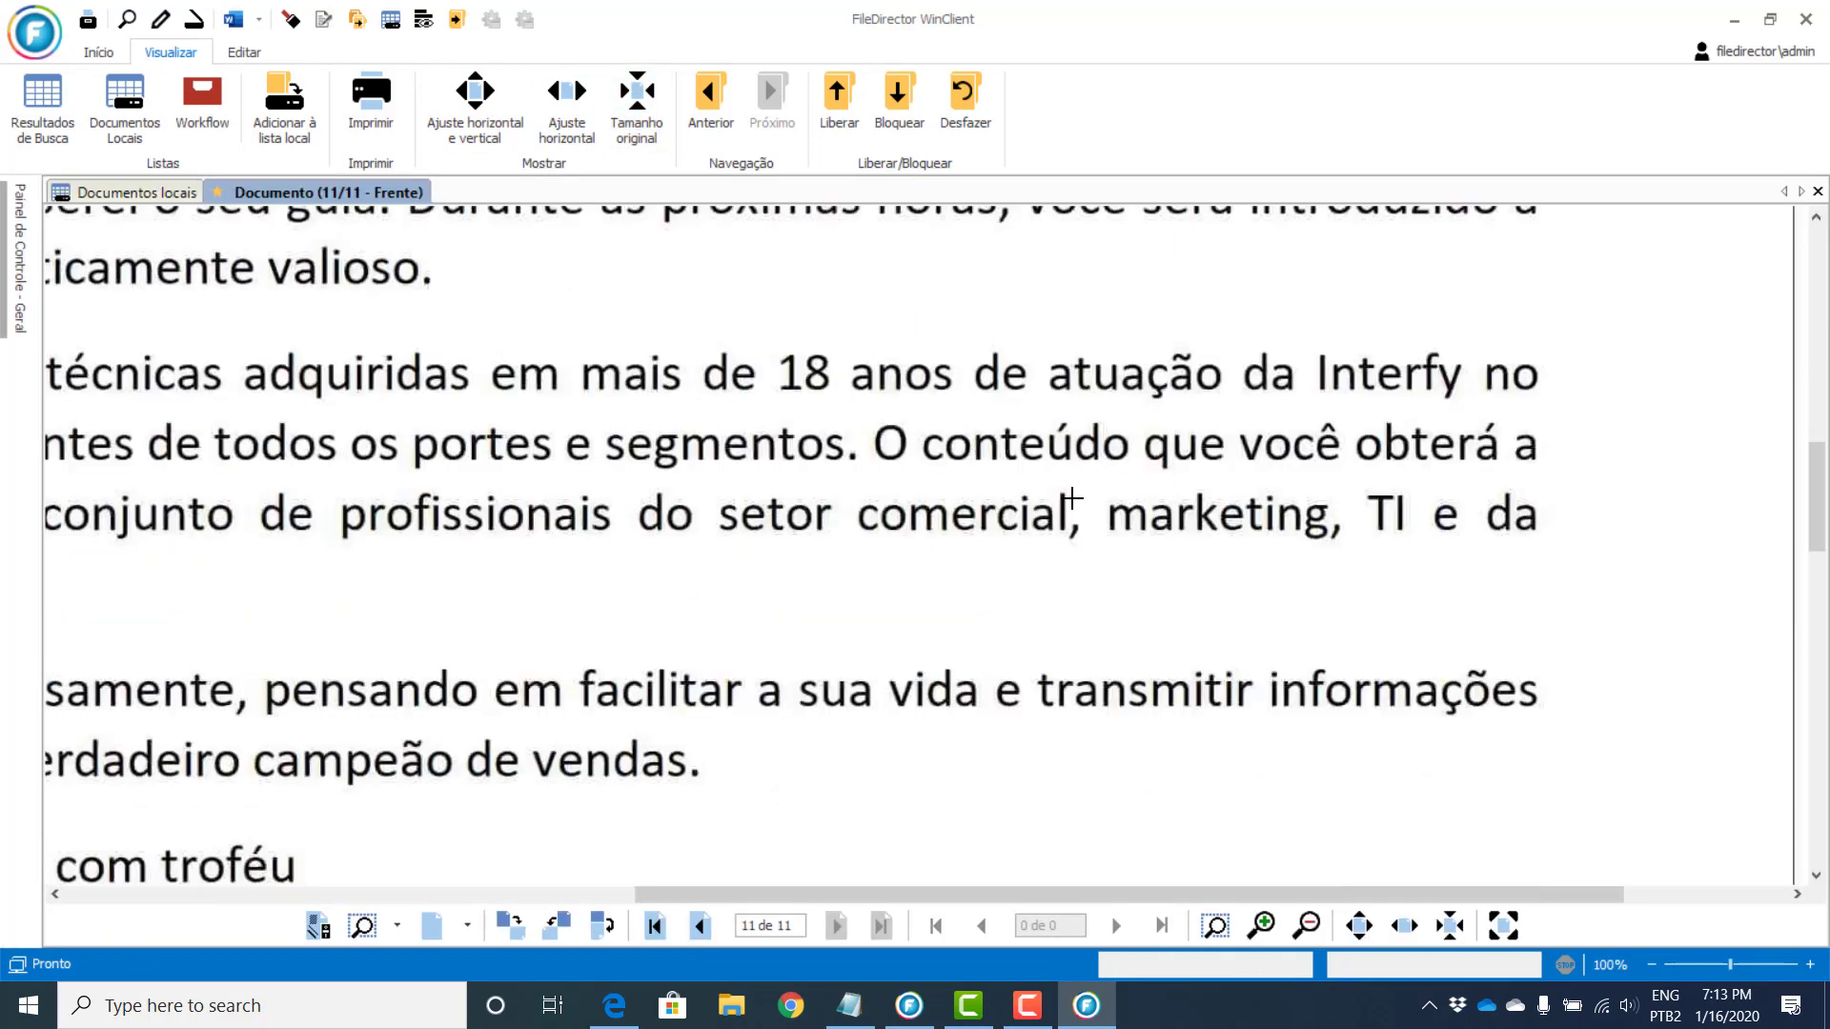
{"action": "scroll", "coordinate": [1067, 517], "scroll_direction": "down", "scroll_amount": 4}
{"action": "scroll", "coordinate": [1013, 498], "scroll_direction": "up", "scroll_amount": 12}
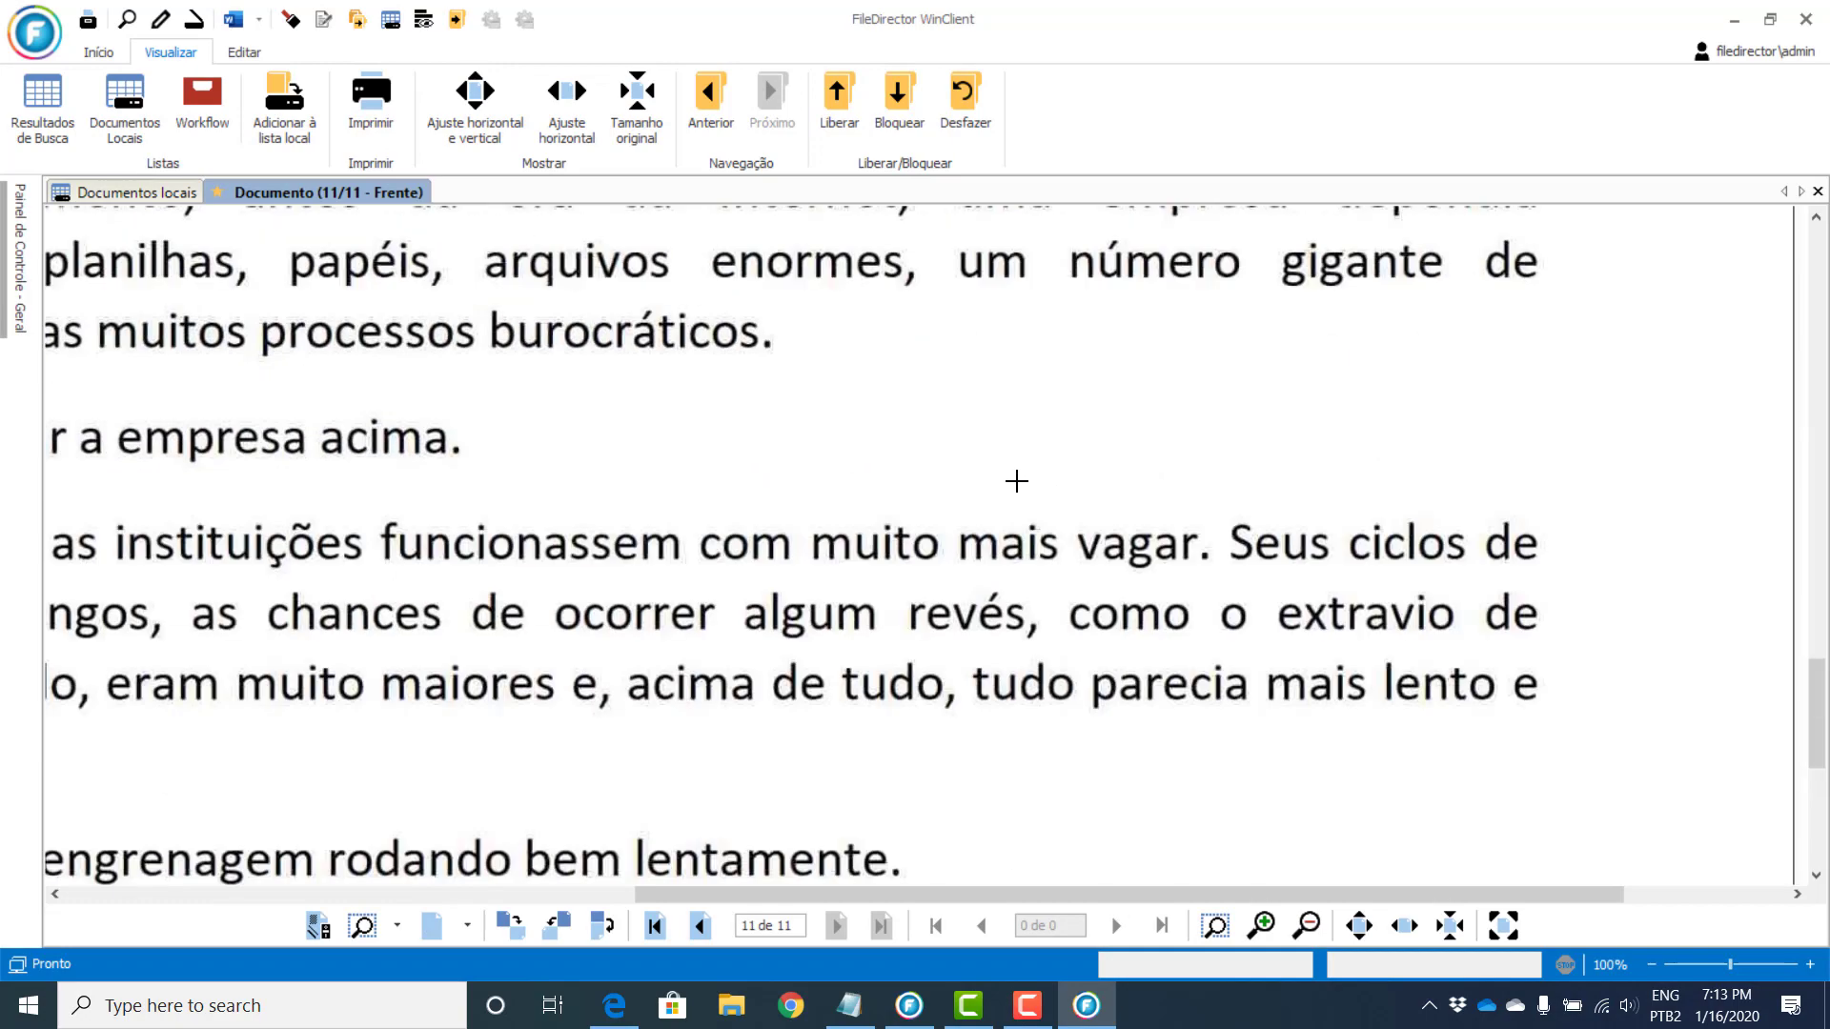
{"action": "scroll", "coordinate": [976, 435], "scroll_direction": "up", "scroll_amount": 3}
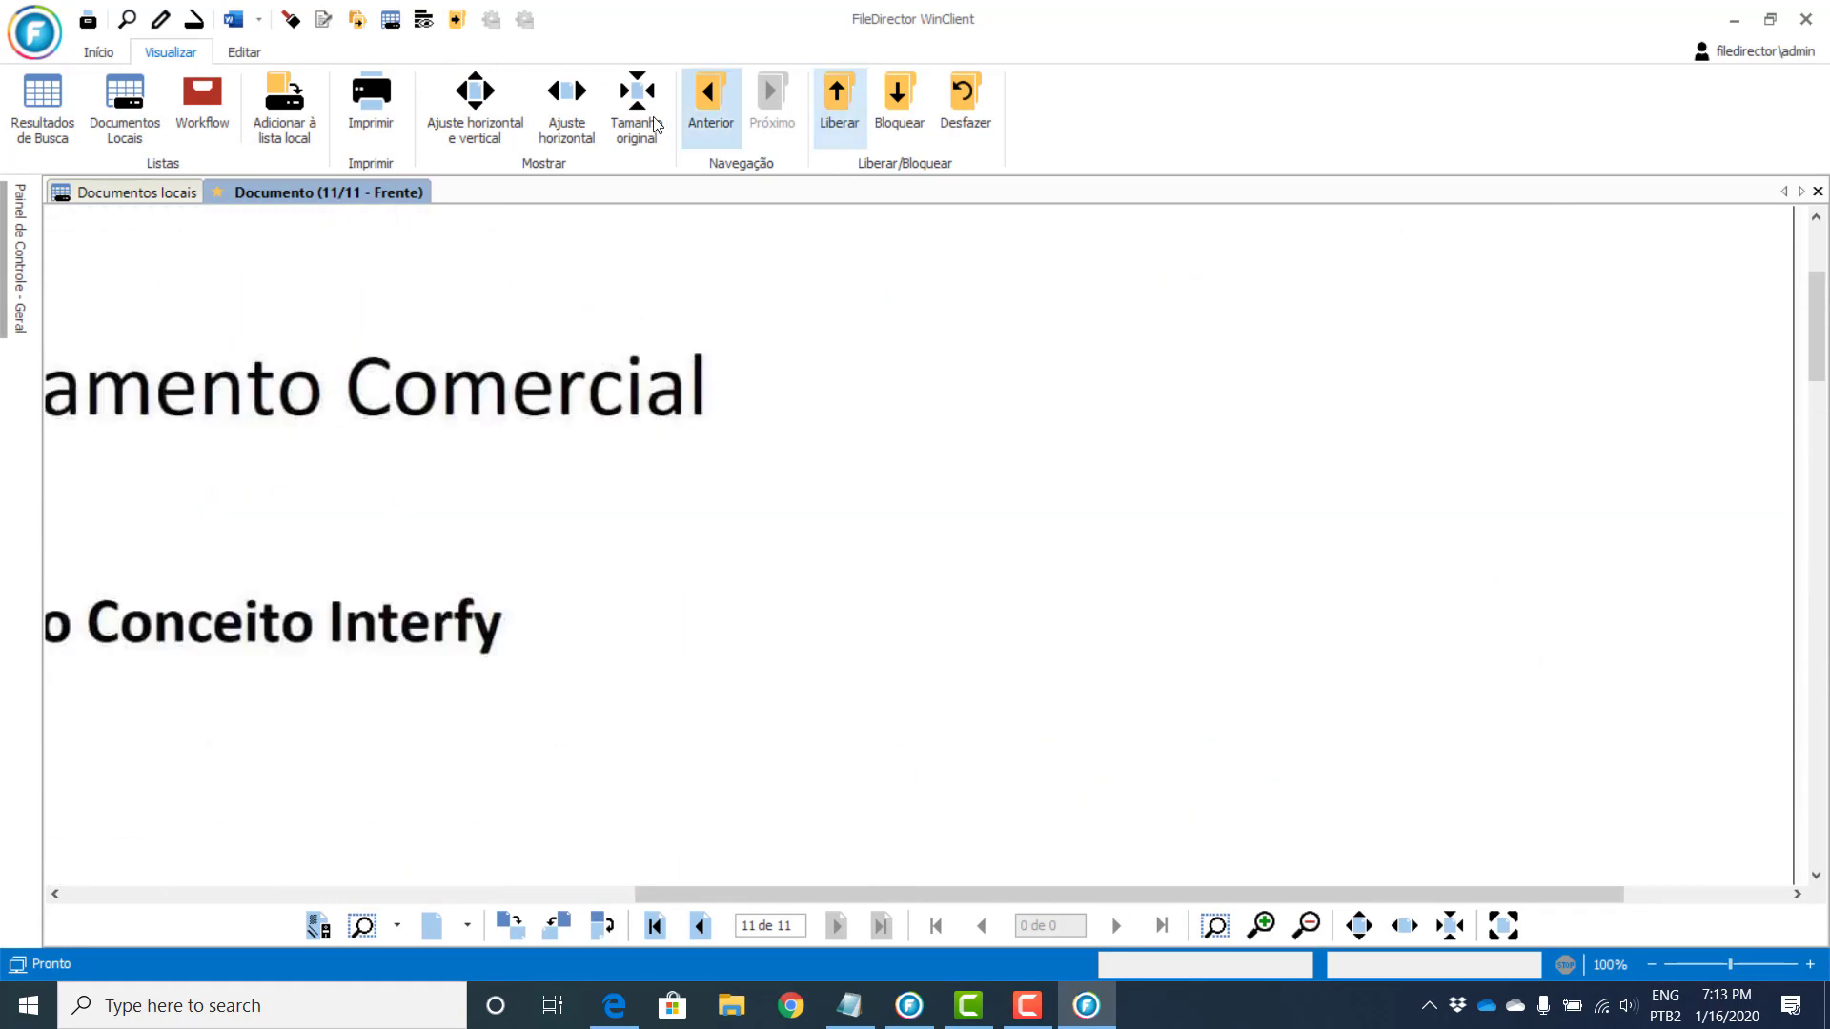
{"action": "left_click", "coordinate": [20, 211]}
{"action": "left_click", "coordinate": [752, 202]}
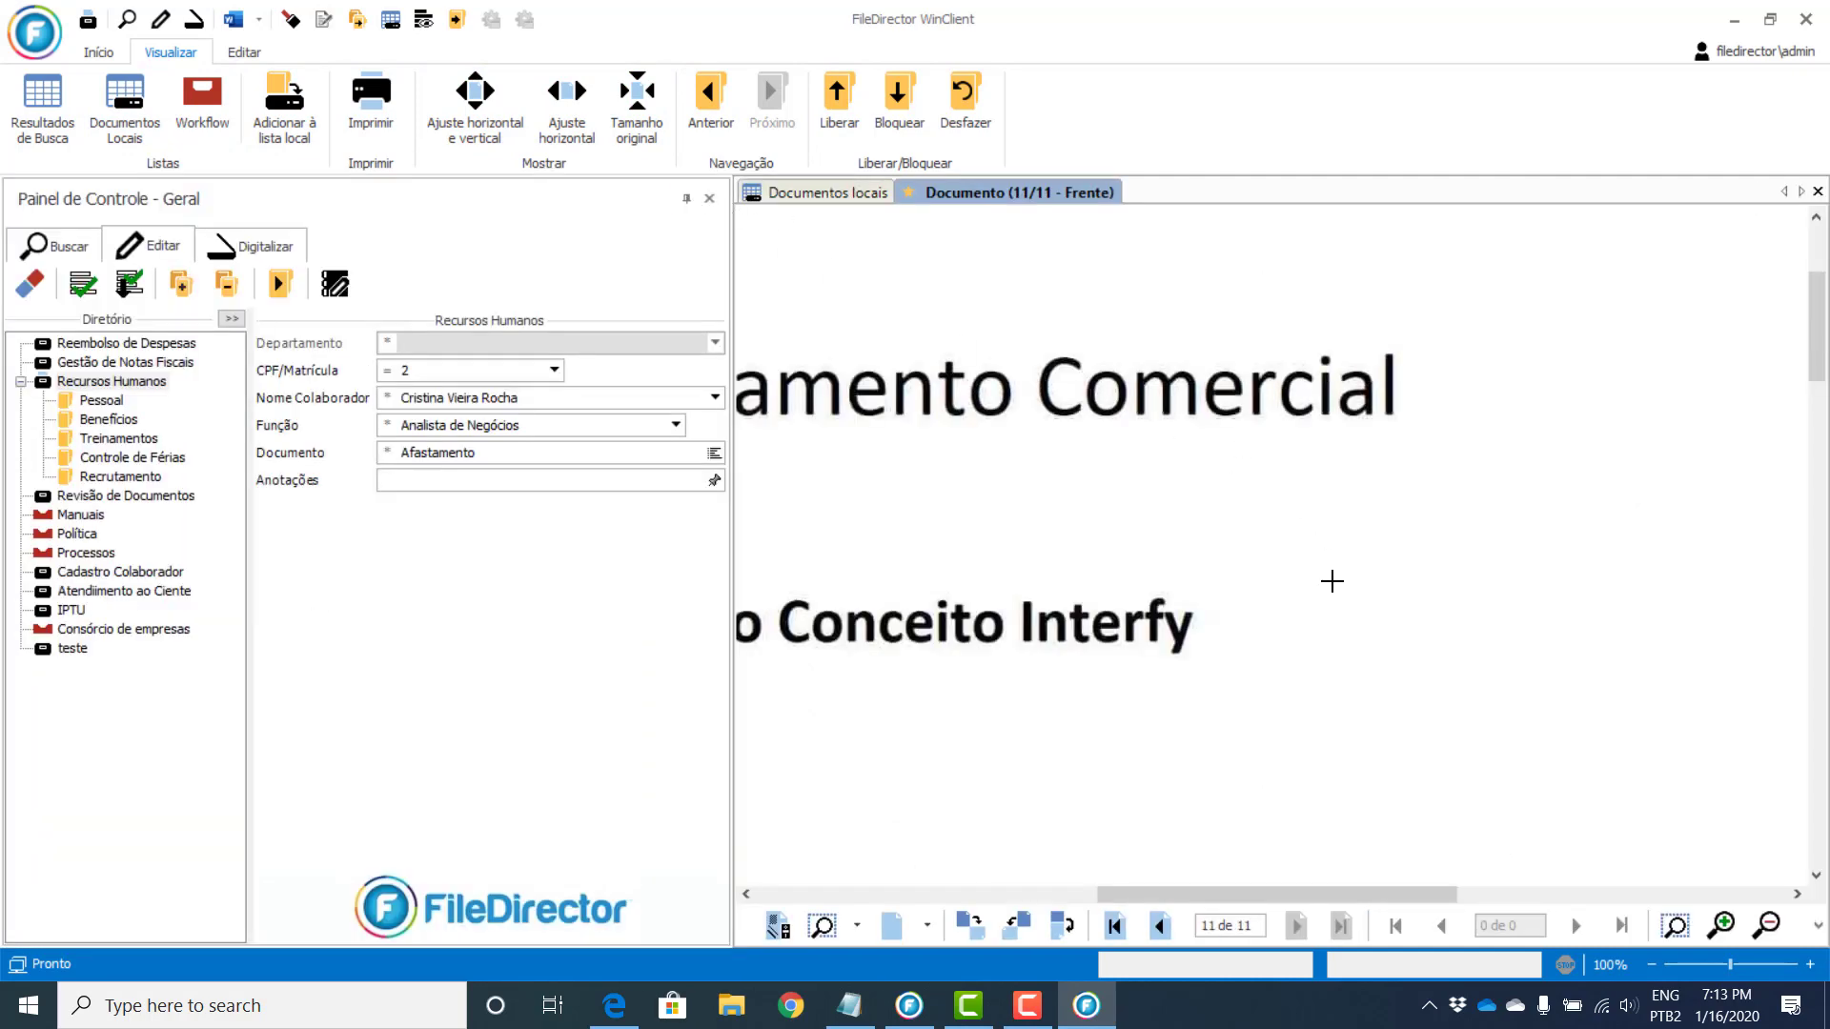
{"action": "left_click", "coordinate": [557, 95]}
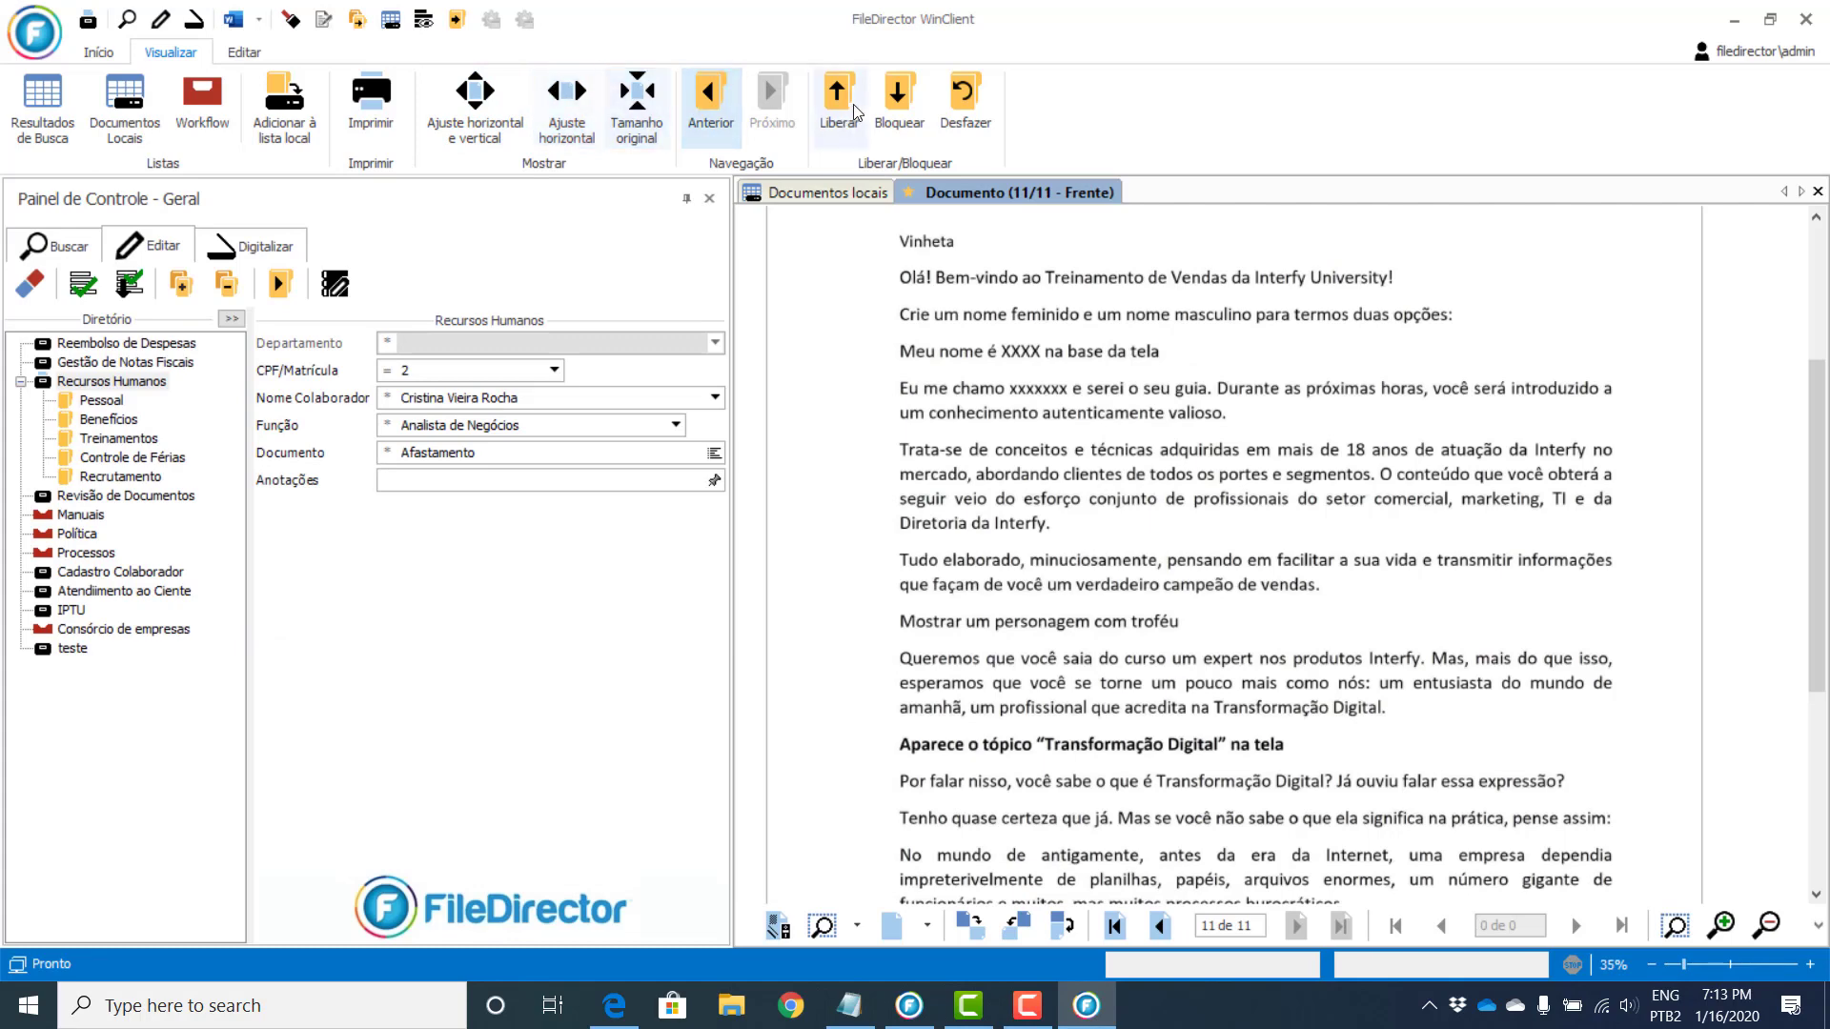
Step: Browse back and forth between documents and step through pages, ending on page 2
{"action": "left_click", "coordinate": [687, 93]}
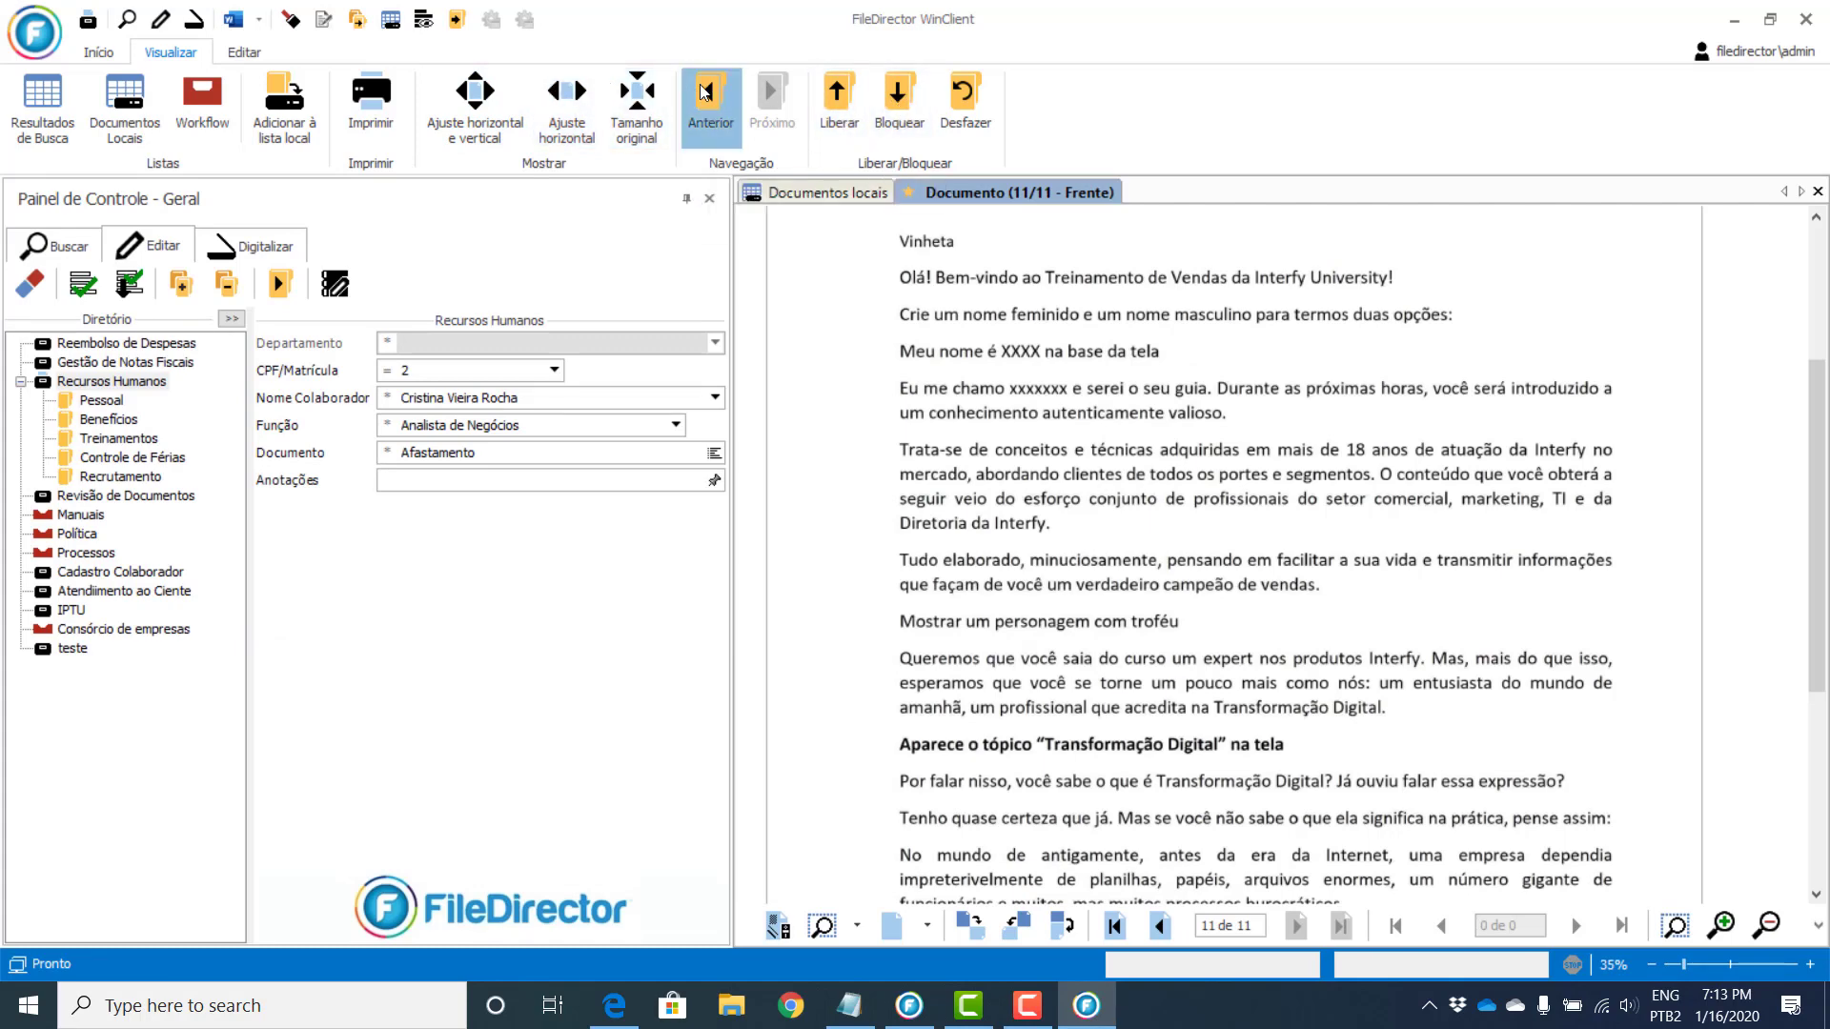
{"action": "left_click", "coordinate": [755, 97]}
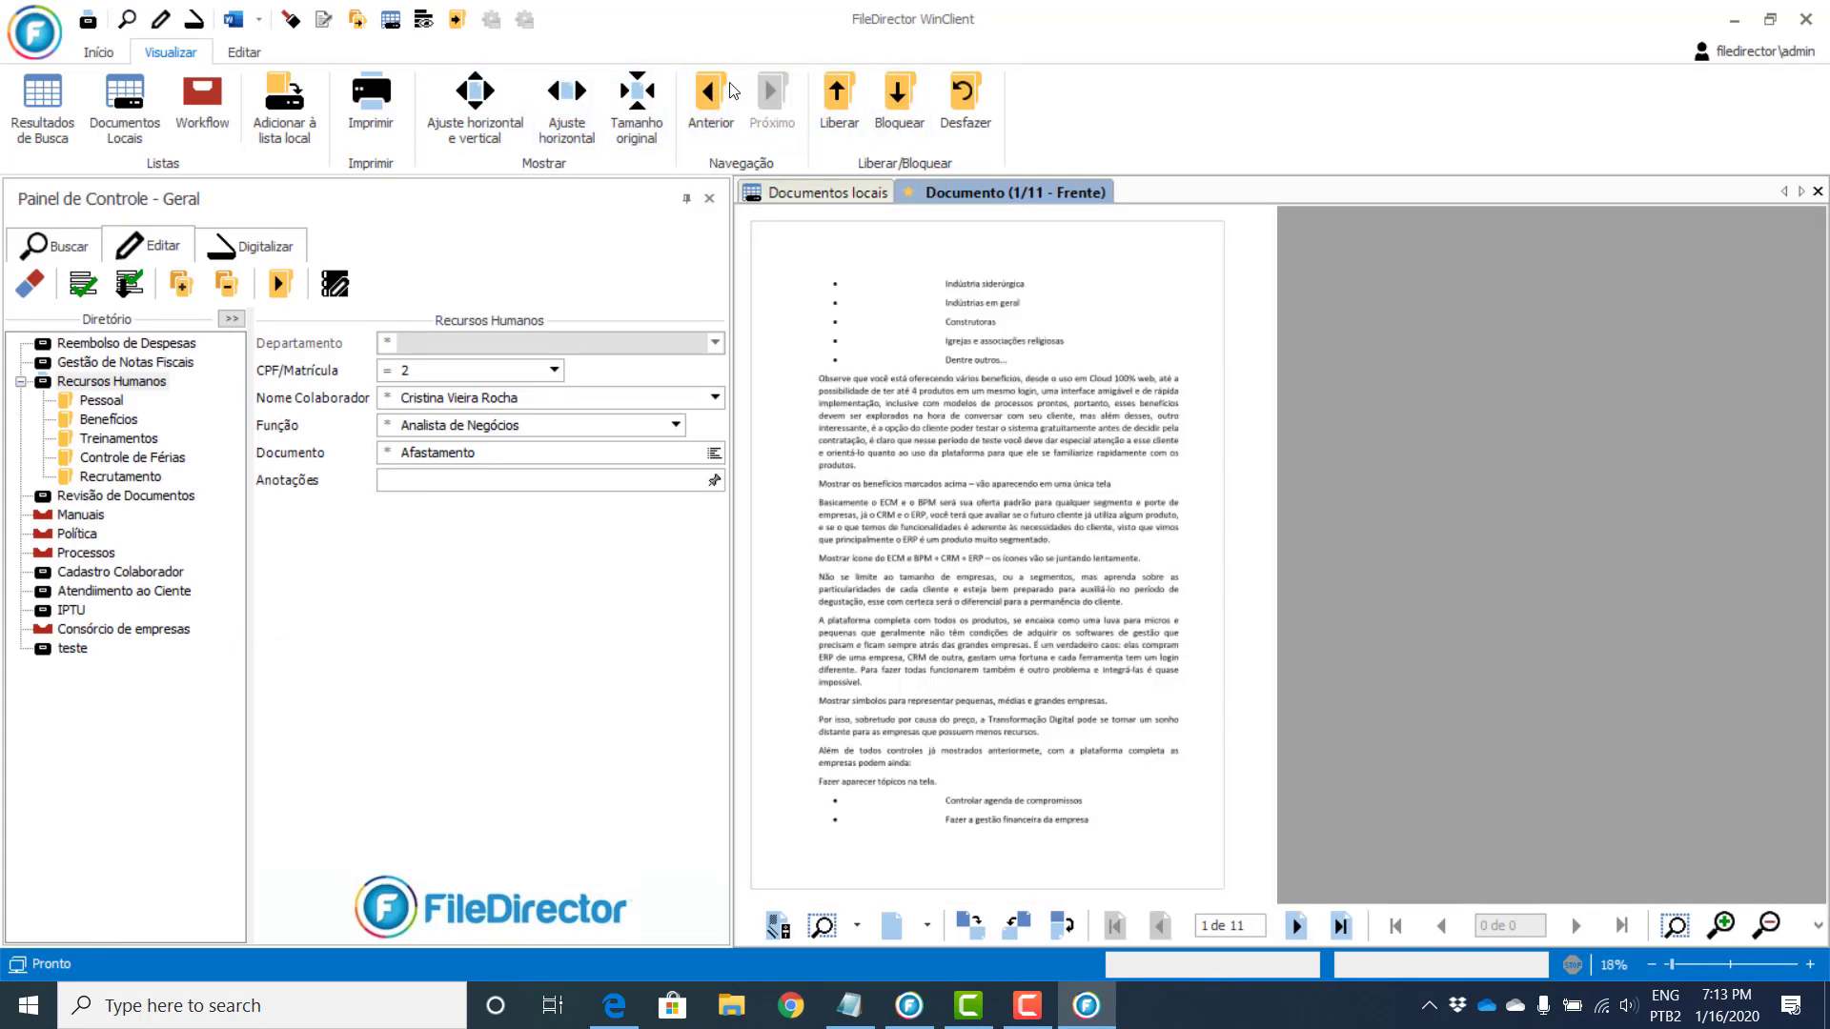
{"action": "left_click", "coordinate": [711, 97]}
{"action": "left_click", "coordinate": [769, 103]}
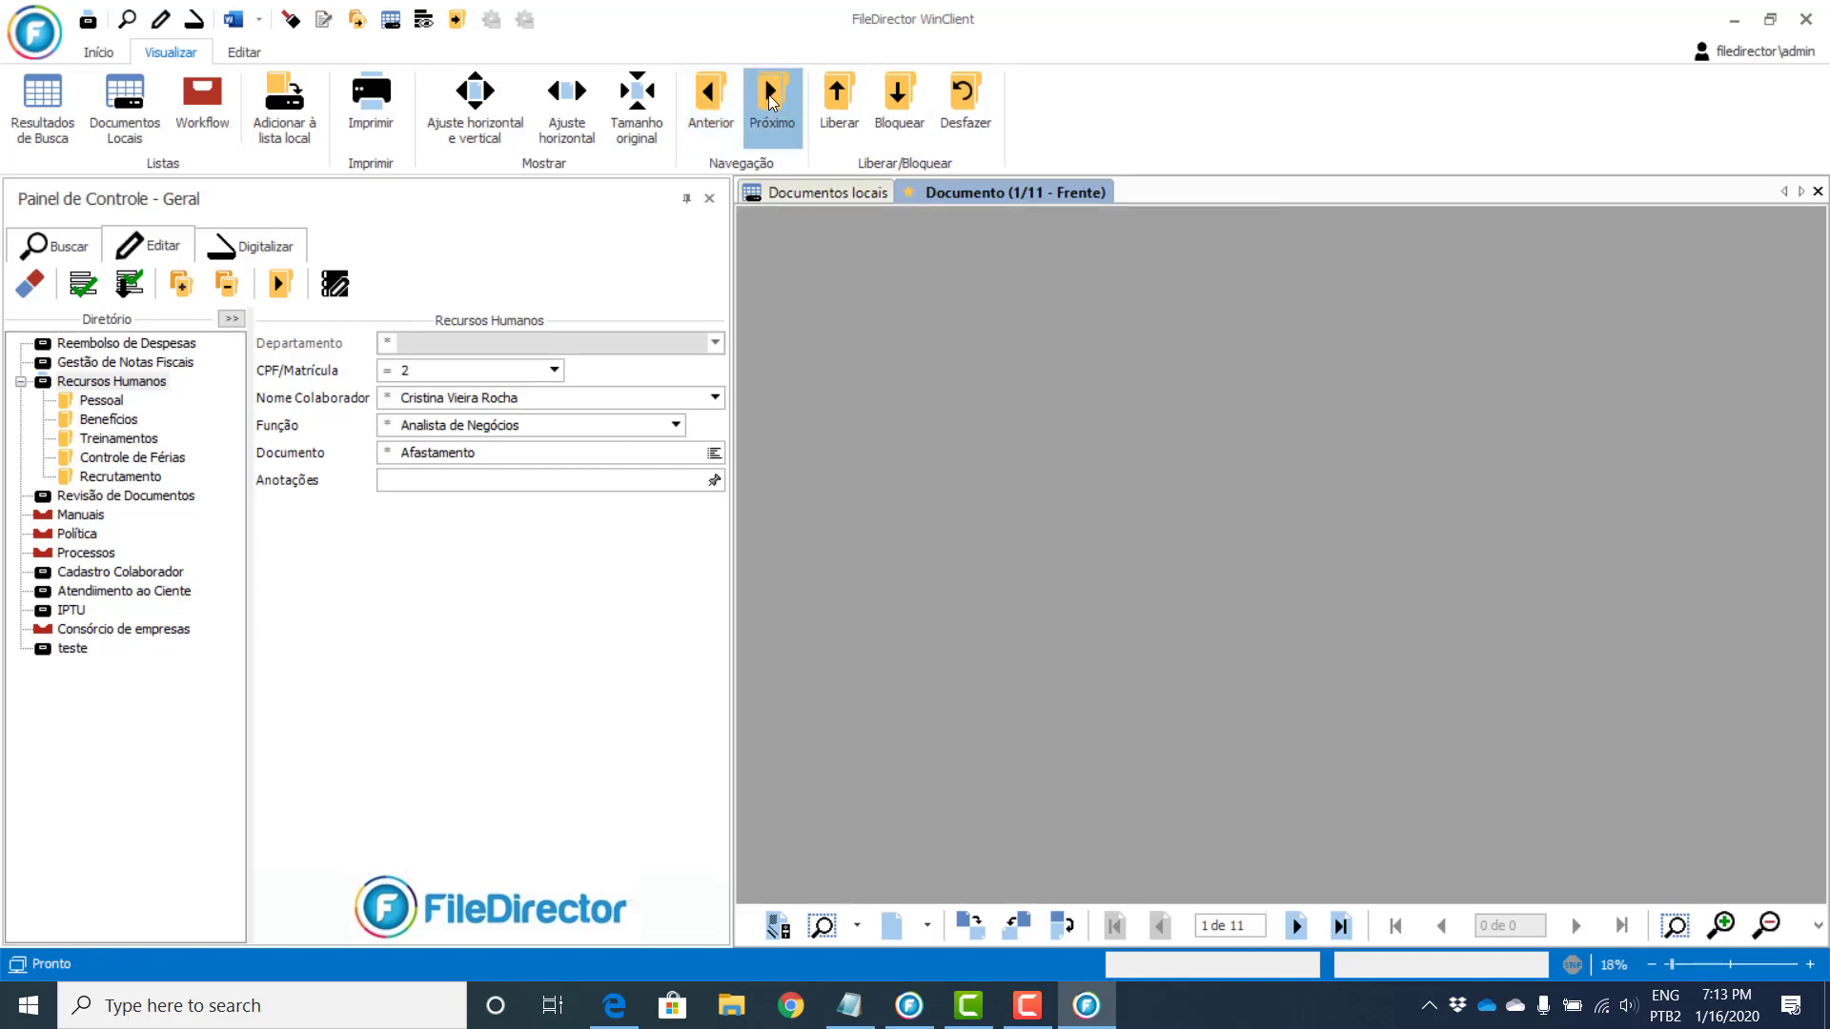
{"action": "left_click", "coordinate": [1298, 921]}
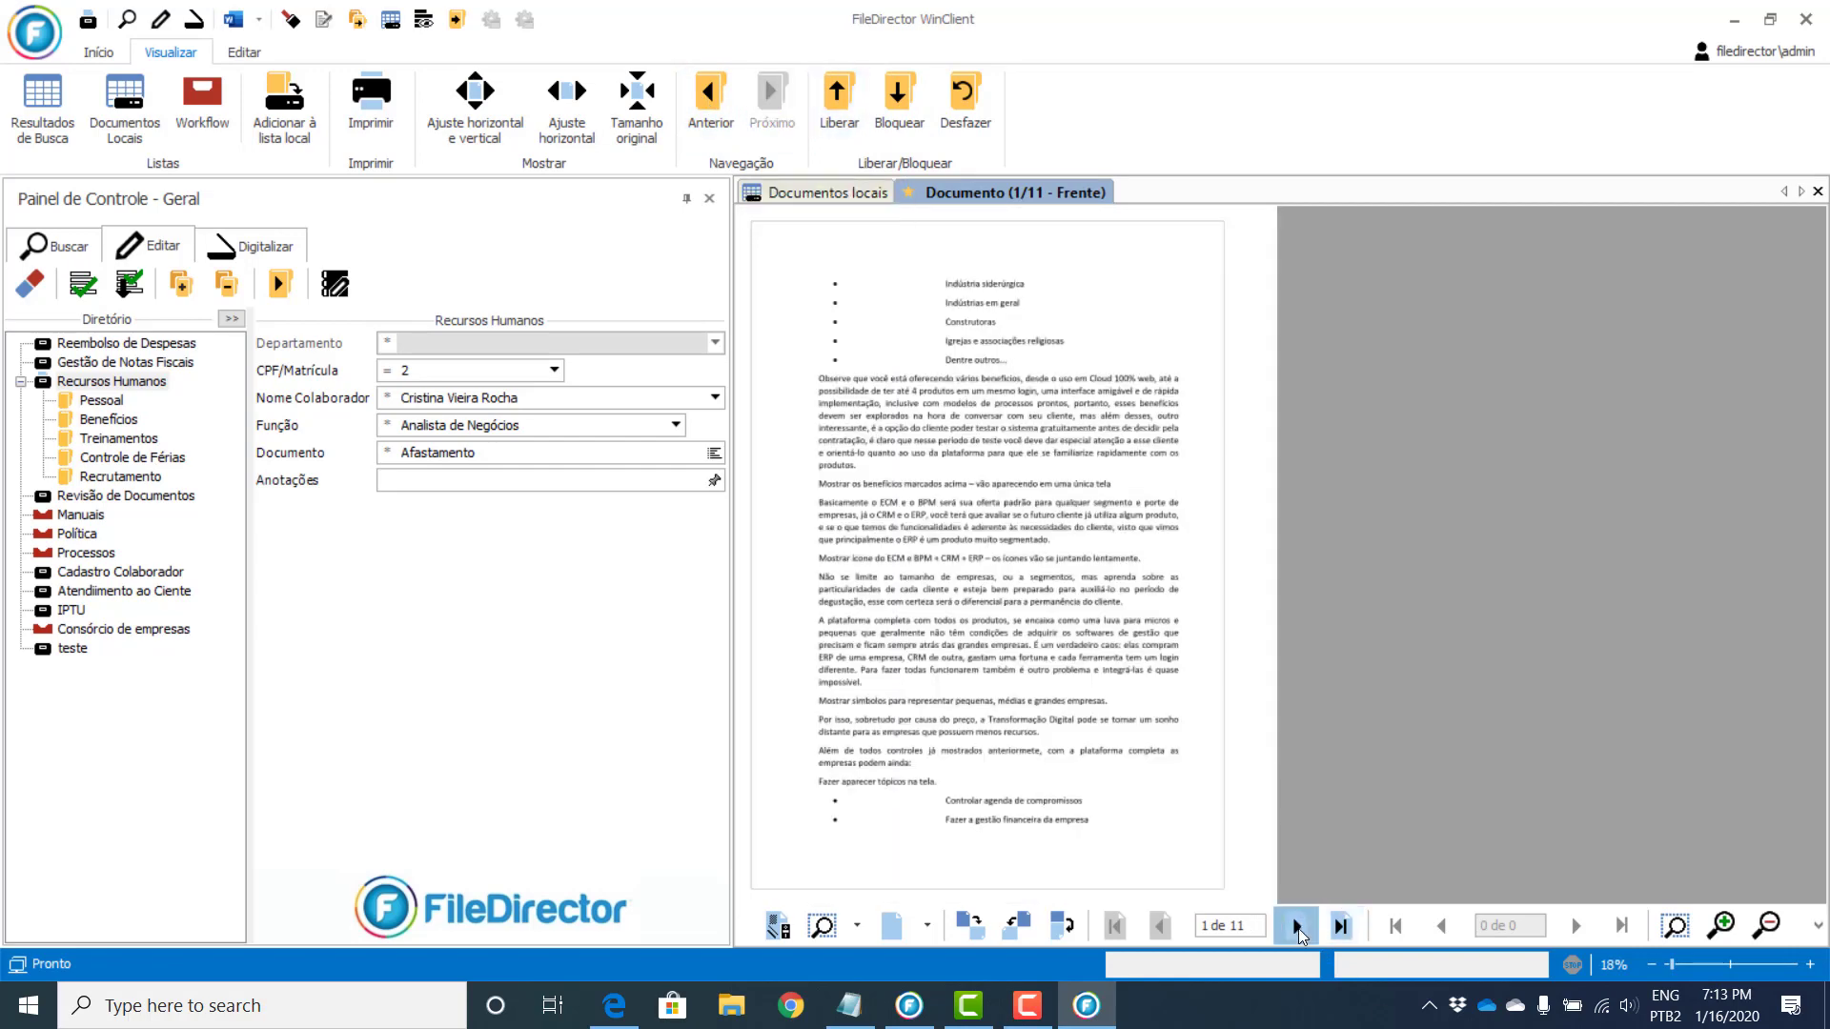
{"action": "left_click", "coordinate": [1299, 930]}
{"action": "left_click", "coordinate": [1301, 937]}
{"action": "left_click", "coordinate": [1298, 934]}
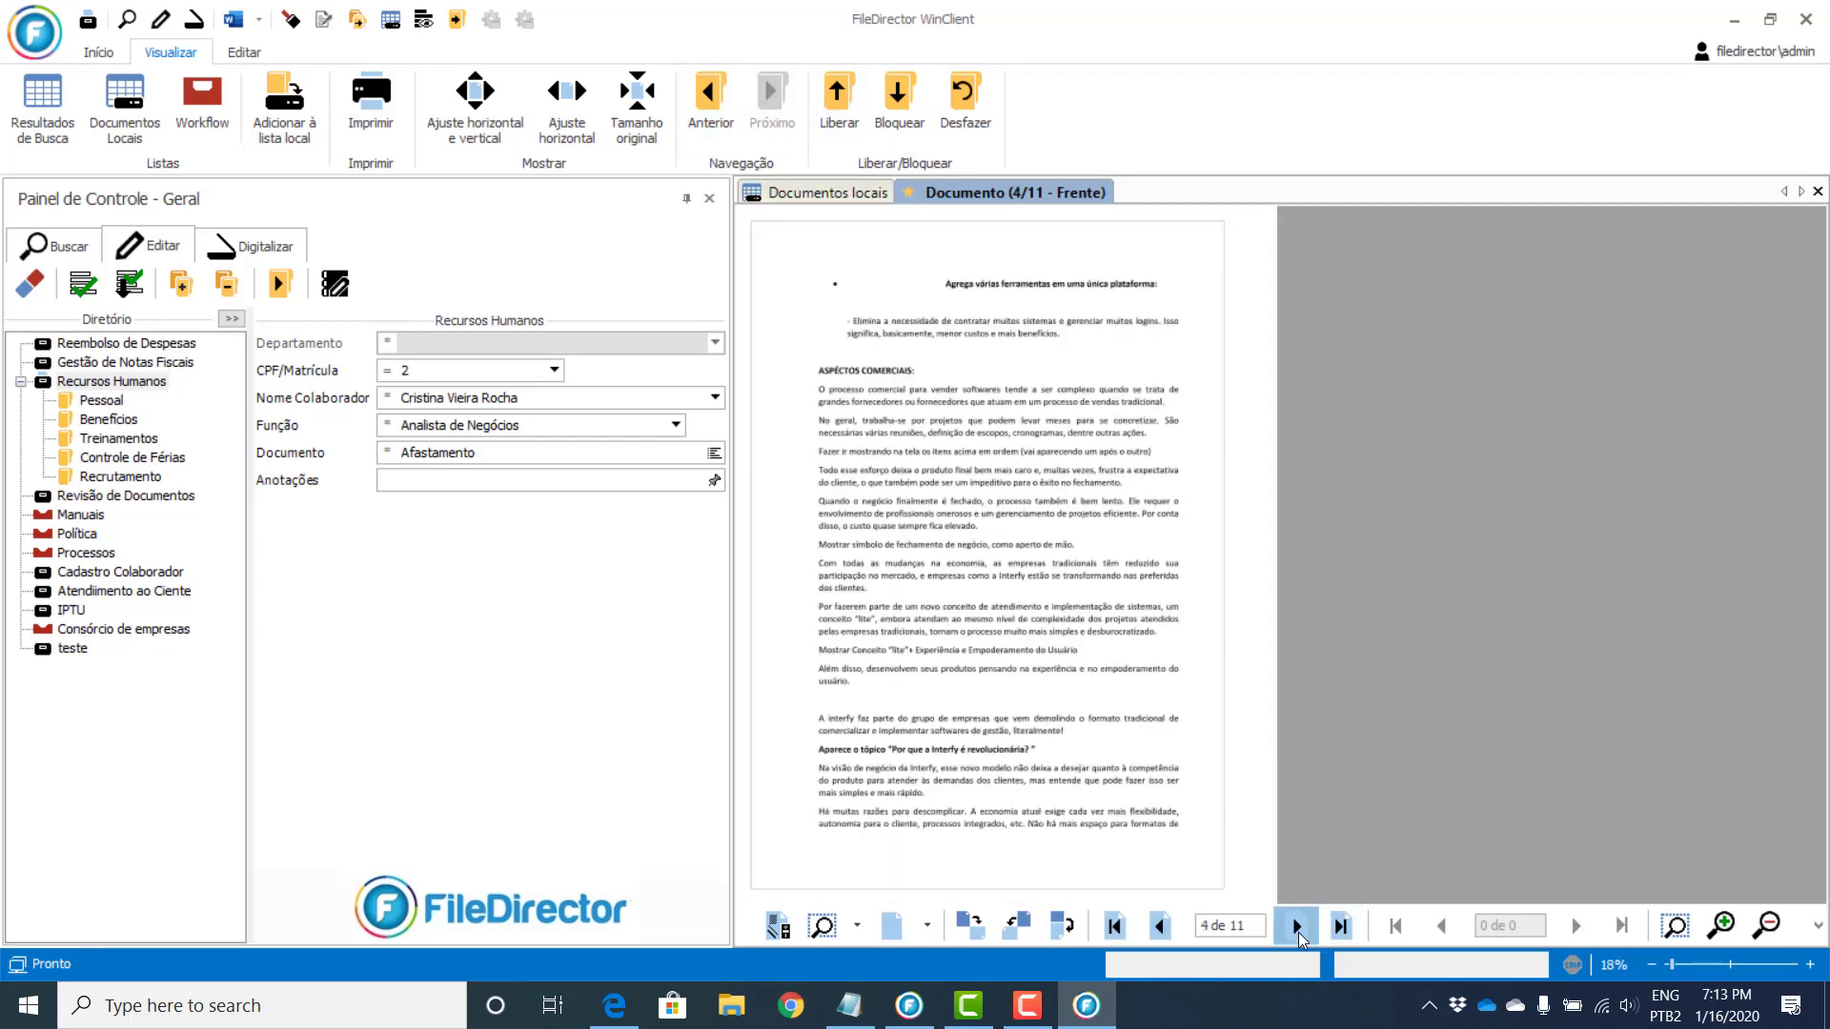
{"action": "left_click", "coordinate": [1158, 930]}
{"action": "left_click", "coordinate": [1157, 934]}
{"action": "left_click", "coordinate": [1156, 936]}
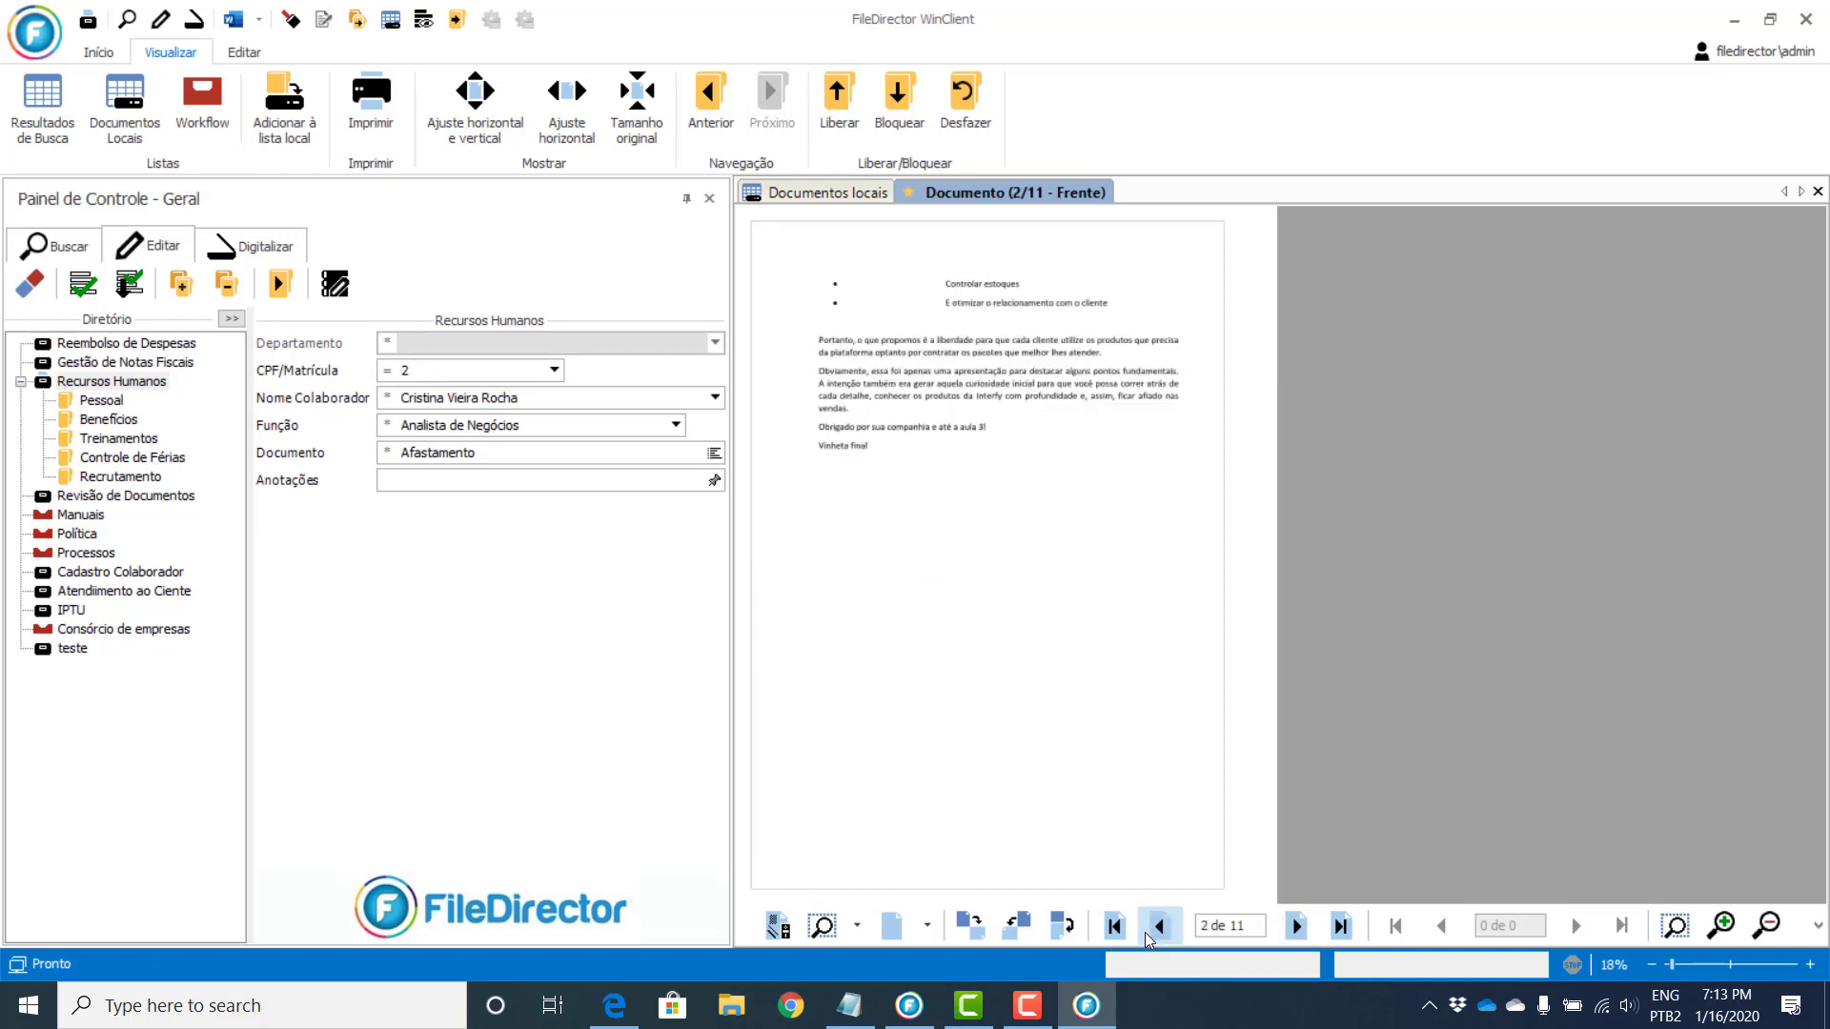
Step: Rotate the page upside down and back upright, fitting it to the viewer width
{"action": "left_click", "coordinate": [1068, 934]}
{"action": "left_click", "coordinate": [1068, 936]}
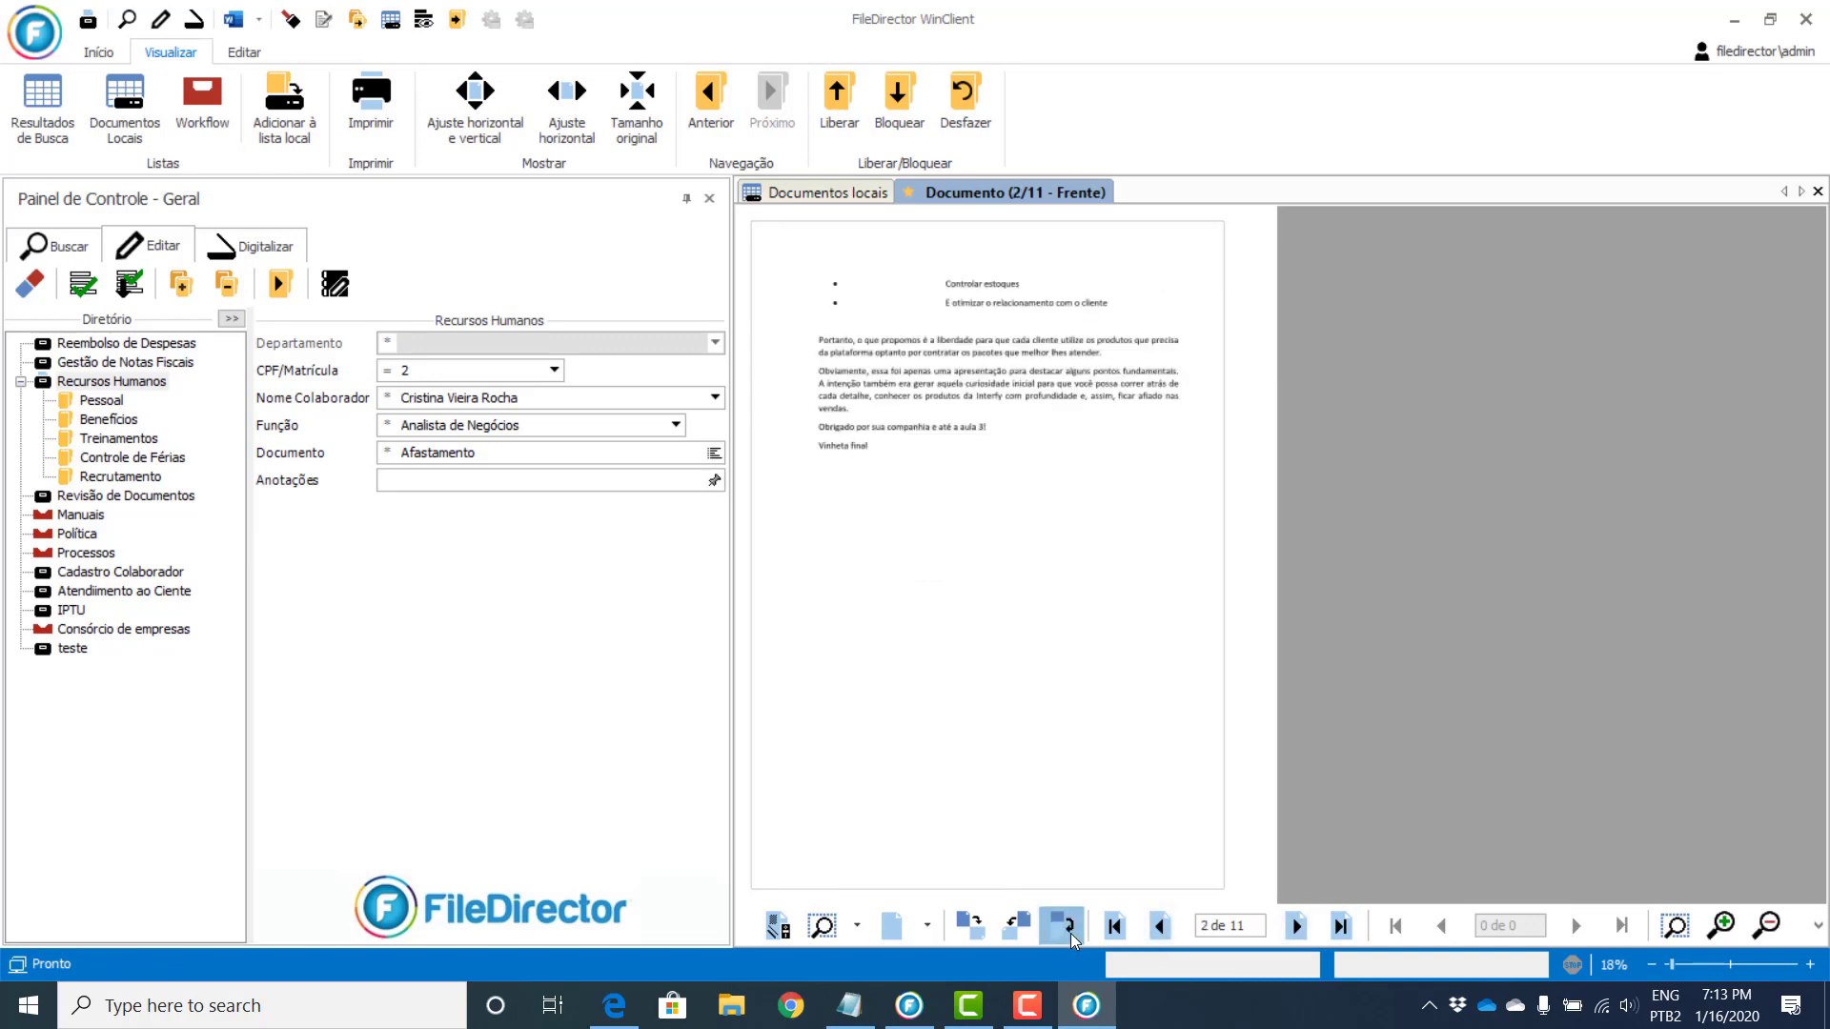
{"action": "left_click", "coordinate": [567, 95]}
{"action": "left_click", "coordinate": [1065, 931]}
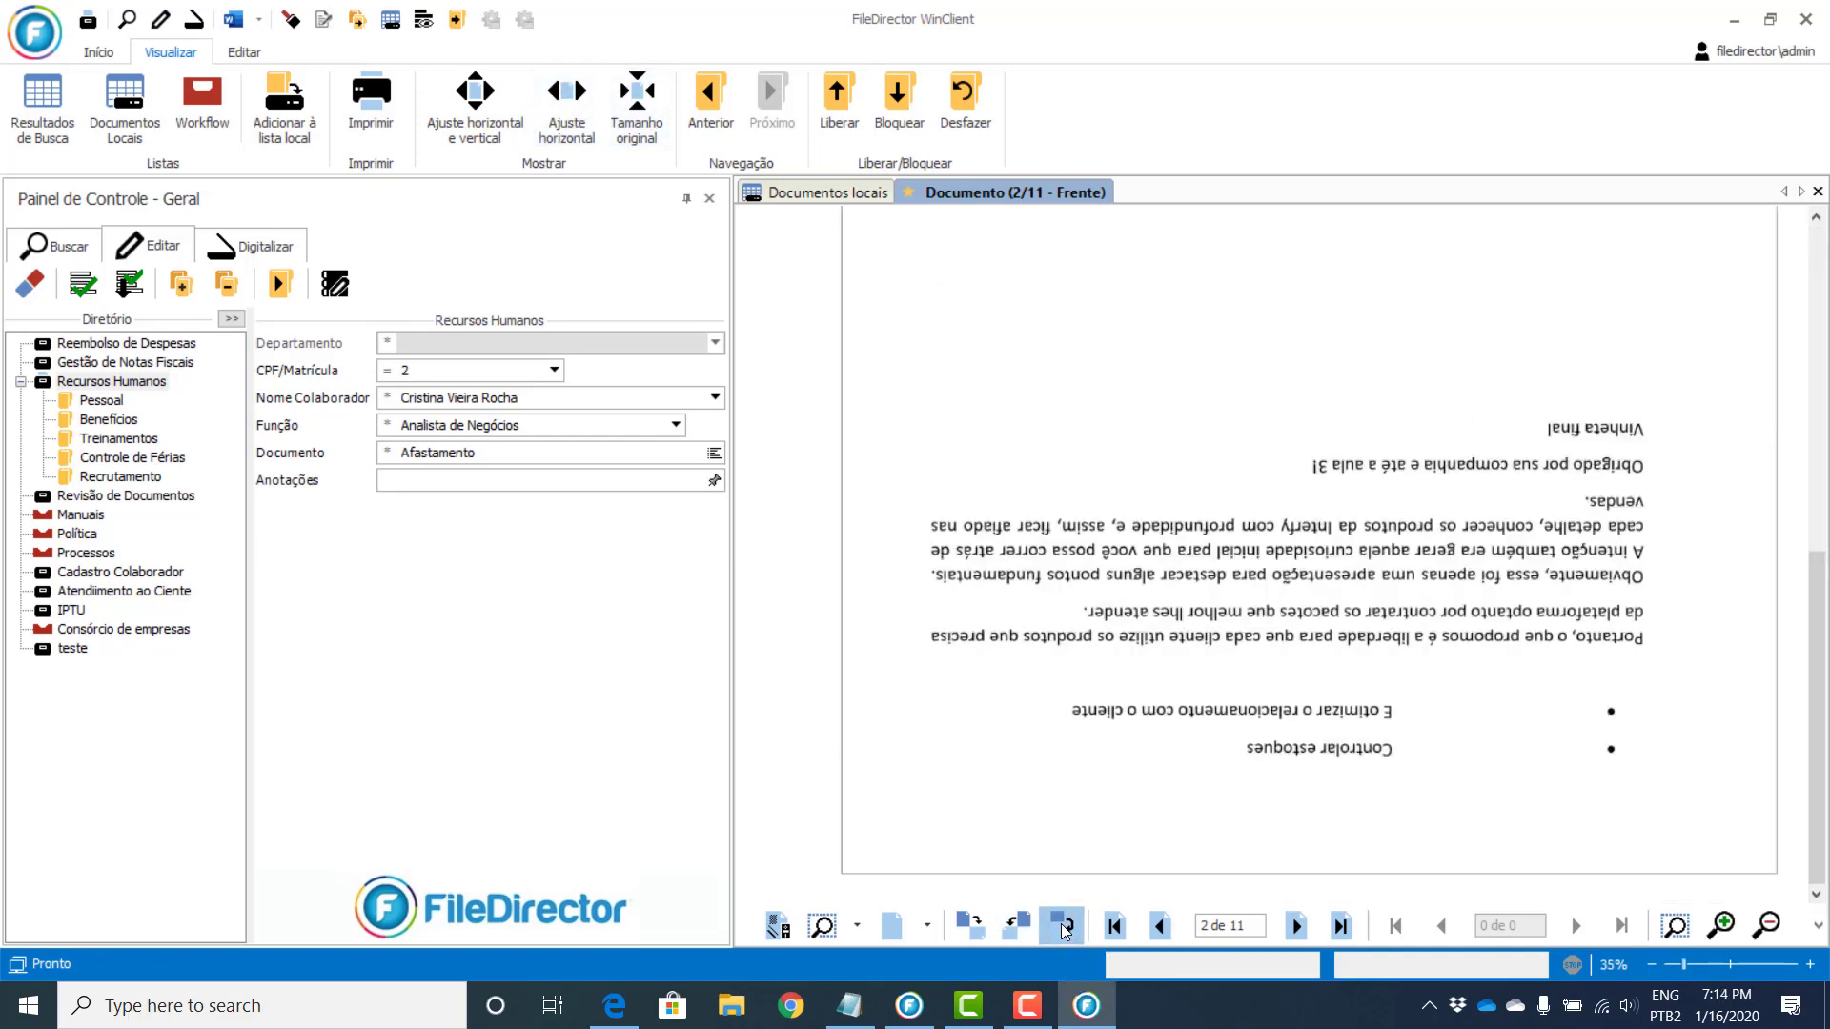
{"action": "left_click", "coordinate": [1065, 930]}
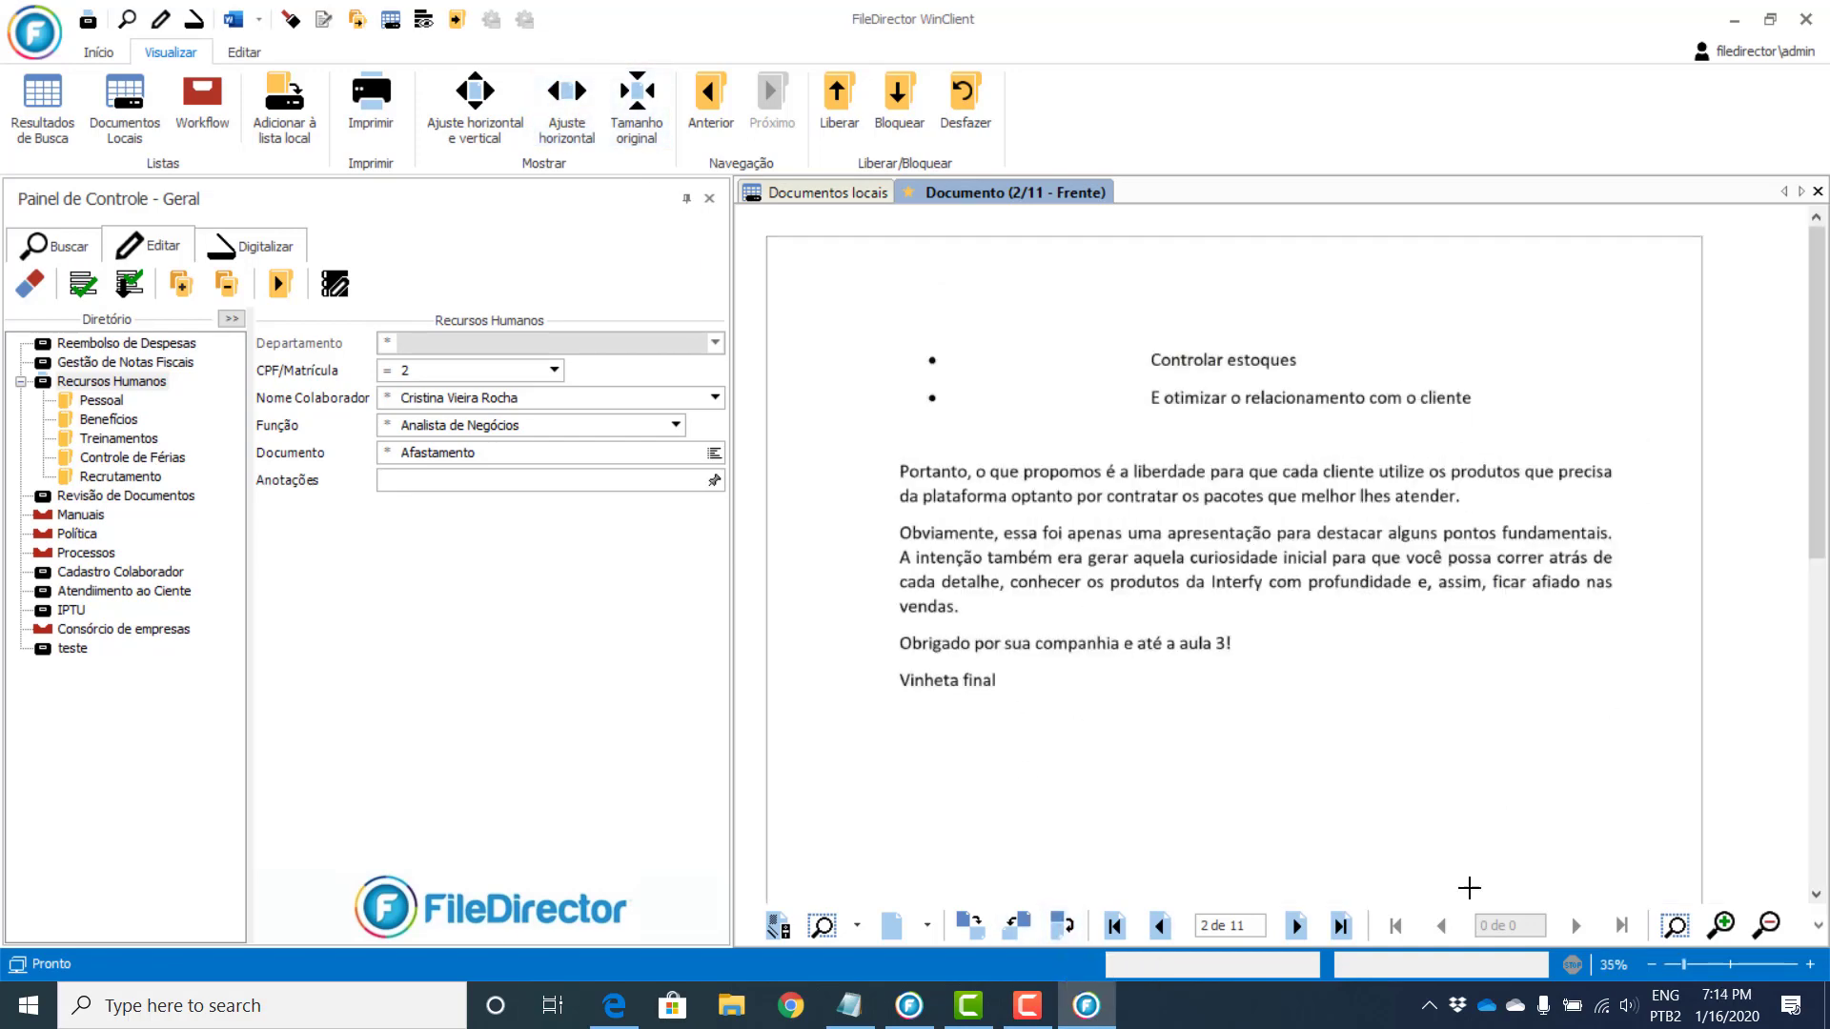
Step: Zoom the page out and in, then return to the Documentos locais list
{"action": "left_click", "coordinate": [1771, 925]}
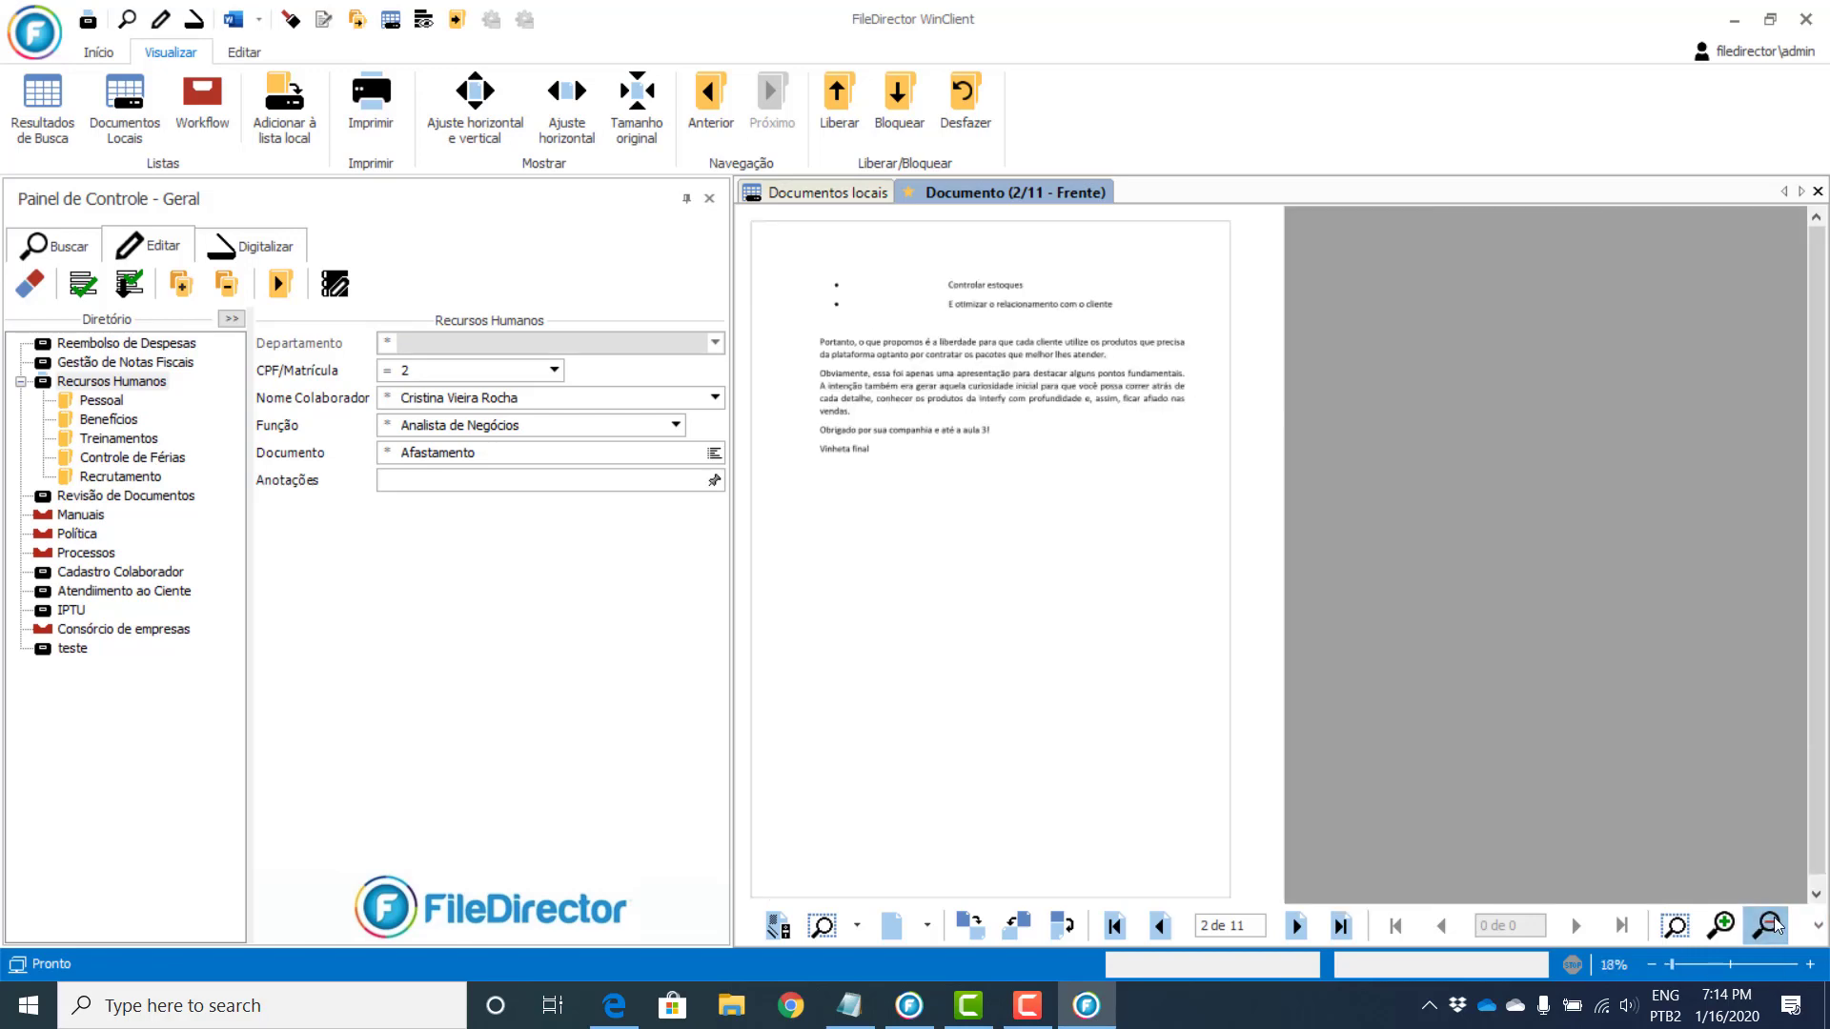
{"action": "left_click", "coordinate": [1771, 924]}
{"action": "left_click", "coordinate": [1771, 925]}
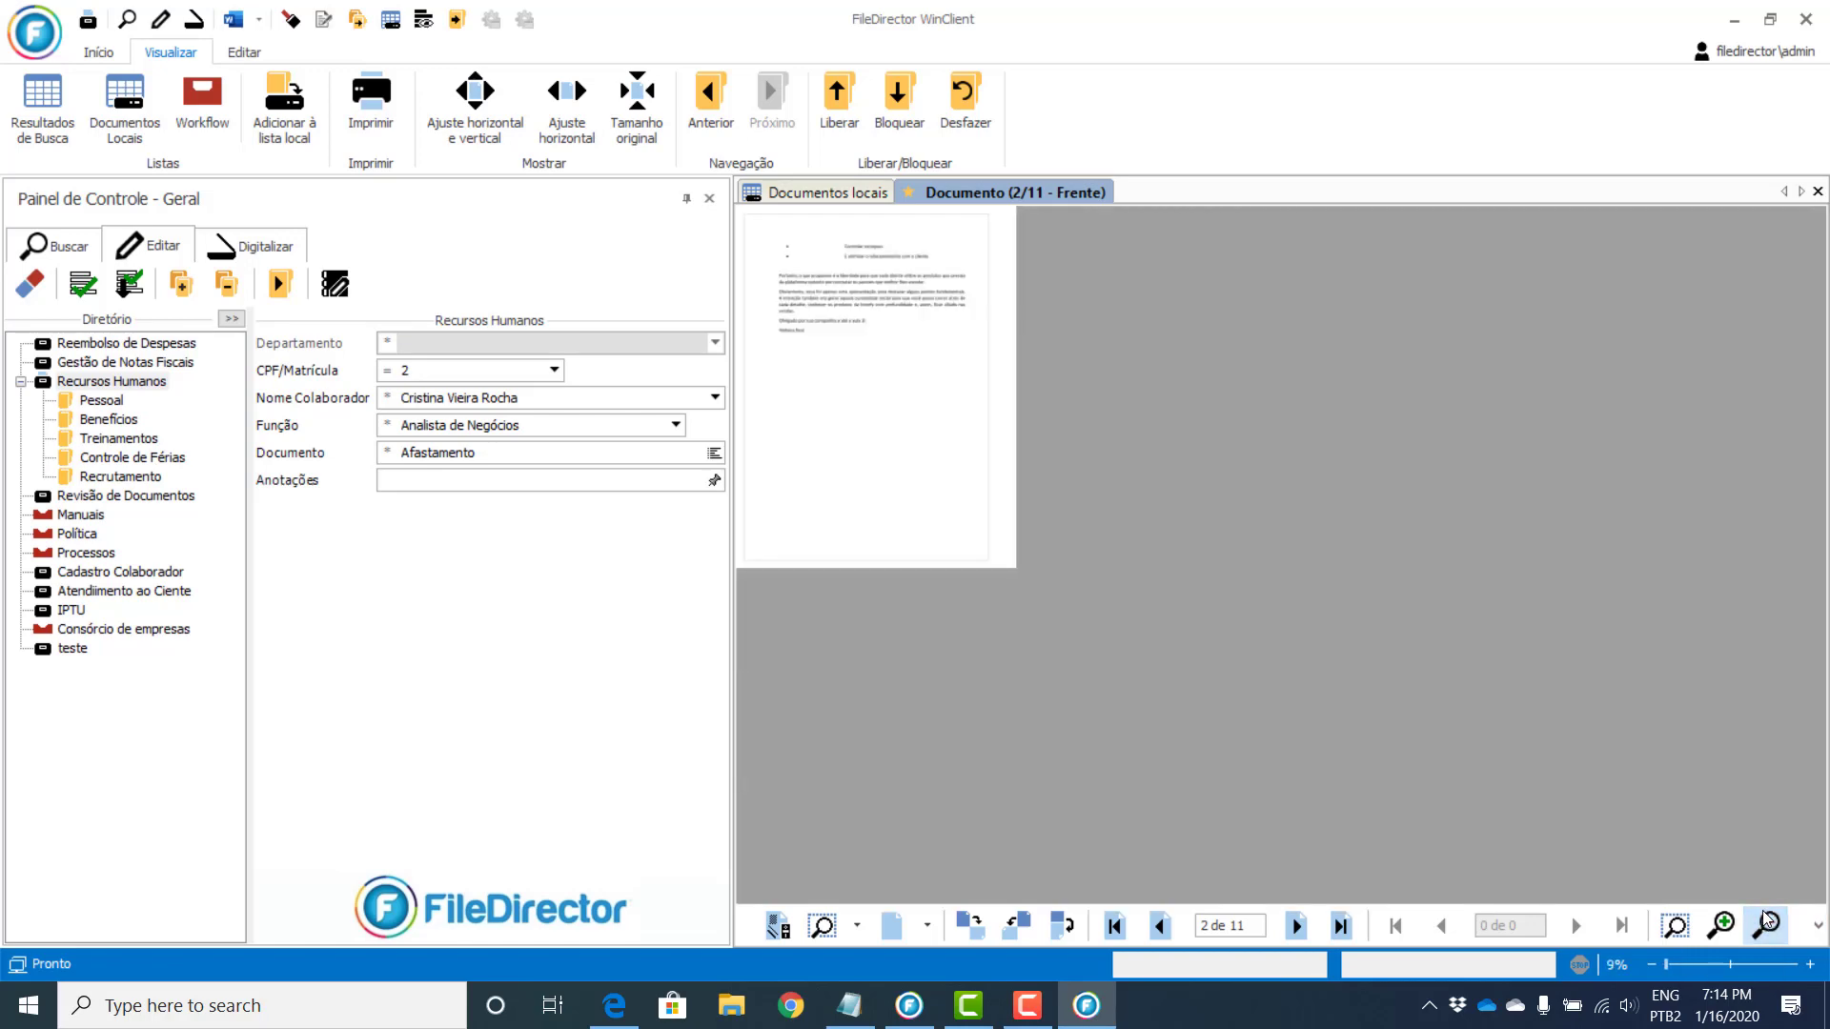
{"action": "left_click", "coordinate": [1725, 930]}
{"action": "left_click", "coordinate": [1726, 930]}
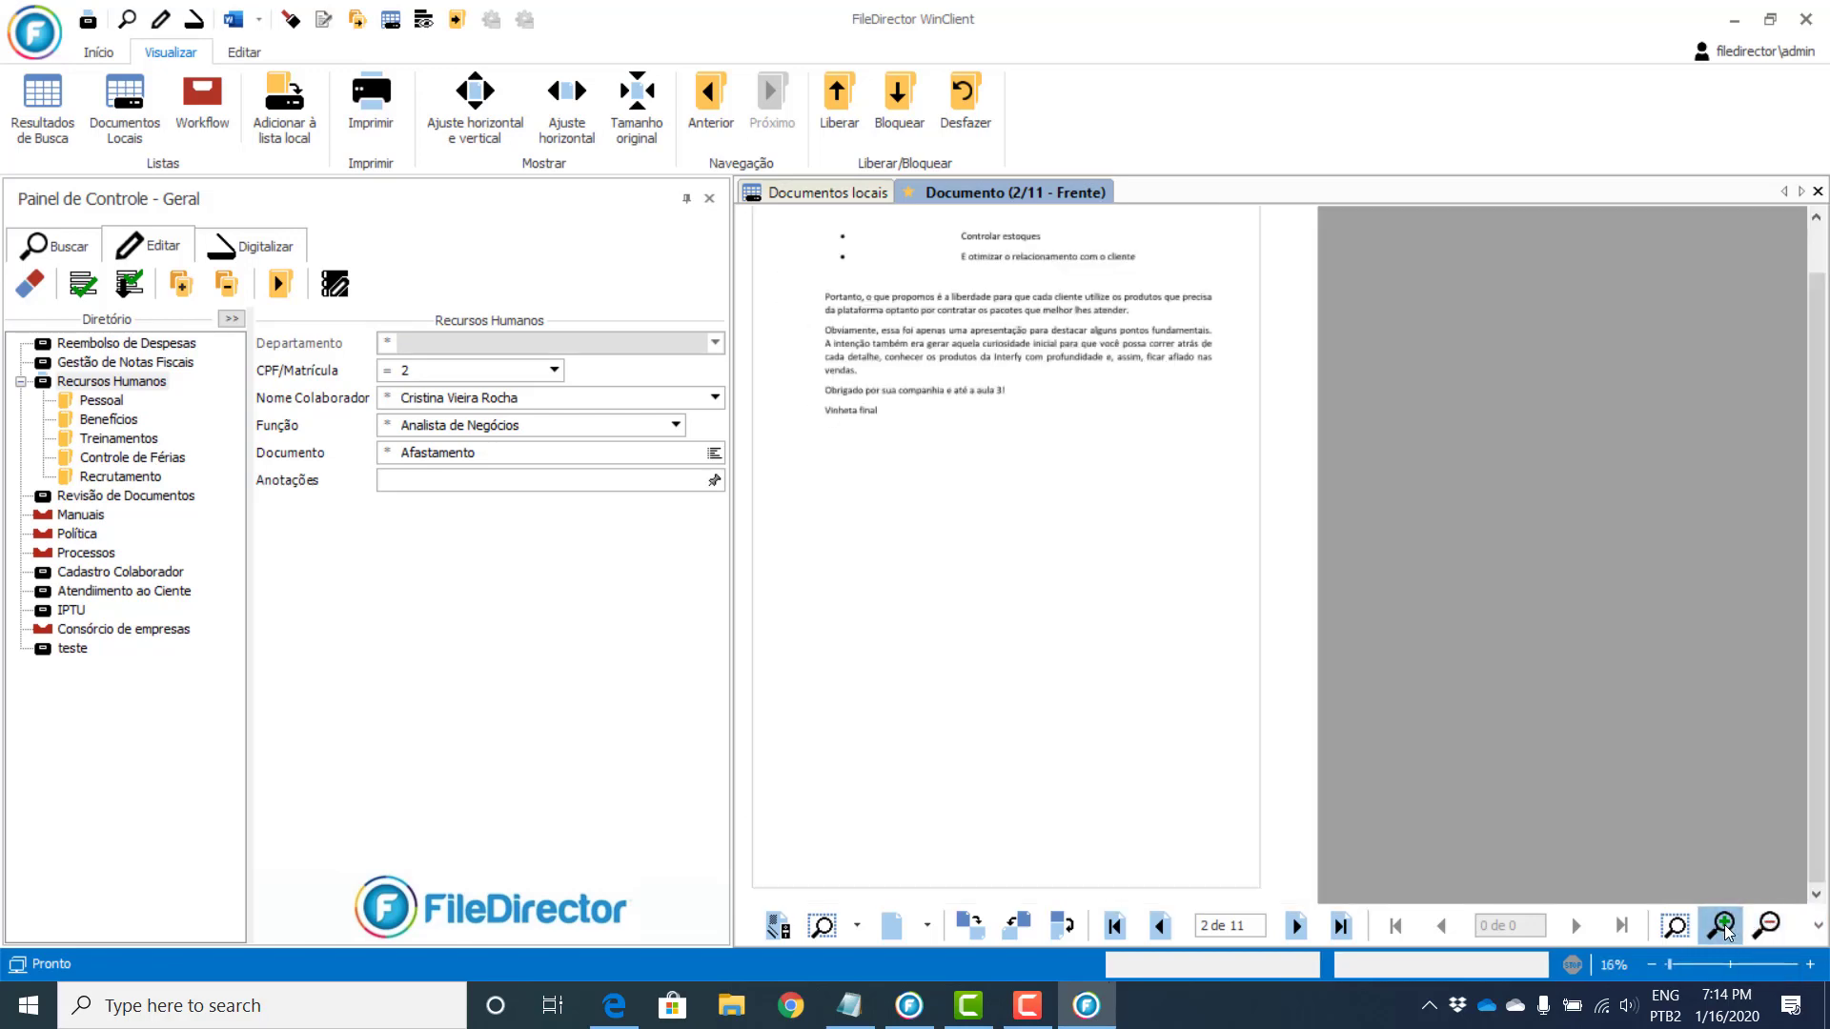
{"action": "left_click", "coordinate": [1725, 930]}
{"action": "left_click", "coordinate": [1725, 929]}
{"action": "left_click", "coordinate": [1726, 930]}
{"action": "left_click", "coordinate": [1726, 930]}
{"action": "left_click", "coordinate": [1725, 930]}
{"action": "left_click", "coordinate": [1725, 929]}
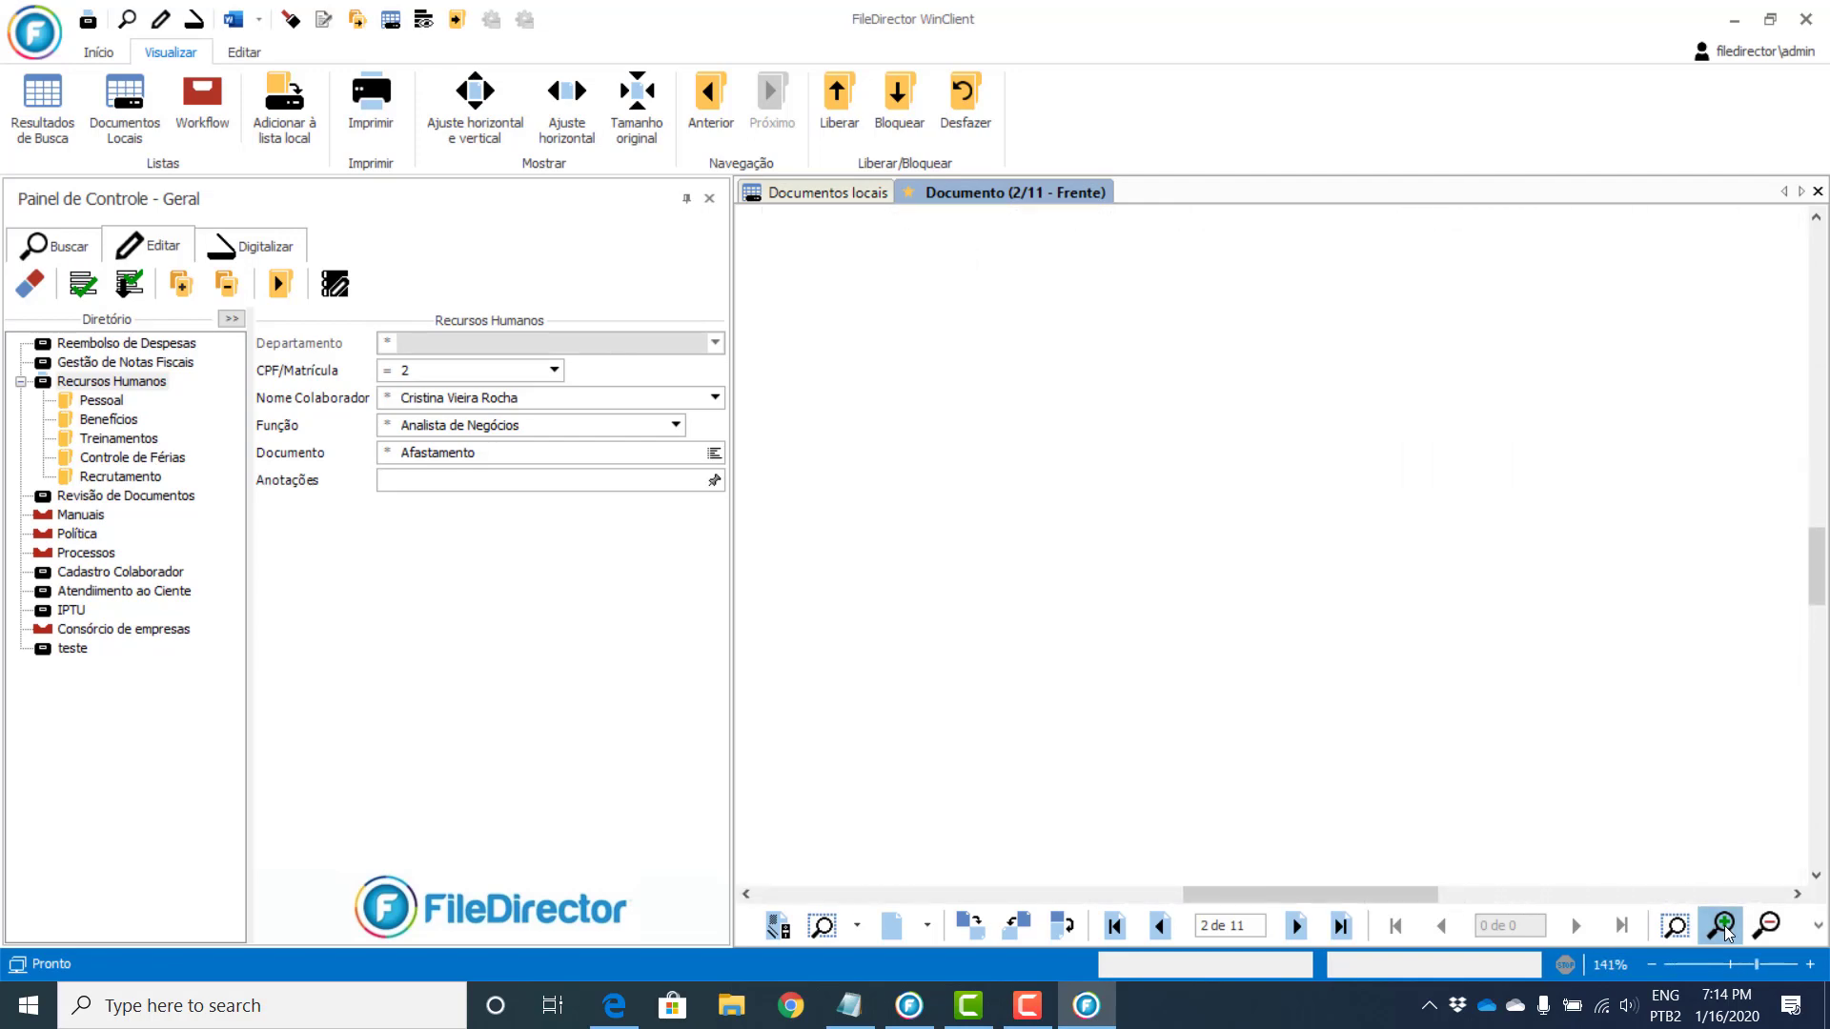
{"action": "left_click", "coordinate": [1766, 927]}
{"action": "left_click", "coordinate": [1766, 927]}
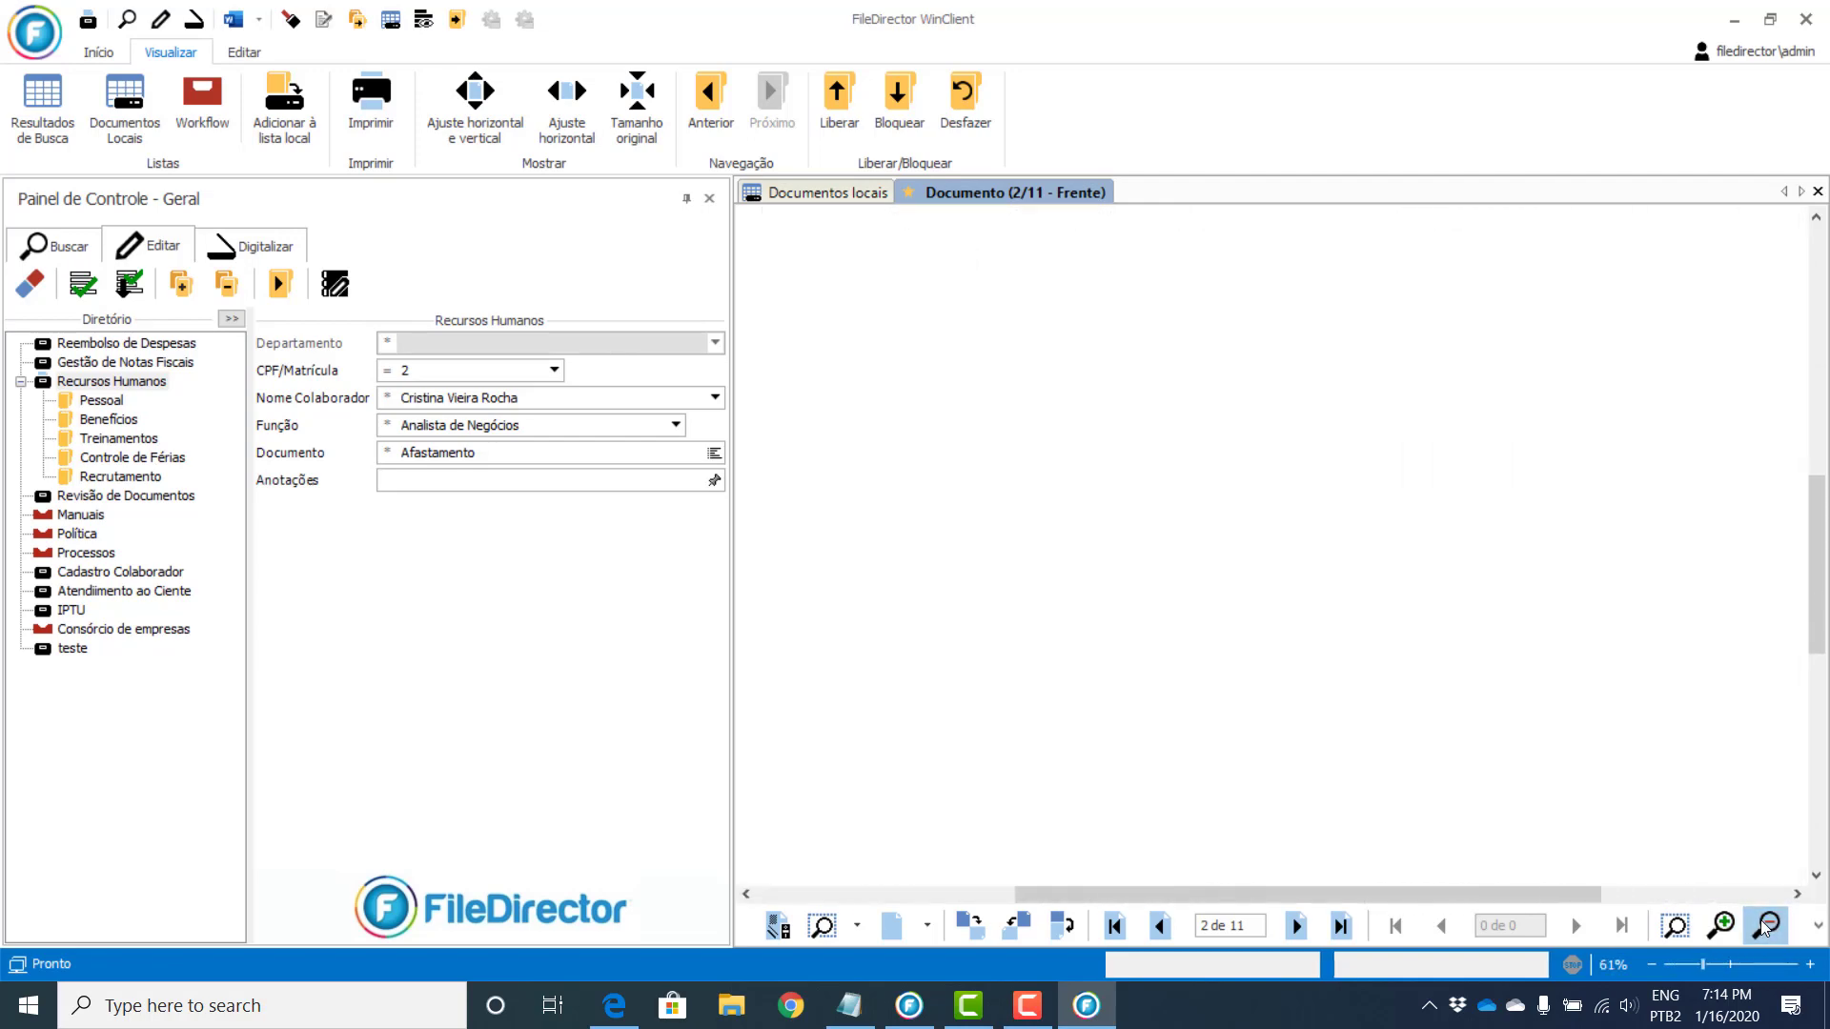
{"action": "left_click", "coordinate": [1766, 926]}
{"action": "left_click", "coordinate": [1766, 926]}
{"action": "left_click", "coordinate": [1766, 926]}
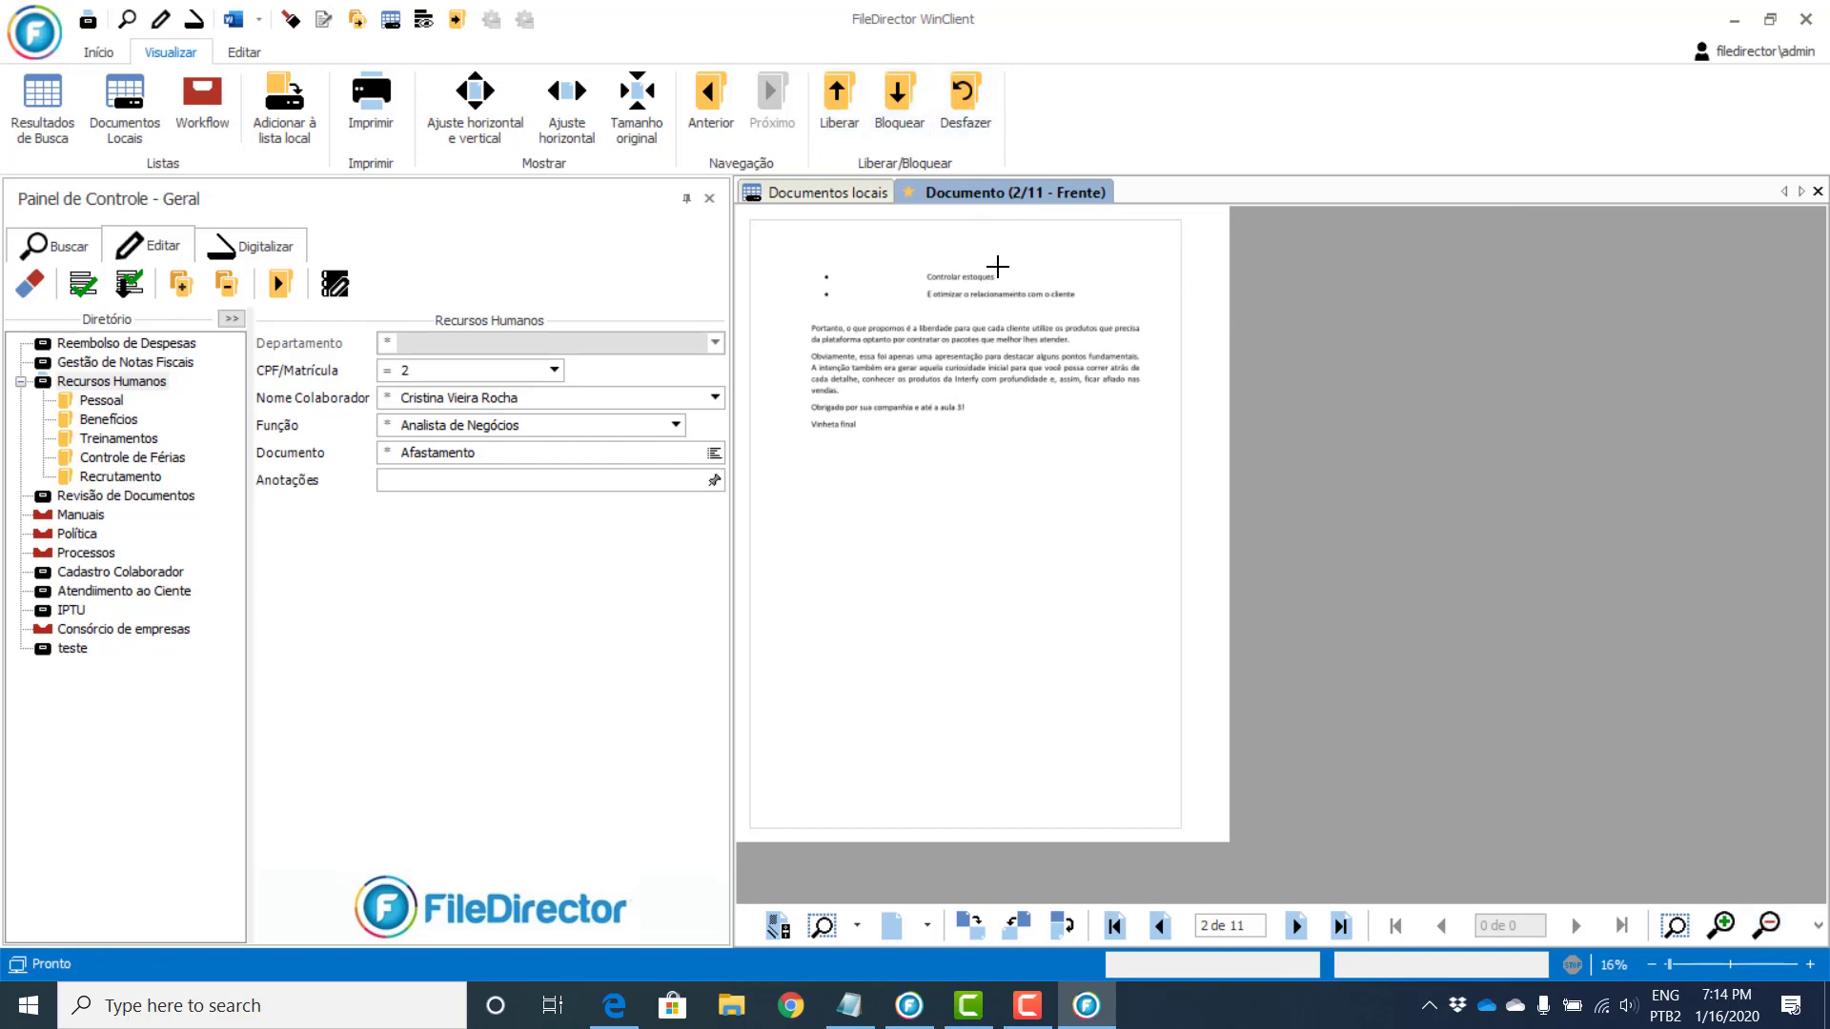
{"action": "left_click", "coordinate": [846, 195]}
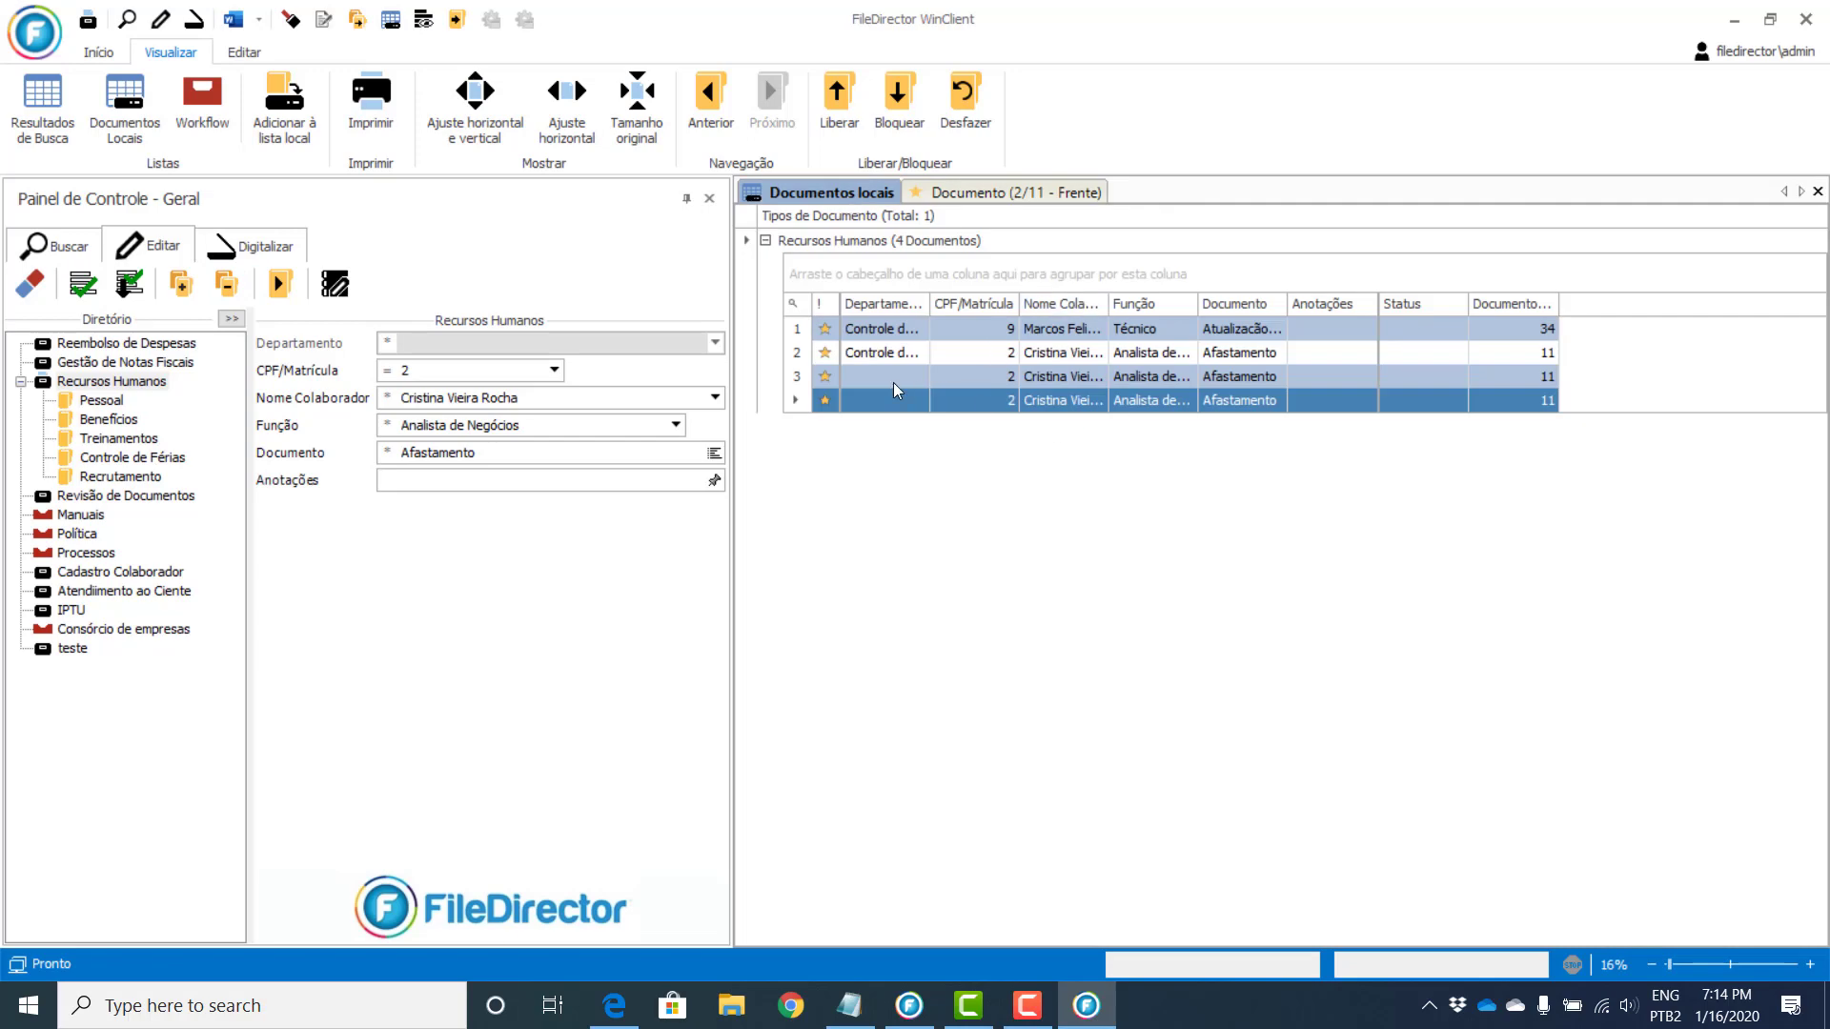
Step: Set Departamento to Recrutamento for the two Afastamento documents in rows 3 and 4, confirming the change
{"action": "left_click", "coordinate": [875, 364], "text": "ctrl"}
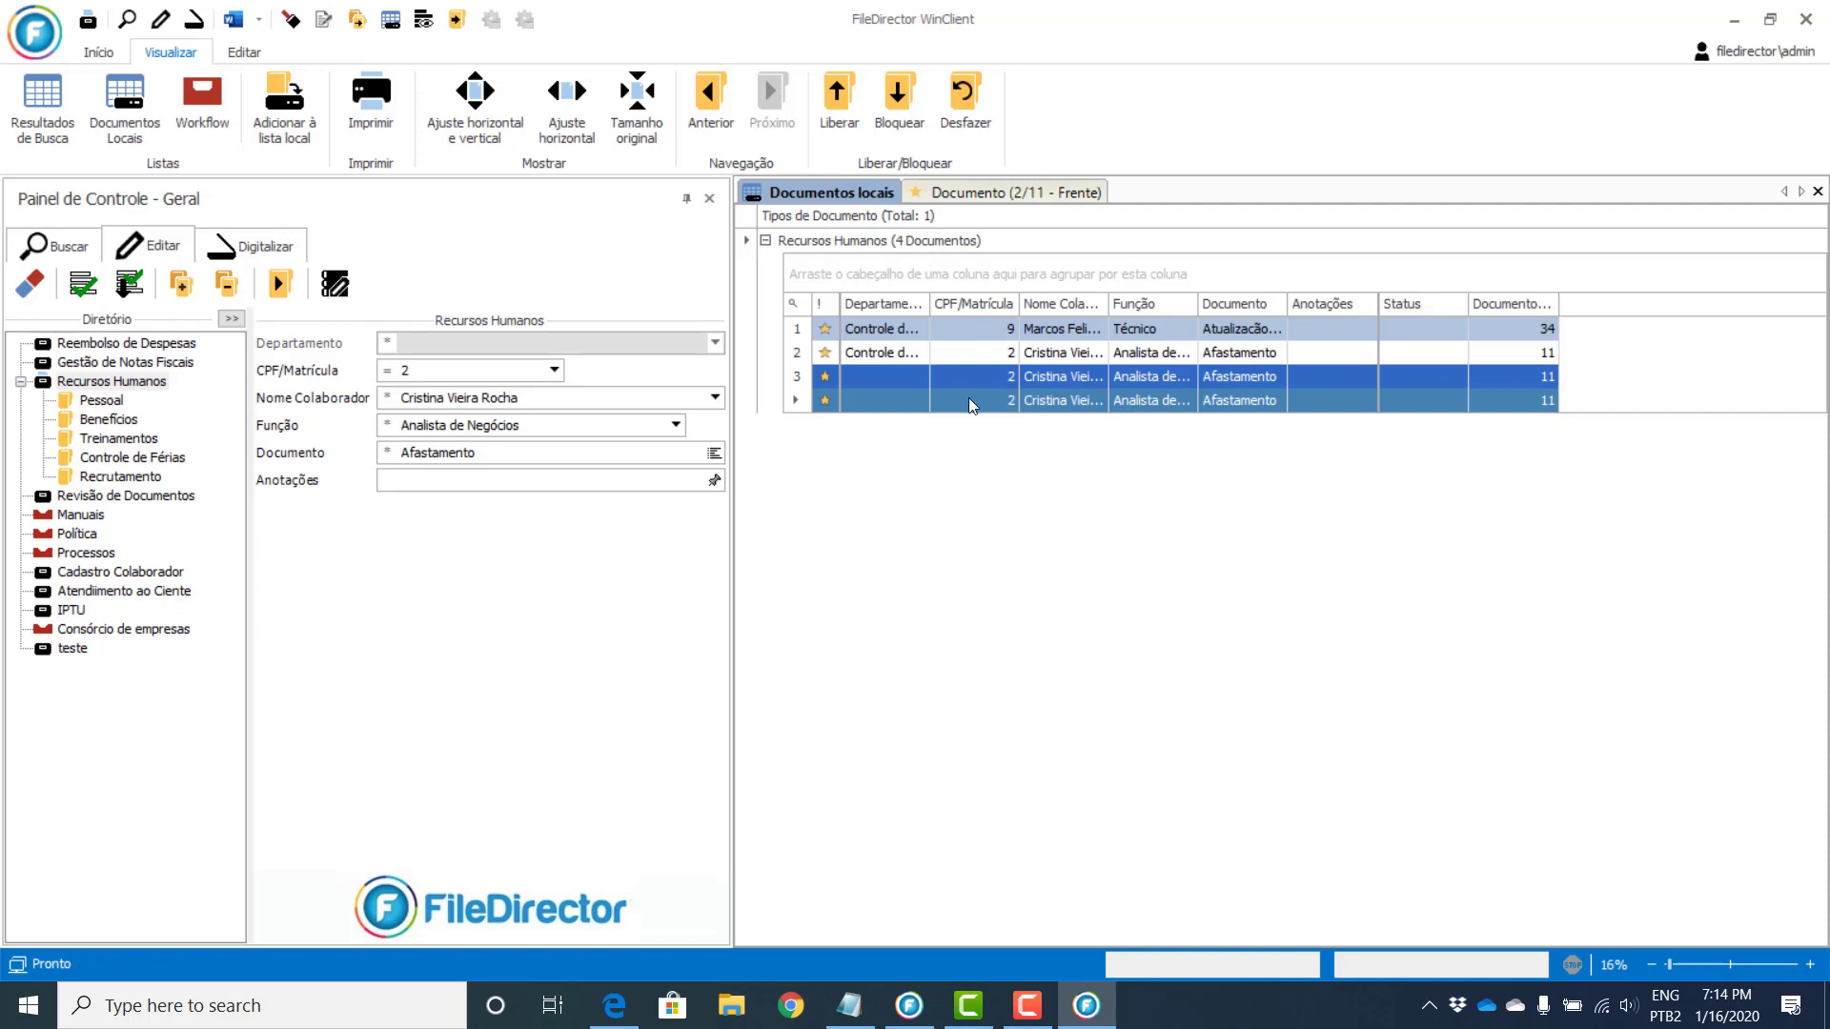
{"action": "left_click", "coordinate": [125, 477]}
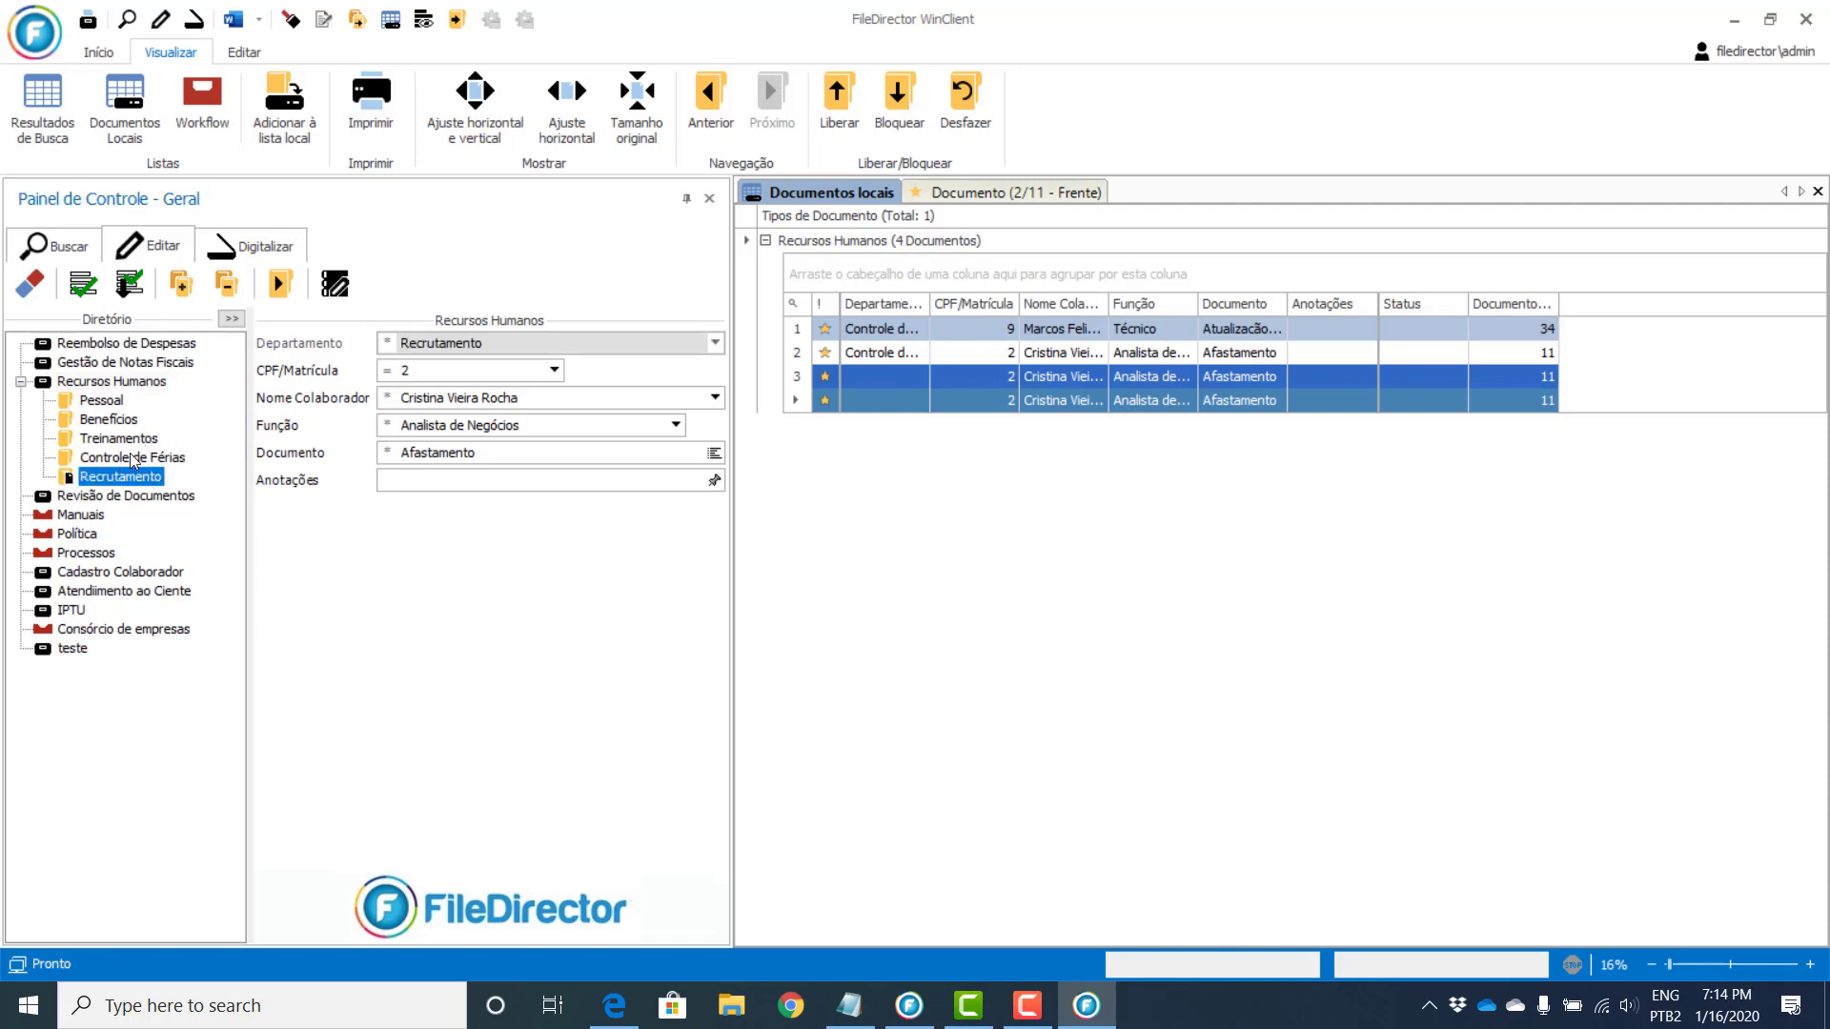
{"action": "left_click", "coordinate": [83, 283]}
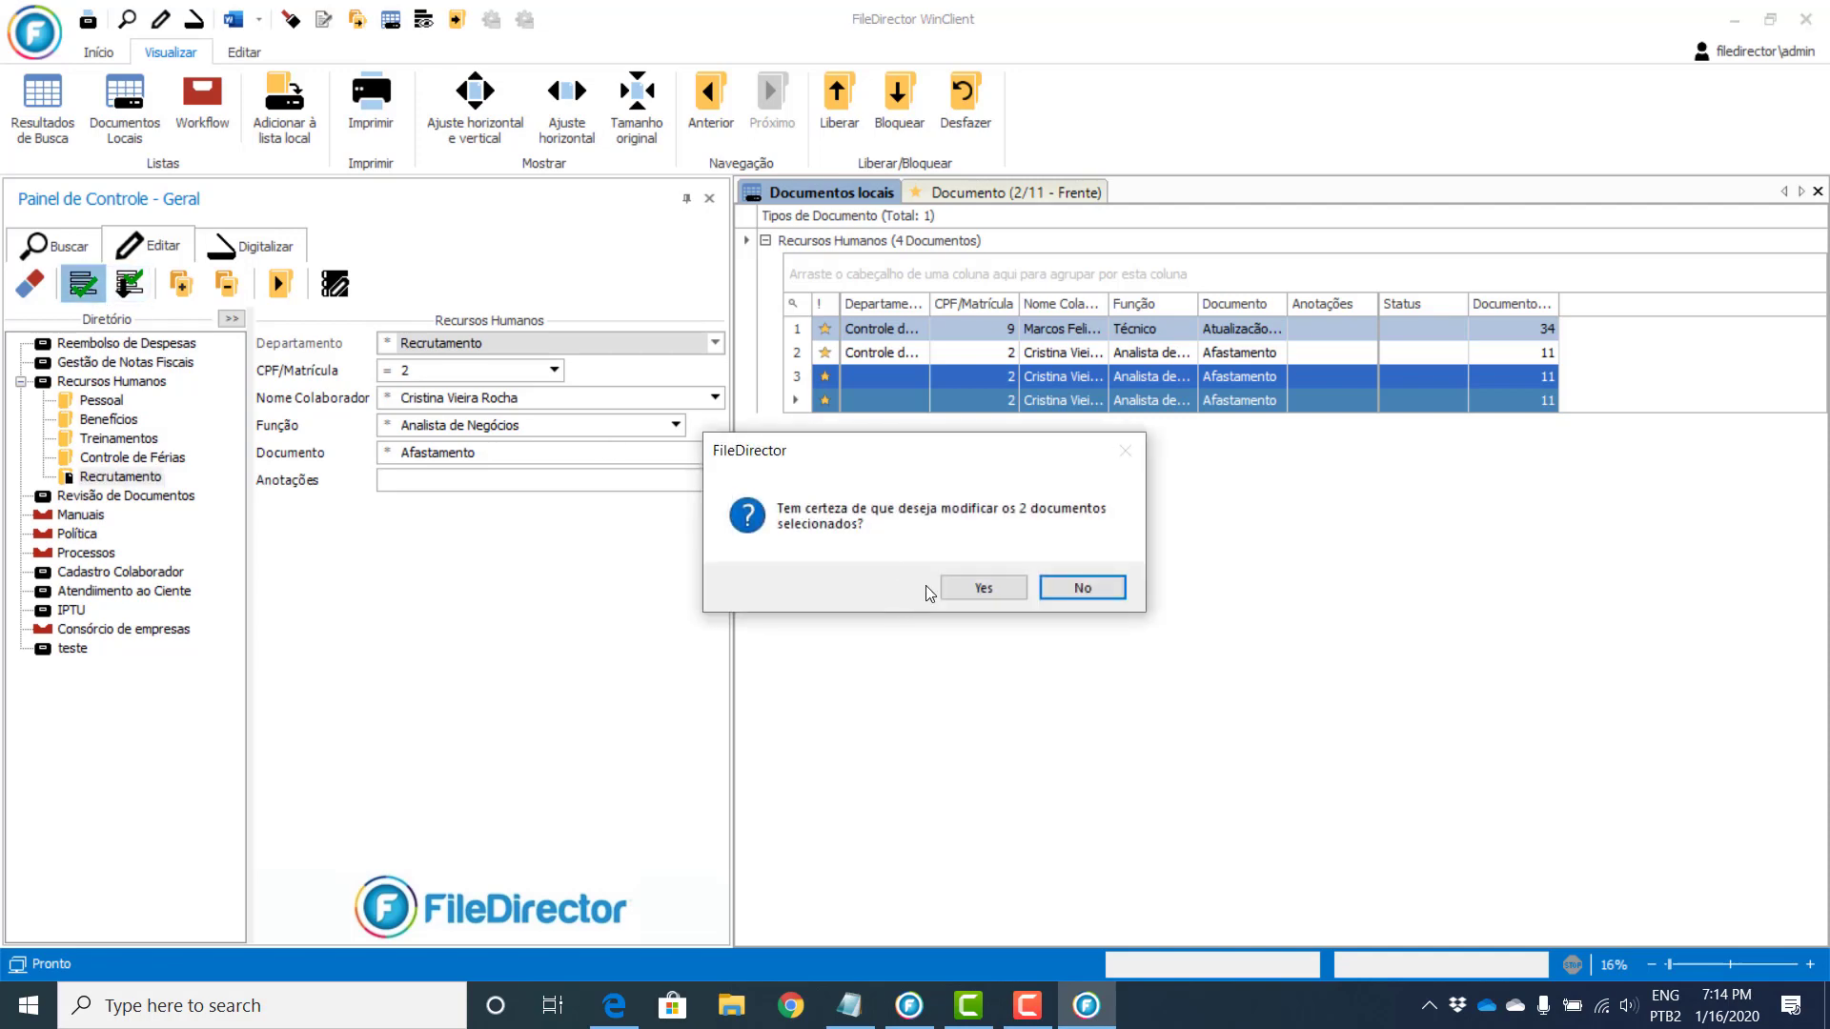
{"action": "left_click", "coordinate": [969, 588]}
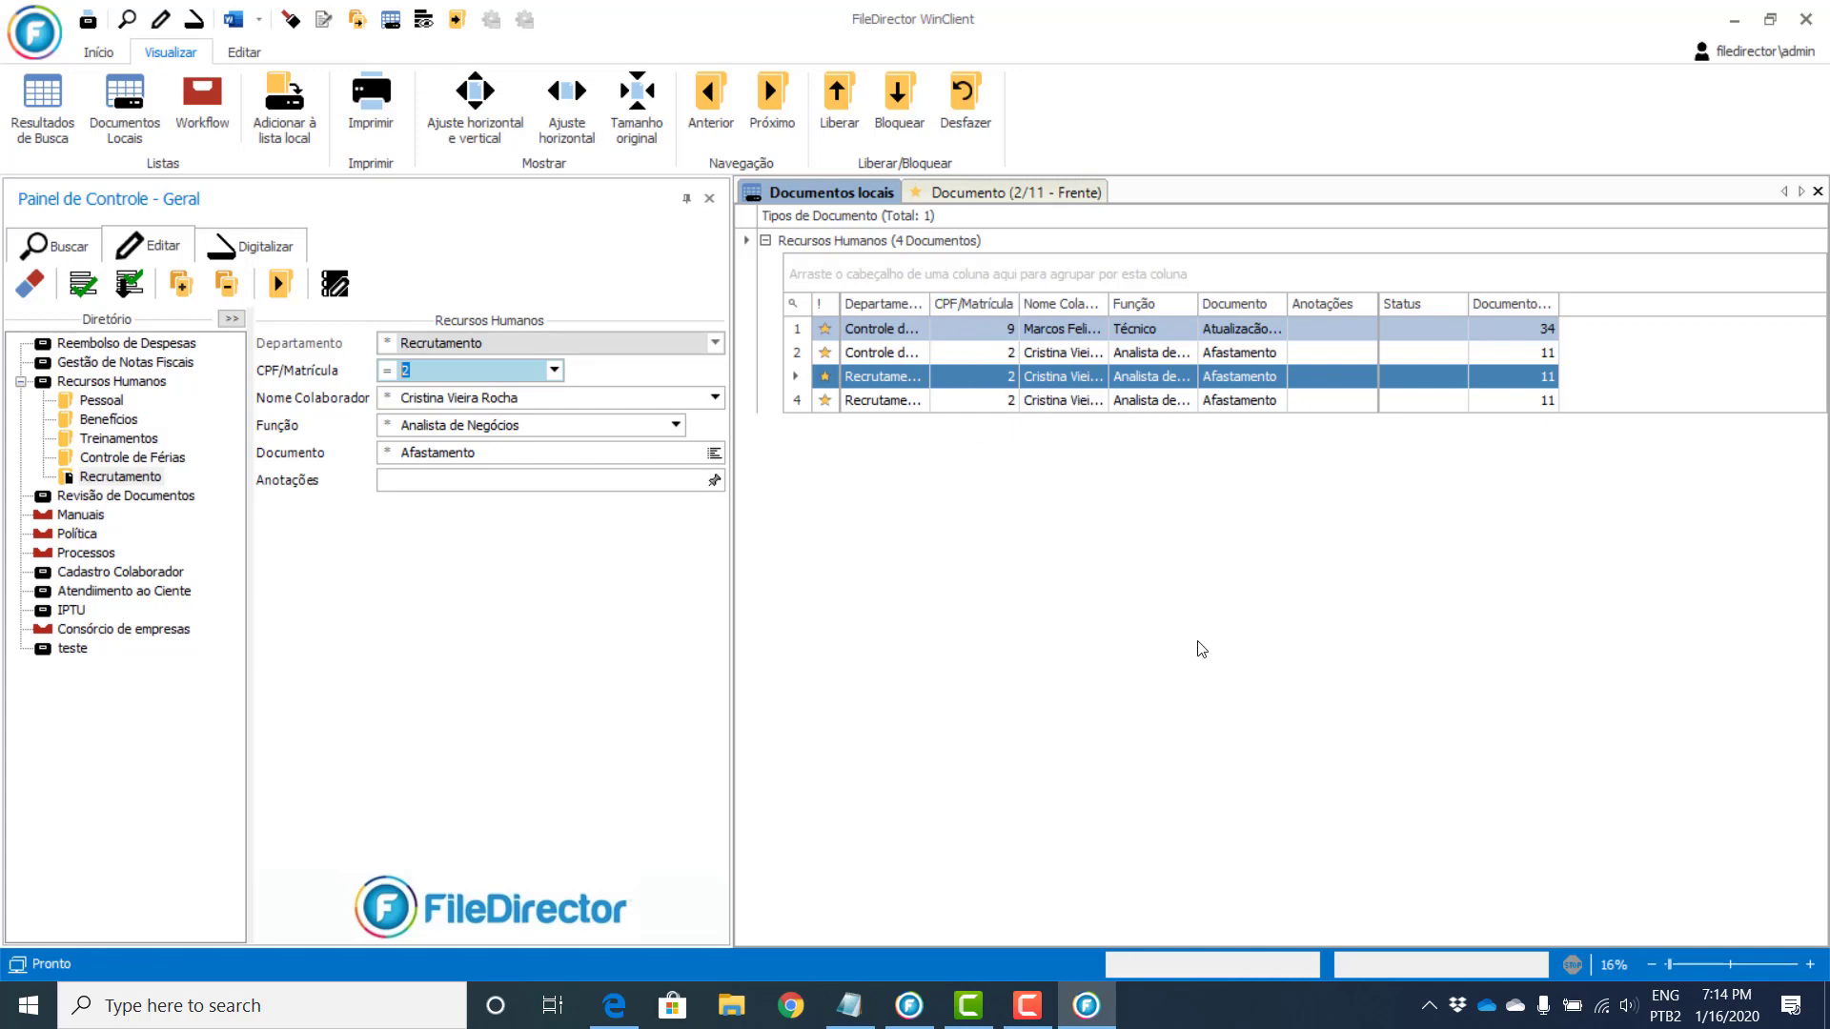
Step: Select all four document rows, add the Anotações note 'documento de teste', and confirm modifying the 4 documents
{"action": "left_click", "coordinate": [1157, 329]}
{"action": "left_click", "coordinate": [1163, 397], "text": "shift"}
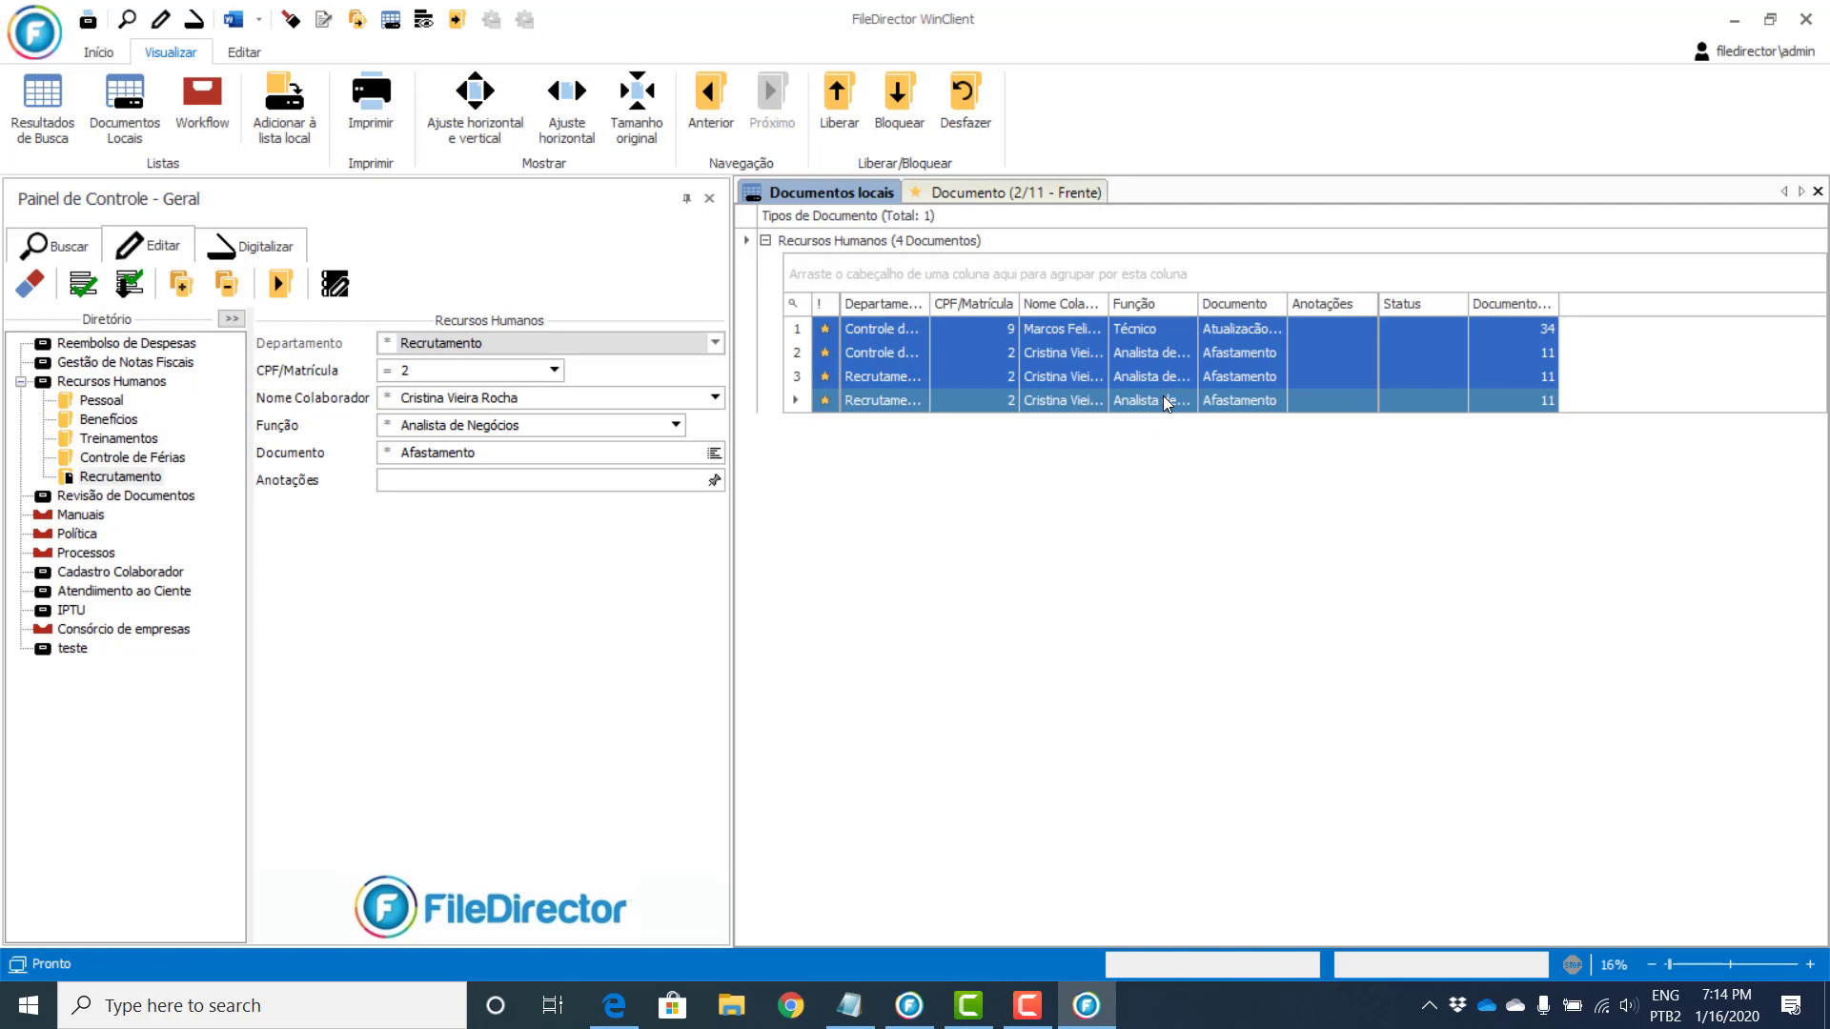
{"action": "left_click", "coordinate": [715, 479]}
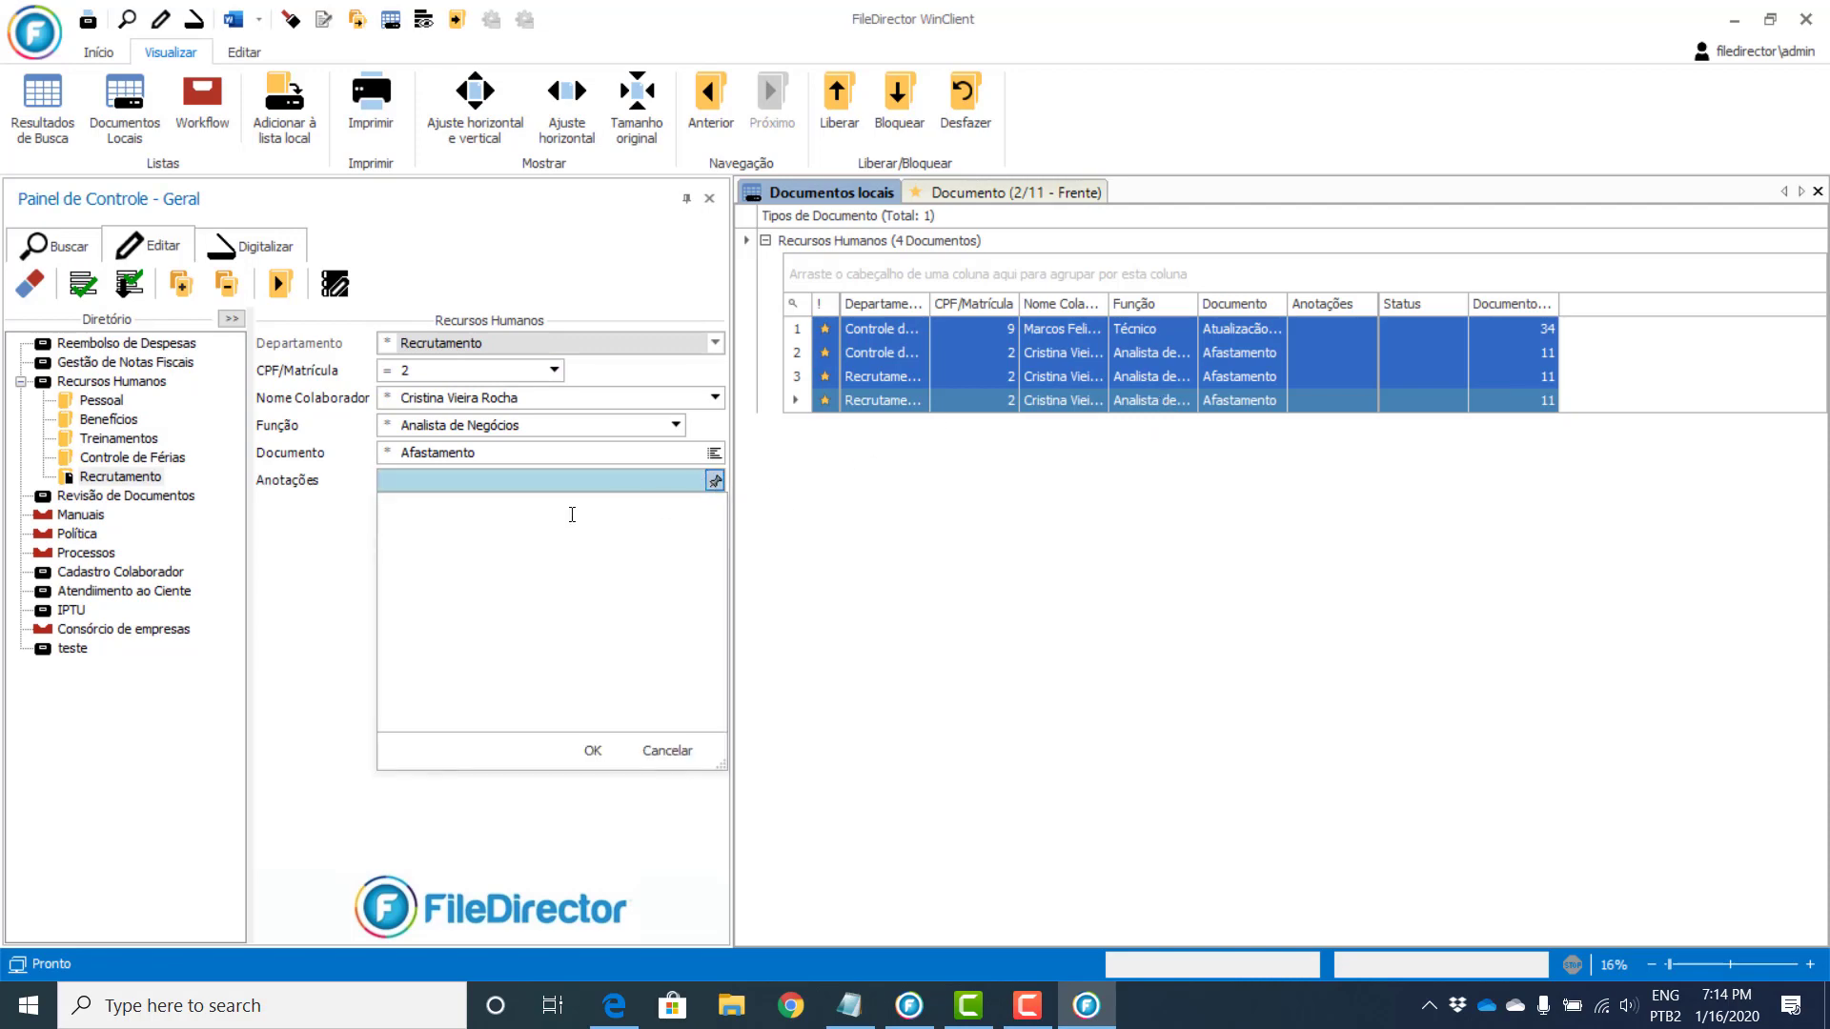
{"action": "type", "text": "documento de teste"}
{"action": "left_click", "coordinate": [597, 754]}
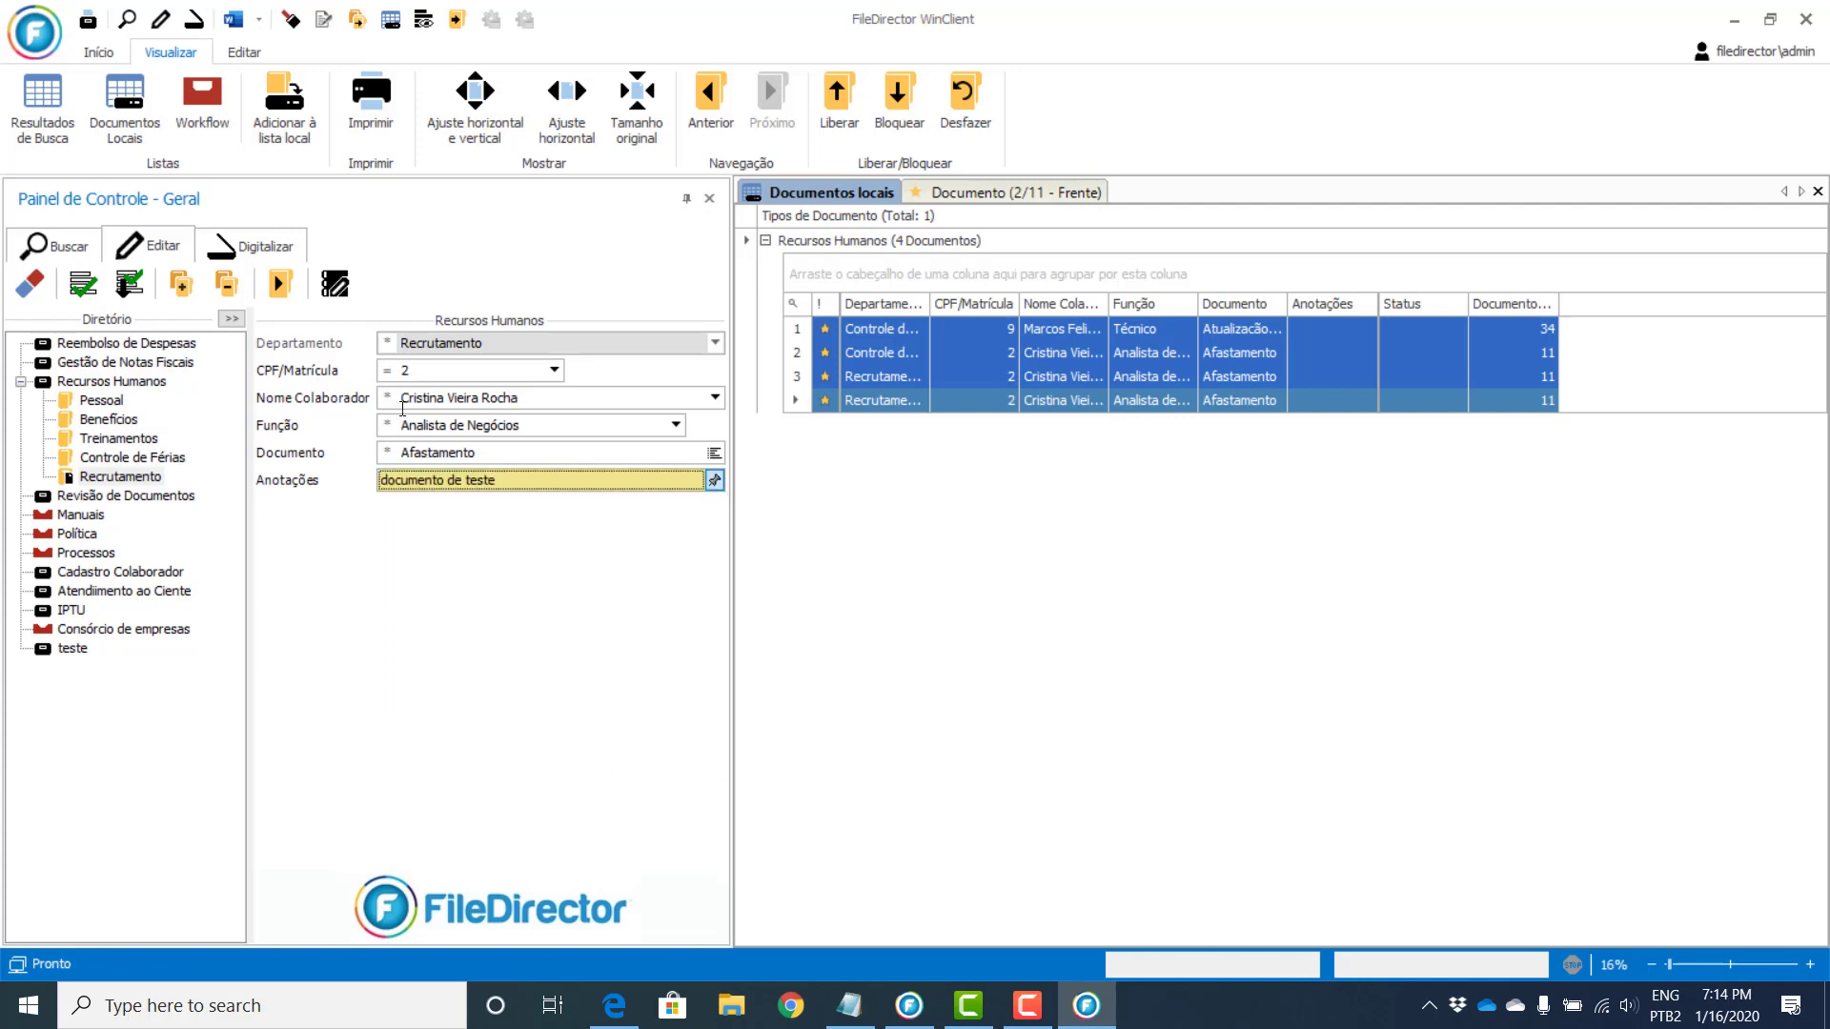
{"action": "left_click", "coordinate": [83, 283]}
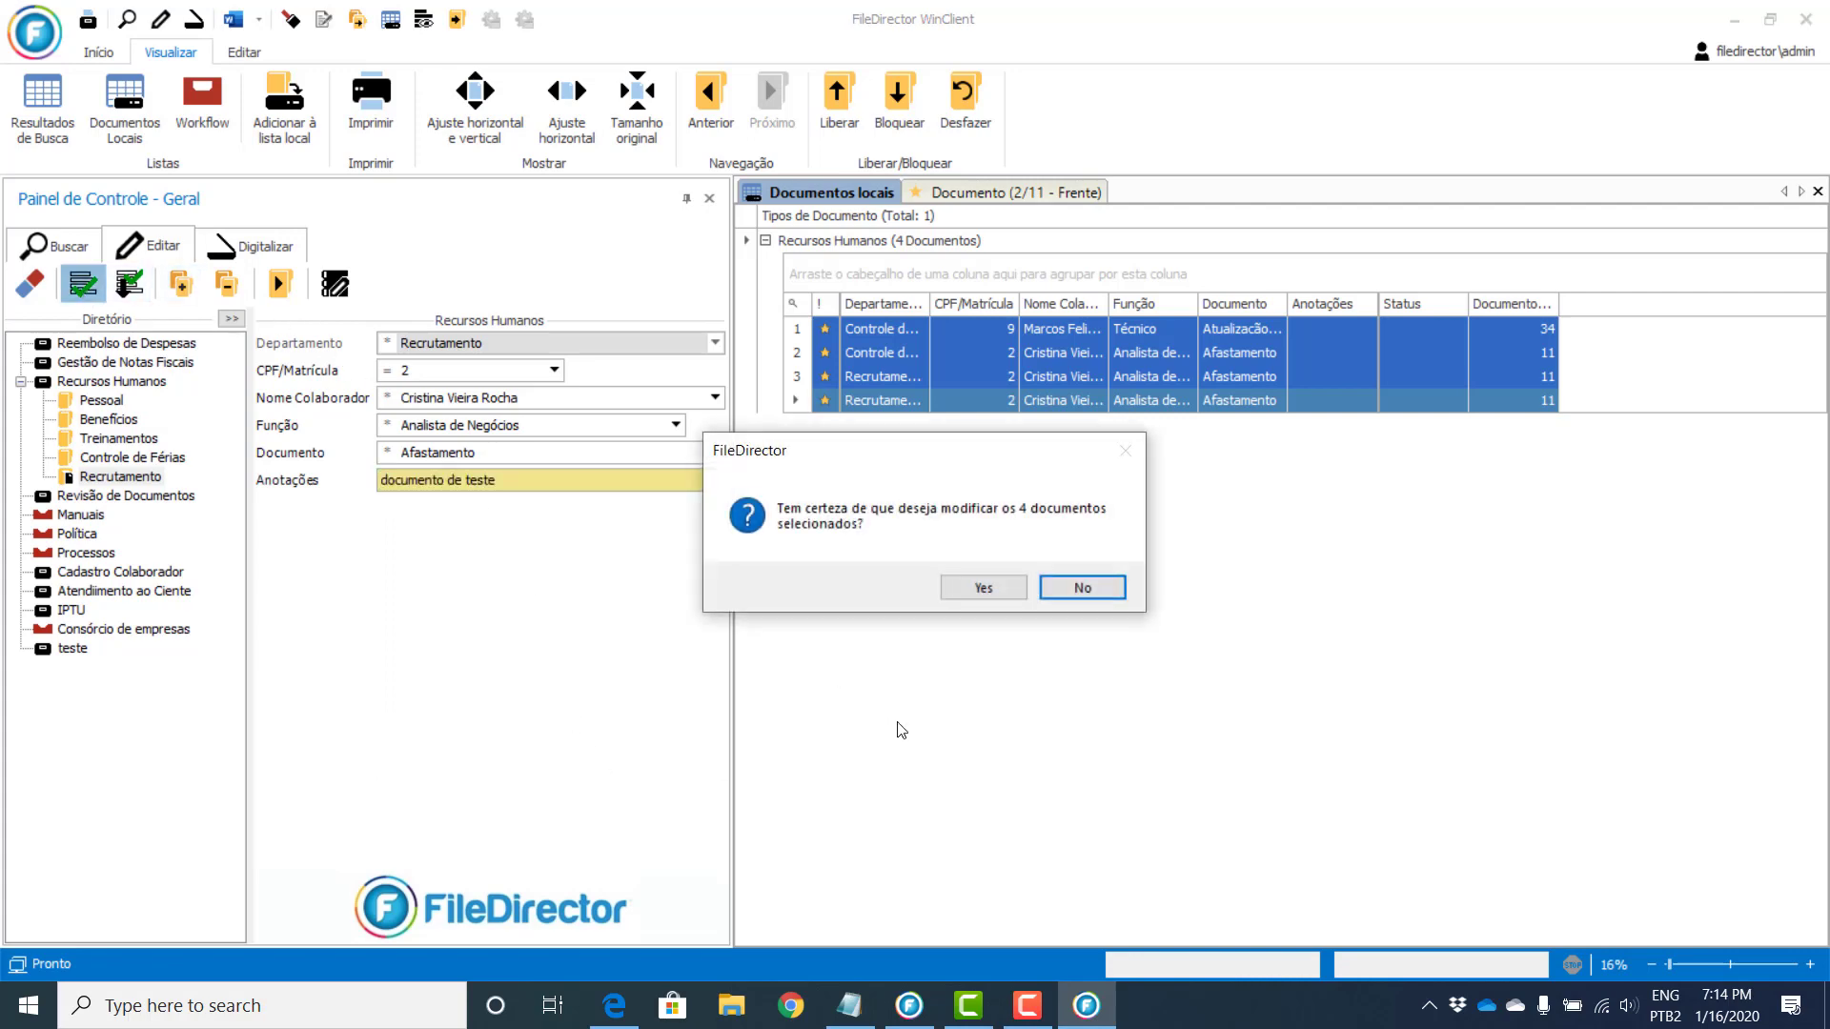
{"action": "left_click", "coordinate": [970, 592]}
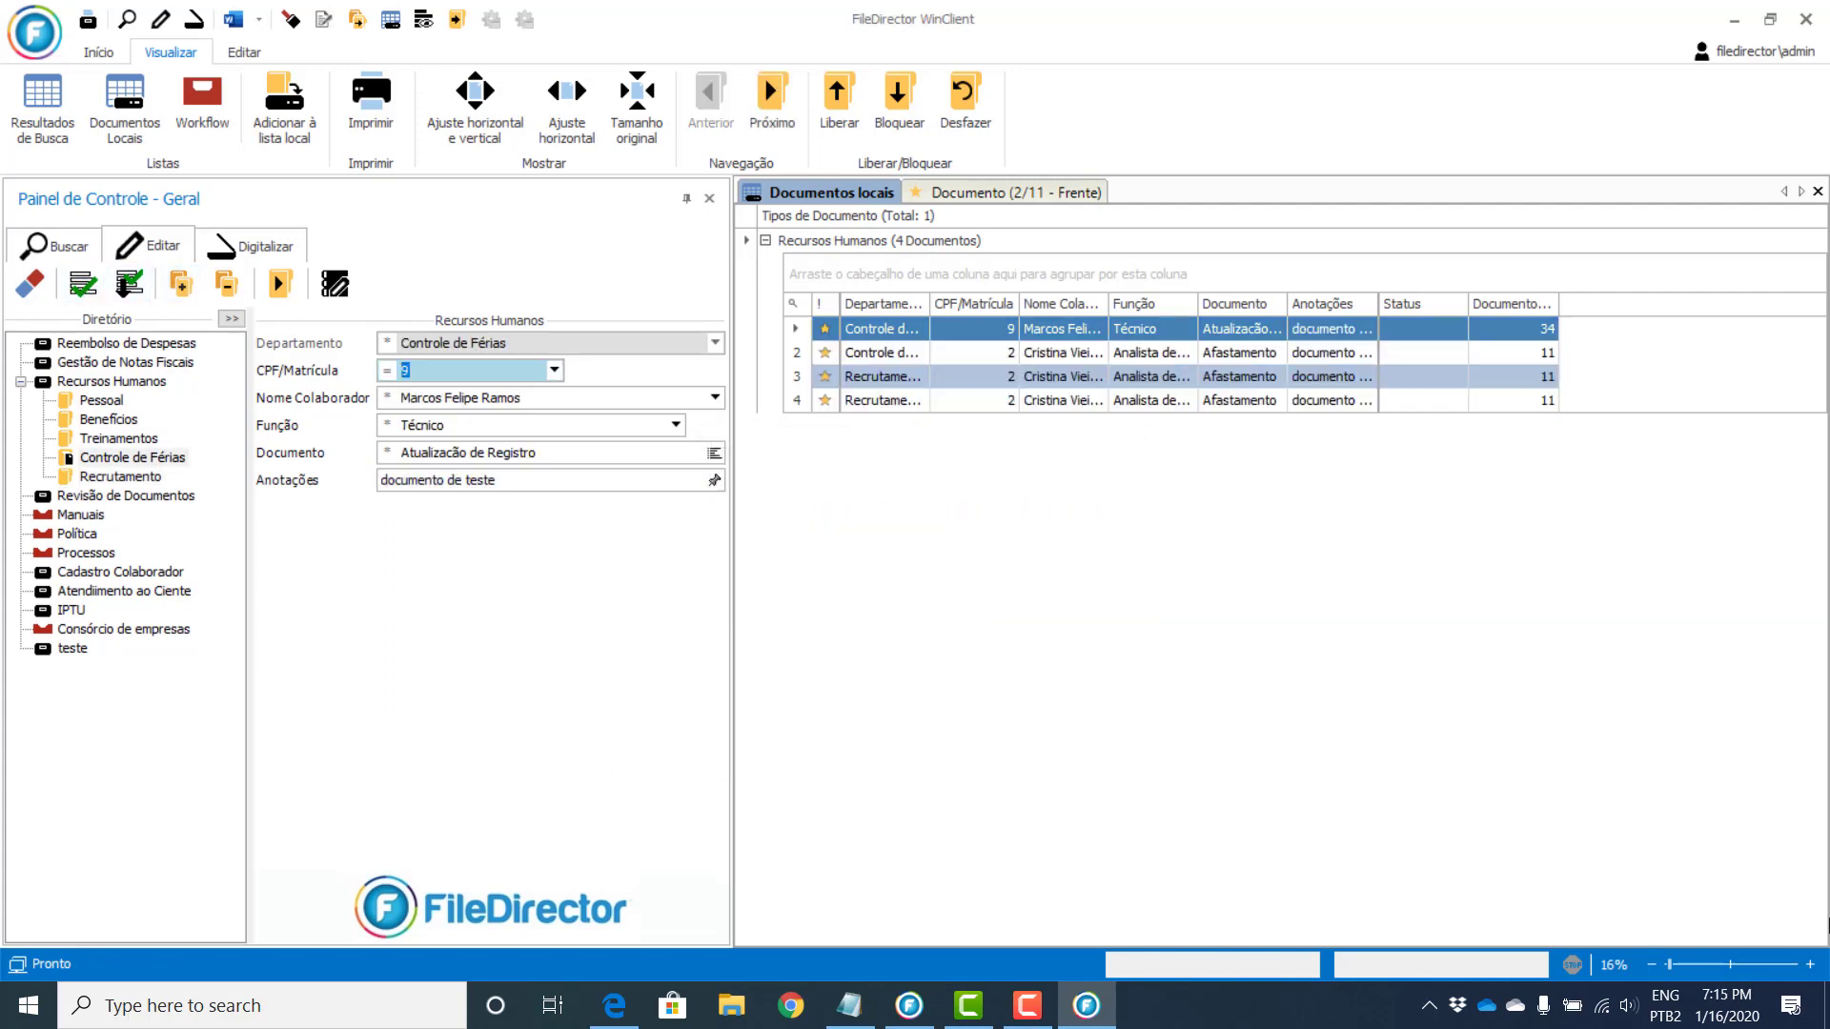
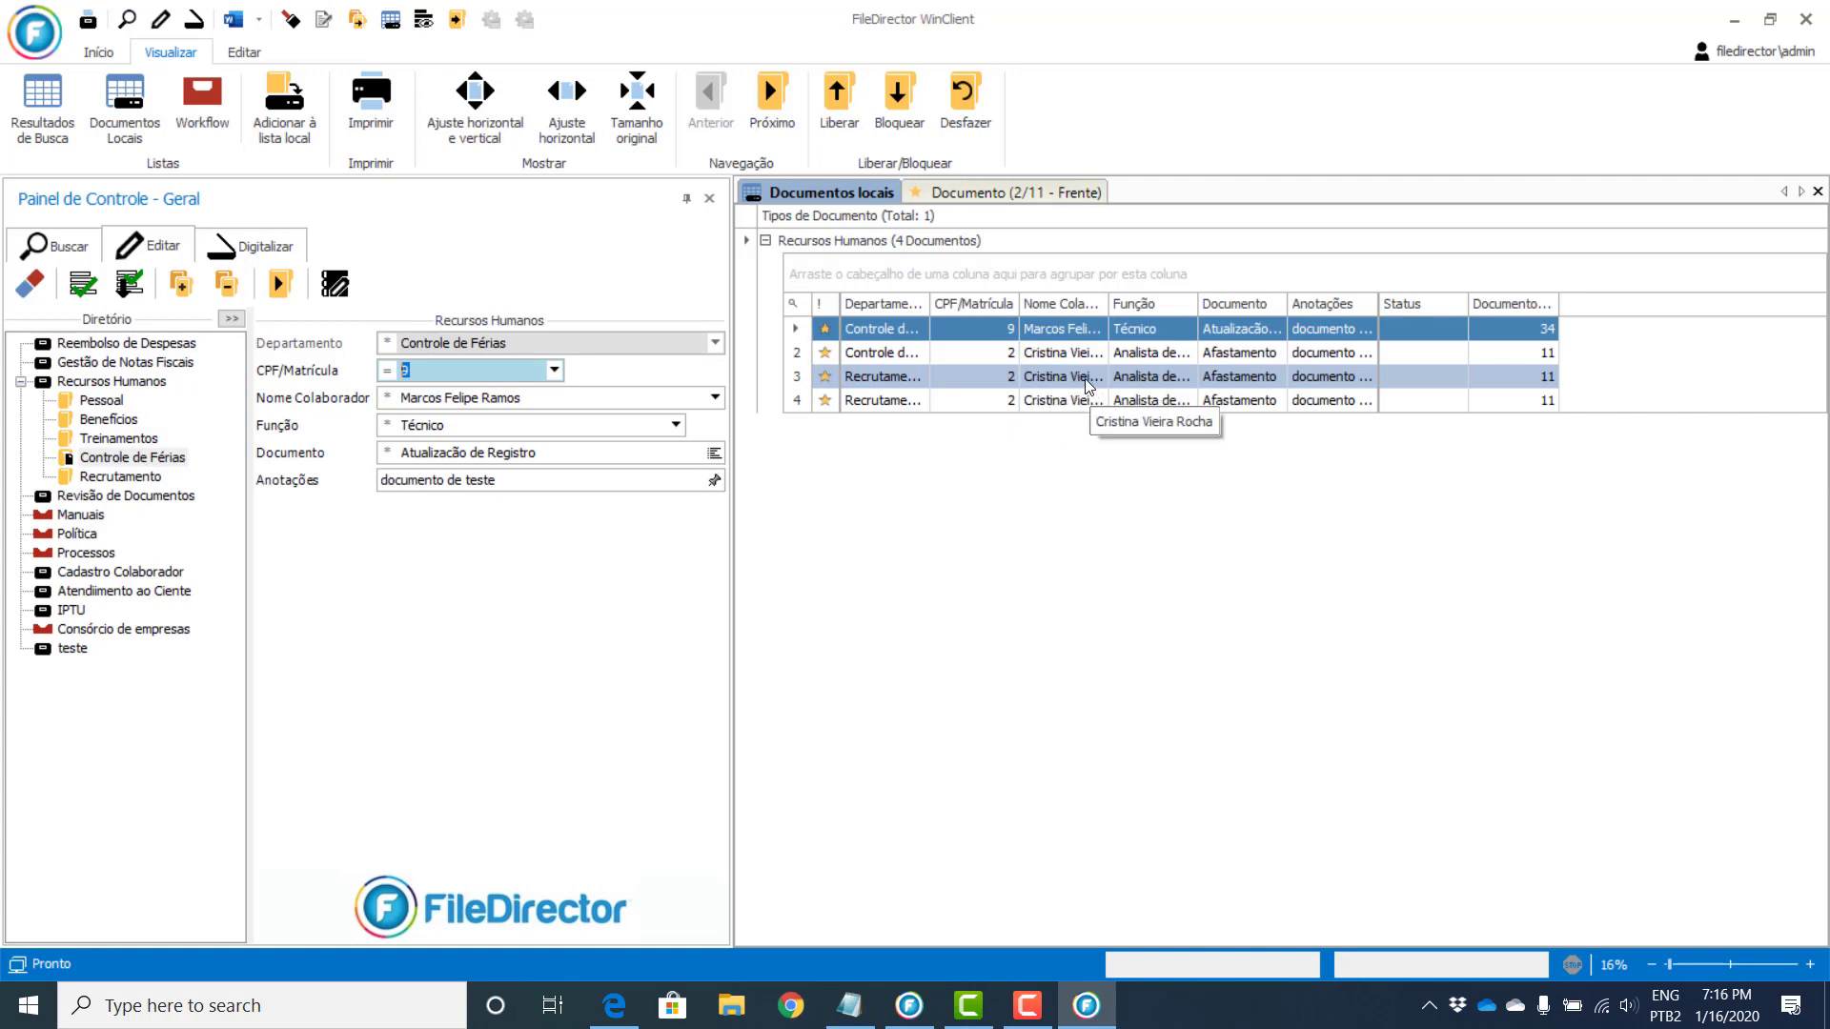
Step: Select all four Recursos Humanos documents in the local list and release them with Liberar
{"action": "key", "text": "ctrl+a"}
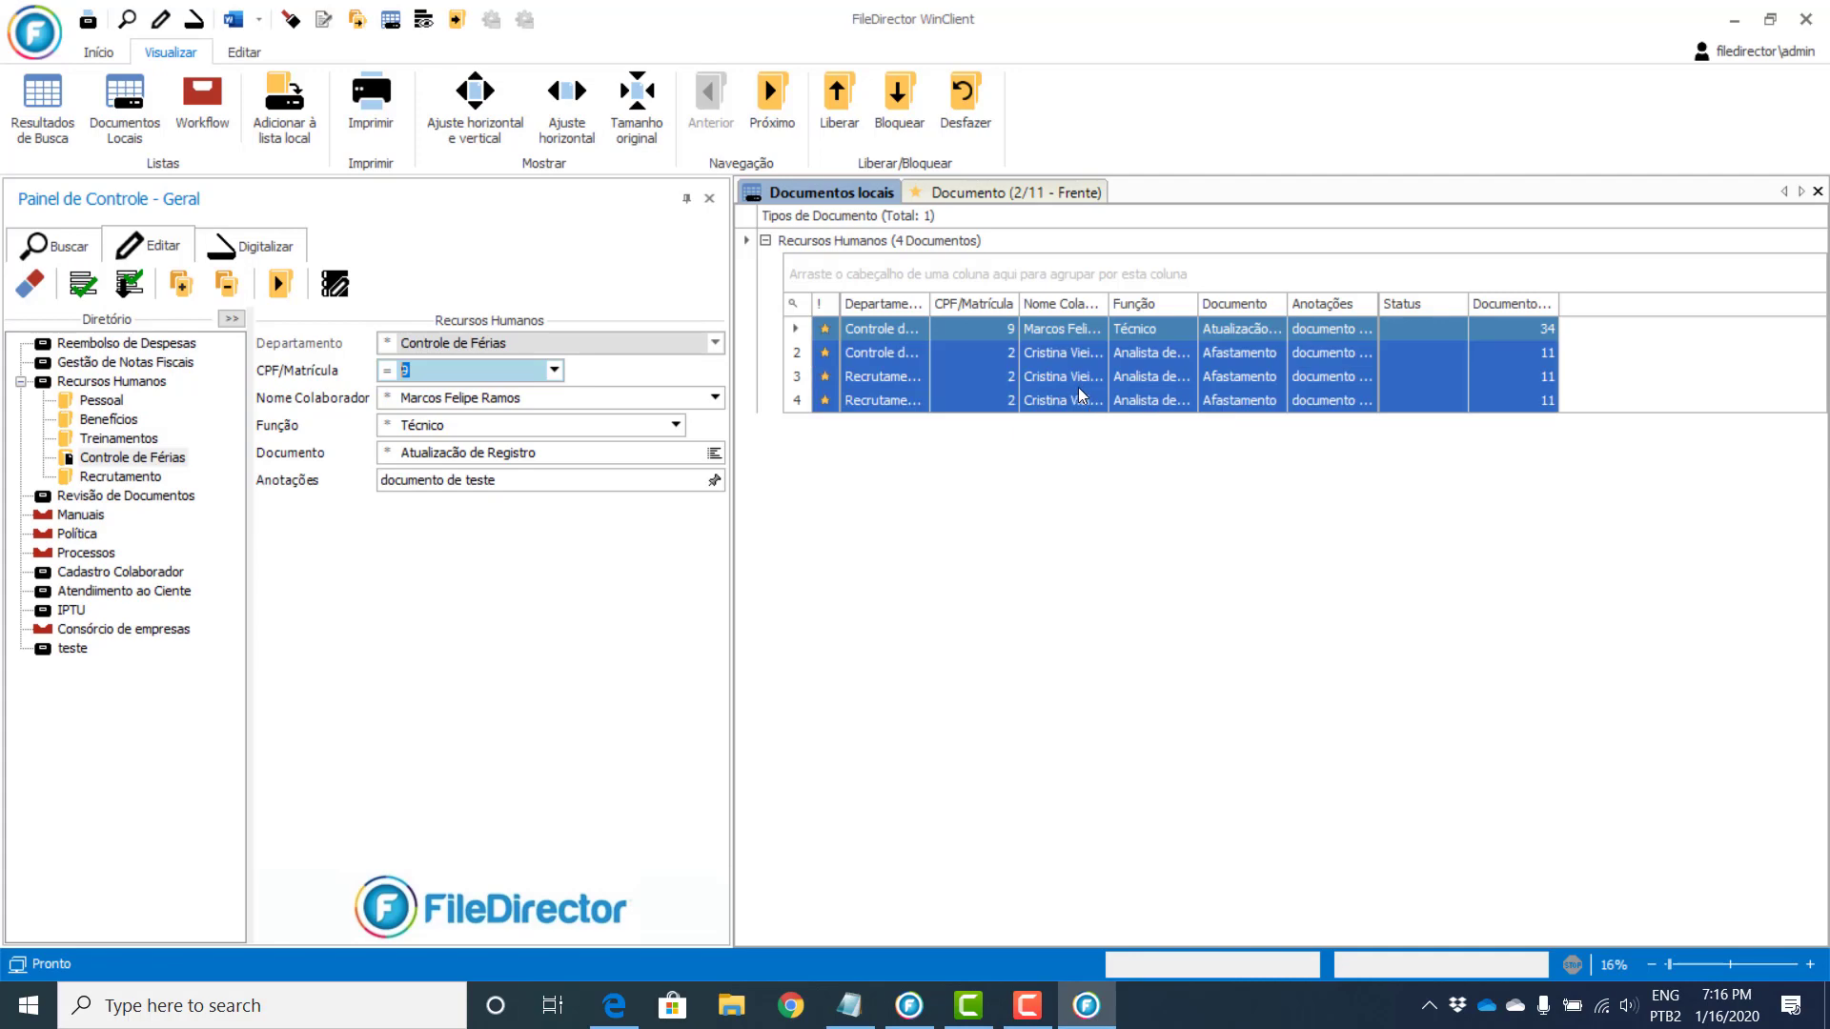
{"action": "left_click", "coordinate": [841, 98]}
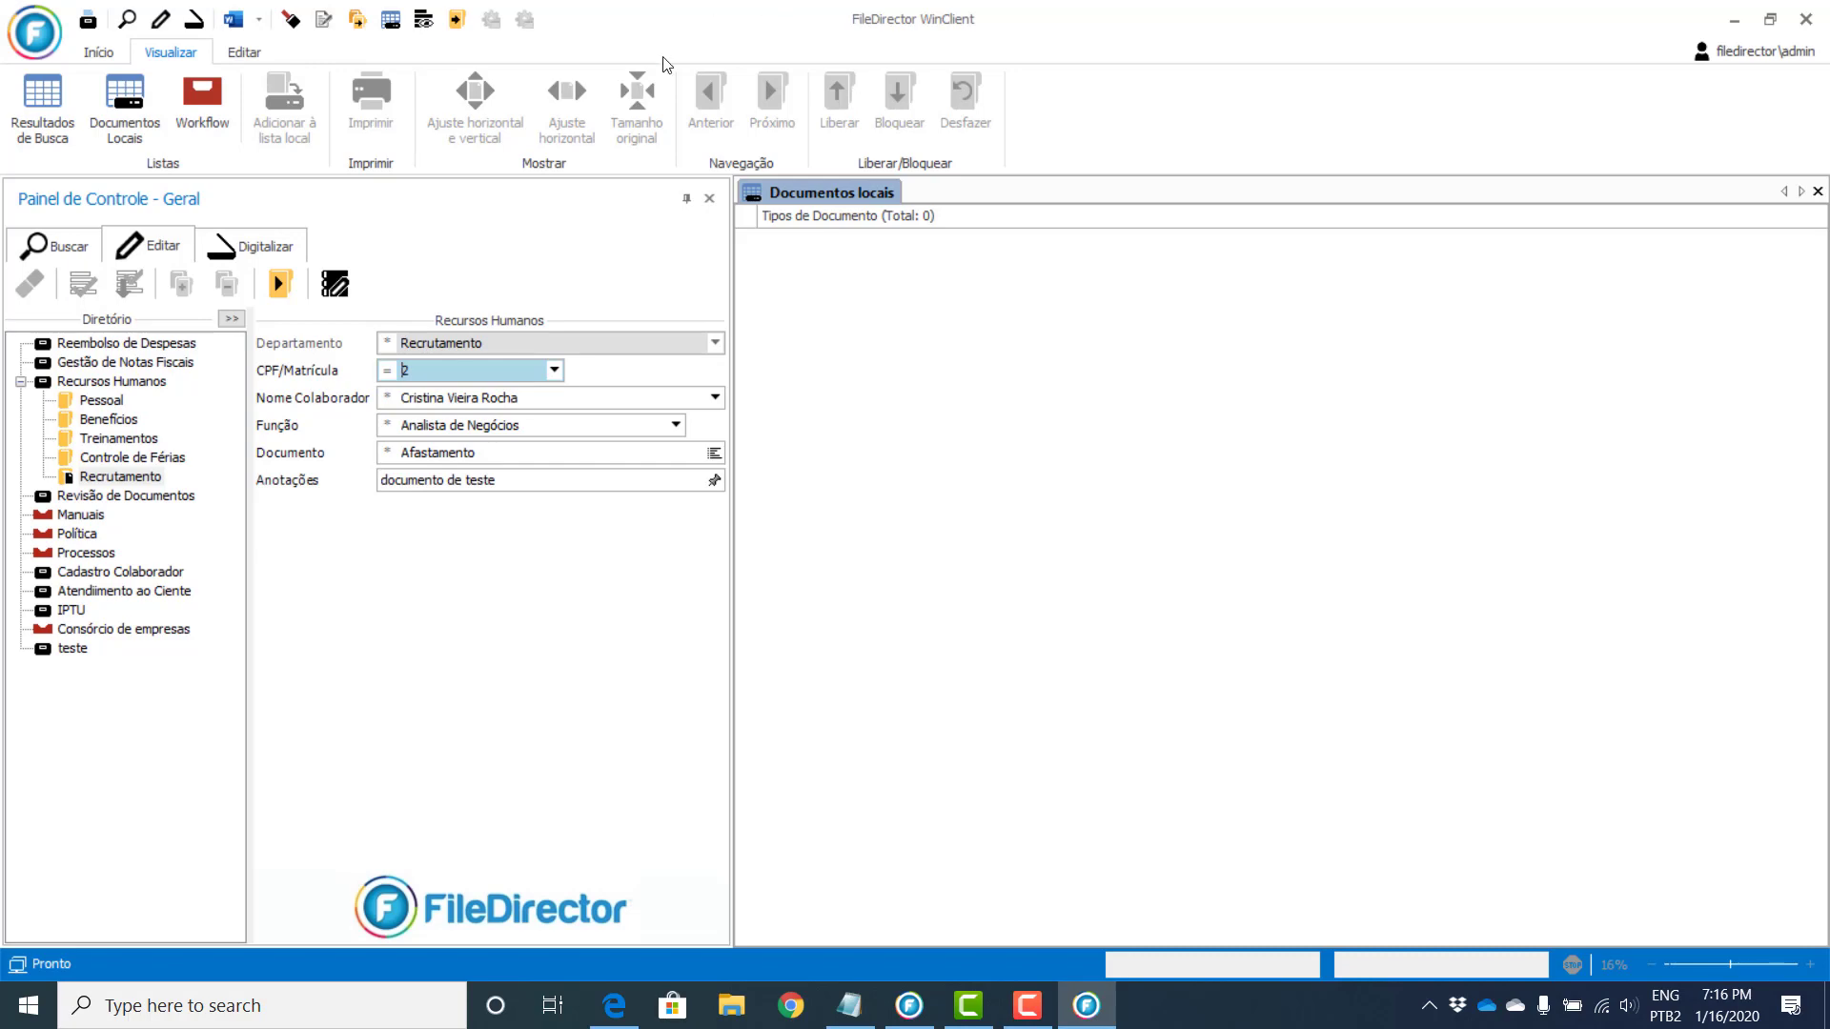
Step: Search the archive and check the first Recrutamento result's document information and history
{"action": "left_click", "coordinate": [50, 250]}
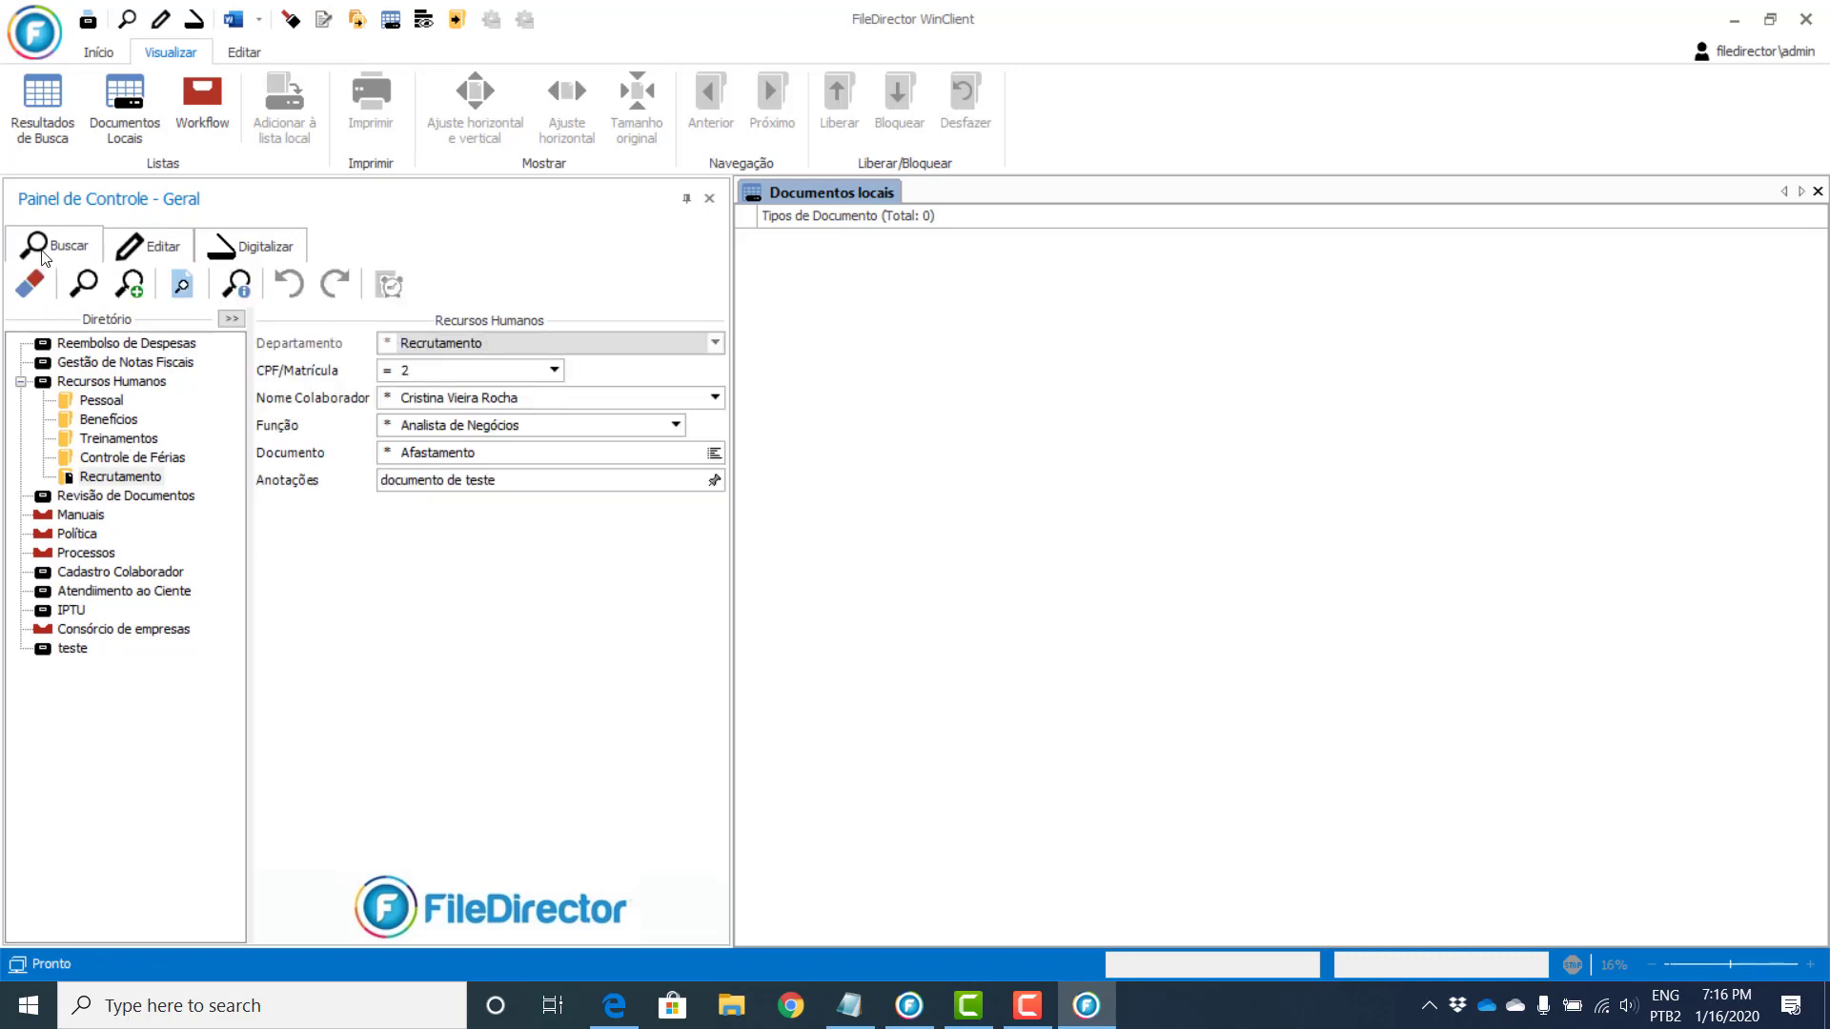
{"action": "left_click", "coordinate": [83, 283]}
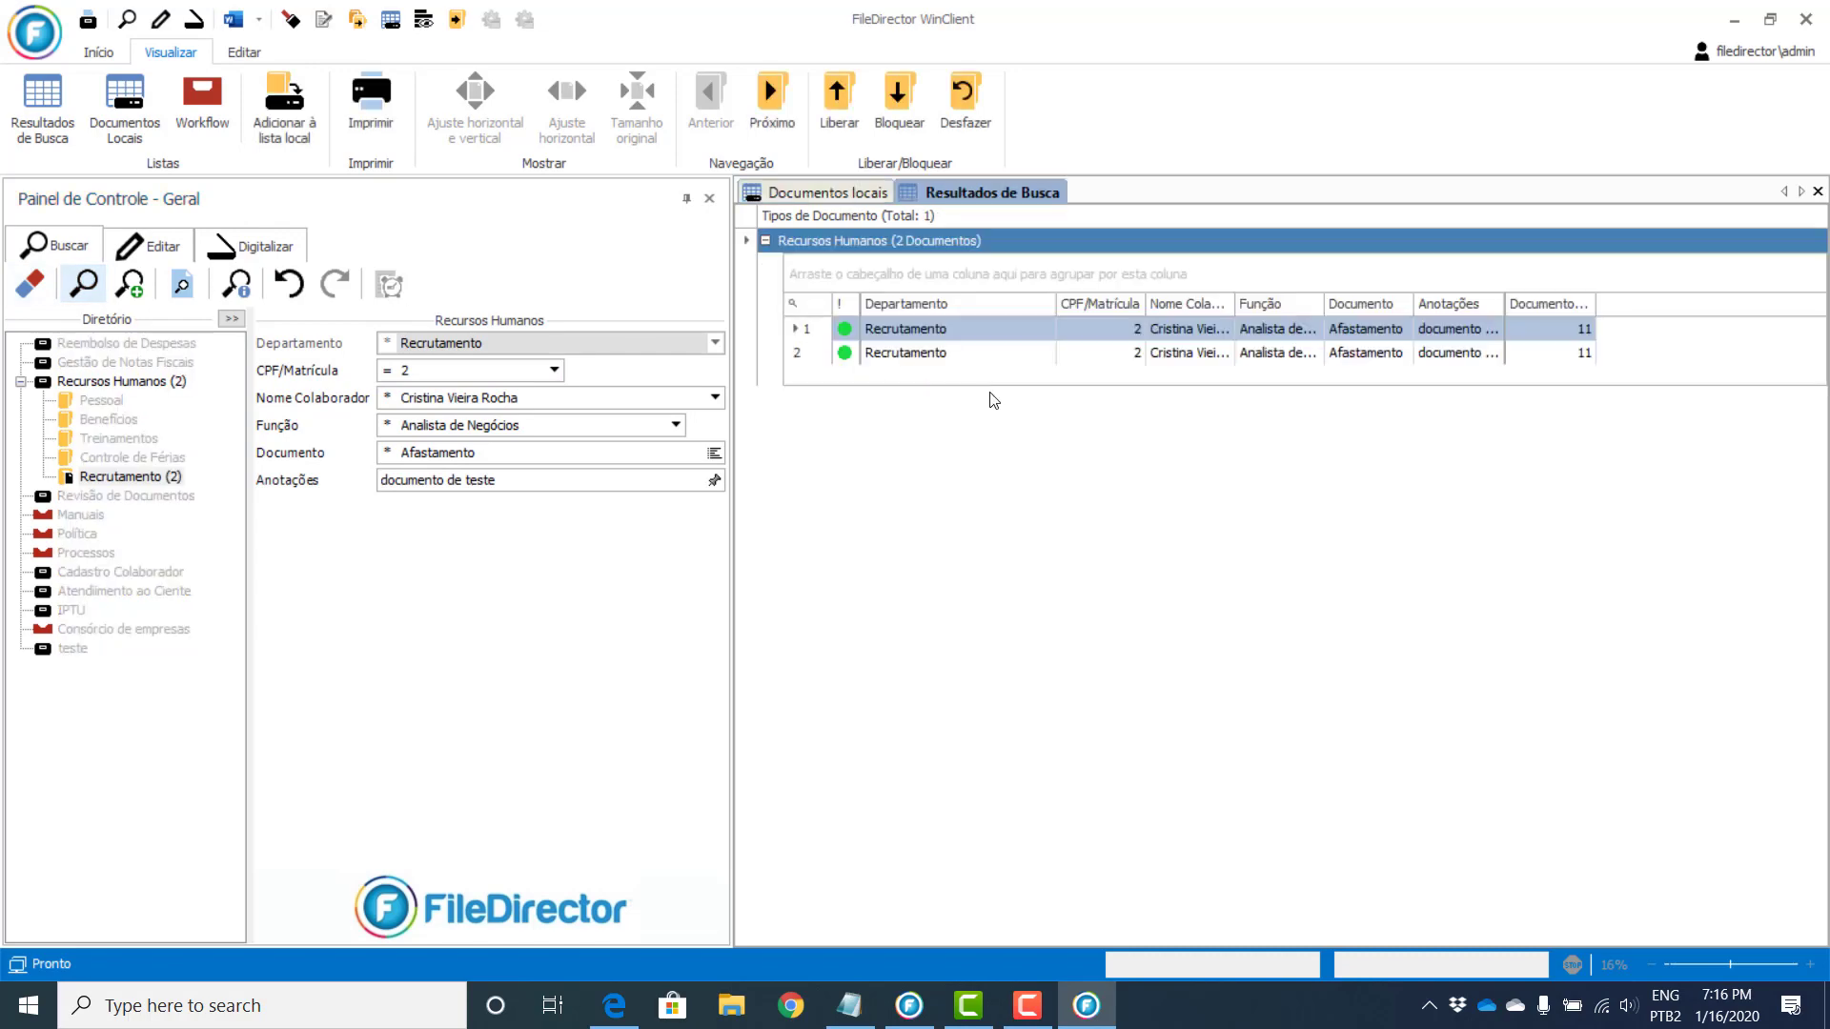
{"action": "left_click", "coordinate": [996, 329]}
{"action": "right_click", "coordinate": [996, 329]}
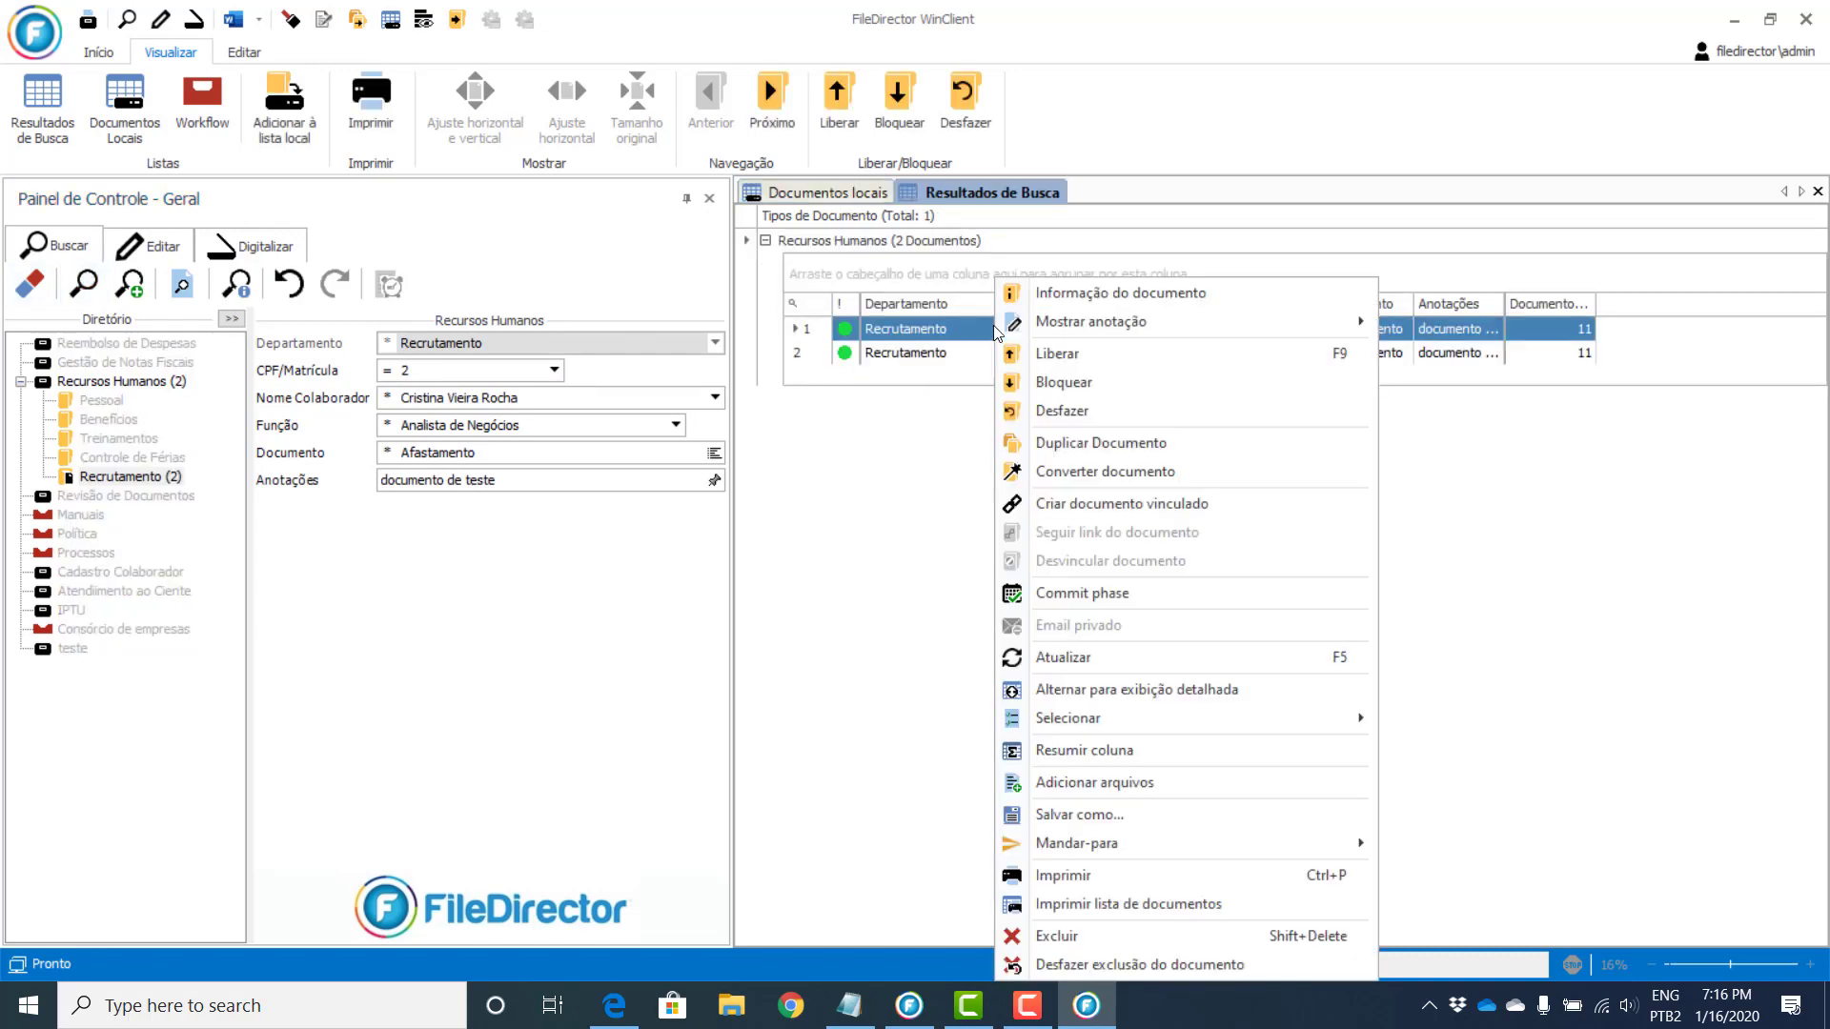
{"action": "left_click", "coordinate": [1065, 295]}
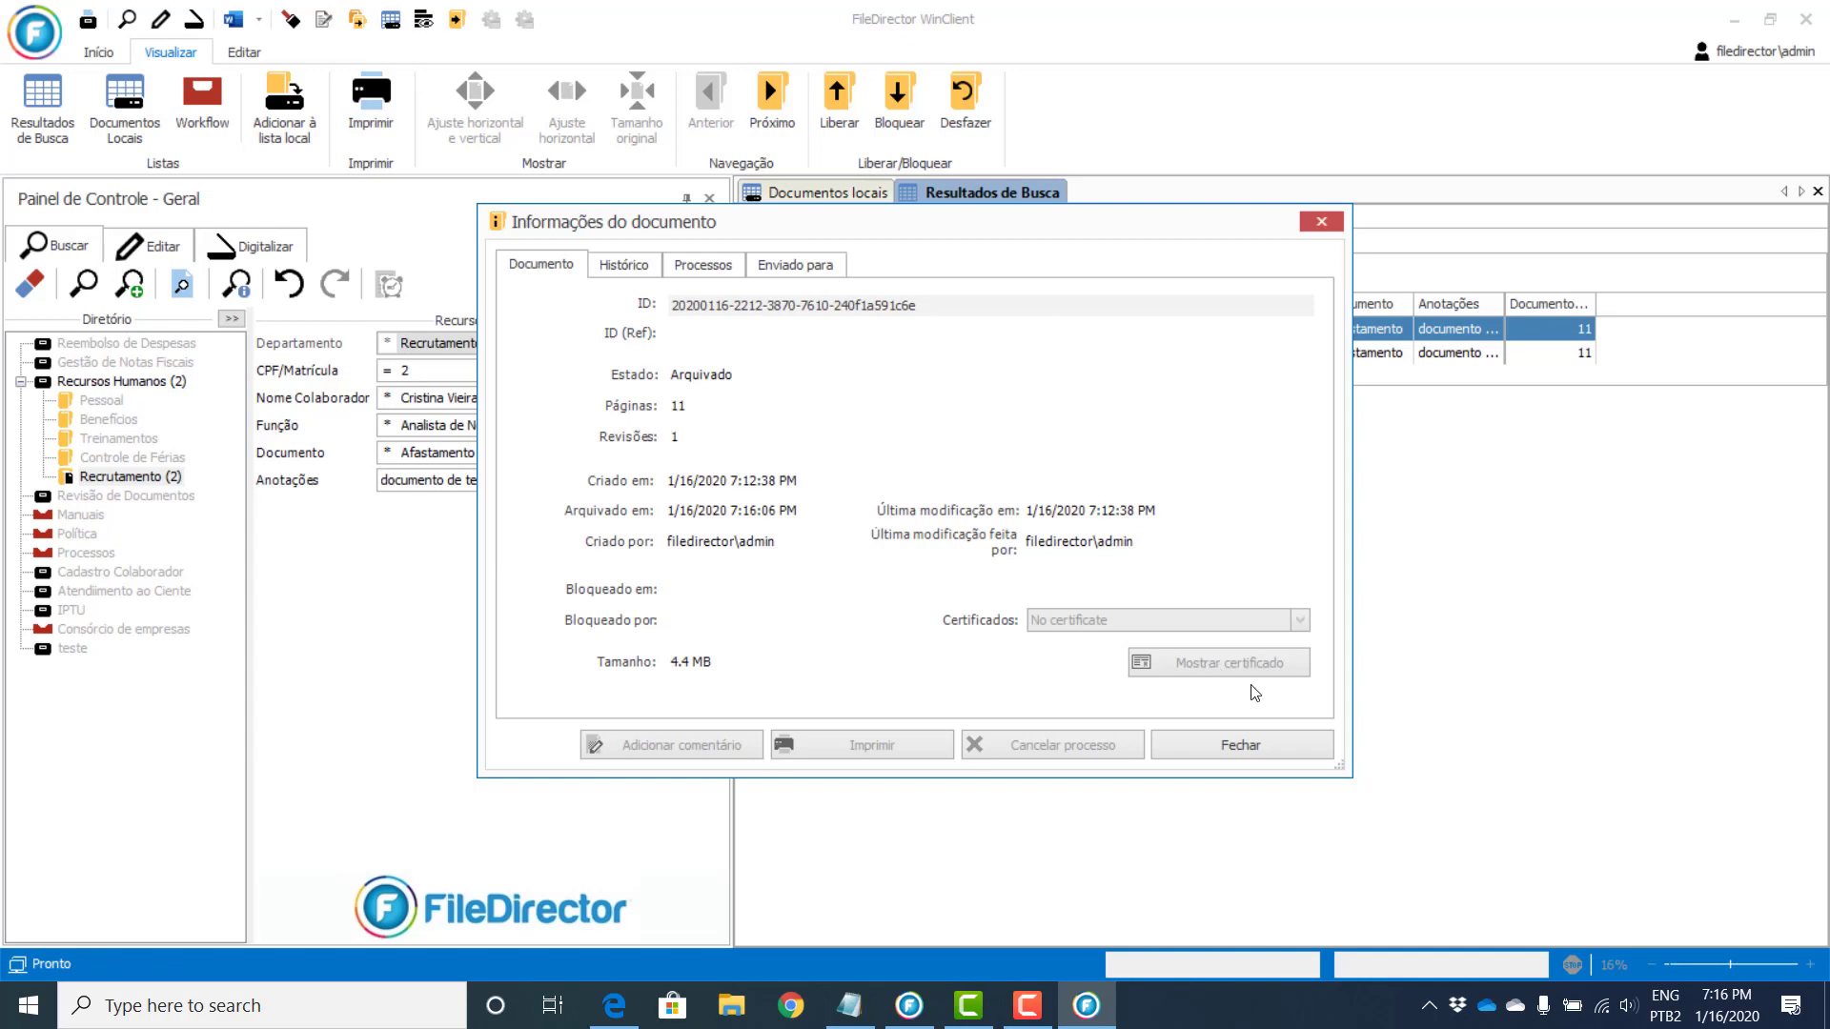
{"action": "left_click", "coordinate": [632, 263]}
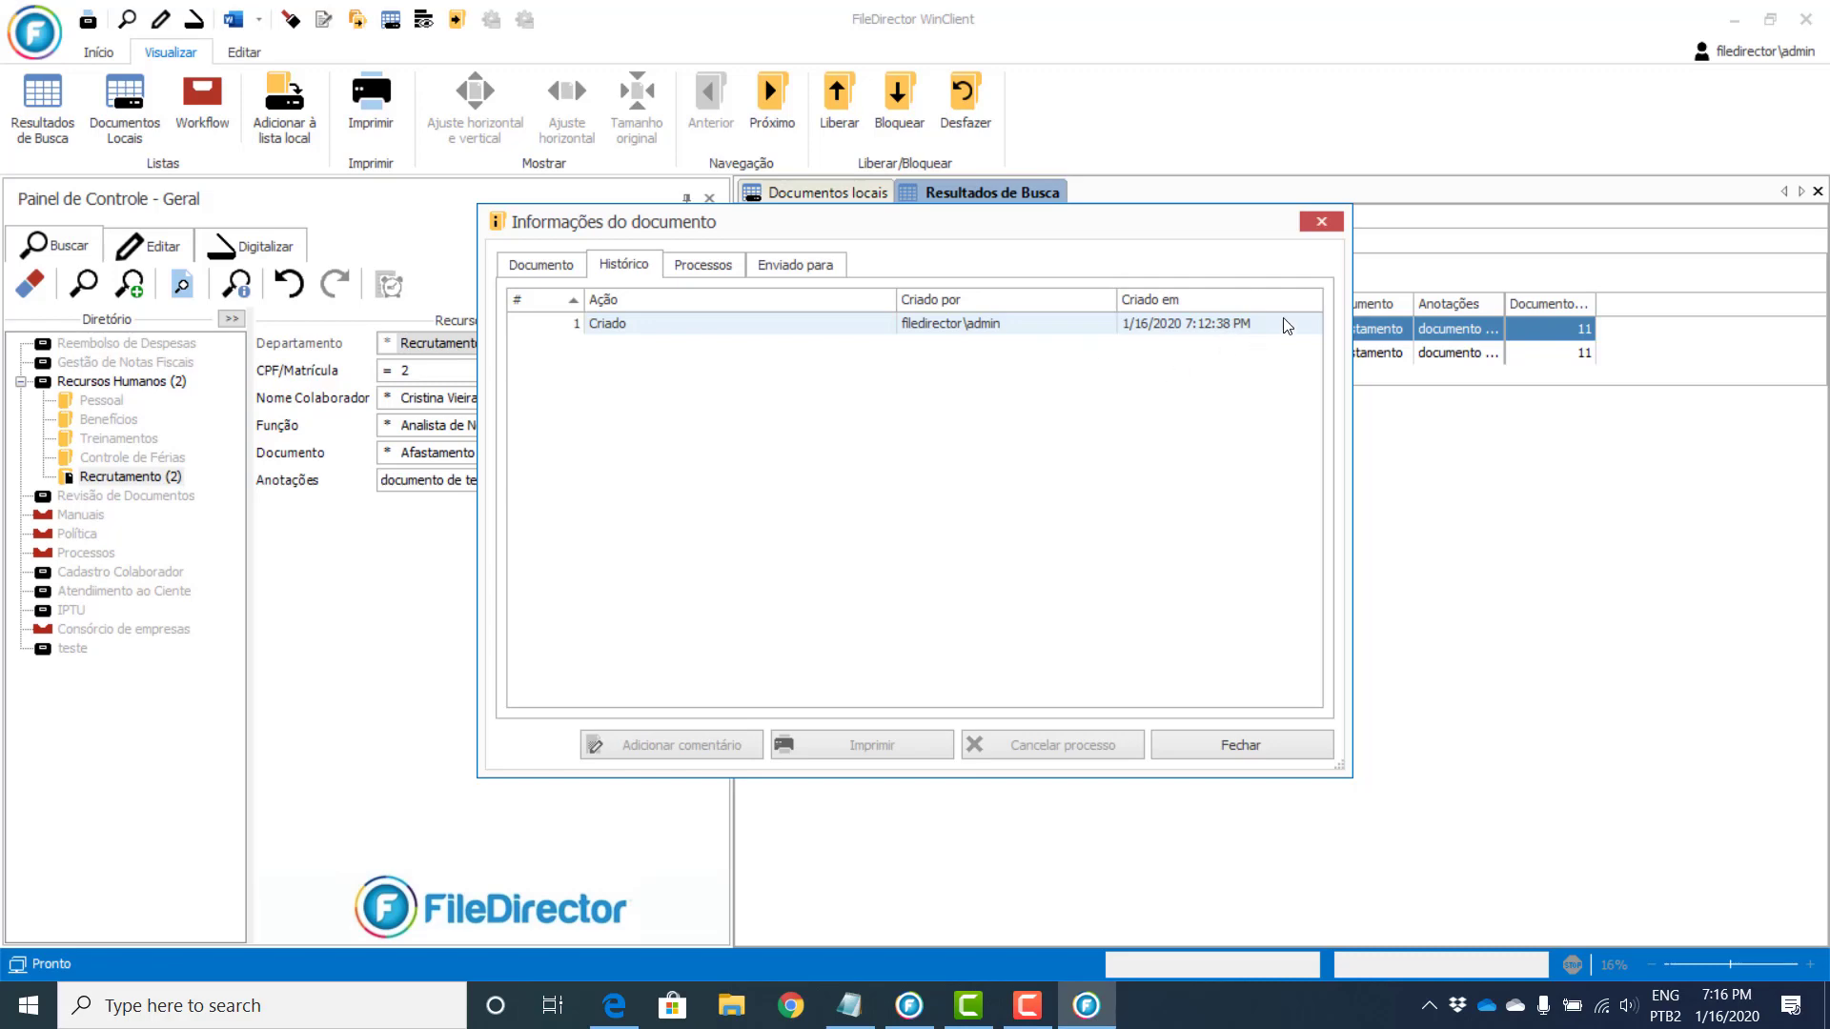
{"action": "left_click", "coordinate": [1320, 225]}
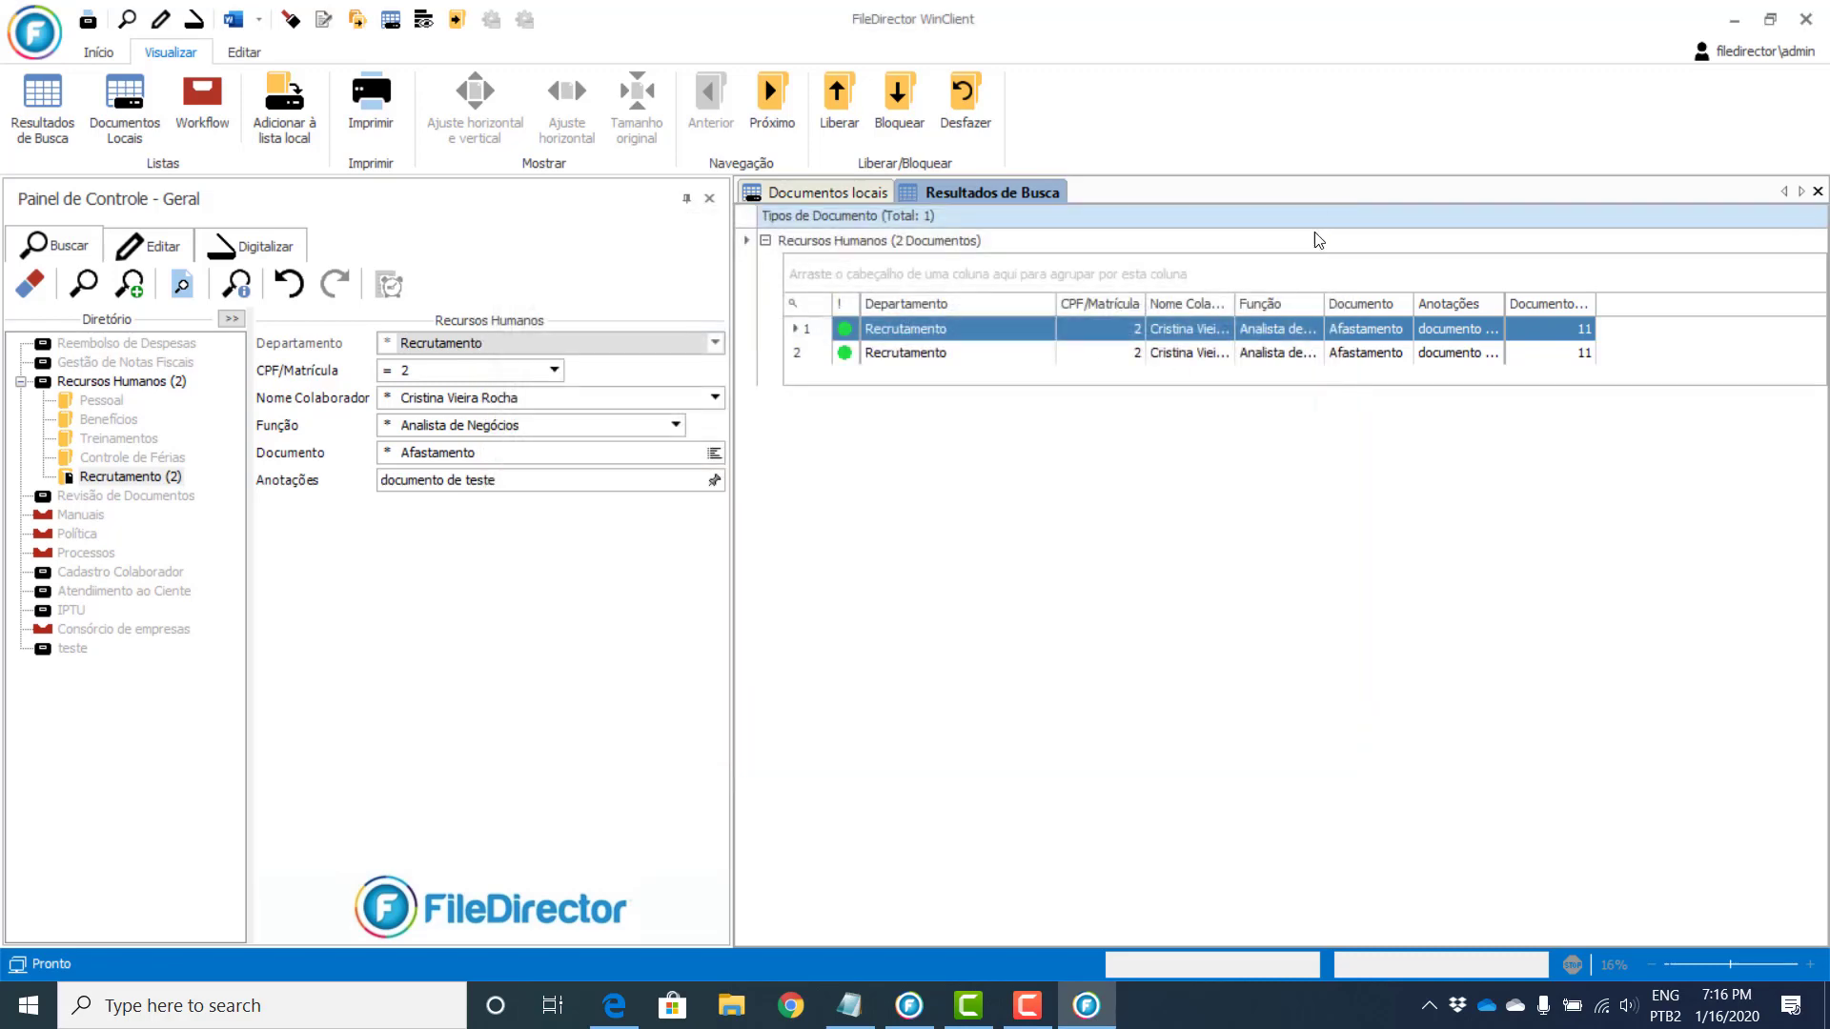
Step: View the first result in the viewer, then rerun the search and reopen its document information
{"action": "double_click", "coordinate": [1004, 326]}
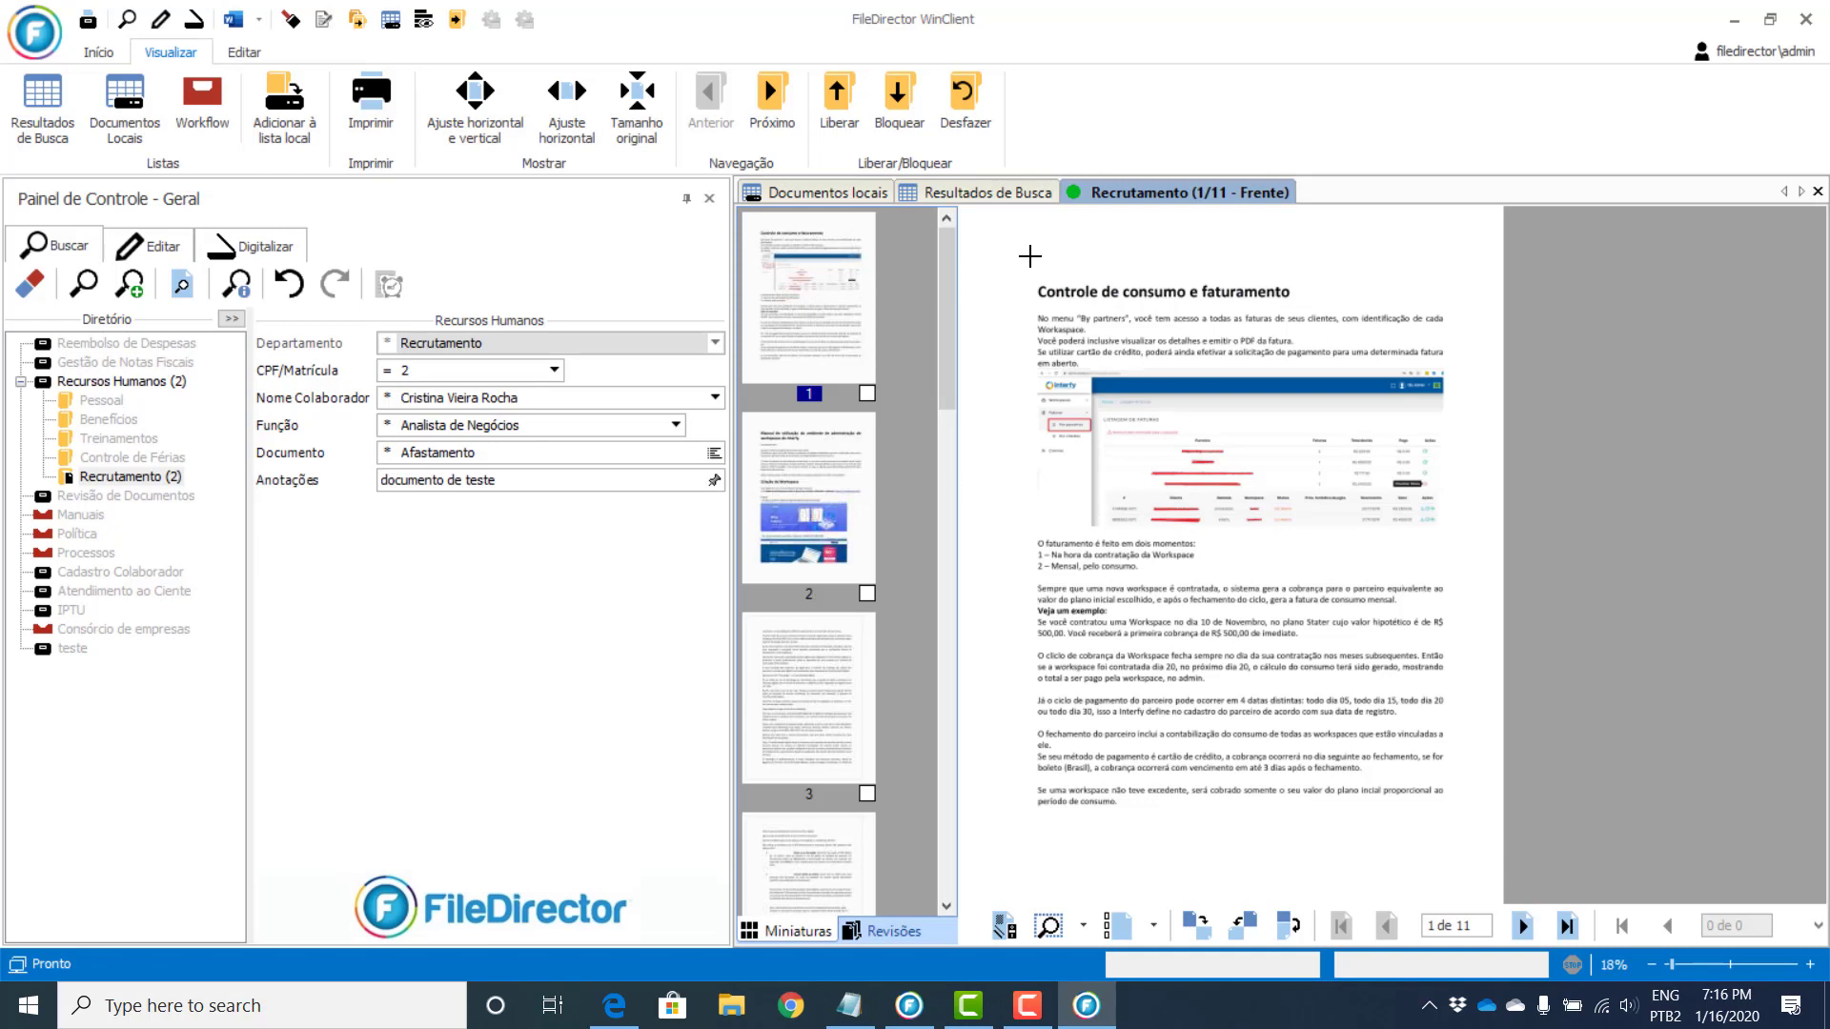
{"action": "left_click", "coordinate": [1817, 192]}
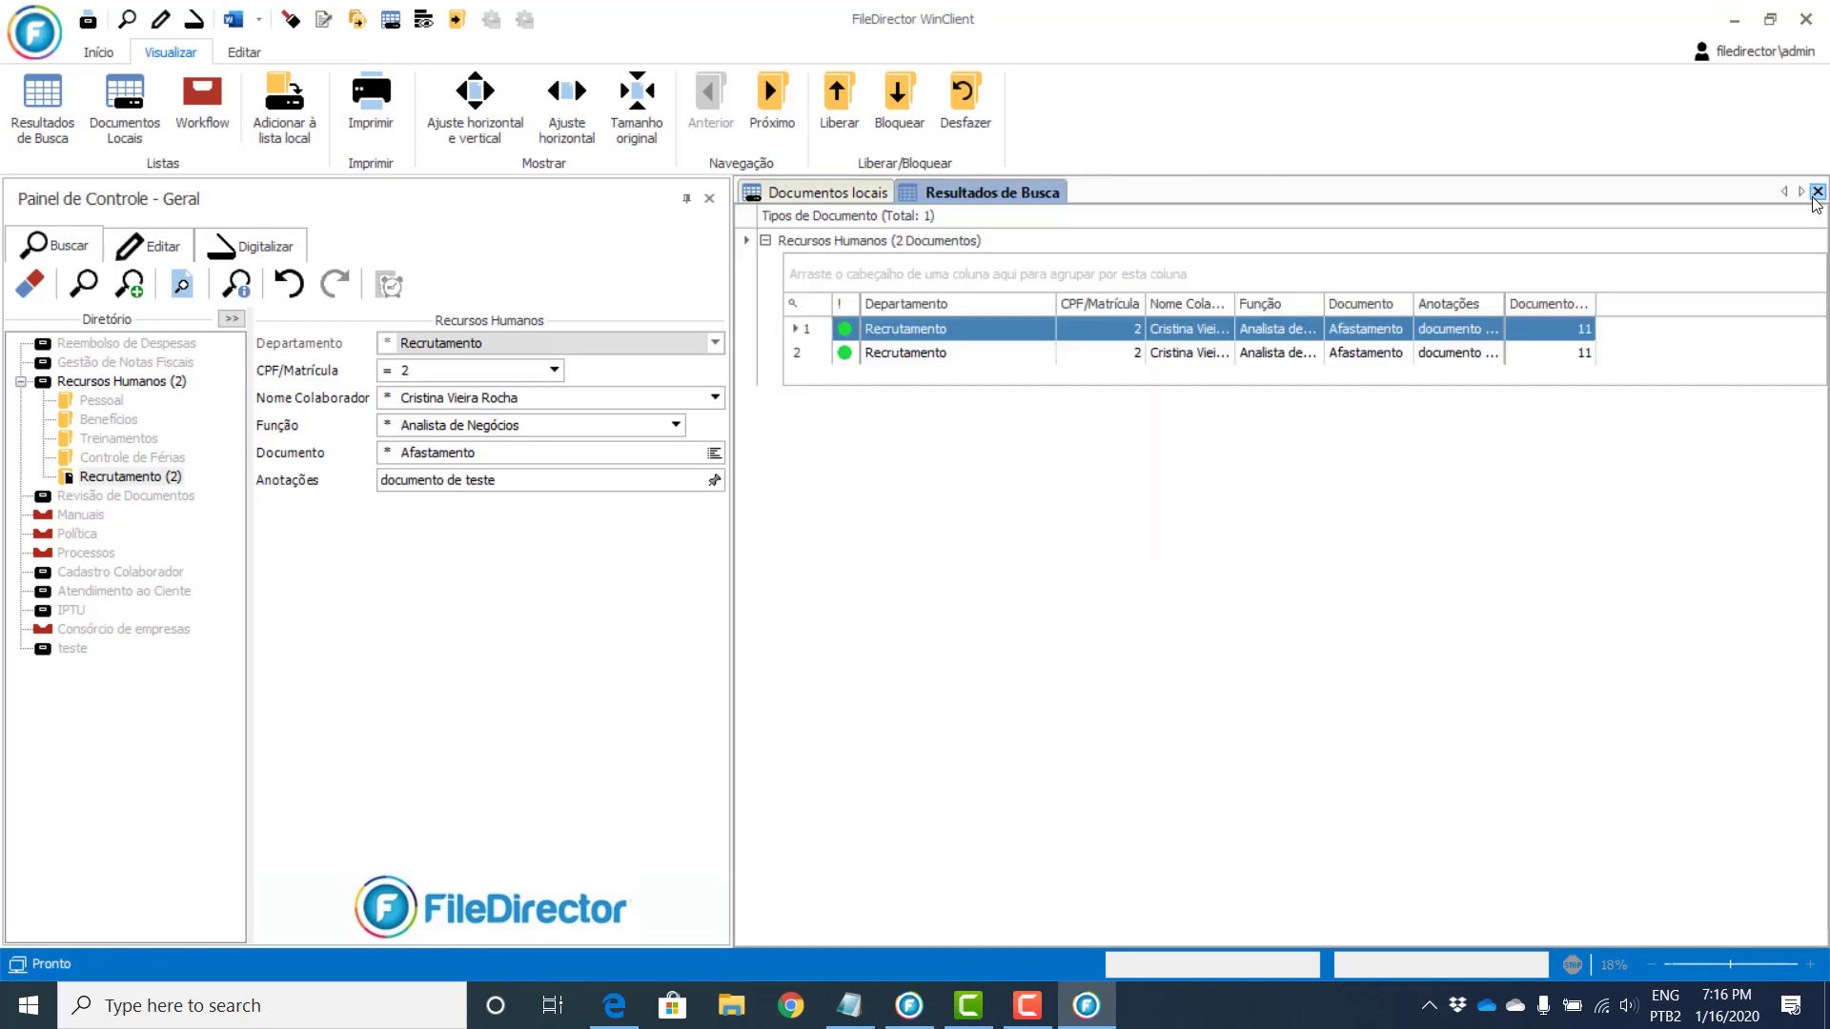
{"action": "left_click", "coordinate": [1817, 193]}
{"action": "left_click", "coordinate": [91, 278]}
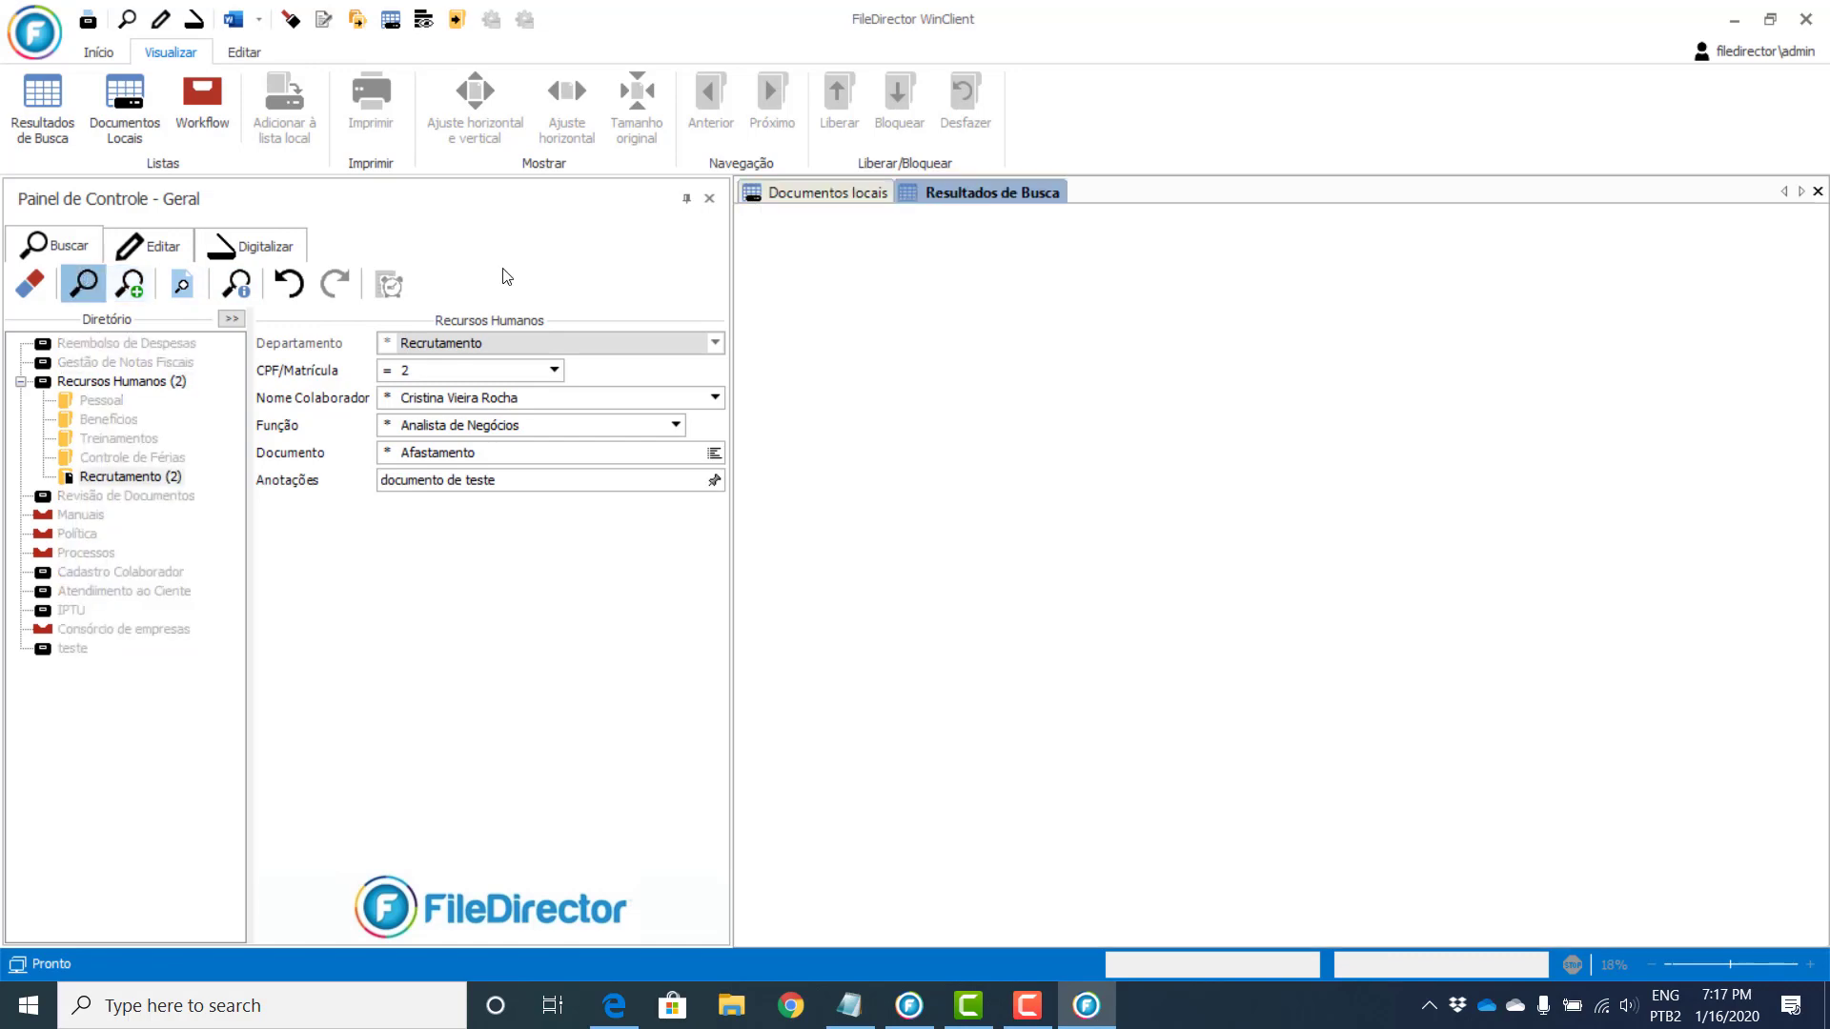
{"action": "right_click", "coordinate": [932, 338]}
{"action": "left_click", "coordinate": [992, 293]}
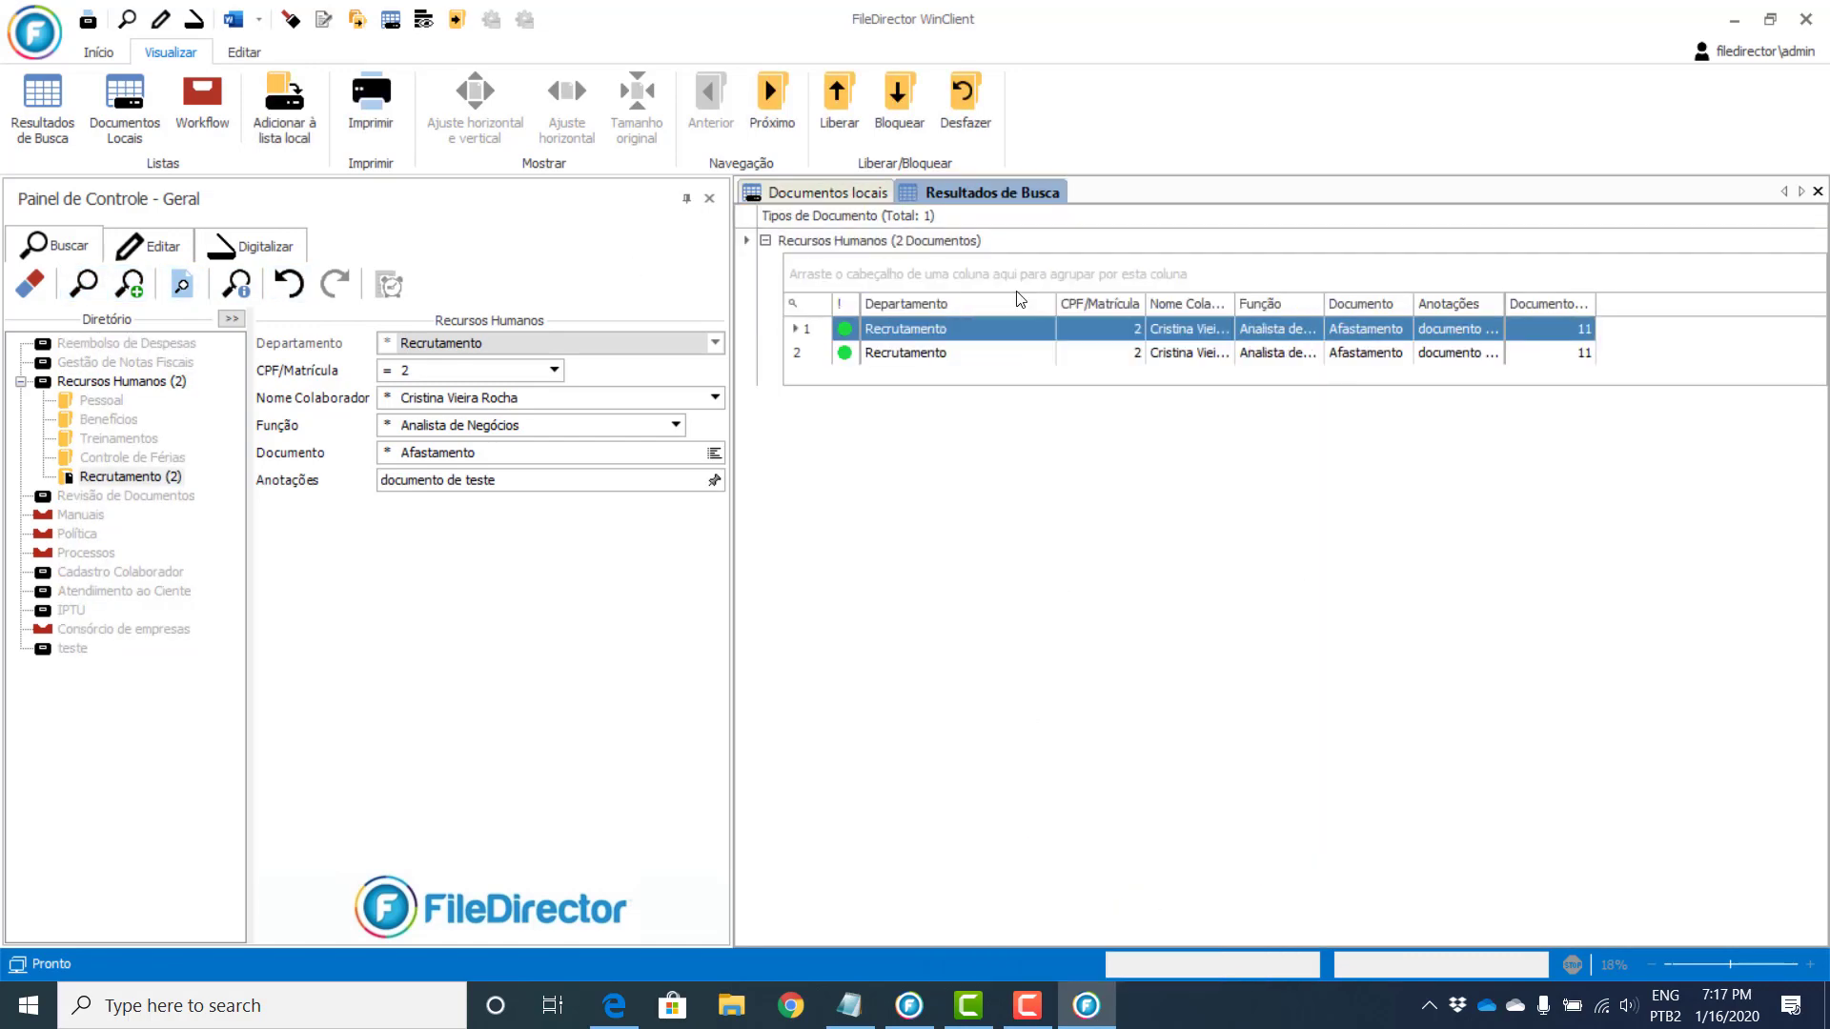
Step: Review the document's Histórico, Processos and Enviado para tabs, then close Informações do documento
{"action": "left_click", "coordinate": [626, 267]}
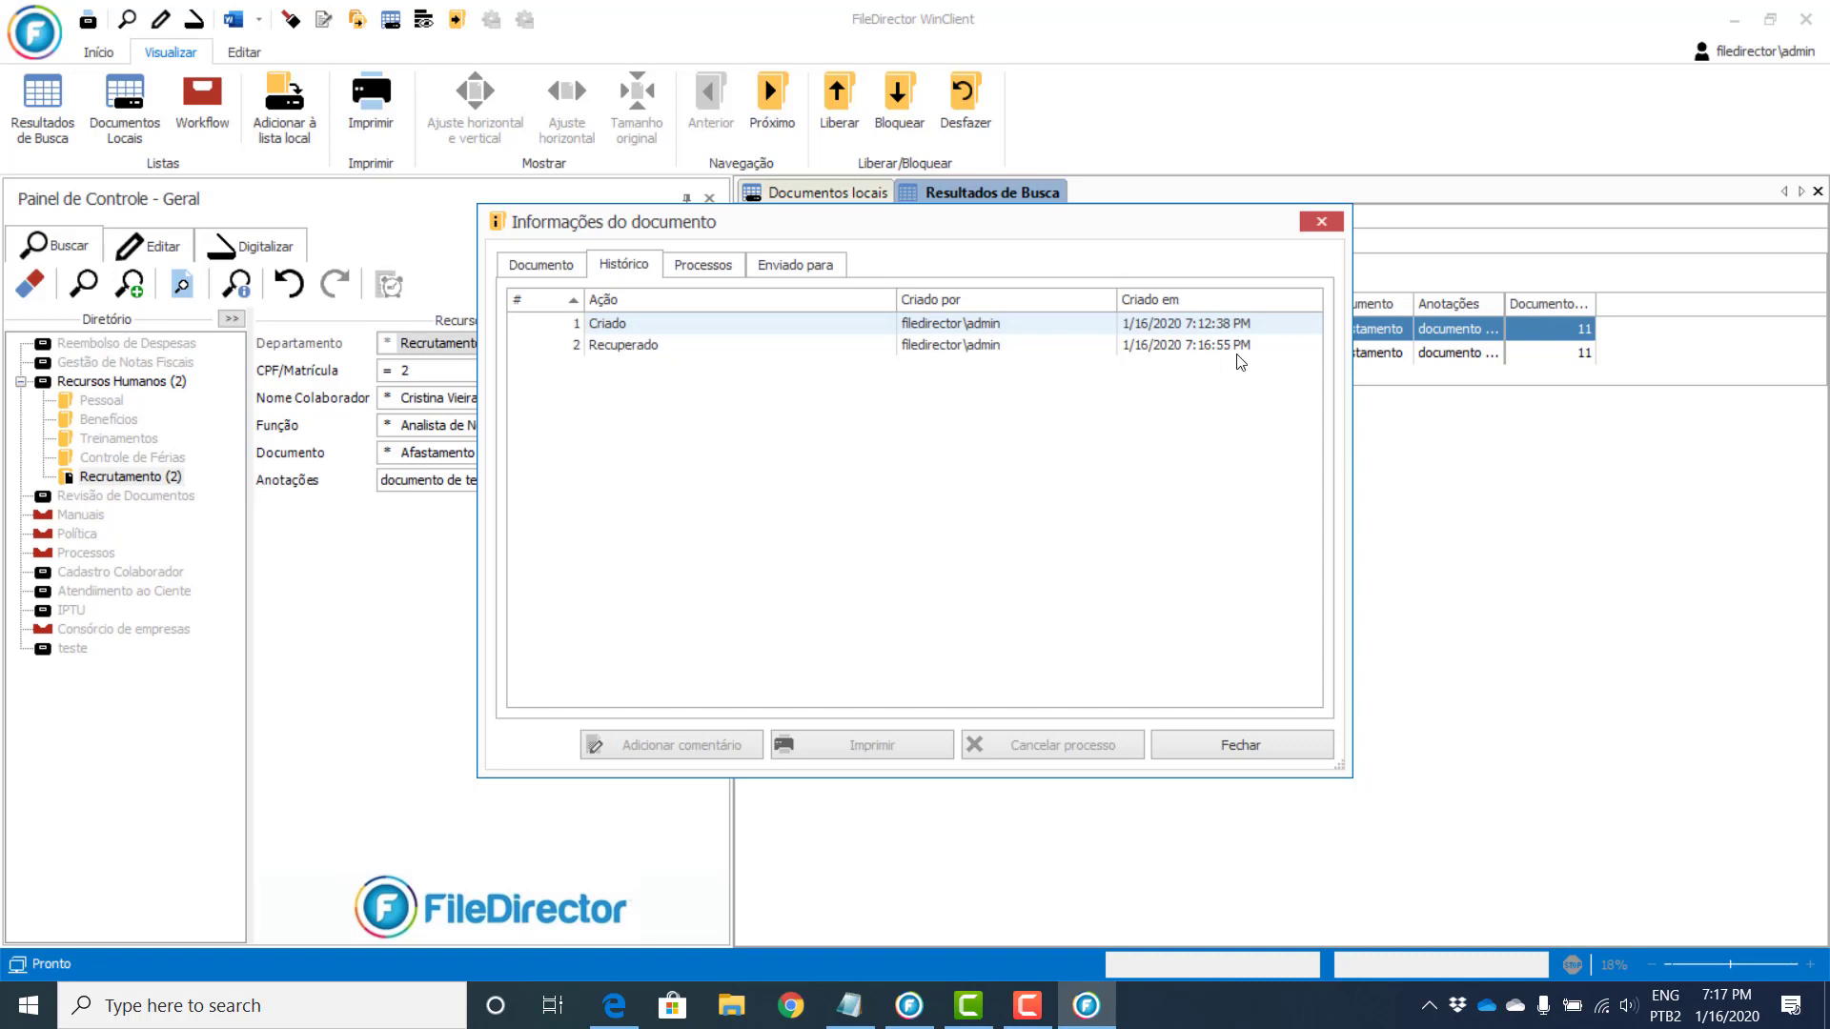
{"action": "left_click", "coordinate": [701, 266]}
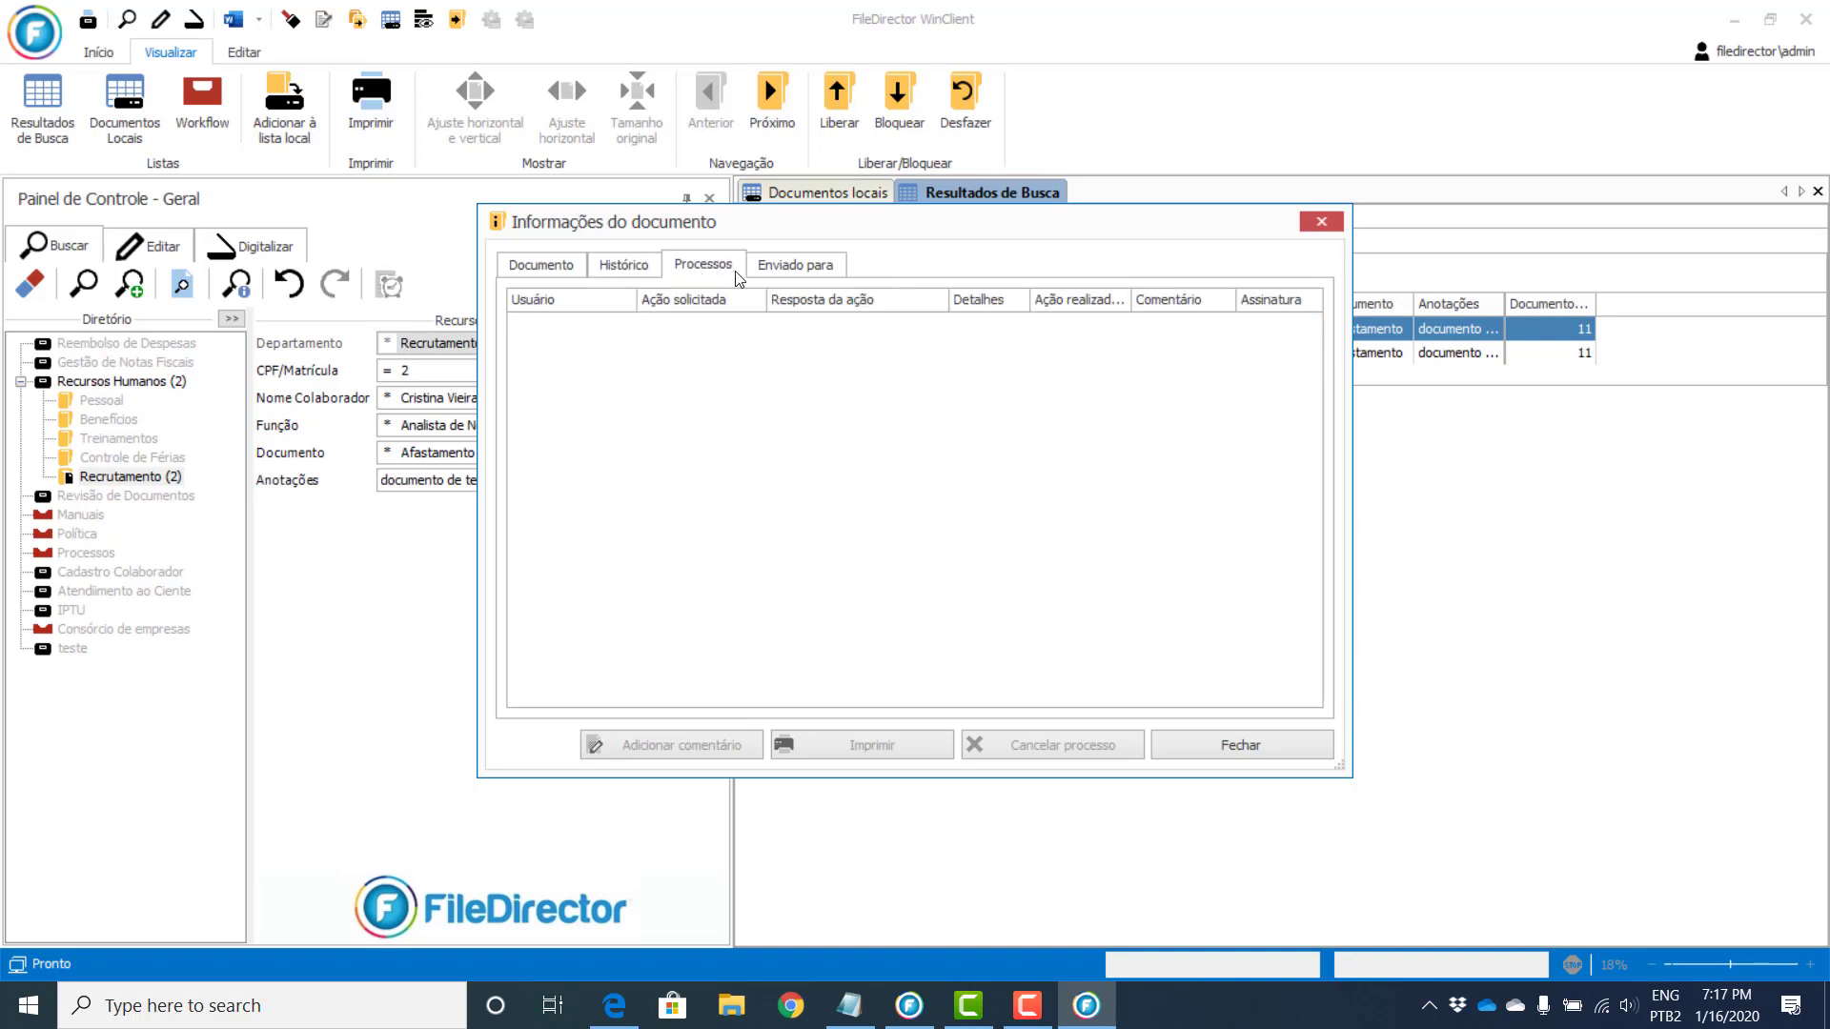
{"action": "left_click", "coordinate": [779, 270]}
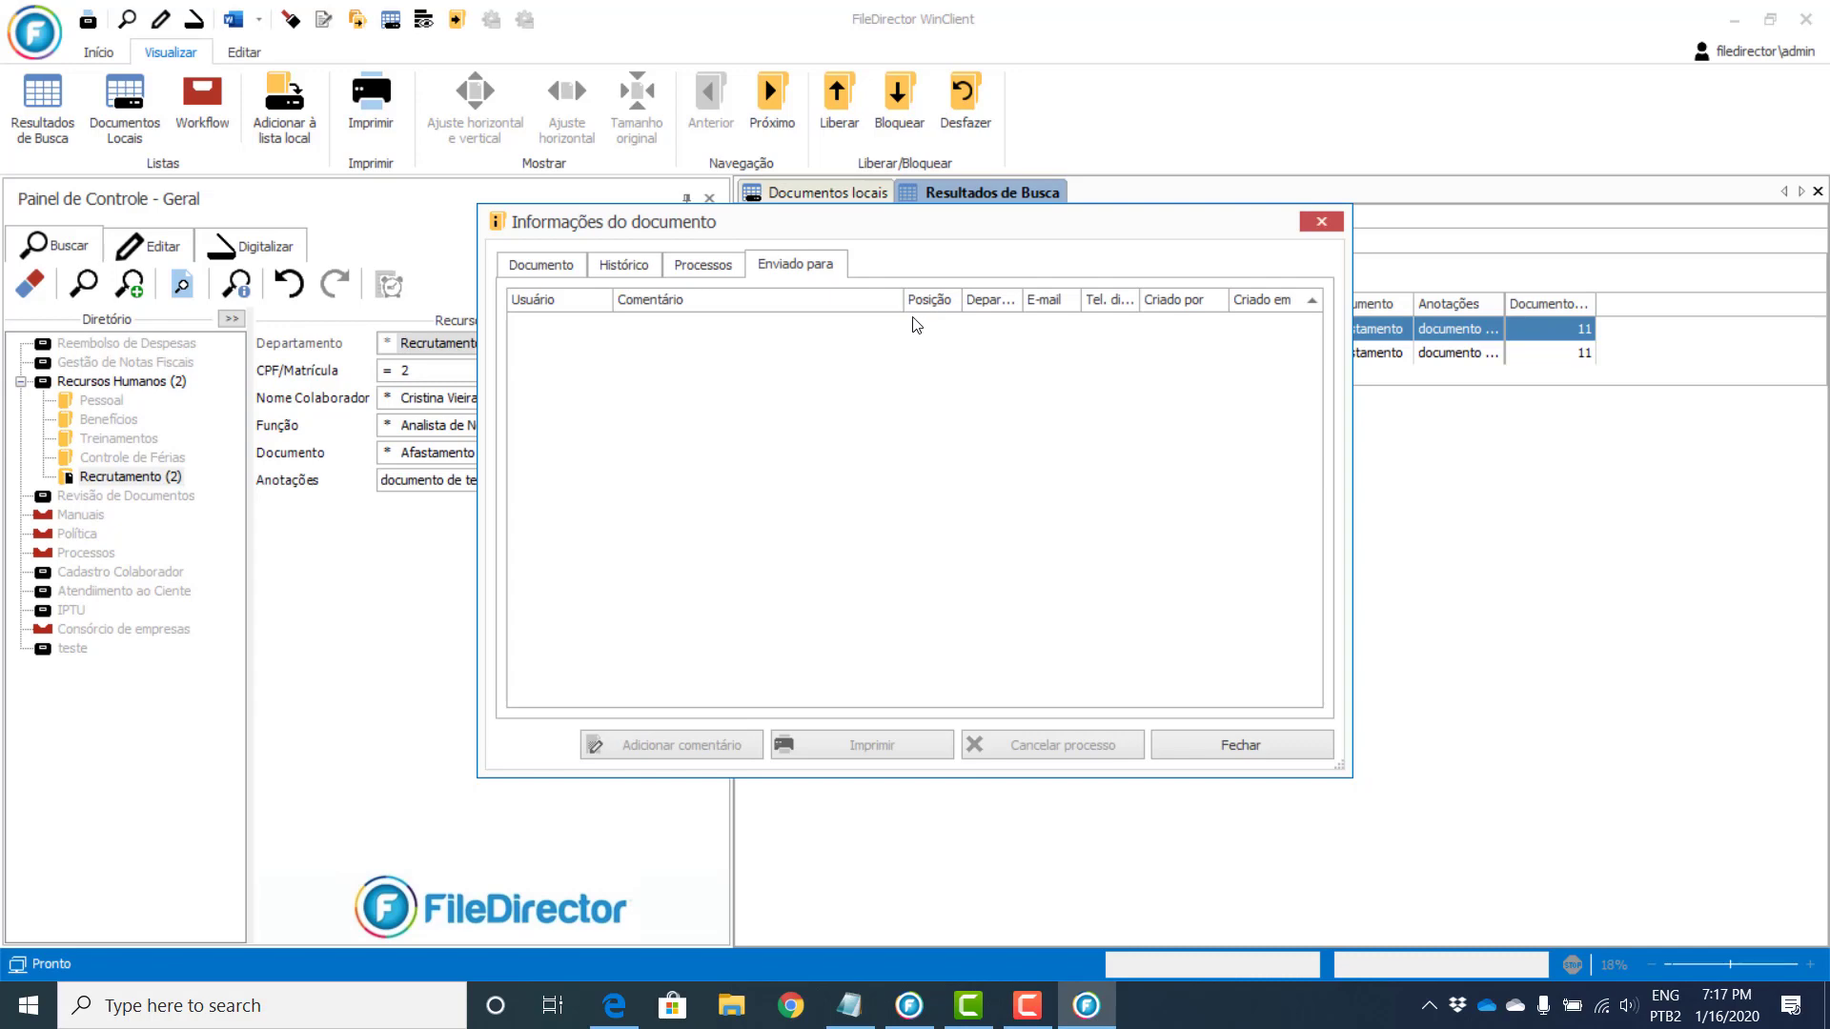
{"action": "key", "text": "Escape"}
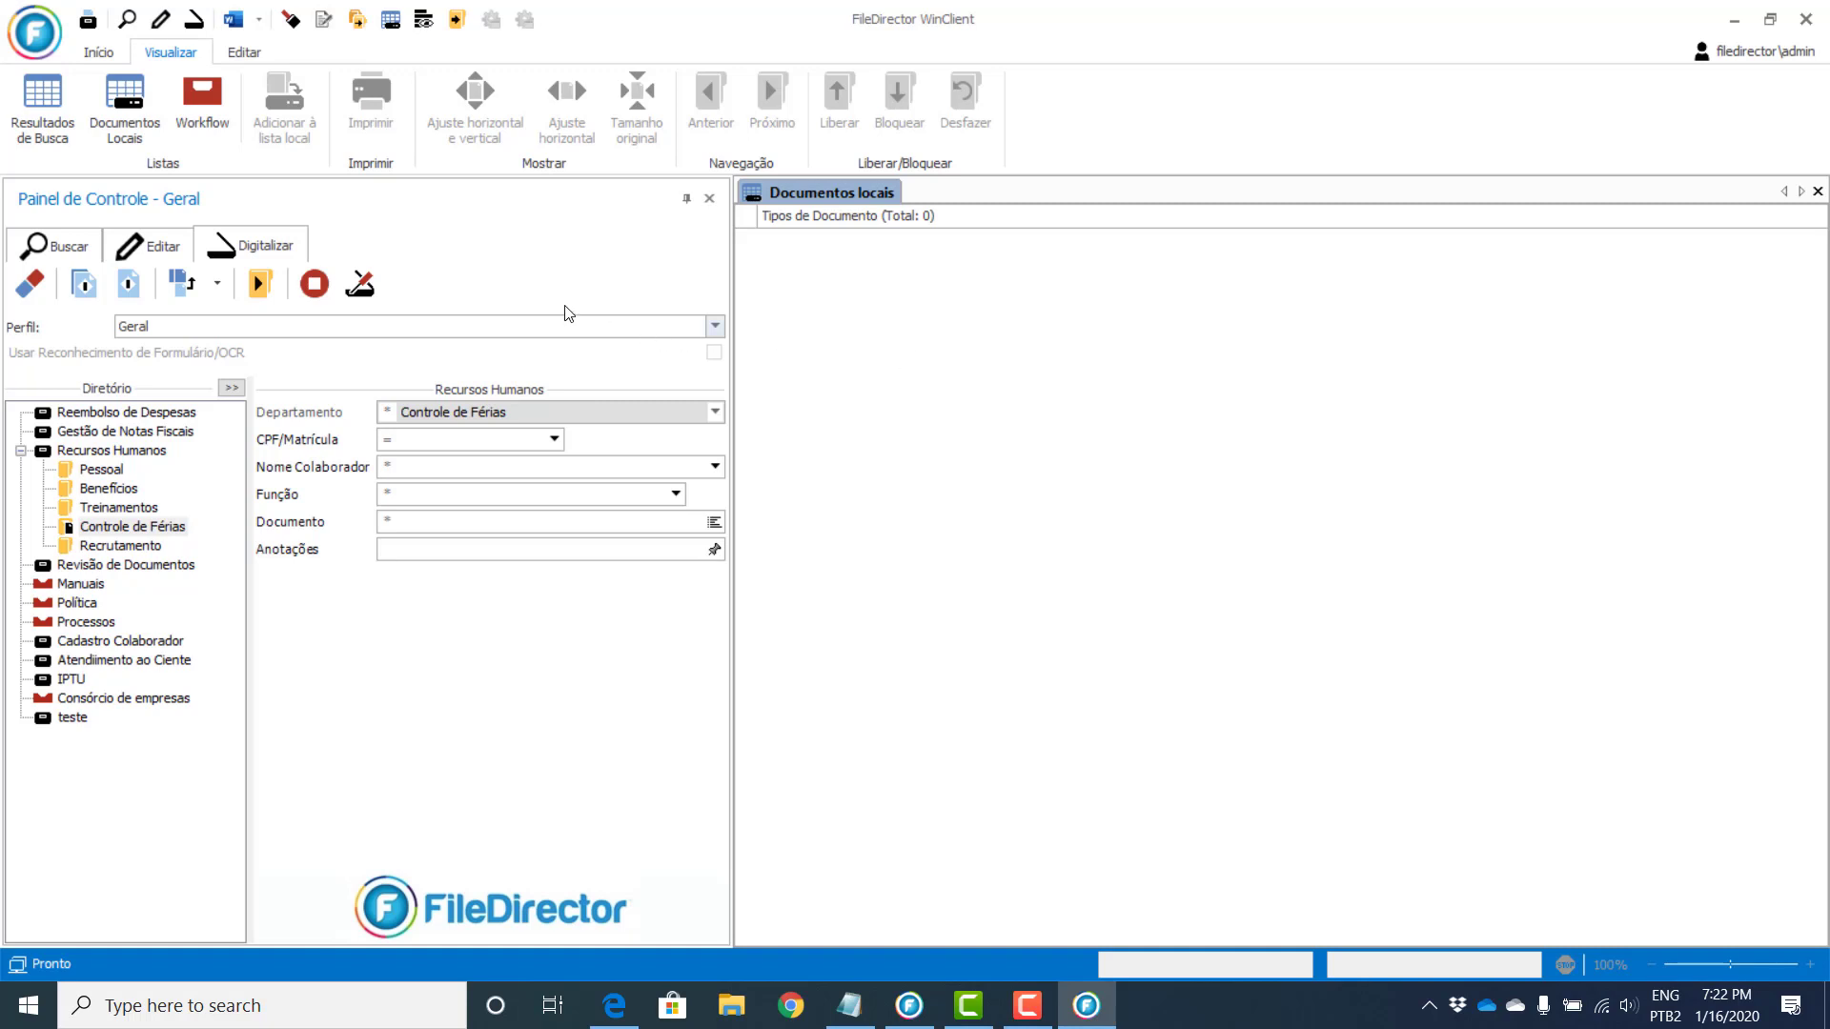
Step: Batch-scan the IPTU receipt with the CP profile, auto-filling Competência 11/2019 and Valor R$ 639,67
{"action": "left_click", "coordinate": [172, 326]}
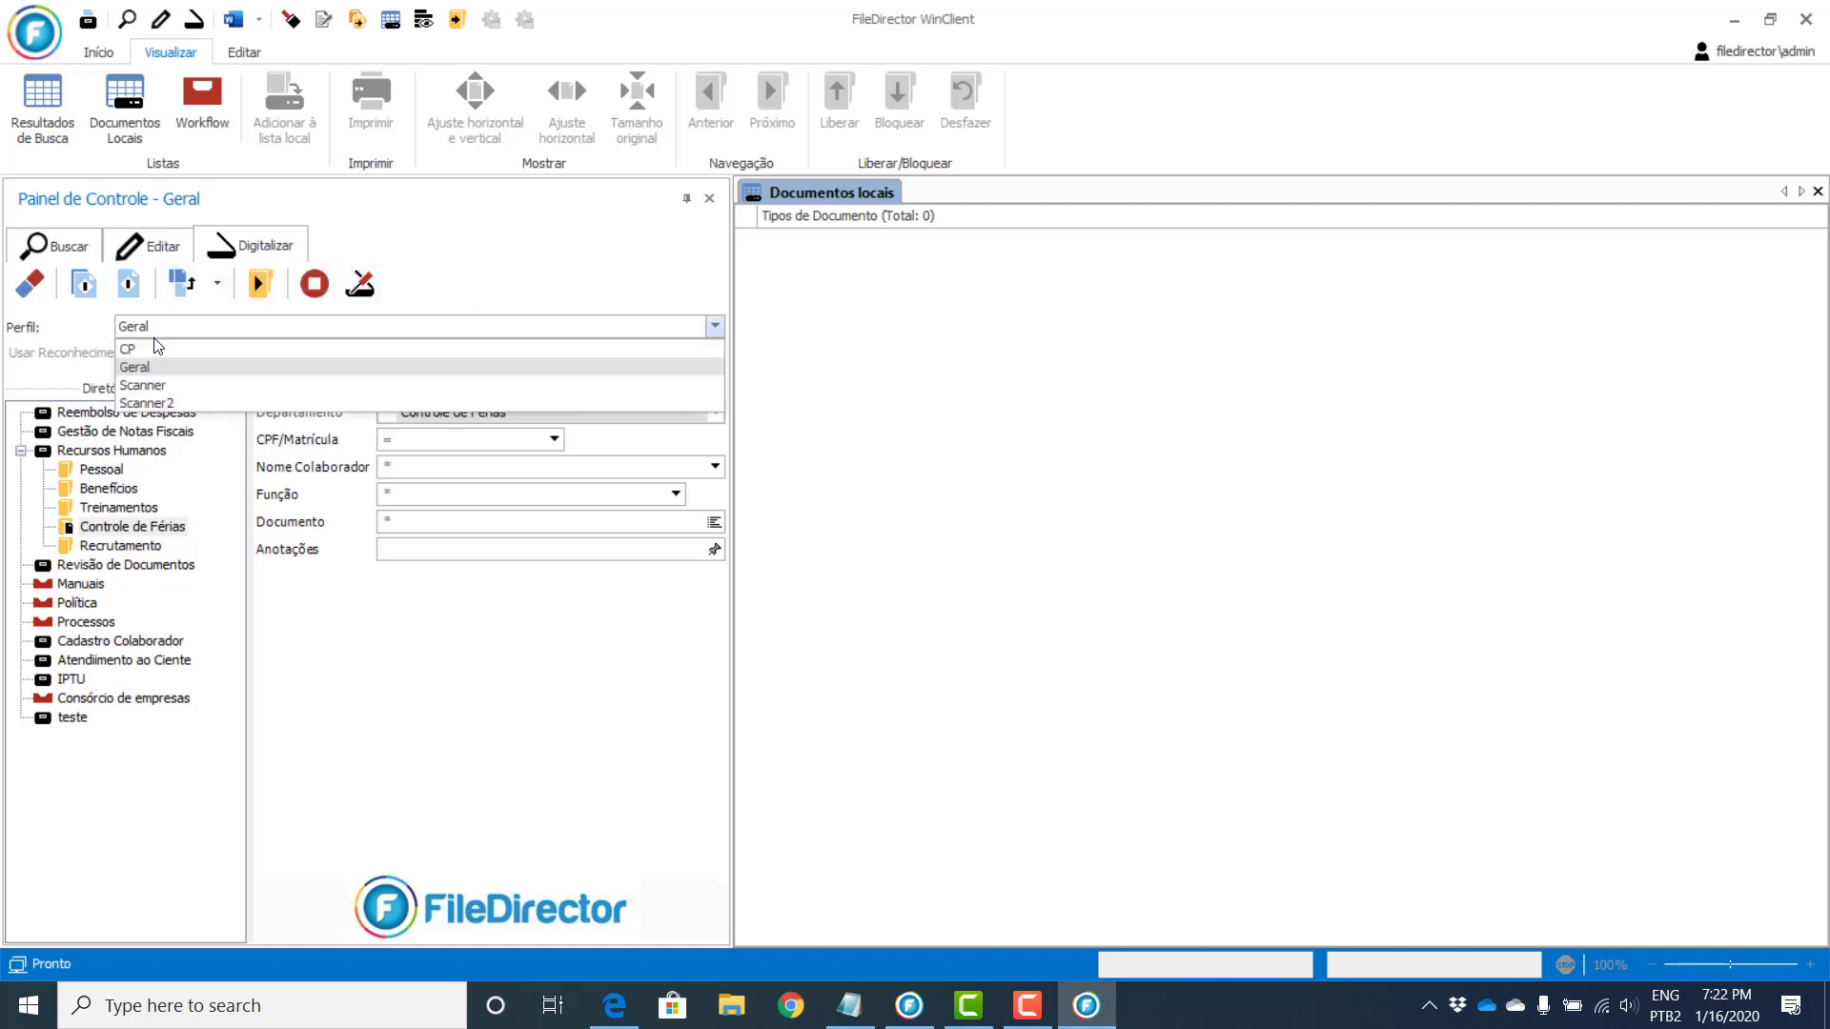
{"action": "left_click", "coordinate": [146, 347]}
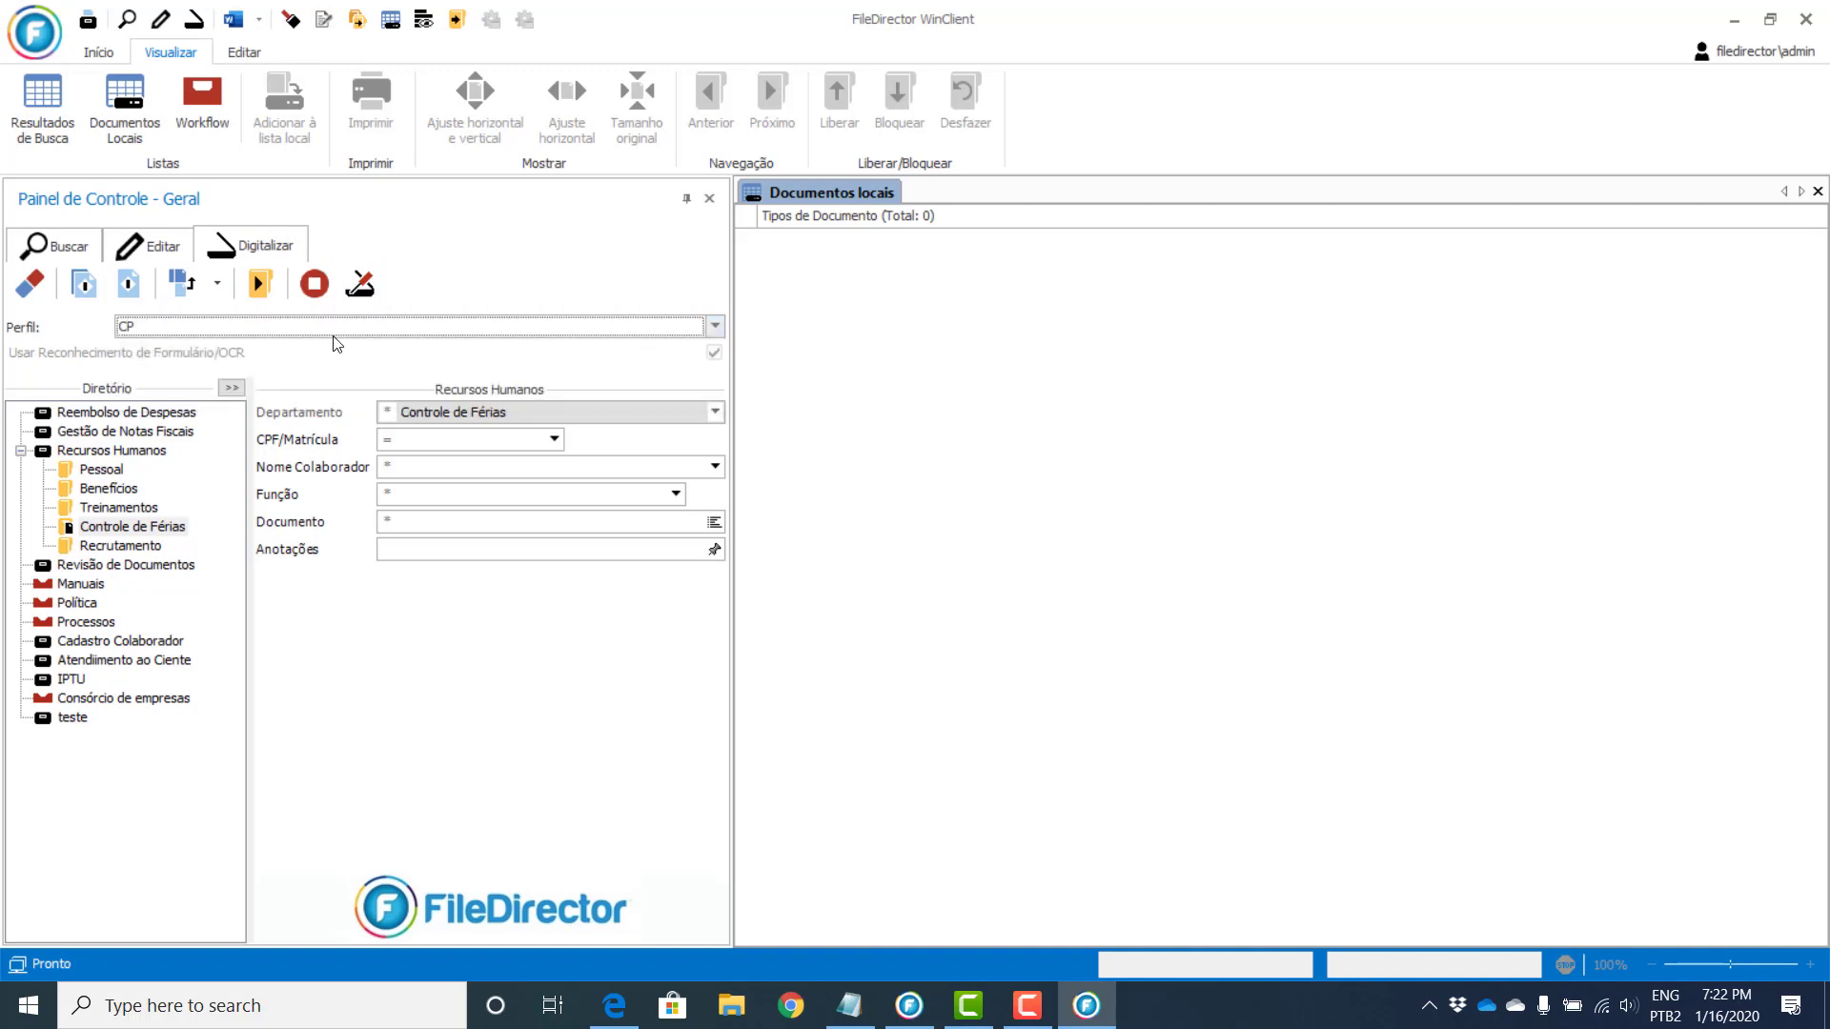
{"action": "left_click", "coordinate": [82, 284]}
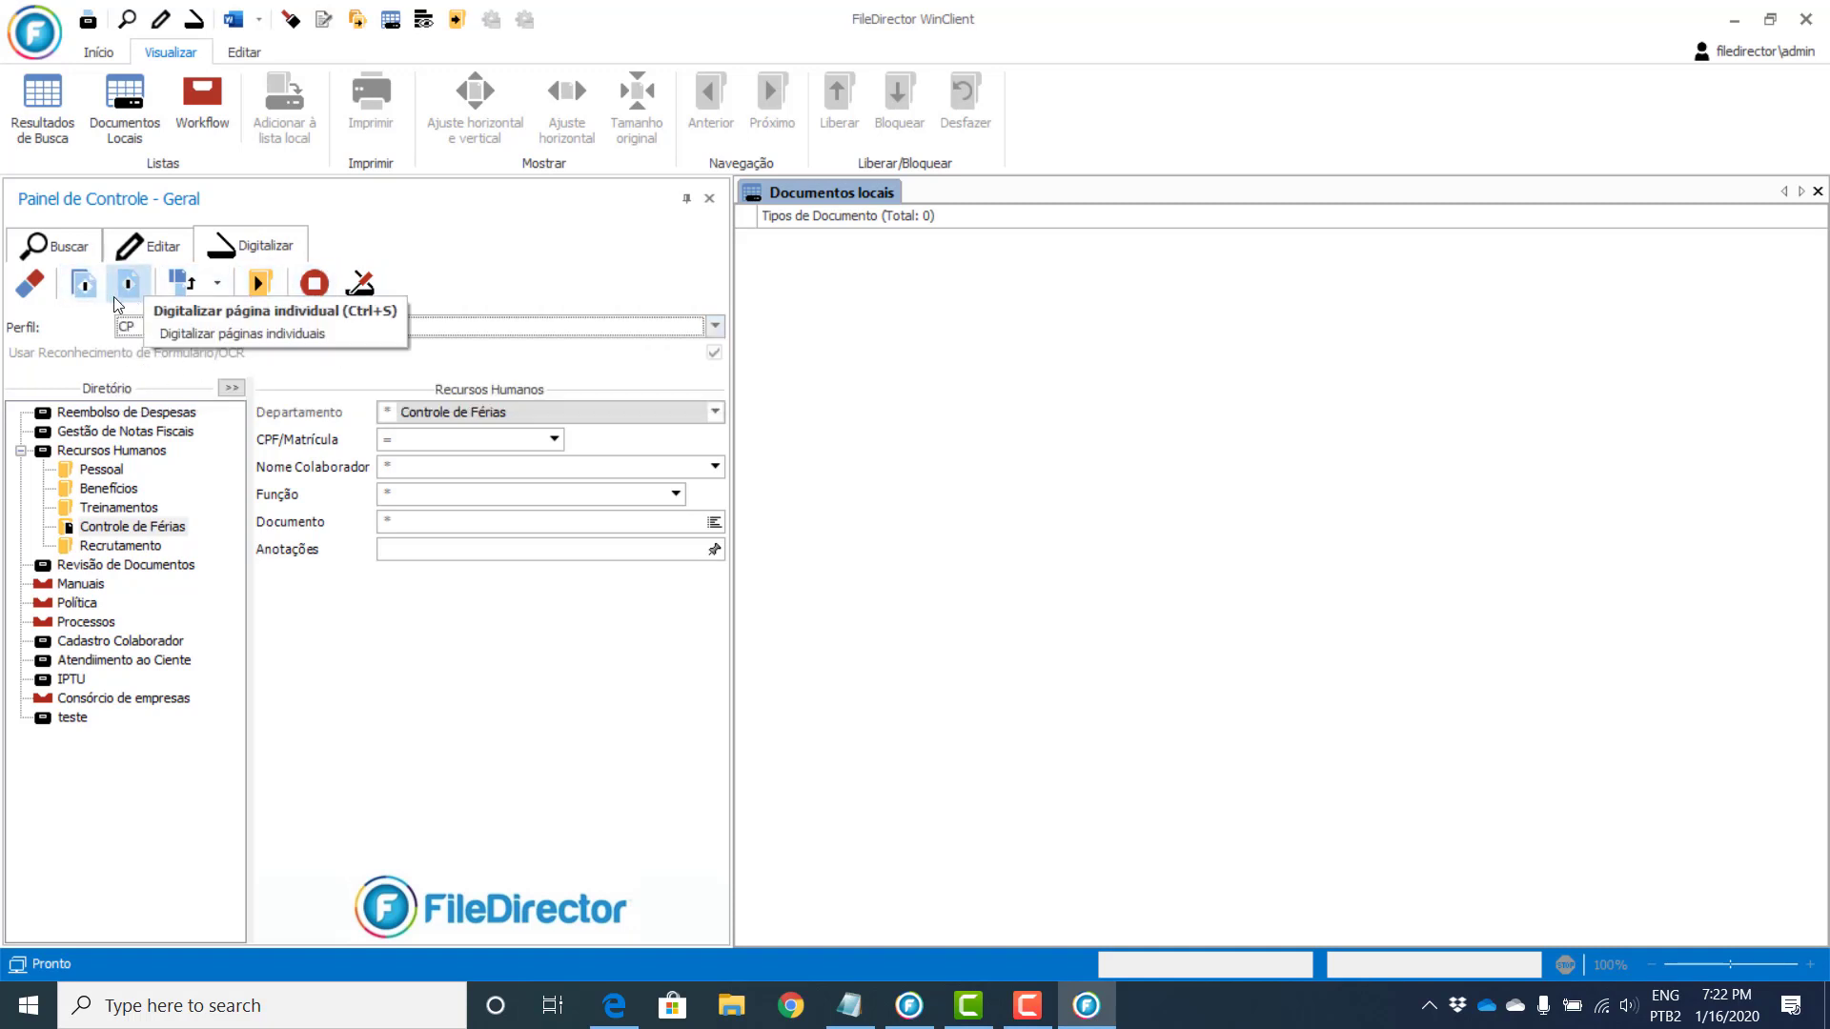
{"action": "left_click", "coordinate": [134, 290]}
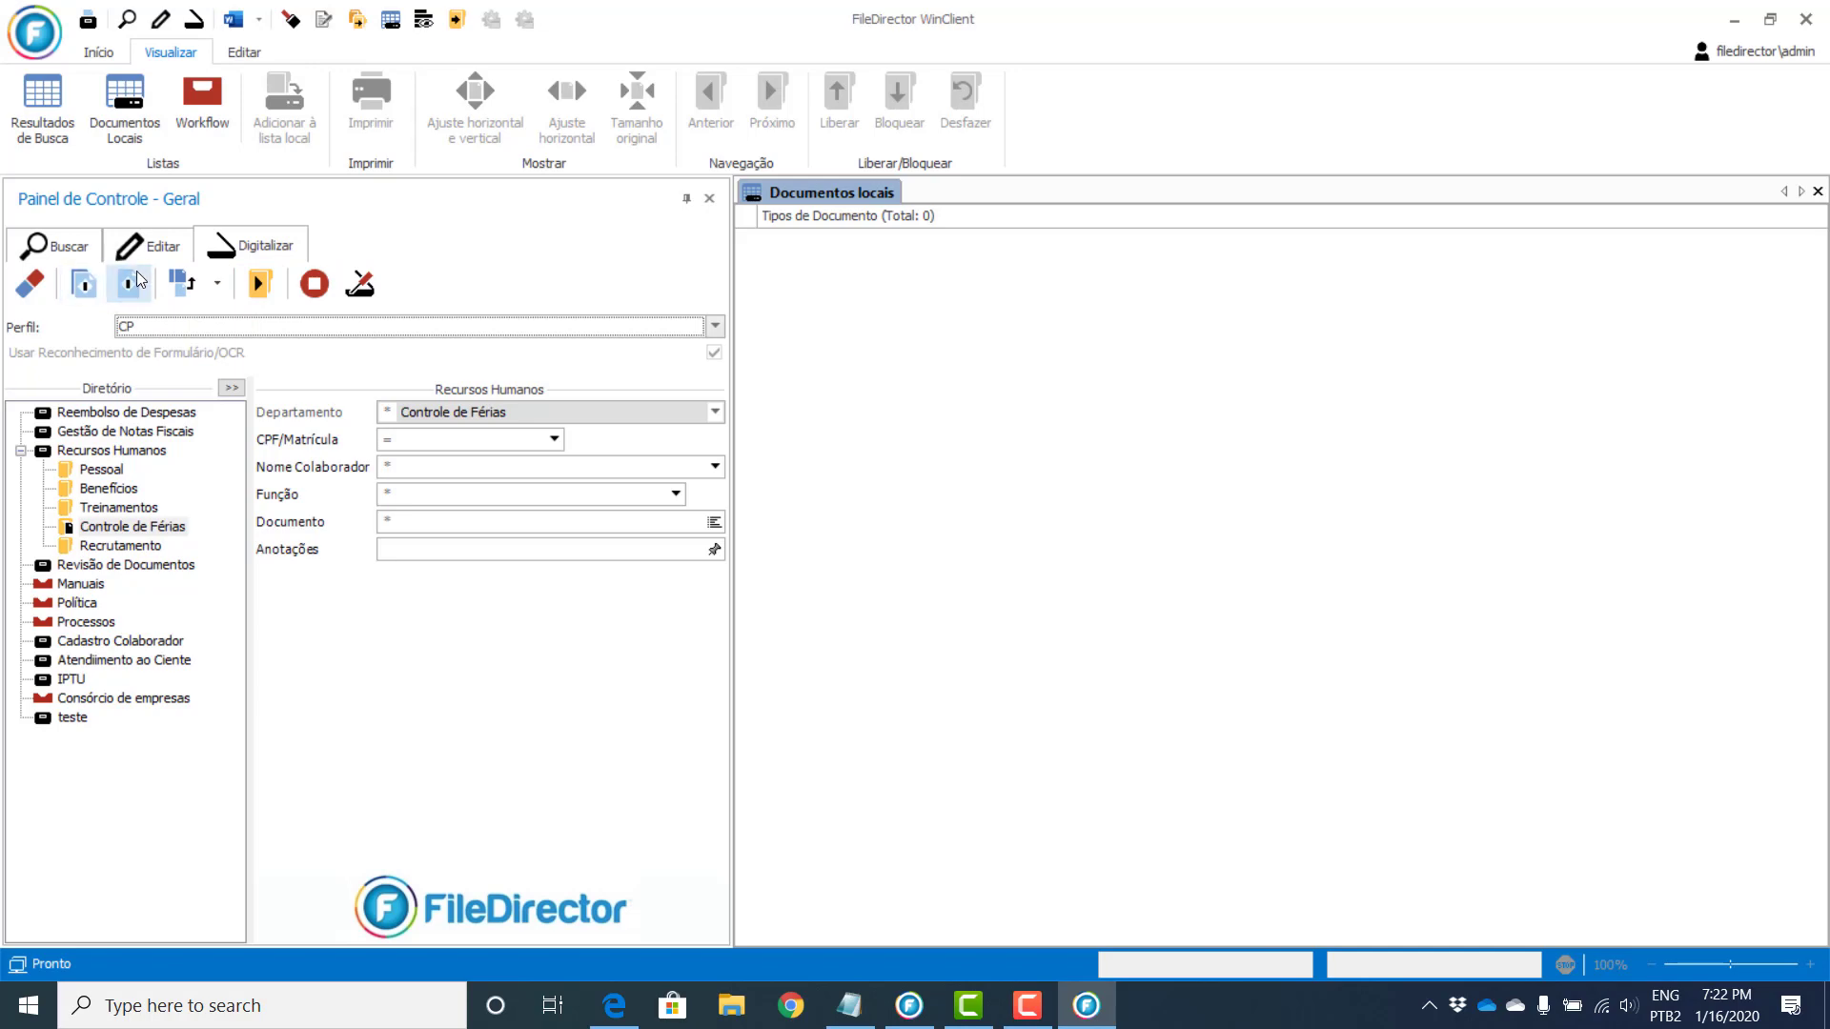
{"action": "left_click", "coordinate": [82, 292]}
{"action": "left_click", "coordinate": [86, 286]}
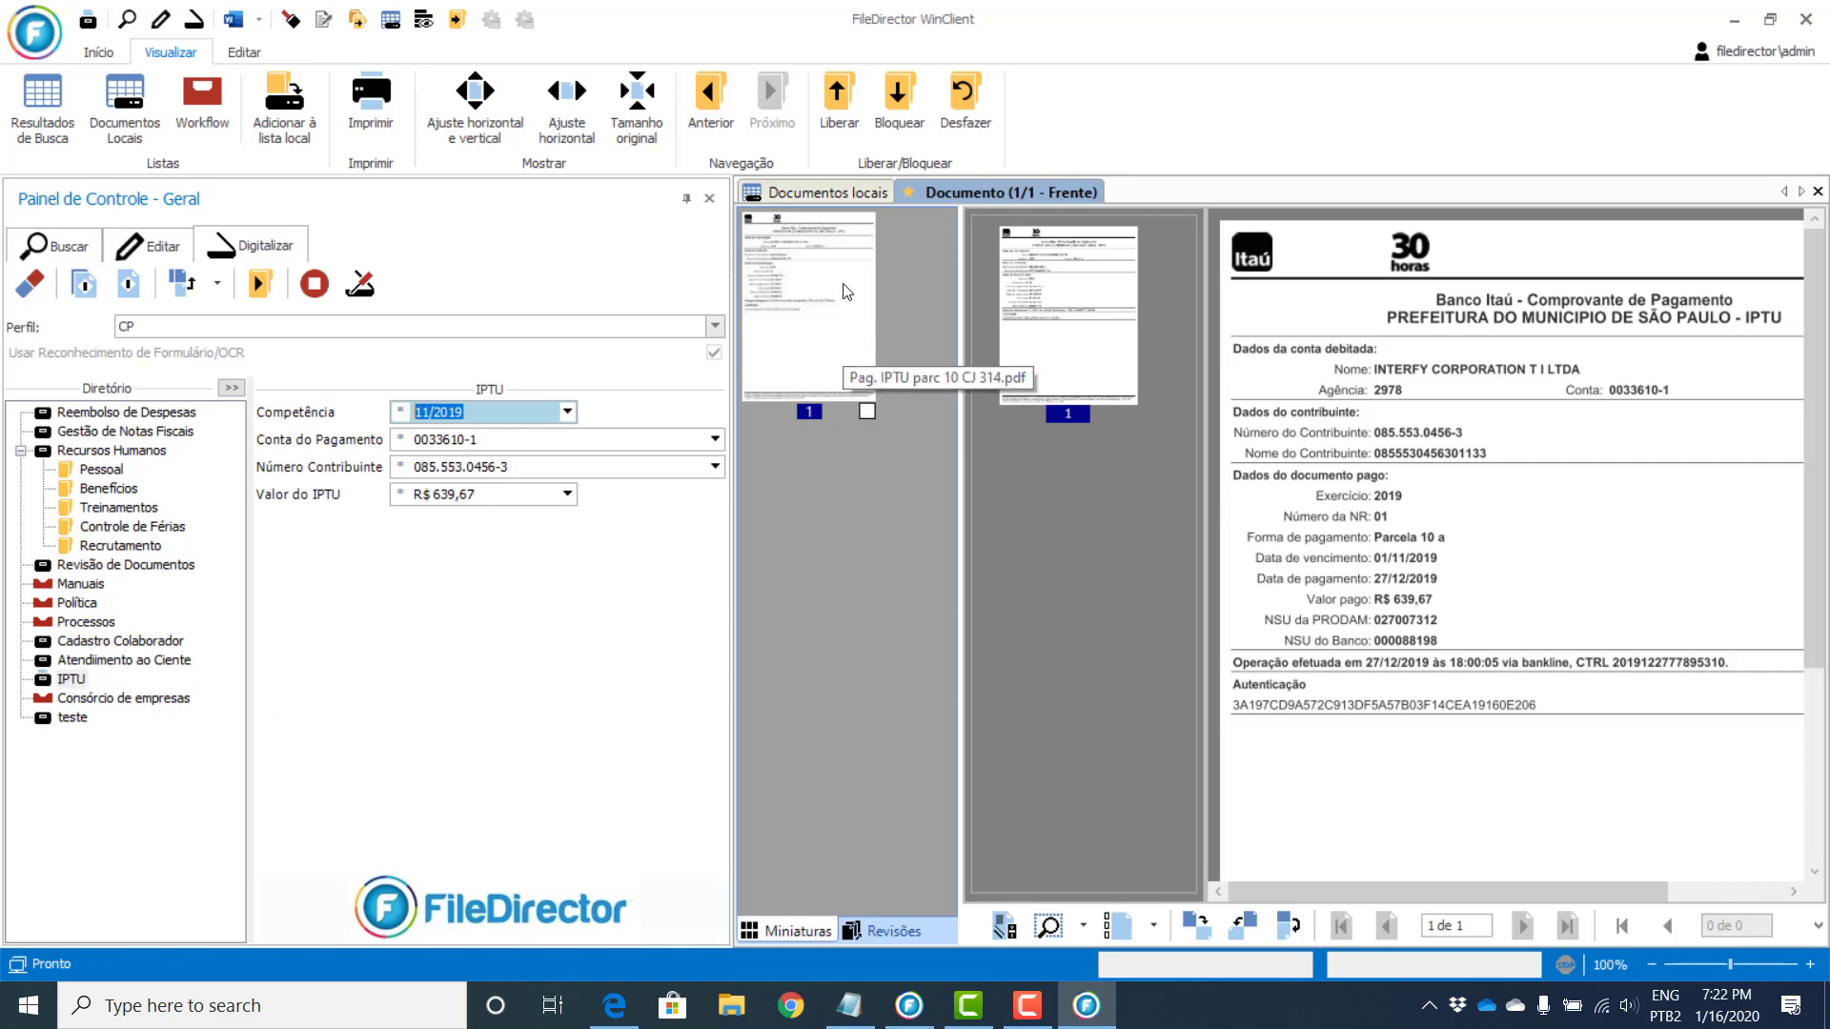
Step: Open the first local IPTU receipt, the R$ 619,41 payment, and scroll through its details
{"action": "left_click", "coordinate": [832, 196]}
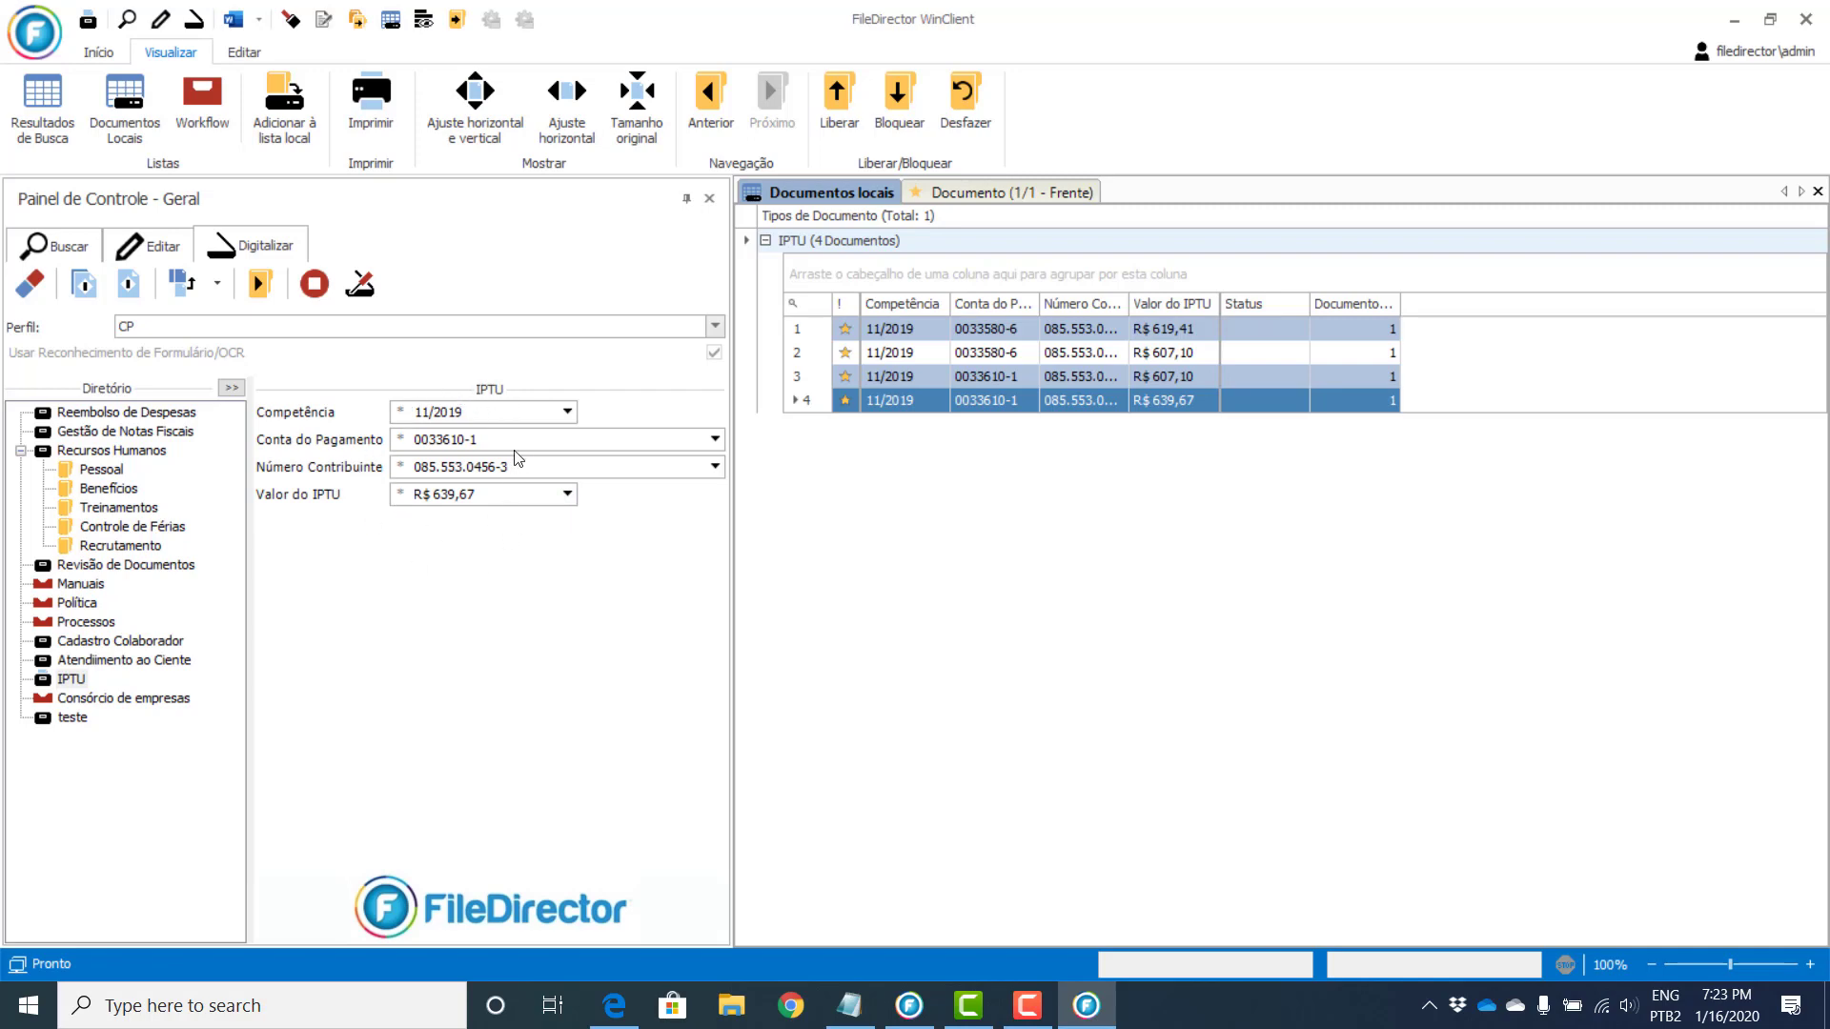
{"action": "left_click", "coordinate": [999, 330]}
{"action": "double_click", "coordinate": [999, 329]}
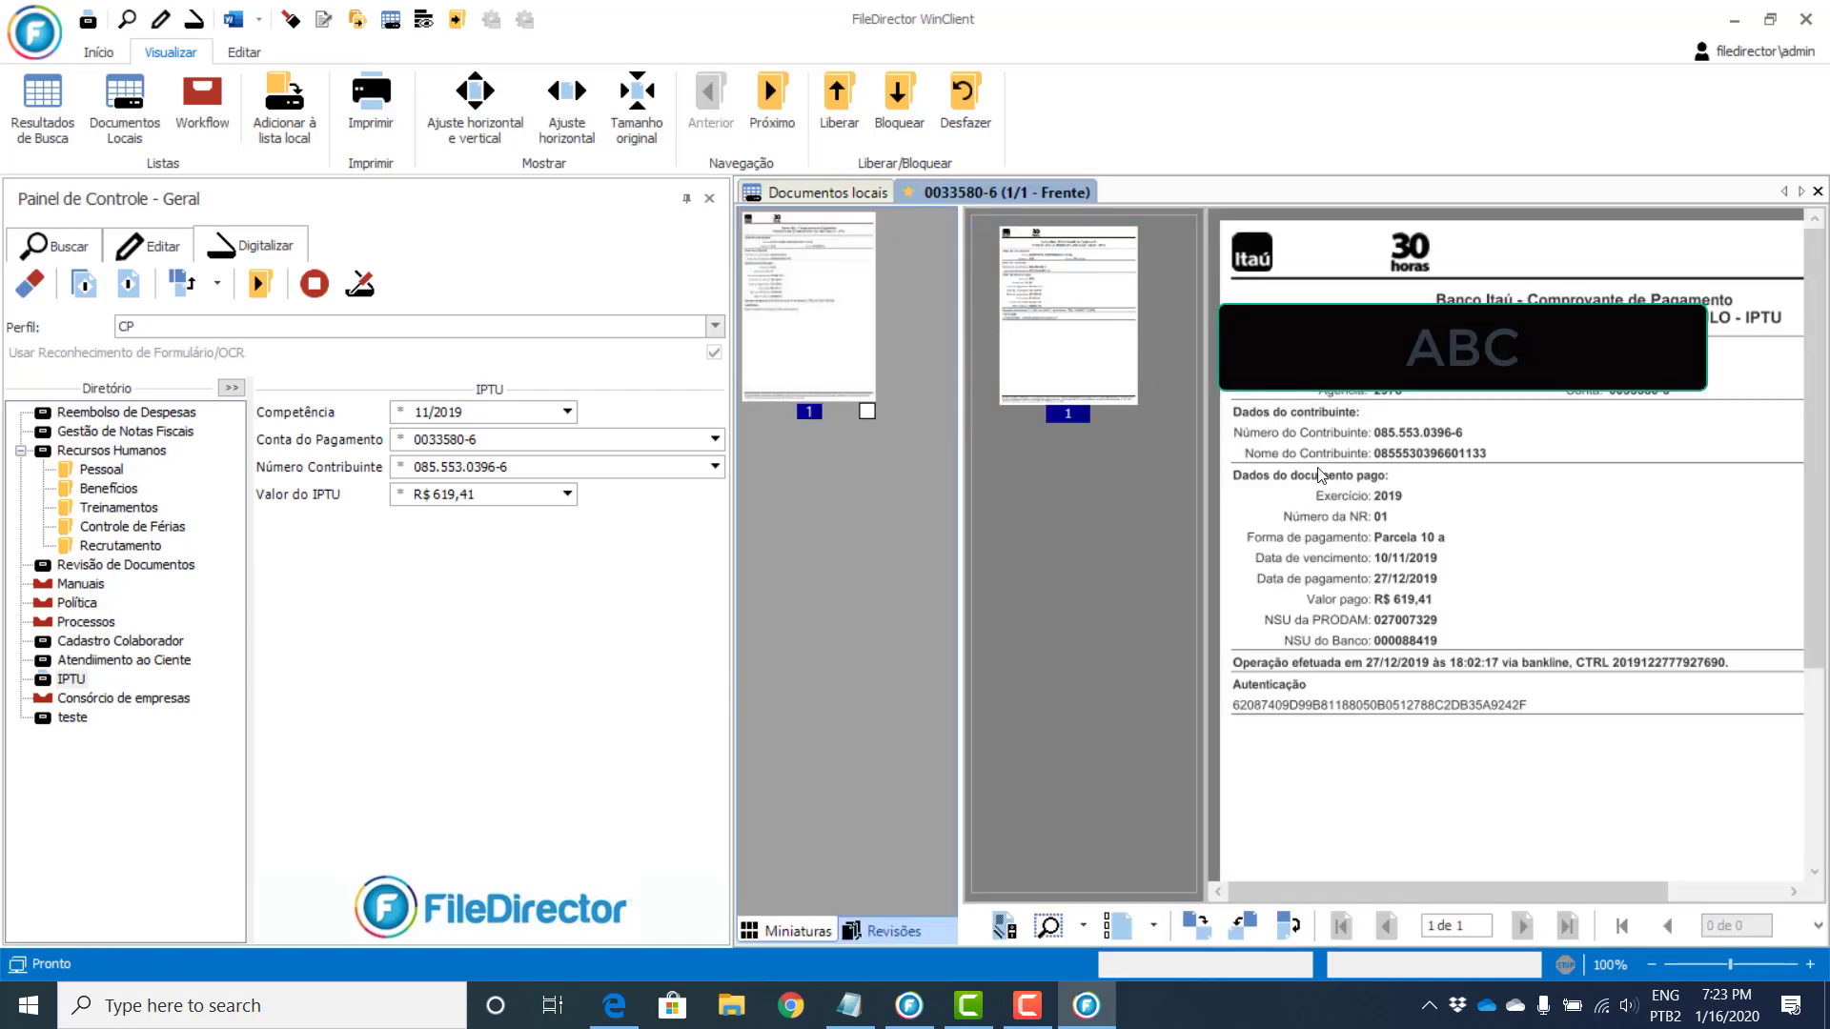
{"action": "scroll", "coordinate": [1557, 577], "scroll_direction": "down", "scroll_amount": 5}
{"action": "scroll", "coordinate": [1740, 562], "scroll_direction": "up", "scroll_amount": 3}
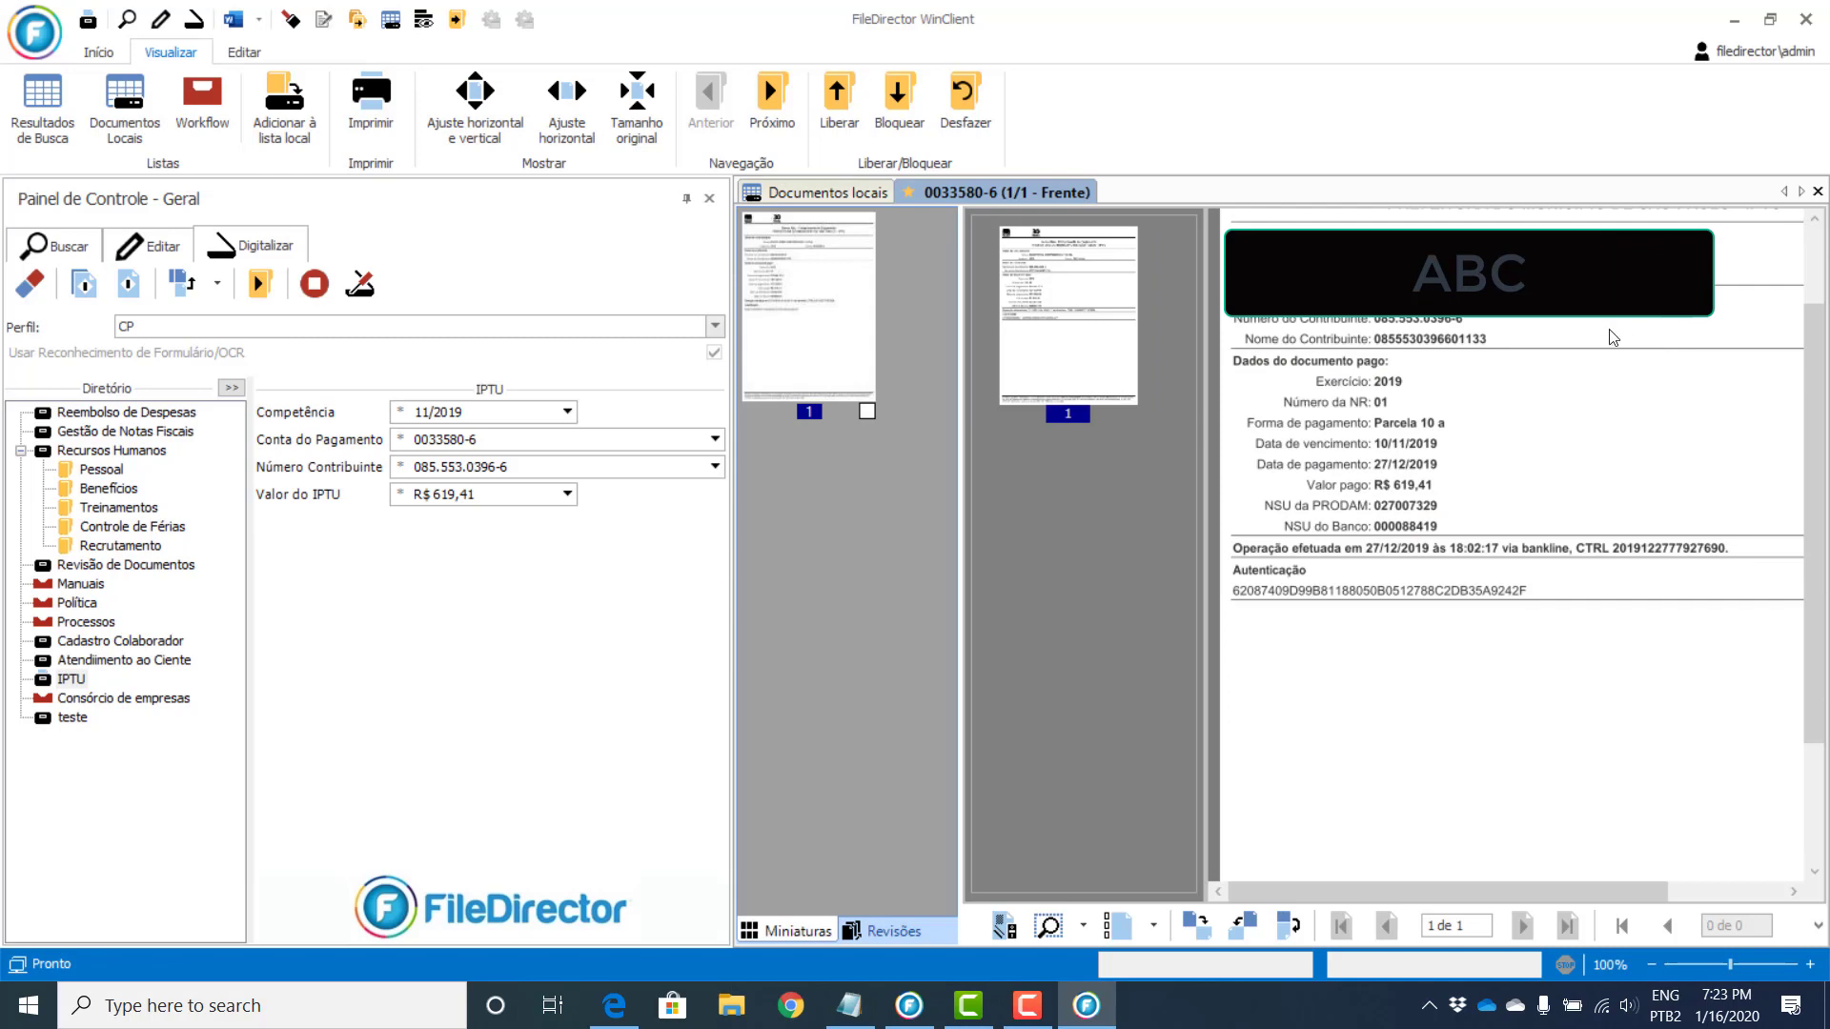
{"action": "scroll", "coordinate": [1613, 338], "scroll_direction": "down", "scroll_amount": 1}
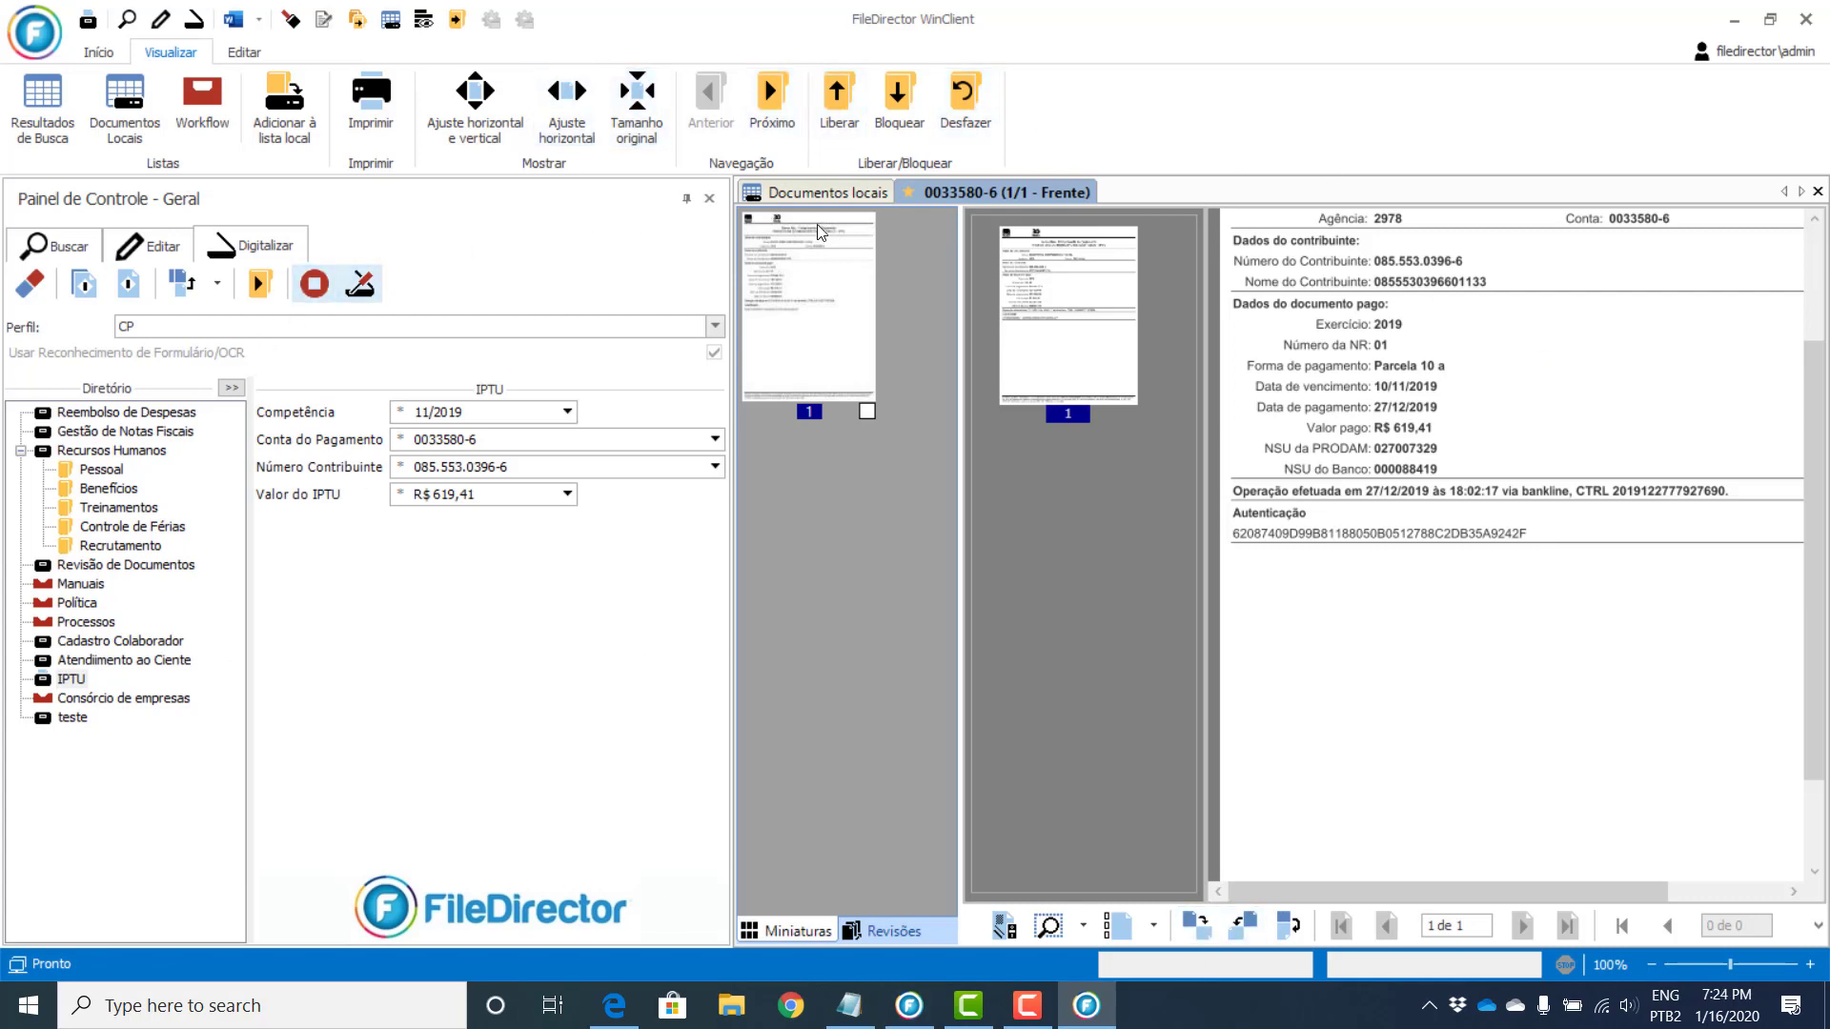
{"action": "left_click", "coordinate": [909, 1006]}
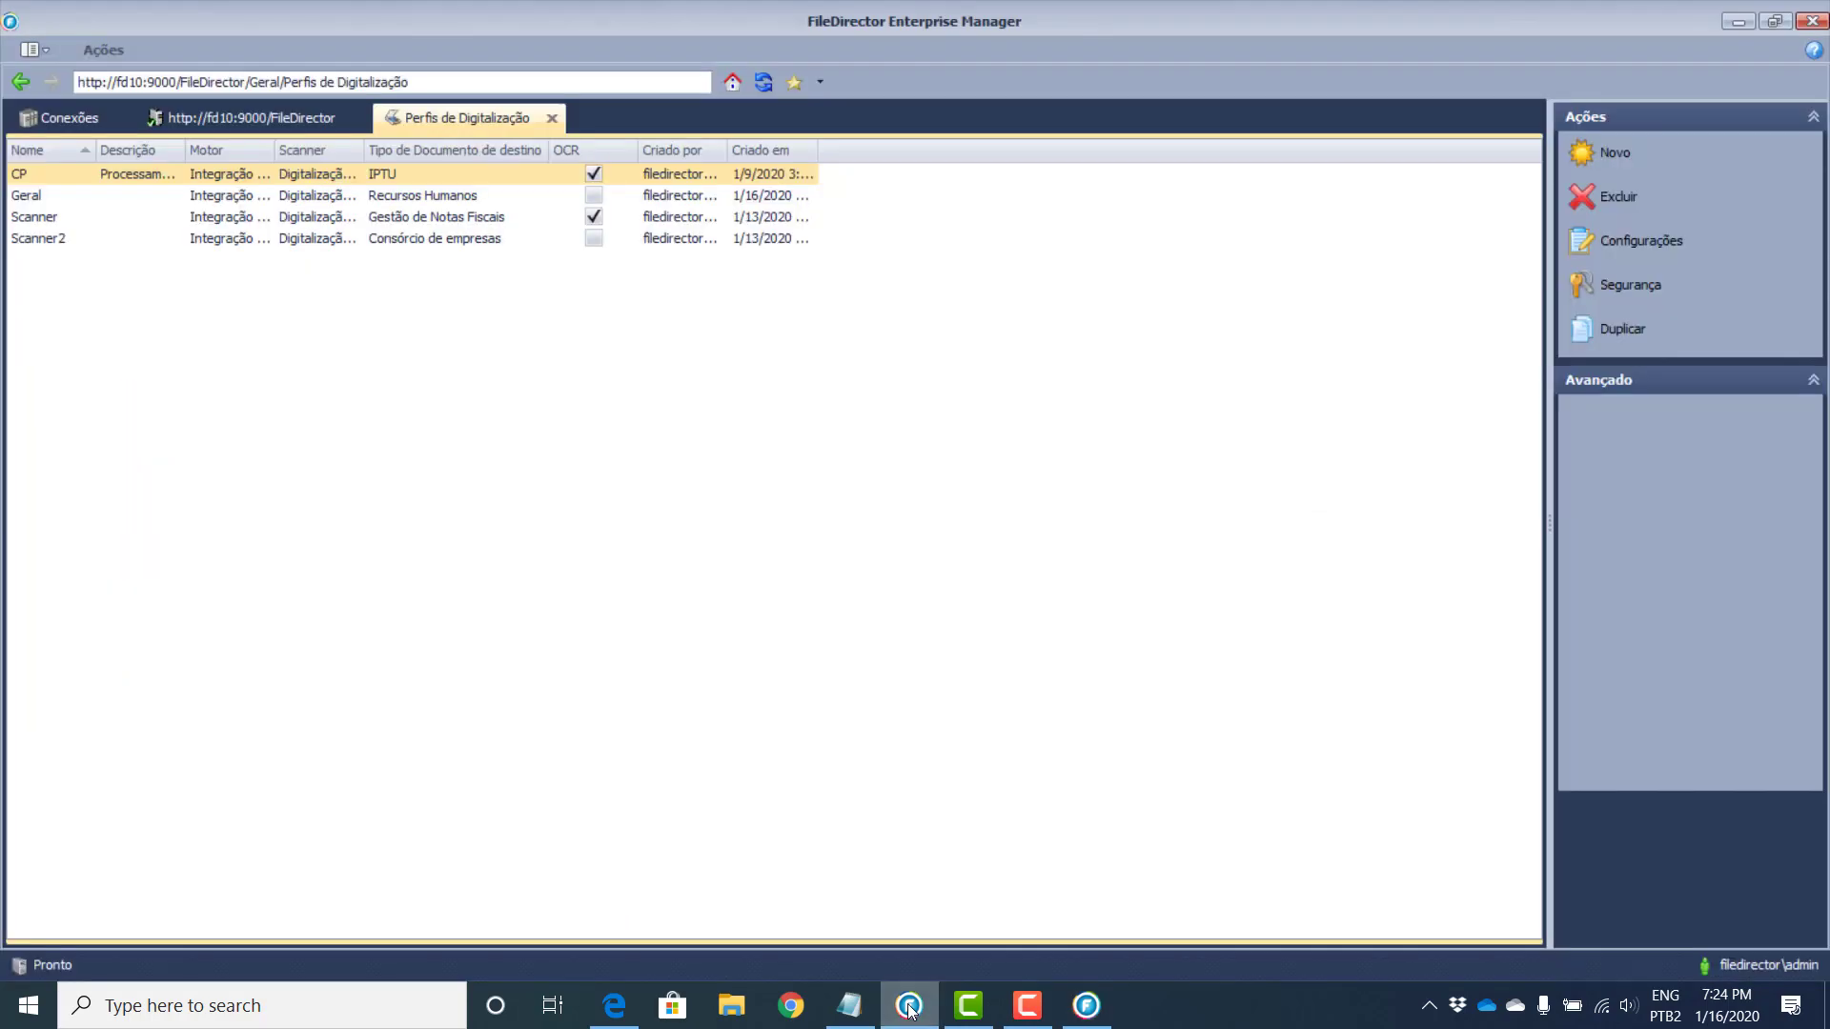
Step: Return to the Geral settings and open the IPTU form from the OCR forms list
{"action": "left_click", "coordinate": [23, 84]}
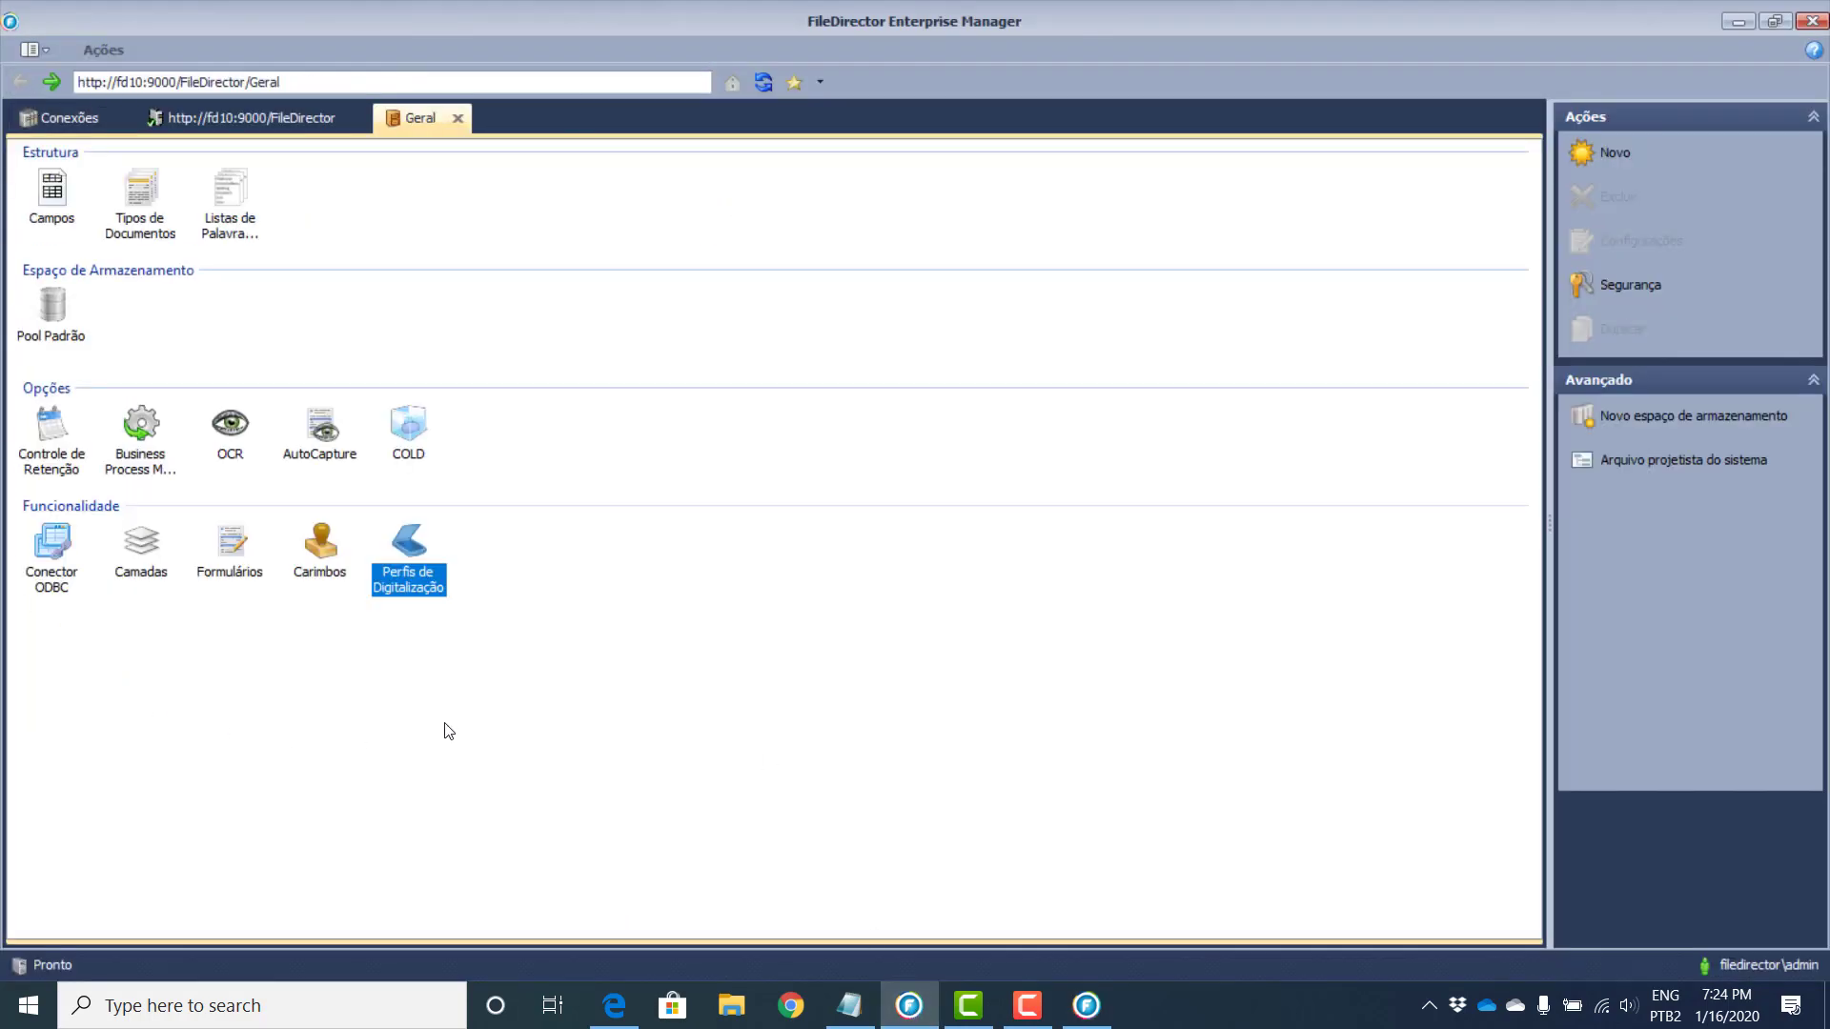
{"action": "double_click", "coordinate": [230, 425]}
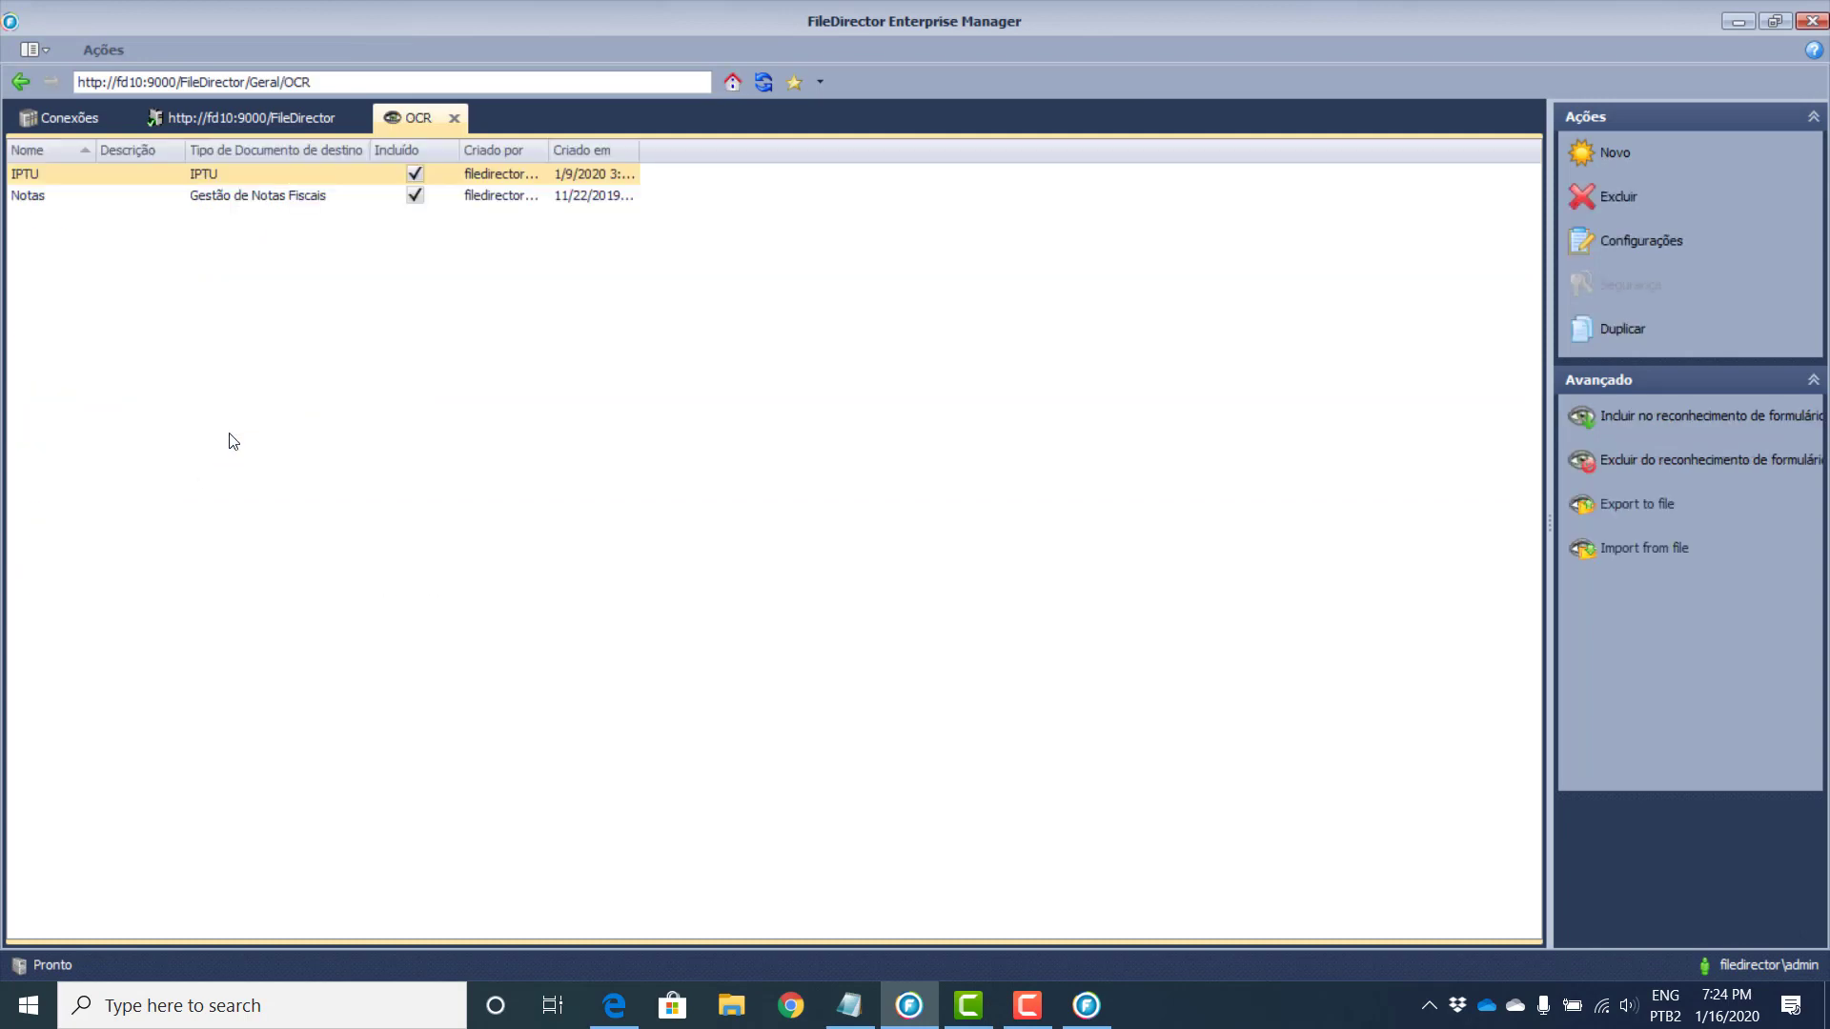
{"action": "double_click", "coordinate": [216, 170]}
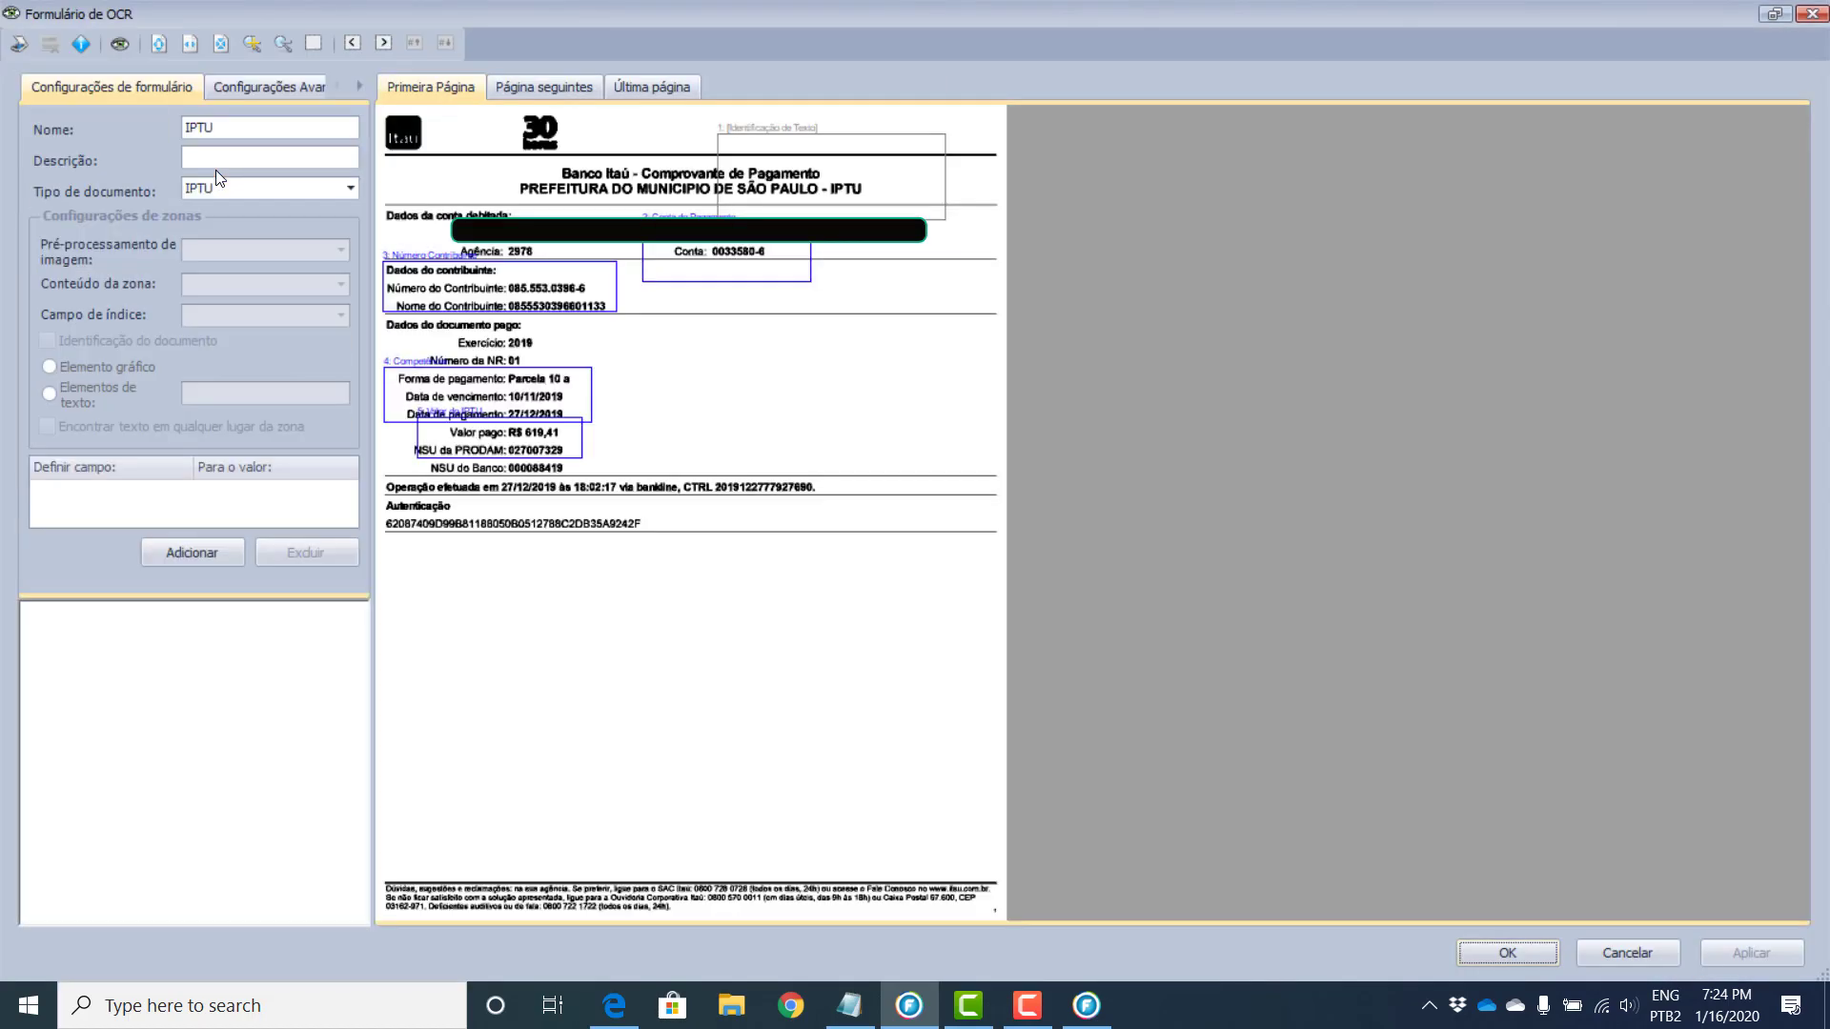
Step: Fit the receipt to width and test recognition of the text-identification and Conta do Pagamento zones
{"action": "left_click", "coordinate": [189, 44]}
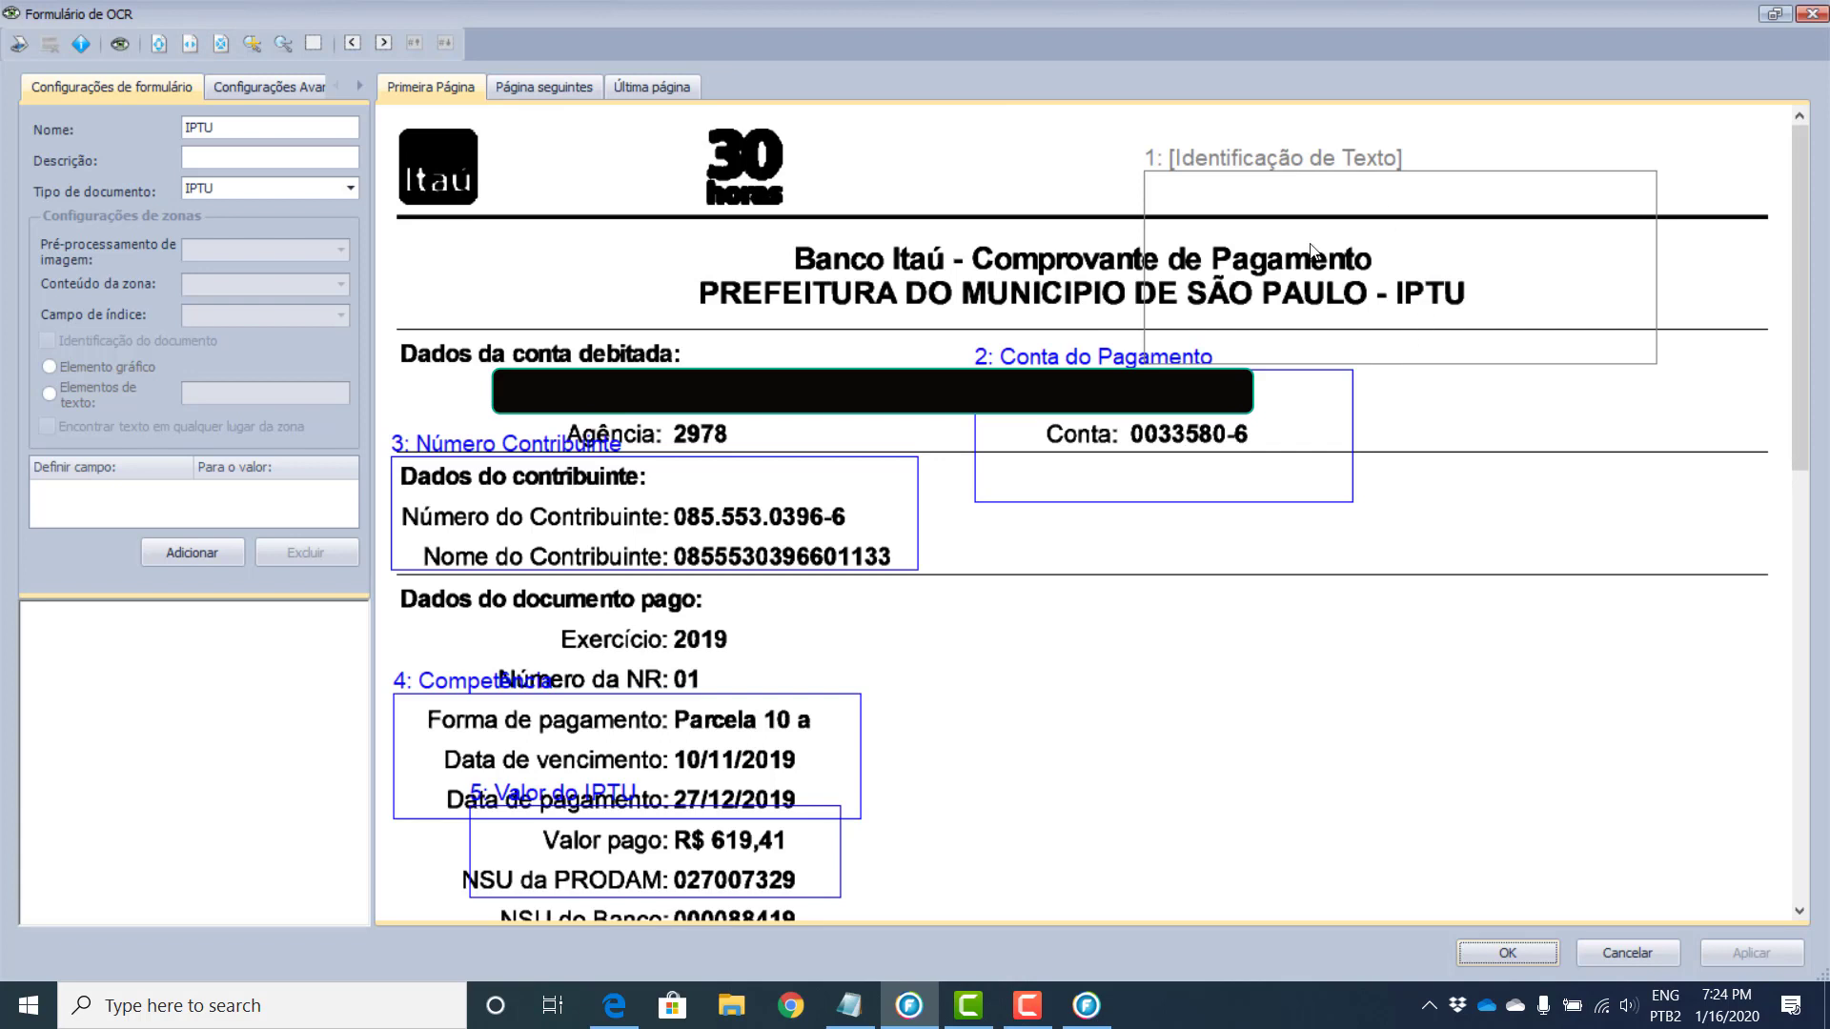
{"action": "left_click", "coordinate": [1554, 287]}
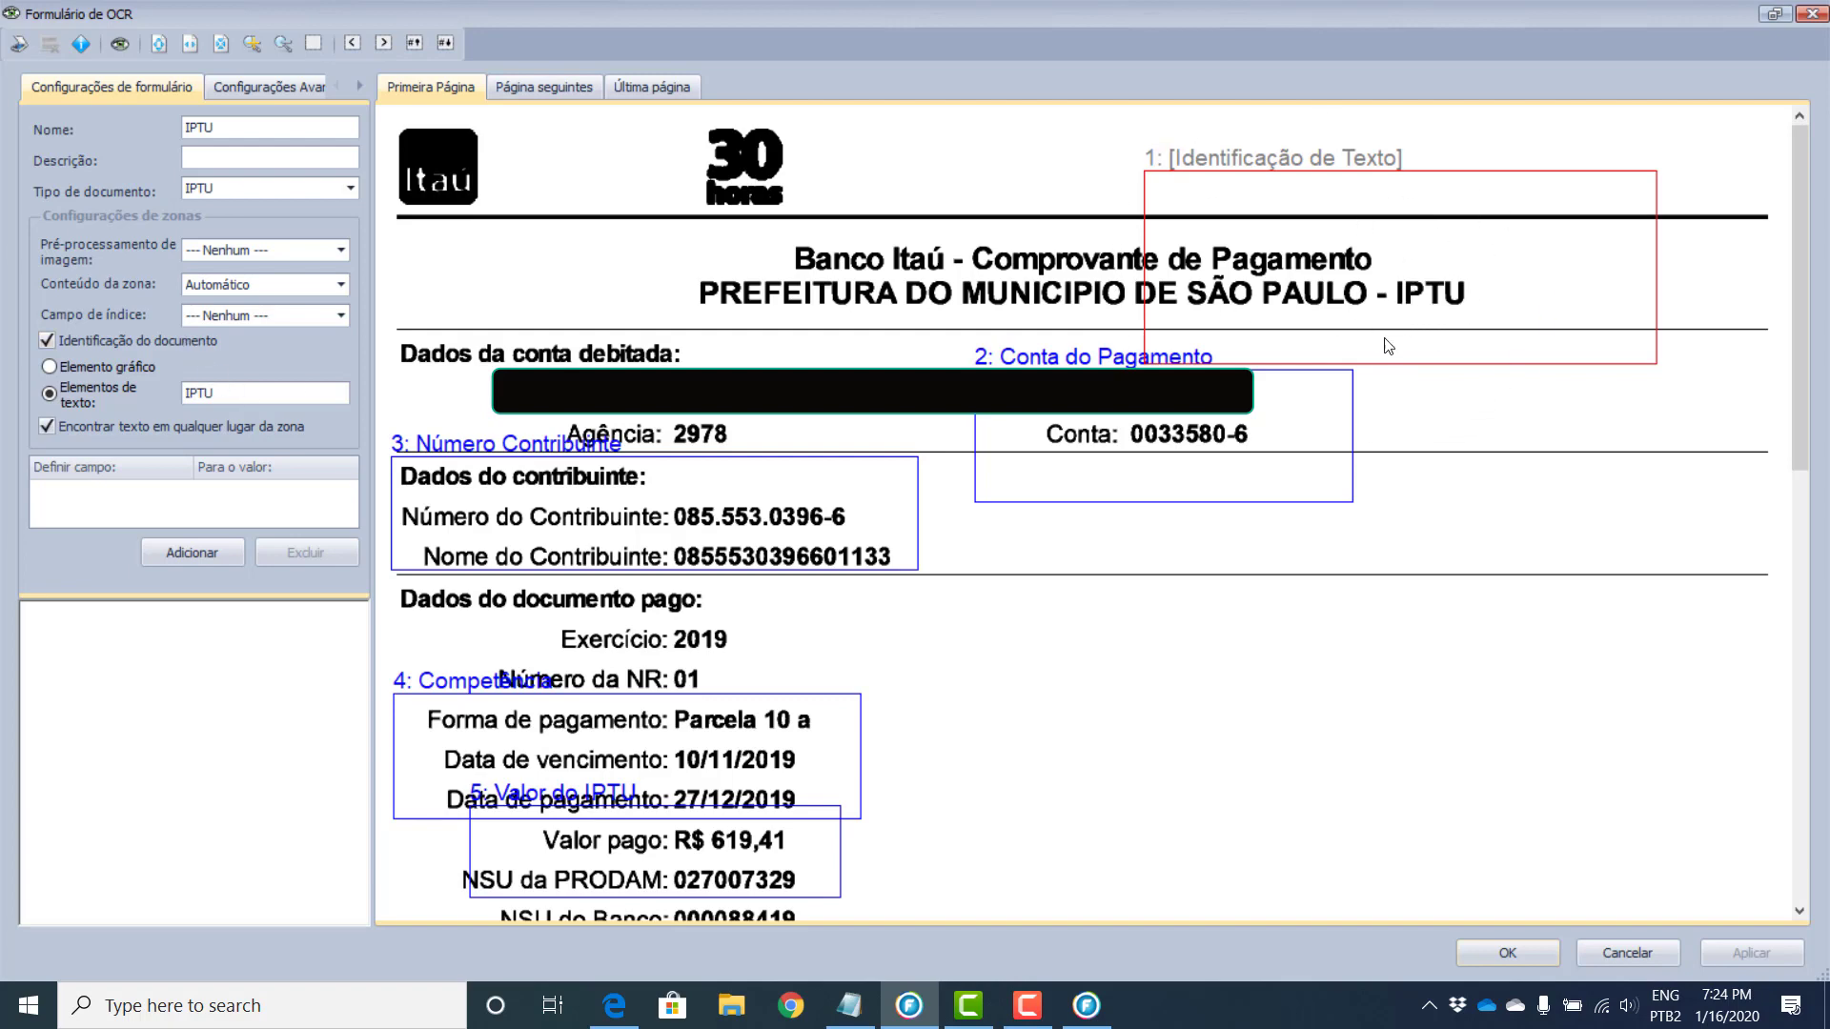
{"action": "left_click", "coordinate": [1484, 244]}
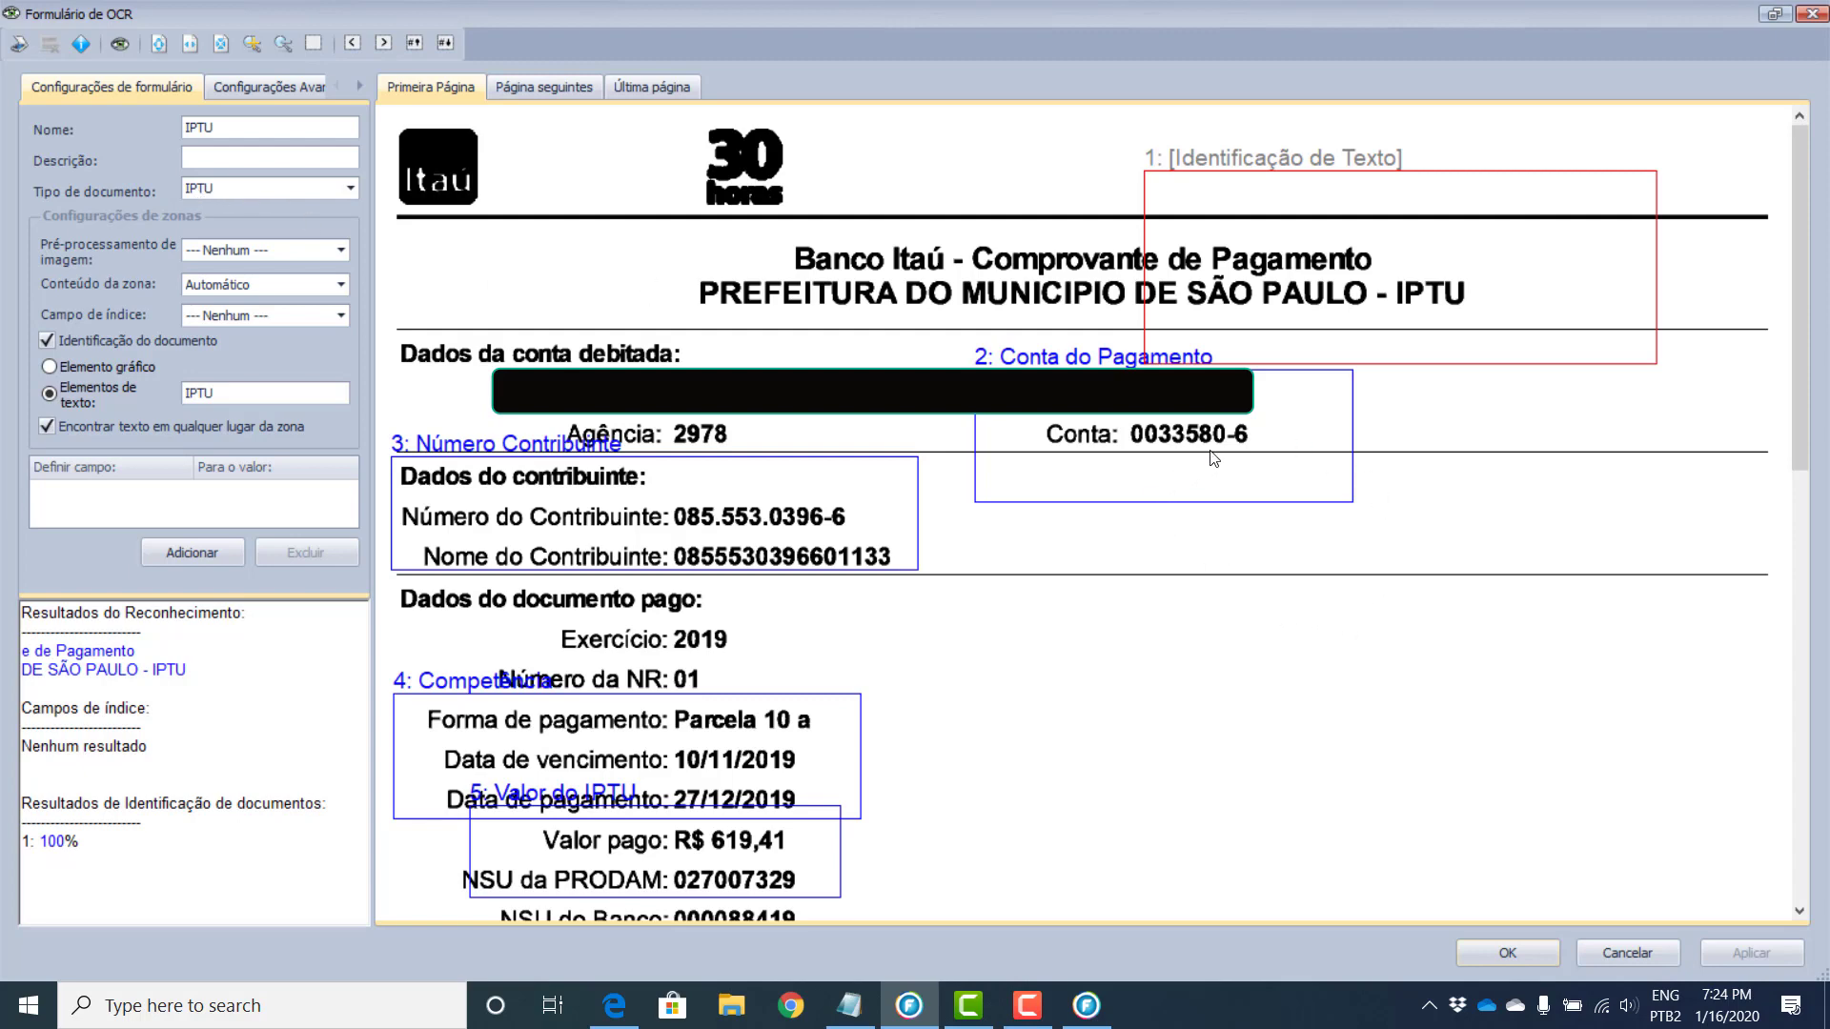
{"action": "left_click", "coordinate": [1208, 459]}
{"action": "scroll", "coordinate": [1209, 459], "scroll_direction": "down", "scroll_amount": 3}
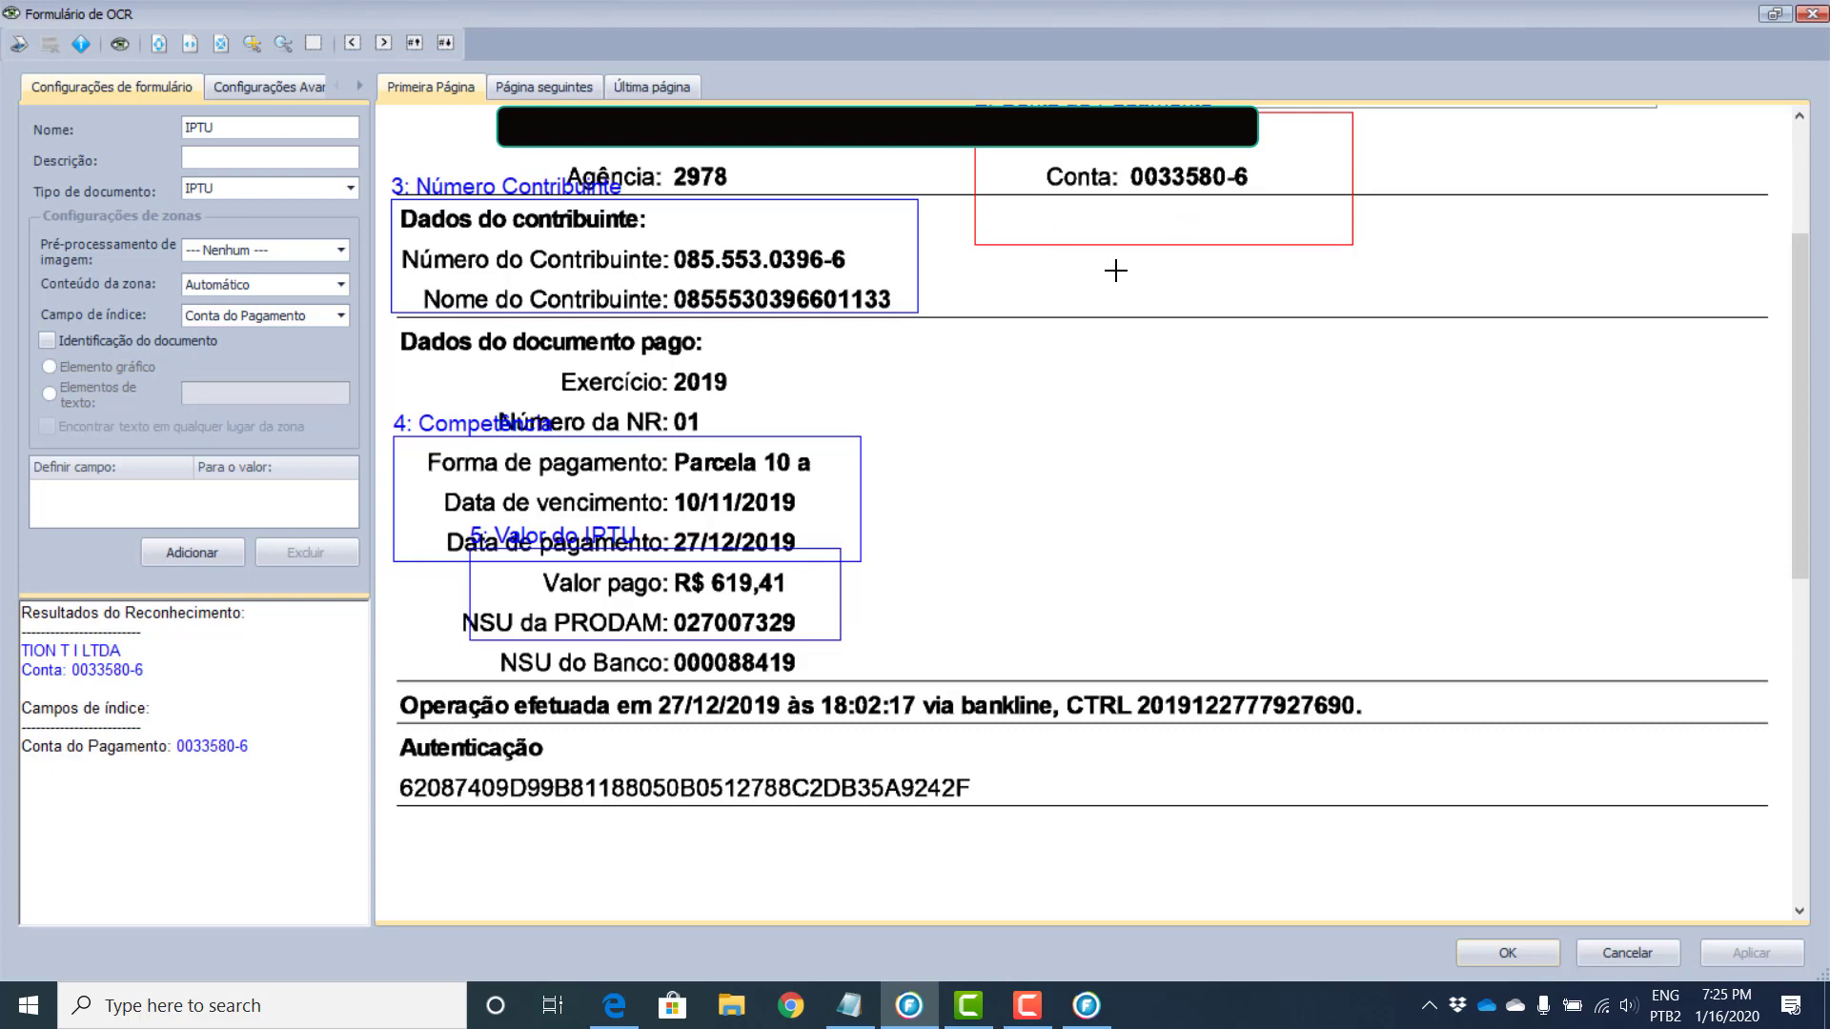
Step: Review the Número Contribuinte and Valor do IPTU zone results, then save the IPTU OCR form
{"action": "left_click", "coordinate": [762, 290]}
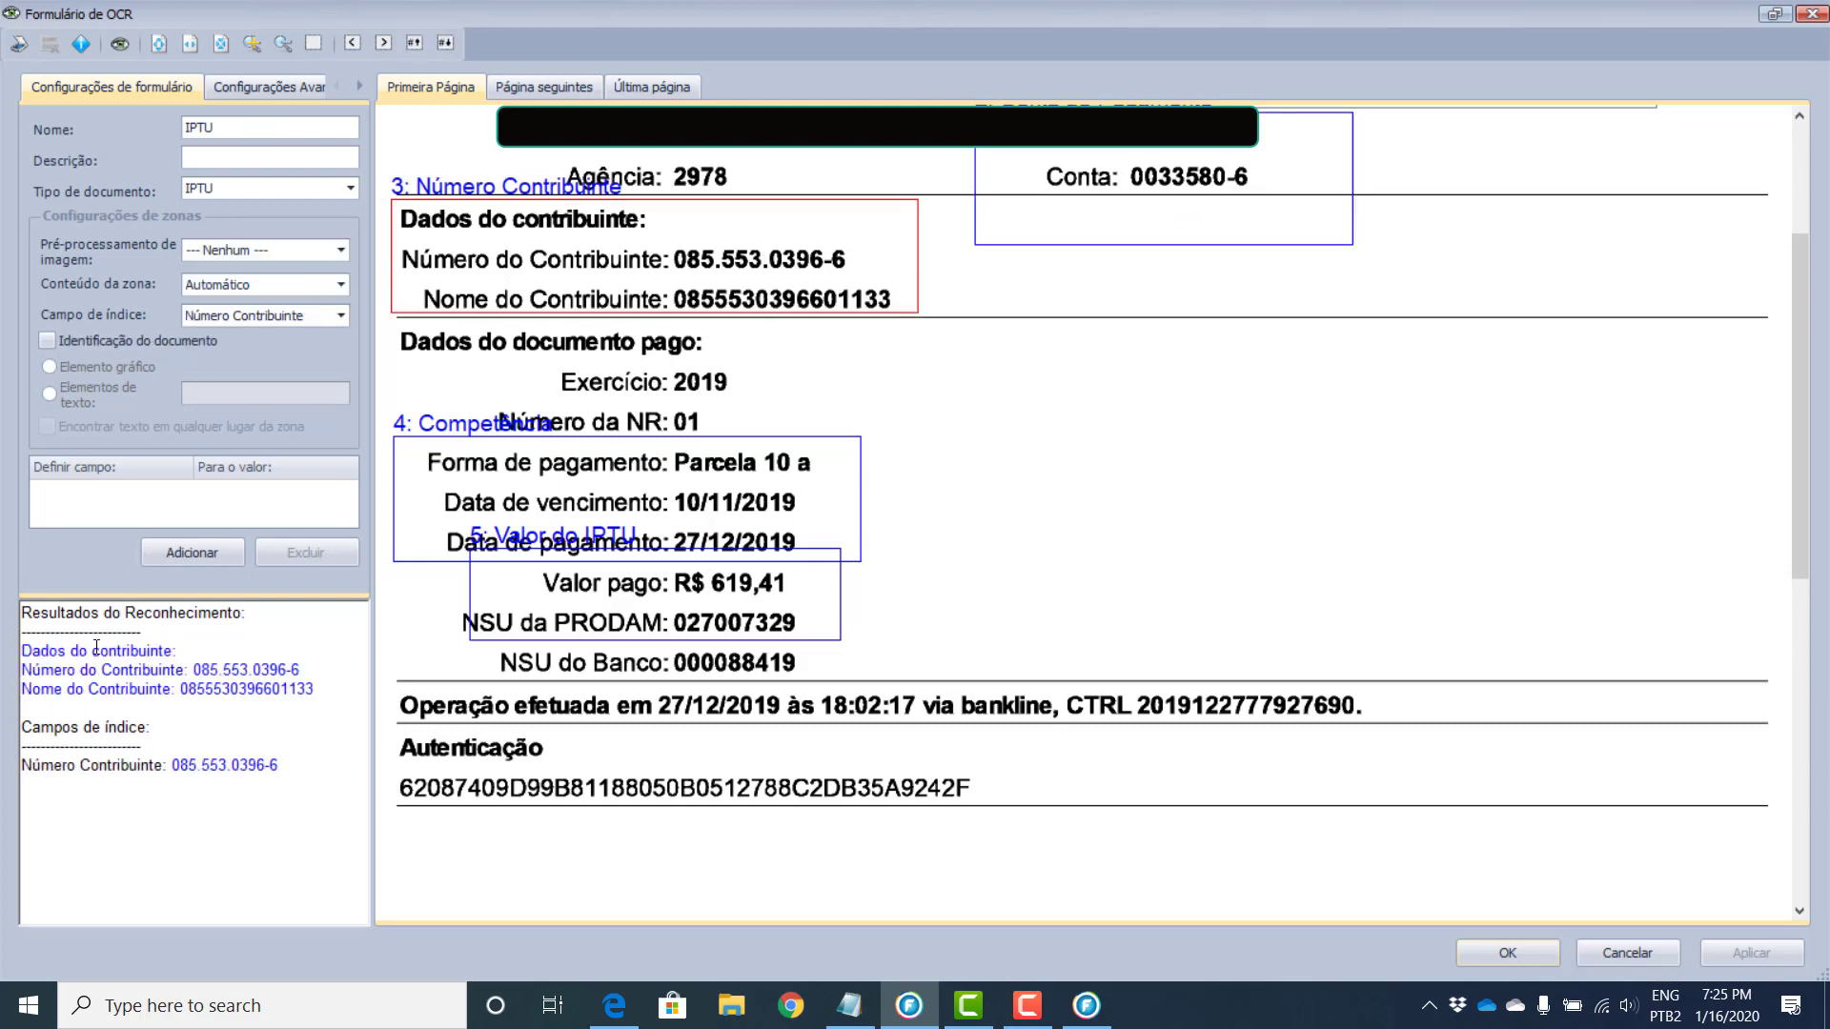
{"action": "left_click_drag", "start_coordinate": [23, 650], "coordinate": [308, 684]}
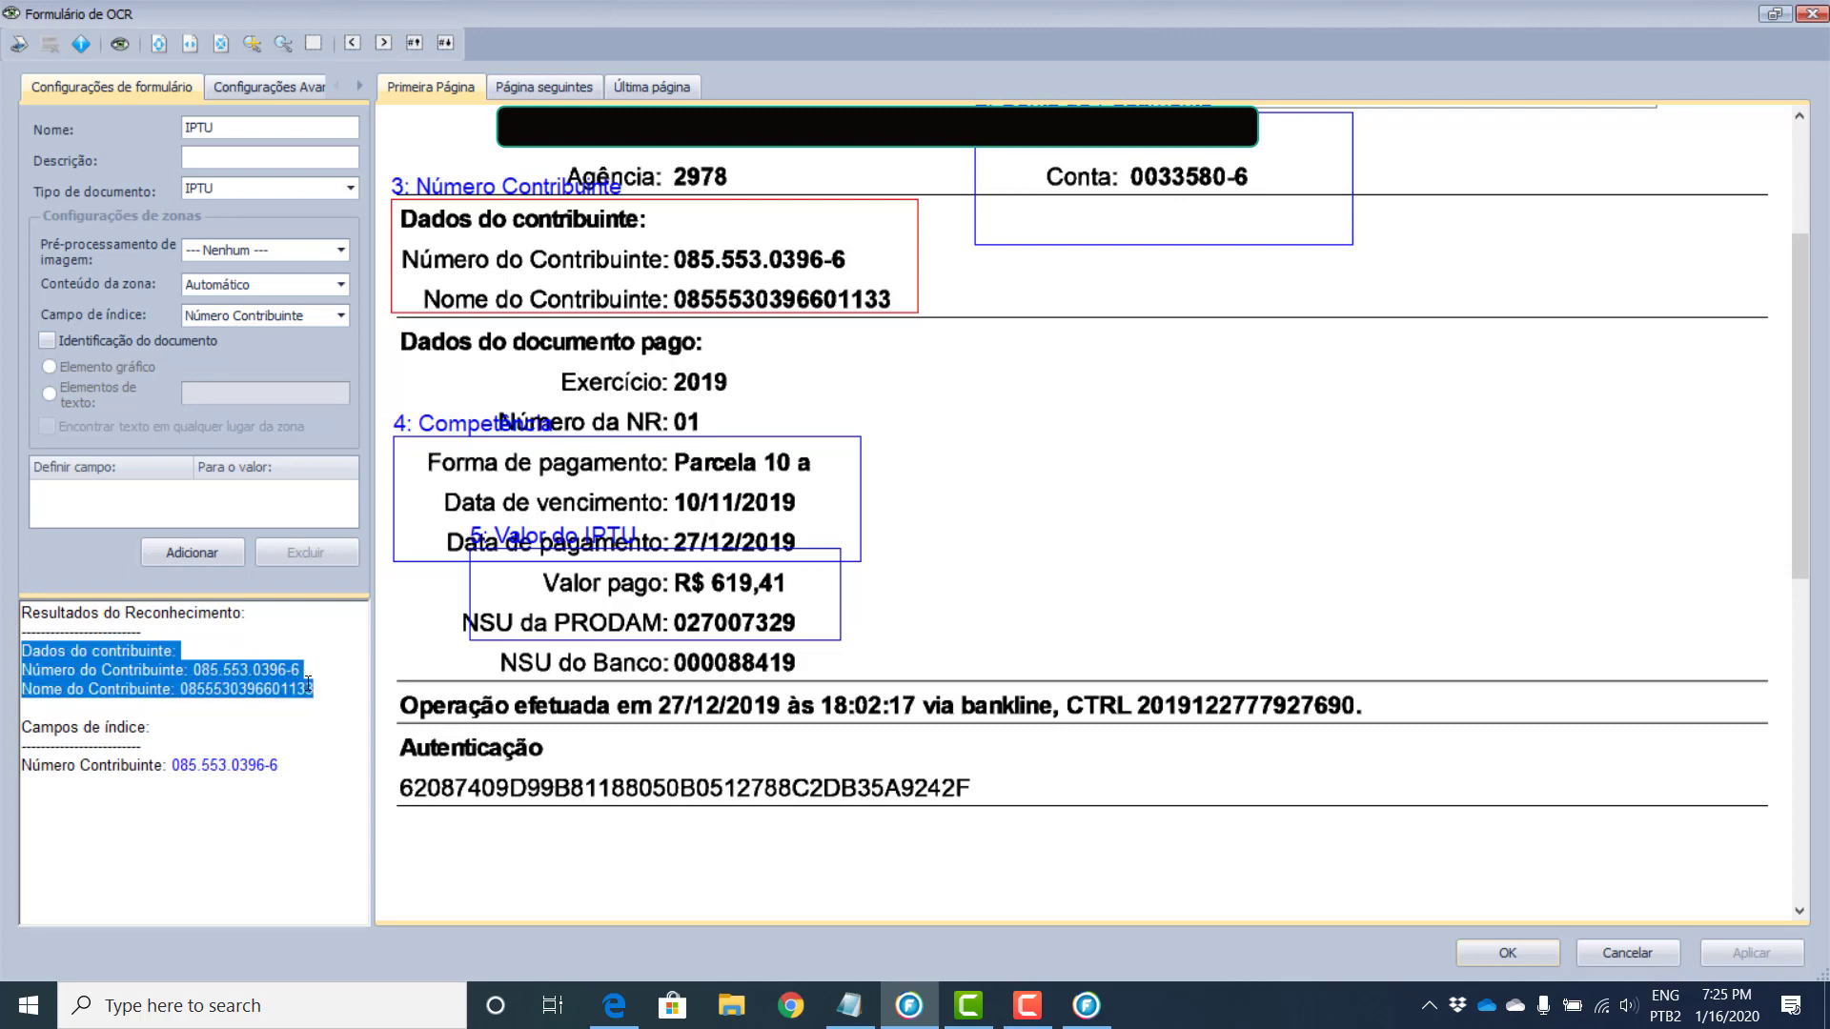
{"action": "left_click_drag", "start_coordinate": [168, 764], "coordinate": [283, 763]}
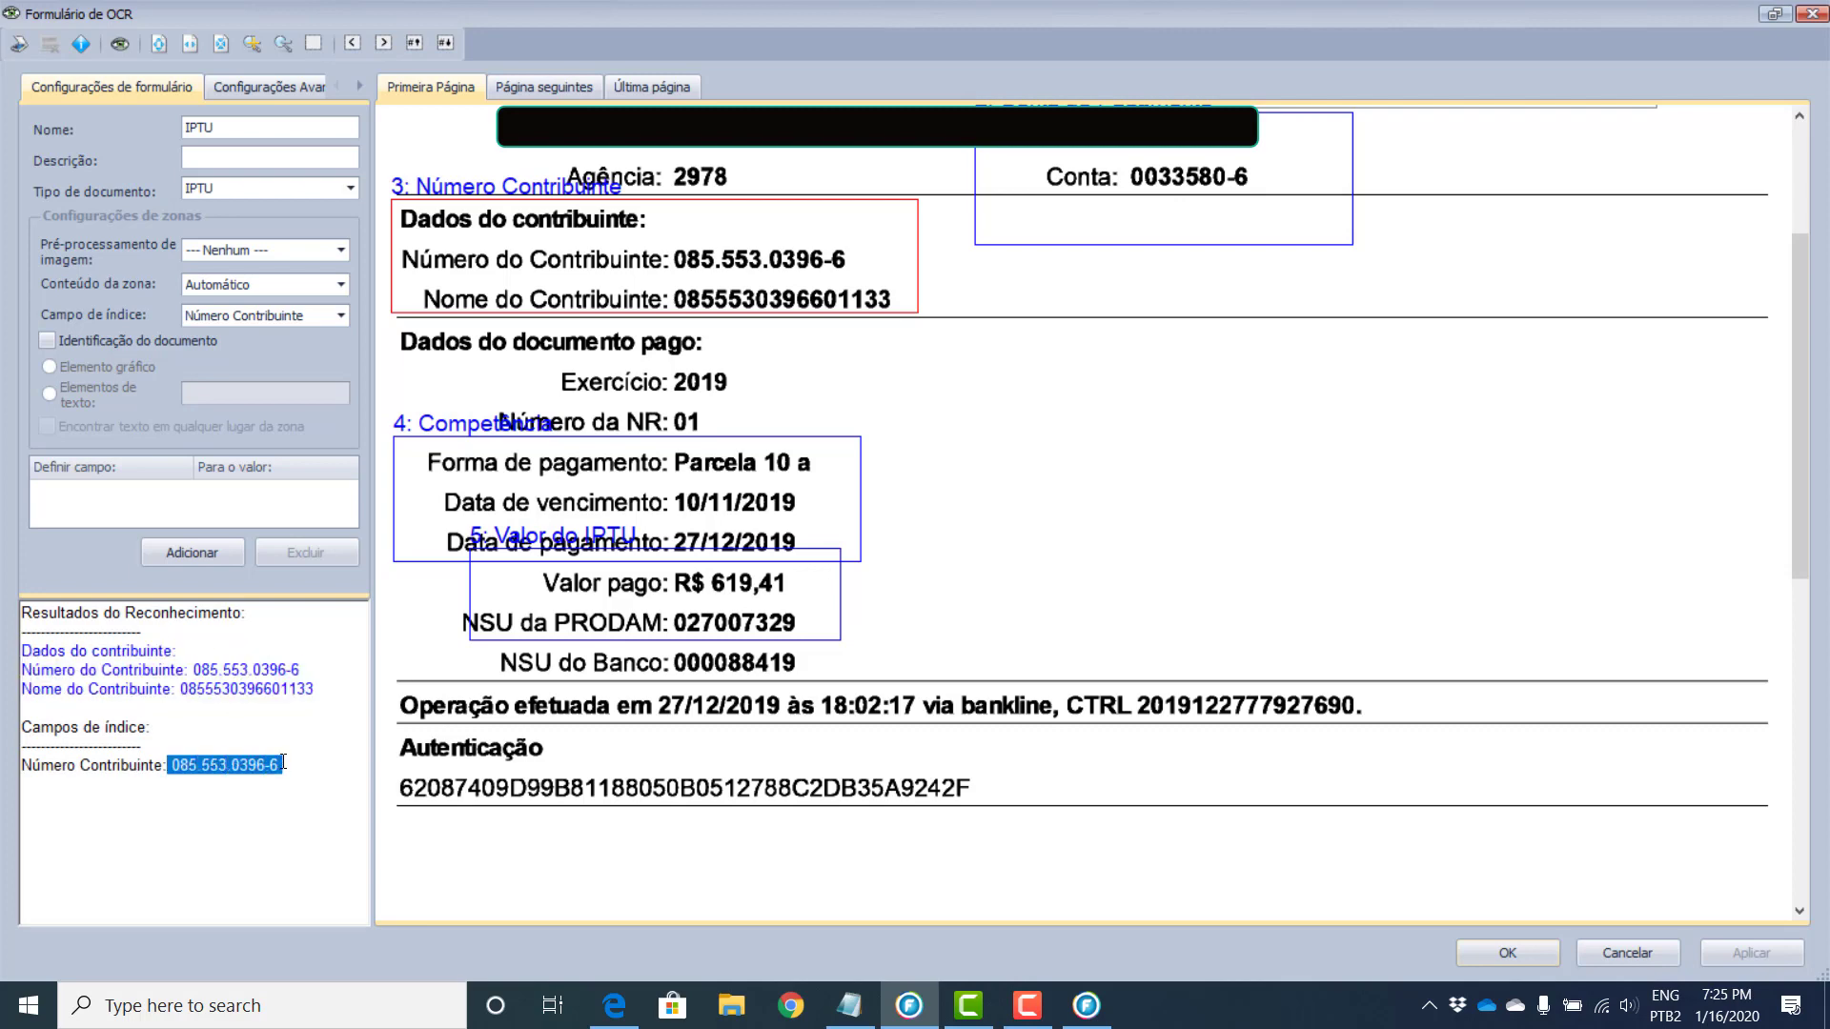
{"action": "left_click", "coordinate": [795, 625]}
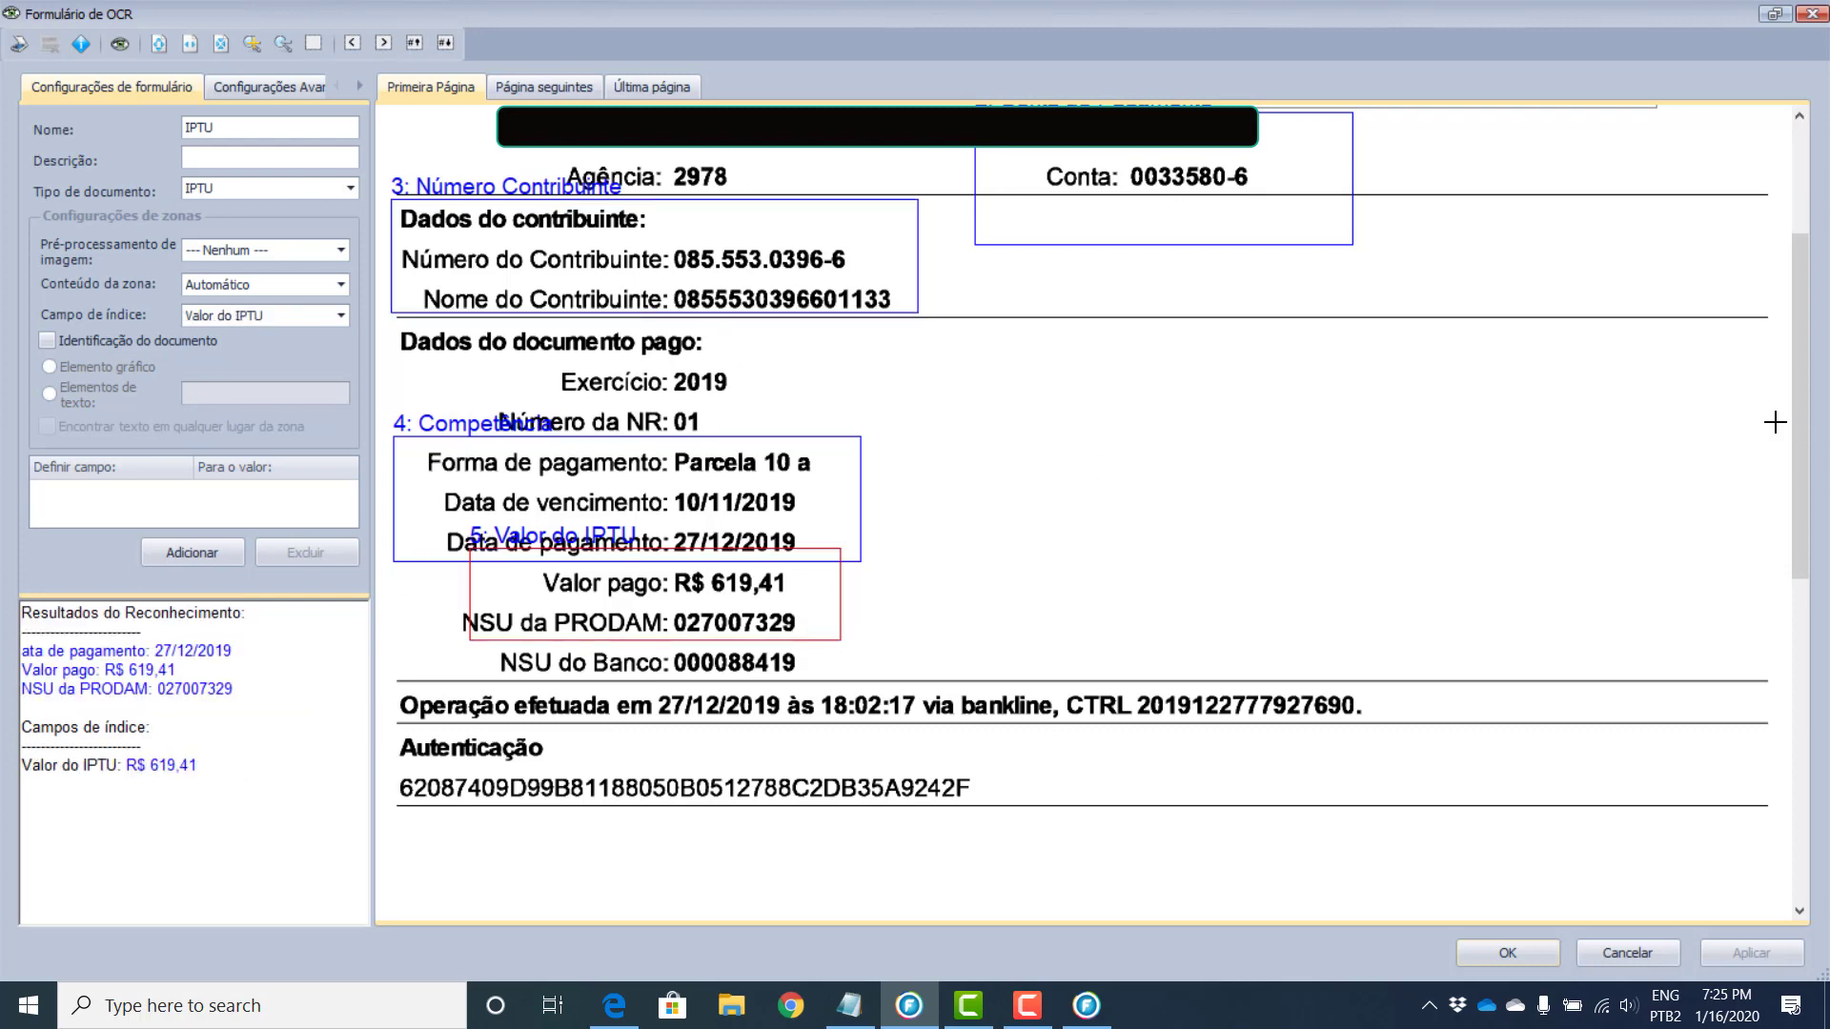
{"action": "mouse_move", "coordinate": [1811, 439]}
{"action": "left_mouse_down"}
{"action": "mouse_move", "coordinate": [1811, 516]}
{"action": "mouse_move", "coordinate": [1811, 463]}
{"action": "left_mouse_up"}
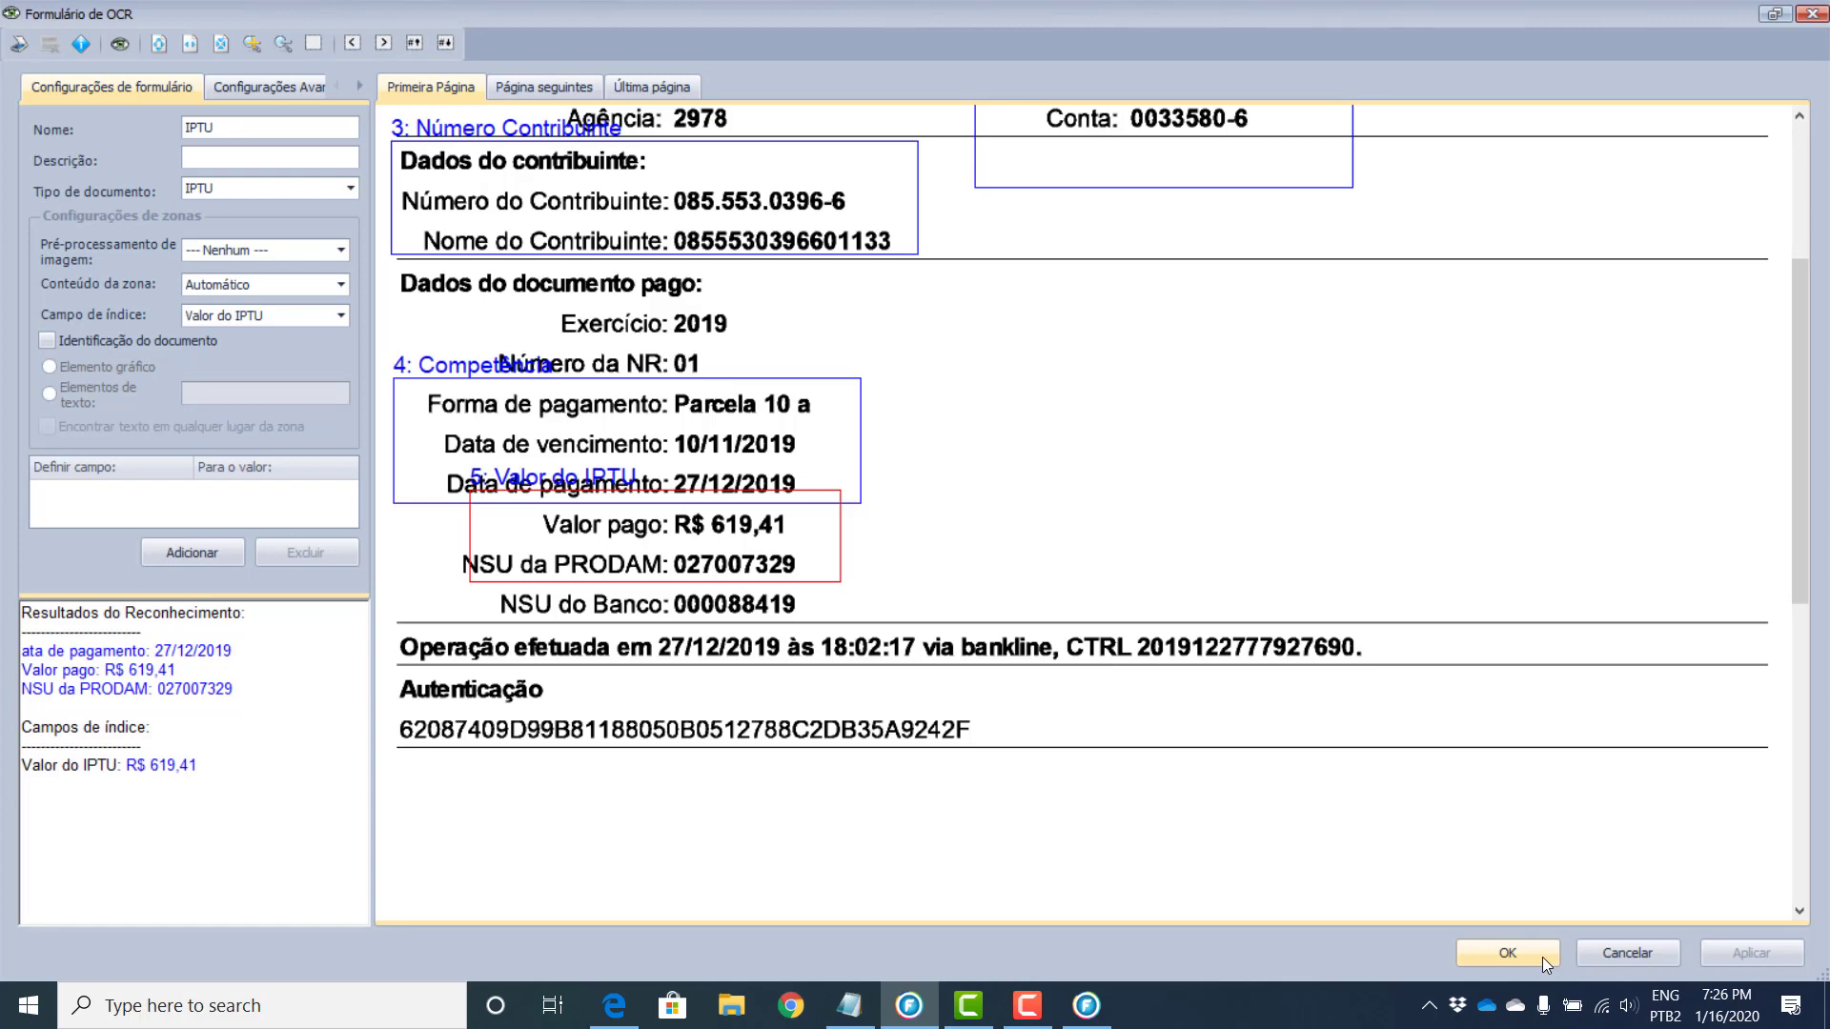
{"action": "left_click", "coordinate": [1542, 957]}
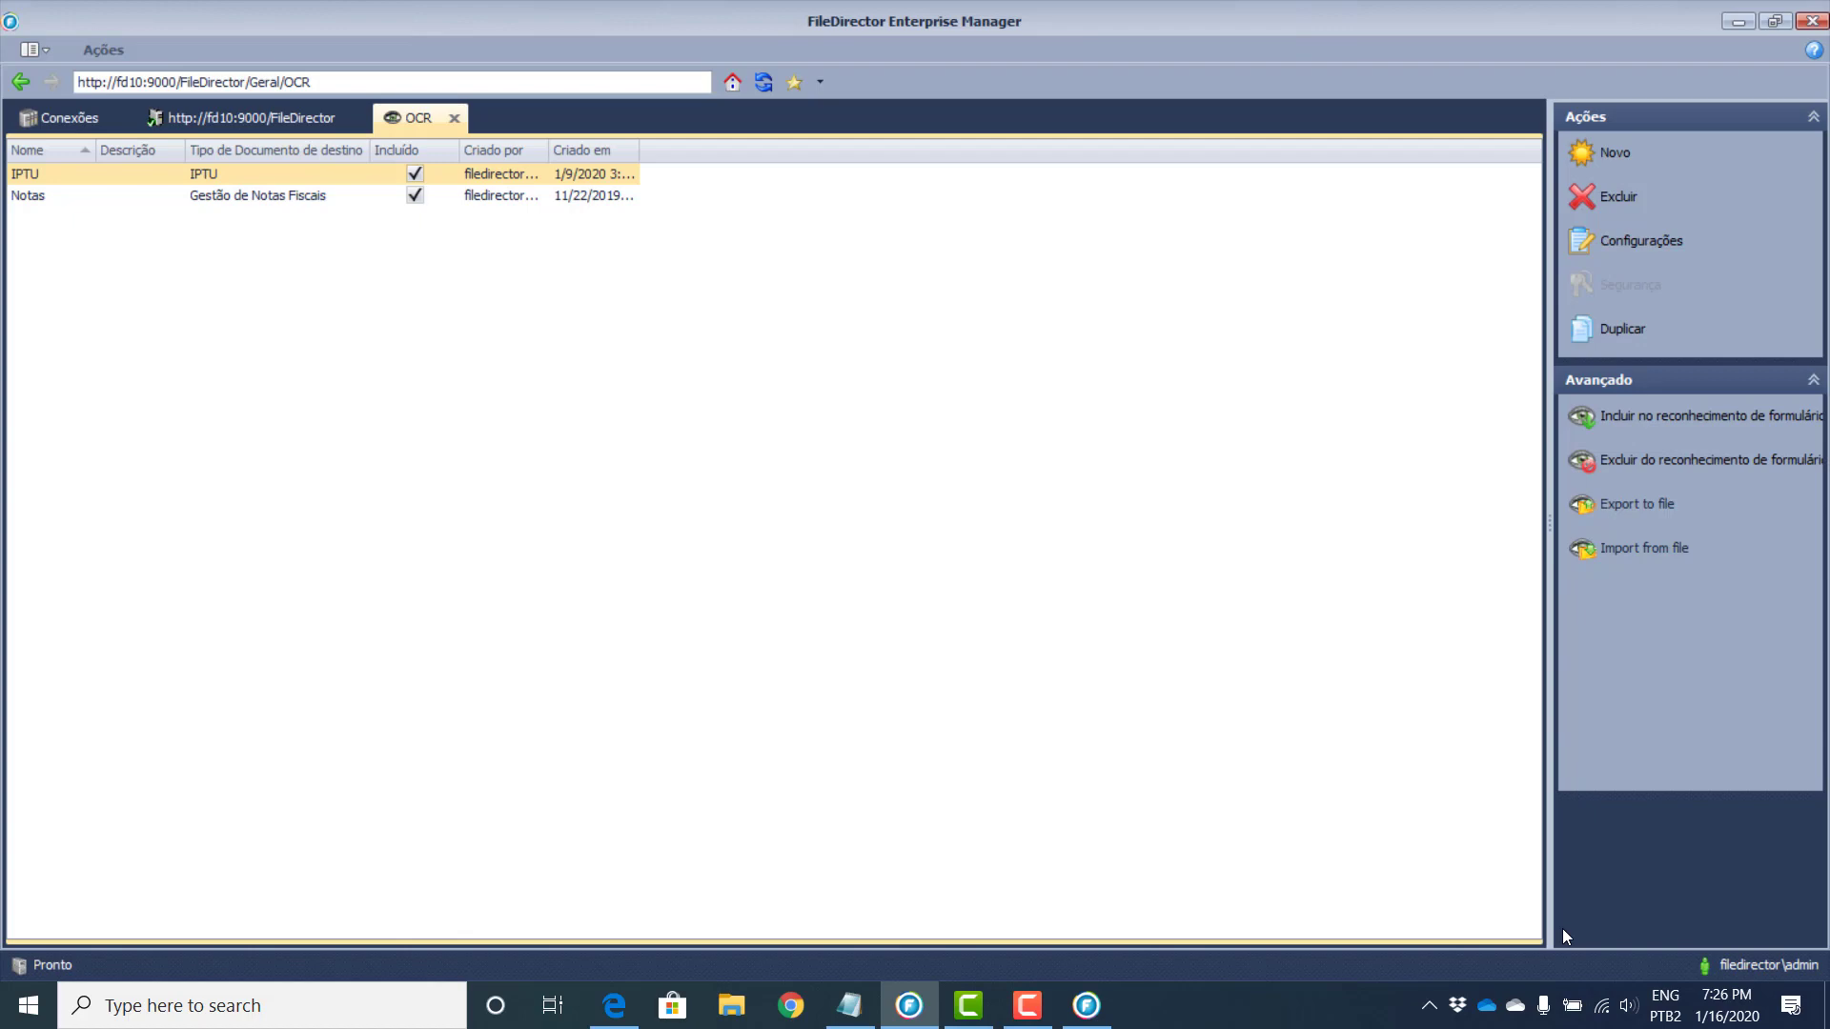
Step: In WinClient, select all local IPTU documents and release them with Liberar
{"action": "left_click", "coordinate": [277, 115]}
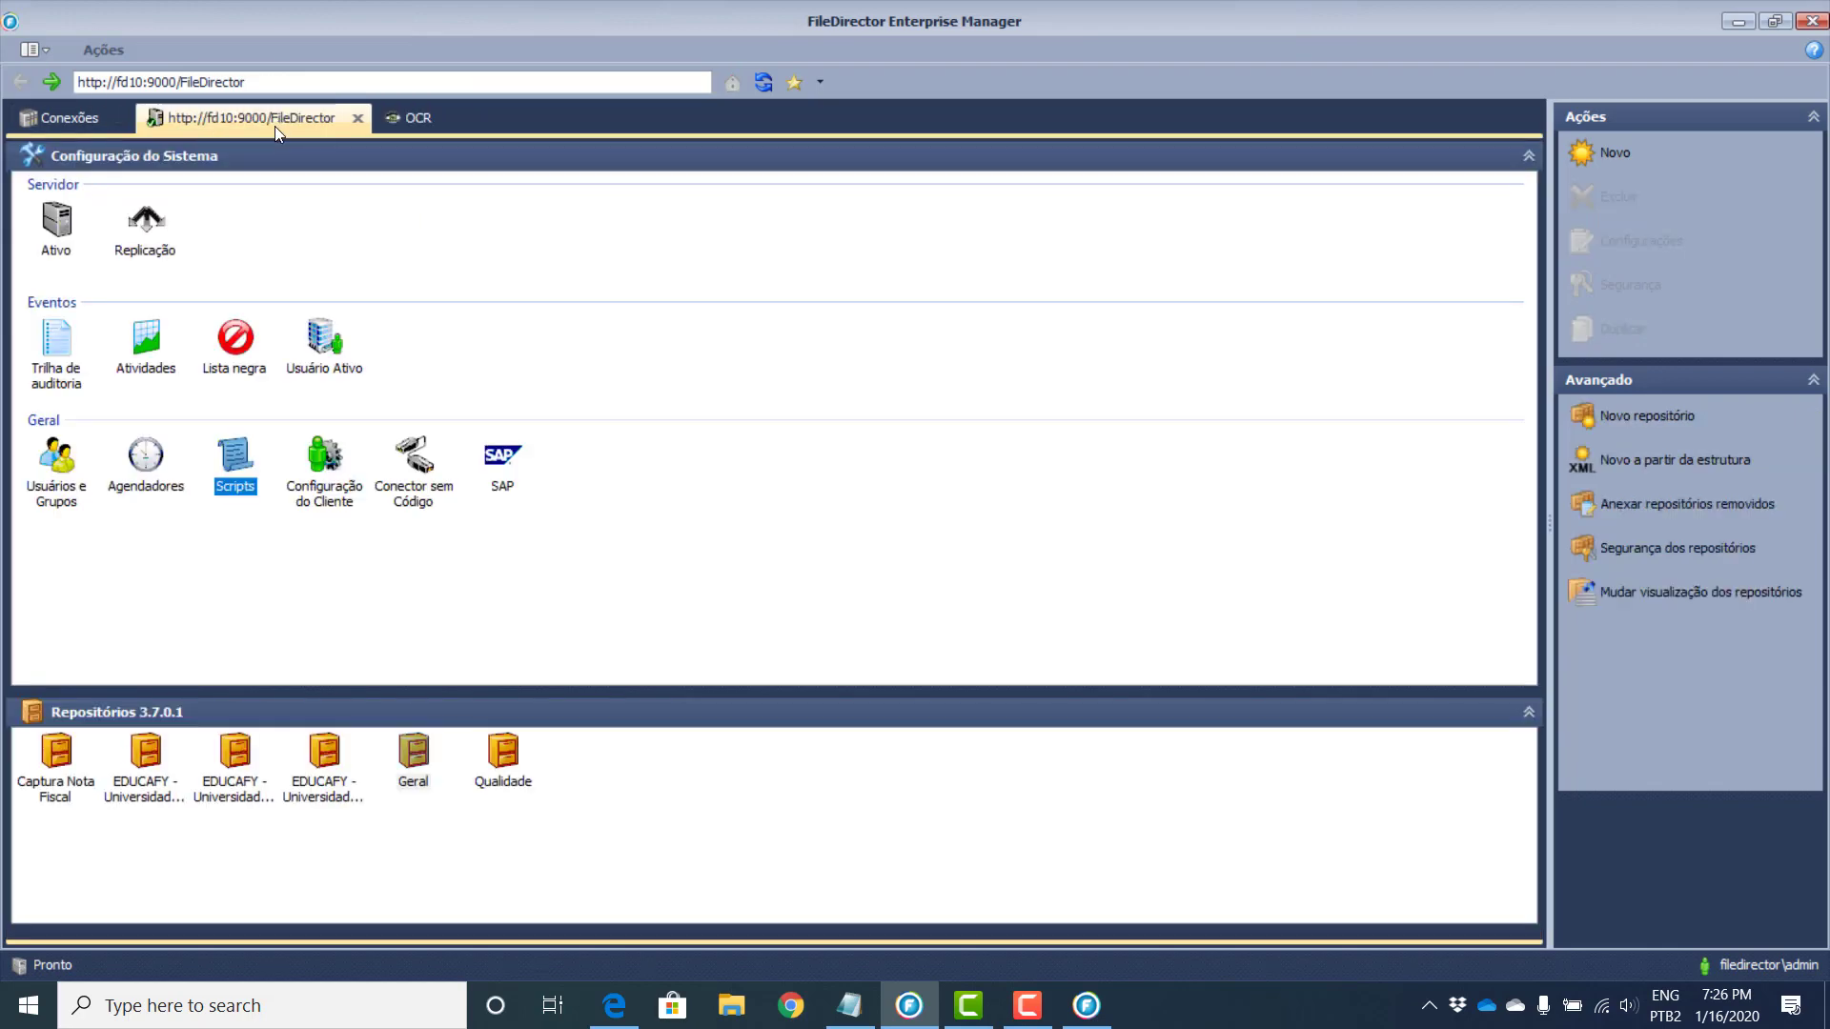
{"action": "left_click", "coordinate": [1087, 1003]}
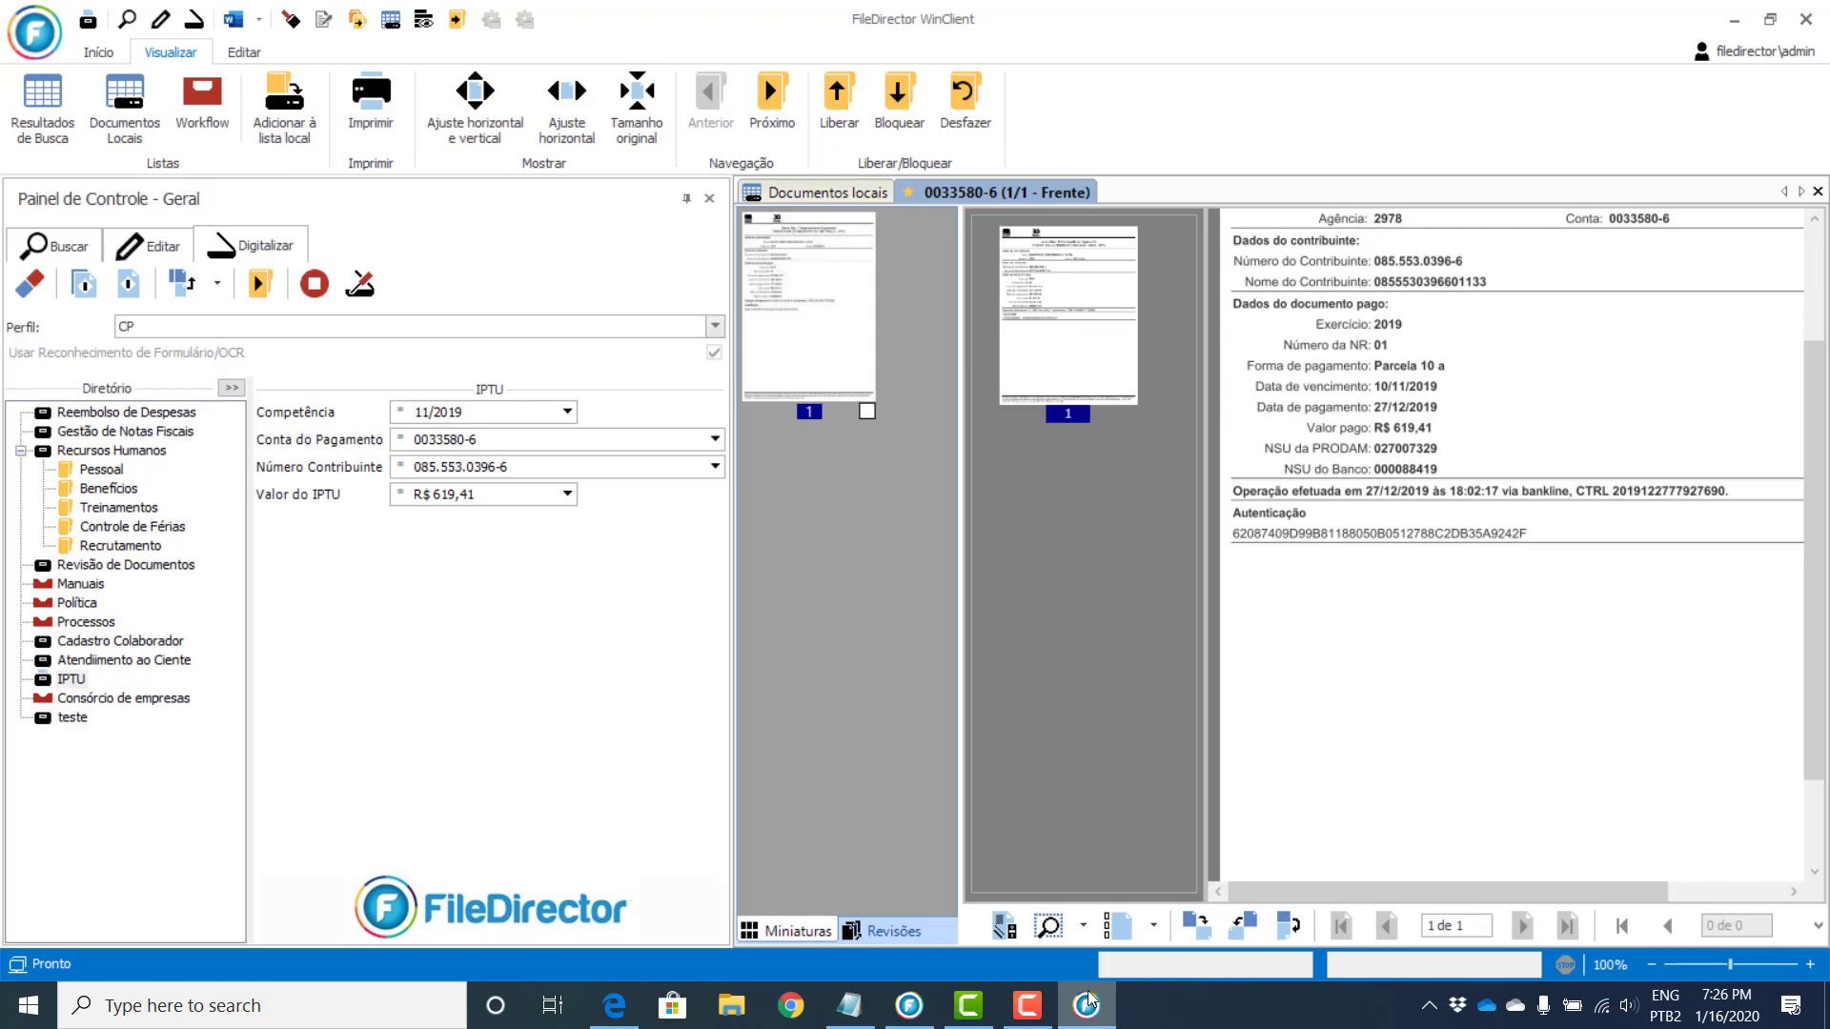
{"action": "left_click", "coordinate": [857, 194]}
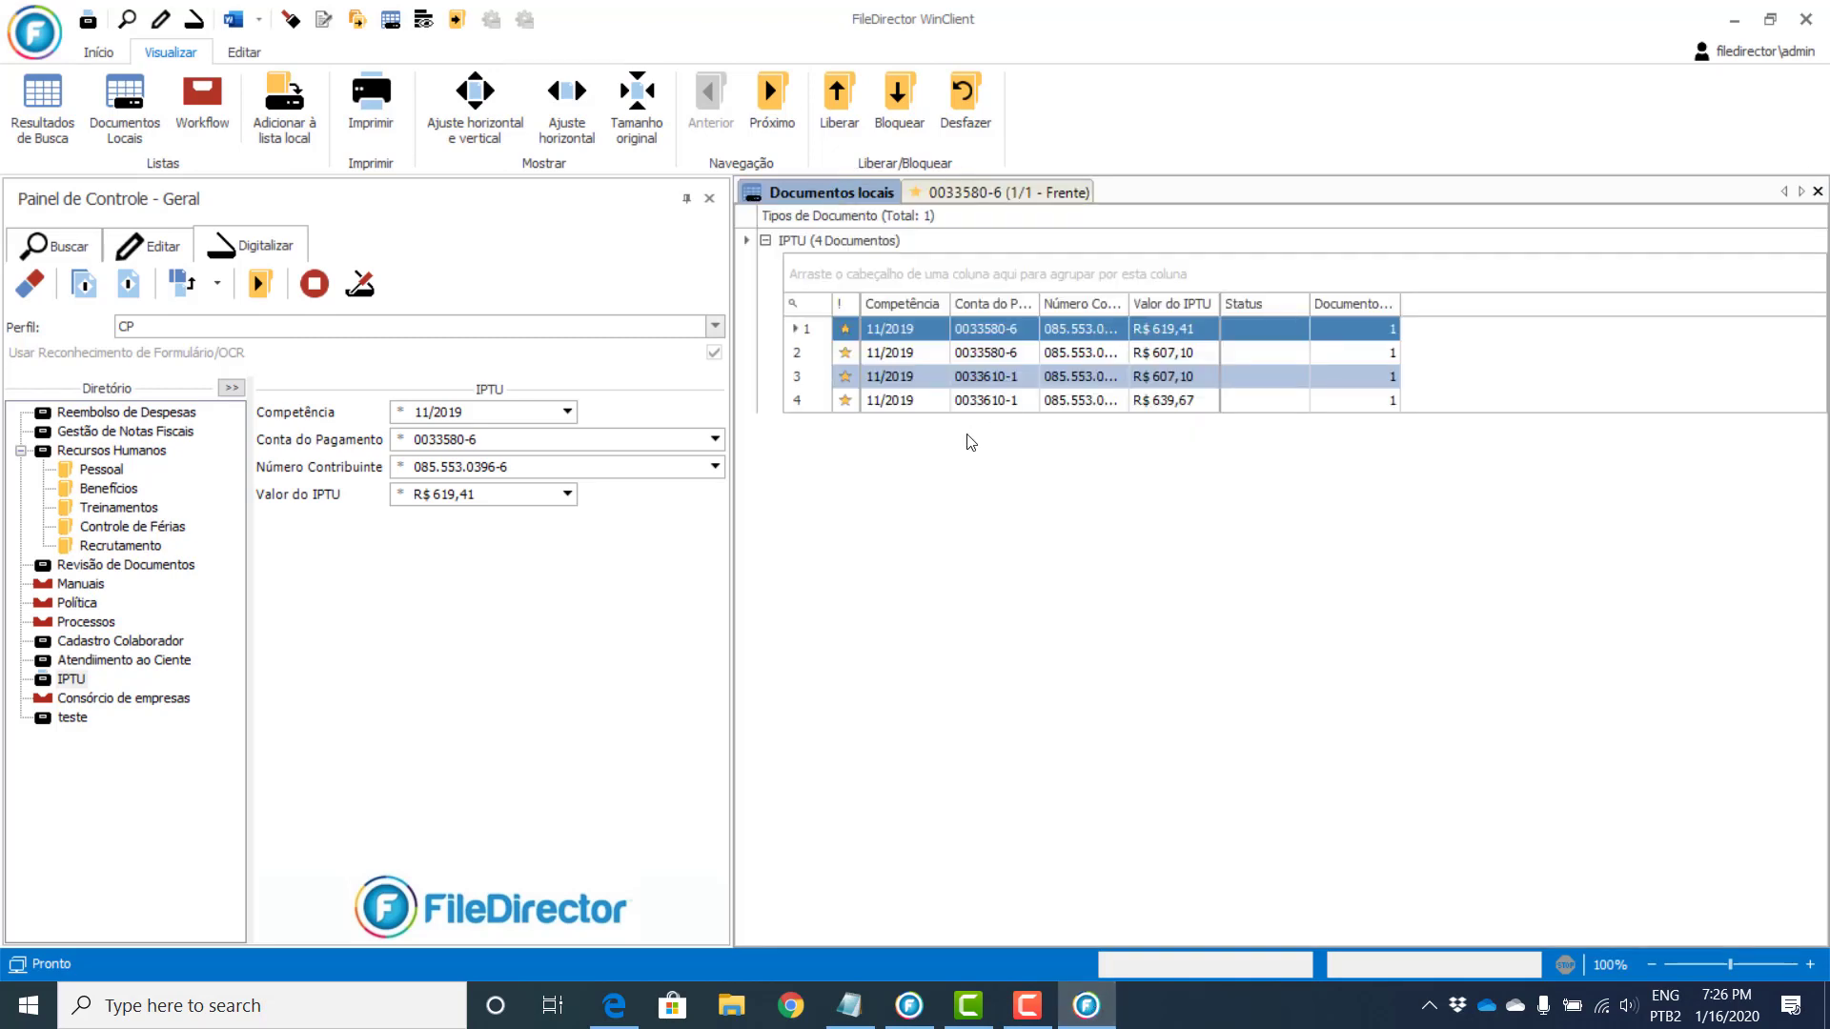
{"action": "key", "text": "ctrl+a"}
{"action": "left_click", "coordinate": [836, 108]}
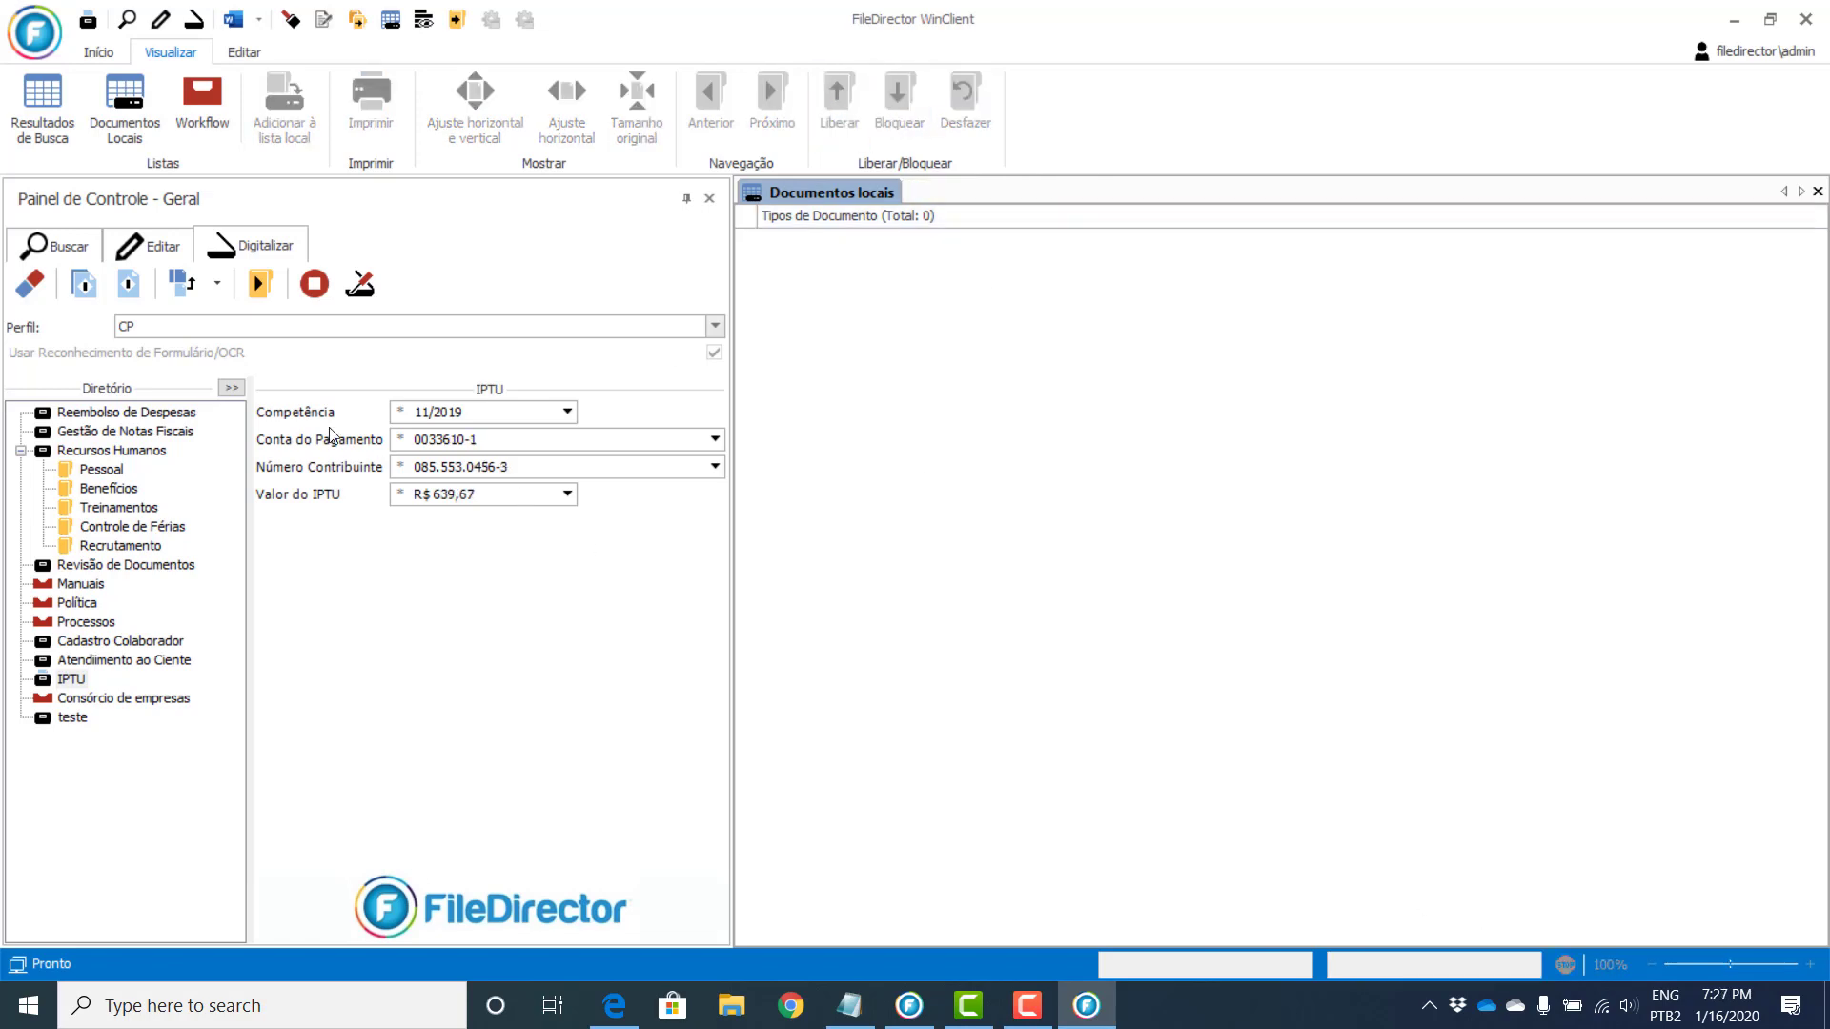
Step: Clear the IPTU search fields and browse the directory tree to the Consórcio de empresas form
{"action": "left_click", "coordinate": [59, 251]}
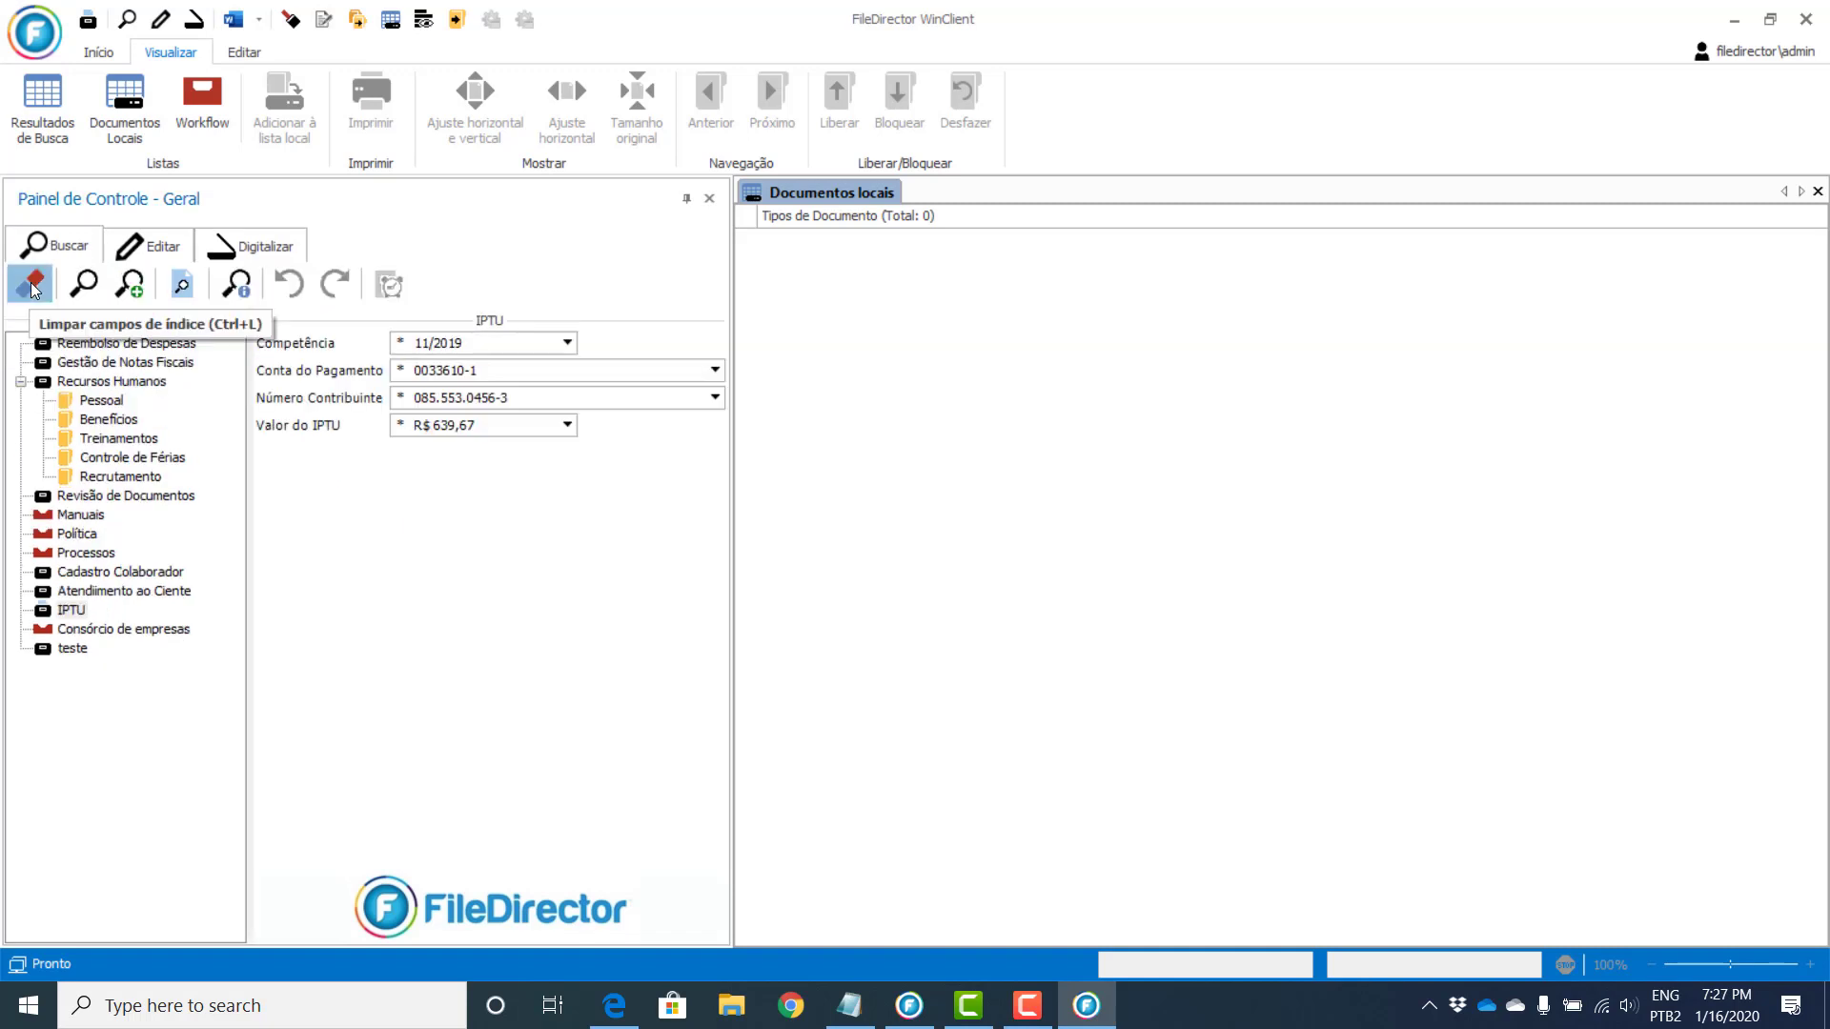
{"action": "left_click", "coordinate": [23, 280]}
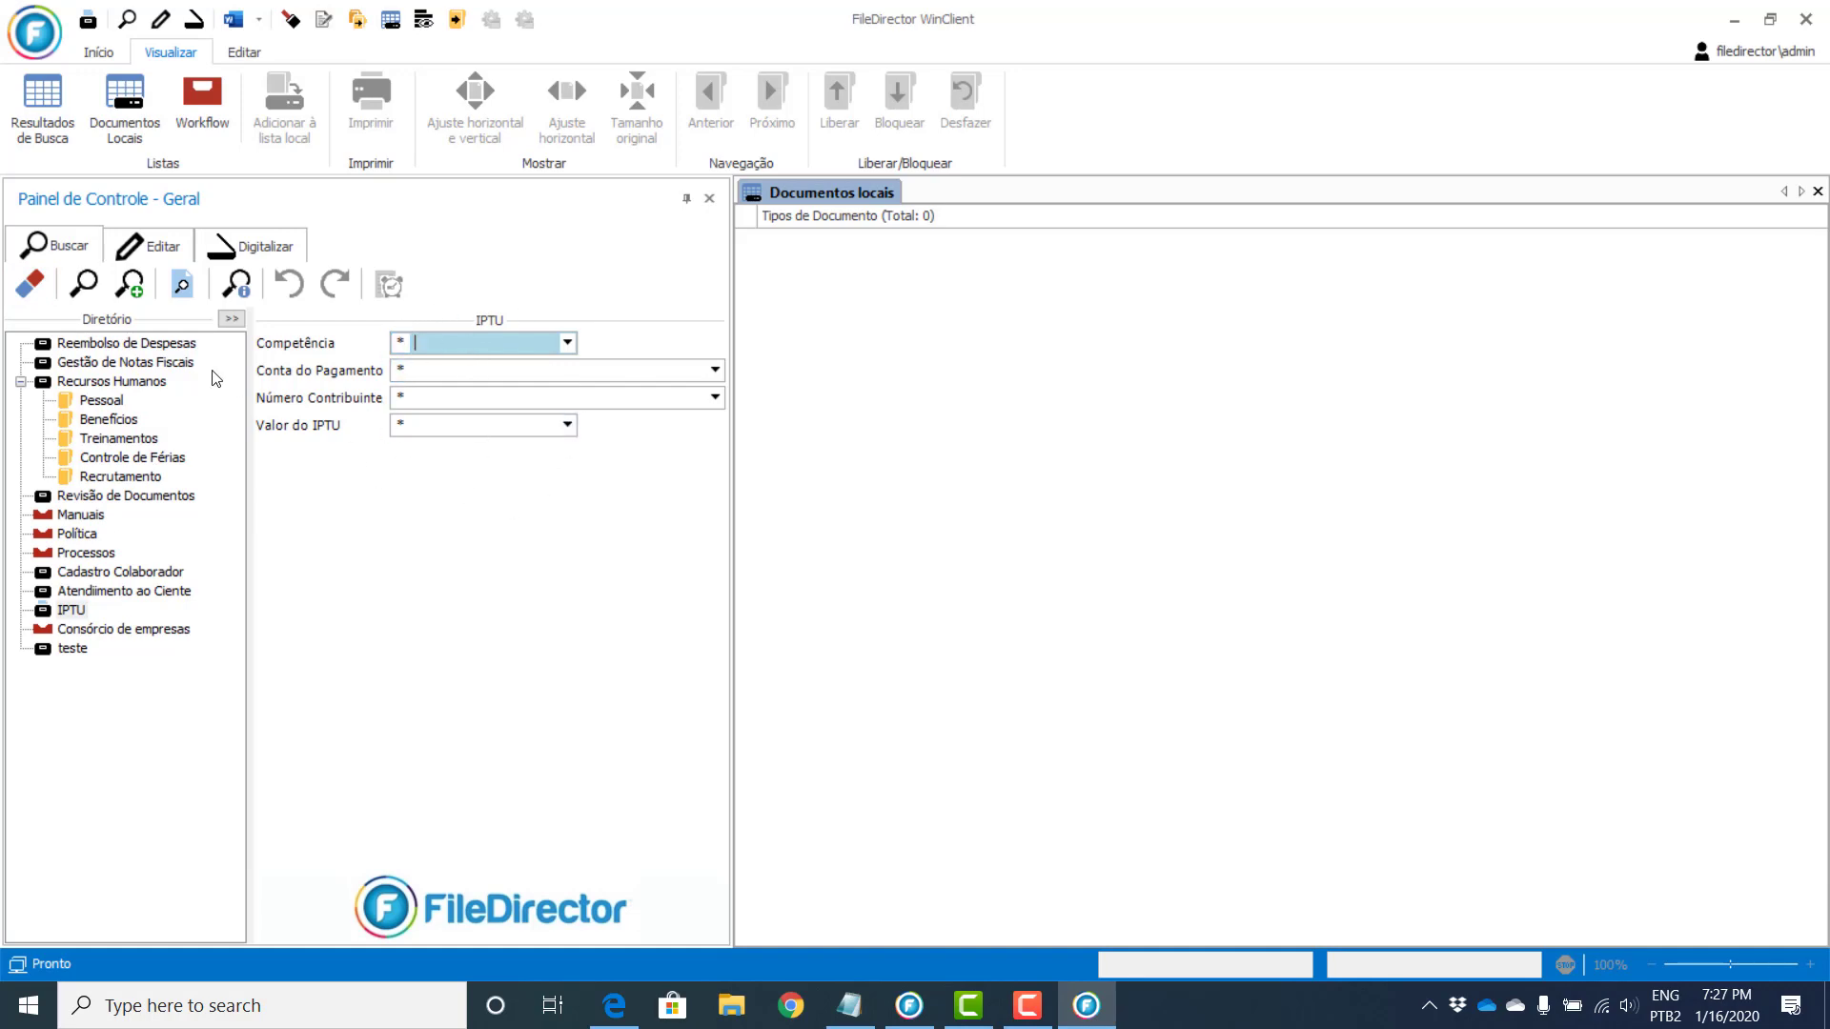
{"action": "left_click", "coordinate": [154, 342]}
{"action": "left_click", "coordinate": [139, 366]}
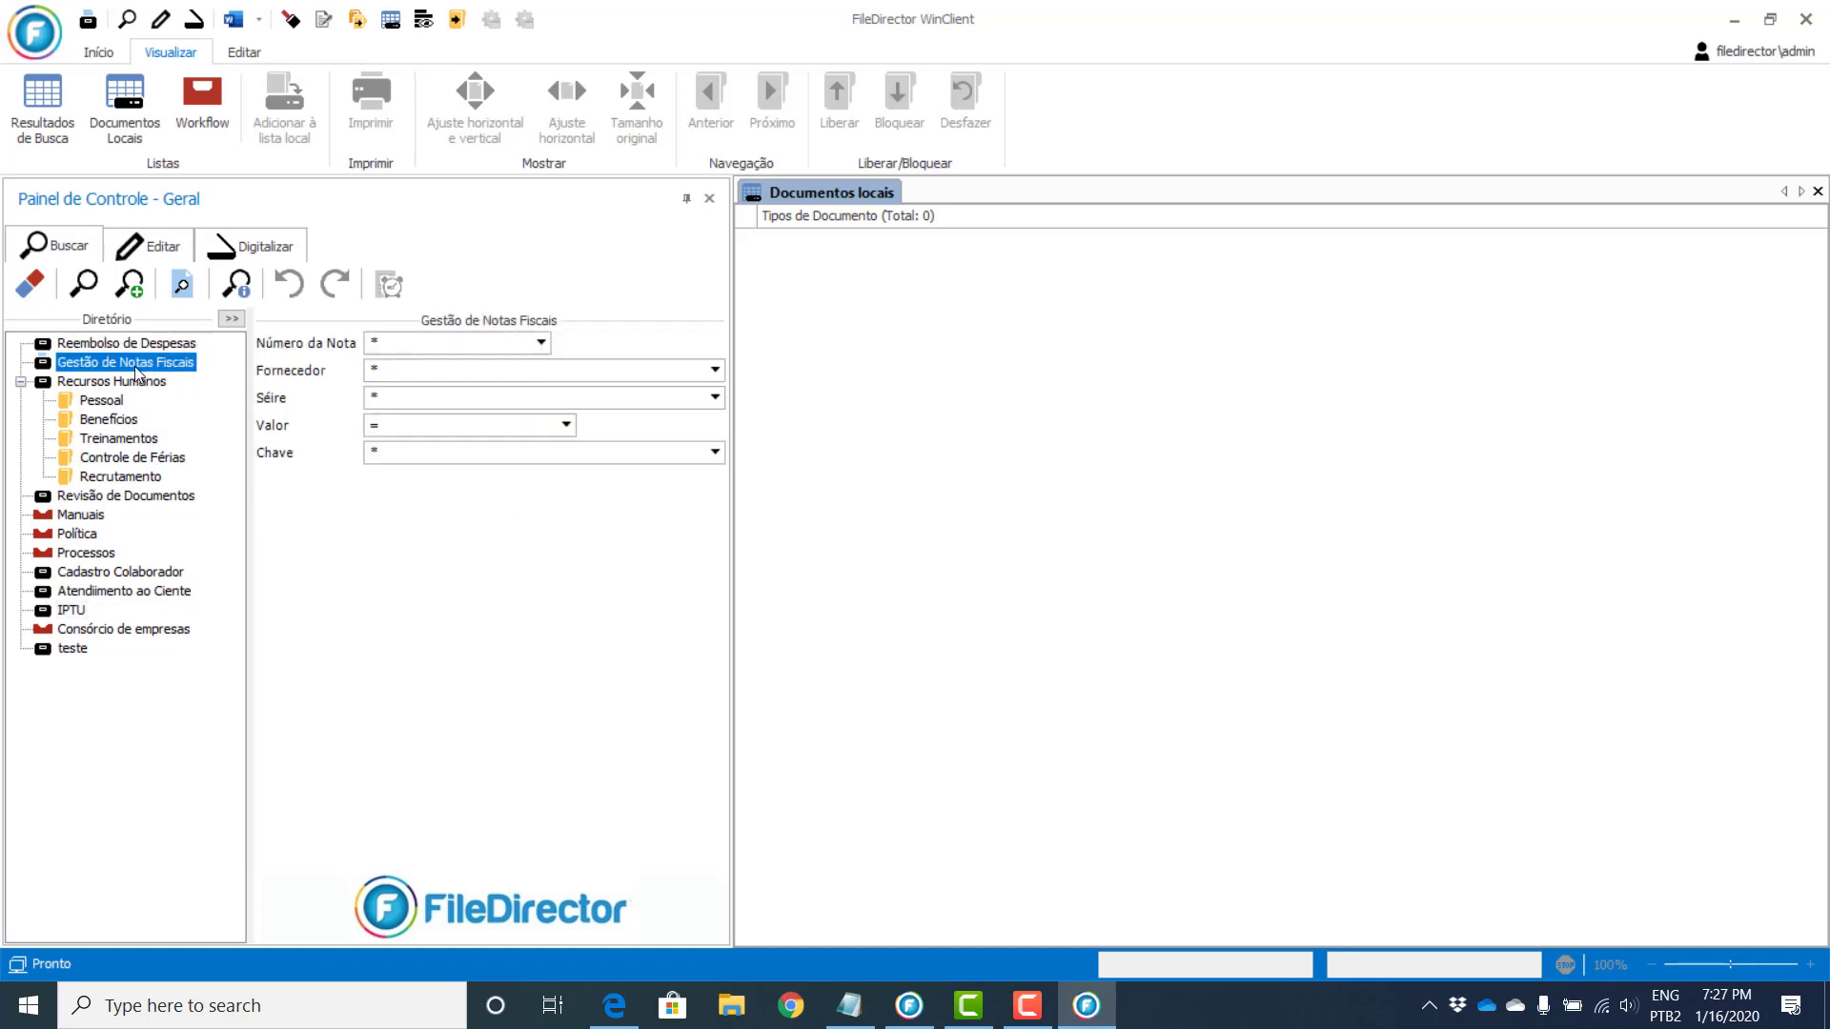
{"action": "left_click", "coordinate": [123, 383]}
{"action": "left_click", "coordinate": [96, 493]}
{"action": "left_click", "coordinate": [74, 515]}
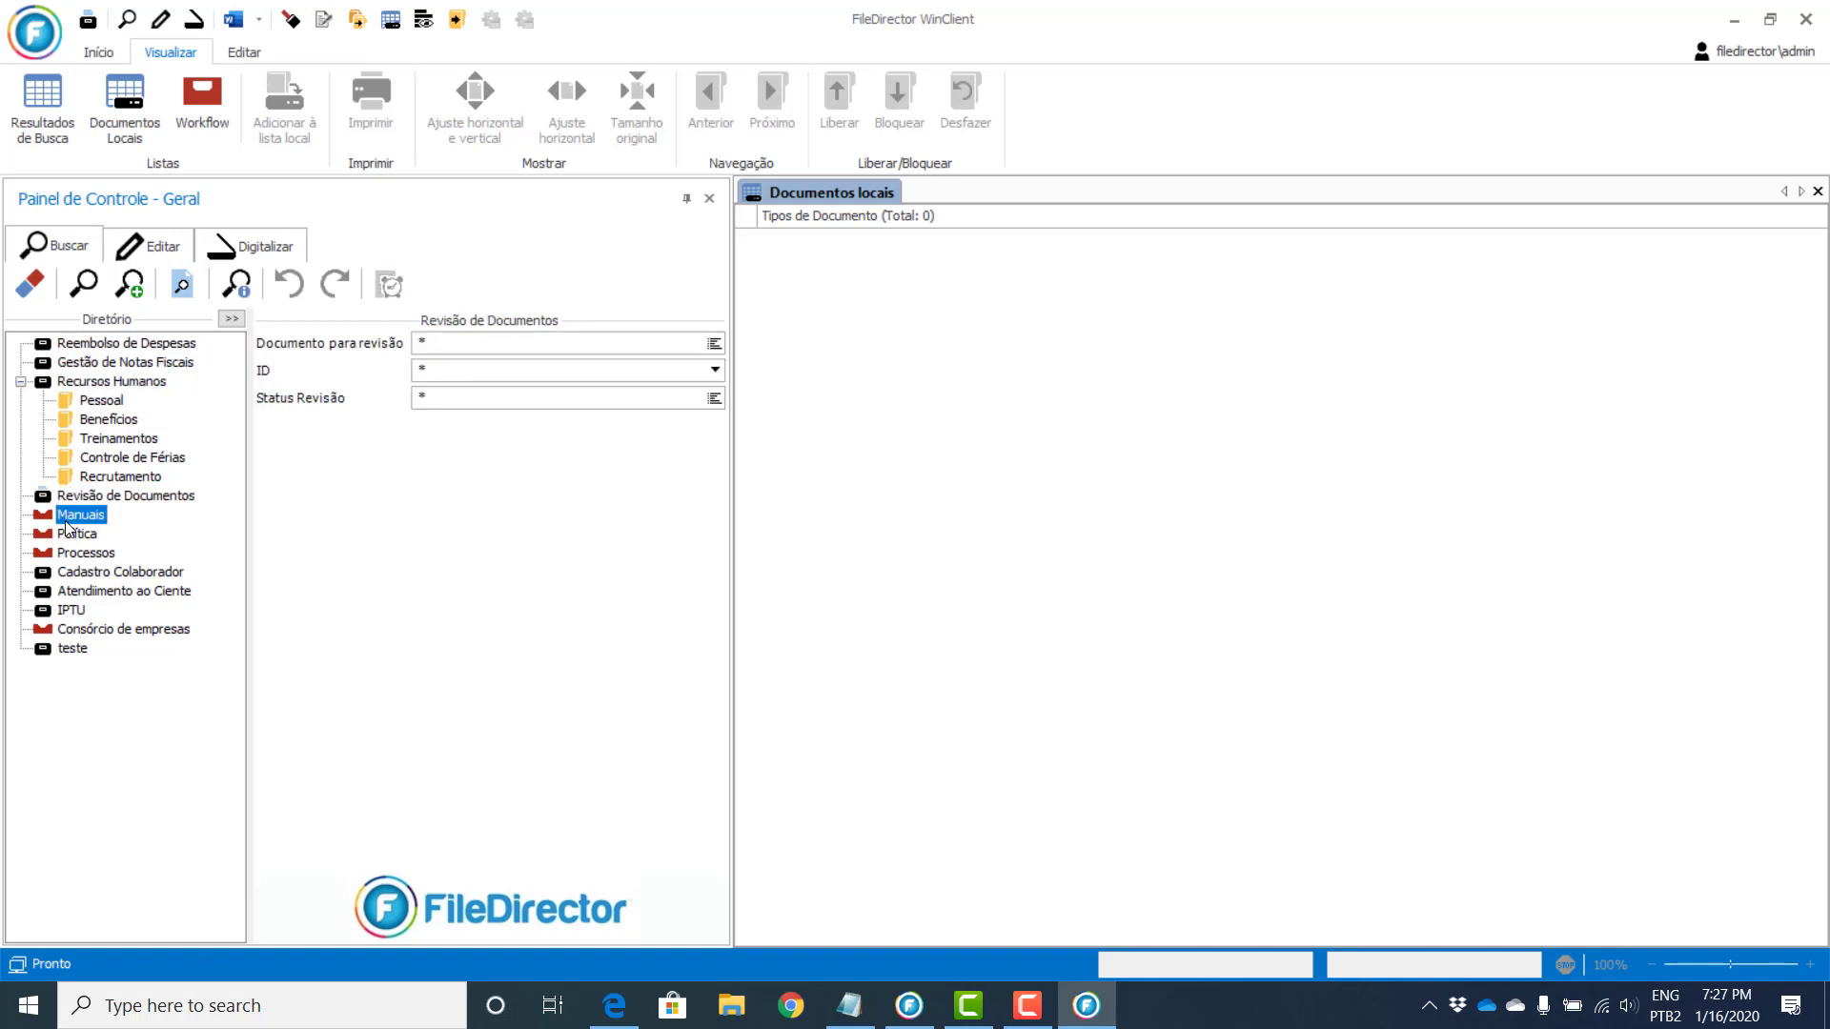
{"action": "left_click", "coordinate": [76, 553]}
{"action": "left_click", "coordinate": [84, 592]}
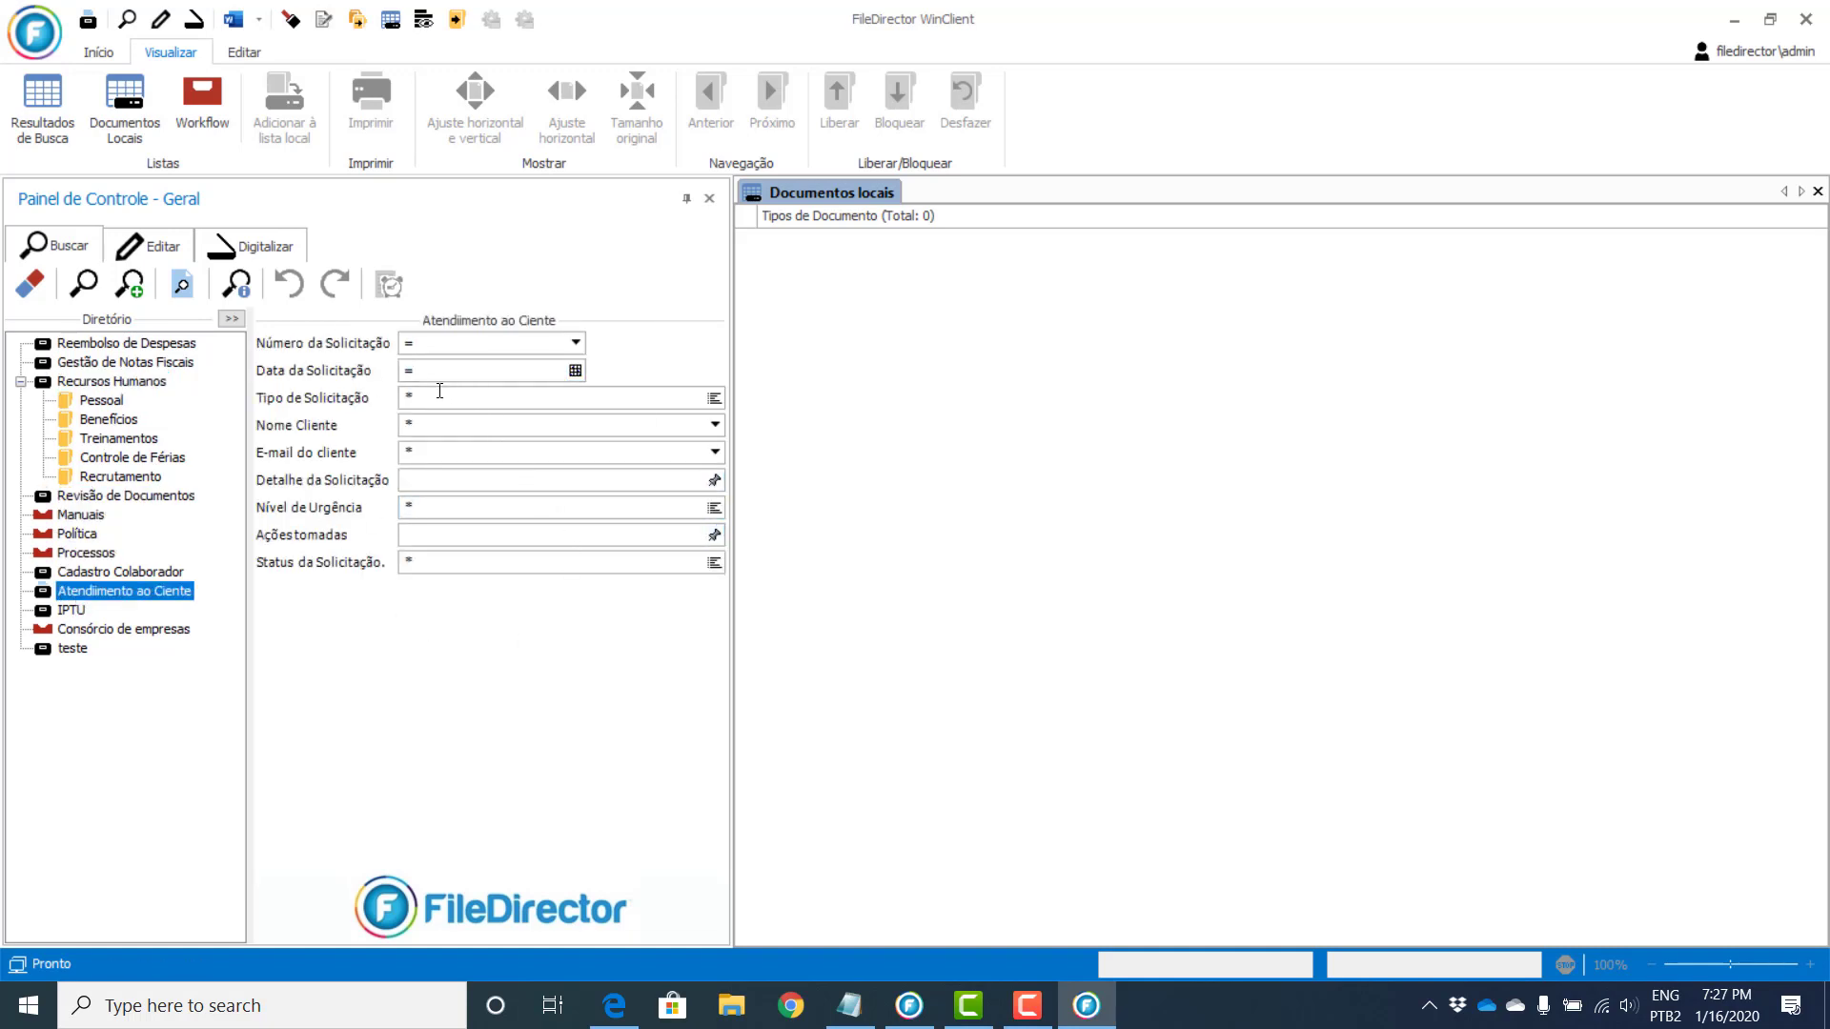
{"action": "left_click", "coordinate": [150, 632]}
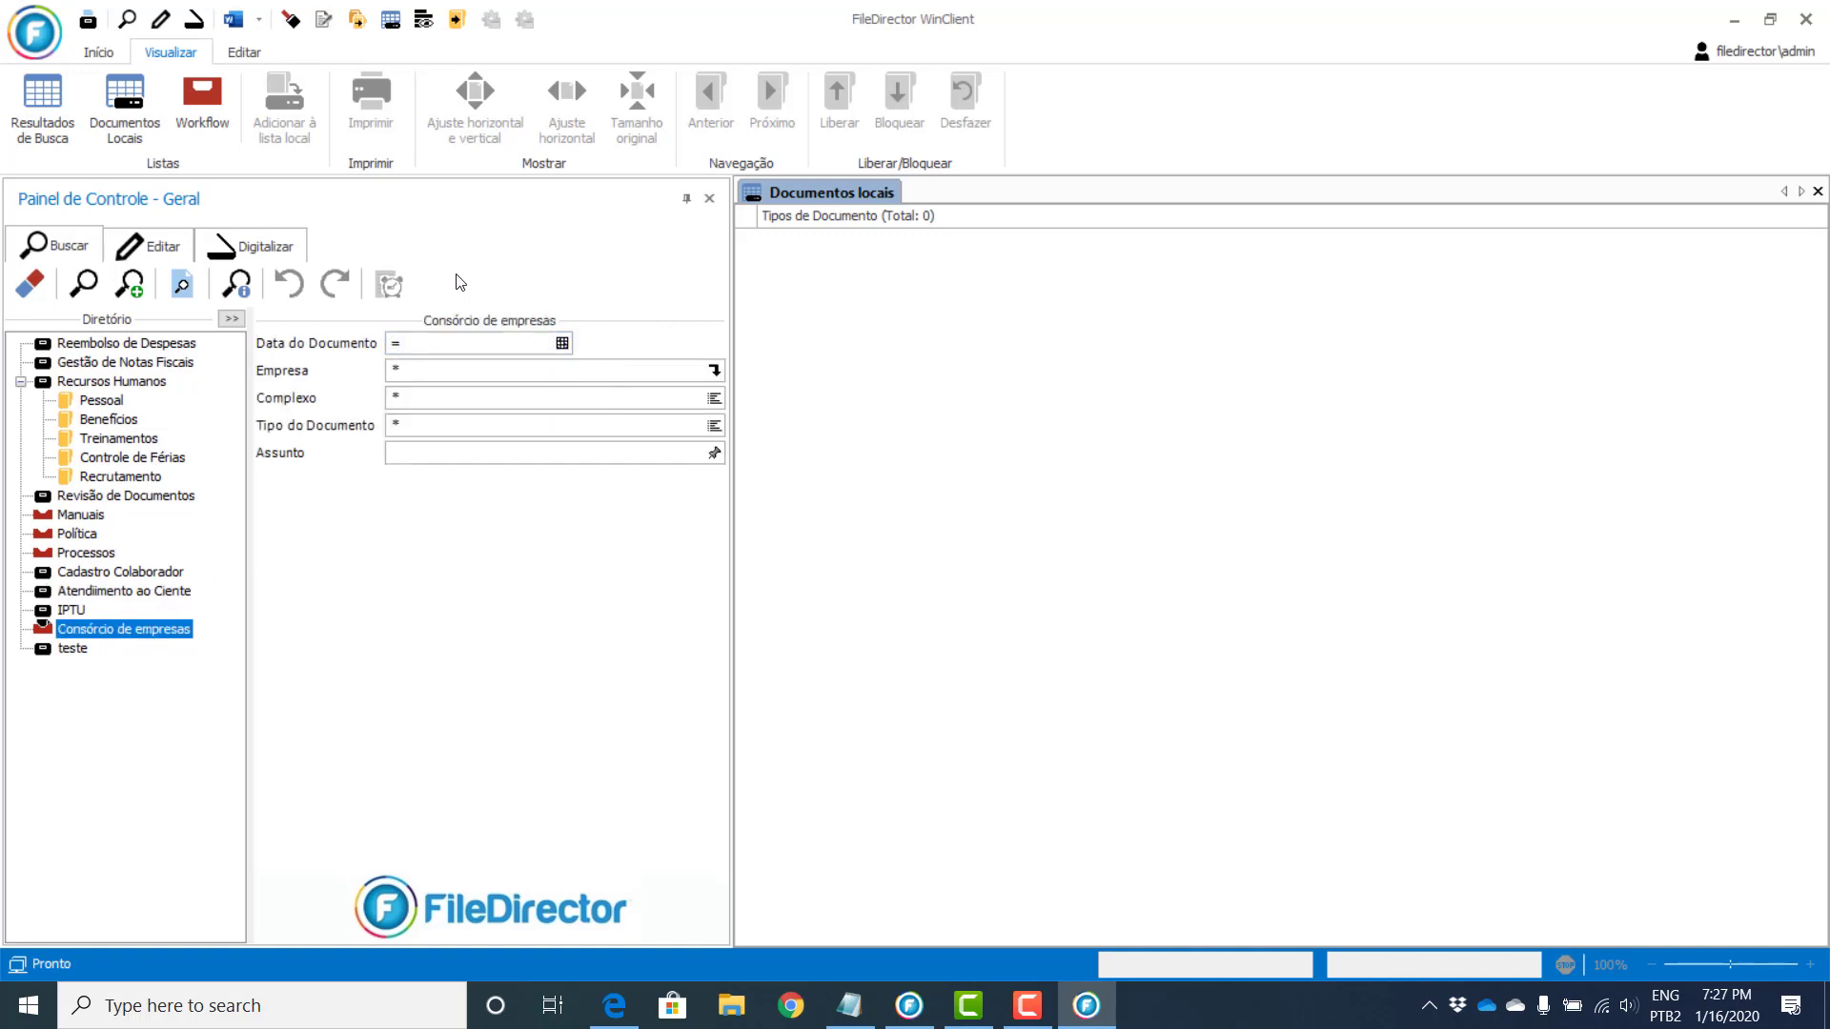
{"action": "left_click", "coordinate": [457, 343]}
Step: Search for Consórcio de empresas documents dated 01/01/2020
{"action": "type", "text": "0101"}
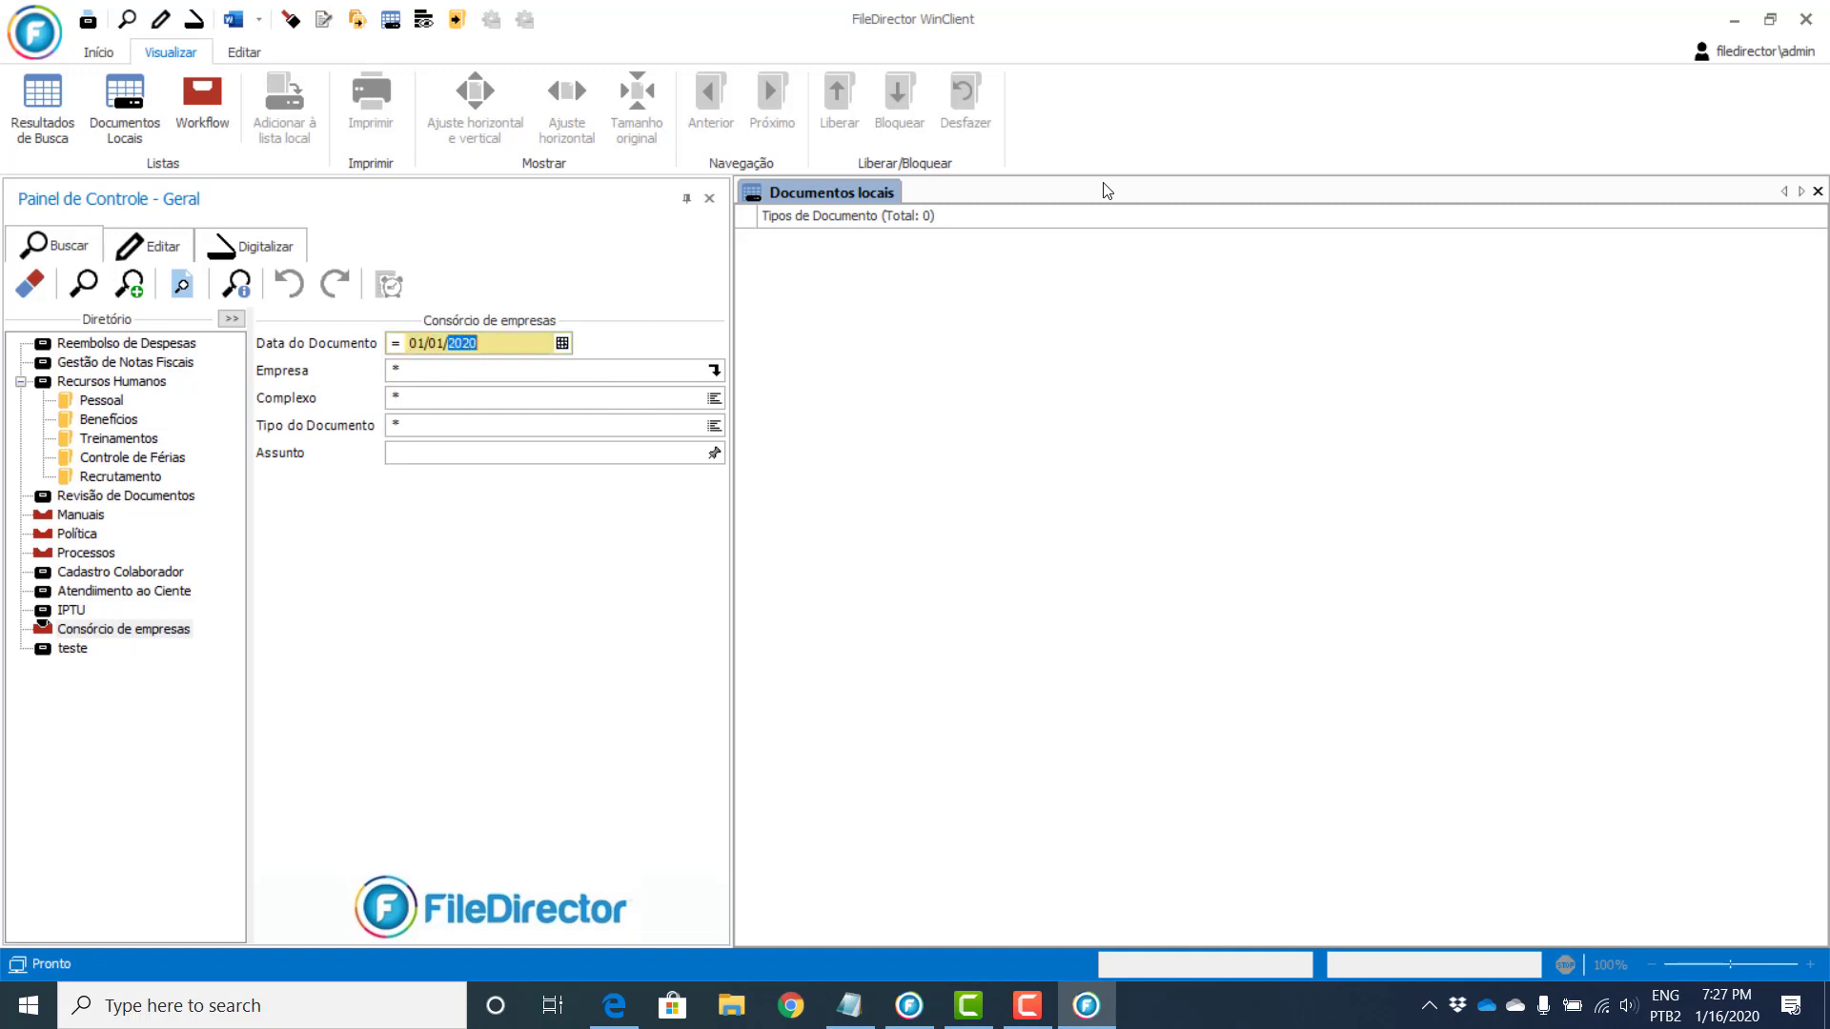
{"action": "left_click", "coordinate": [80, 288]}
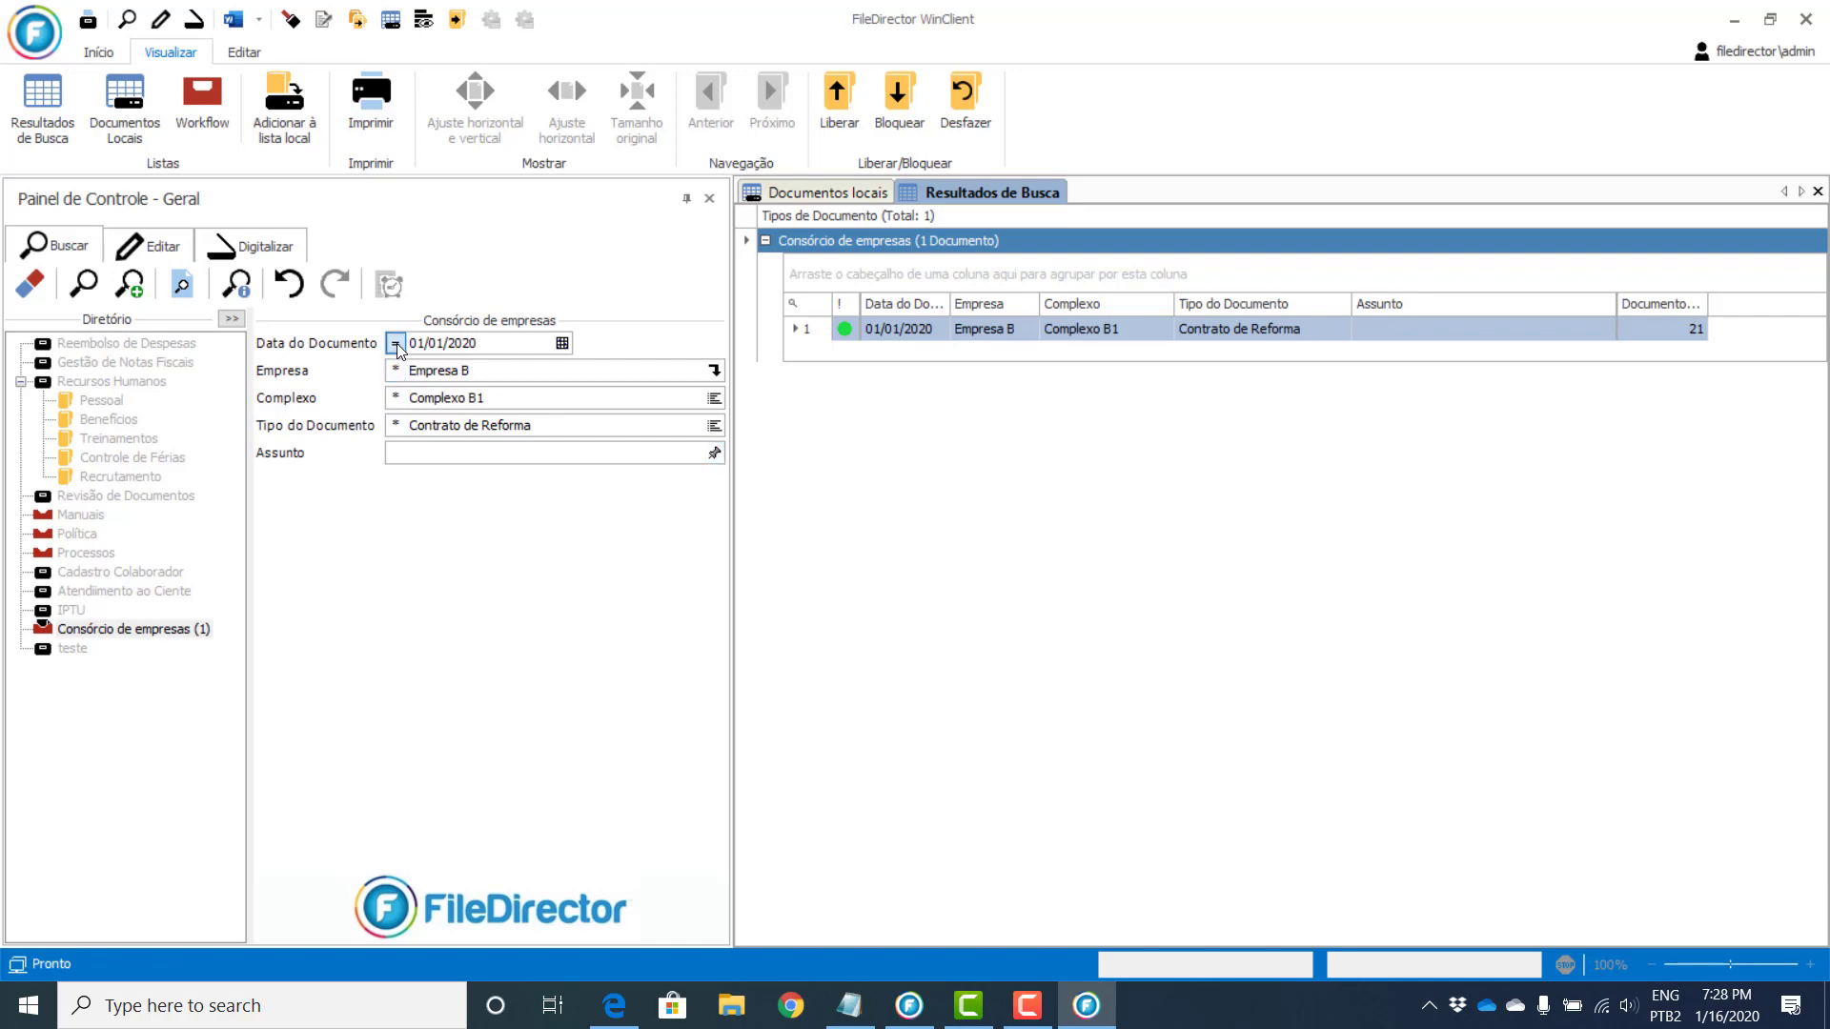
Step: Look over the Data do Documento and Empresa operator lists, then erase every Consórcio search field
{"action": "left_click", "coordinate": [395, 343]}
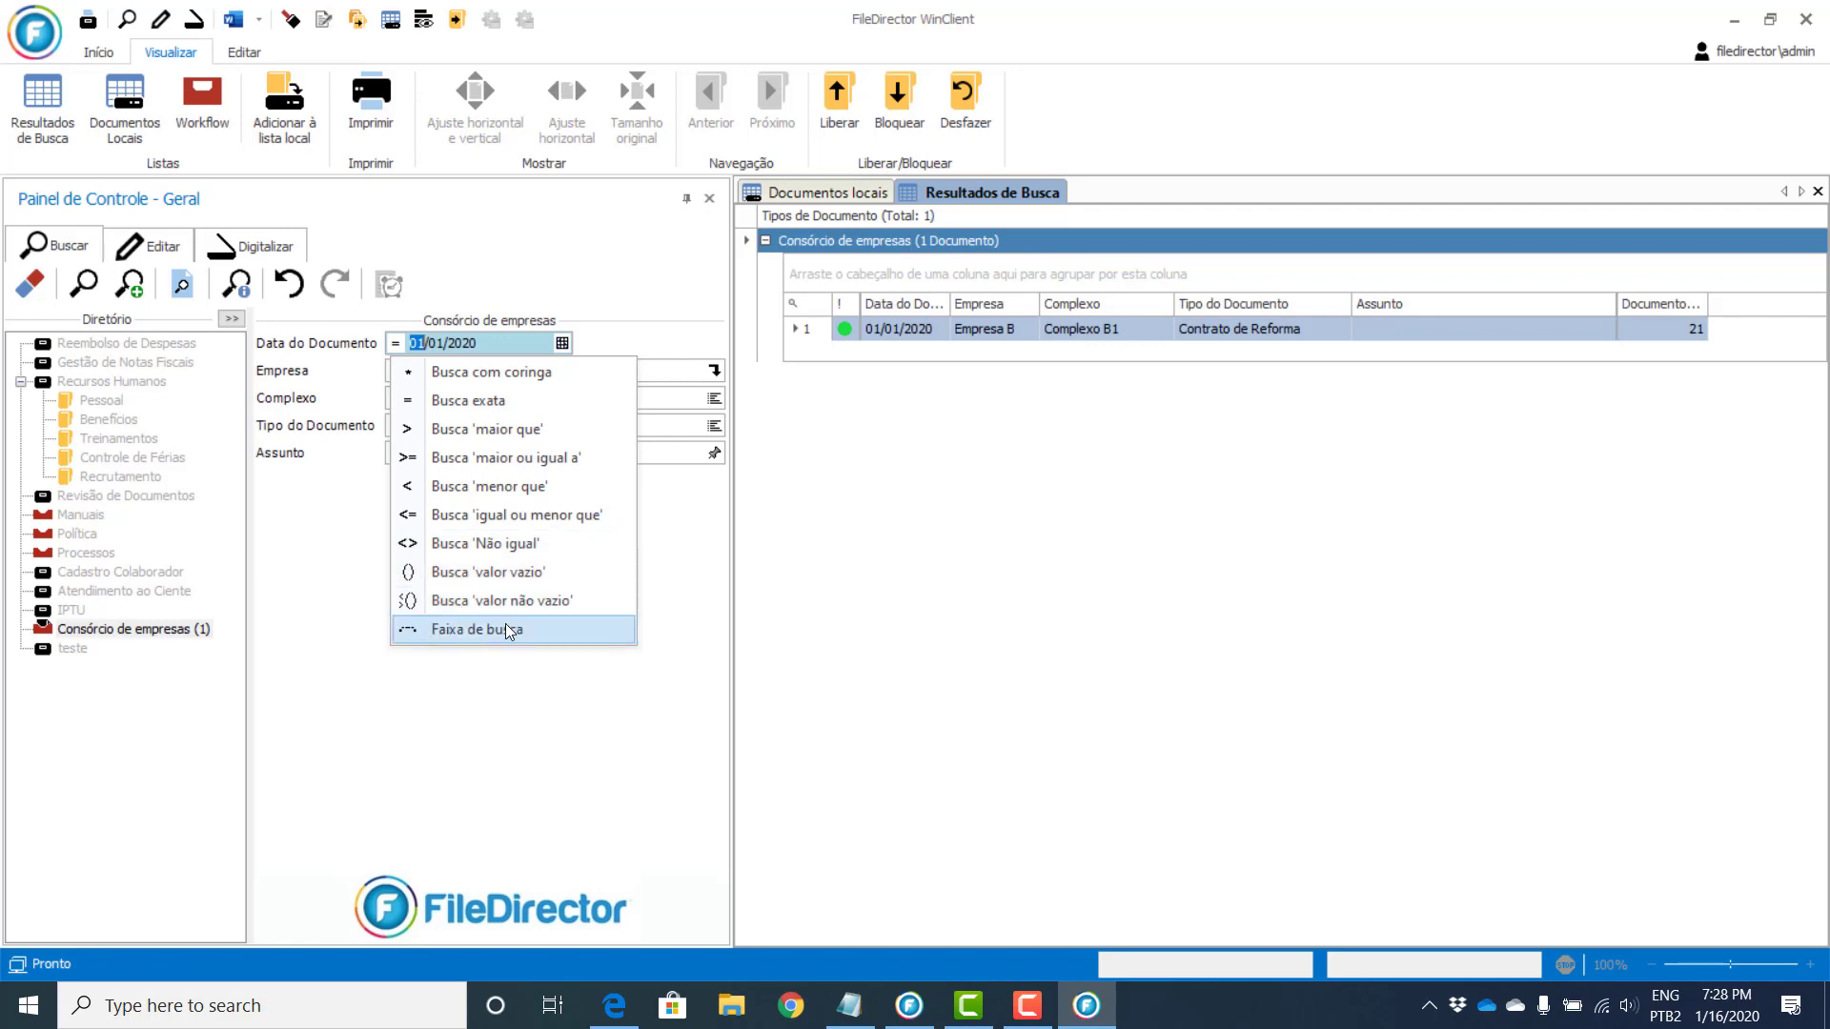
{"action": "left_click", "coordinate": [327, 438]}
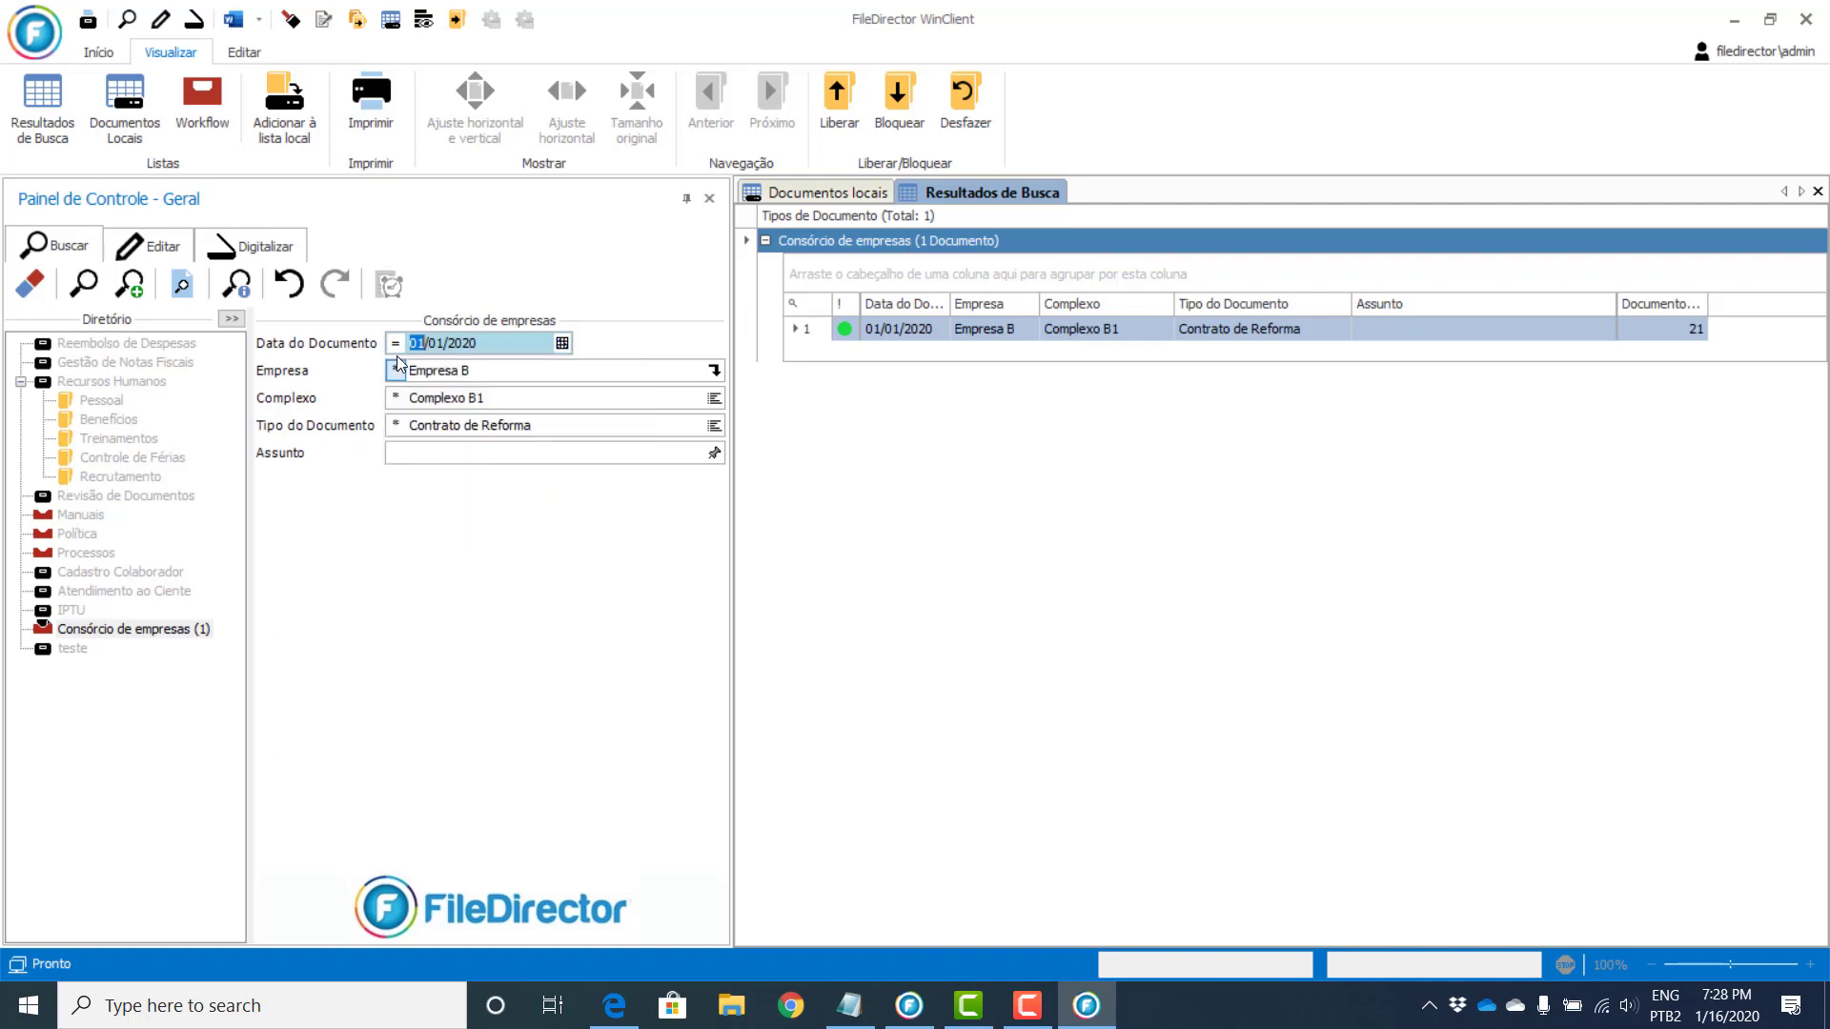
{"action": "left_click", "coordinate": [396, 372]}
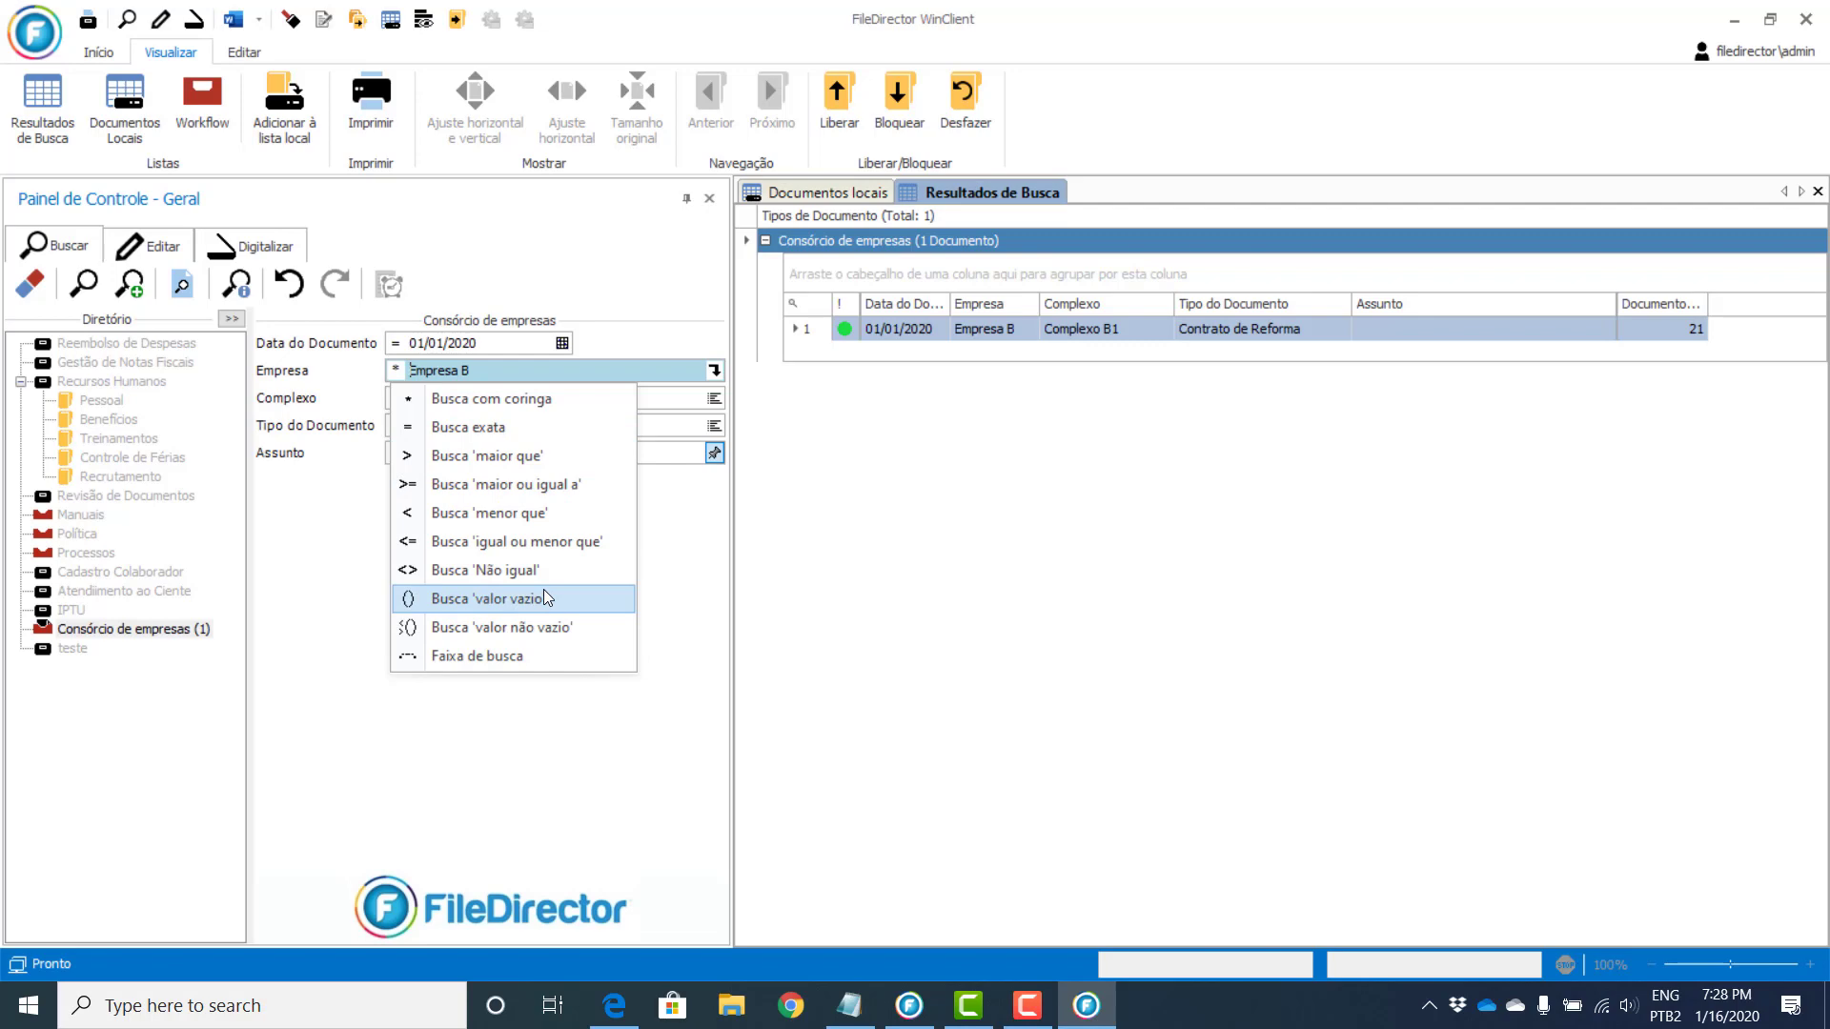
{"action": "left_click", "coordinate": [35, 280]}
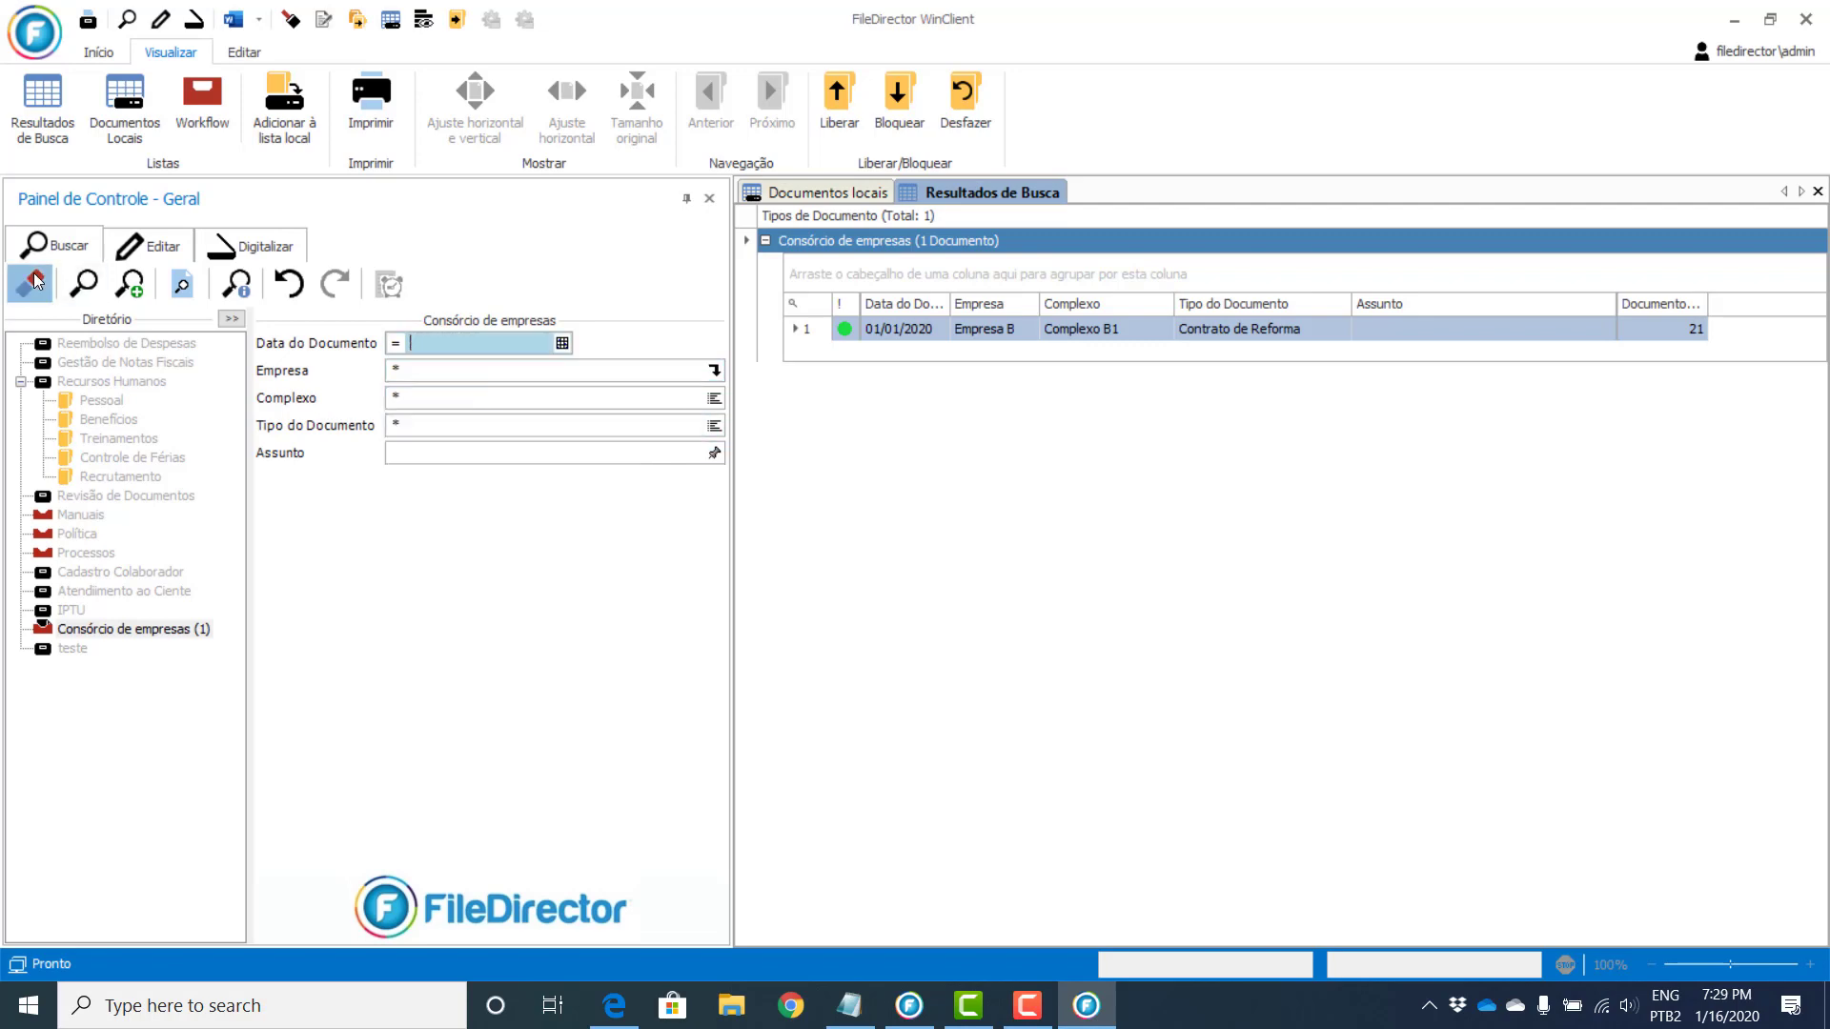
Step: Set the company criterion to Empresa B only, replacing Empresa A
{"action": "left_click", "coordinate": [714, 398]}
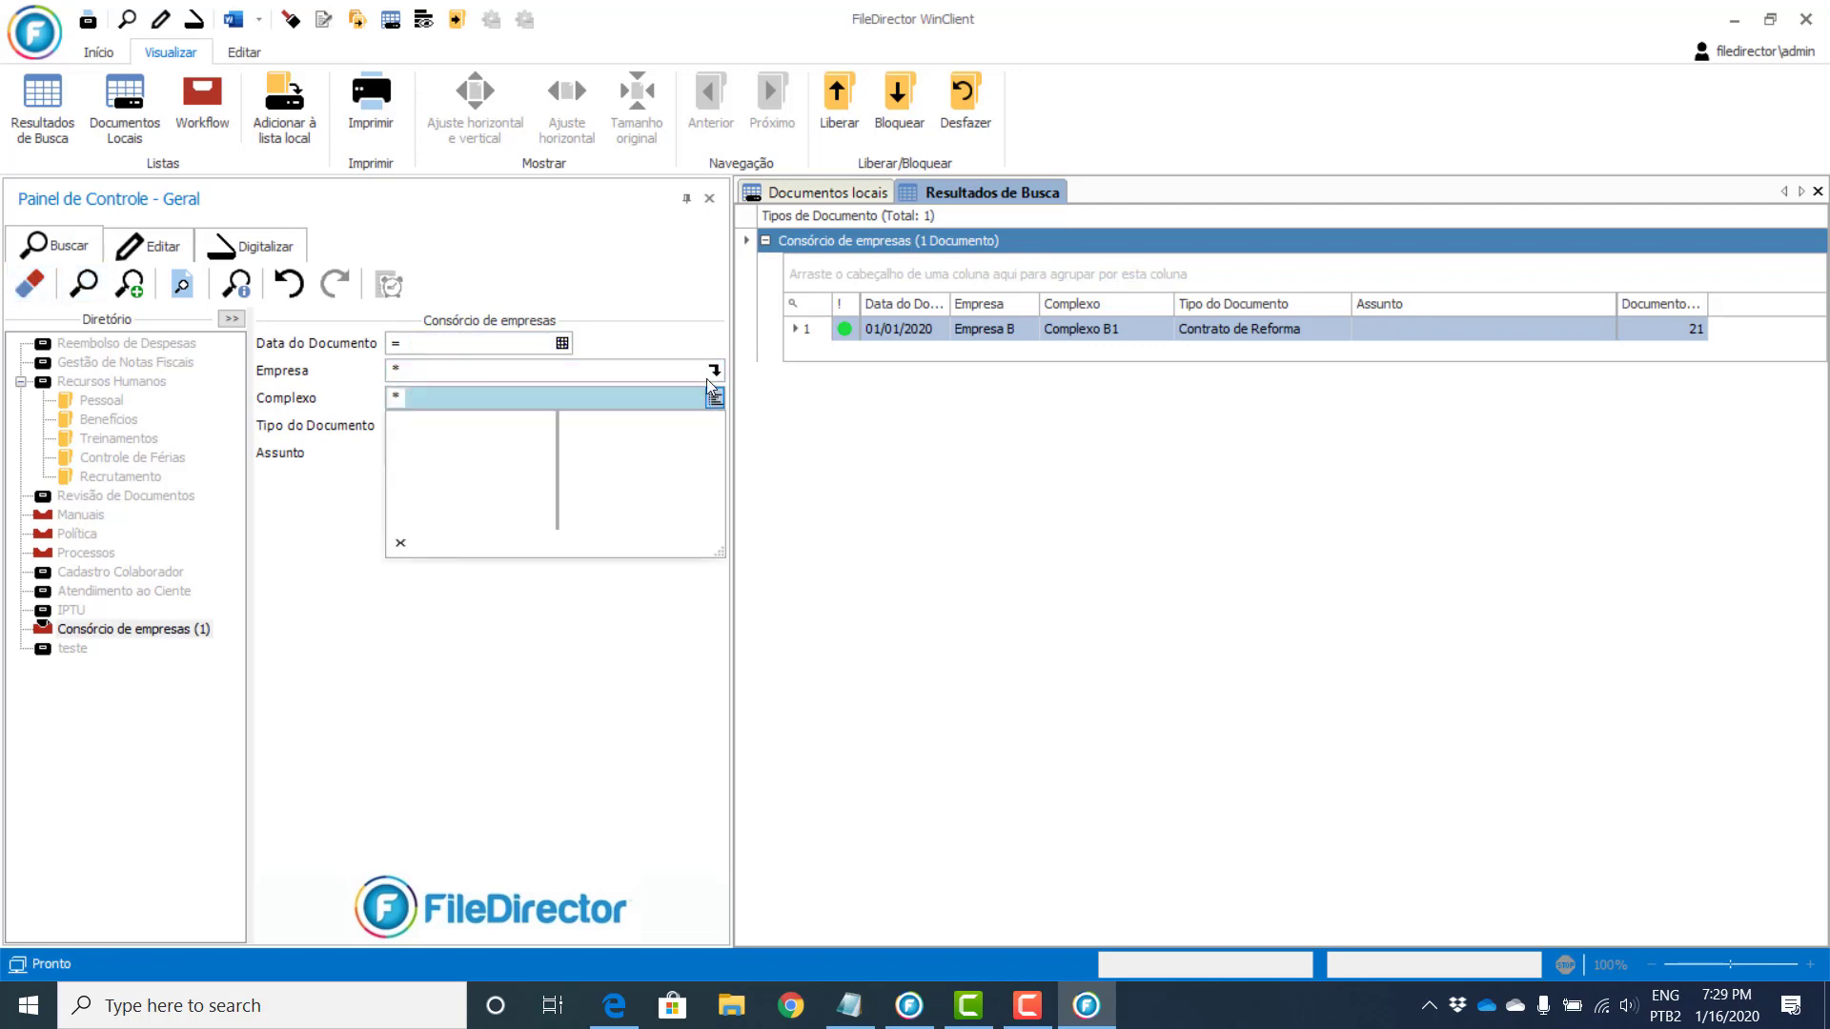
{"action": "left_click", "coordinate": [710, 373]}
{"action": "left_click", "coordinate": [425, 394]}
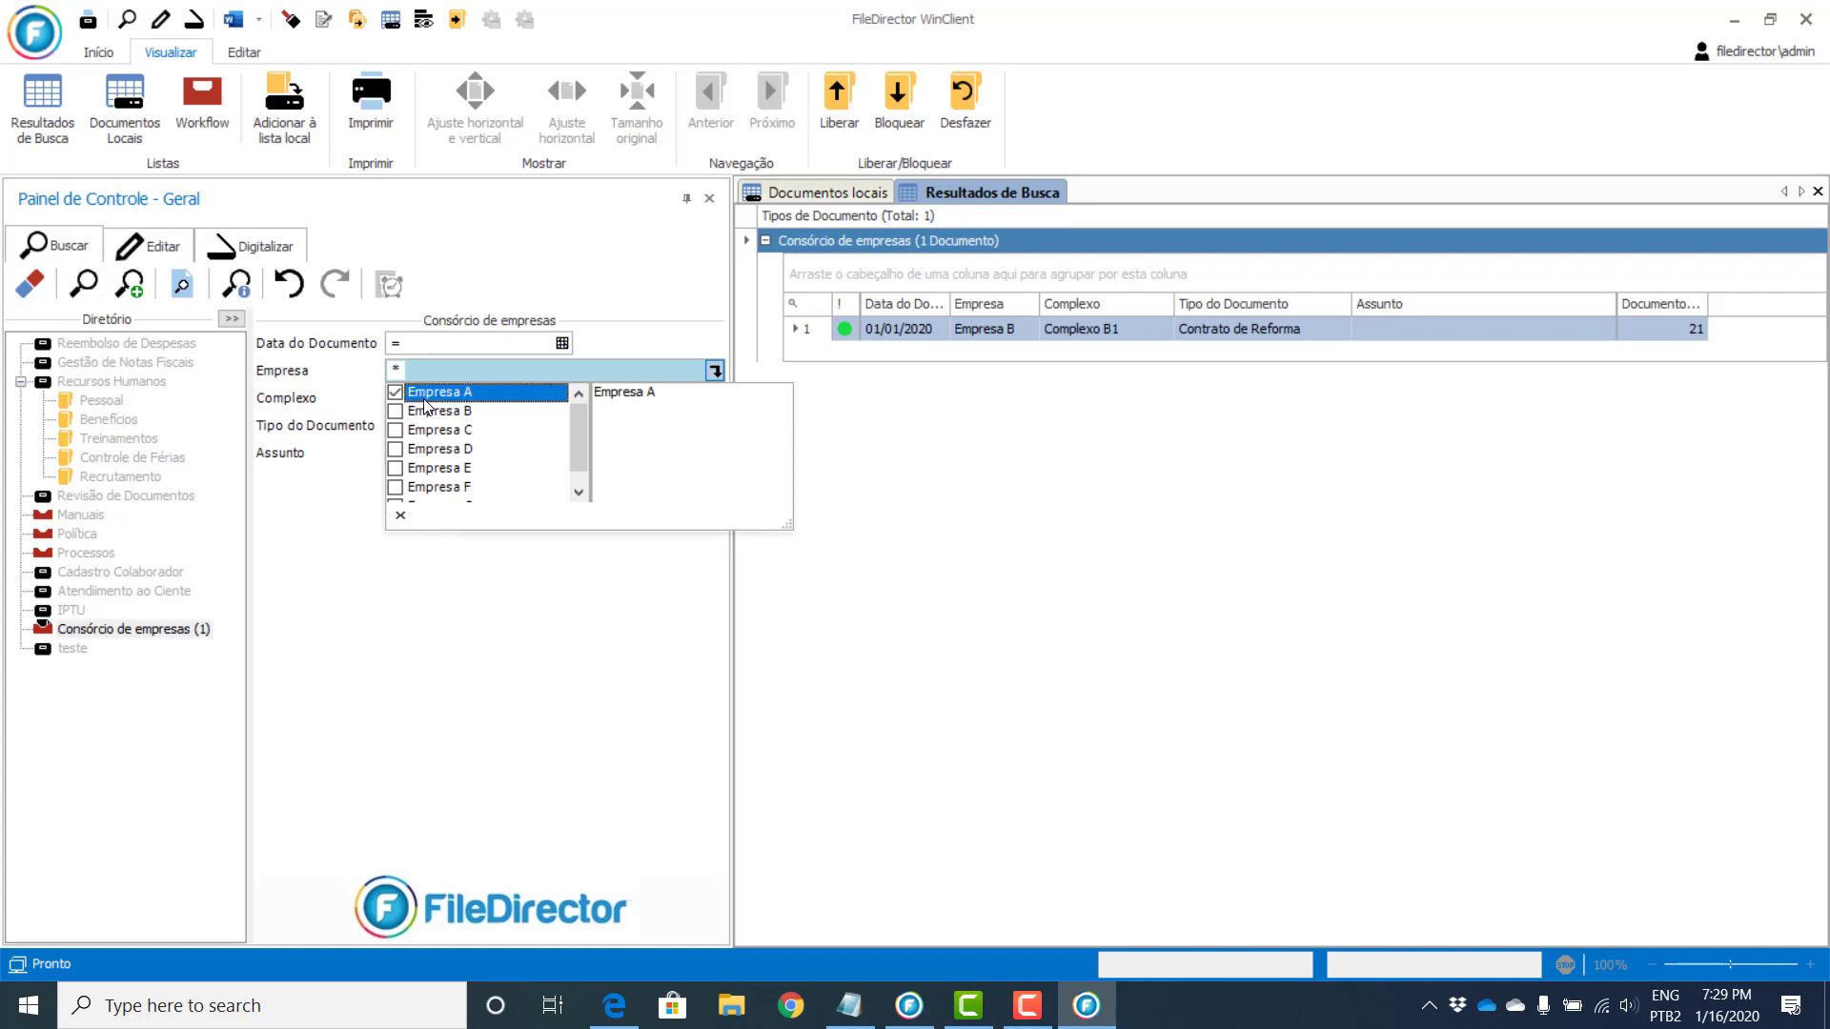
{"action": "left_click", "coordinate": [332, 354]}
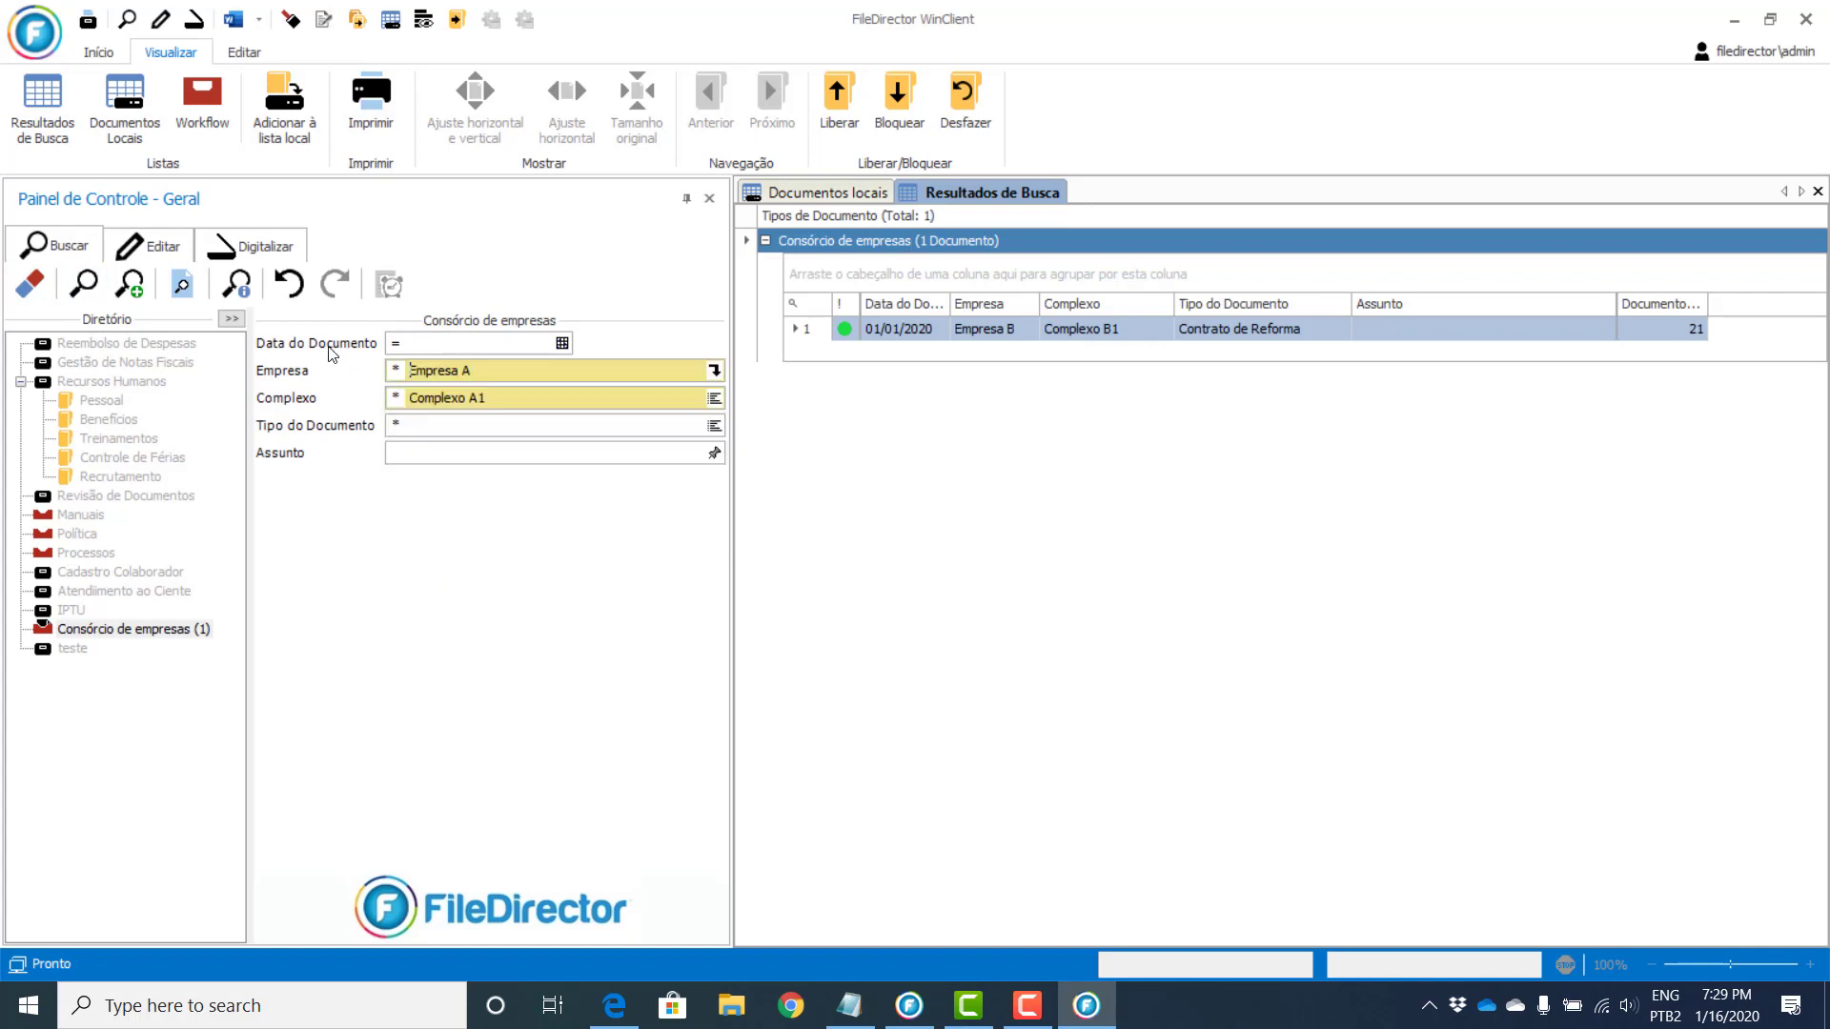
{"action": "left_click", "coordinate": [712, 399]}
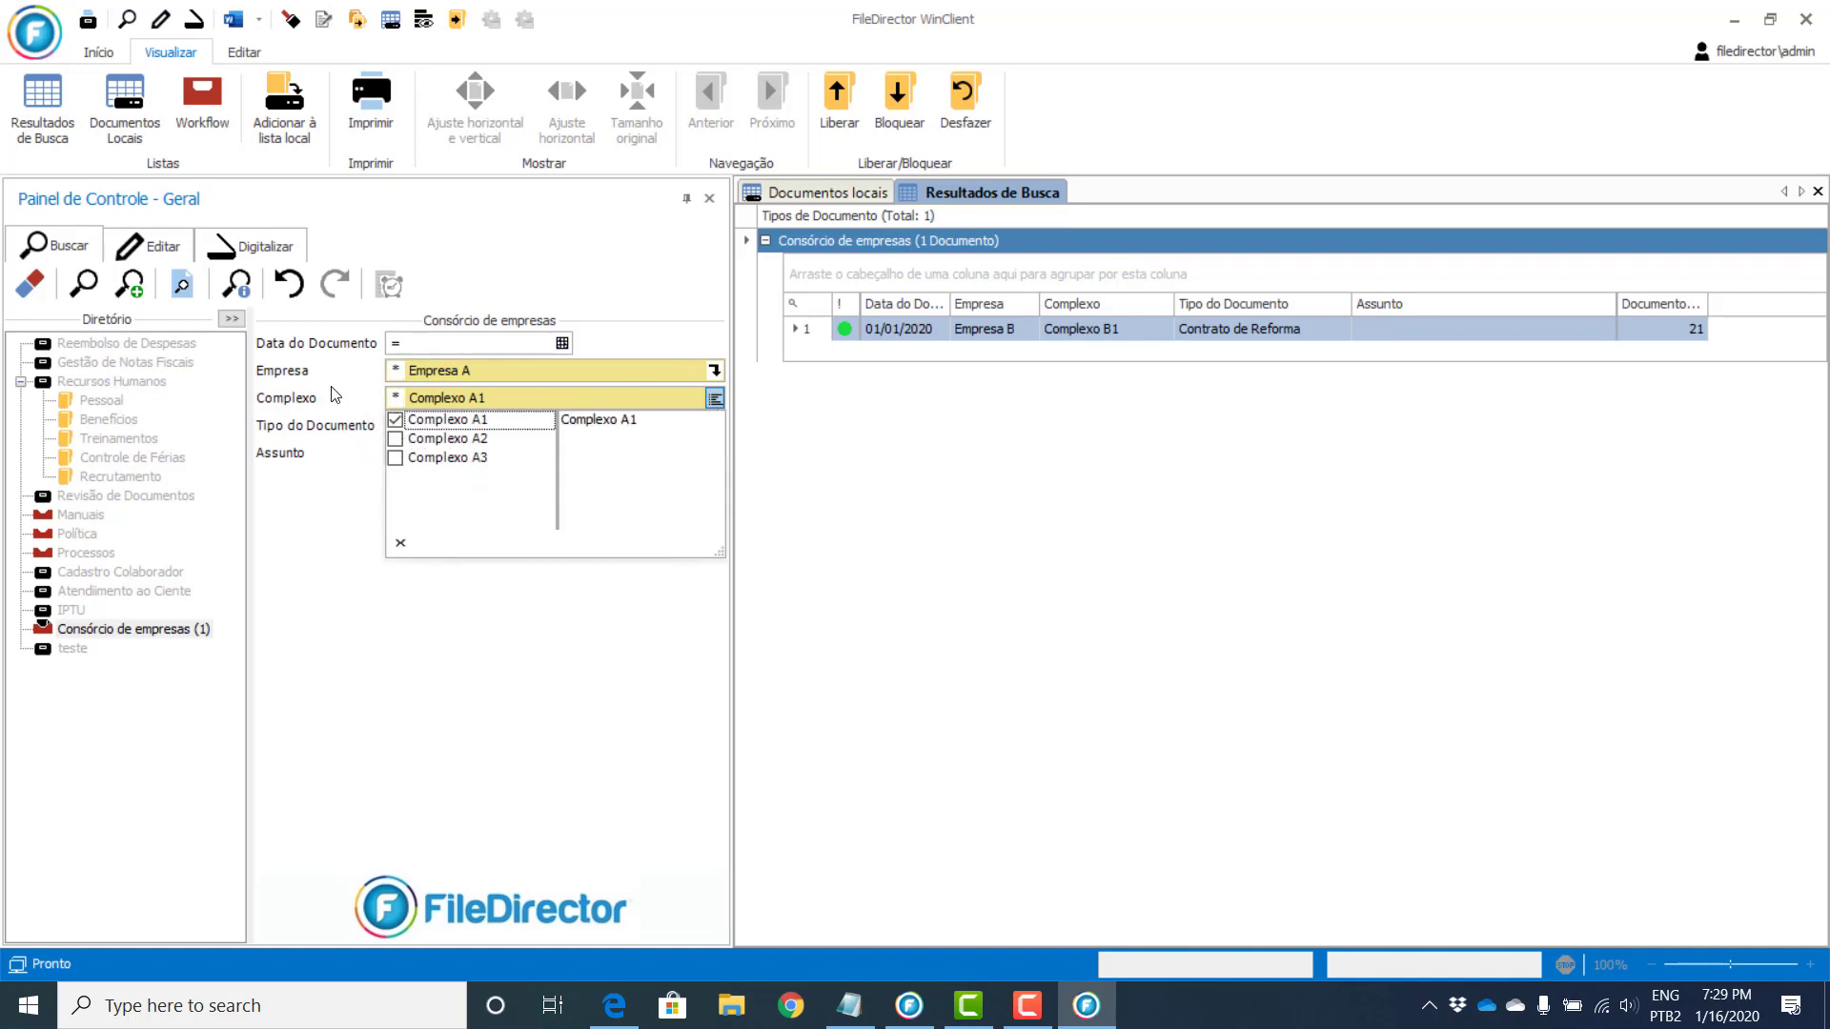
{"action": "left_click", "coordinate": [334, 395]}
{"action": "left_click", "coordinate": [715, 370]}
{"action": "left_click", "coordinate": [467, 417]}
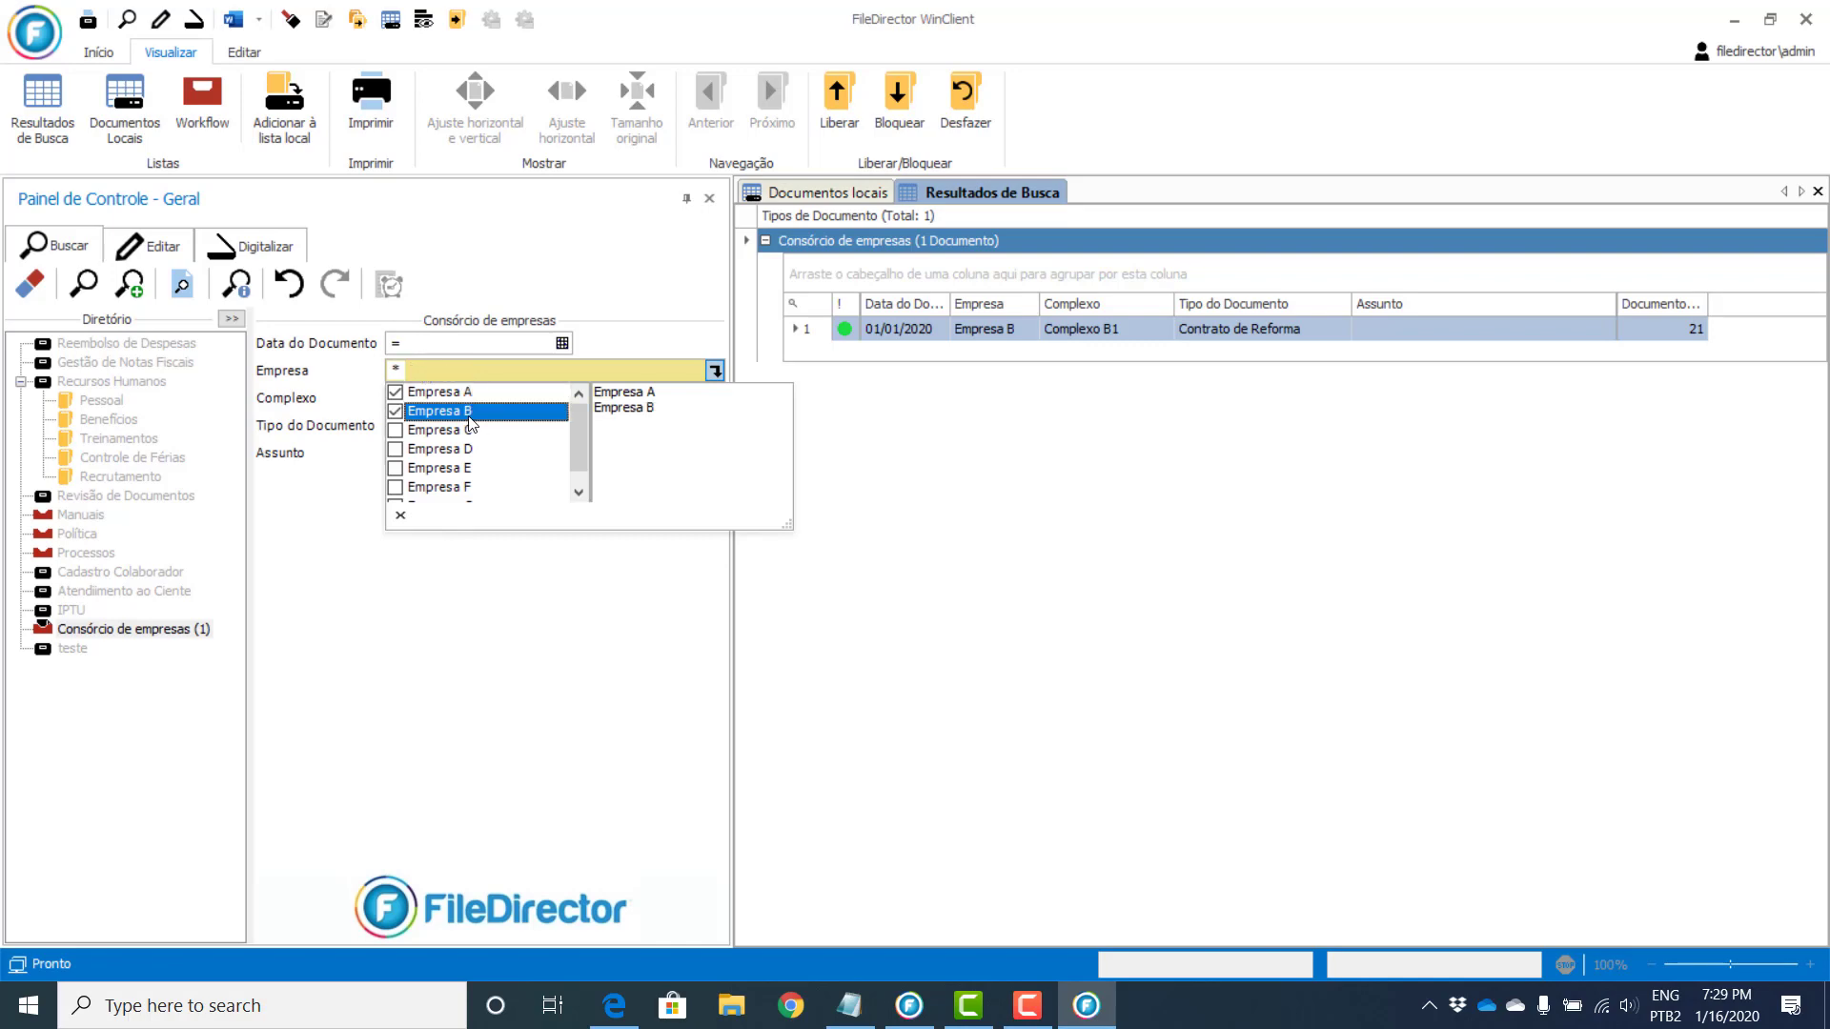
{"action": "left_click", "coordinate": [397, 393]}
{"action": "left_click", "coordinate": [343, 395]}
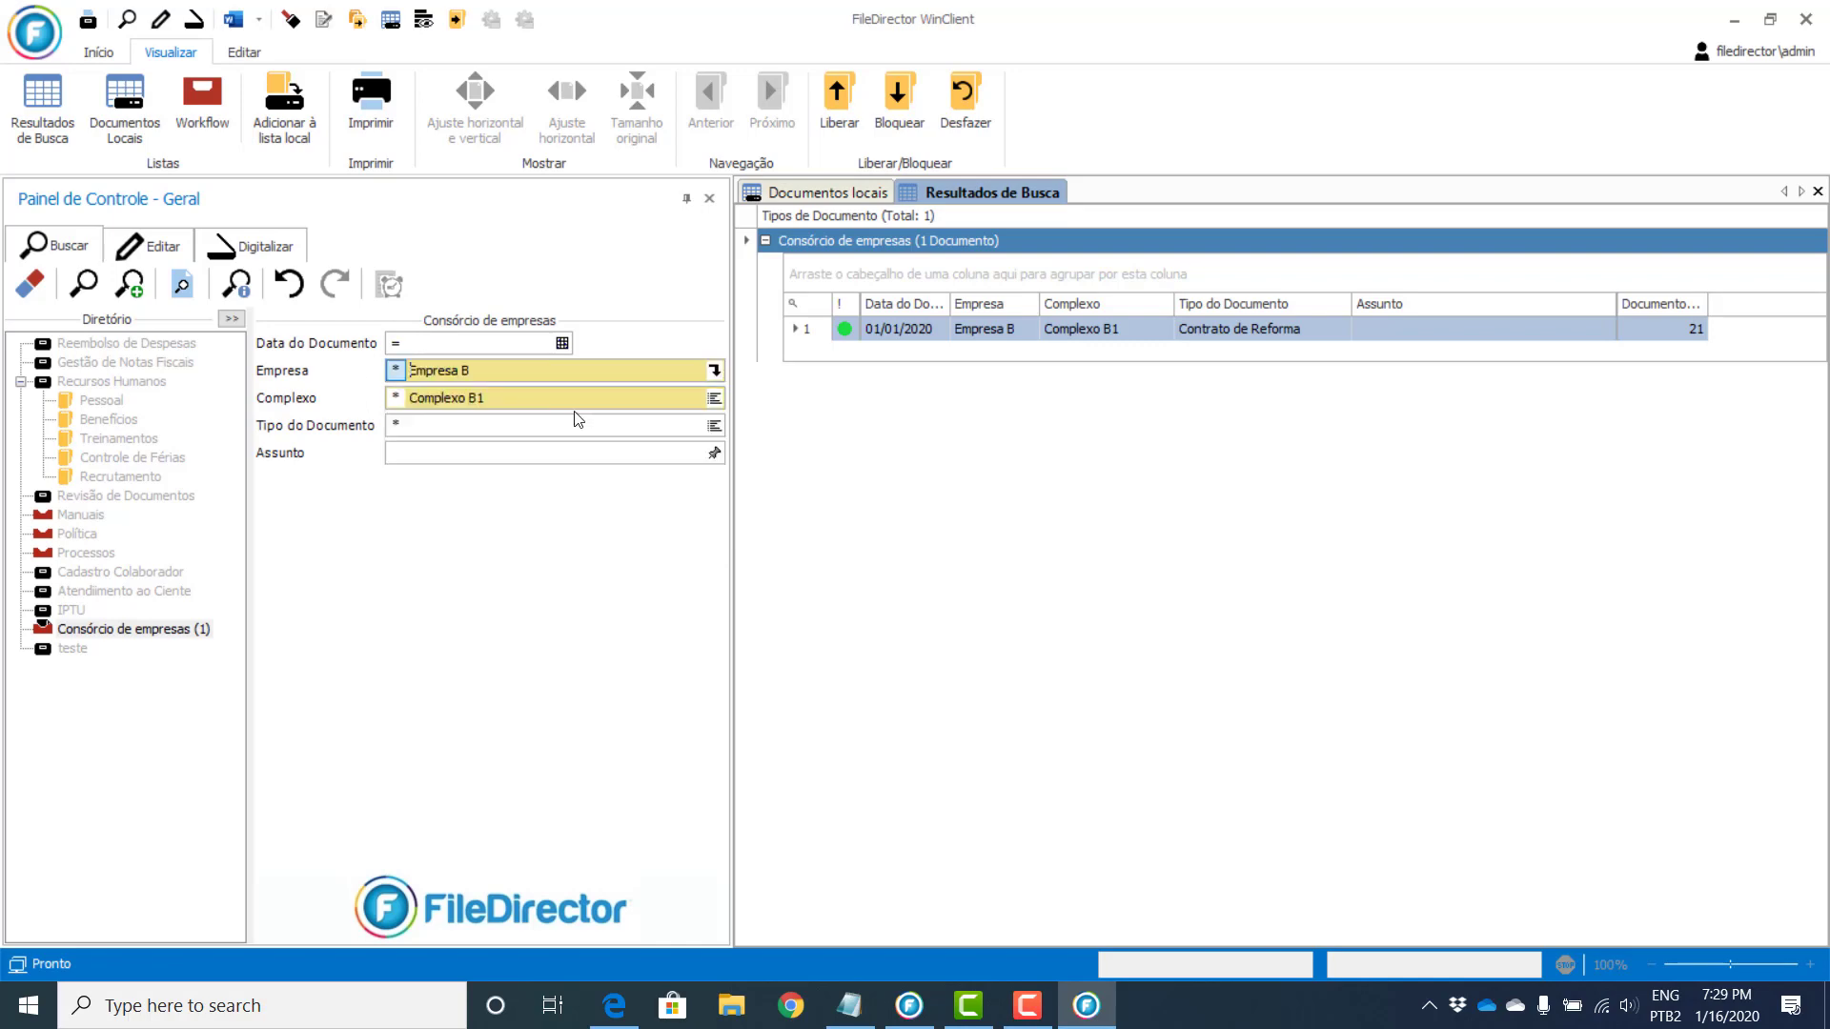
Step: Drop the Complexo B1 filter and search, listing all three Empresa B contracts
{"action": "left_click", "coordinate": [715, 399]}
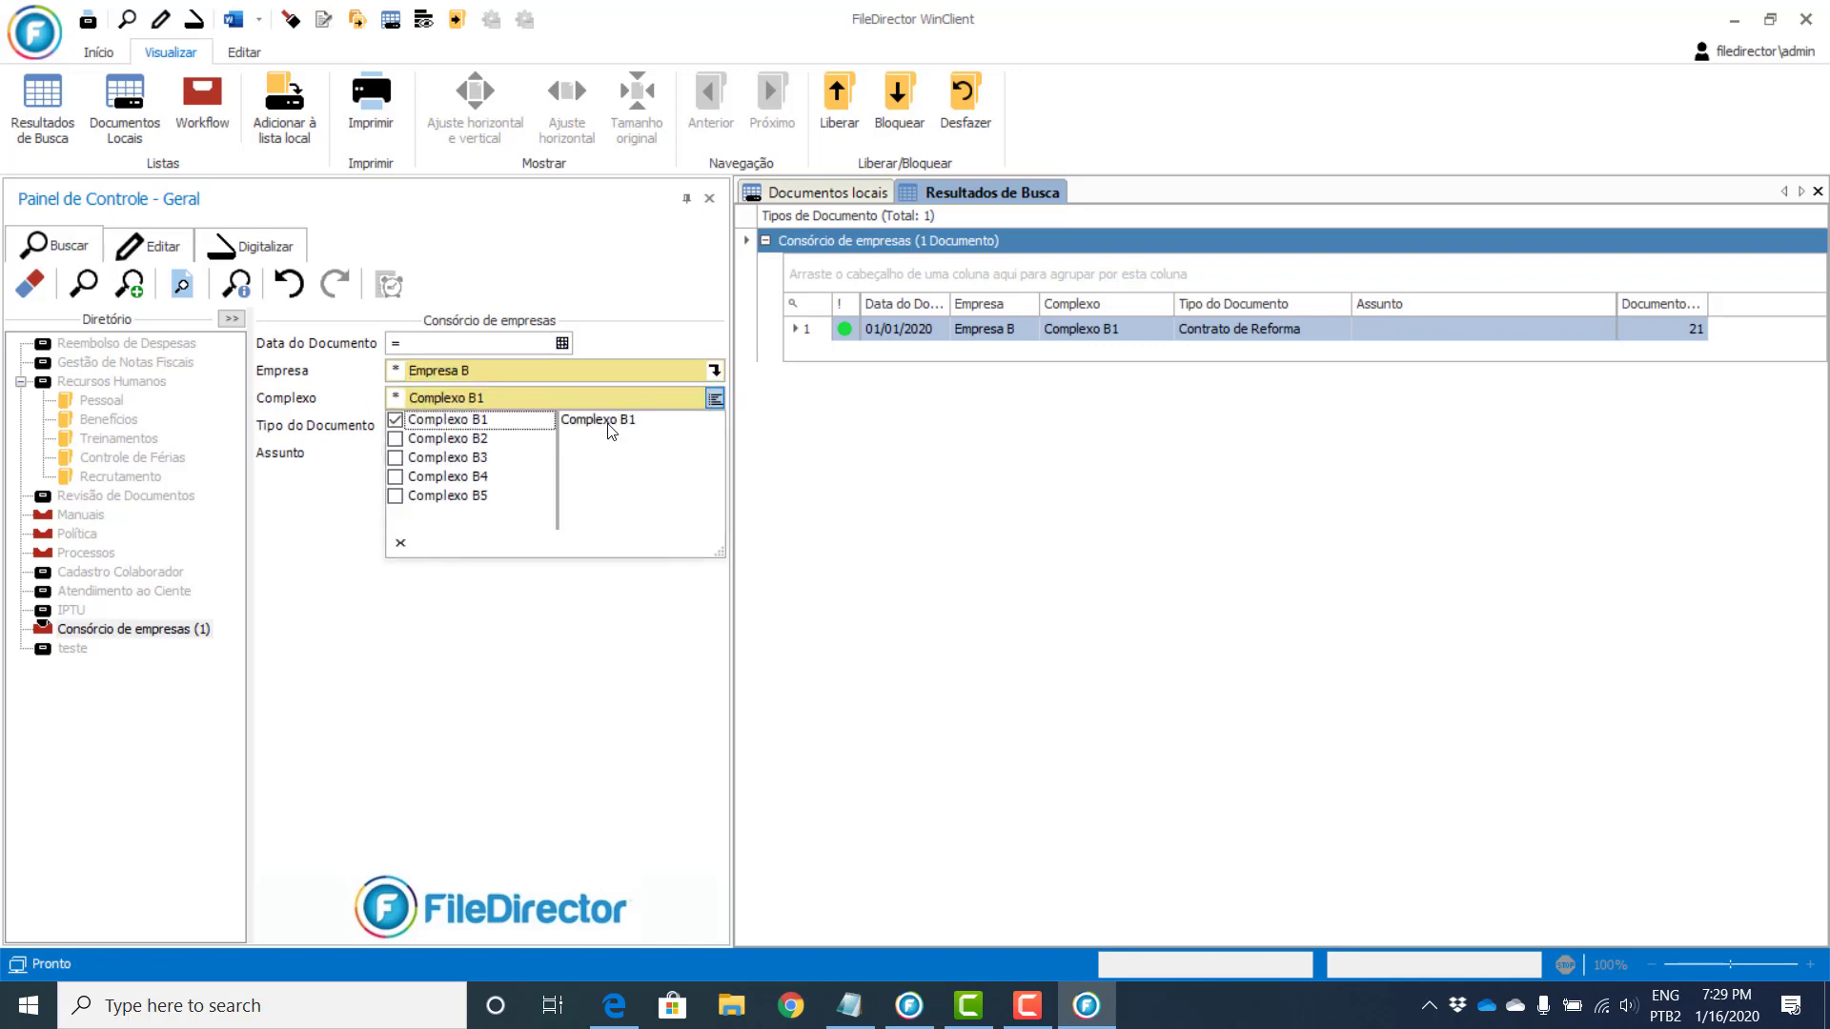
{"action": "left_click", "coordinate": [396, 423]}
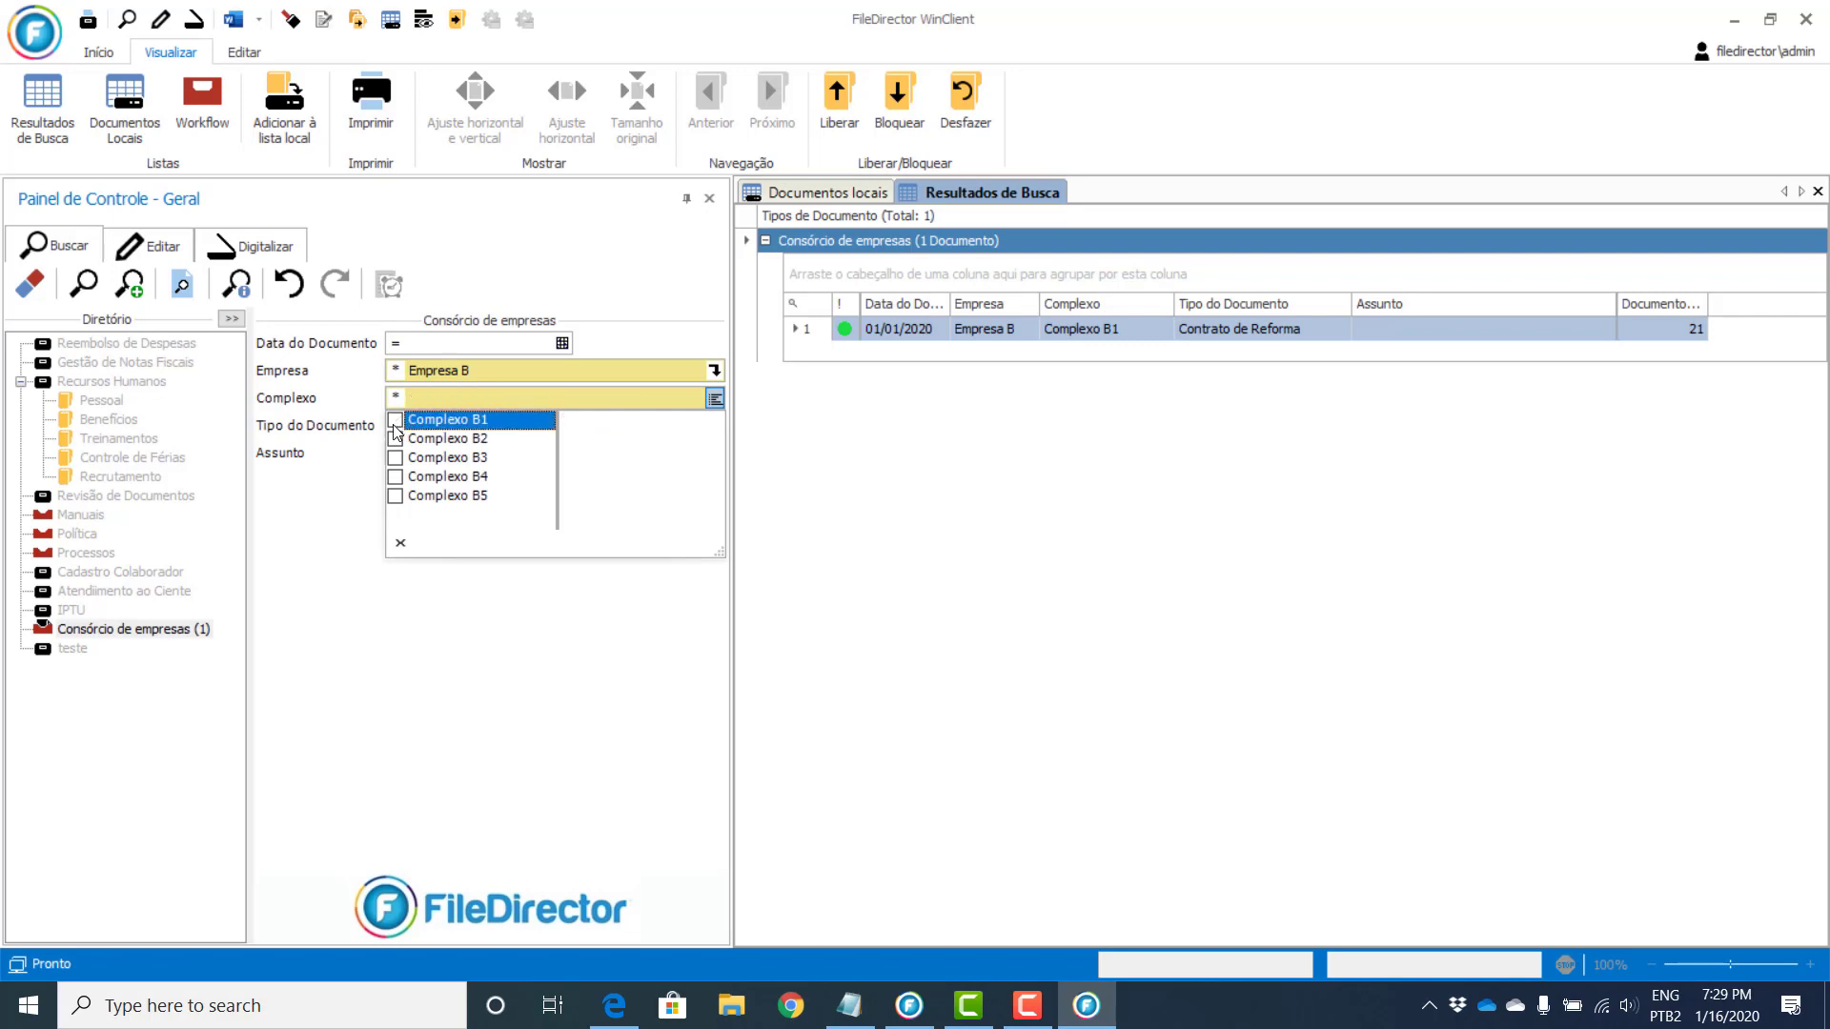
{"action": "left_click", "coordinate": [363, 527]}
{"action": "left_click", "coordinate": [82, 286]}
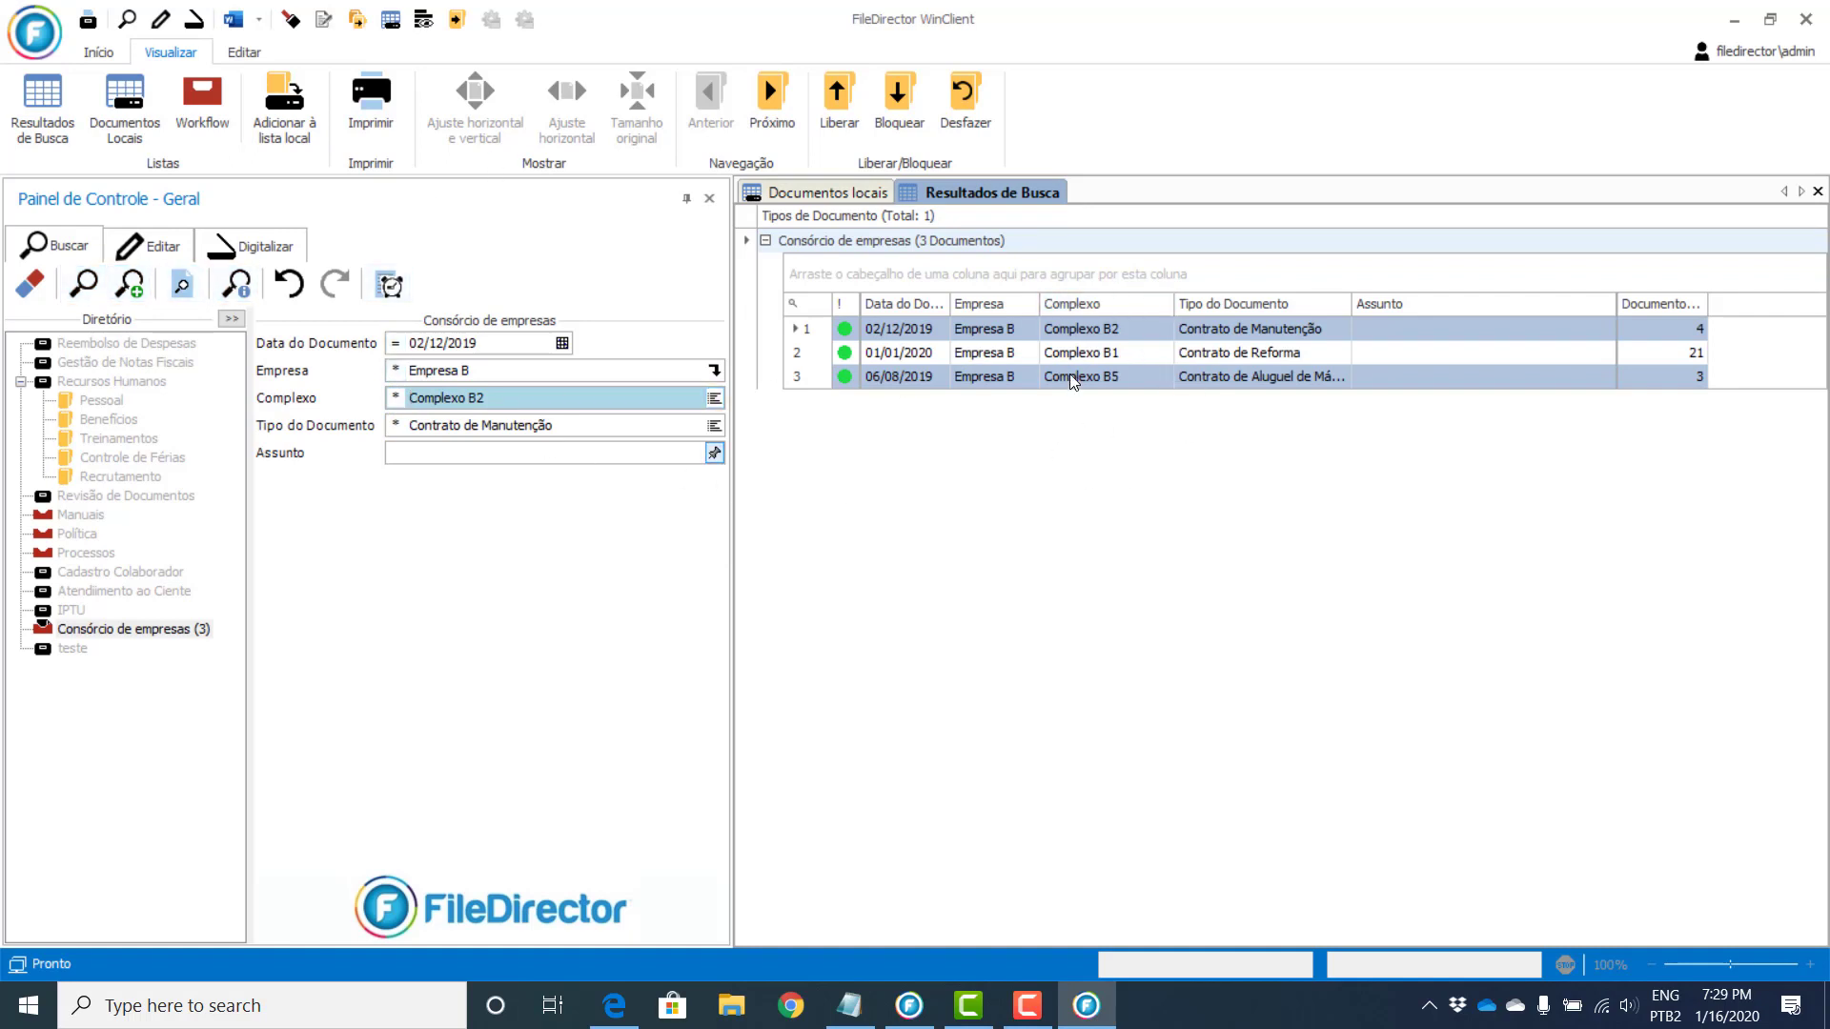
Step: Clear the form and set the criteria to Empresa B with Complexo B5 instead of B1
{"action": "left_click", "coordinate": [29, 283]}
{"action": "left_click", "coordinate": [712, 371]}
{"action": "left_click", "coordinate": [395, 411]}
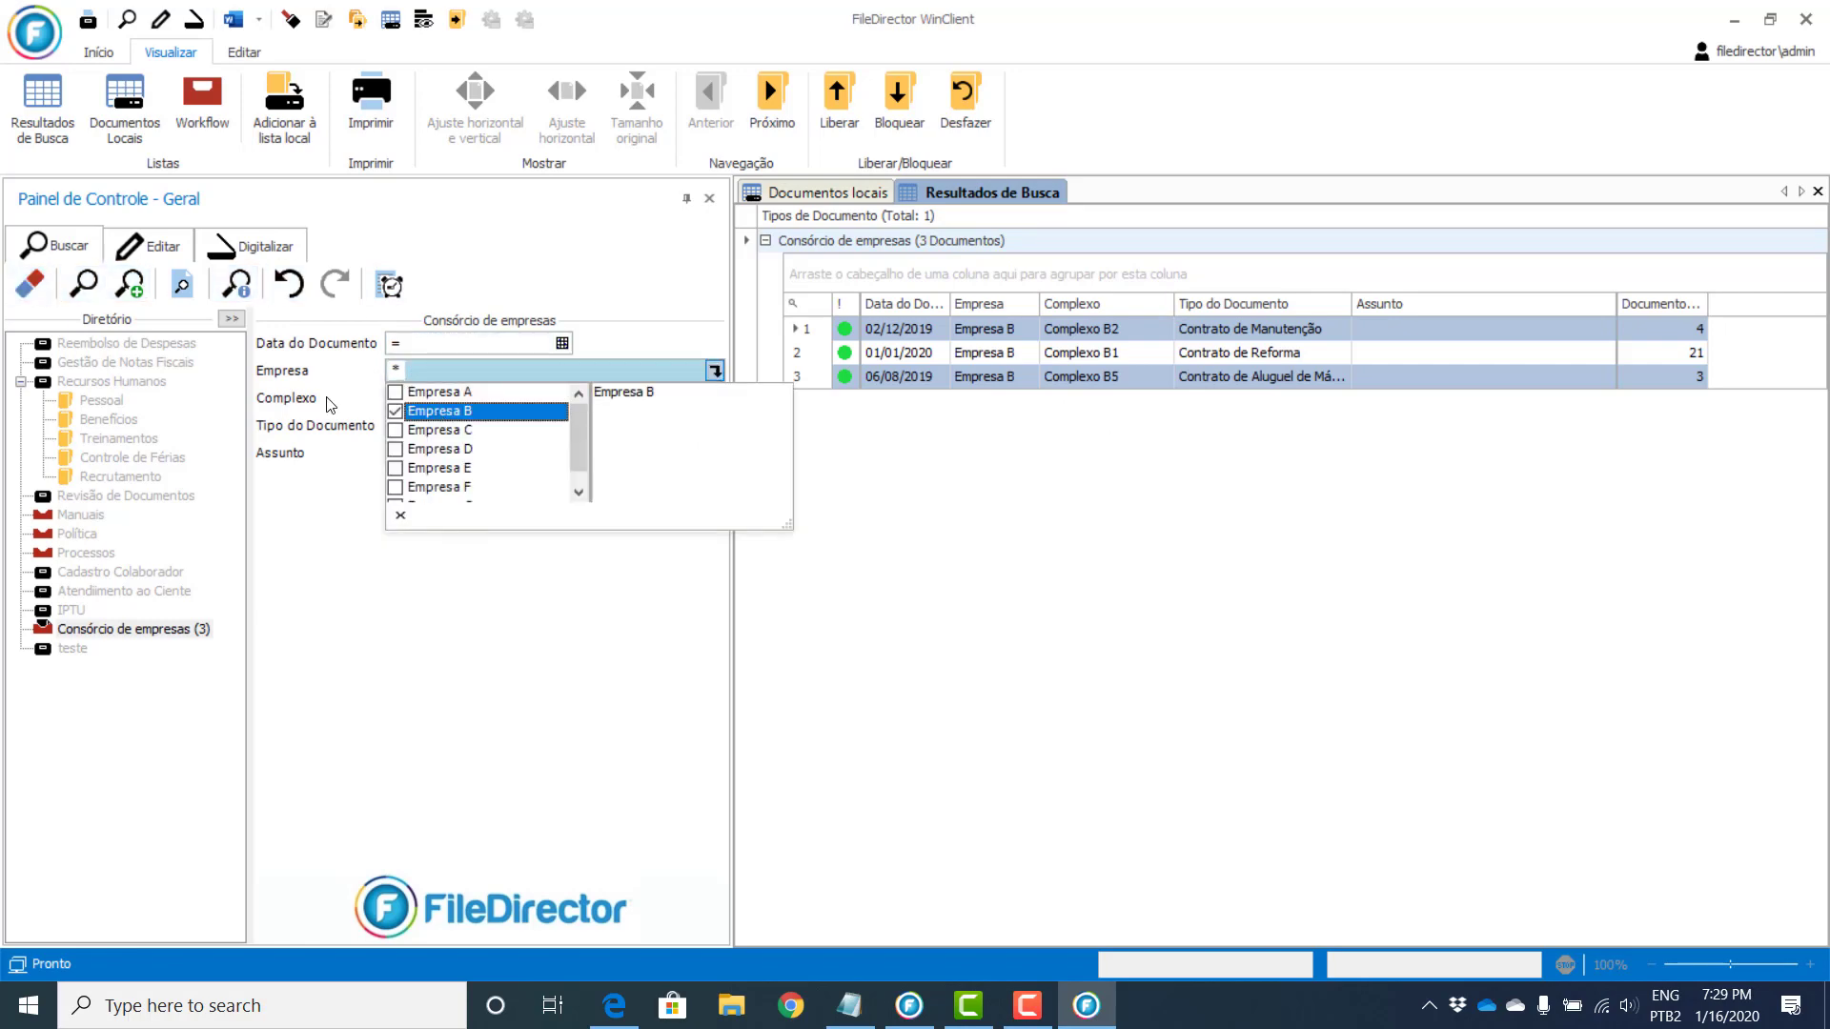
{"action": "left_click", "coordinate": [327, 399]}
{"action": "left_click", "coordinate": [714, 398]}
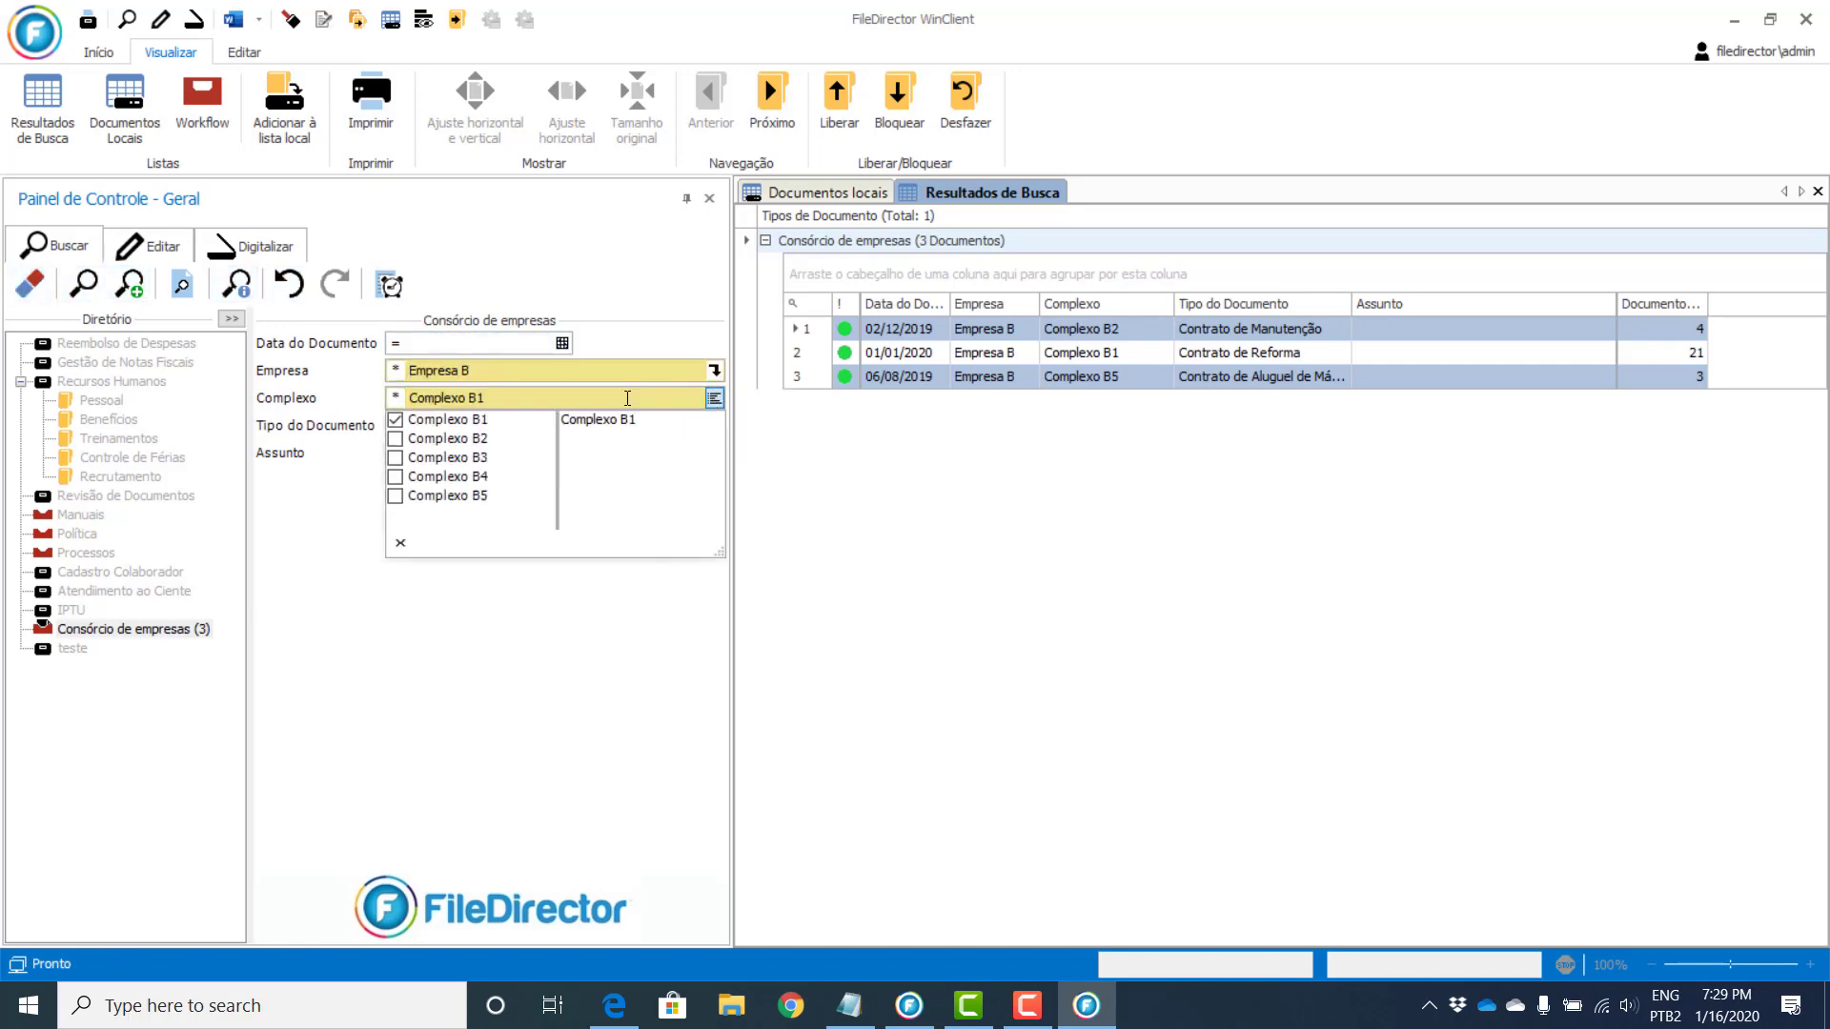
{"action": "left_click", "coordinate": [396, 422]}
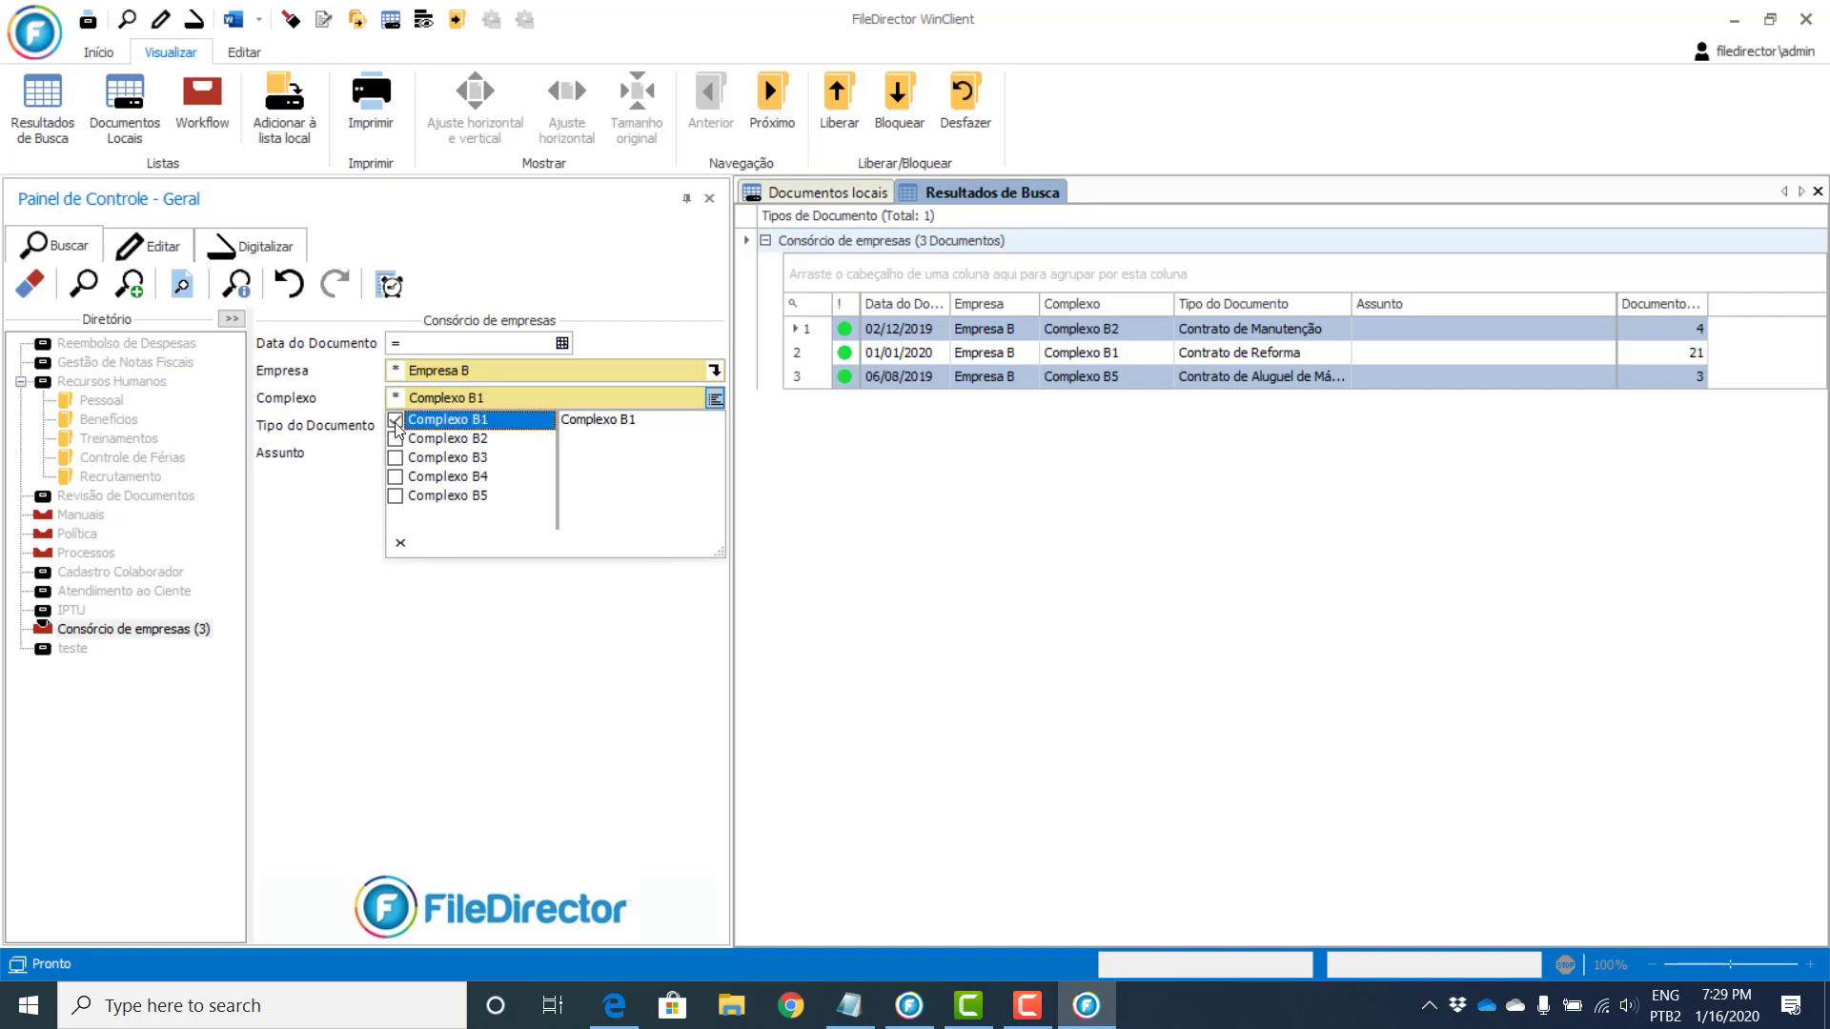
{"action": "left_click", "coordinate": [395, 496]}
{"action": "left_click", "coordinate": [343, 455]}
Step: Search Empresa B/Complexo B5, then run a full-text 'interfy' search and toggle the Reembolso de Despesas group
{"action": "left_click", "coordinate": [136, 282]}
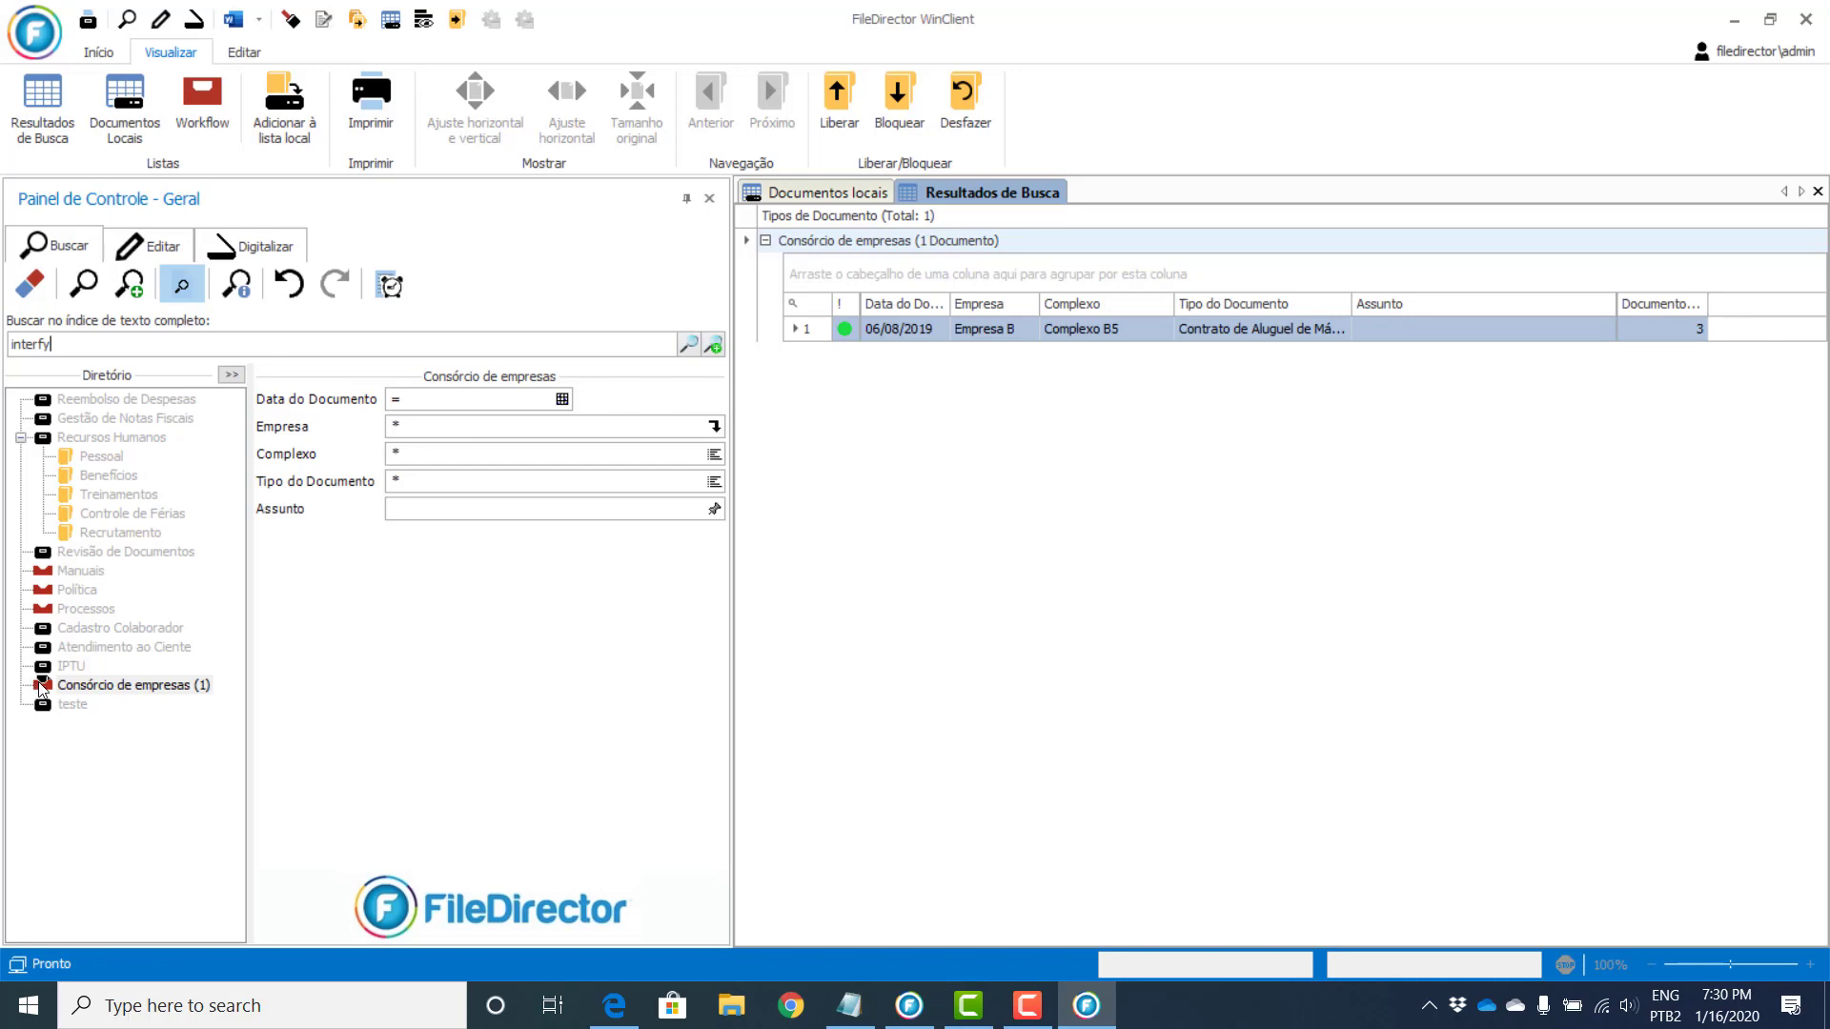
{"action": "left_click", "coordinate": [713, 343]}
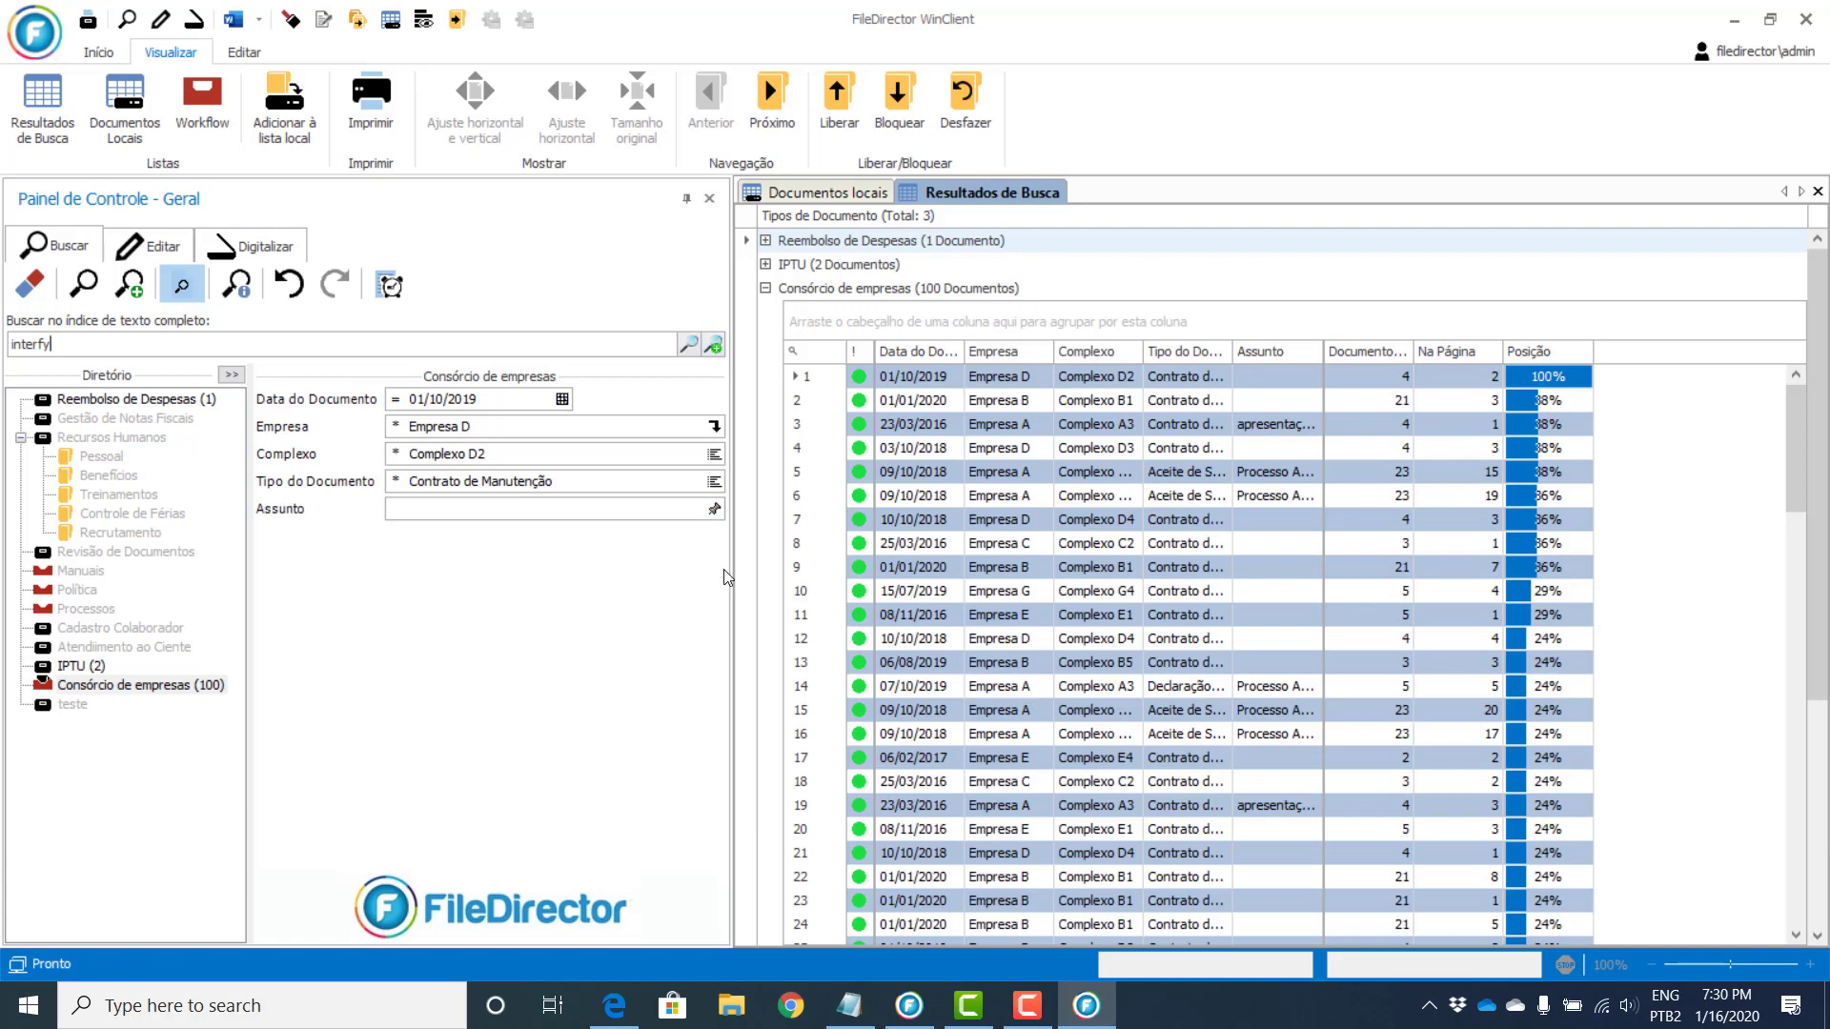
{"action": "left_click", "coordinate": [768, 245]}
{"action": "left_click", "coordinate": [767, 245]}
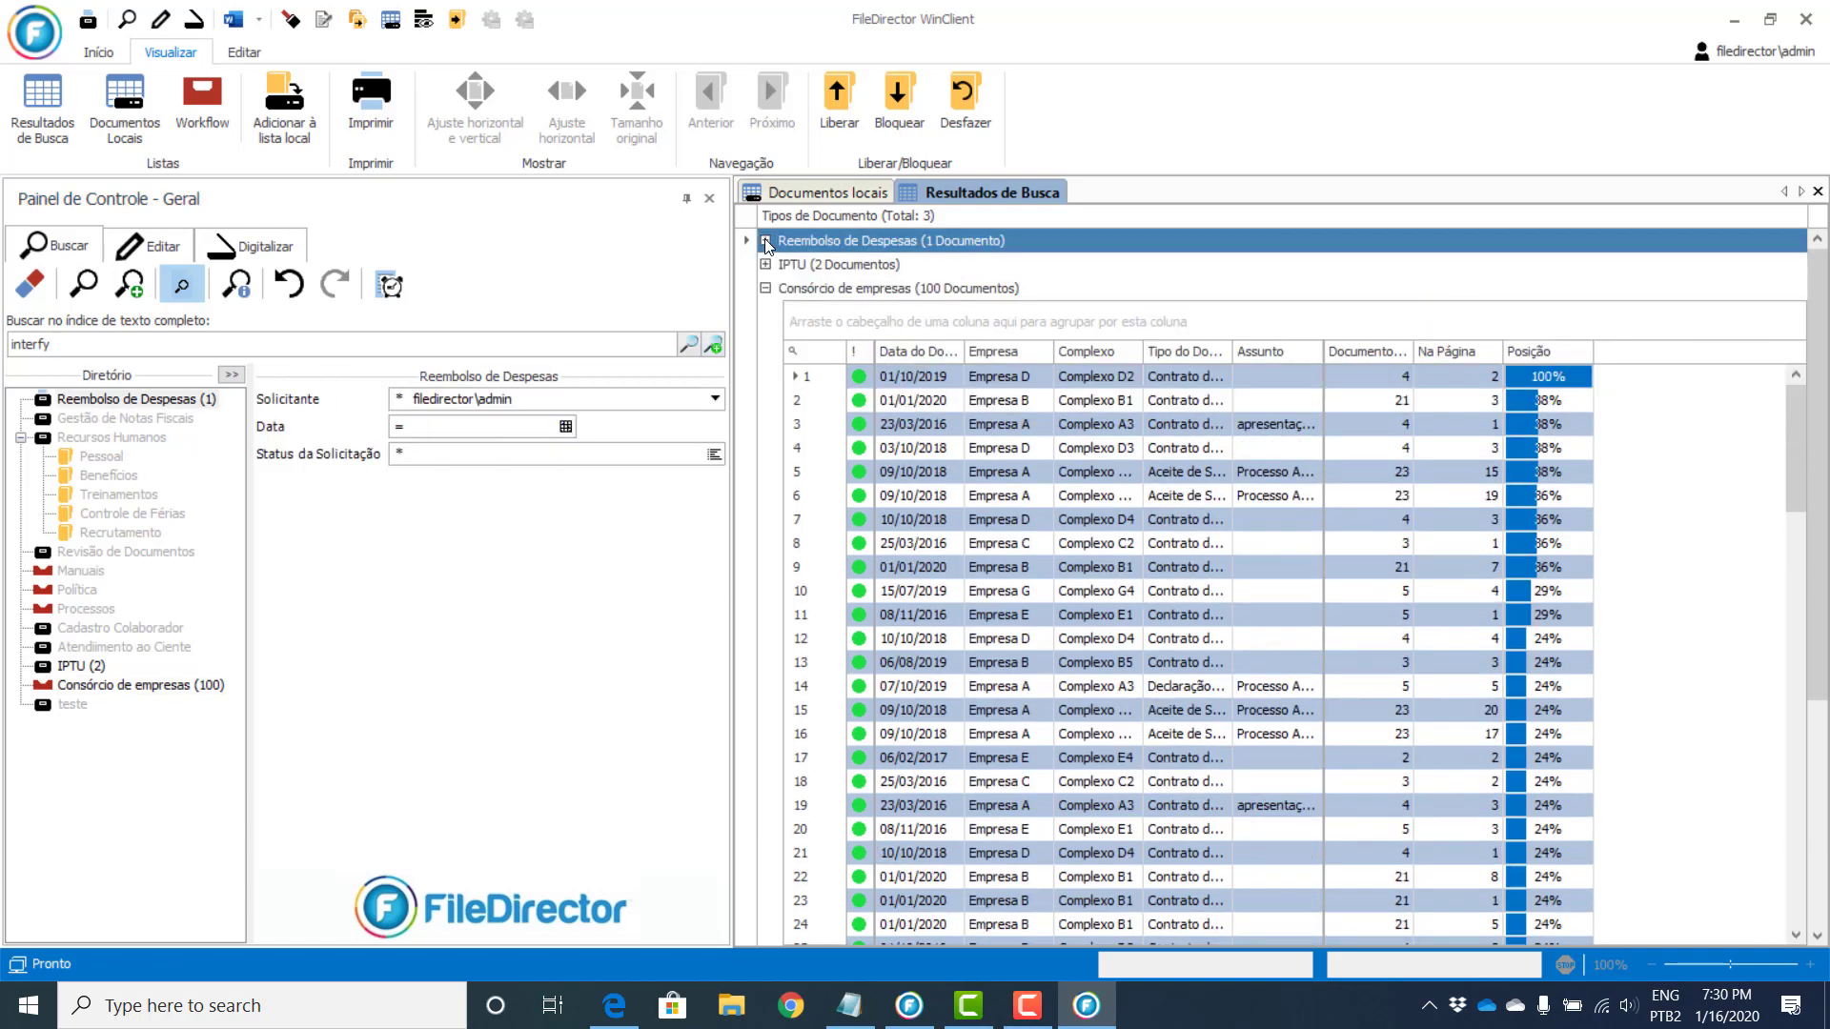
Step: Expand and collapse the IPTU group, then select the first Consórcio document, Empresa D's Complexo D2
{"action": "left_click", "coordinate": [765, 266]}
{"action": "left_click", "coordinate": [765, 266]}
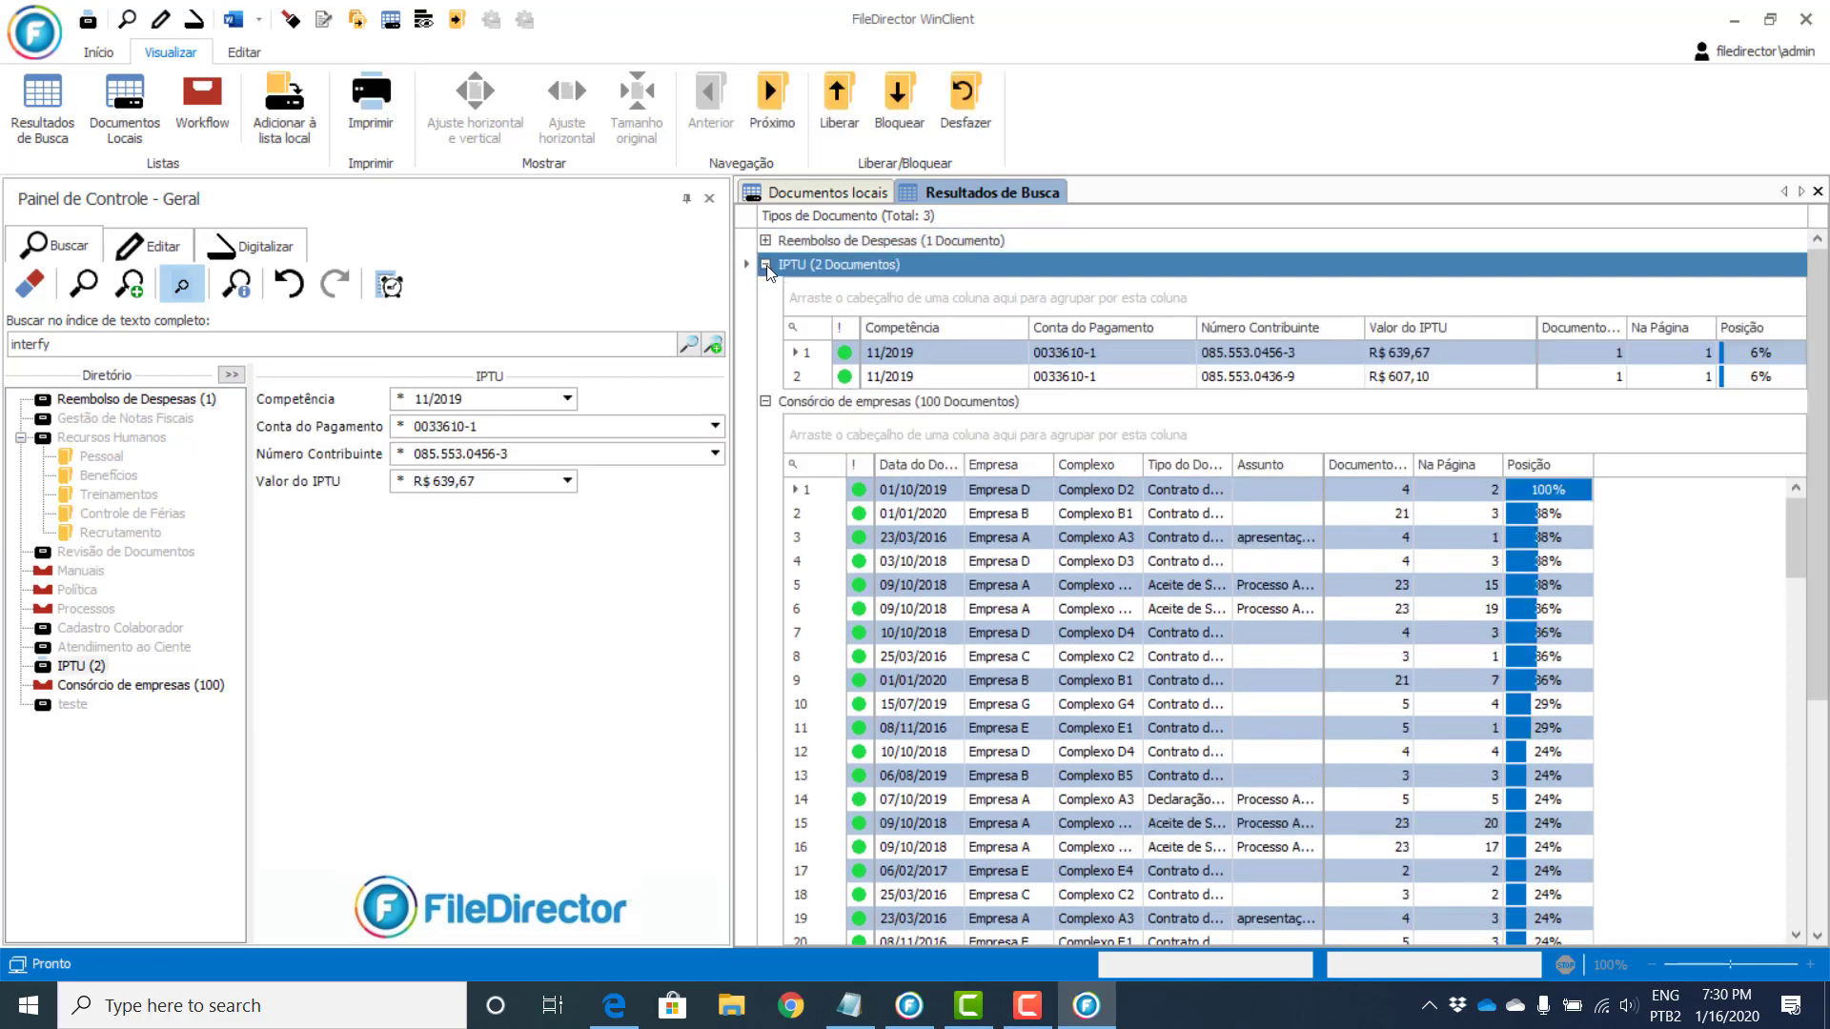
{"action": "left_click", "coordinate": [767, 268]}
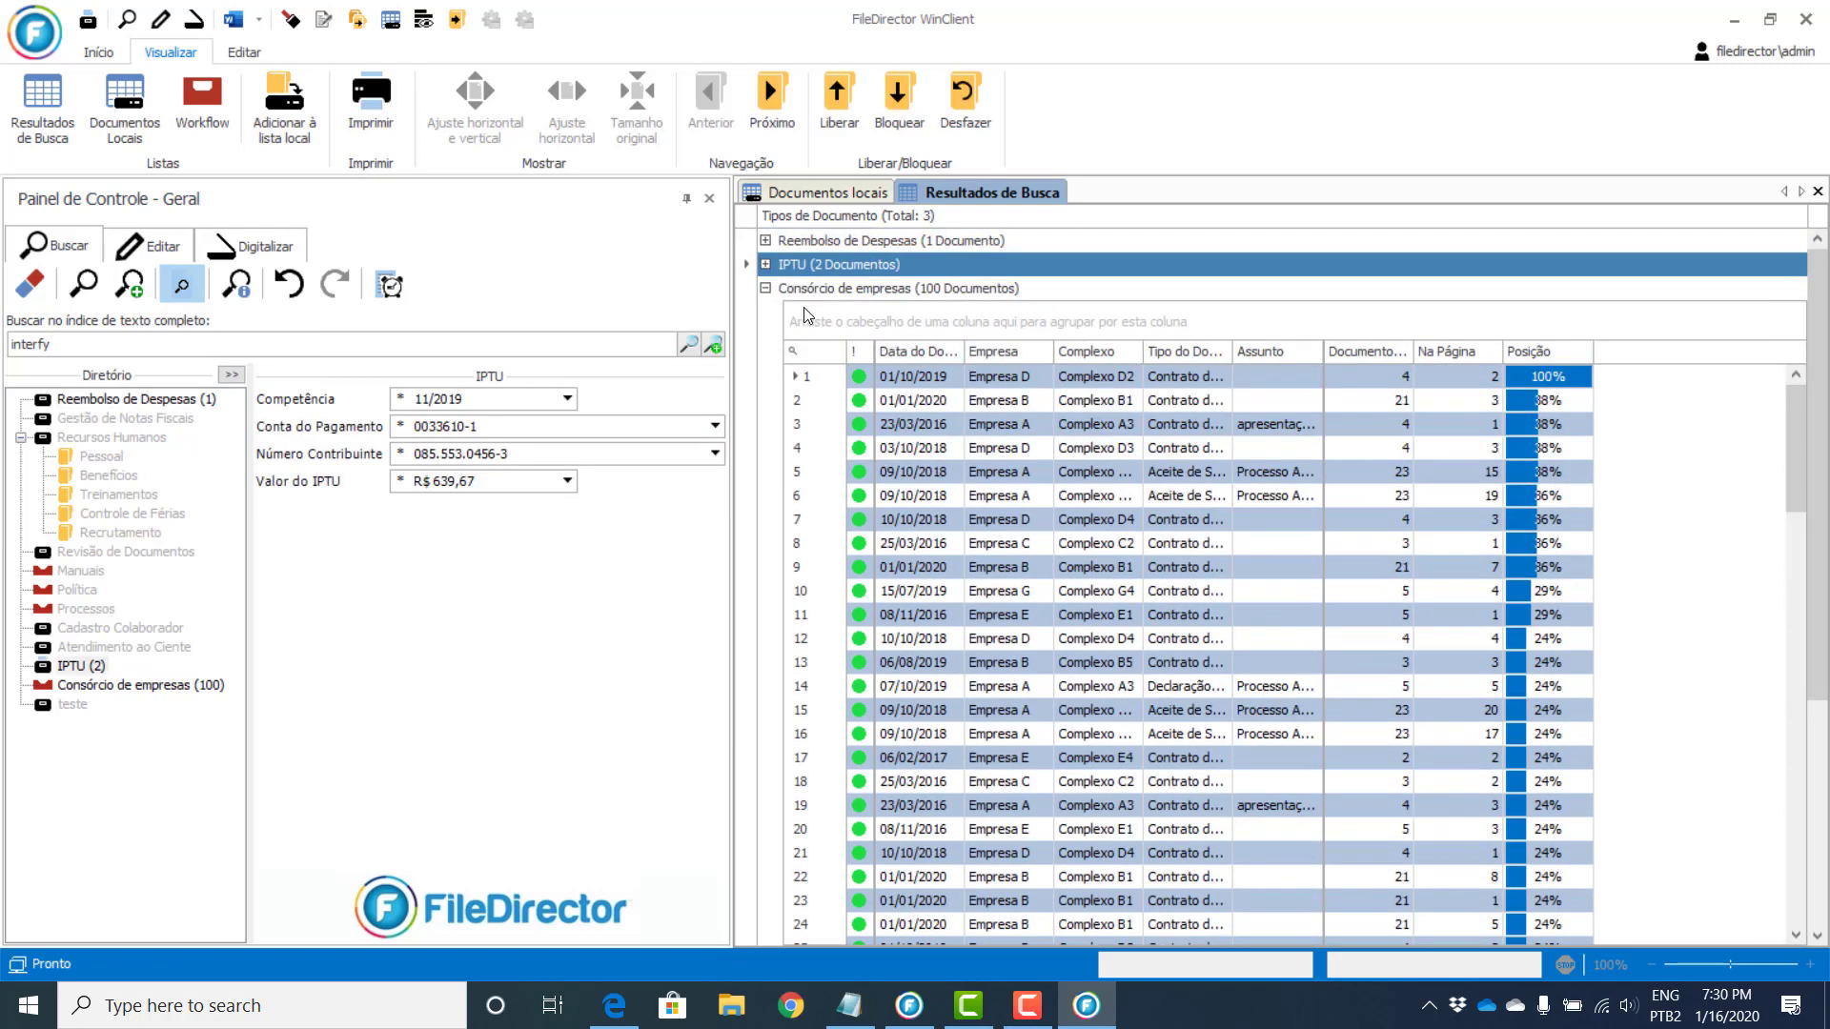
{"action": "left_click_drag", "start_coordinate": [1796, 448], "coordinate": [1799, 376]}
{"action": "left_click", "coordinate": [1199, 383]}
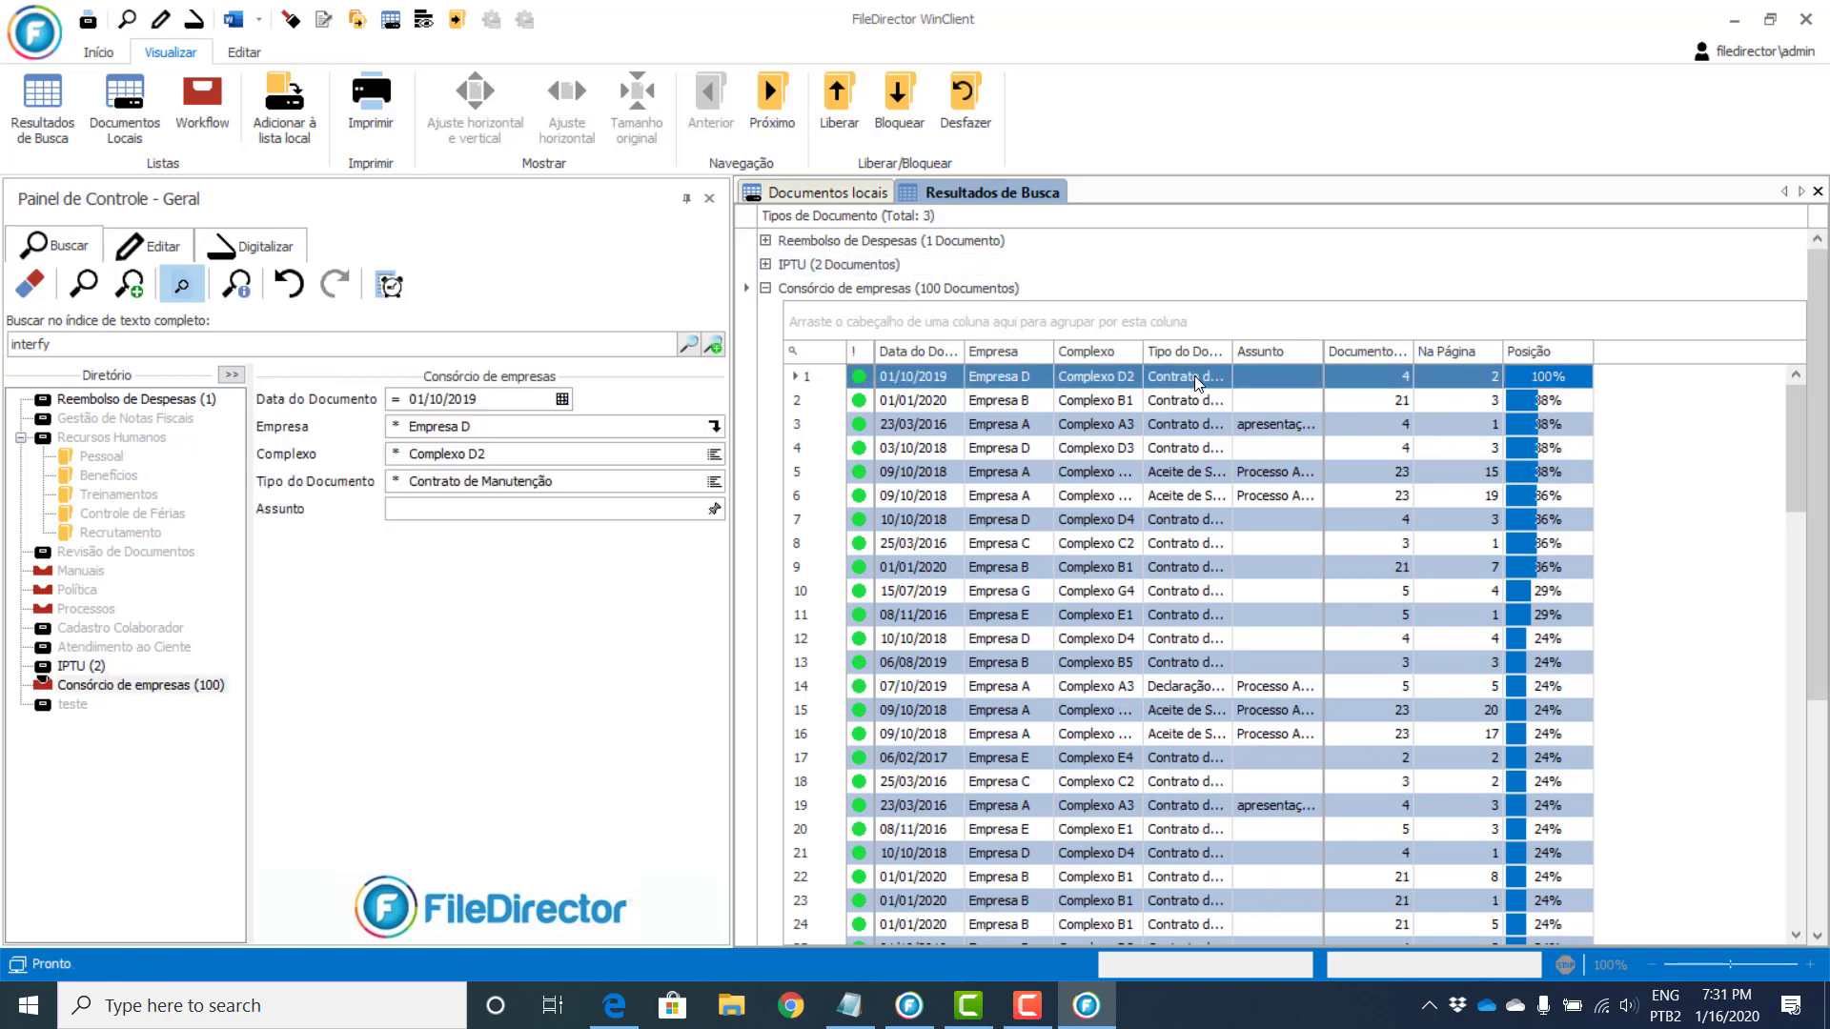
Step: Open Empresa D's Contrato de Manutenção and show page 1 fitted to the viewer width
{"action": "double_click", "coordinate": [1199, 379]}
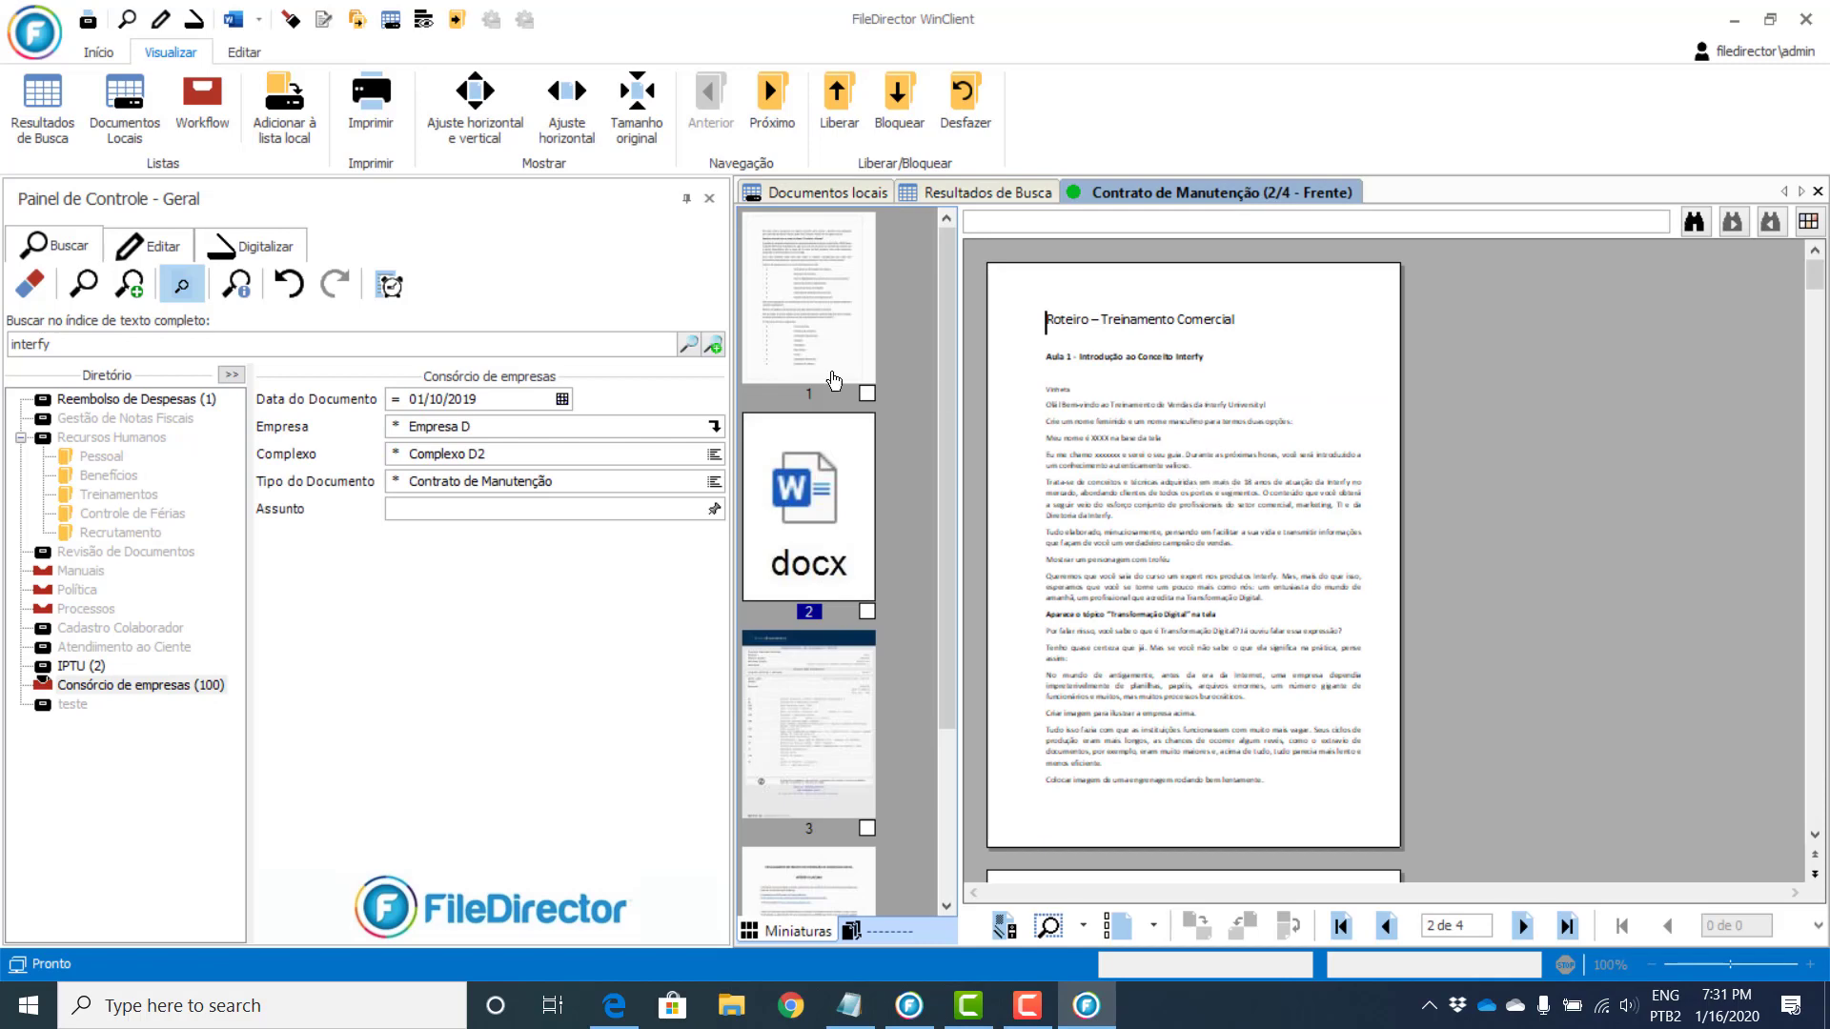
{"action": "left_click", "coordinate": [565, 103]}
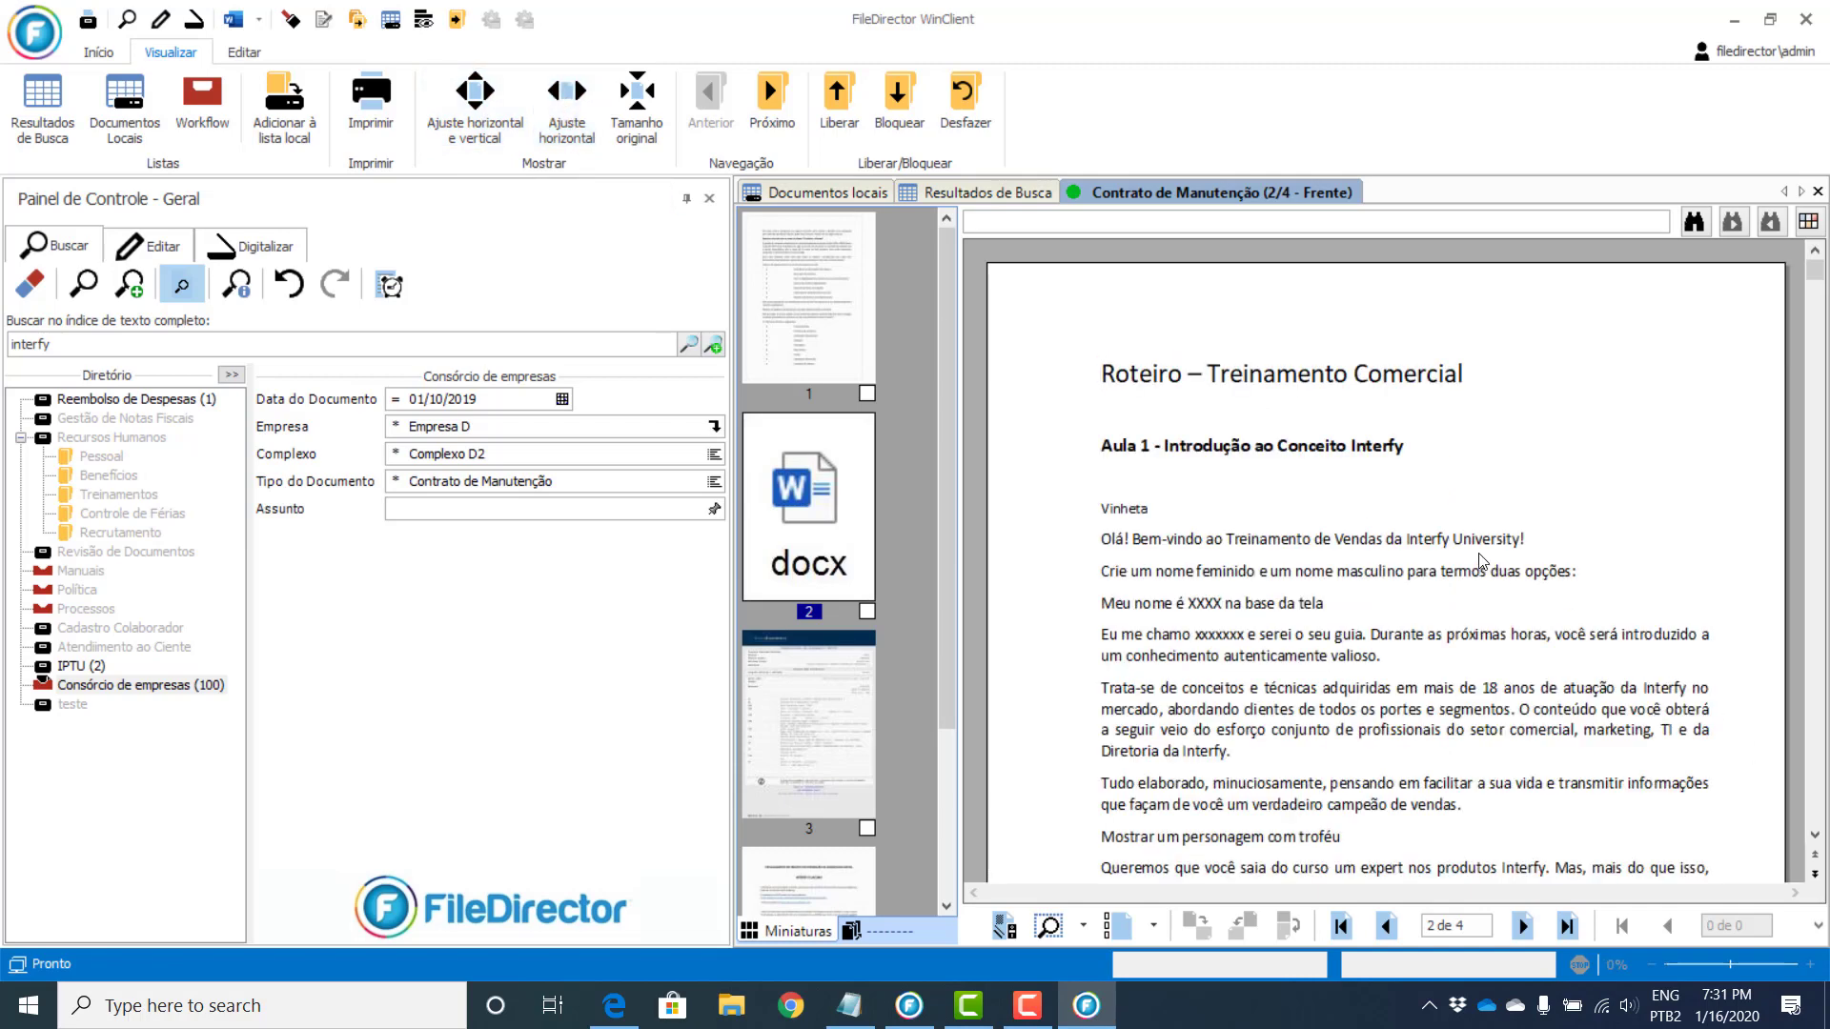
{"action": "scroll", "coordinate": [1479, 581], "scroll_direction": "down", "scroll_amount": 3}
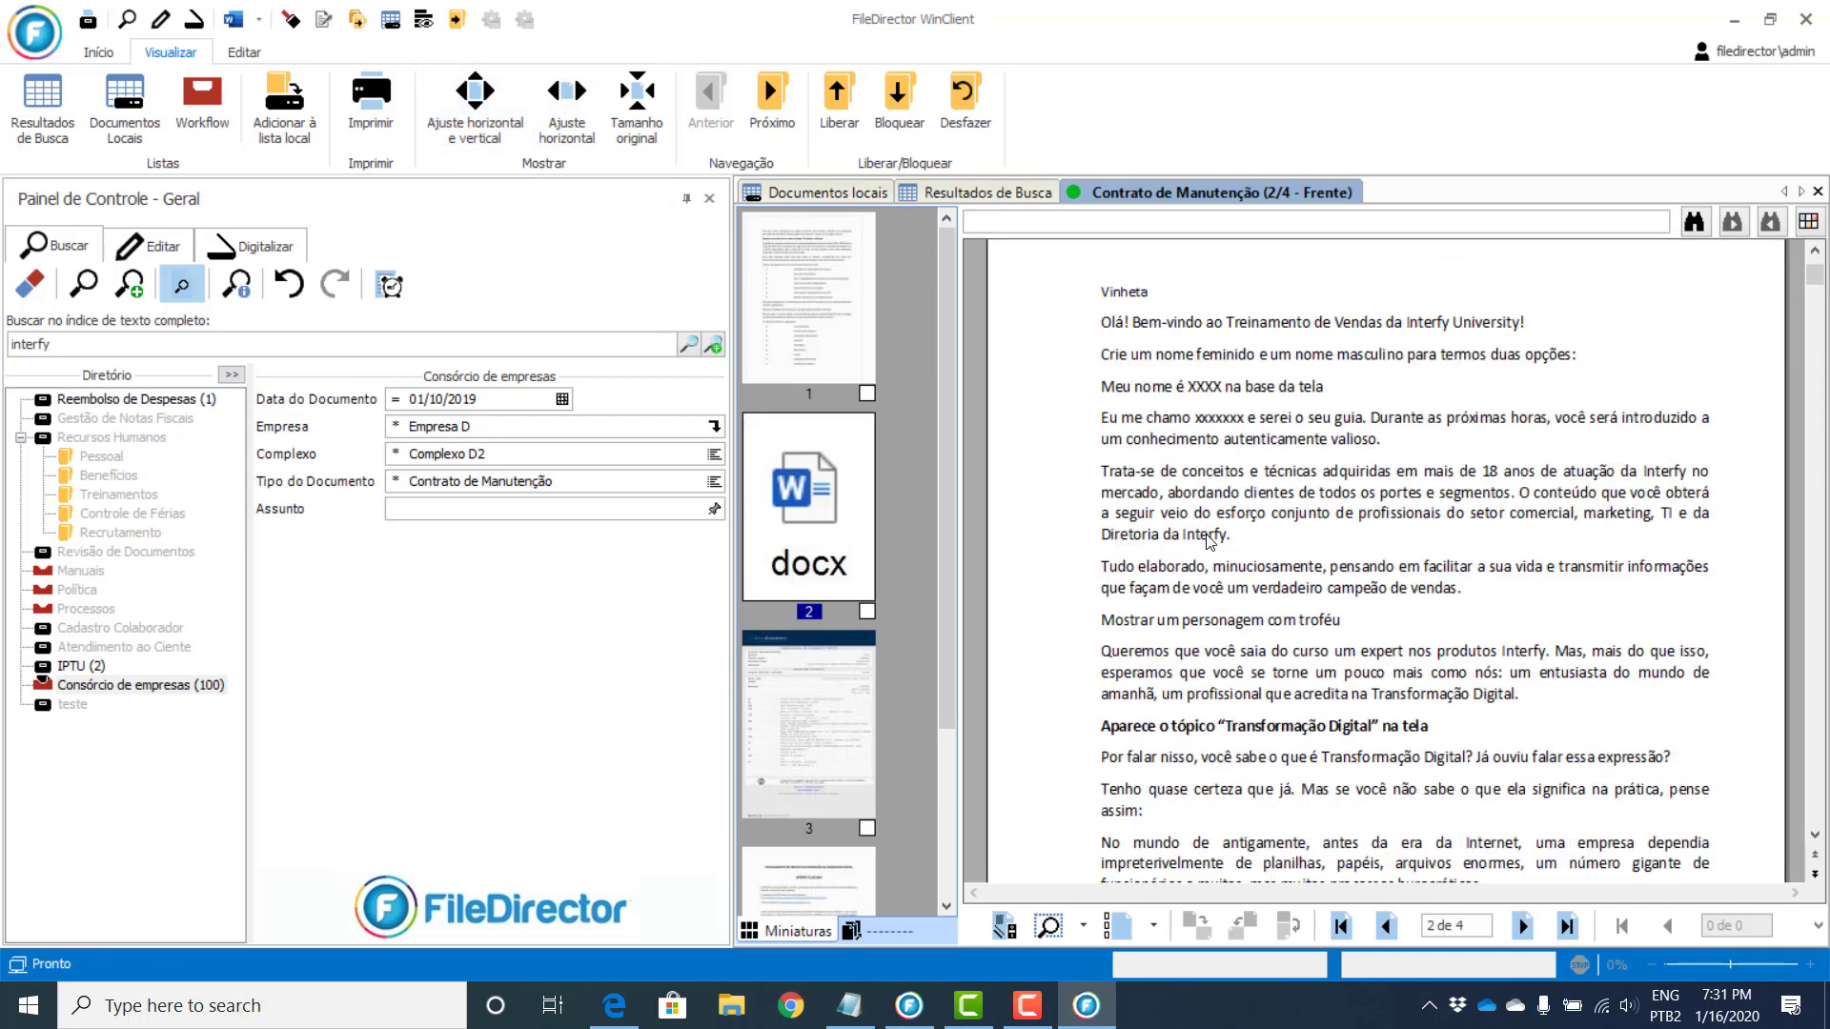
{"action": "scroll", "coordinate": [1429, 614], "scroll_direction": "down", "scroll_amount": 13}
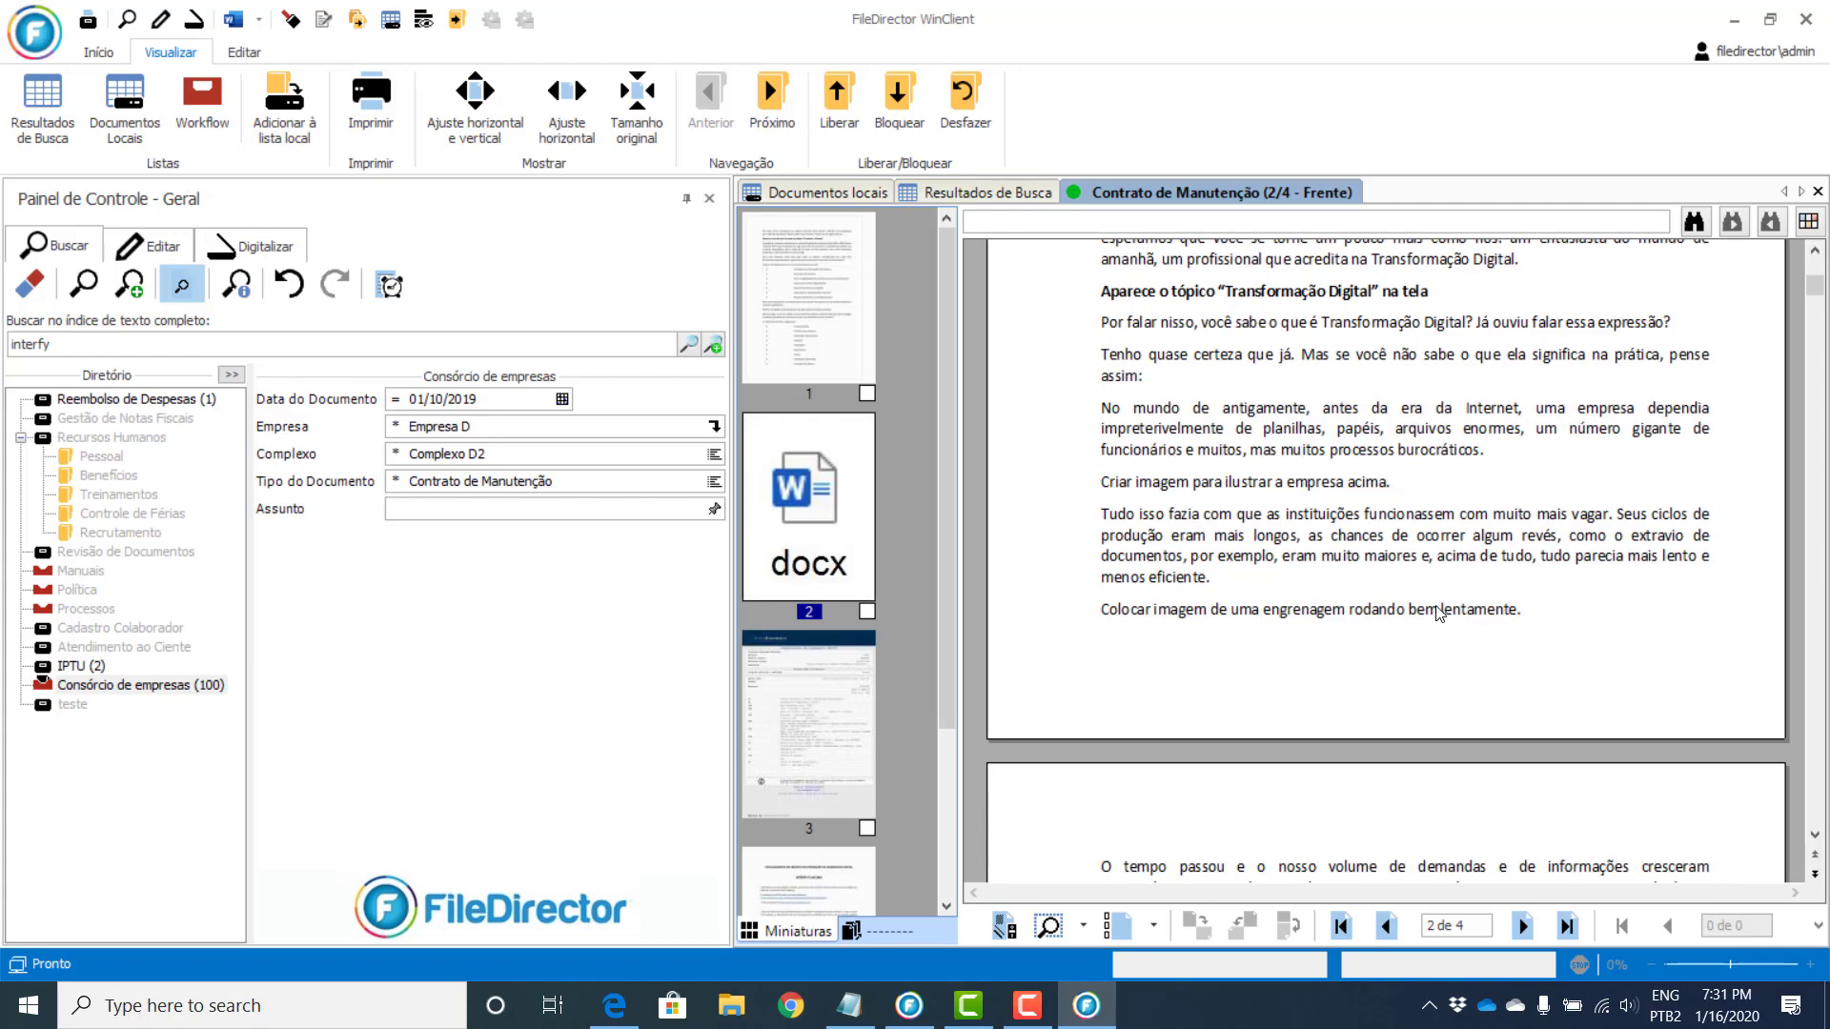
{"action": "scroll", "coordinate": [1428, 621], "scroll_direction": "down", "scroll_amount": 20}
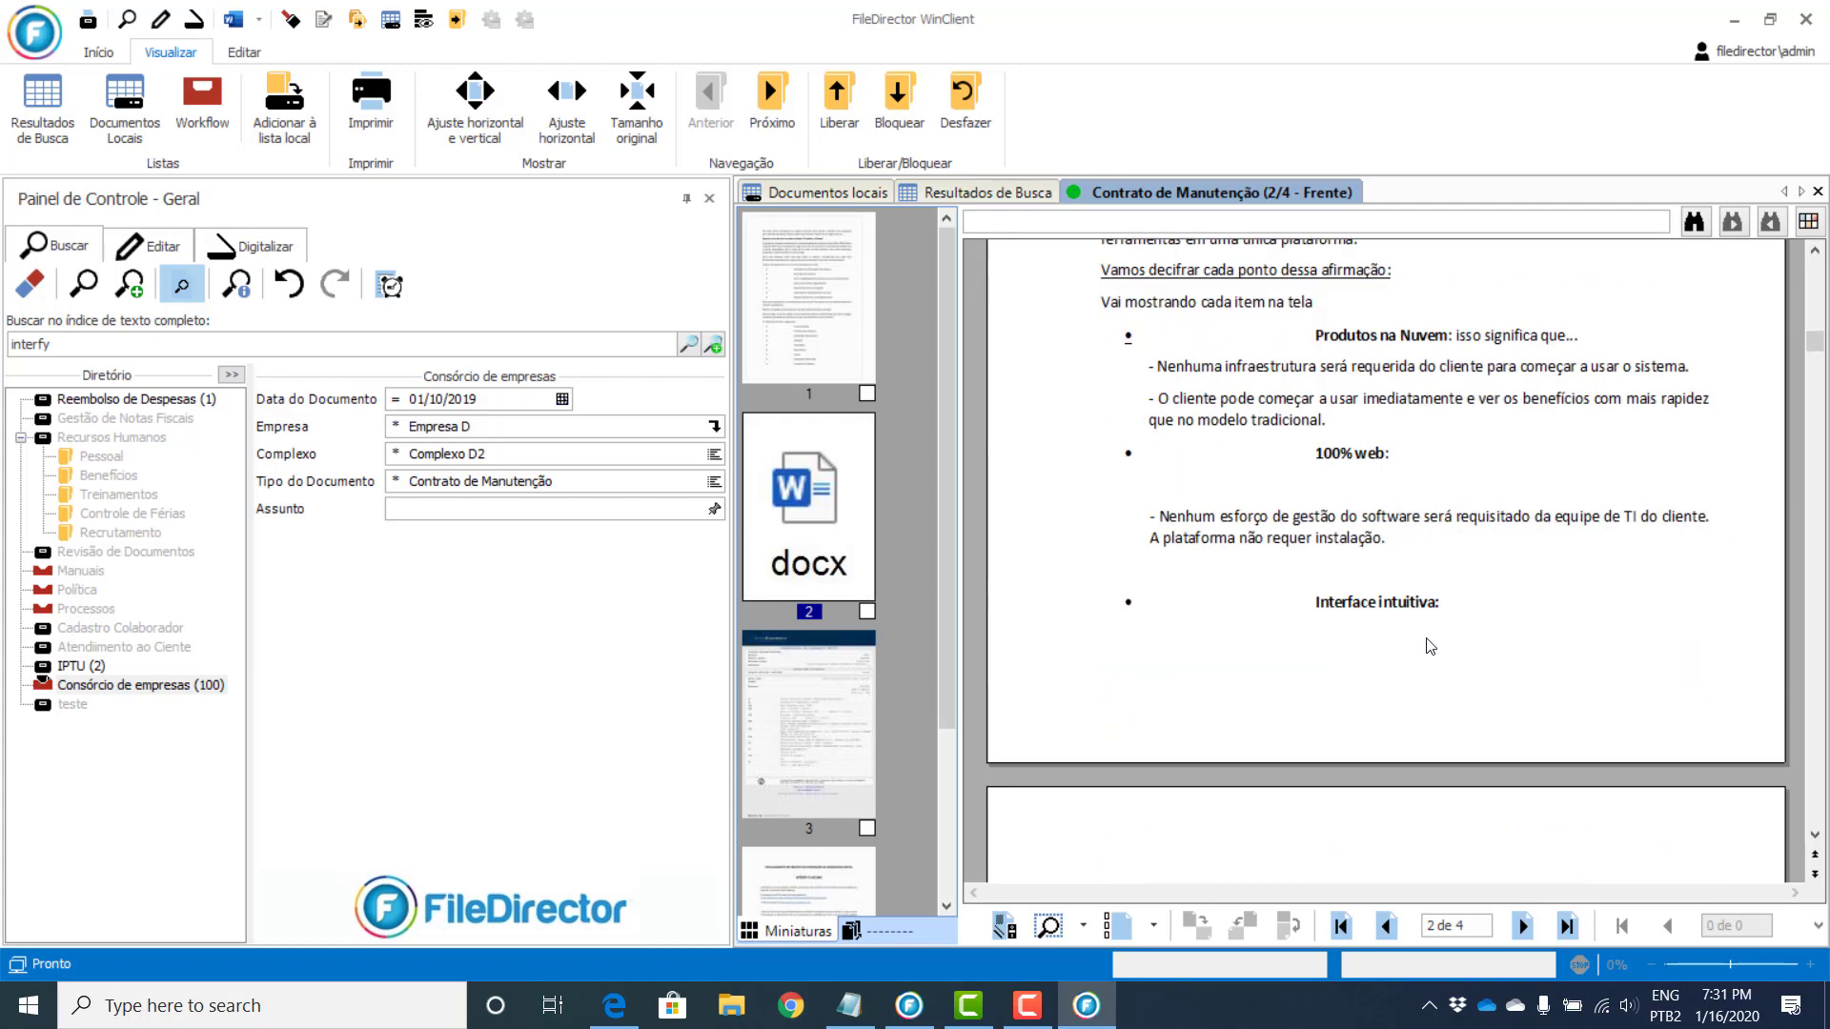
{"action": "left_click", "coordinate": [789, 286]}
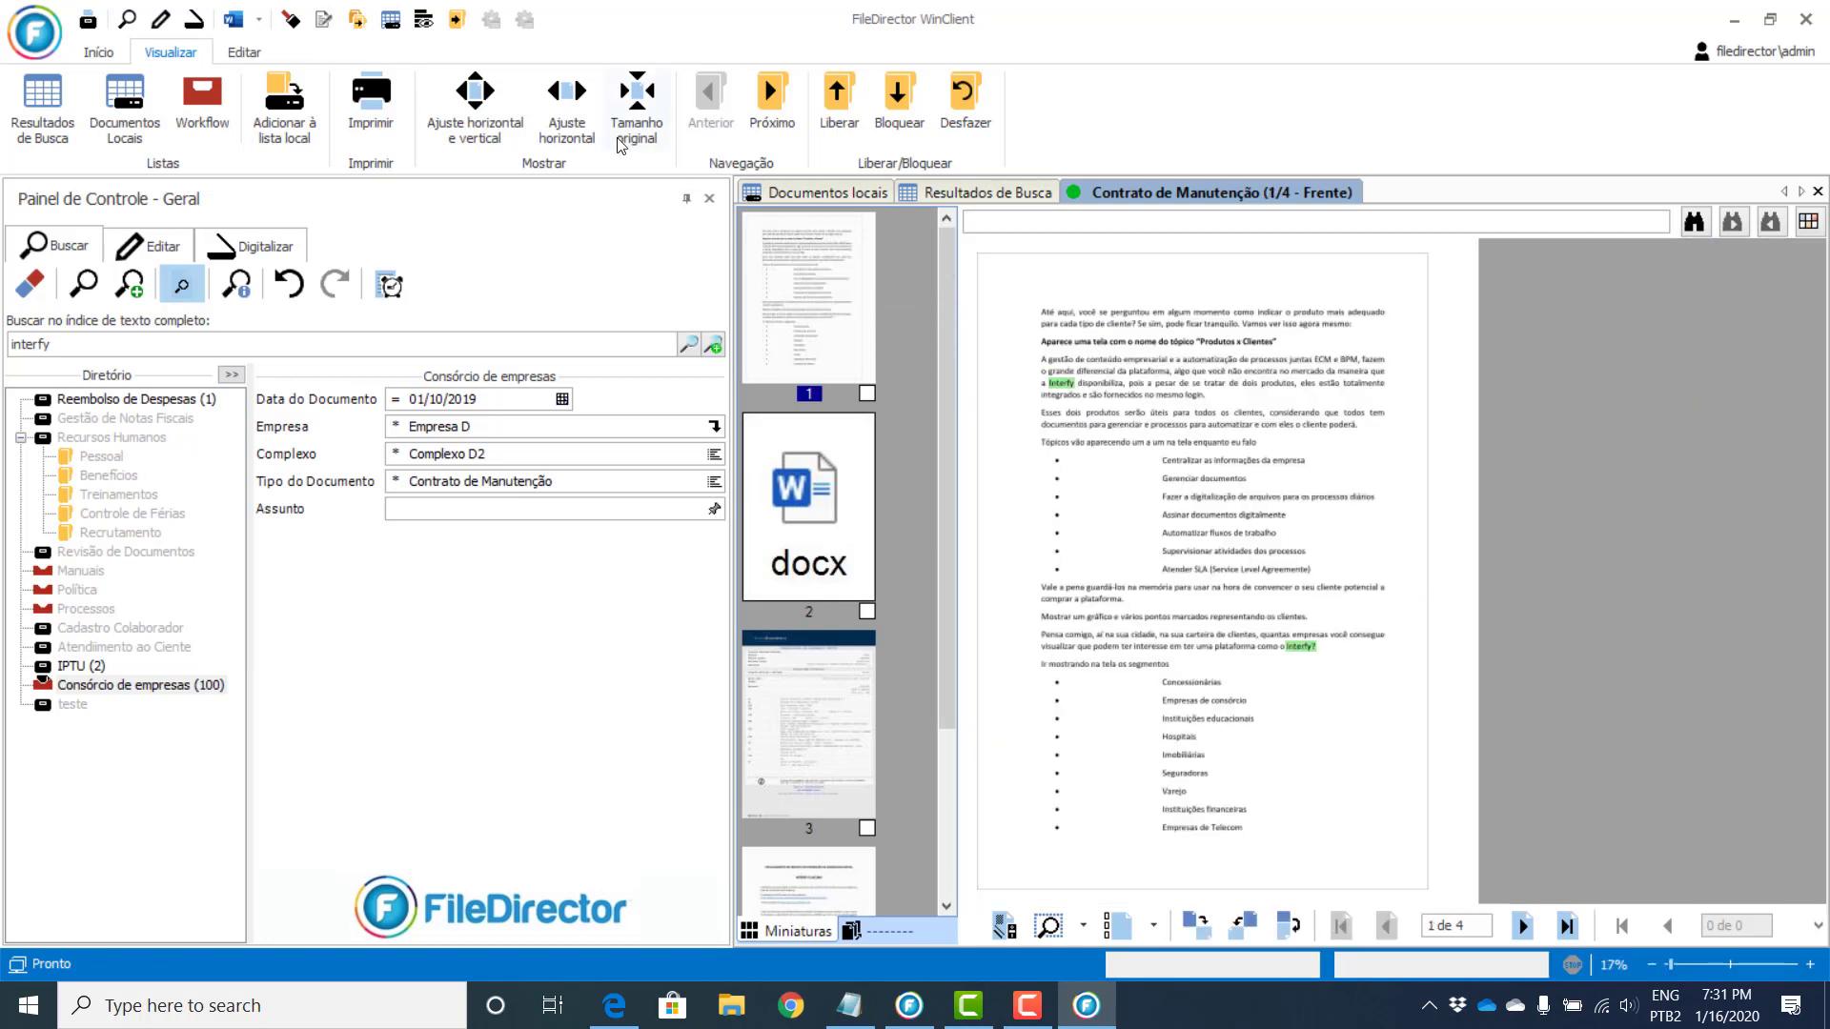
{"action": "left_click", "coordinate": [567, 100]}
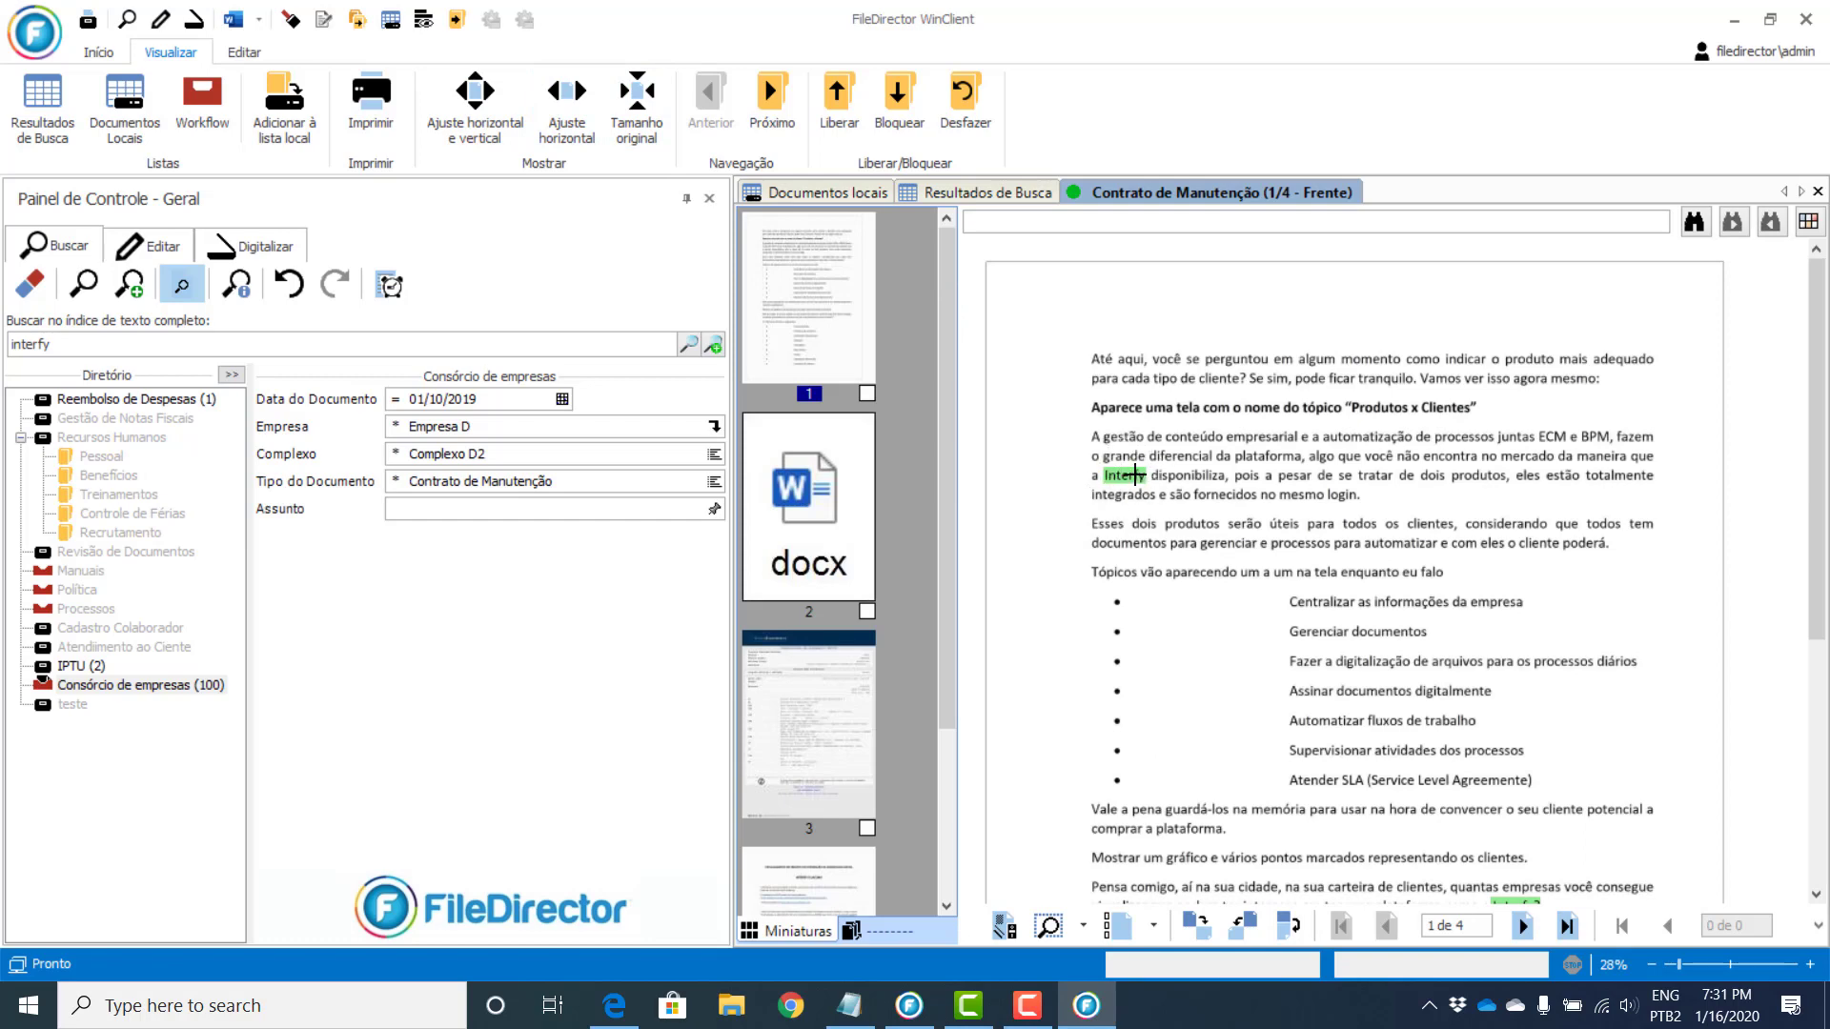
{"action": "scroll", "coordinate": [1301, 552], "scroll_direction": "down", "scroll_amount": 3}
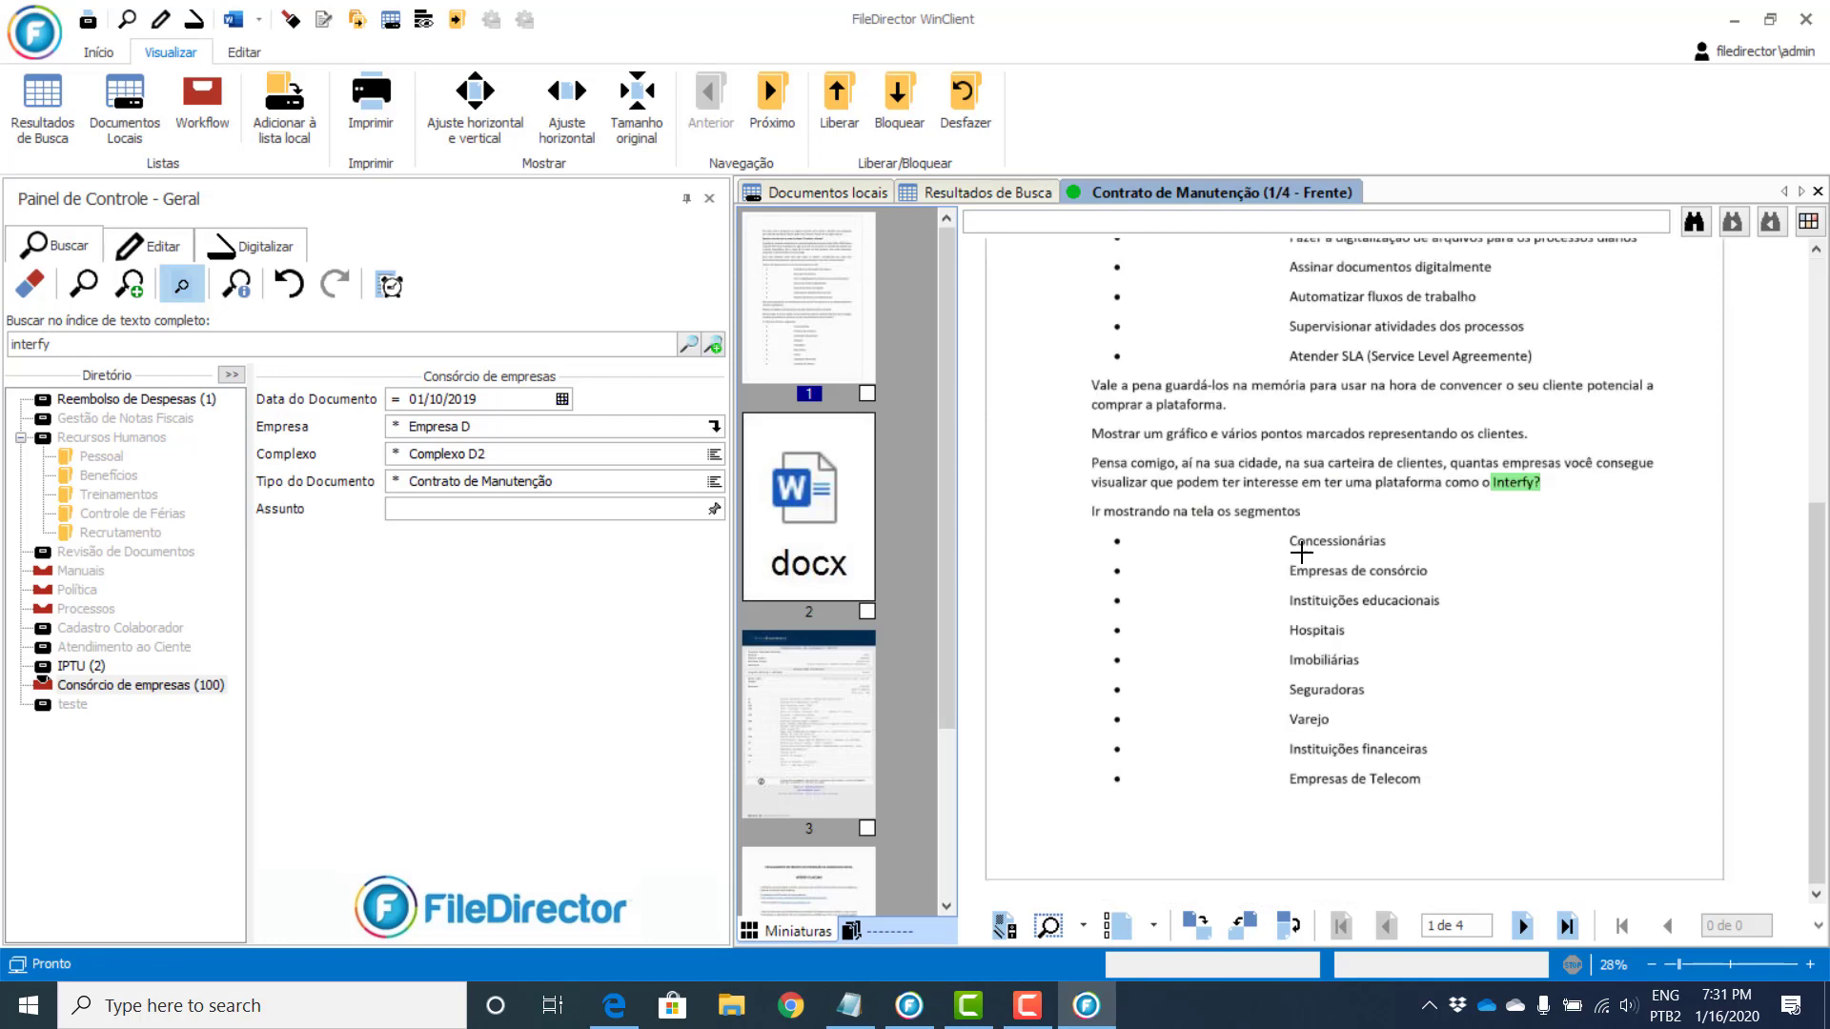
{"action": "scroll", "coordinate": [1301, 577], "scroll_direction": "up", "scroll_amount": 3}
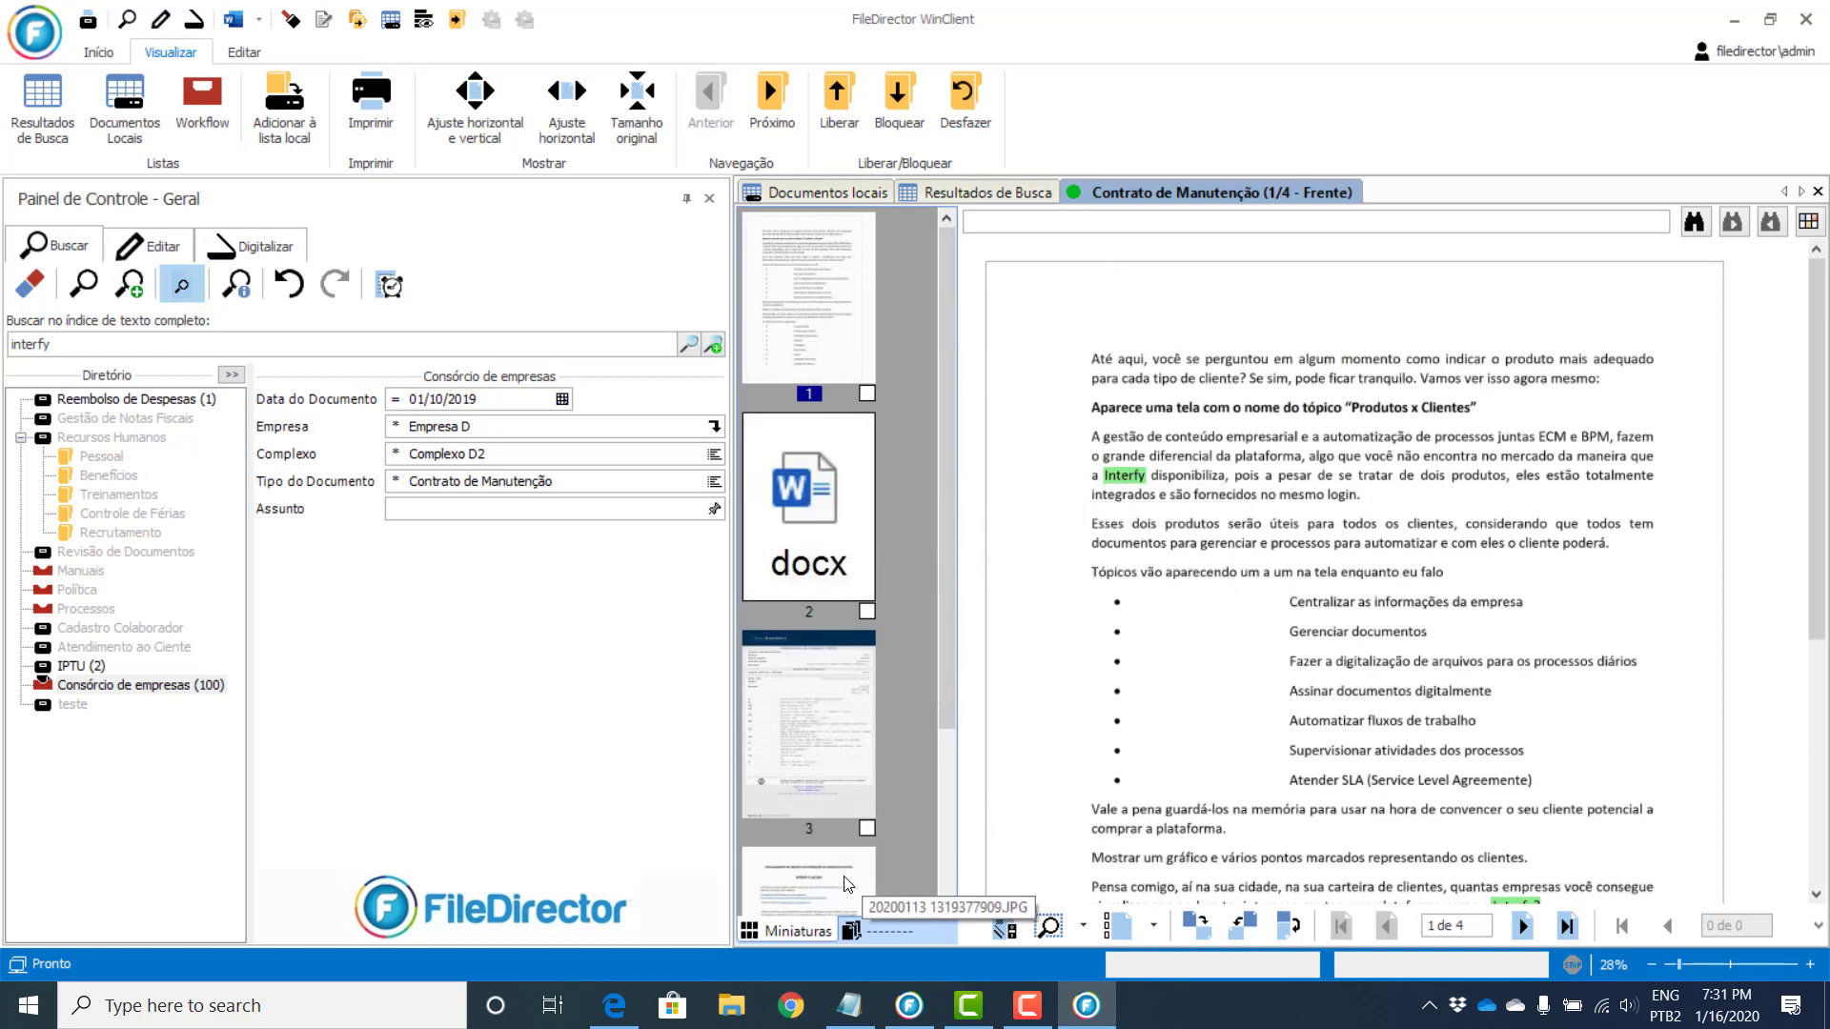
Step: Search the open contract for 'atender' and jump to its next occurrence
{"action": "left_click_drag", "start_coordinate": [950, 556], "coordinate": [890, 327]}
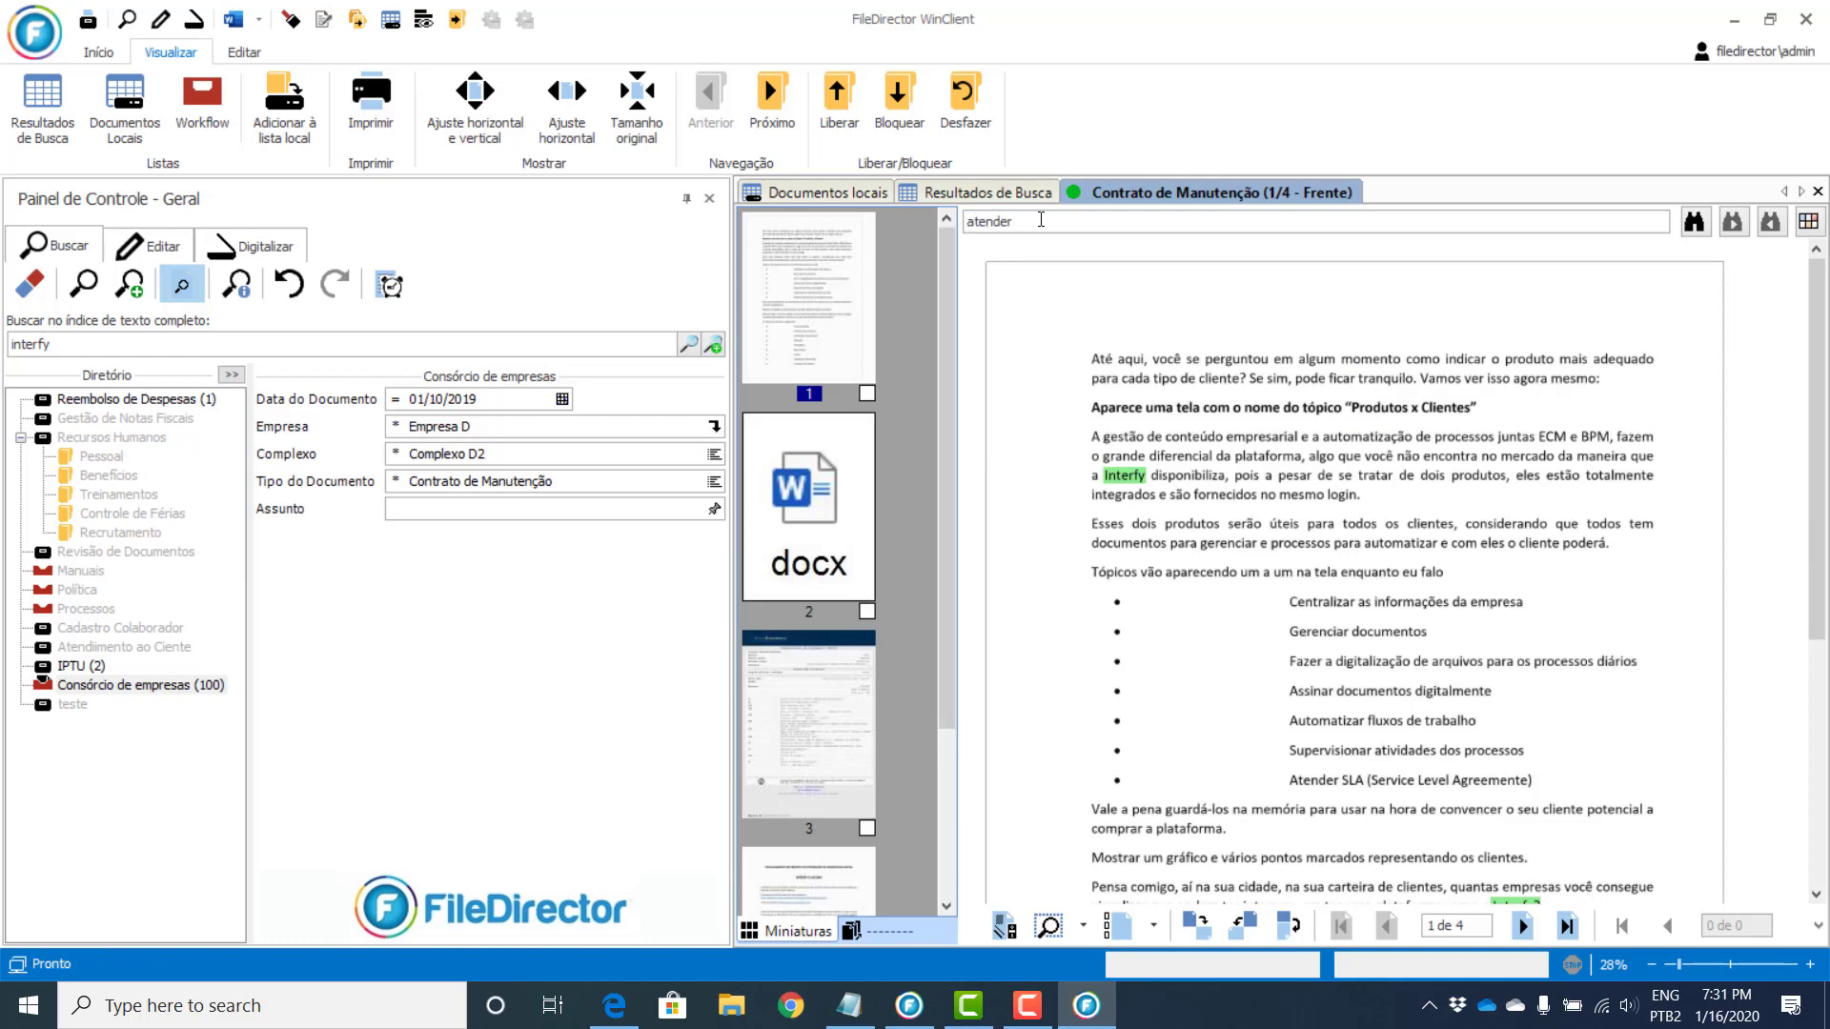
{"action": "key", "text": "Return"}
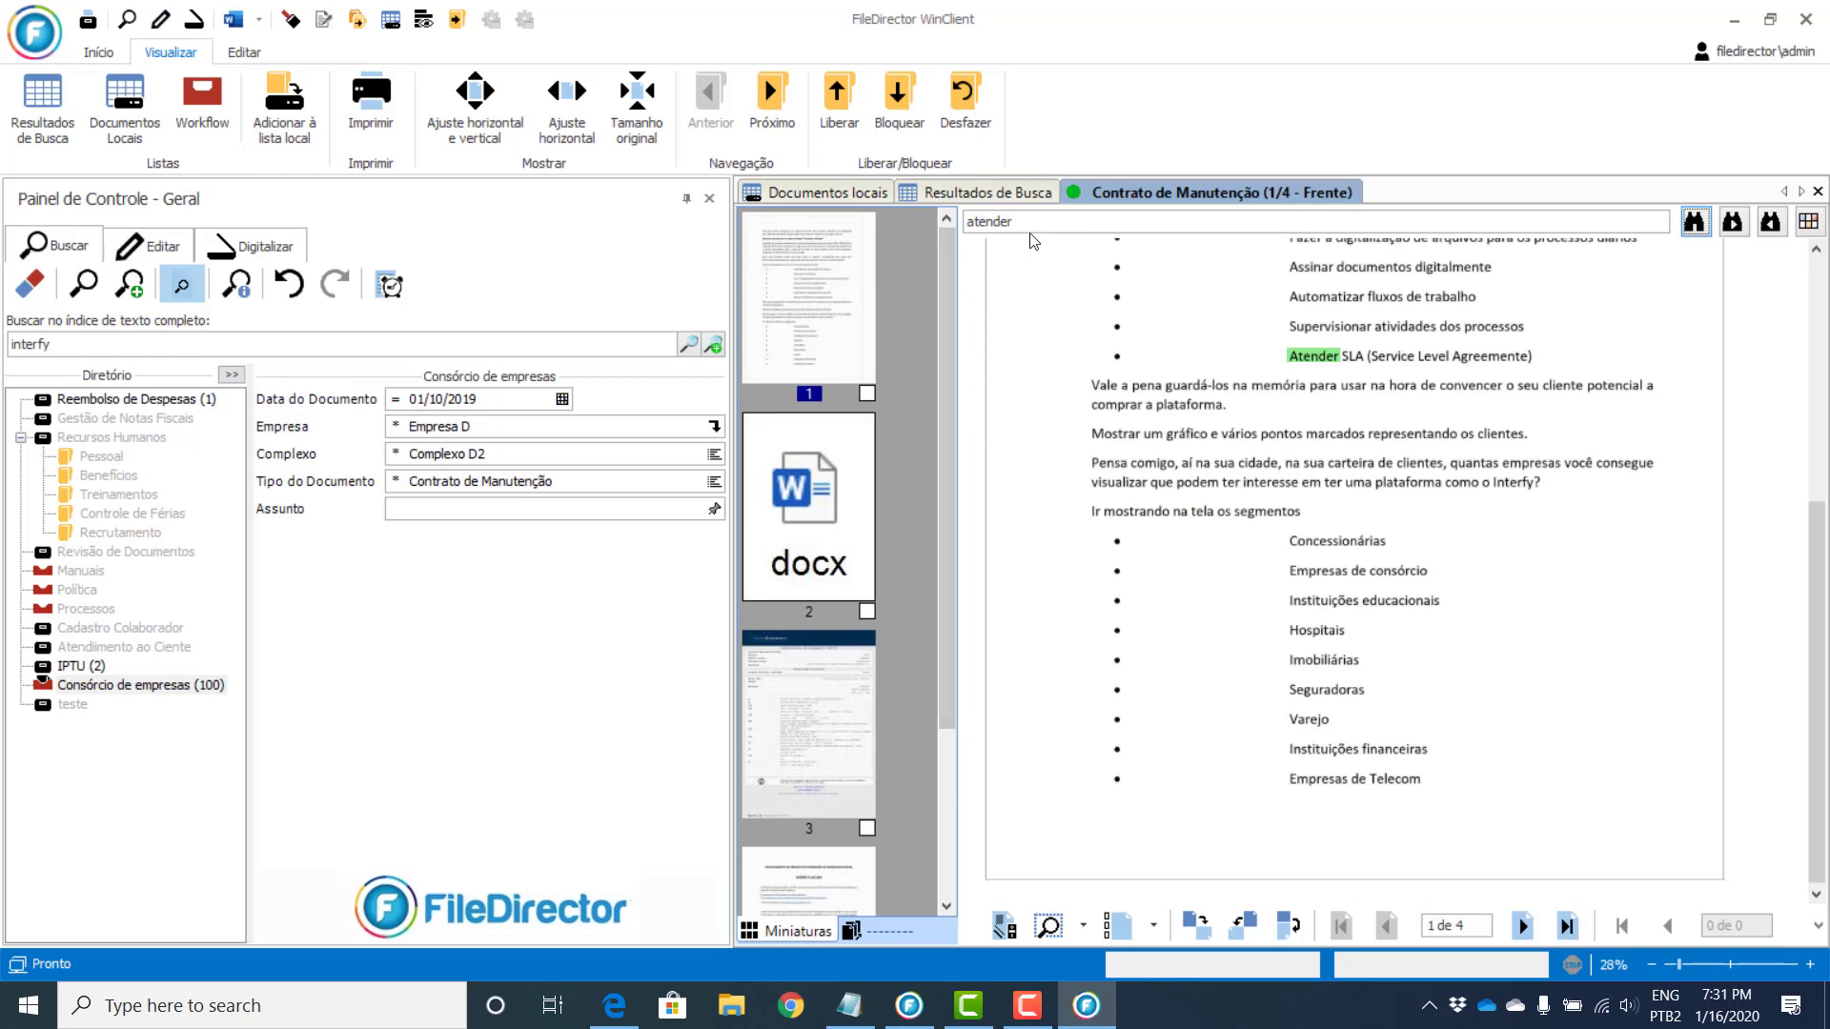
{"action": "left_click_drag", "start_coordinate": [1038, 262], "coordinate": [805, 255]}
{"action": "left_click", "coordinate": [1054, 227]}
{"action": "key", "text": "Return"}
Step: Browse pages 2 and 3, then return to page 1 with 'Atender' highlighted
{"action": "double_click", "coordinate": [53, 341]}
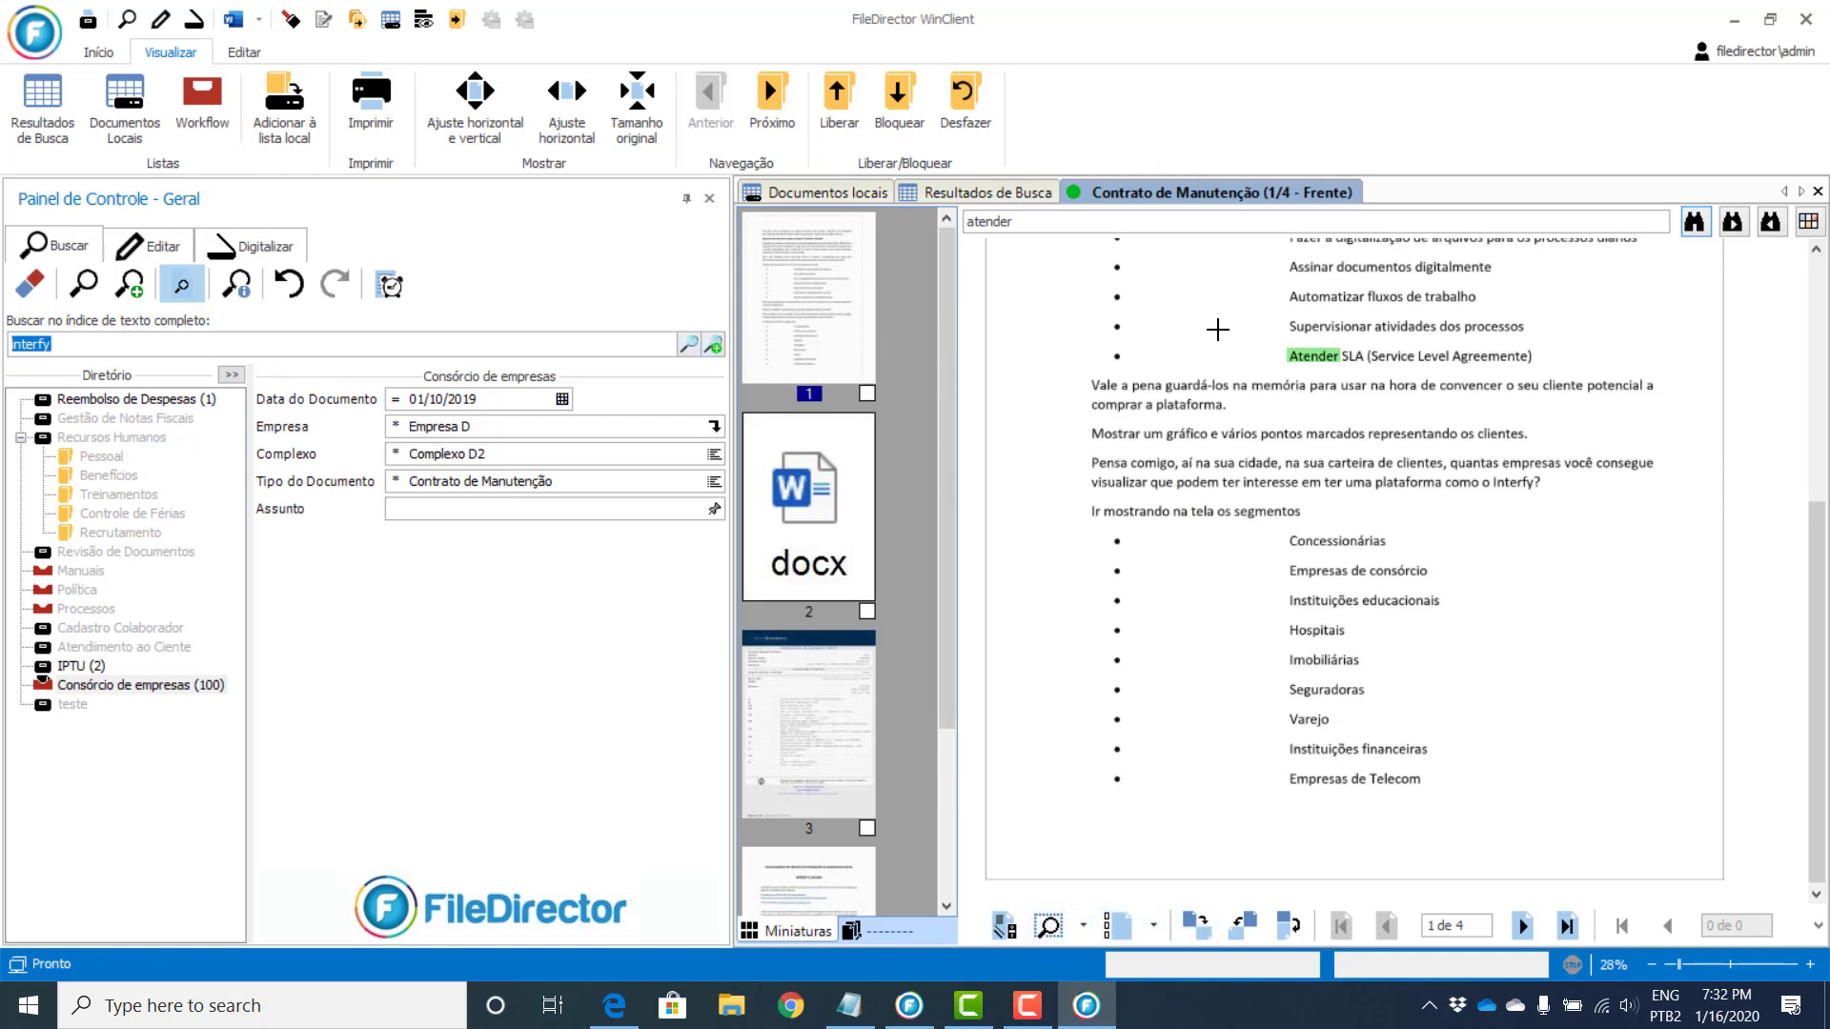
{"action": "left_click", "coordinate": [1209, 318]}
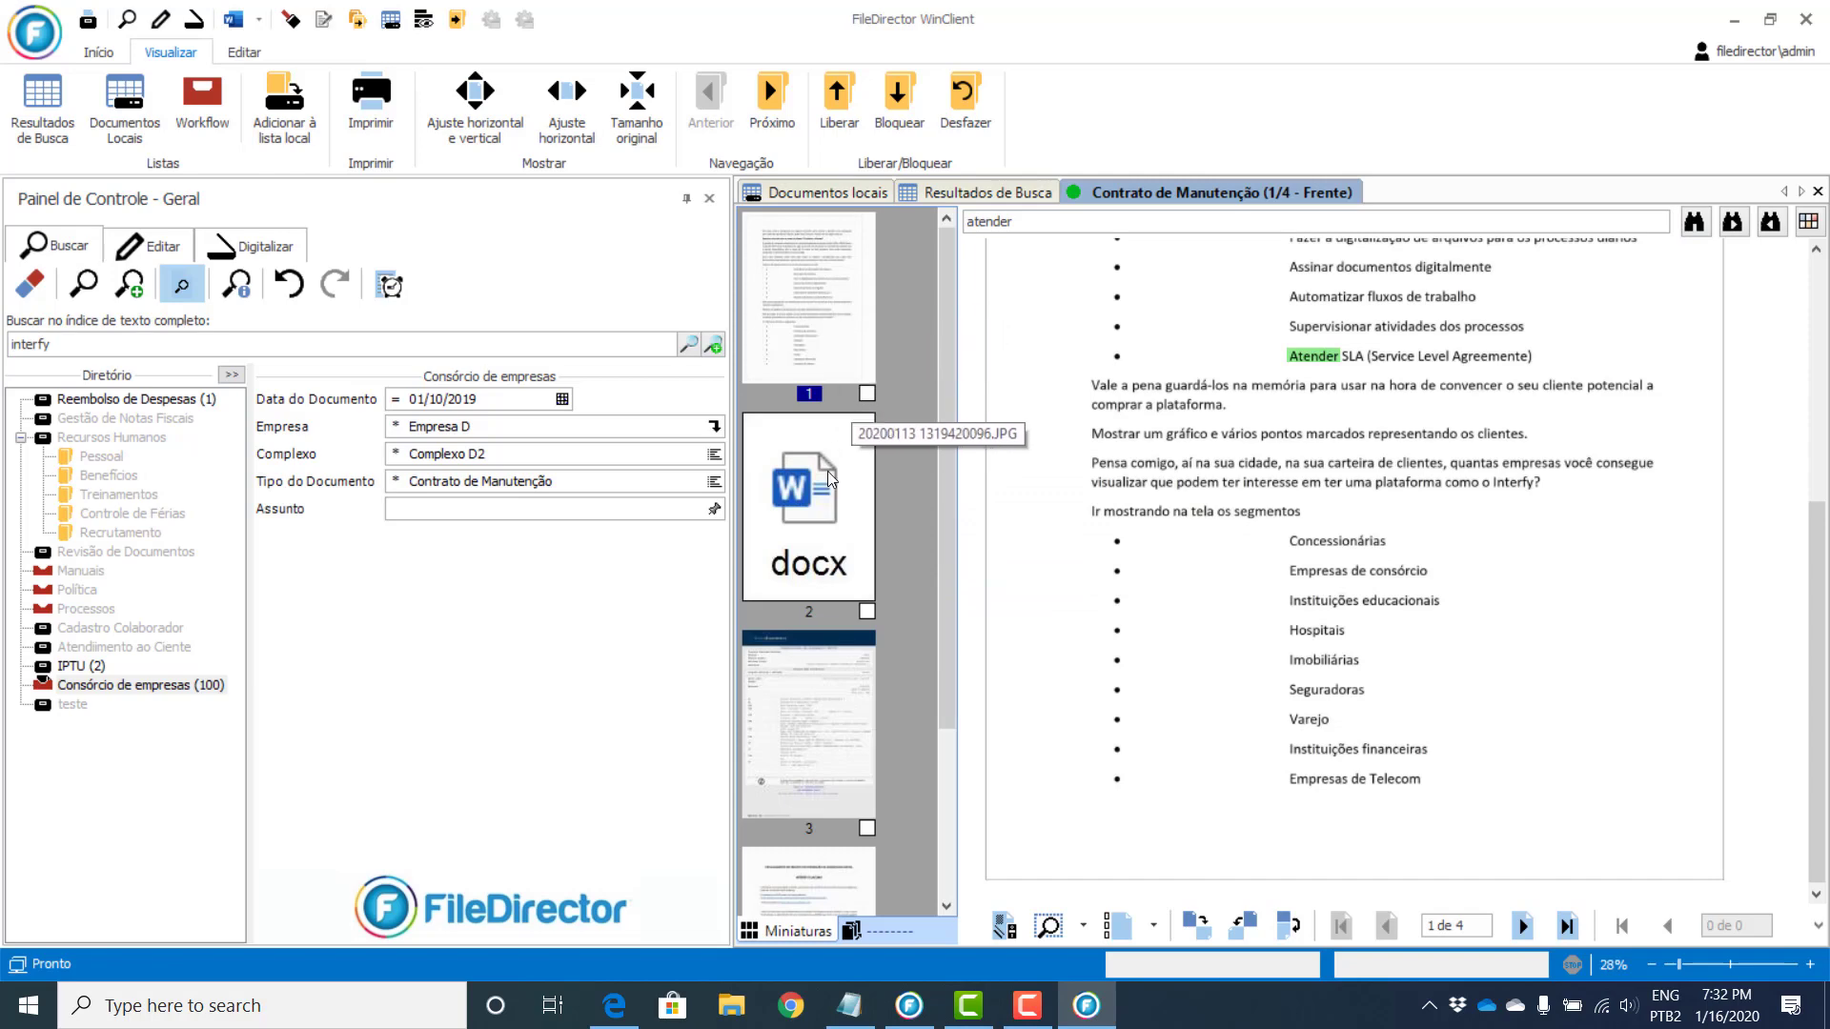
{"action": "left_click", "coordinate": [810, 495]}
{"action": "left_click", "coordinate": [807, 739]}
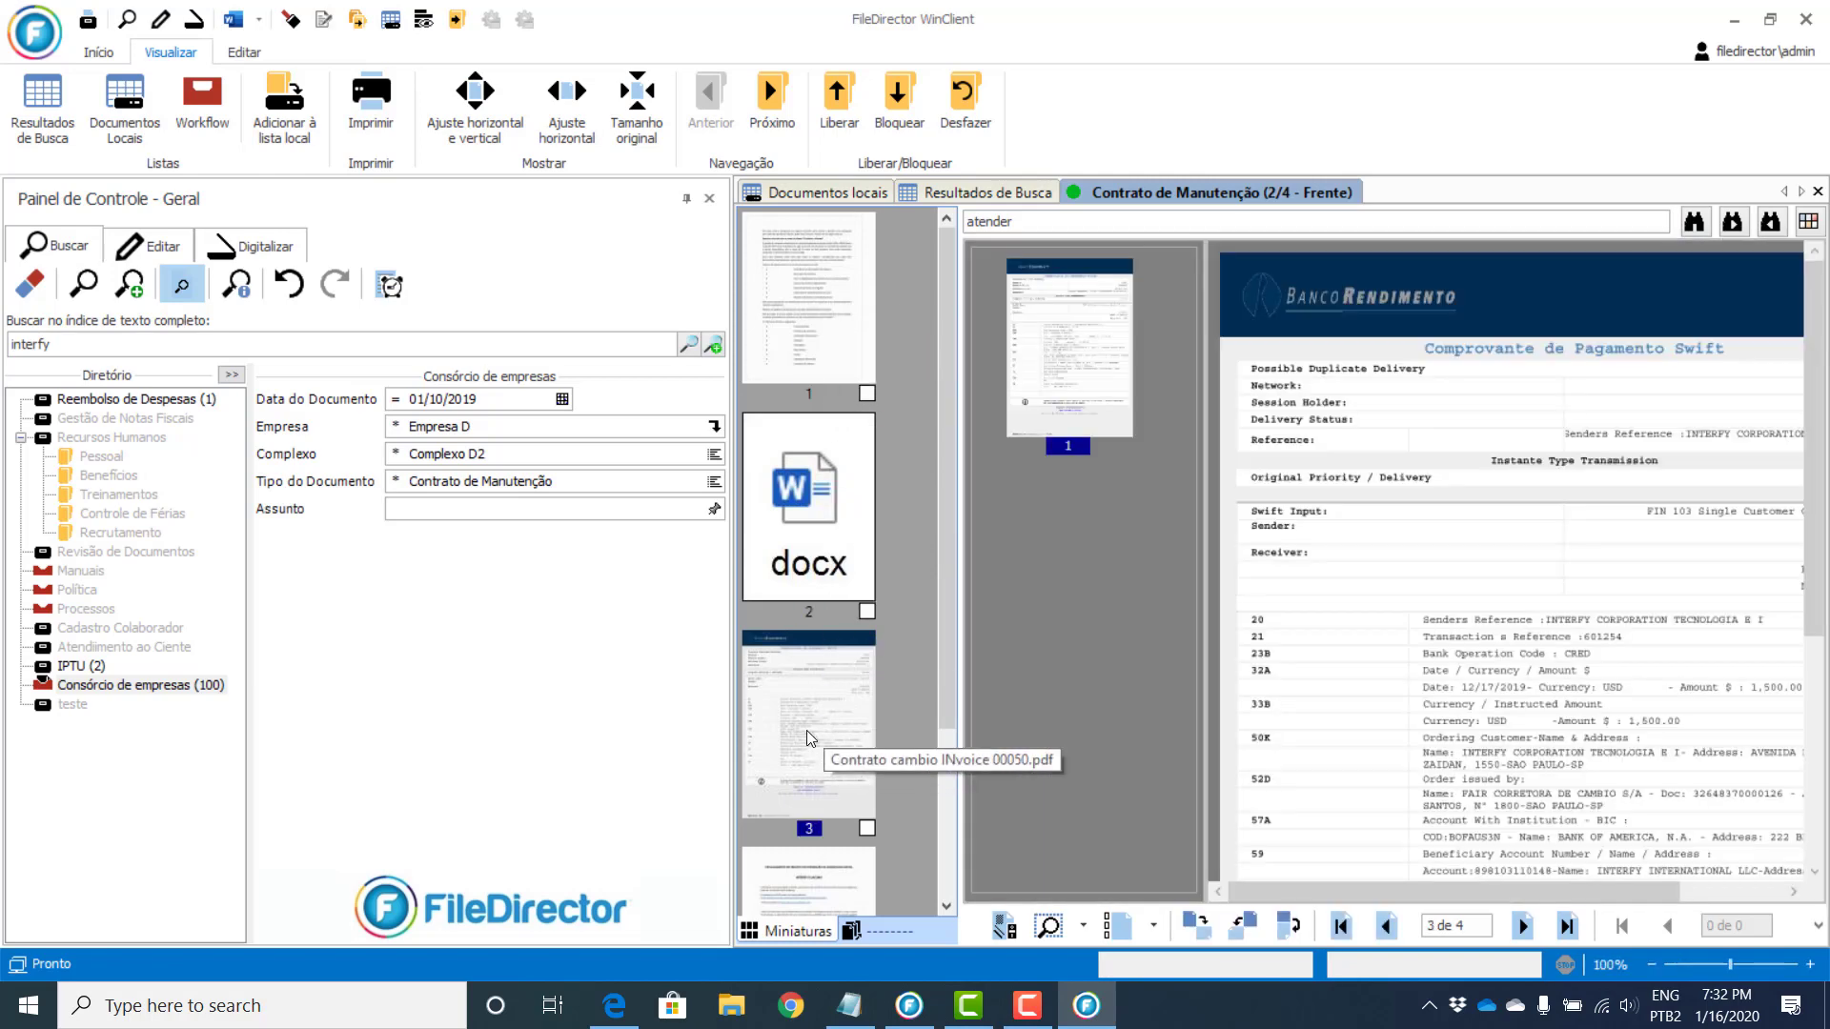
{"action": "left_click", "coordinate": [829, 511]}
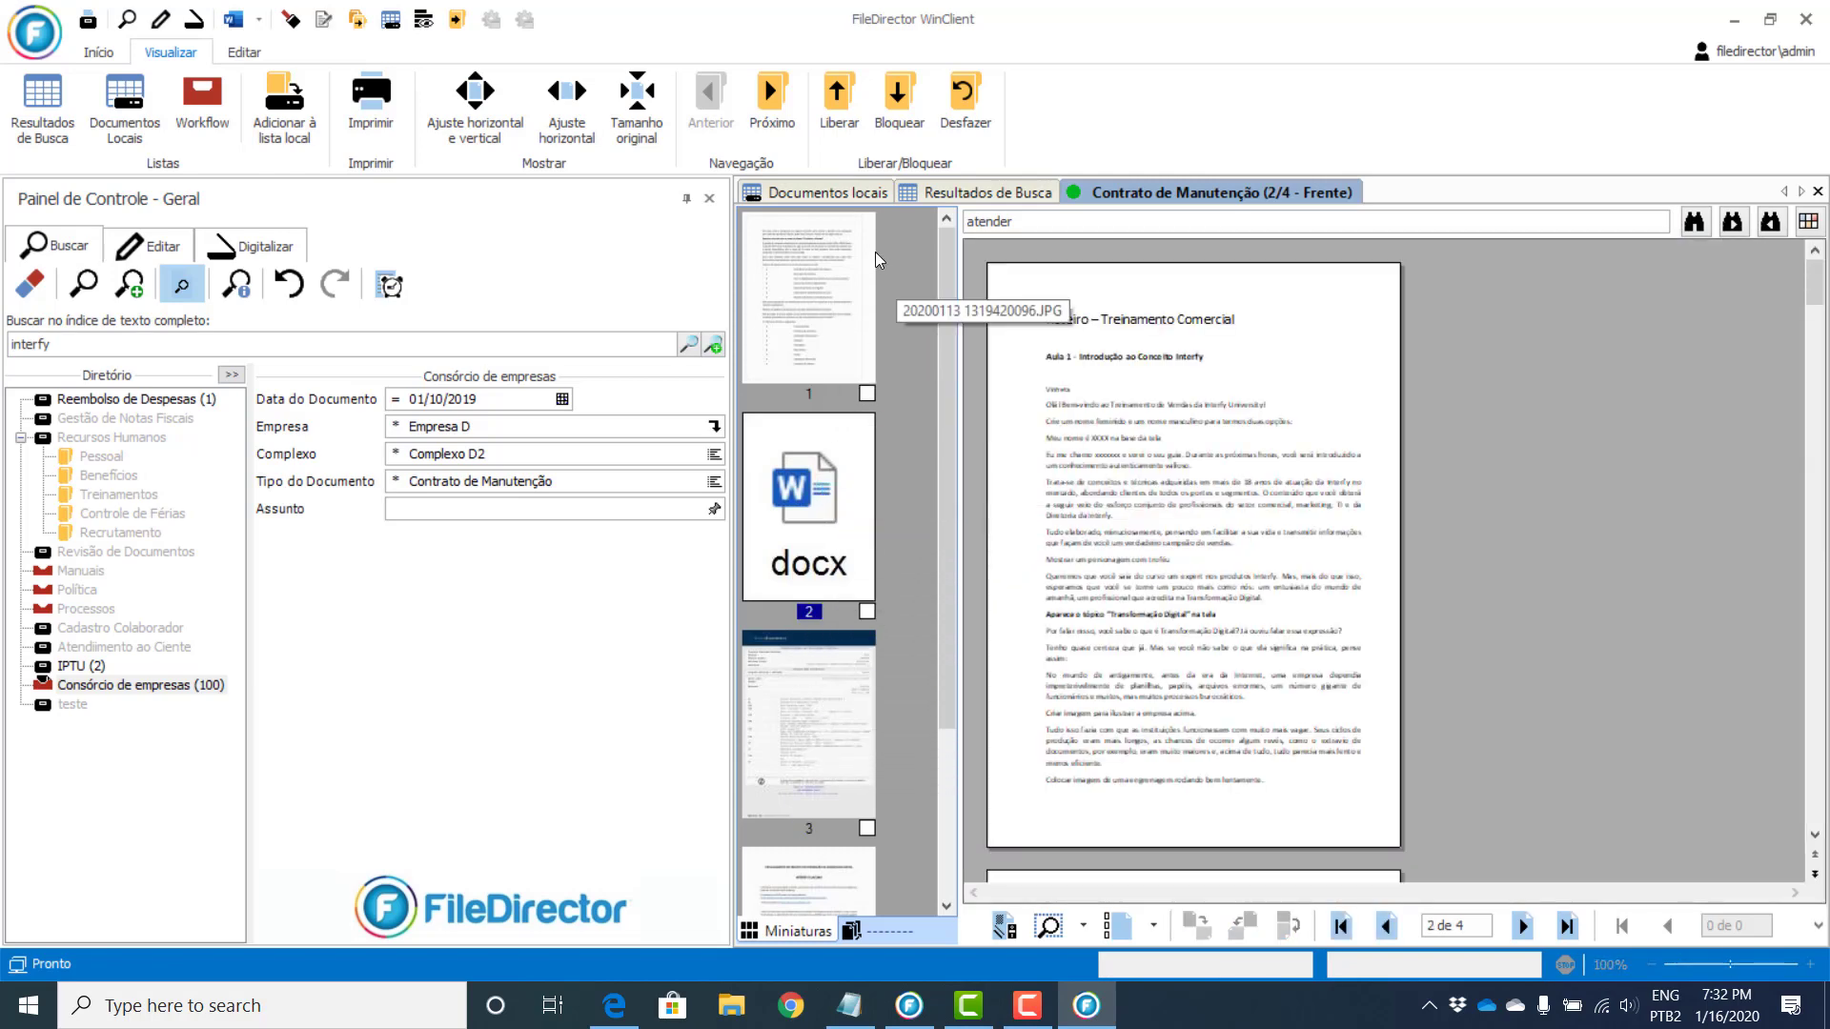
{"action": "left_click", "coordinate": [813, 275]}
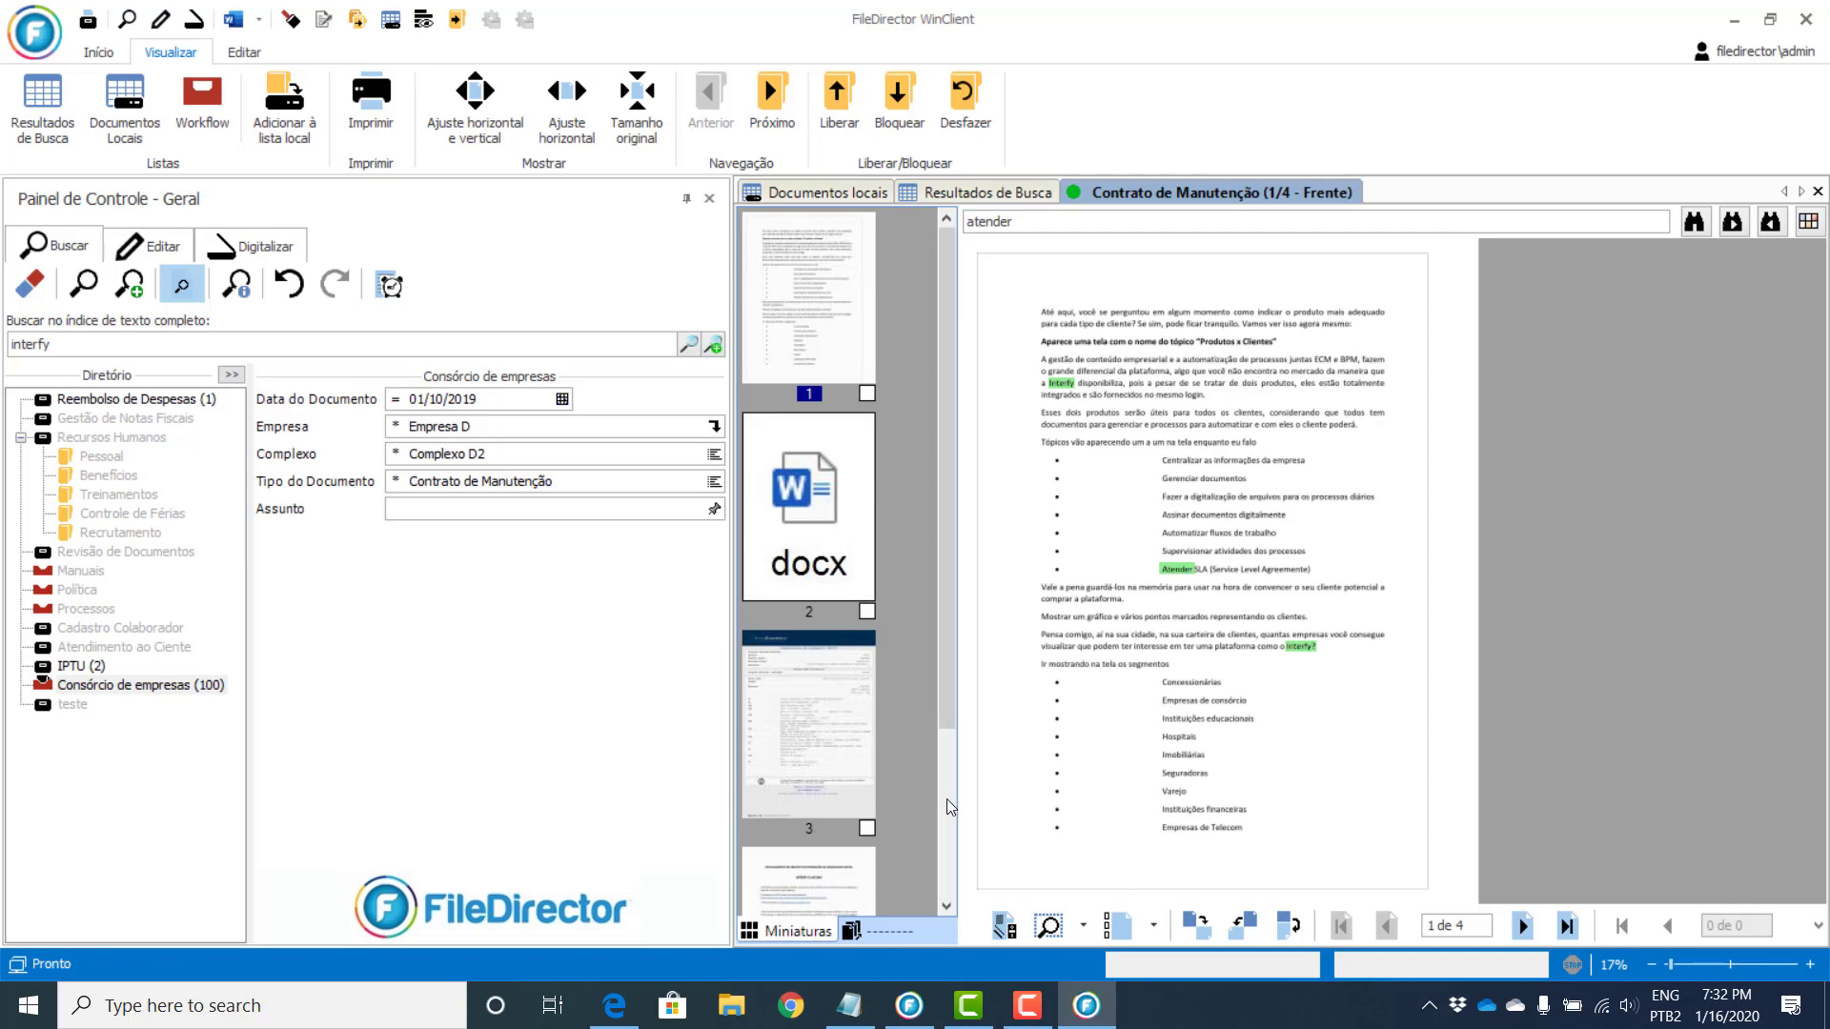
Step: Stamp page 1 with the Empresa D company stamp and fit the page to the viewer width
{"action": "left_click", "coordinate": [1083, 926]}
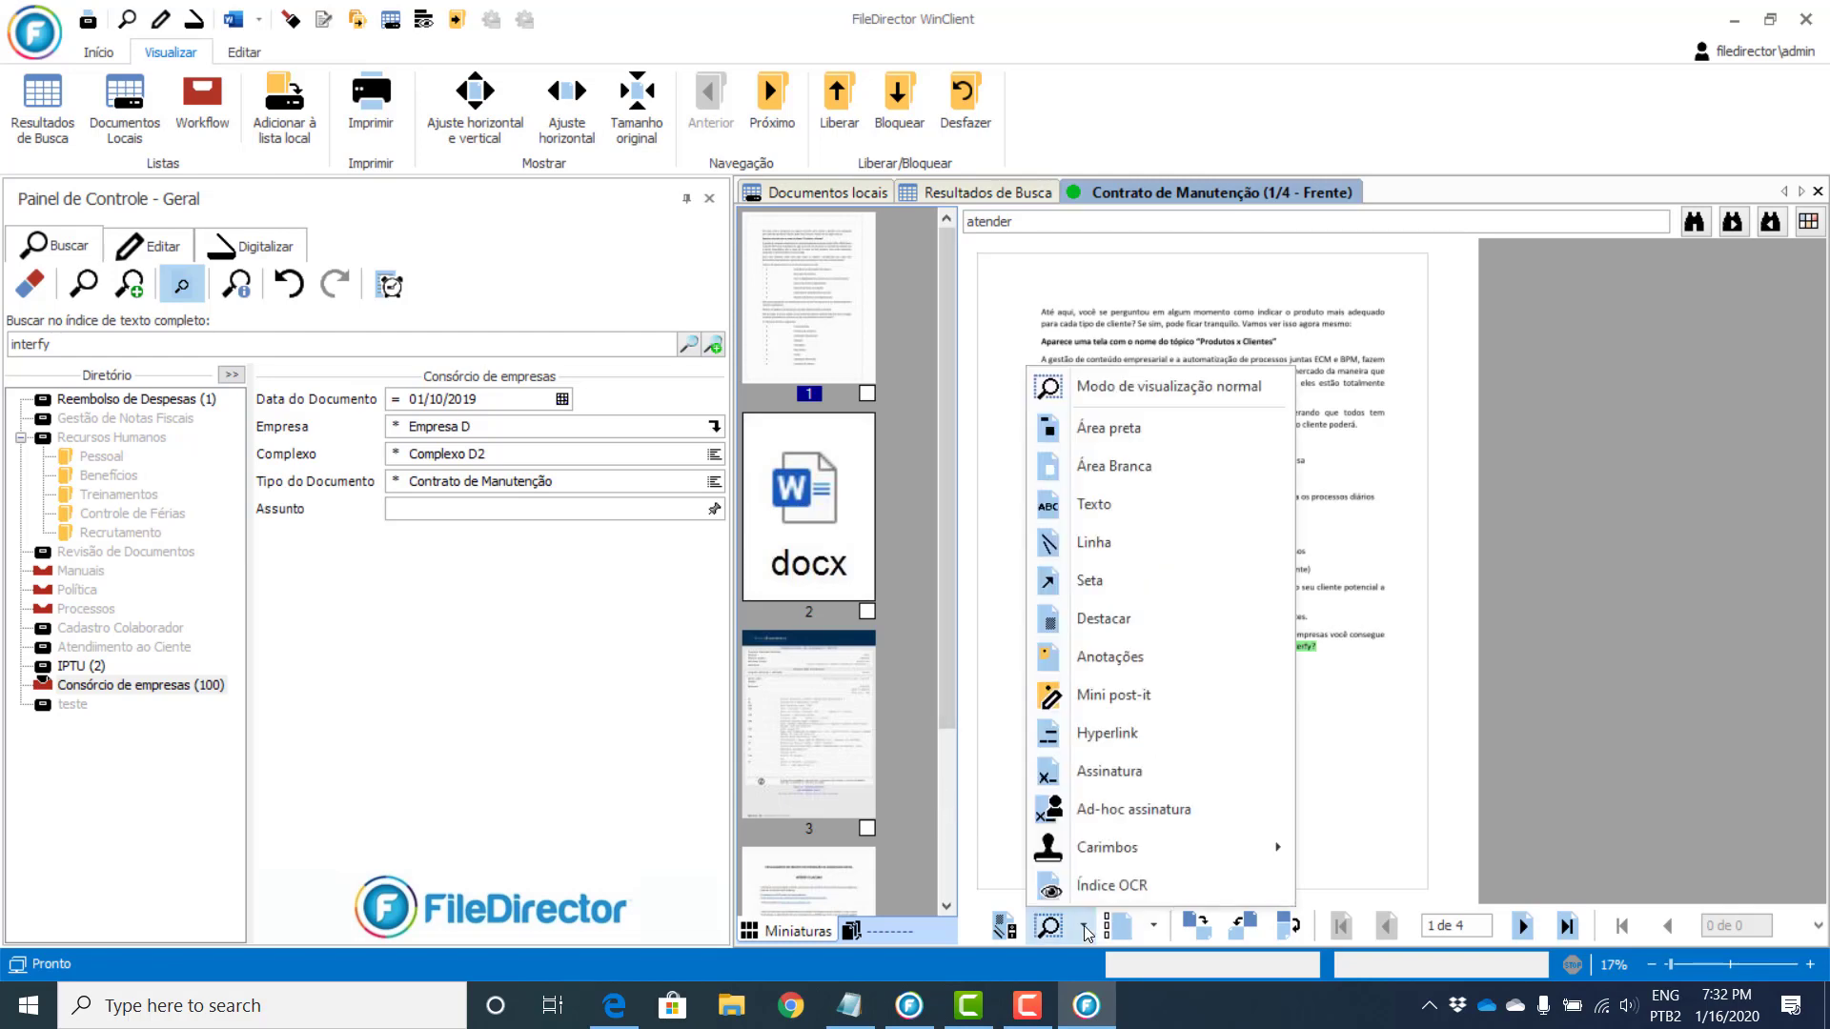
{"action": "mouse_move", "coordinate": [1258, 848]}
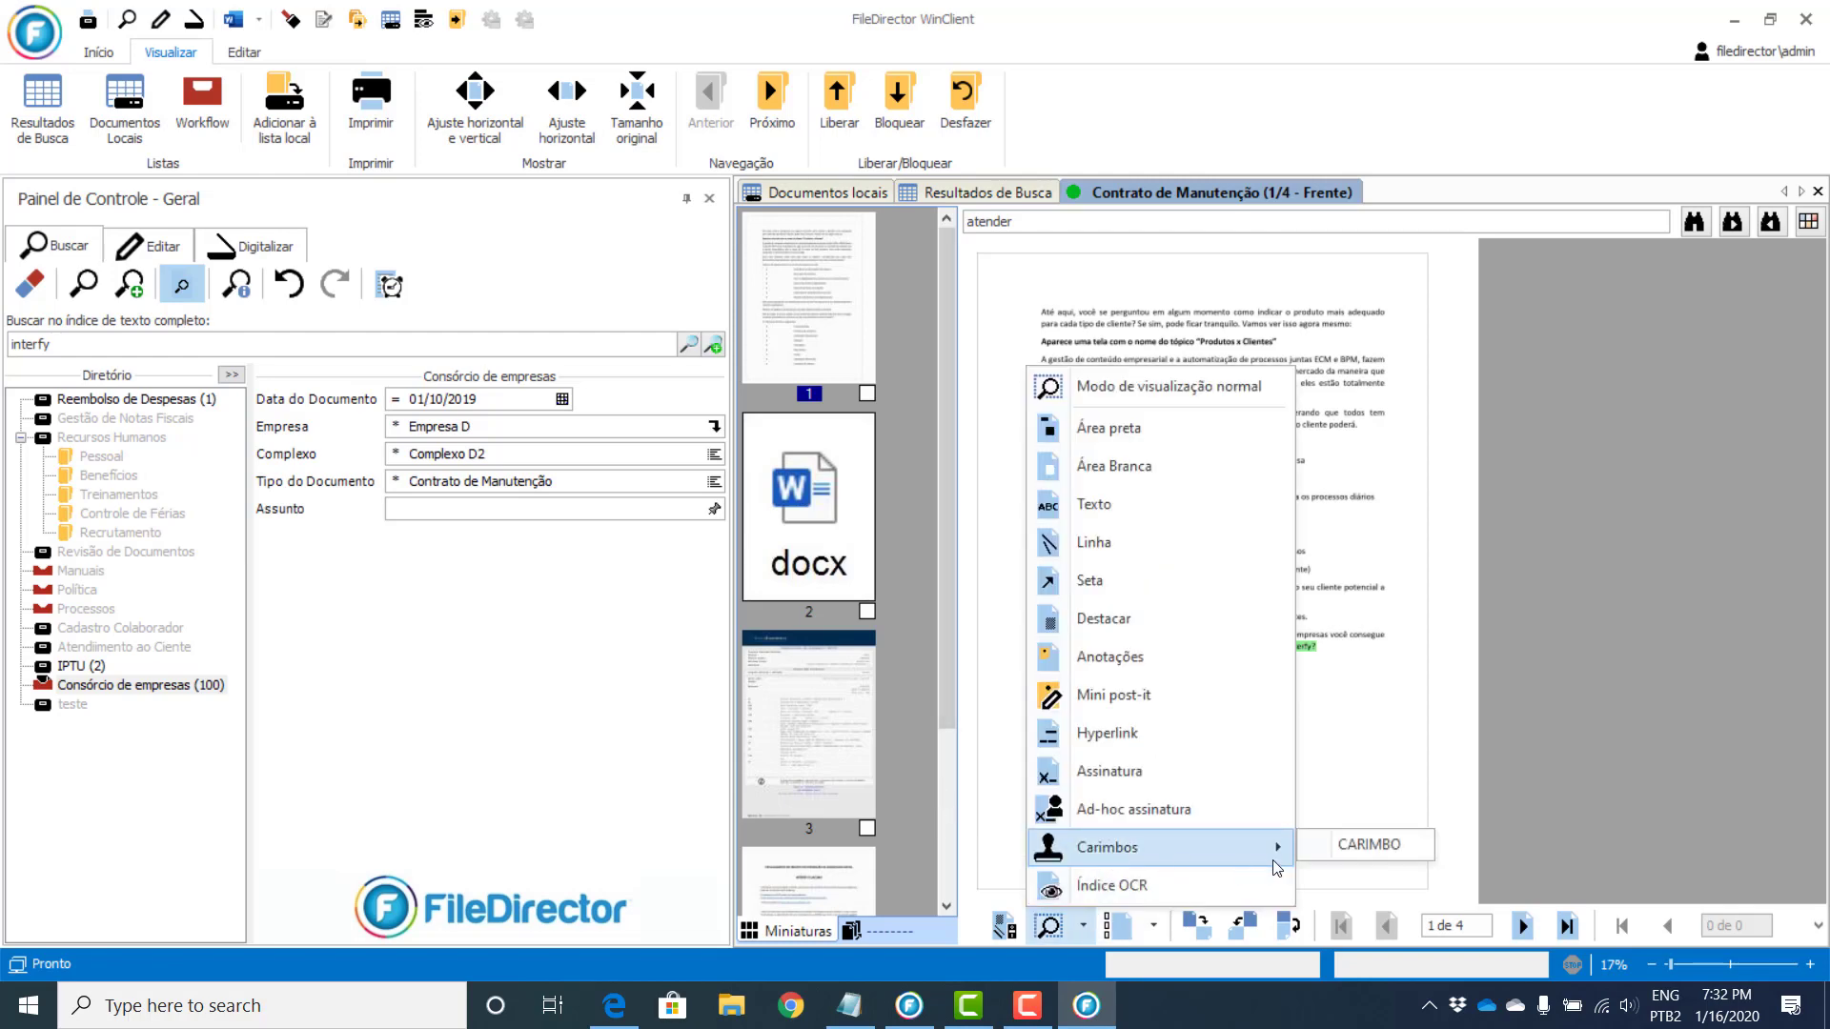
{"action": "left_click", "coordinate": [1342, 847]}
{"action": "left_click", "coordinate": [1364, 763]}
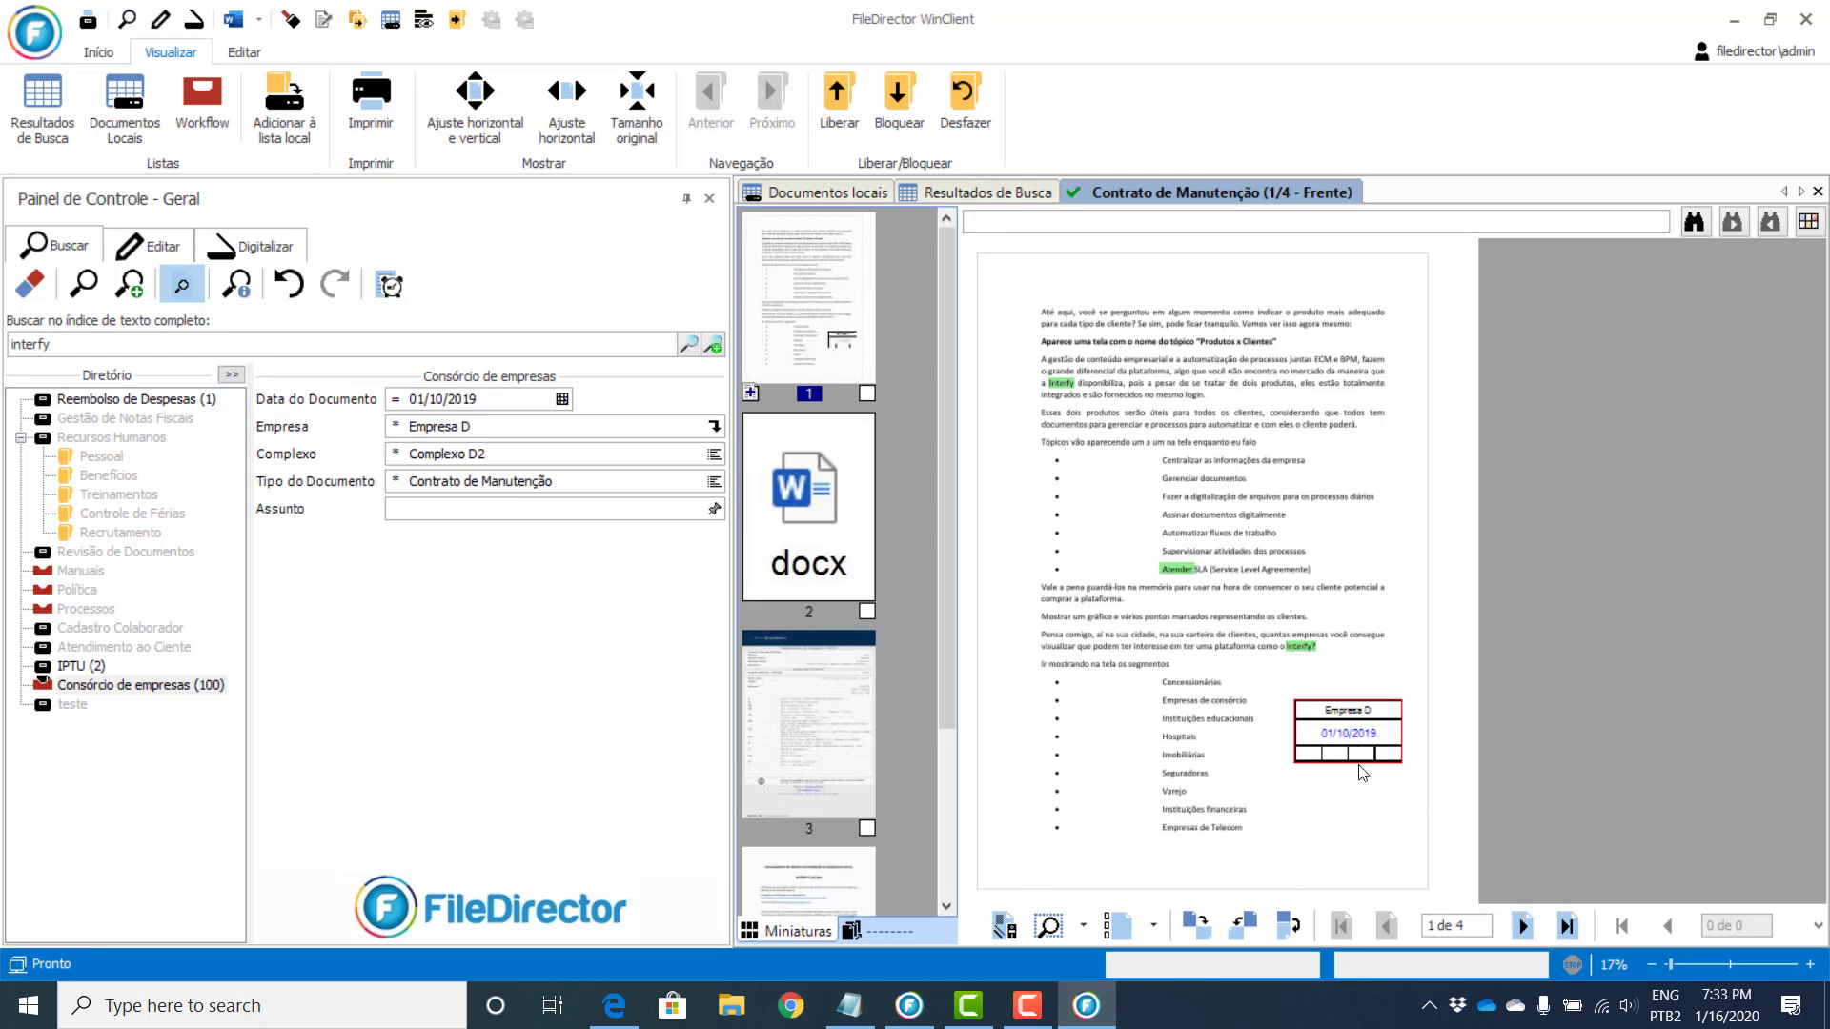
{"action": "left_click", "coordinate": [567, 96]}
{"action": "scroll", "coordinate": [1654, 655], "scroll_direction": "down", "scroll_amount": 3}
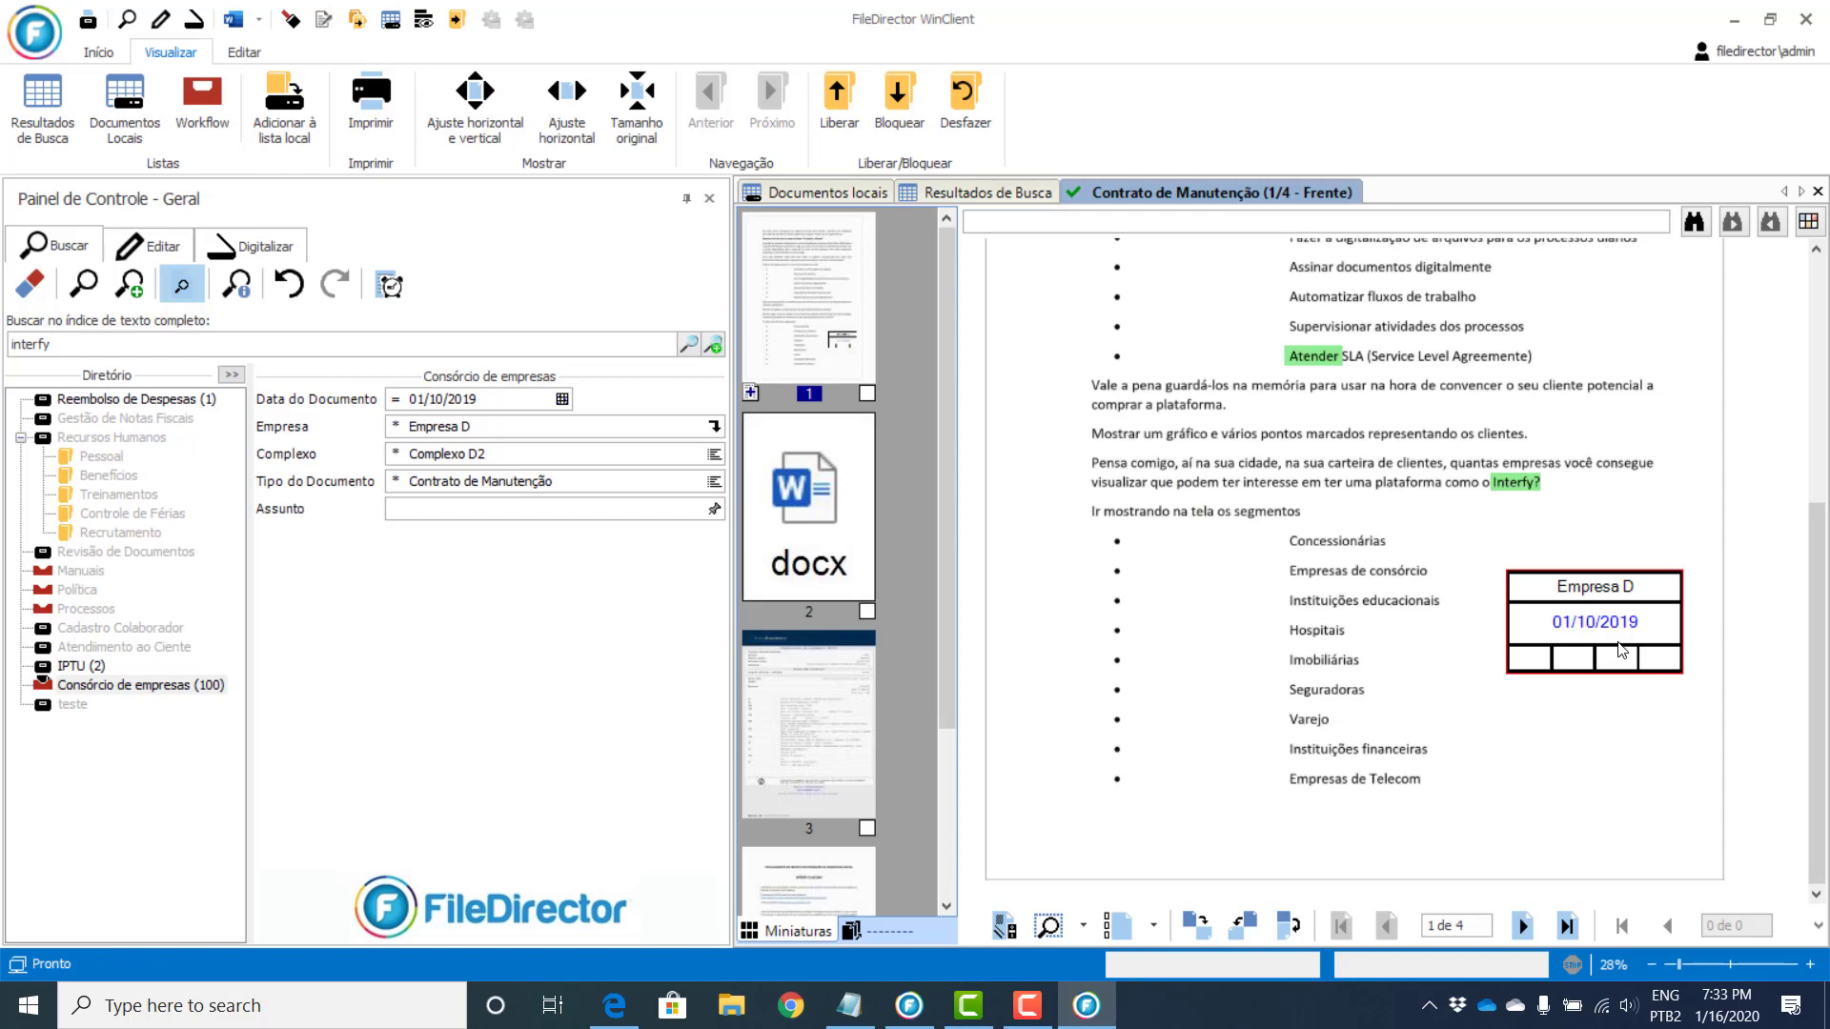
Step: Black out the Atender SLA line with an Área preta redaction
{"action": "left_click", "coordinate": [1084, 926]}
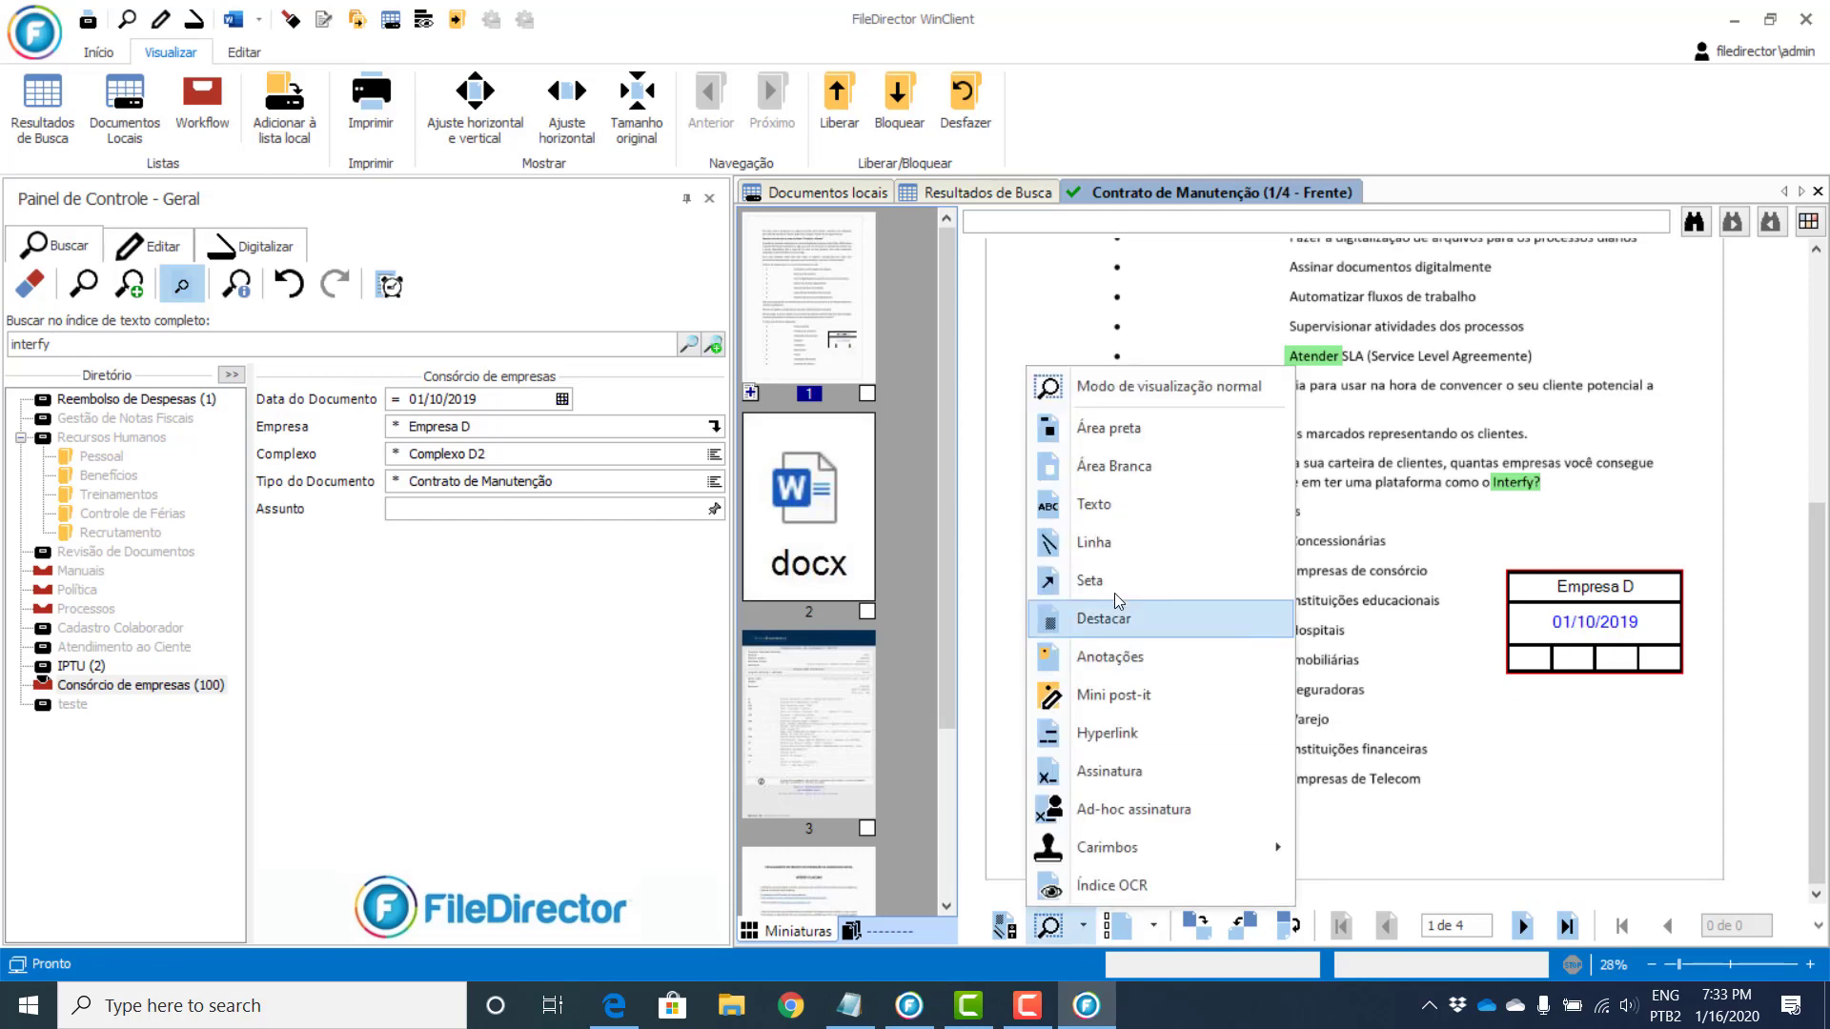
{"action": "left_click", "coordinate": [1096, 428]}
{"action": "mouse_move", "coordinate": [1154, 331]}
{"action": "left_mouse_down"}
{"action": "mouse_move", "coordinate": [1409, 329]}
{"action": "mouse_move", "coordinate": [1611, 379]}
{"action": "left_mouse_up"}
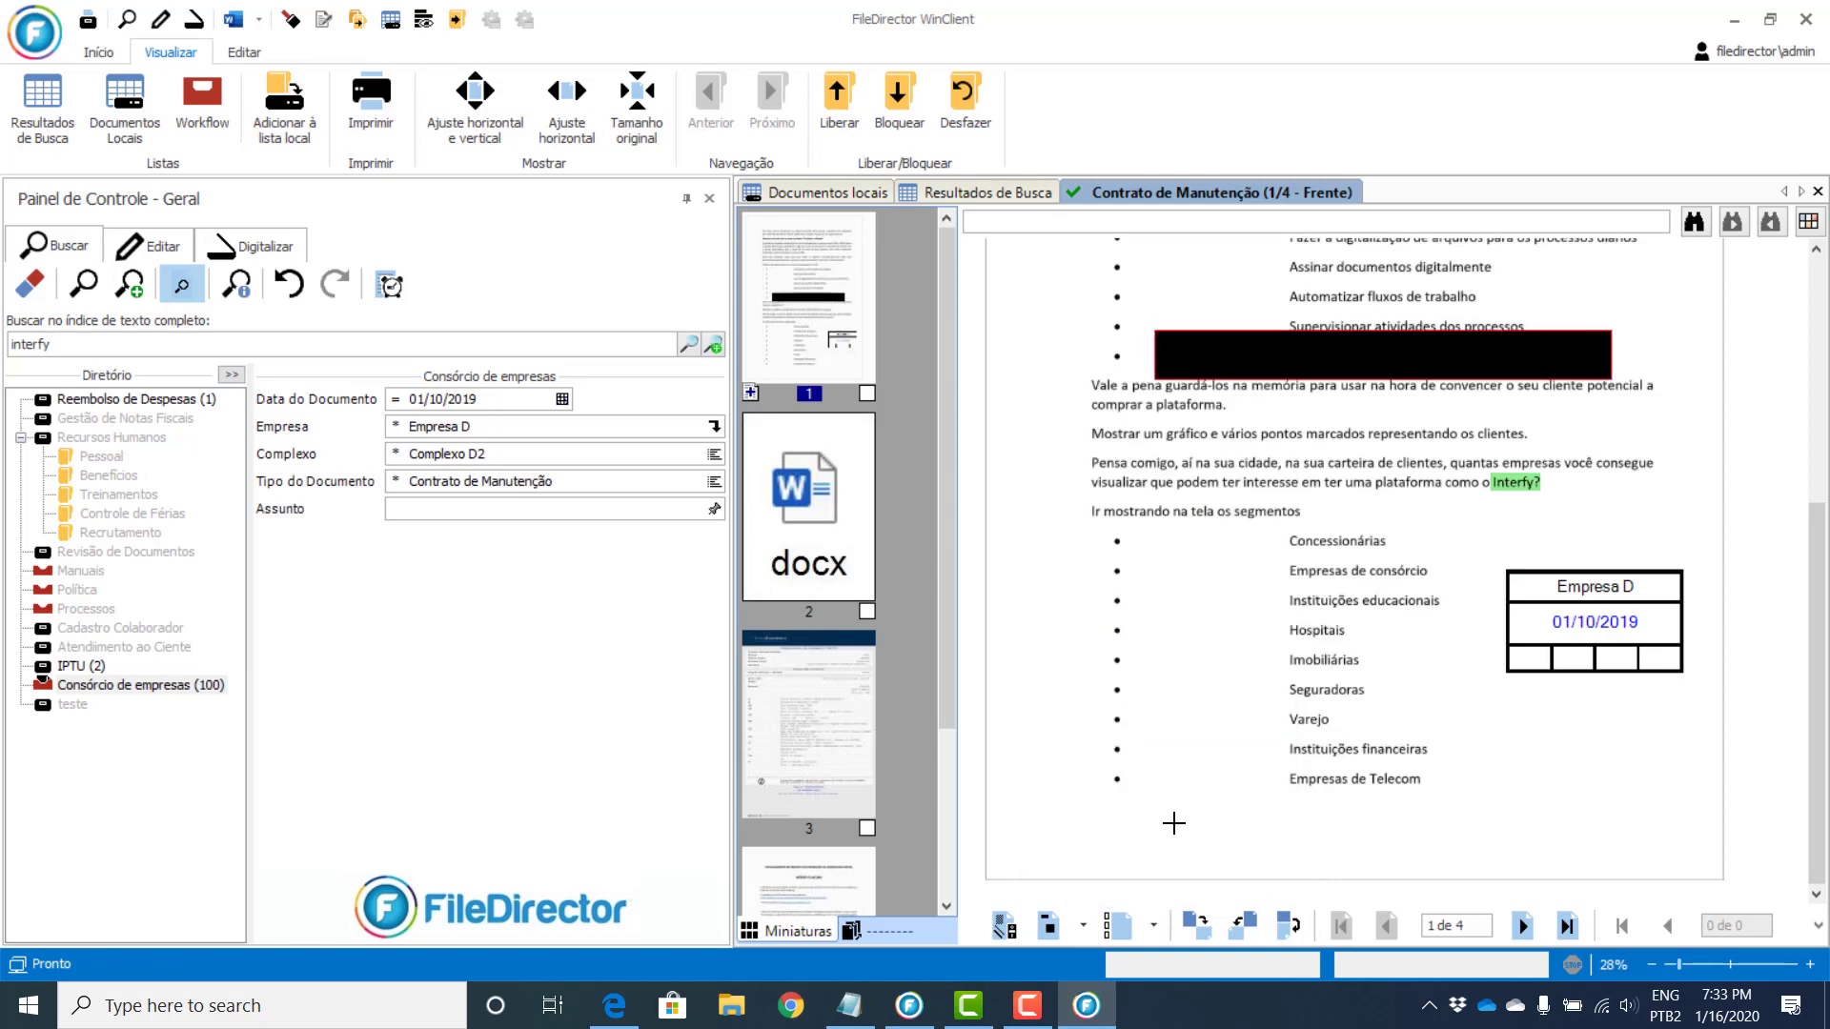
Step: Highlight the segments list in yellow with Destacar, then hide the annotations
{"action": "left_click", "coordinate": [1083, 926]}
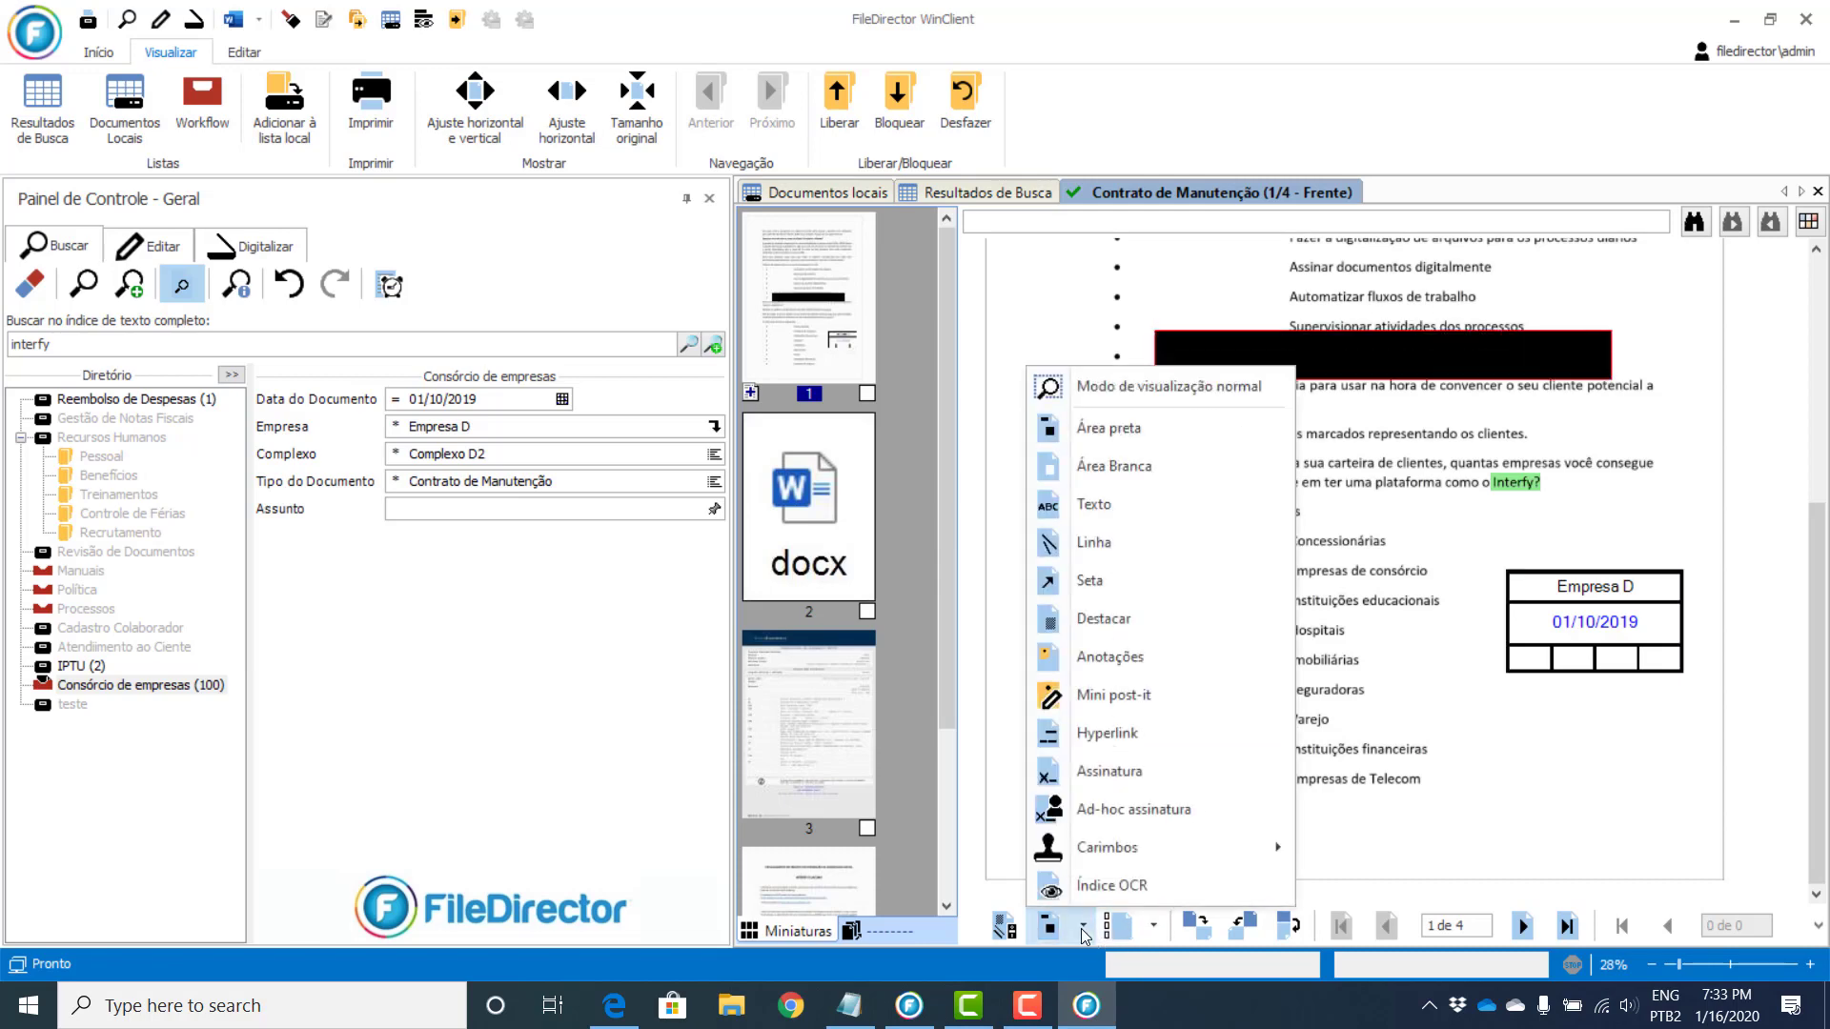
{"action": "left_click", "coordinate": [1104, 618]}
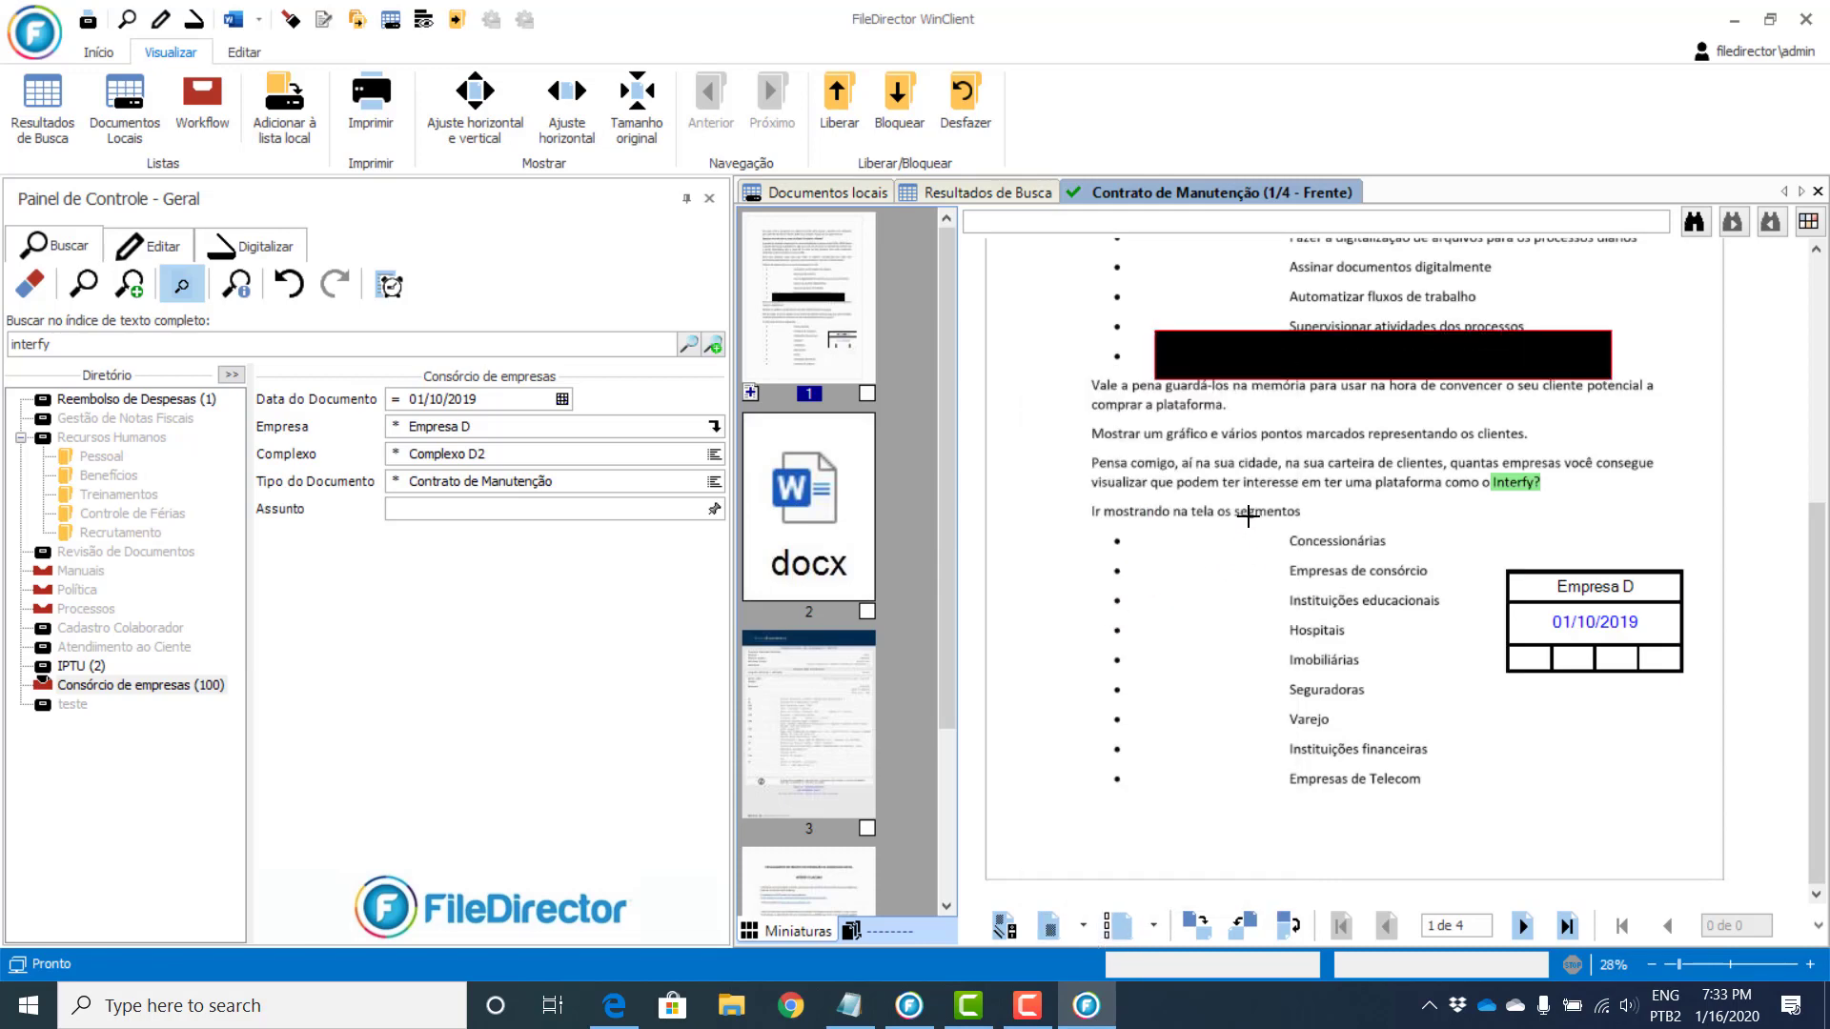
{"action": "left_click_drag", "start_coordinate": [1249, 518], "coordinate": [1460, 808]}
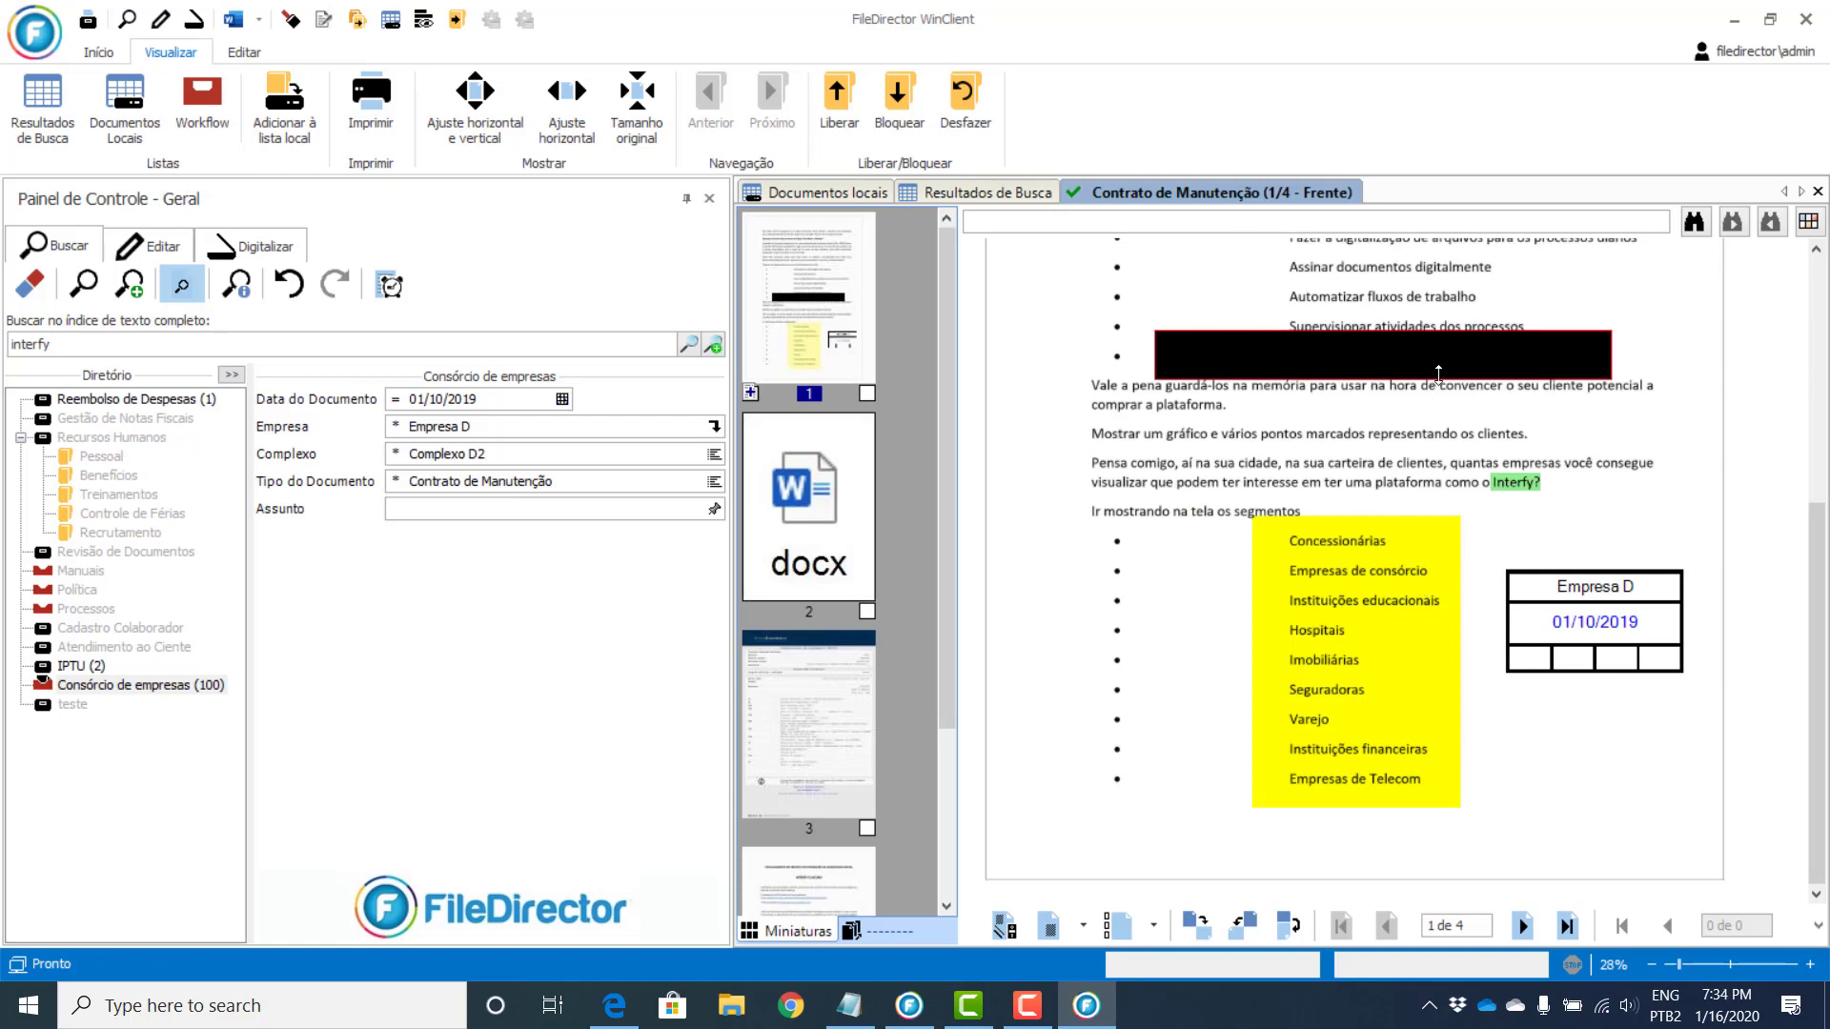
{"action": "left_click", "coordinate": [1005, 926]}
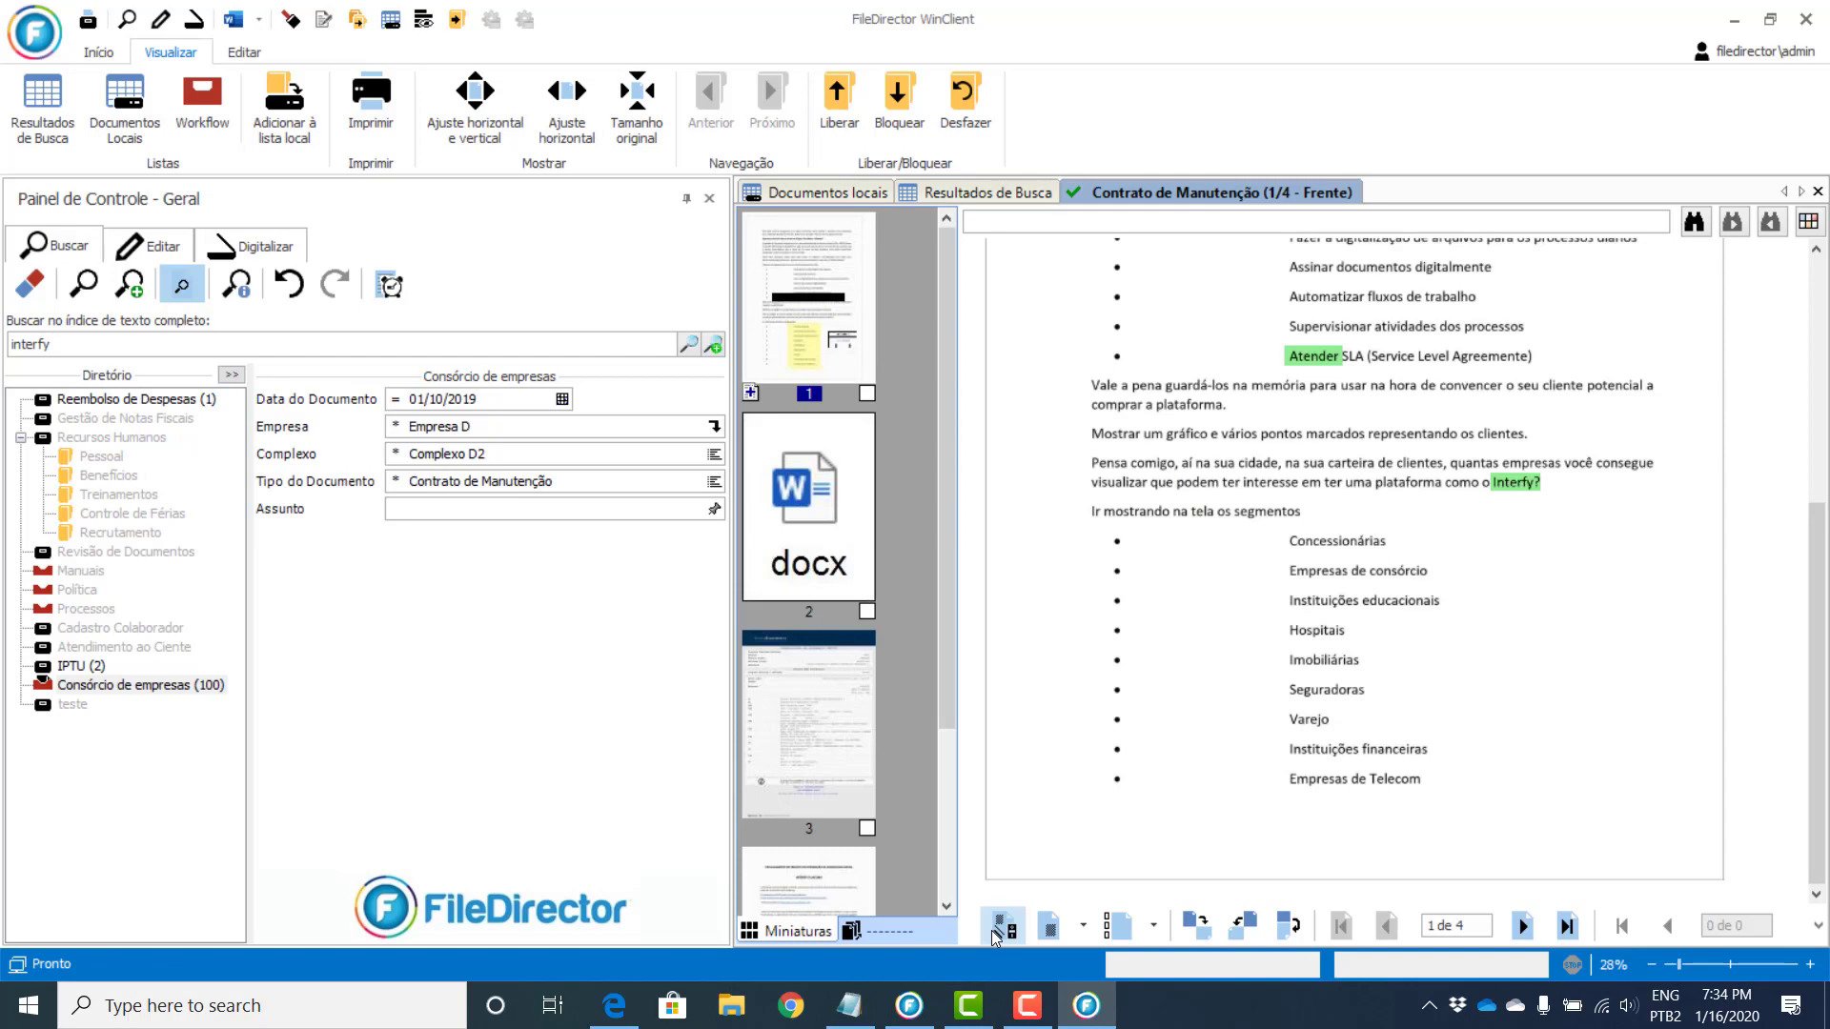
Step: Show annotations again, rerun the search and open the single Empresa D Complexo D2 result
{"action": "left_click", "coordinate": [992, 930]}
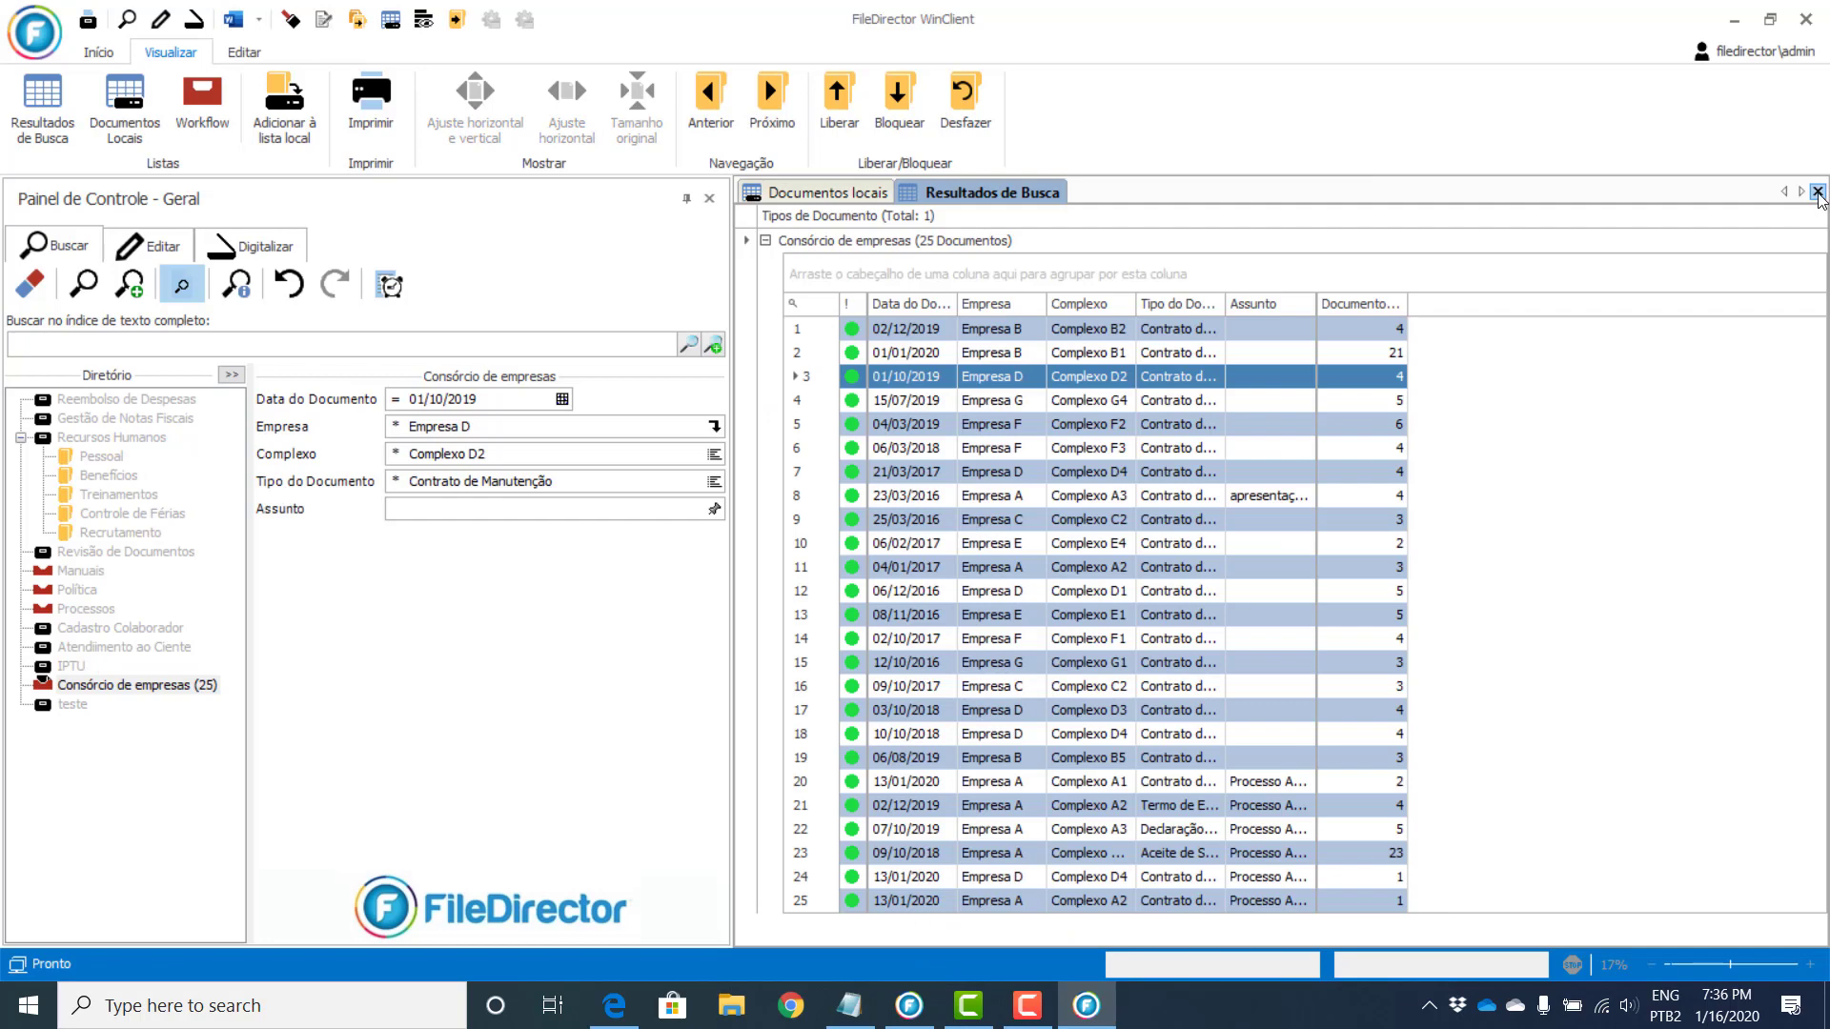
{"action": "left_click", "coordinate": [1817, 192]}
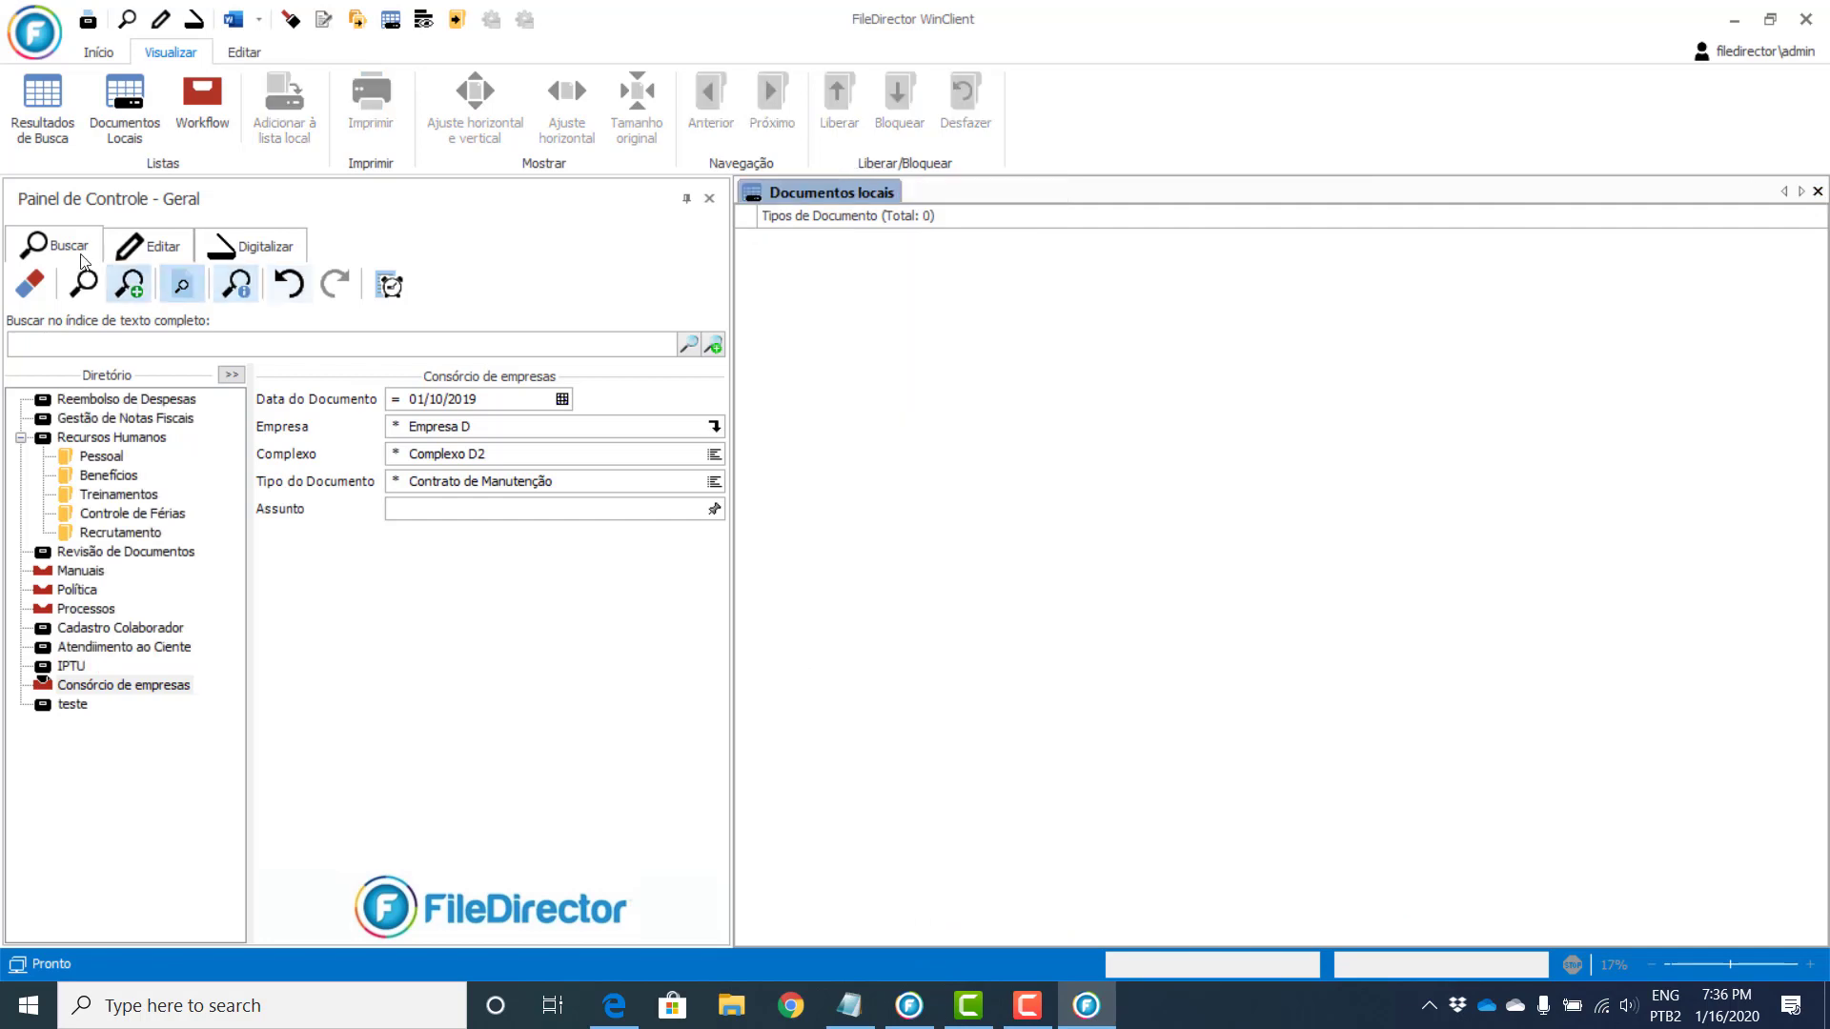
{"action": "left_click", "coordinate": [85, 286]}
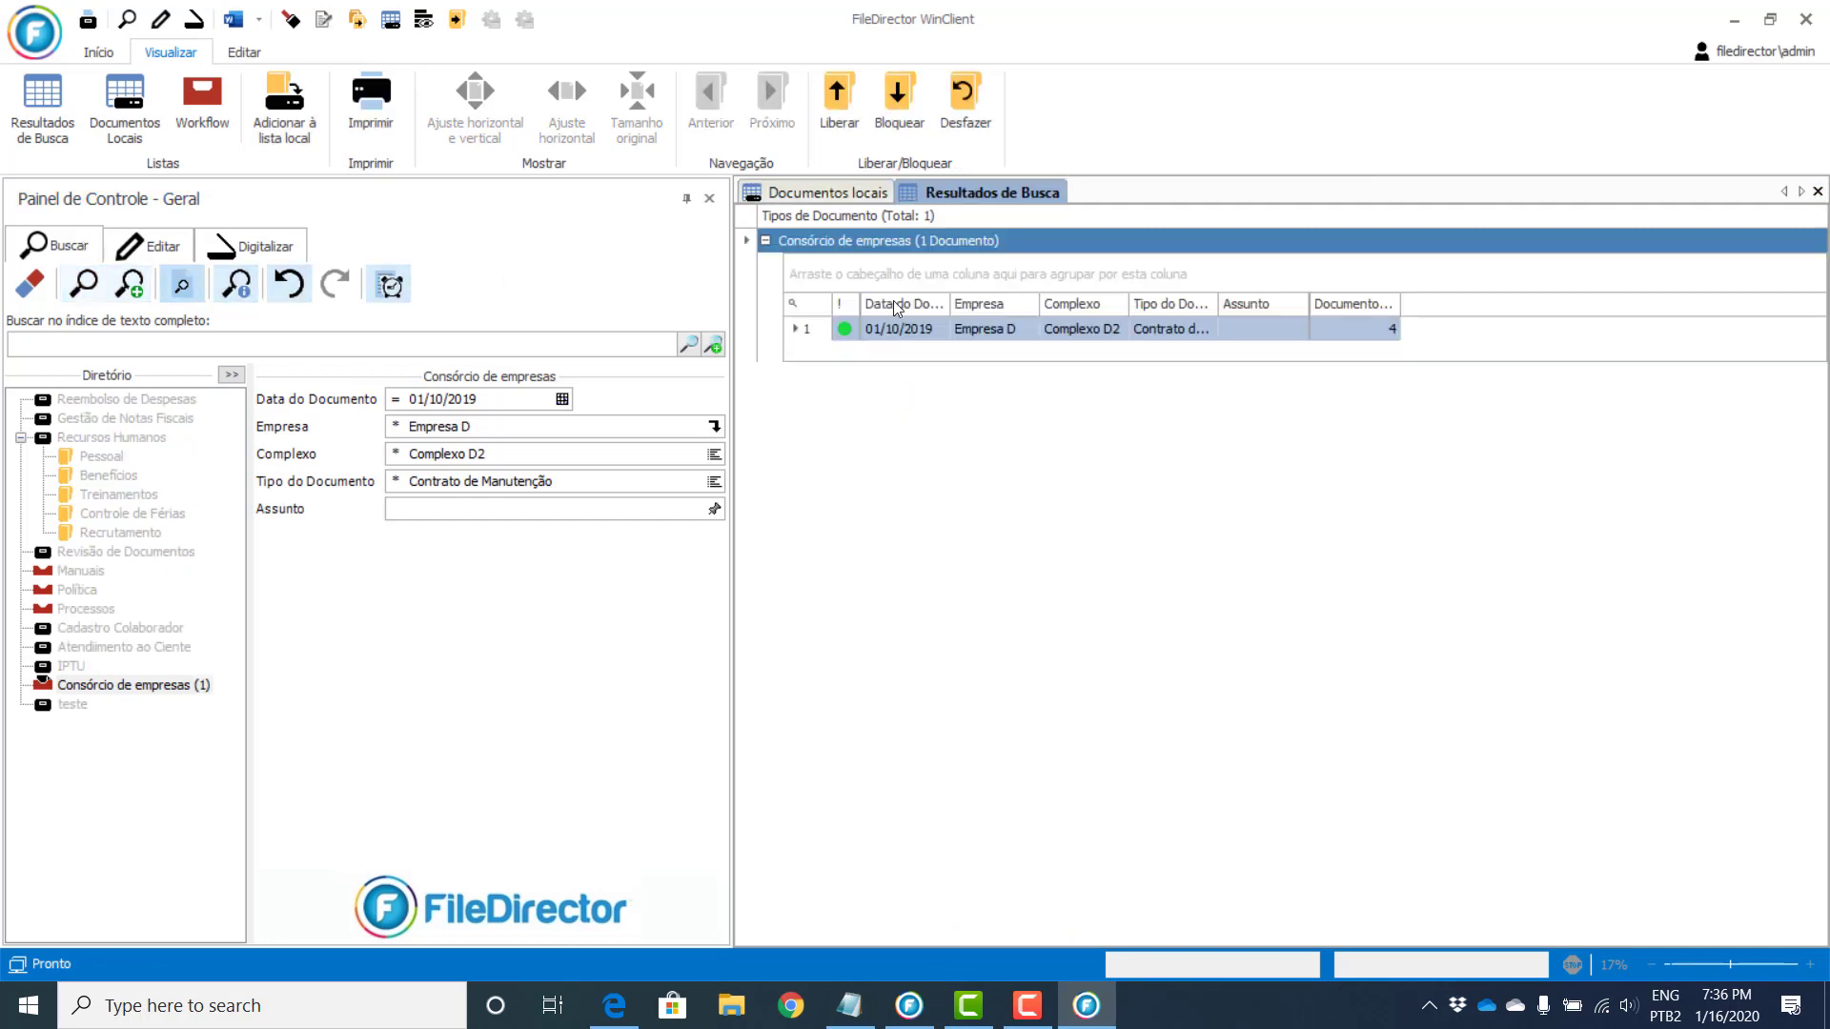
{"action": "left_click", "coordinate": [1051, 331]}
{"action": "double_click", "coordinate": [1054, 331]}
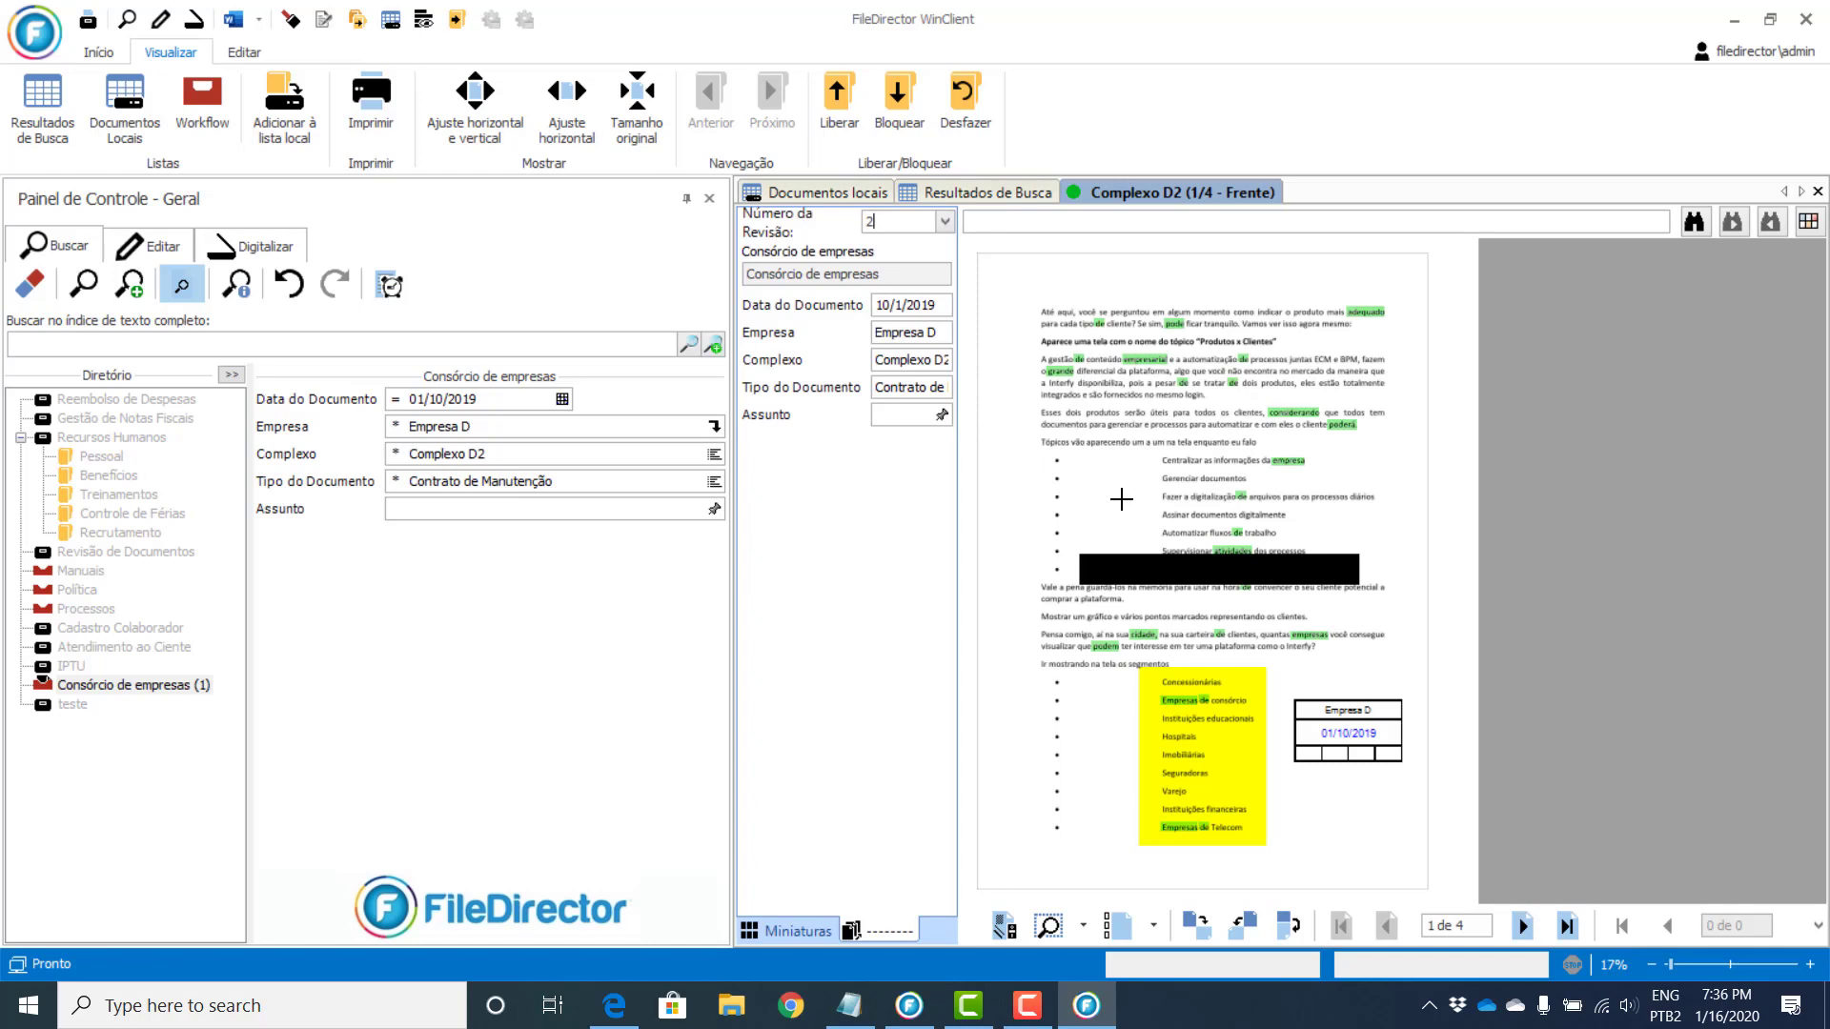
Step: OCR-read the paragraph beginning 'Esses dois produtos' into Assunto with an Índice OCR zone, and review it
{"action": "left_click", "coordinate": [799, 933]}
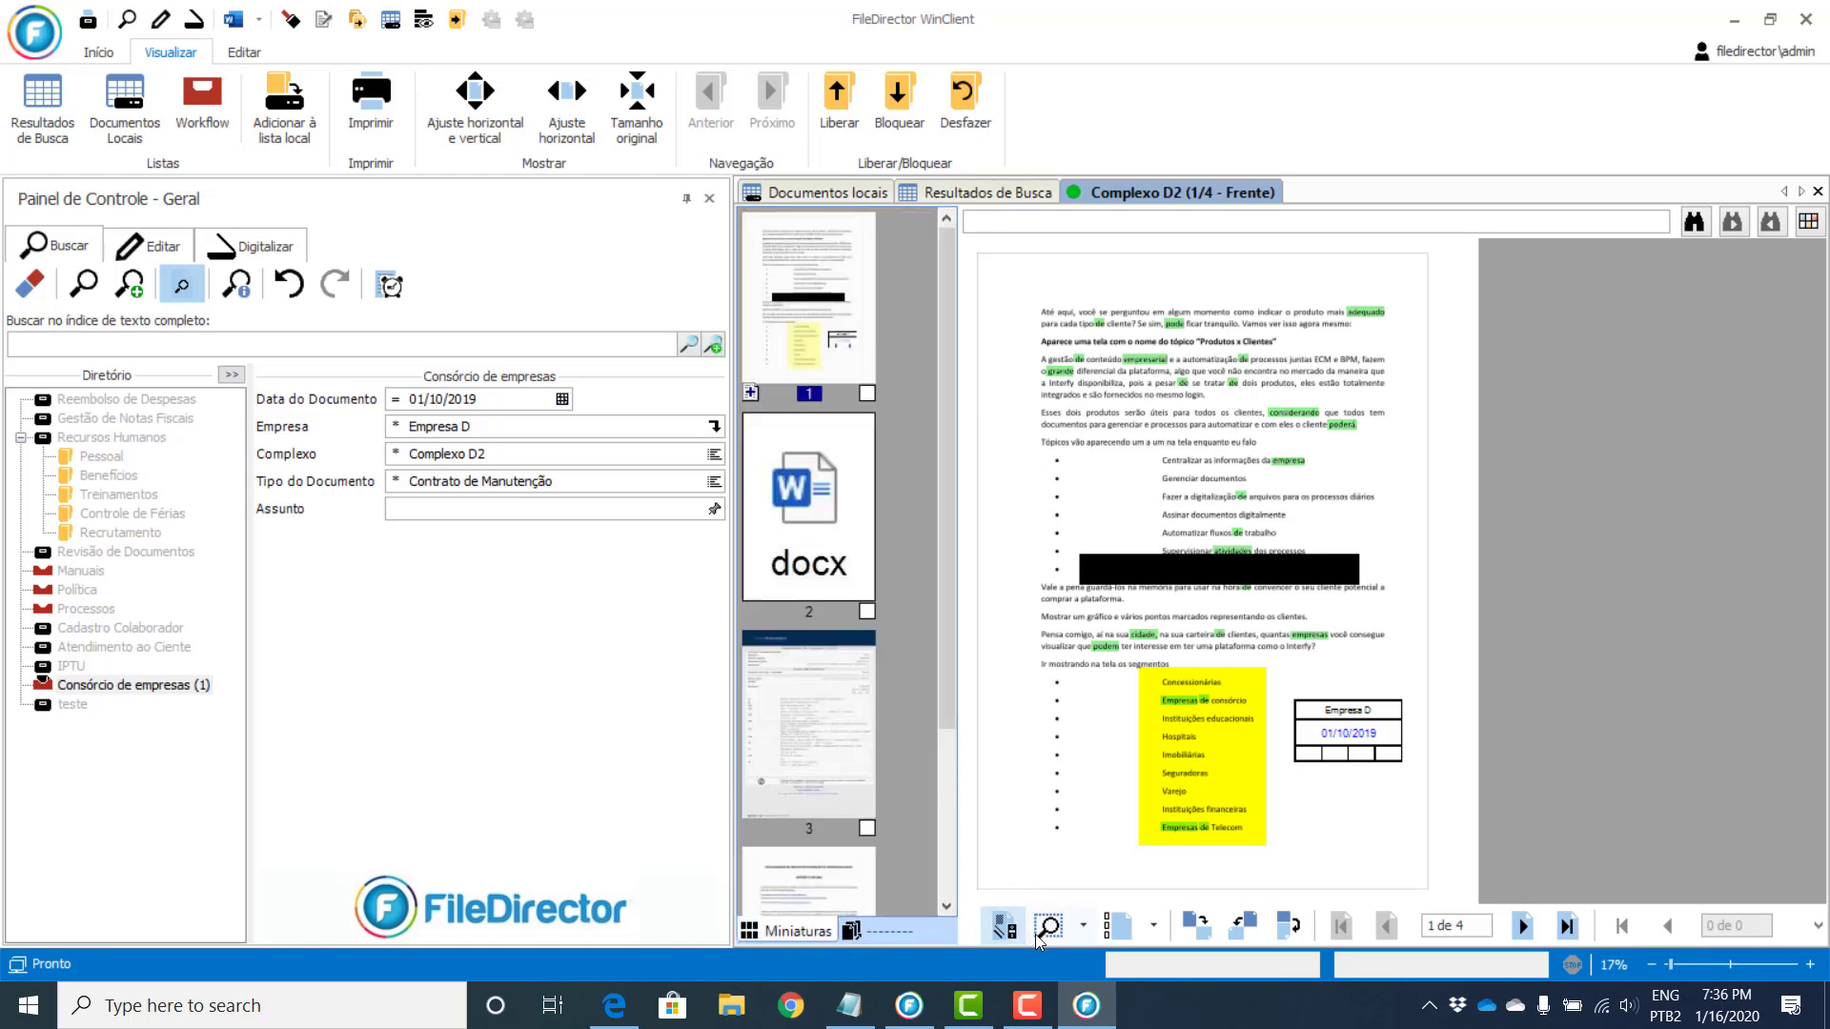
{"action": "left_click", "coordinate": [1083, 926]}
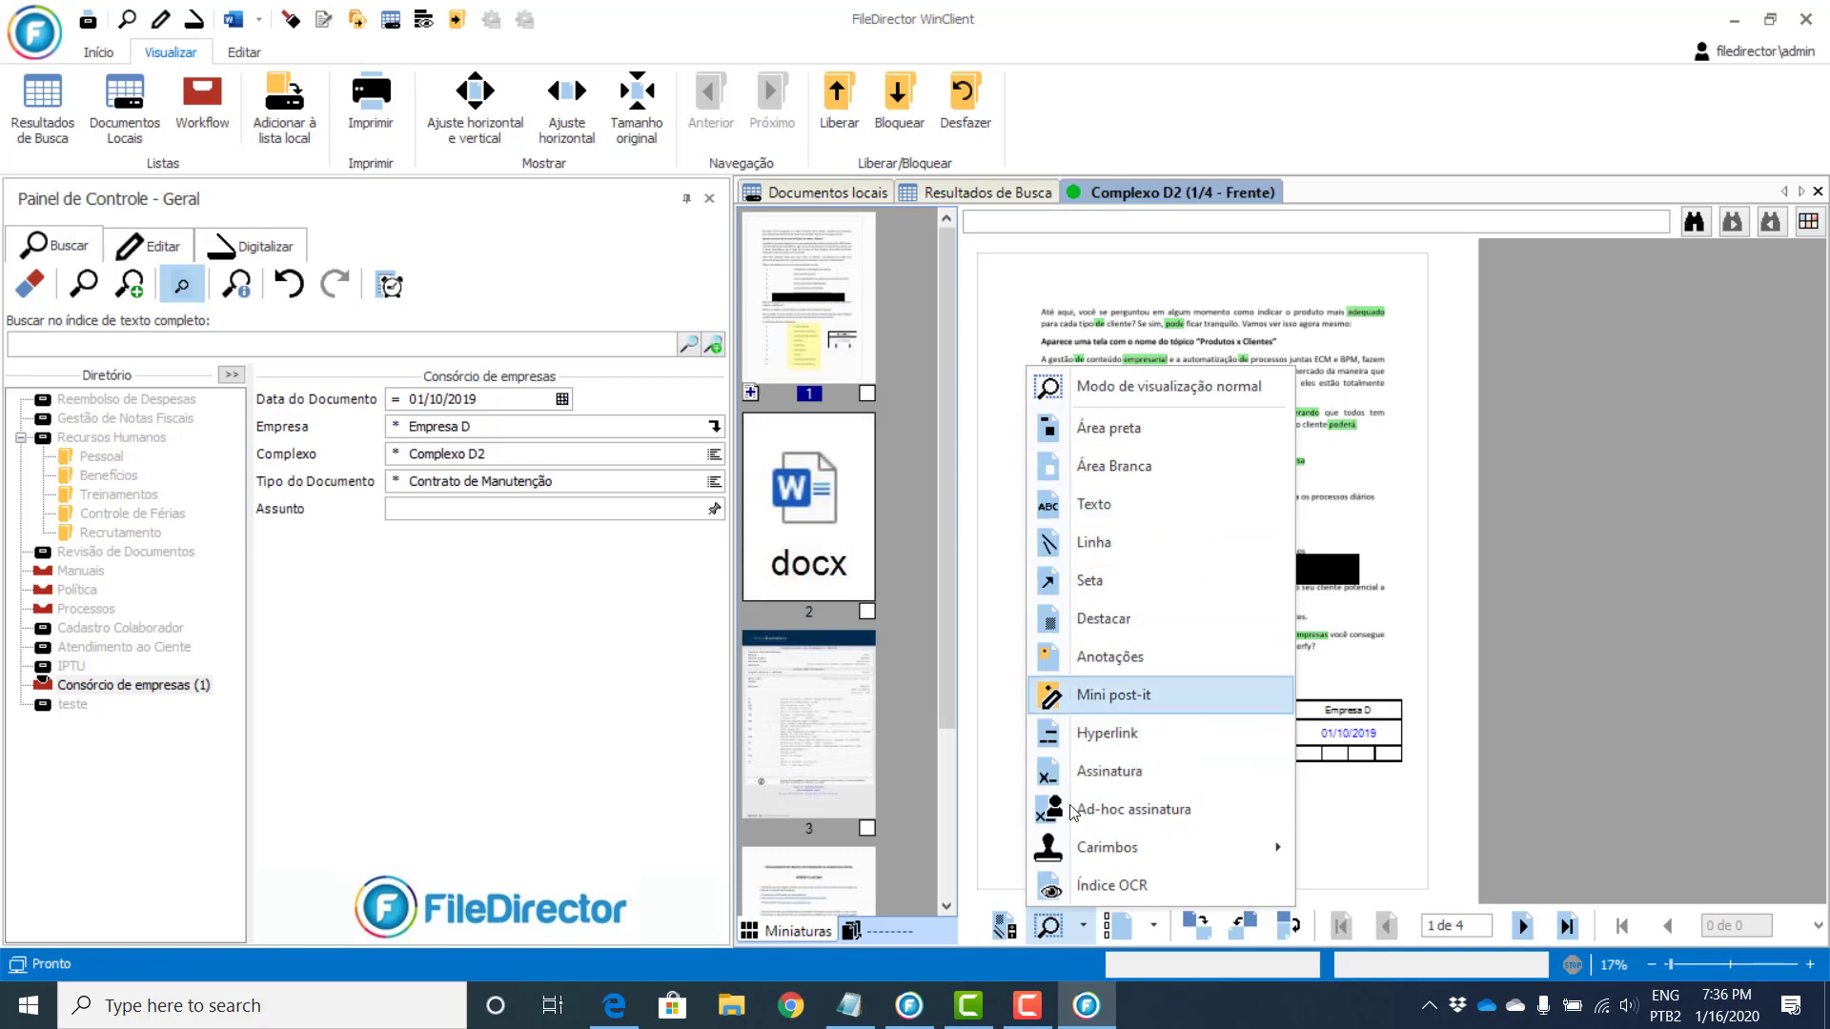
{"action": "left_click", "coordinate": [1098, 888]}
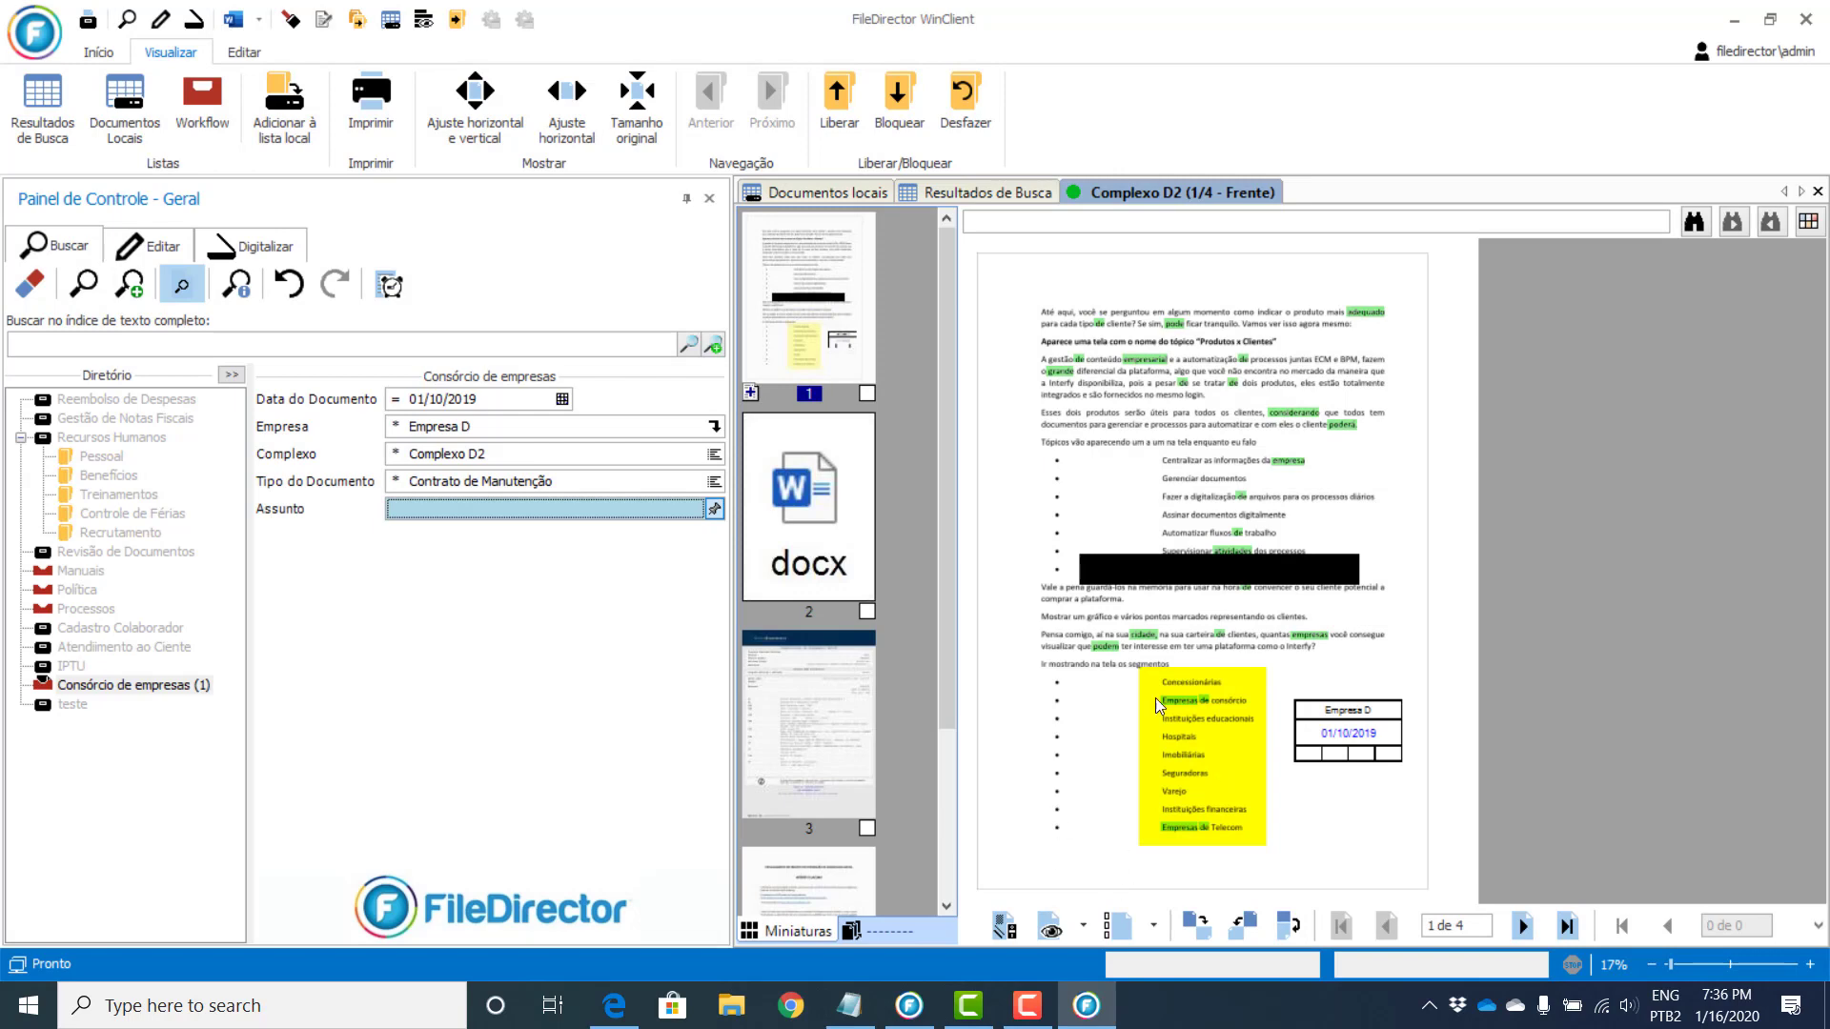
{"action": "left_click_drag", "start_coordinate": [1028, 399], "coordinate": [1393, 433]}
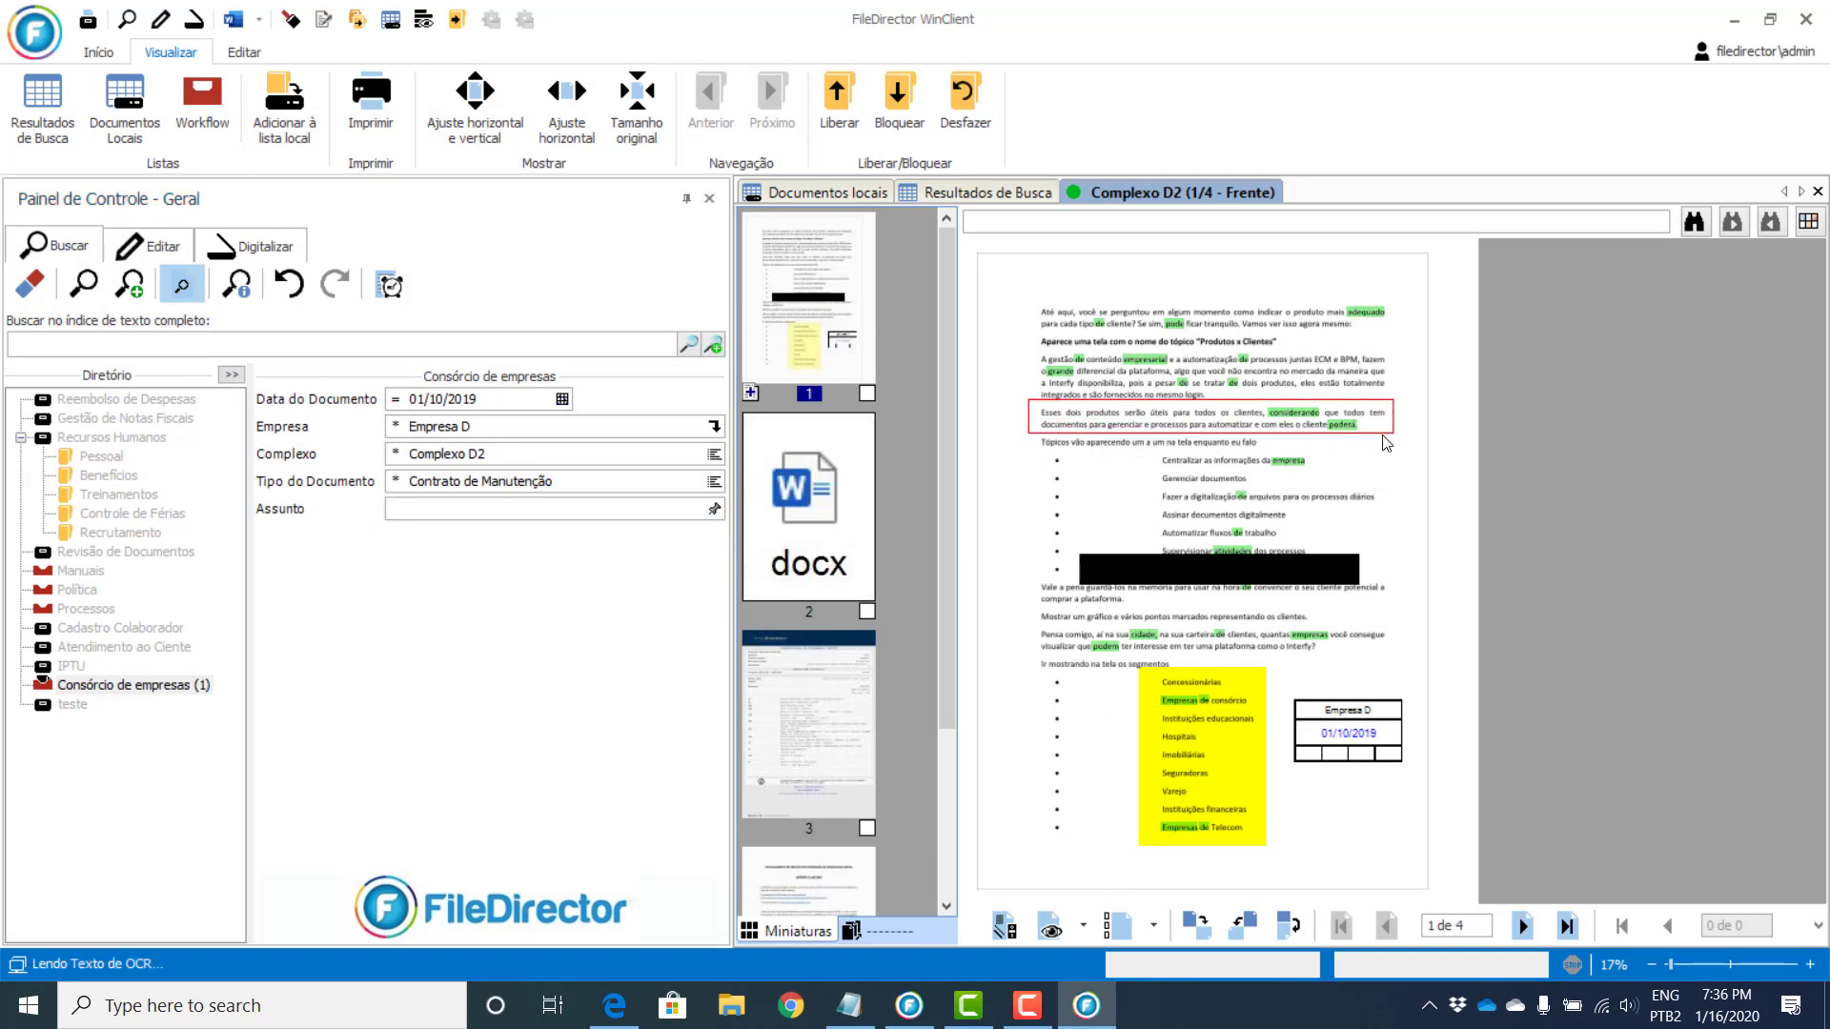
{"action": "left_click", "coordinate": [716, 508]}
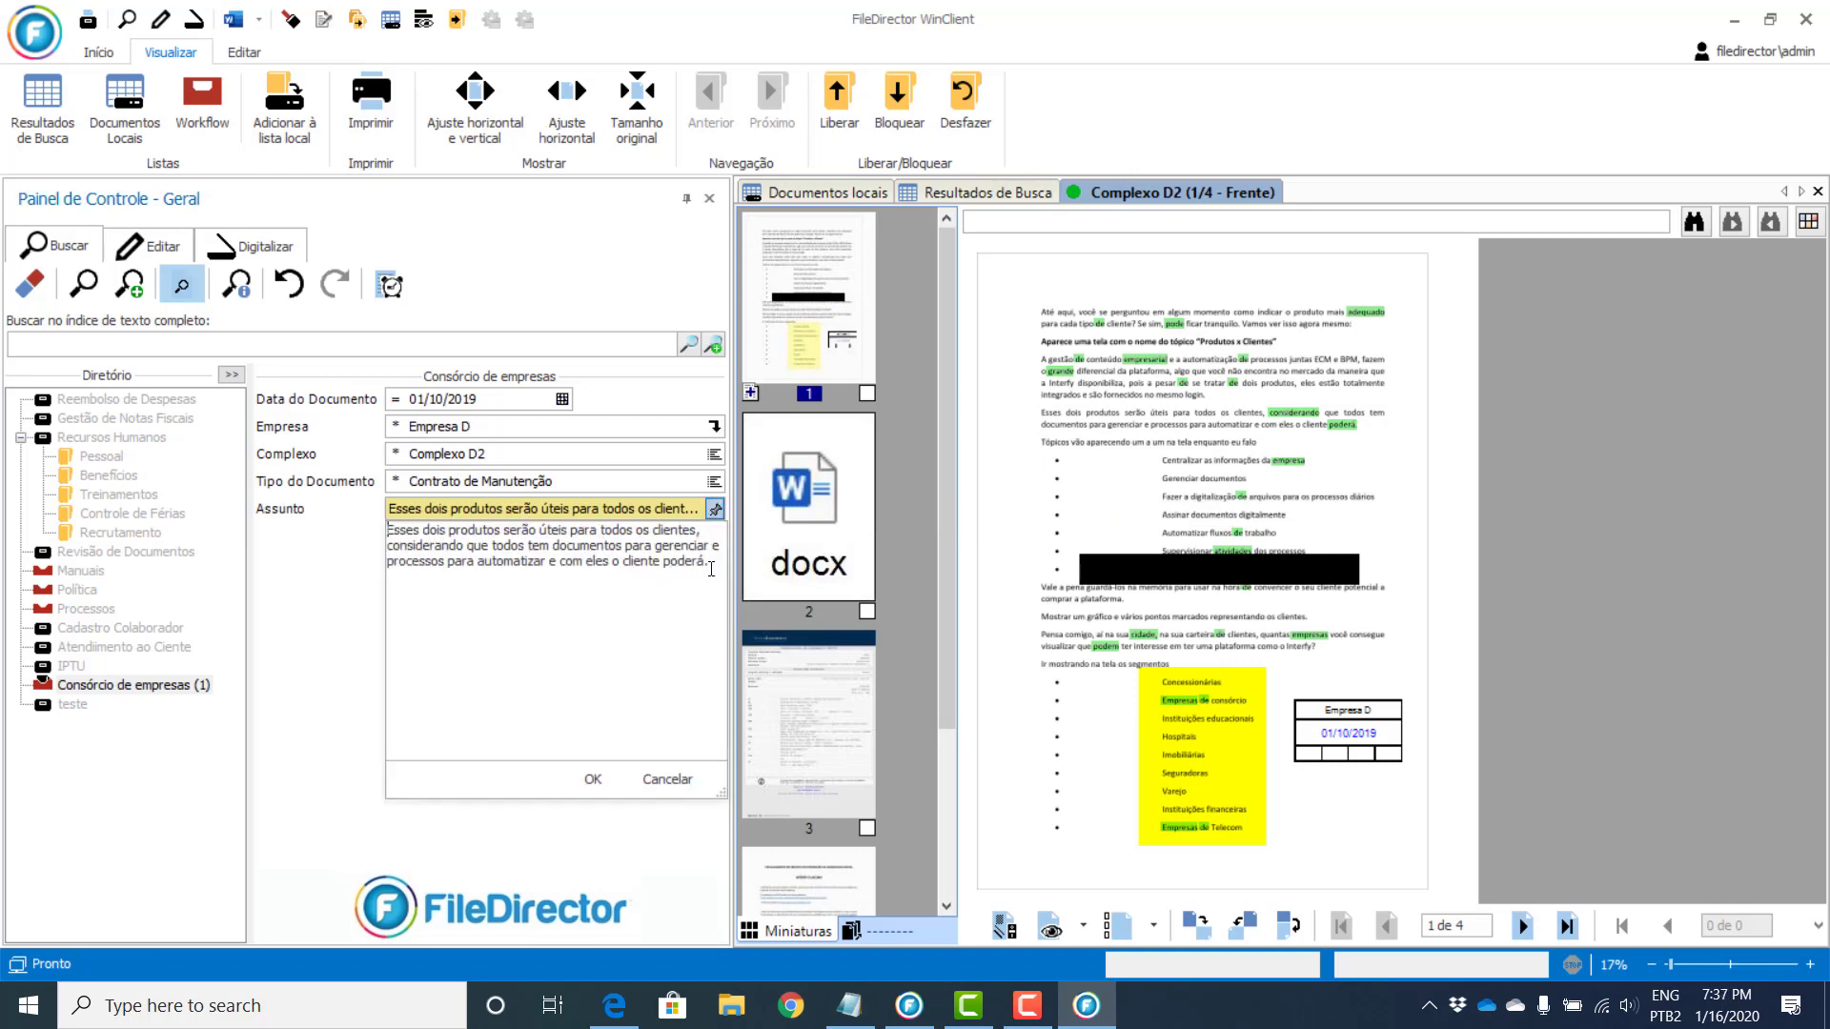
{"action": "left_click_drag", "start_coordinate": [711, 569], "coordinate": [389, 530]}
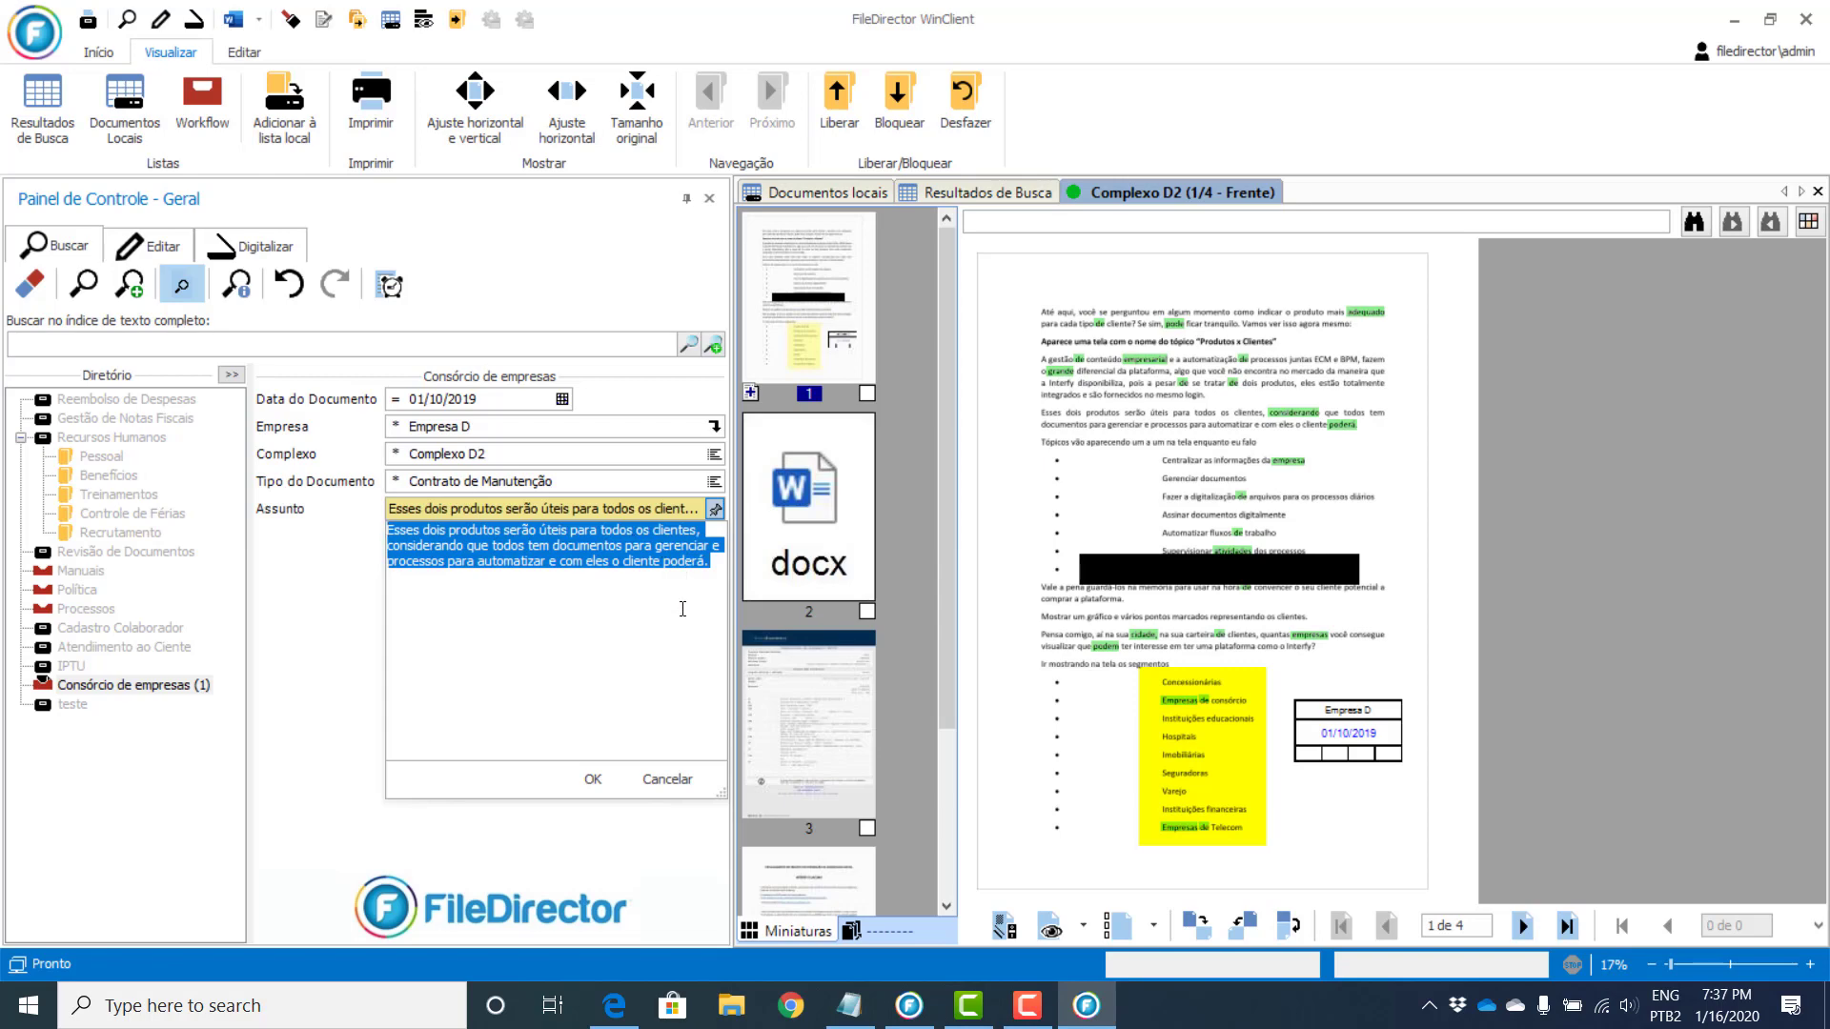
{"action": "left_click", "coordinate": [667, 779]}
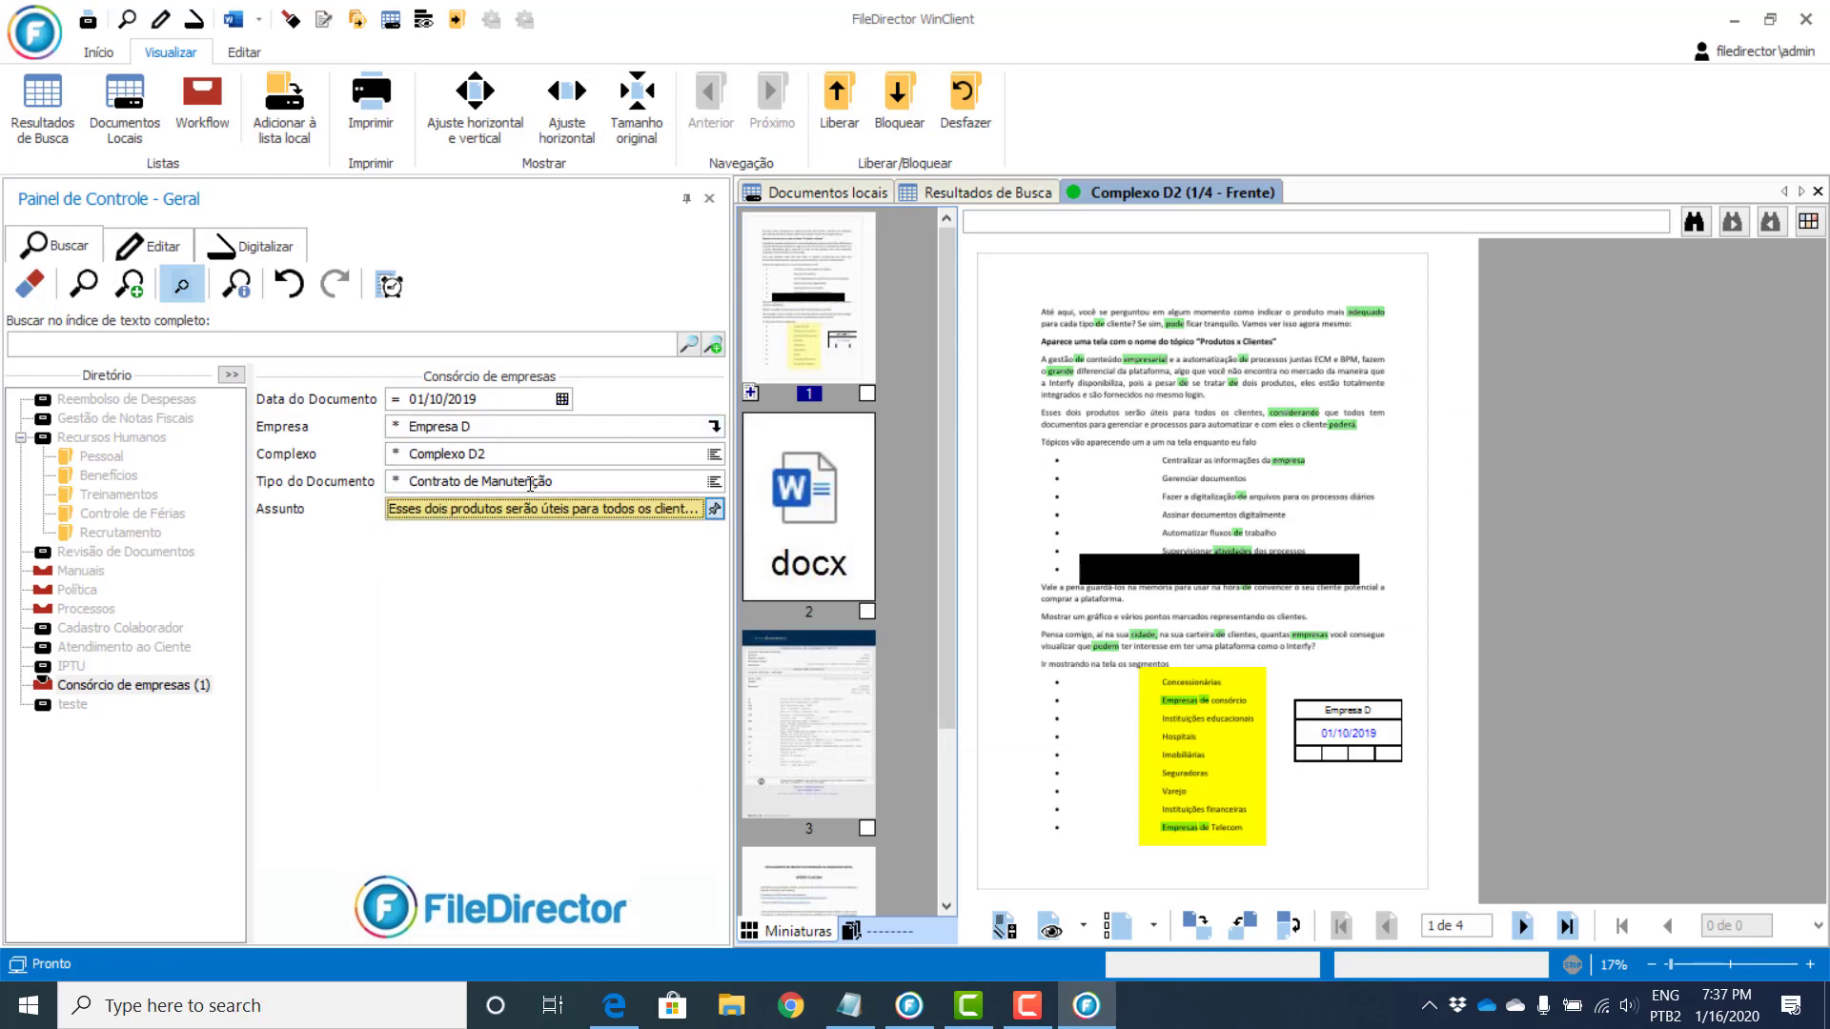
Step: Close the document viewer and results tabs and clear the Consórcio search fields
{"action": "left_click", "coordinate": [1818, 191]}
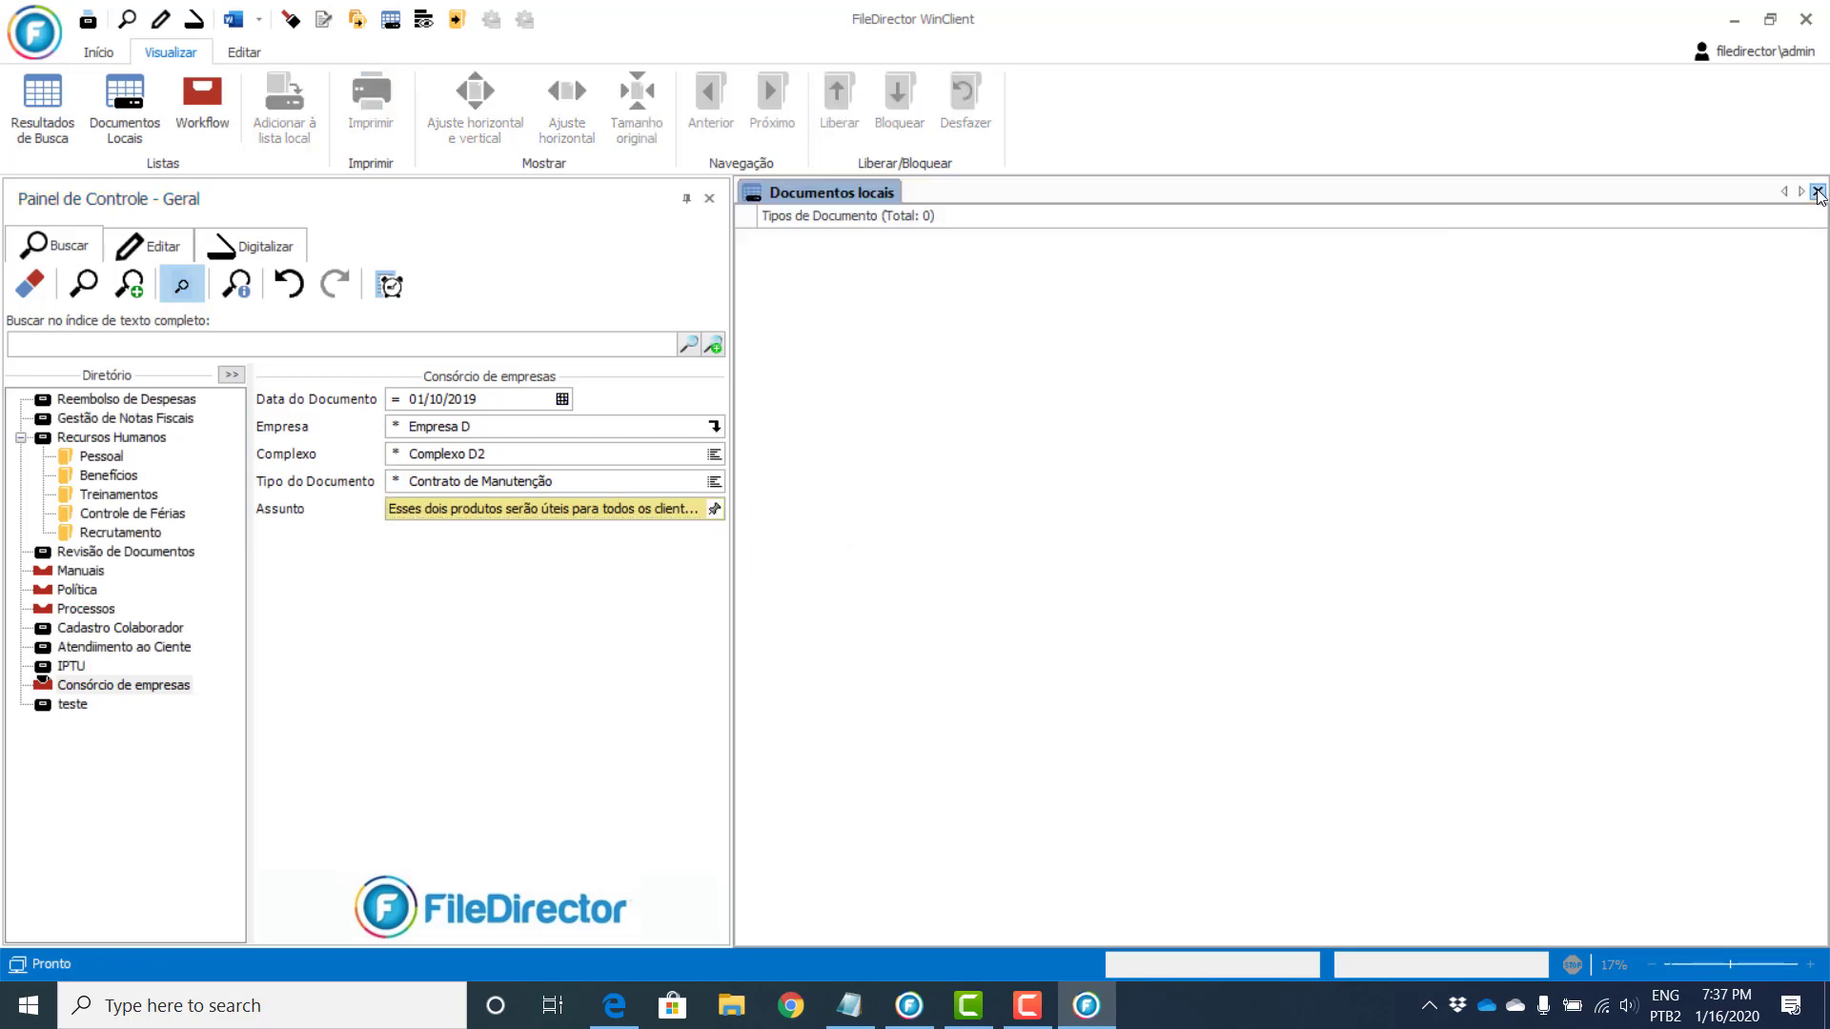
{"action": "left_click", "coordinate": [1818, 191]}
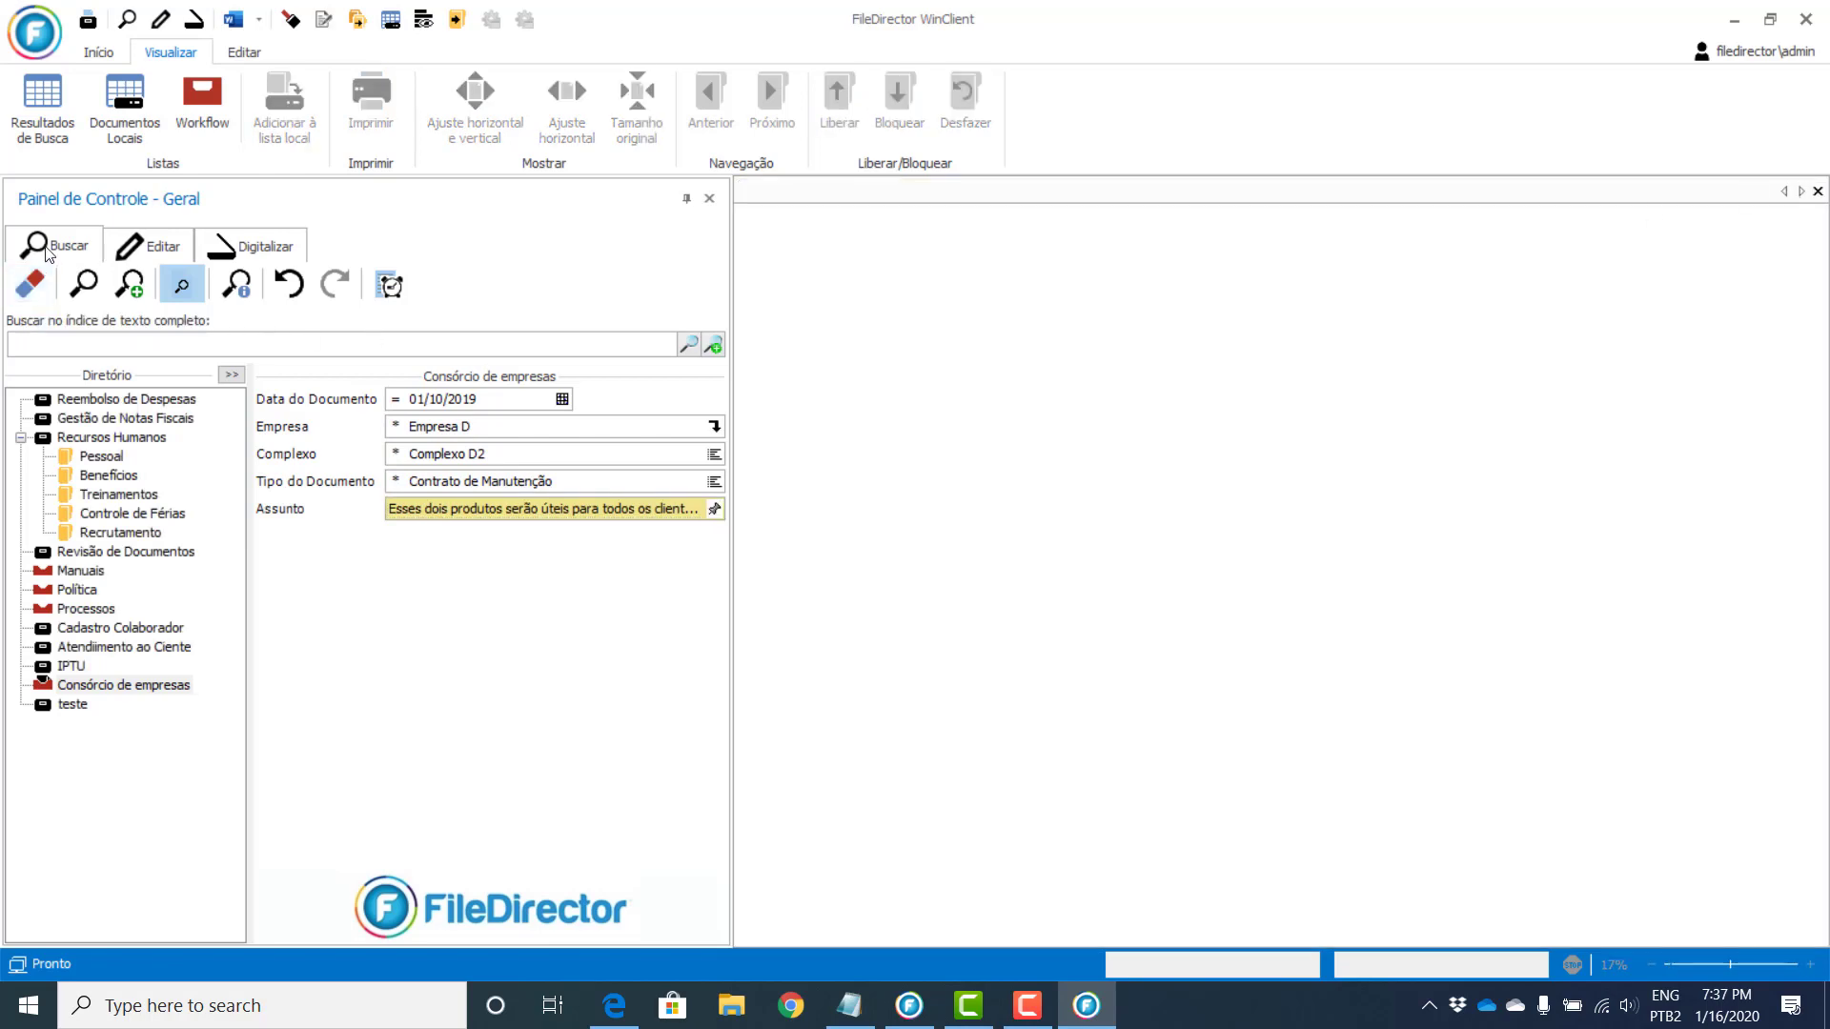
{"action": "left_click", "coordinate": [23, 284]}
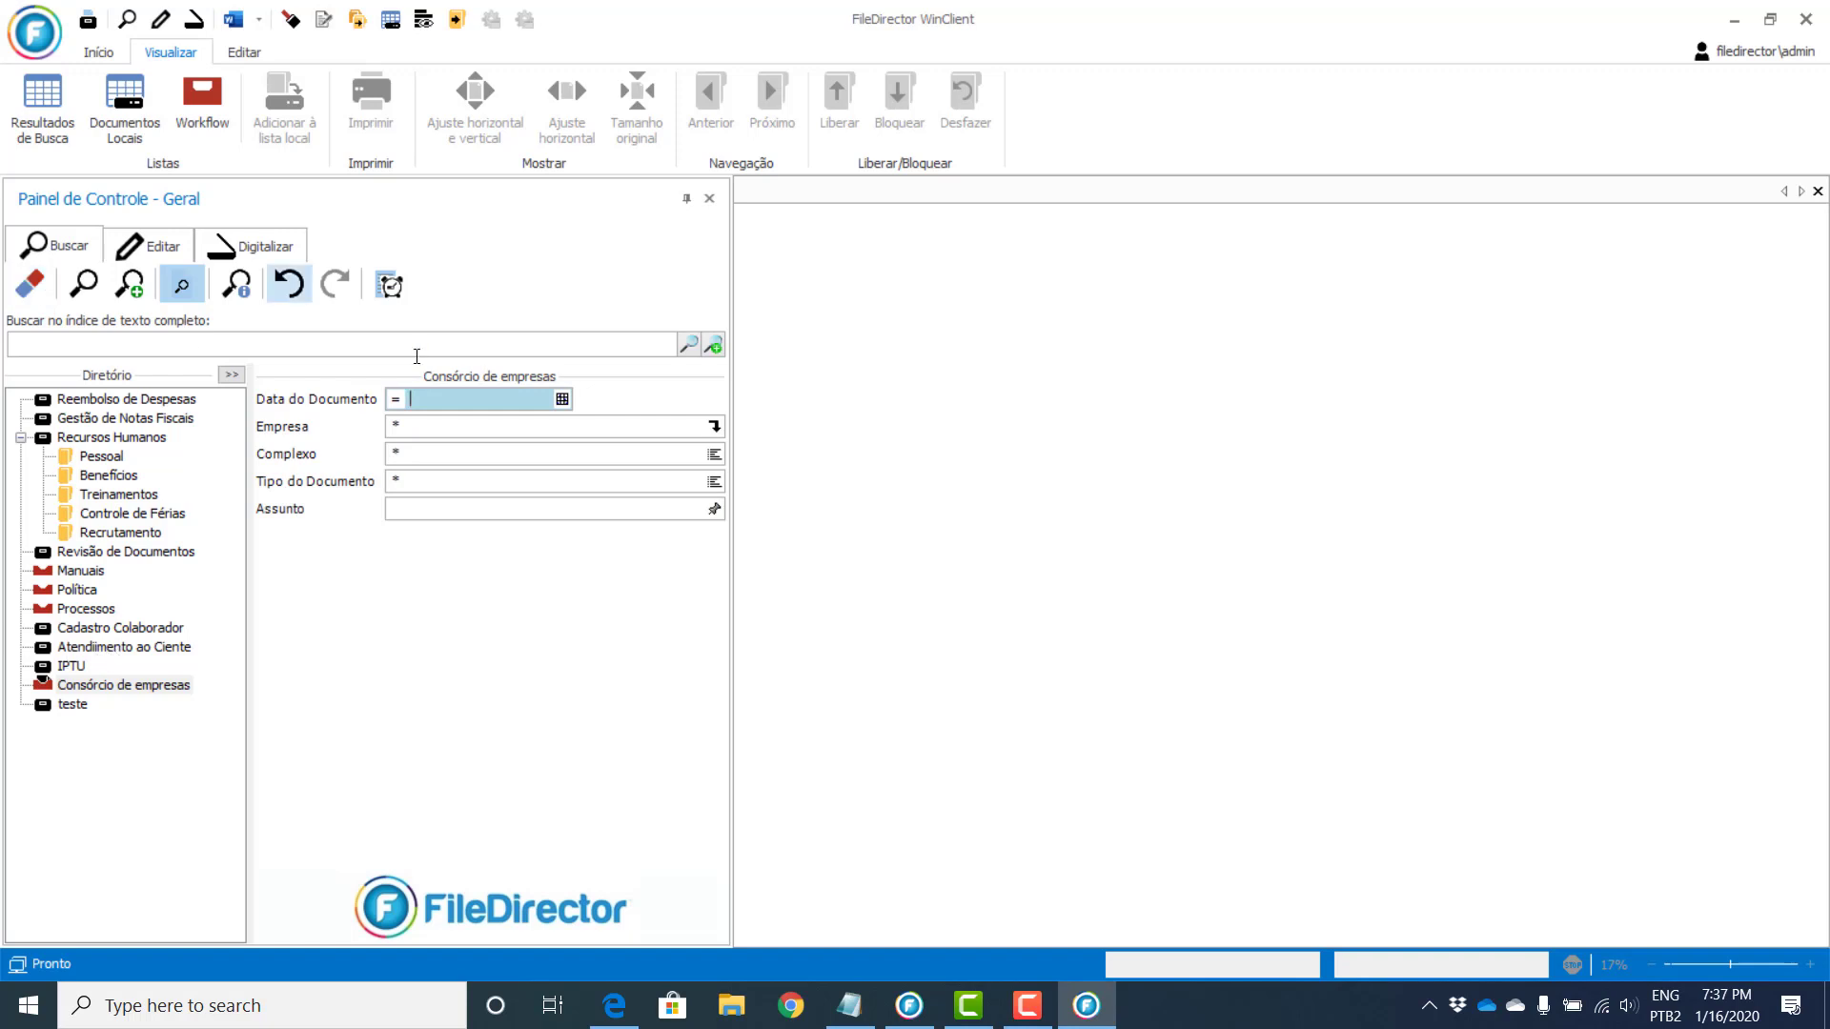
Step: Switch to the Atendimento ao Cliente document type and show the Criar página a partir do modelo templates
{"action": "left_click", "coordinate": [88, 654]}
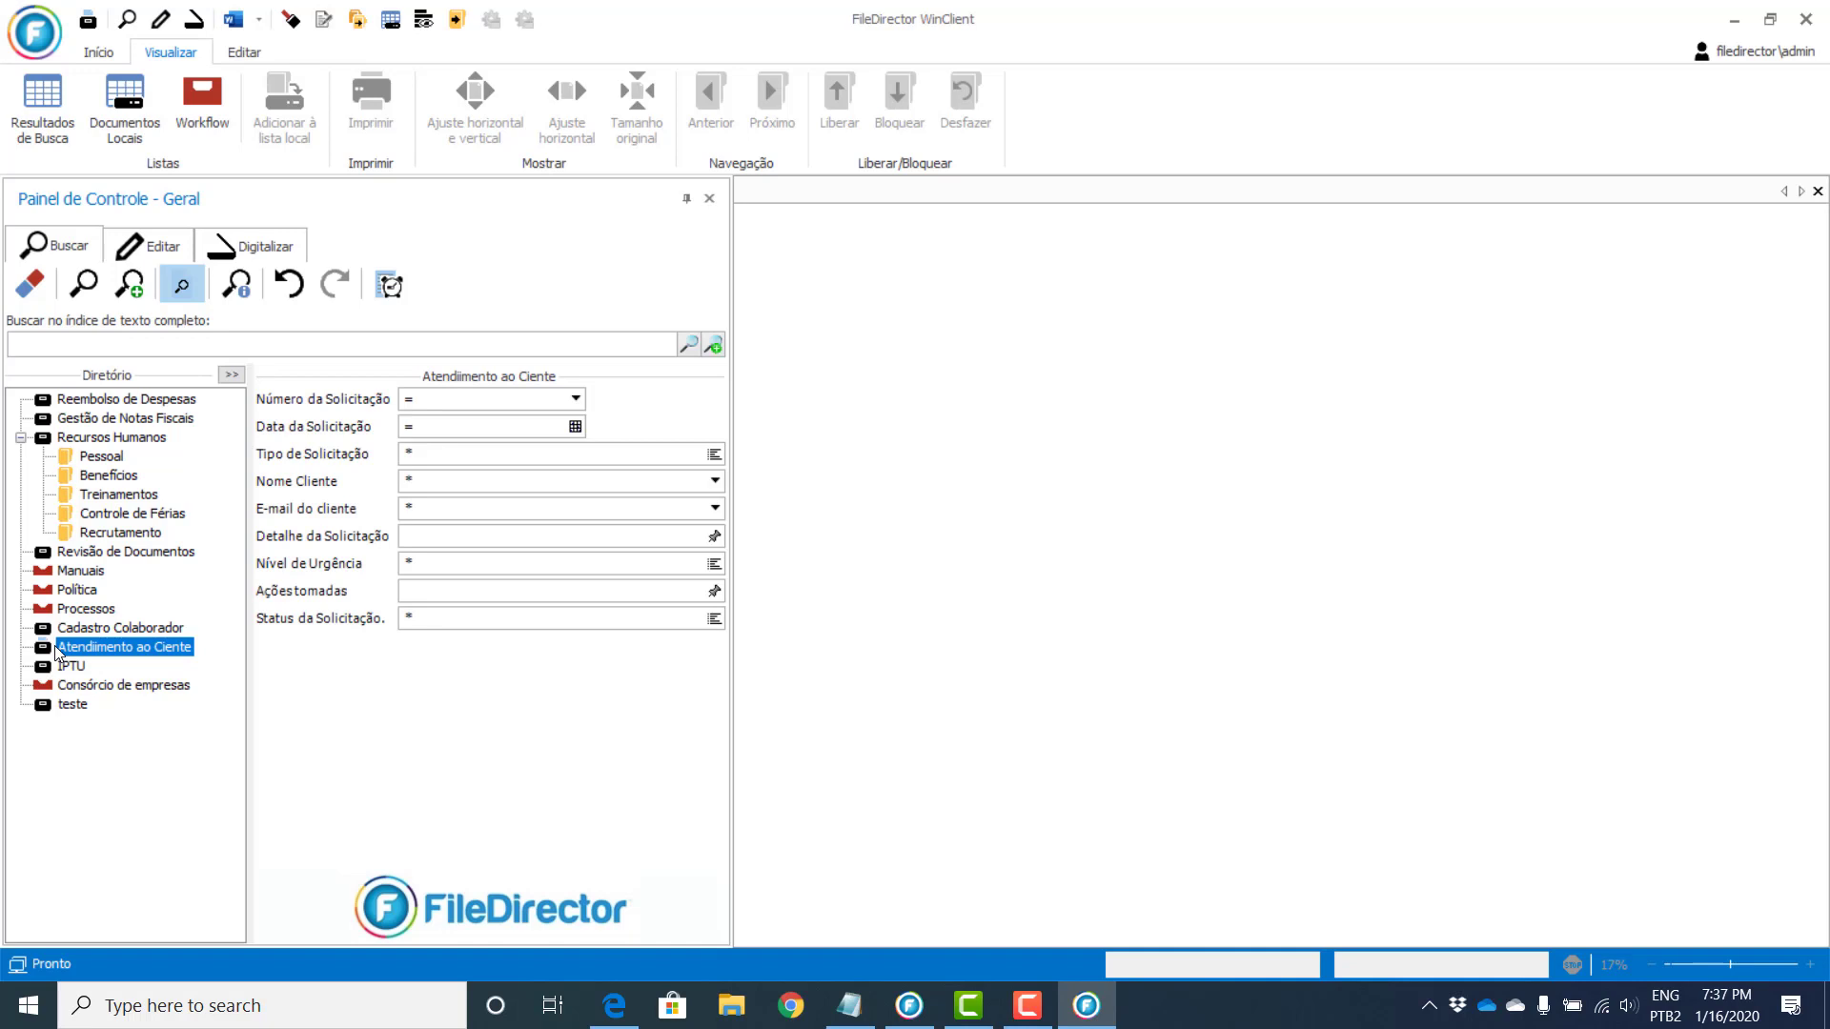
{"action": "left_click", "coordinate": [244, 54]}
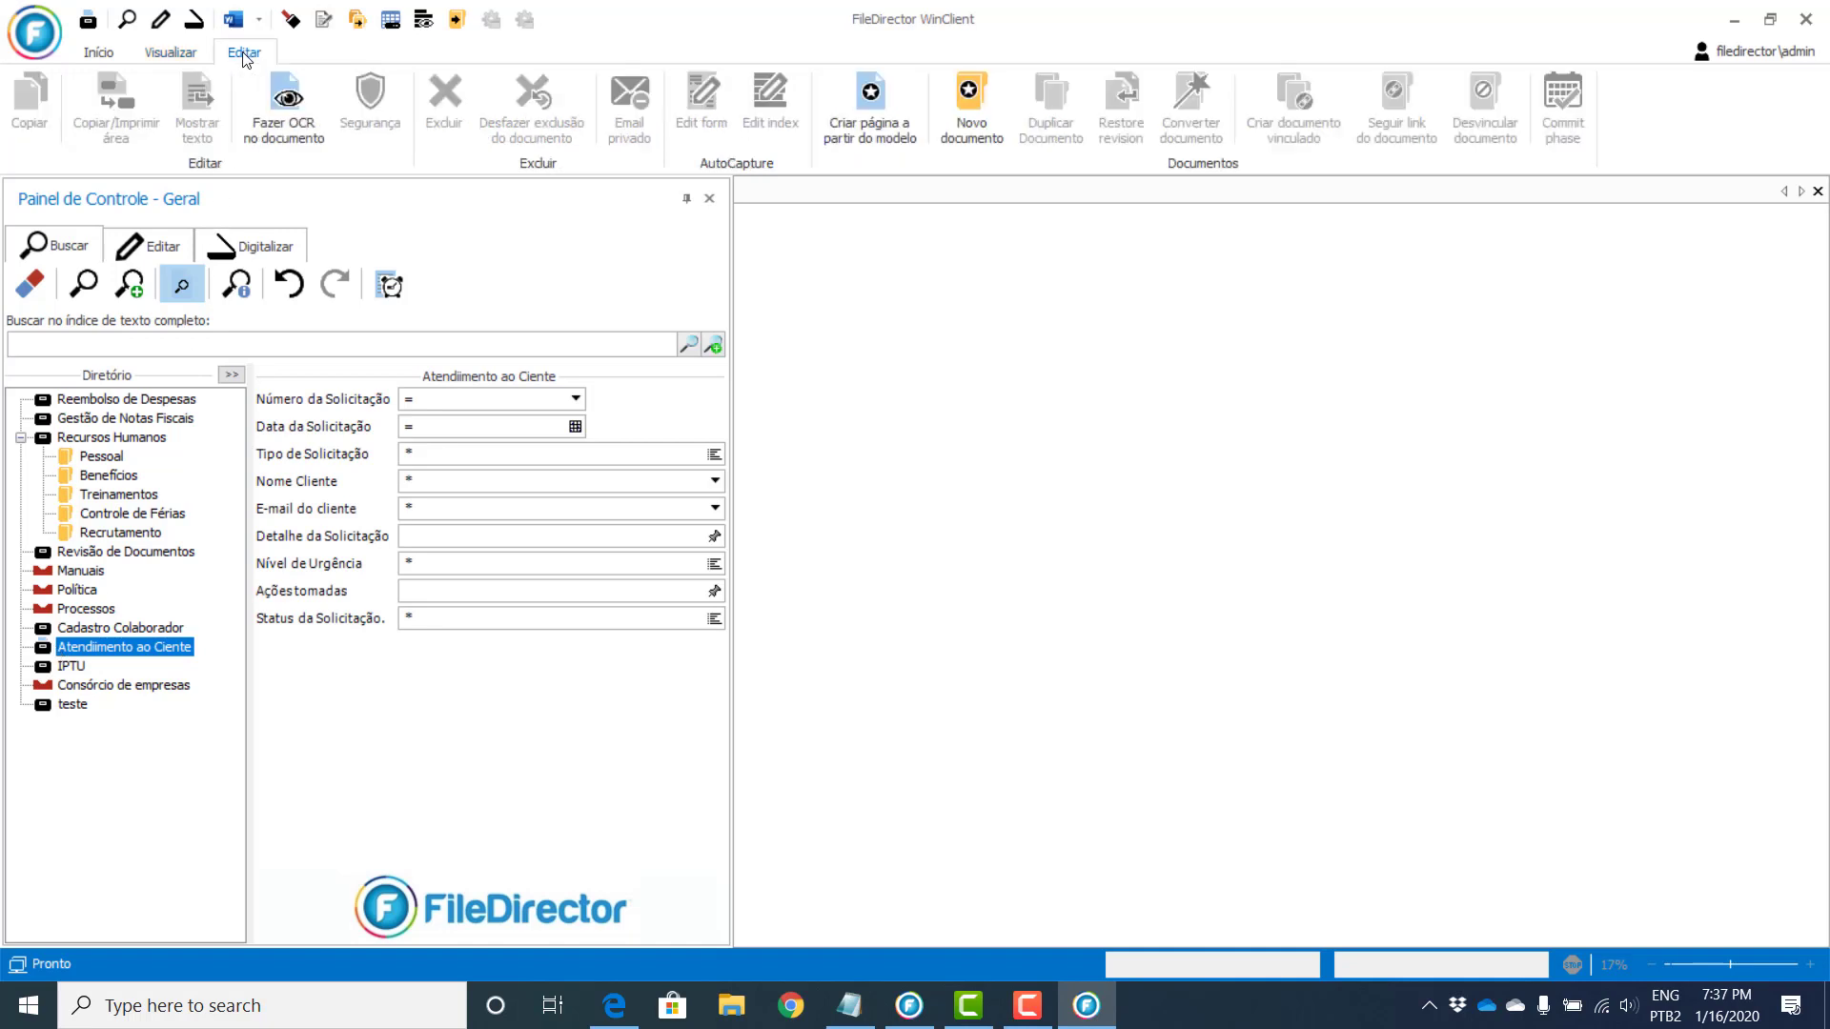
{"action": "left_click", "coordinate": [863, 110]}
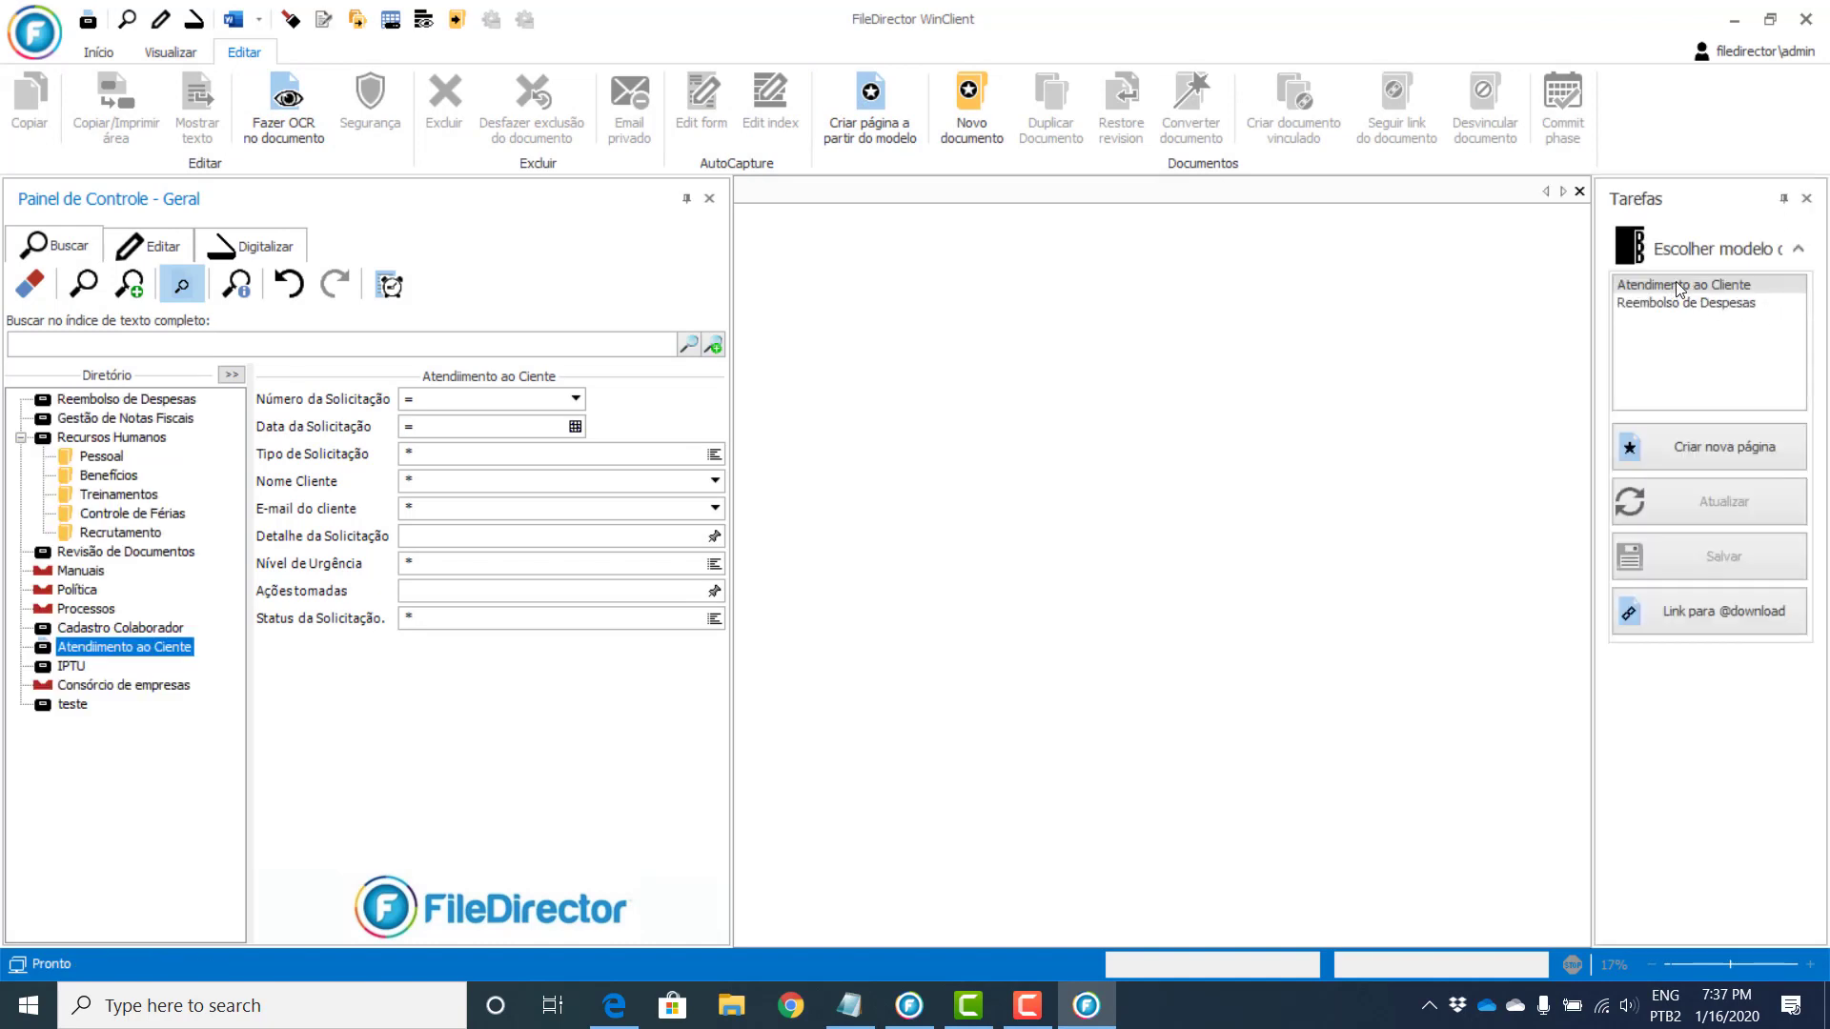
Step: Create a new Atendimento ao Cliente form page and enter the customer's first name
{"action": "left_click", "coordinate": [1724, 442]}
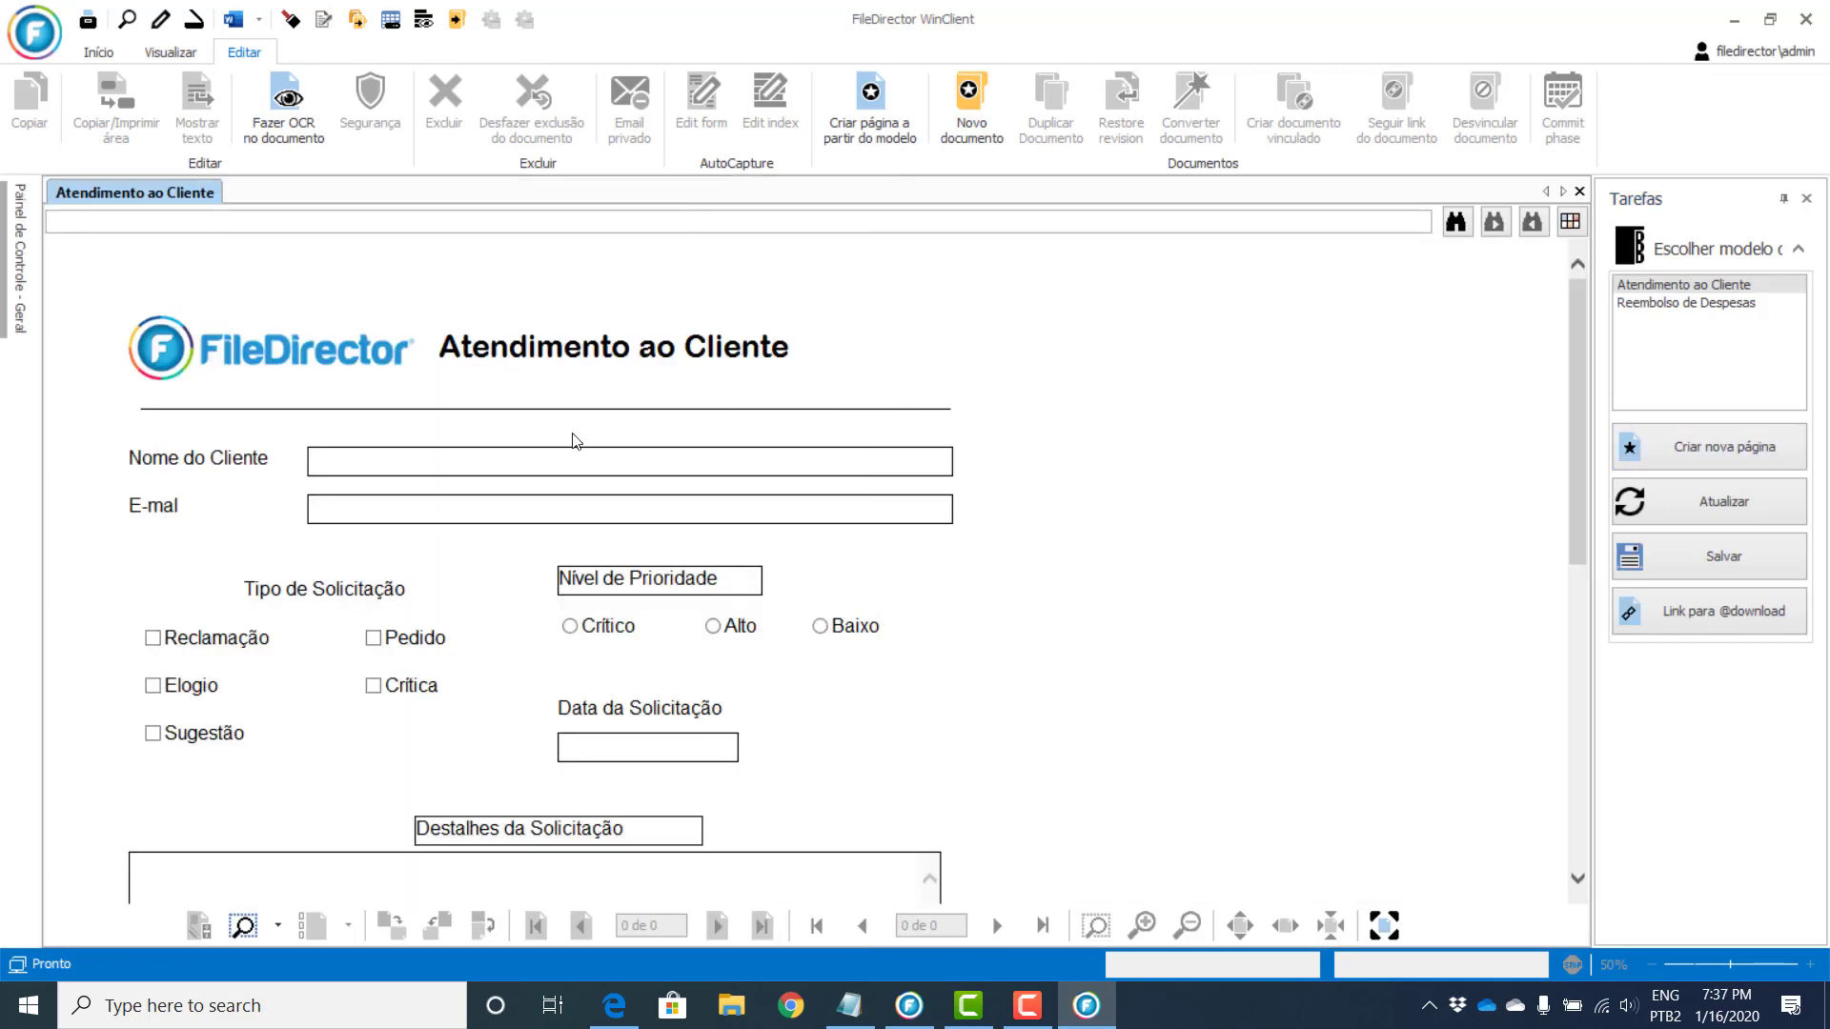
{"action": "left_click", "coordinate": [388, 461]}
{"action": "type", "text": "Júlia"}
{"action": "key", "text": "Tab"}
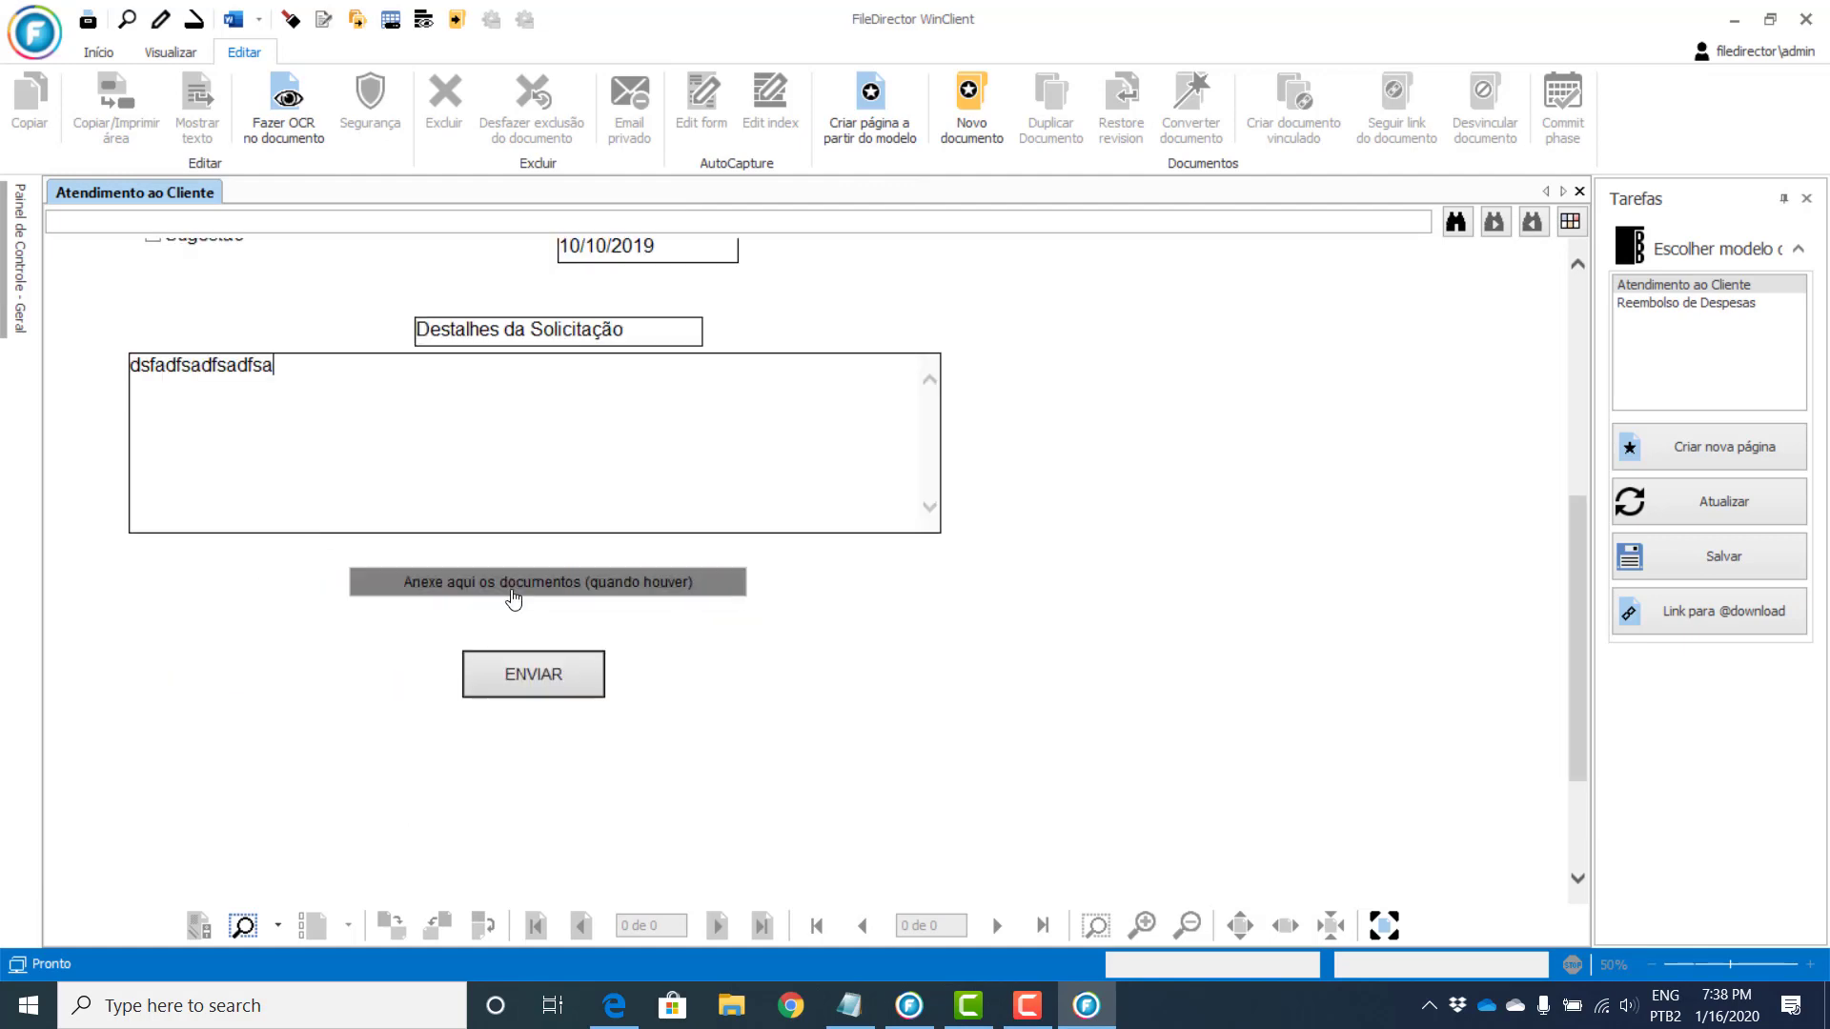
Step: Cancel the file attachment and submit the form with ENVIAR
{"action": "left_click", "coordinate": [515, 591]}
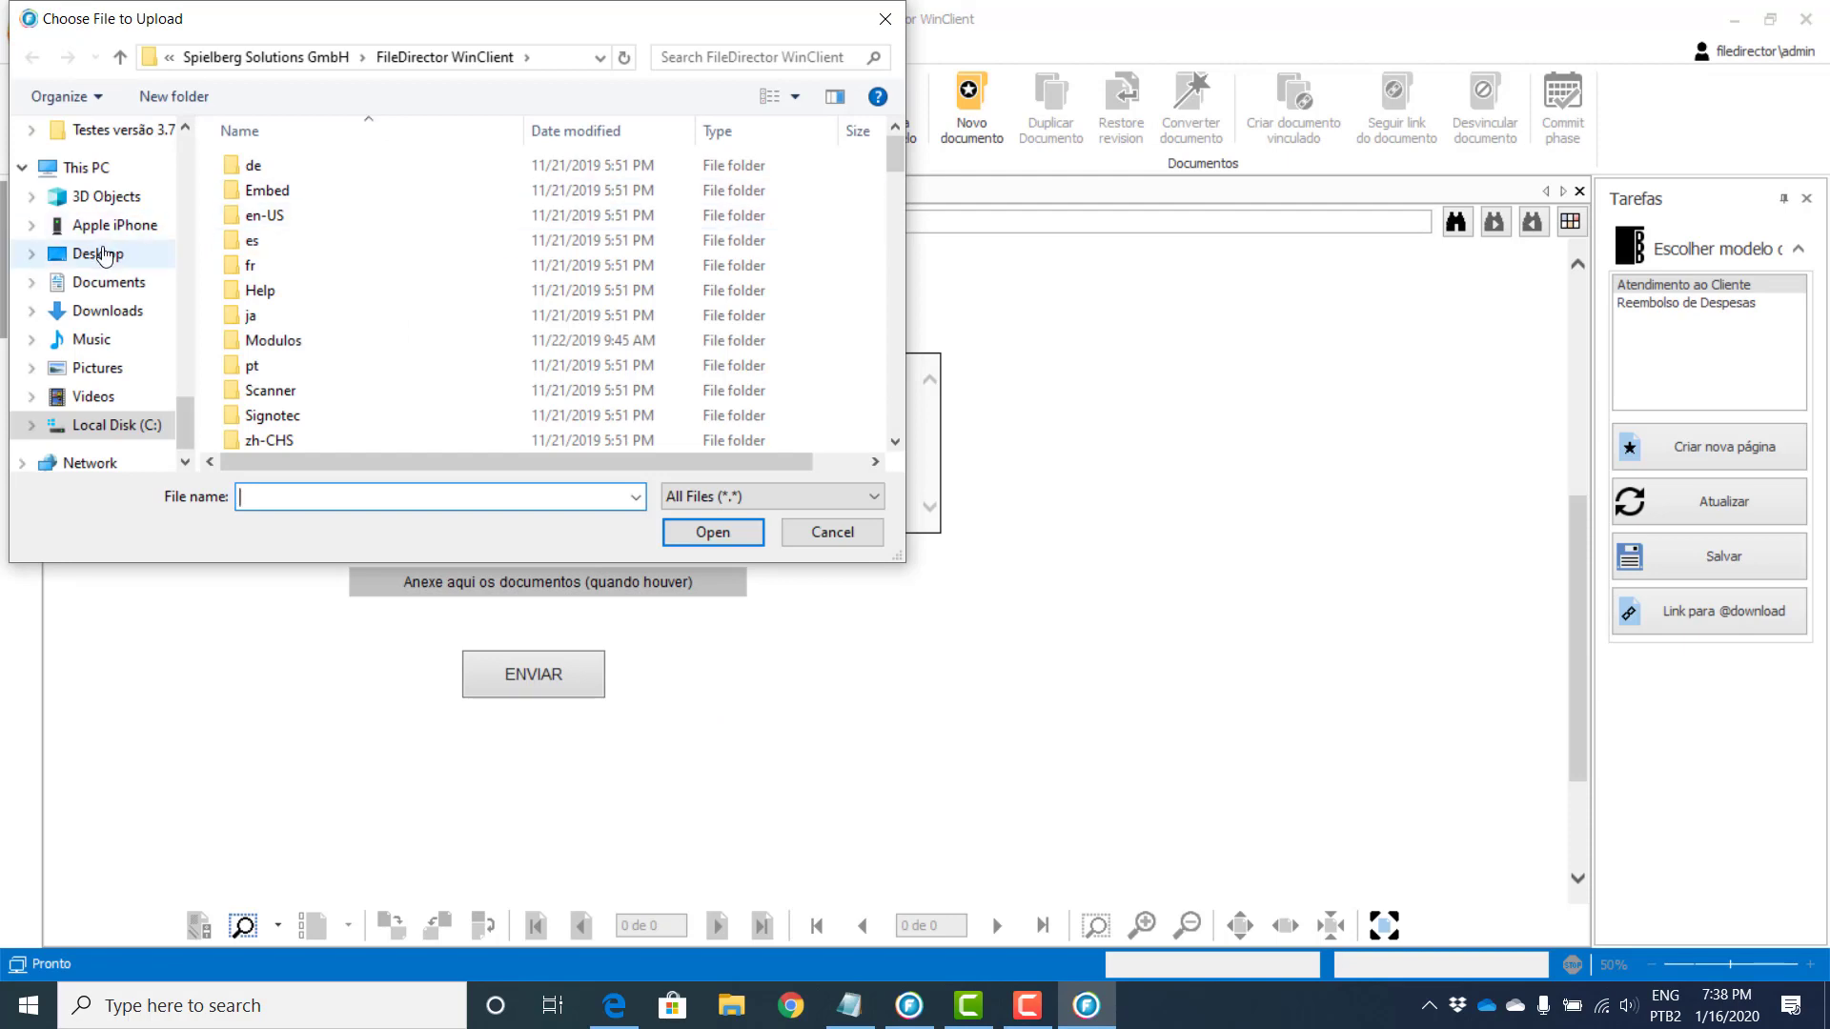
{"action": "left_click", "coordinate": [101, 253]}
{"action": "scroll", "coordinate": [381, 229], "scroll_direction": "down", "scroll_amount": 6}
{"action": "left_click", "coordinate": [832, 532]}
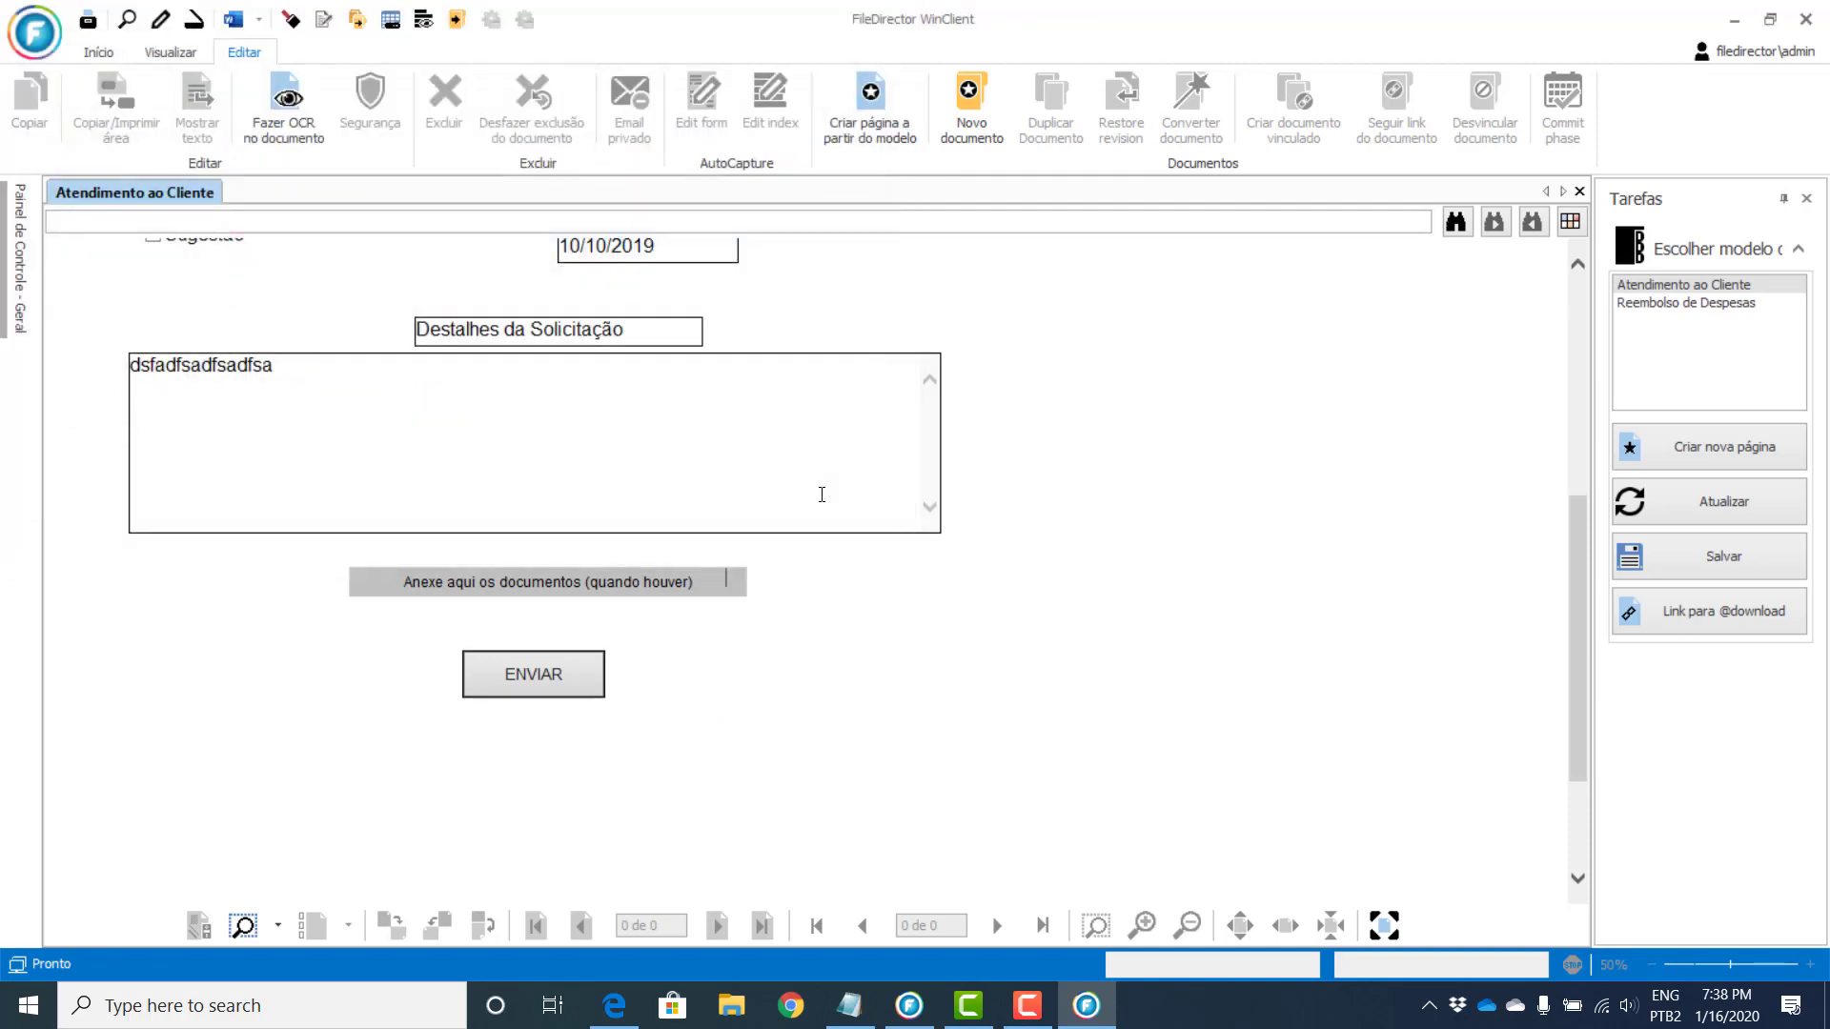
{"action": "left_click", "coordinate": [522, 677]}
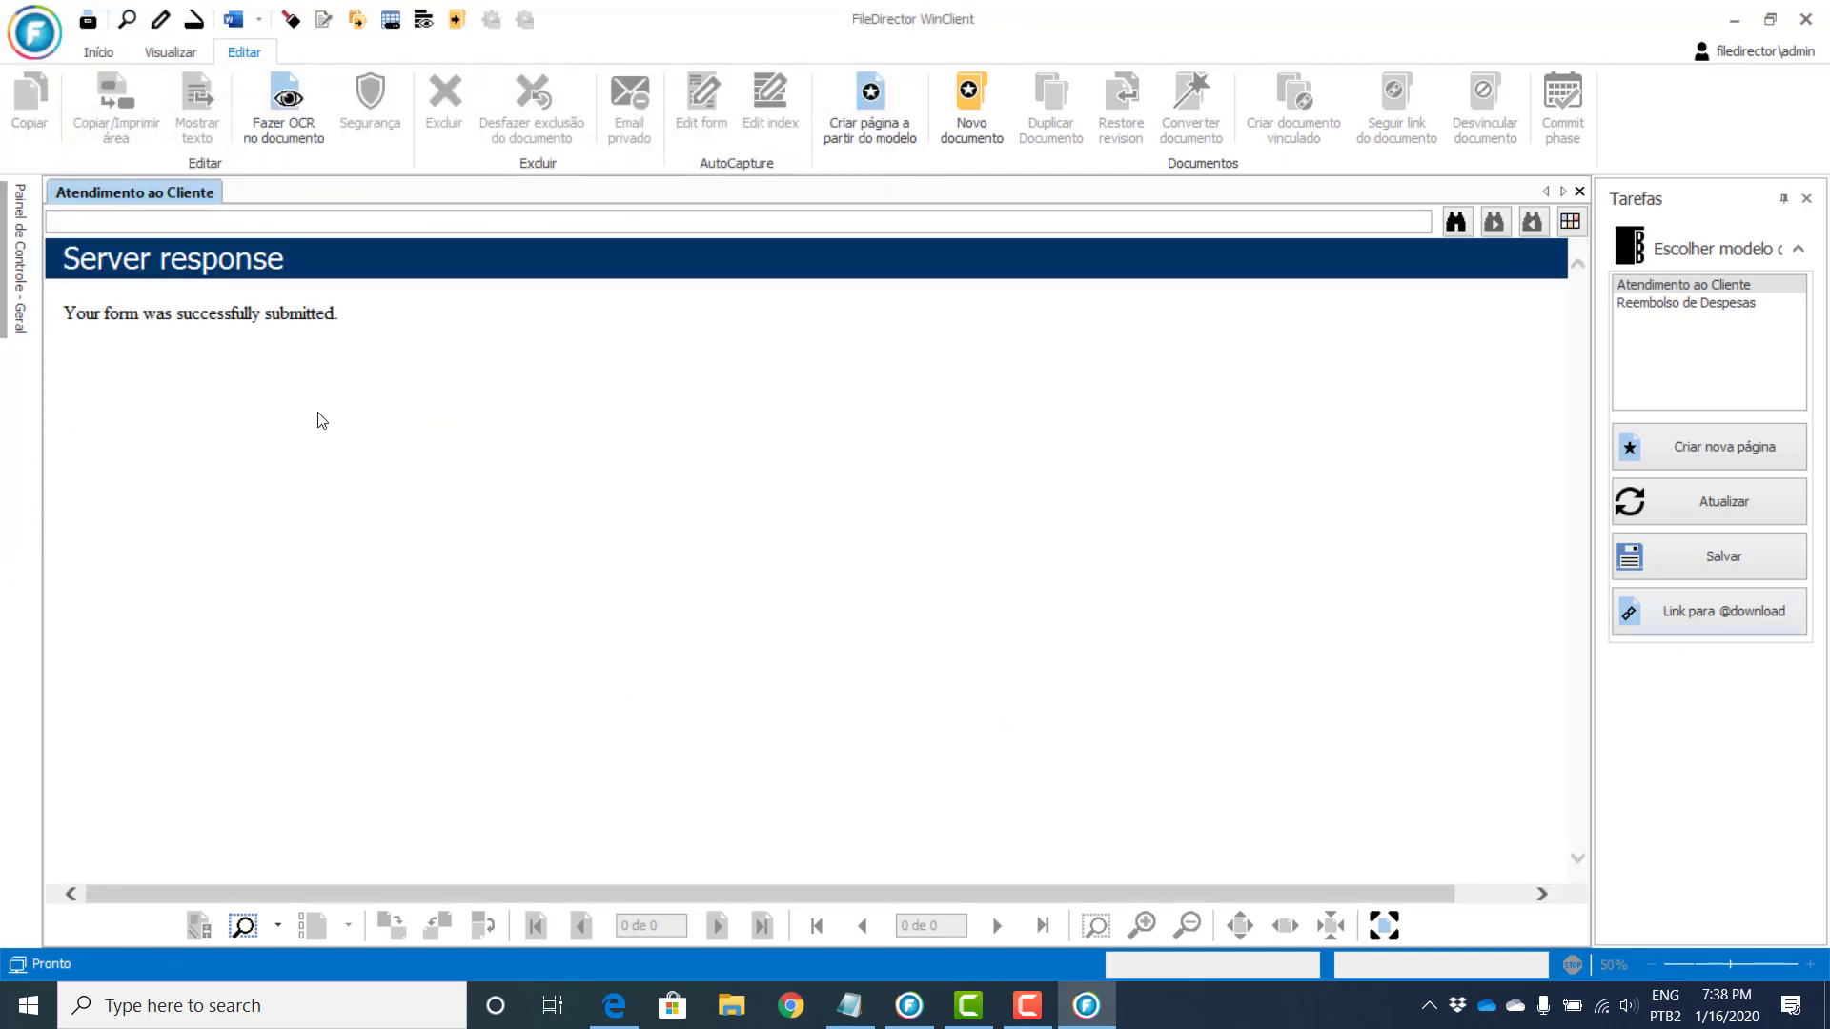
{"action": "left_click", "coordinate": [13, 252]}
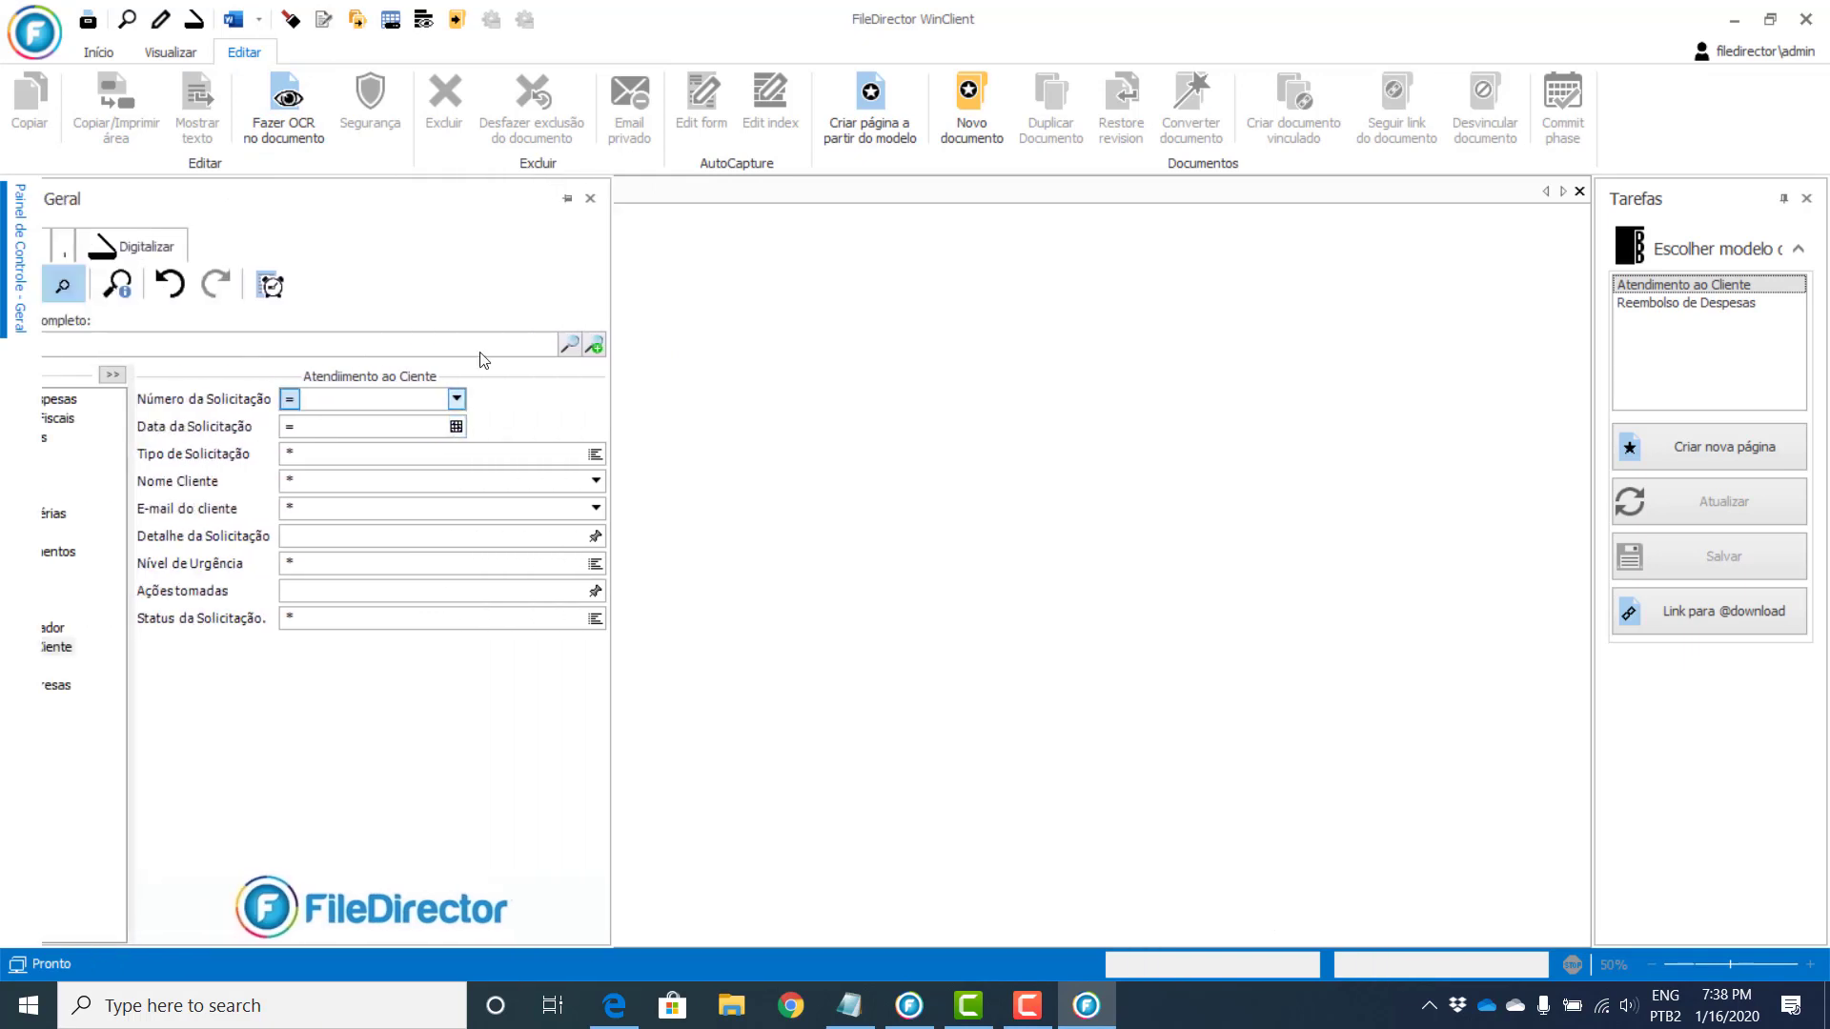
Step: Dock the control panel, close page templates, and load the Atendimento ao Cliente search fields
{"action": "left_click", "coordinate": [728, 198]}
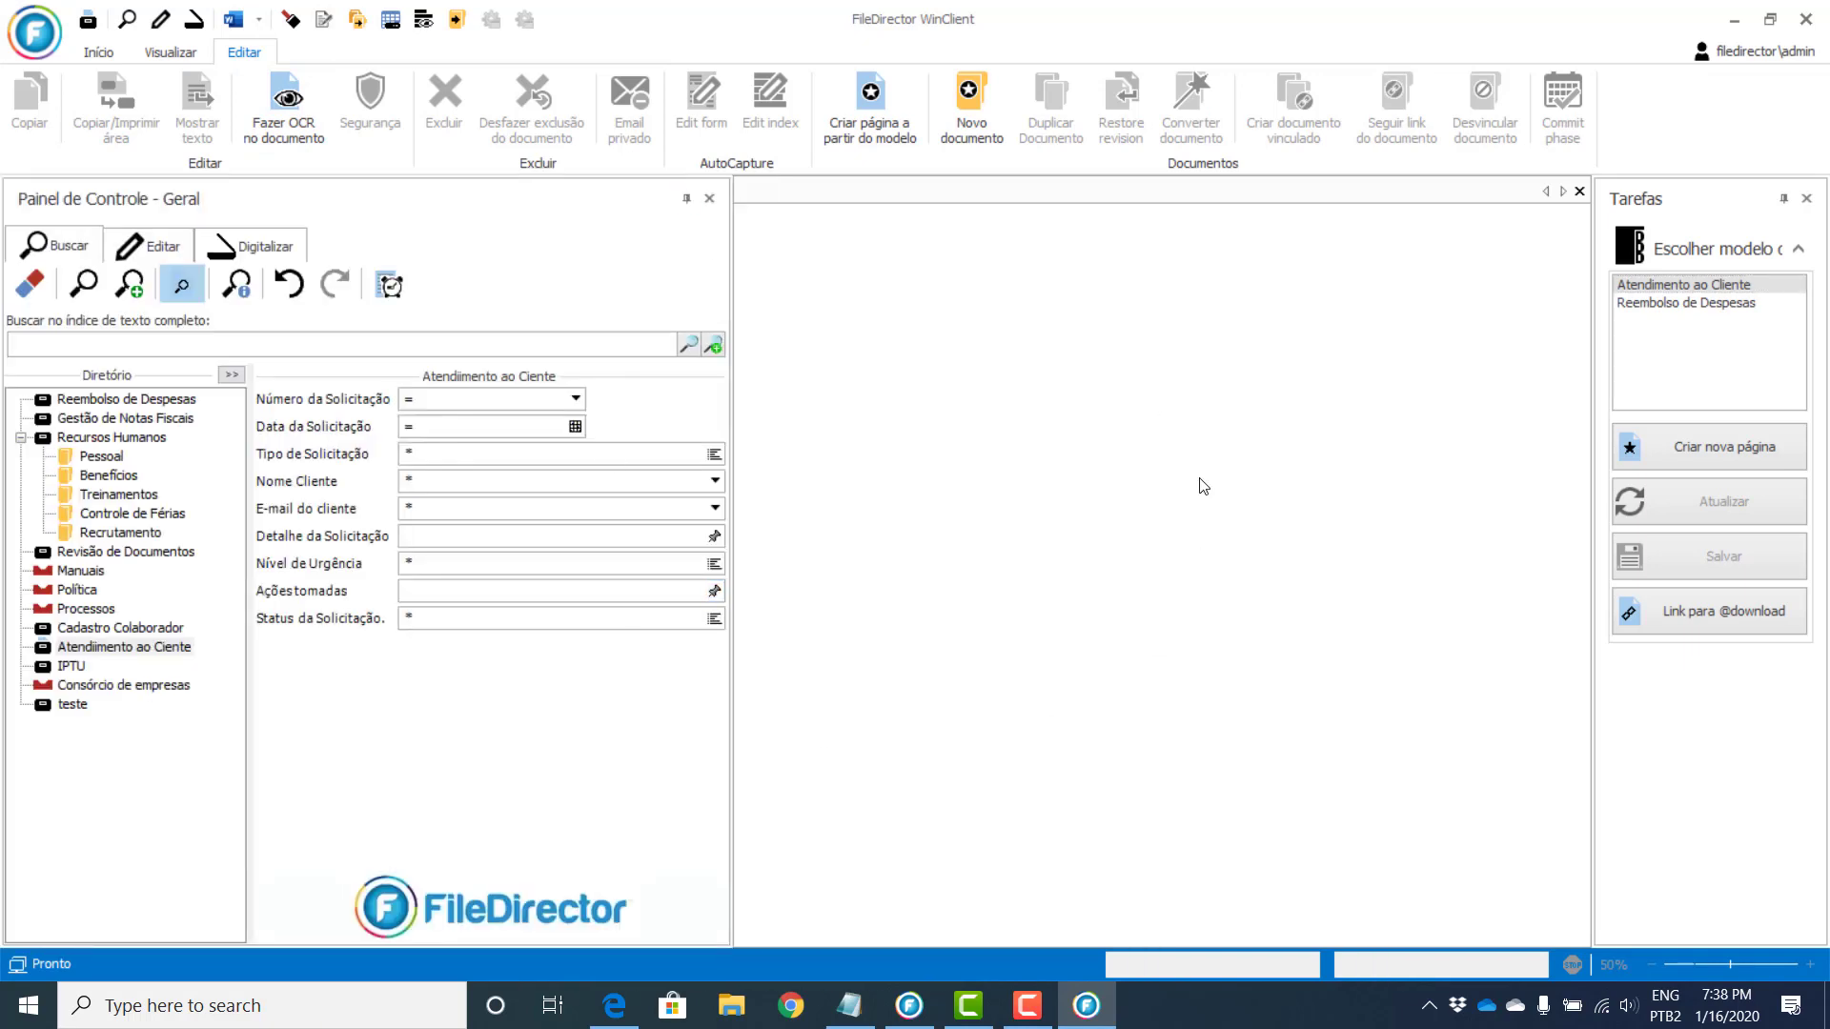
{"action": "left_click", "coordinate": [1806, 198]}
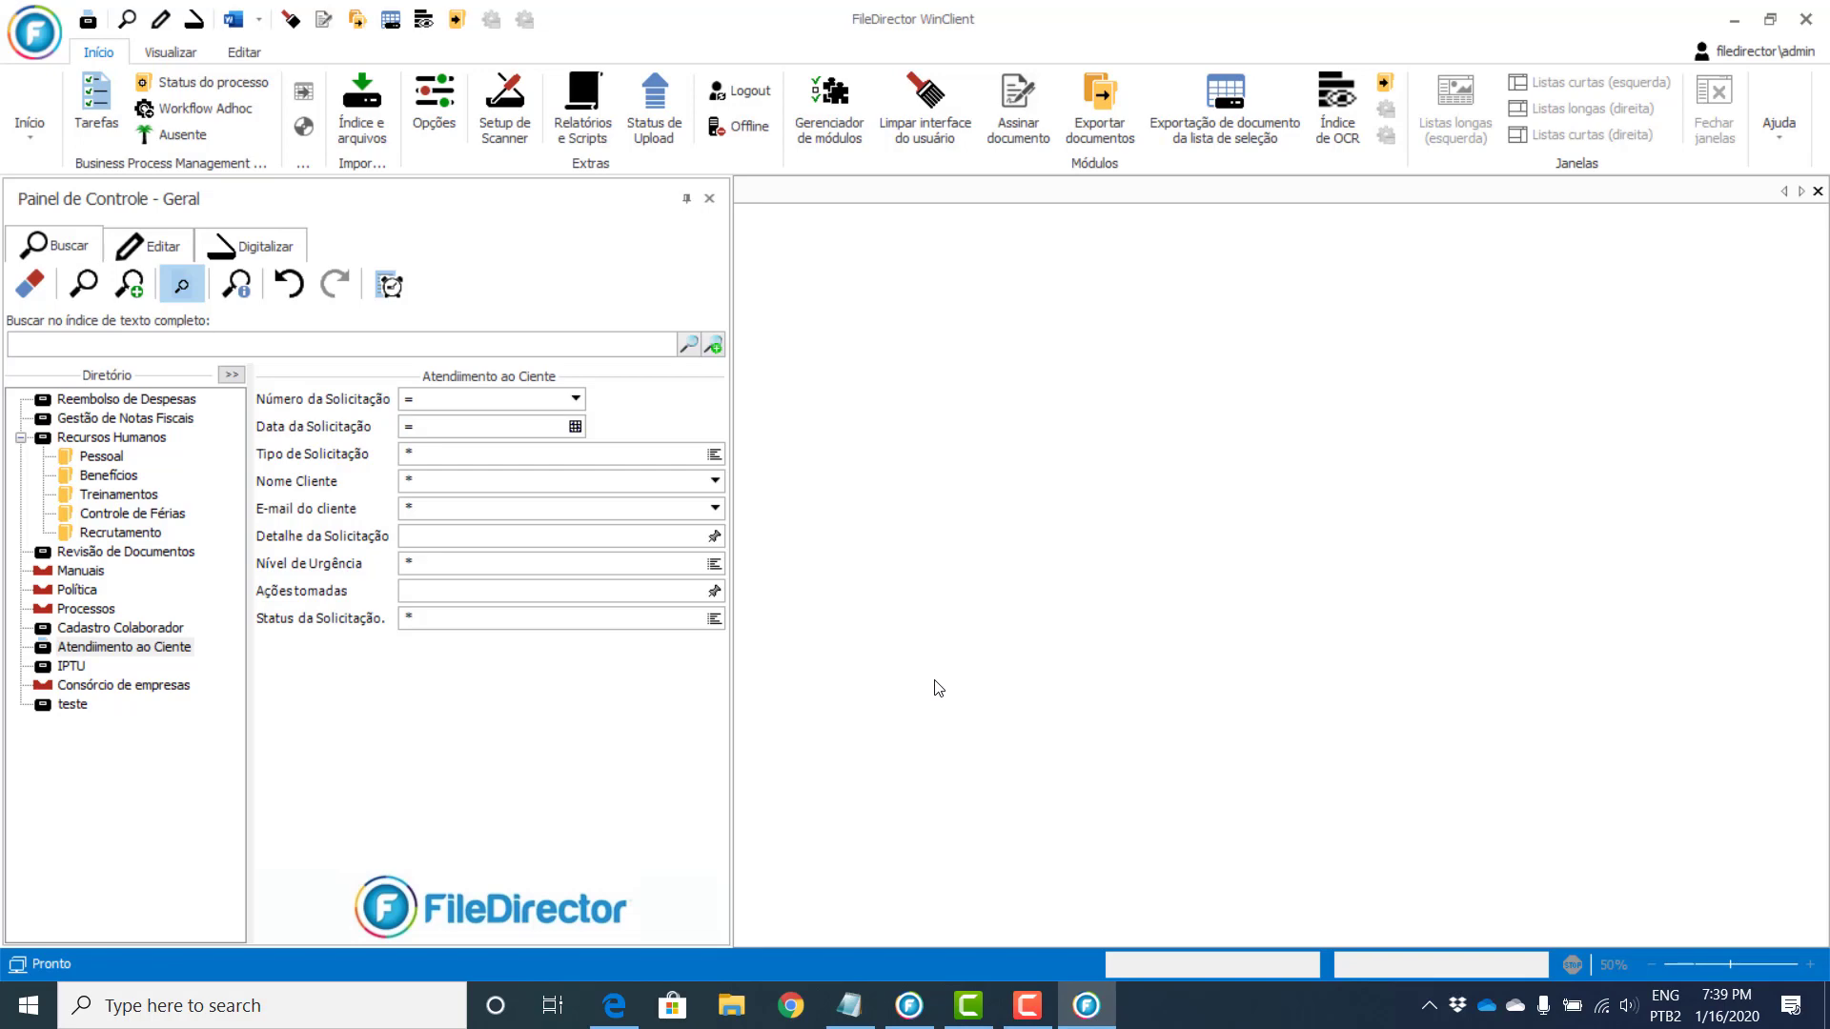
{"action": "left_click", "coordinate": [123, 648]}
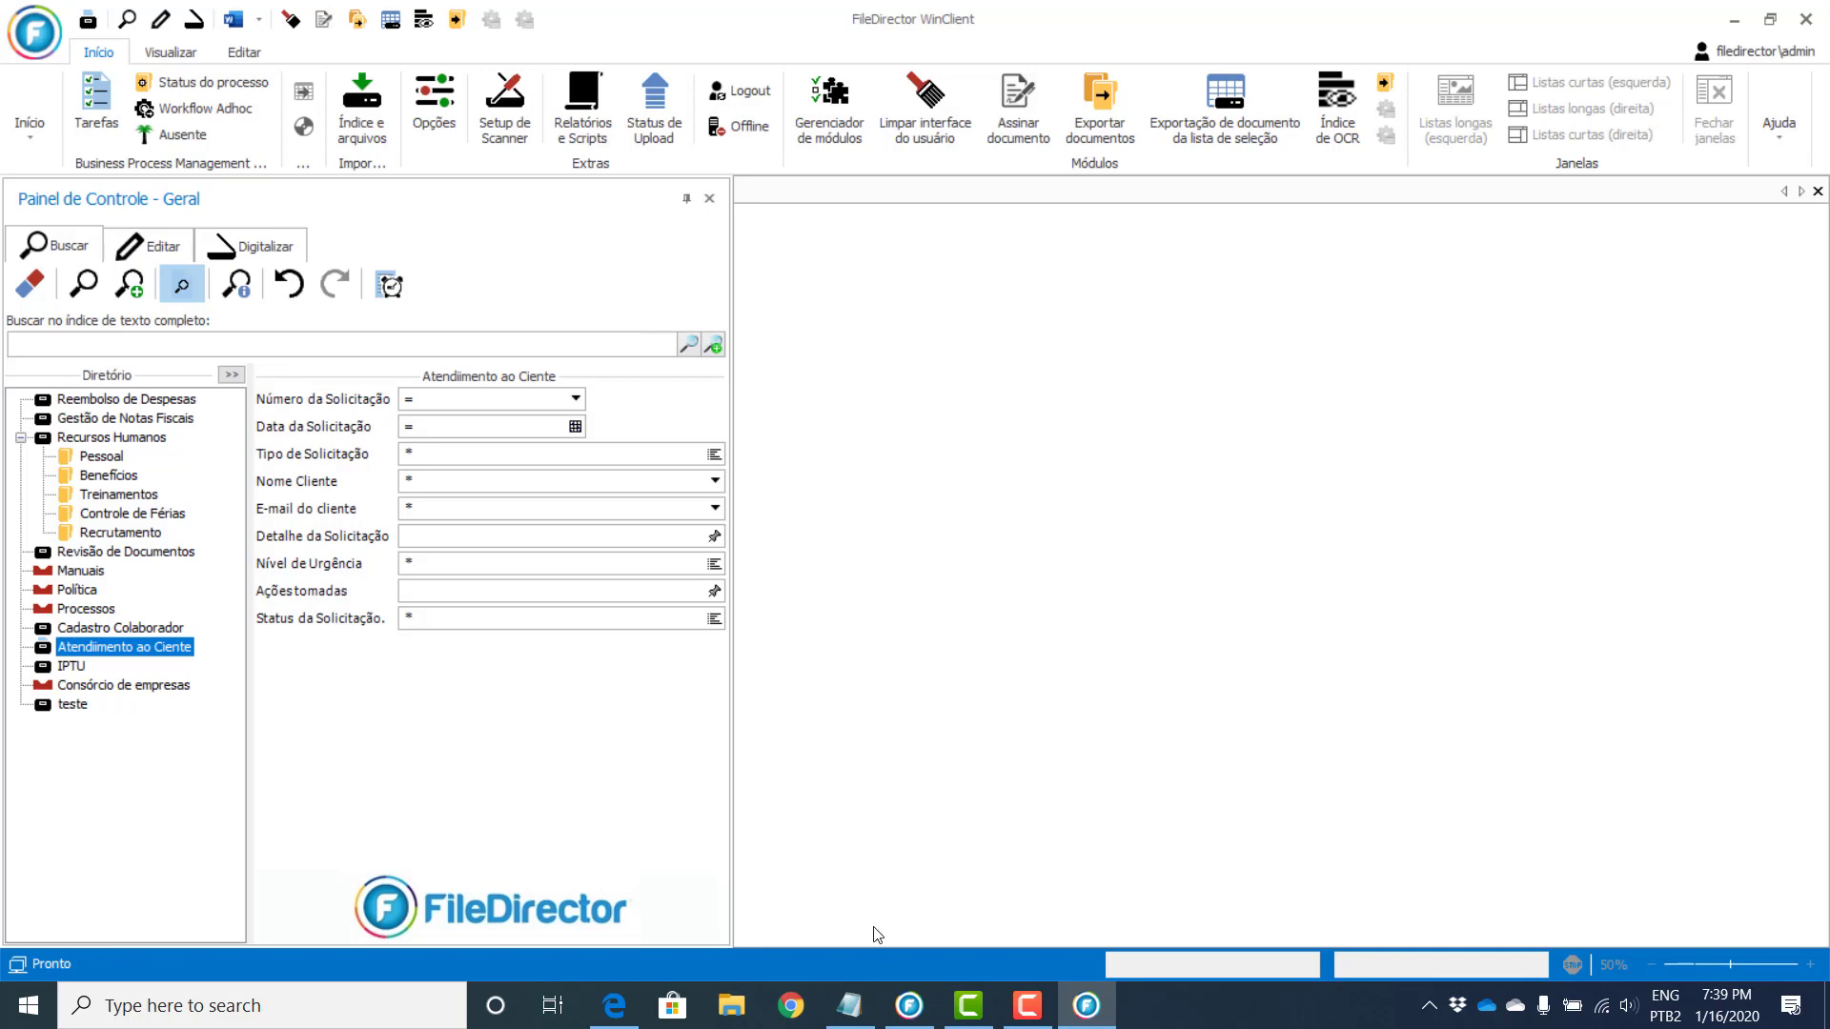
Step: In Enterprise Manager, create a download link for the Atendimento ao Cliente form under Geral > Formulários
{"action": "left_click", "coordinate": [904, 1016]}
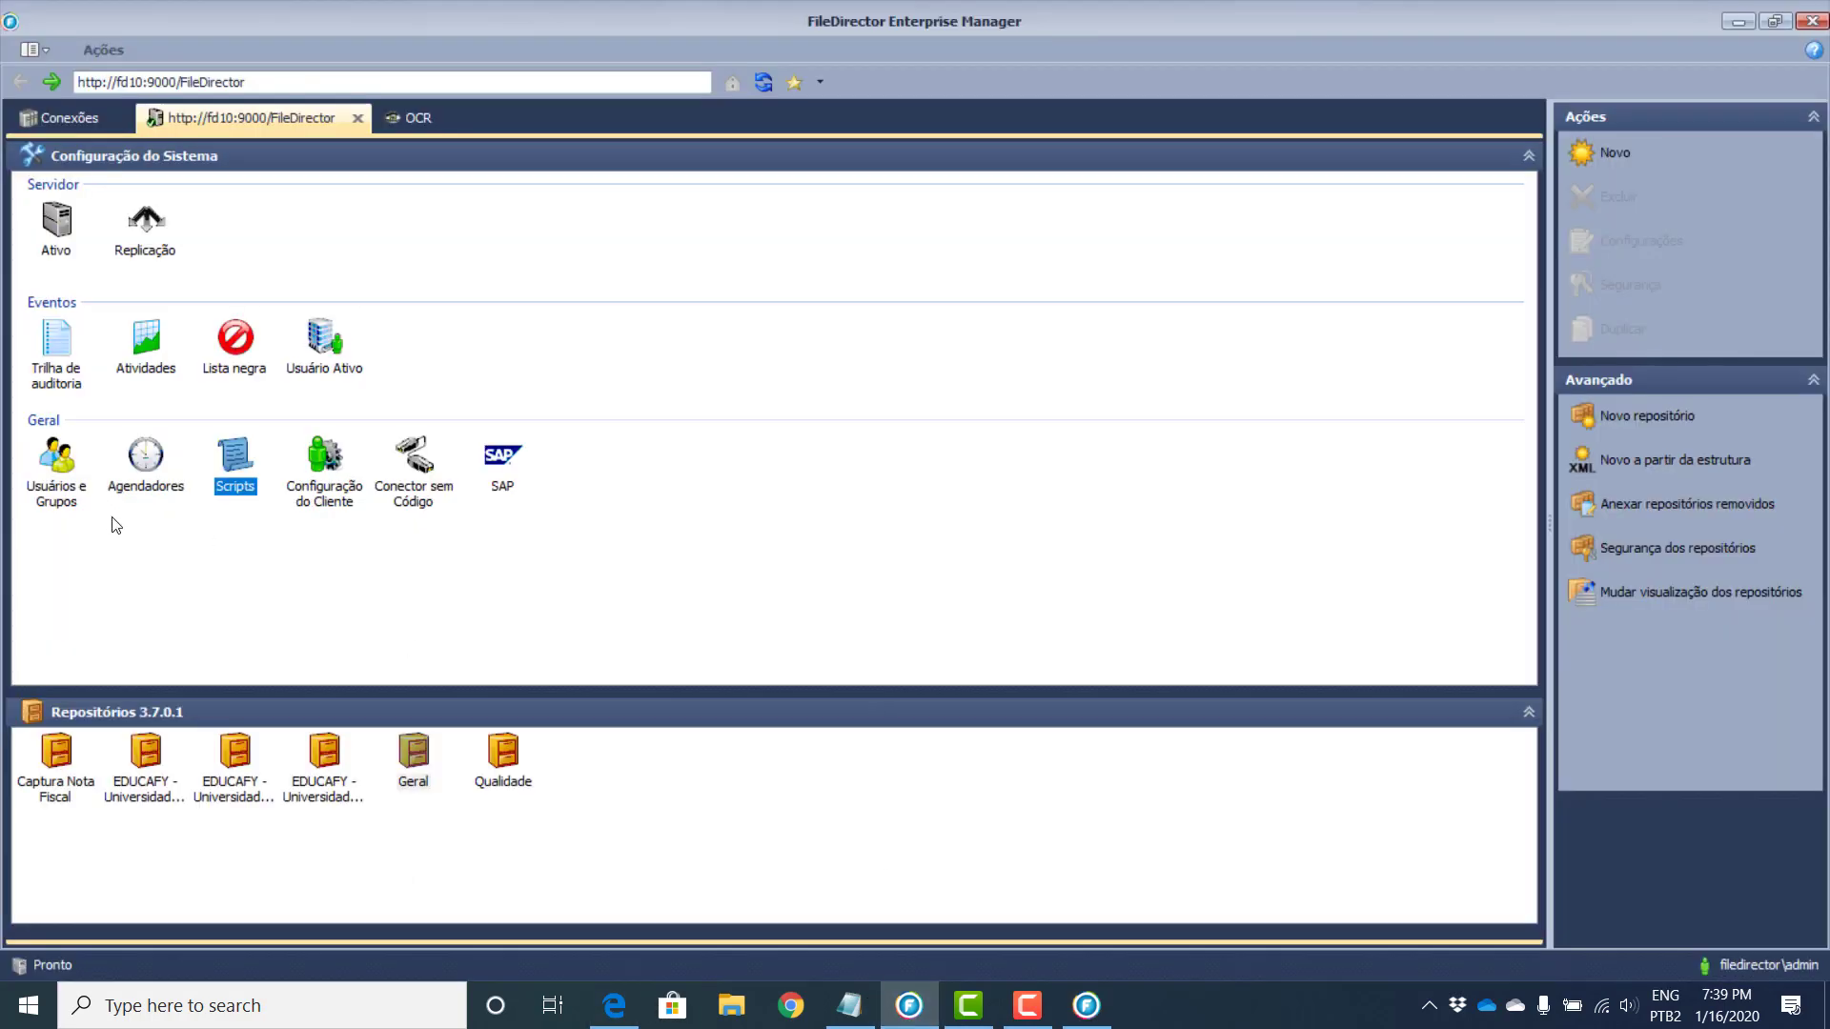
{"action": "double_click", "coordinate": [419, 763]}
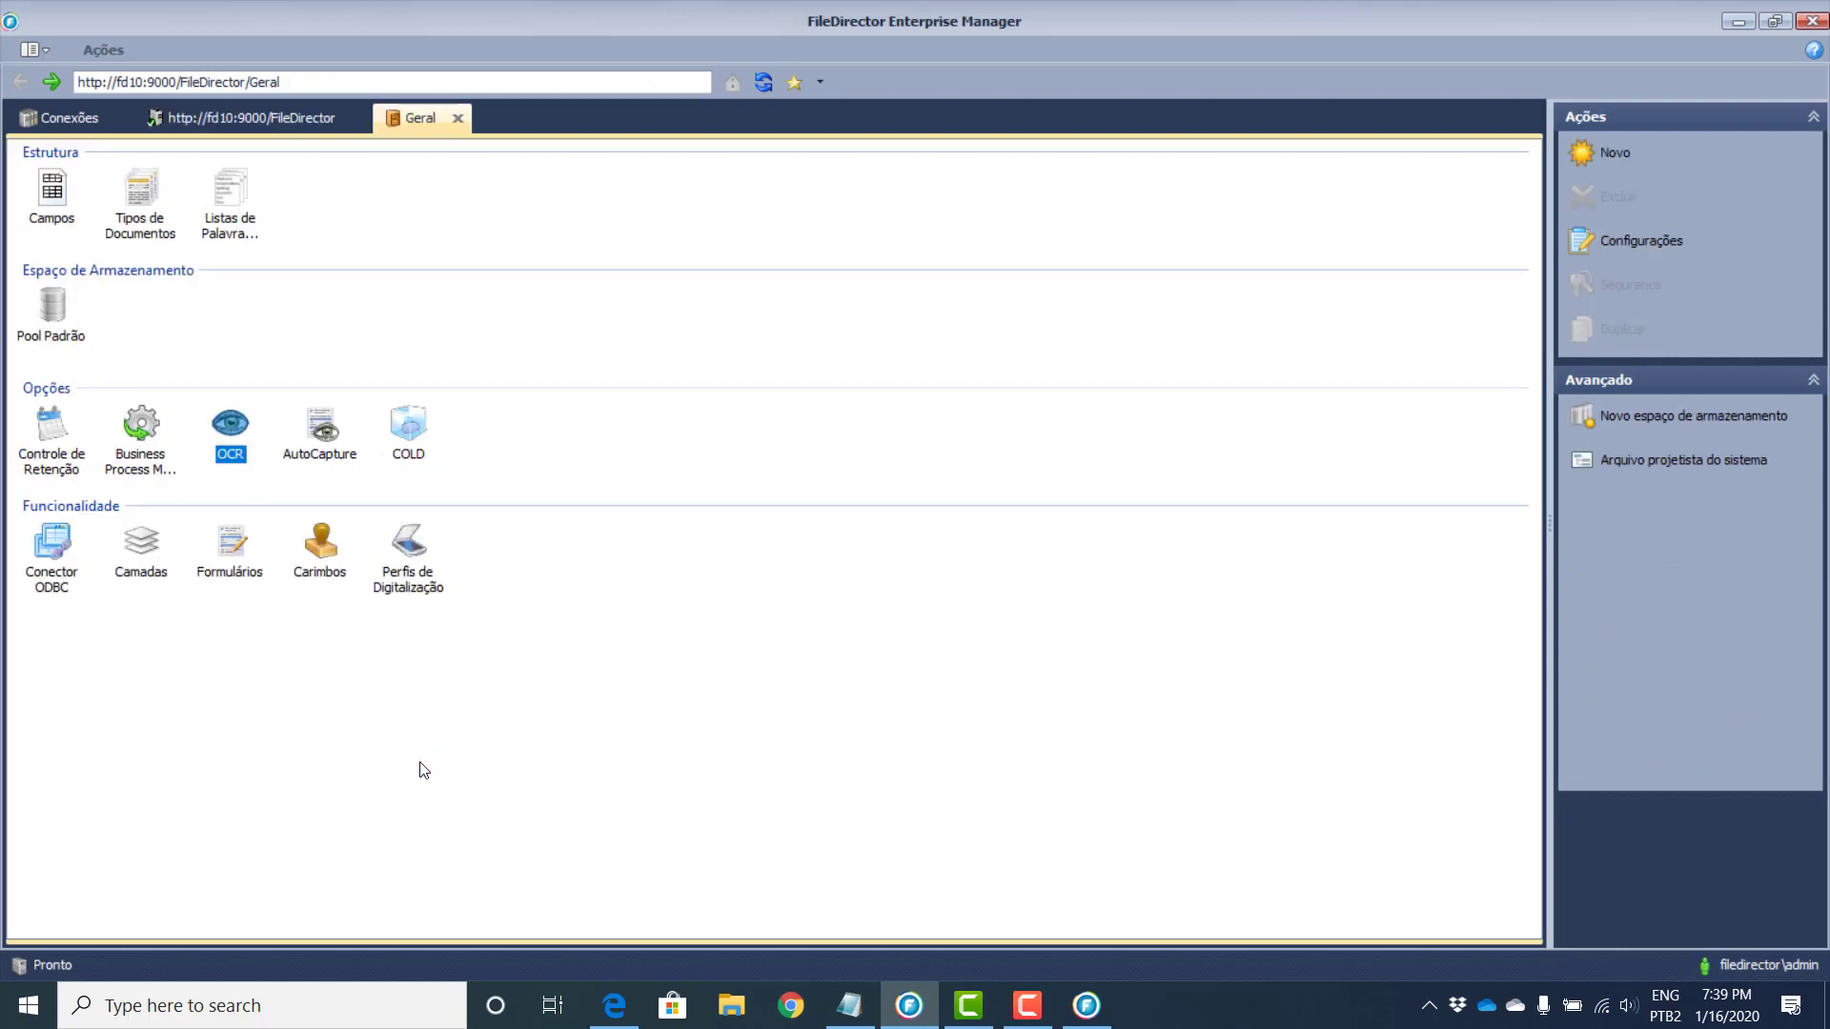
{"action": "left_click", "coordinate": [233, 551]}
{"action": "double_click", "coordinate": [233, 549]}
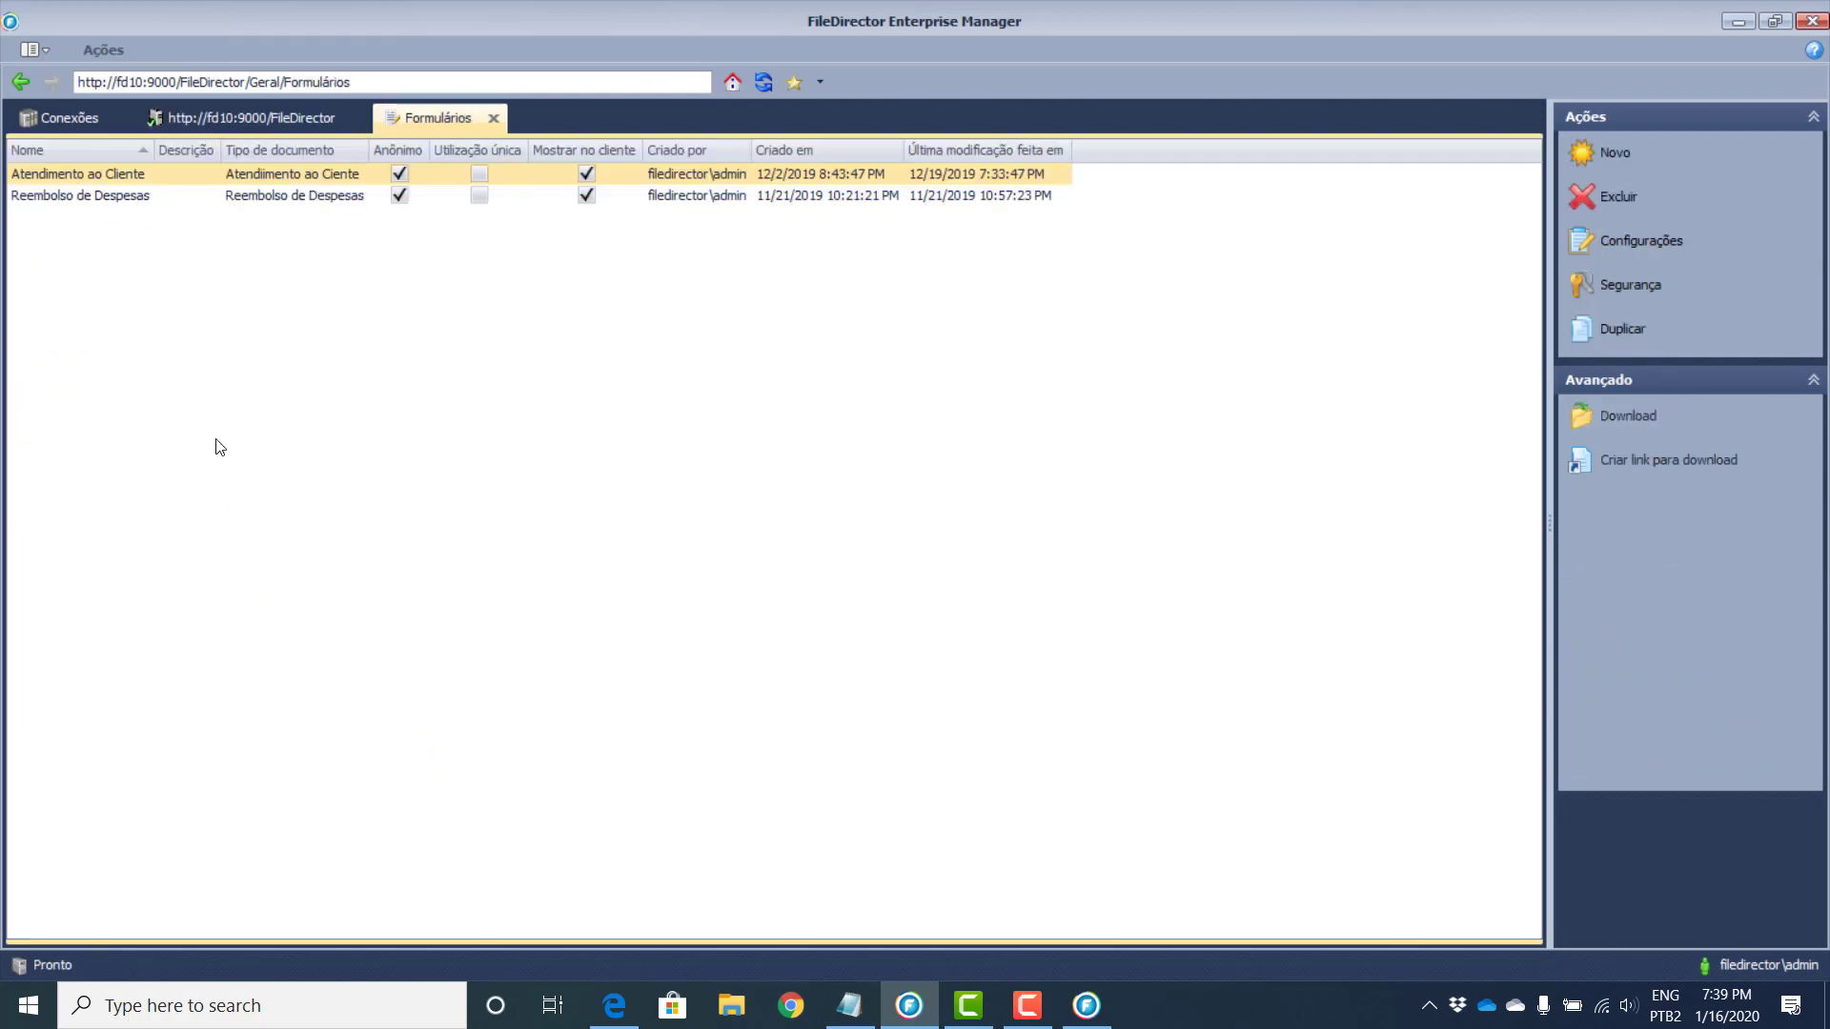
{"action": "right_click", "coordinate": [78, 180]}
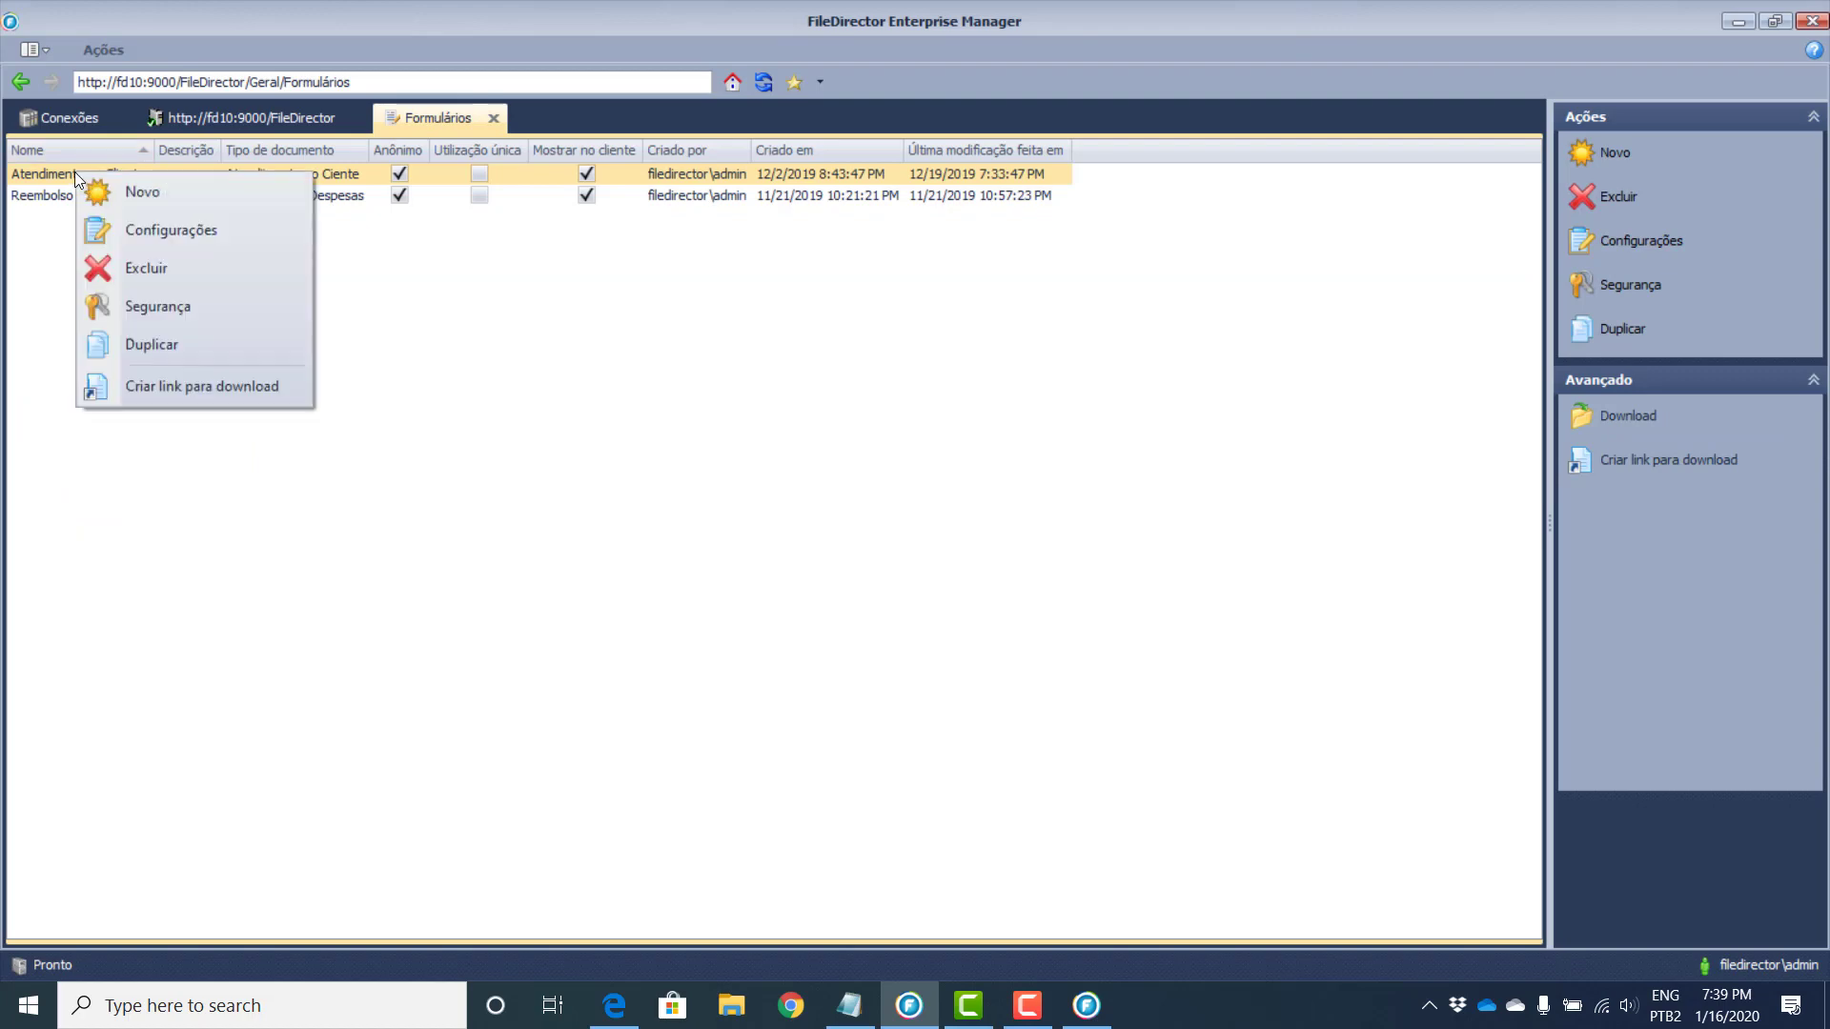
{"action": "left_click", "coordinate": [201, 386]}
{"action": "left_click", "coordinate": [1020, 595]}
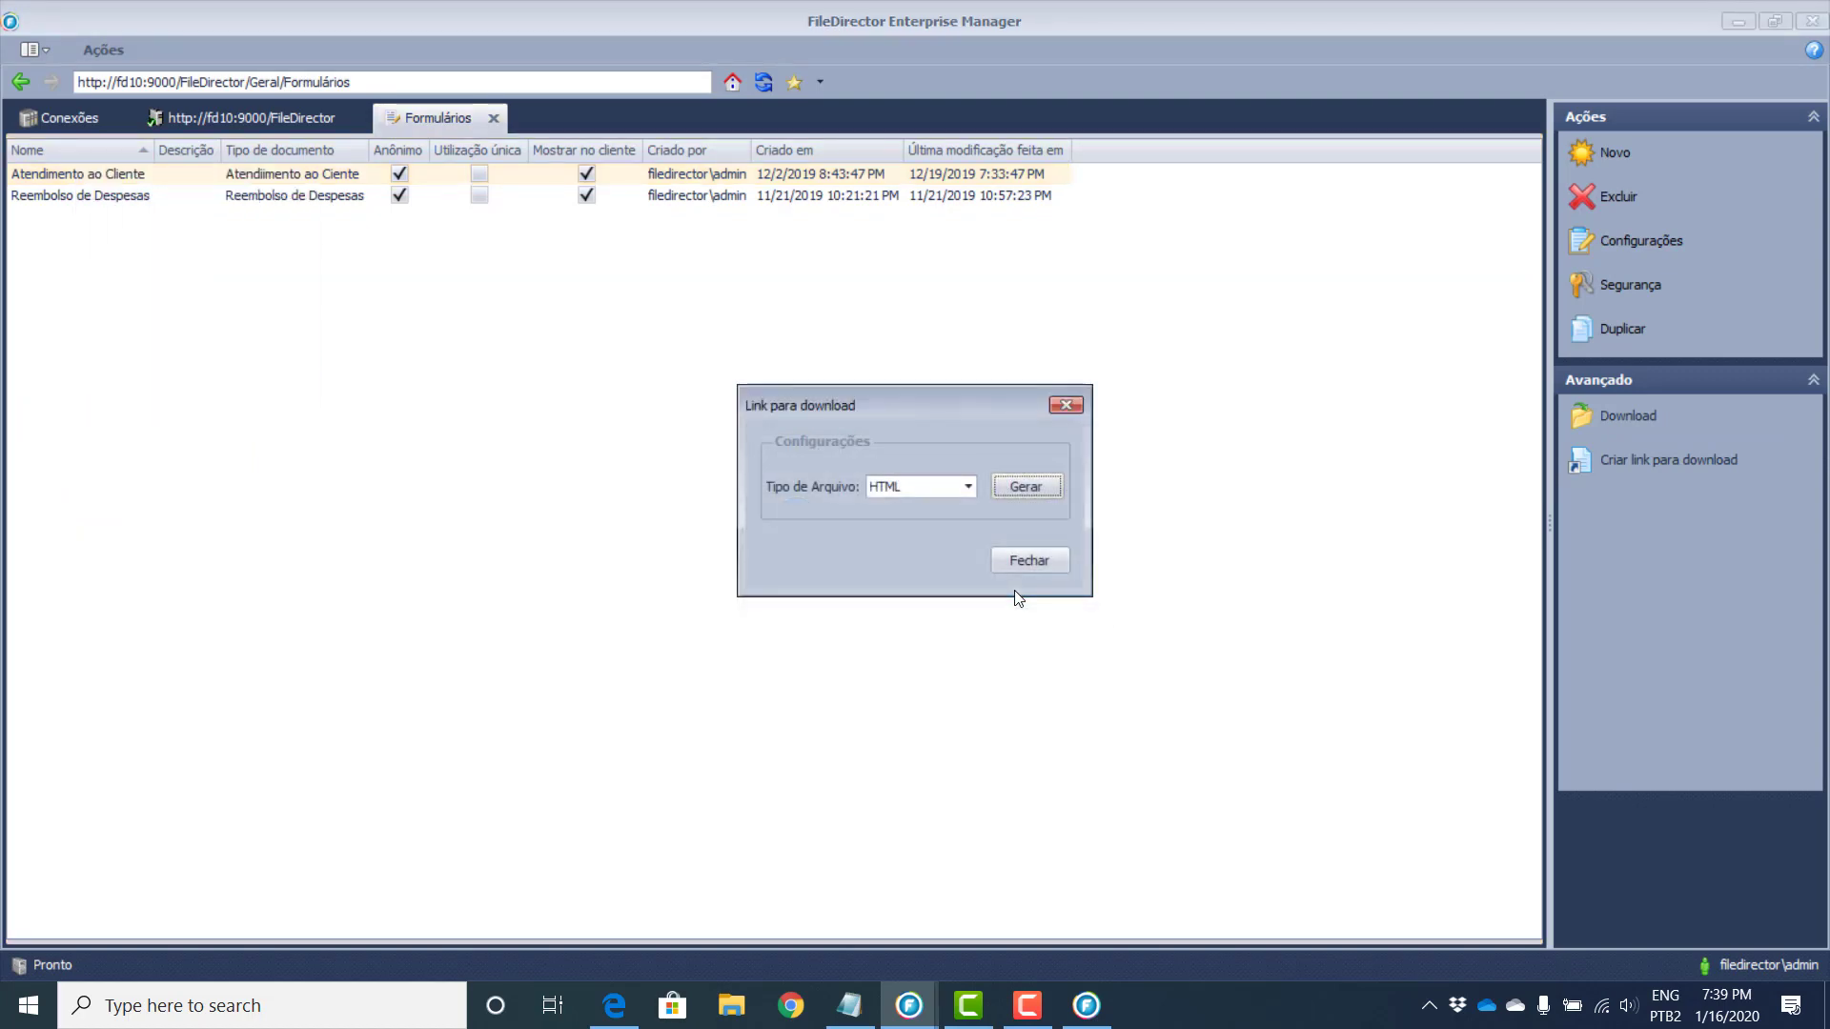
Step: Paste the copied form link into Chrome and load the page
{"action": "left_click", "coordinate": [790, 1006]}
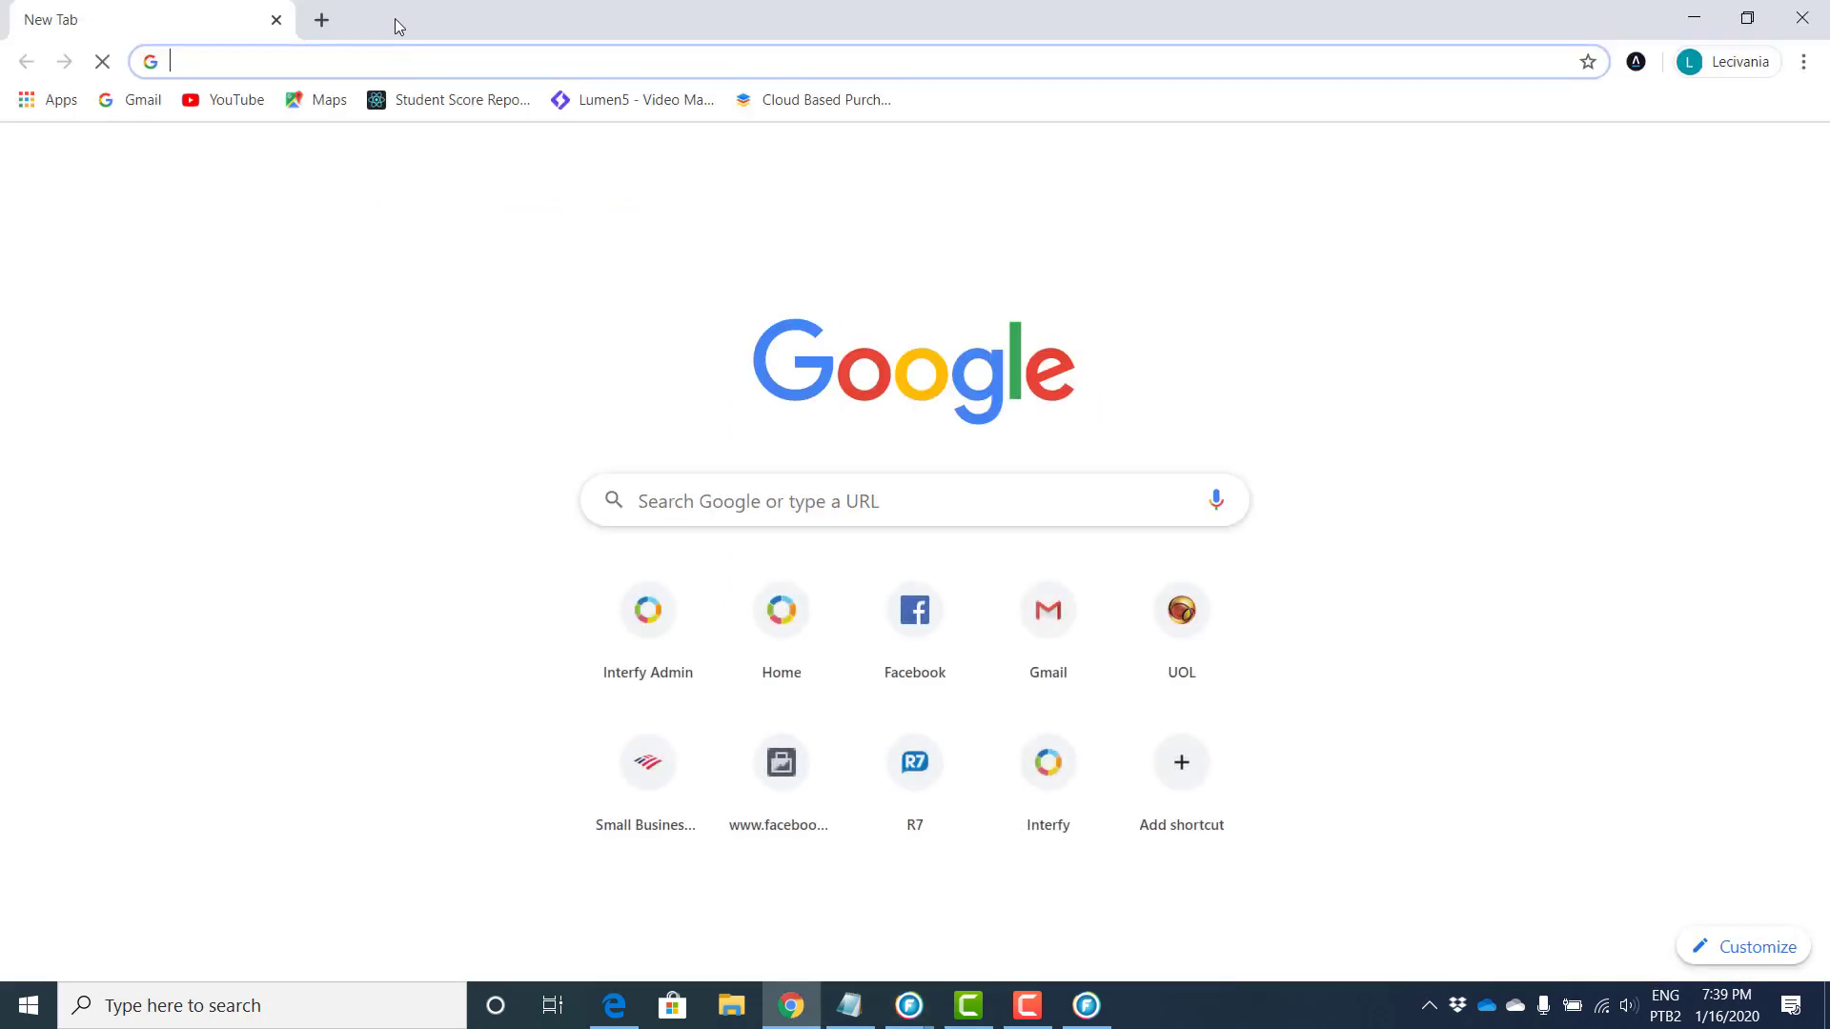
{"action": "key", "text": "Return"}
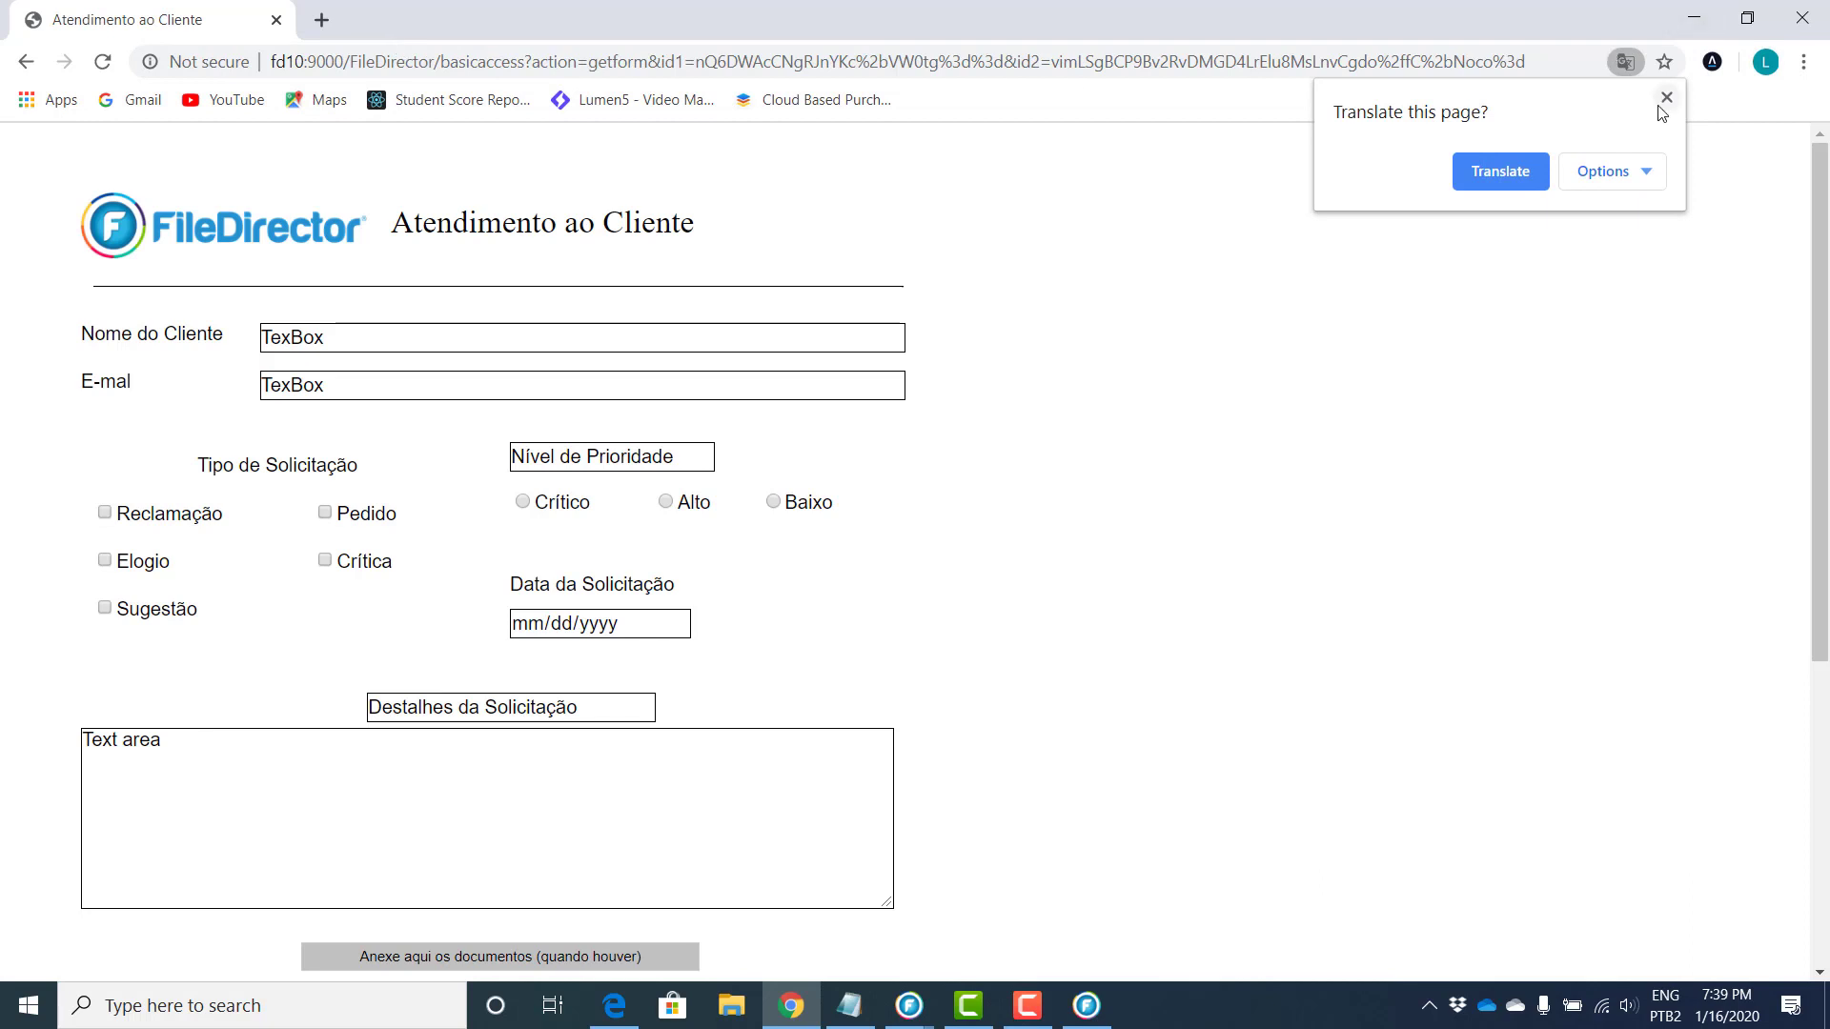
Step: Dismiss the translate offer and fill in the customer's full name and e-mail address
{"action": "left_click", "coordinate": [1666, 99]}
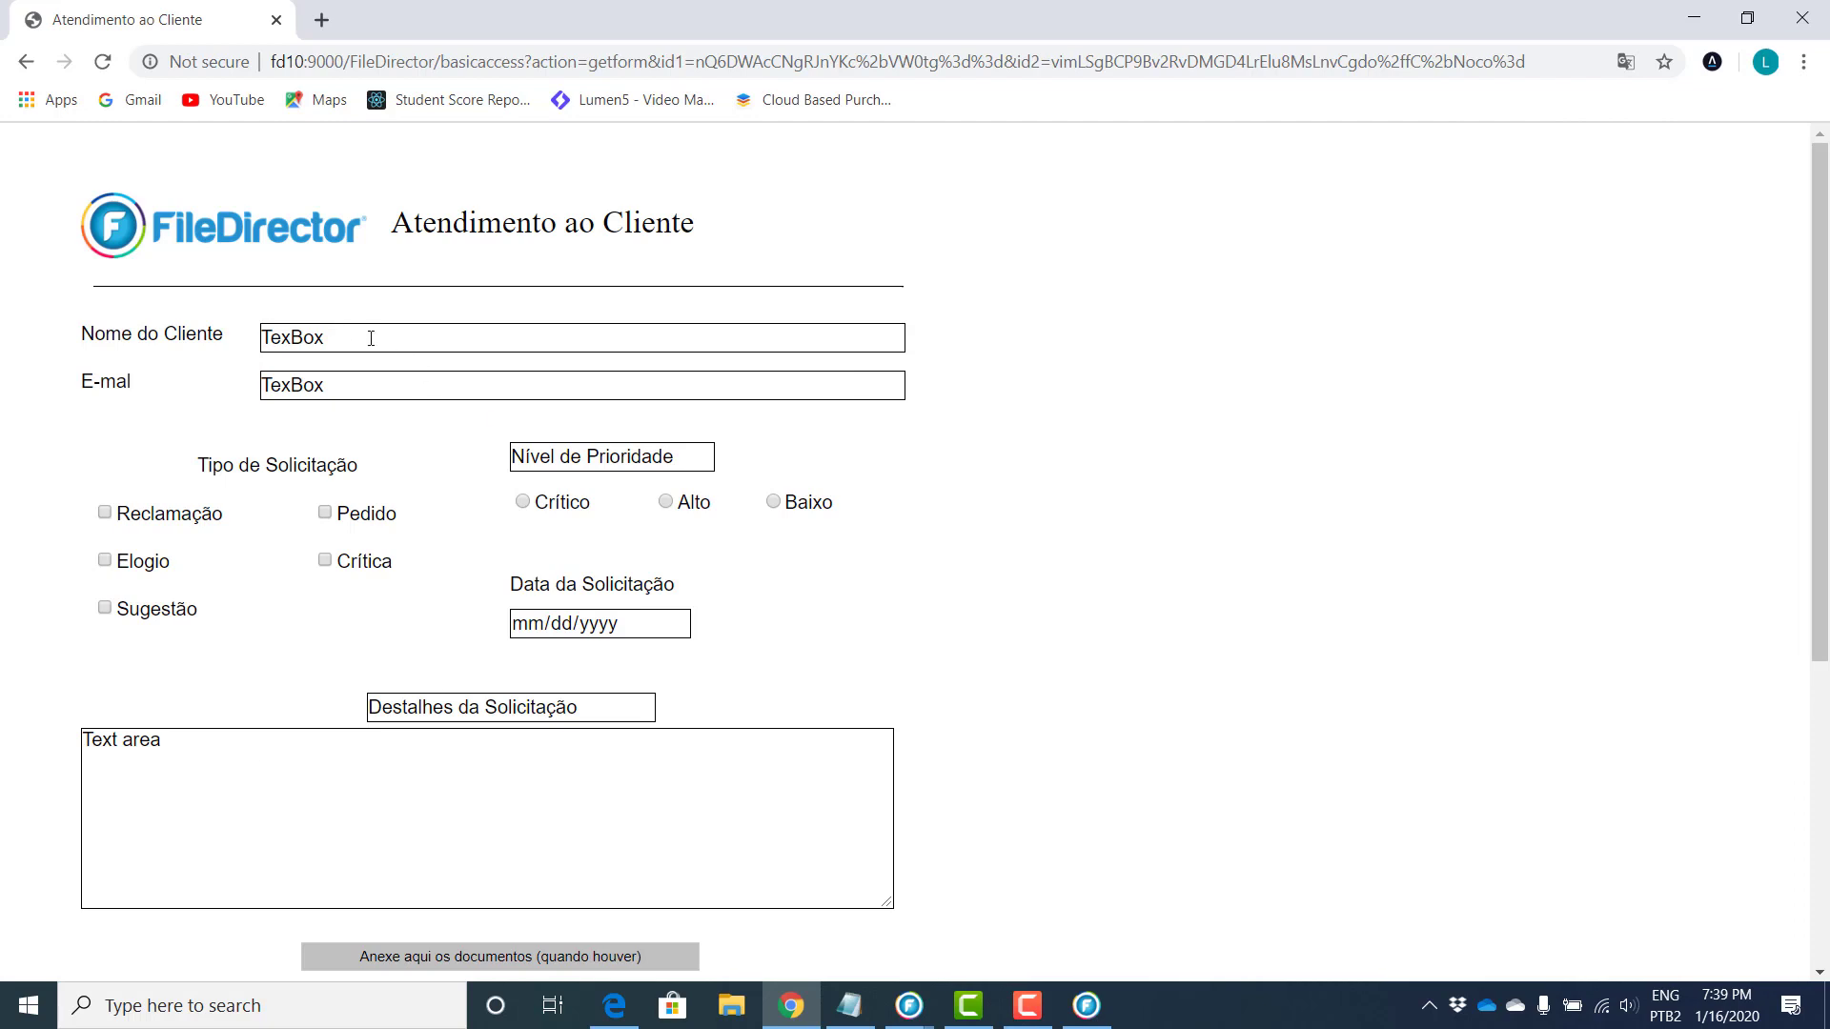
{"action": "left_click_drag", "start_coordinate": [371, 339], "coordinate": [200, 341]}
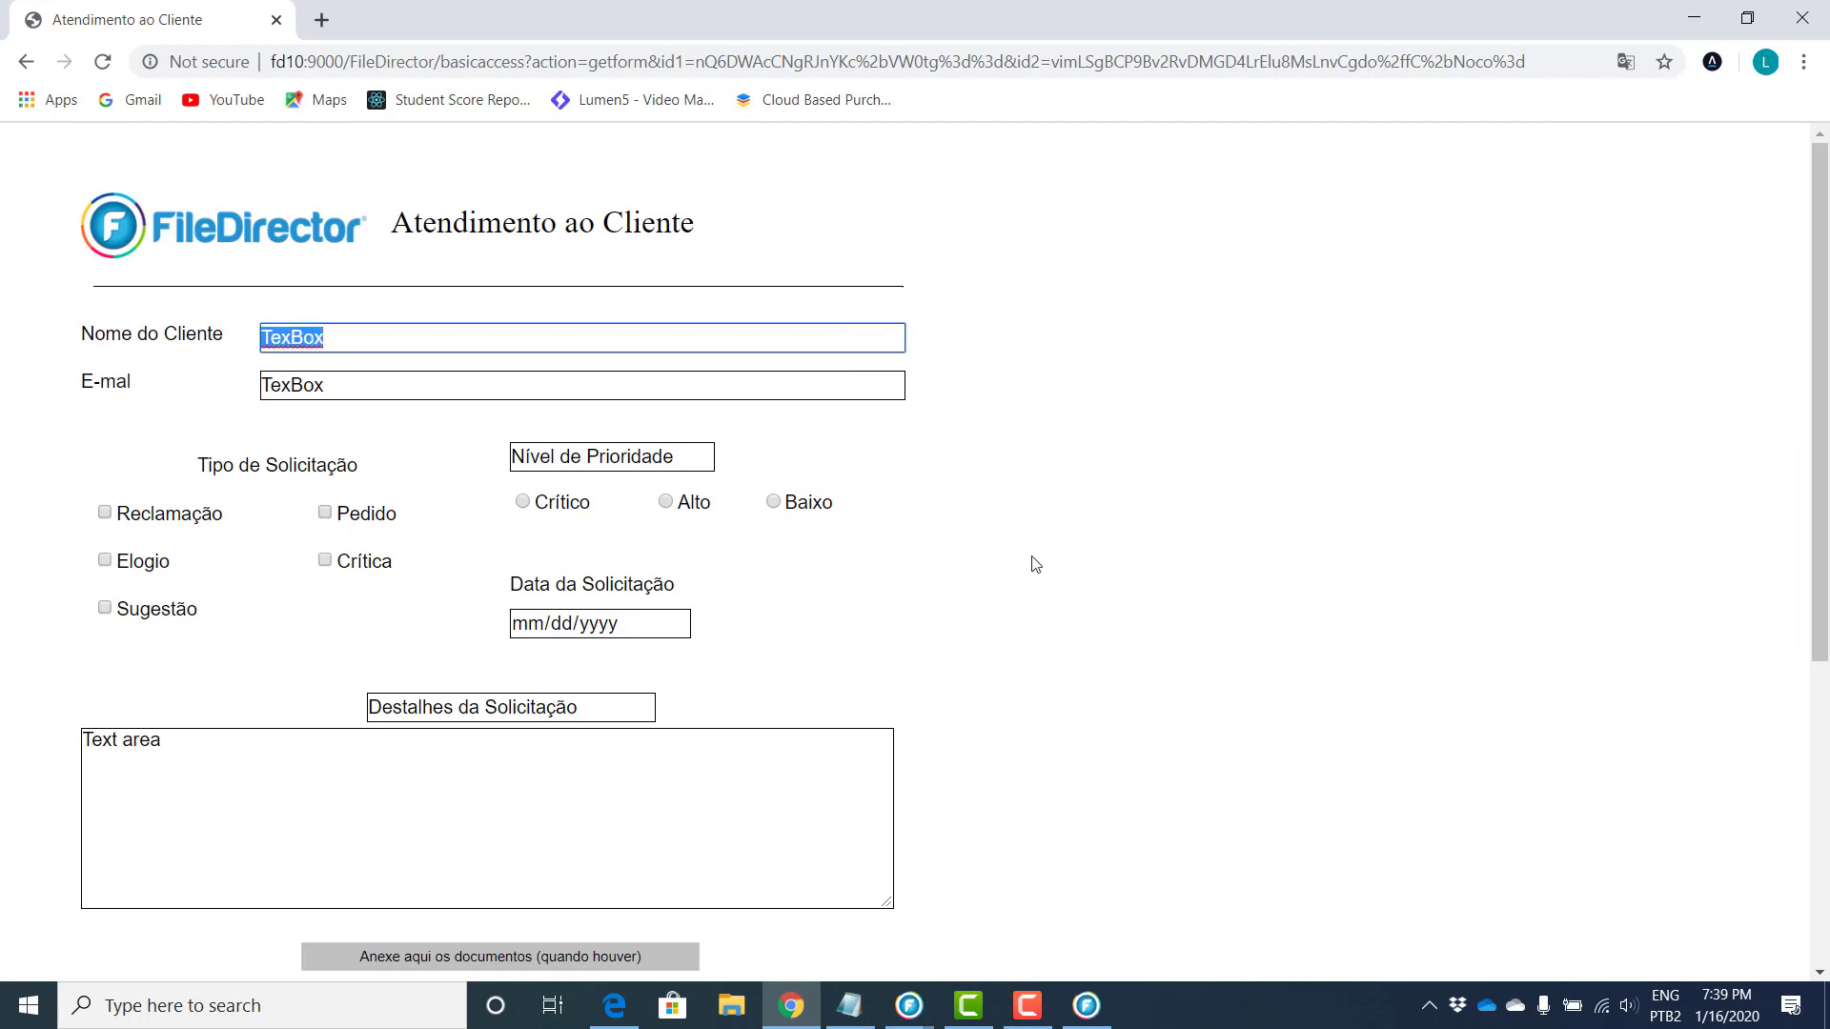
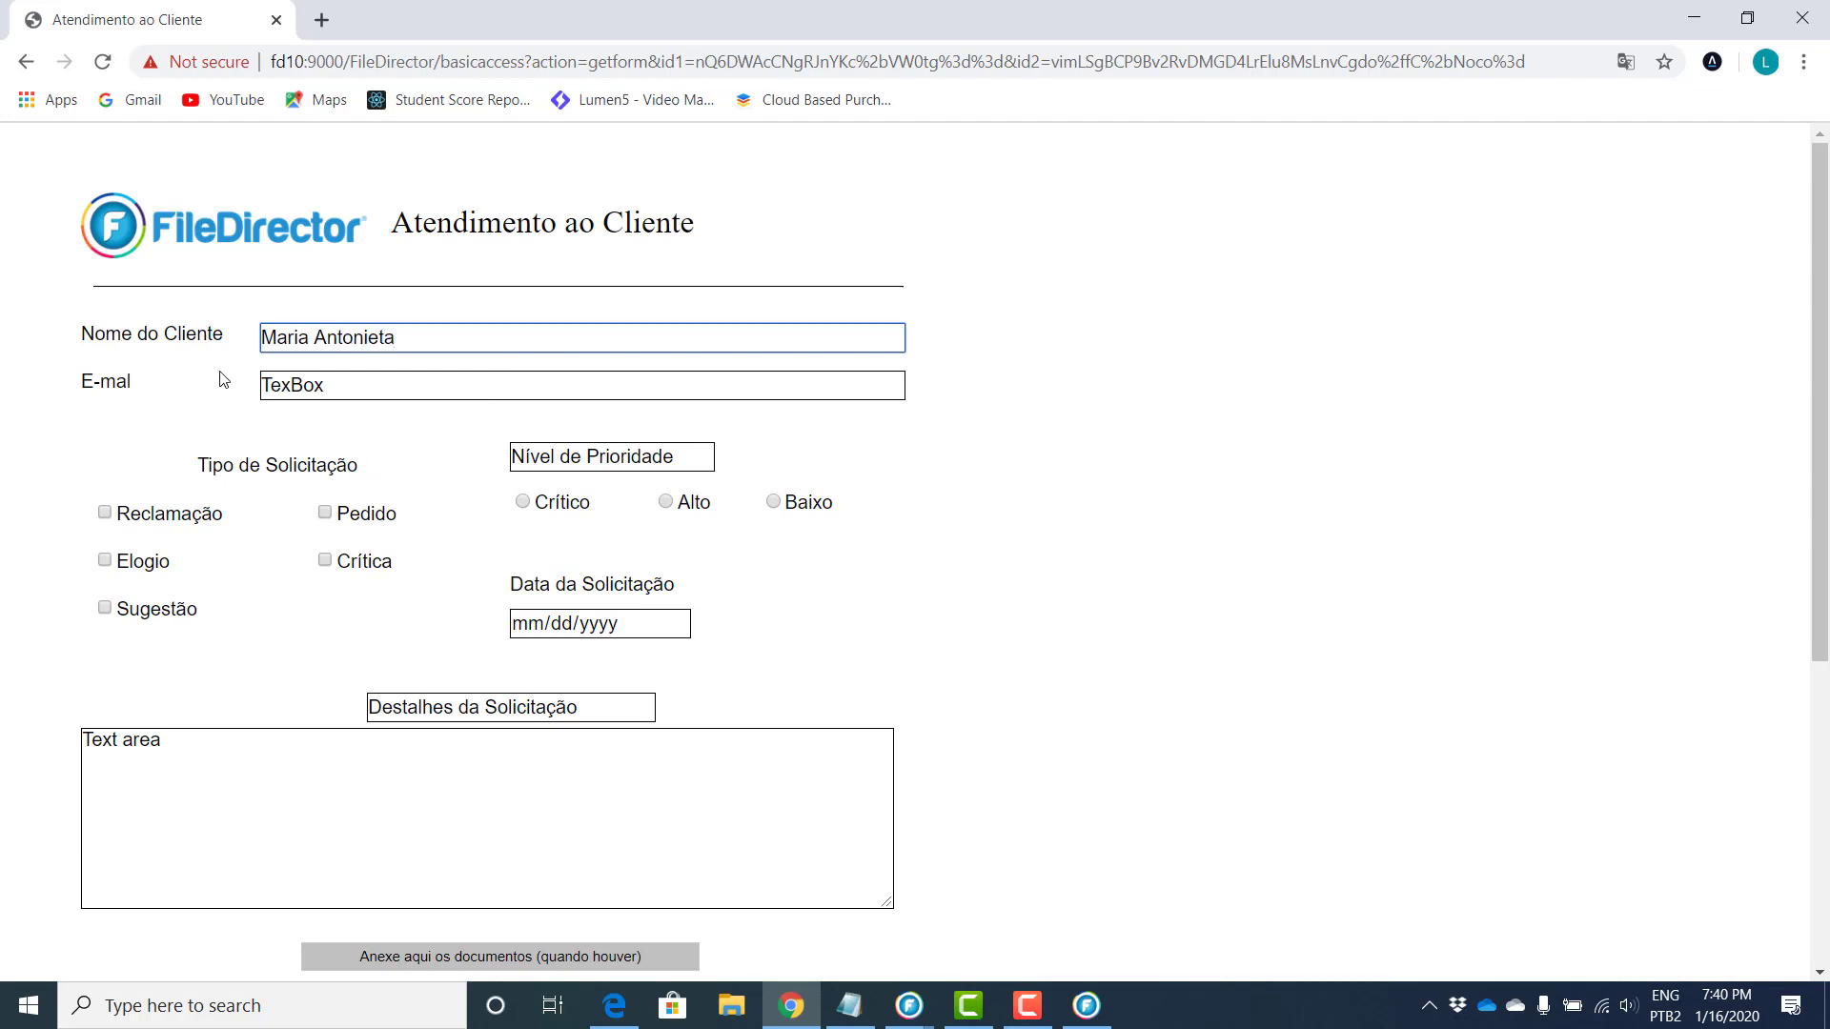
{"action": "key", "text": "Tab"}
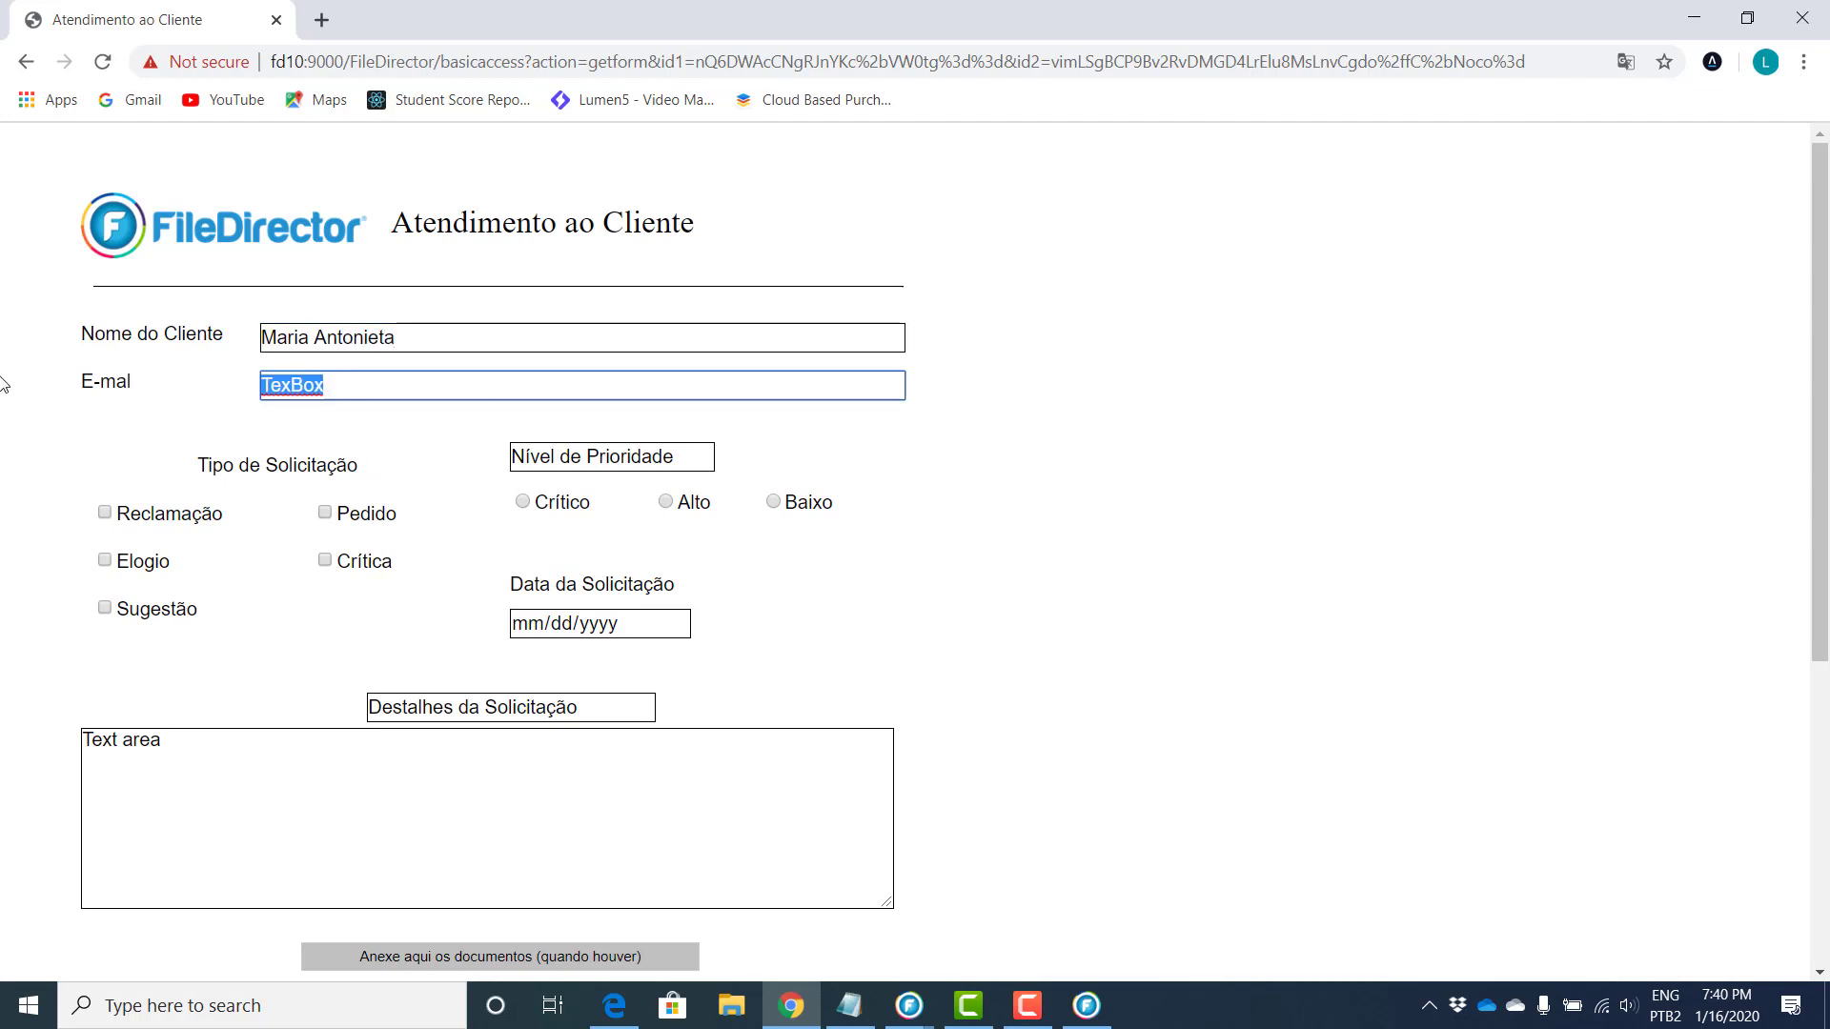
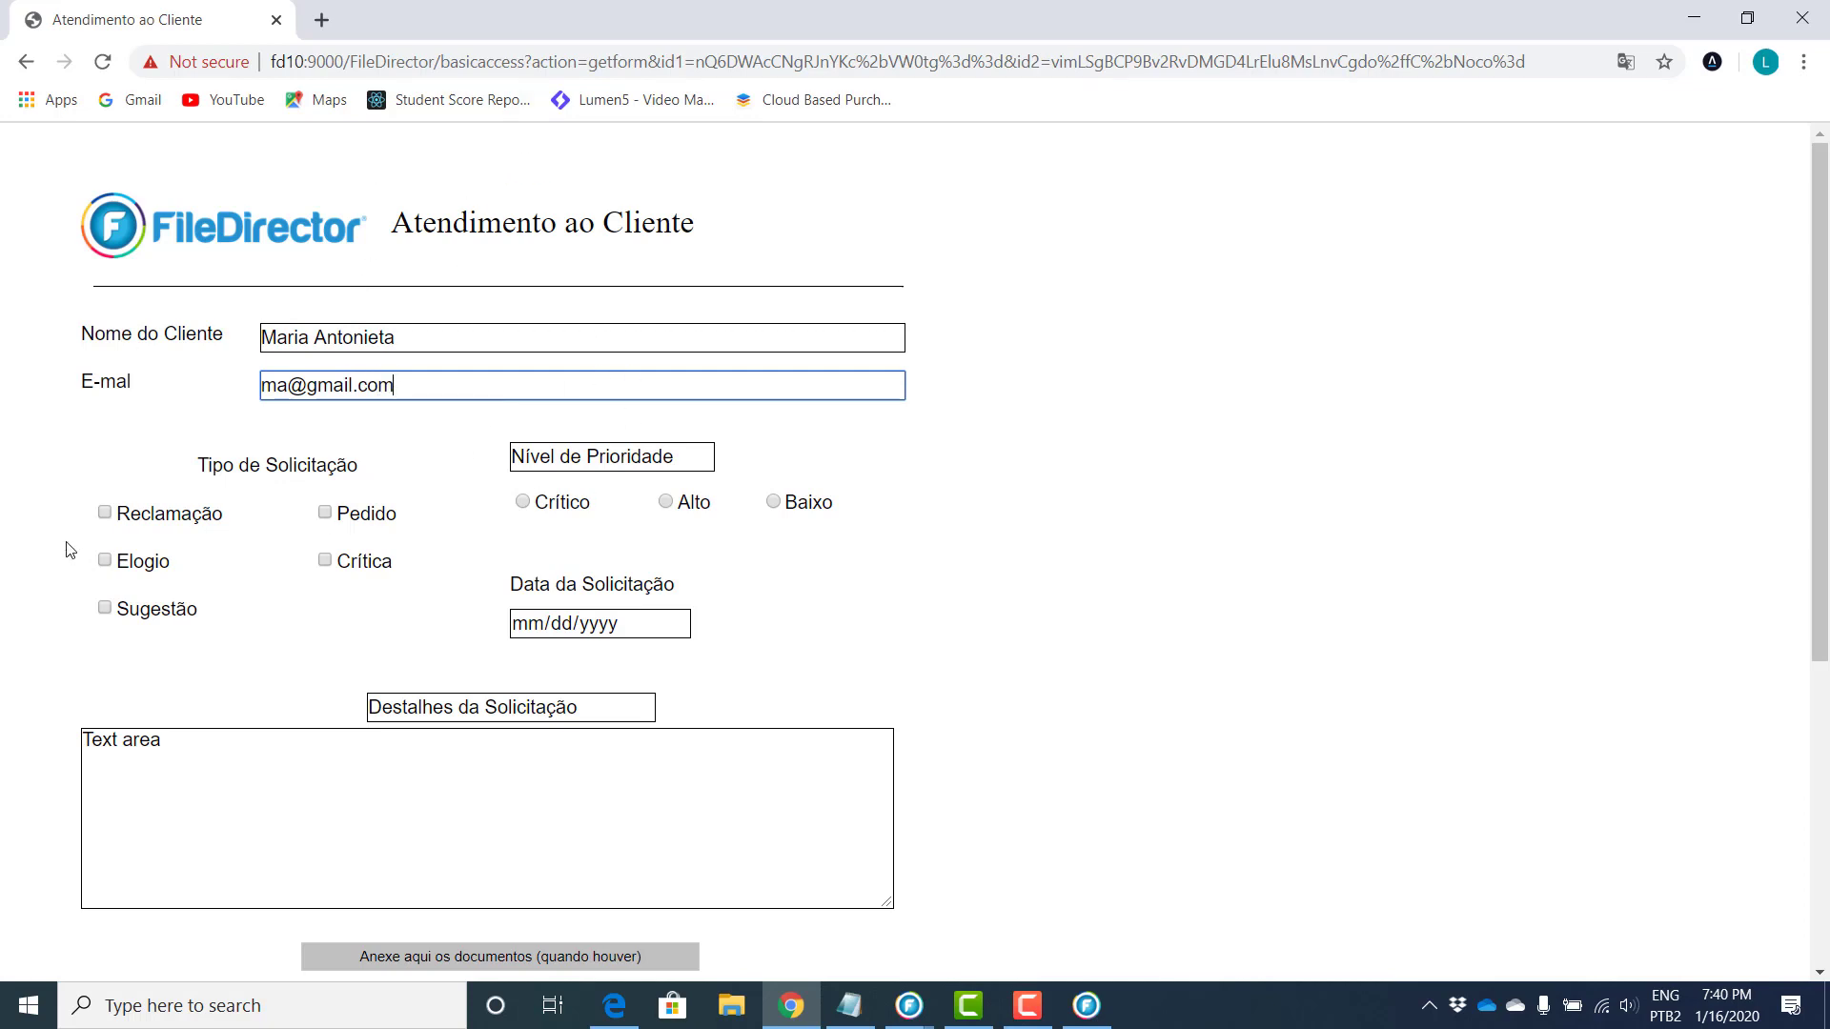
Step: Mark the request as Reclamação with Crítico priority and enter the 12/01/2020 request date
{"action": "left_click", "coordinate": [105, 513]}
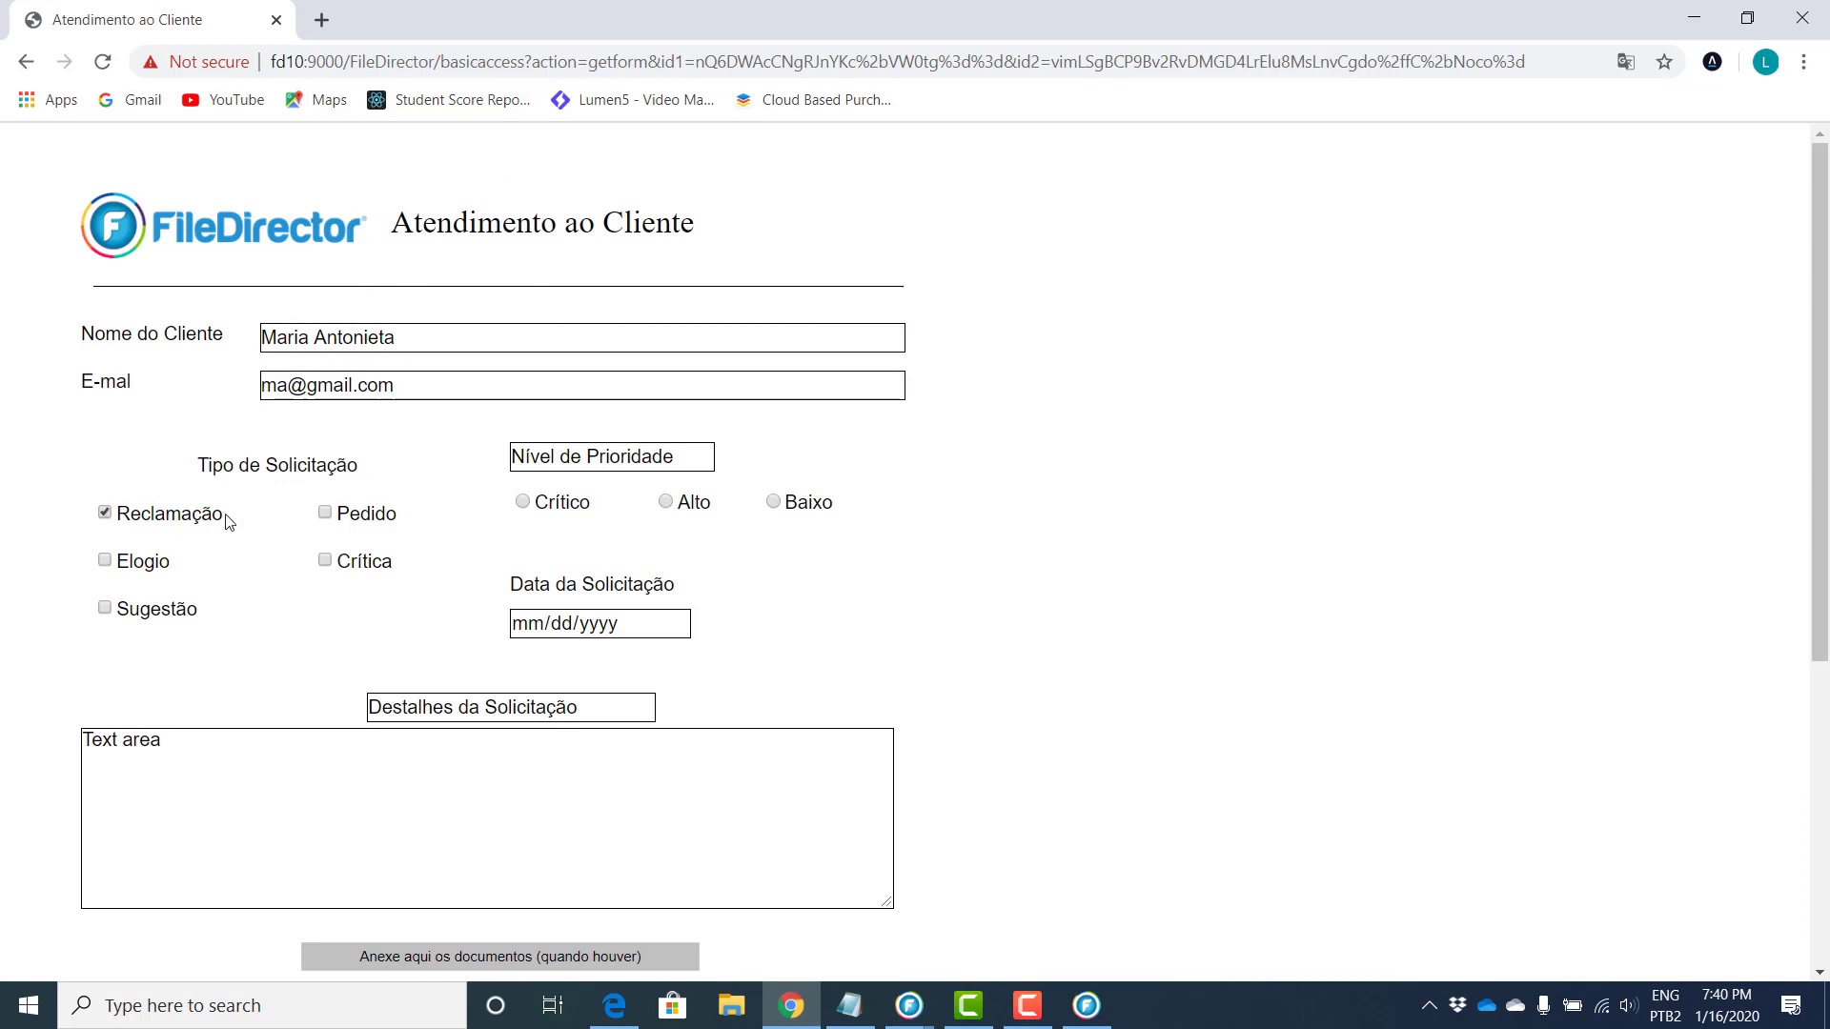
{"action": "left_click", "coordinate": [526, 504]}
{"action": "left_click", "coordinate": [626, 635]}
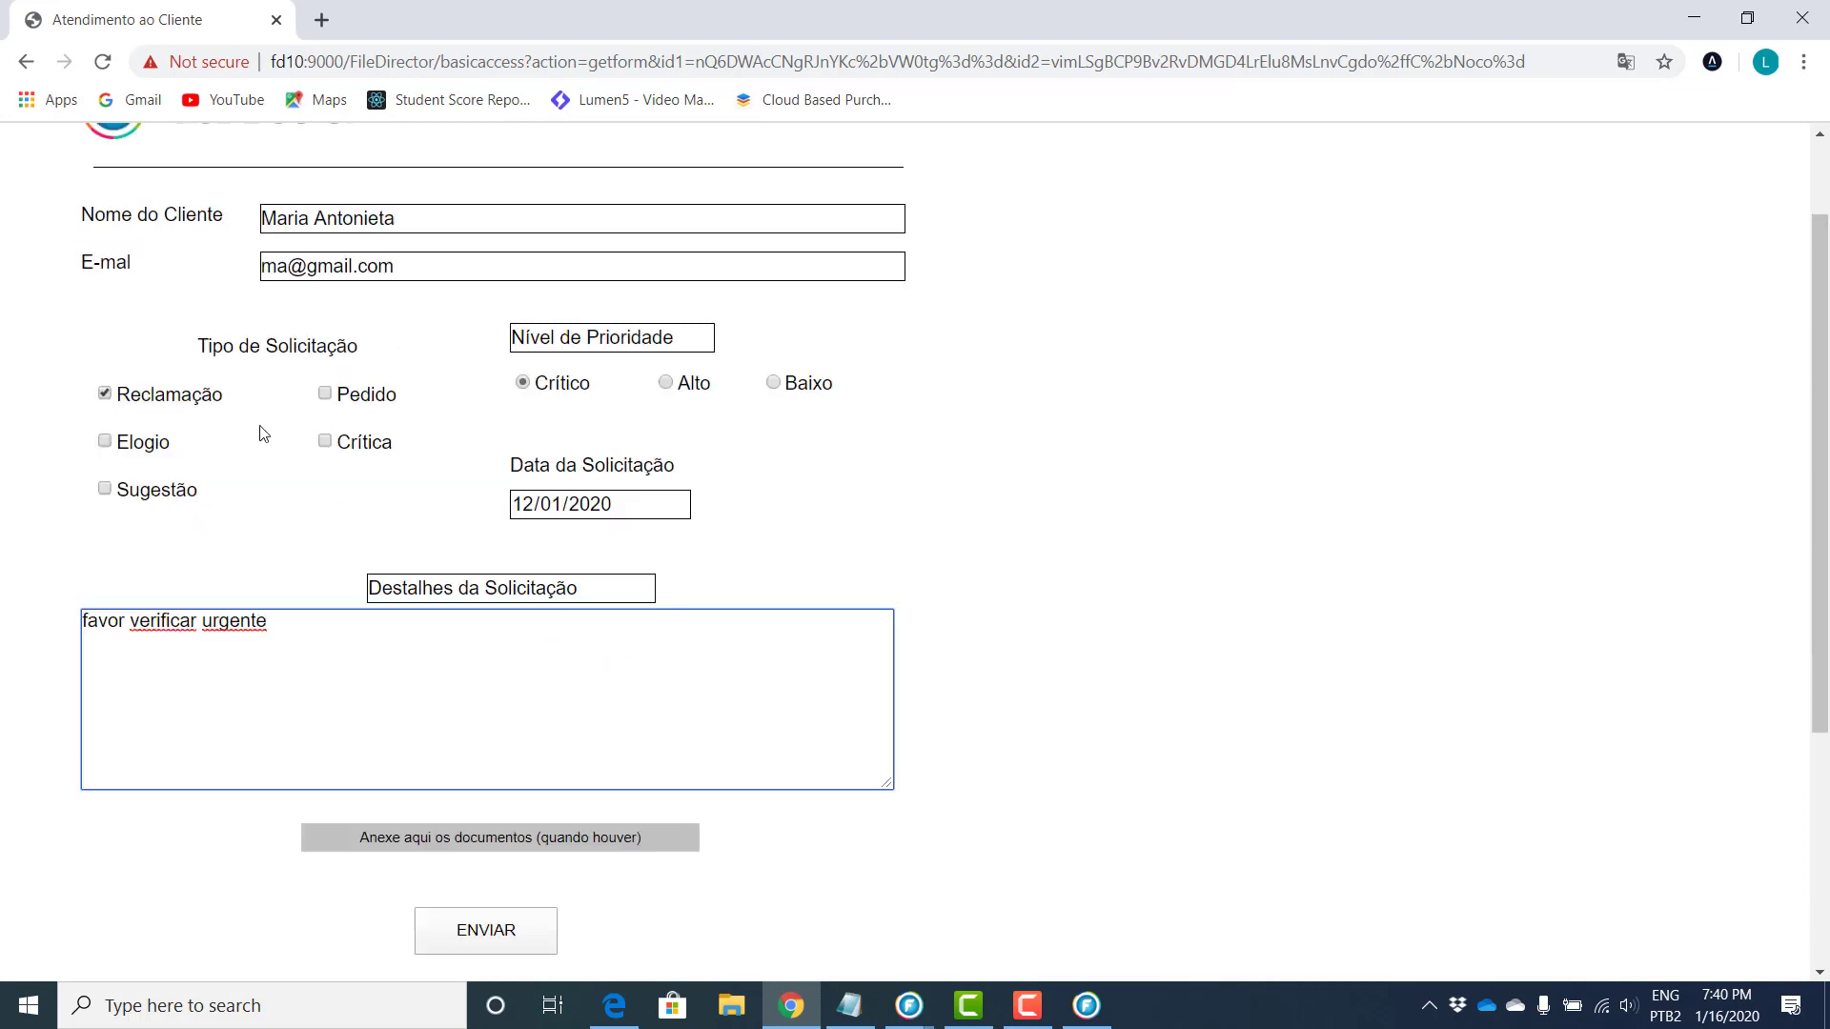
{"action": "scroll", "coordinate": [637, 371], "scroll_direction": "down", "scroll_amount": 1}
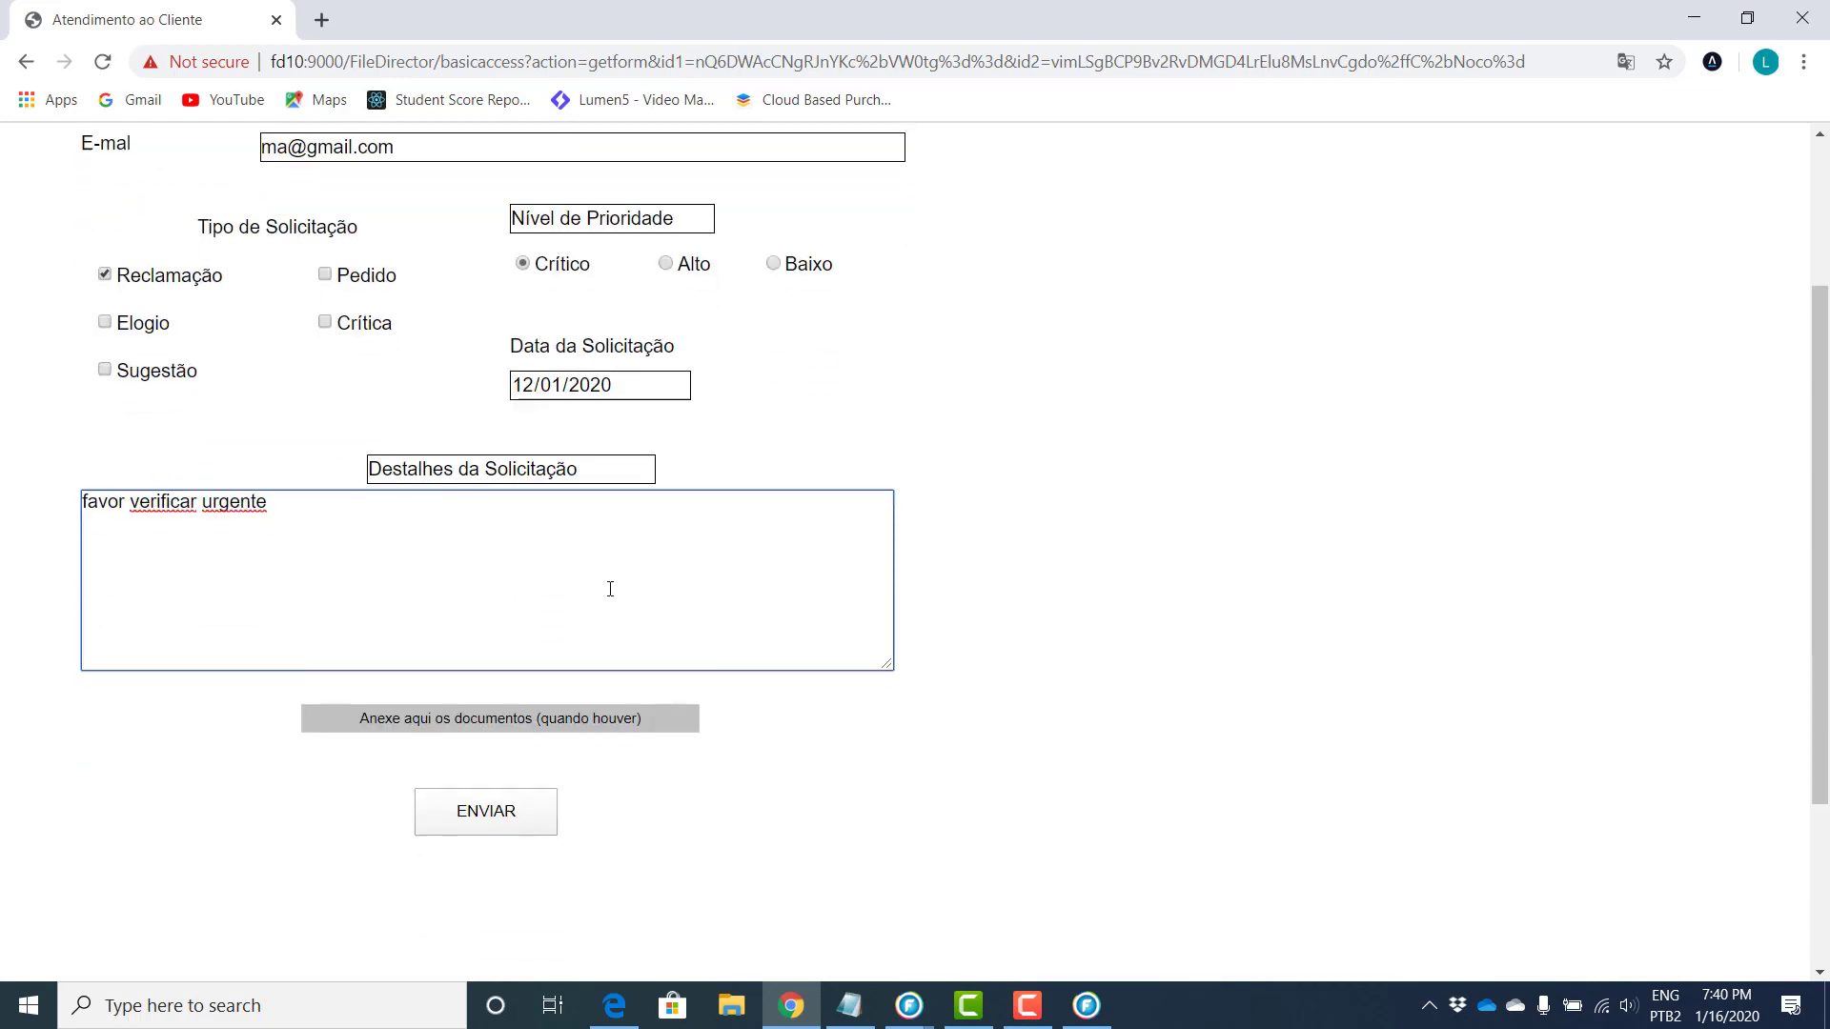
Step: Attach a file via 'Anexe aqui os documentos', submit with ENVIAR, and return to WinClient
{"action": "left_click", "coordinate": [534, 724]}
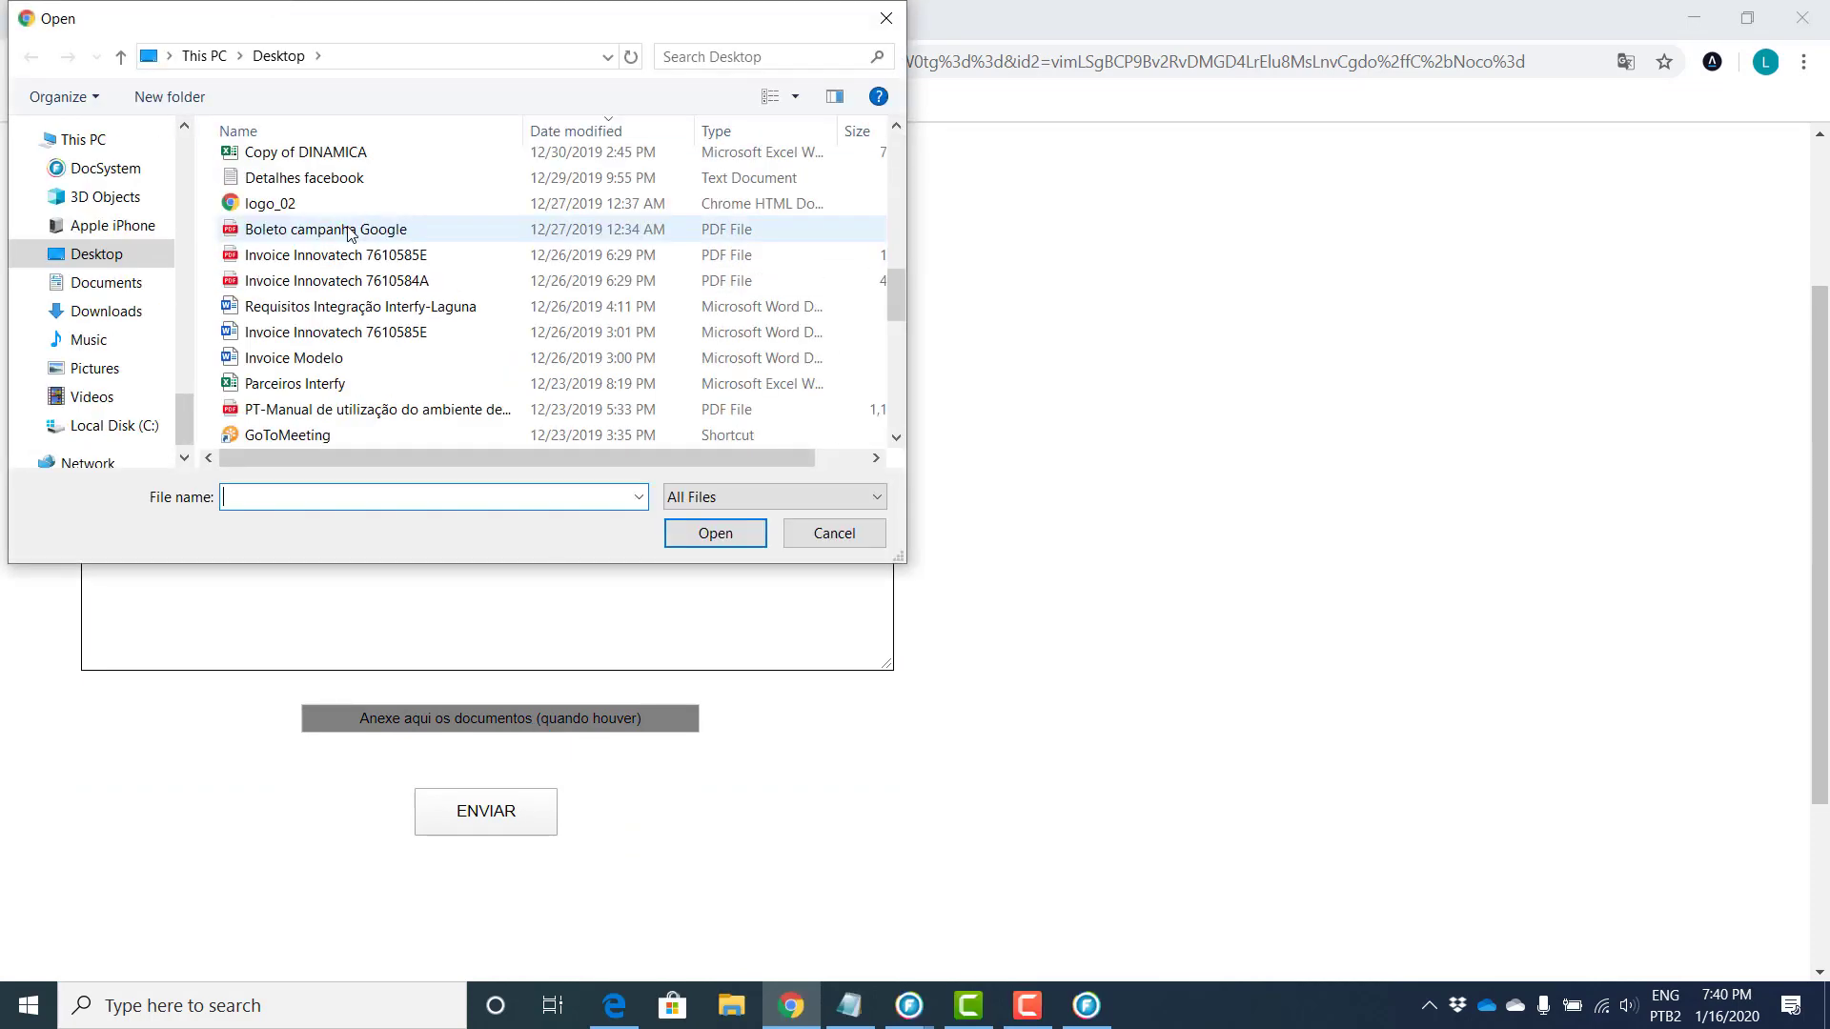
{"action": "double_click", "coordinate": [344, 231]}
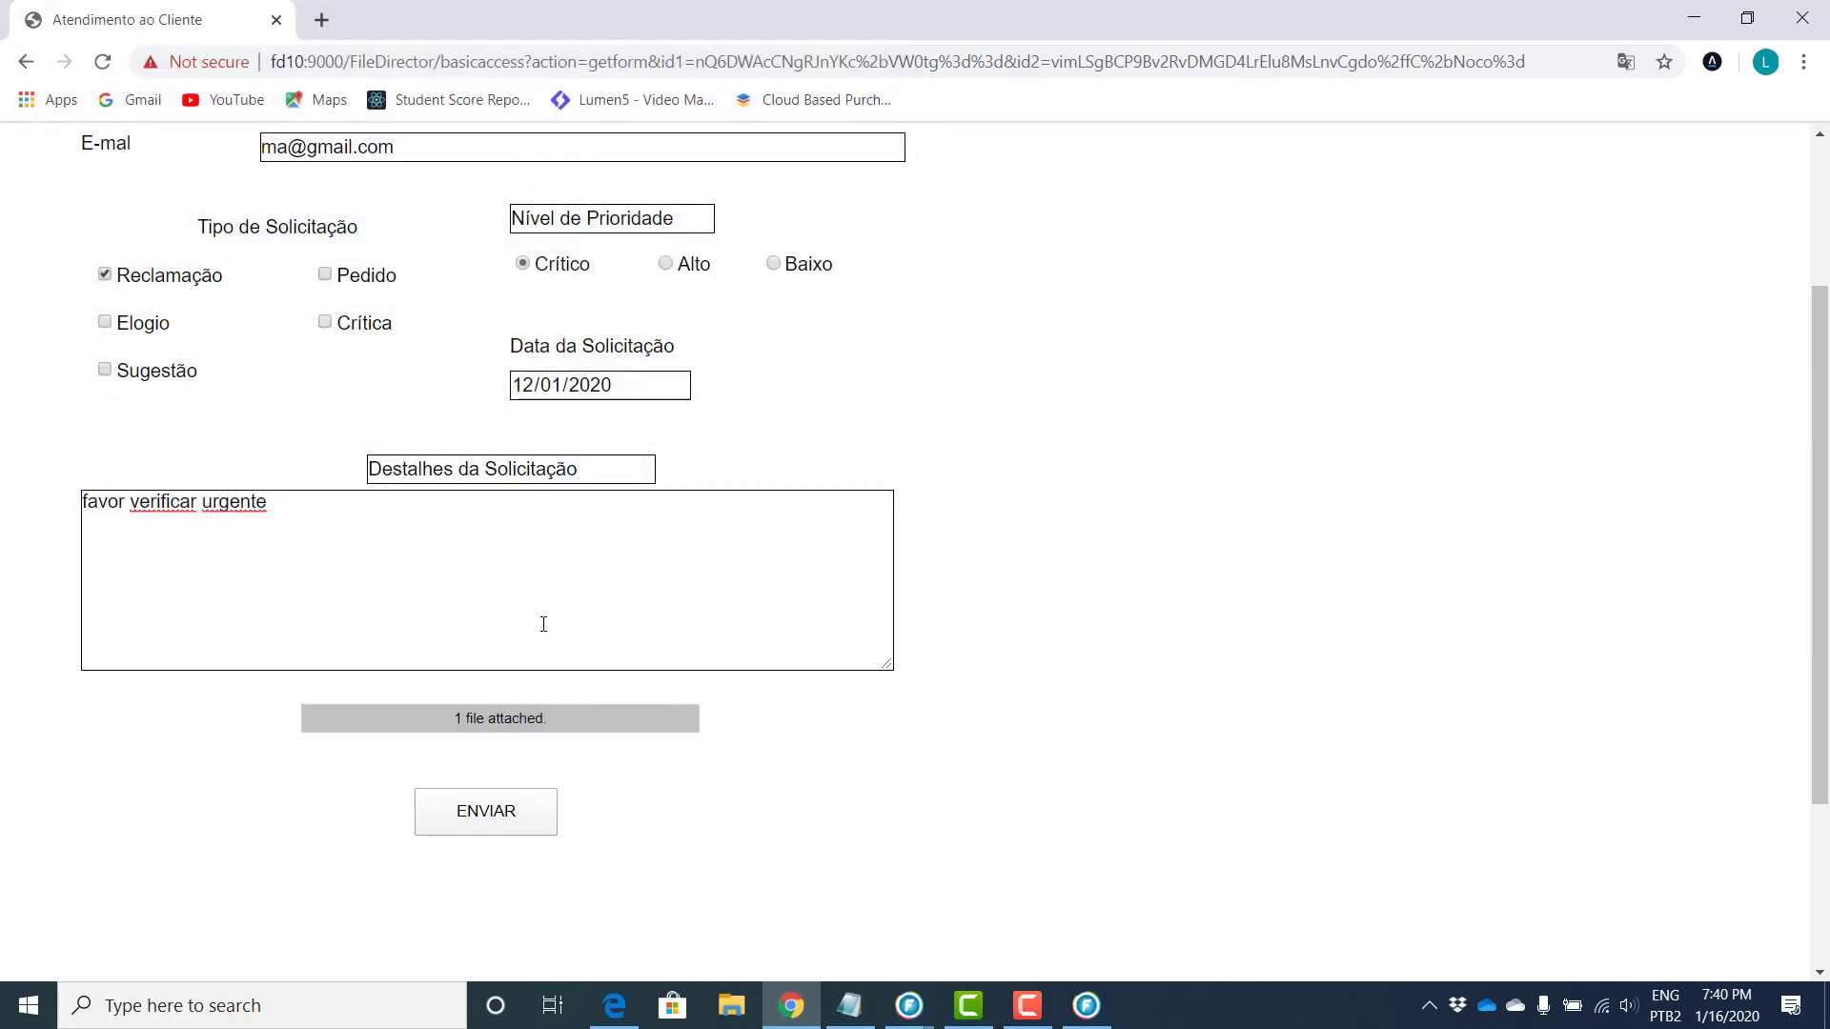
{"action": "scroll", "coordinate": [572, 610], "scroll_direction": "up", "scroll_amount": 2}
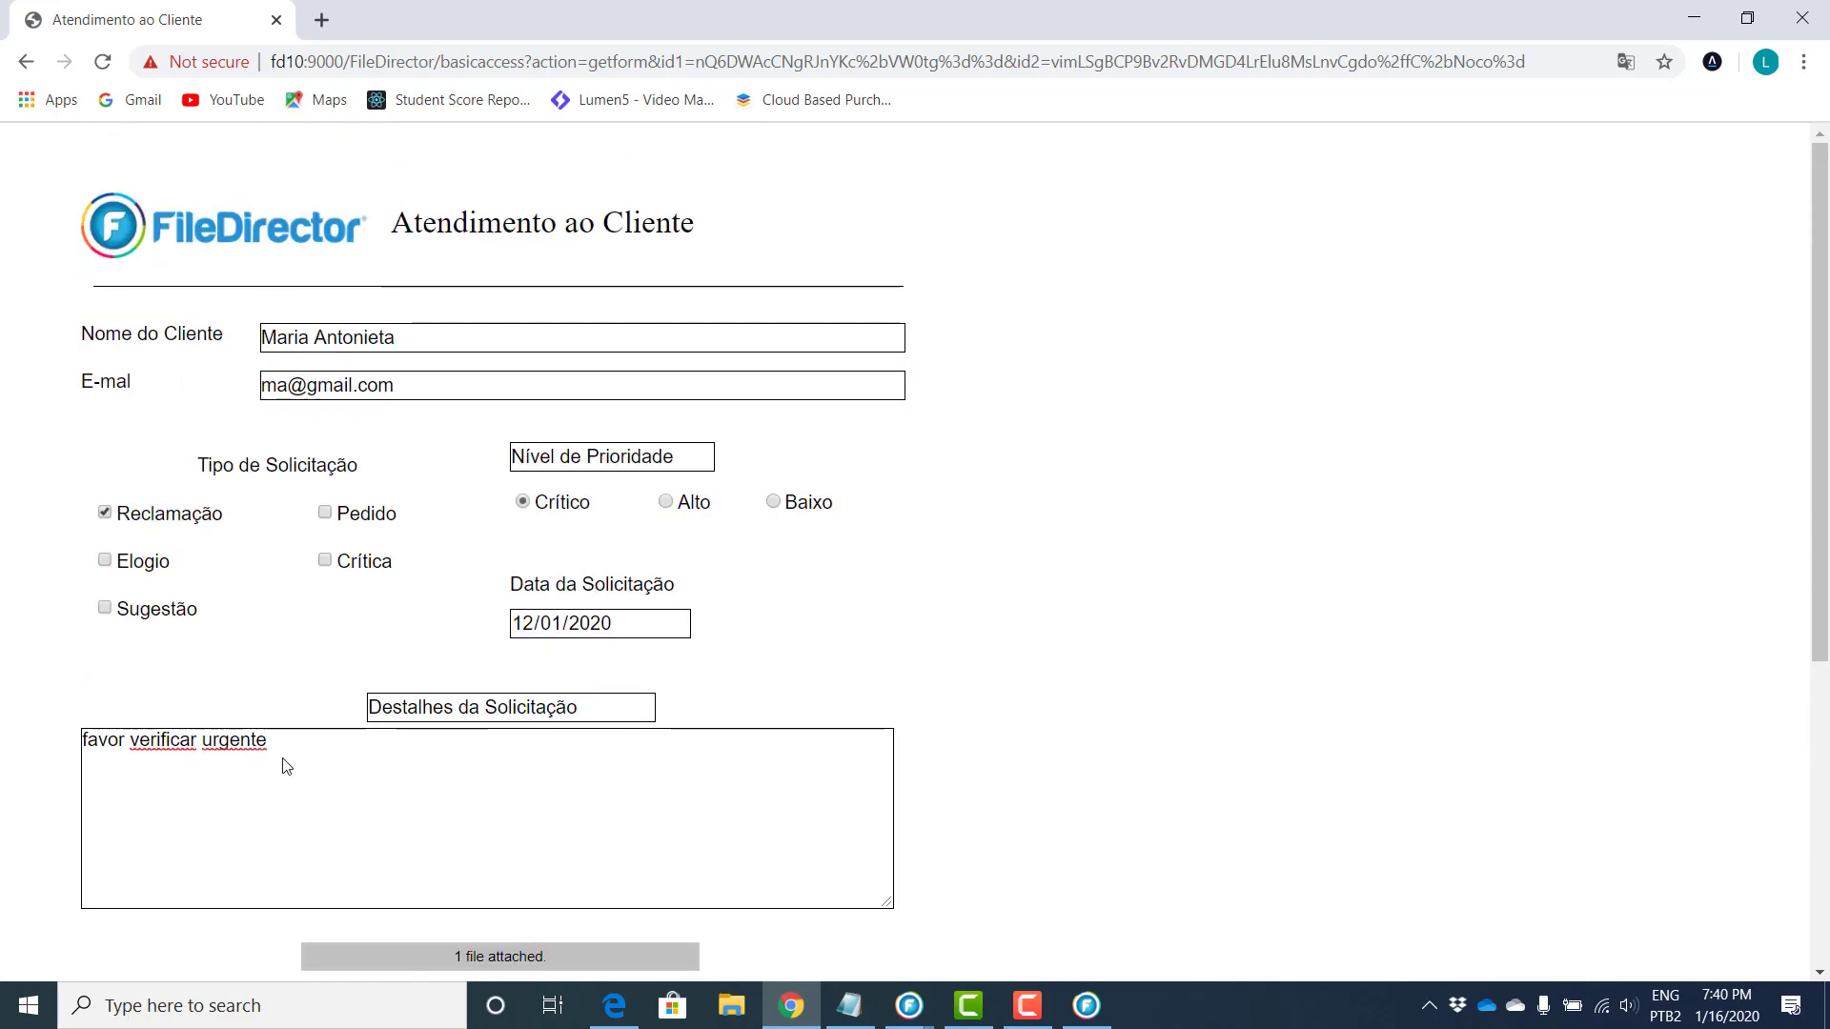
{"action": "scroll", "coordinate": [444, 459], "scroll_direction": "down", "scroll_amount": 3}
{"action": "left_click", "coordinate": [486, 714]}
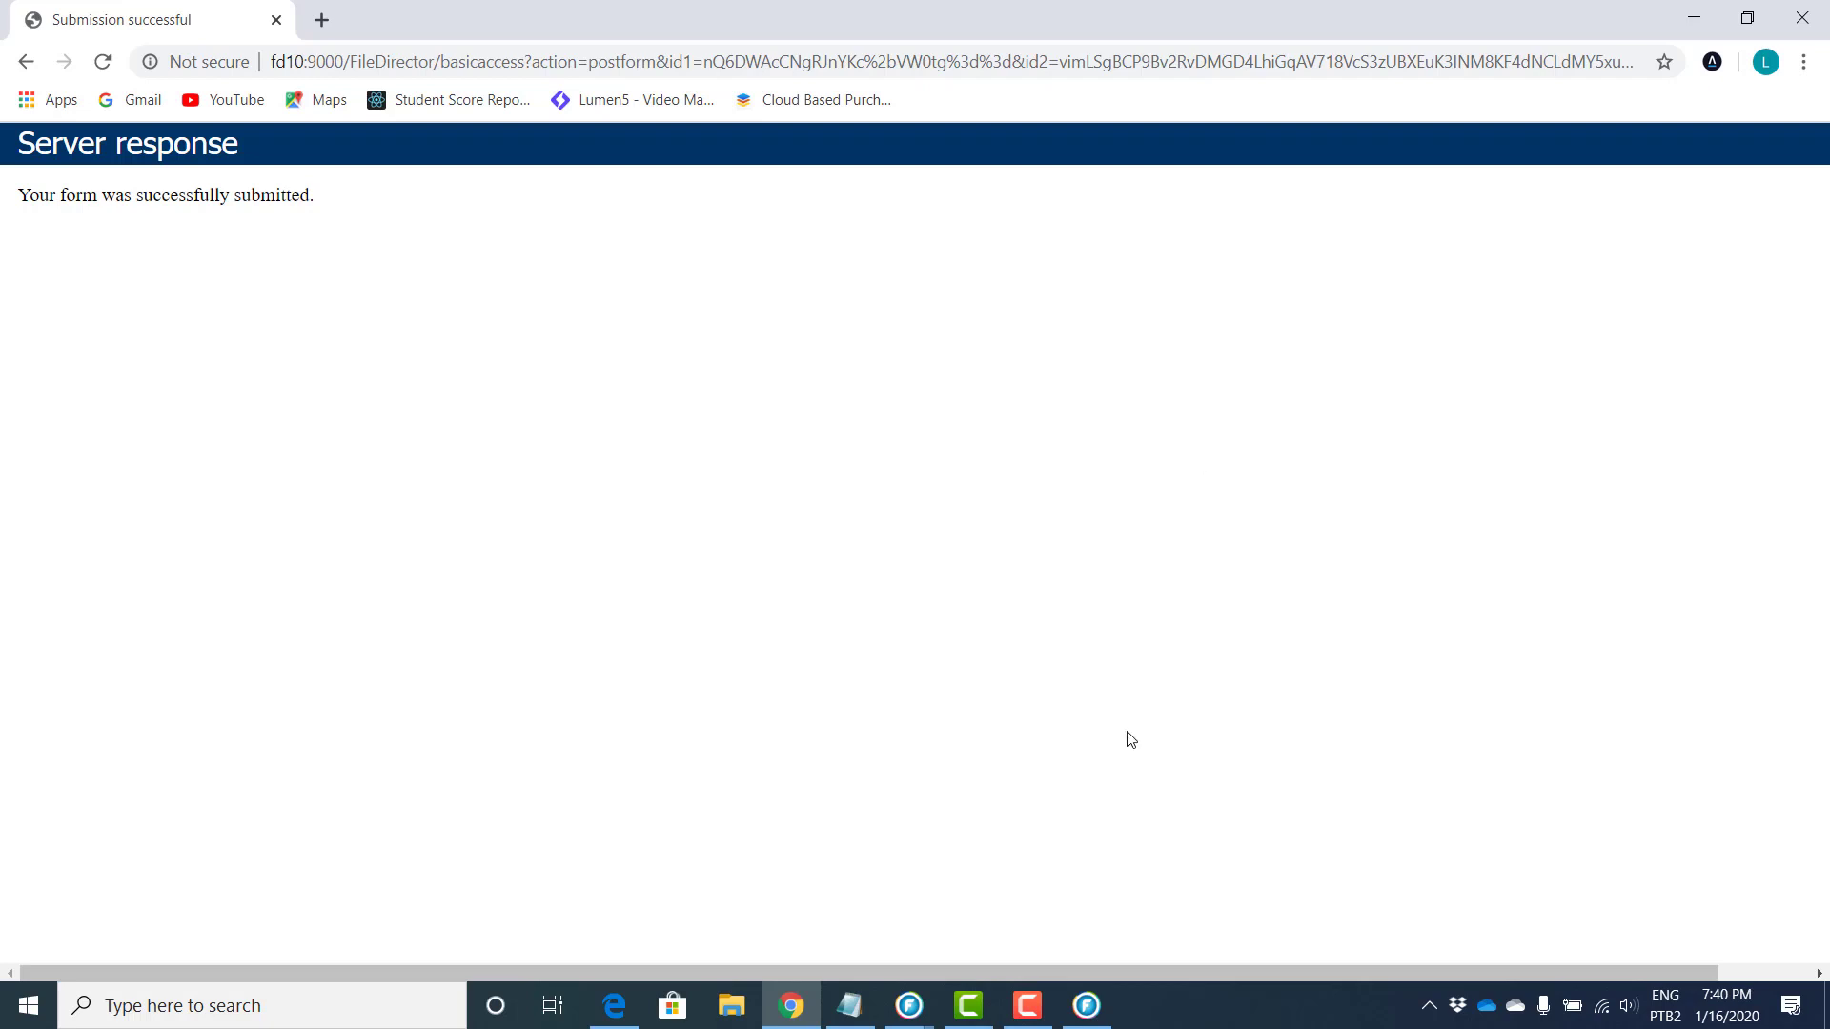
{"action": "left_click", "coordinate": [1085, 1007]}
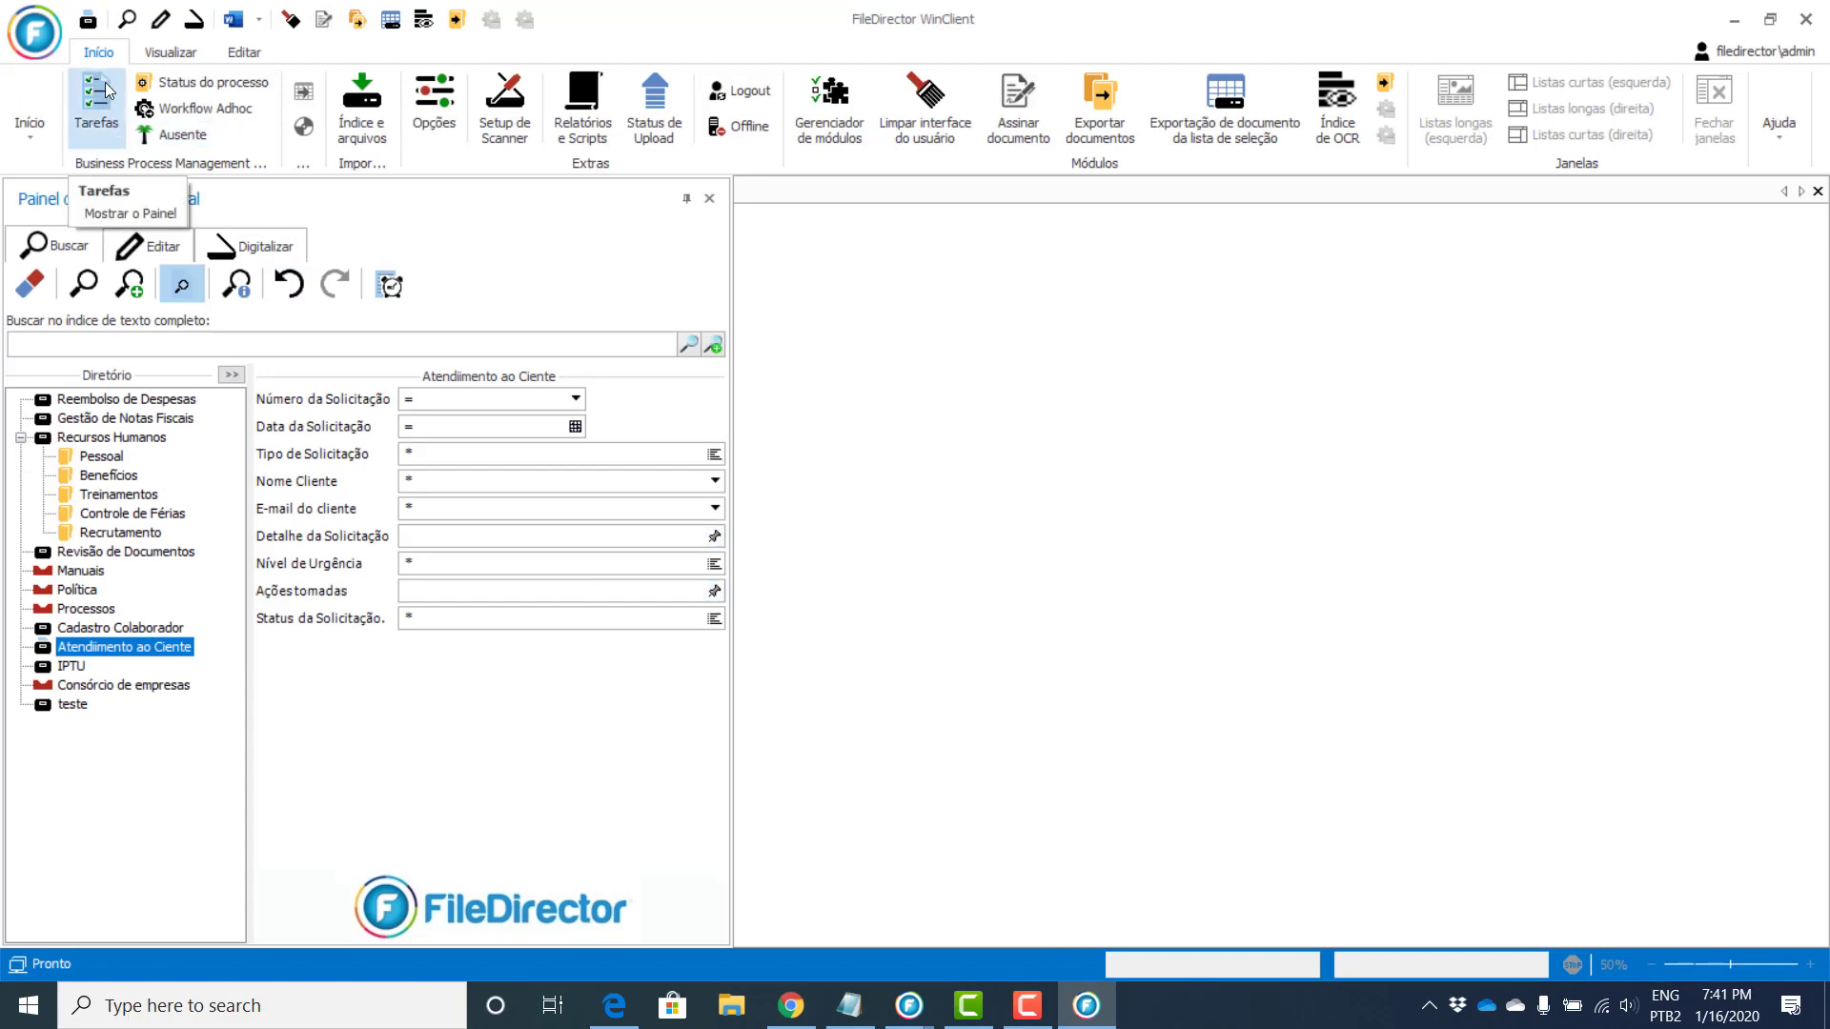
Step: Open Tarefas, review requests 9, 11 and 12, collapse the control panel, and select request 12
{"action": "left_click", "coordinate": [97, 113]}
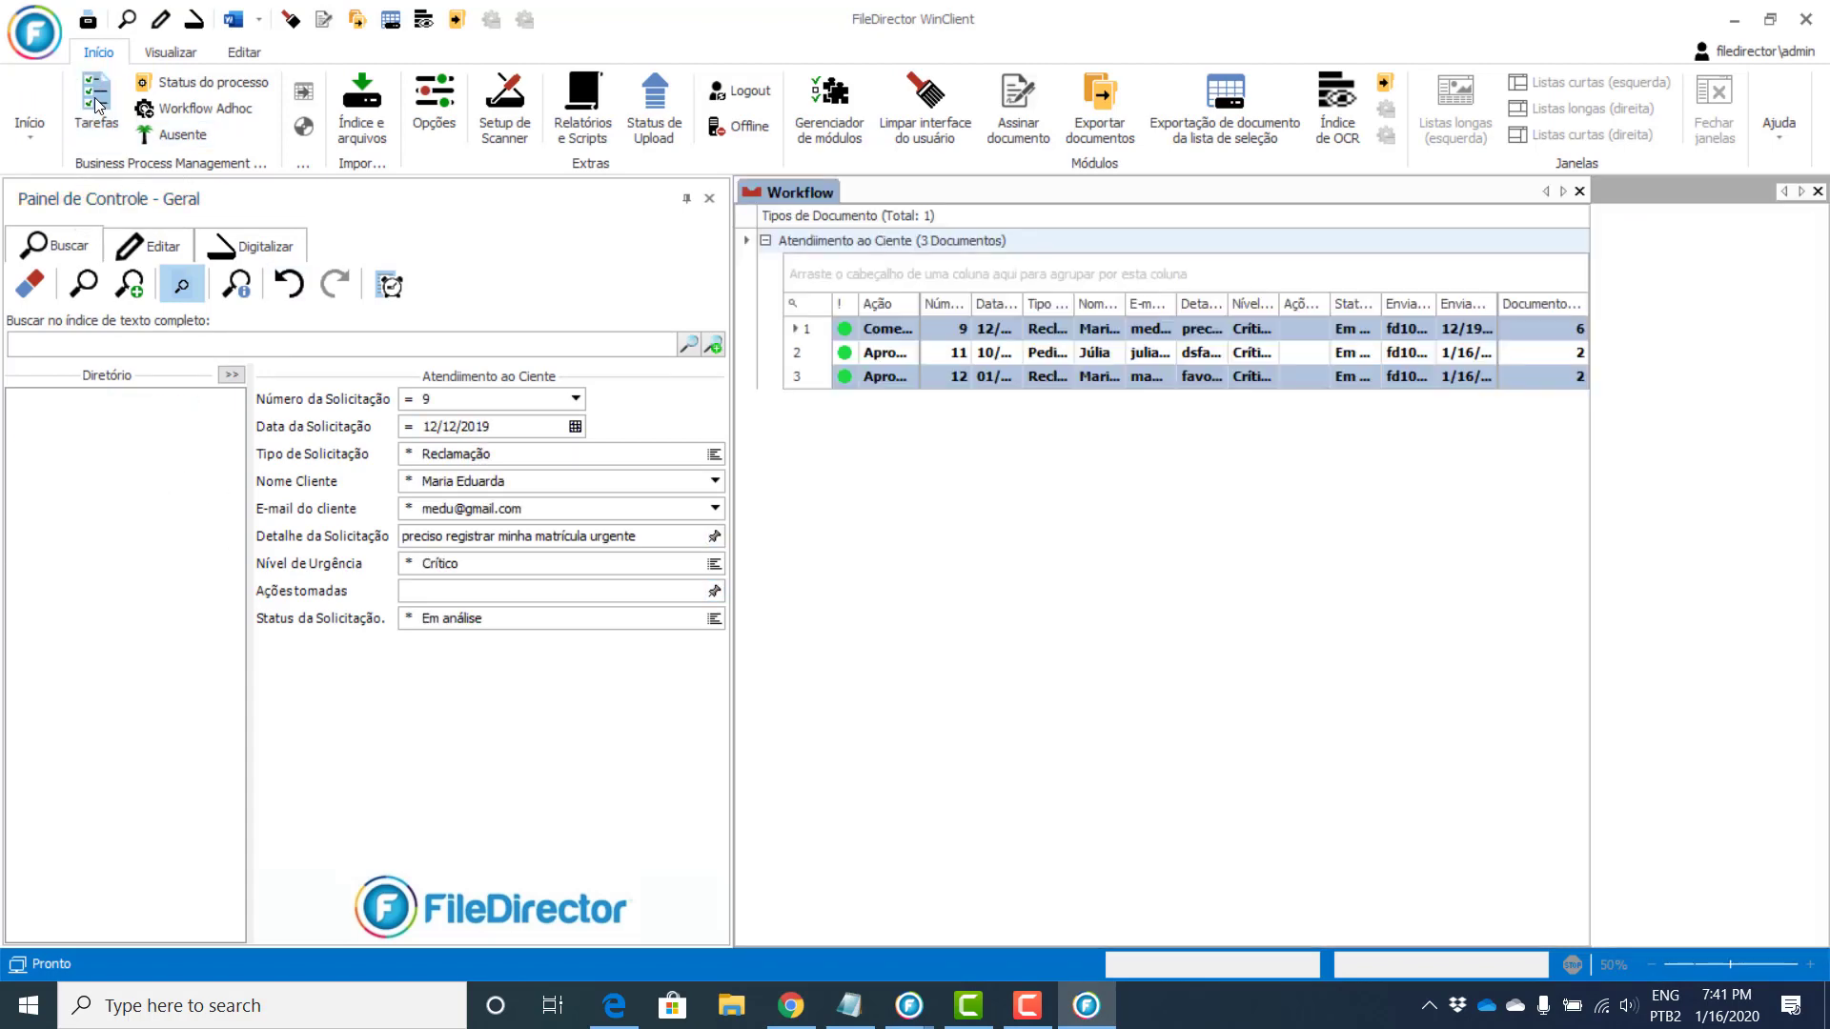
{"action": "left_click", "coordinate": [1220, 332]}
{"action": "left_click", "coordinate": [1192, 355]}
{"action": "left_click", "coordinate": [1167, 378]}
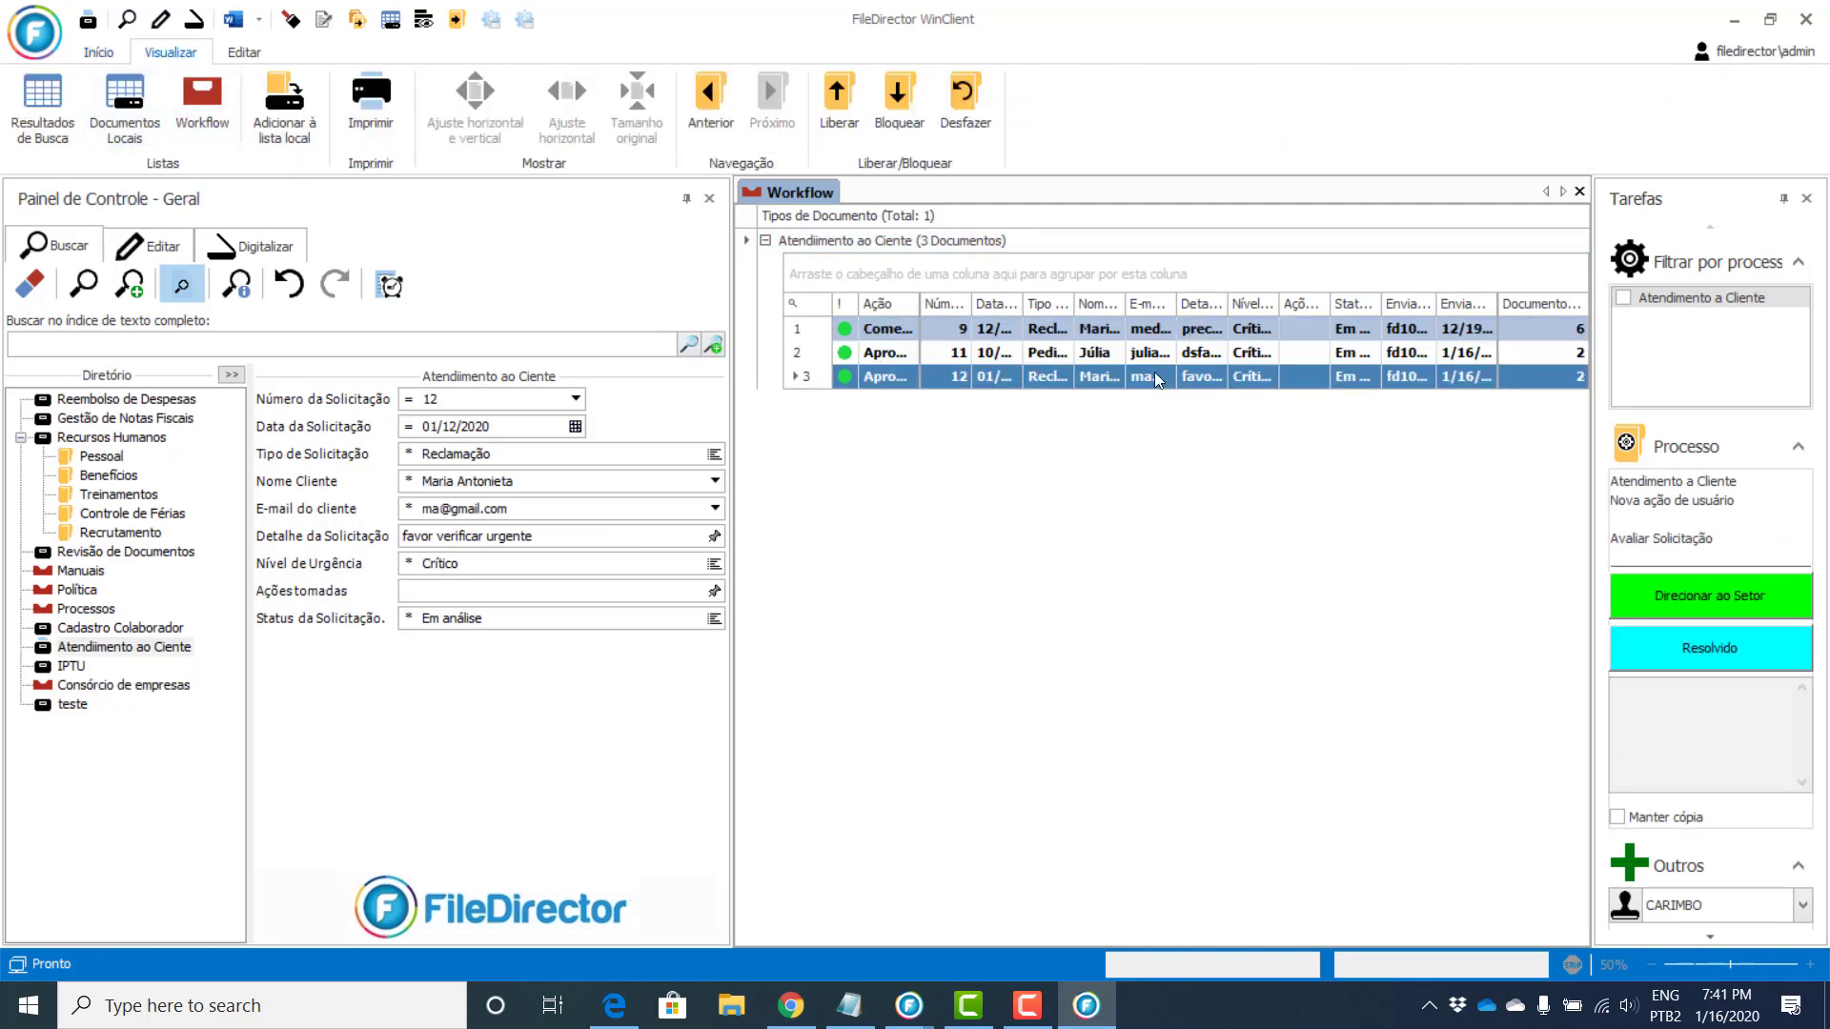
{"action": "left_click", "coordinate": [953, 329]}
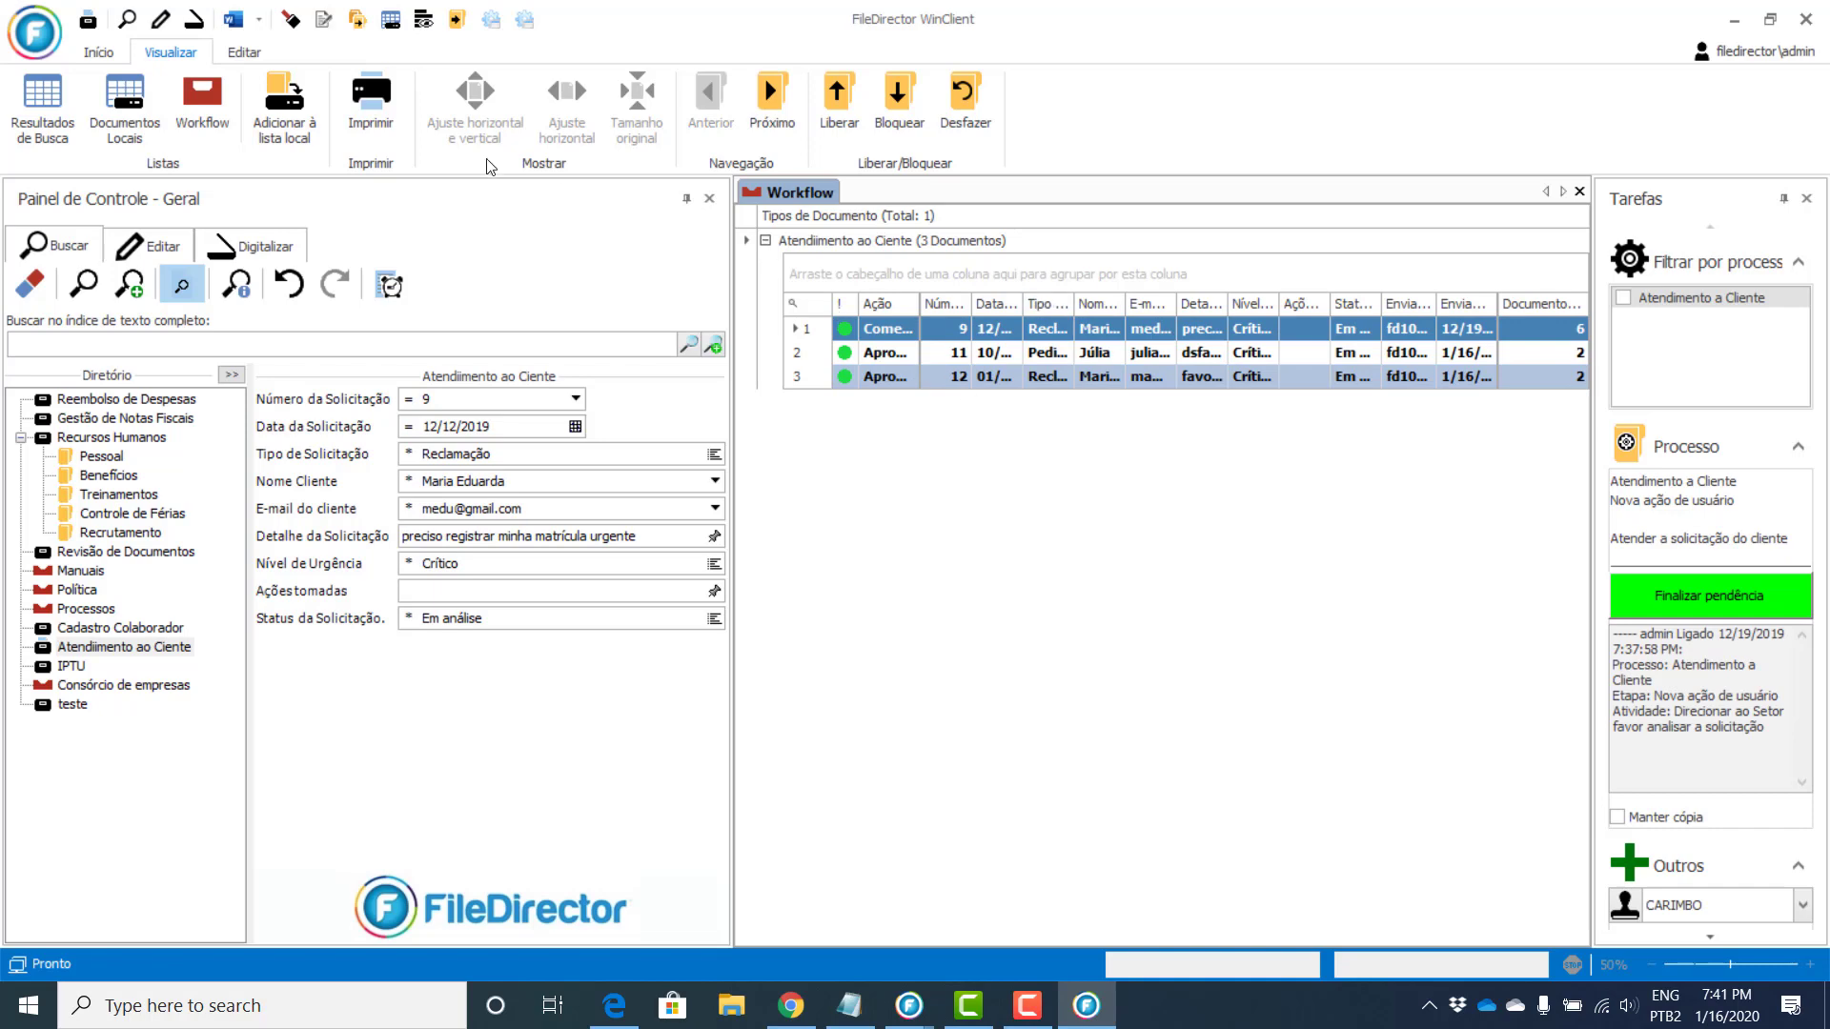
{"action": "left_click", "coordinate": [686, 198]}
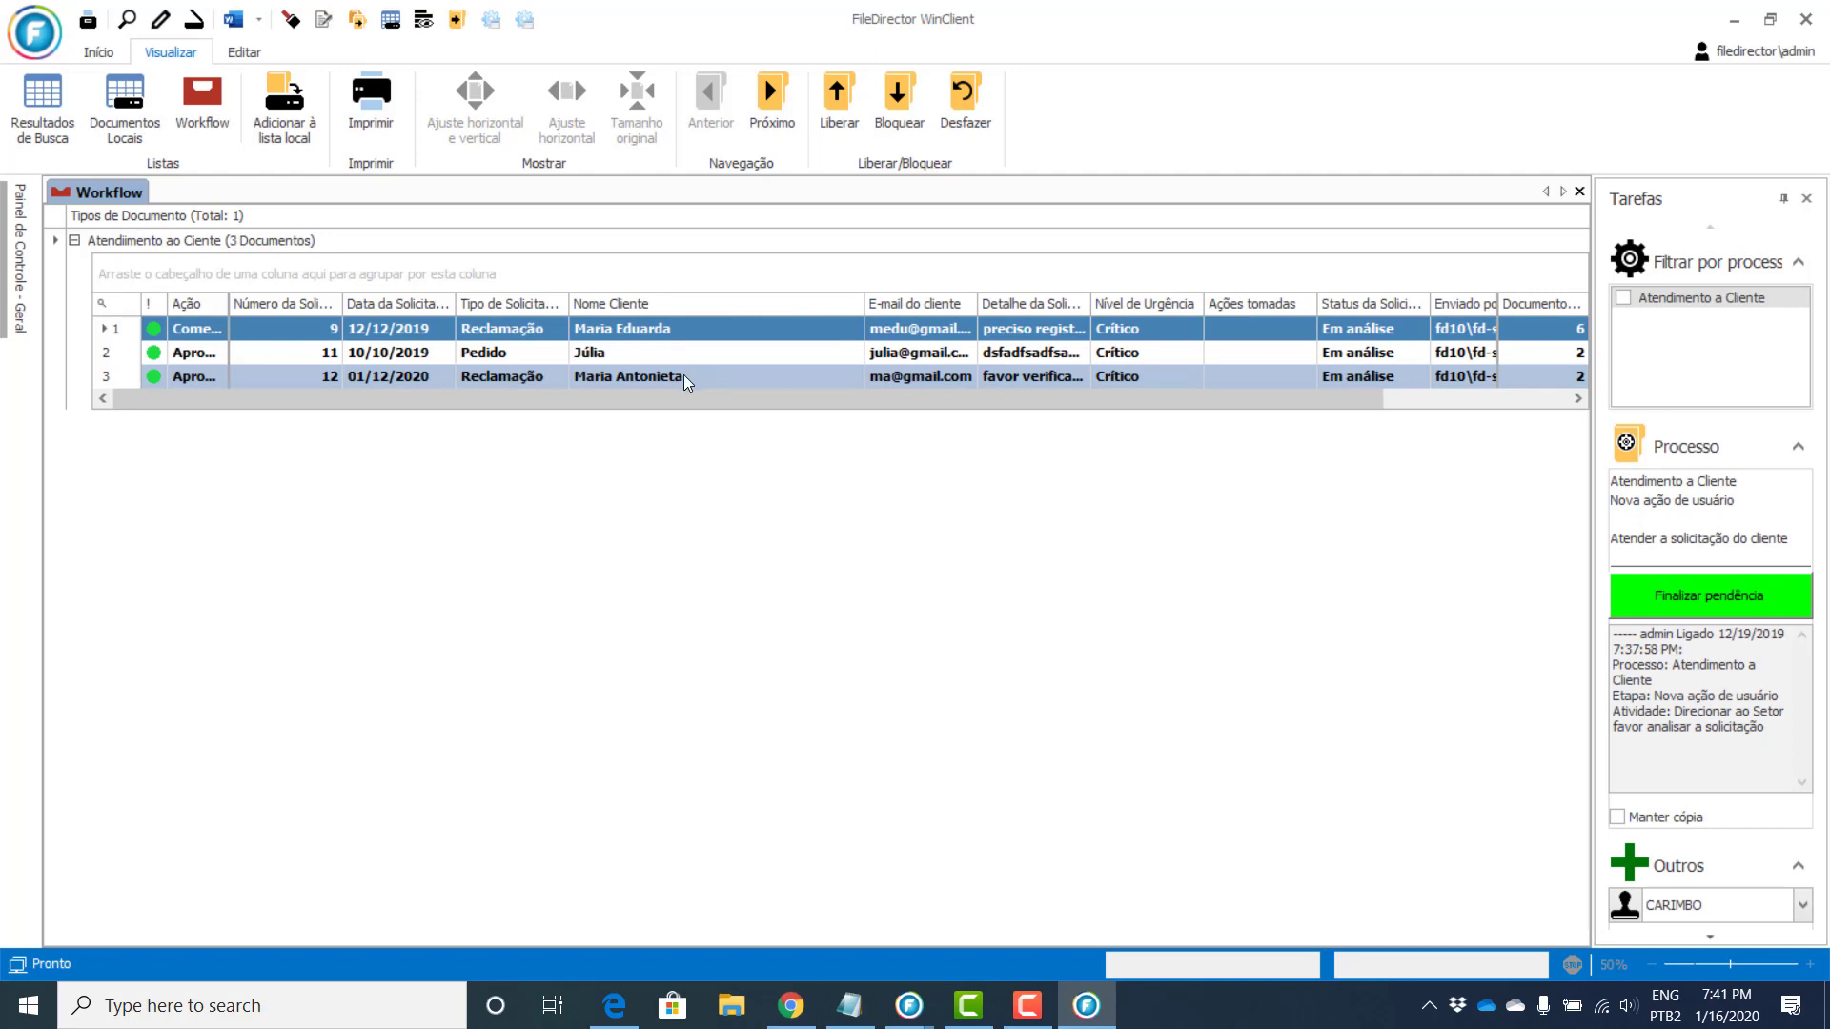
{"action": "left_click", "coordinate": [686, 374]}
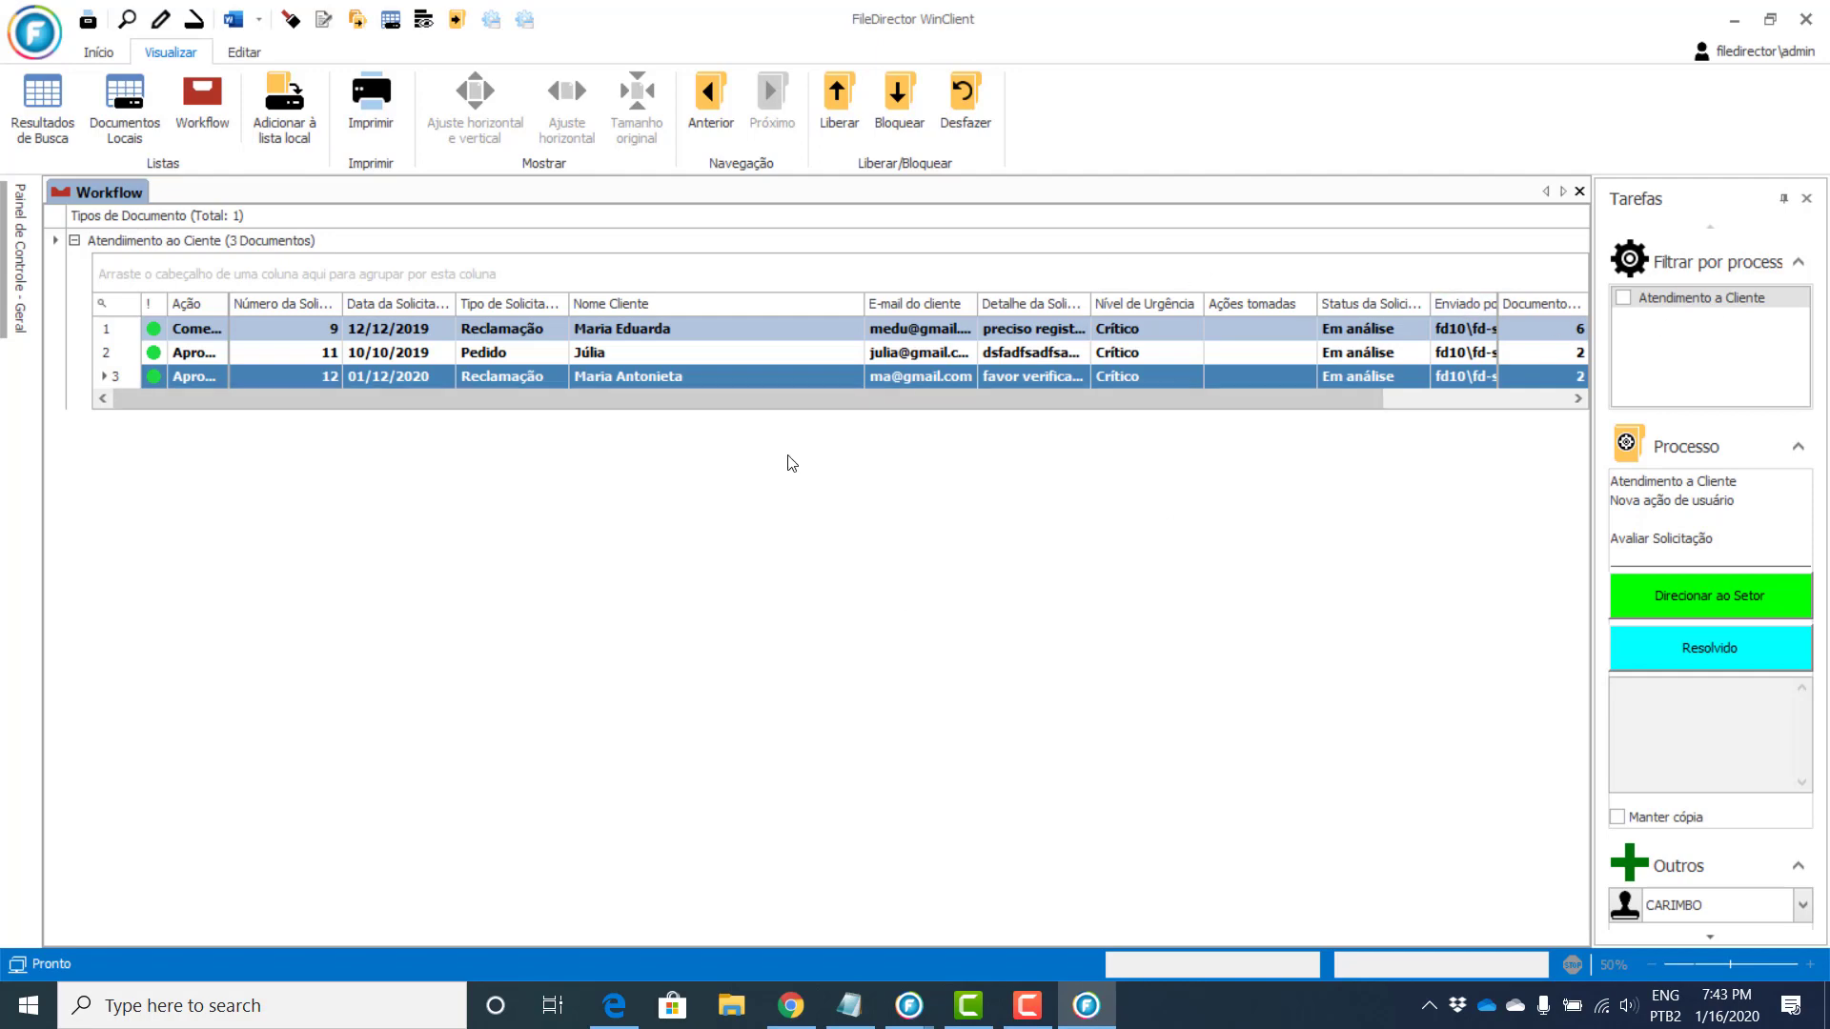
{"action": "double_click", "coordinate": [780, 373]}
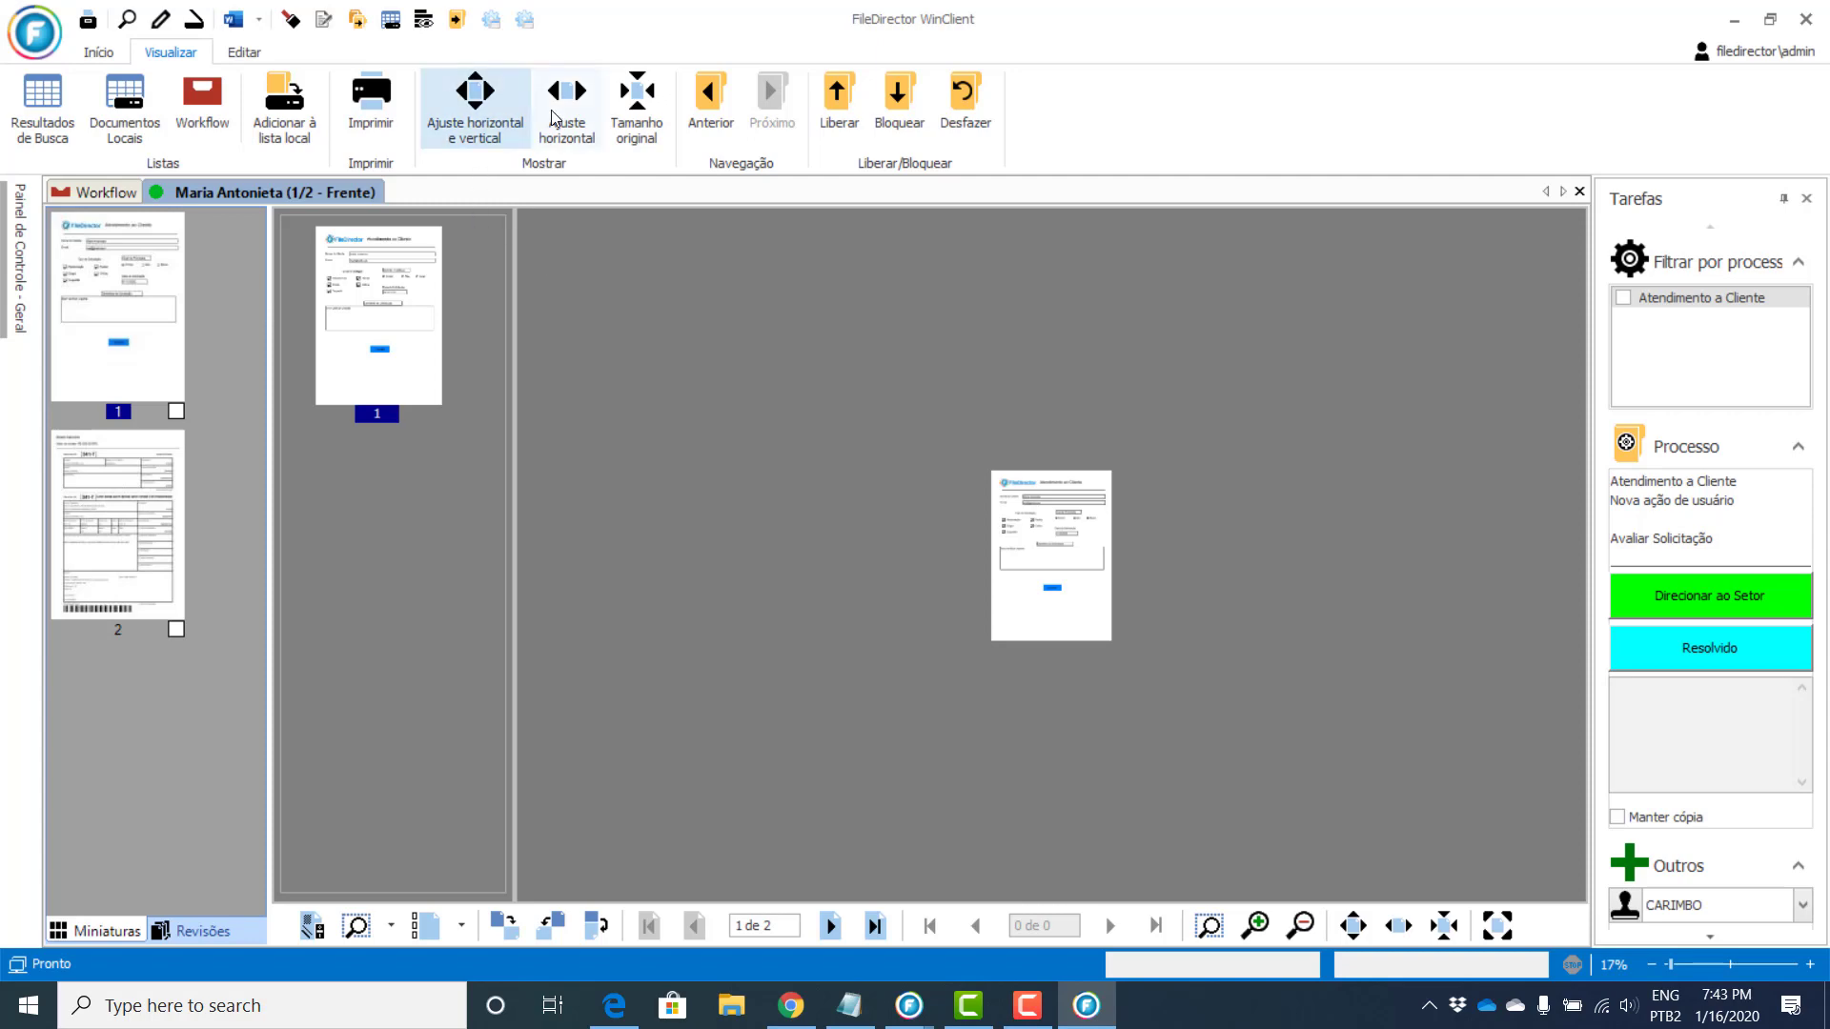
{"action": "scroll", "coordinate": [1003, 518], "scroll_direction": "down", "scroll_amount": 2}
{"action": "scroll", "coordinate": [991, 520], "scroll_direction": "down", "scroll_amount": 4}
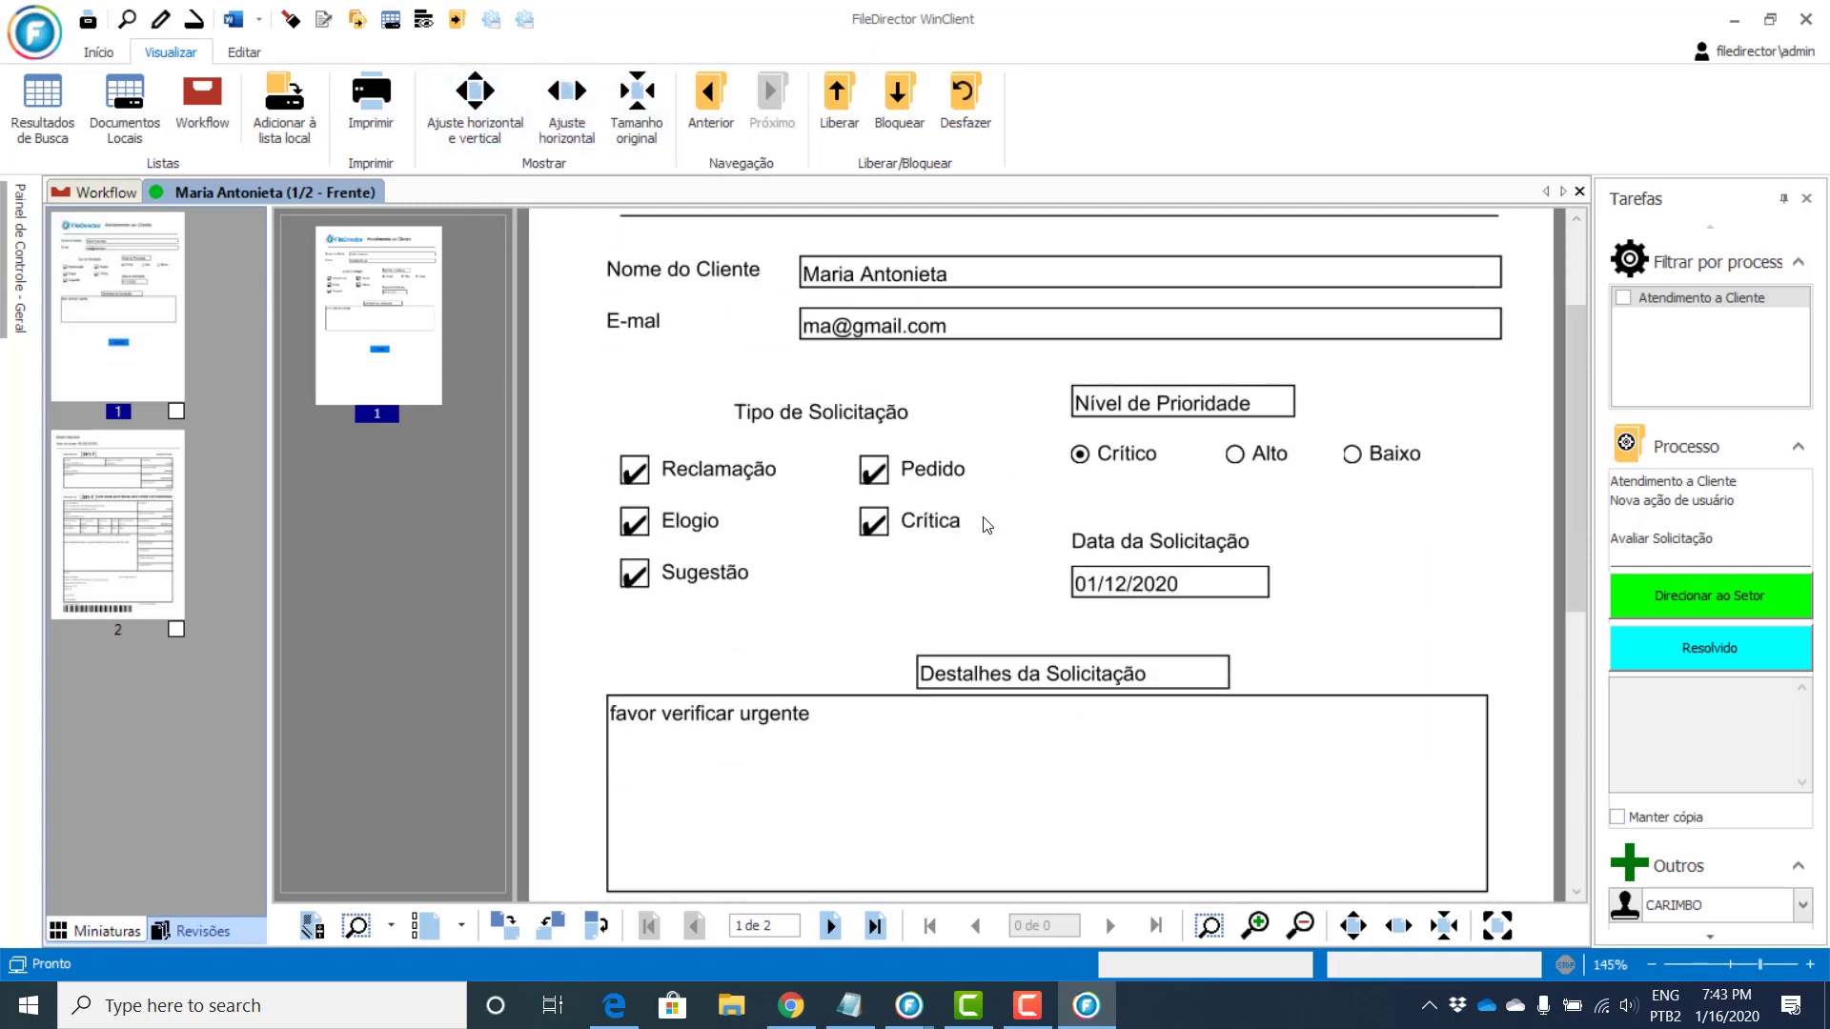
{"action": "scroll", "coordinate": [969, 524], "scroll_direction": "up", "scroll_amount": 5}
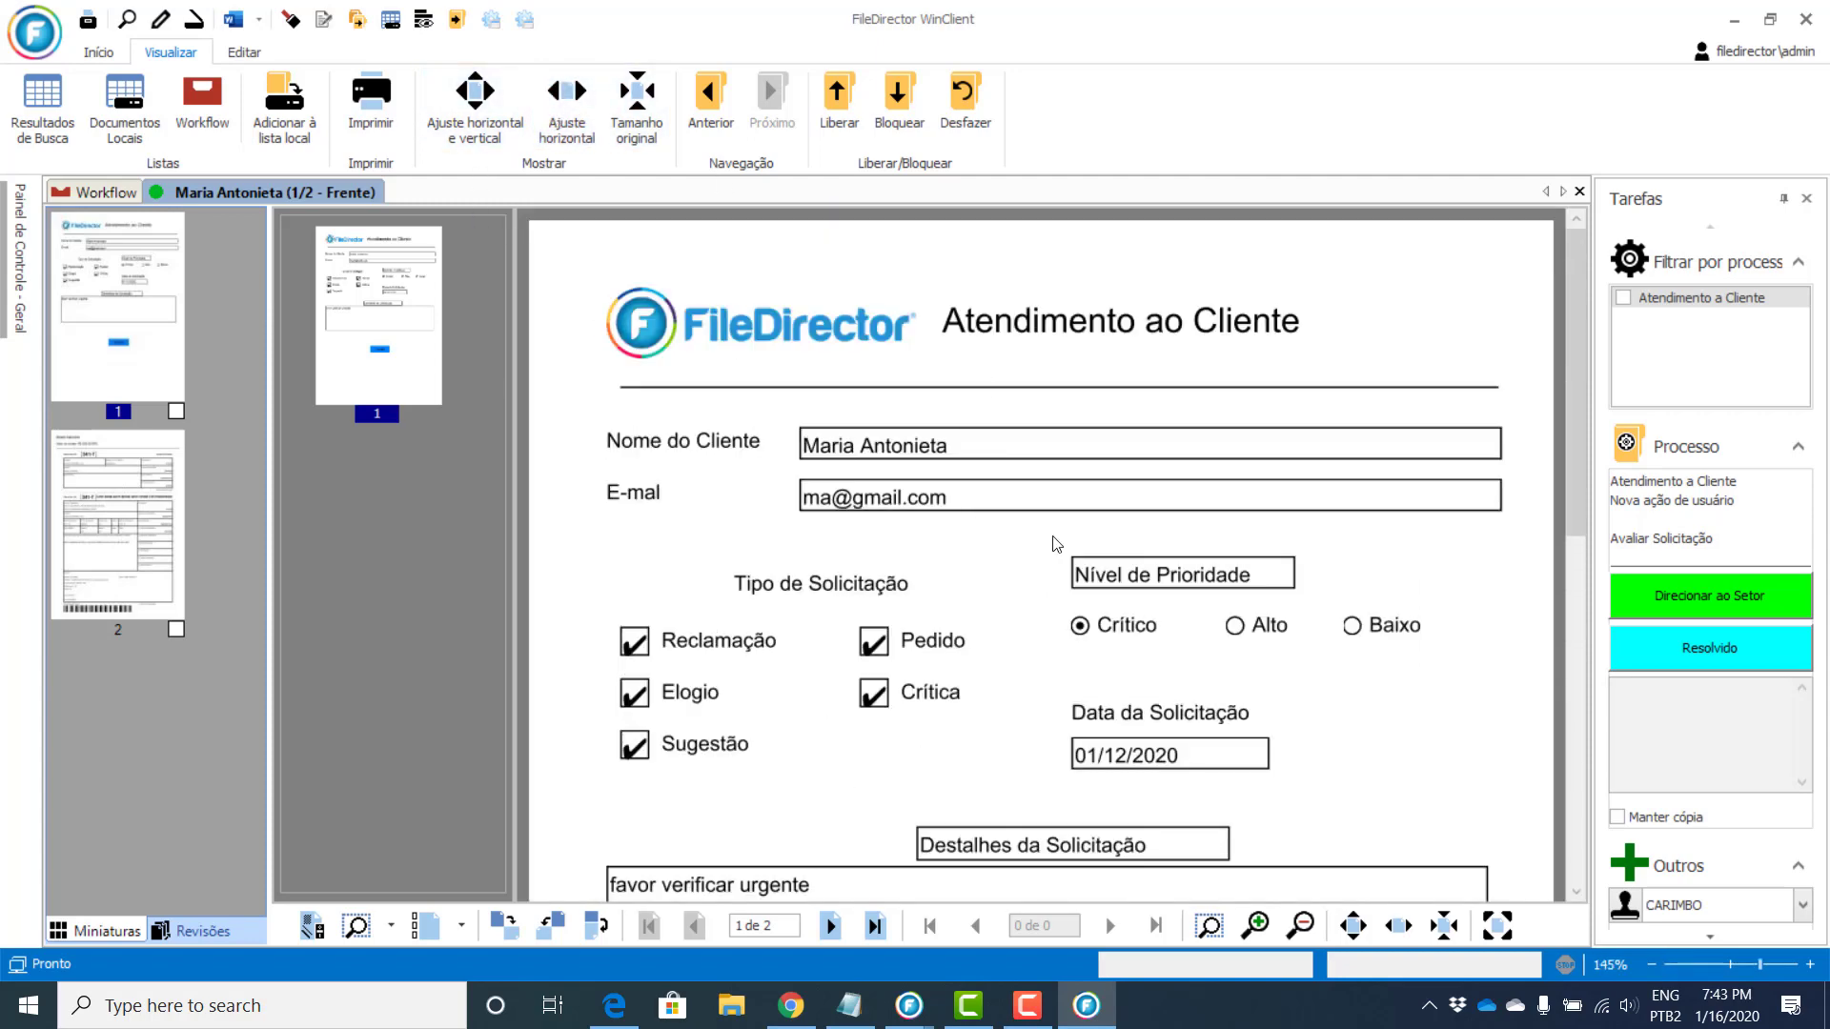
{"action": "left_click", "coordinate": [136, 539]}
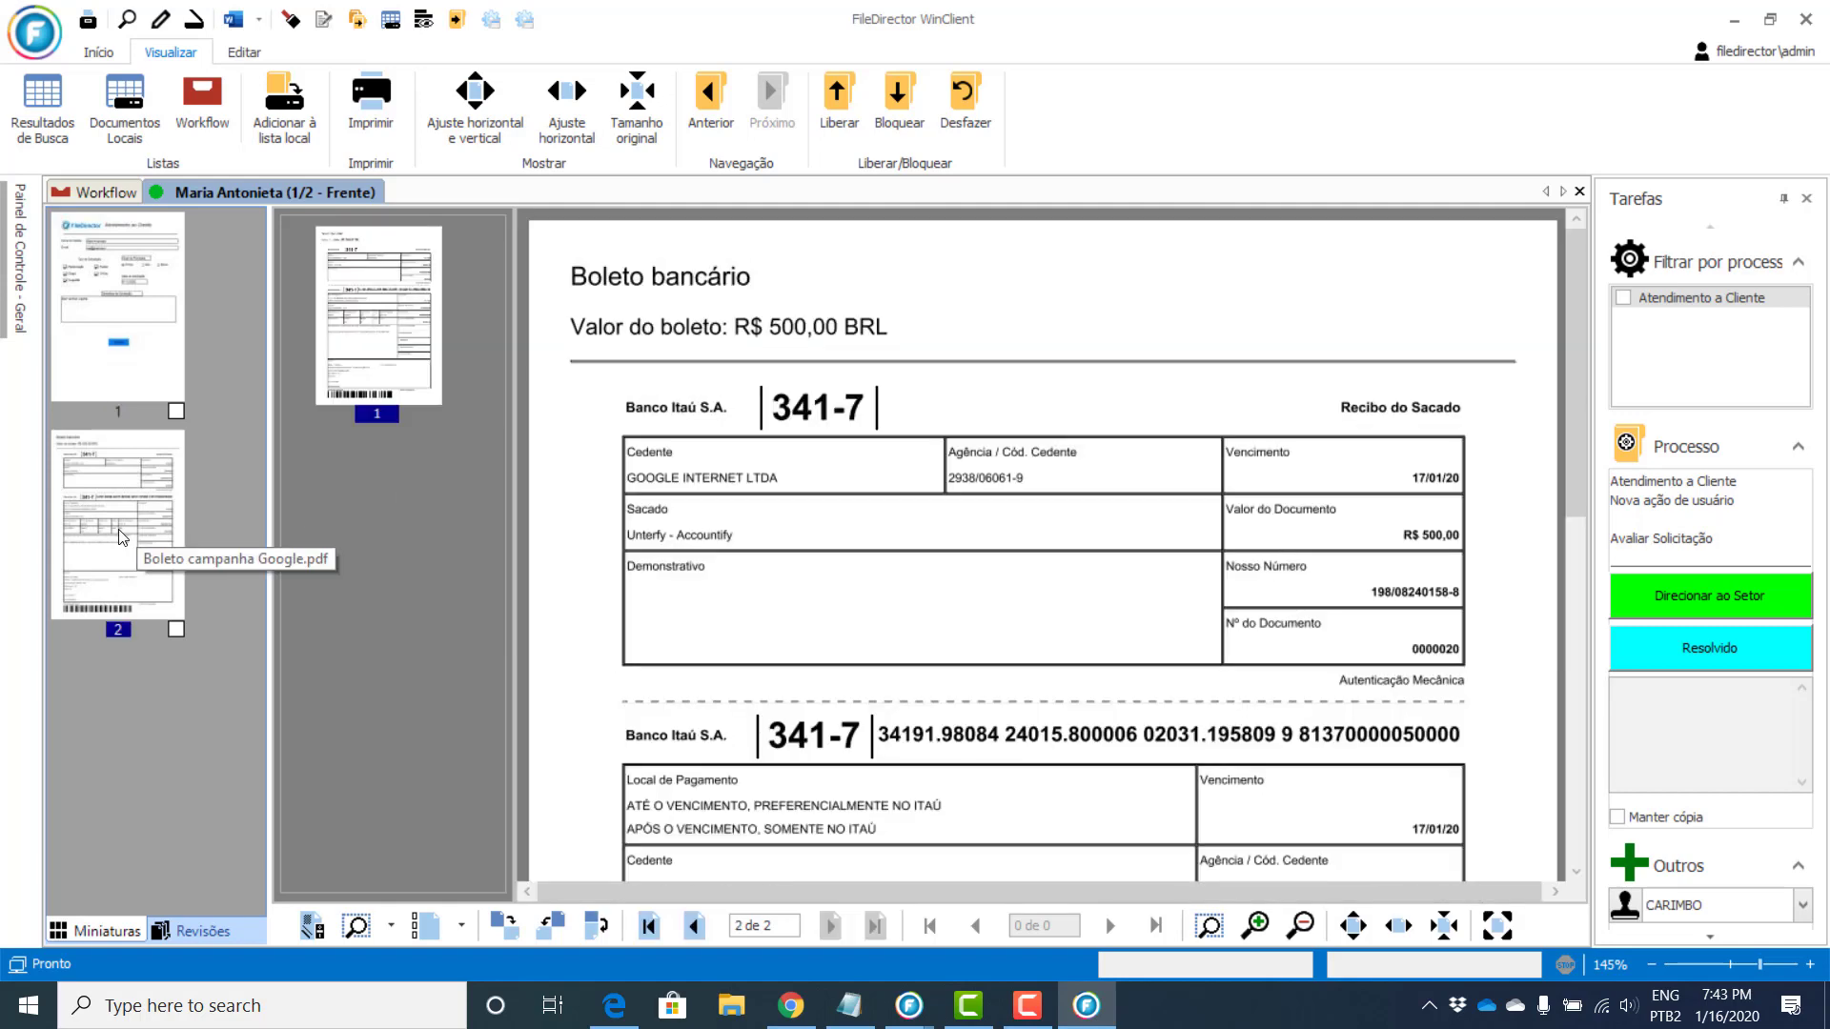
{"action": "scroll", "coordinate": [1163, 622], "scroll_direction": "down", "scroll_amount": 8}
{"action": "scroll", "coordinate": [1163, 622], "scroll_direction": "up", "scroll_amount": 8}
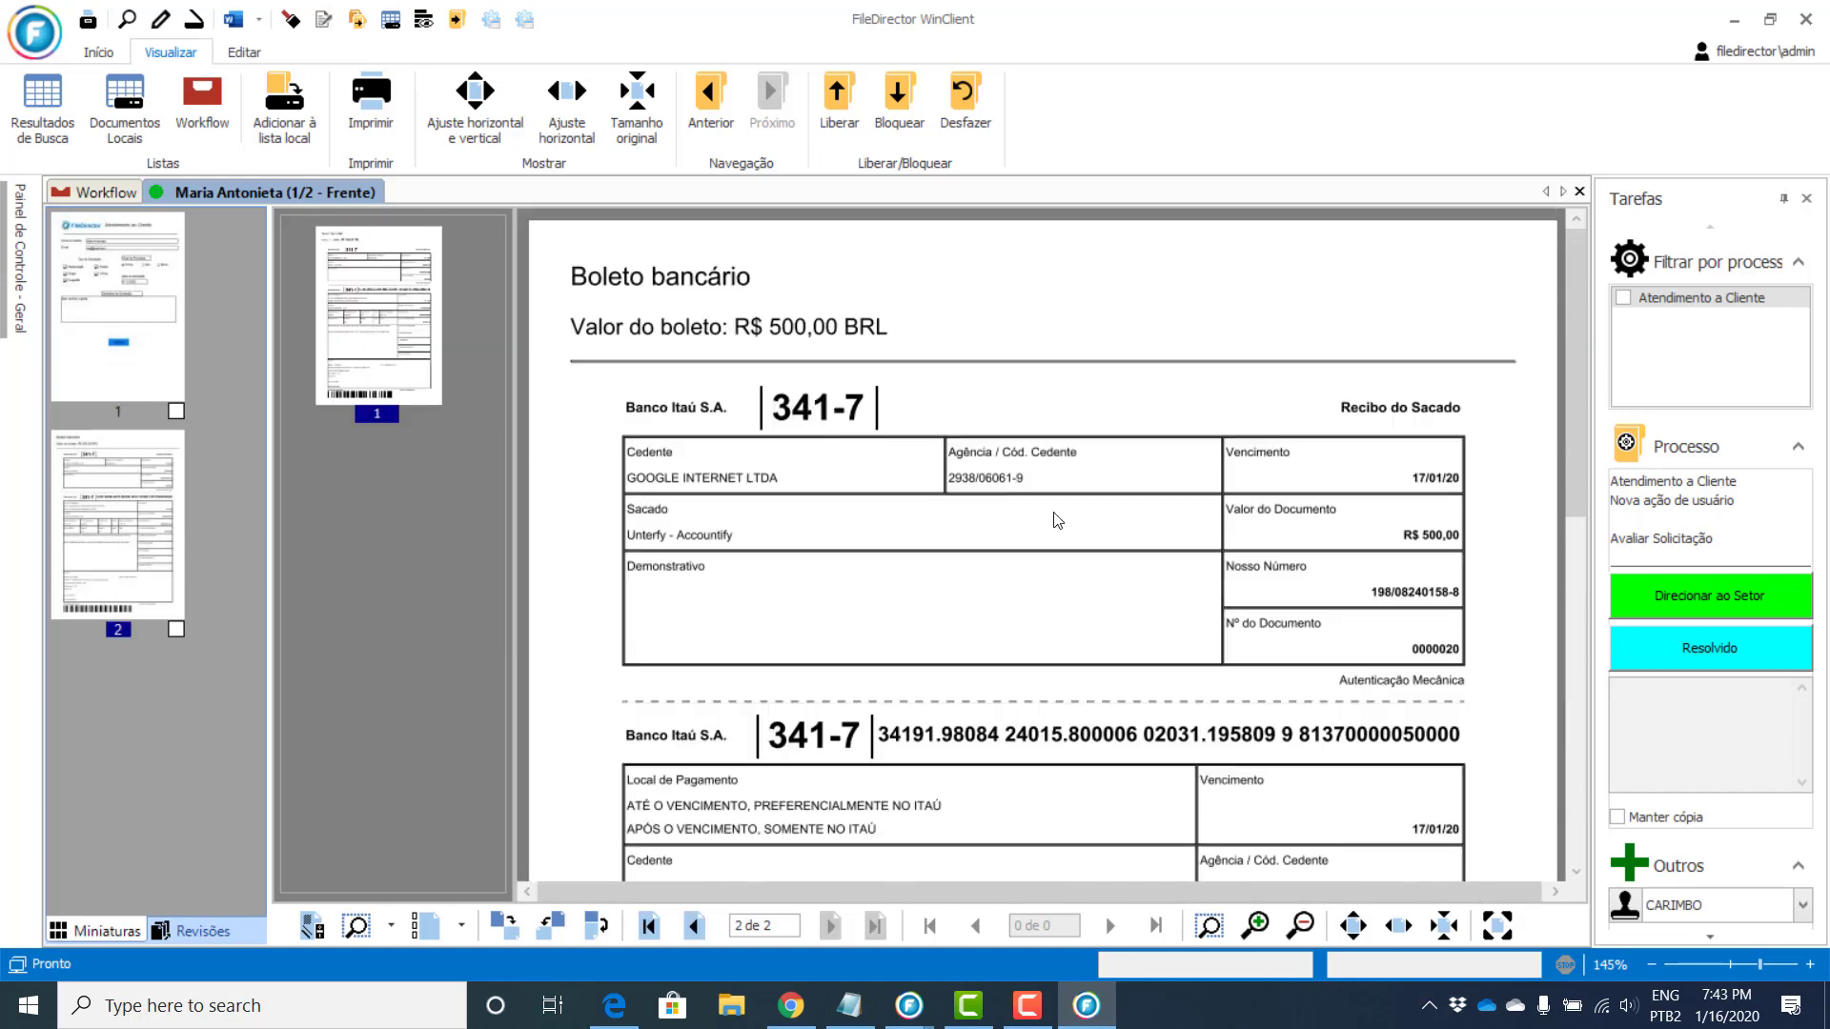
{"action": "left_click", "coordinate": [142, 341]}
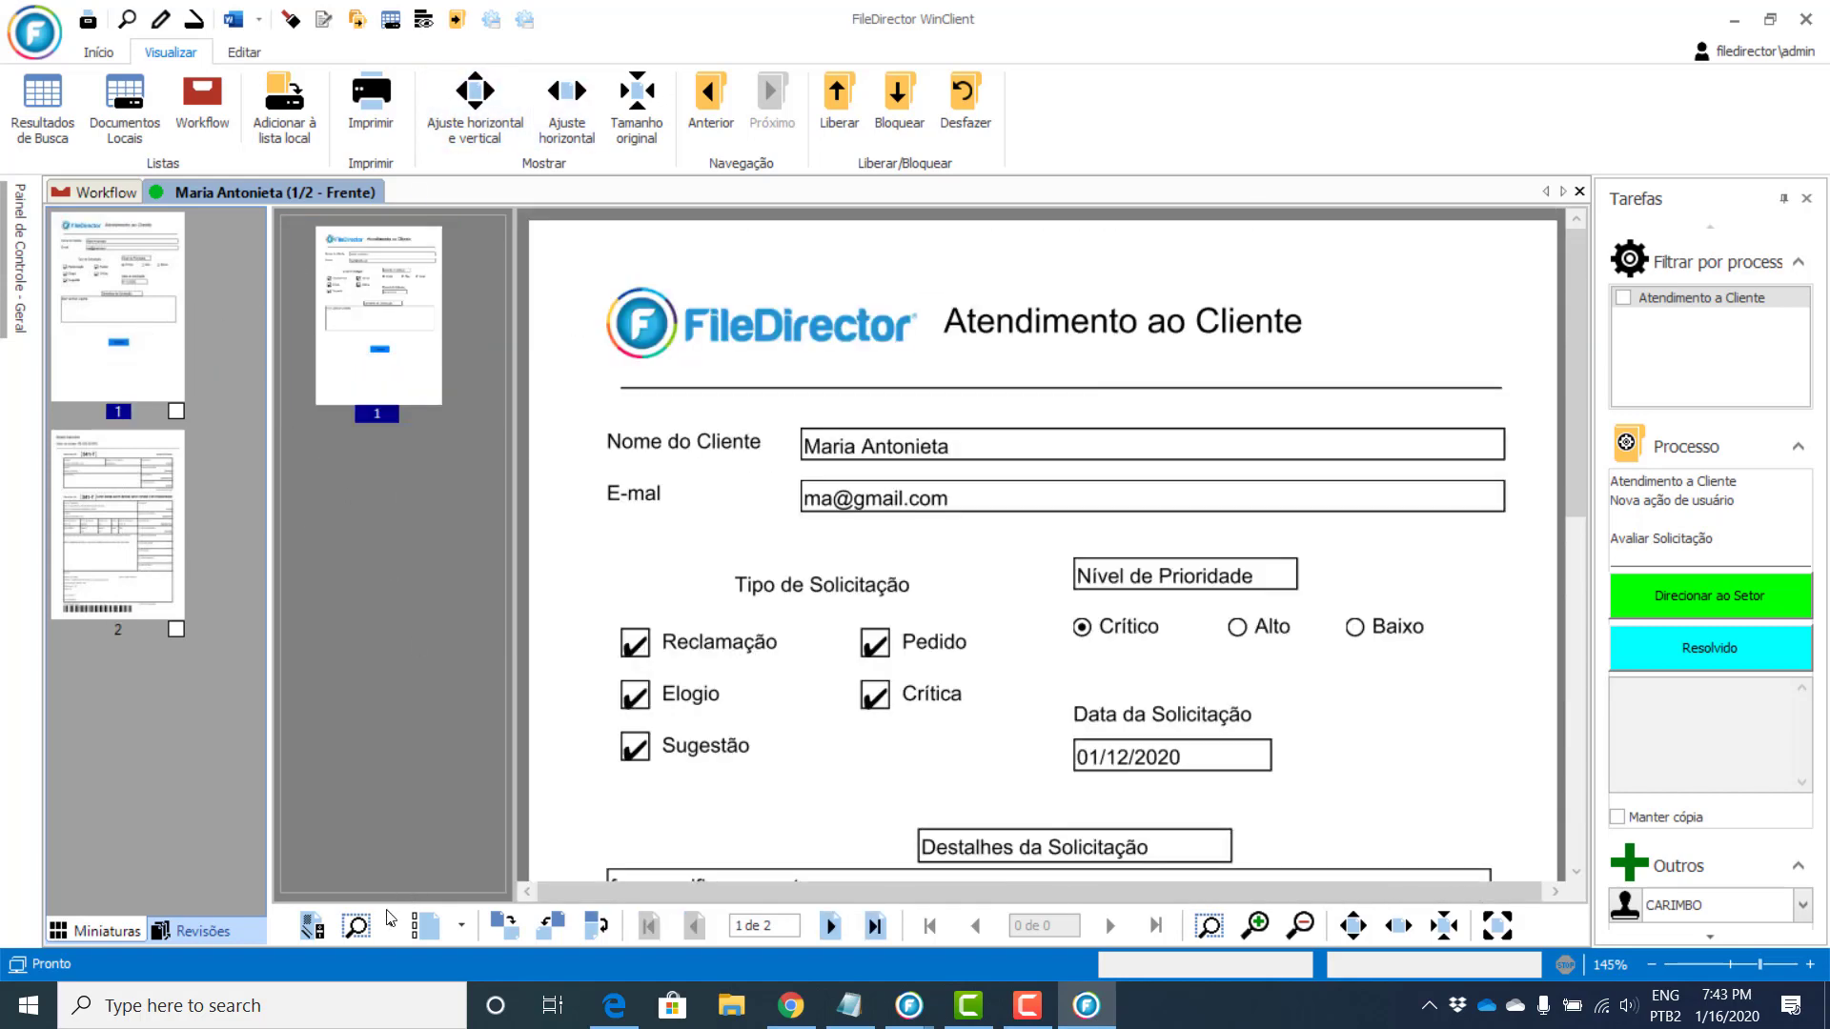
{"action": "left_click", "coordinate": [460, 934]}
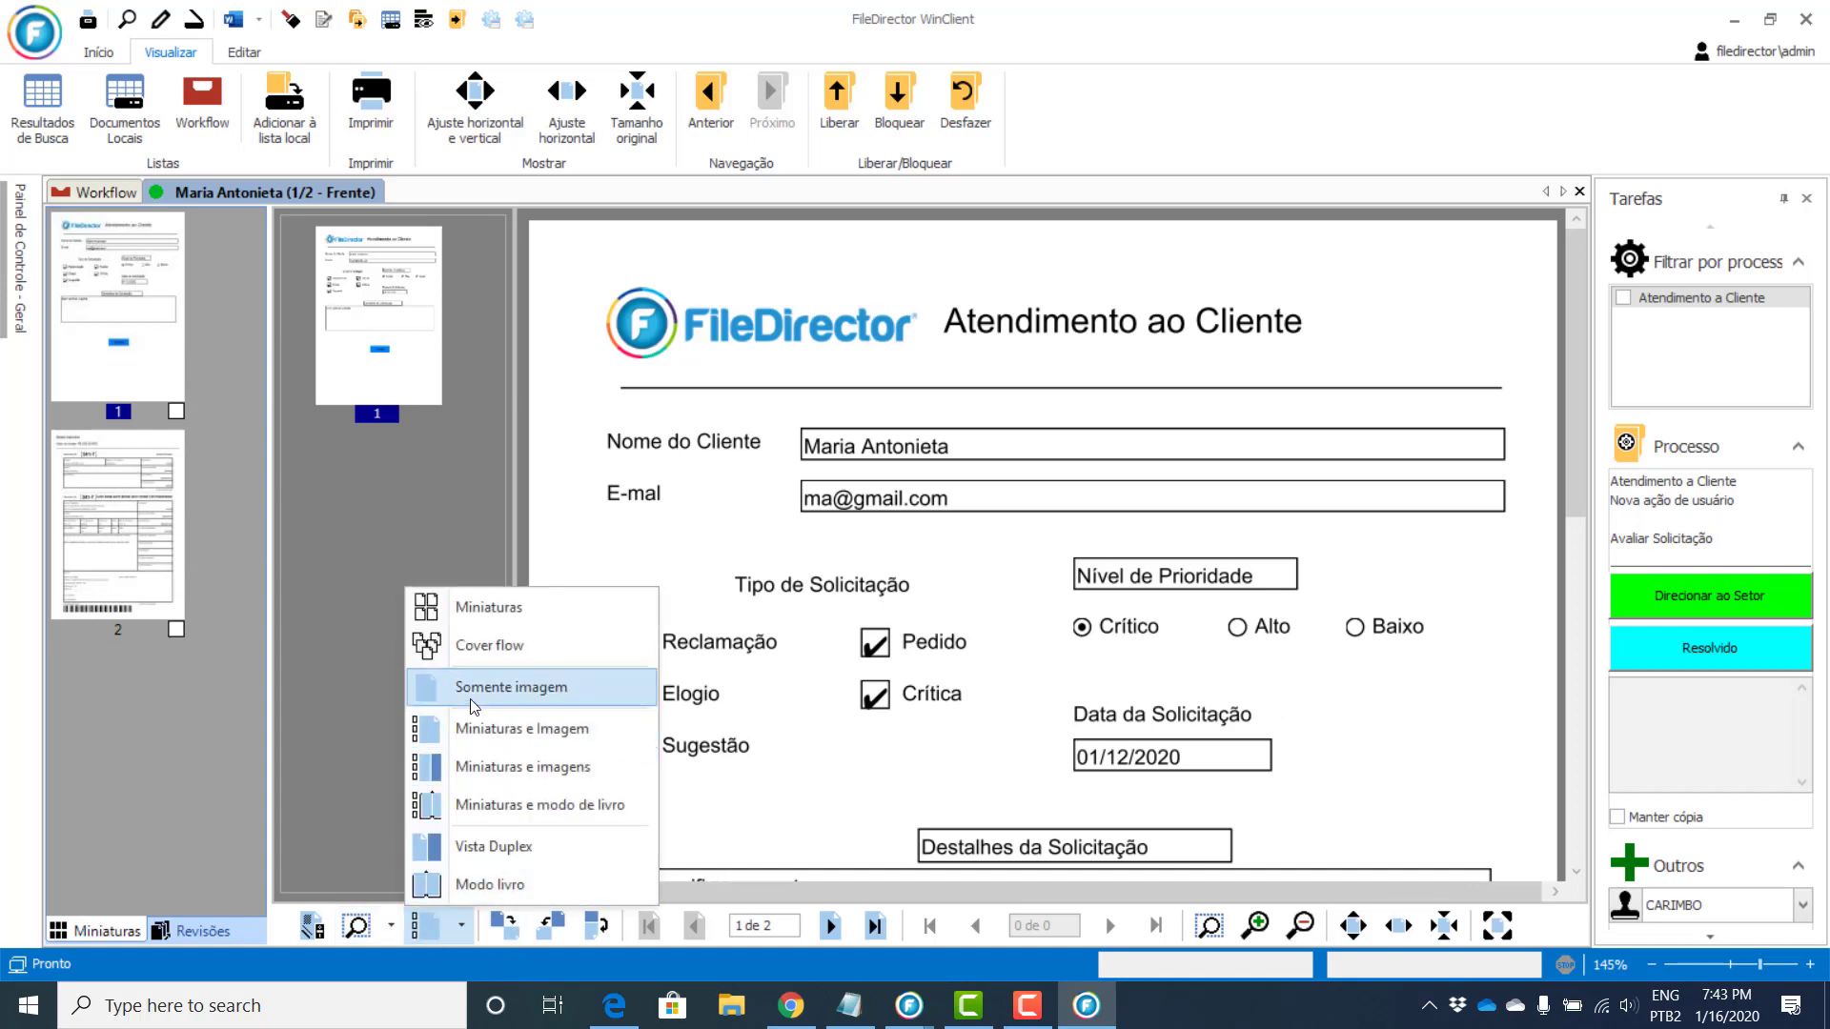
{"action": "left_click", "coordinate": [471, 700]}
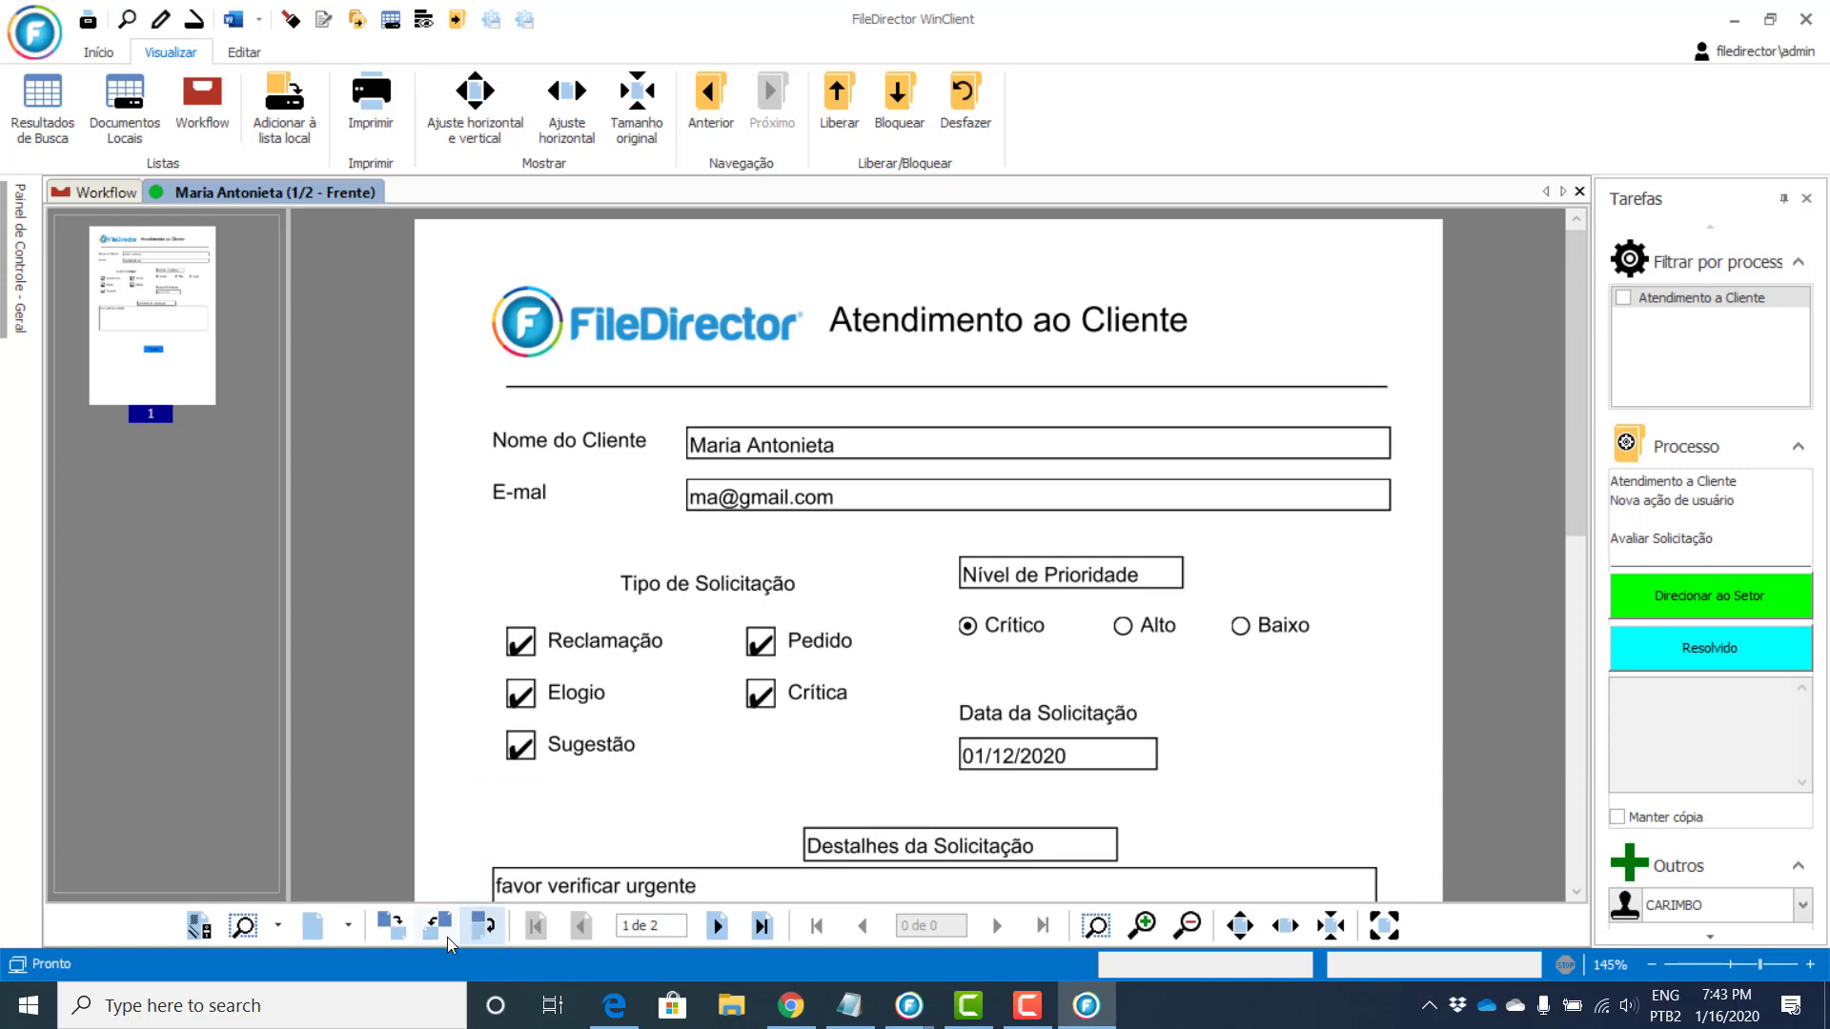
{"action": "left_click", "coordinate": [349, 925]}
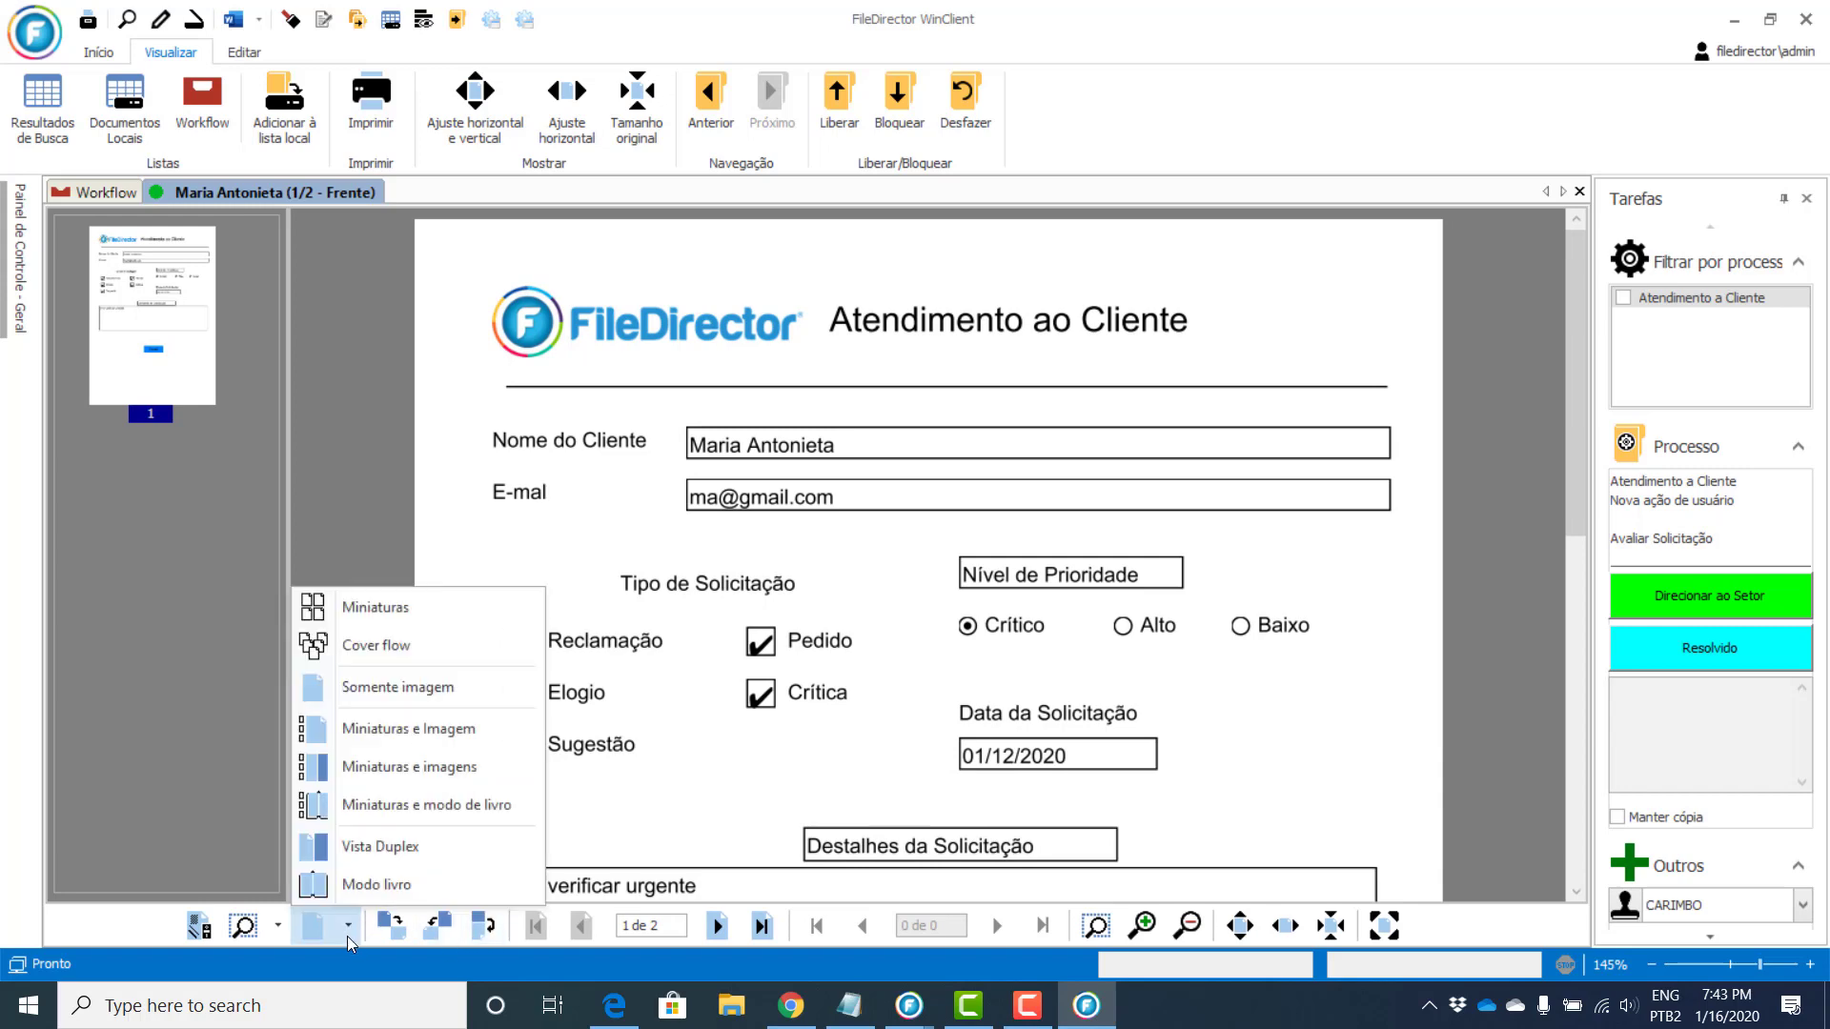
{"action": "left_click", "coordinate": [365, 740]}
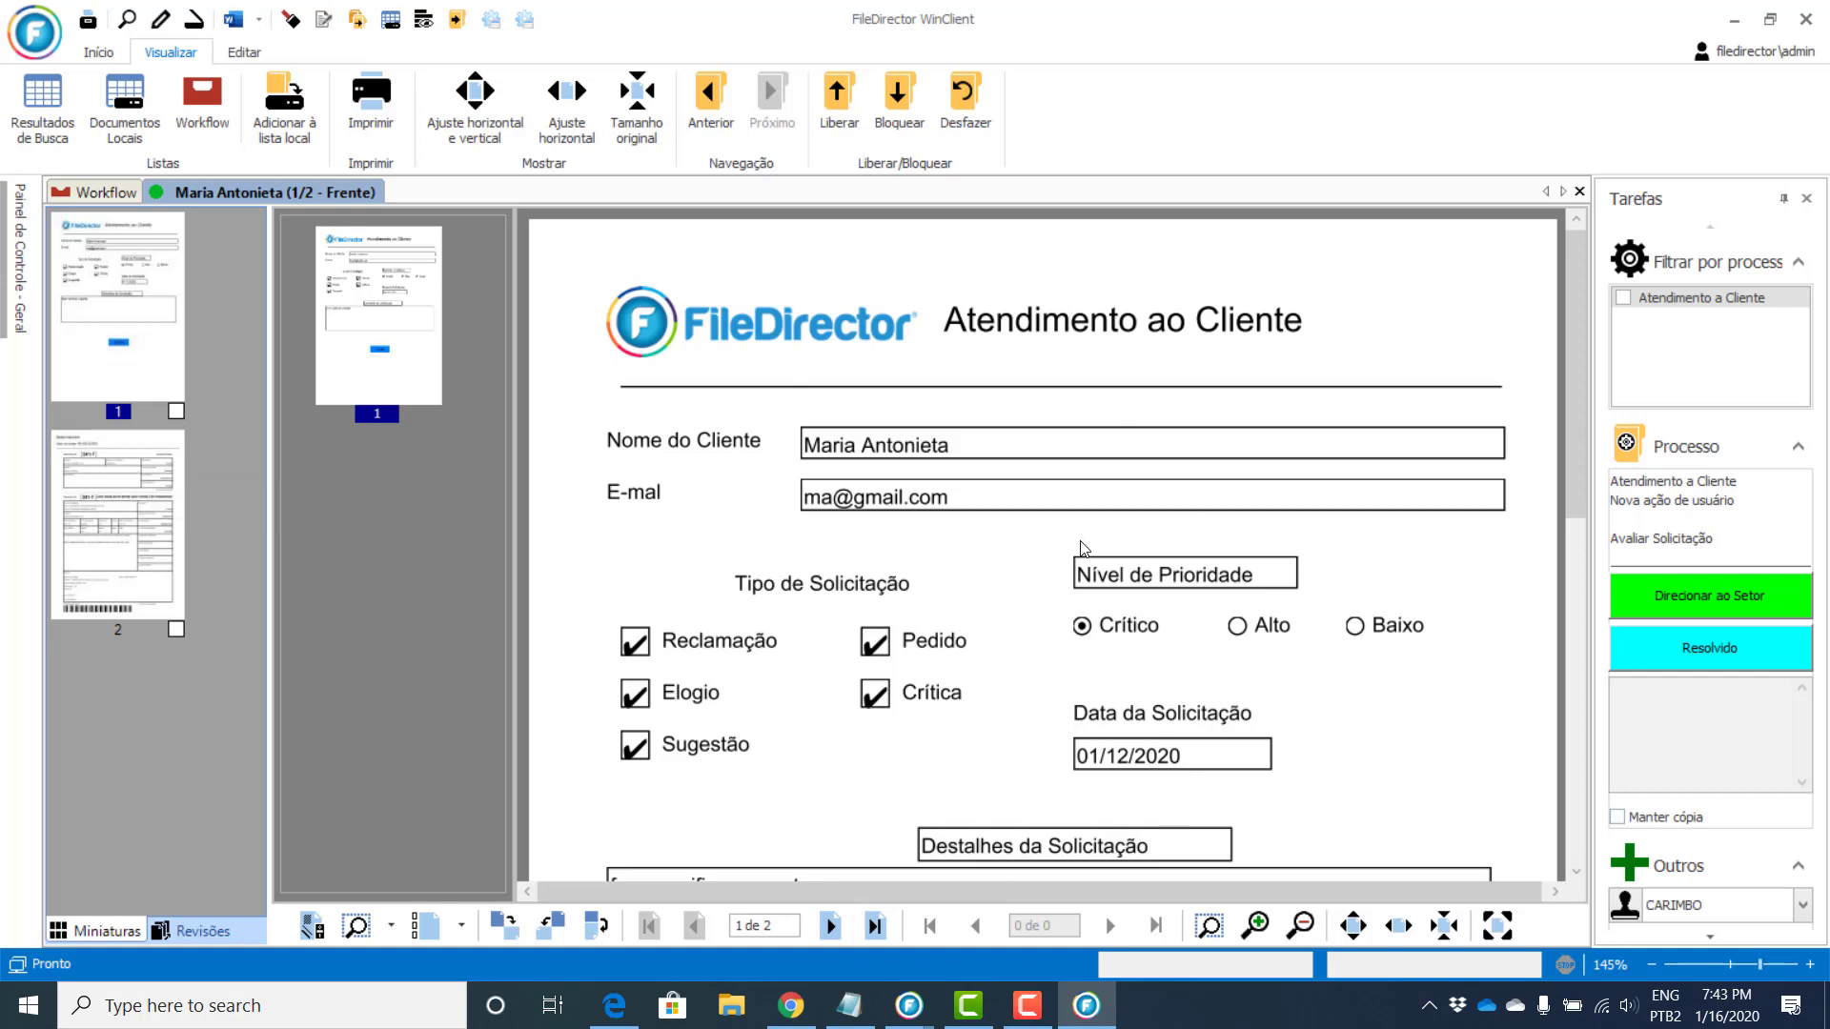
{"action": "scroll", "coordinate": [1082, 538], "scroll_direction": "down", "scroll_amount": 3}
{"action": "scroll", "coordinate": [1104, 391], "scroll_direction": "down", "scroll_amount": 3}
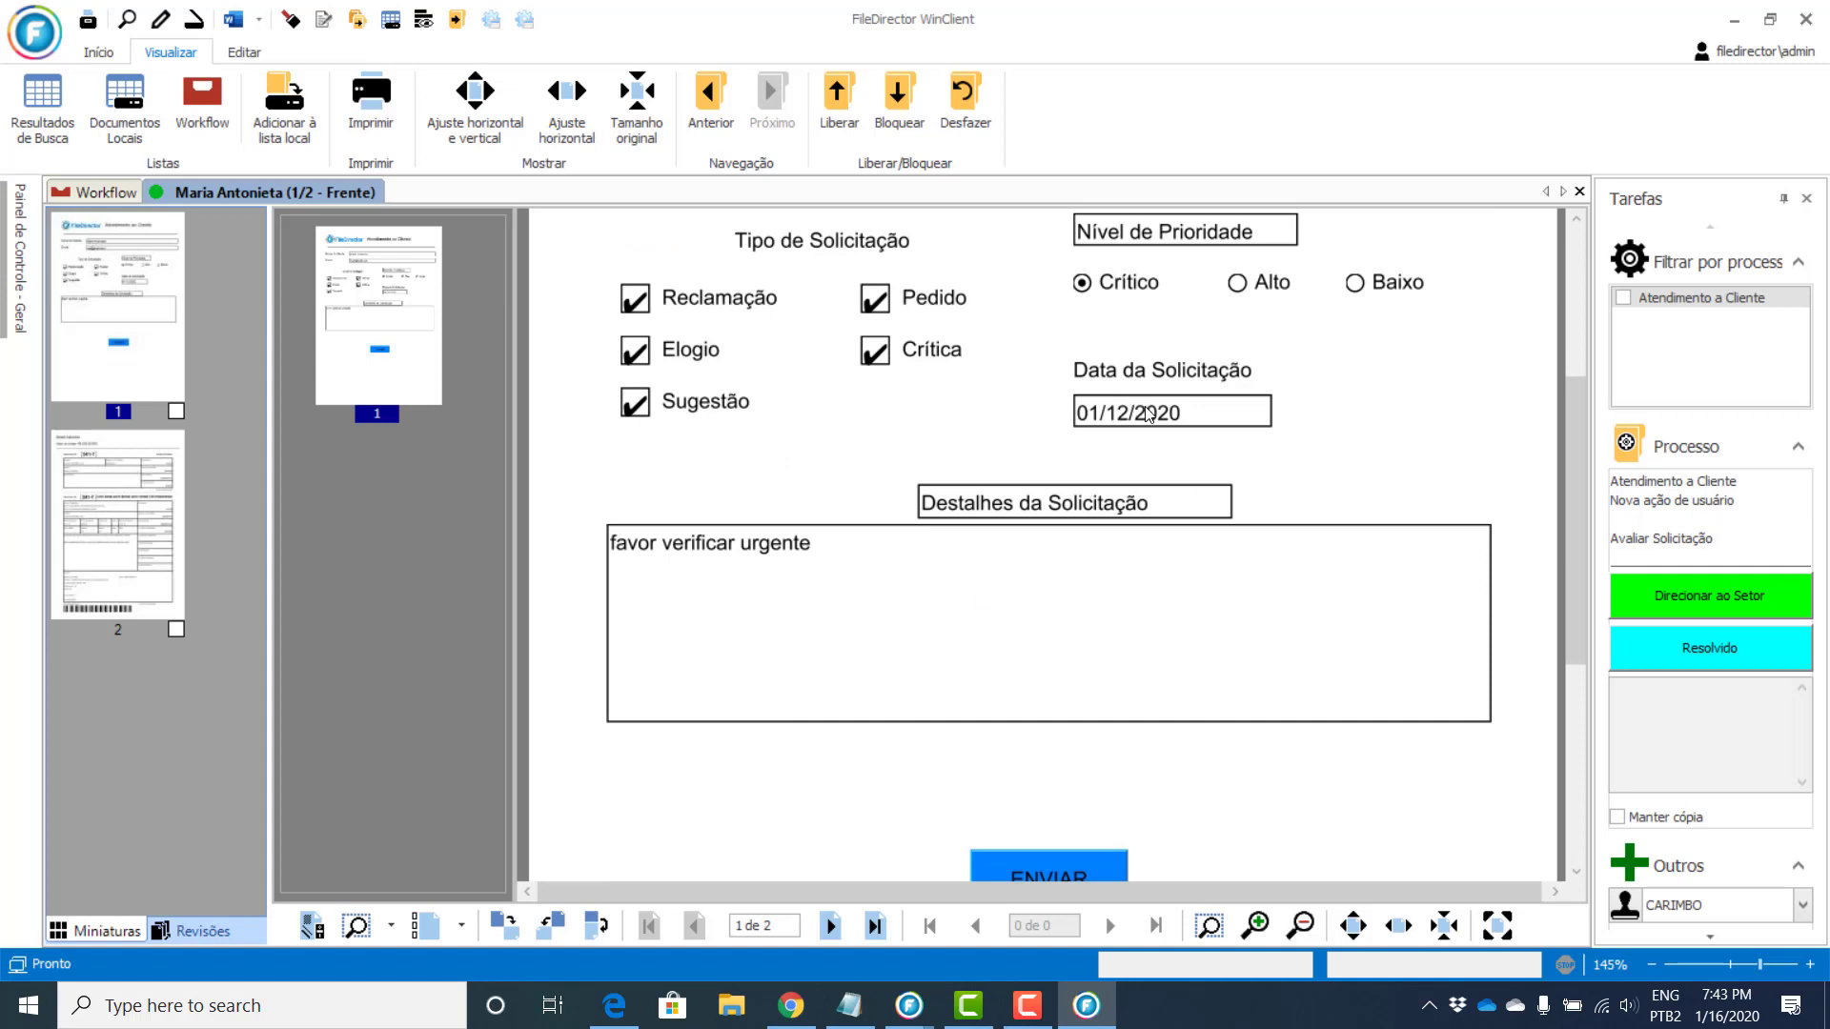
{"action": "scroll", "coordinate": [1151, 415], "scroll_direction": "up", "scroll_amount": 3}
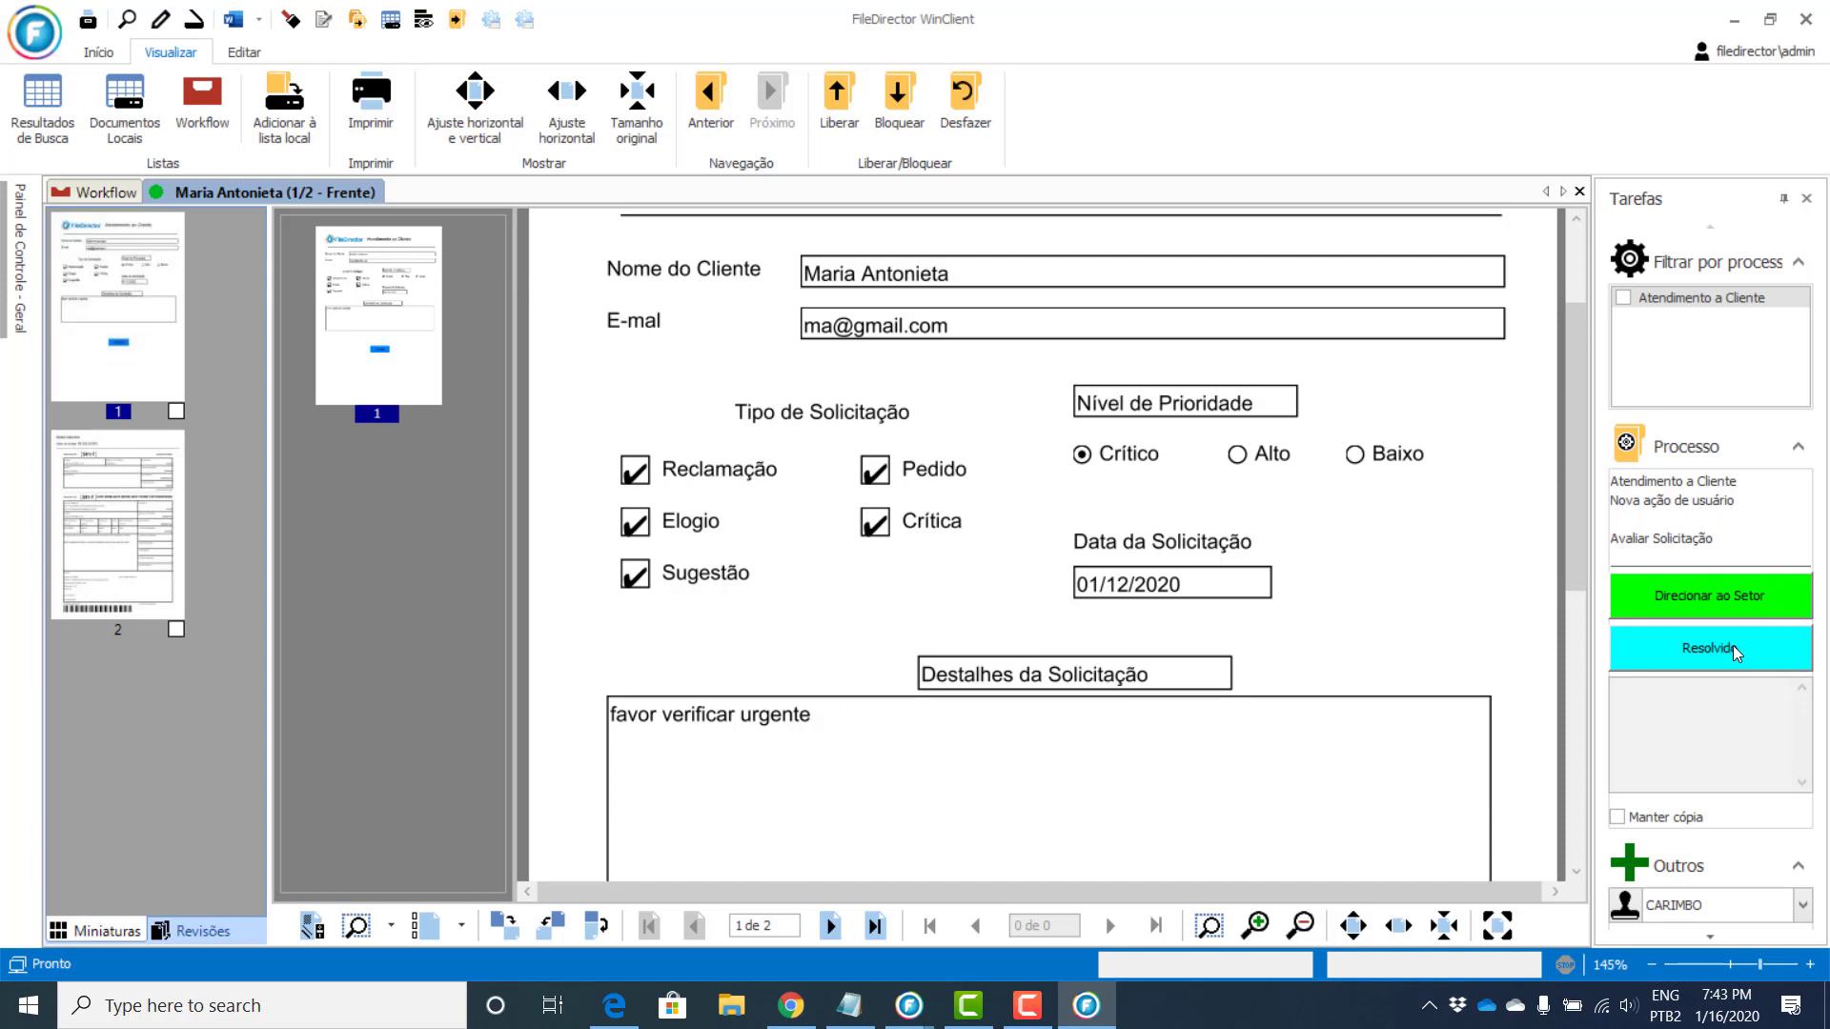
Step: Route the request to Setor comercial with the comment 'favor atender urgente'
{"action": "left_click", "coordinate": [1728, 599]}
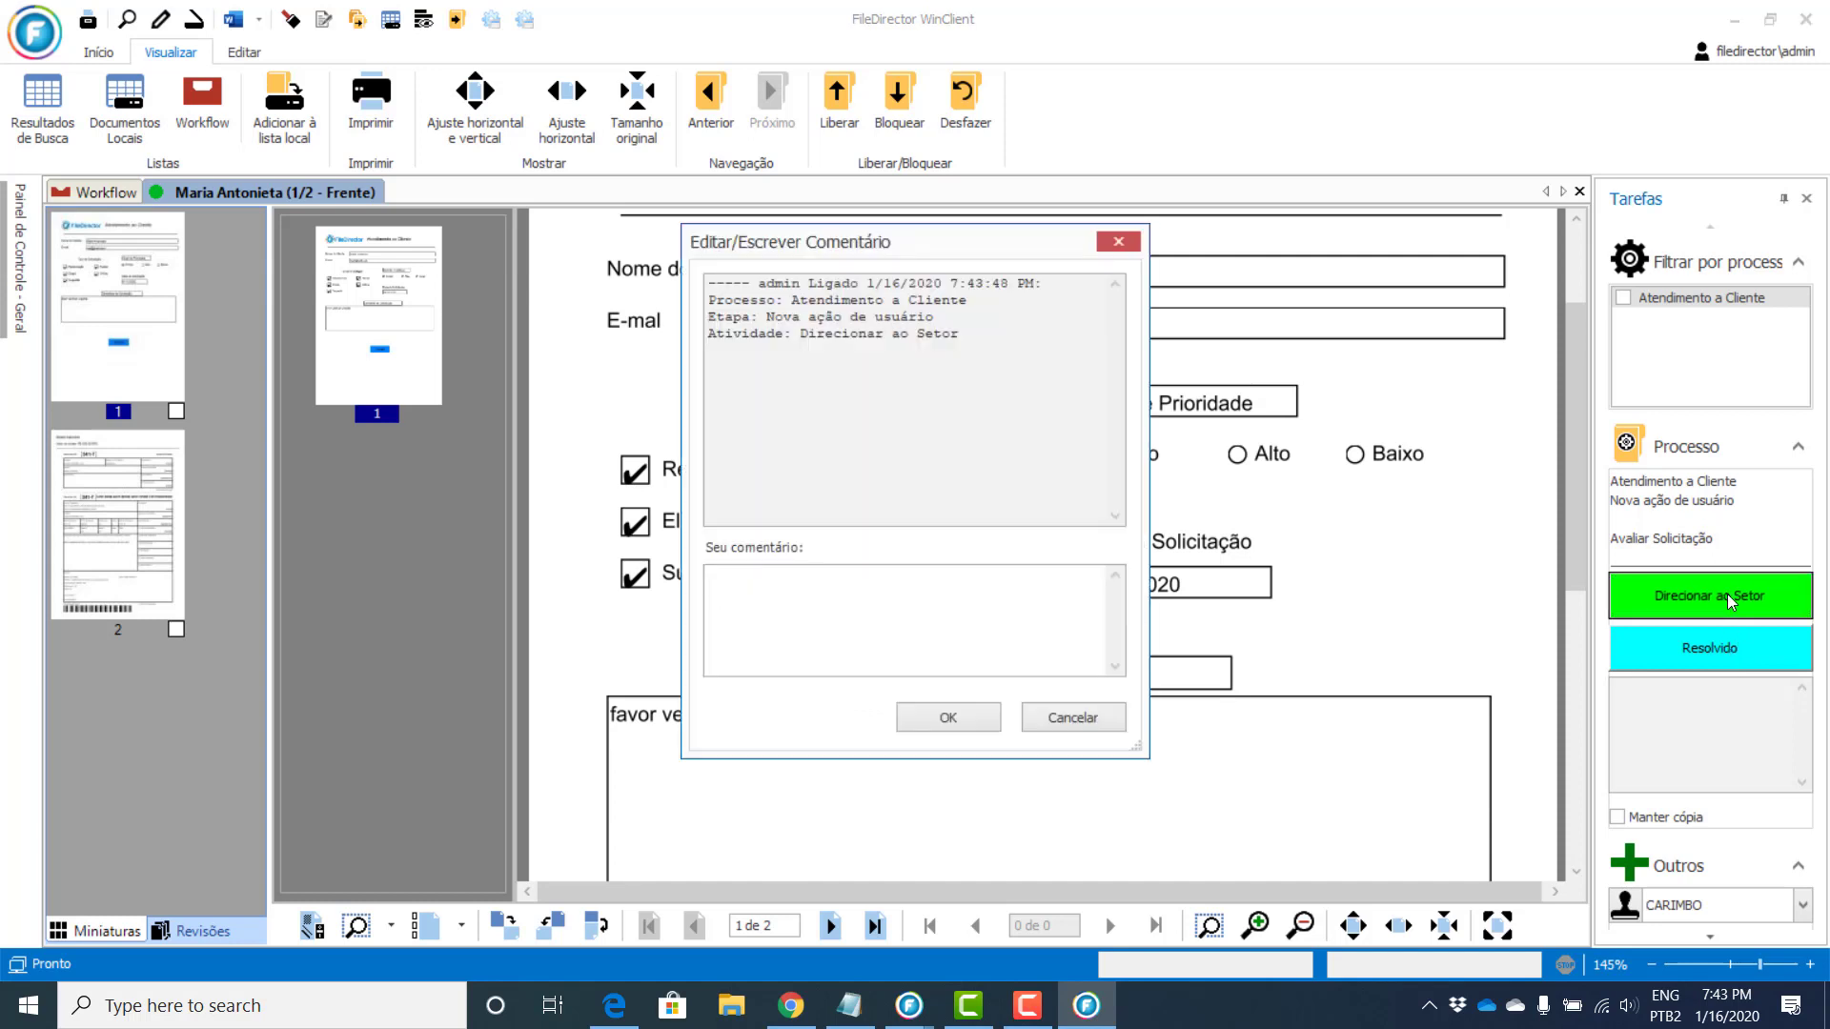
{"action": "type", "text": "favor atender urgente"}
{"action": "left_click", "coordinate": [989, 719]}
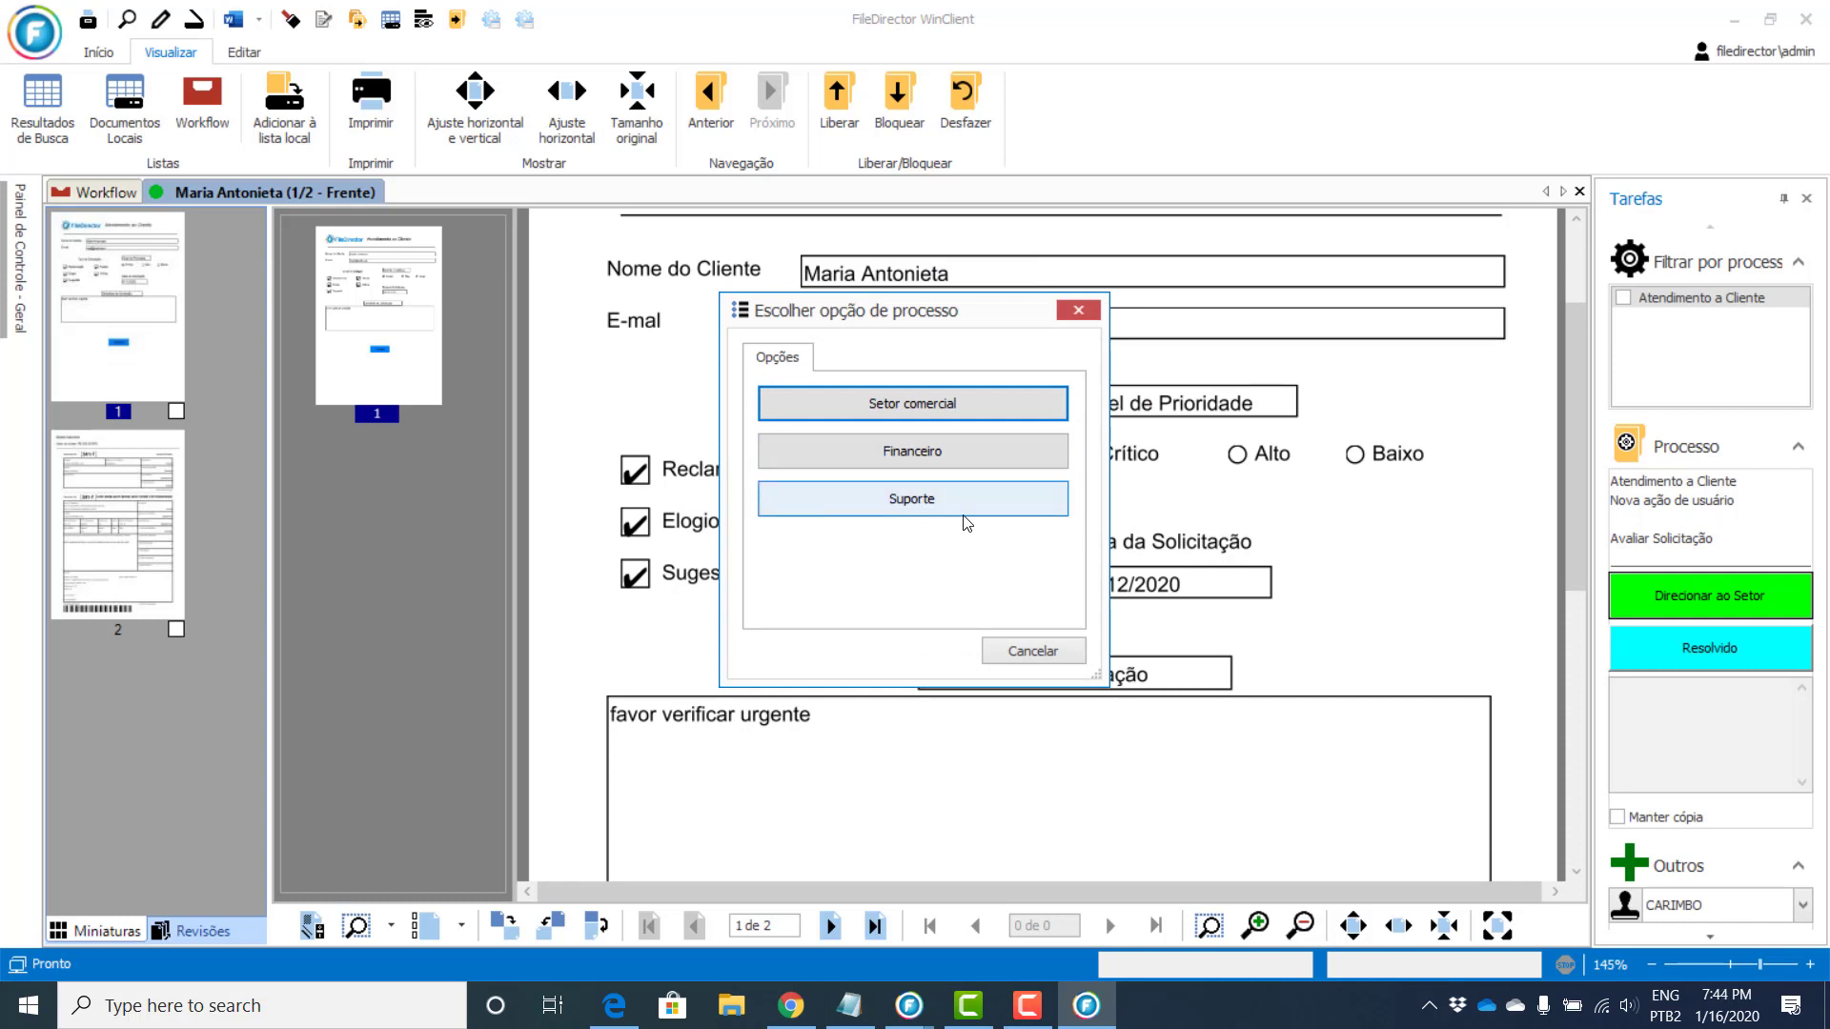
{"action": "left_click", "coordinate": [932, 408]}
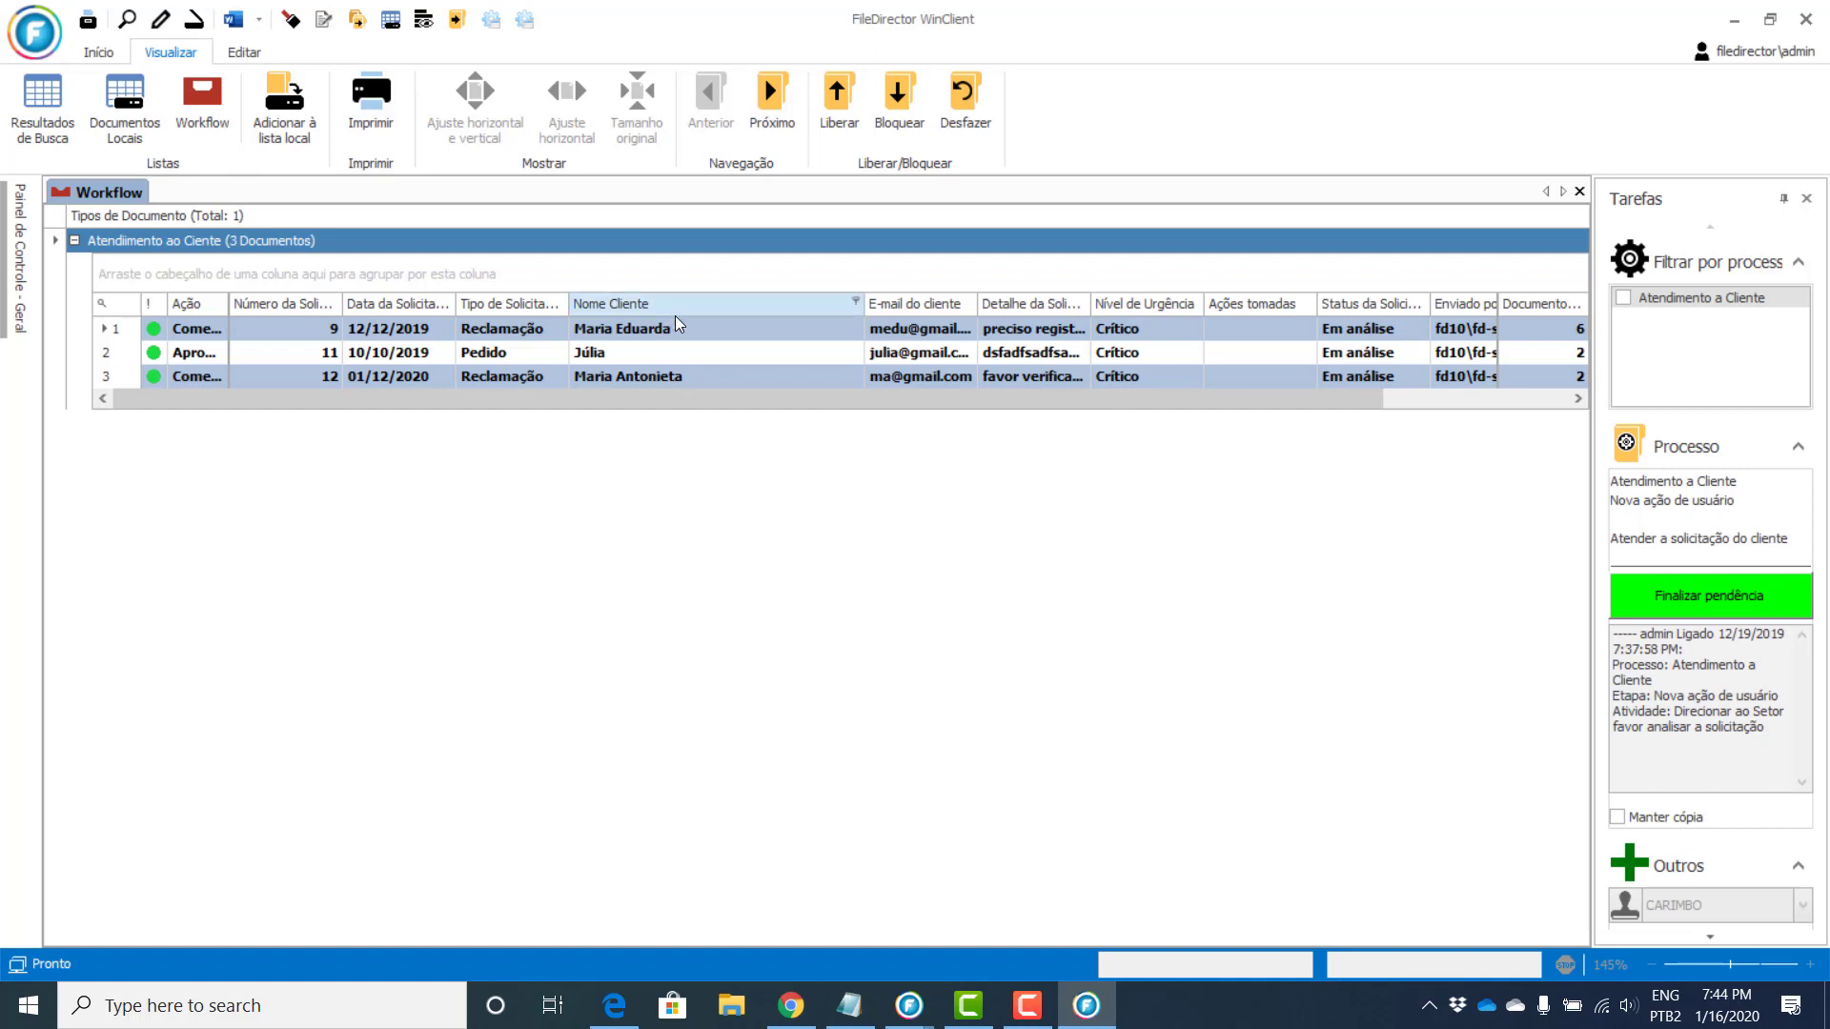
{"action": "left_click", "coordinate": [639, 330]}
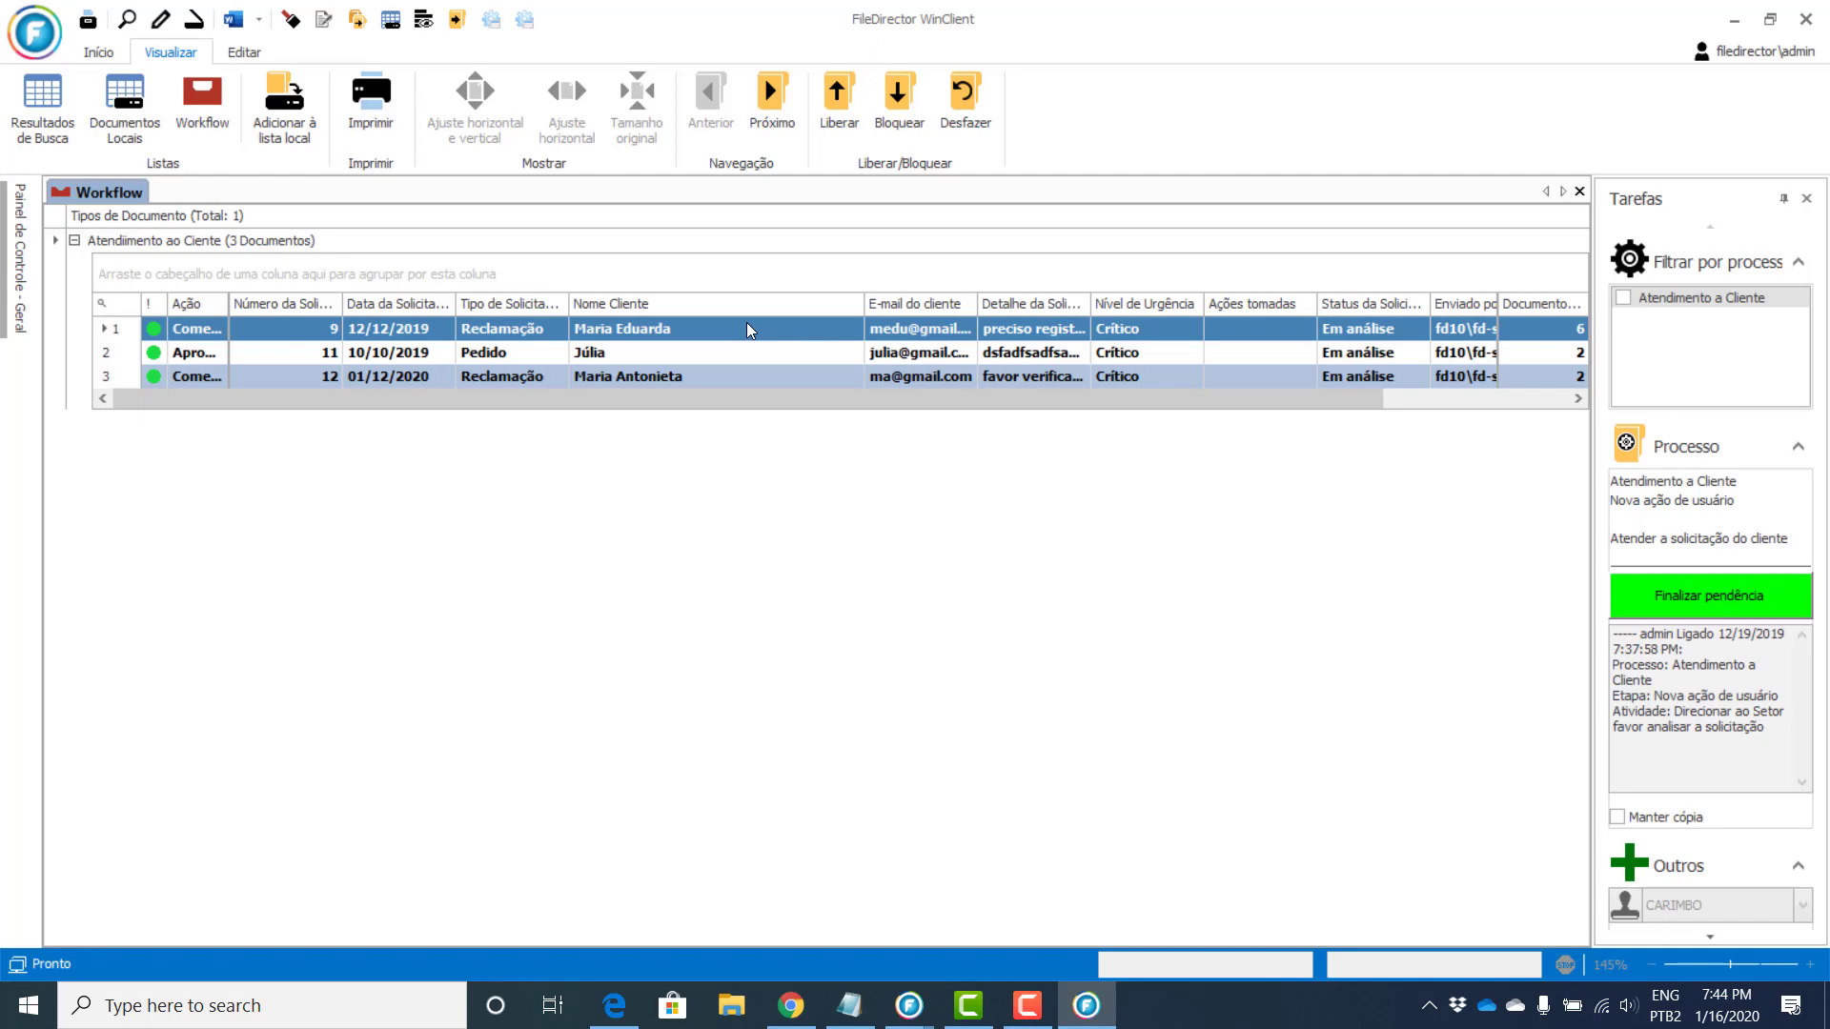
Step: Open the 01/12/2020 complaint and confirm Finalizar pendência for it
{"action": "double_click", "coordinate": [679, 376]}
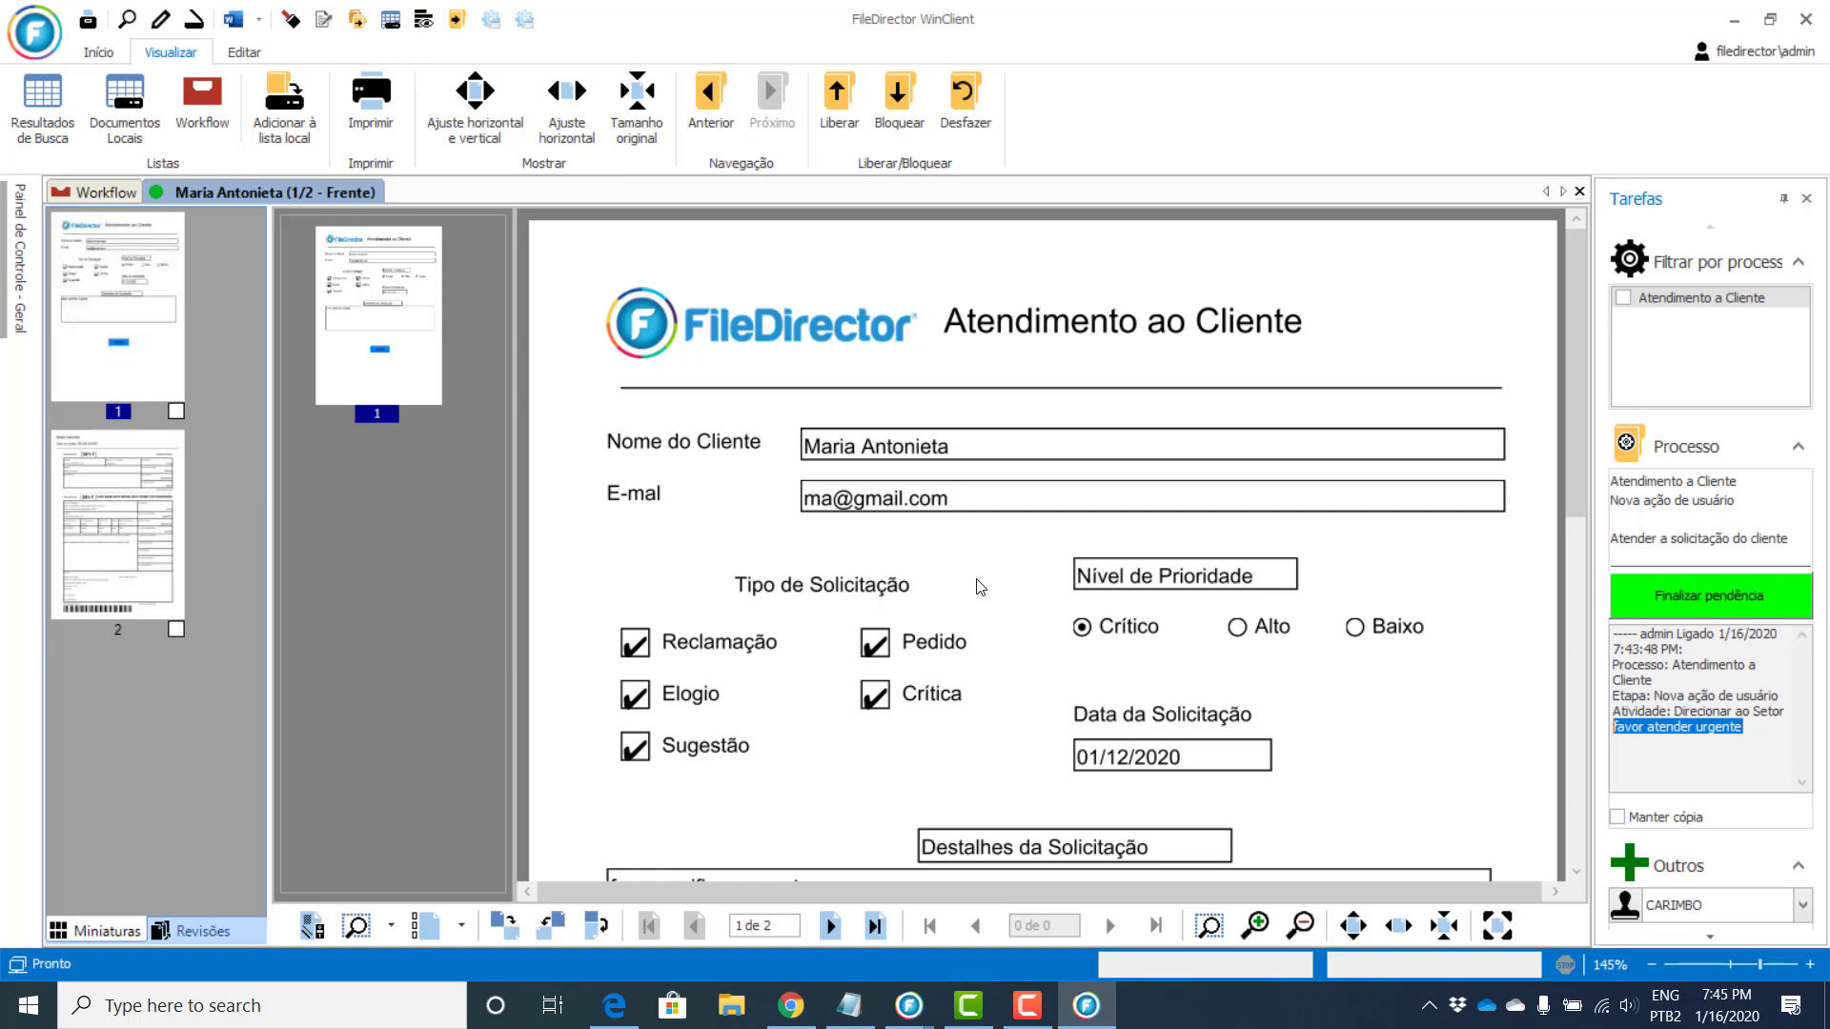
{"action": "left_click", "coordinate": [1743, 600]}
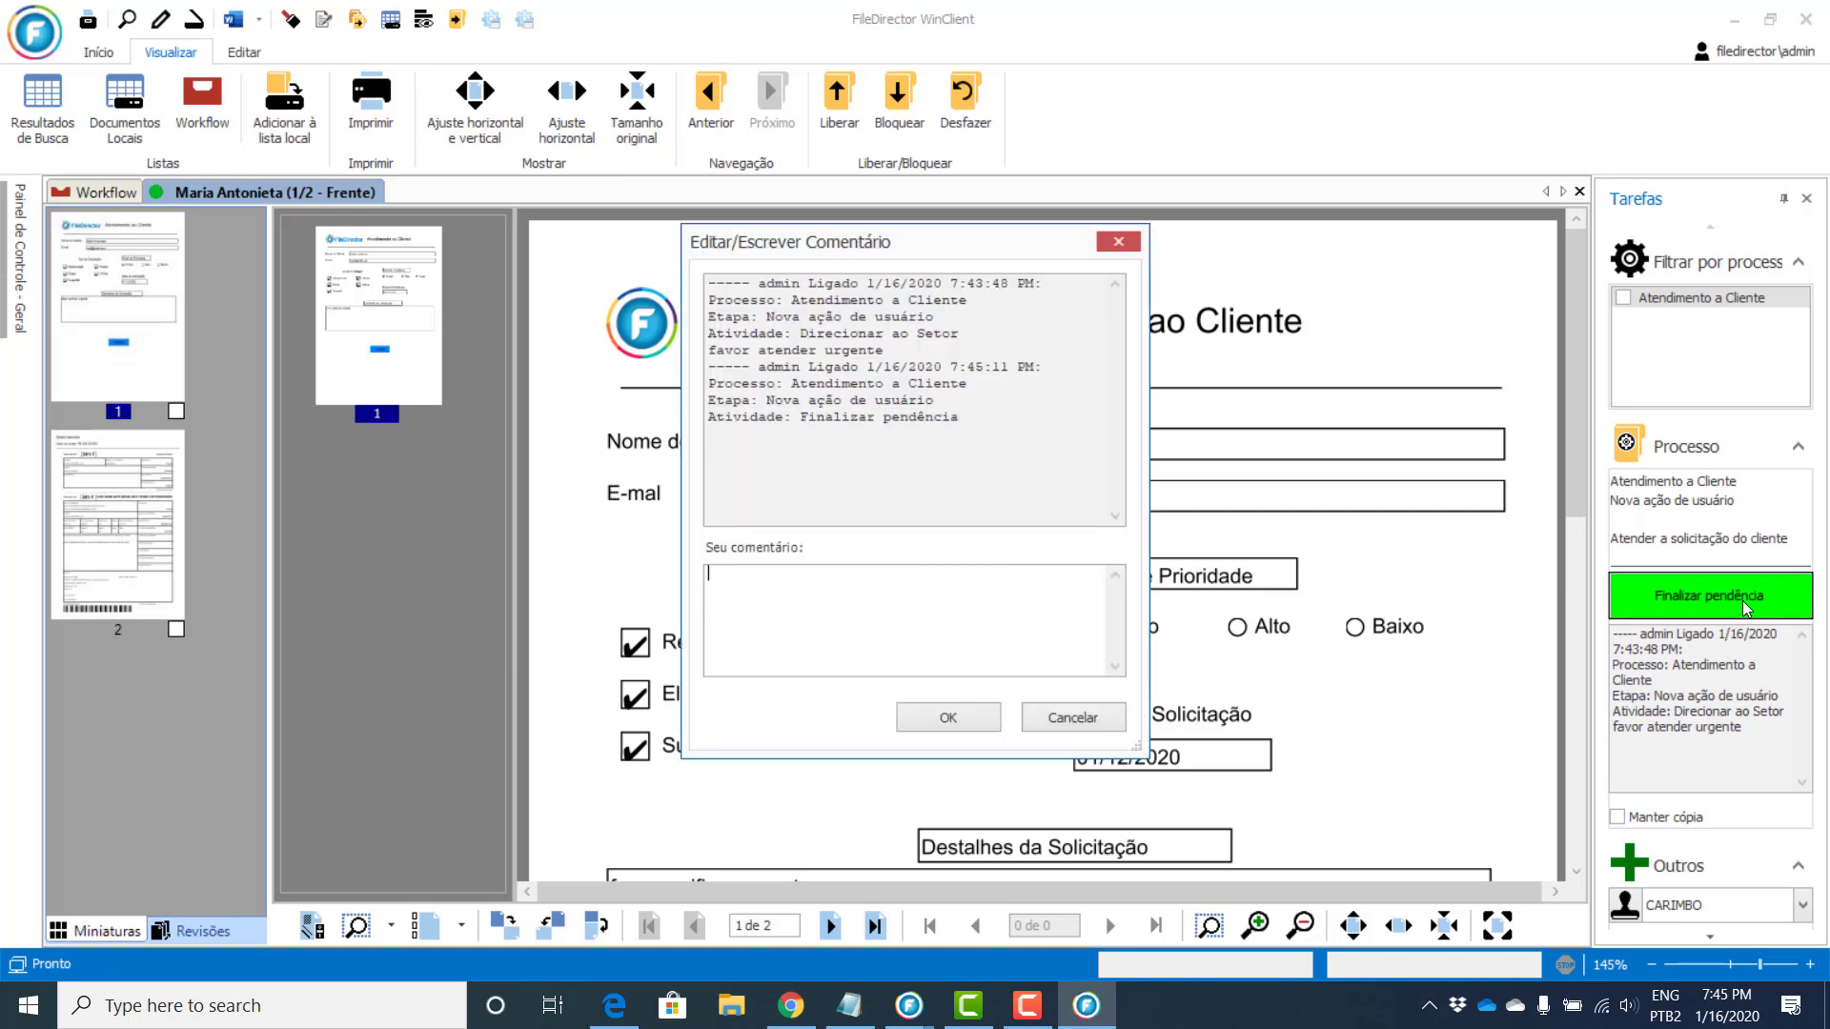
{"action": "left_click", "coordinate": [947, 721]}
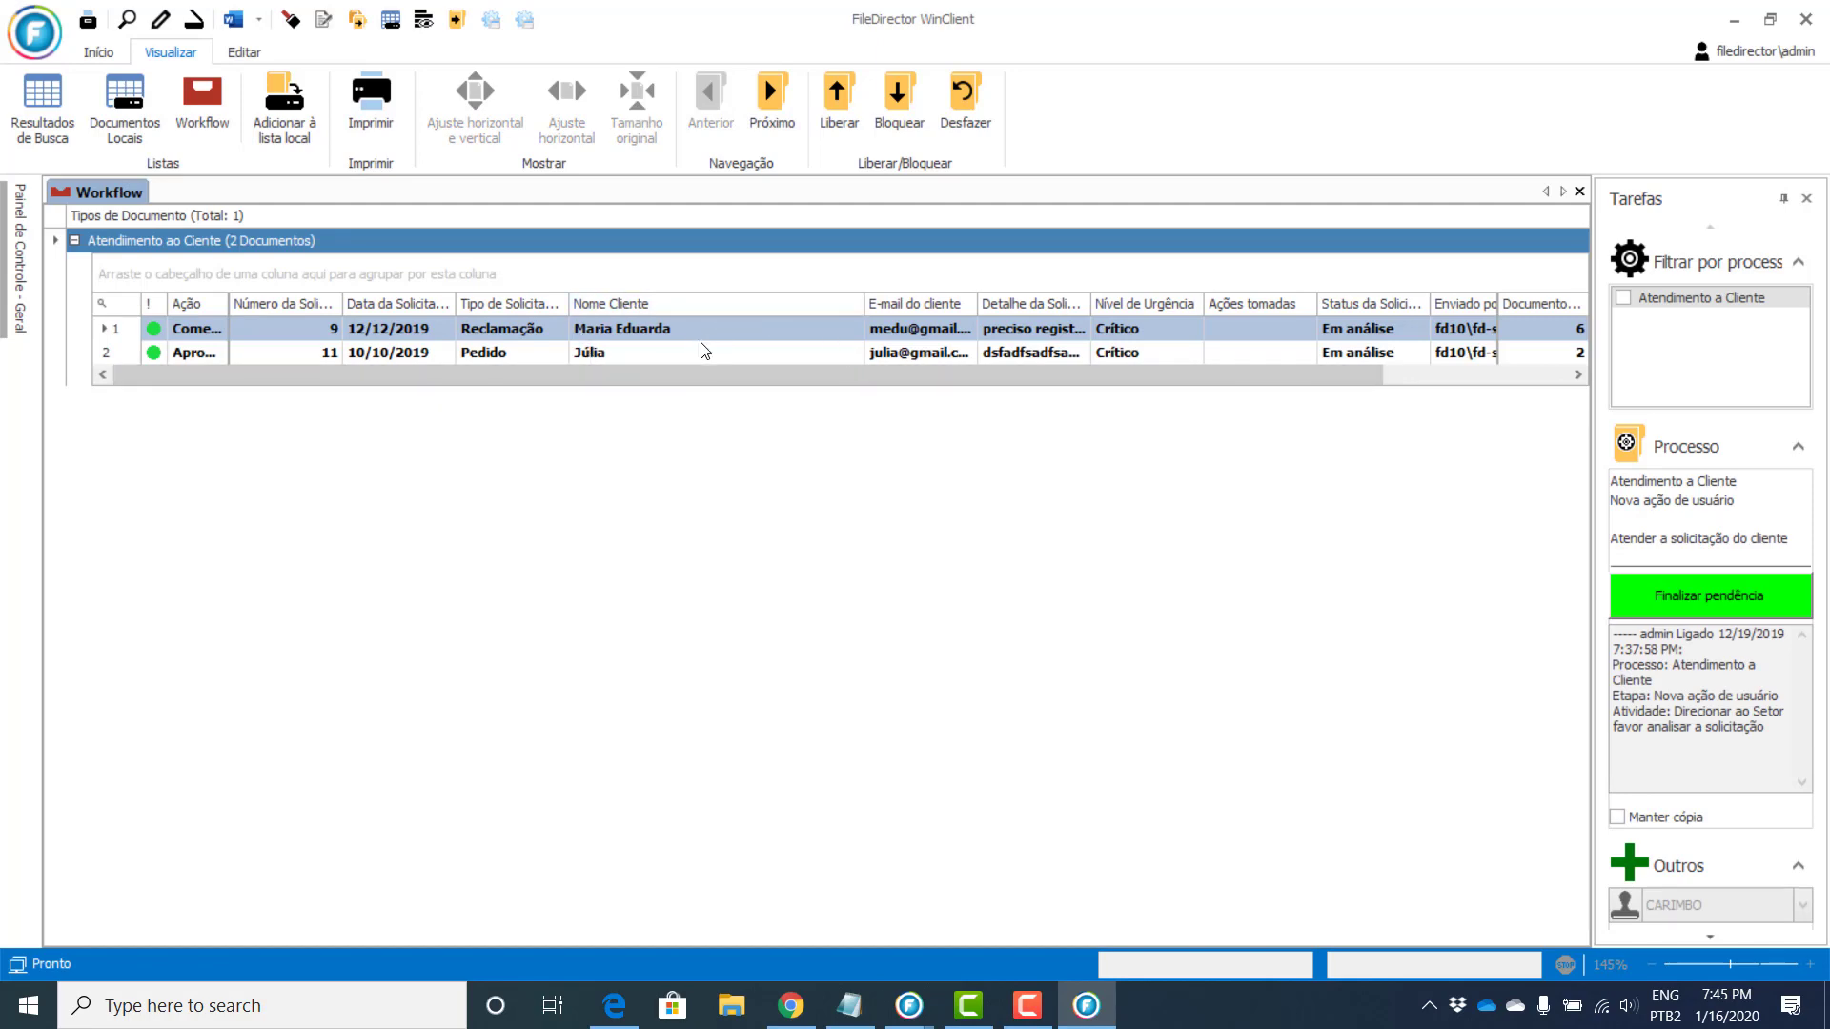
Step: Open the order request and route it to Suporte
{"action": "double_click", "coordinate": [677, 351]}
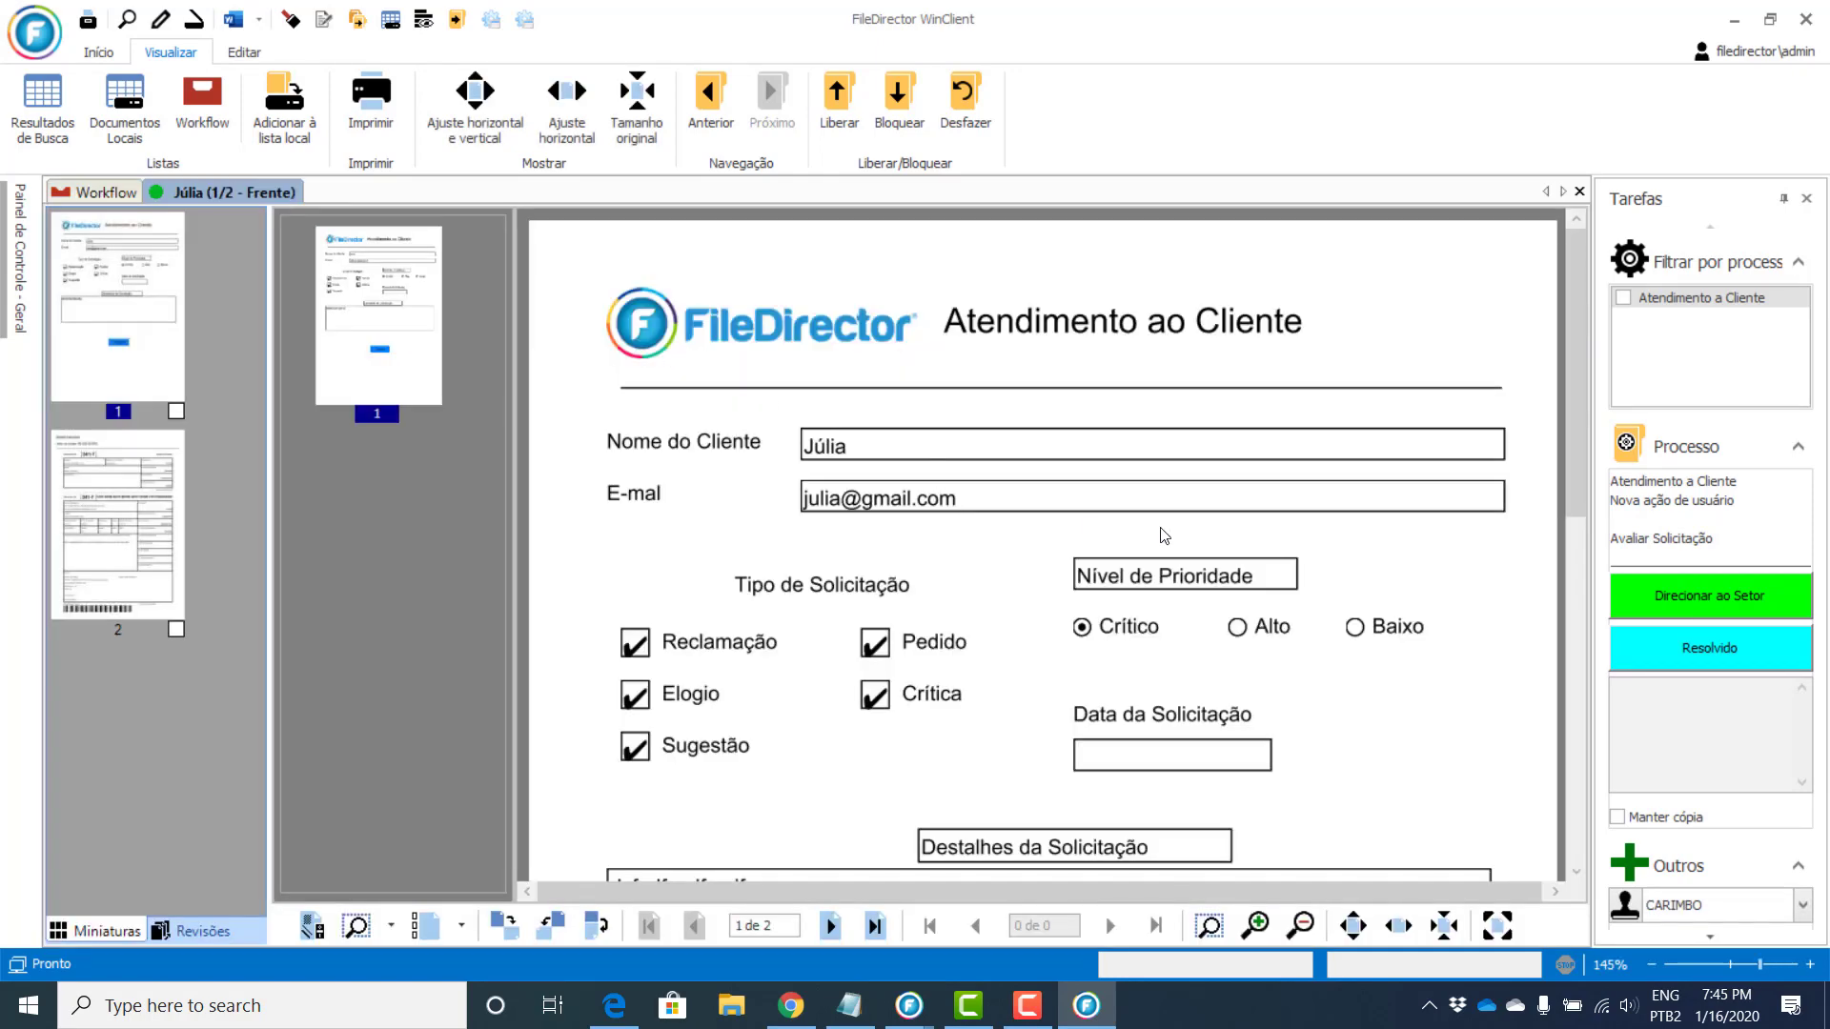
{"action": "left_click", "coordinate": [1721, 598]}
{"action": "left_click", "coordinate": [948, 717]}
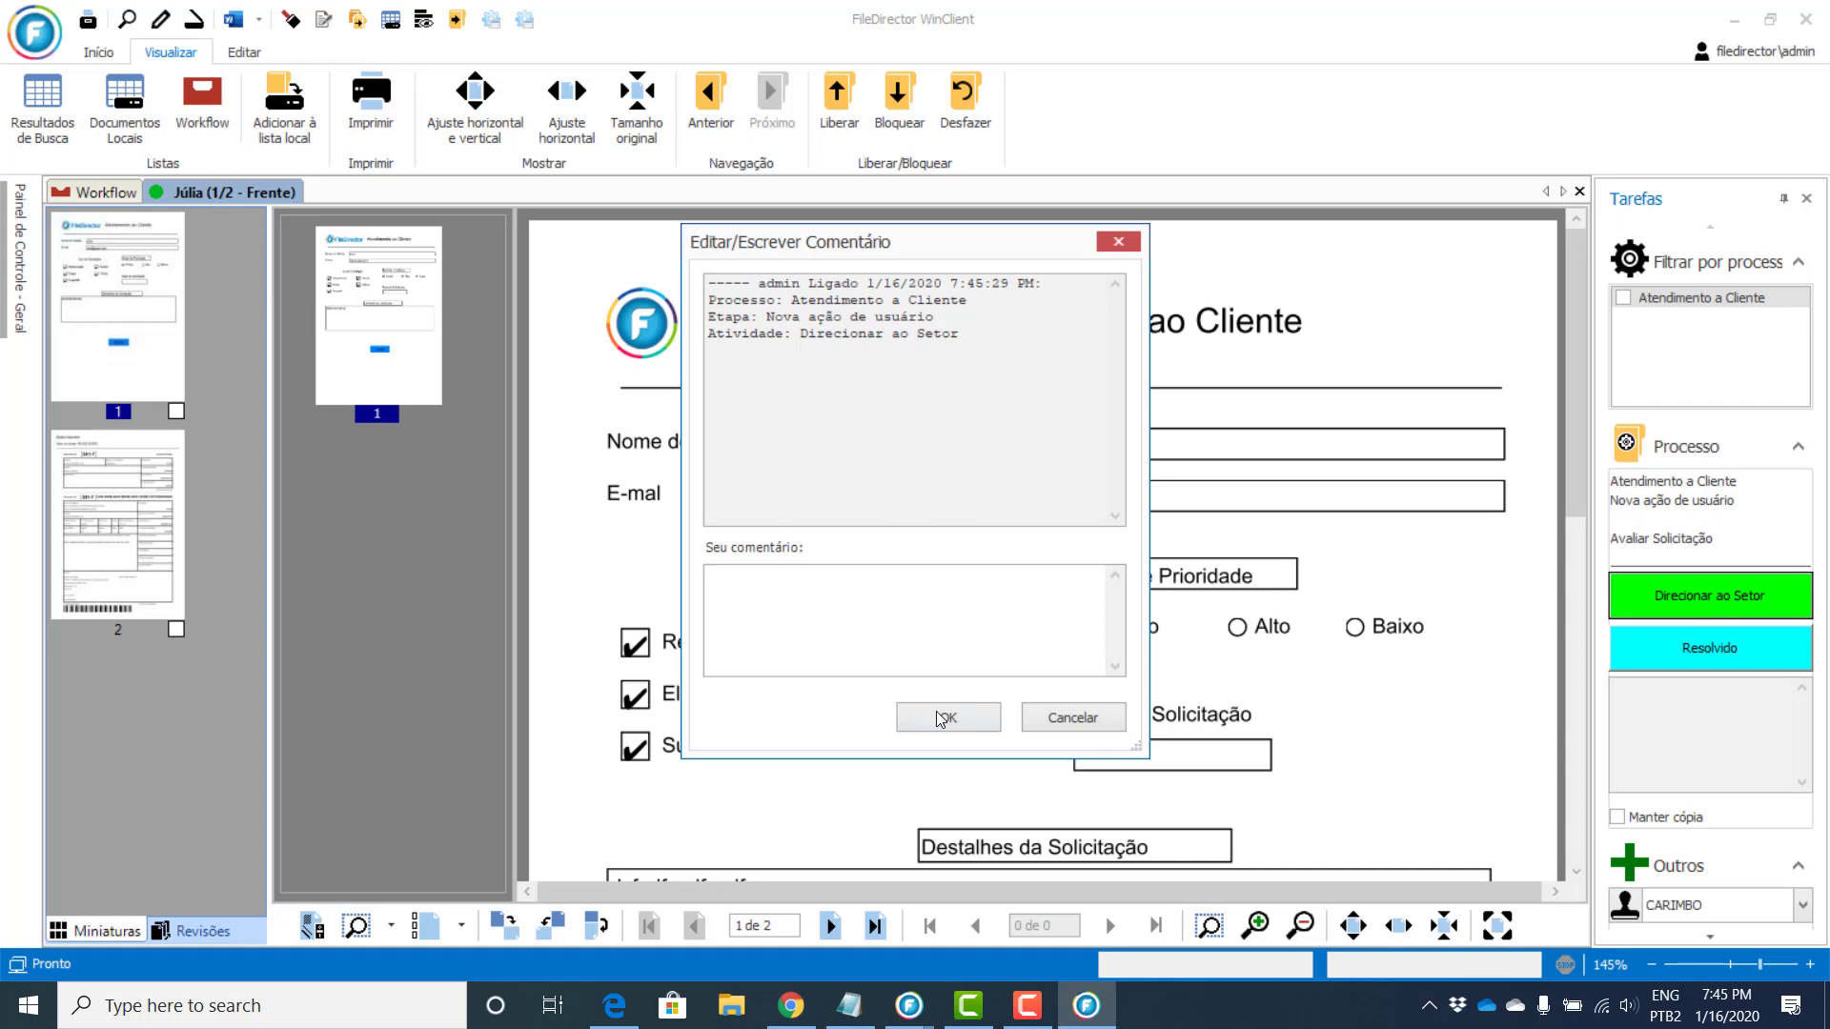
{"action": "left_click", "coordinate": [967, 512]}
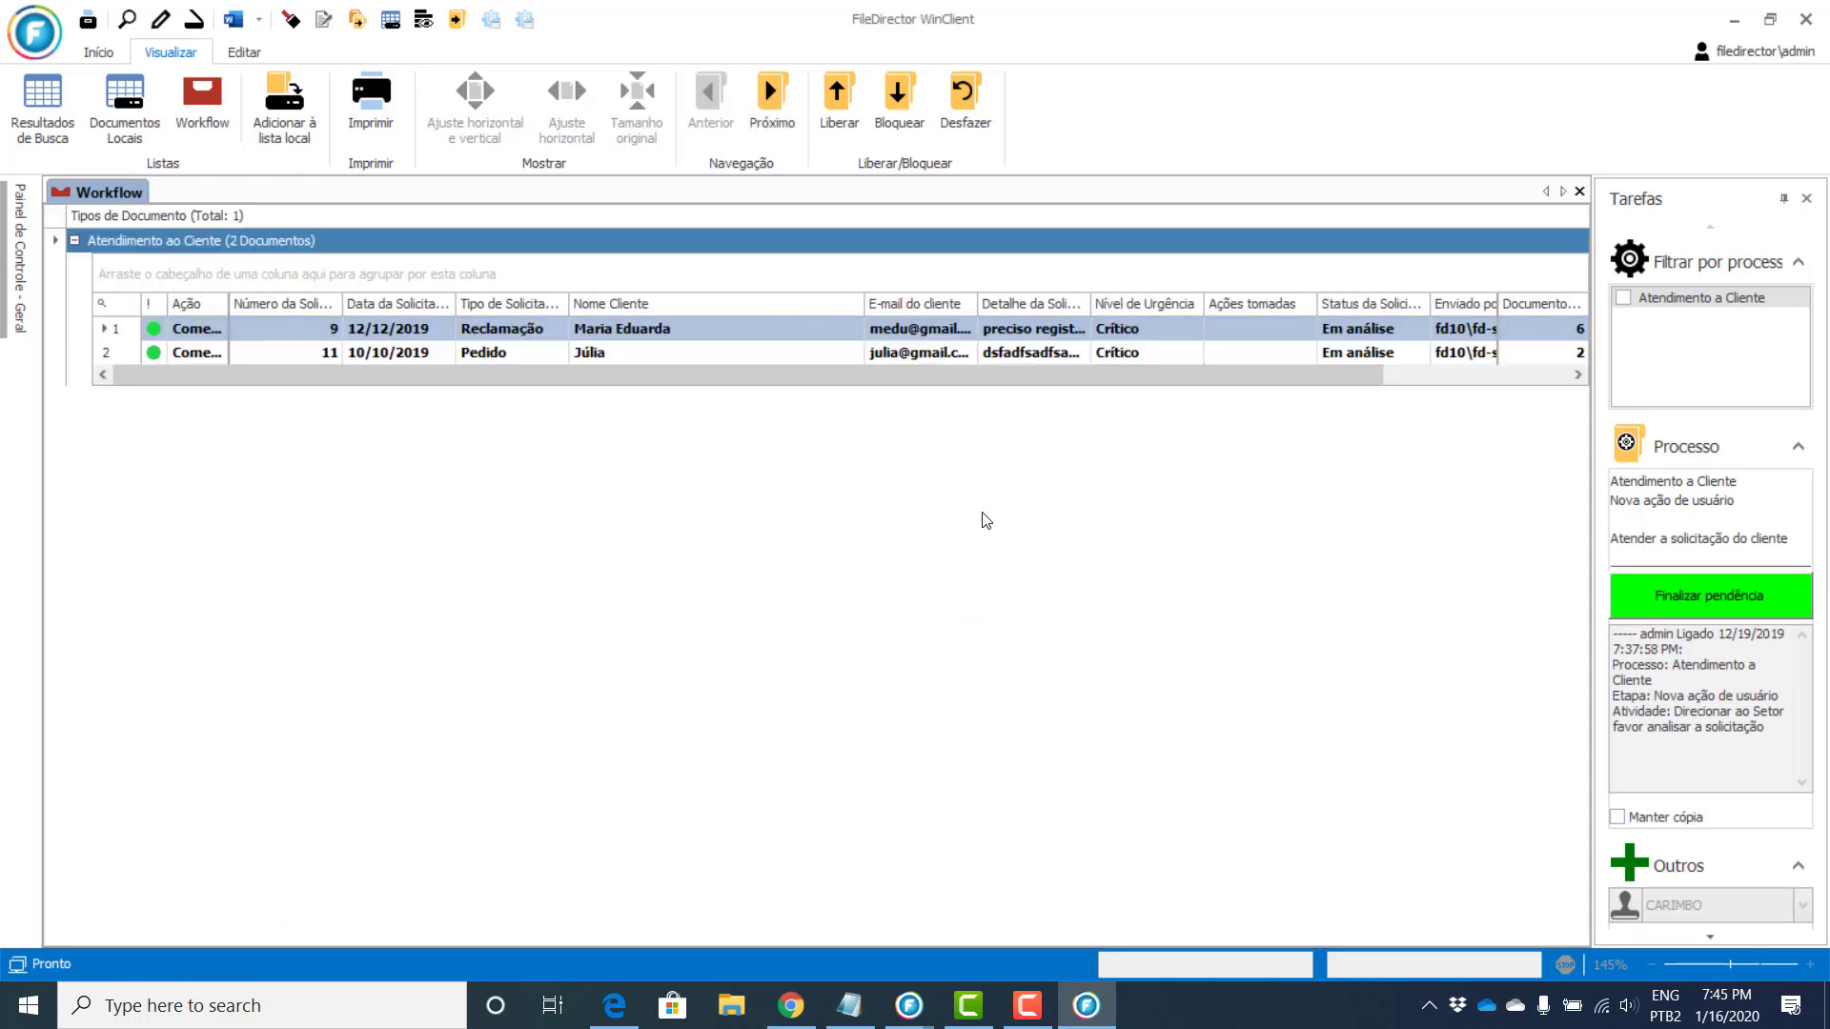
Step: Finish the pending task on the remaining request
{"action": "left_click", "coordinate": [1024, 355]}
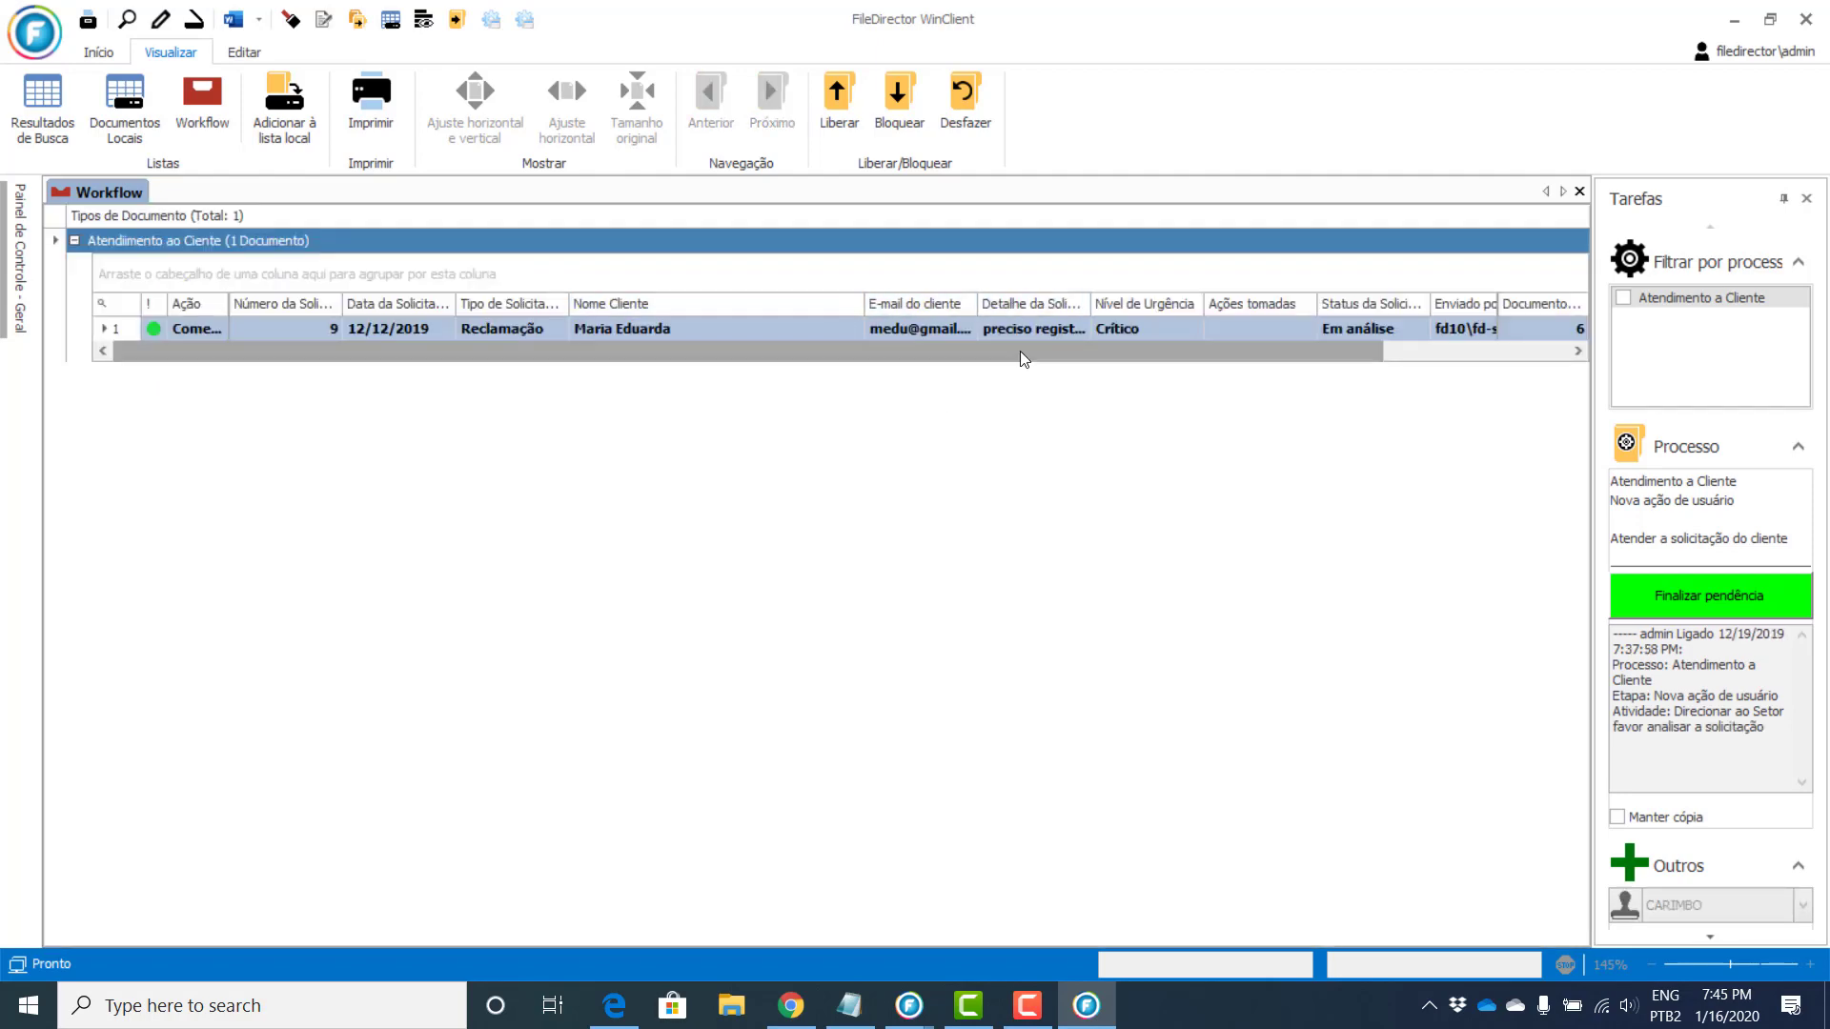
{"action": "left_click", "coordinate": [1709, 595]}
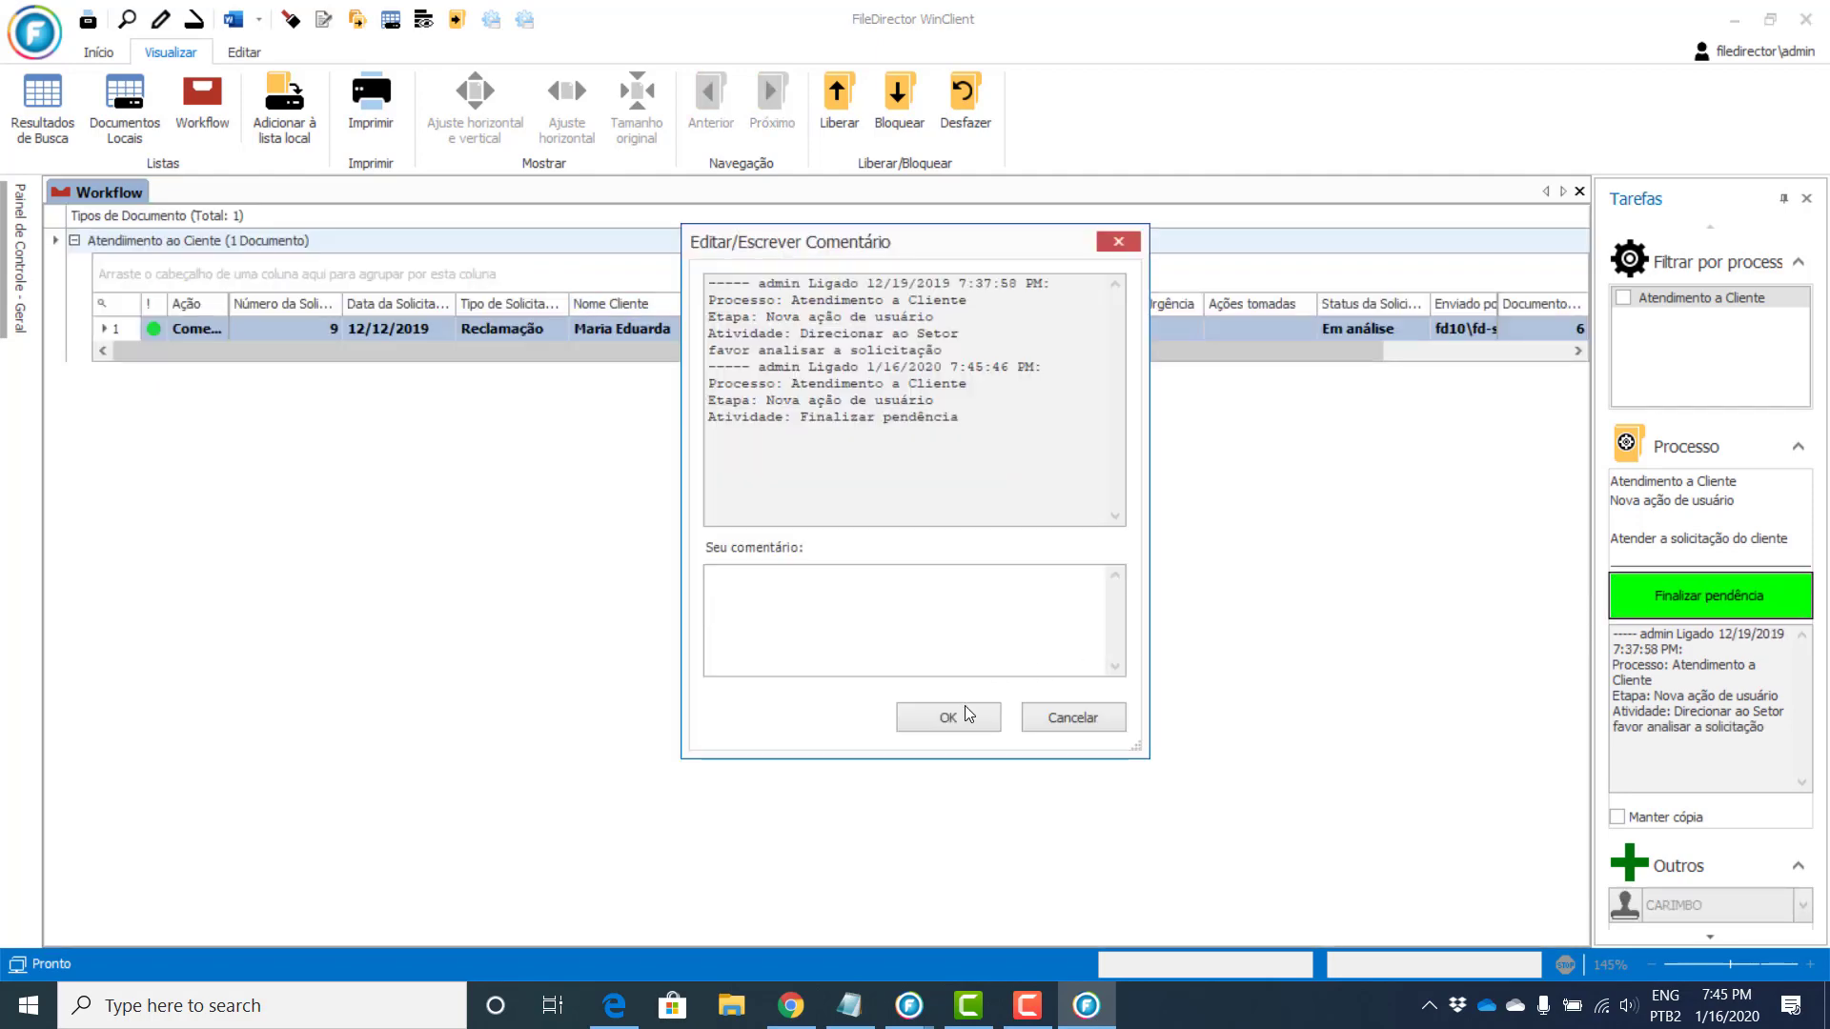
{"action": "left_click", "coordinate": [966, 717]}
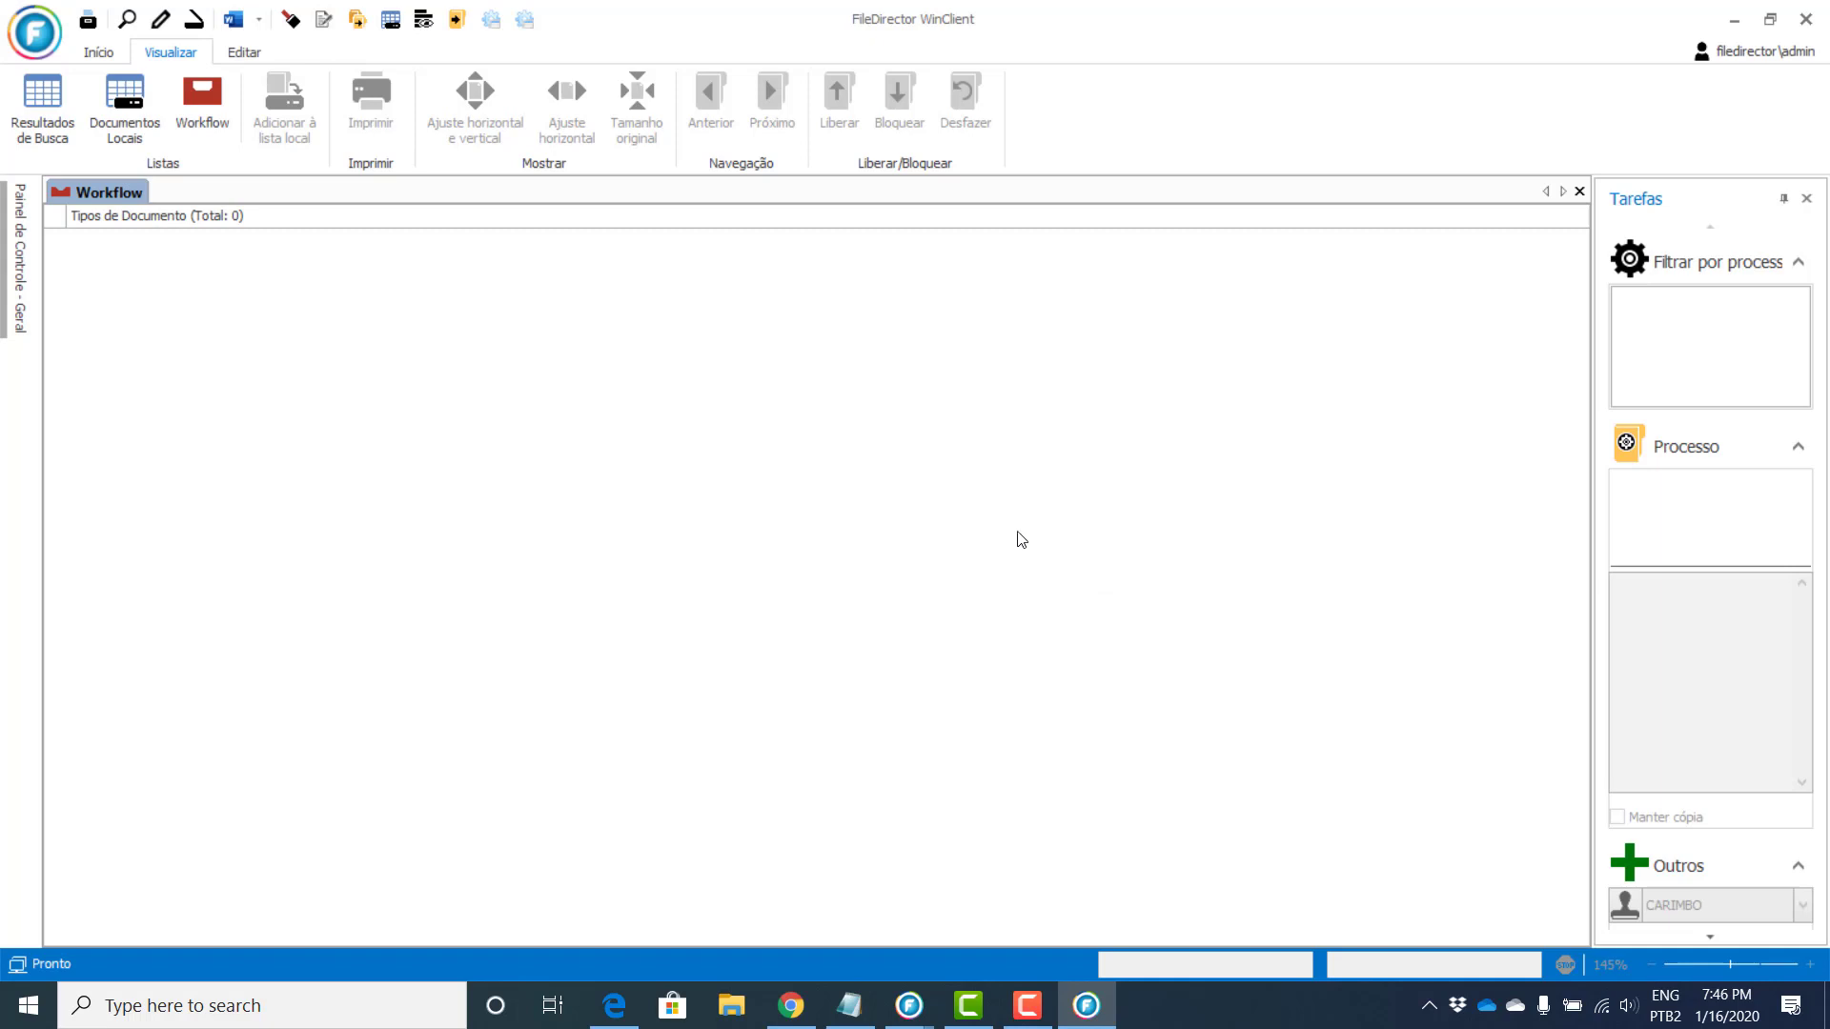
Step: Pin the Painel de Controle open and close the empty Workflow list
{"action": "mouse_move", "coordinate": [31, 228]}
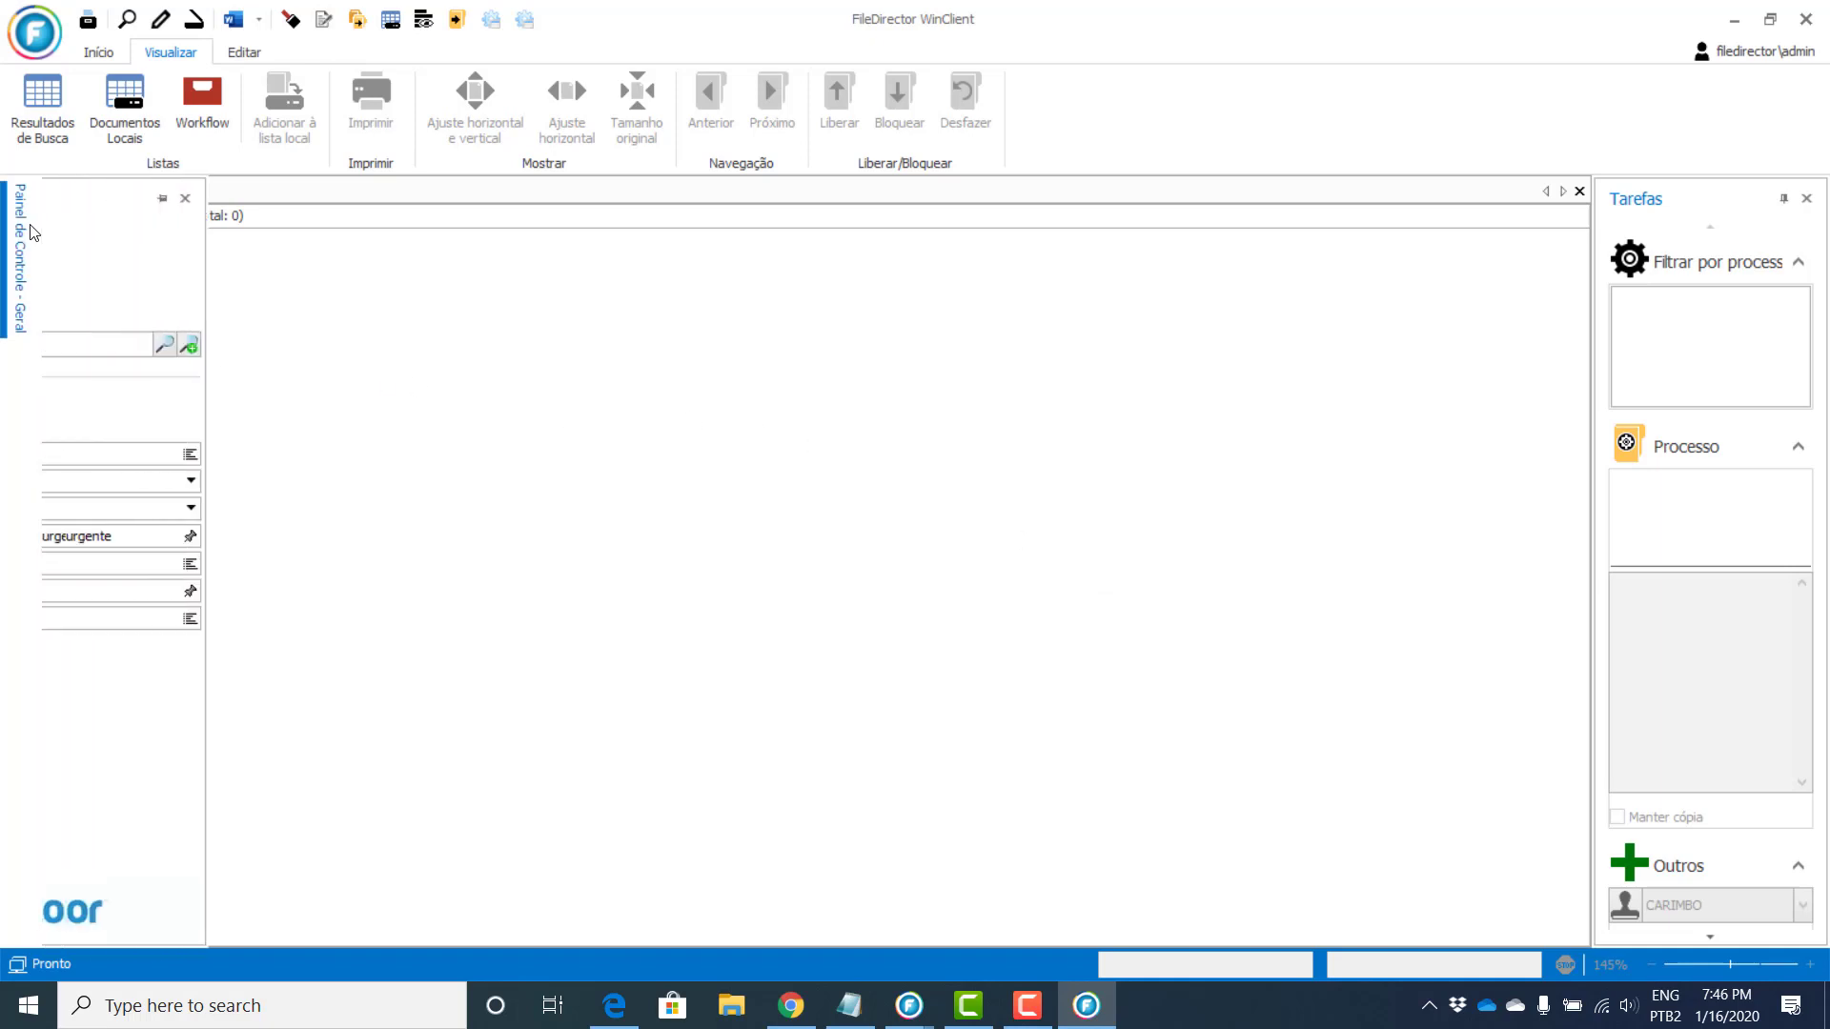
{"action": "left_click", "coordinate": [727, 197]}
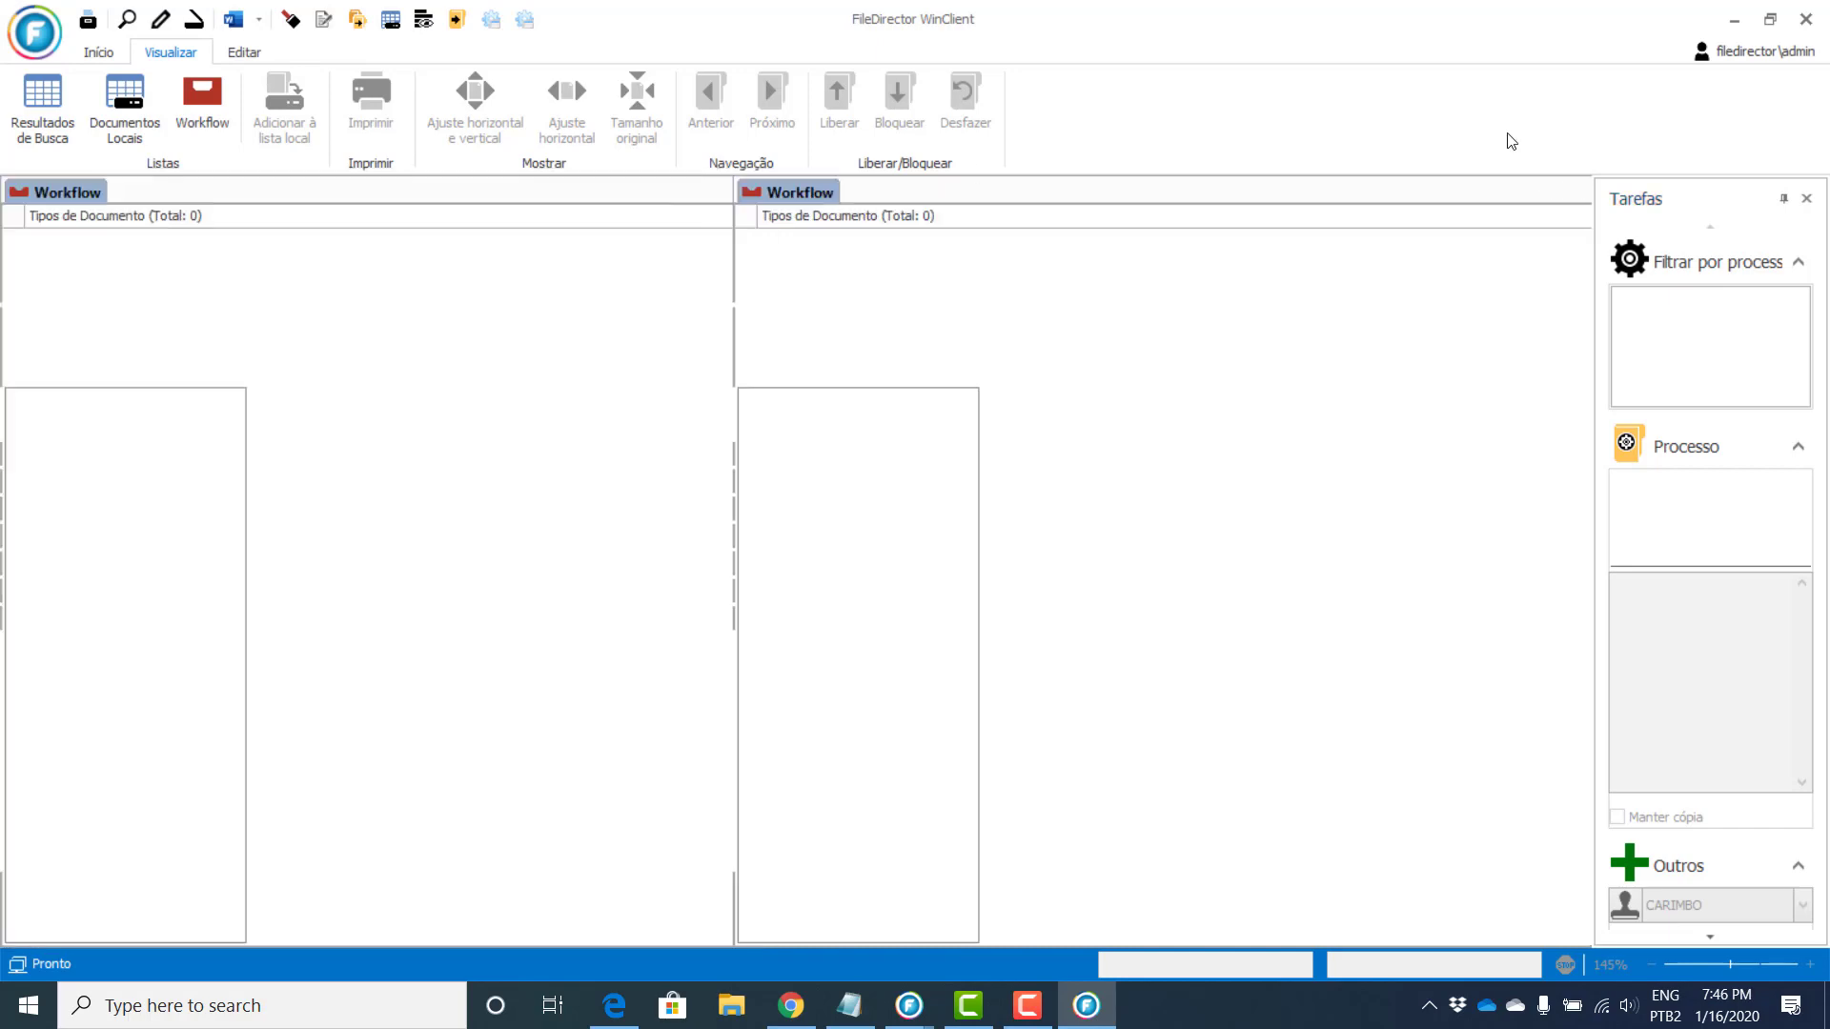
{"action": "left_click", "coordinate": [1806, 198]}
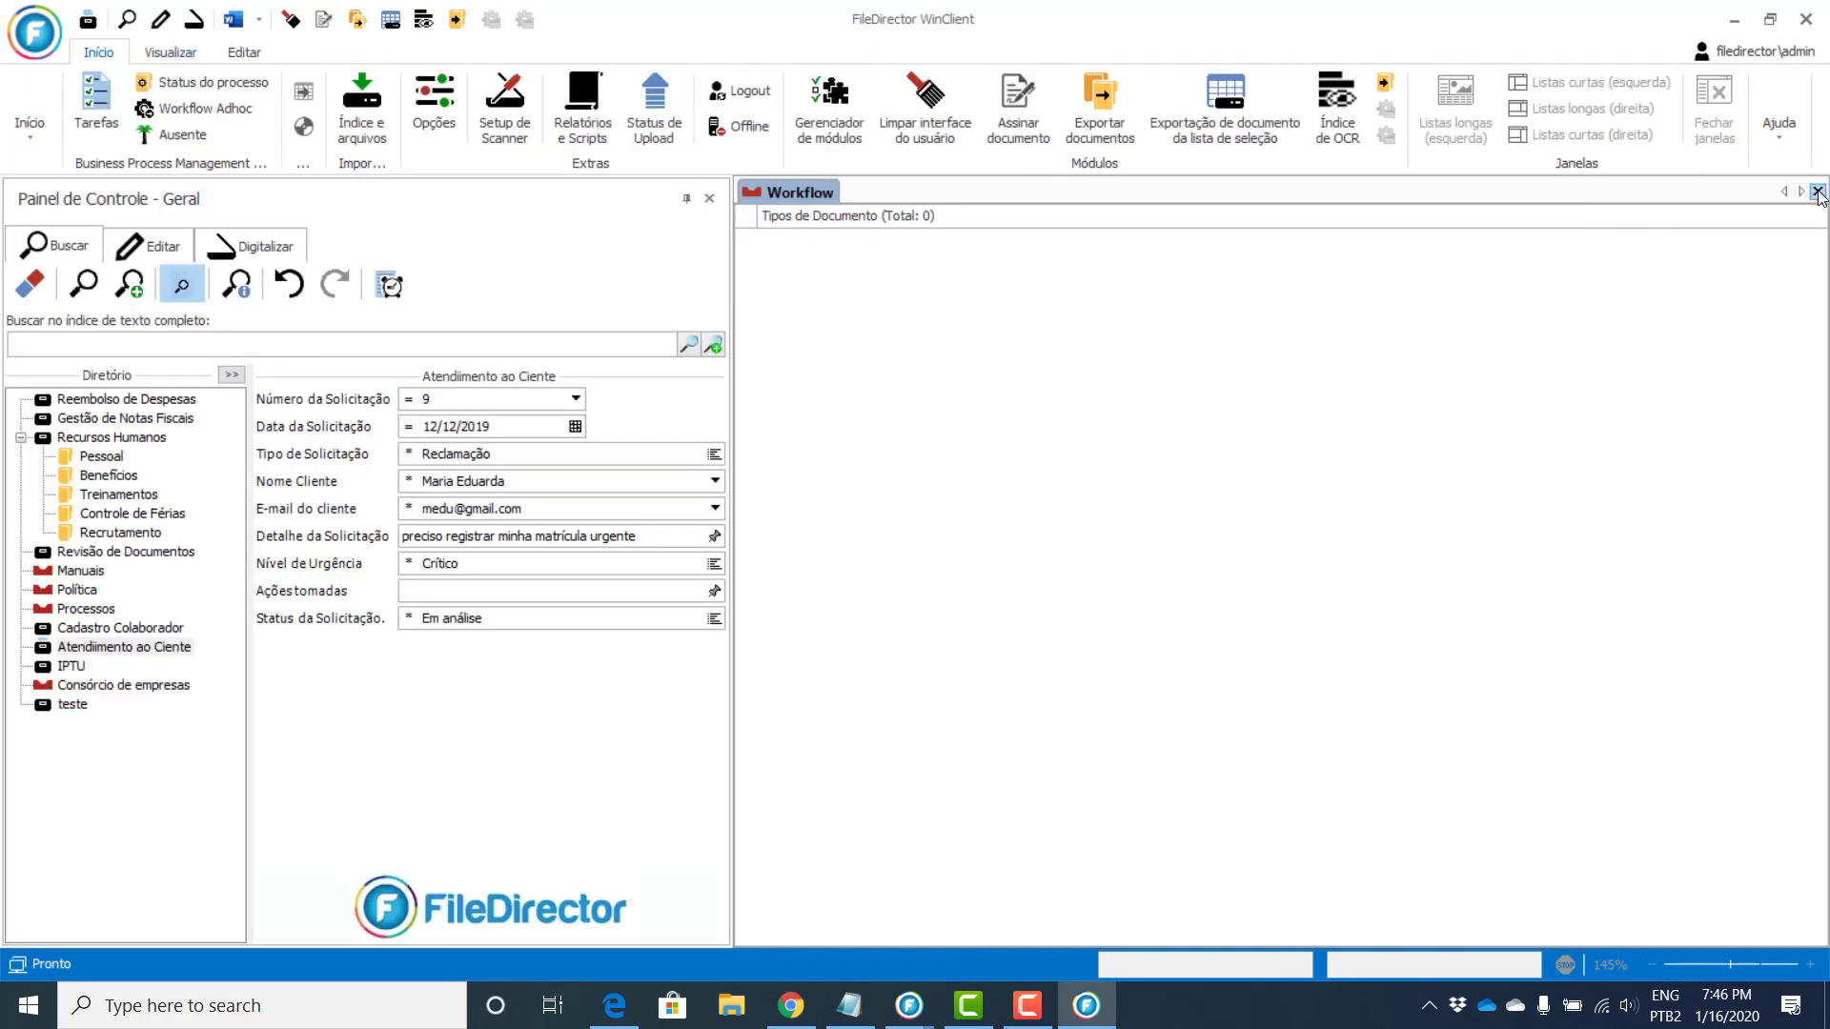
{"action": "left_click", "coordinate": [1818, 192]}
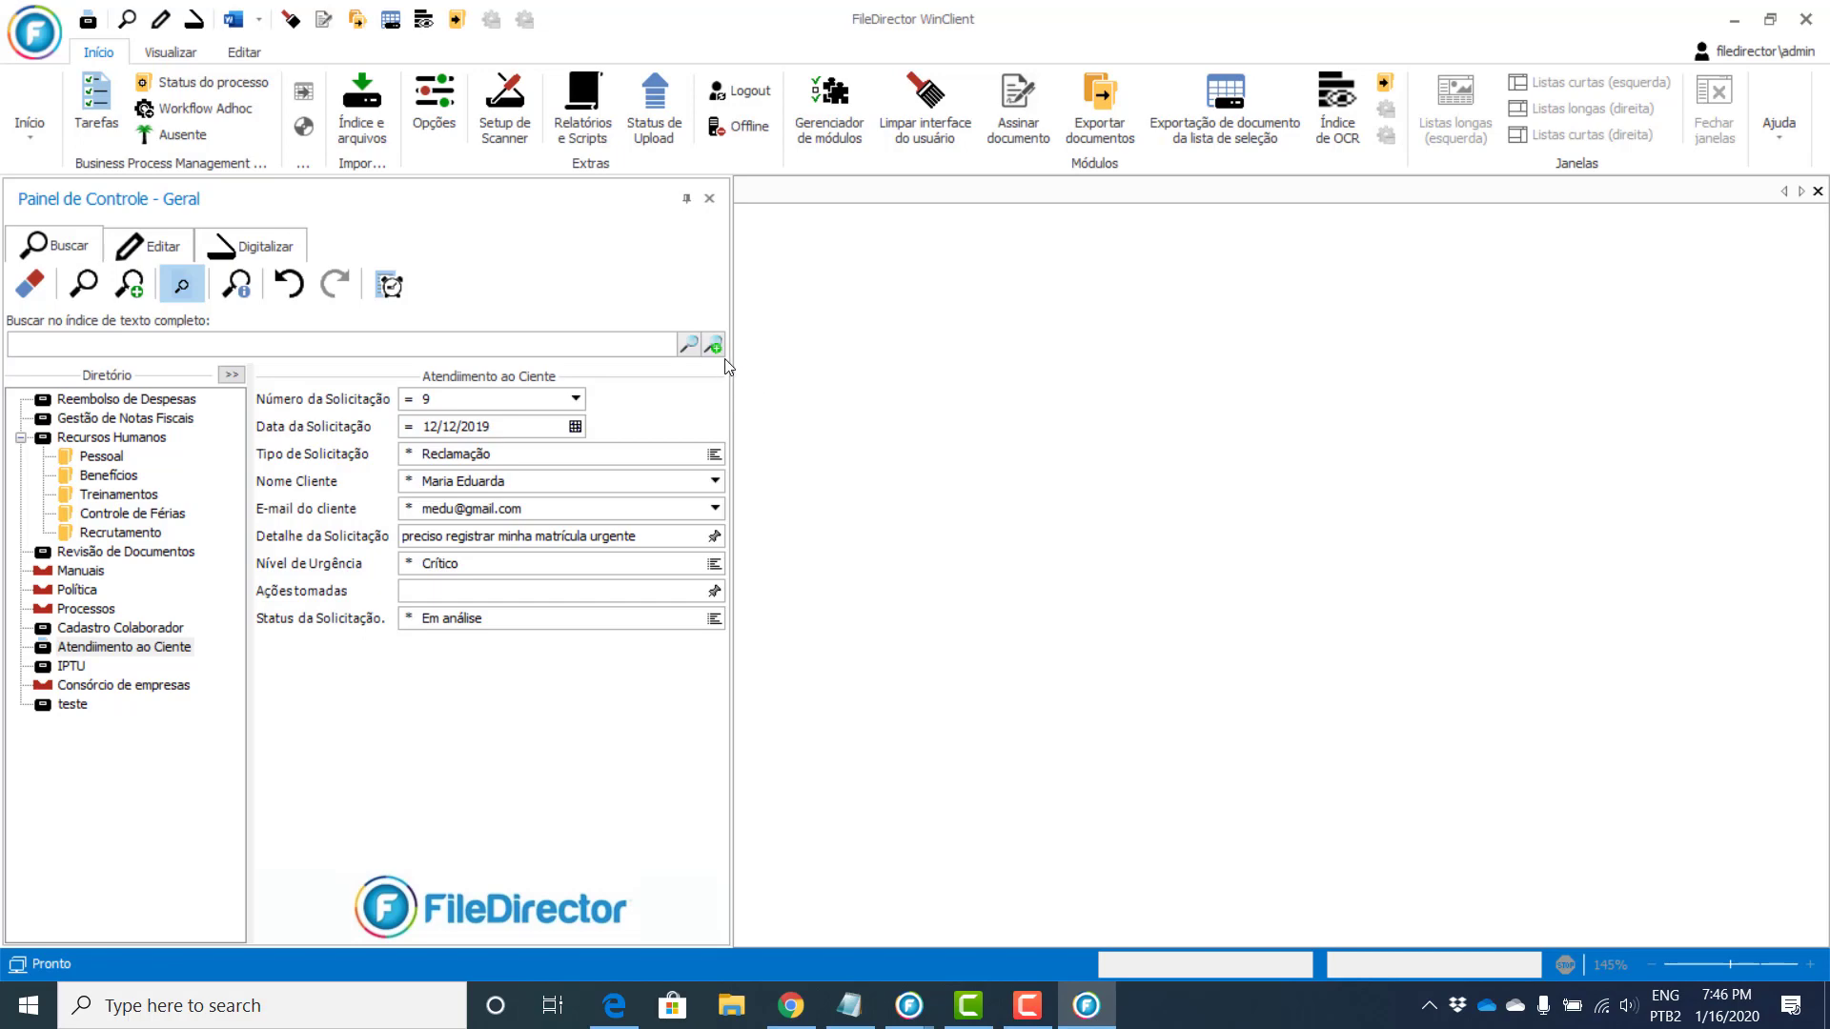
Step: Clear the index fields, search Consórcio de empresas, and select all 25 results
{"action": "left_click", "coordinate": [33, 282]}
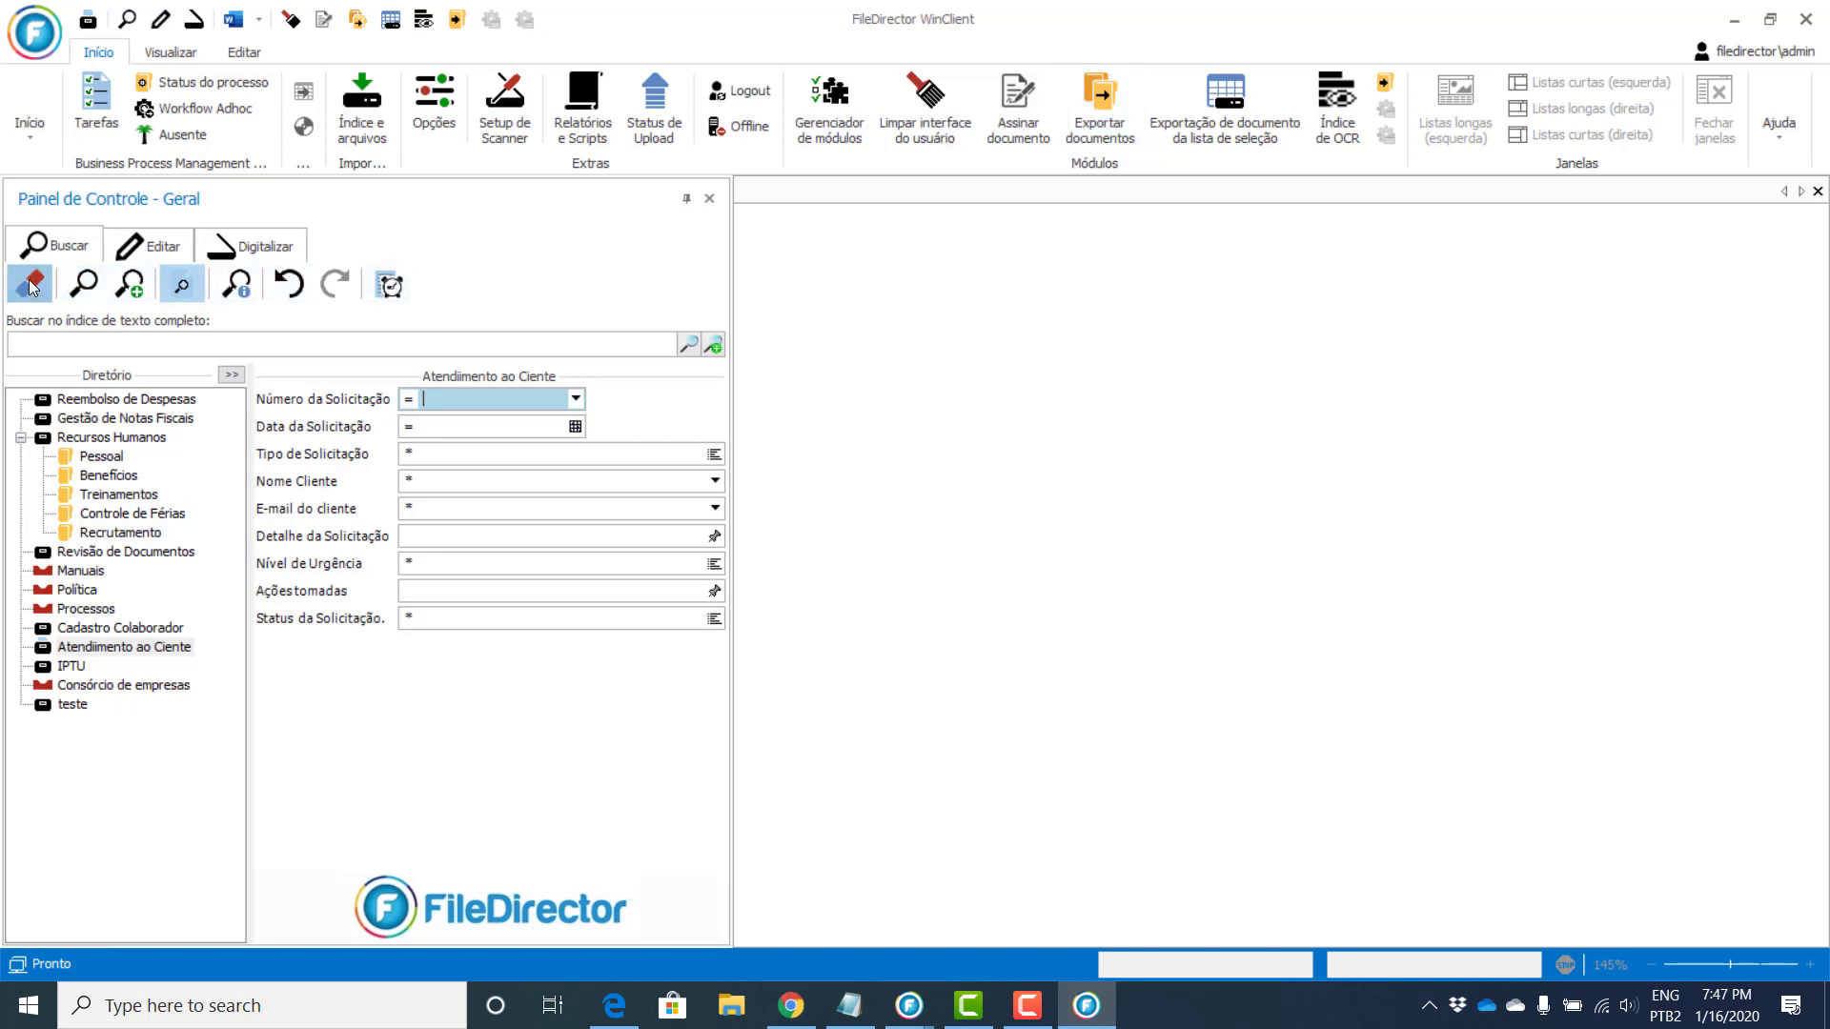
{"action": "left_click", "coordinate": [80, 688]}
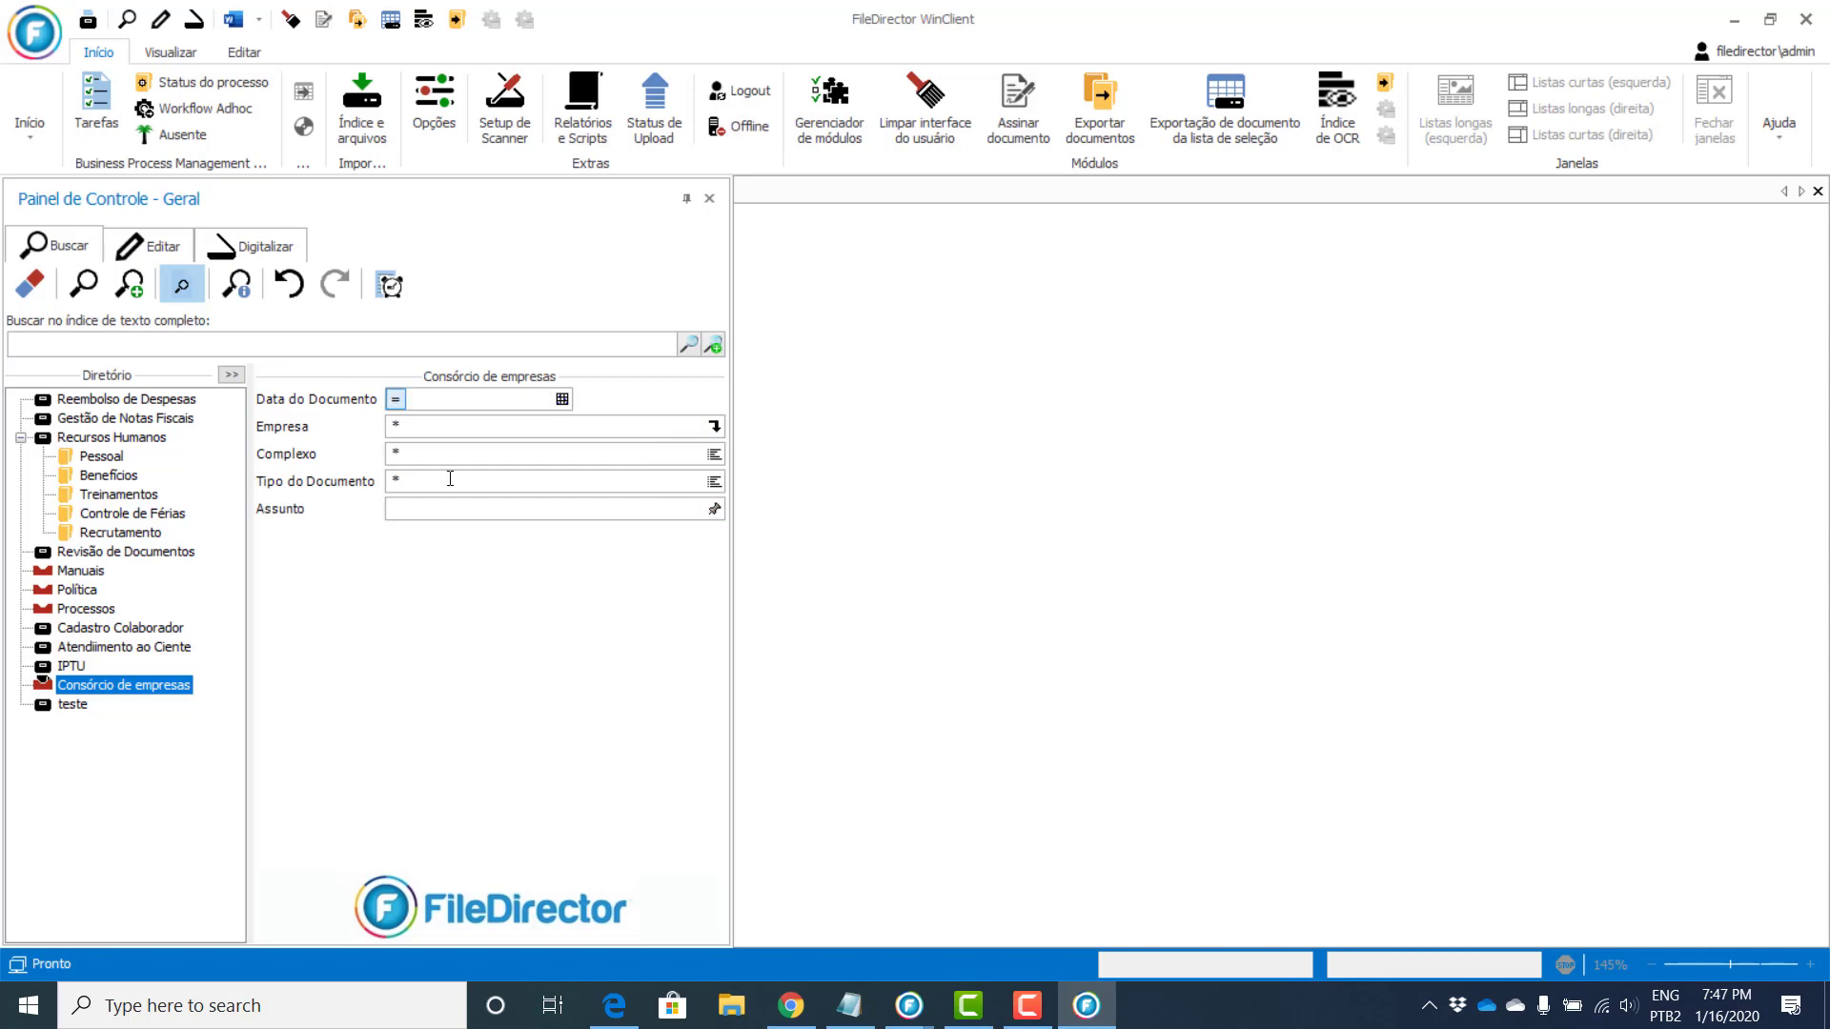
{"action": "left_click", "coordinate": [84, 283]}
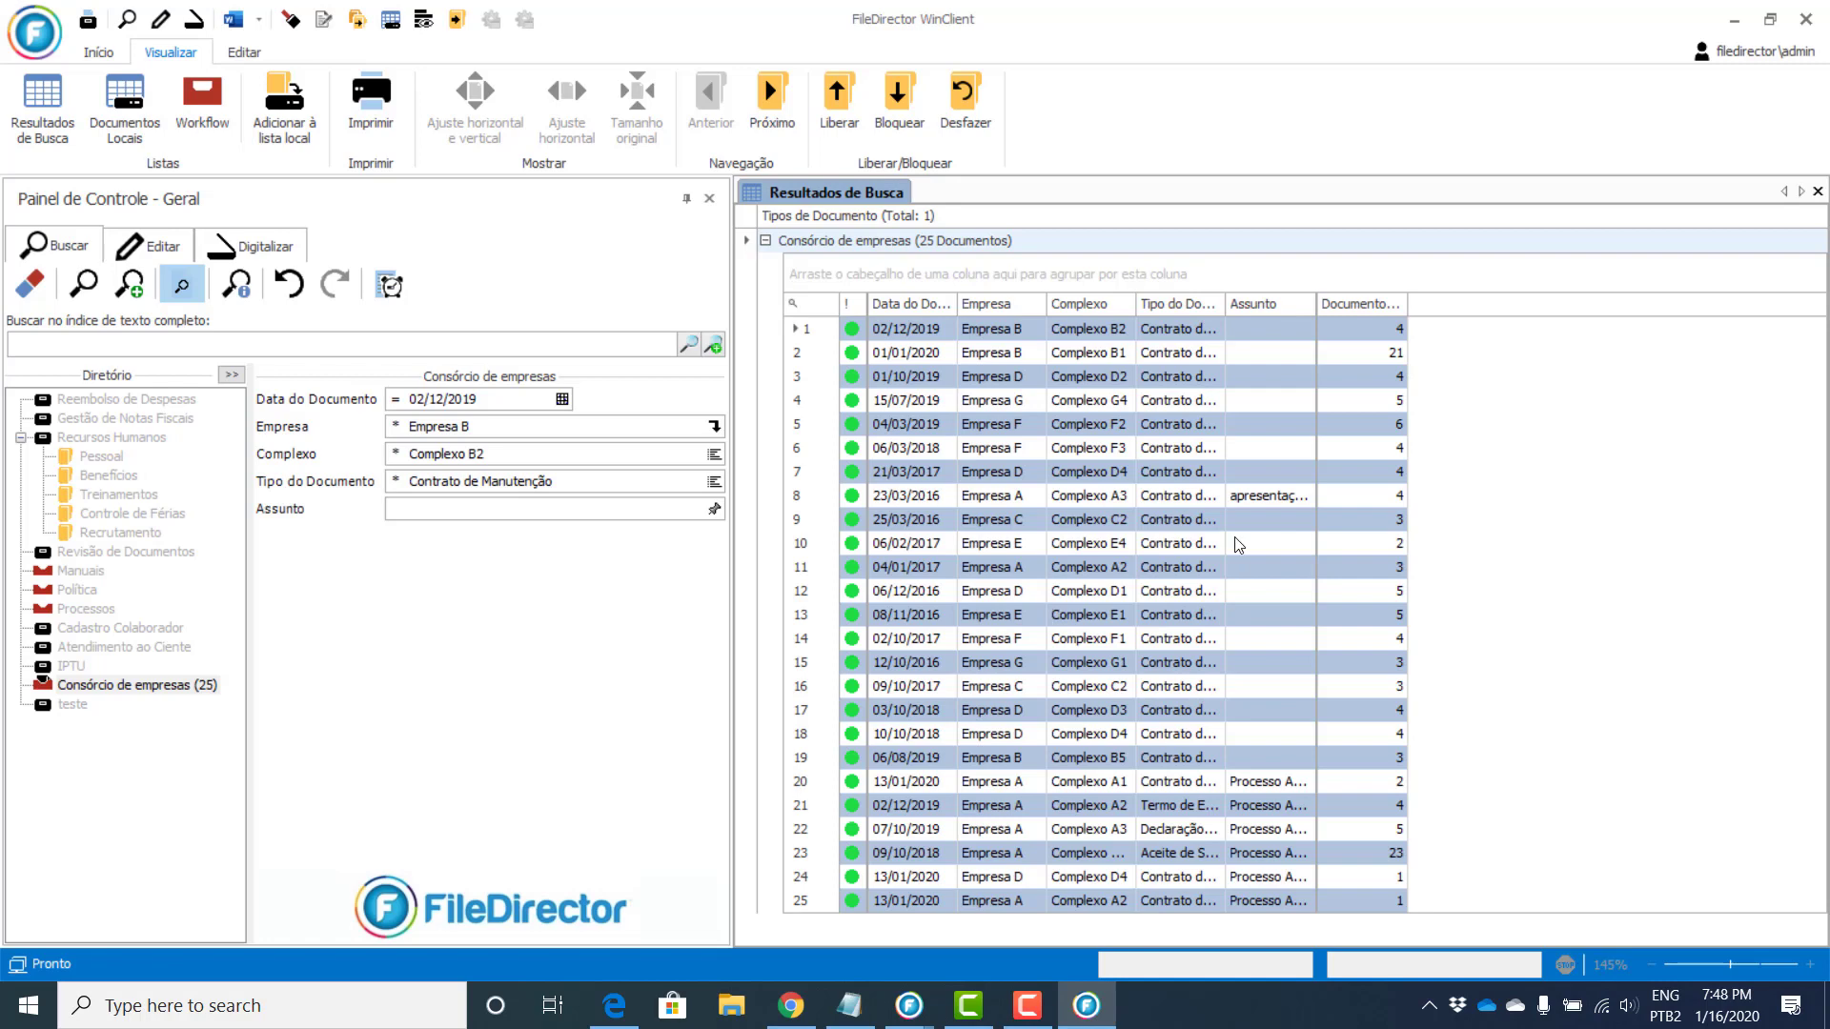
{"action": "key", "text": "ctrl+a"}
Step: Open the Exportar documentos selecionados dialog for the 25 selected contract results
{"action": "right_click", "coordinate": [1094, 431]}
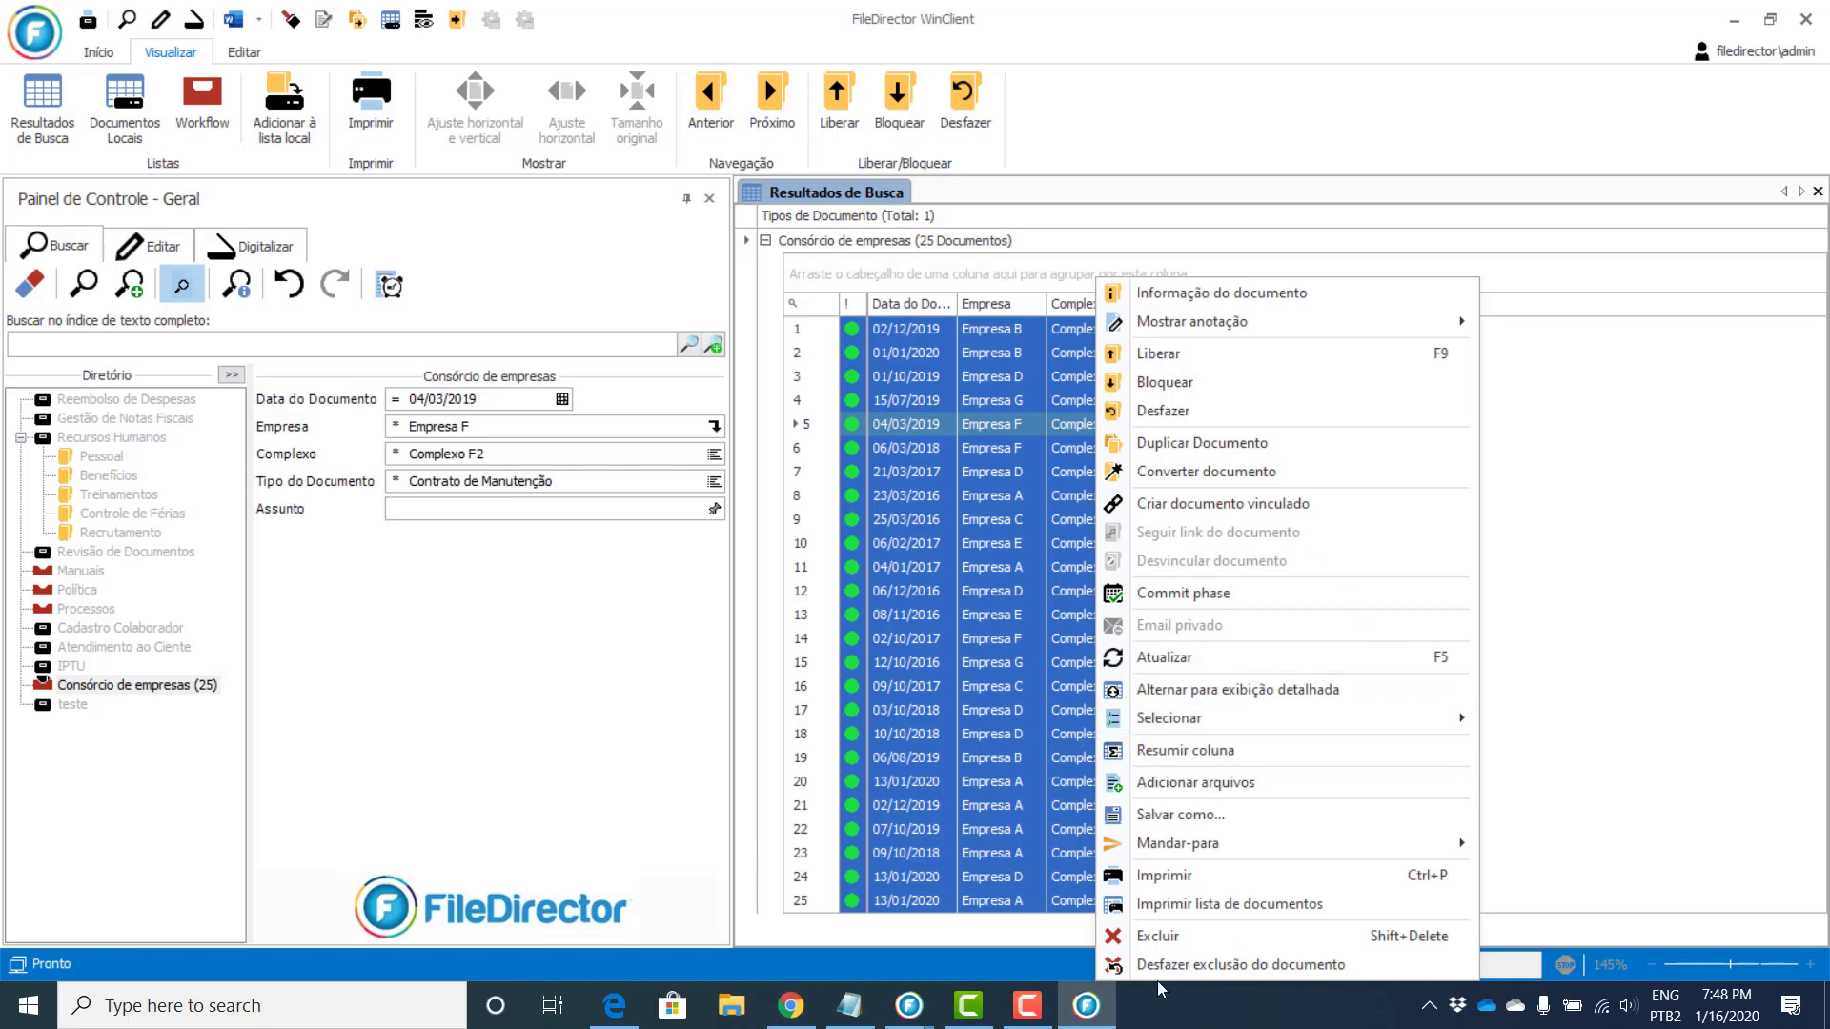
{"action": "left_click", "coordinate": [1729, 617]}
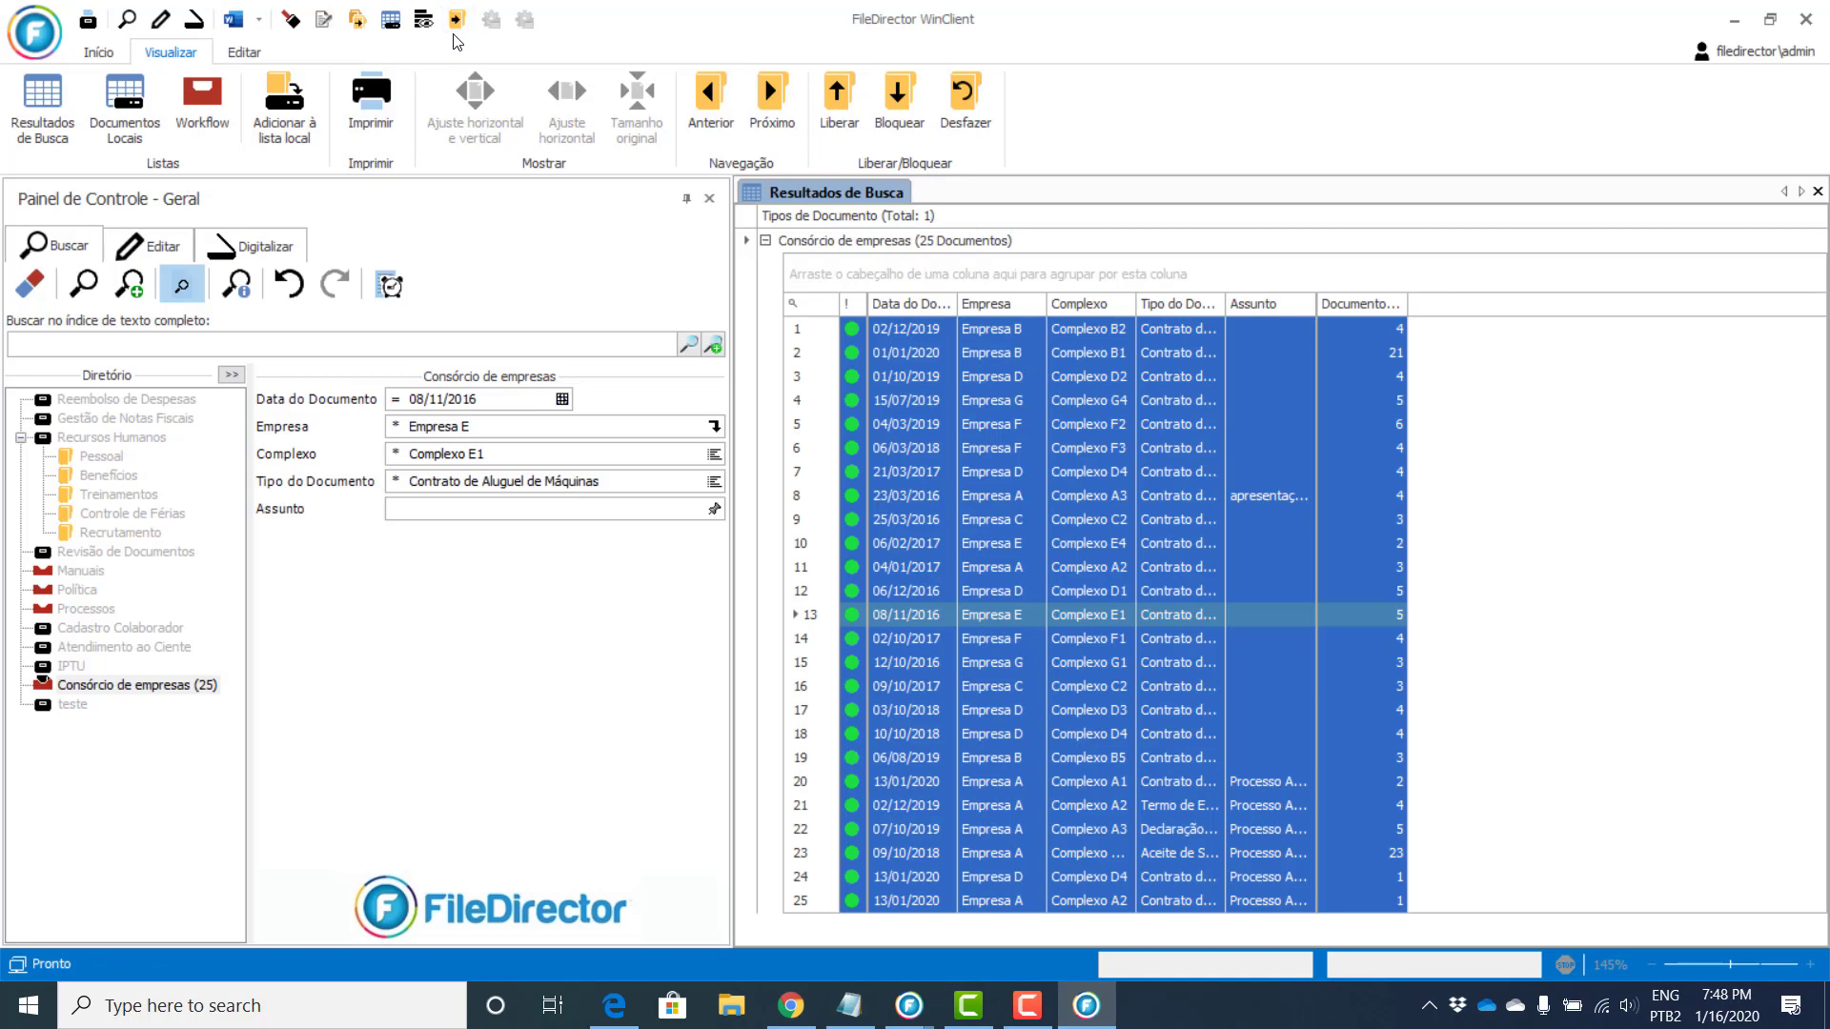
{"action": "left_click", "coordinate": [458, 26]}
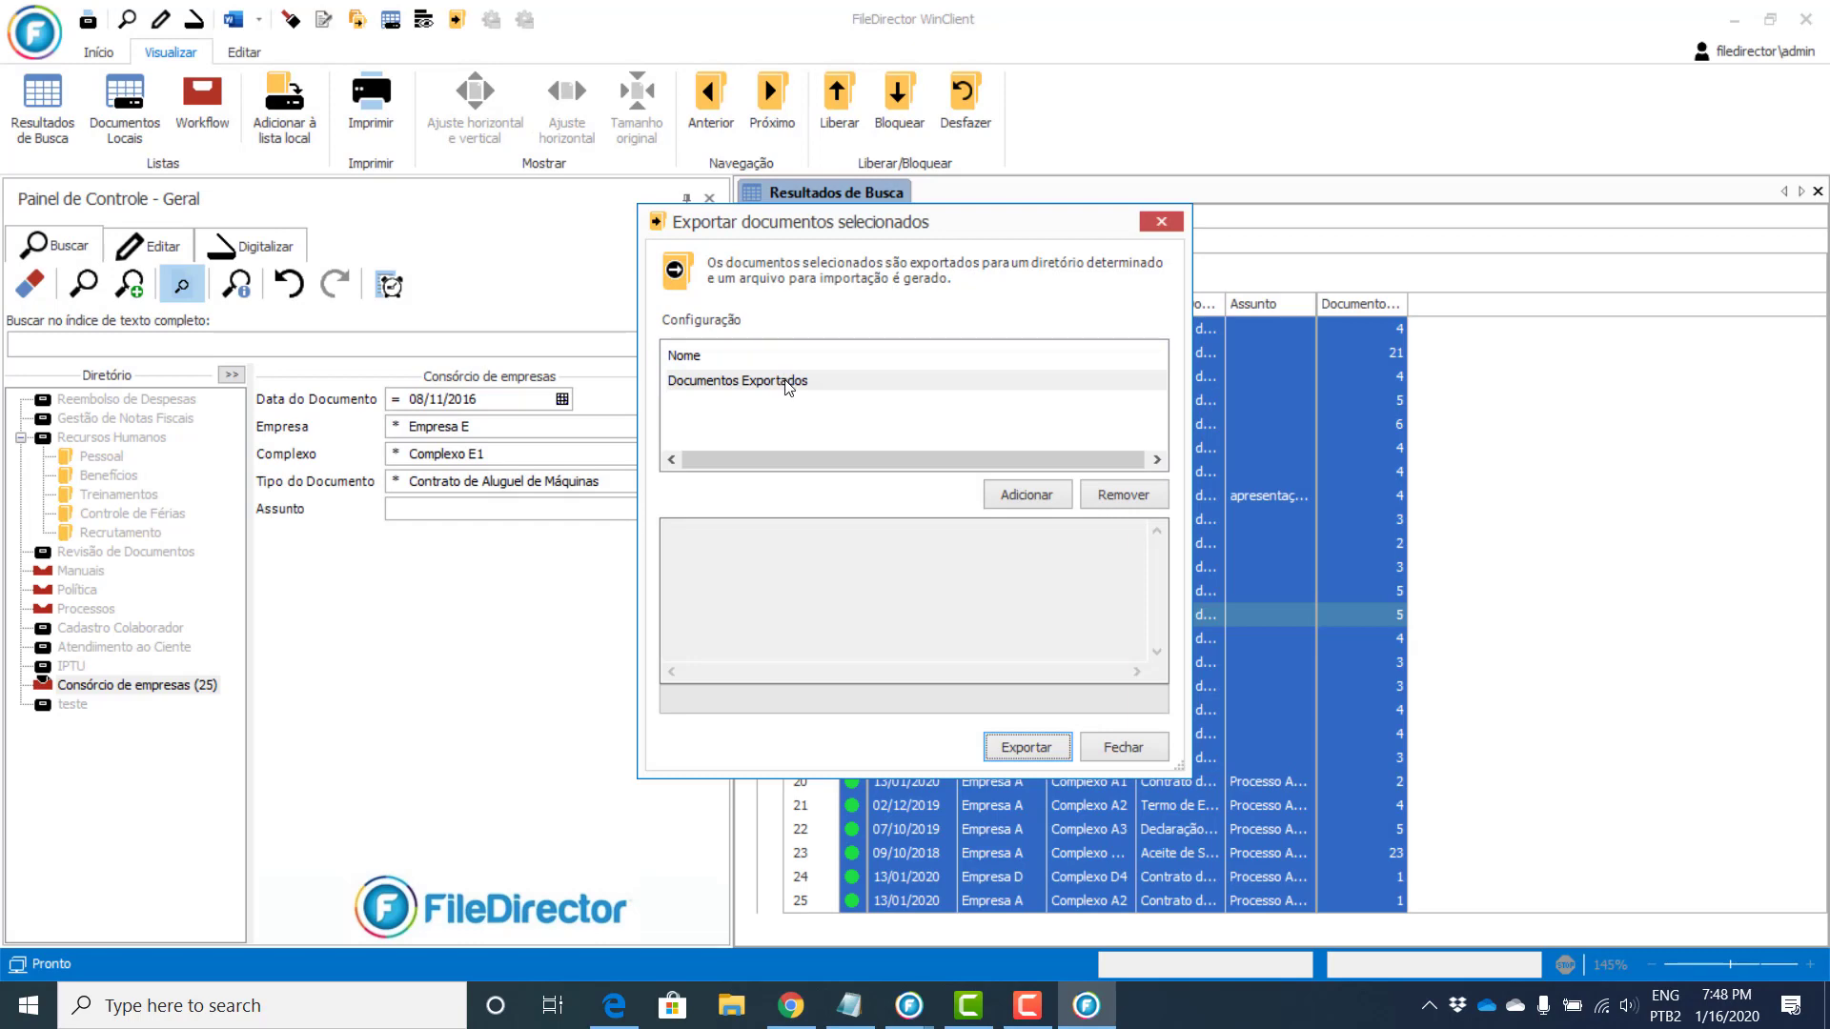
Step: Open the Documentos Exportados settings and inspect the [FD_2C2AF775] and [FD_1E649512] file-name tokens
{"action": "double_click", "coordinate": [788, 382]}
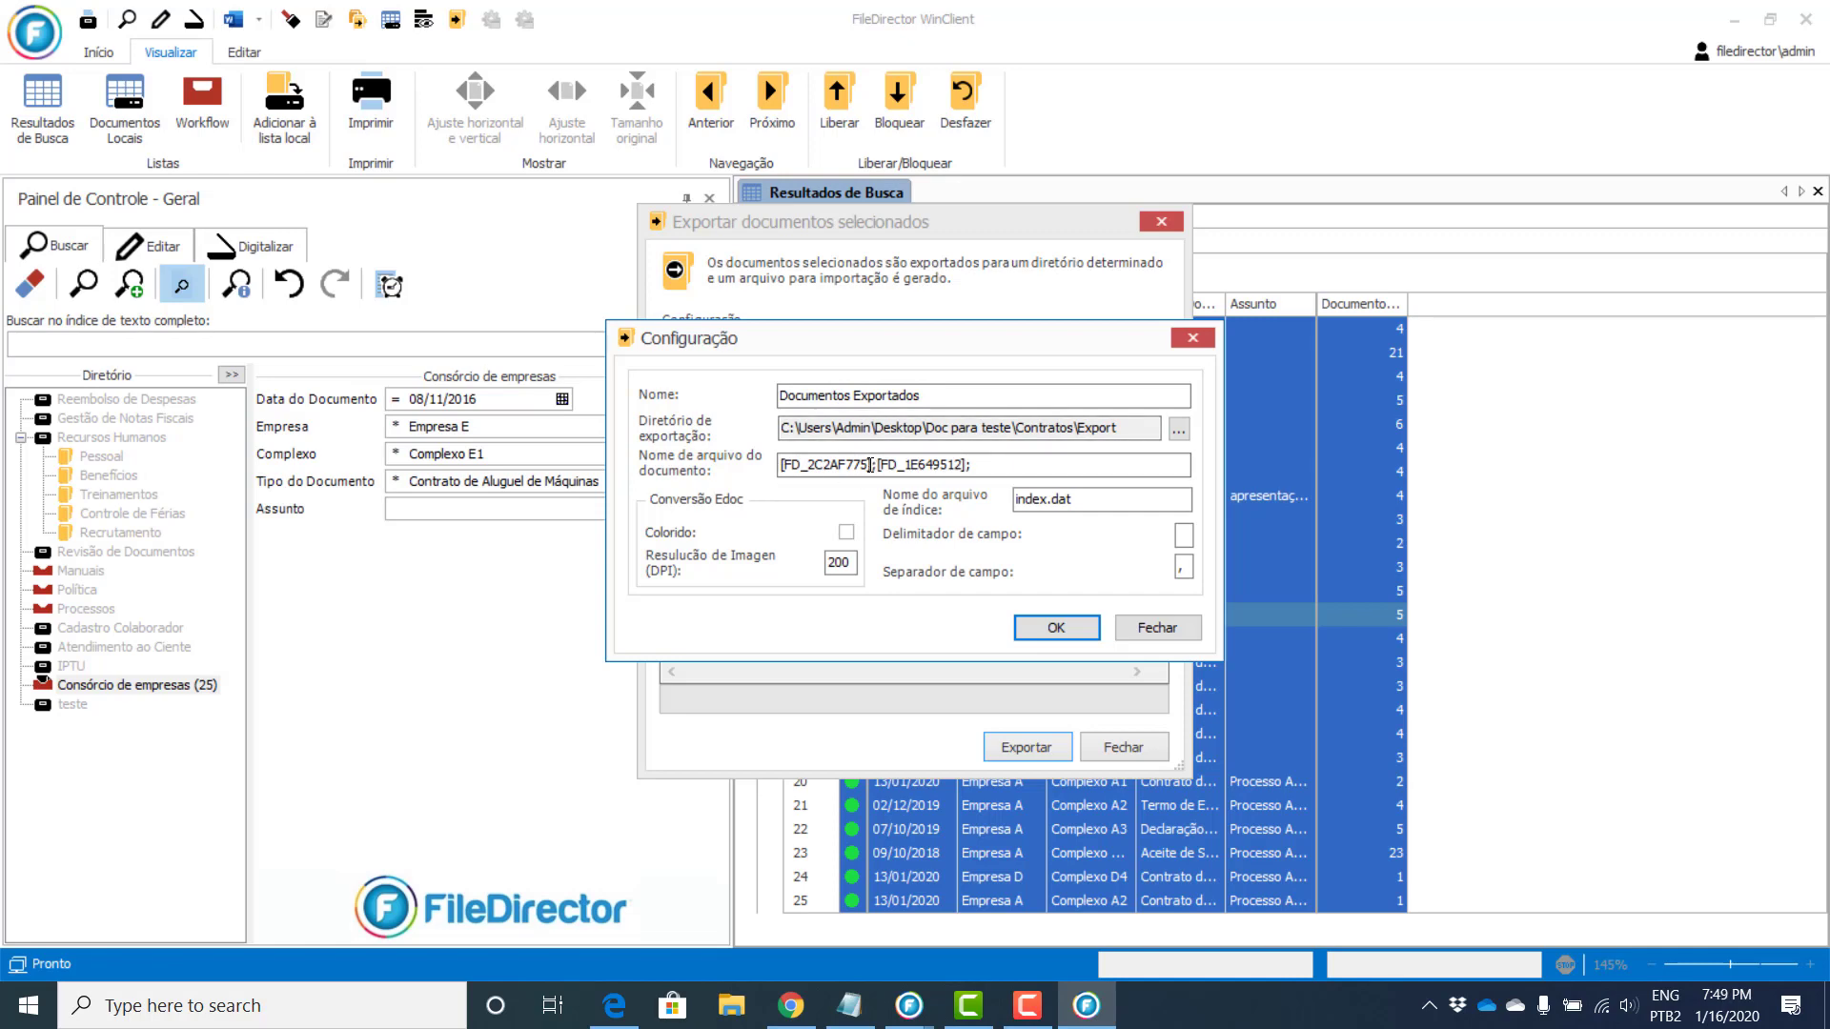
{"action": "left_click_drag", "start_coordinate": [873, 465], "coordinate": [781, 465]}
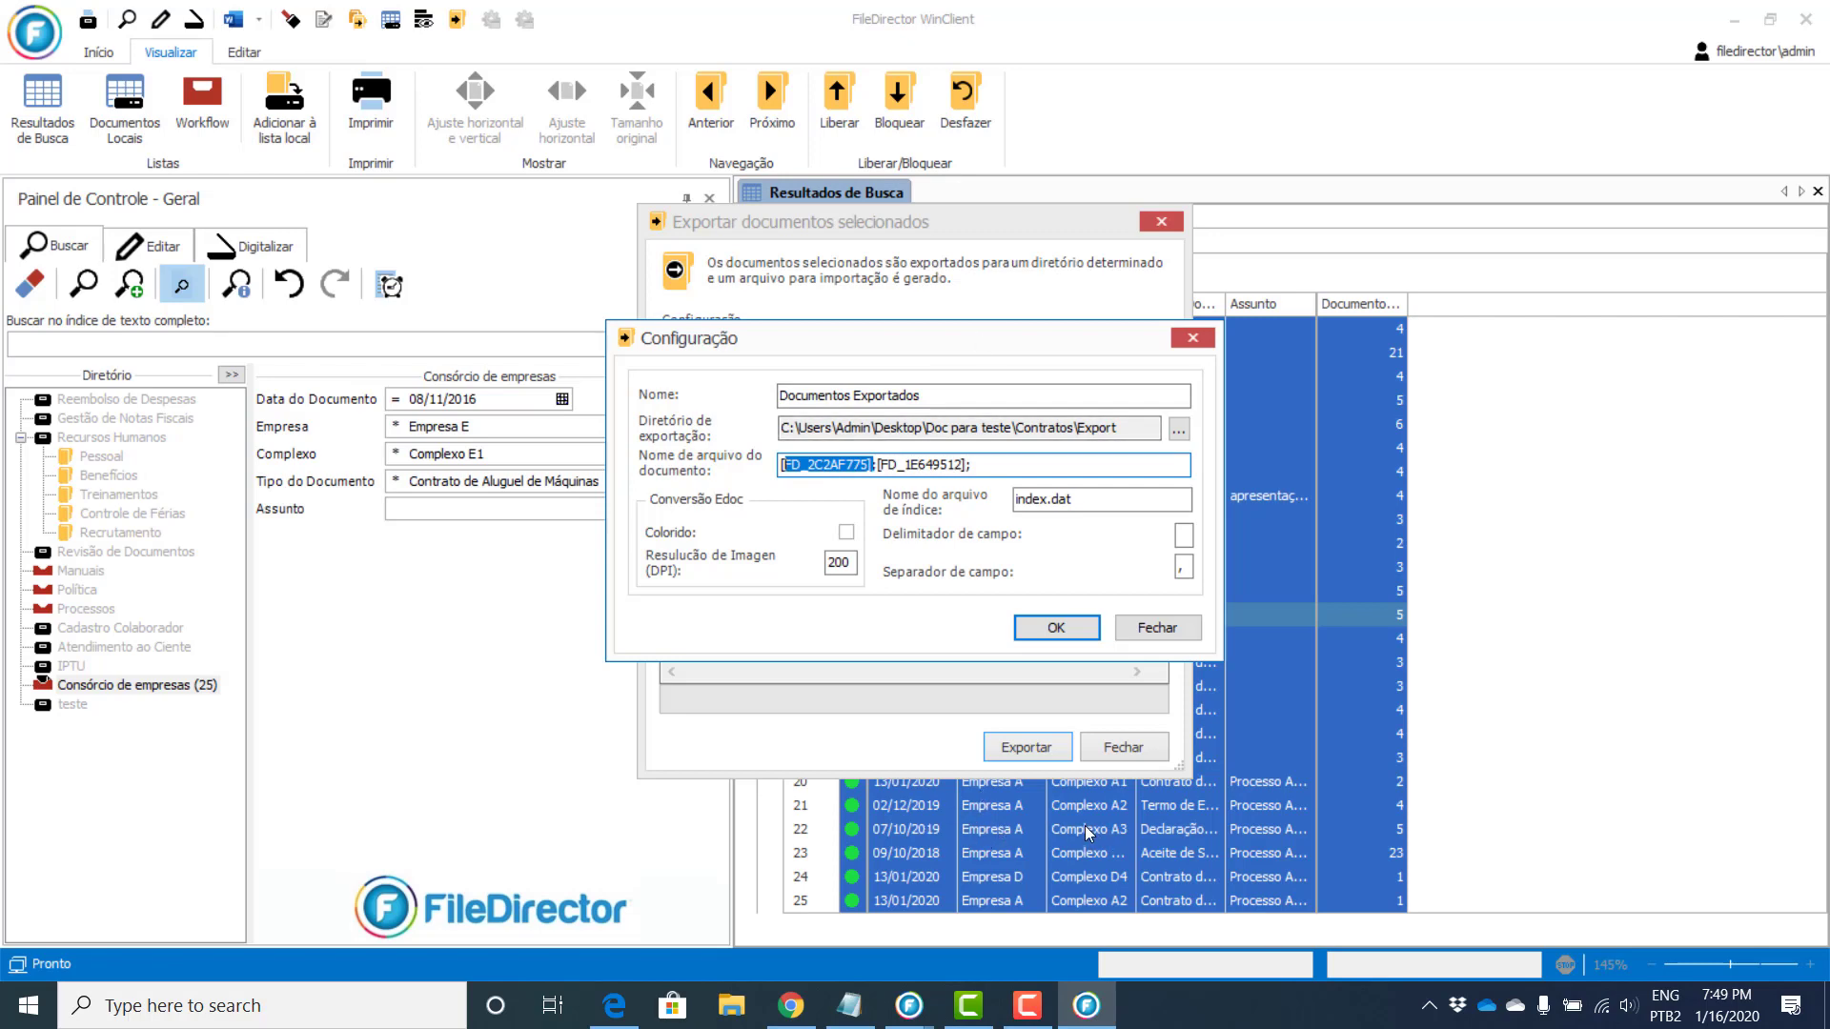
{"action": "key", "text": "End"}
{"action": "left_click_drag", "start_coordinate": [974, 464], "coordinate": [888, 464]}
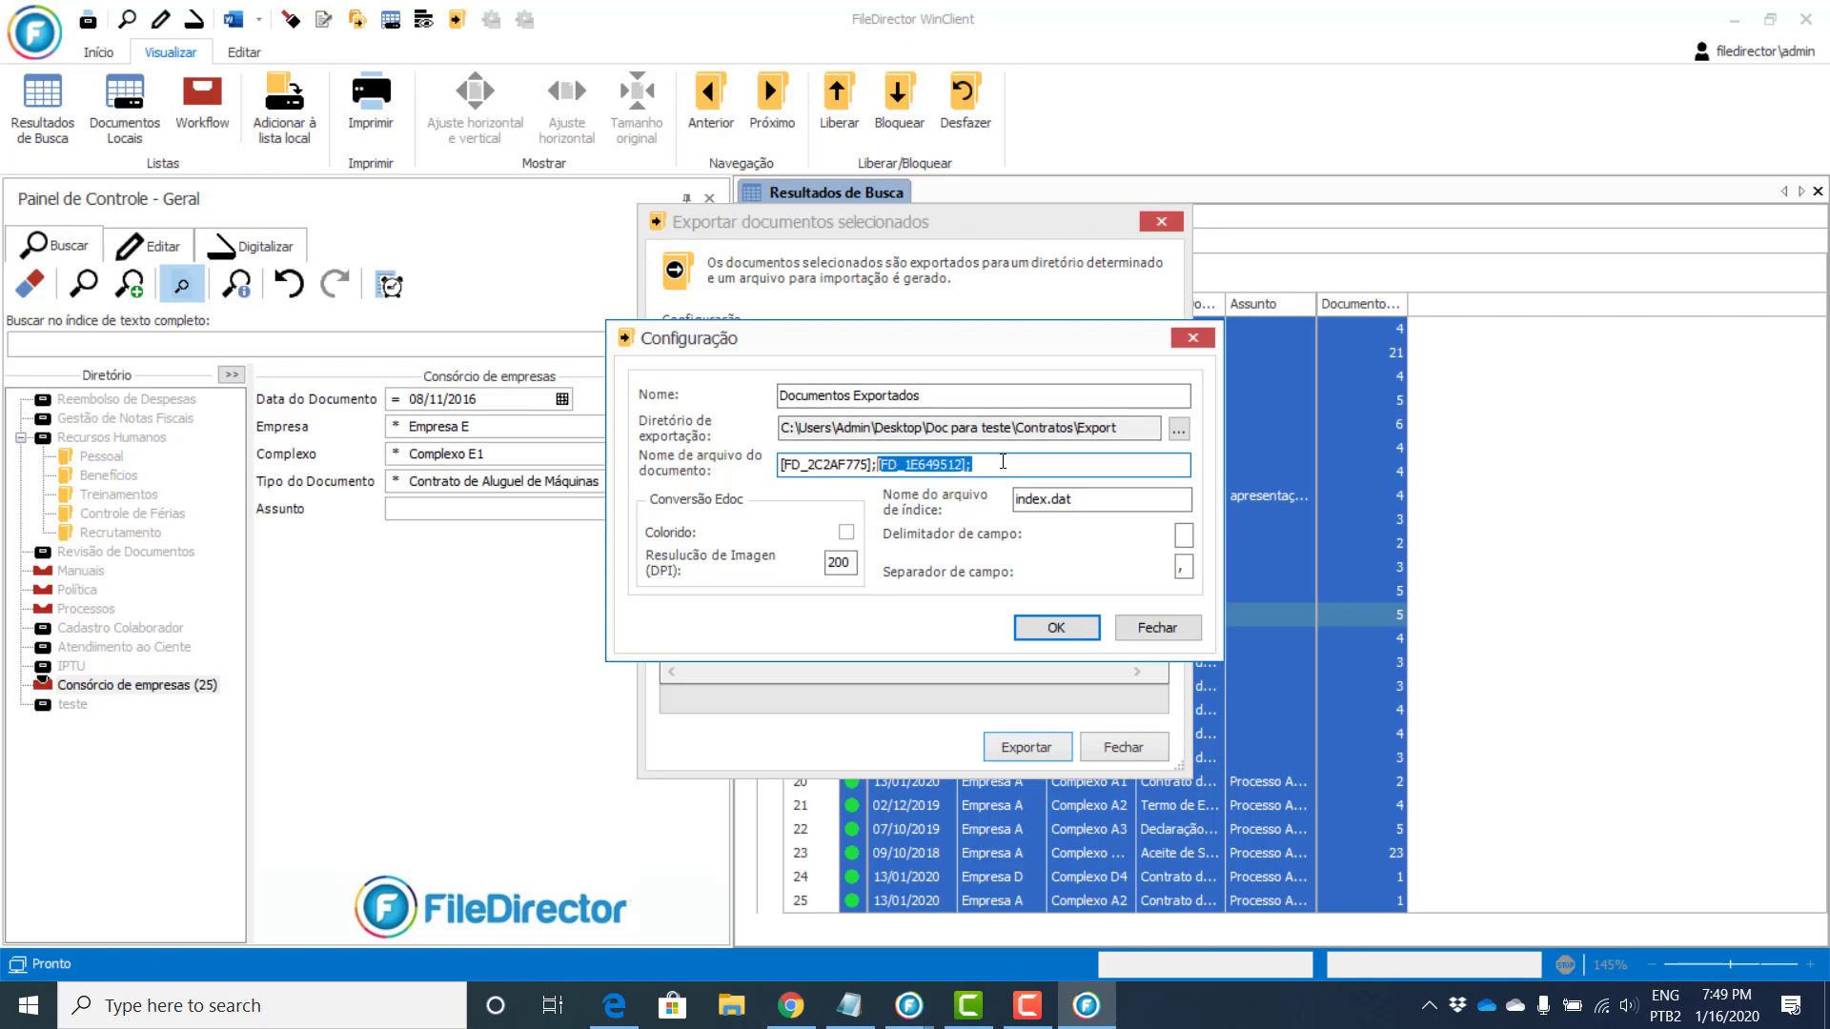
{"action": "left_click", "coordinate": [1002, 463]}
{"action": "left_click_drag", "start_coordinate": [1005, 466], "coordinate": [737, 469]}
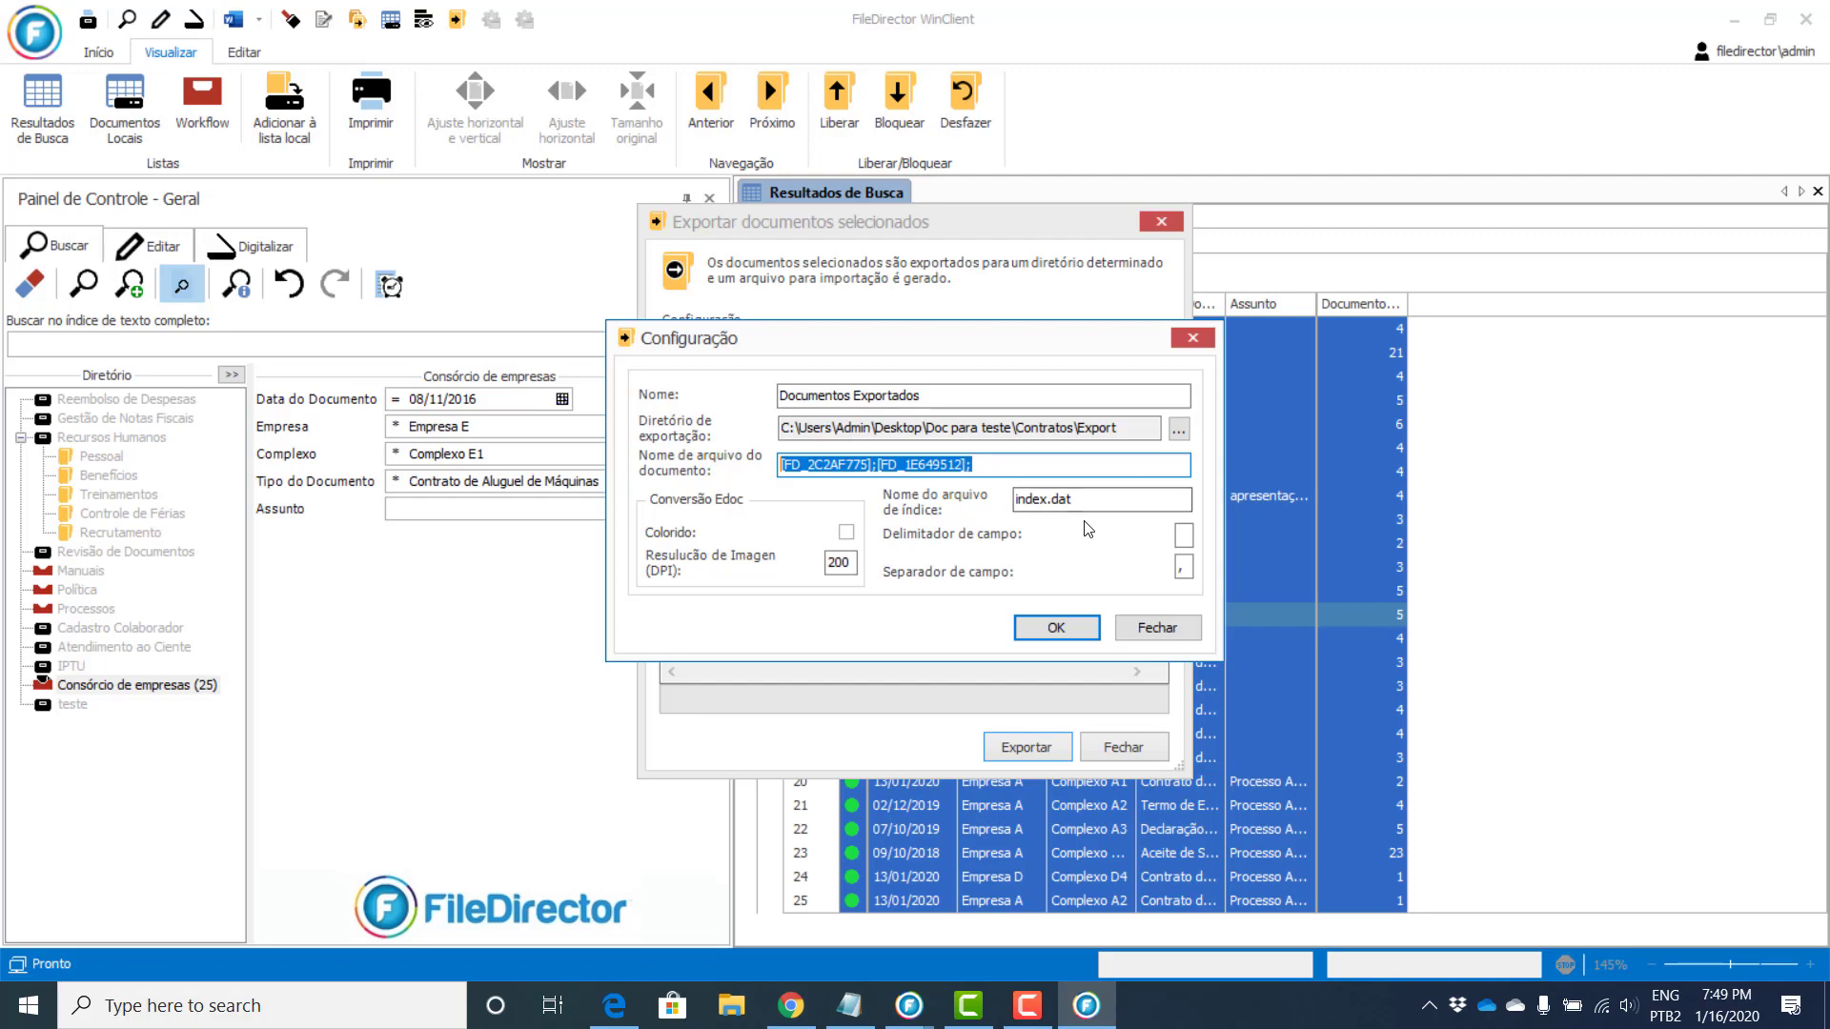
Step: Browse in File Explorer to Desktop > Doc para teste > Contratos > Export
{"action": "left_click", "coordinate": [727, 1008]}
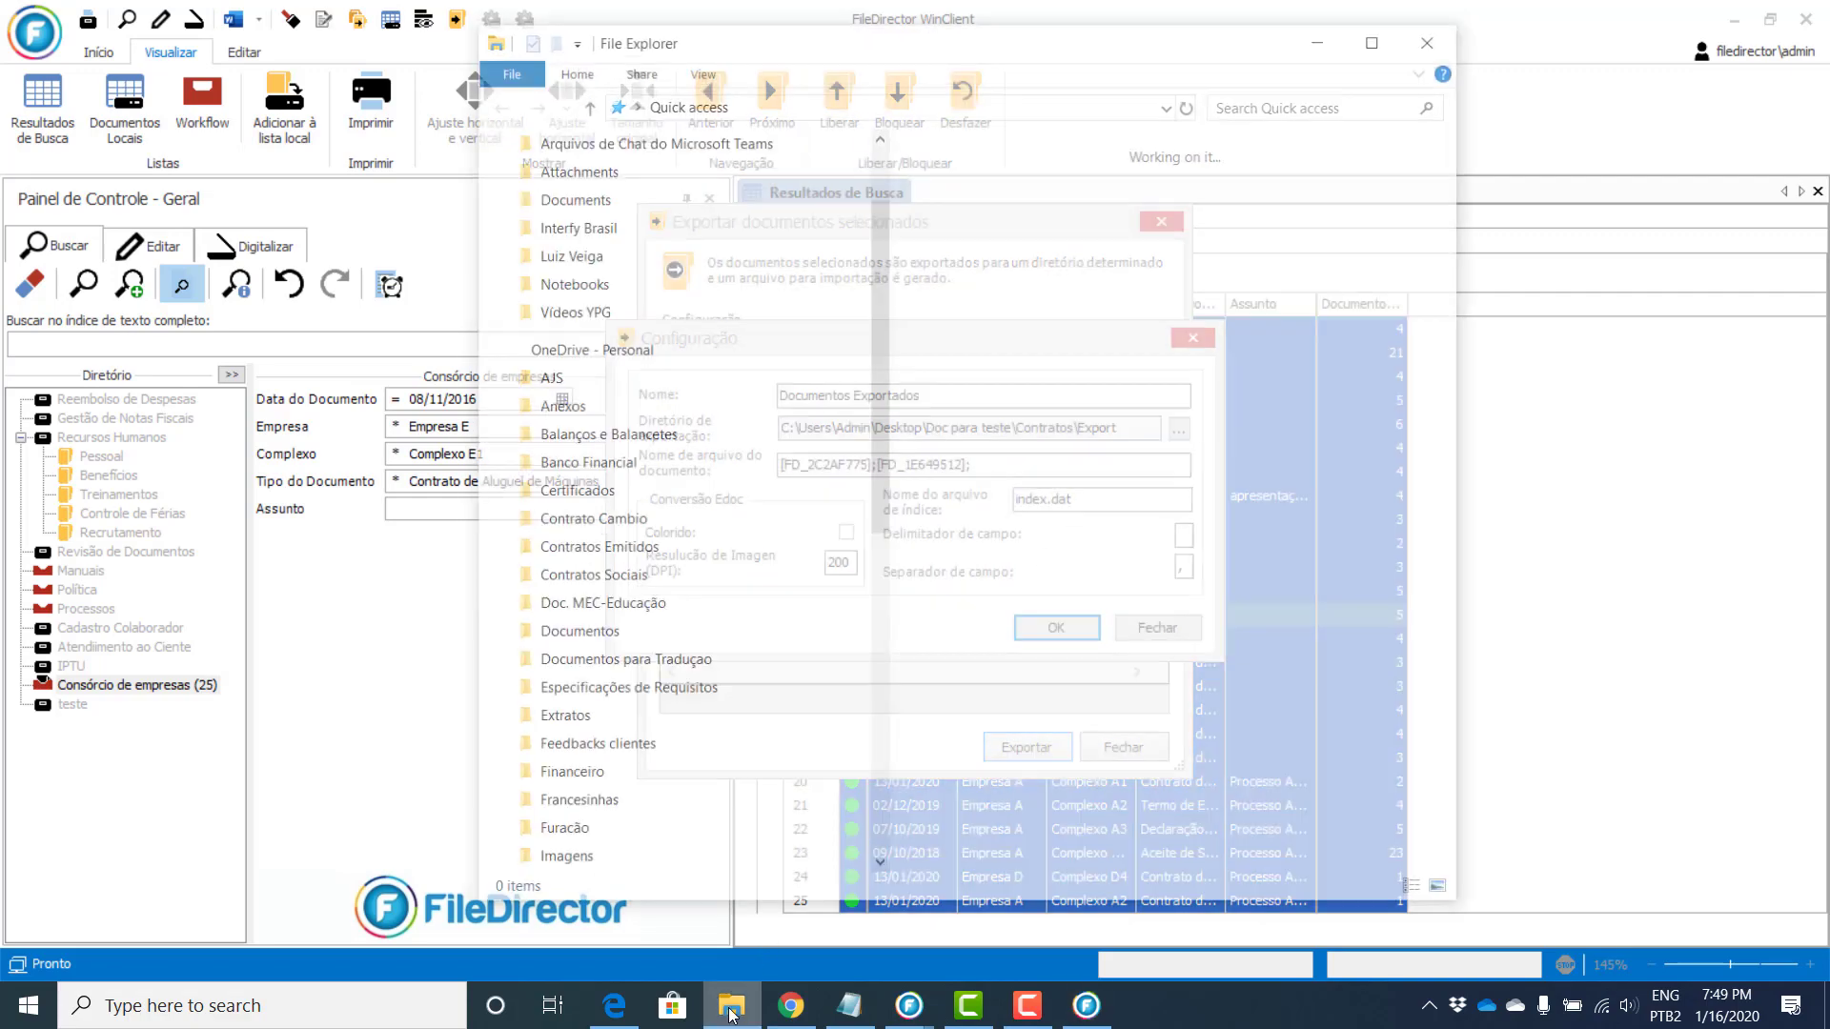
{"action": "left_click", "coordinate": [559, 186]}
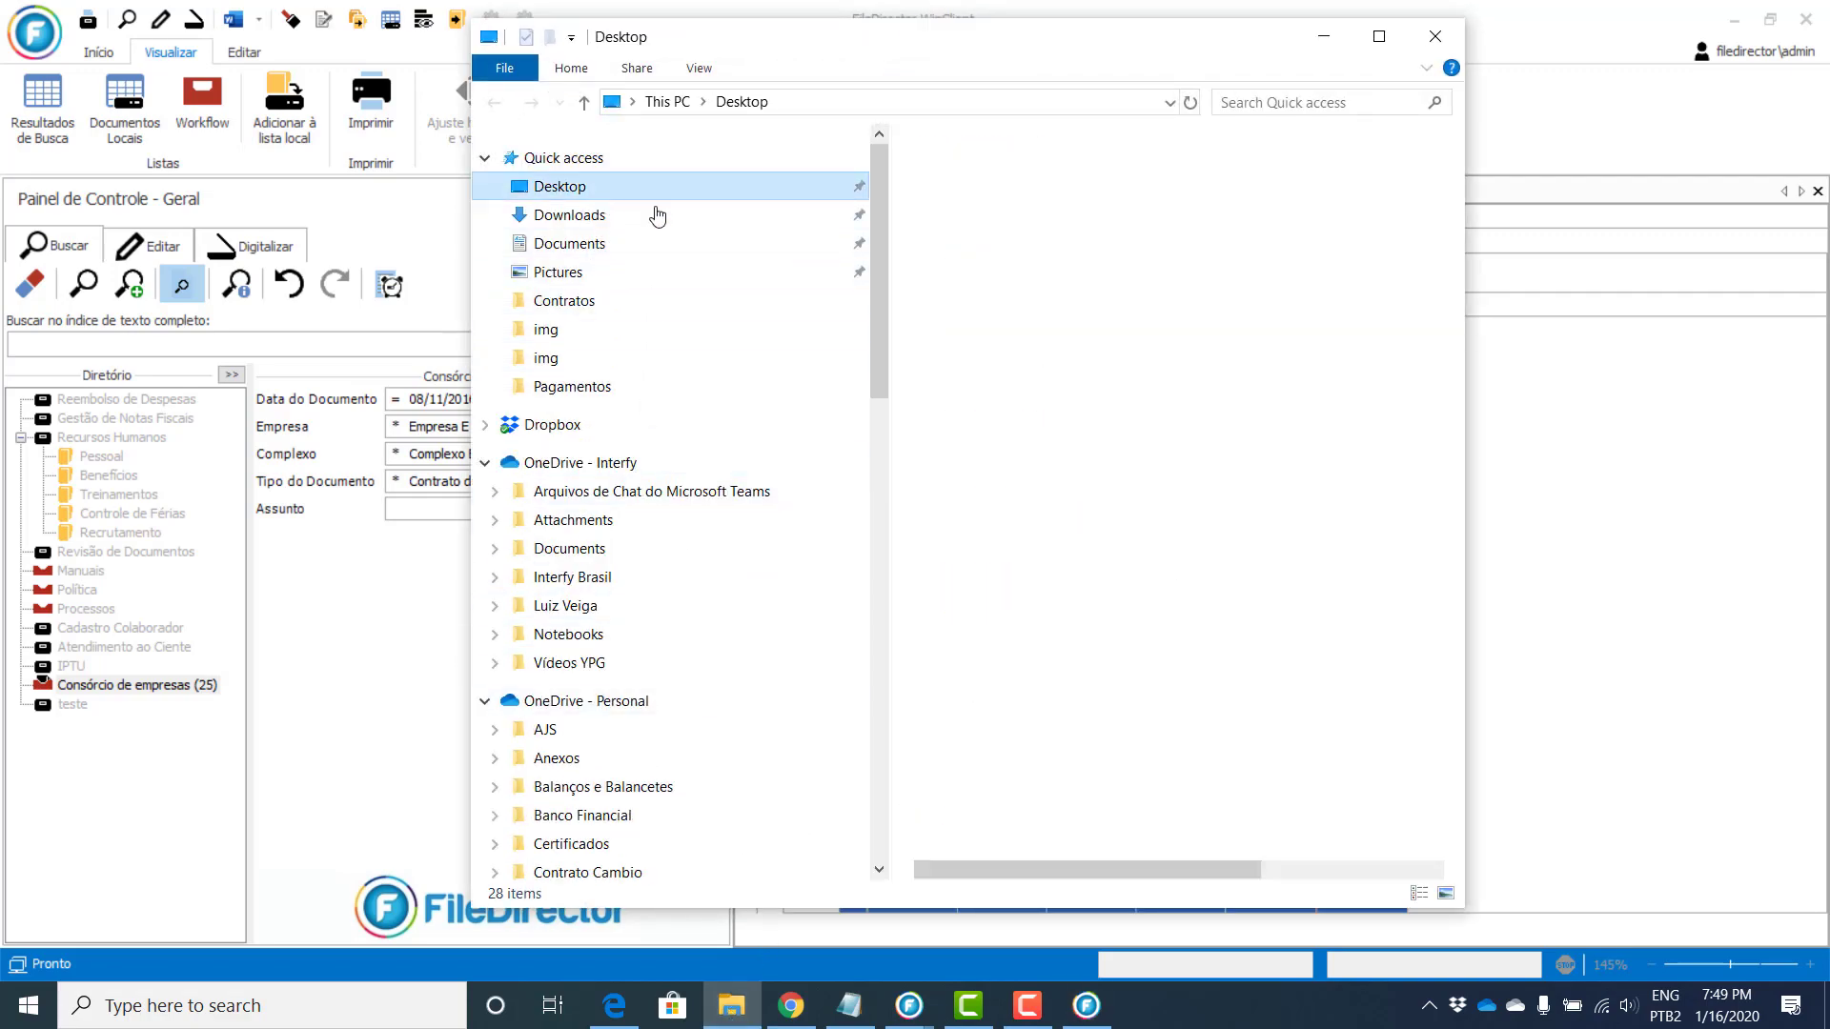
{"action": "scroll", "coordinate": [1075, 476], "scroll_direction": "down", "scroll_amount": 12}
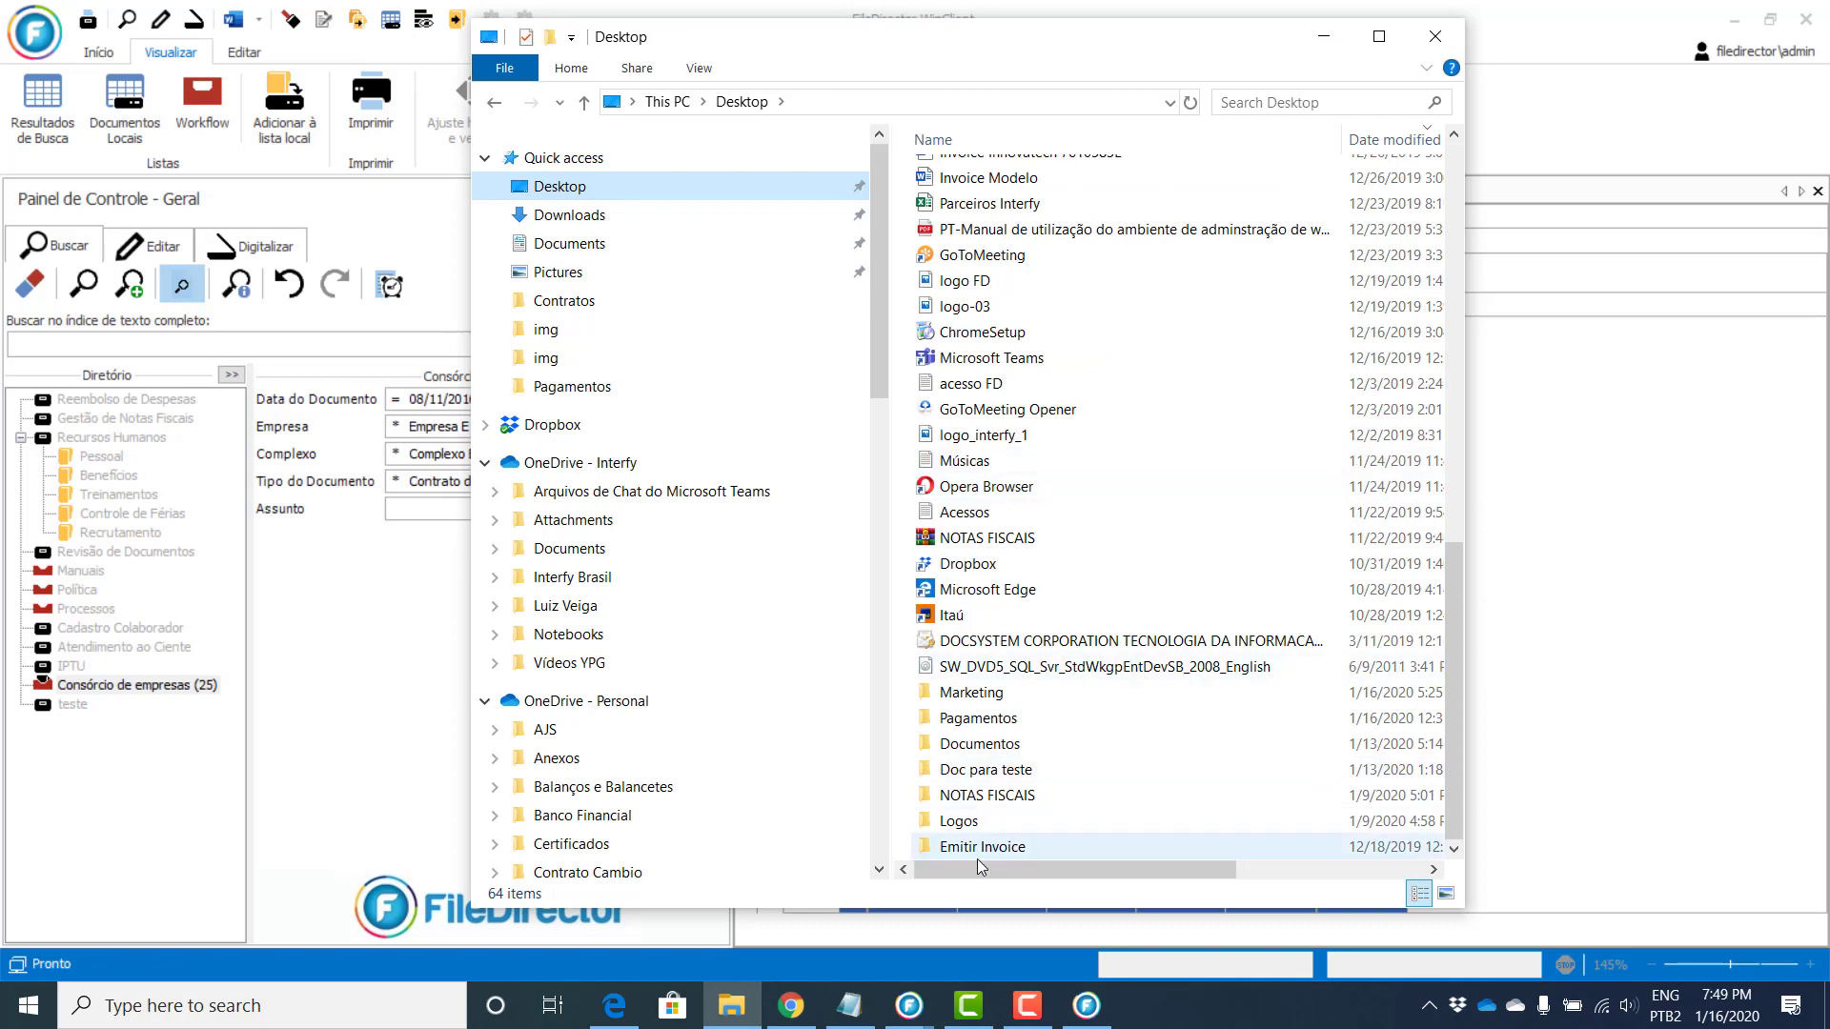
{"action": "left_click", "coordinate": [977, 777]}
{"action": "double_click", "coordinate": [977, 770]}
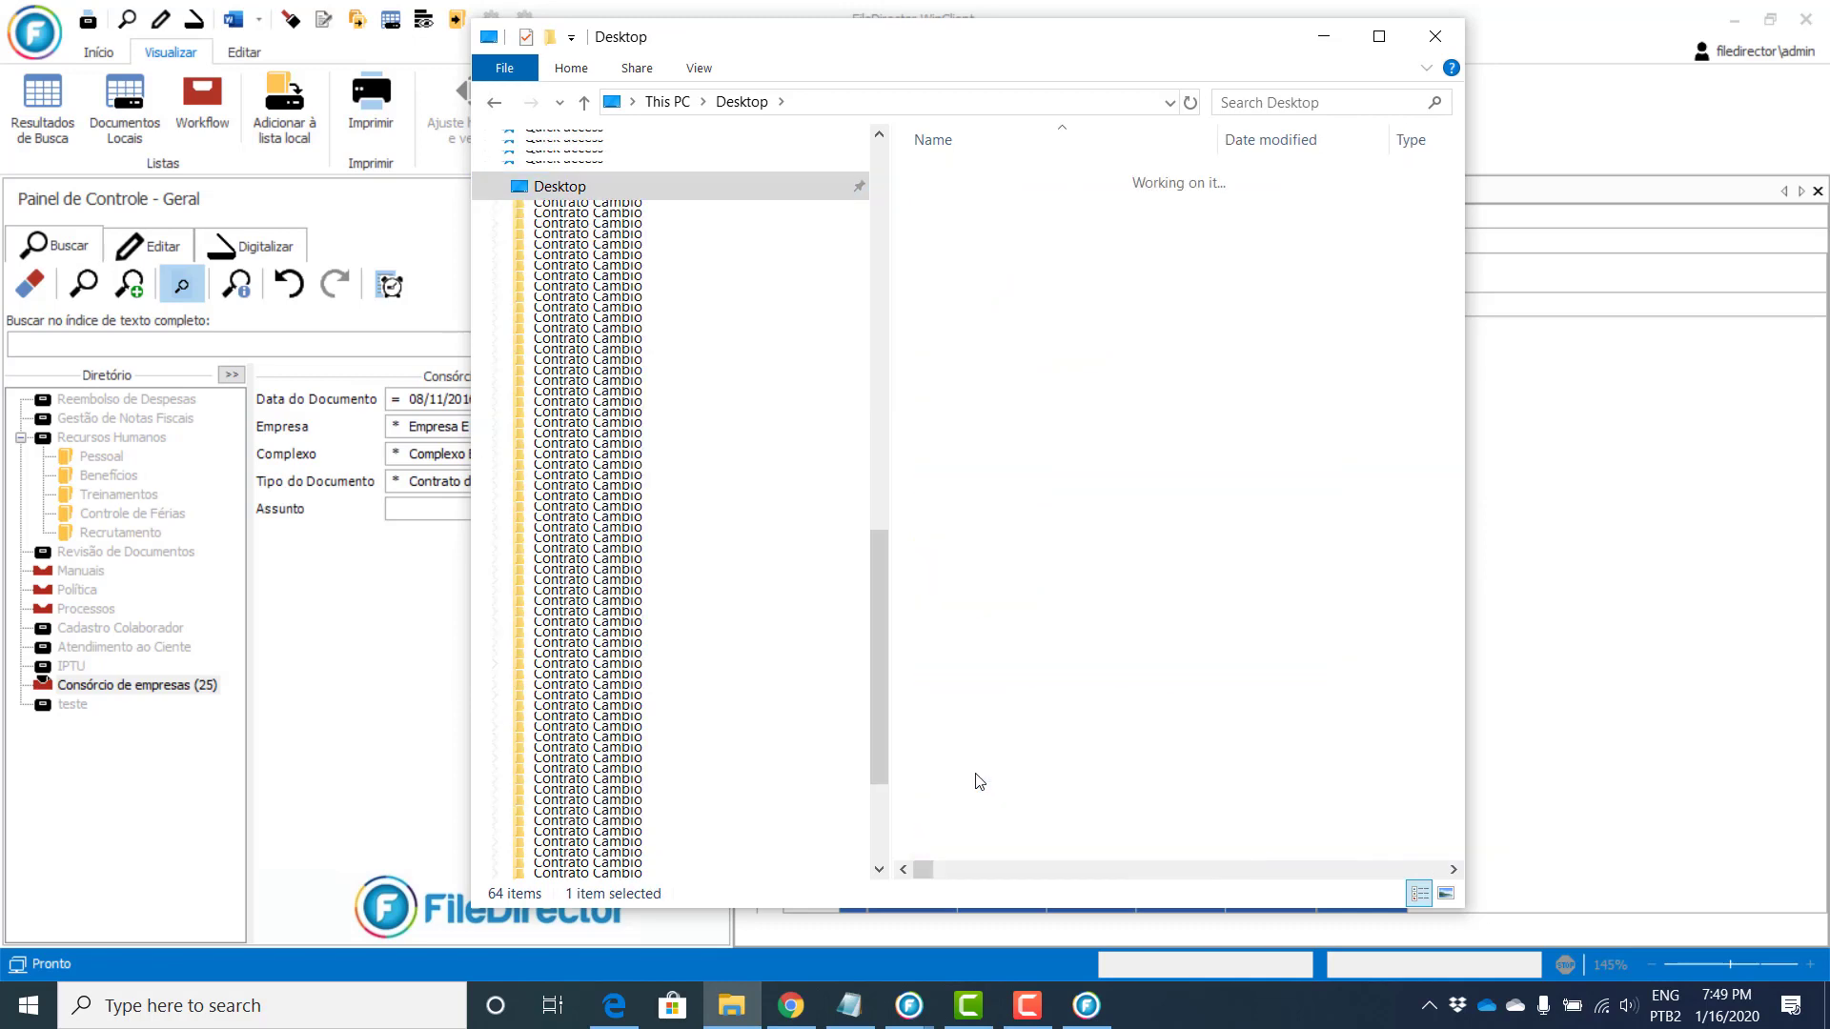
{"action": "double_click", "coordinate": [984, 177]}
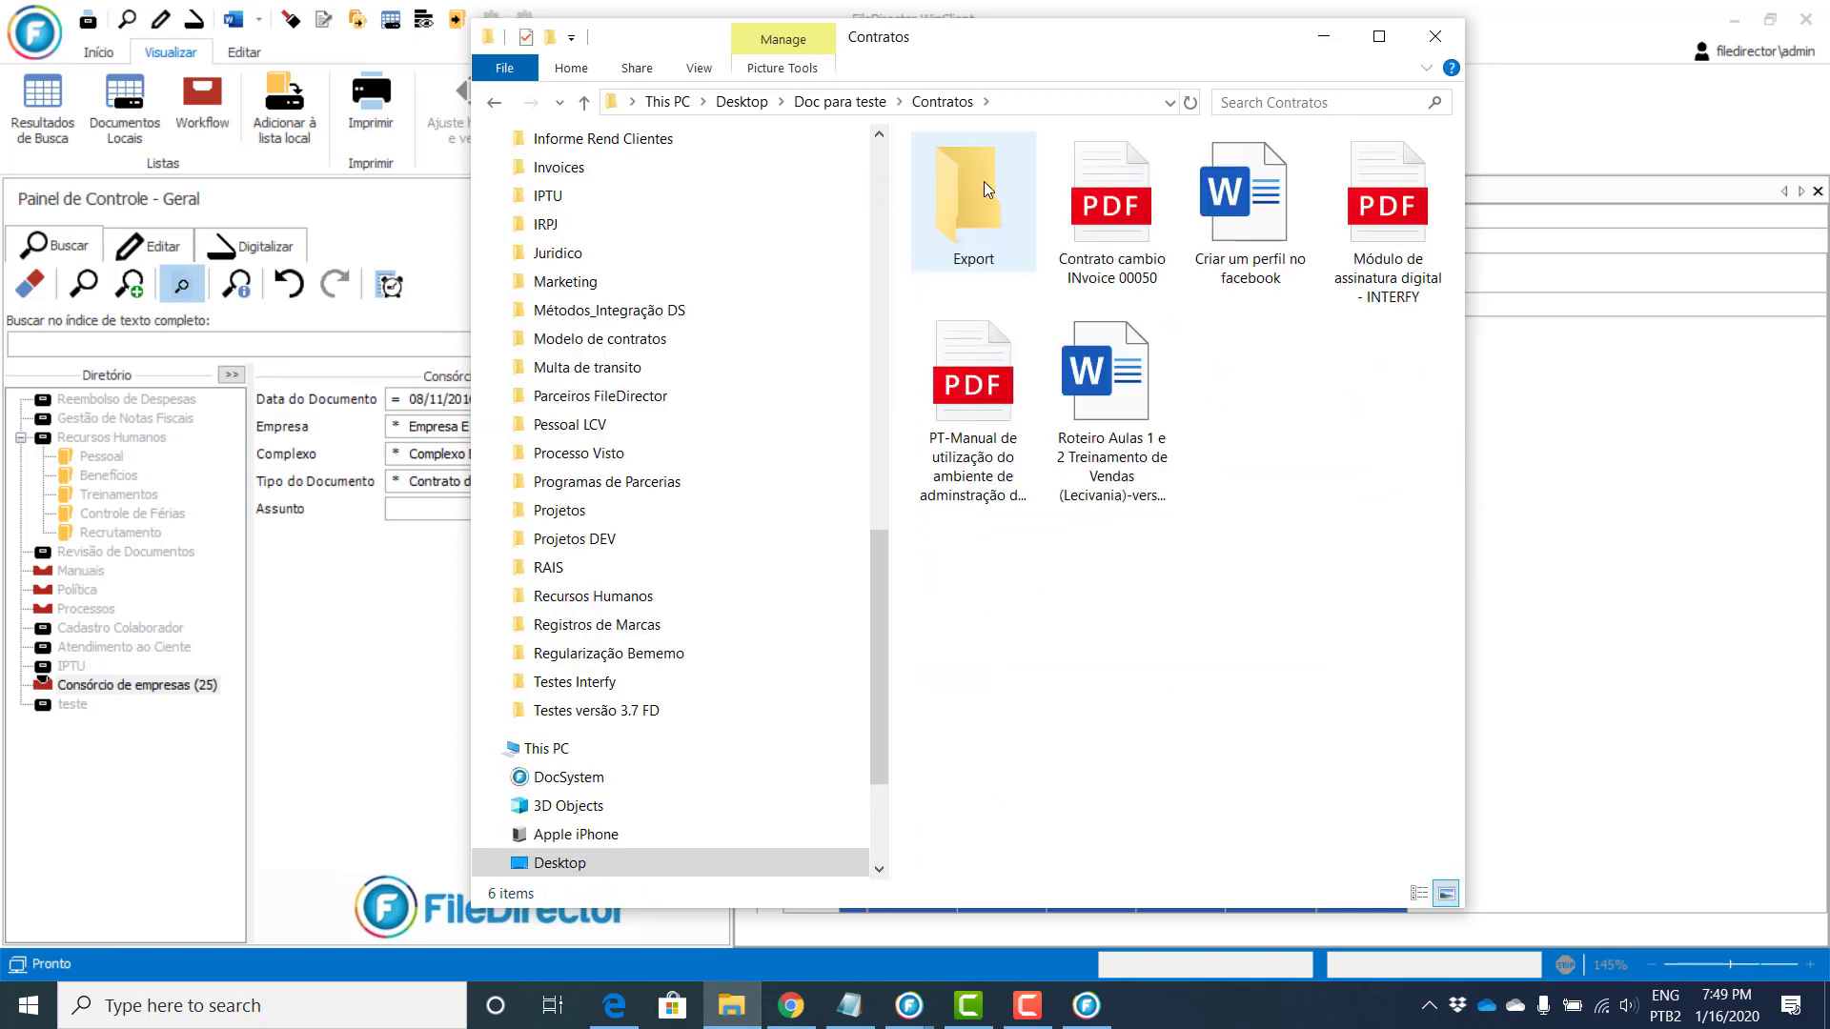
{"action": "double_click", "coordinate": [981, 190]}
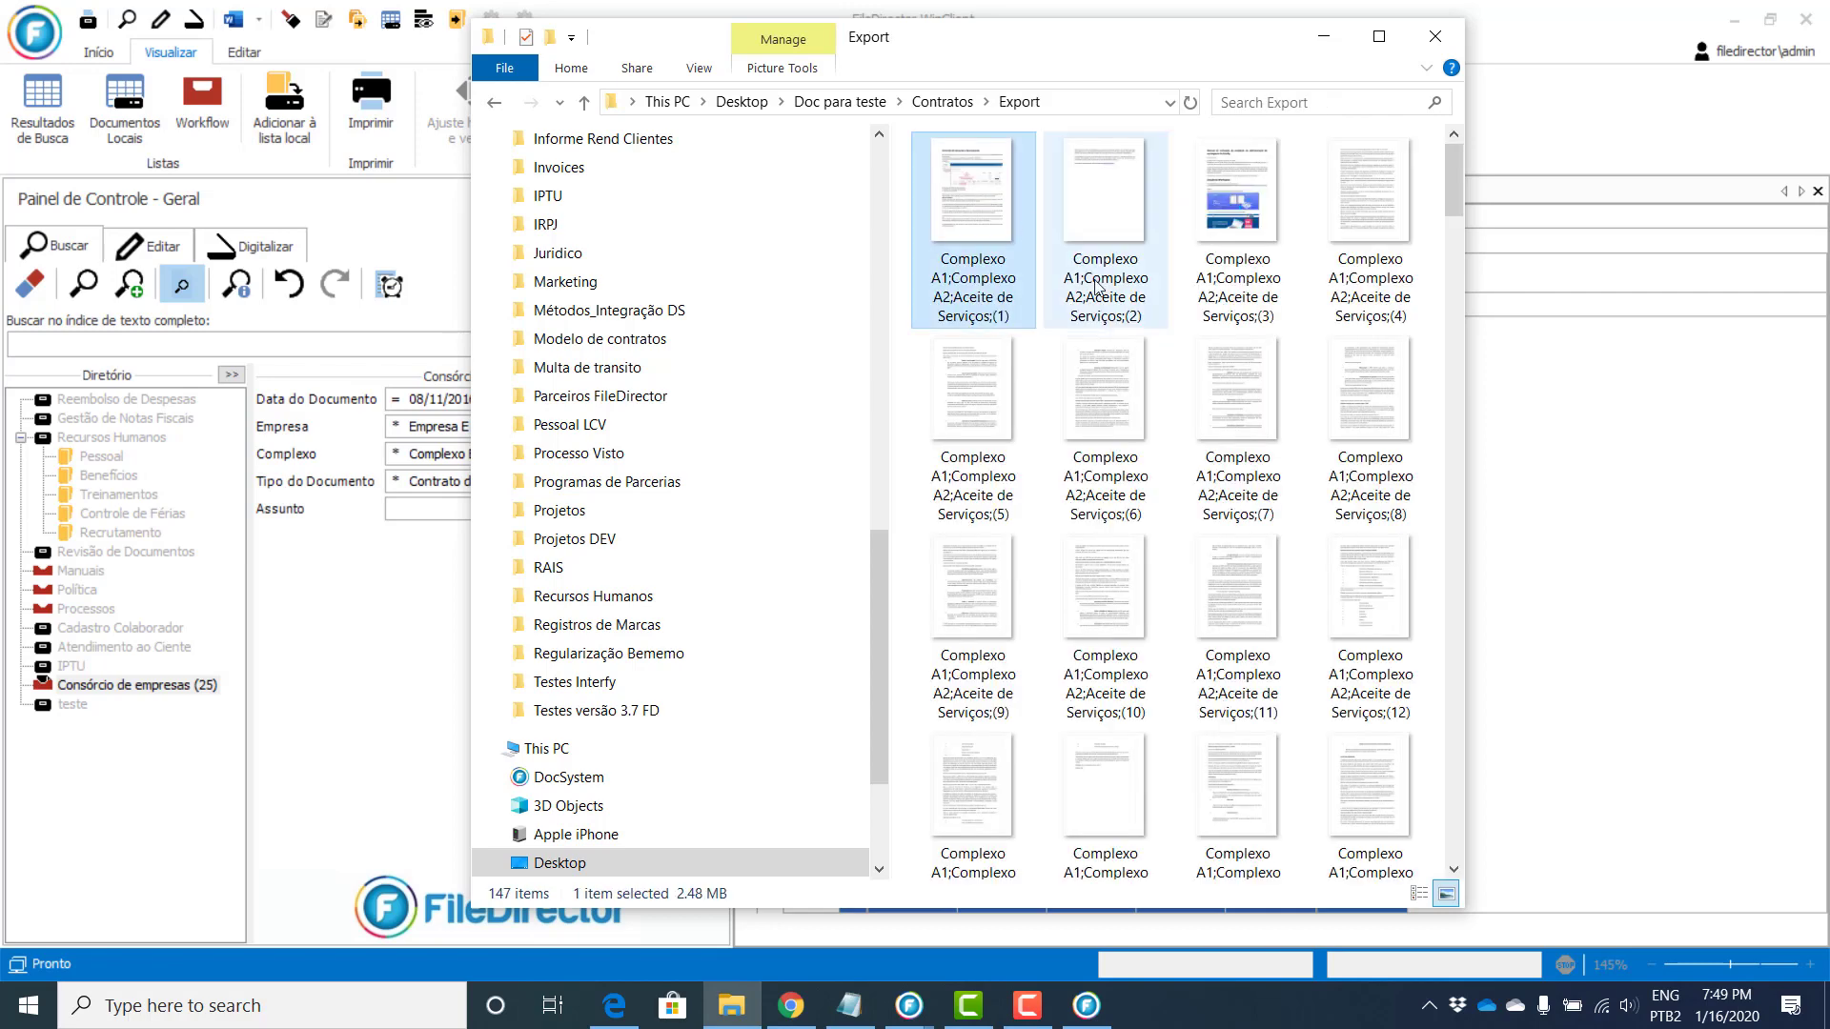
Step: Delete all 147 previously exported files from the Export folder
{"action": "scroll", "coordinate": [1255, 429], "scroll_direction": "down", "scroll_amount": 20}
{"action": "left_click", "coordinate": [1278, 615]}
{"action": "scroll", "coordinate": [1277, 629], "scroll_direction": "down", "scroll_amount": 5}
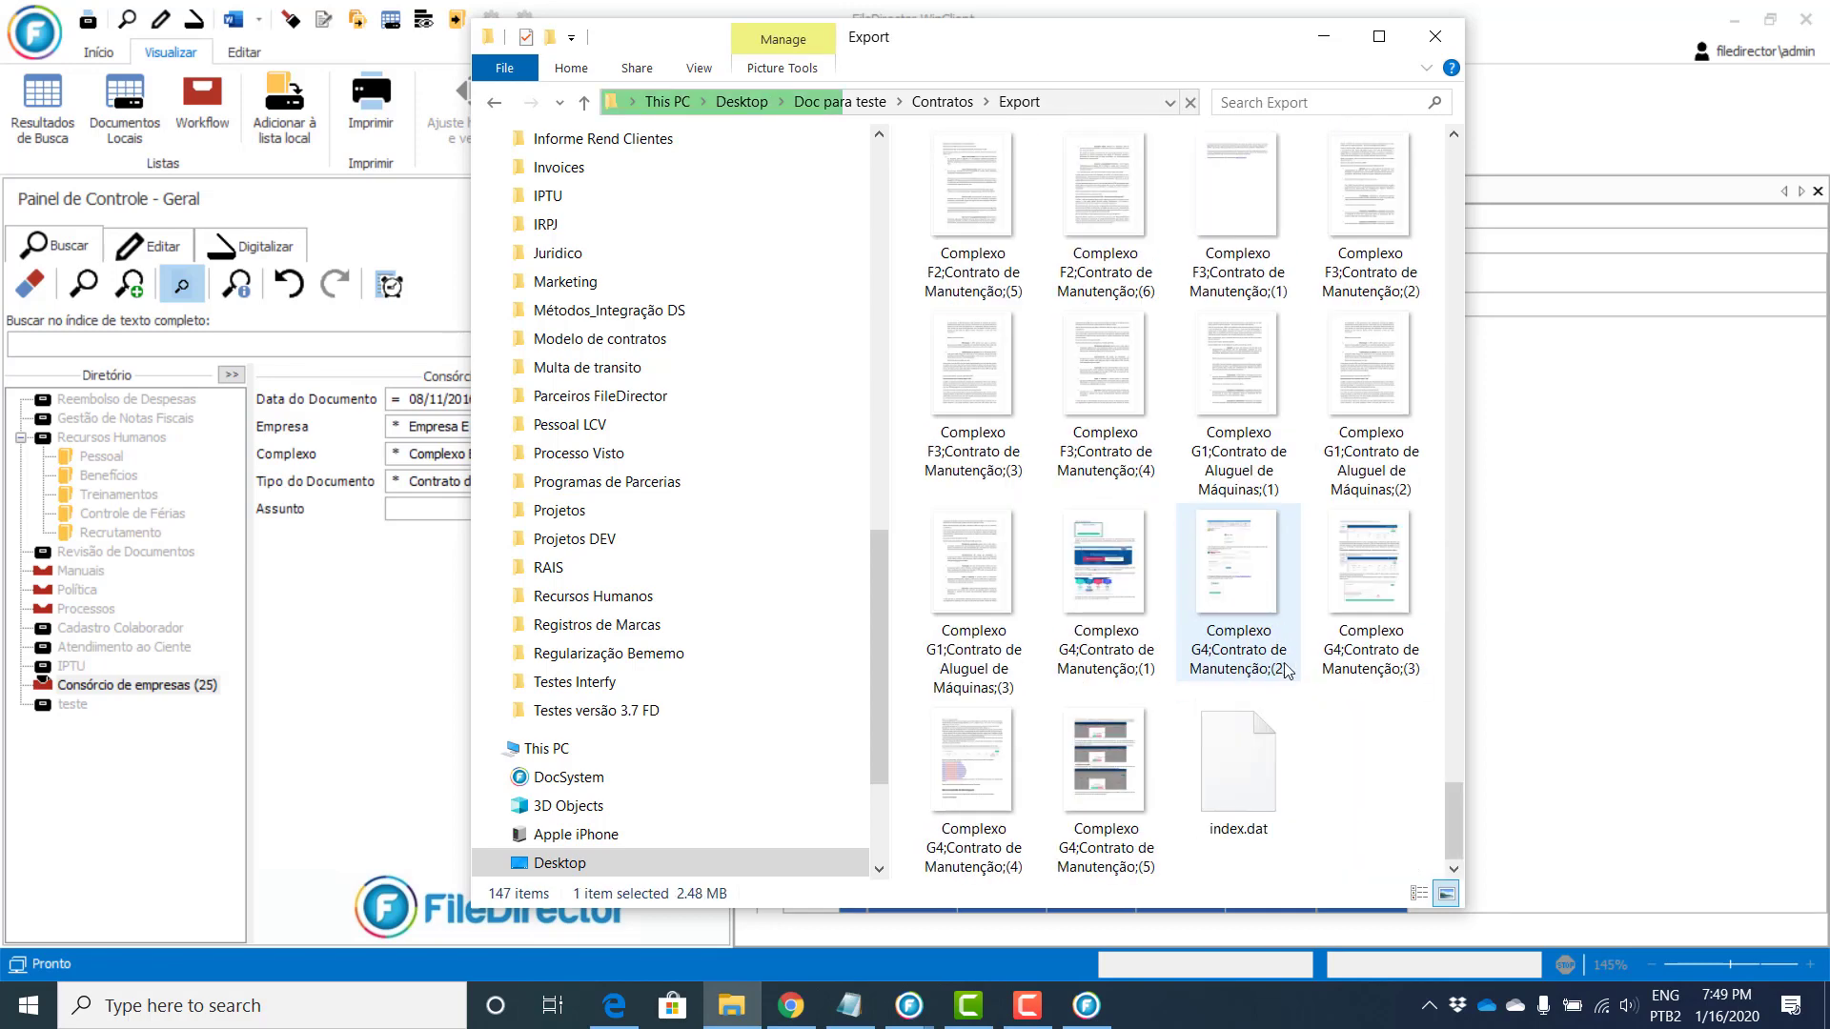
{"action": "key", "text": "ctrl+a"}
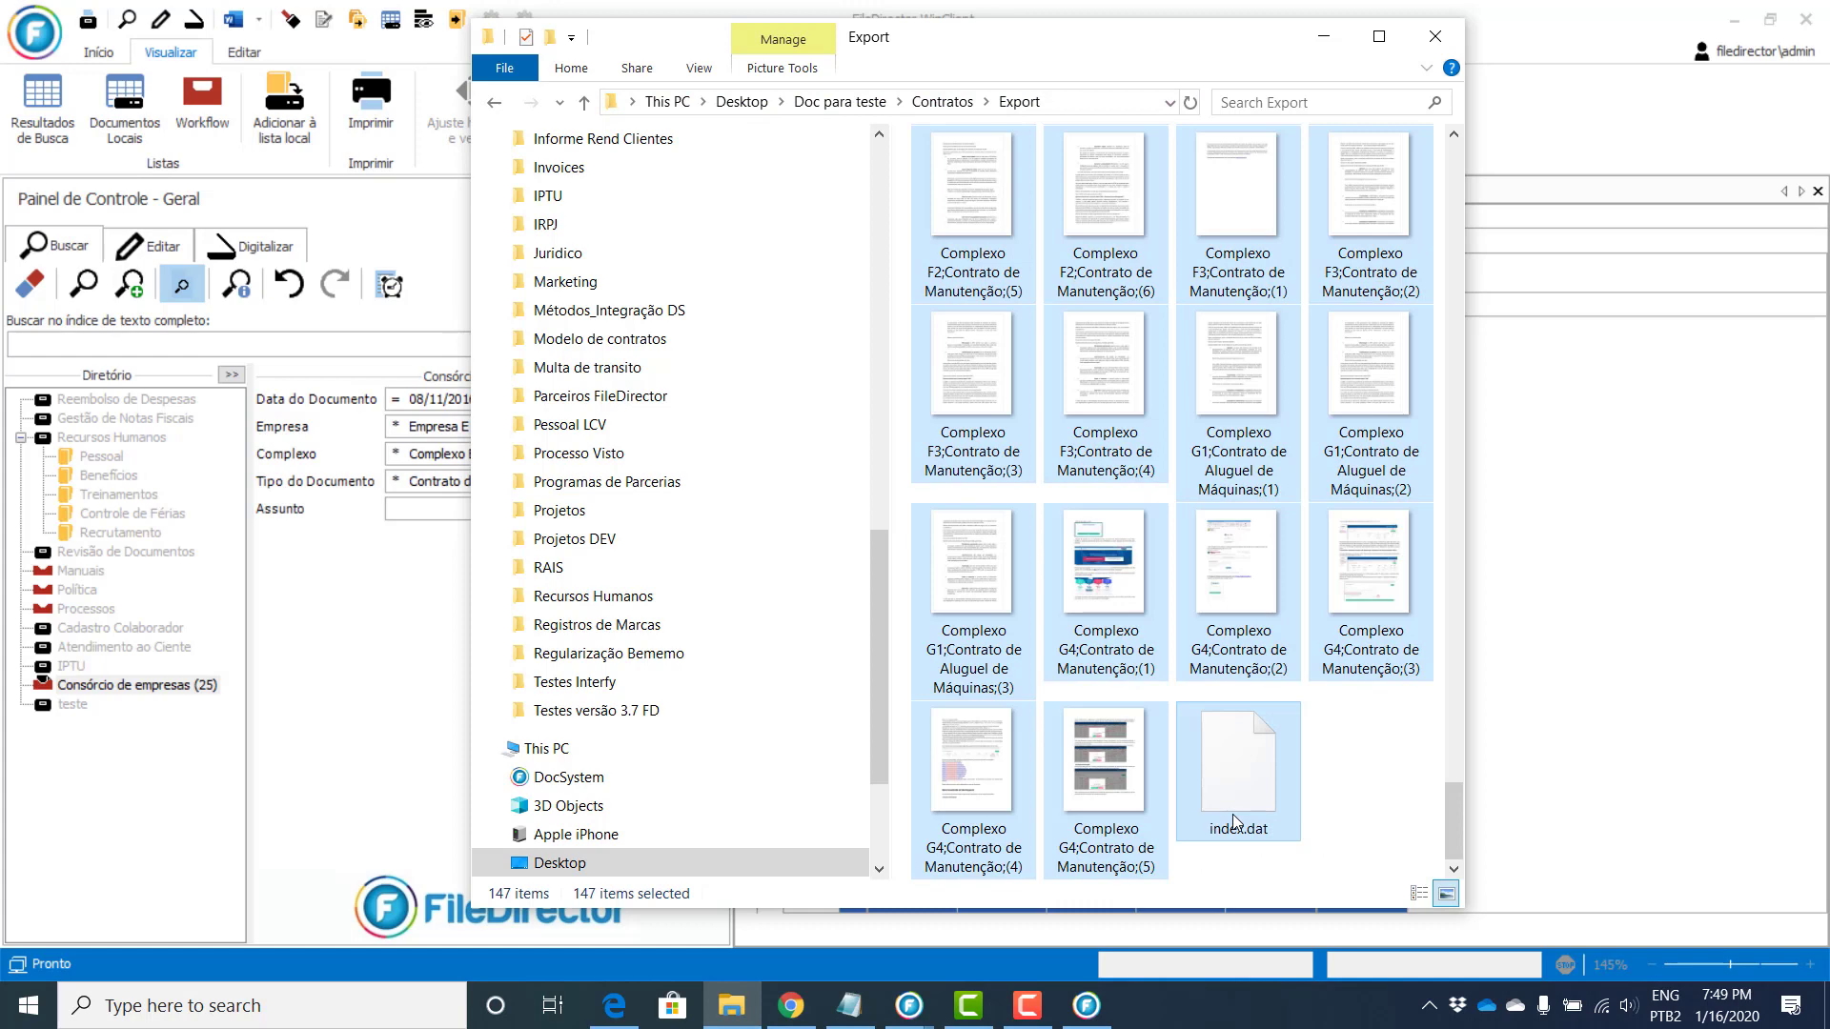
{"action": "key", "text": "Delete"}
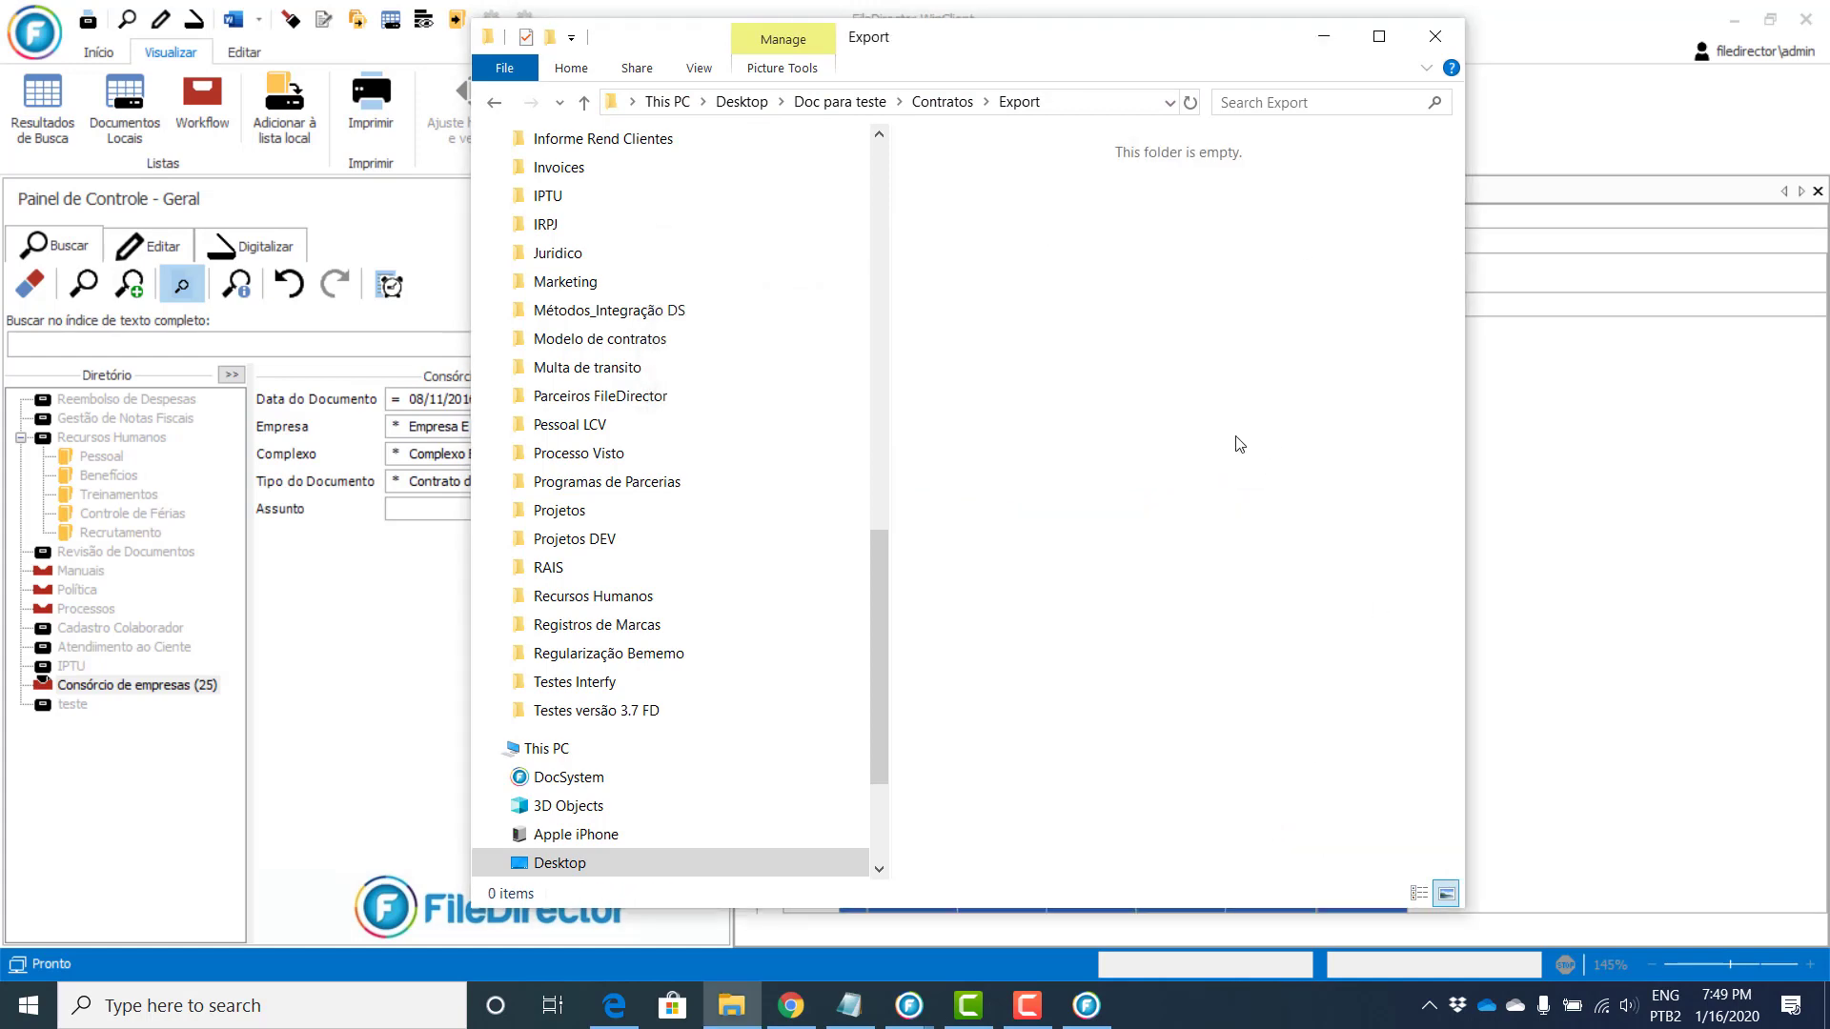
{"action": "left_click", "coordinate": [1601, 557]}
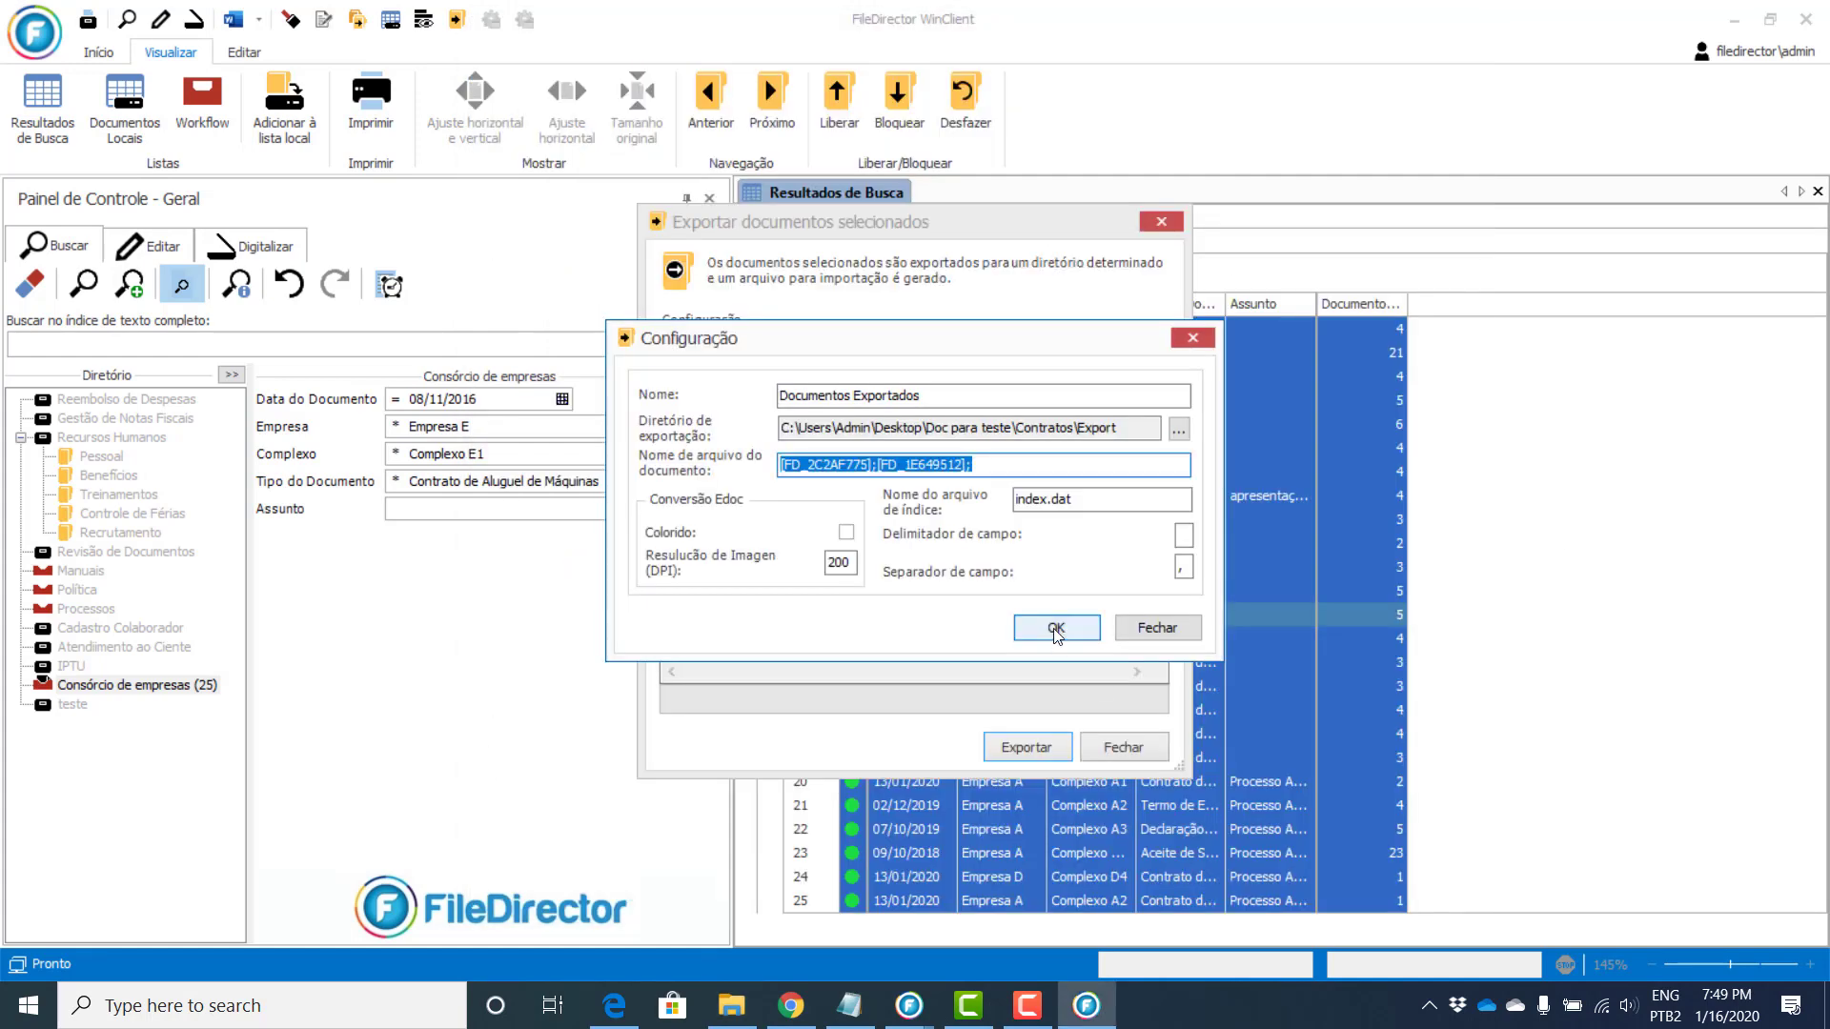
Step: Confirm the Documentos Exportados settings and start exporting the selected contracts
{"action": "left_click", "coordinate": [1056, 629]}
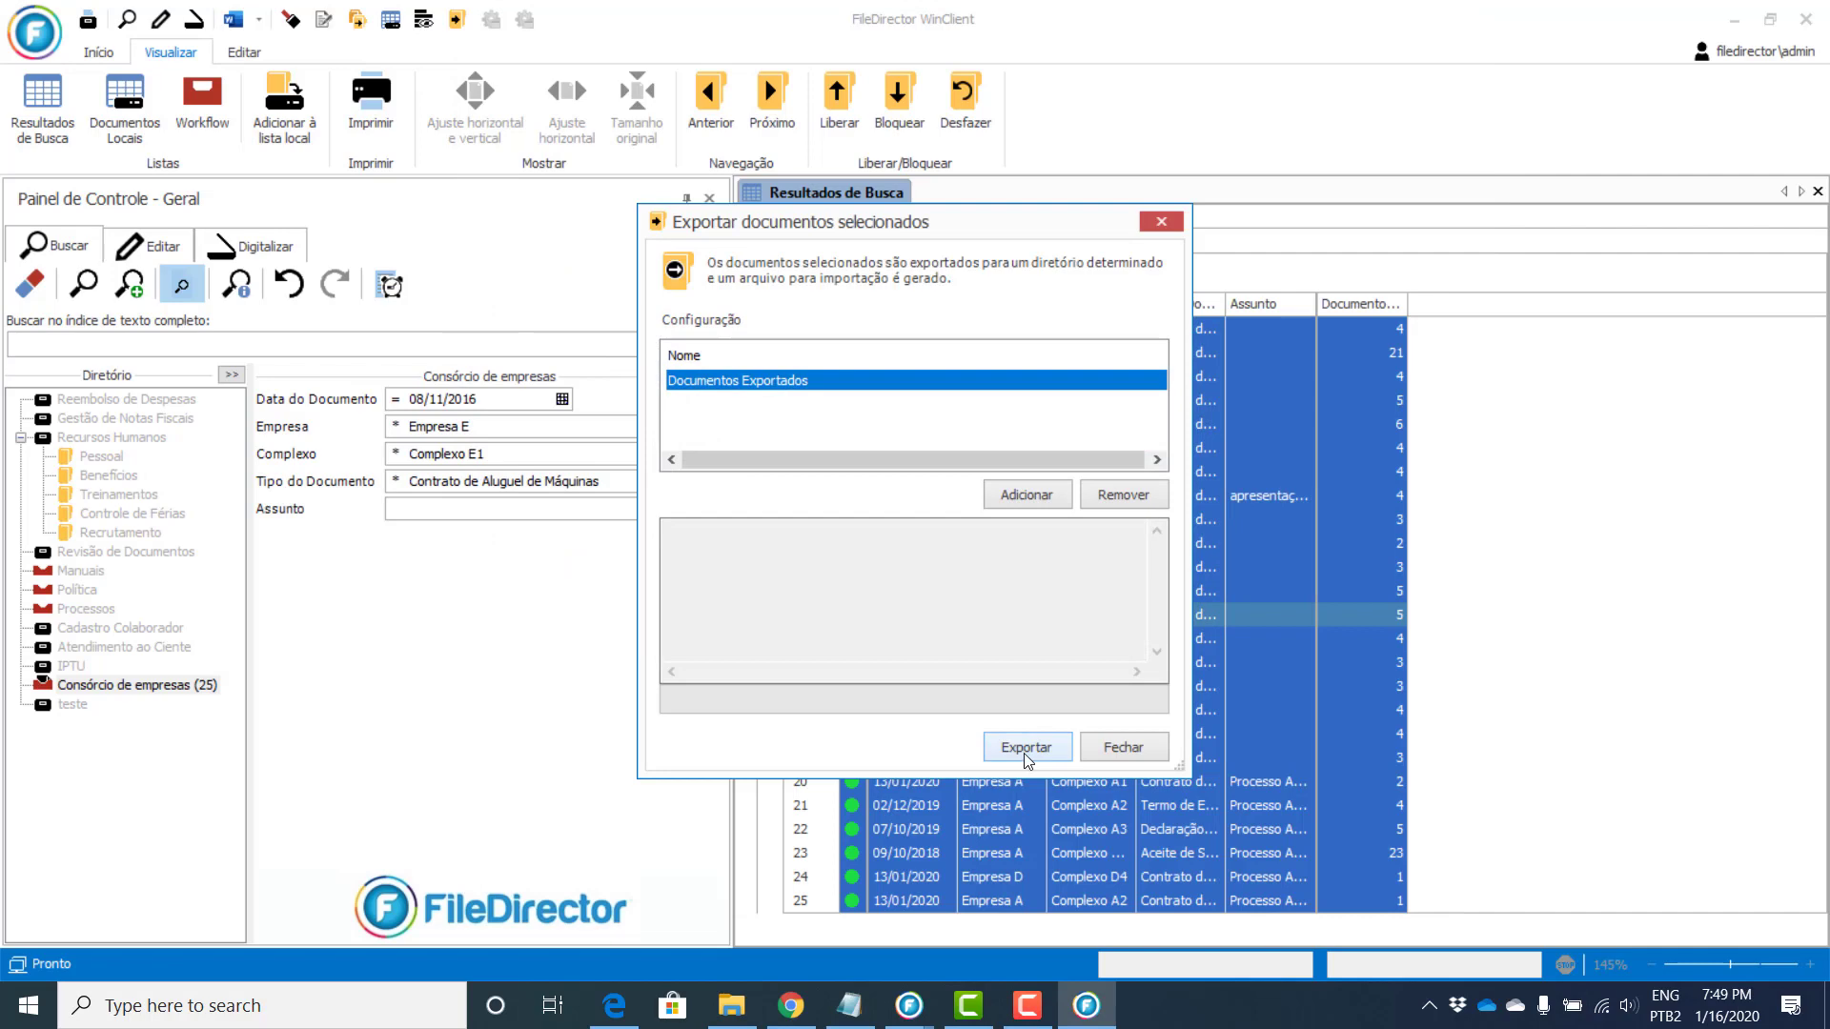
{"action": "left_click", "coordinate": [1025, 753]}
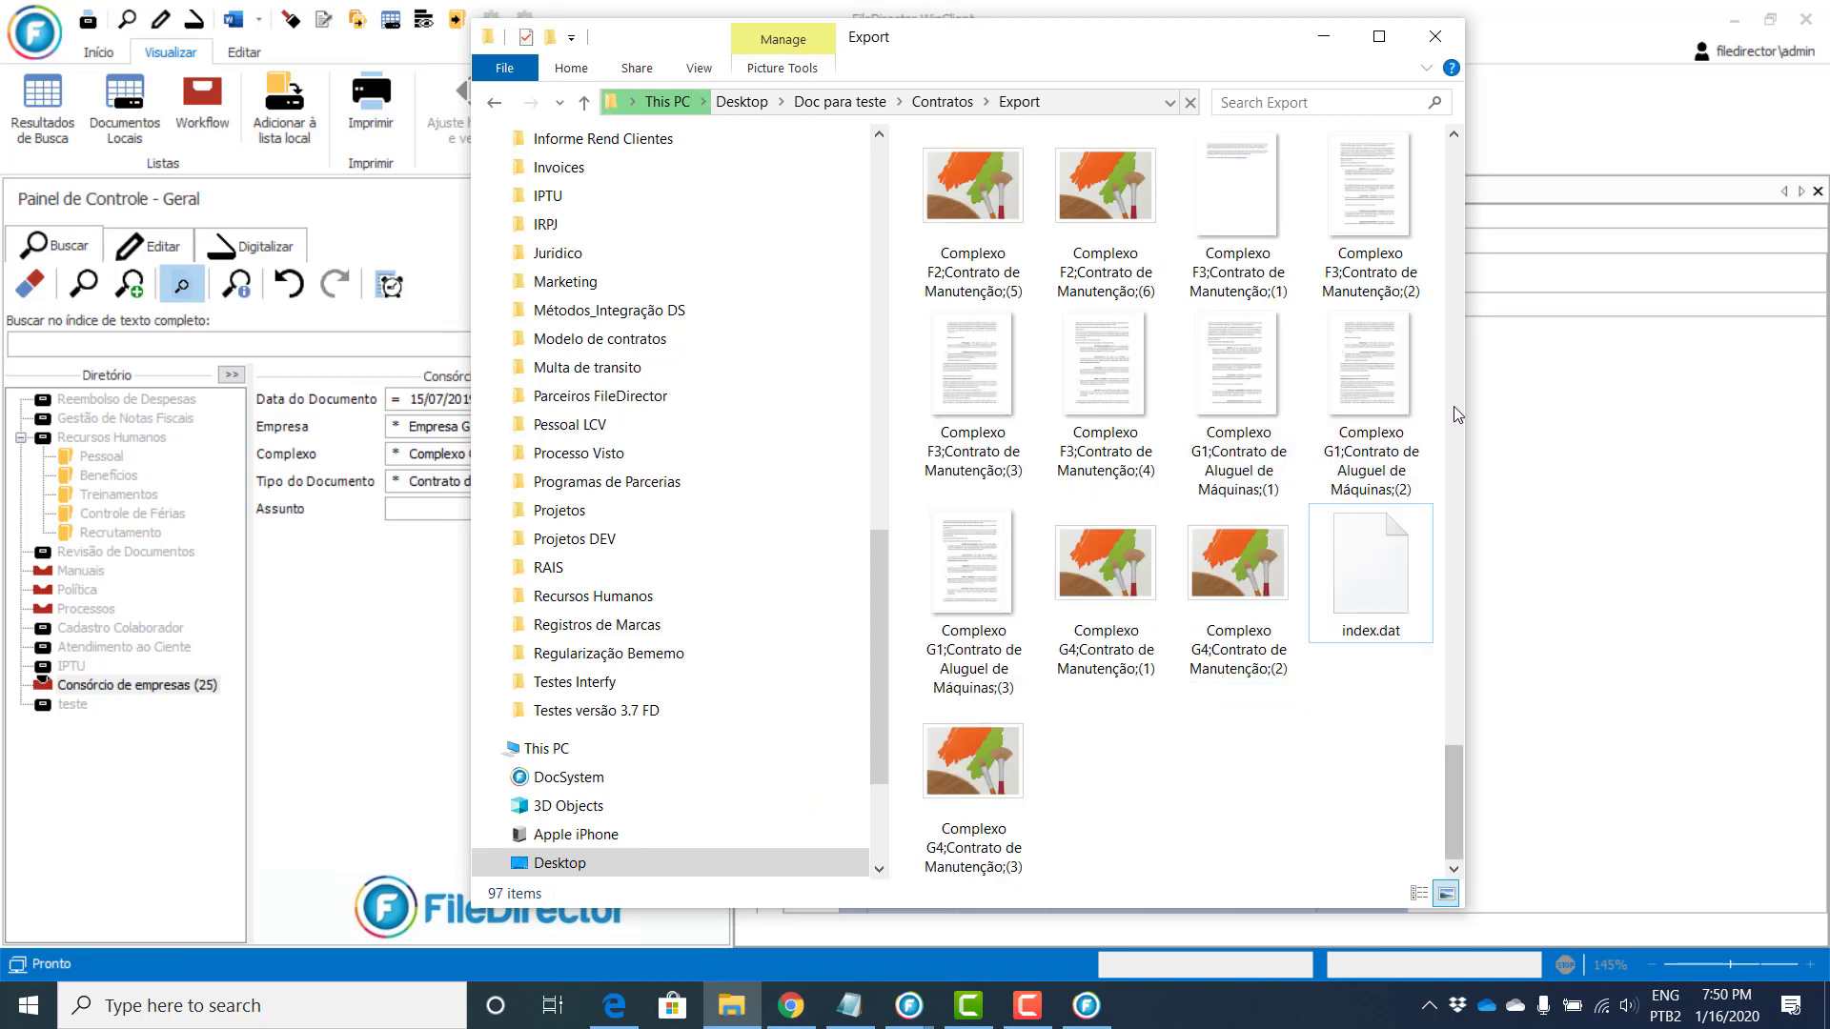
Step: Check the Export folder refills with 147 contract files plus index.dat, then close File Explorer
{"action": "scroll", "coordinate": [1455, 407], "scroll_direction": "down", "scroll_amount": 2}
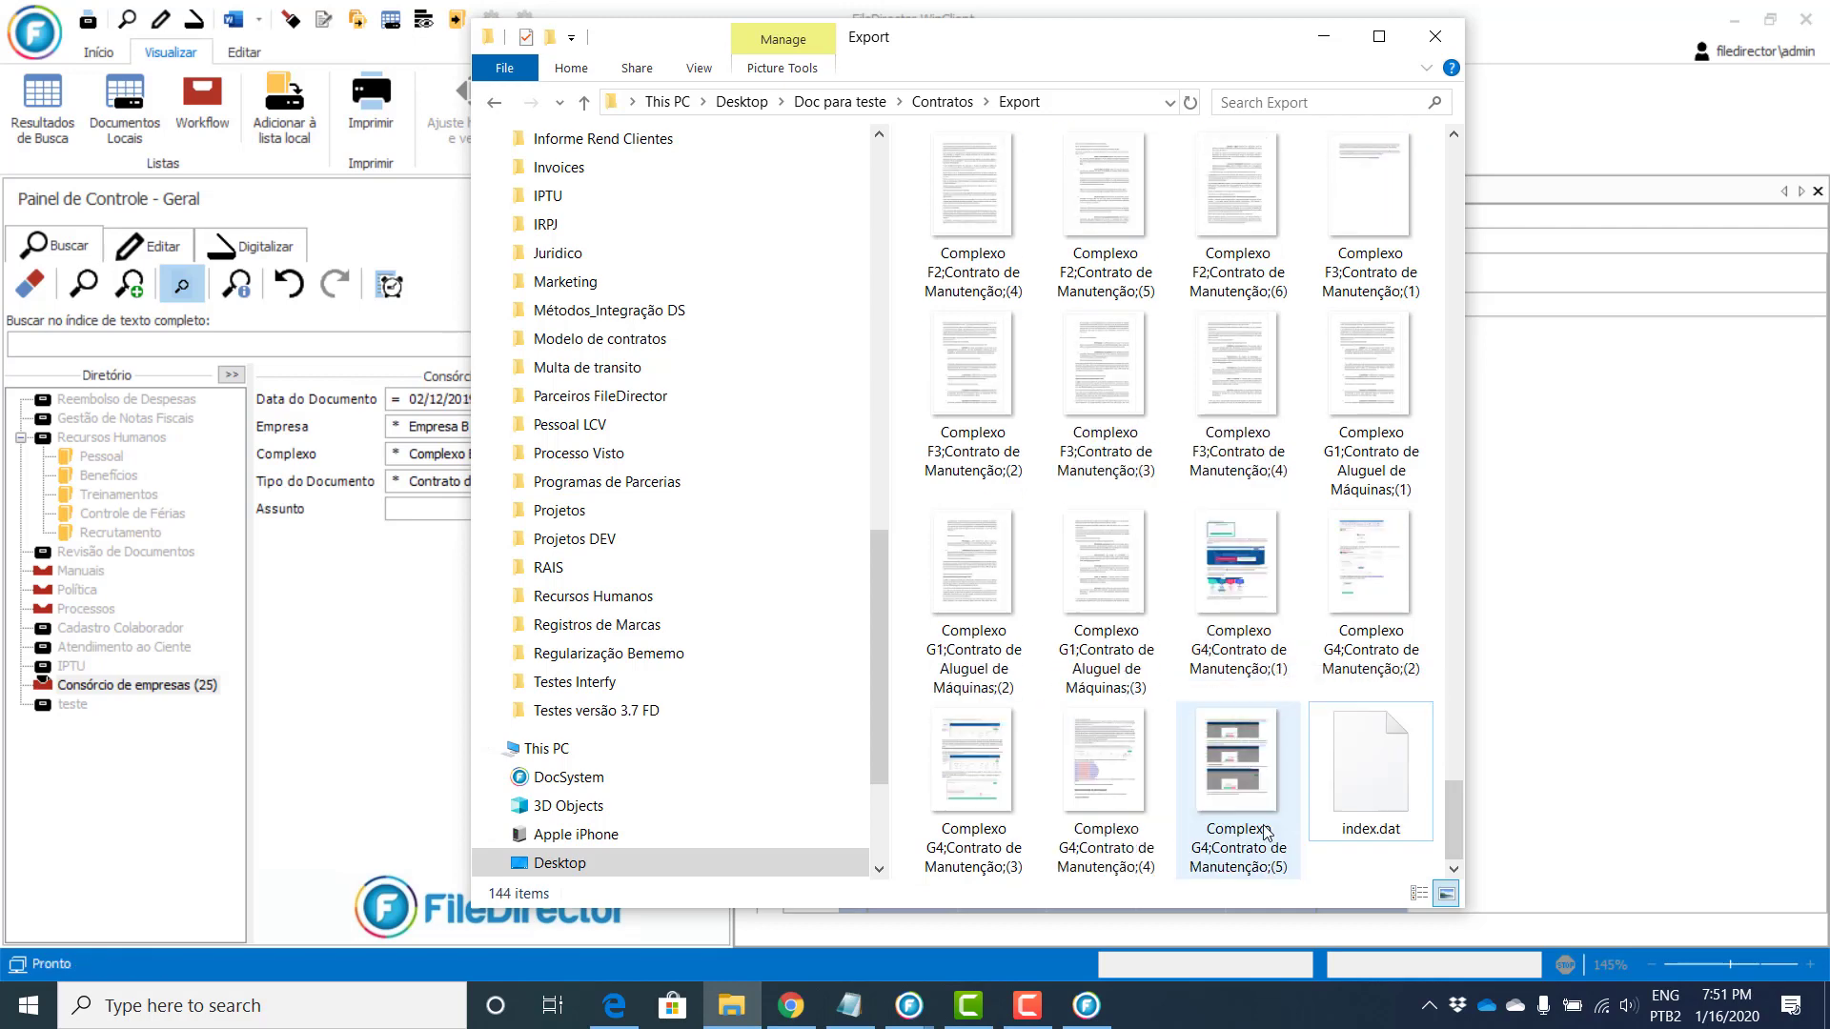
{"action": "mouse_move", "coordinate": [1449, 833]}
{"action": "left_mouse_down"}
{"action": "mouse_move", "coordinate": [1449, 742]}
{"action": "mouse_move", "coordinate": [1455, 855]}
{"action": "left_mouse_up"}
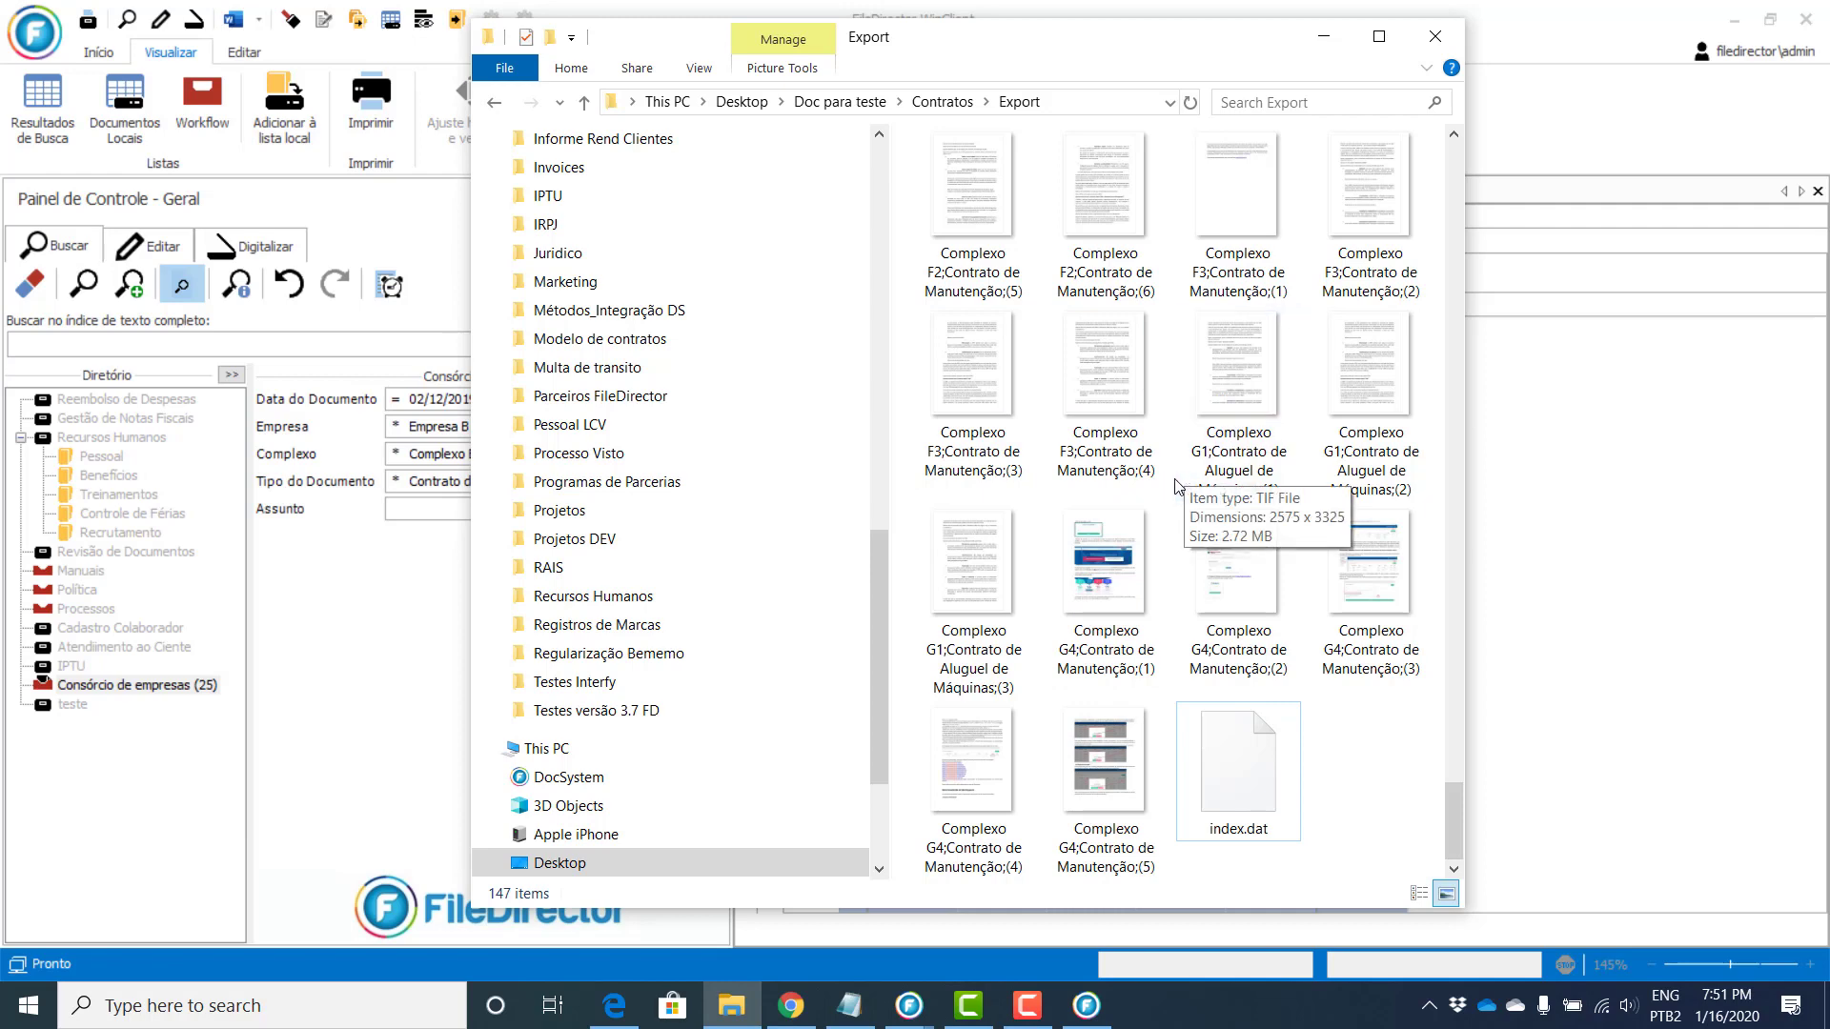
{"action": "left_click", "coordinate": [1434, 36]}
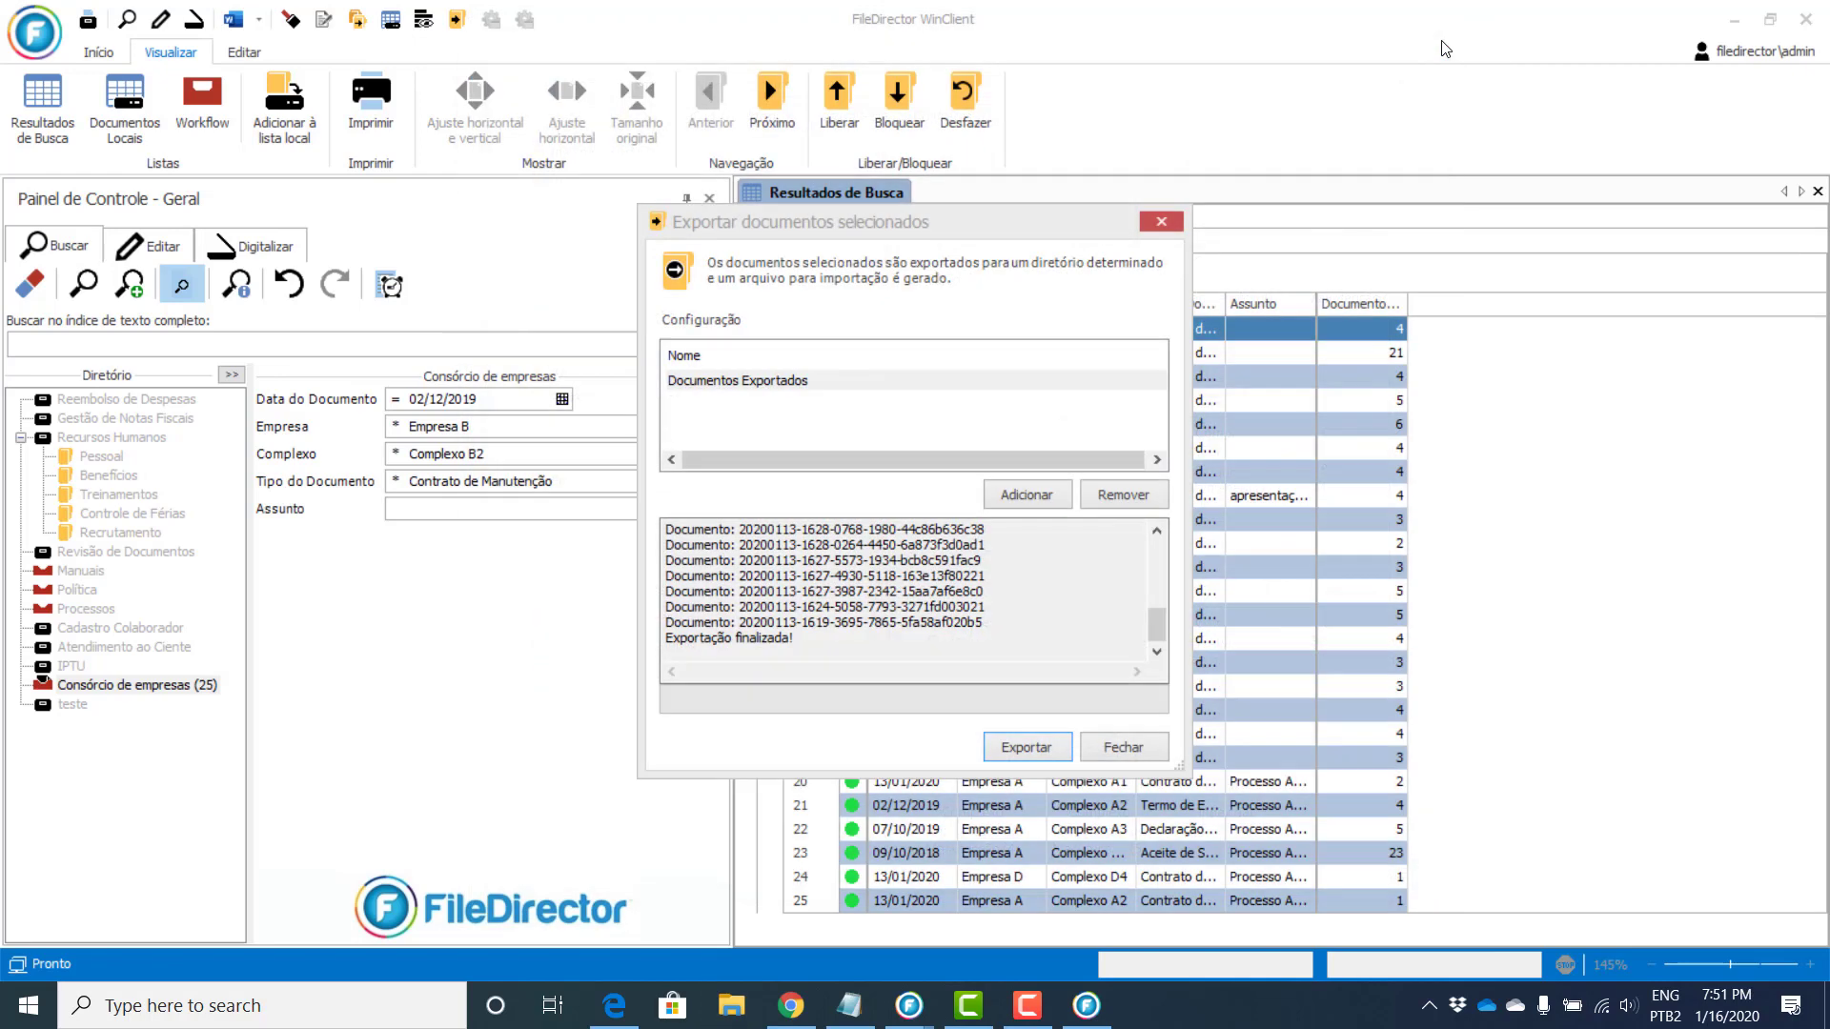
Step: Sign the teste boleto document with the FILEDIRECTOR CORPORATION certificate, merging its PDFs into one
{"action": "left_click", "coordinate": [1110, 753]}
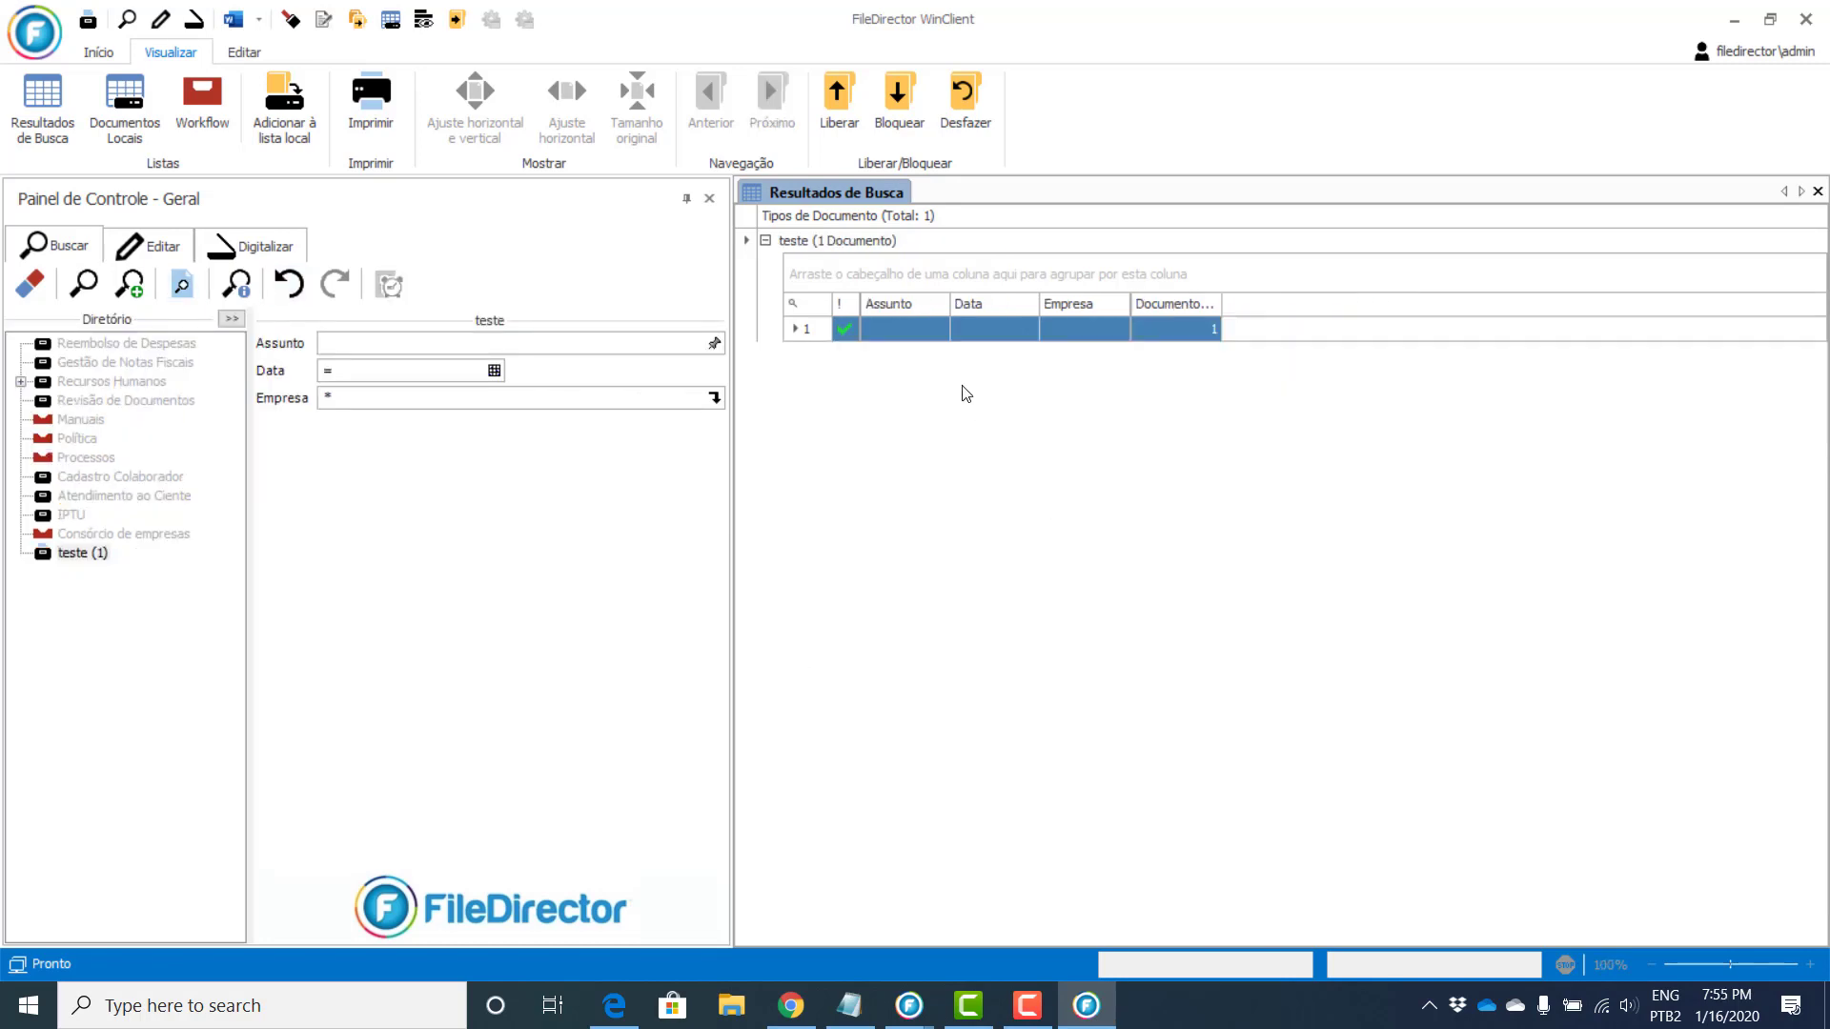
{"action": "double_click", "coordinate": [989, 329]}
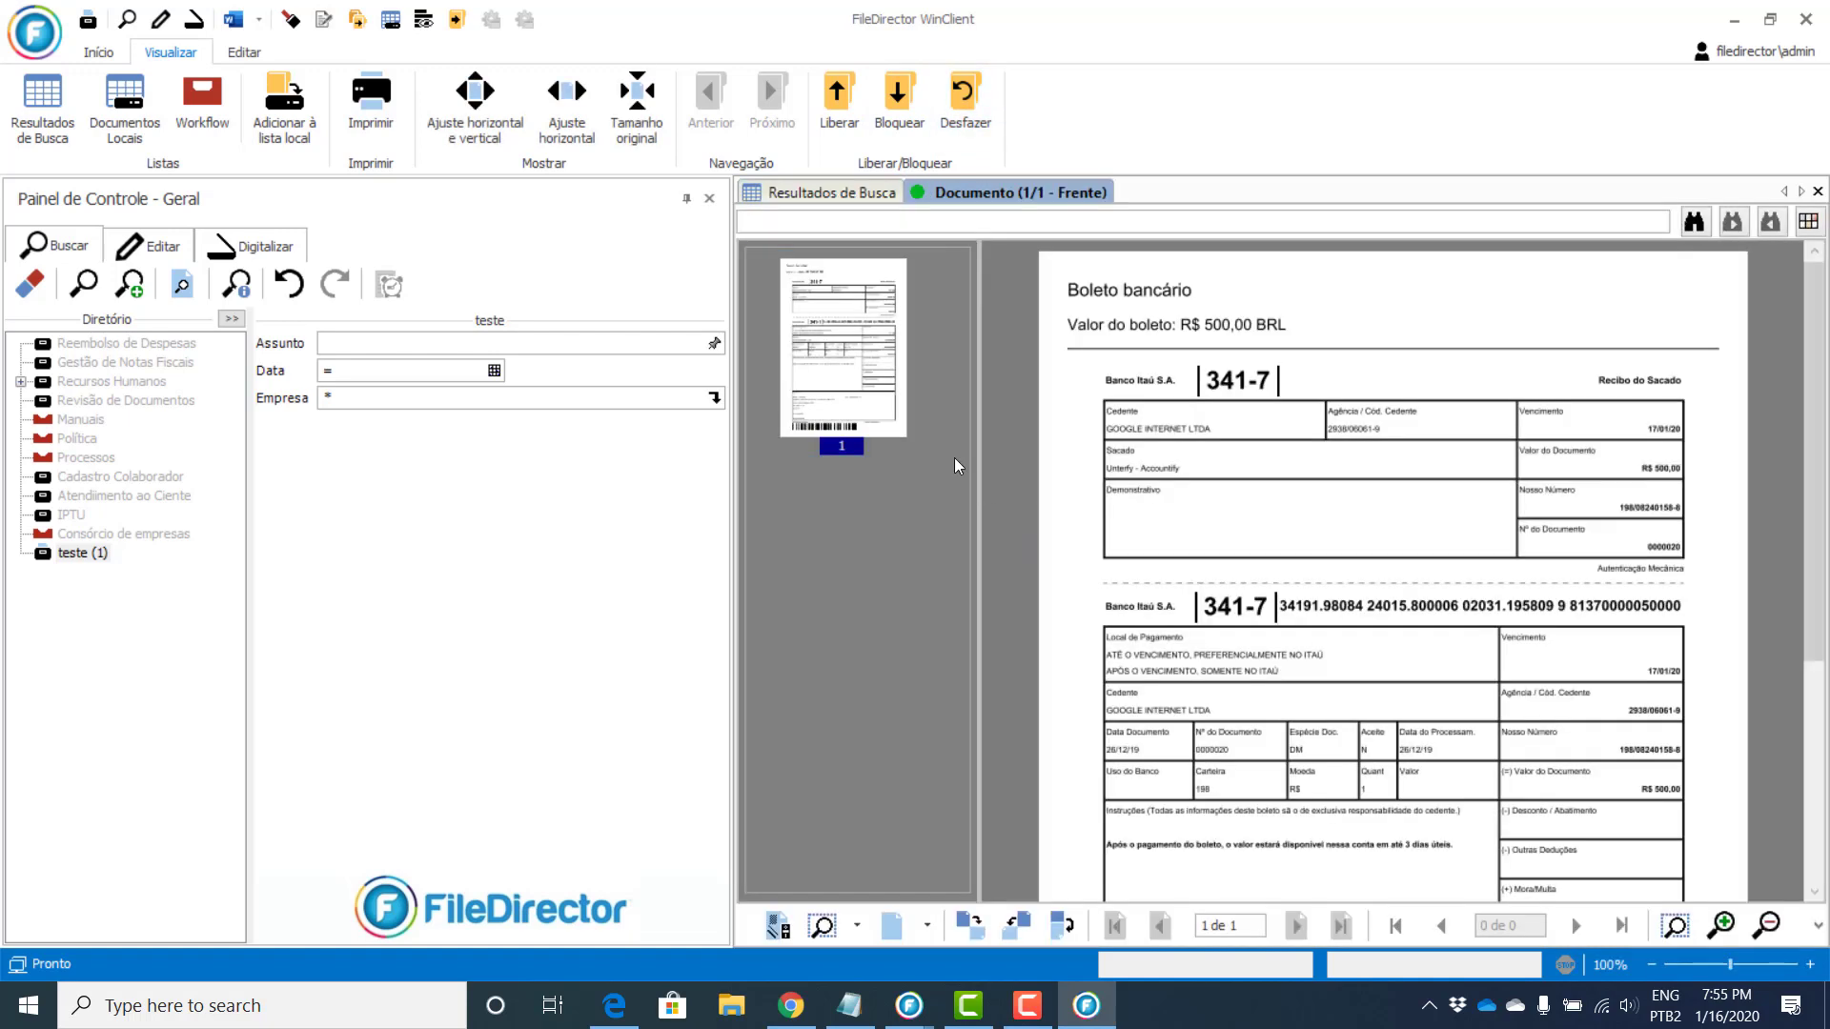
{"action": "left_click", "coordinate": [324, 19]}
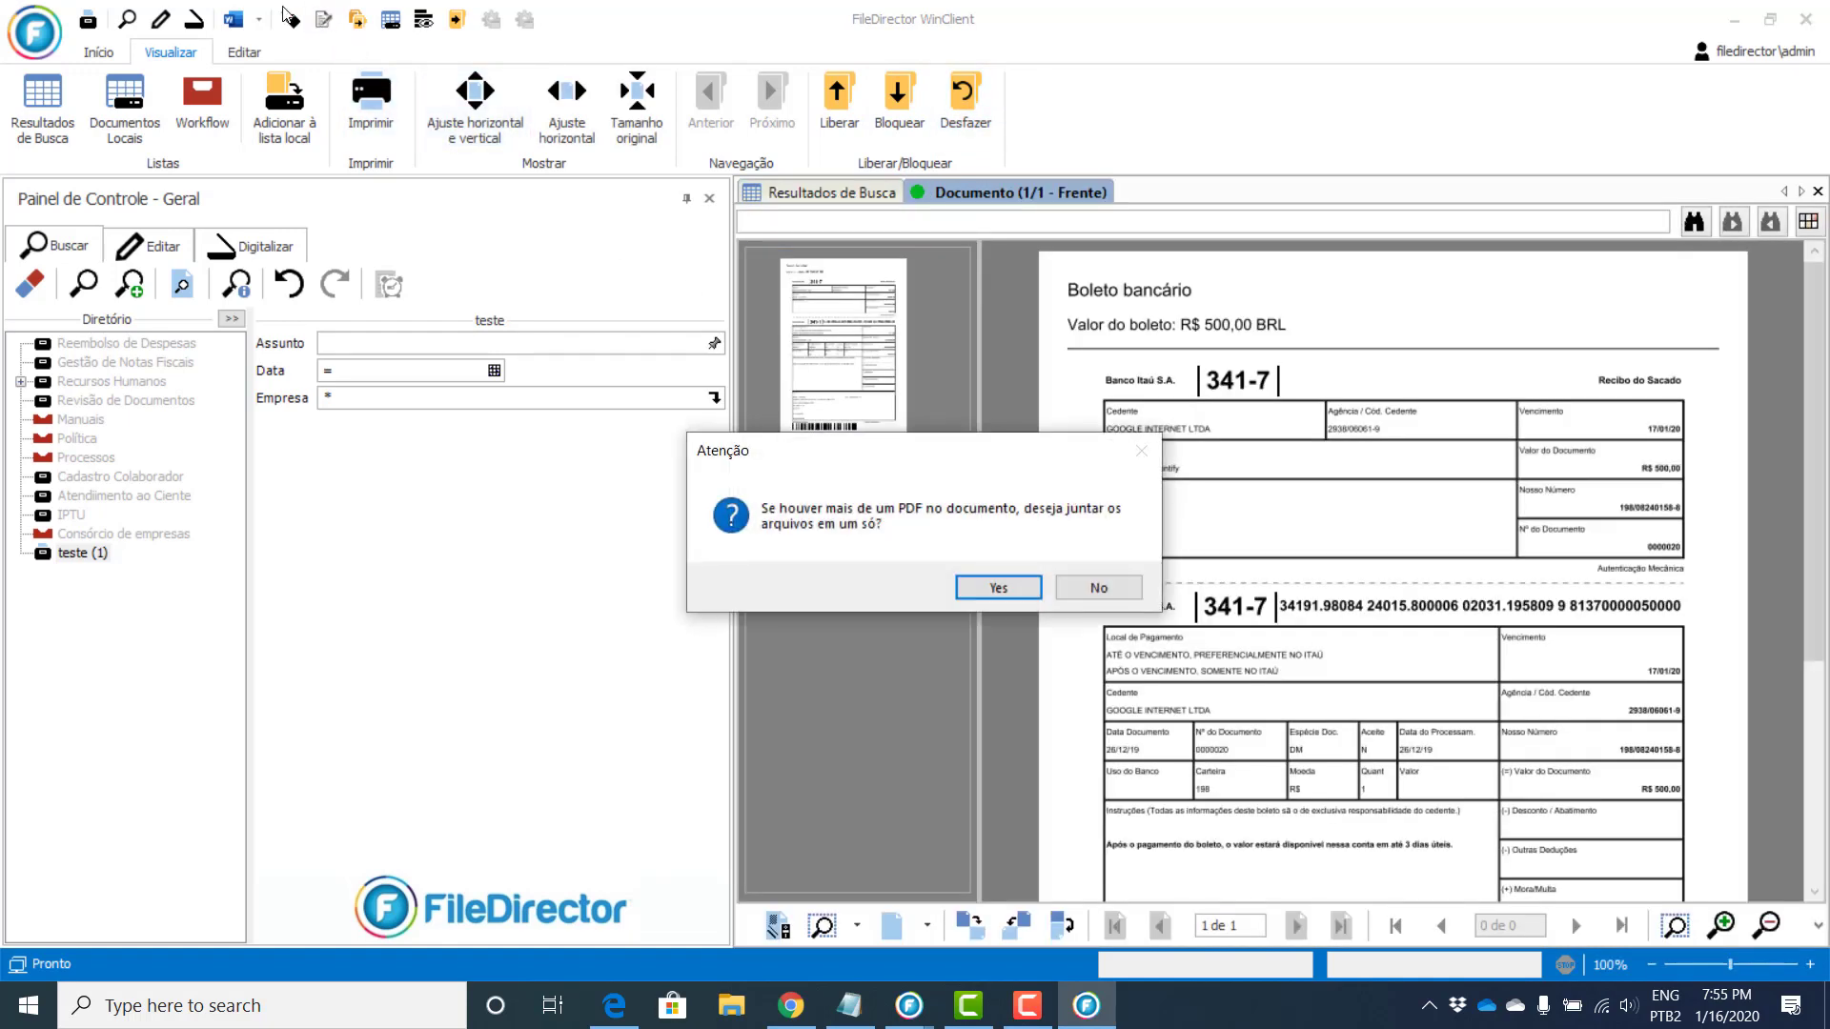
{"action": "left_click", "coordinate": [991, 586]}
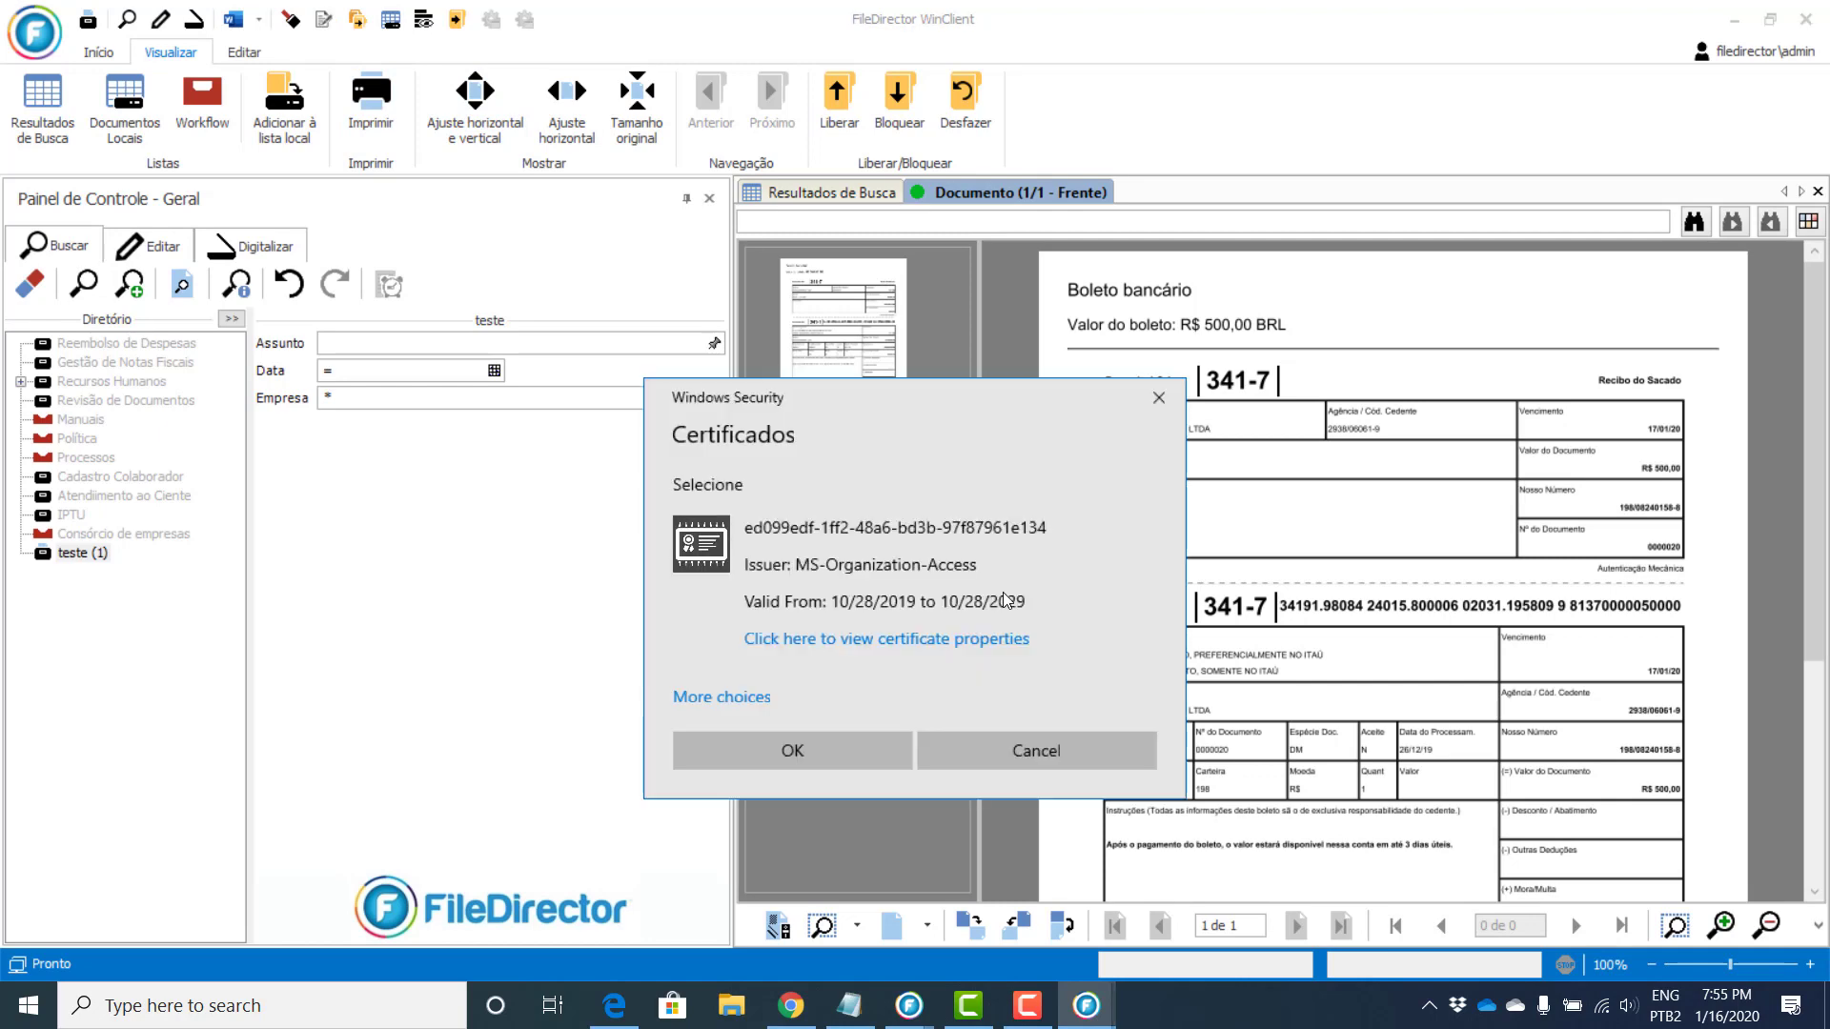
{"action": "left_click", "coordinate": [738, 699]}
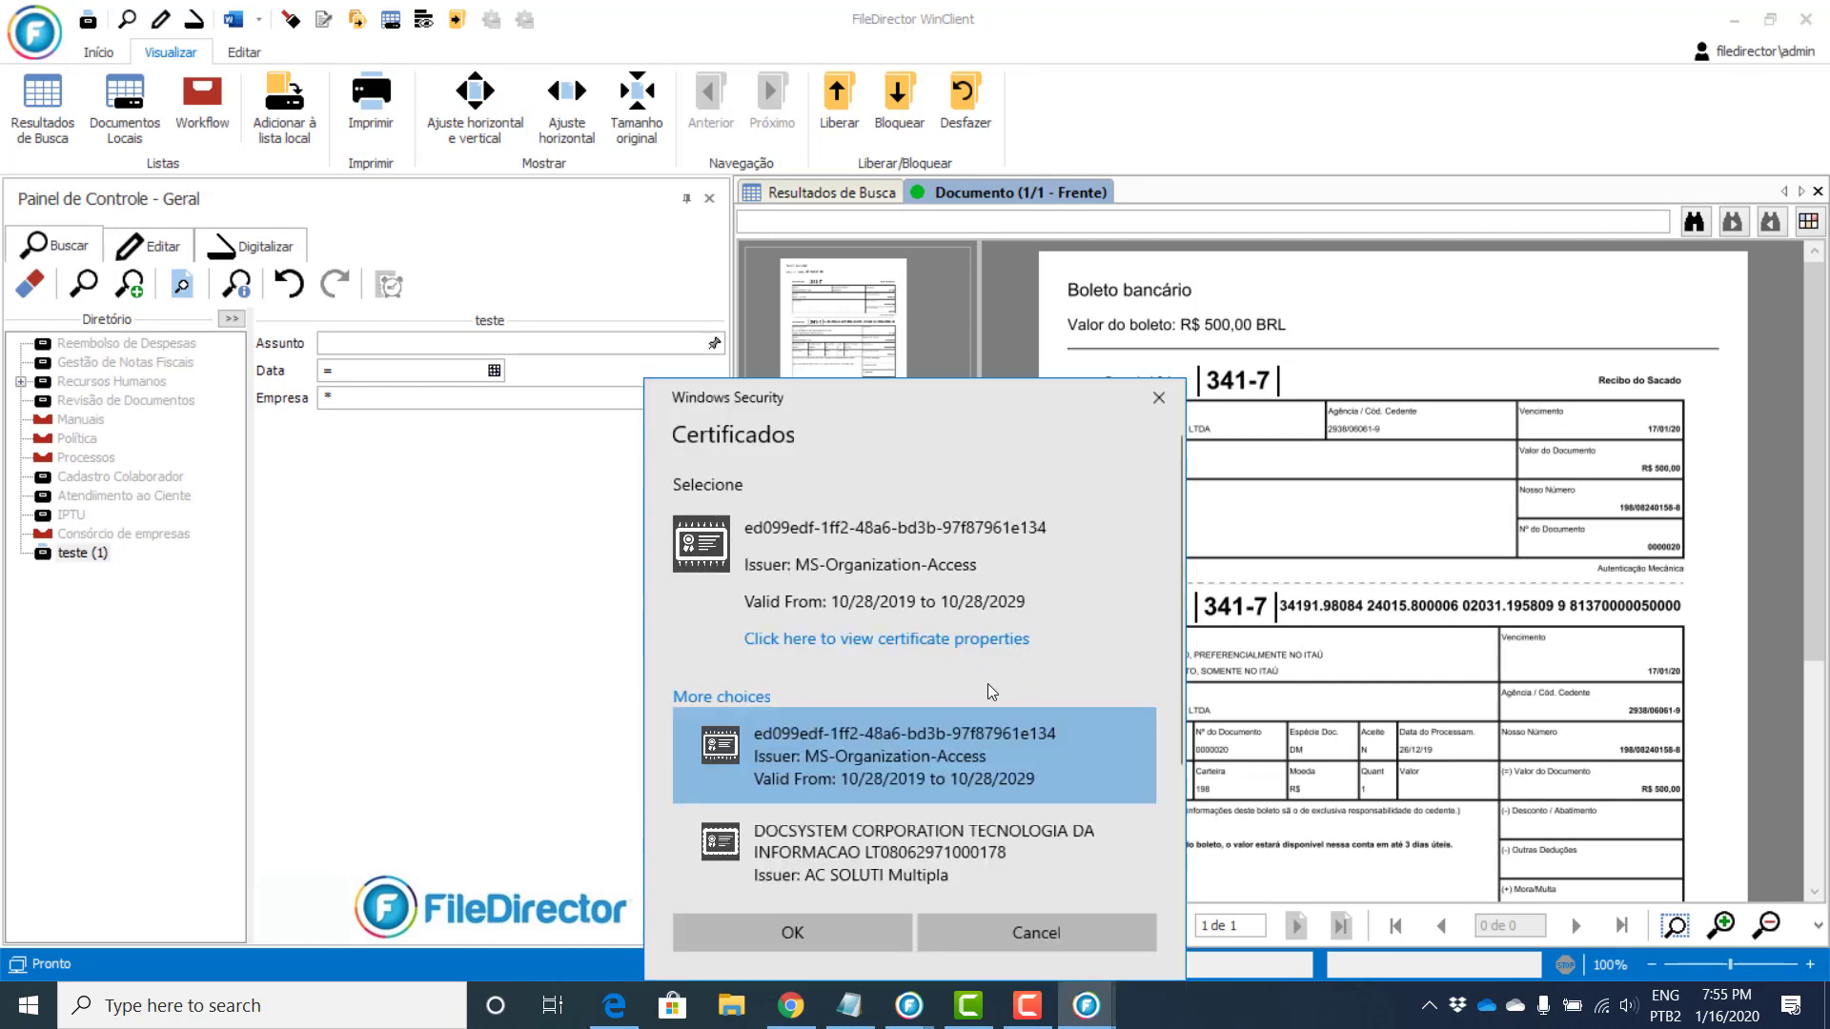
{"action": "scroll", "coordinate": [993, 693], "scroll_direction": "down", "scroll_amount": 1}
{"action": "left_click", "coordinate": [839, 808]}
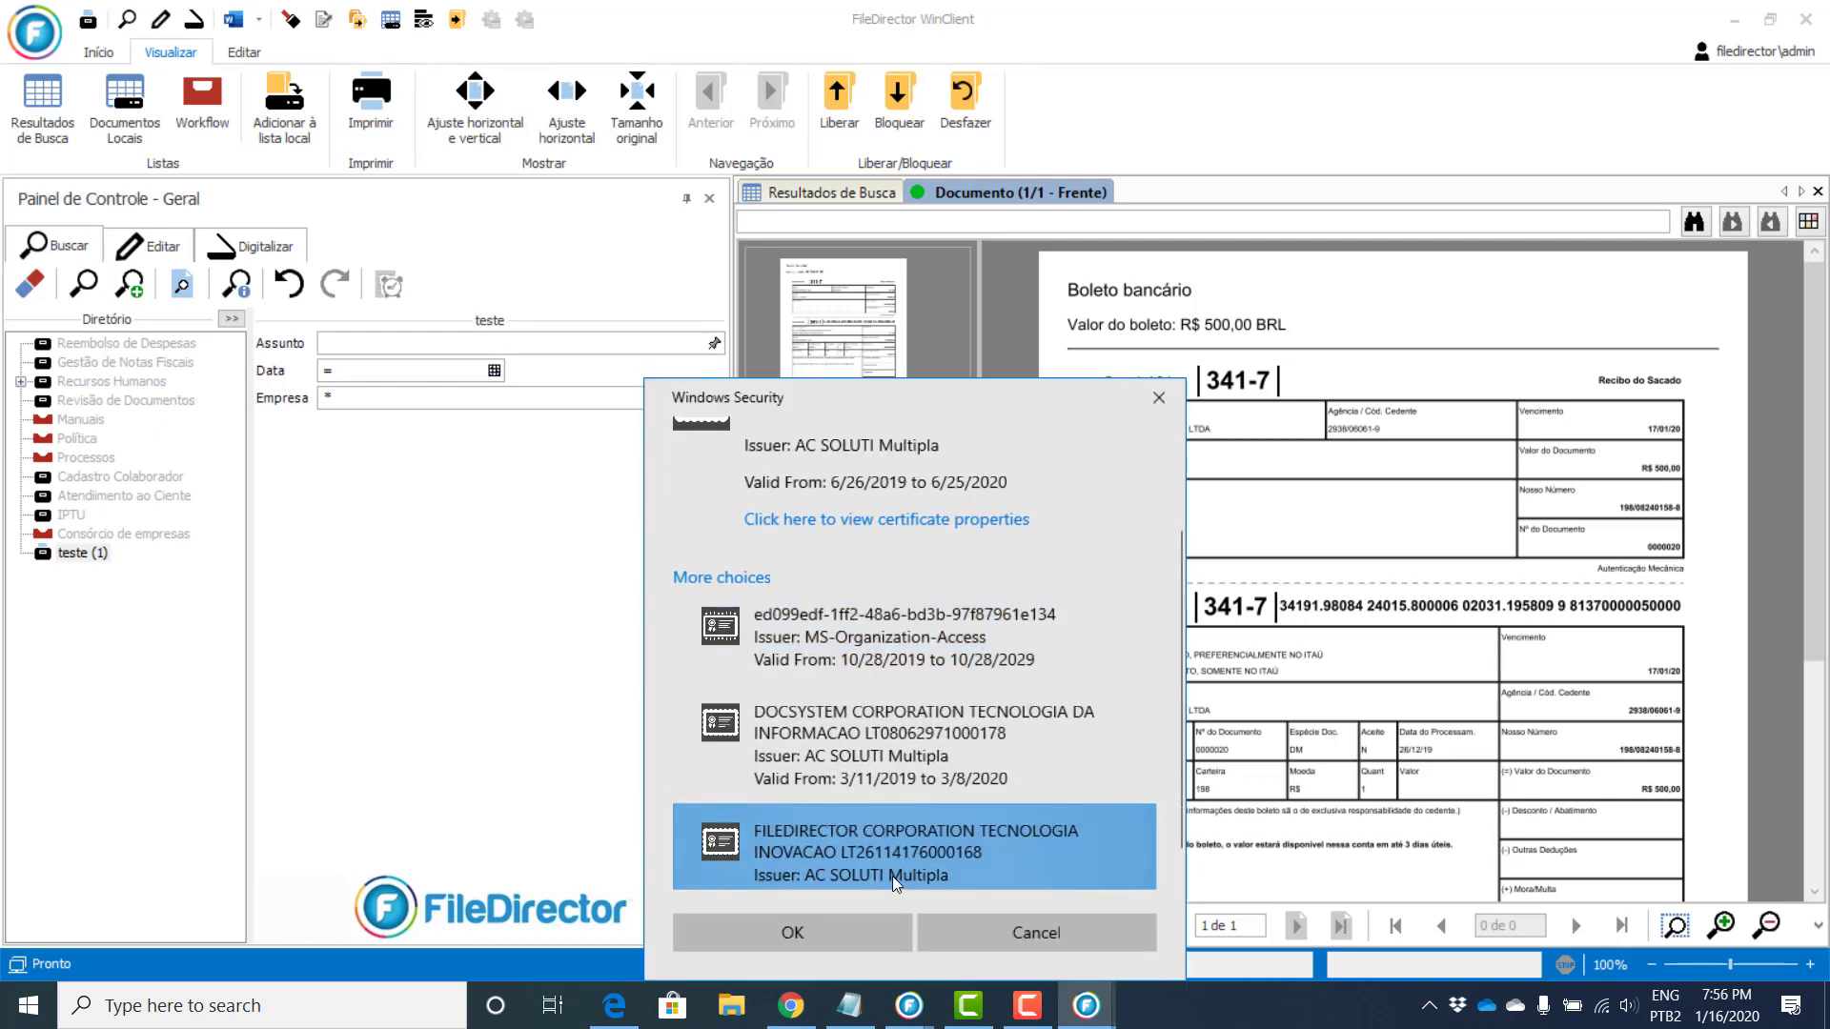
{"action": "left_click", "coordinate": [793, 931]}
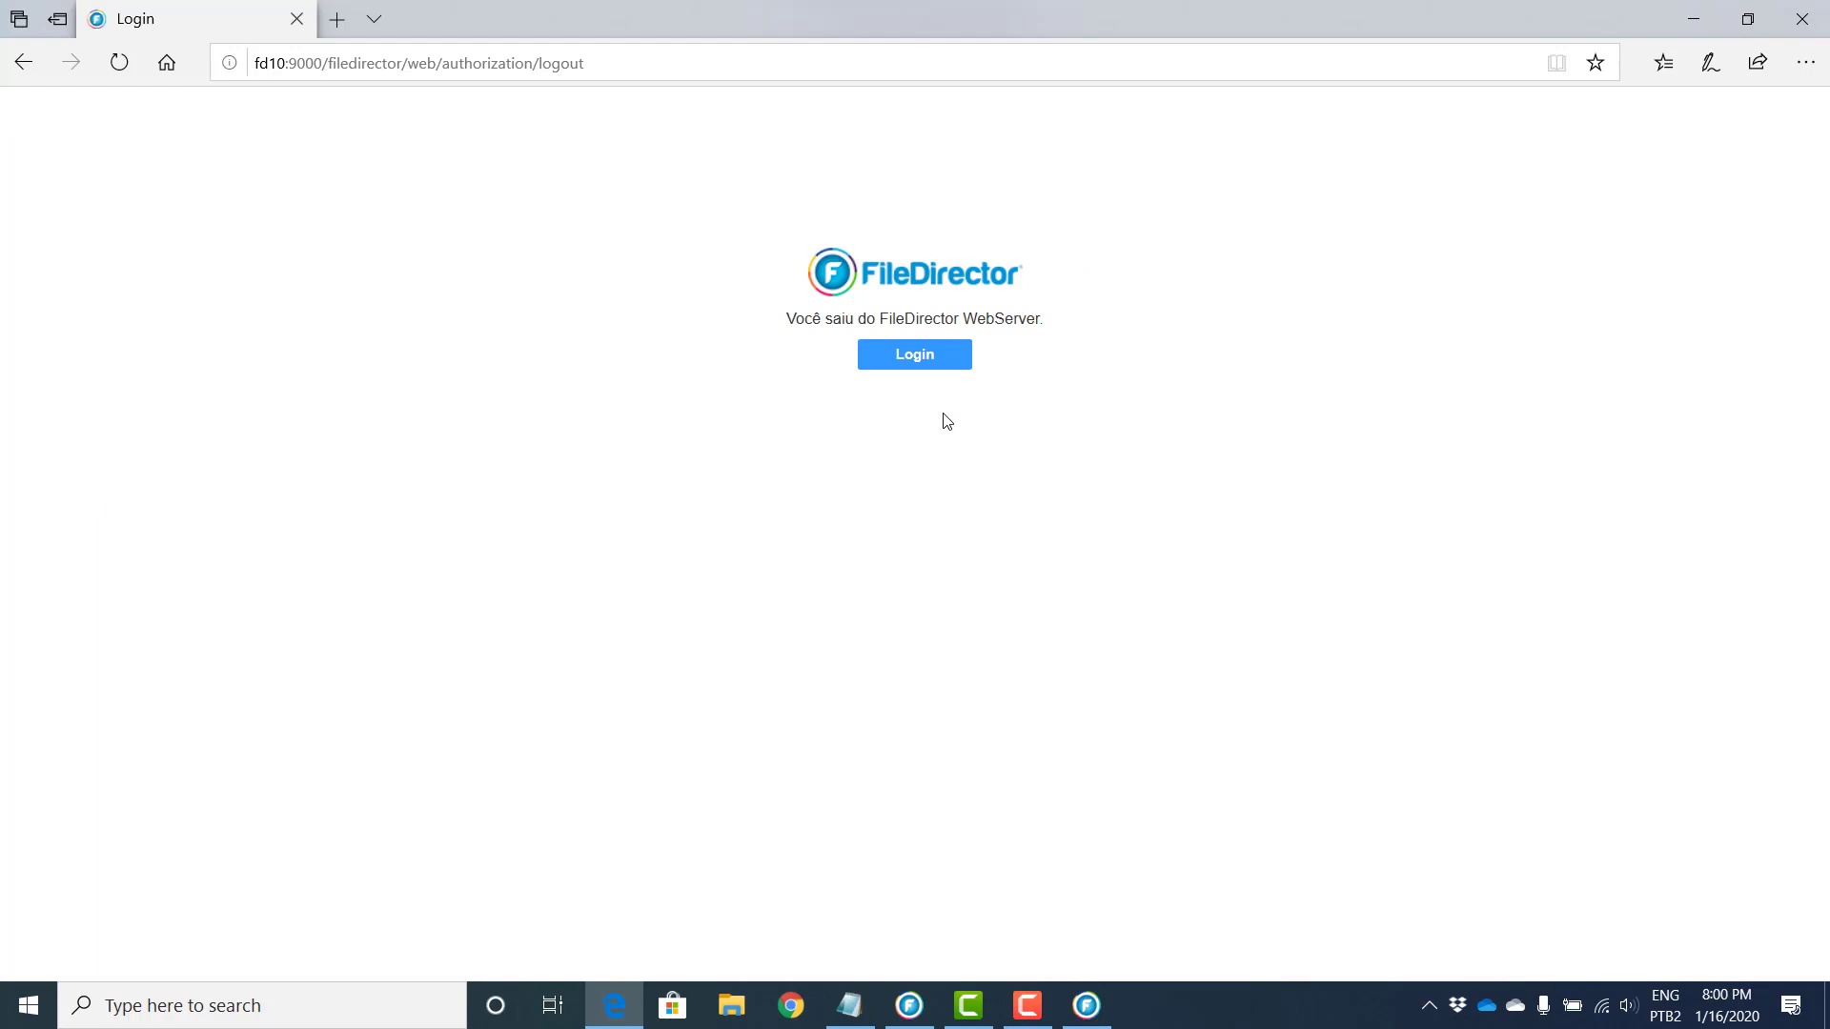
Step: Log in to FileDirector Web with the administrator username and password, then open Workflow
{"action": "left_click", "coordinate": [937, 368]}
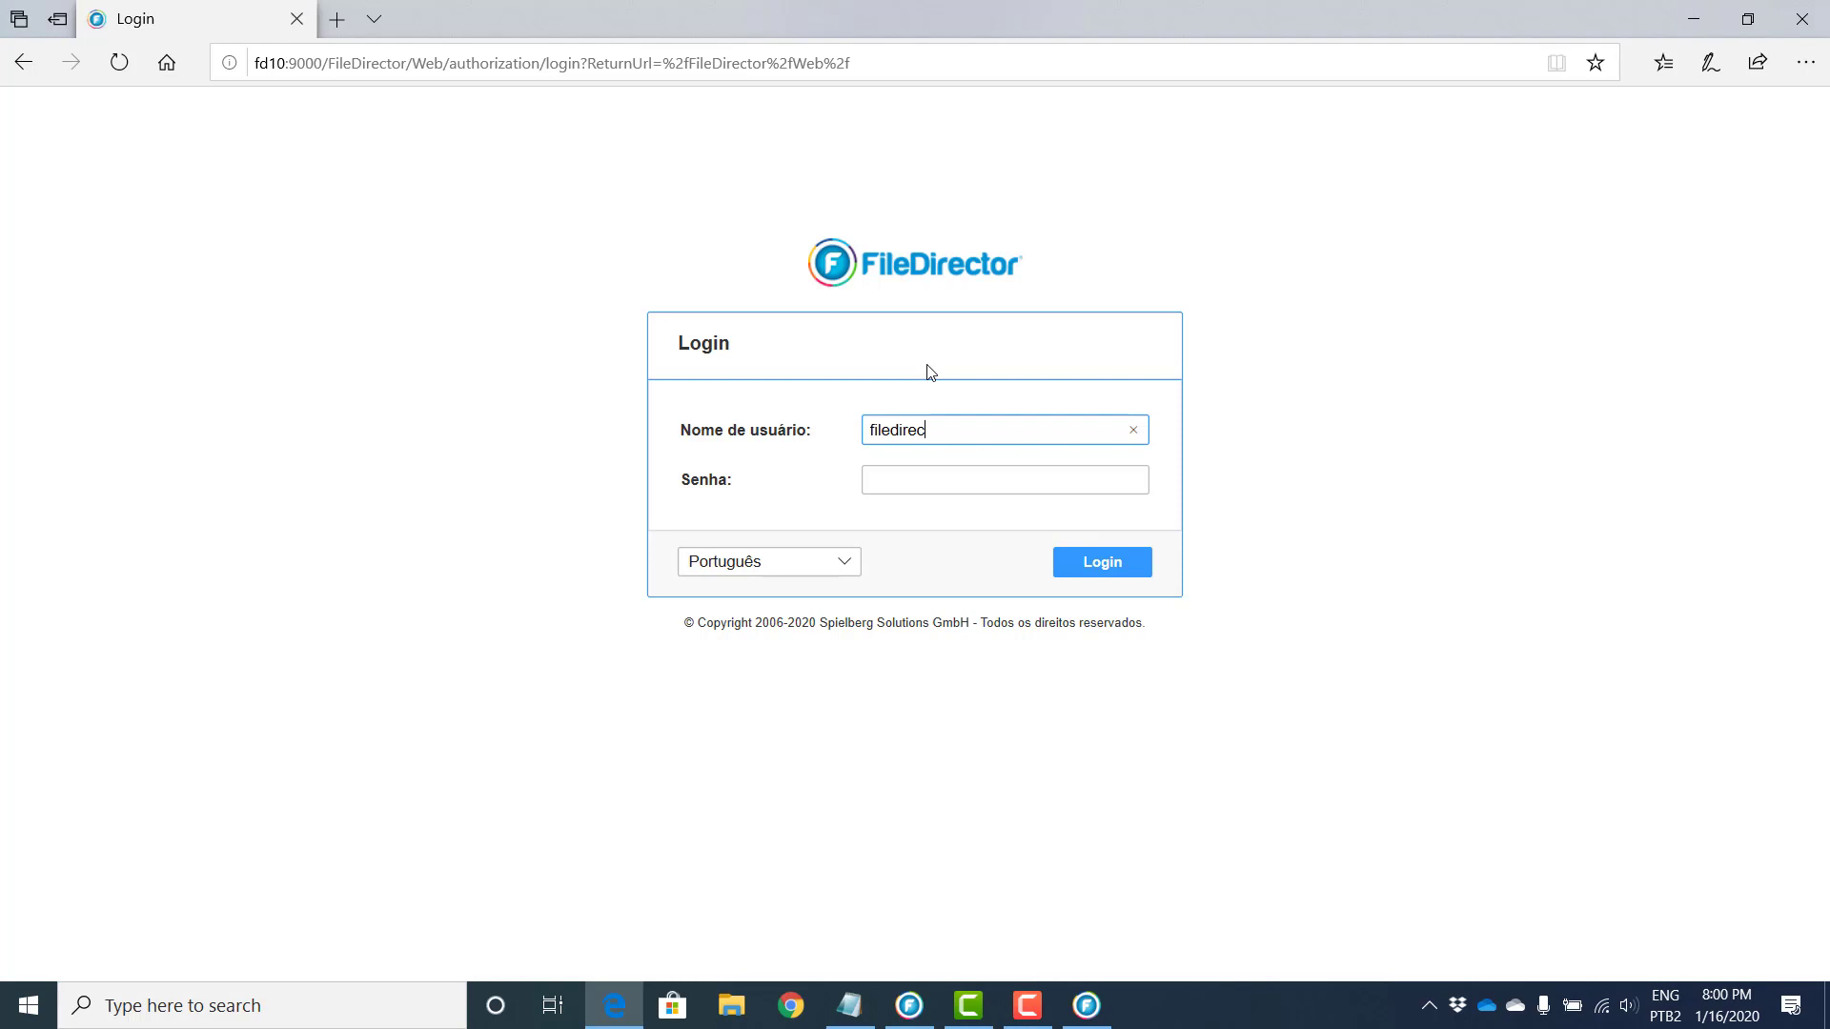
{"action": "type", "text": "tor\\admin"}
{"action": "key", "text": "Tab"}
{"action": "type", "text": "****"}
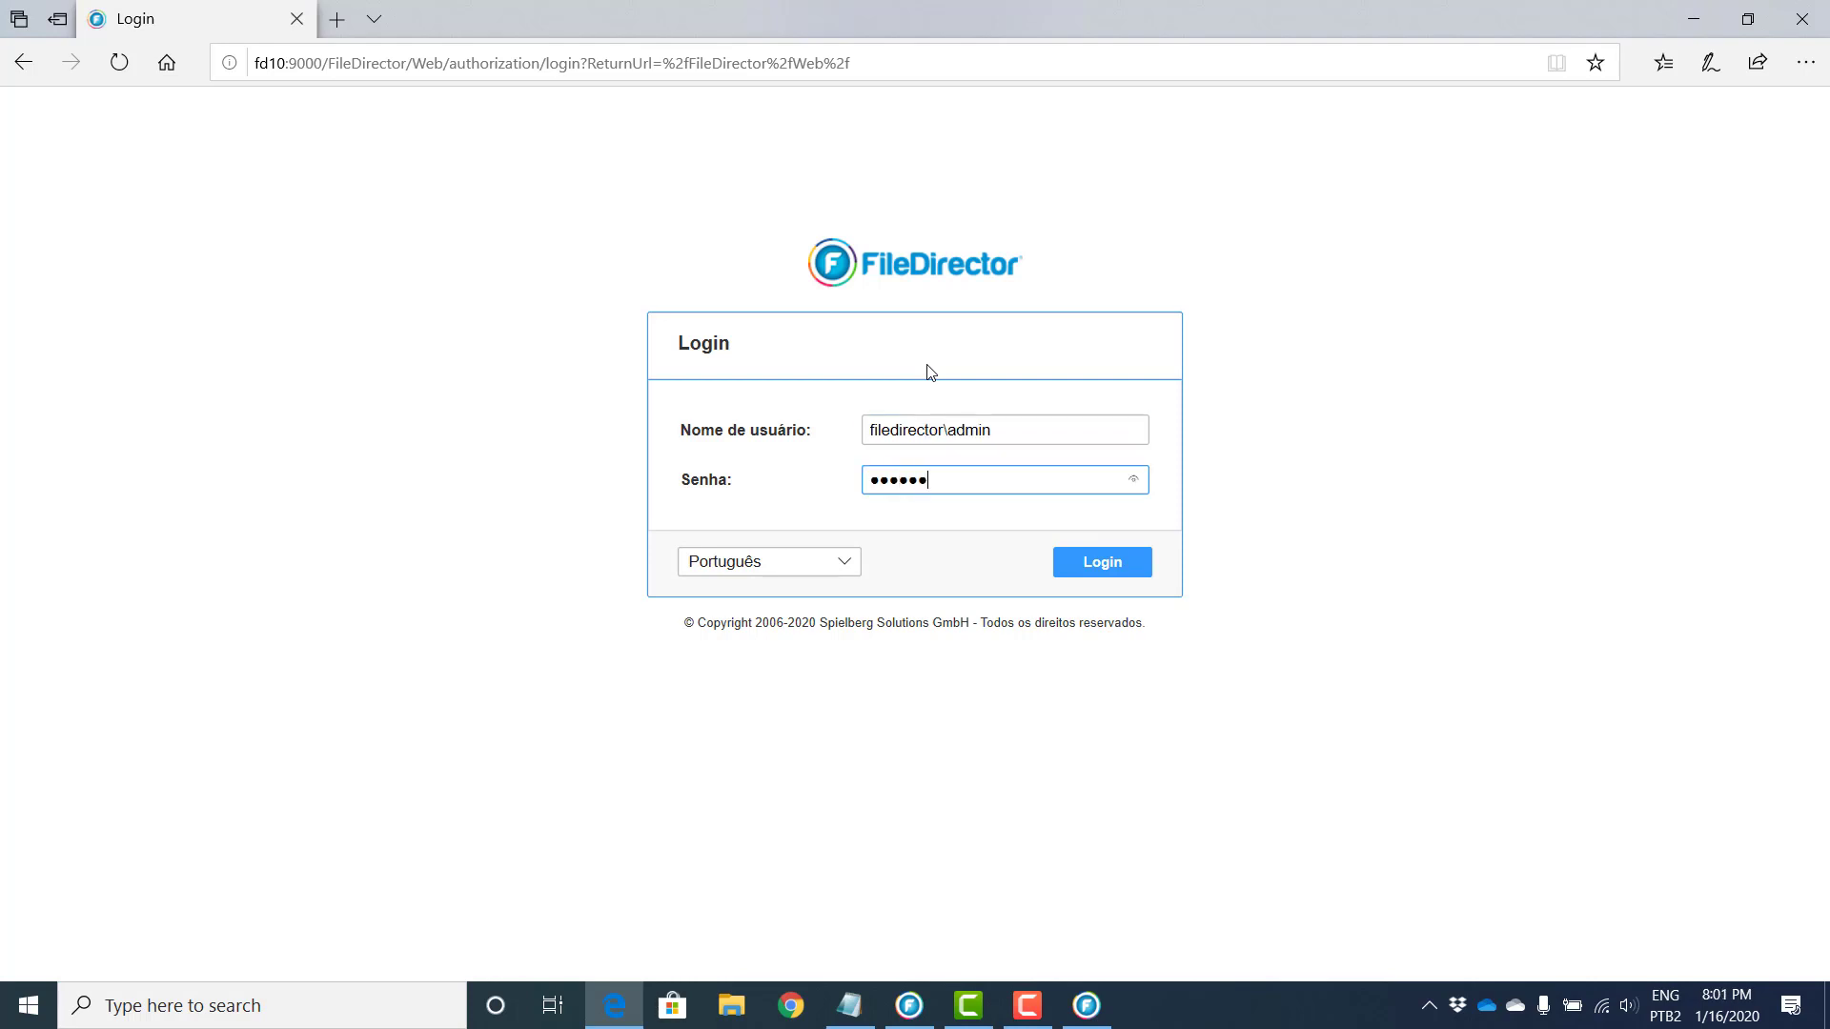
{"action": "left_click", "coordinate": [1129, 567]}
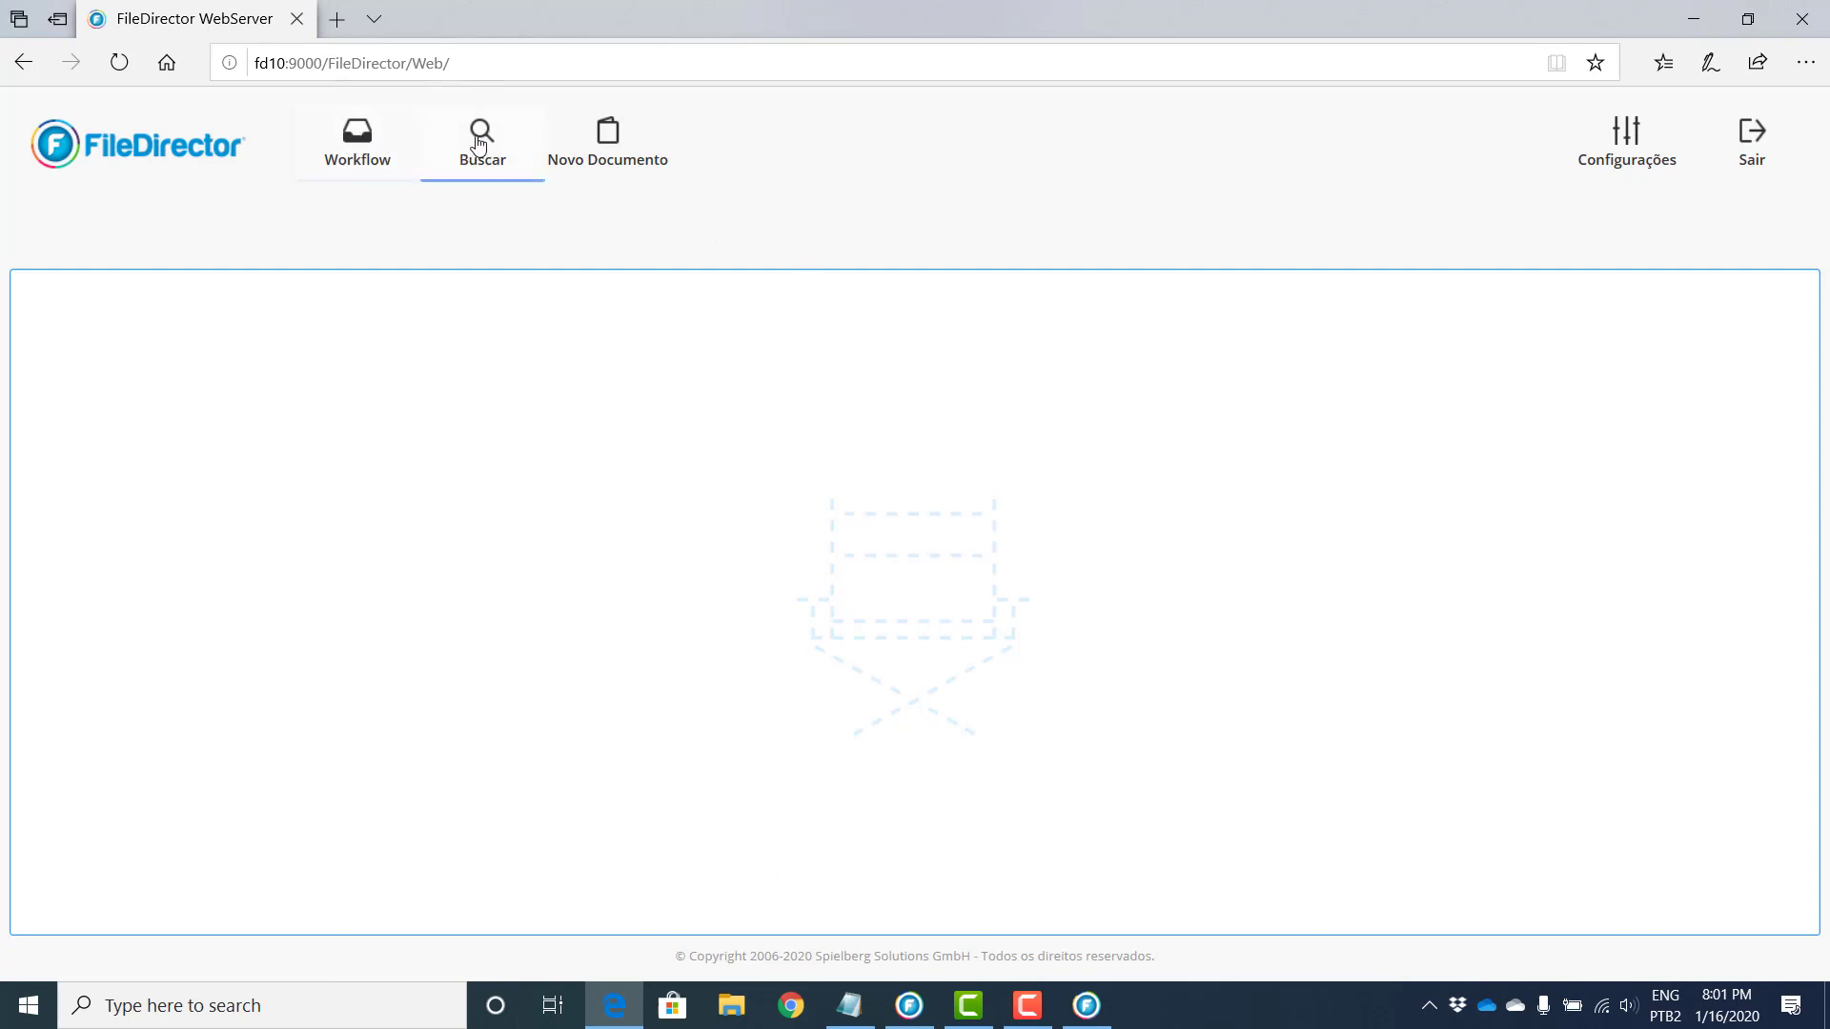
{"action": "left_click", "coordinate": [347, 150]}
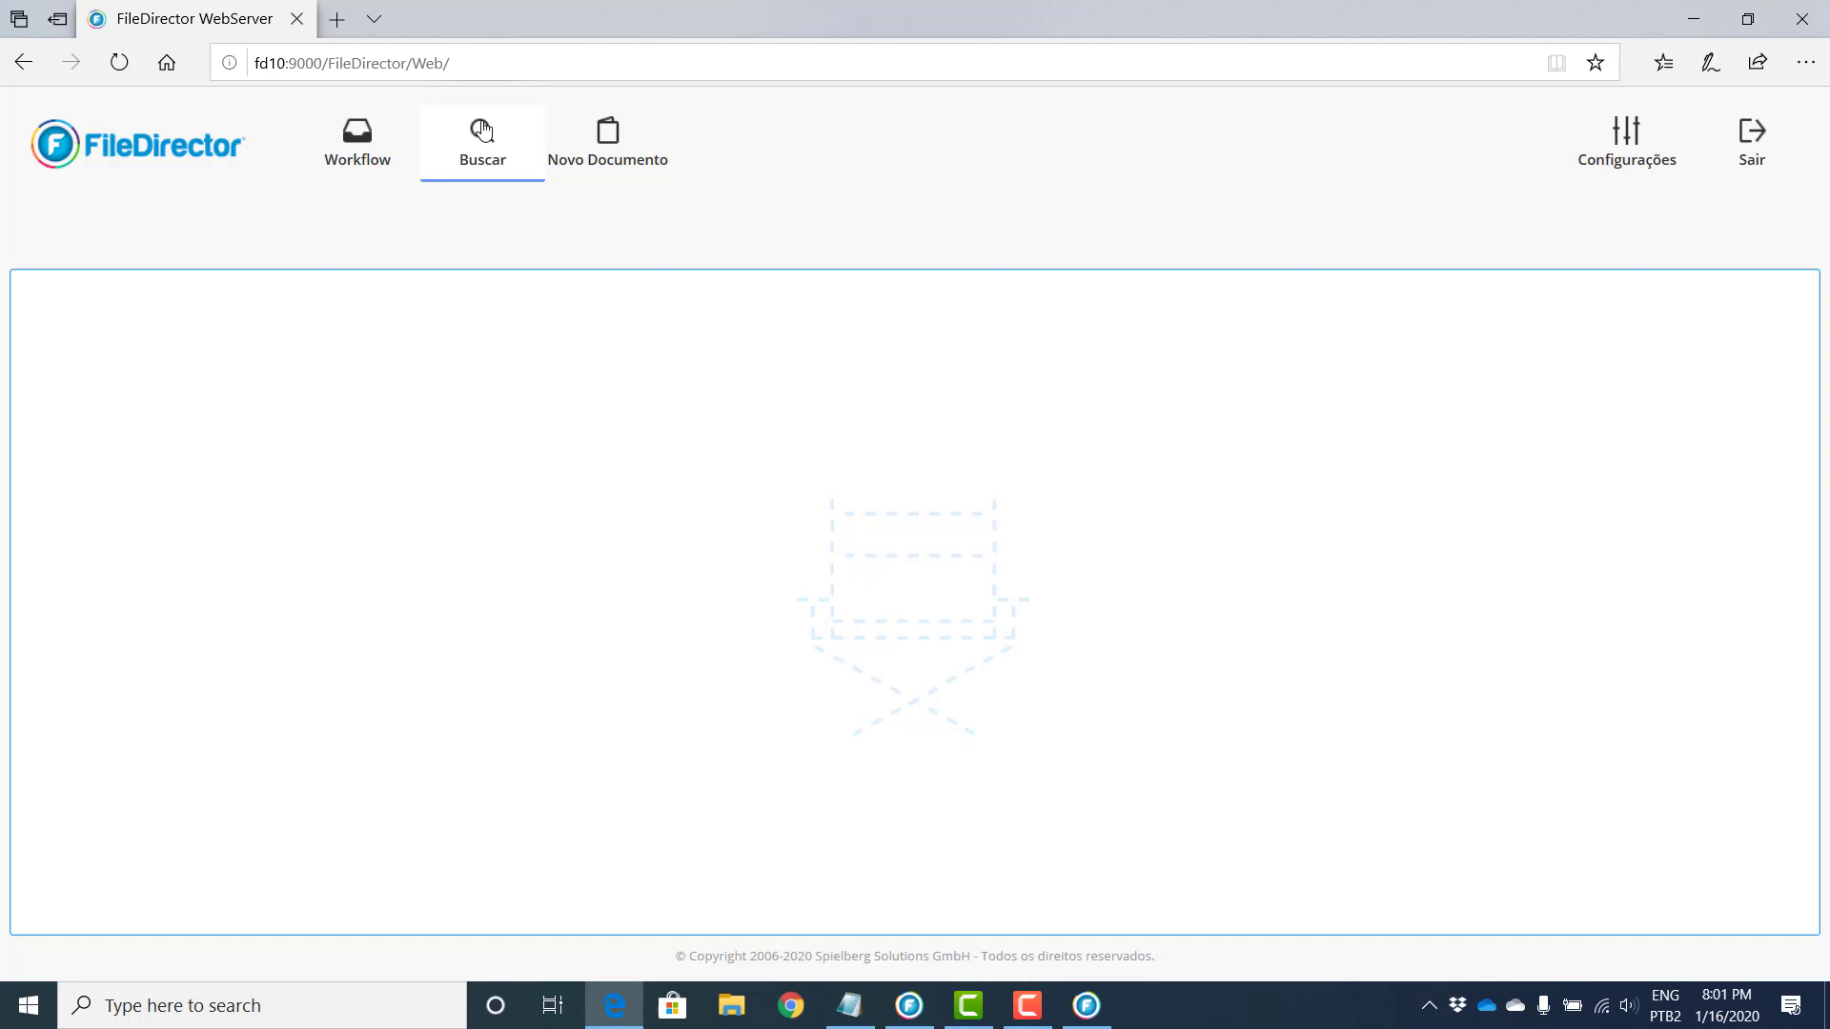
Step: Start a new document filed in the Consórcio de empresas folder
{"action": "left_click", "coordinate": [618, 140]}
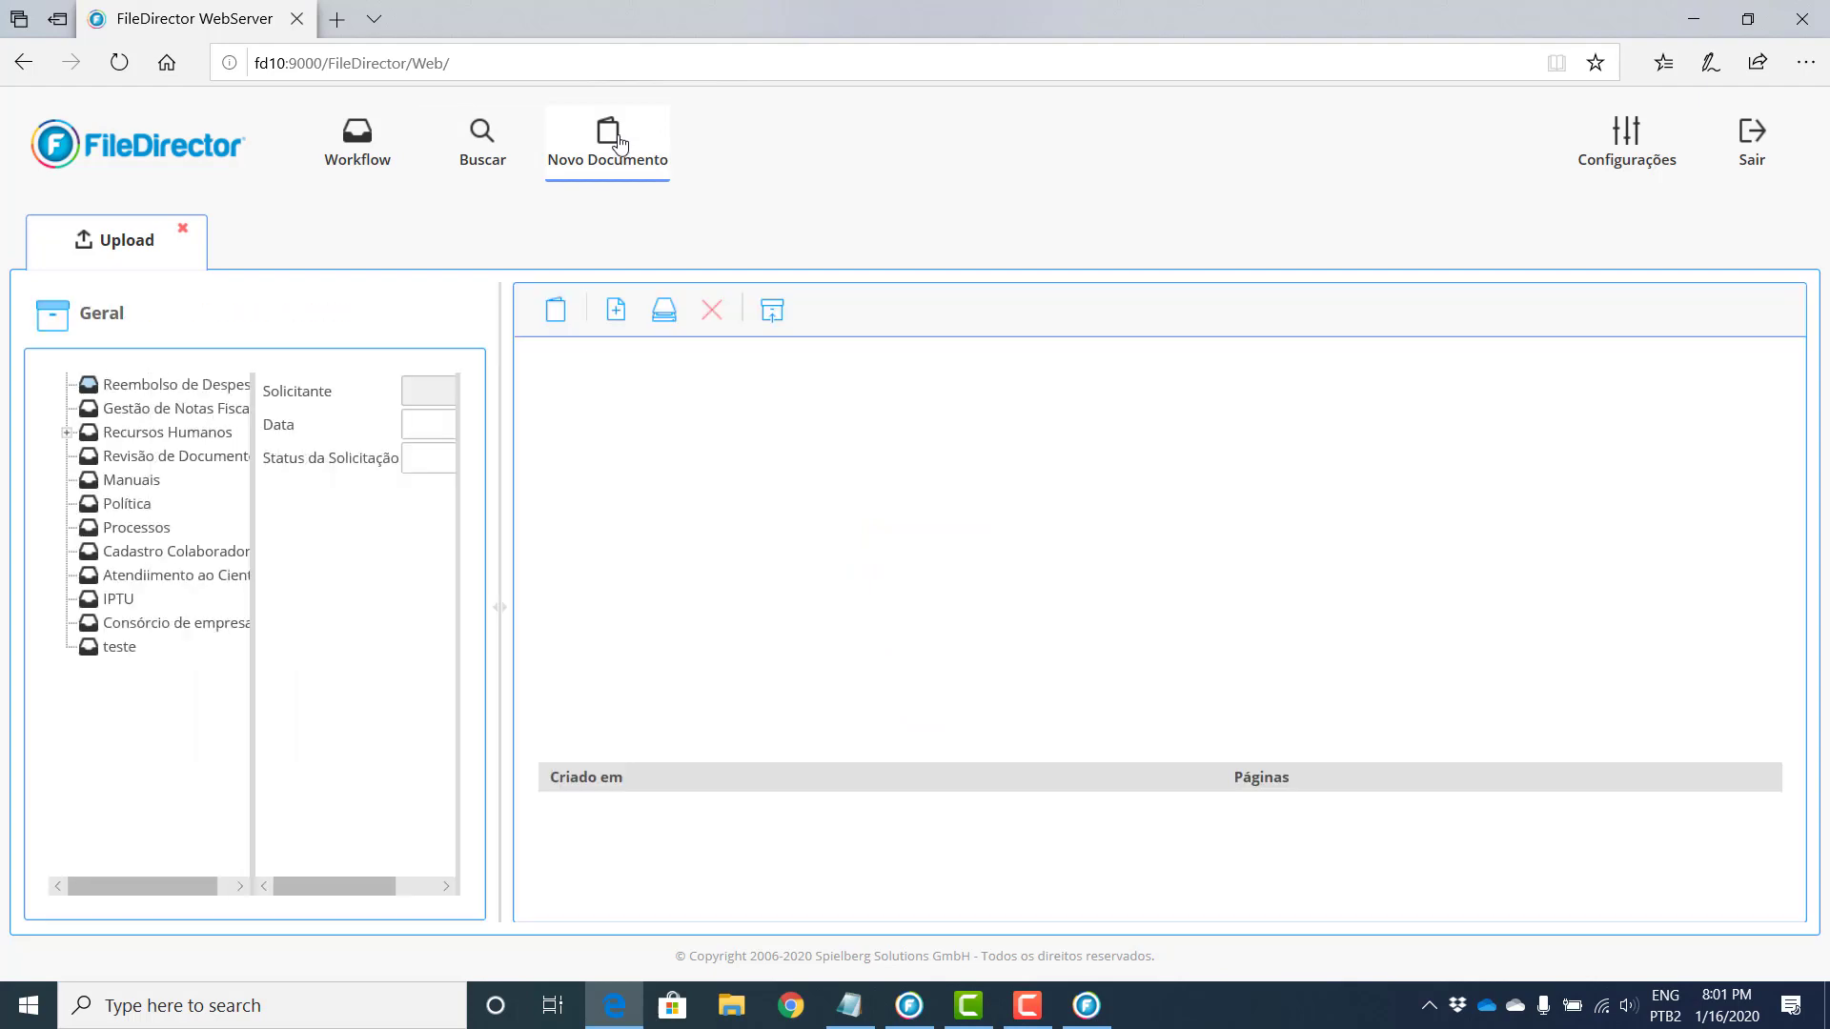
{"action": "left_click", "coordinate": [492, 622]}
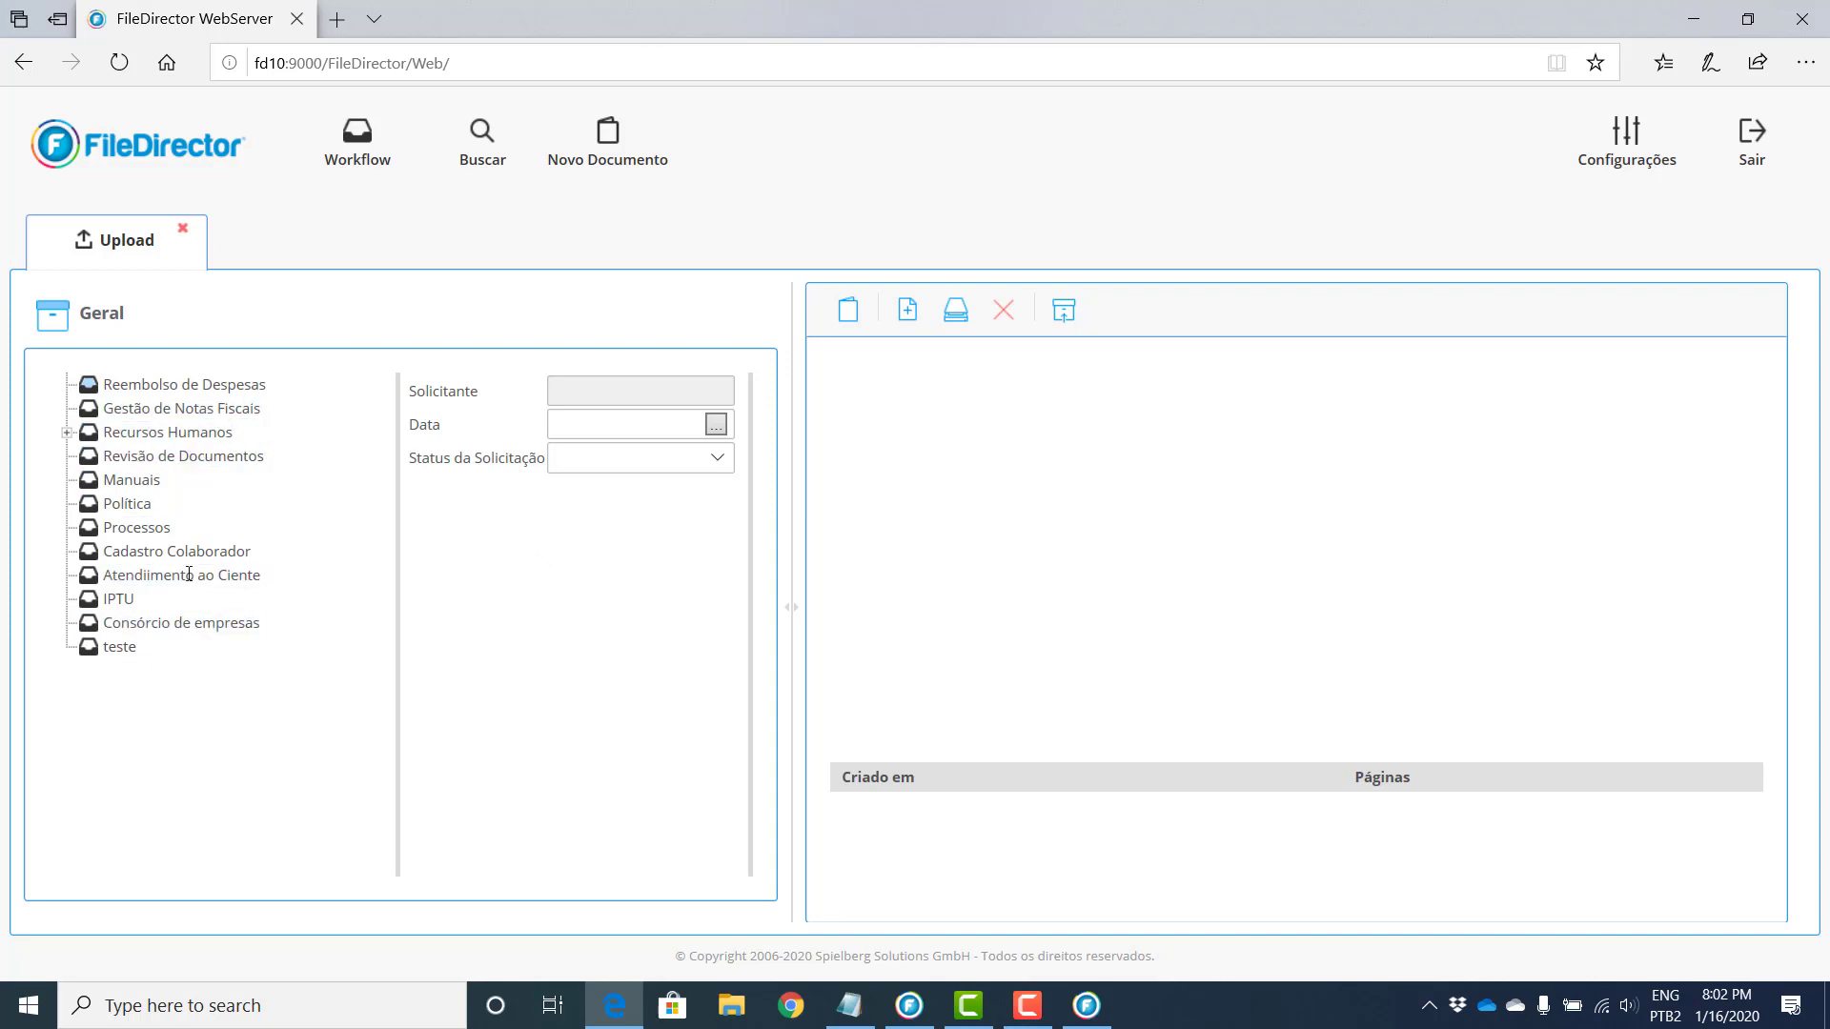
{"action": "left_click", "coordinate": [133, 625]}
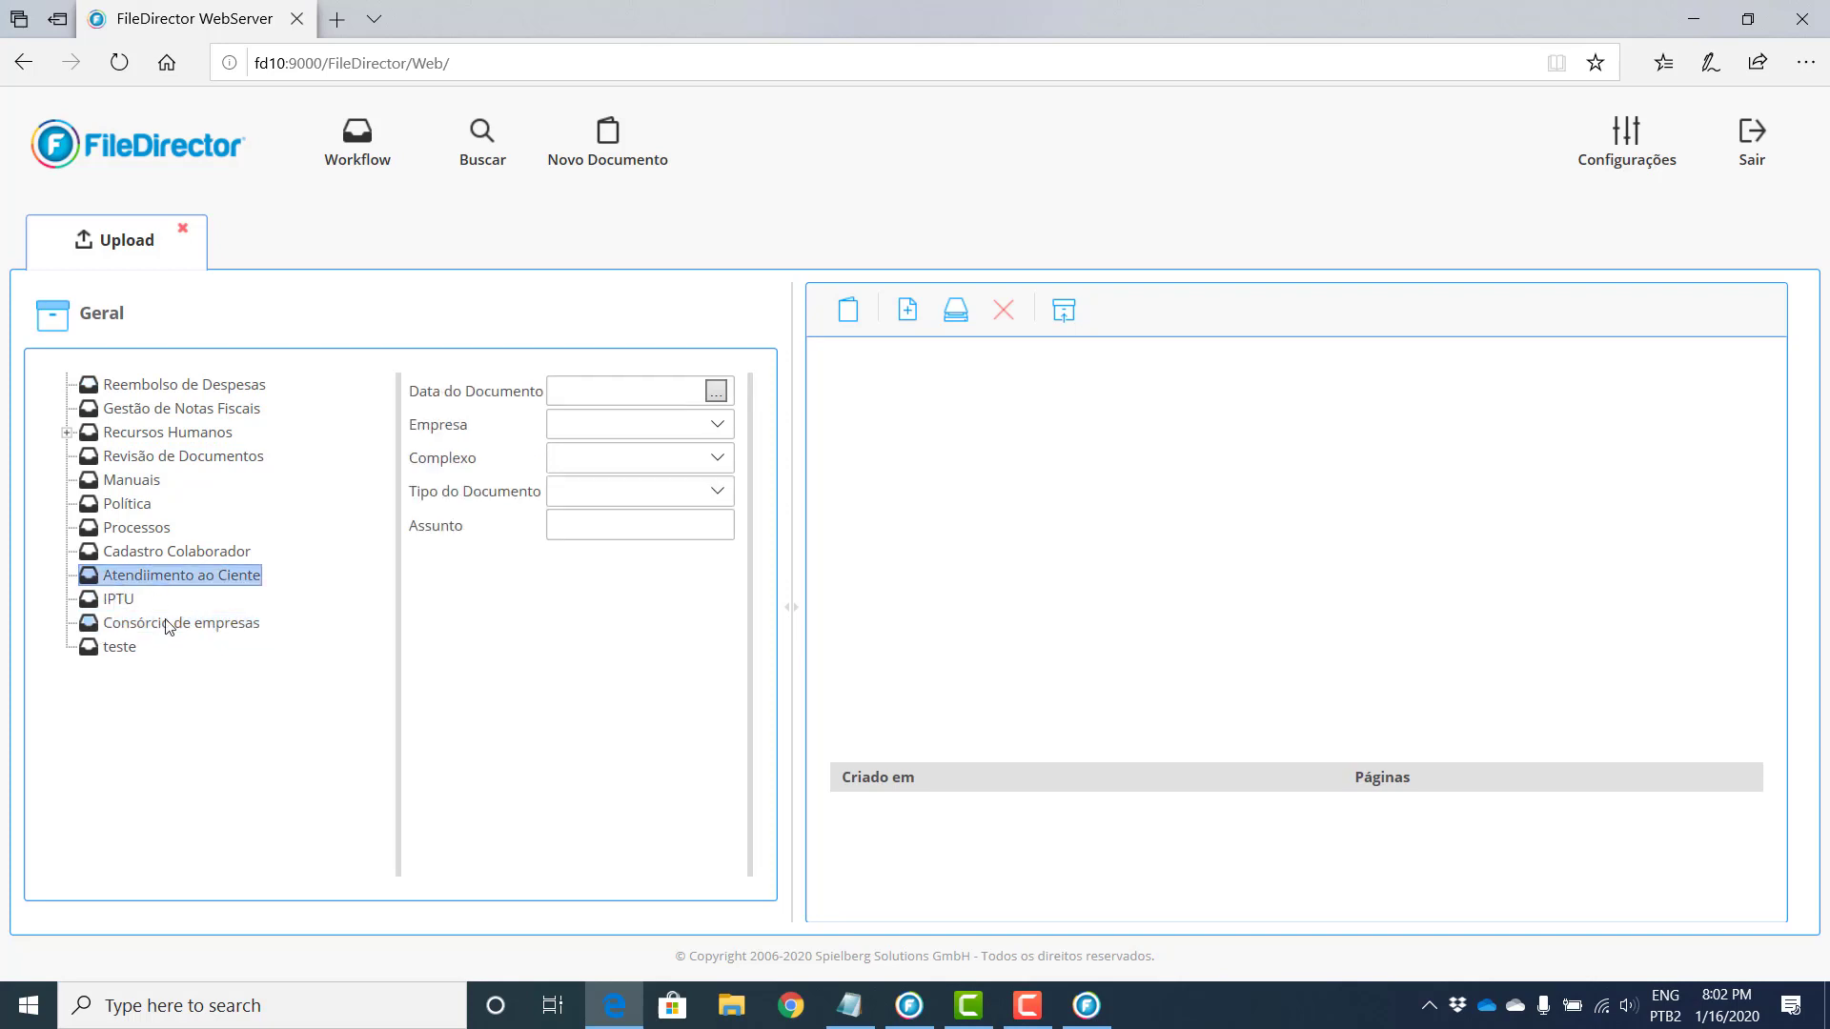
{"action": "left_click", "coordinate": [67, 433]}
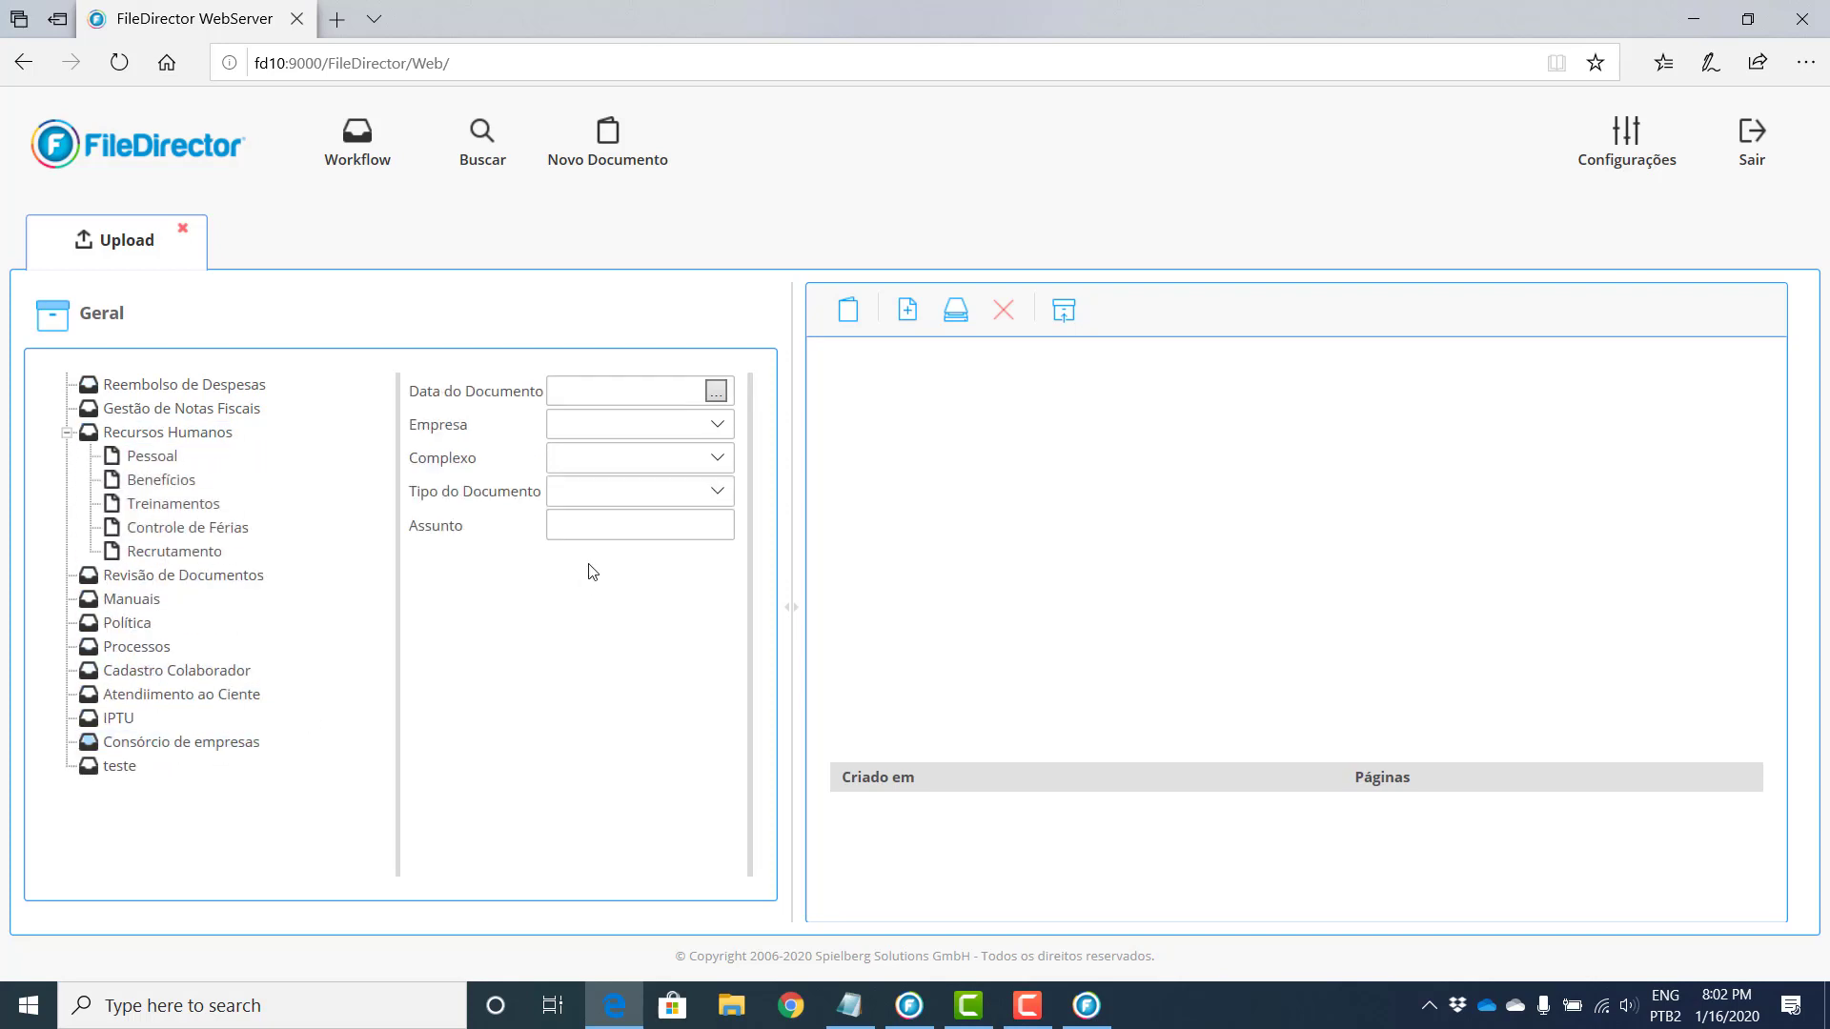
Step: Index it with date 1/16/2020, Empresa A, Complexo A2 and document type Aditivo
{"action": "left_click", "coordinate": [715, 392]}
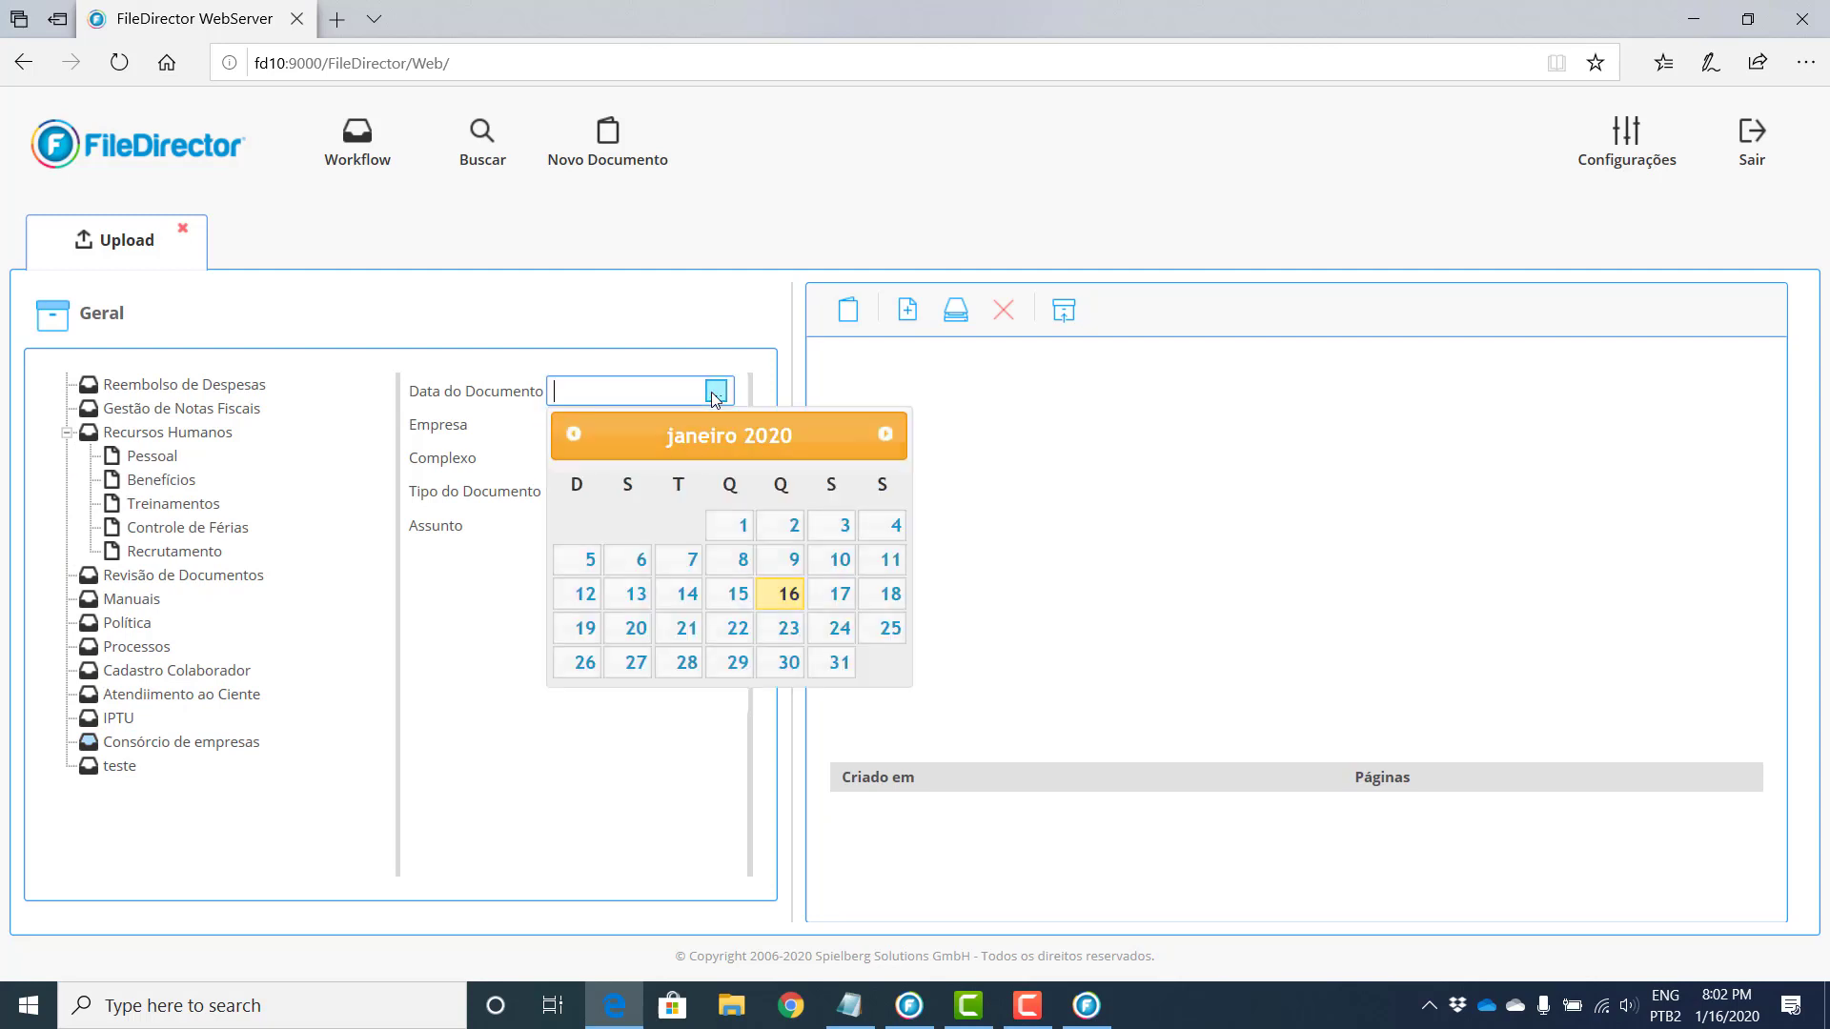
{"action": "left_click", "coordinate": [785, 593]}
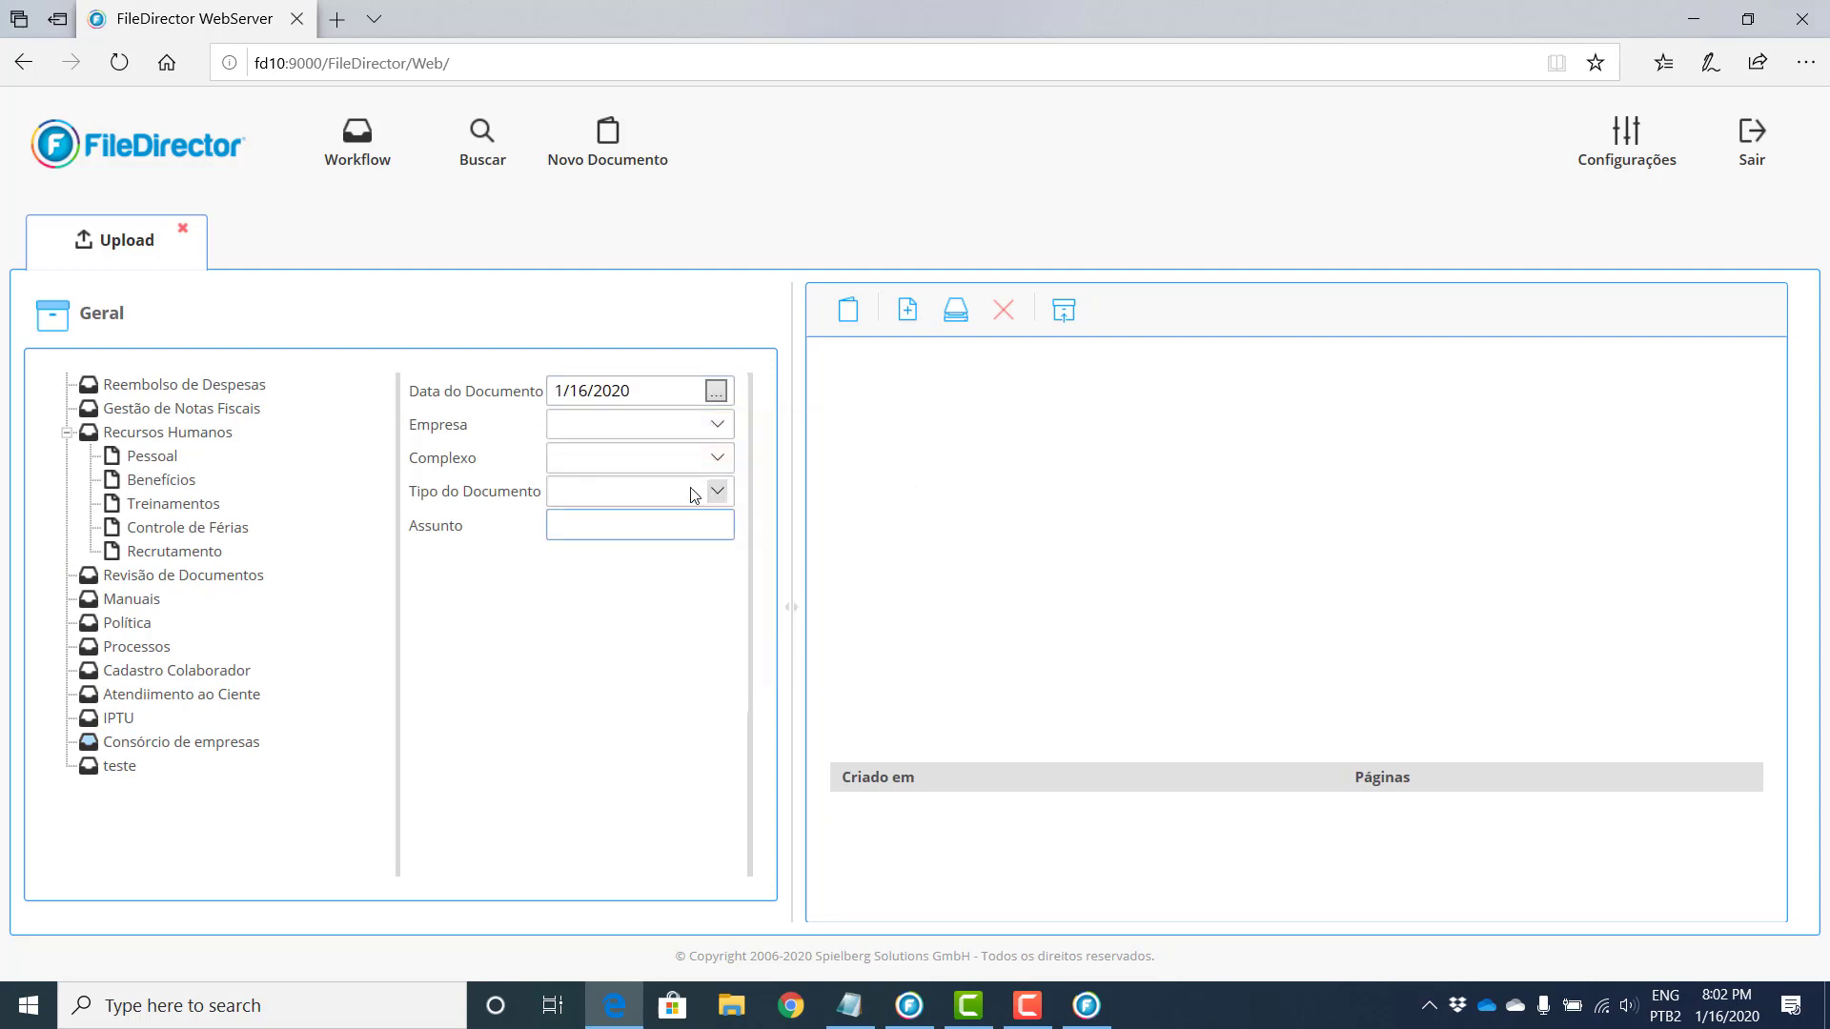
{"action": "left_click", "coordinate": [717, 425]}
{"action": "left_click", "coordinate": [610, 446]}
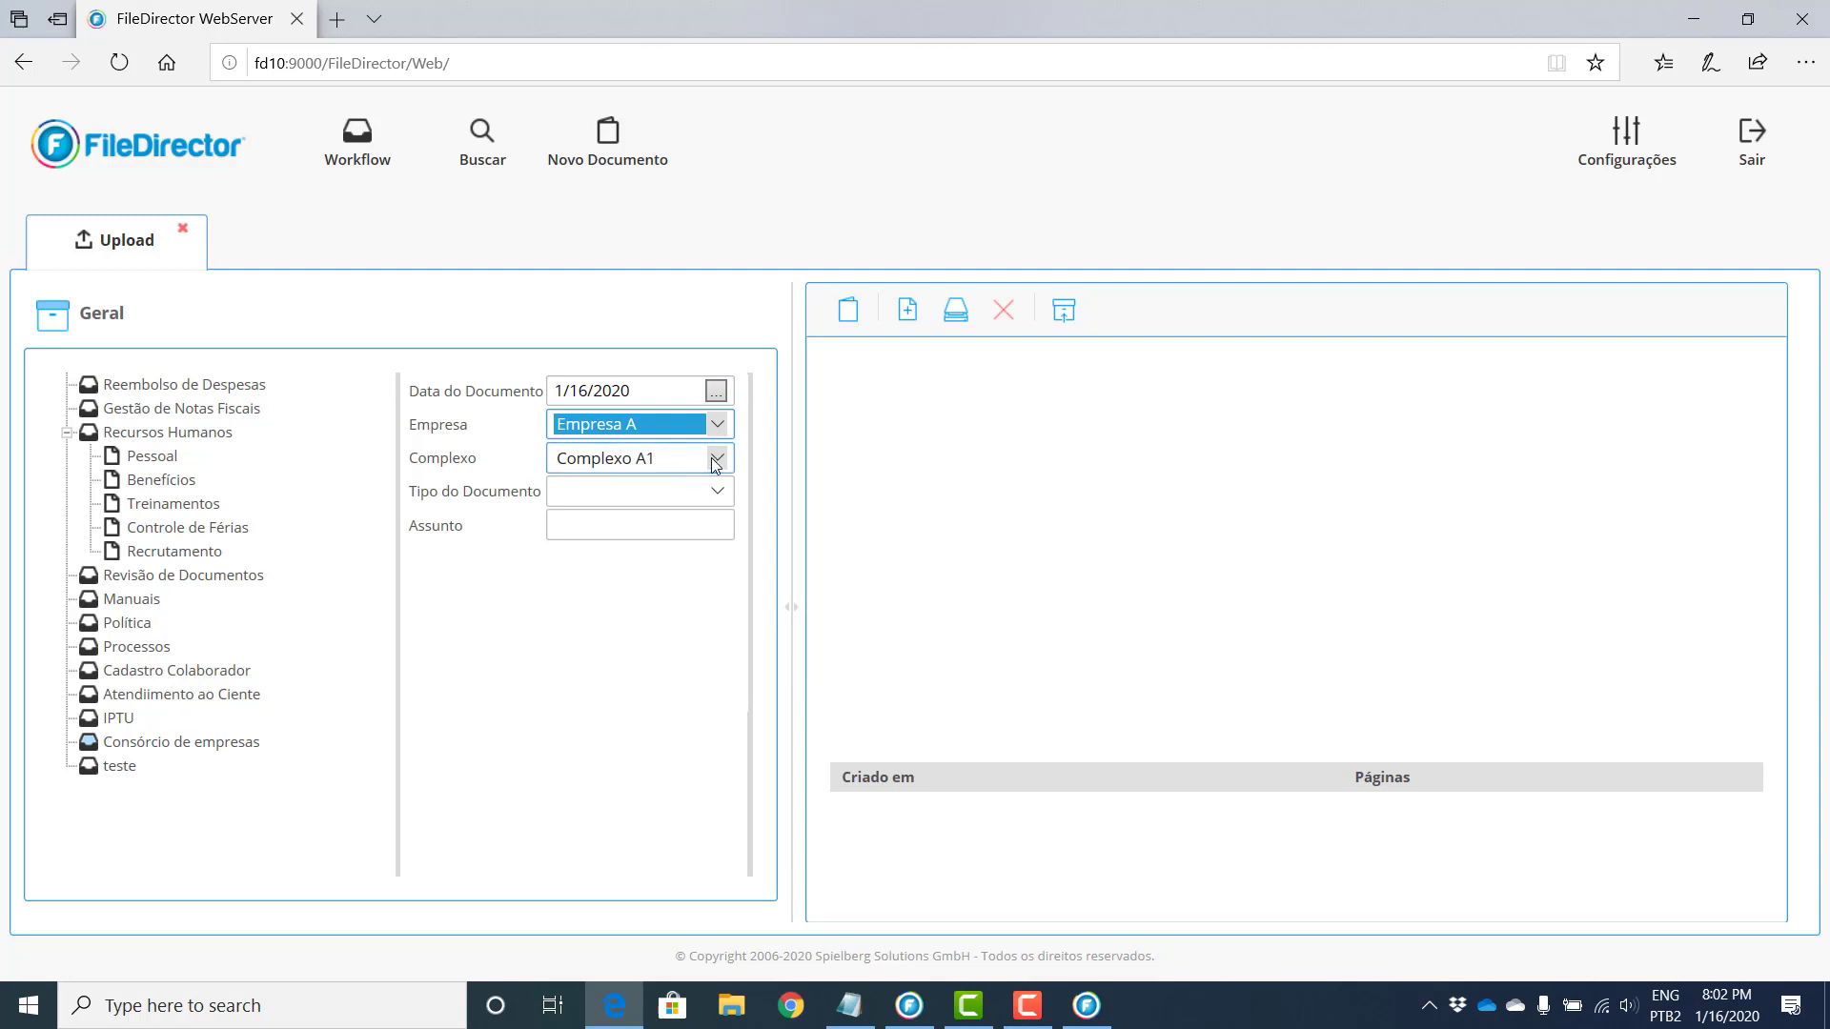
{"action": "left_click", "coordinate": [662, 458]}
{"action": "left_click", "coordinate": [665, 482]}
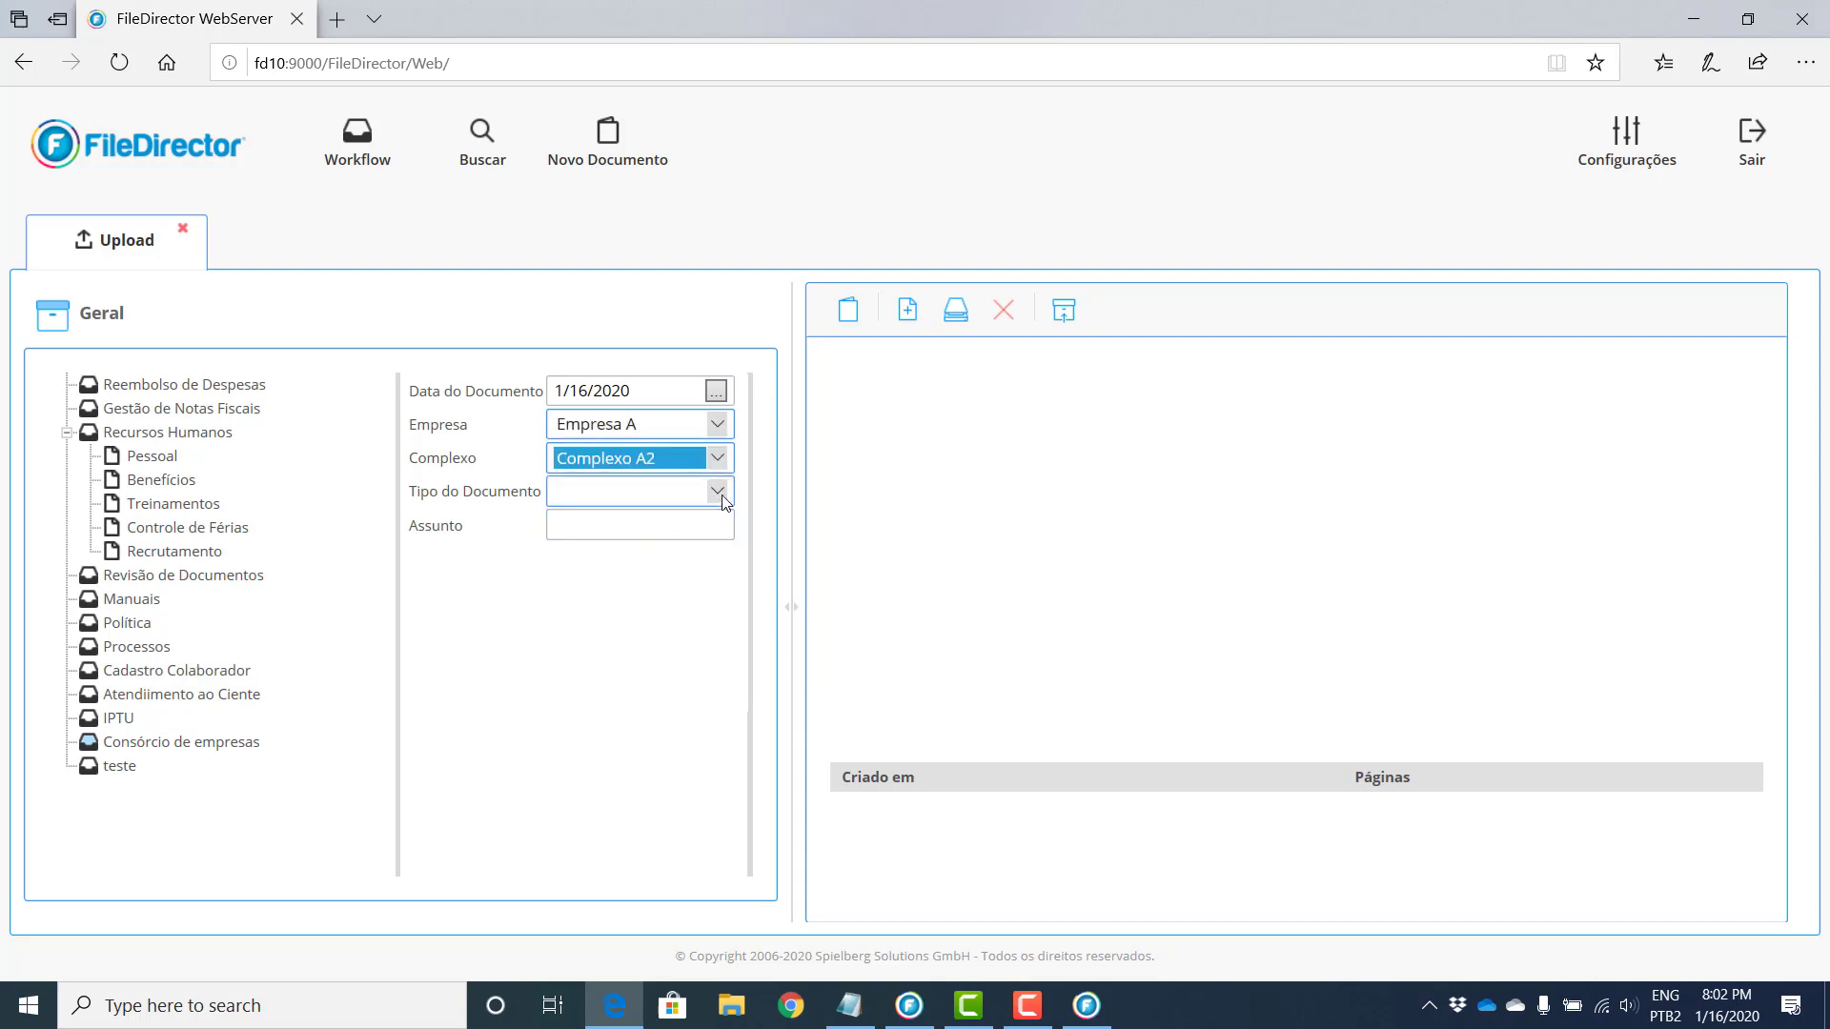
{"action": "left_click", "coordinate": [718, 492]}
{"action": "left_click", "coordinate": [587, 561]}
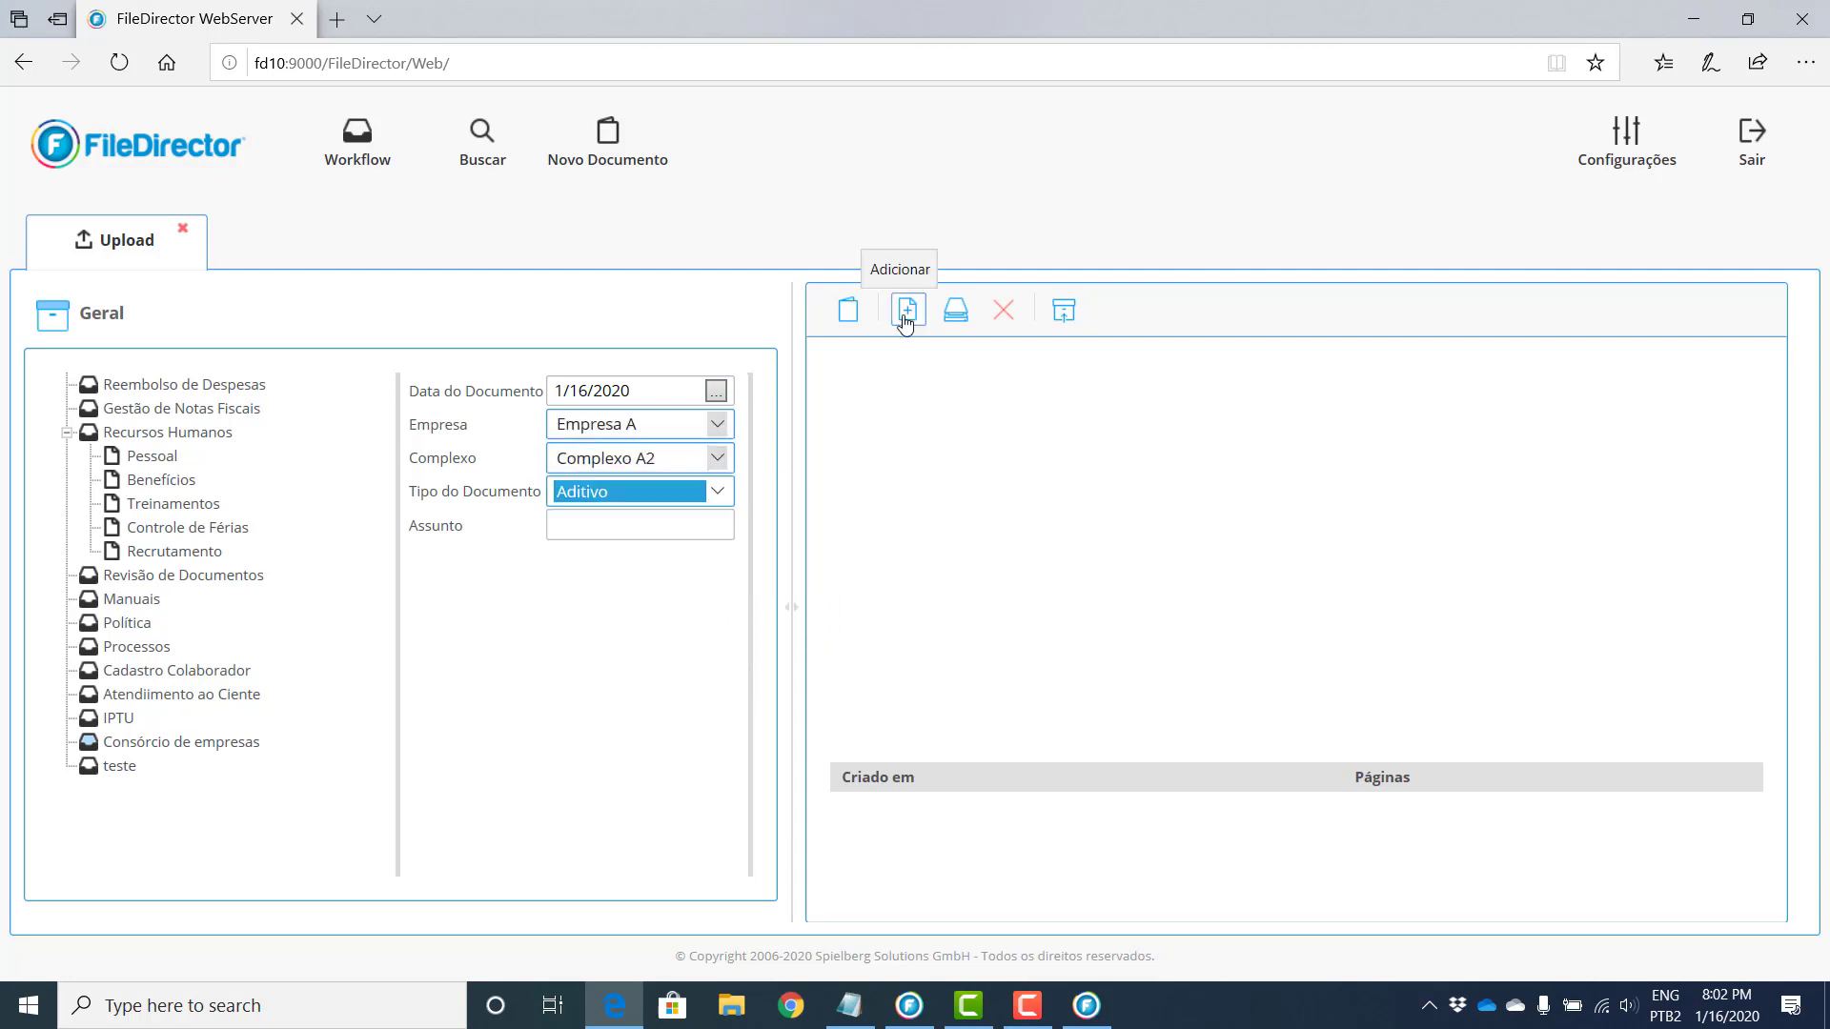
Step: Upload a PDF from the Contratos folder as page 1, then release the document successfully
{"action": "left_click", "coordinate": [910, 313]}
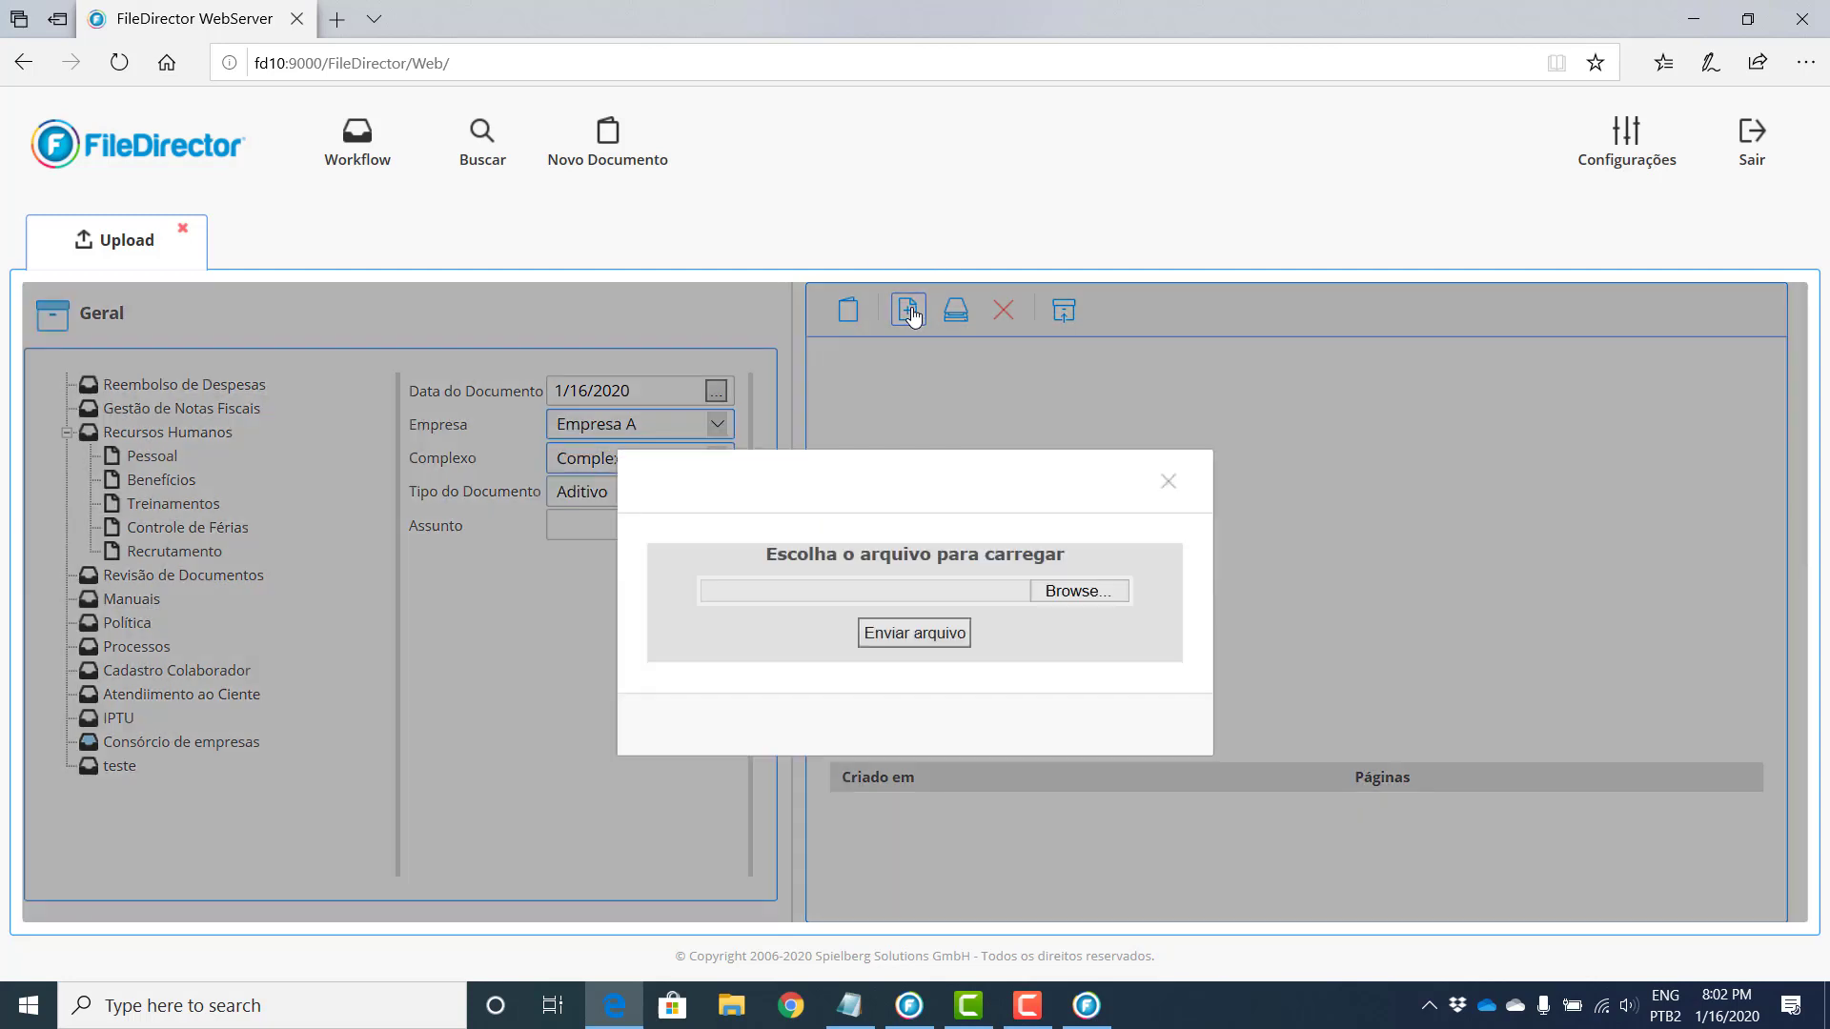
{"action": "left_click", "coordinate": [1061, 595]}
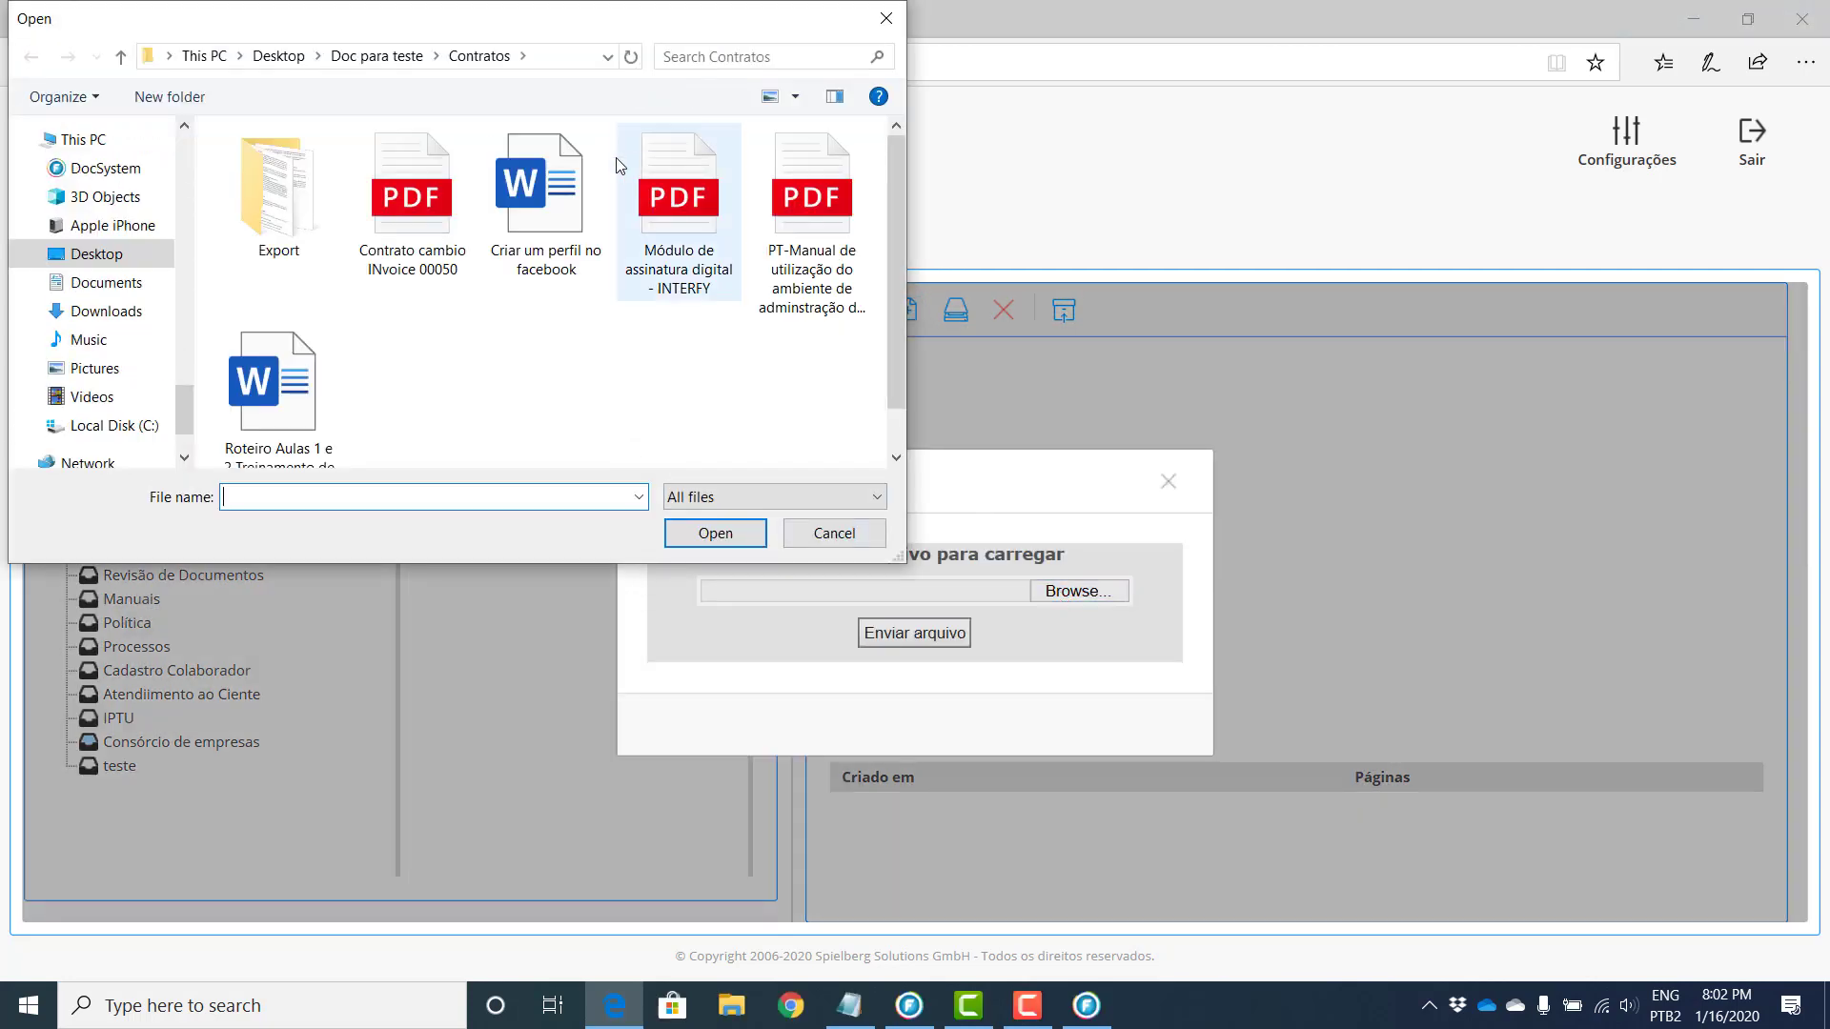
{"action": "double_click", "coordinate": [428, 200]}
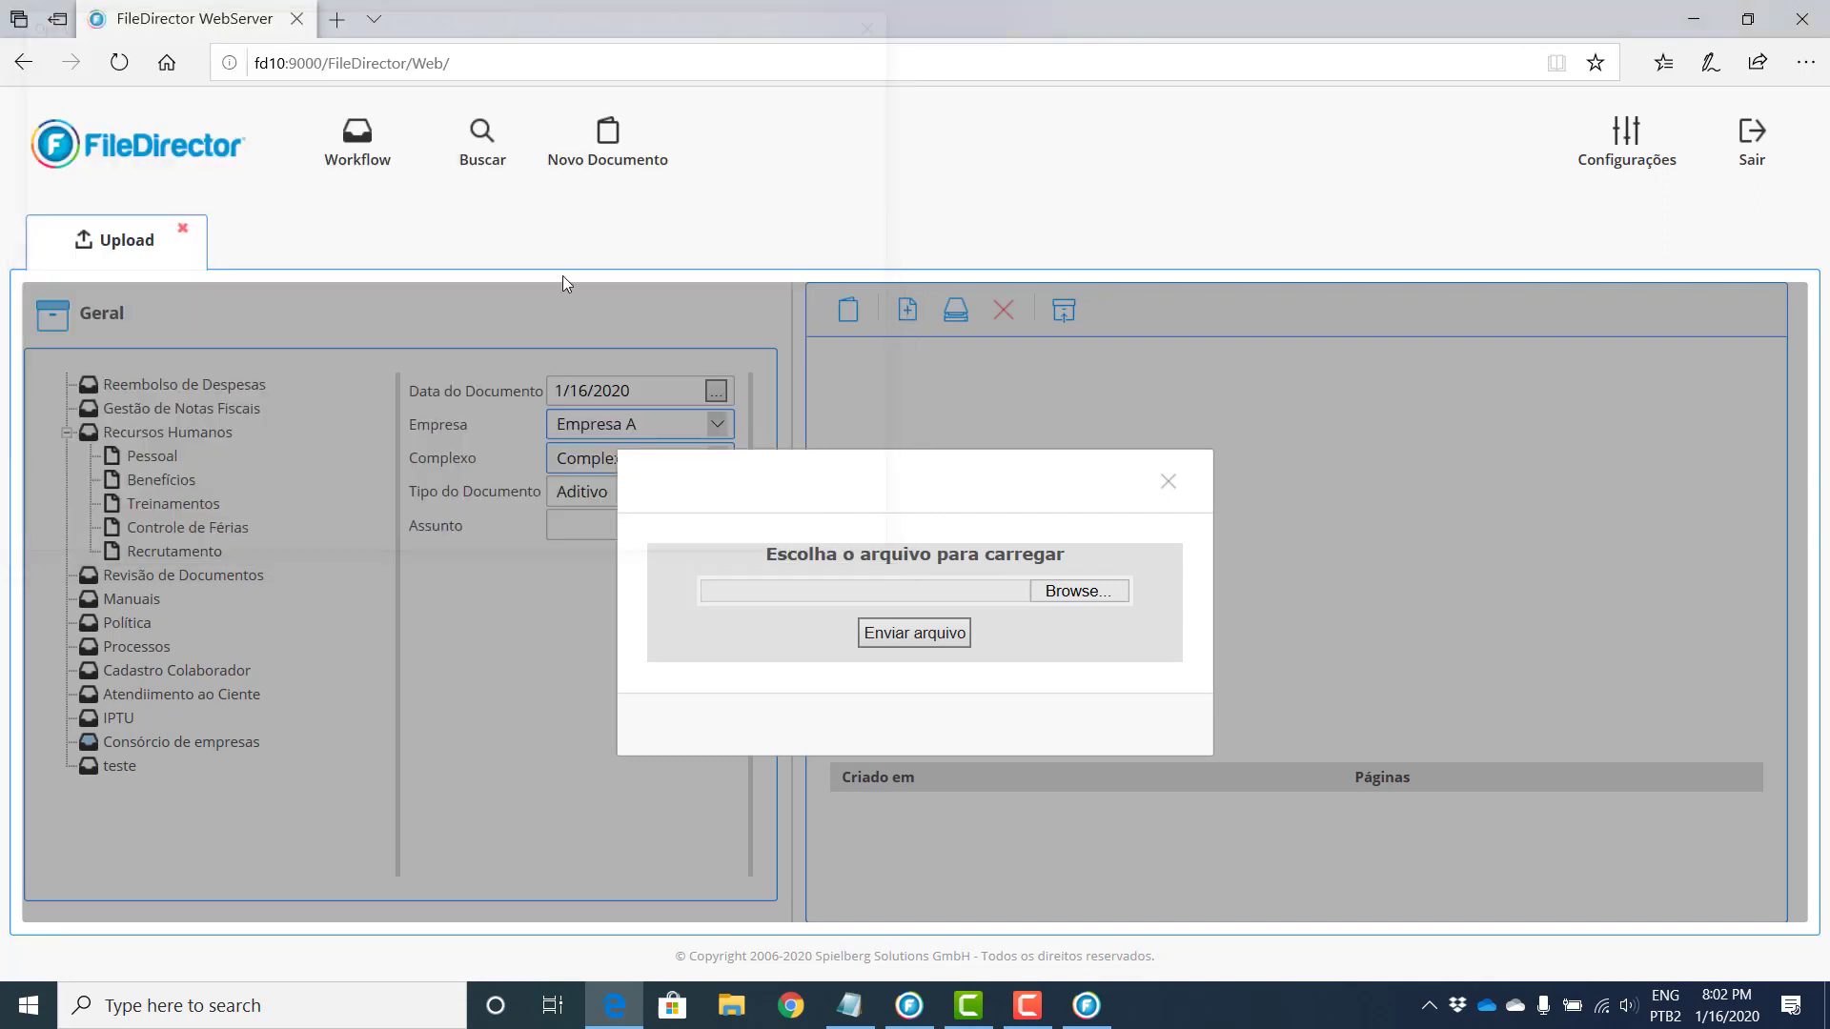
{"action": "left_click", "coordinate": [908, 631]}
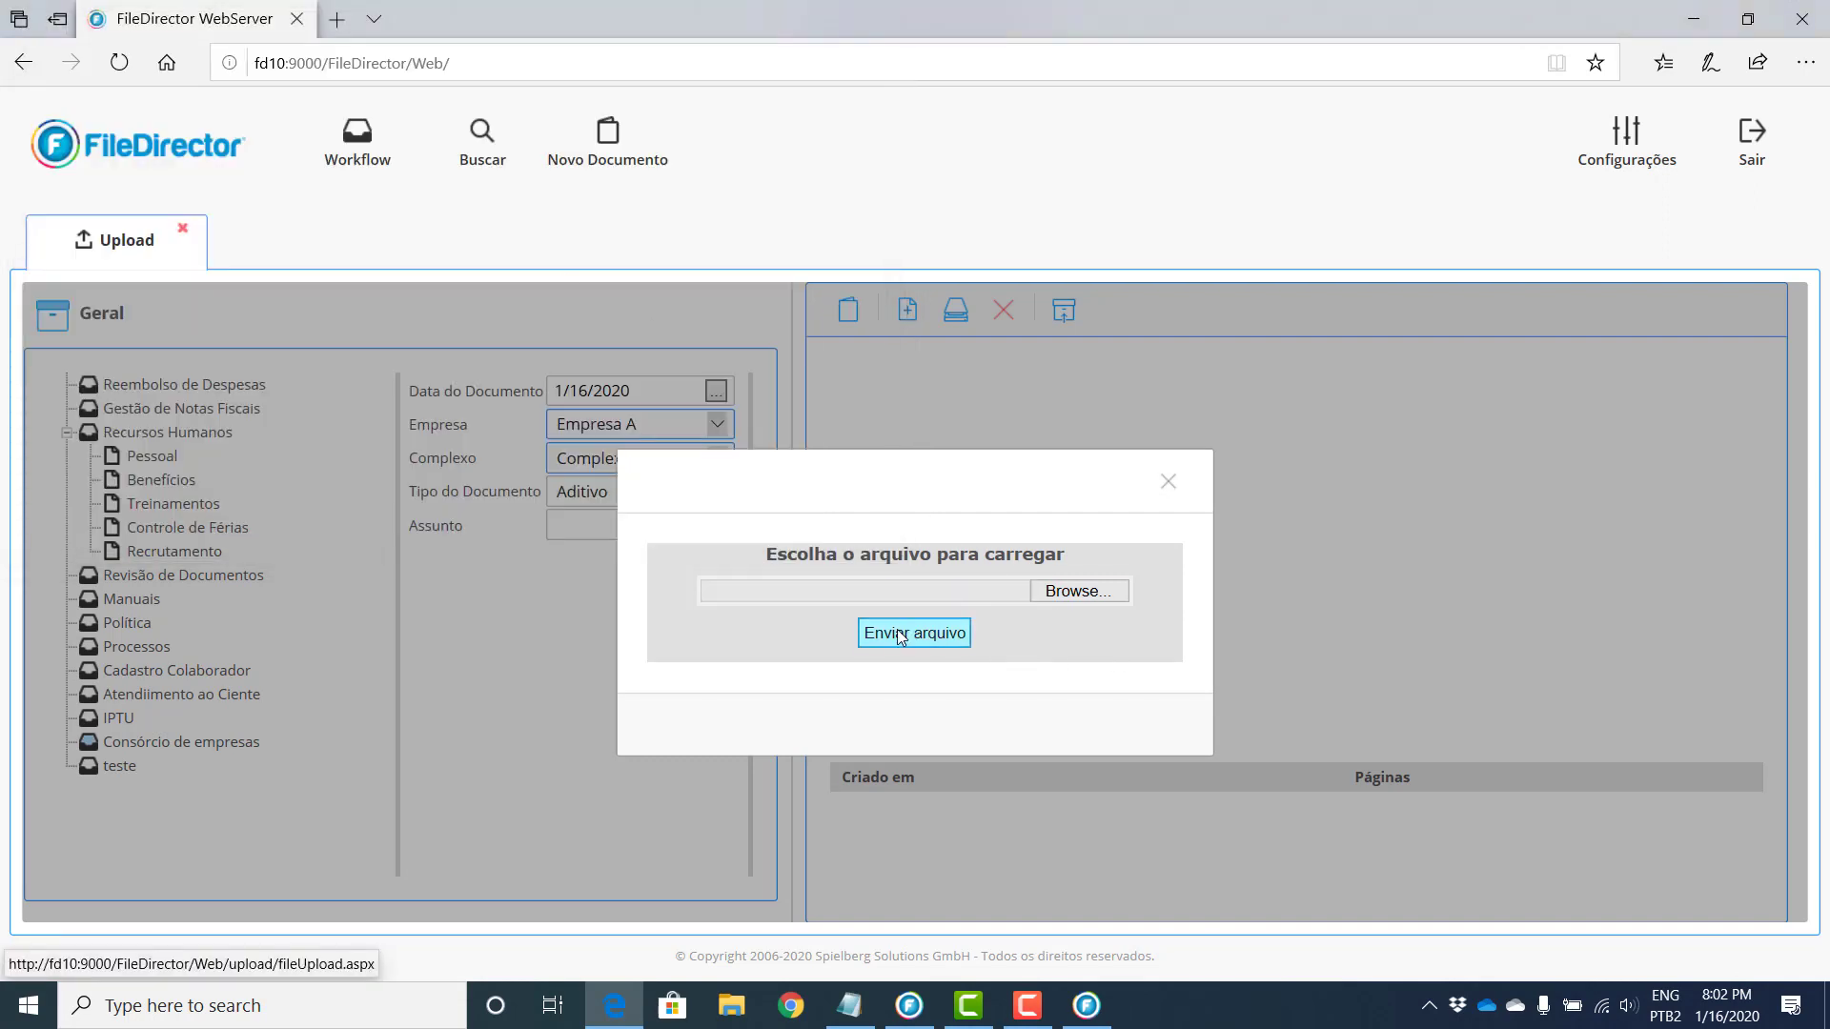
{"action": "left_click", "coordinate": [1166, 483]}
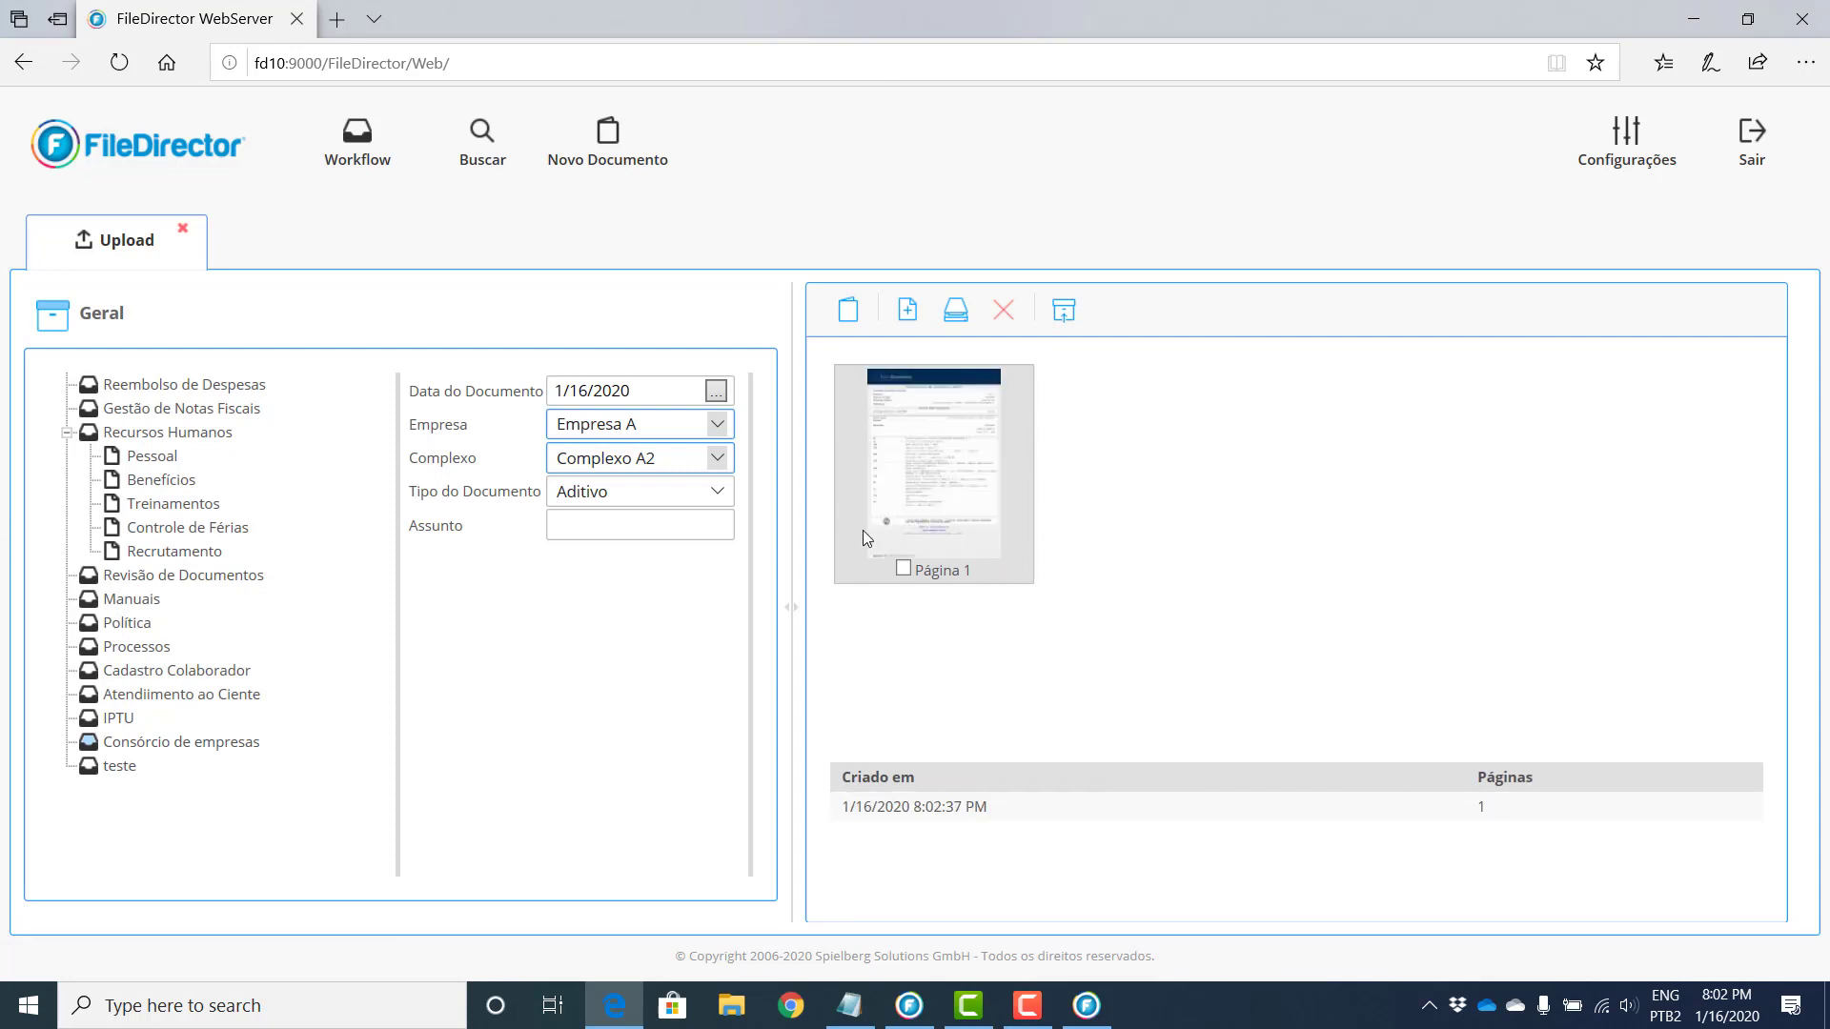
{"action": "left_click", "coordinate": [1066, 317]}
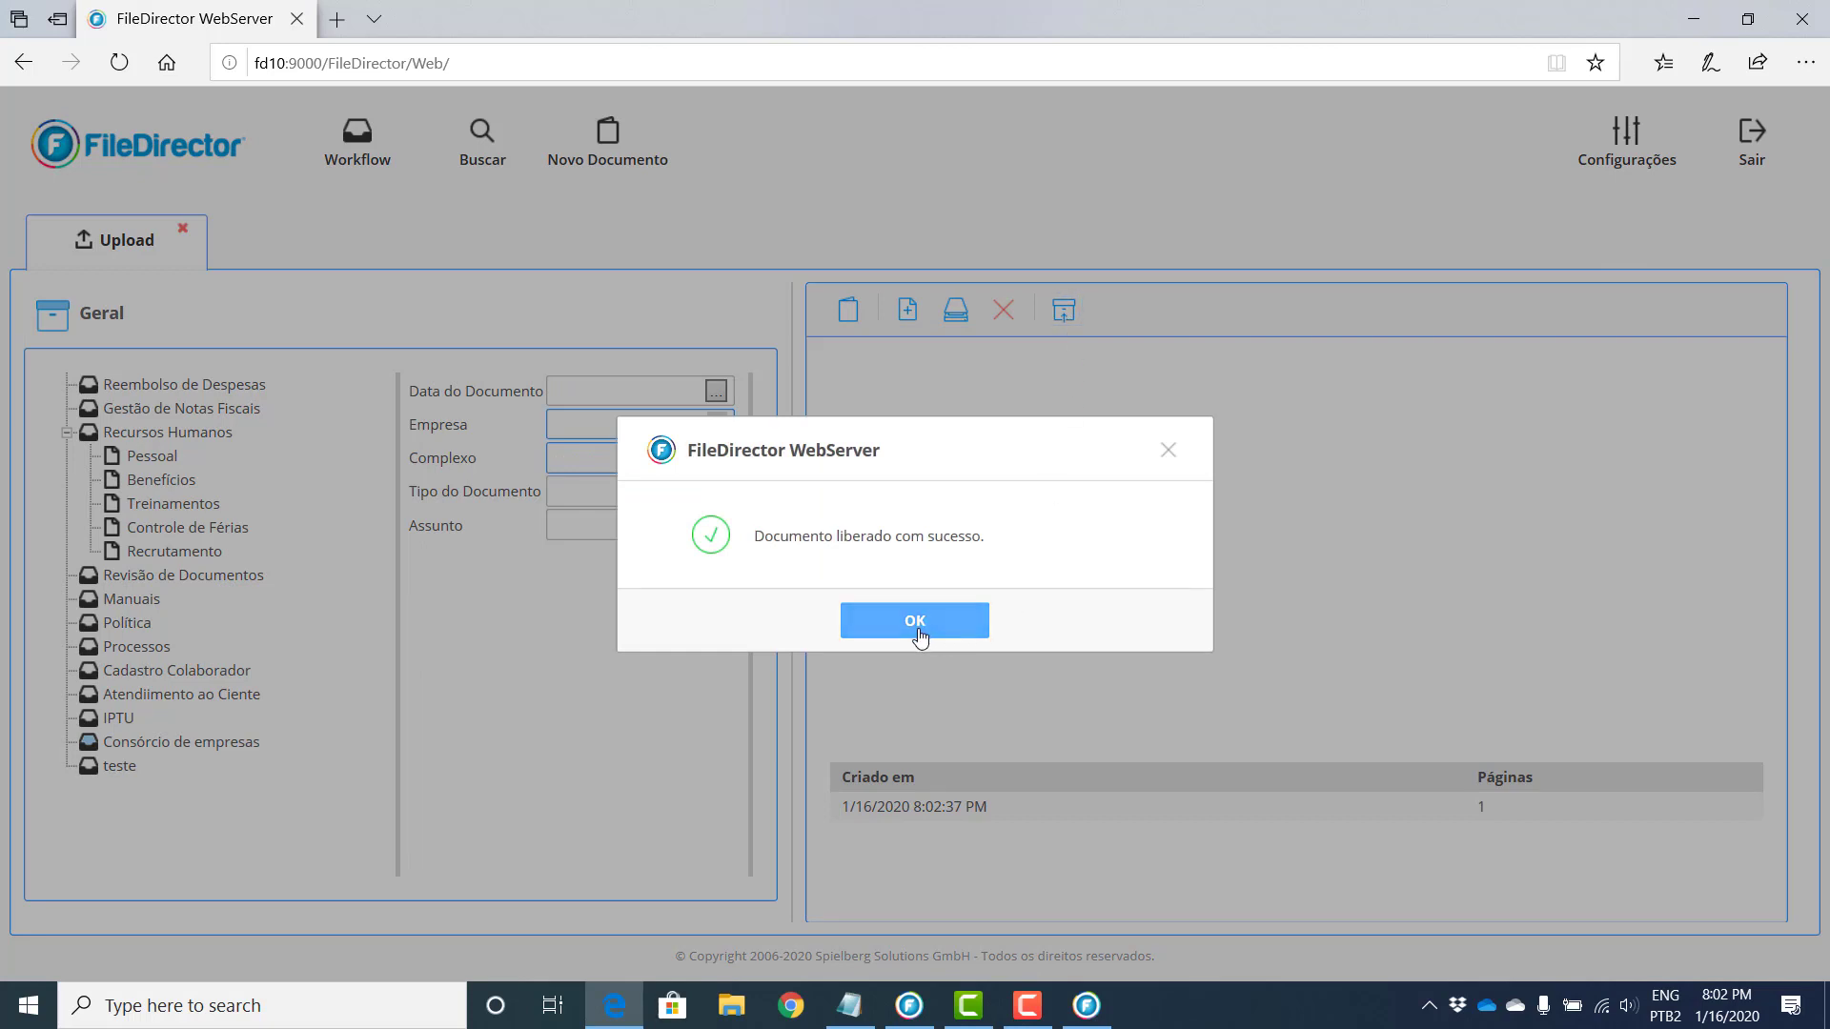
{"action": "left_click", "coordinate": [917, 629]}
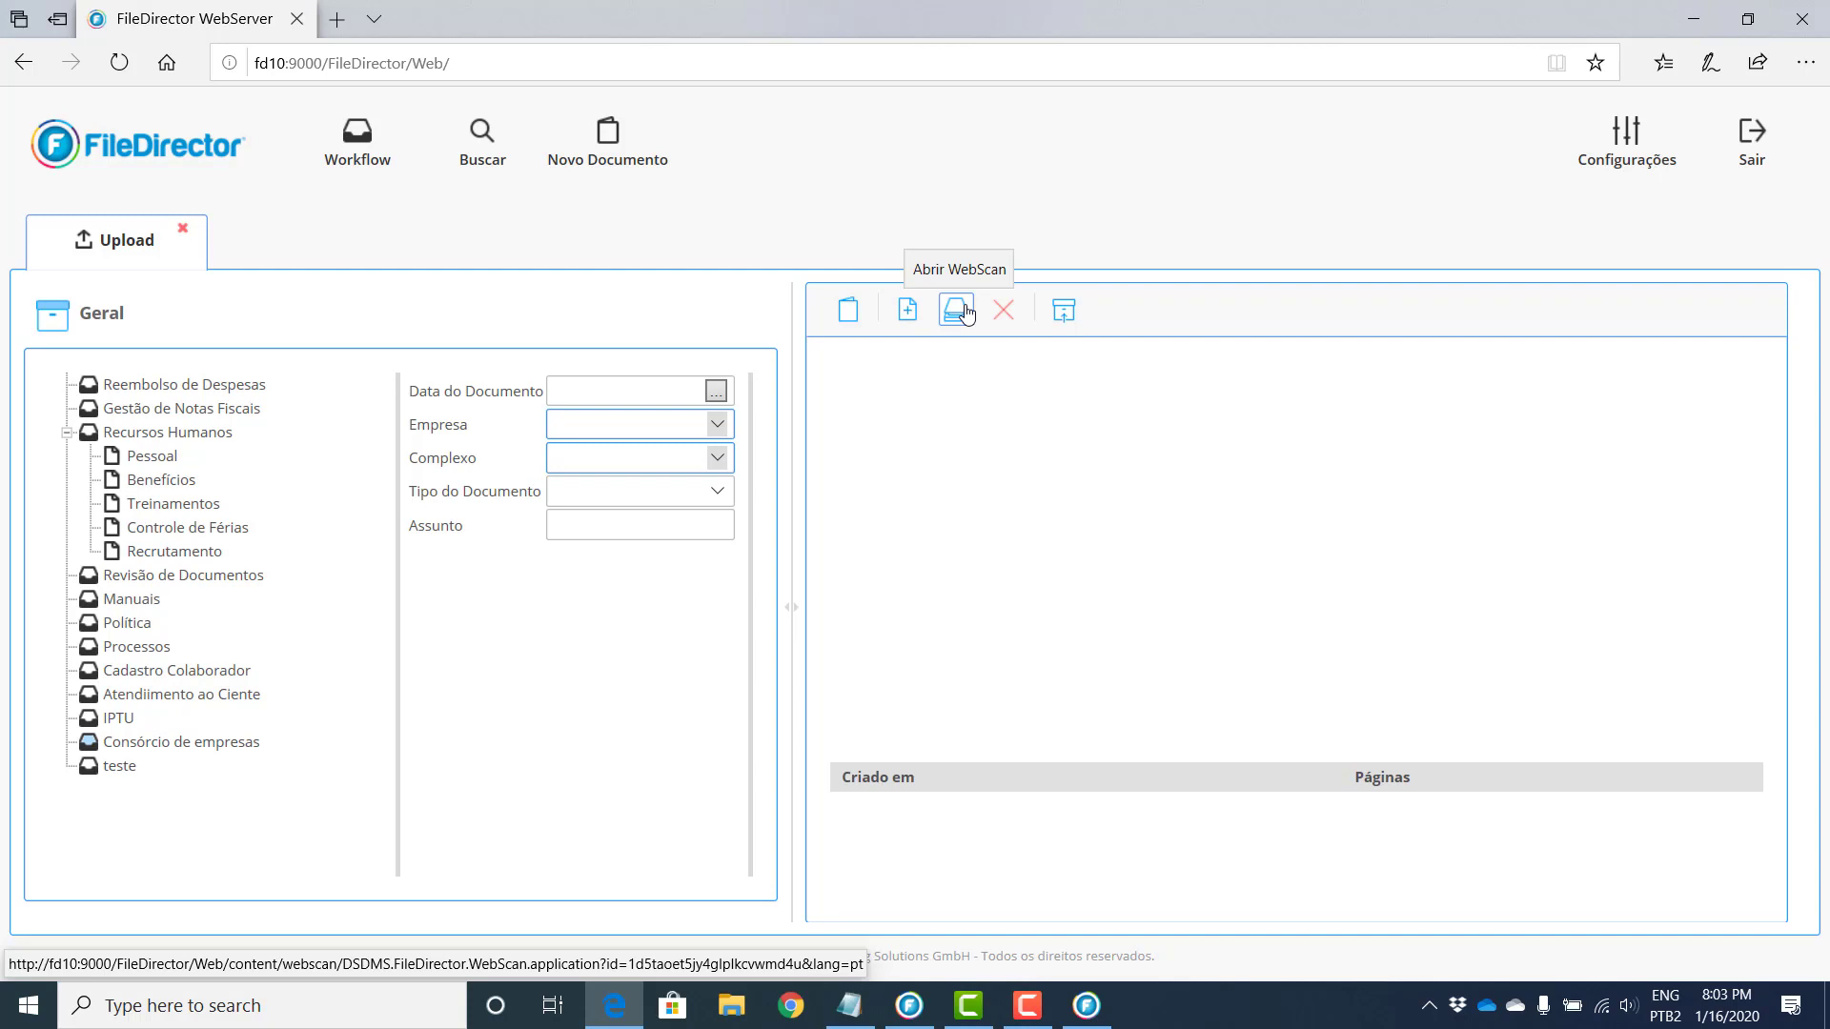
Step: Launch WebScan, select the Scanner2 scan profile and maximize the window
{"action": "left_click", "coordinate": [963, 316]}
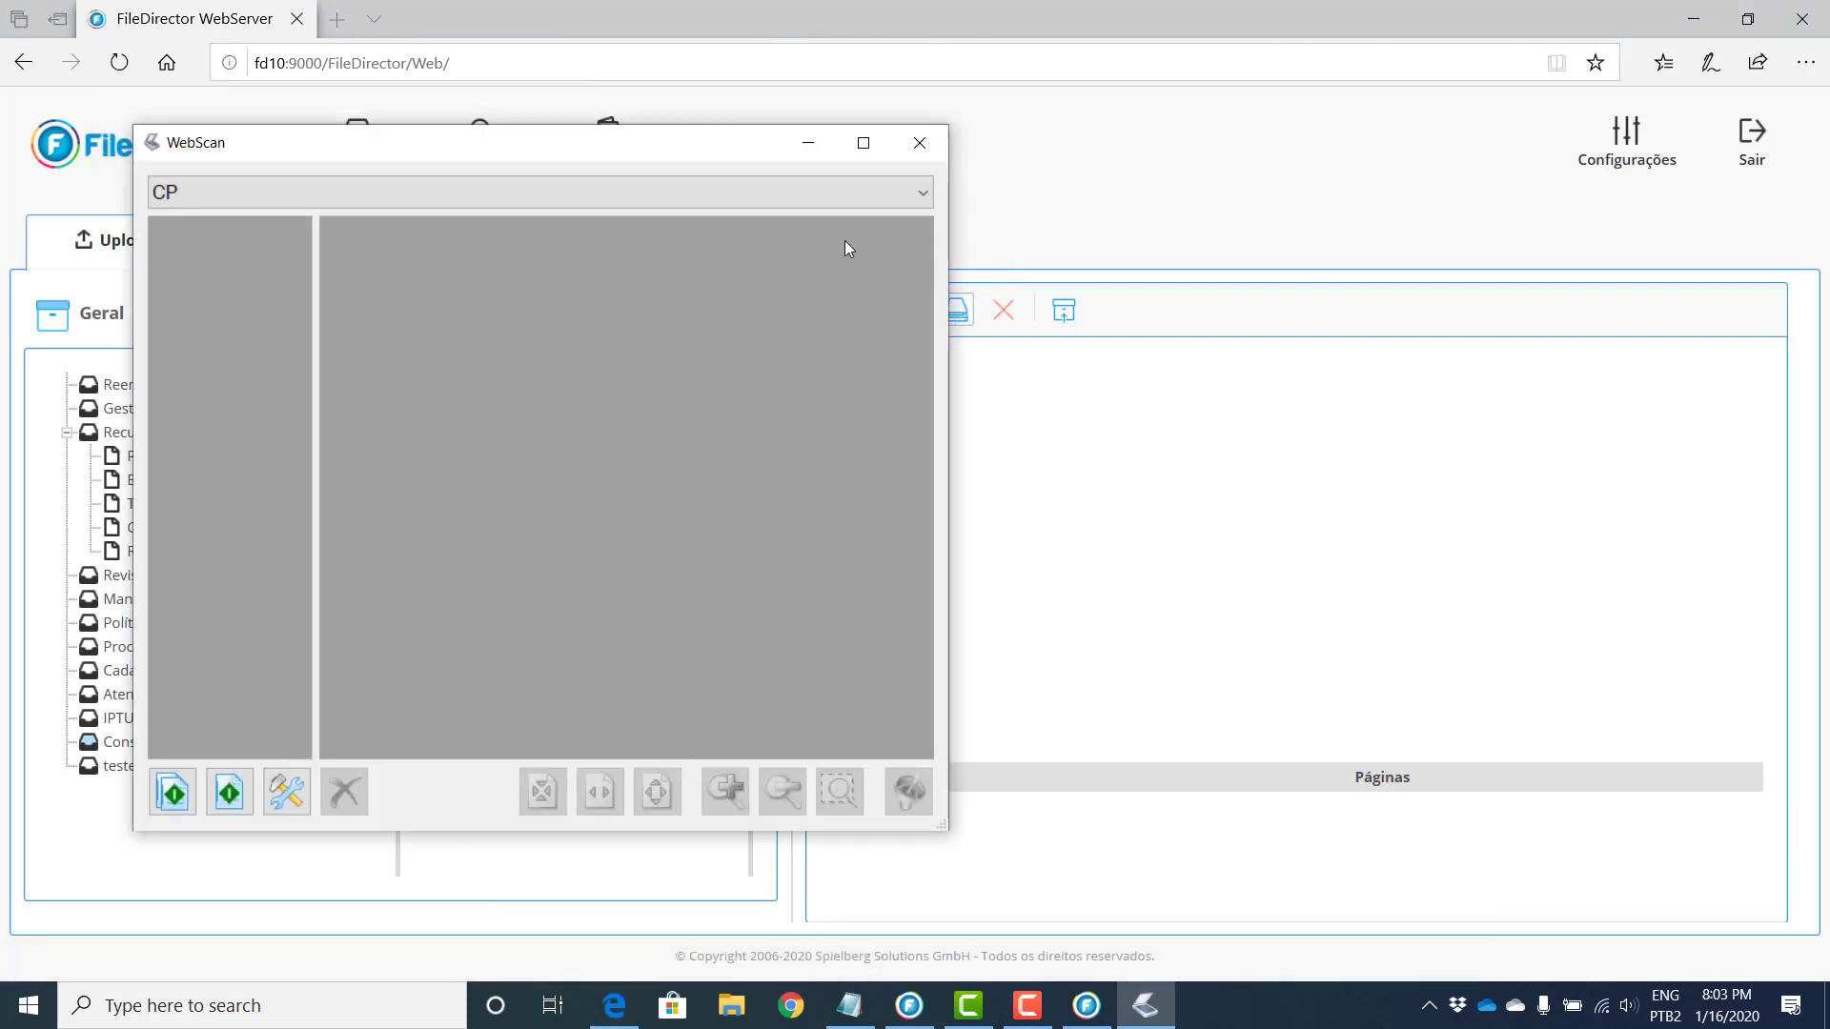
{"action": "left_click_drag", "start_coordinate": [706, 153], "coordinate": [1164, 159]}
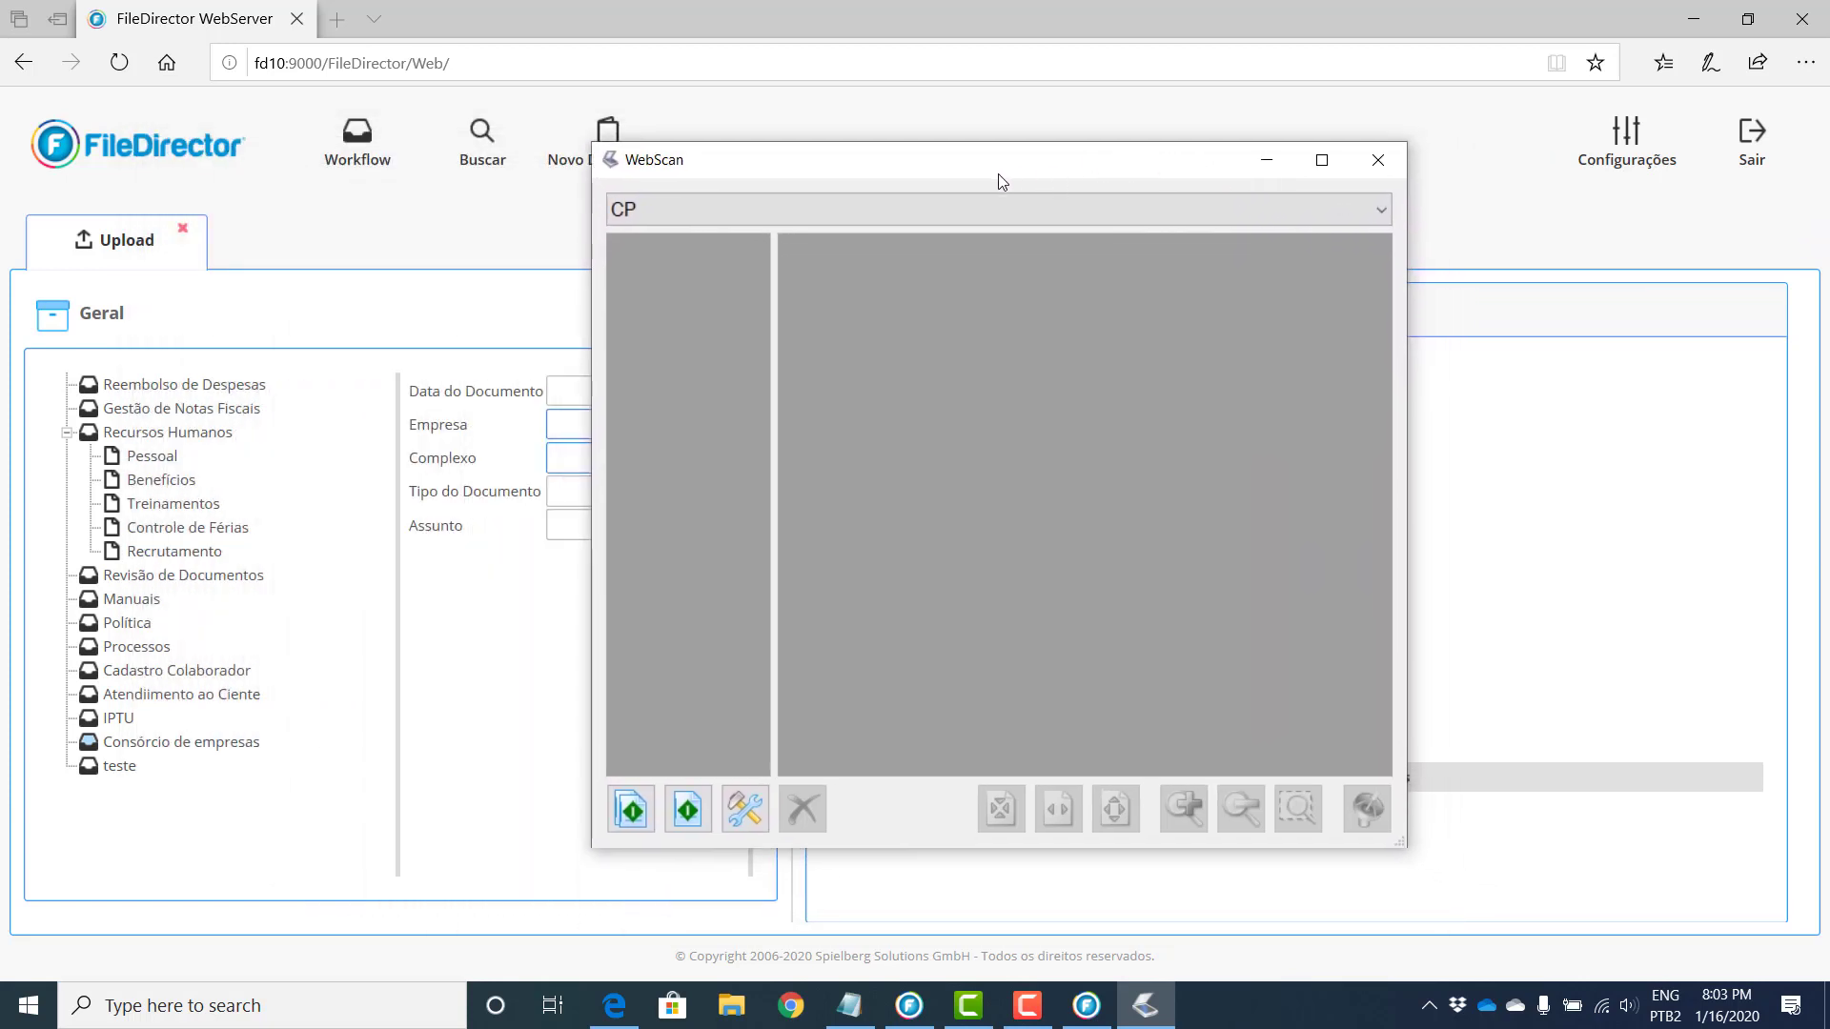
{"action": "left_click", "coordinate": [725, 211]}
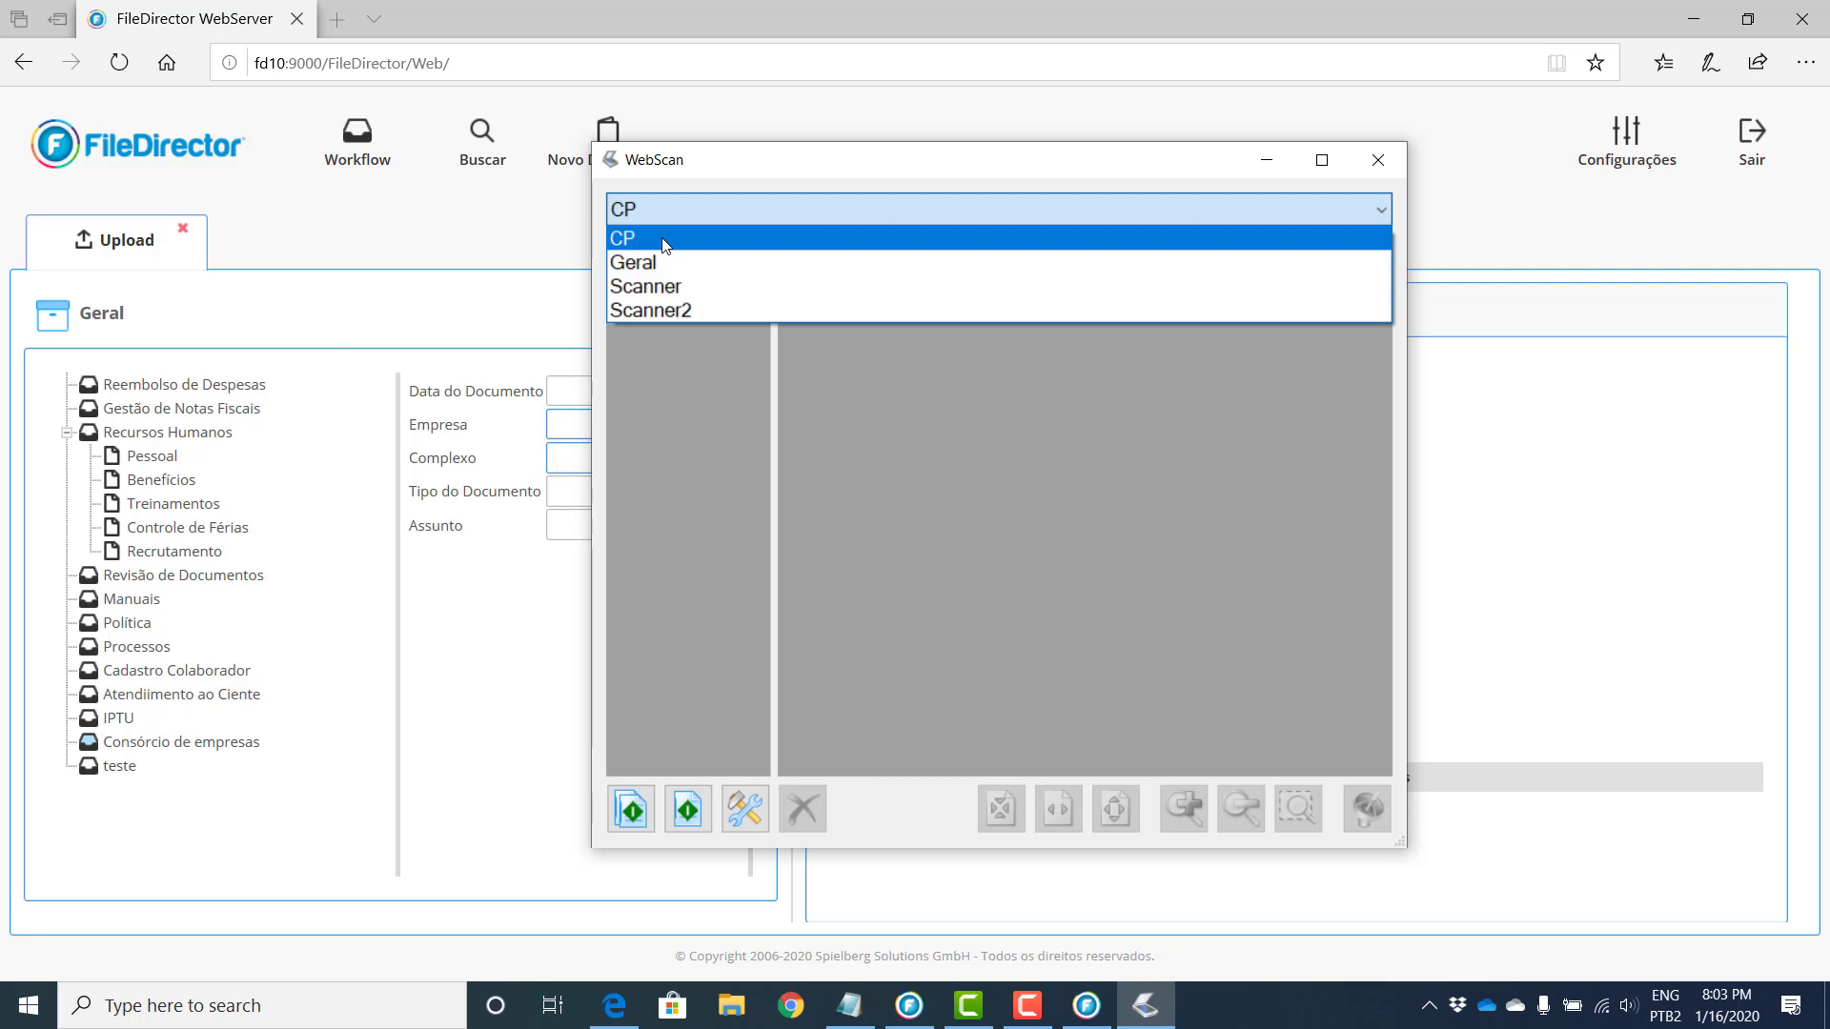
{"action": "left_click", "coordinate": [665, 240]}
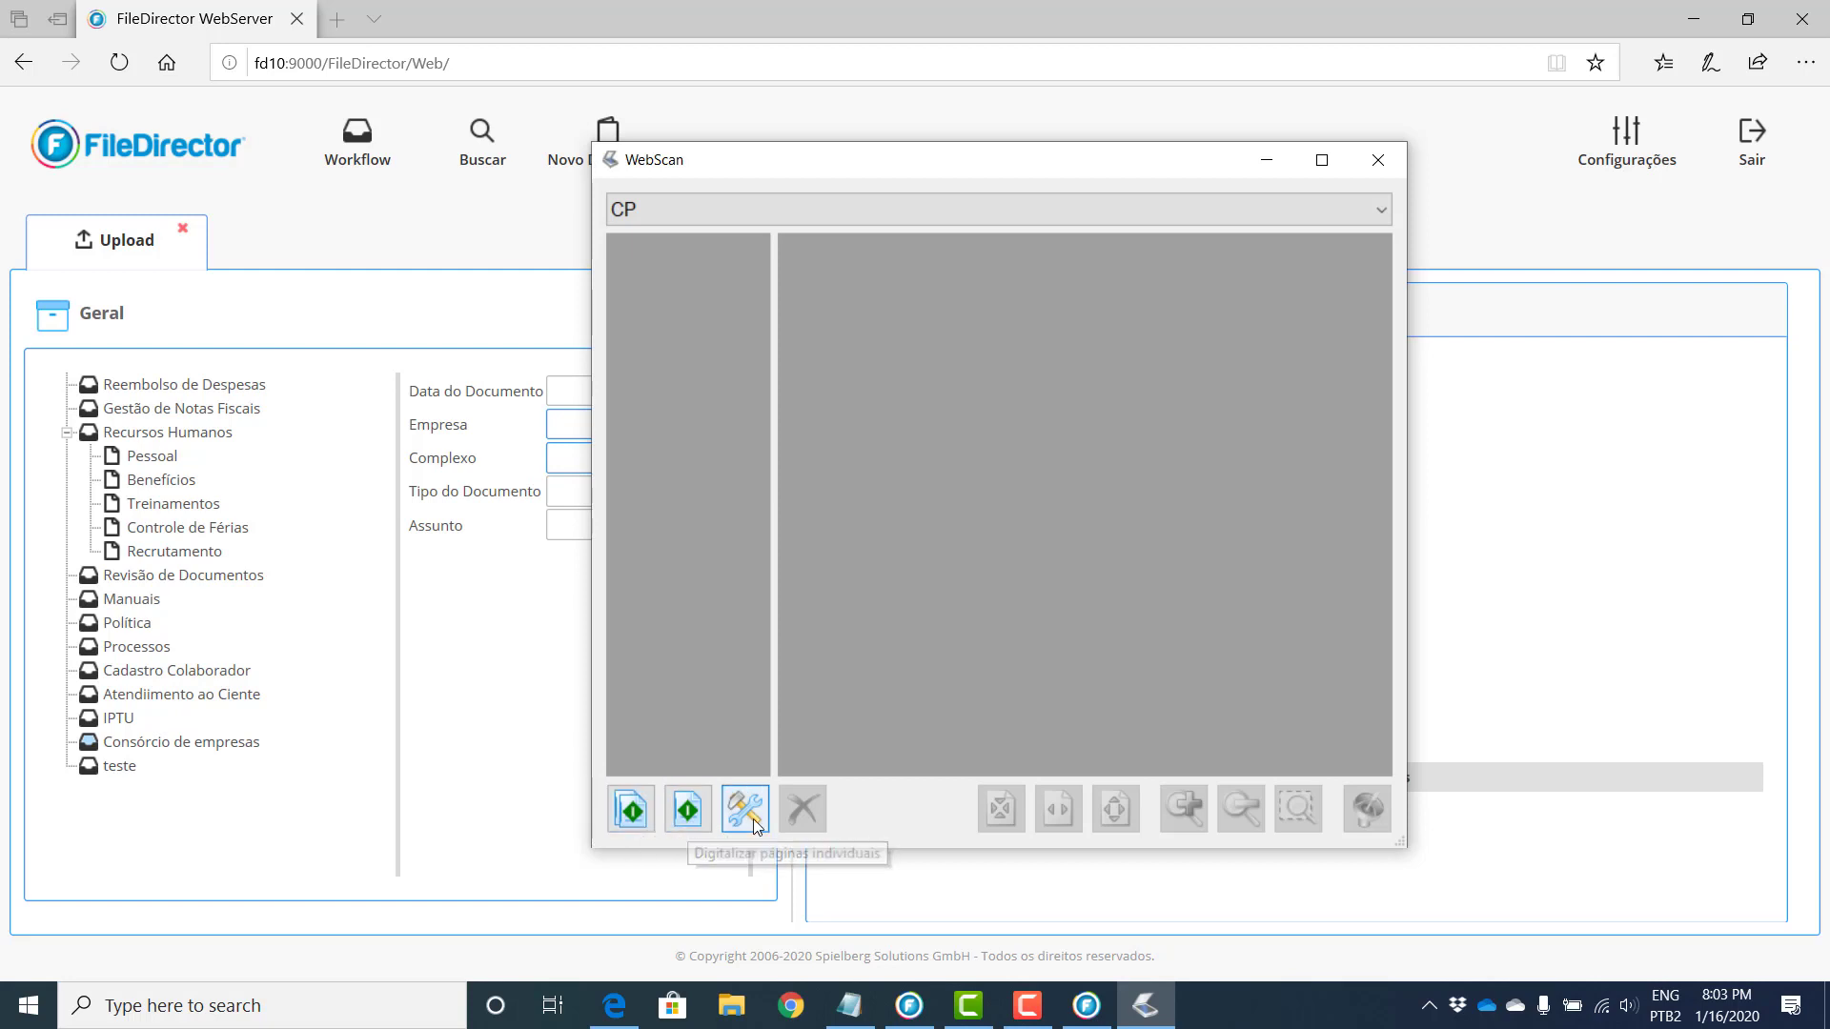
{"action": "left_click", "coordinate": [704, 211]}
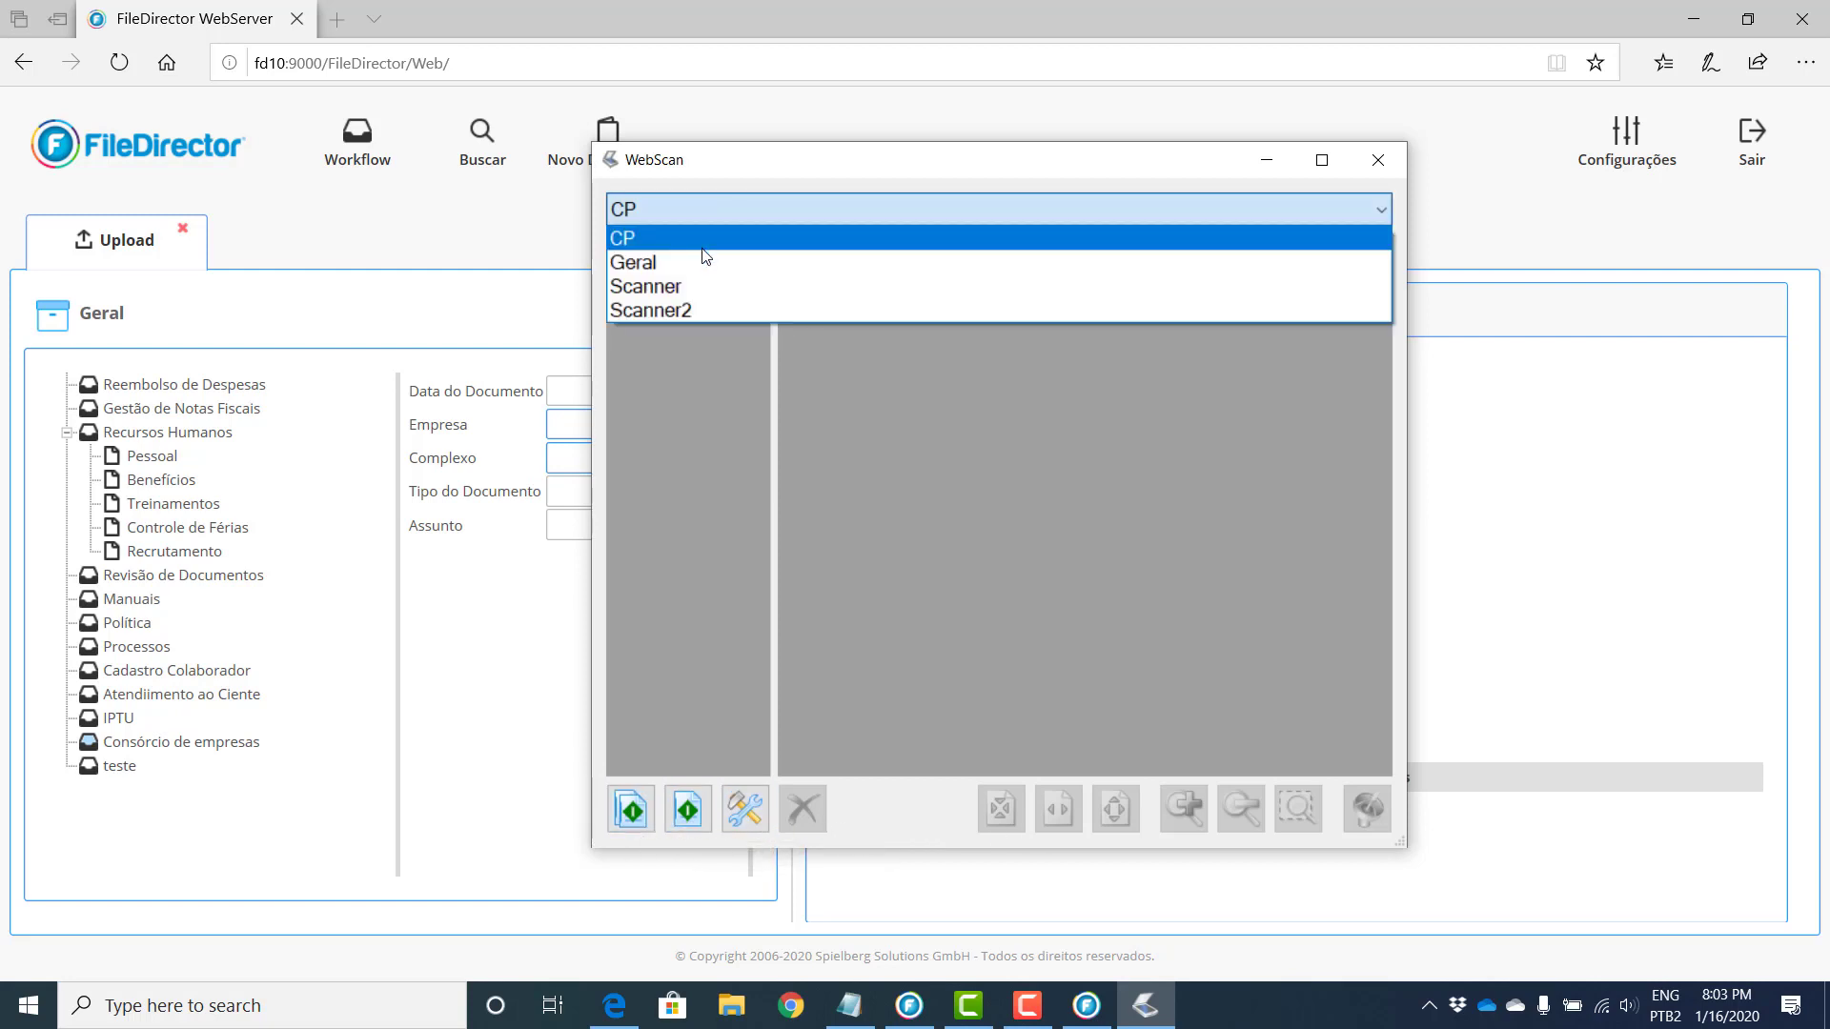
{"action": "left_click", "coordinate": [678, 309]}
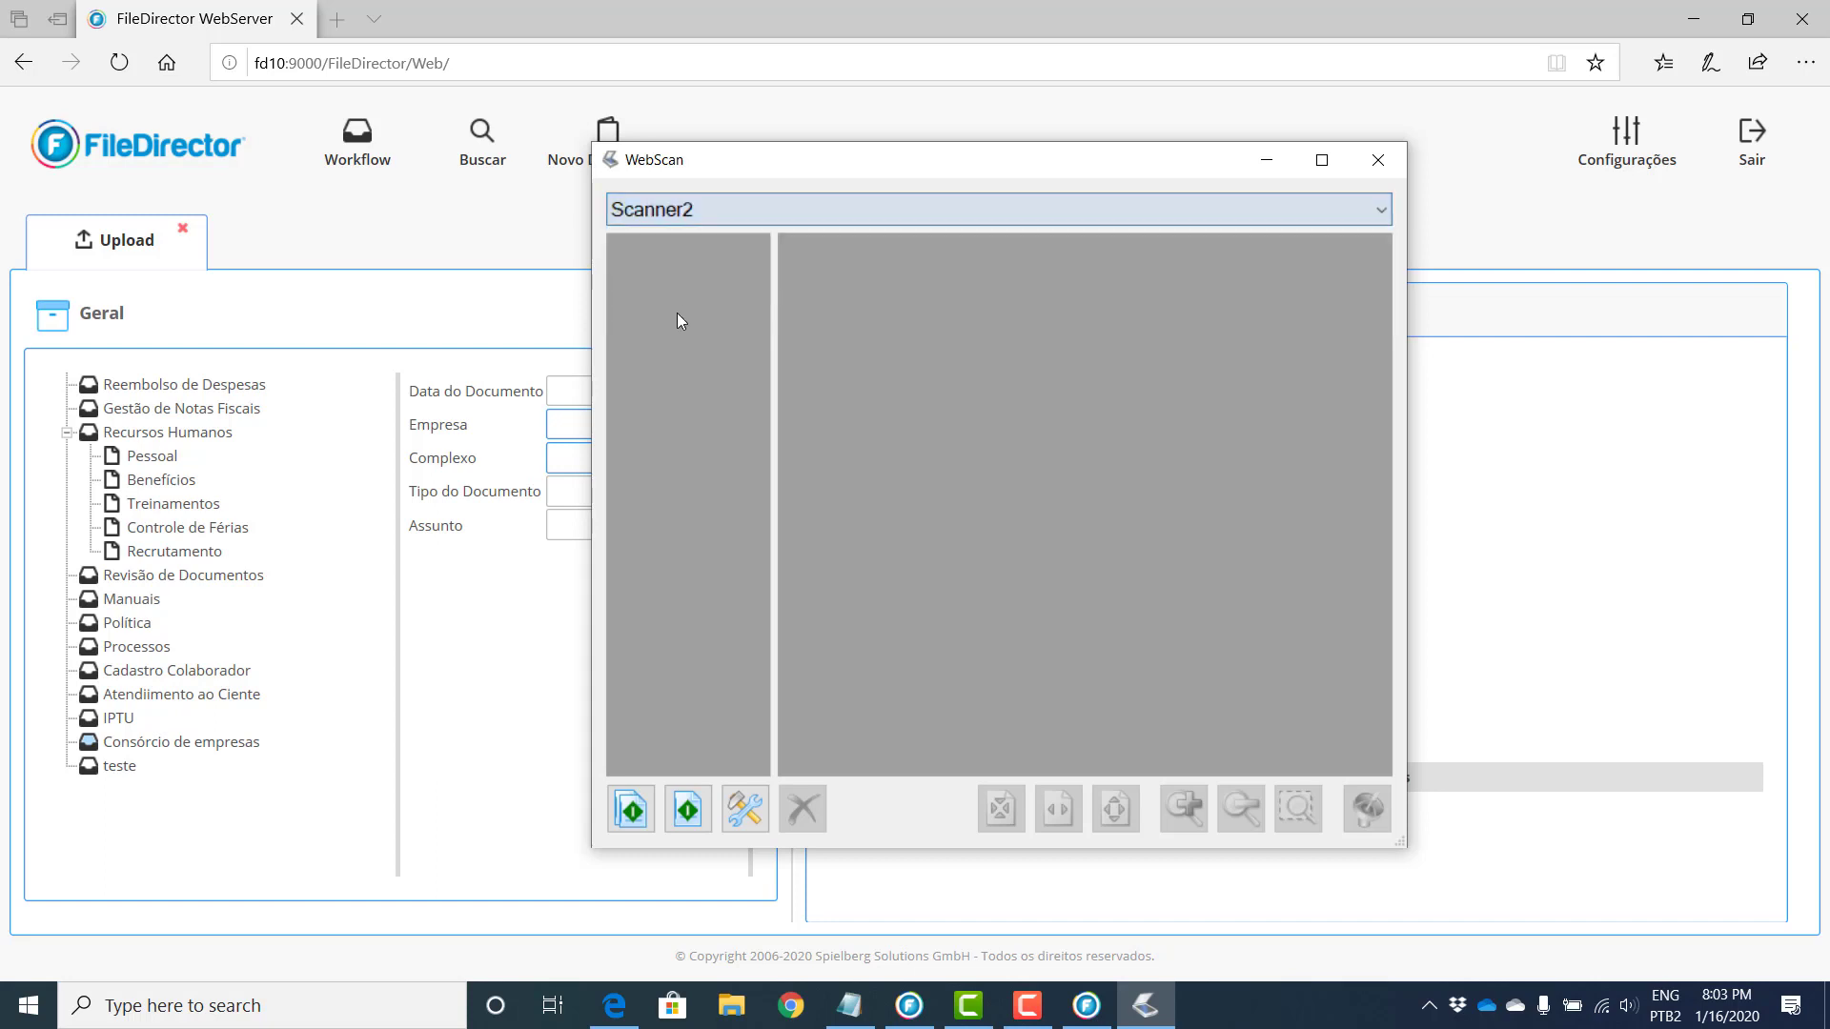
{"action": "left_click", "coordinate": [1322, 159]}
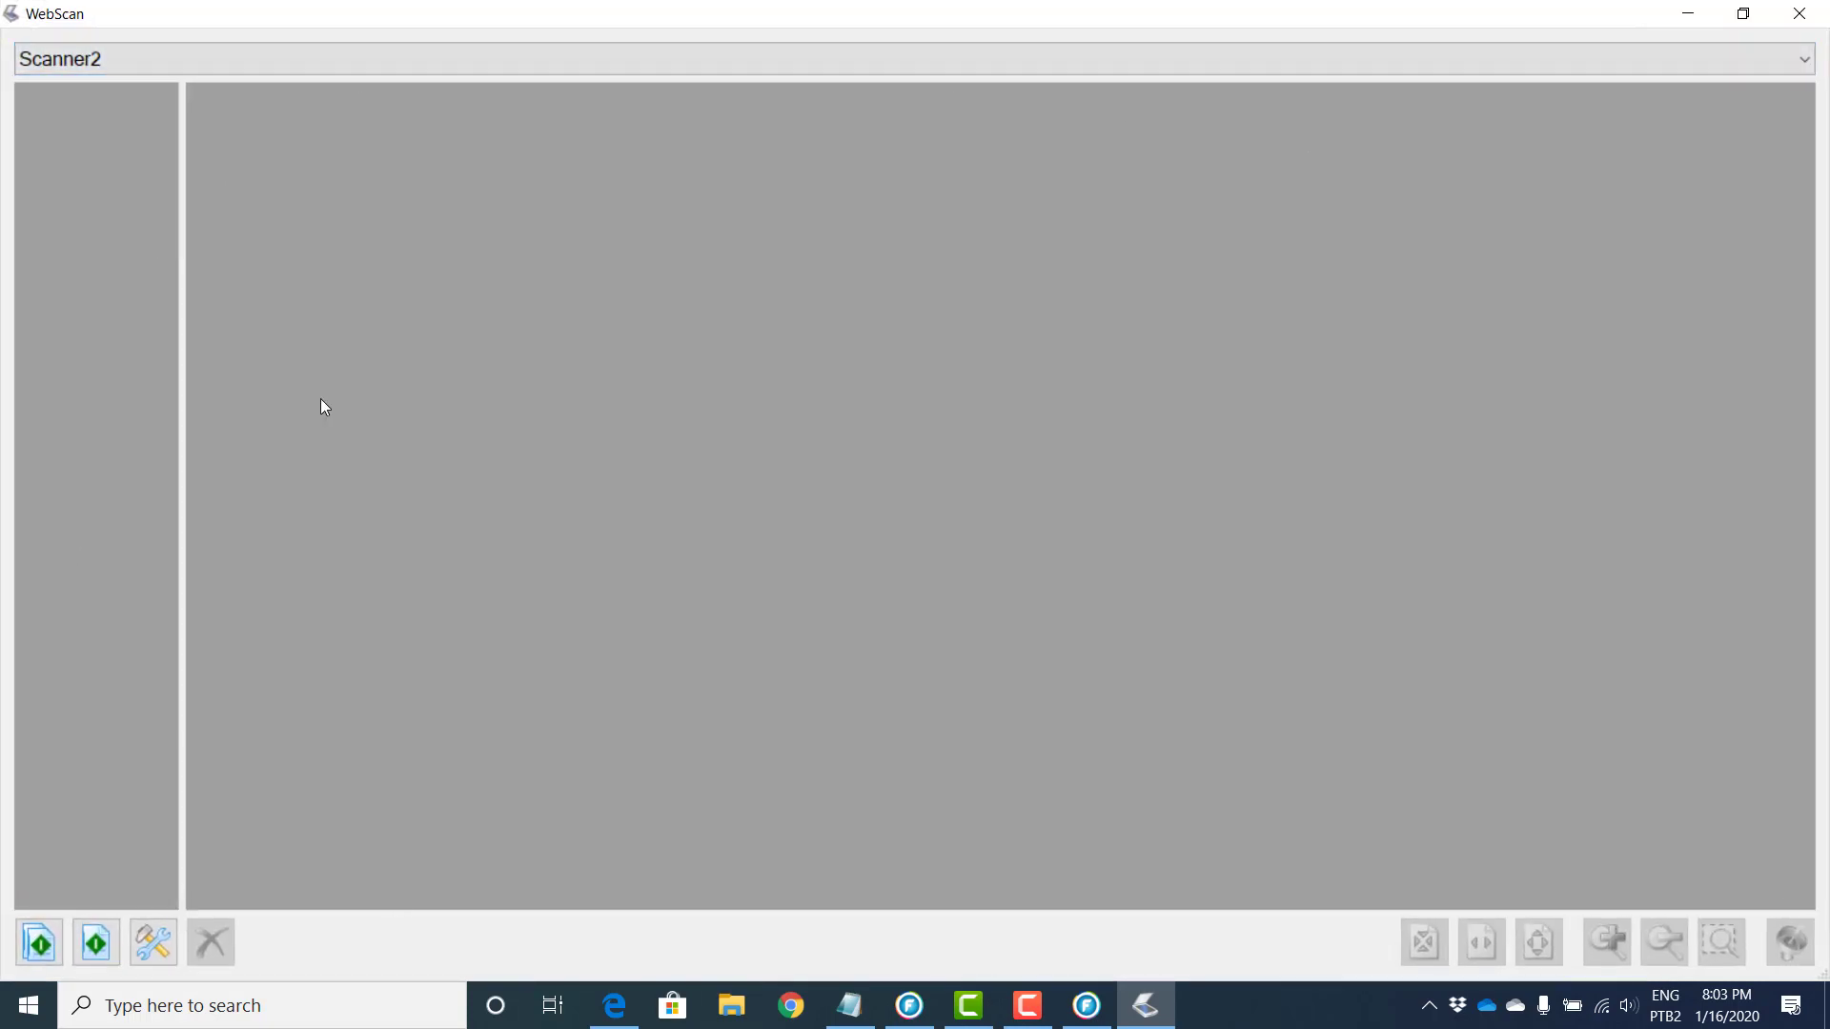
{"action": "left_click", "coordinate": [38, 944]}
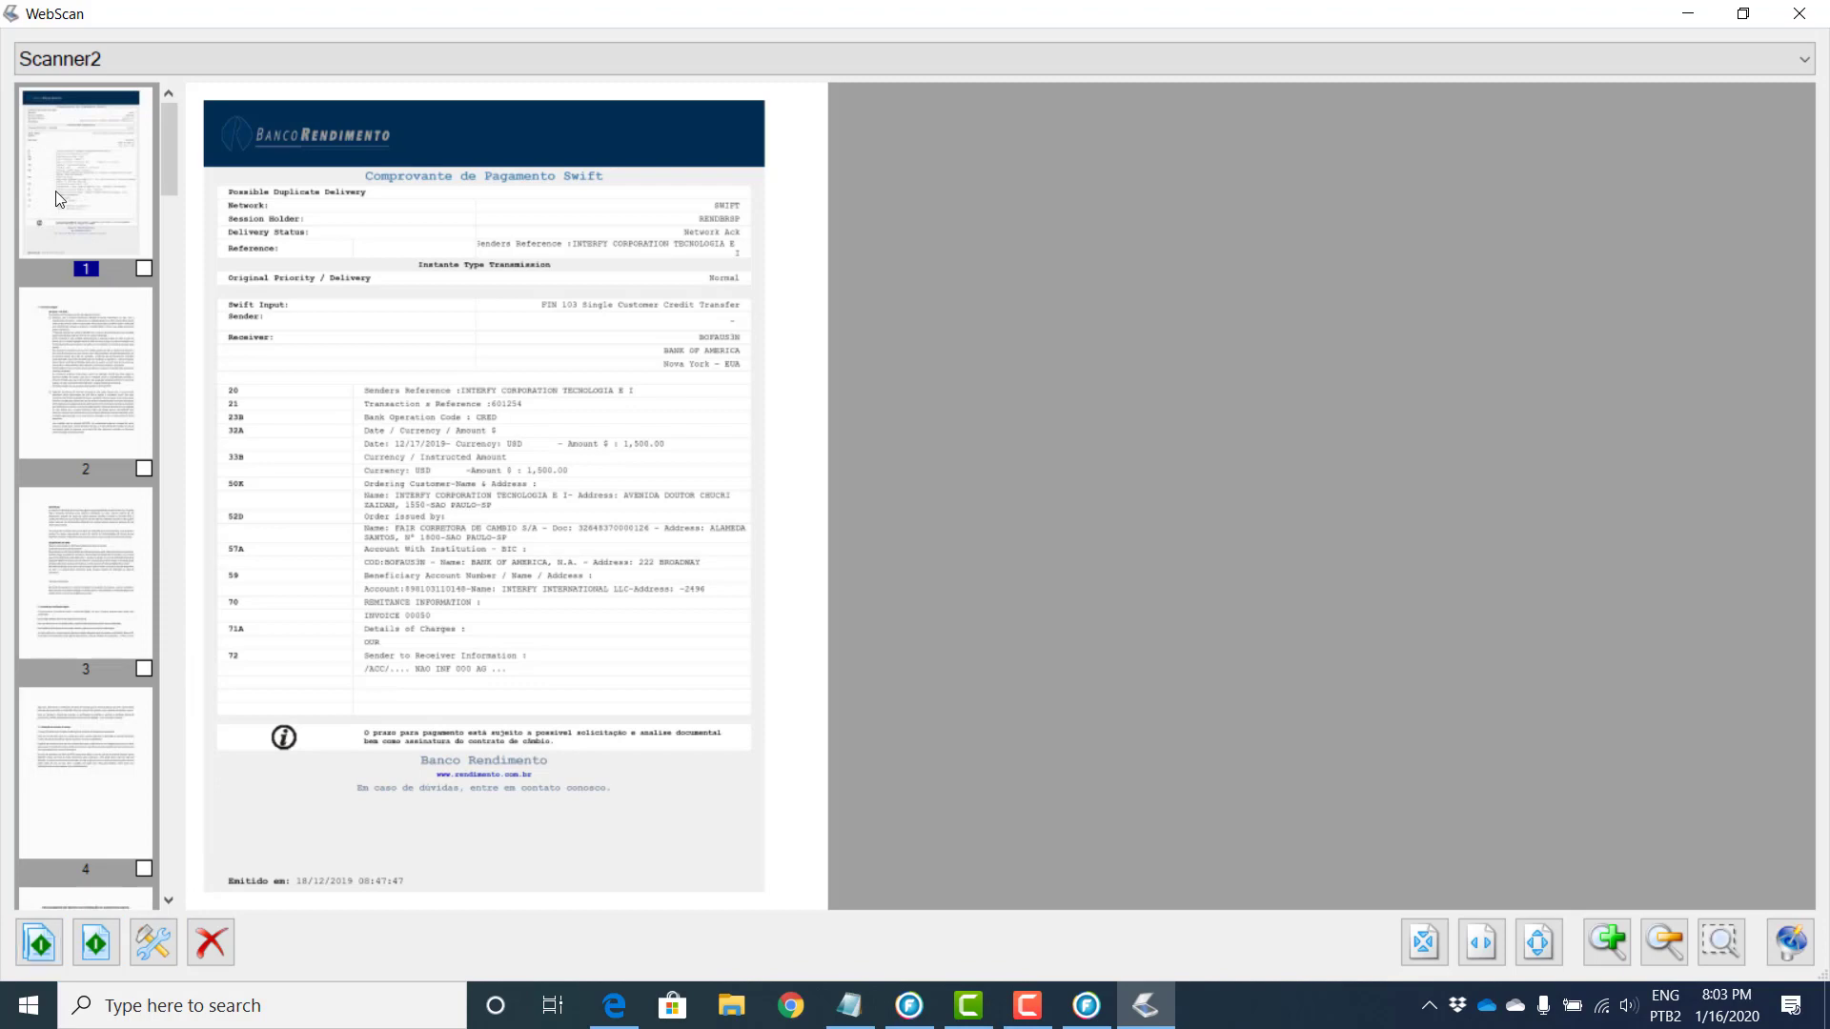
{"action": "left_click", "coordinate": [211, 943]}
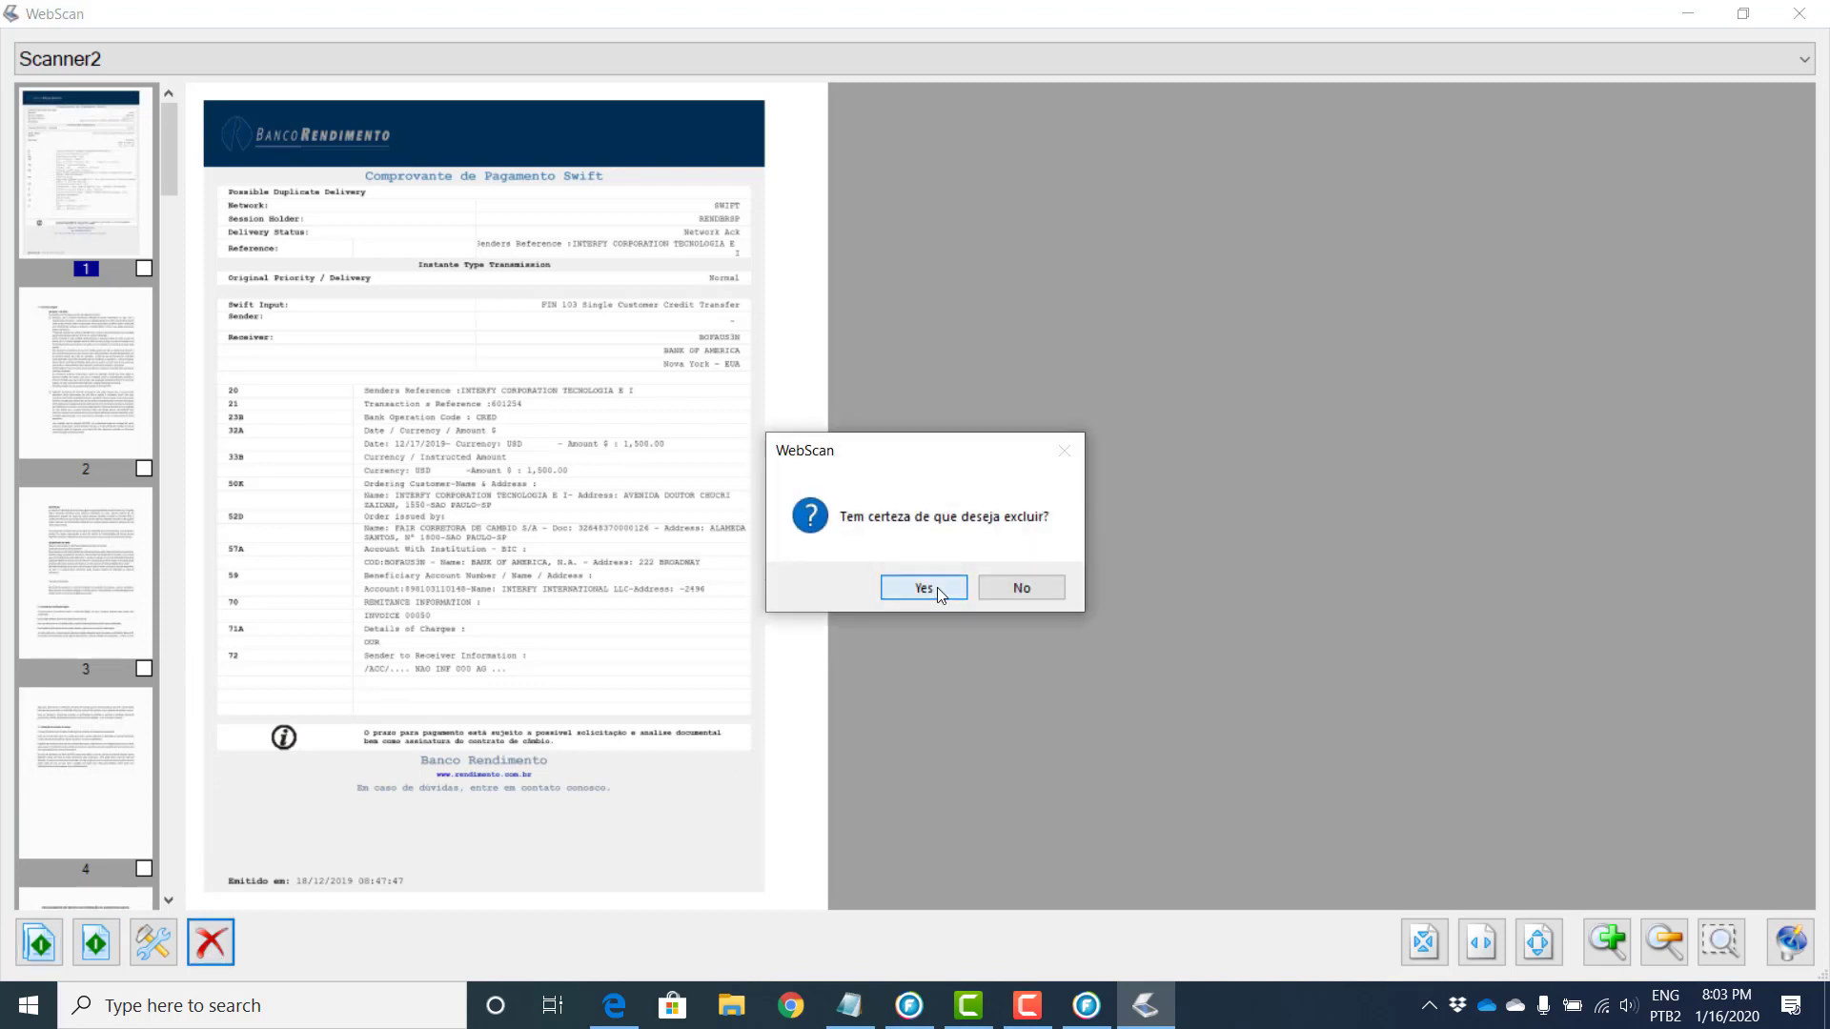
{"action": "left_click", "coordinate": [923, 588]}
{"action": "left_click", "coordinate": [1481, 944]}
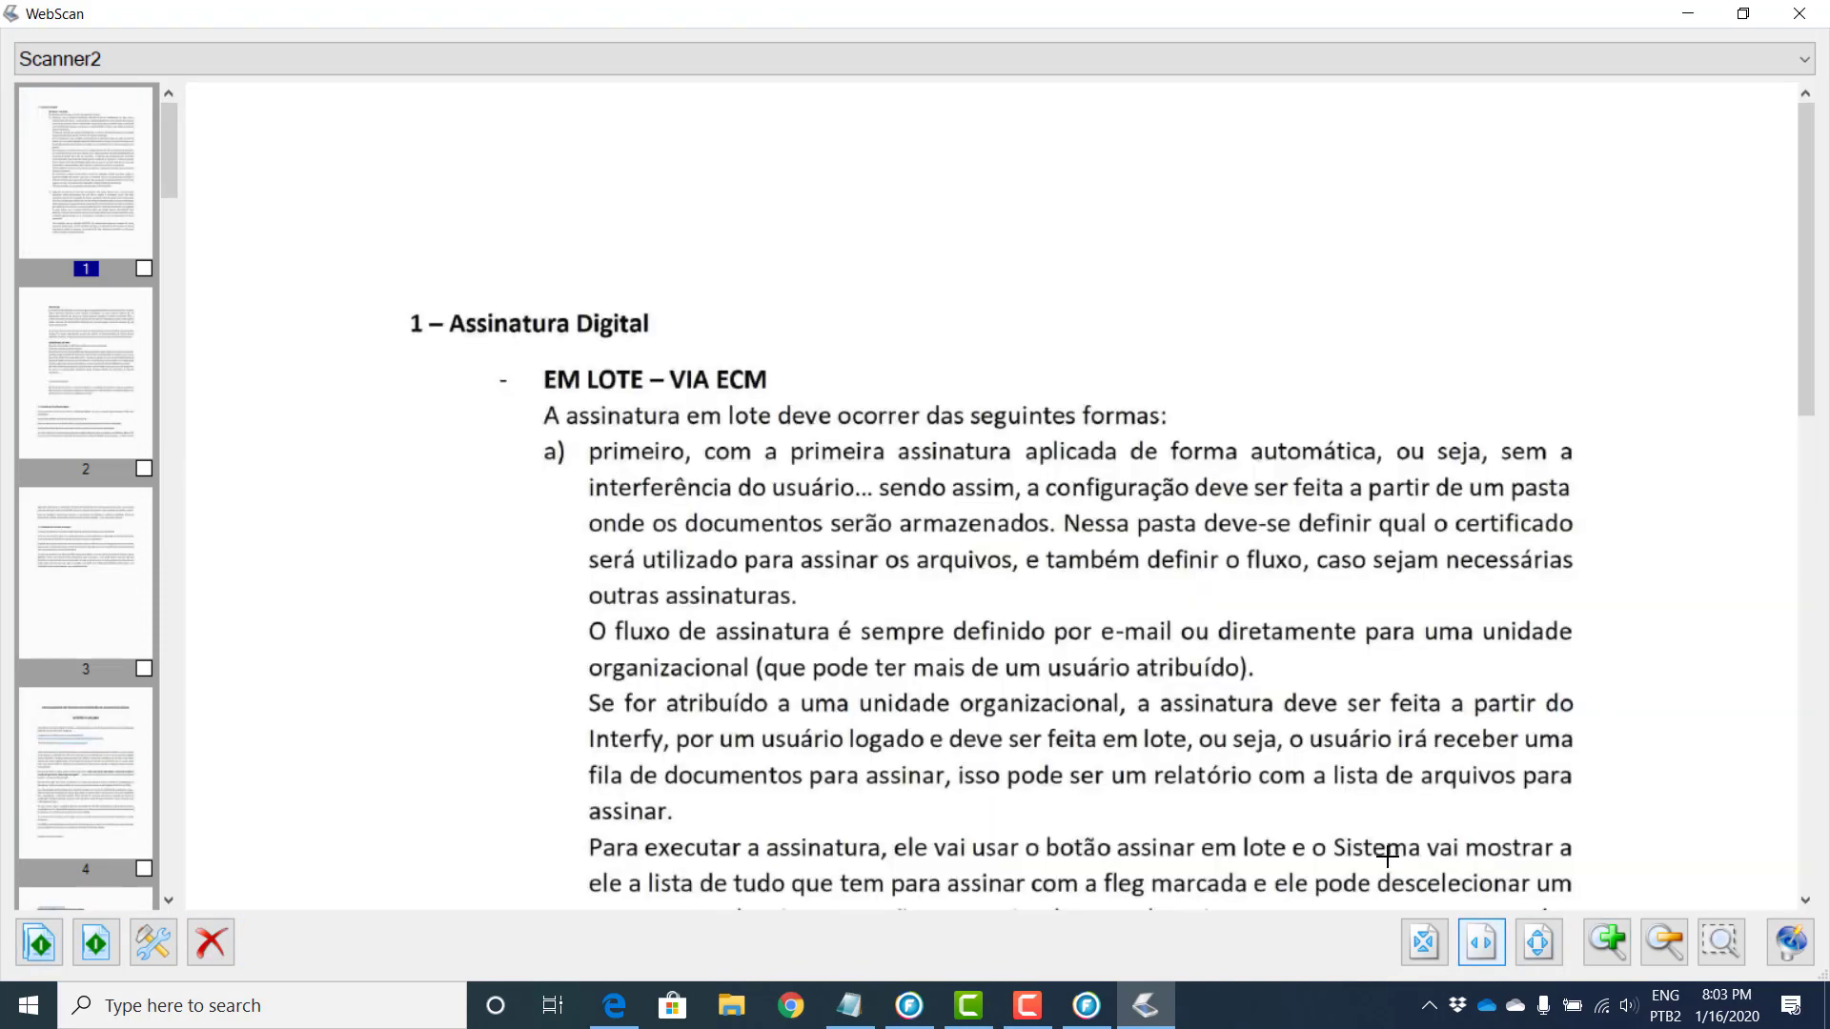
{"action": "scroll", "coordinate": [1387, 856], "scroll_direction": "down", "scroll_amount": 15}
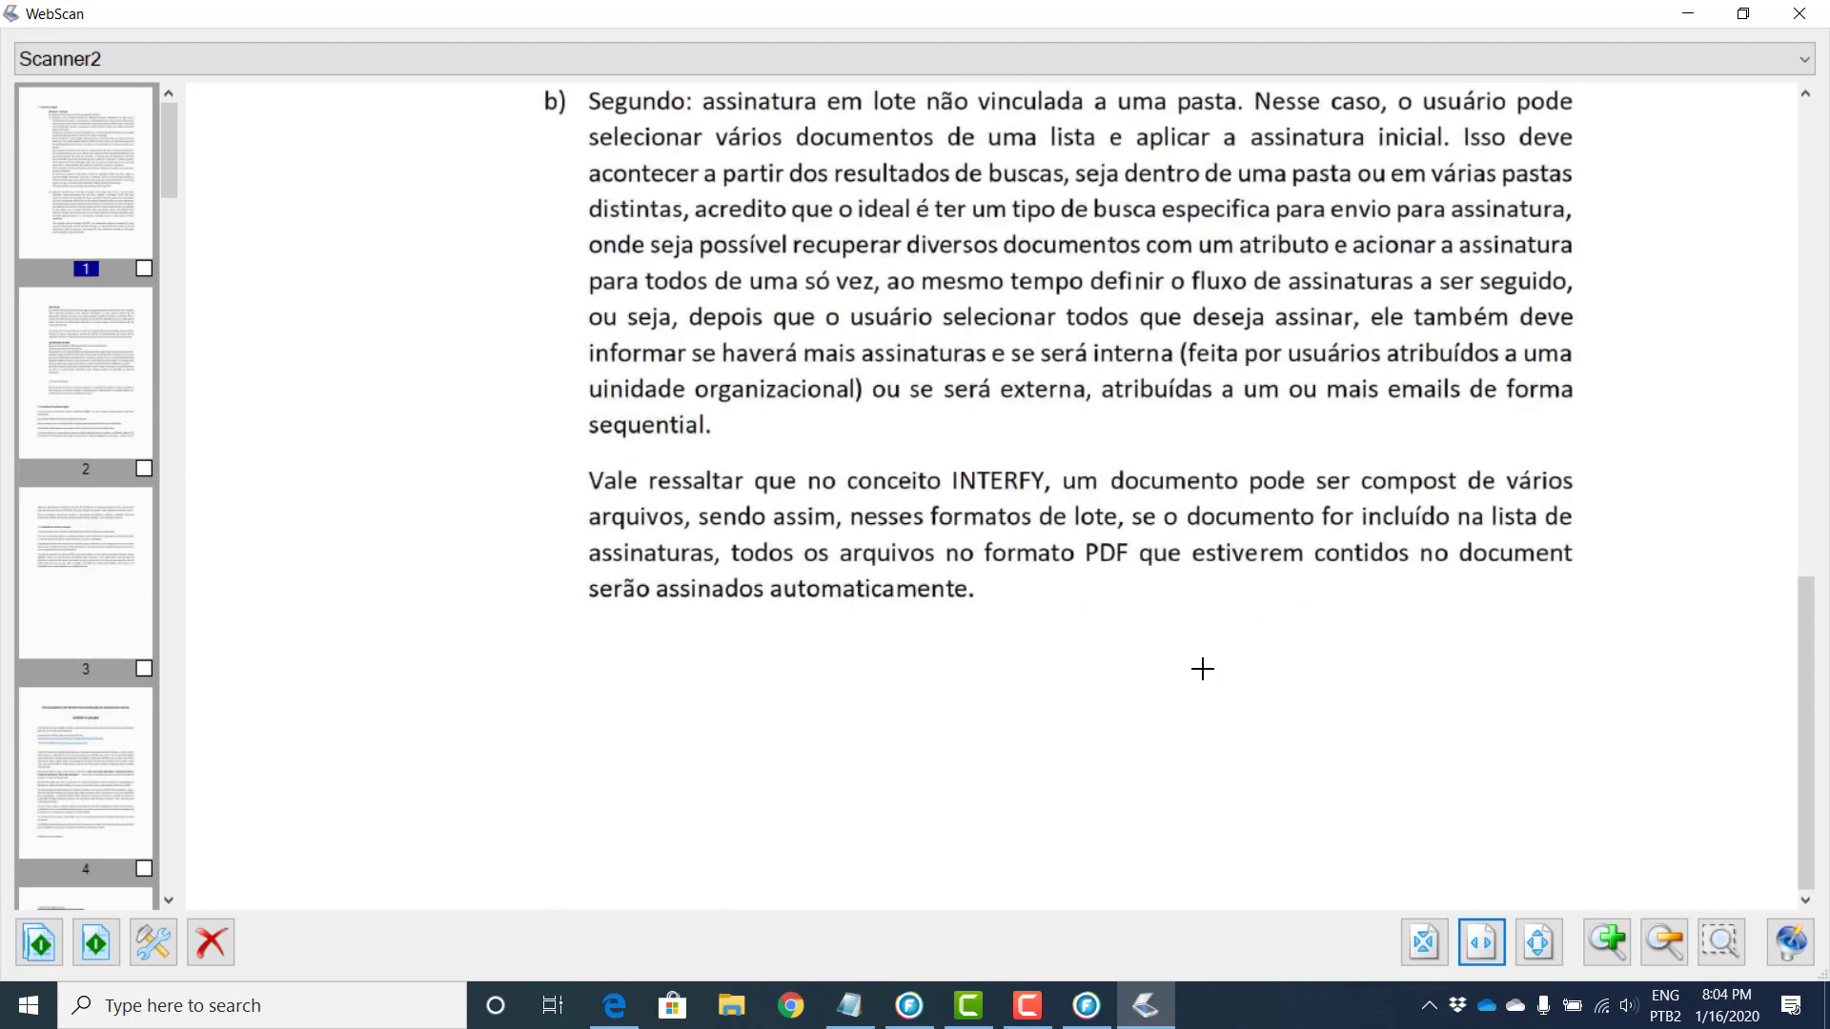
{"action": "left_click", "coordinate": [167, 944]}
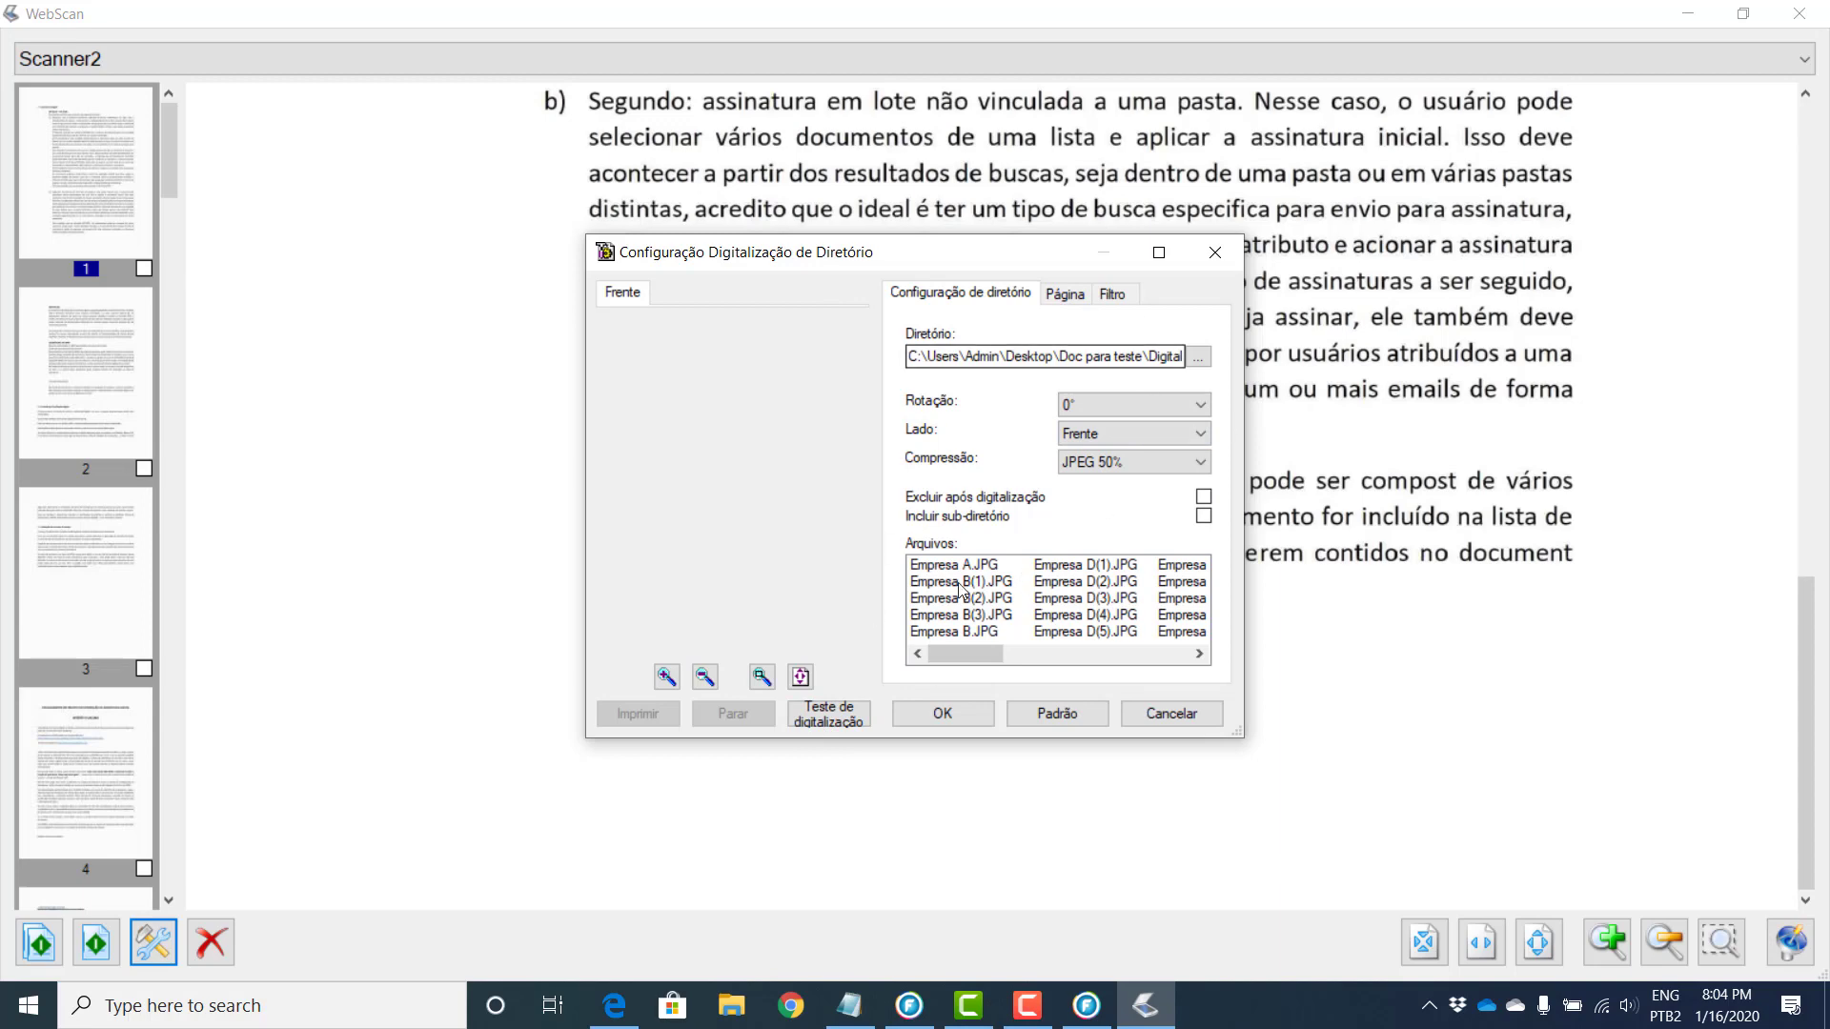
{"action": "left_click", "coordinate": [1073, 294]}
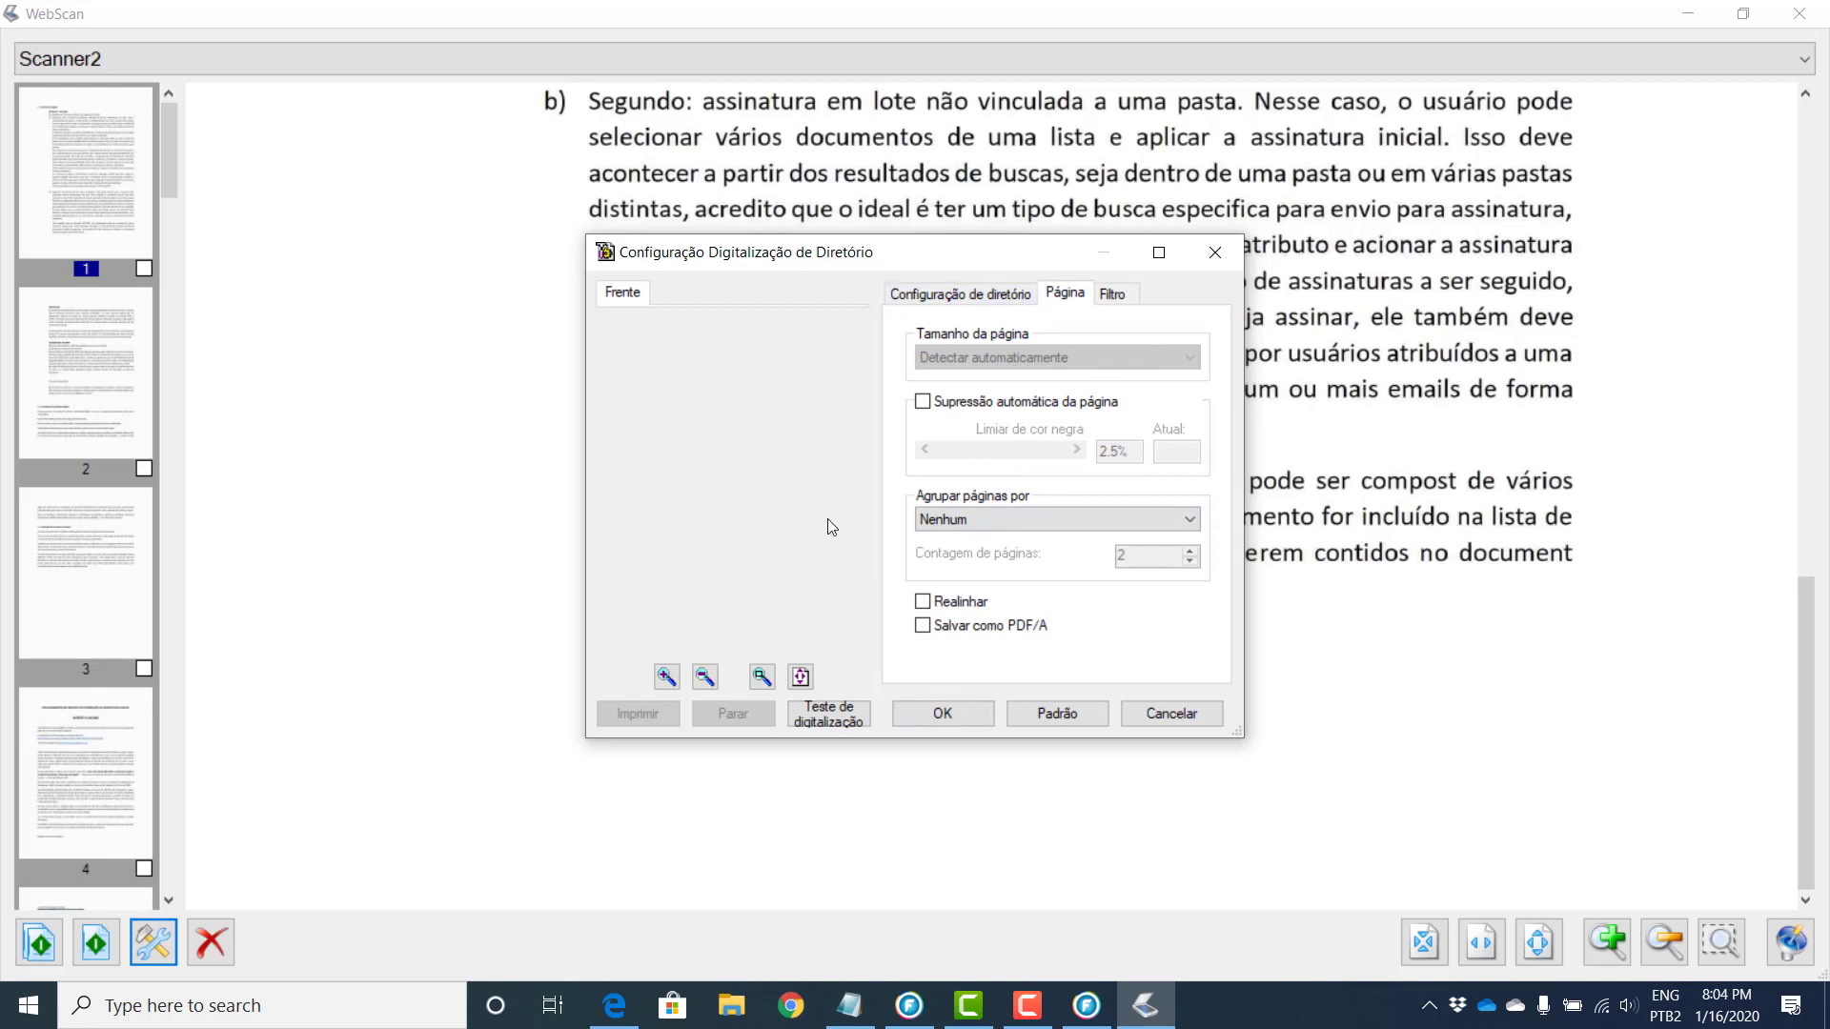
{"action": "left_click", "coordinate": [1147, 715]}
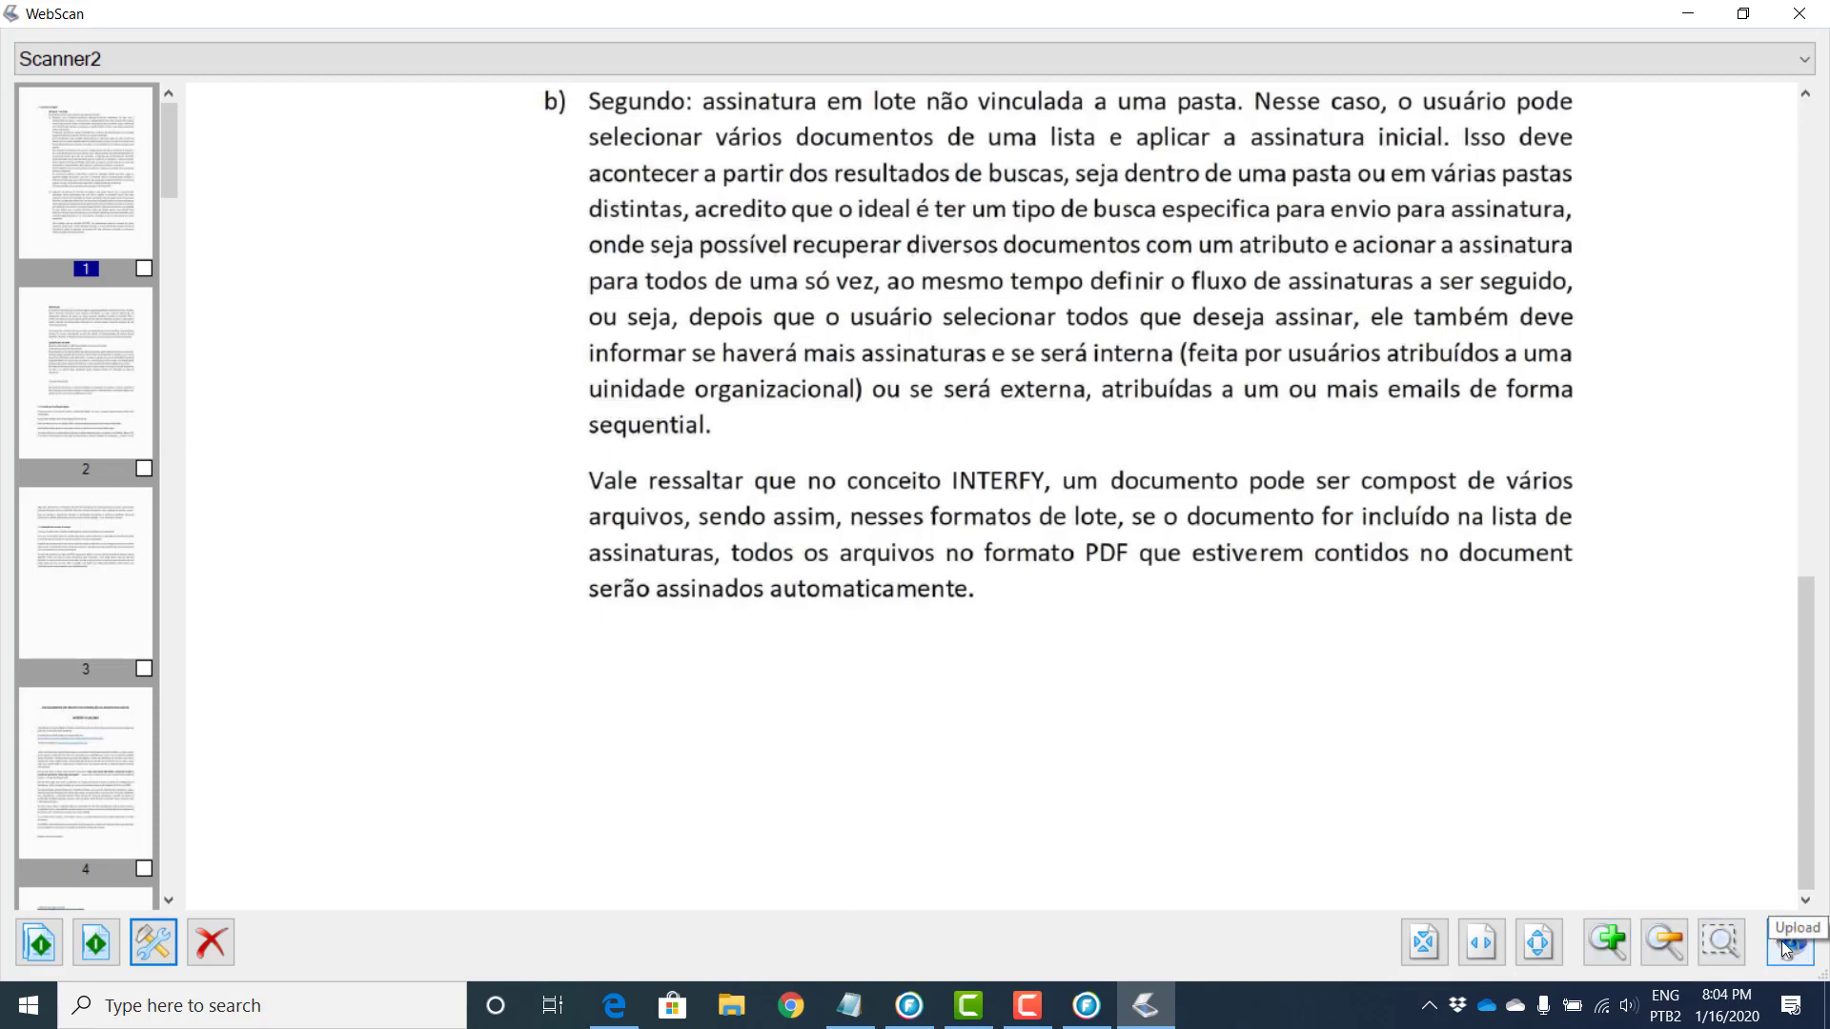
Step: Upload the 33 scanned pages to the server, then close WebScan
{"action": "left_click", "coordinate": [1743, 14]}
{"action": "left_click_drag", "start_coordinate": [1135, 168], "coordinate": [521, 183]}
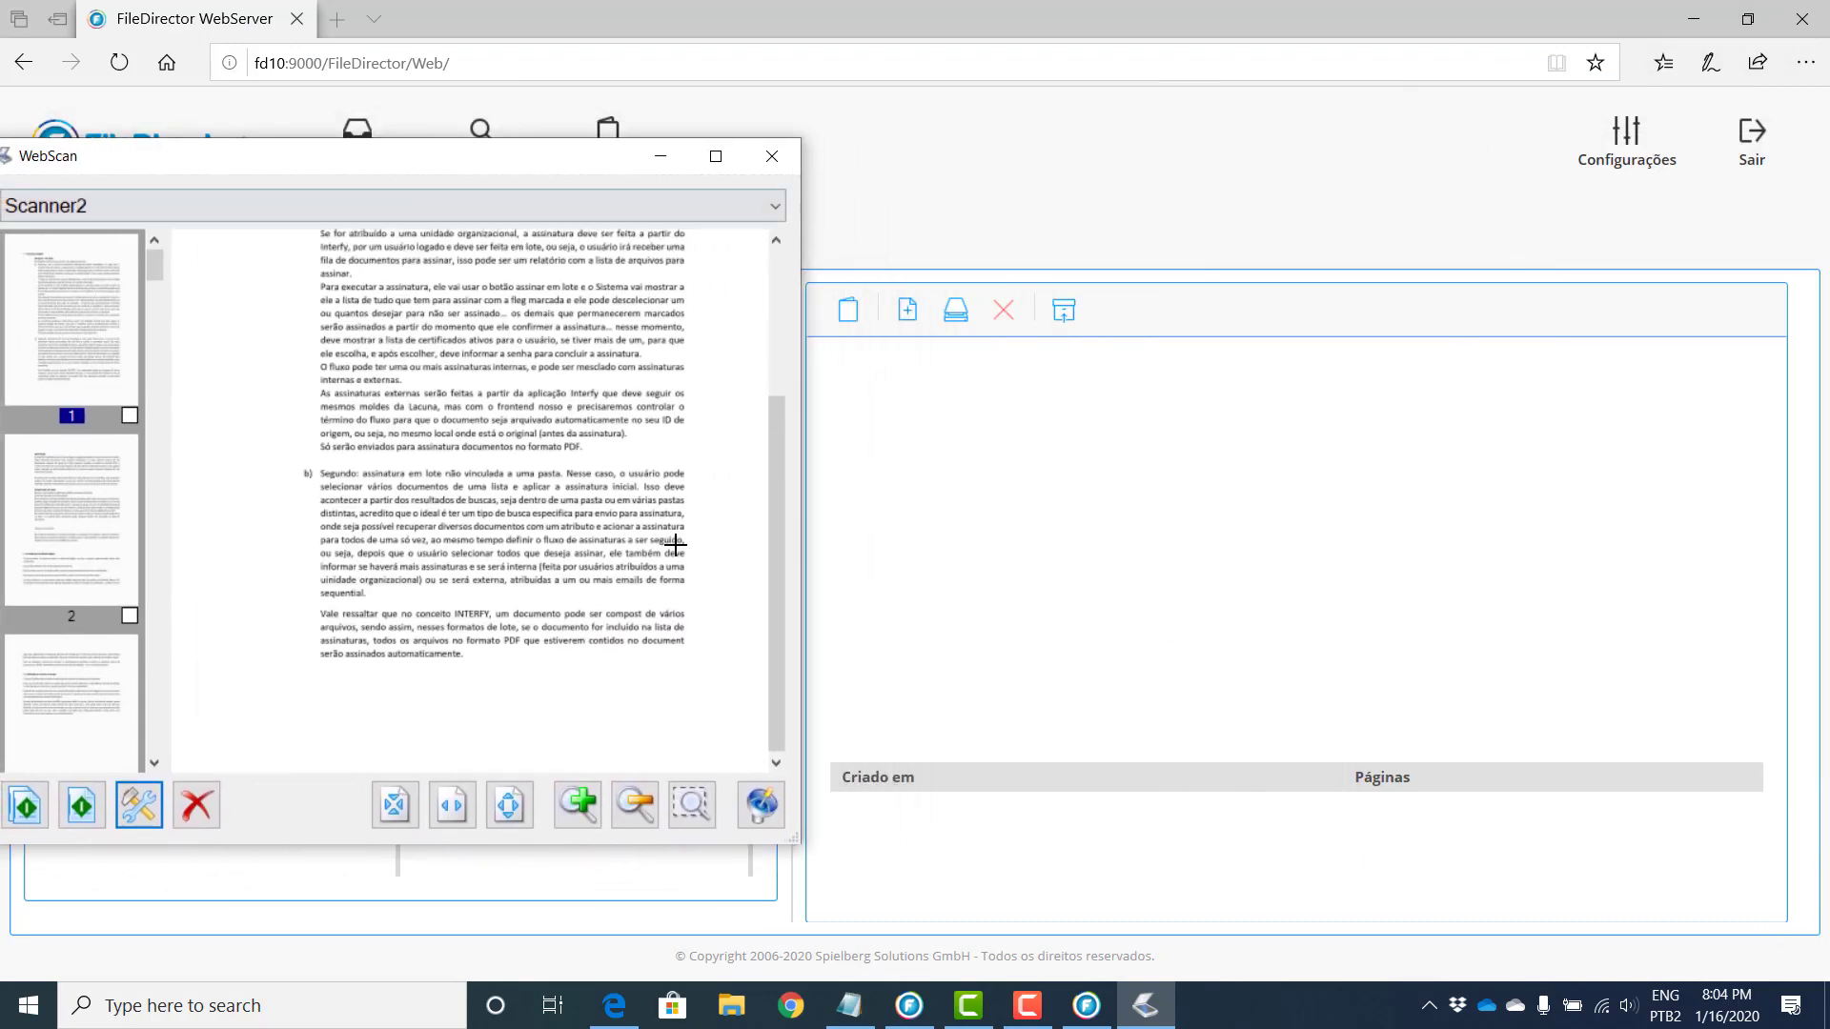
{"action": "left_click", "coordinate": [770, 815]}
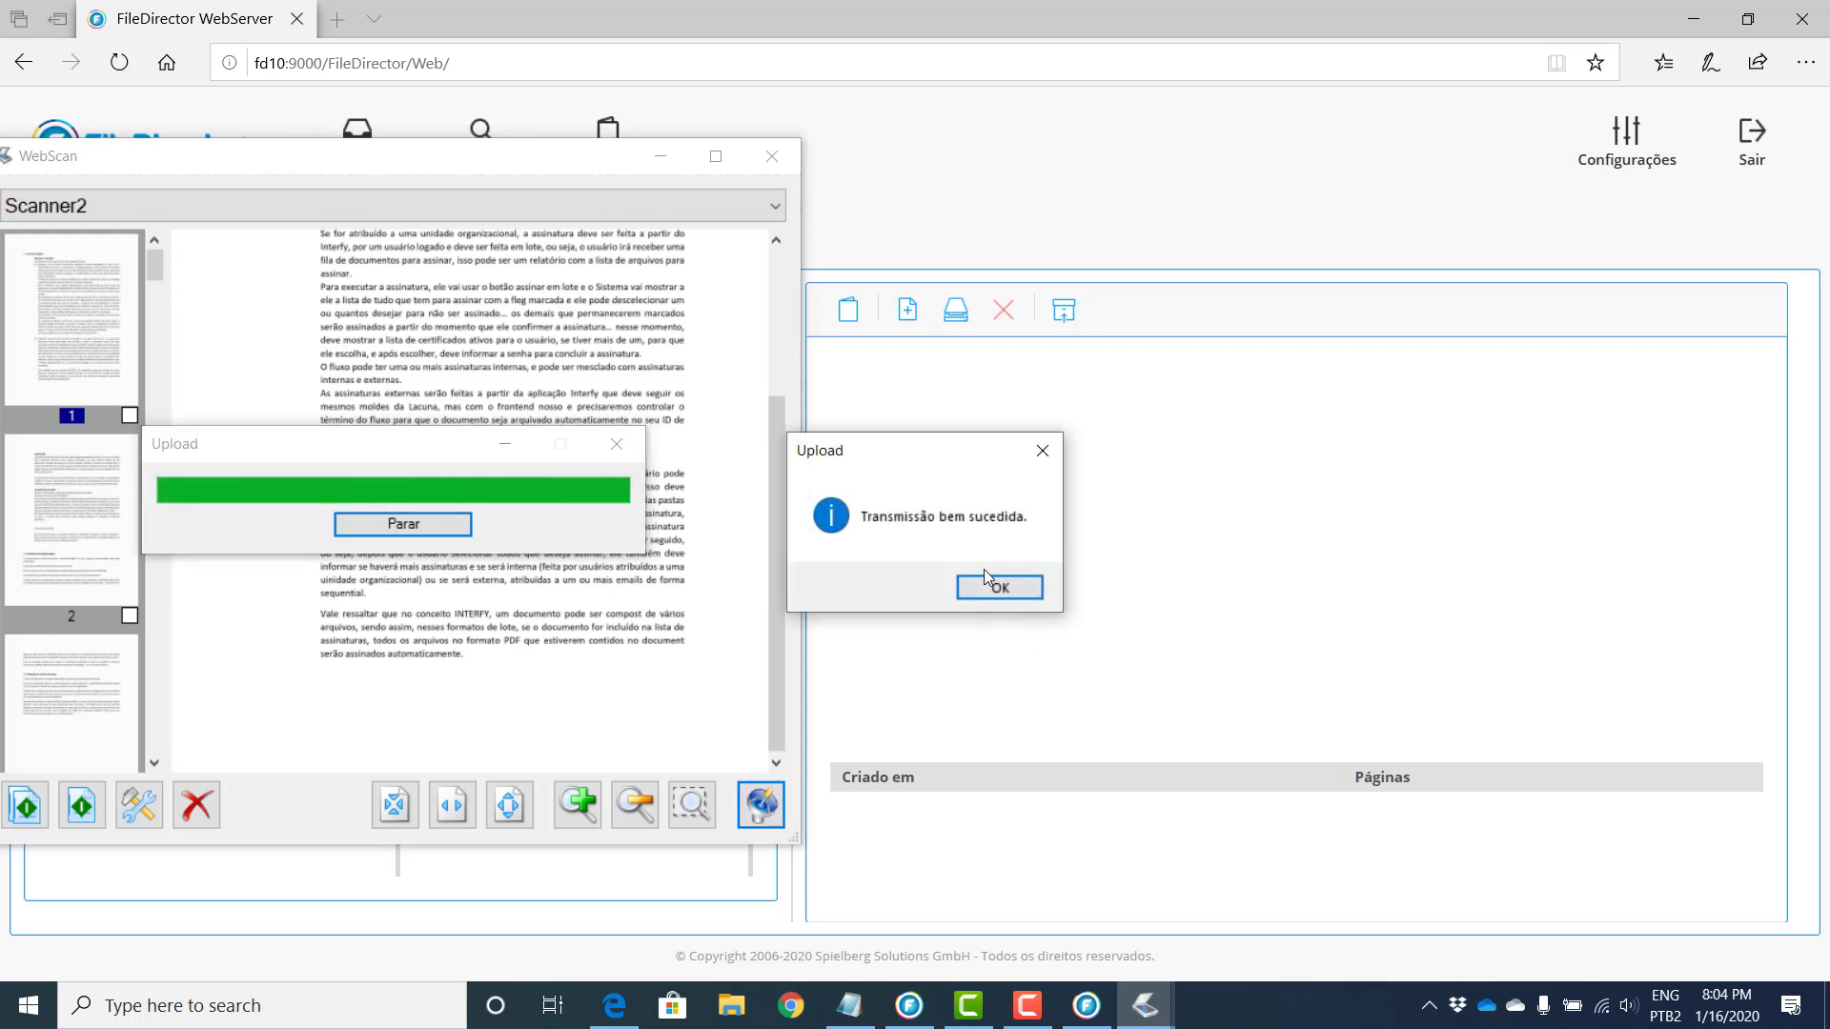
{"action": "left_click", "coordinate": [987, 578]}
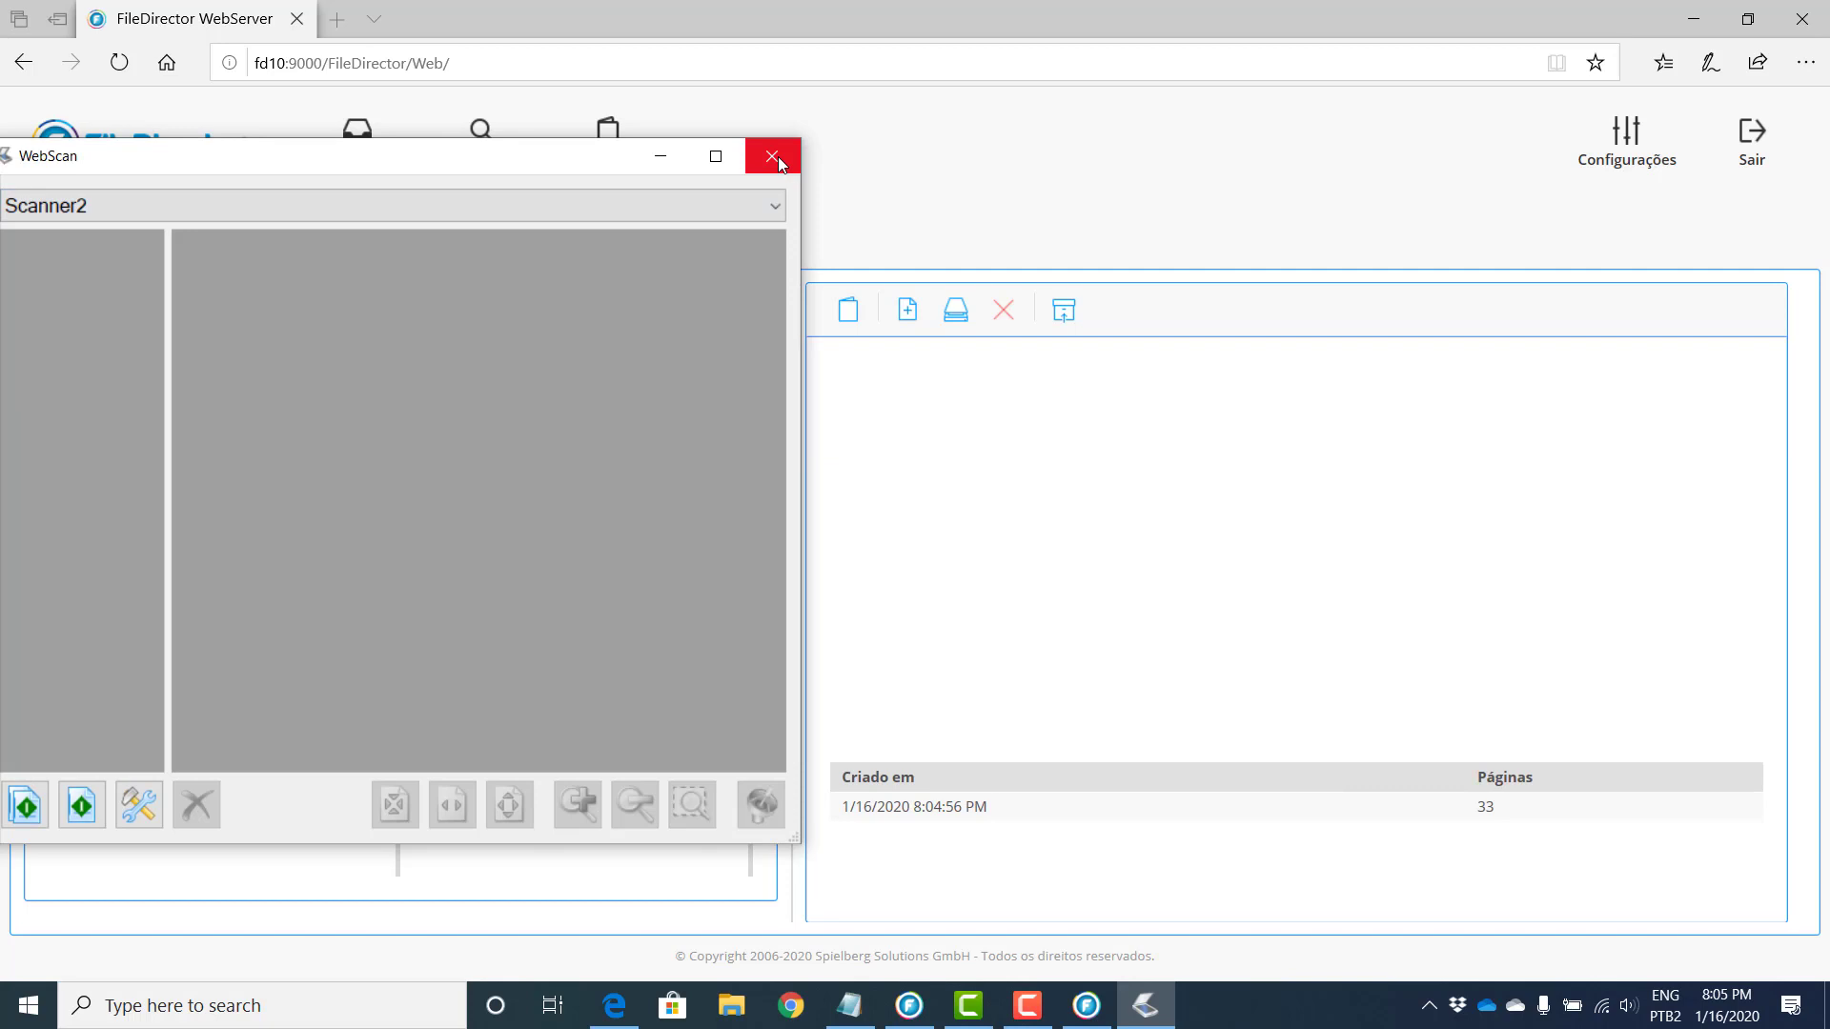
{"action": "left_click", "coordinate": [779, 162]}
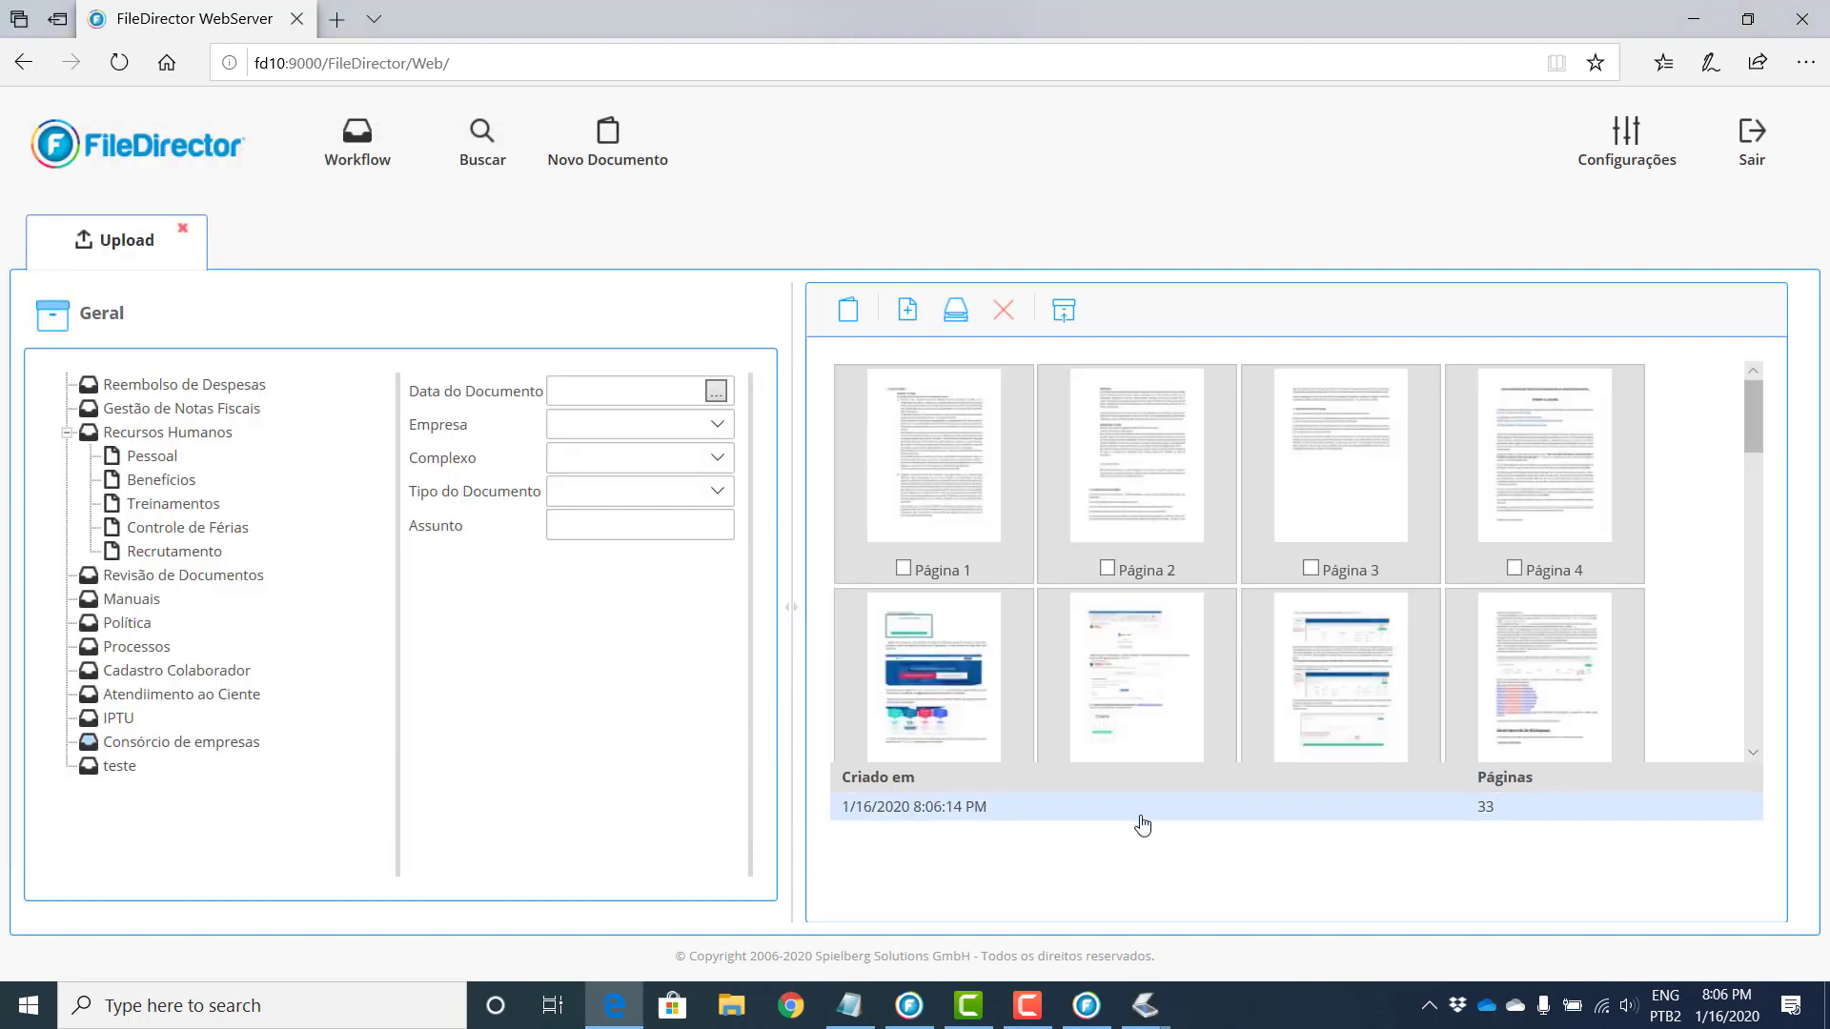
{"action": "left_click_drag", "start_coordinate": [1754, 425], "coordinate": [1758, 382]}
Step: Index it as 1/16/2020, Empresa D, Complexo D2, Termo de Entrega, and release it
{"action": "left_click", "coordinate": [715, 391]}
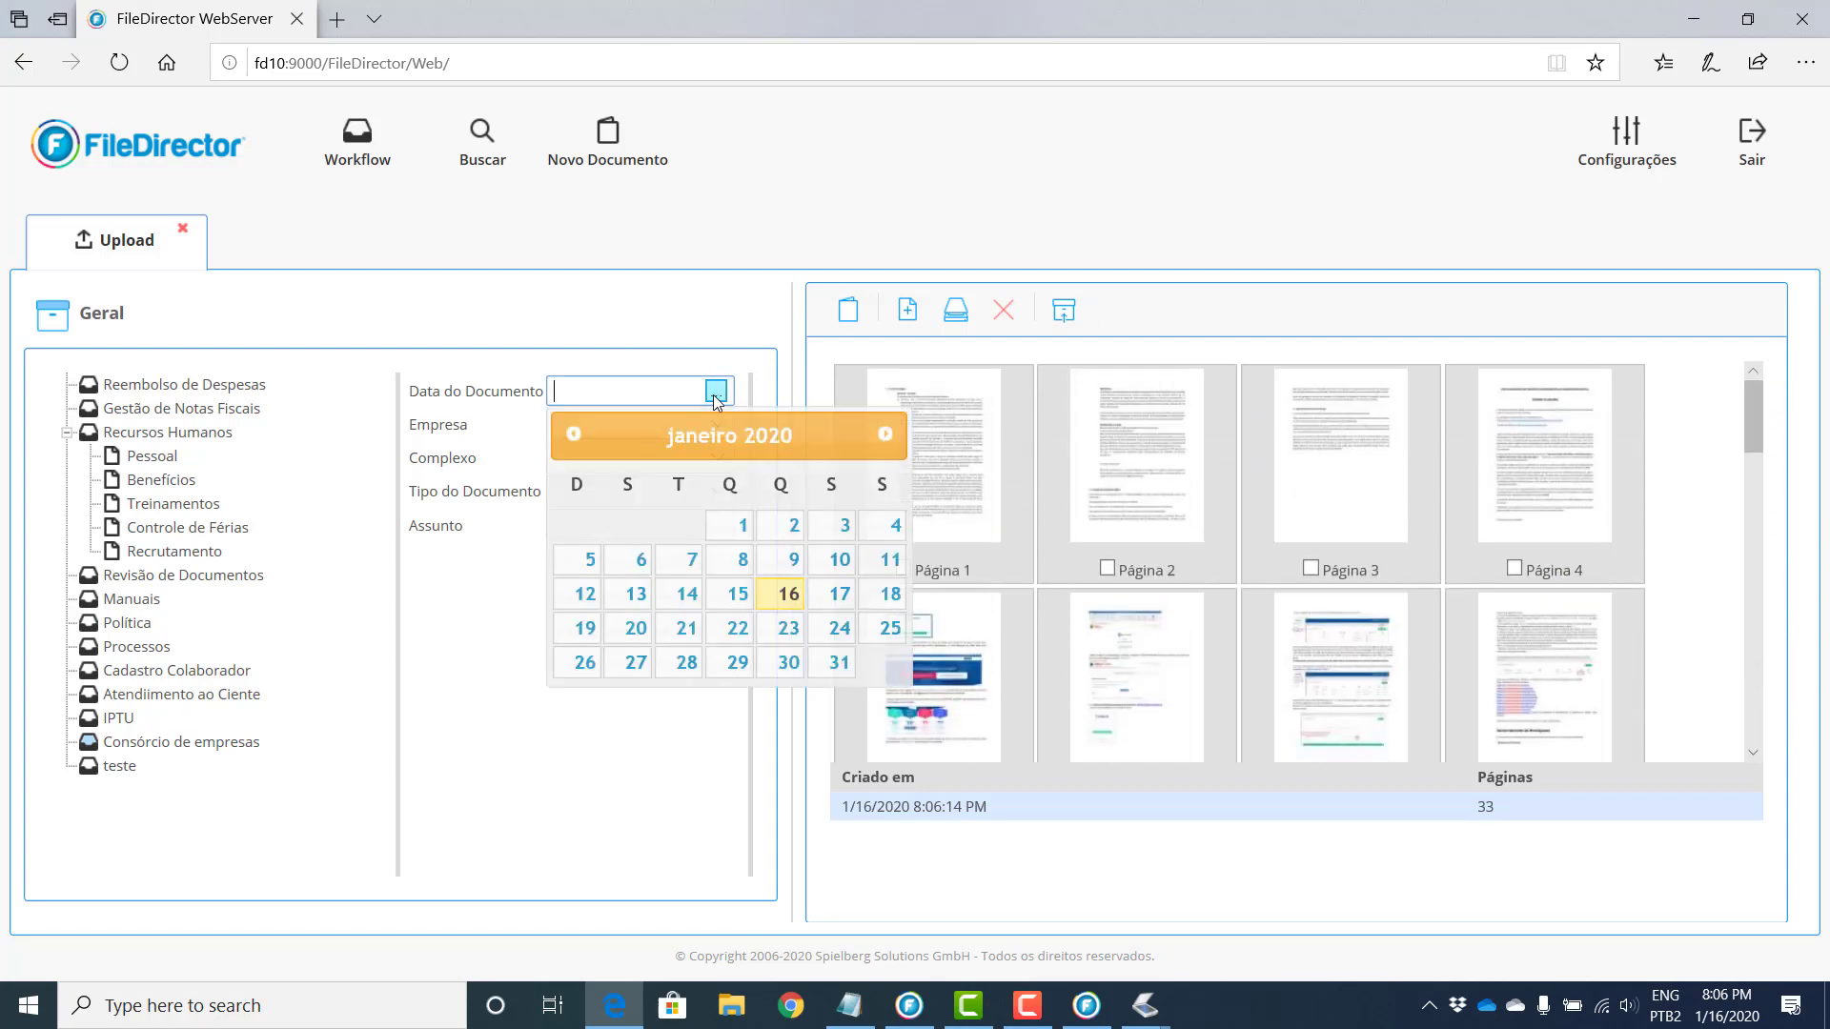
{"action": "left_click", "coordinate": [787, 592]}
{"action": "left_click", "coordinate": [715, 424]}
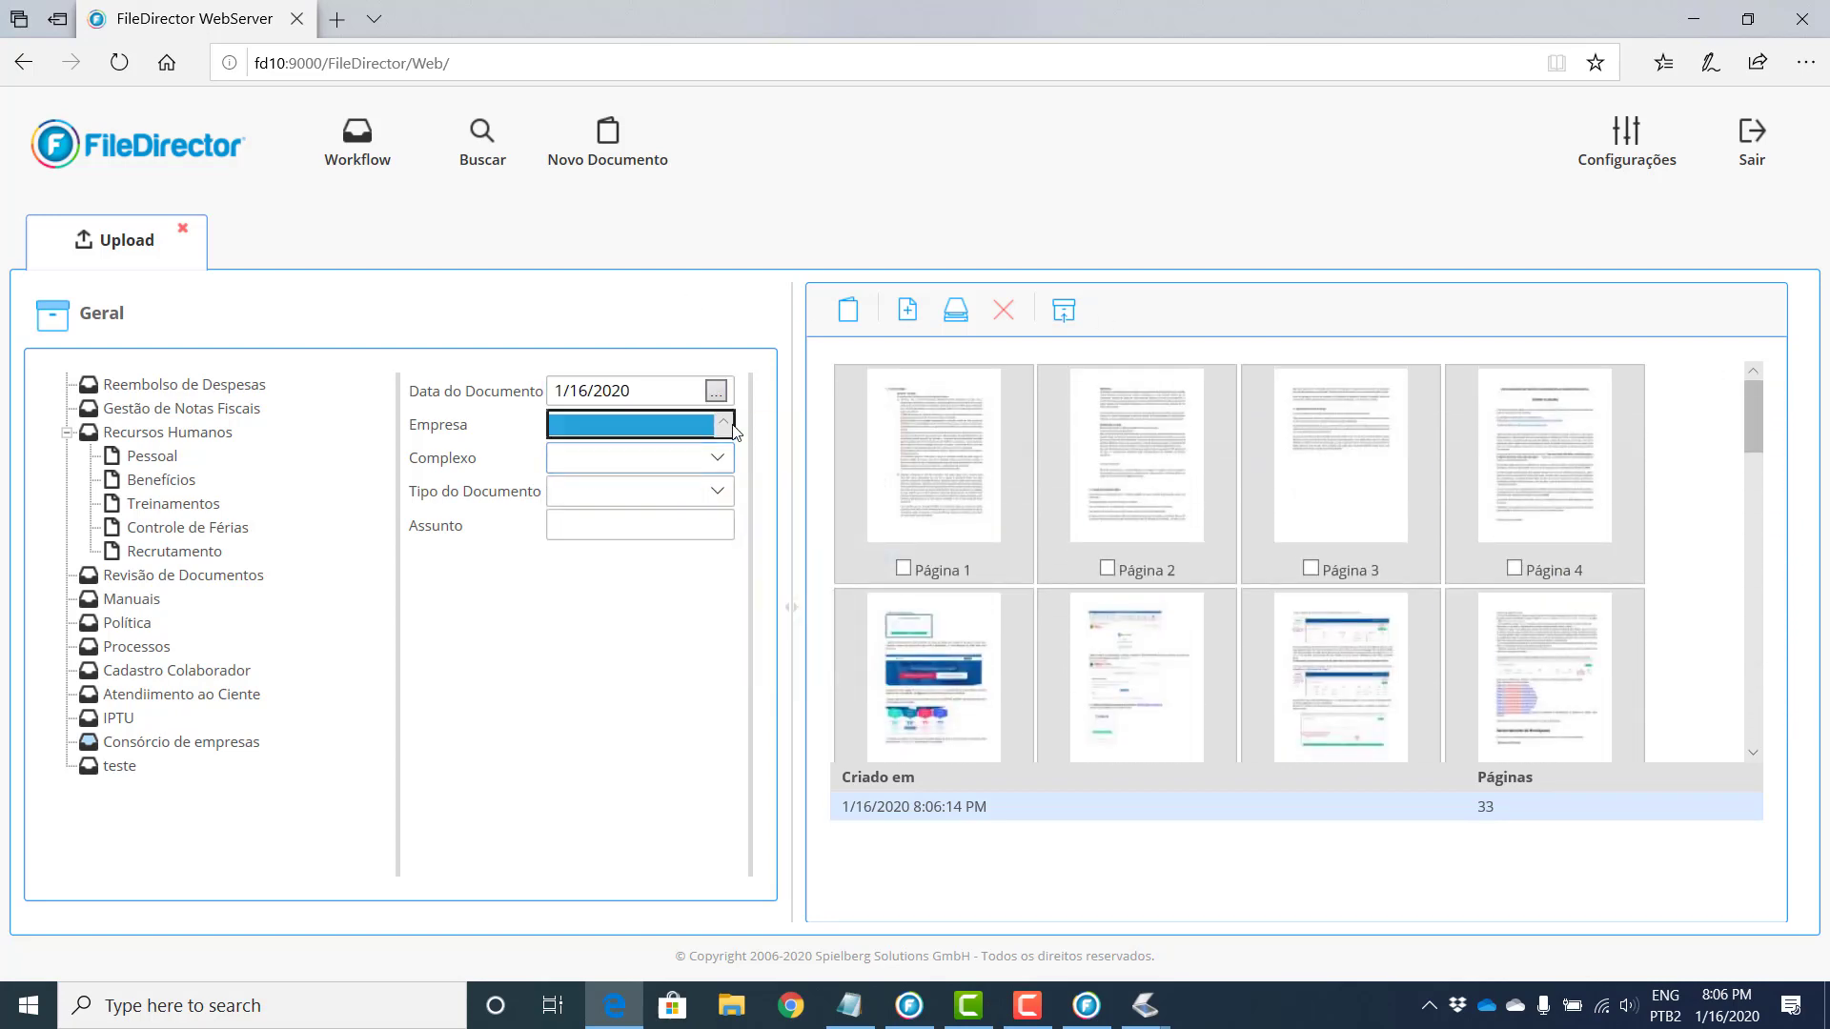
{"action": "left_click", "coordinate": [667, 514]}
{"action": "left_click", "coordinate": [717, 459]}
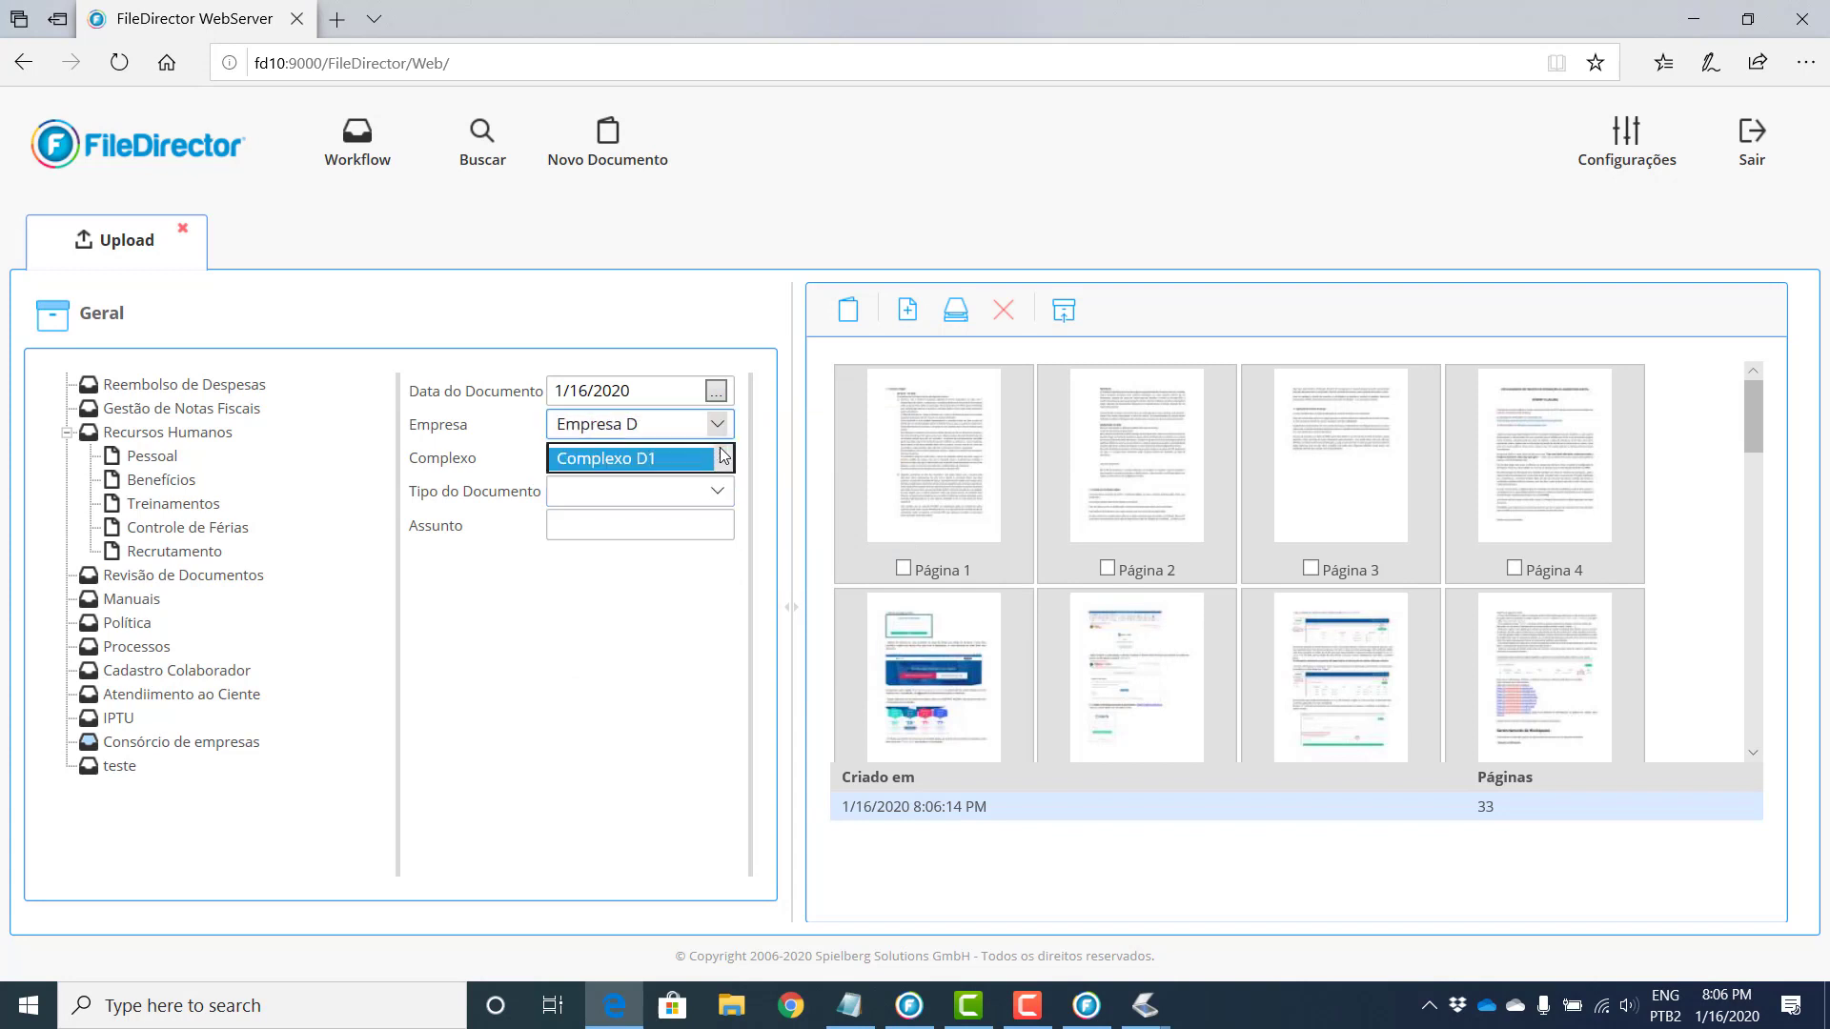
{"action": "left_click", "coordinate": [709, 497]}
{"action": "left_click", "coordinate": [709, 496]}
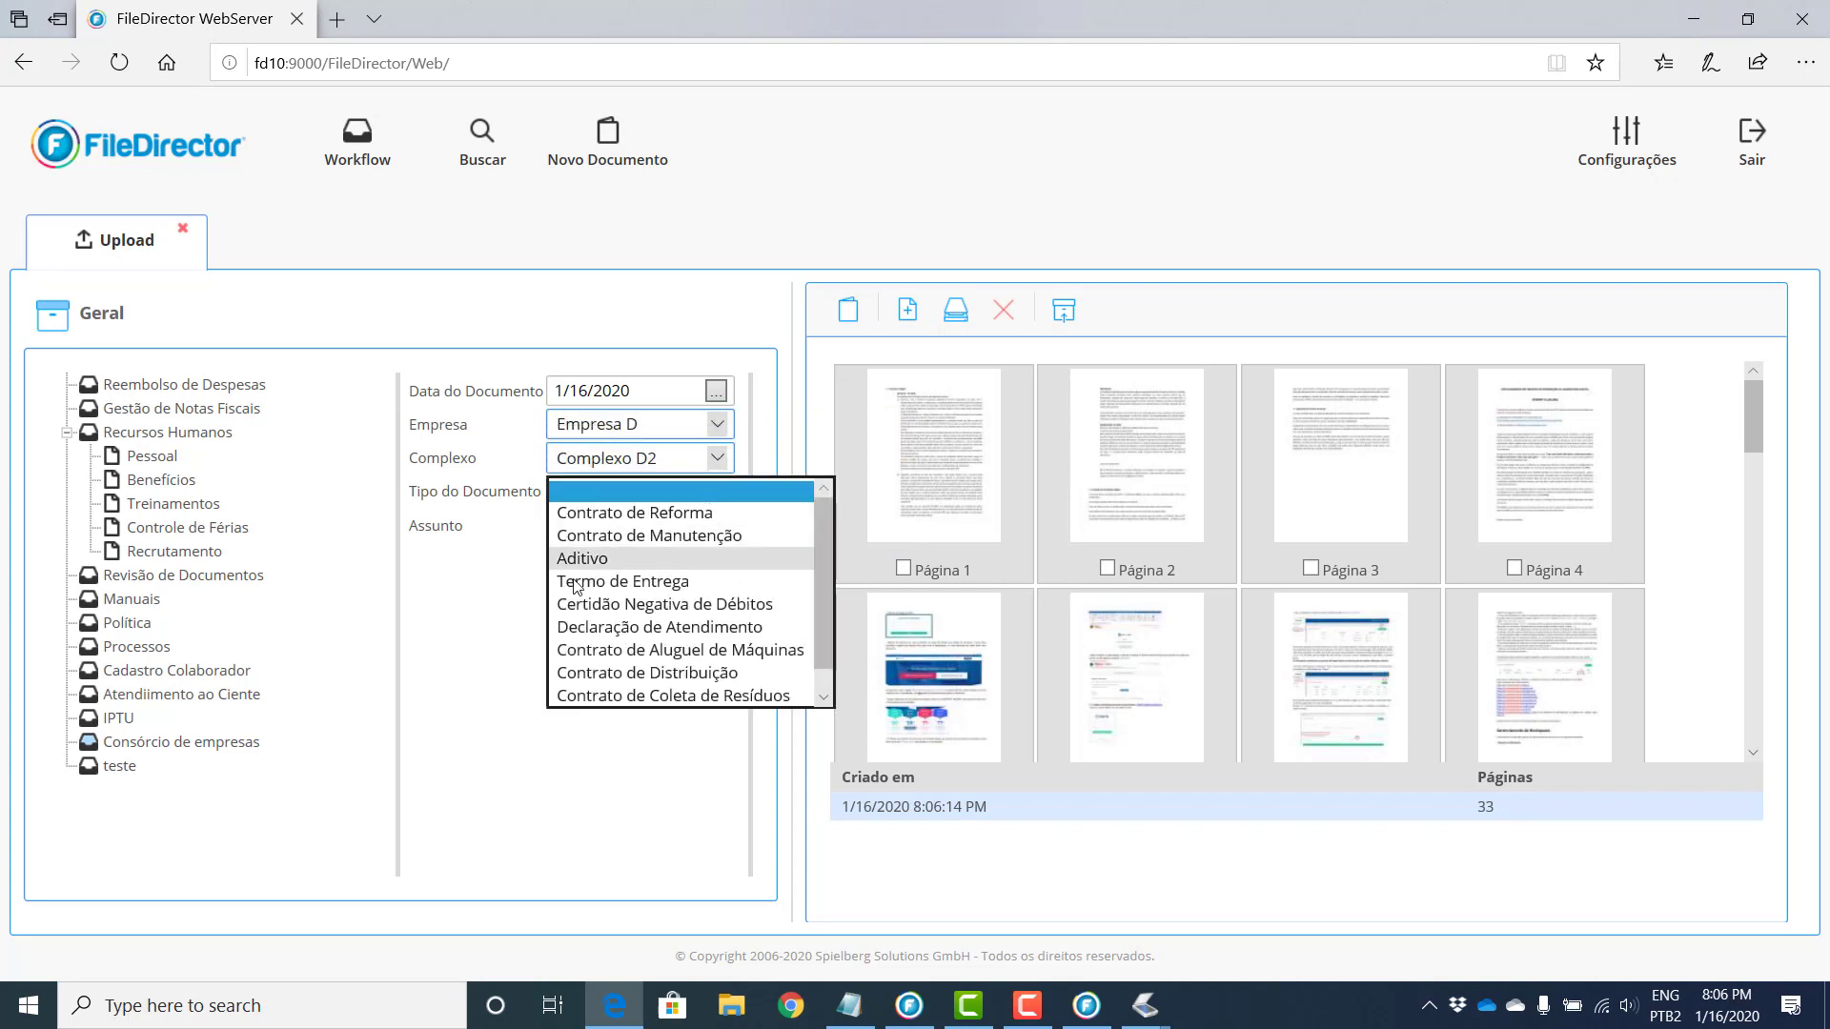
{"action": "left_click", "coordinate": [658, 576]}
{"action": "left_click", "coordinate": [1065, 310]}
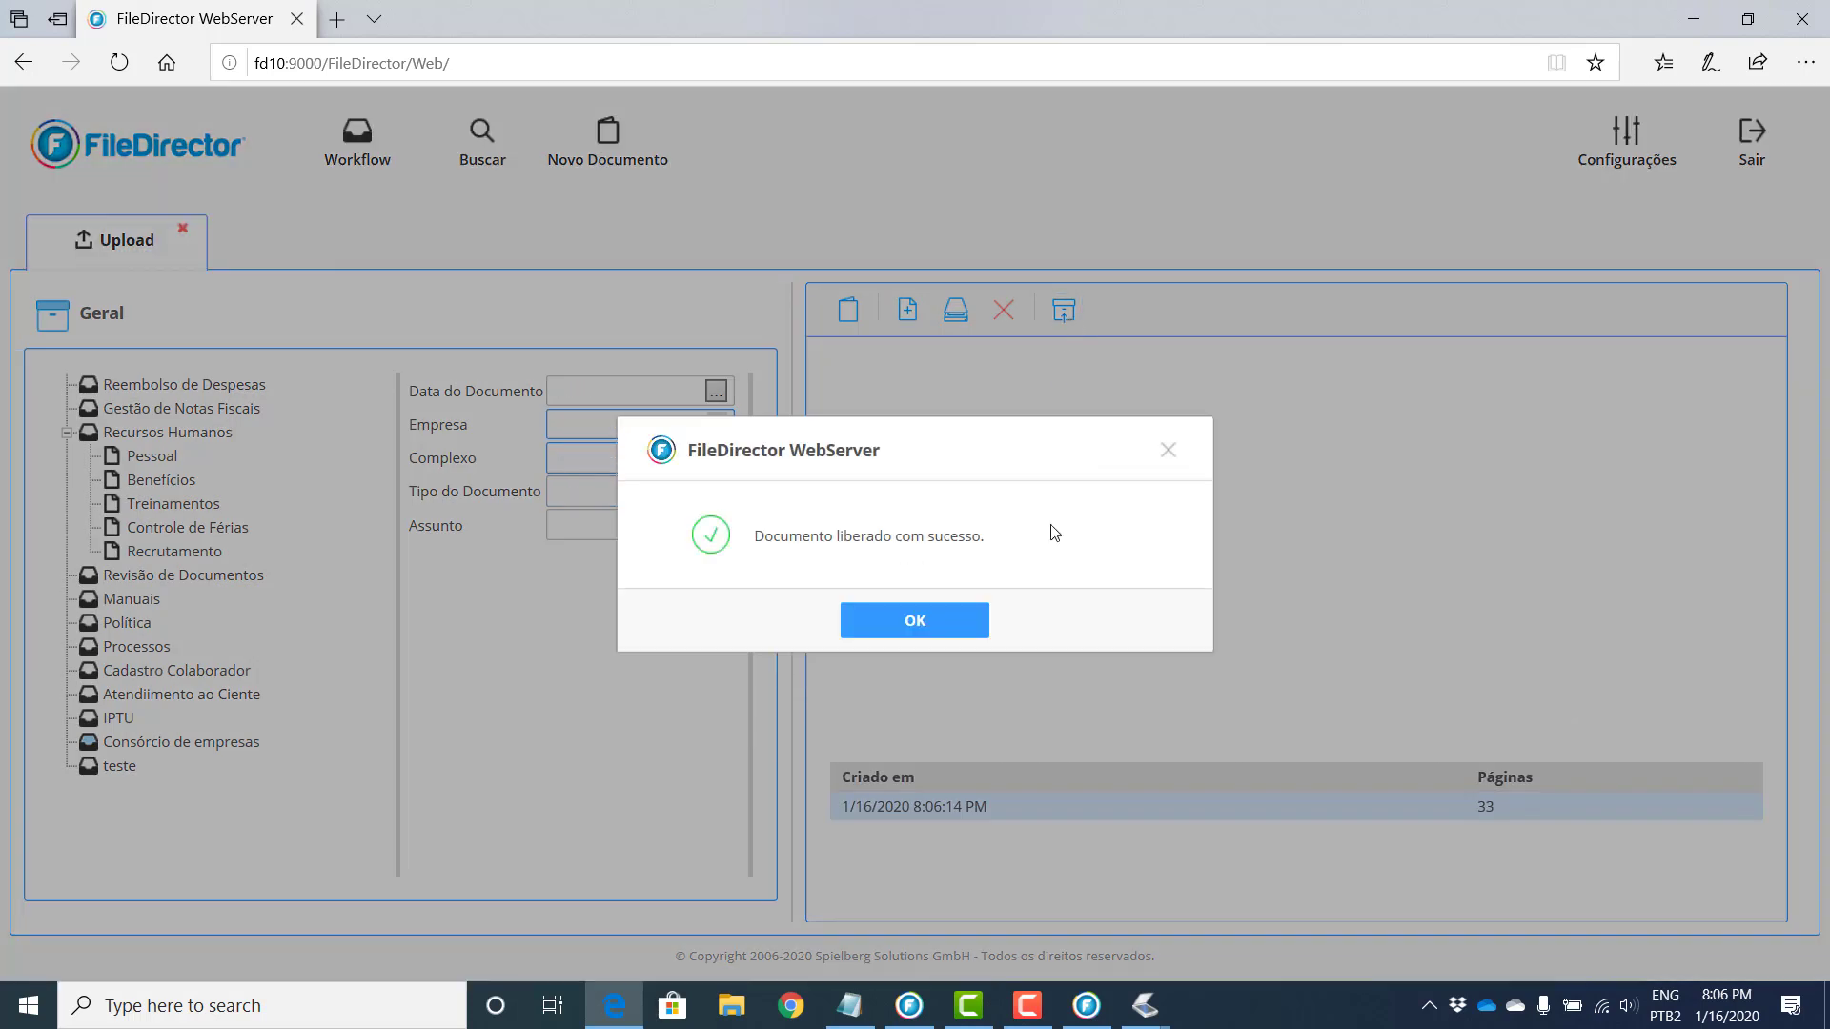
{"action": "left_click", "coordinate": [964, 622]}
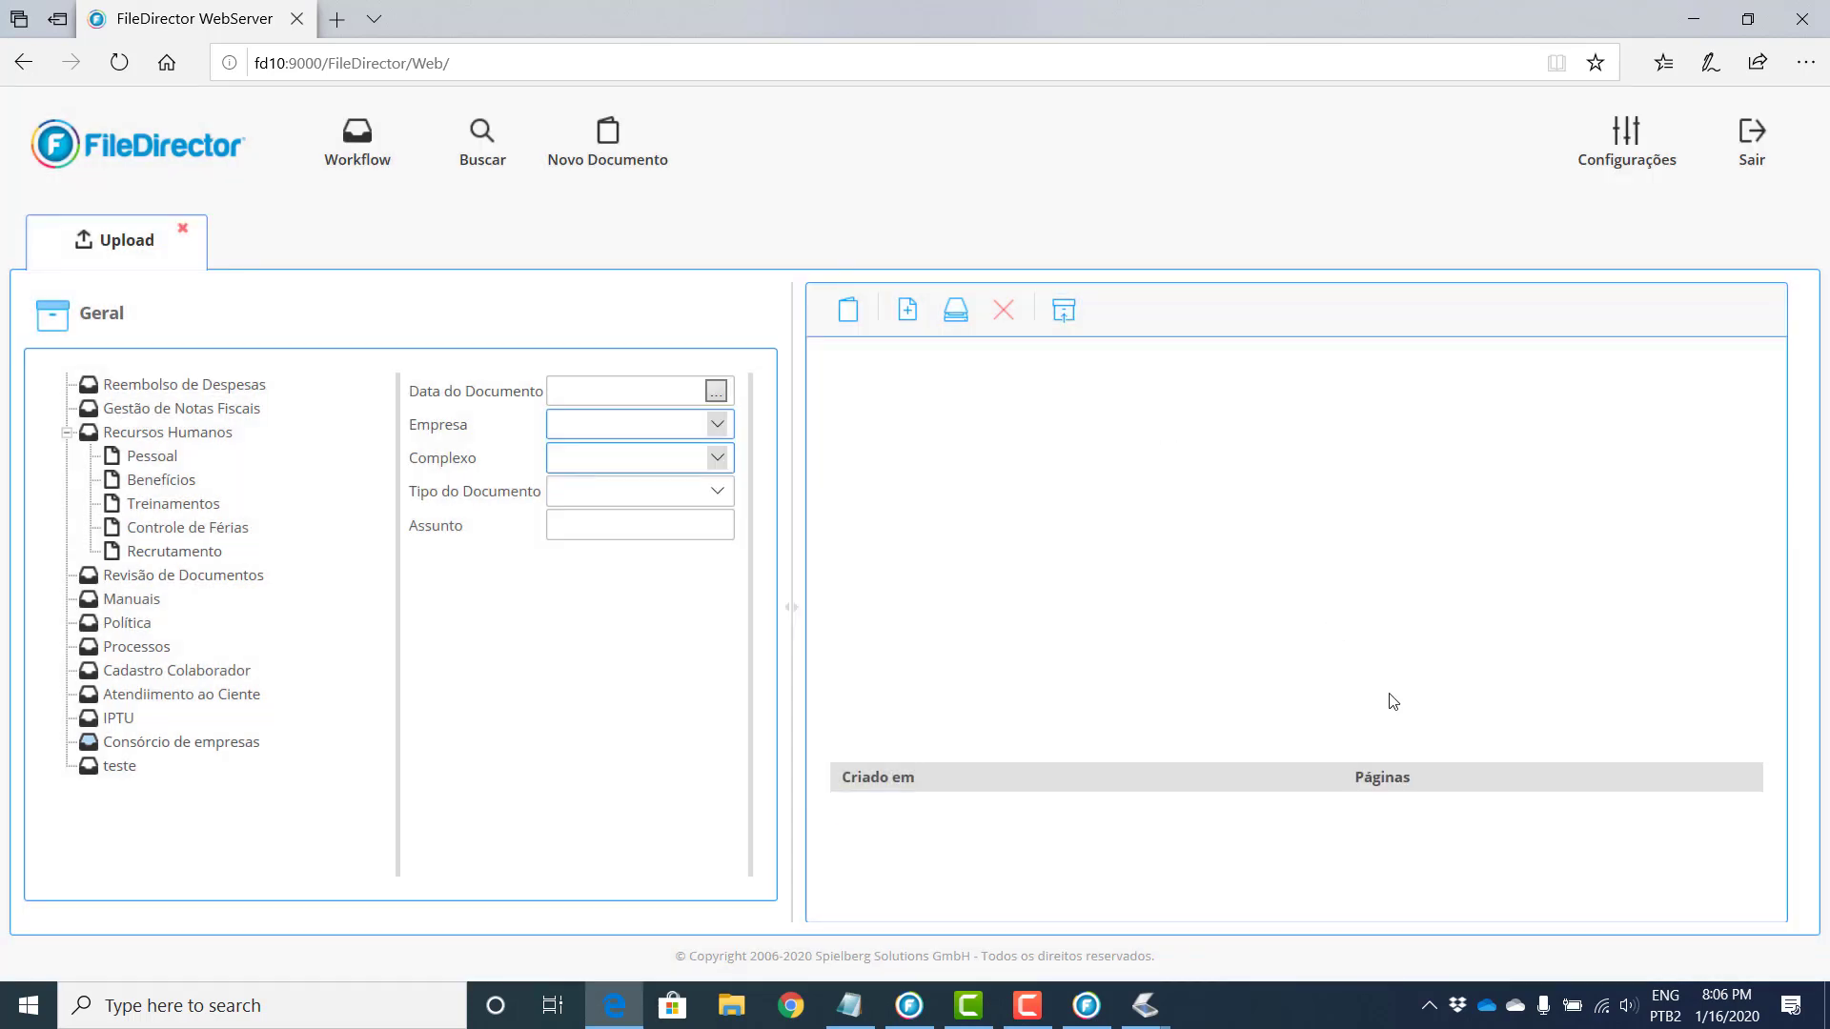
Step: List all Consórcio de empresas documents, then run a full-text search for 'interfy'
{"action": "left_click", "coordinate": [184, 229]}
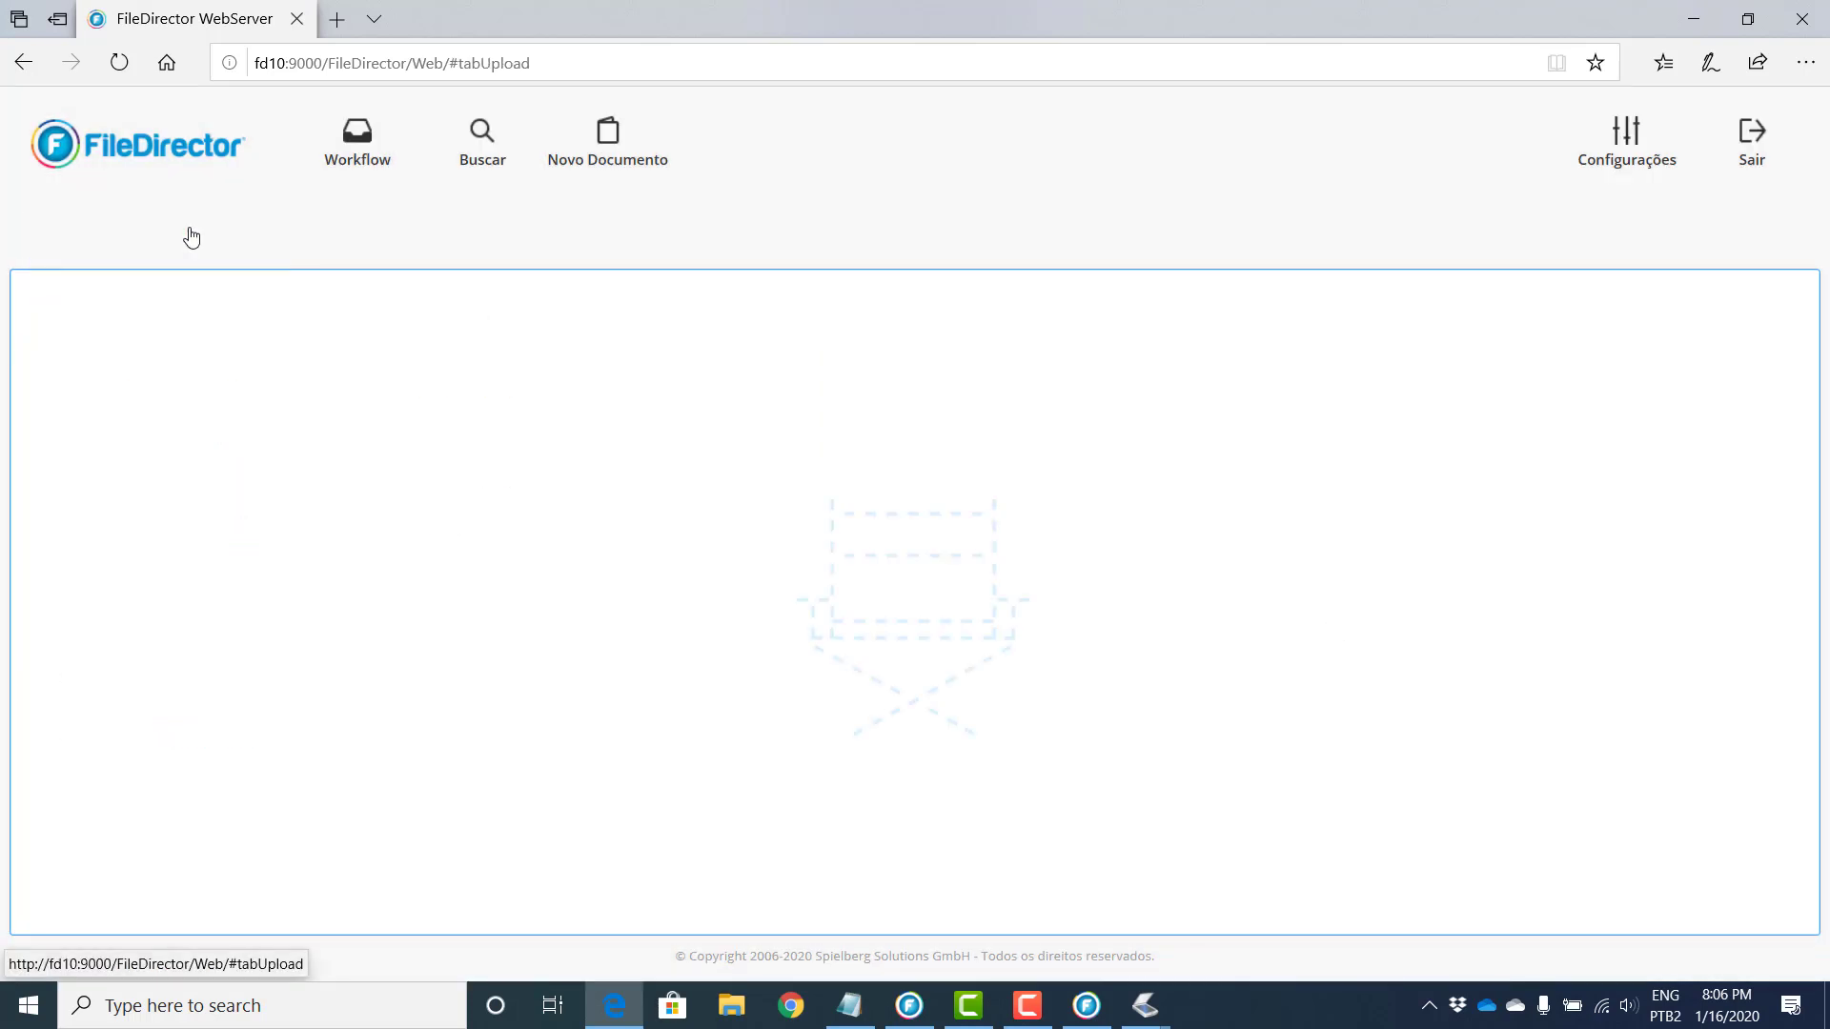
{"action": "left_click", "coordinate": [483, 133]}
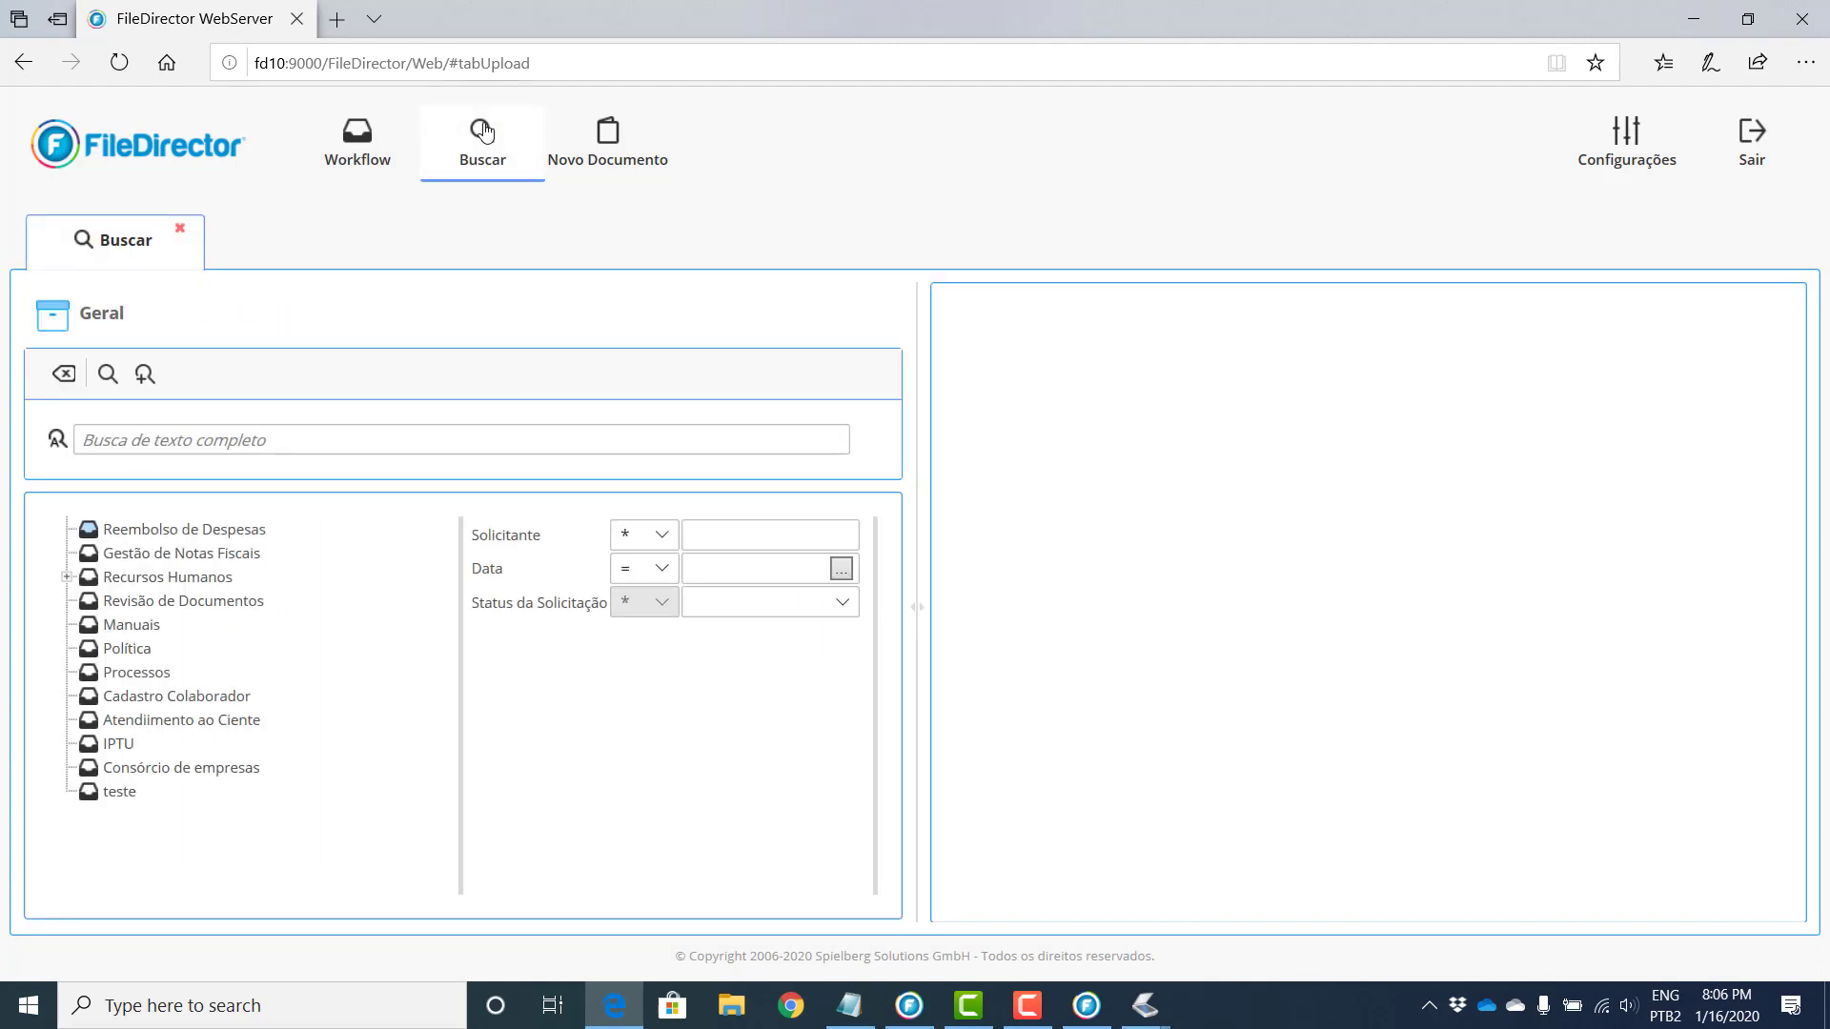
{"action": "left_click", "coordinate": [159, 768]}
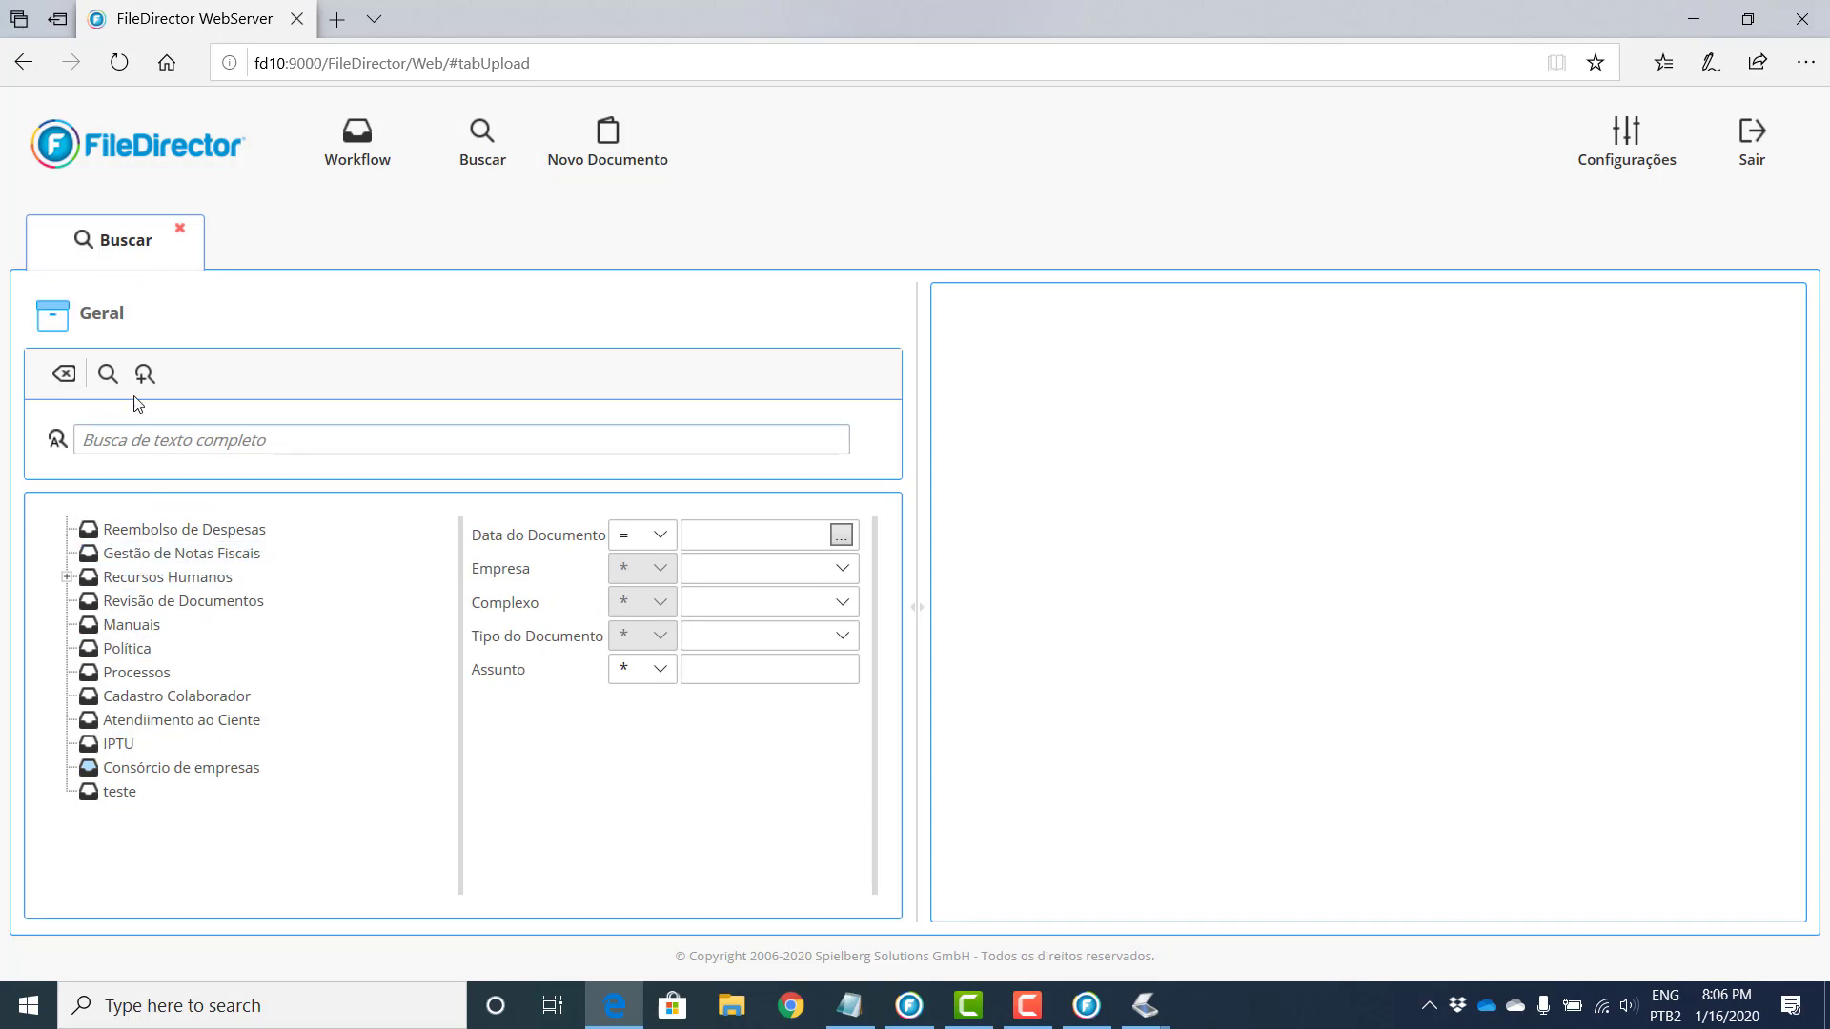
{"action": "left_click", "coordinate": [108, 374]}
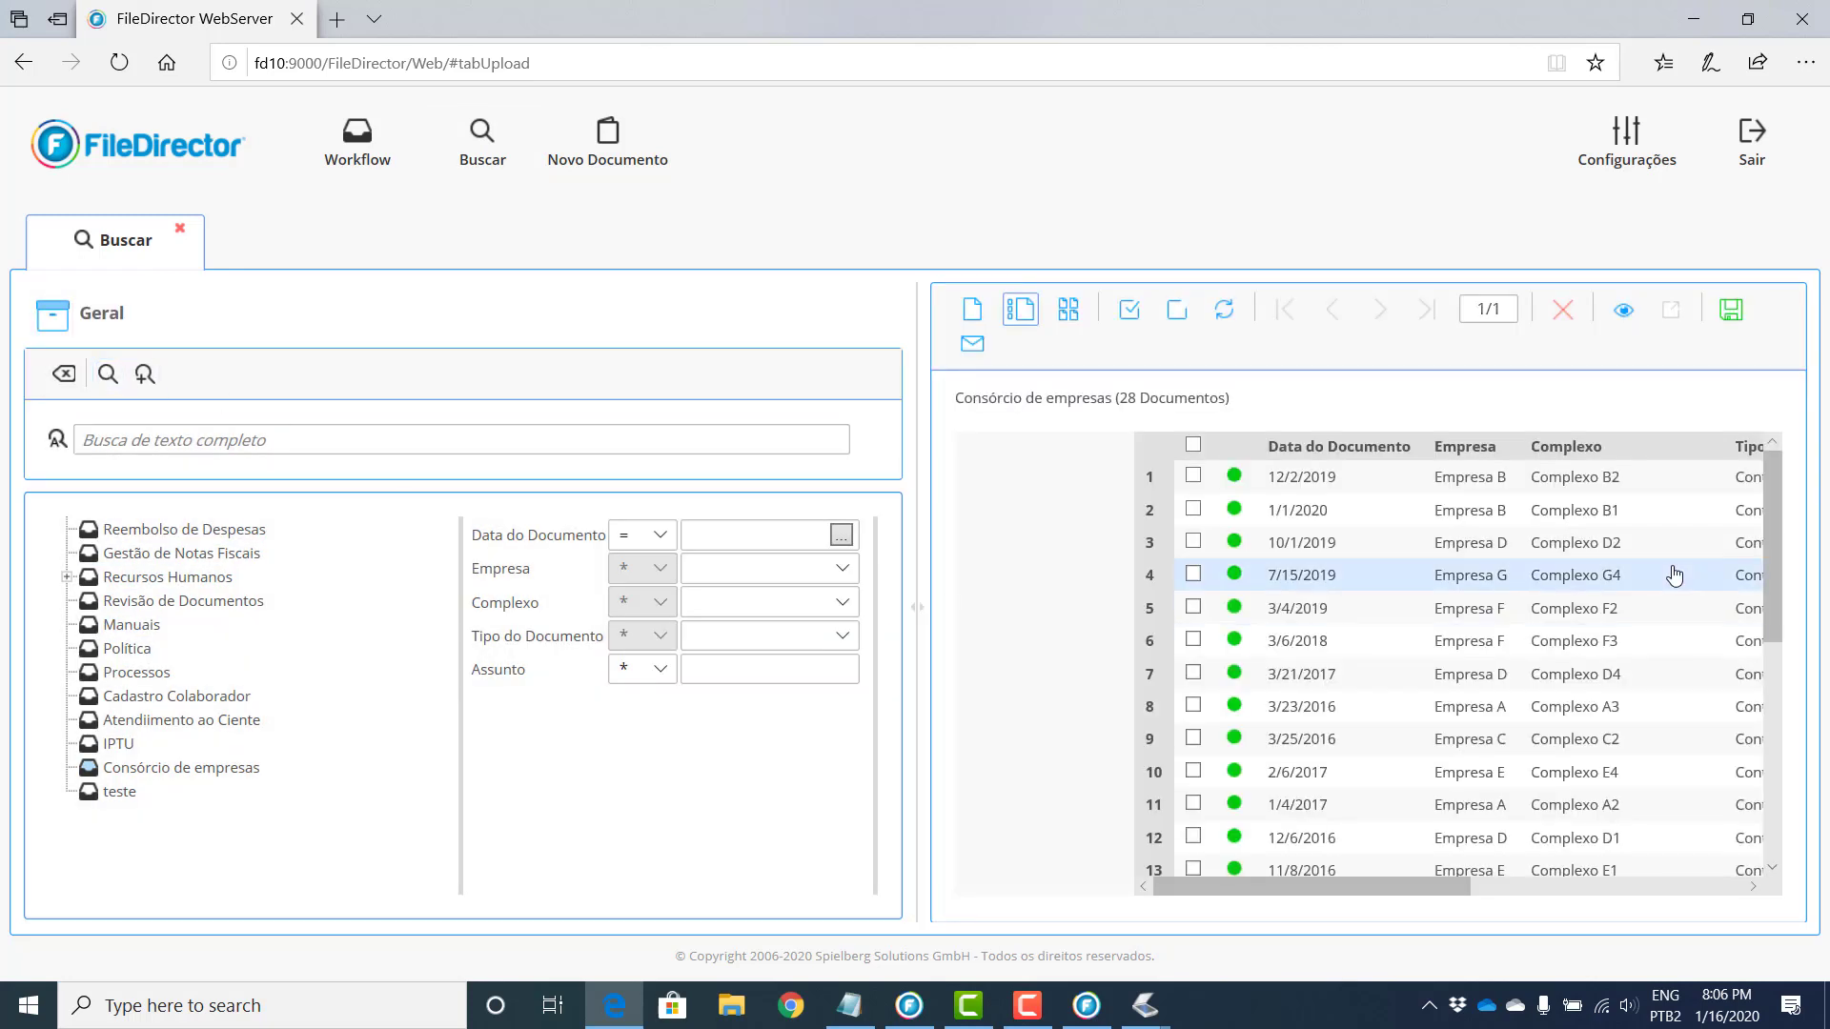
{"action": "scroll", "coordinate": [1675, 574], "scroll_direction": "down", "scroll_amount": 5}
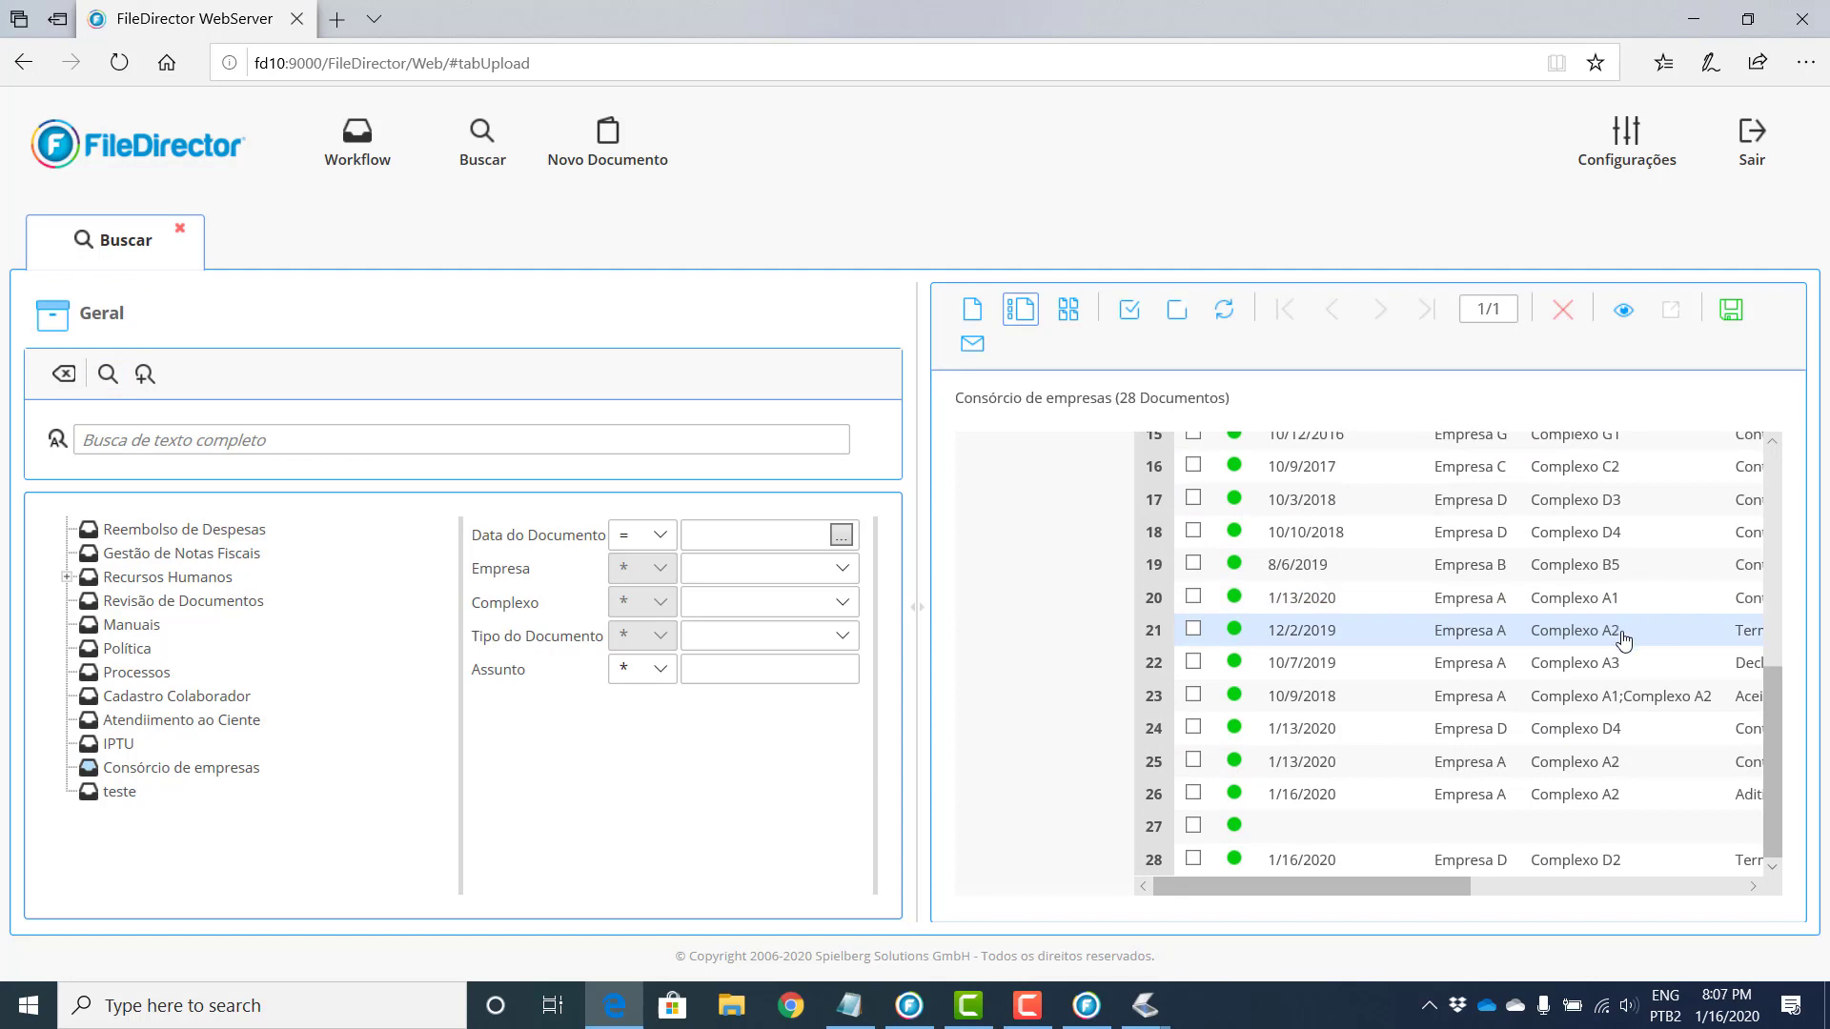
{"action": "scroll", "coordinate": [1620, 648], "scroll_direction": "up", "scroll_amount": 4}
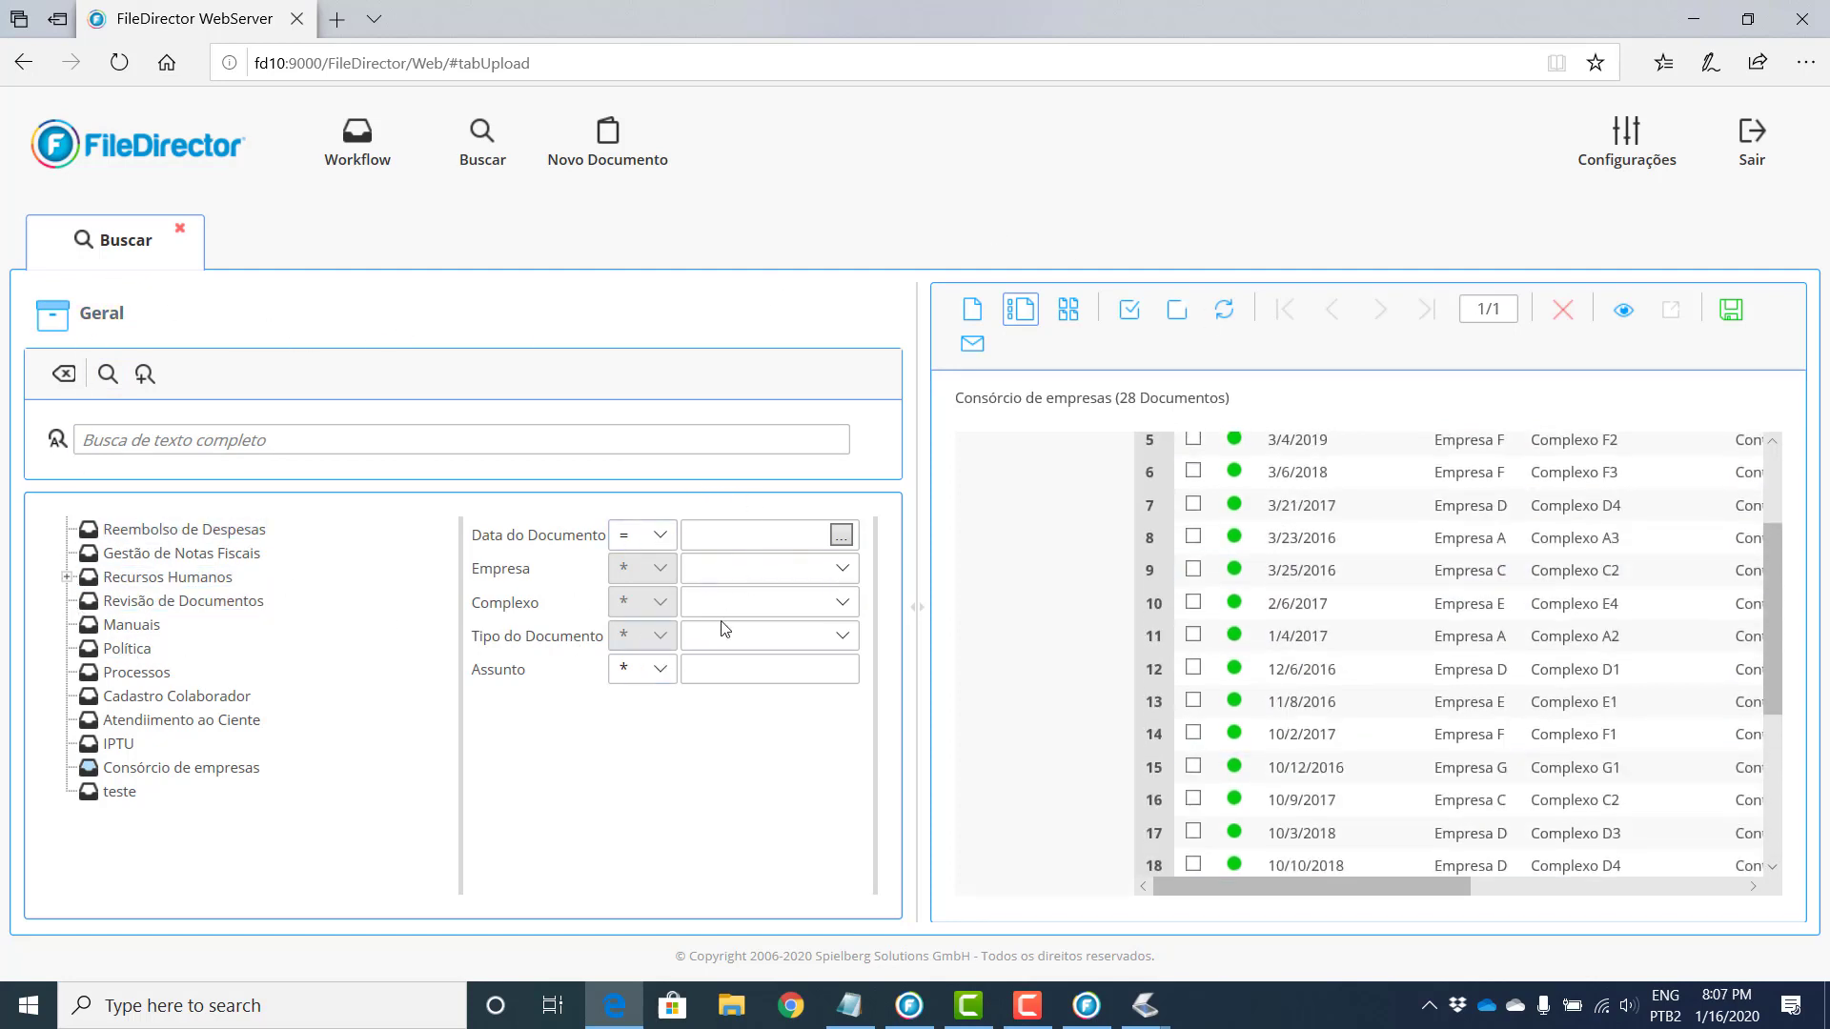
{"action": "left_click", "coordinate": [134, 440]}
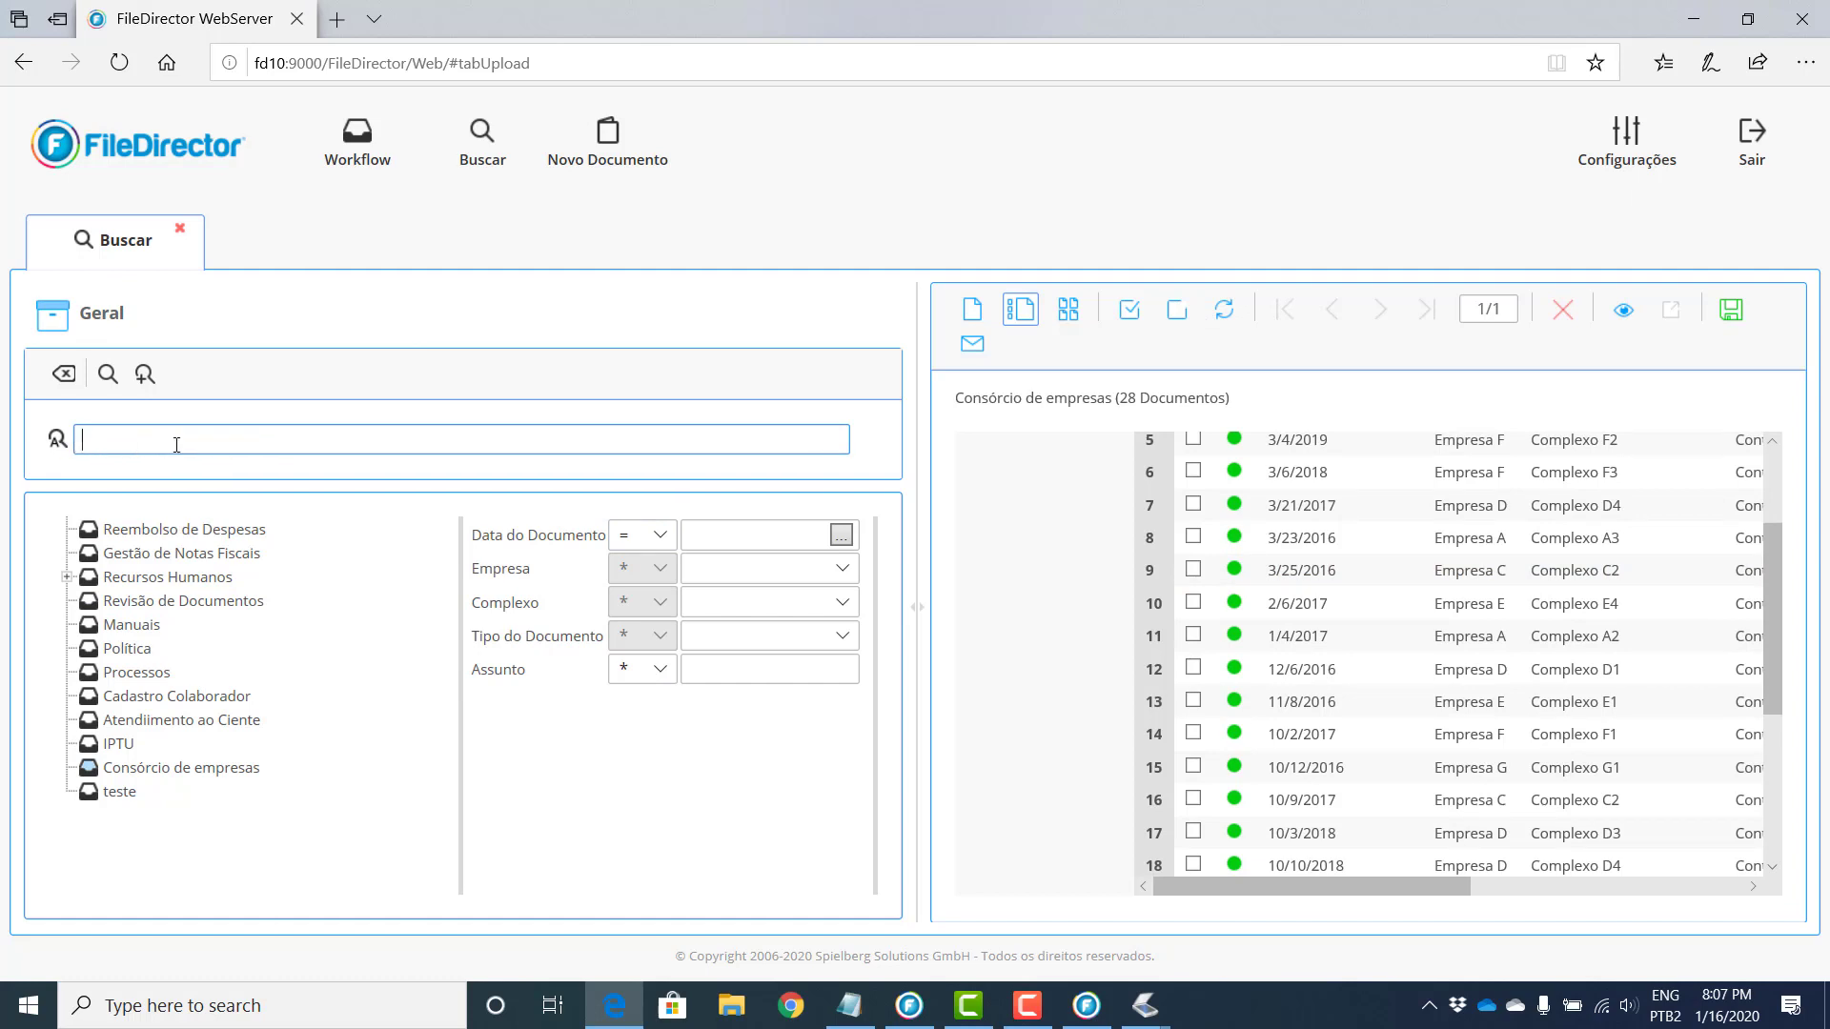
{"action": "left_click", "coordinate": [145, 373]}
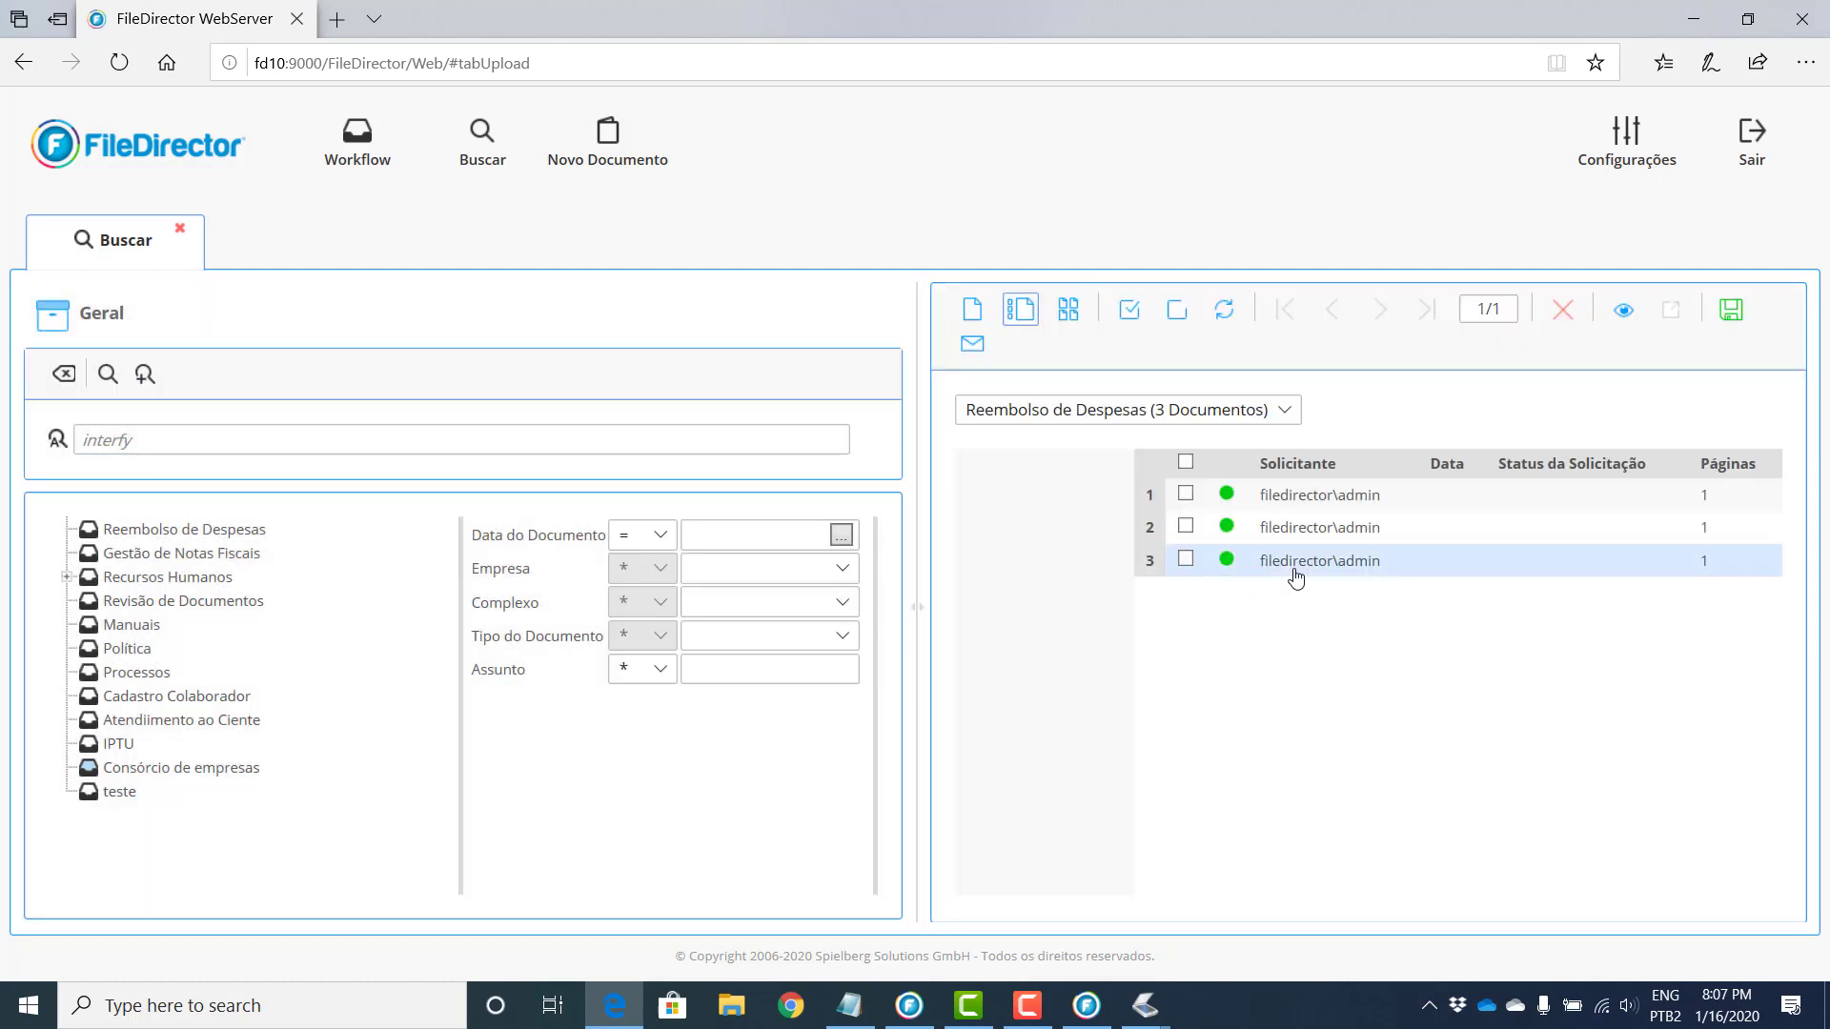
Step: Filter results to Recursos Humanos and open the Benefícios document
{"action": "left_click", "coordinate": [1287, 412]}
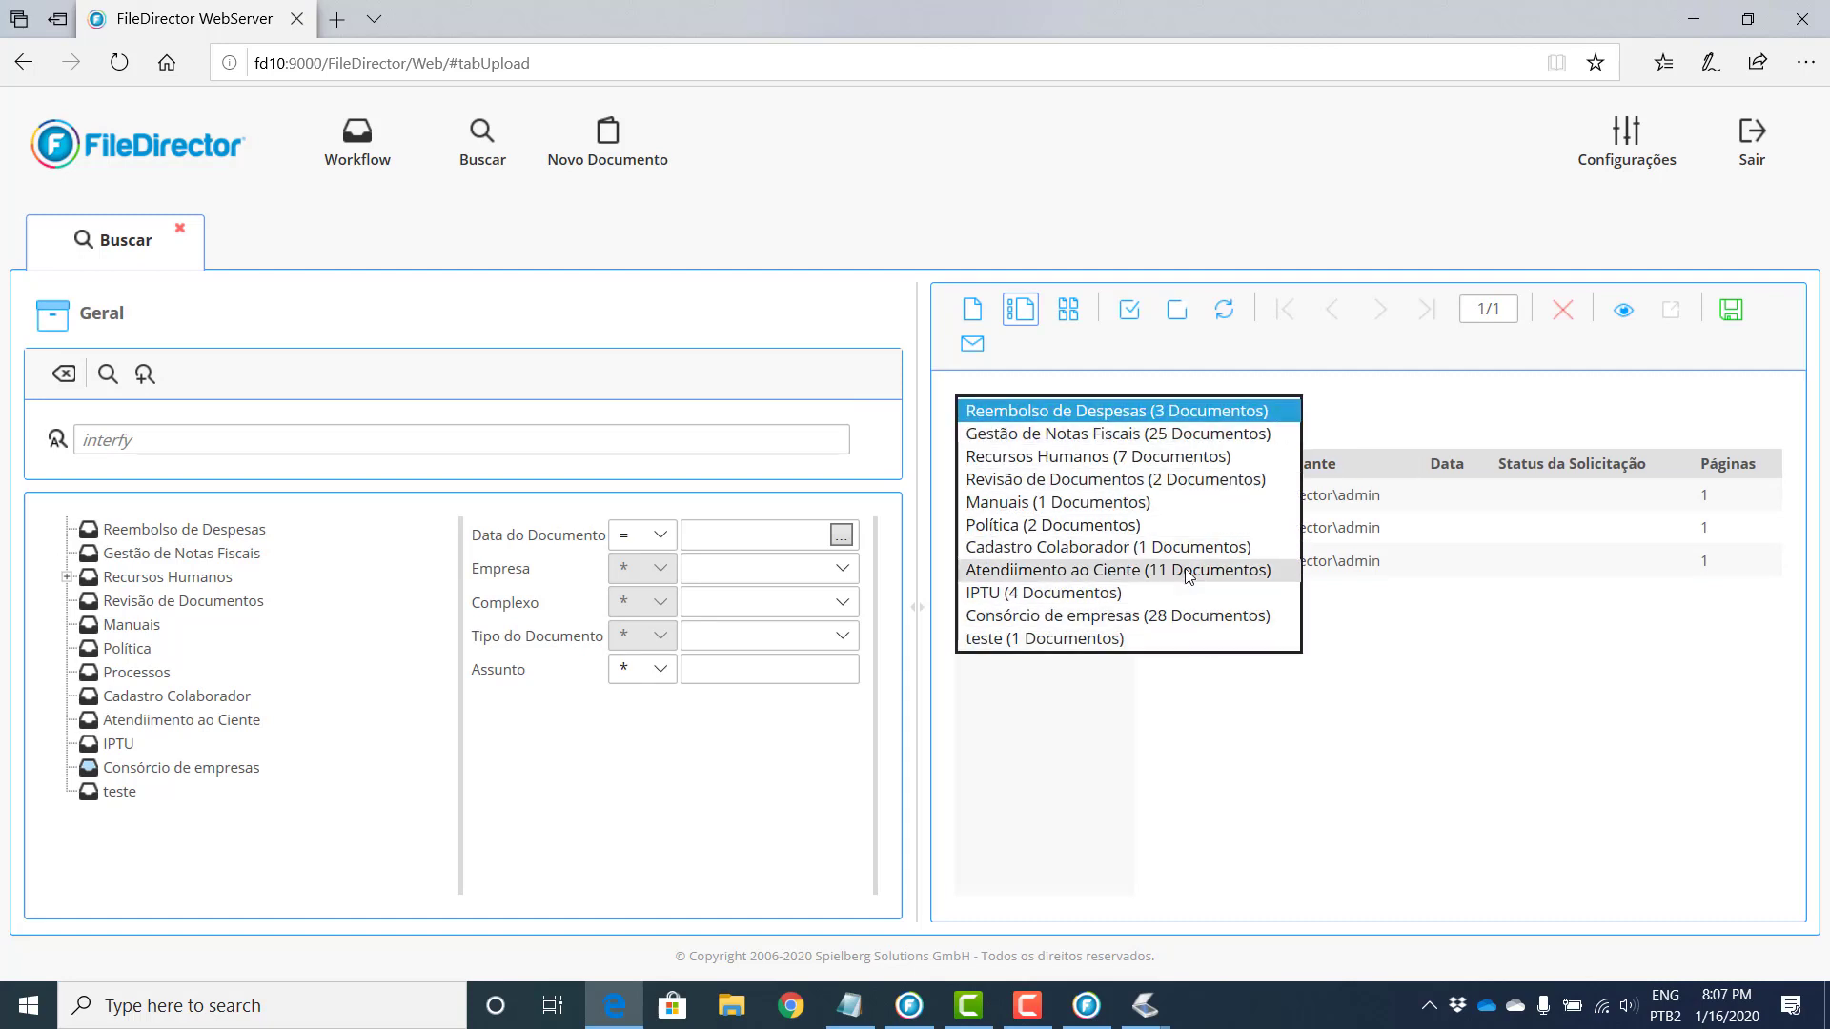
{"action": "left_click", "coordinate": [1201, 457]}
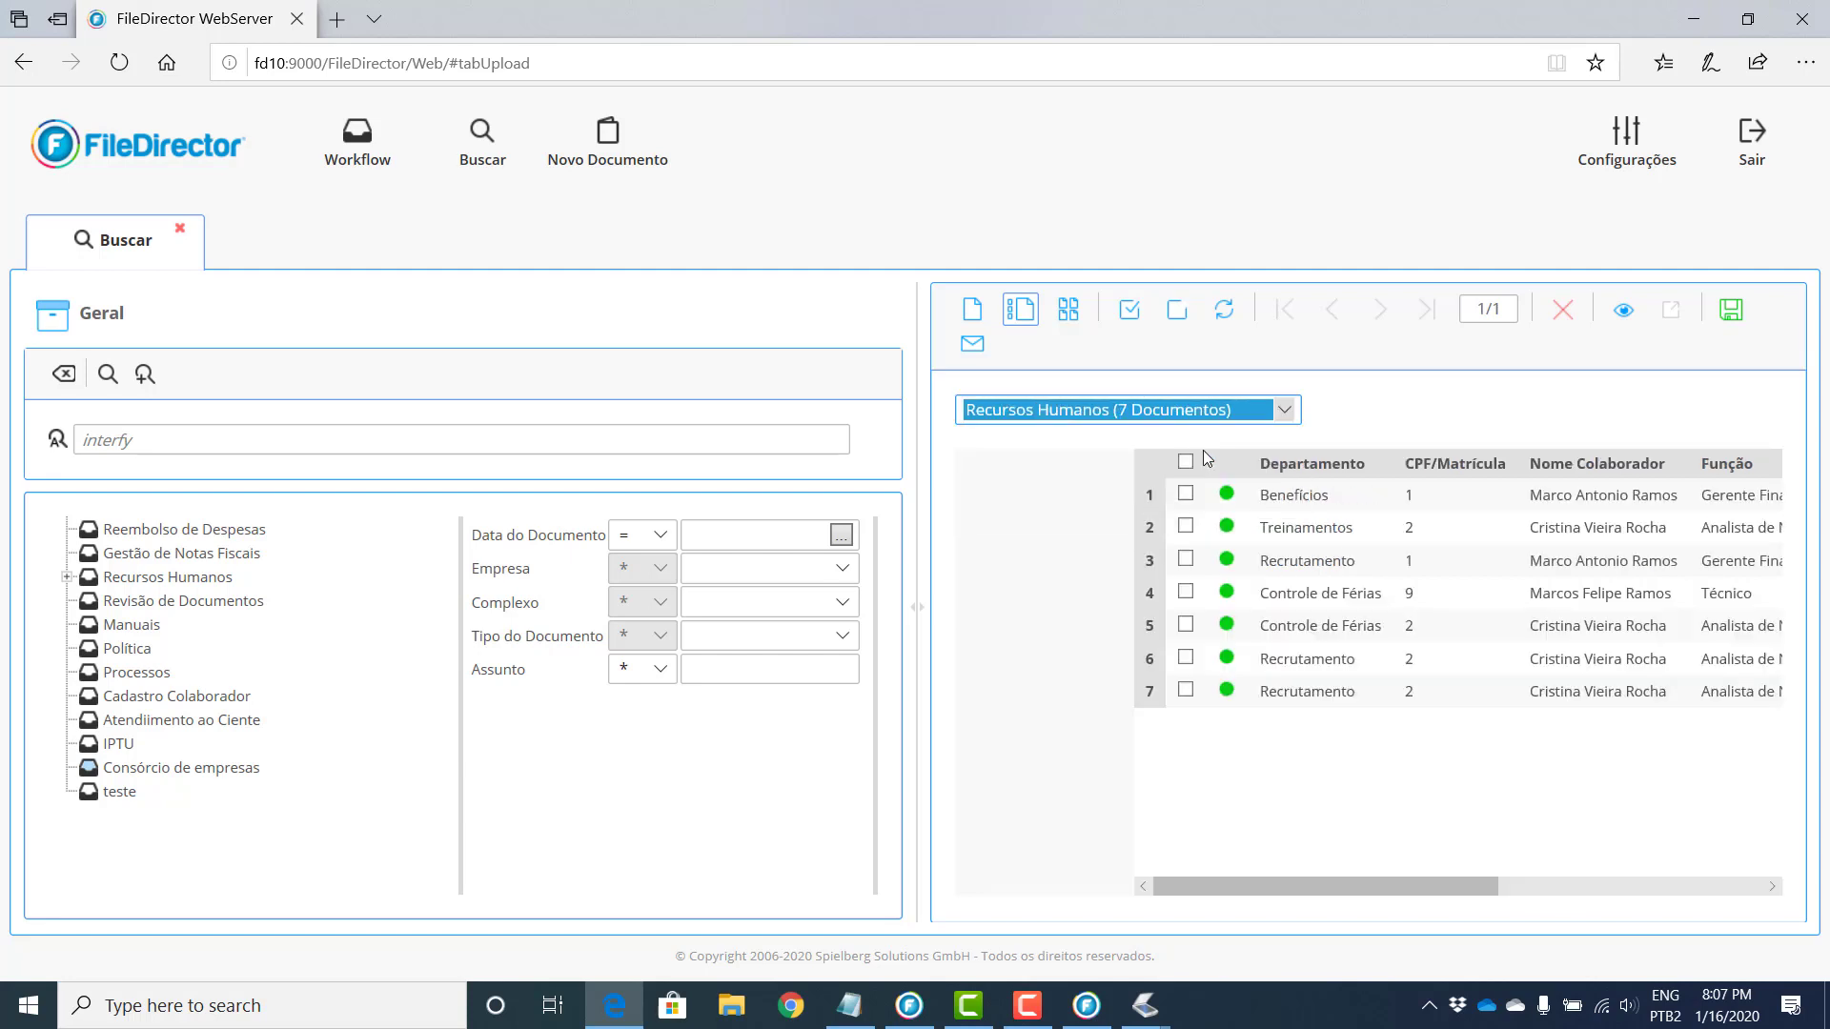
{"action": "double_click", "coordinate": [1239, 502]}
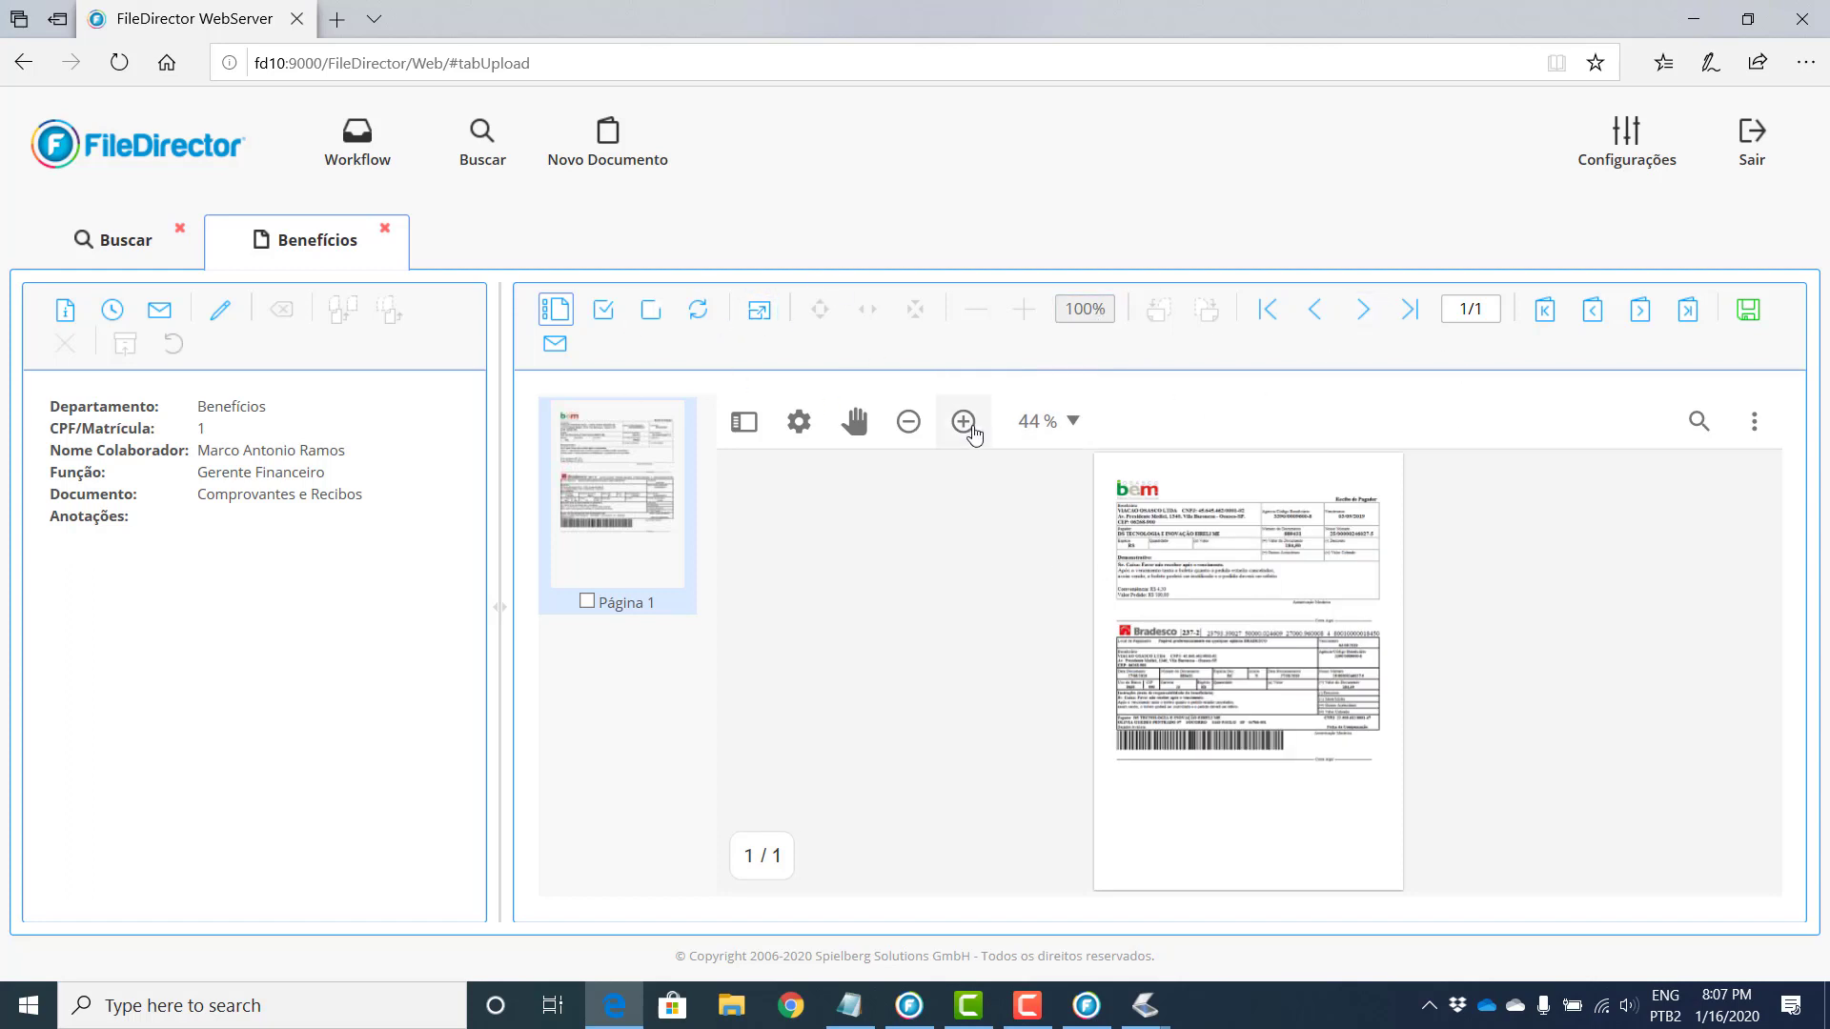
Step: Zoom in to inspect the boleto, fit it to width, and return to results
{"action": "left_click", "coordinate": [964, 422]}
{"action": "left_click", "coordinate": [964, 421]}
{"action": "left_click", "coordinate": [964, 421]}
{"action": "left_click", "coordinate": [964, 421]}
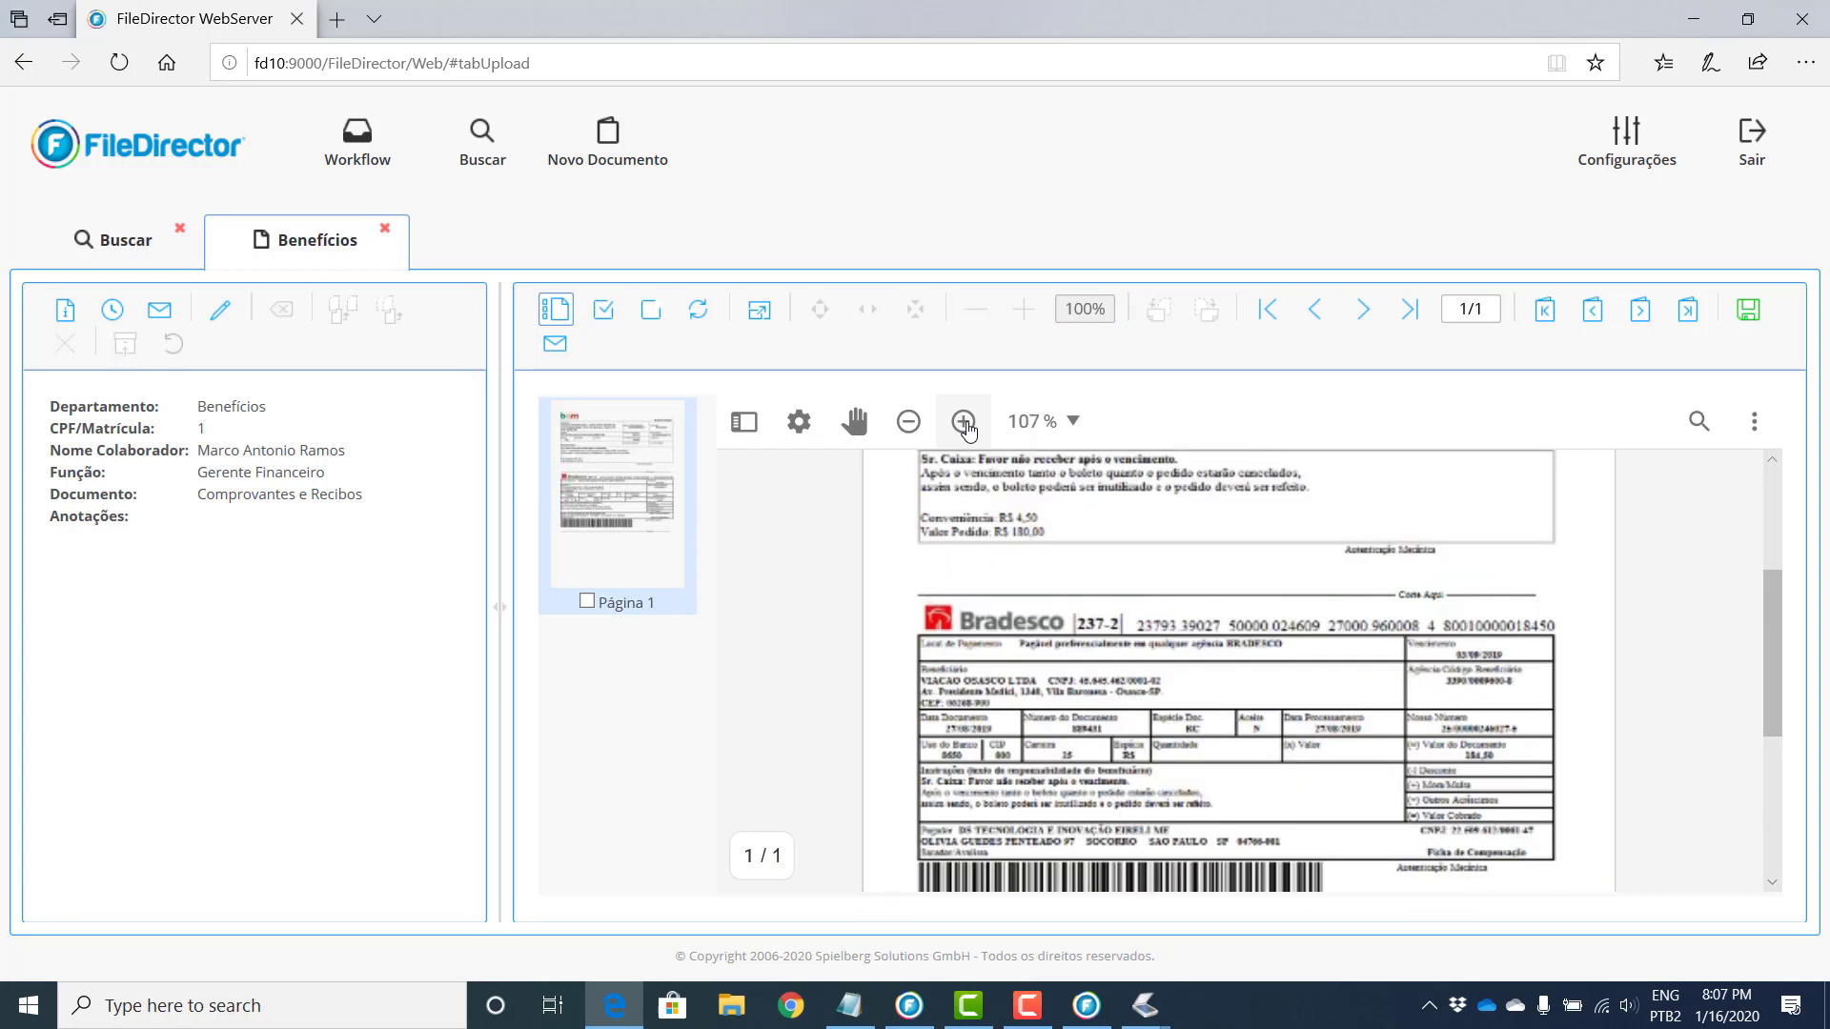
{"action": "left_click", "coordinate": [964, 421]}
{"action": "scroll", "coordinate": [1530, 662], "scroll_direction": "down", "scroll_amount": 1}
{"action": "scroll", "coordinate": [1525, 662], "scroll_direction": "down", "scroll_amount": 3}
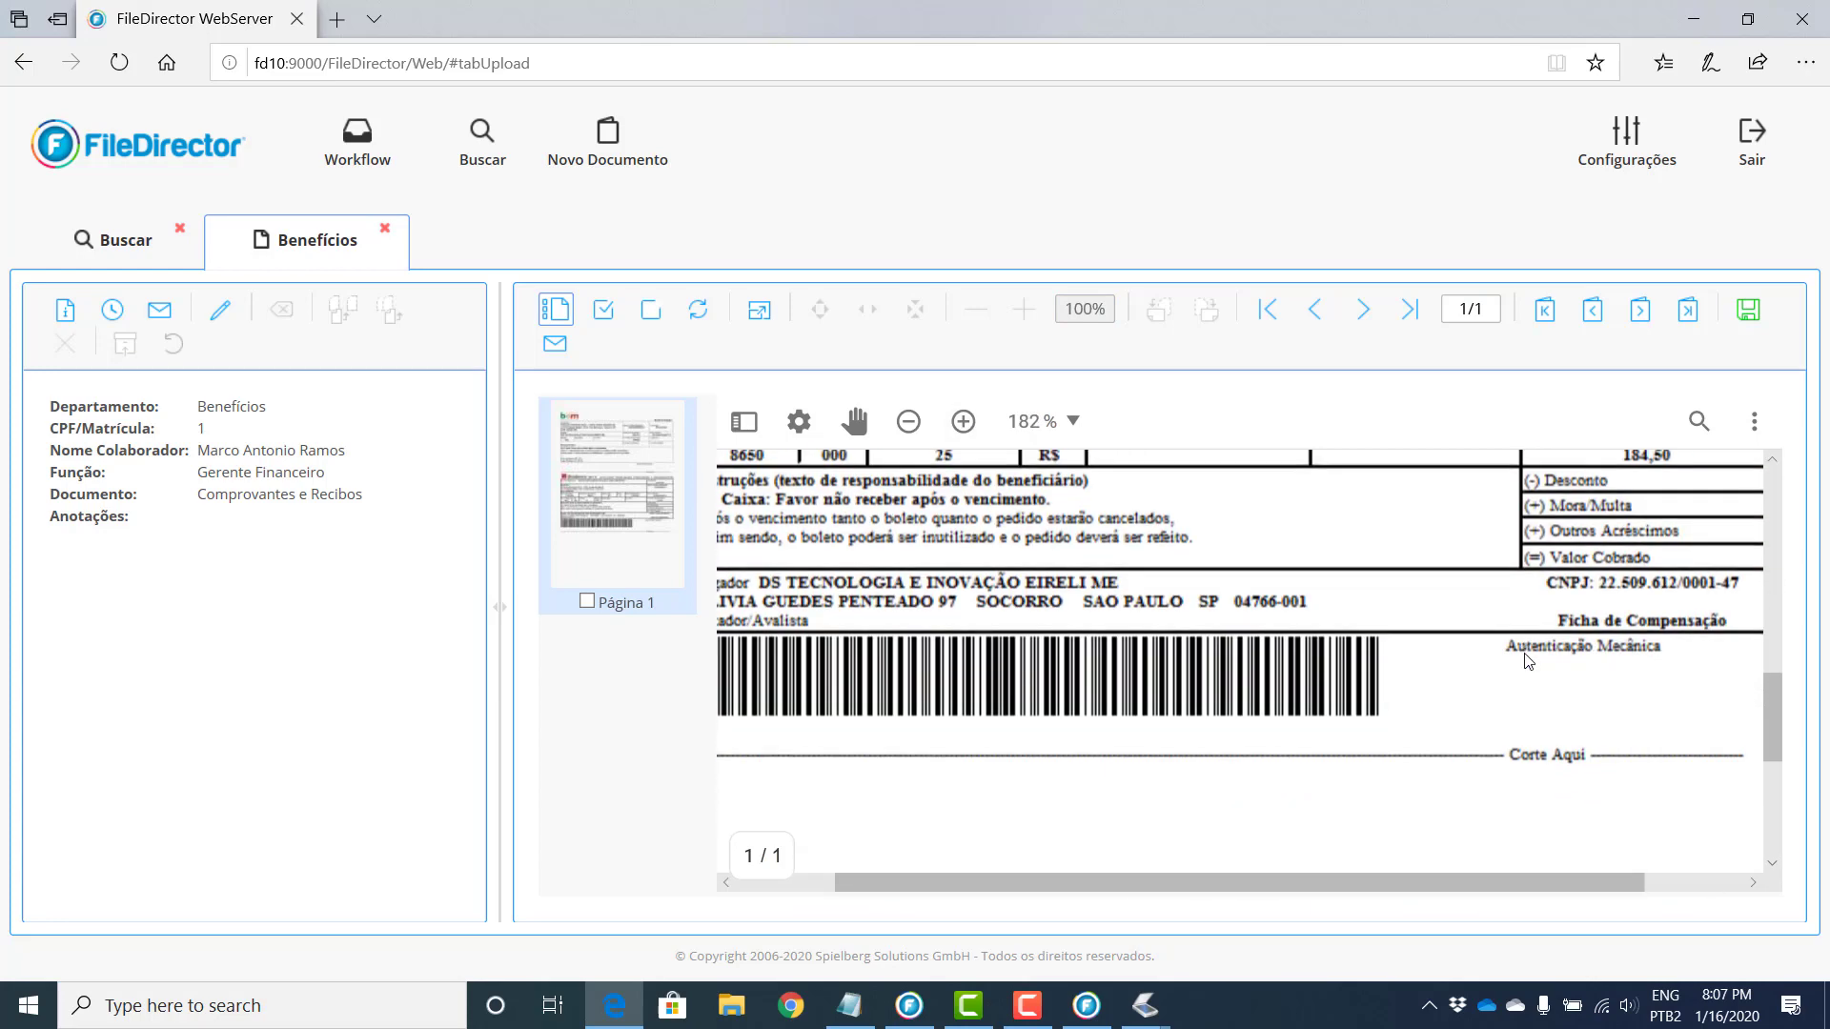
{"action": "scroll", "coordinate": [1525, 661], "scroll_direction": "up", "scroll_amount": 5}
{"action": "left_click", "coordinate": [908, 419]}
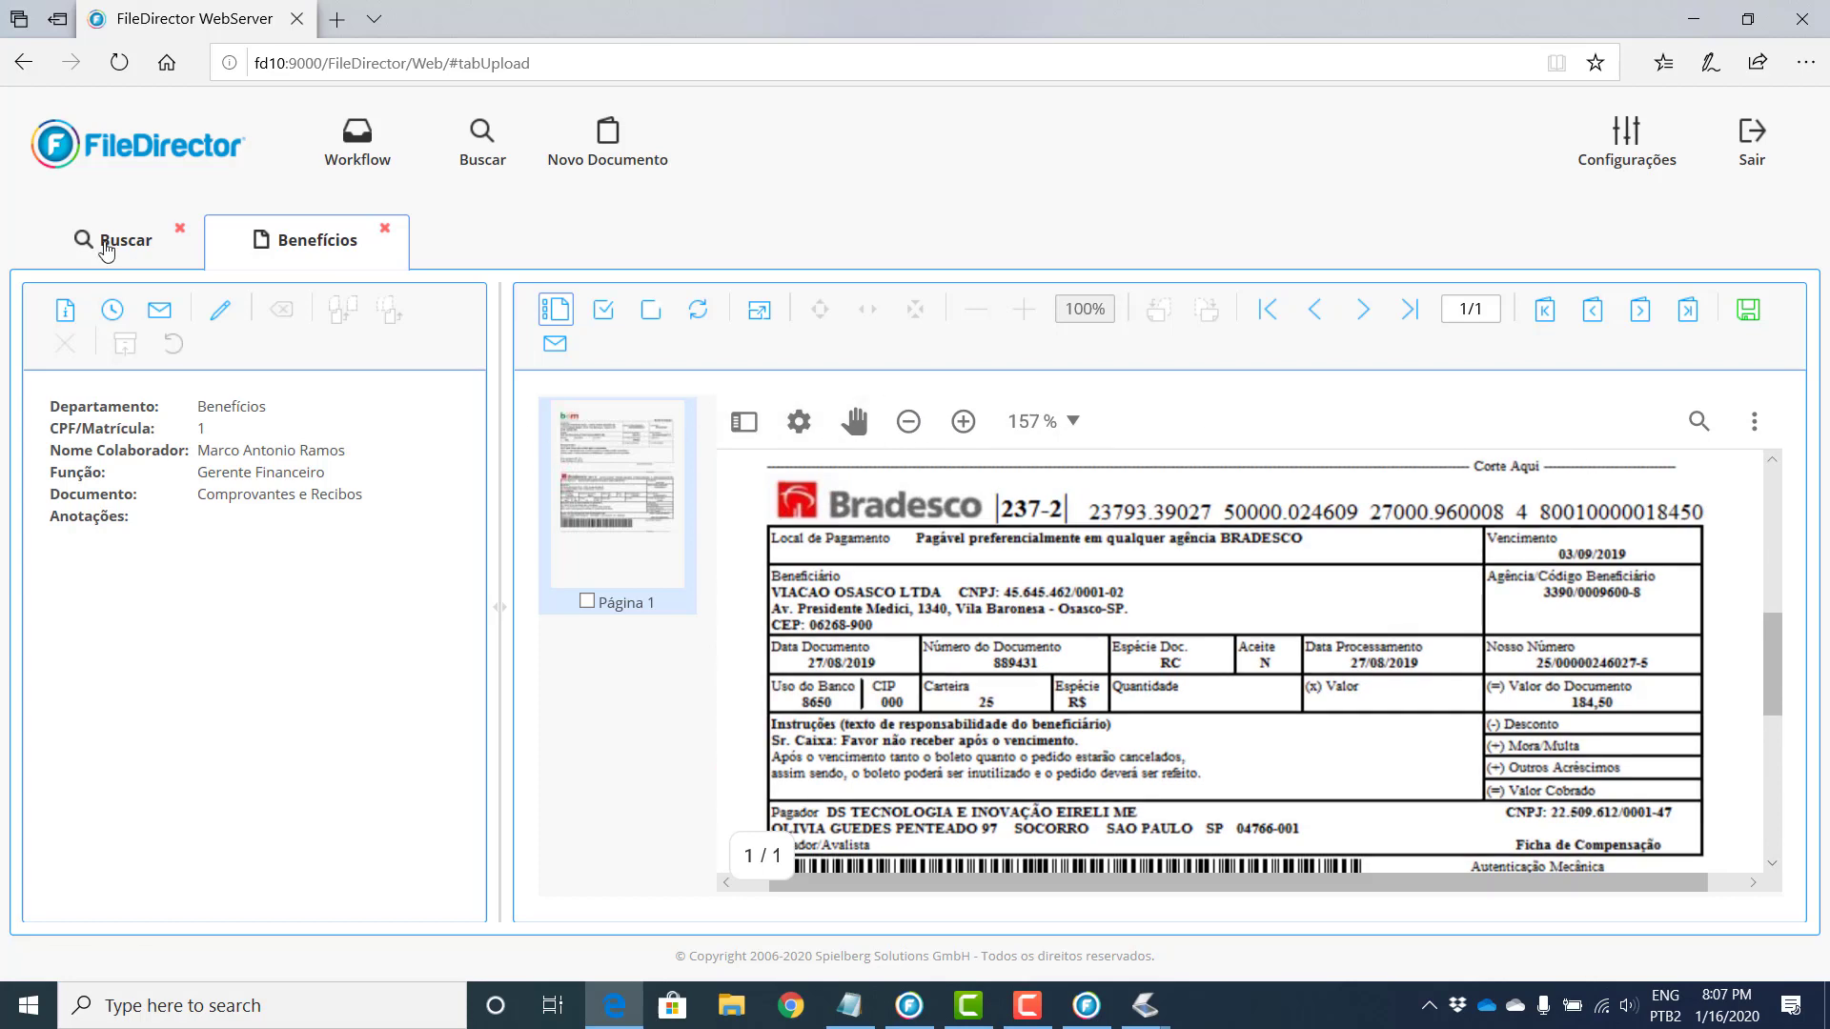
{"action": "left_click", "coordinate": [119, 238]}
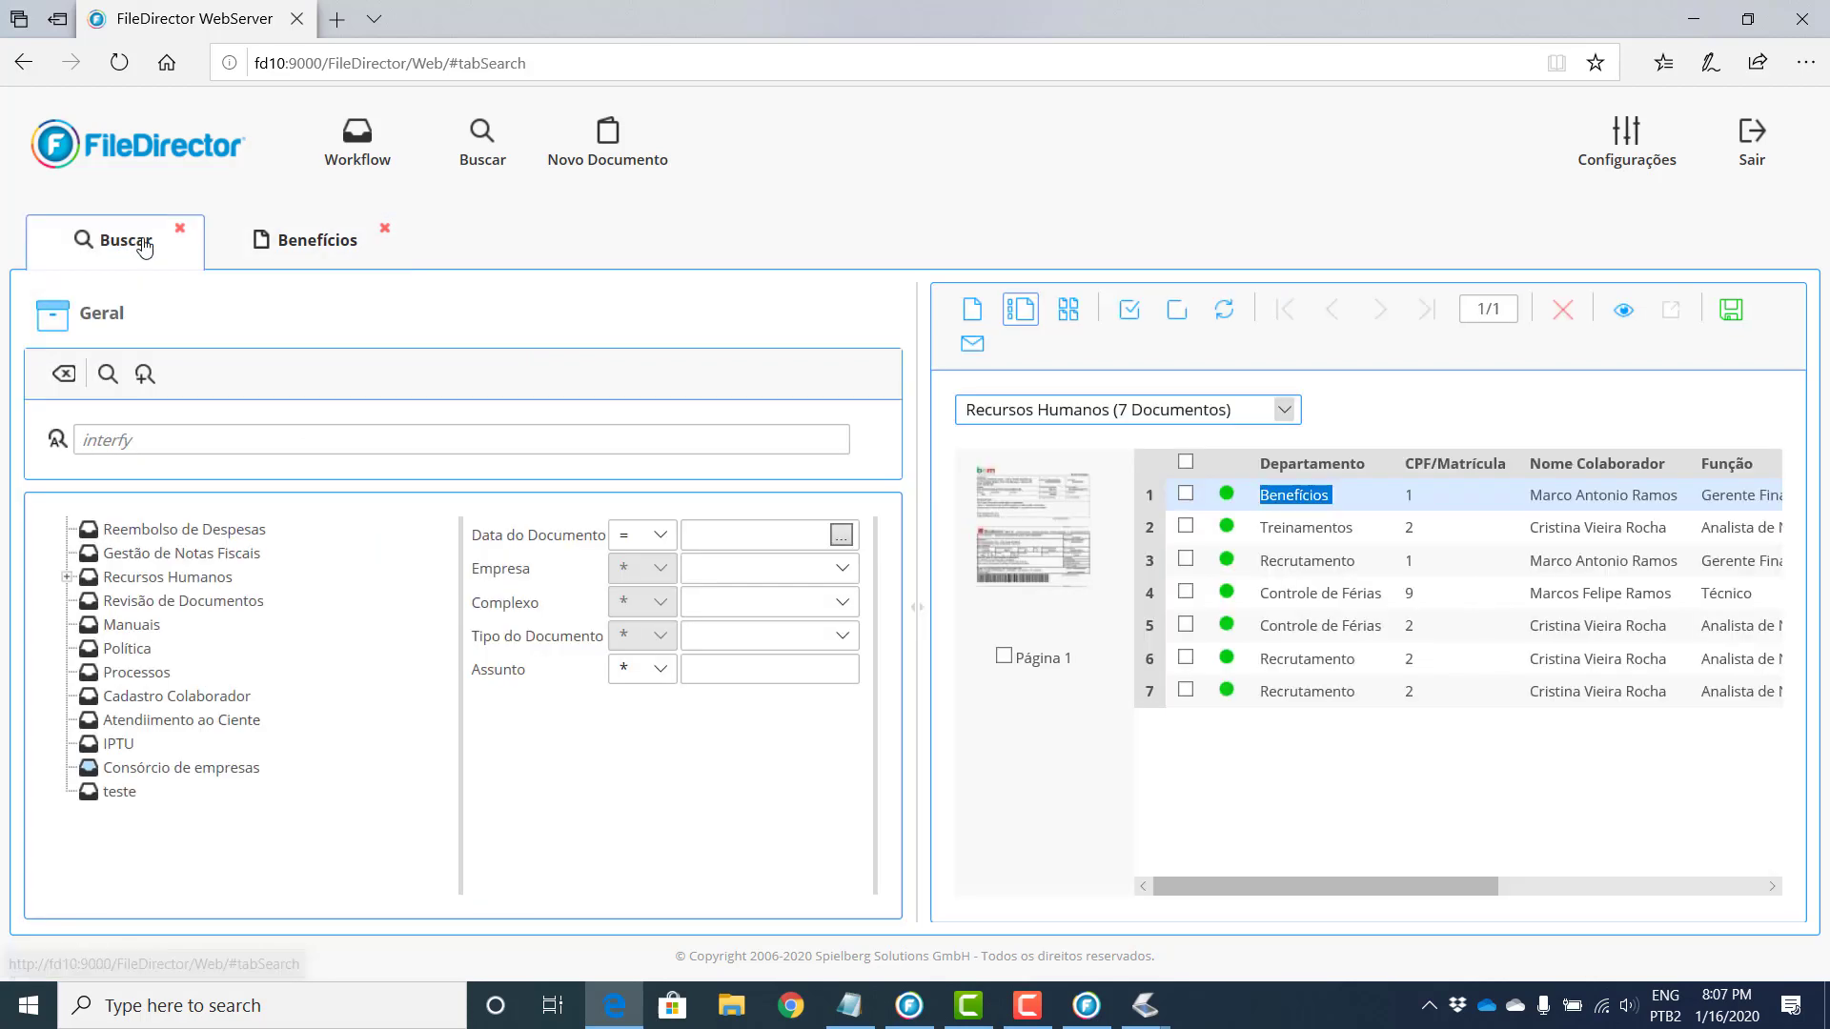
Step: Open Controle de Férias in its own tab and browse page 2 at fit-width, original and zoomed sizes
{"action": "double_click", "coordinate": [1312, 593]}
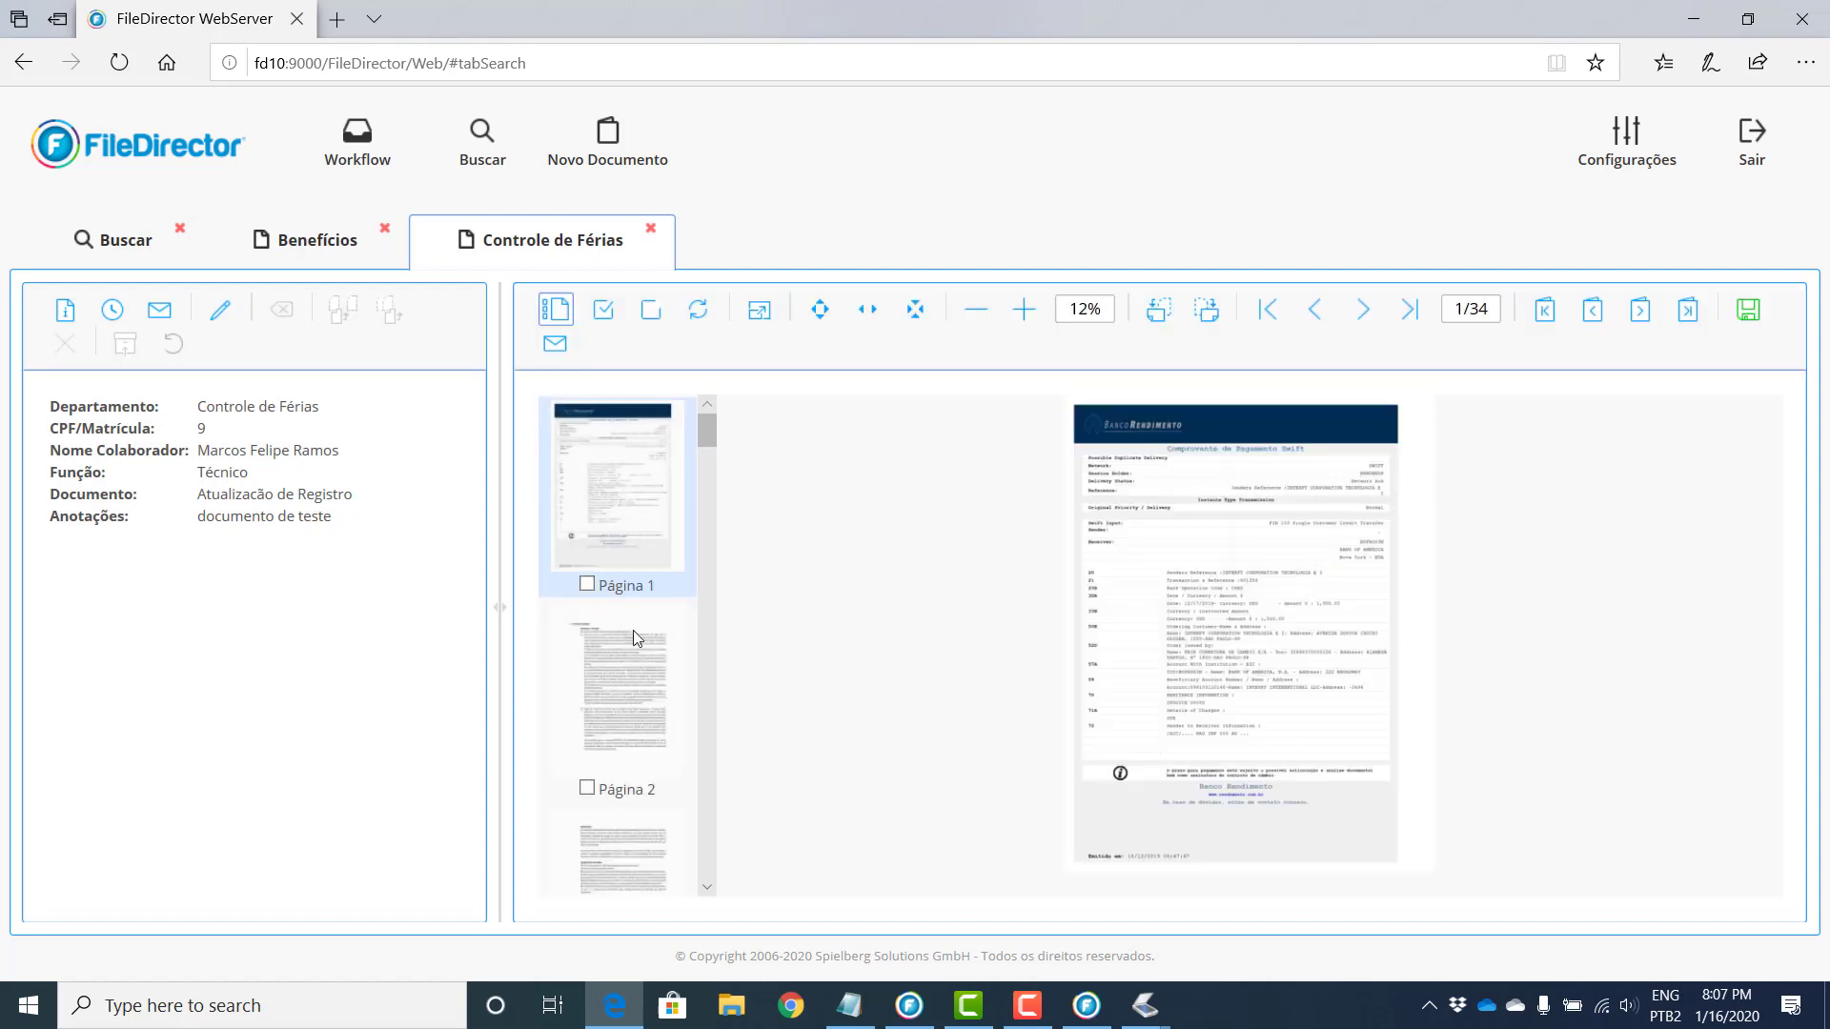
{"action": "left_click", "coordinate": [625, 671]}
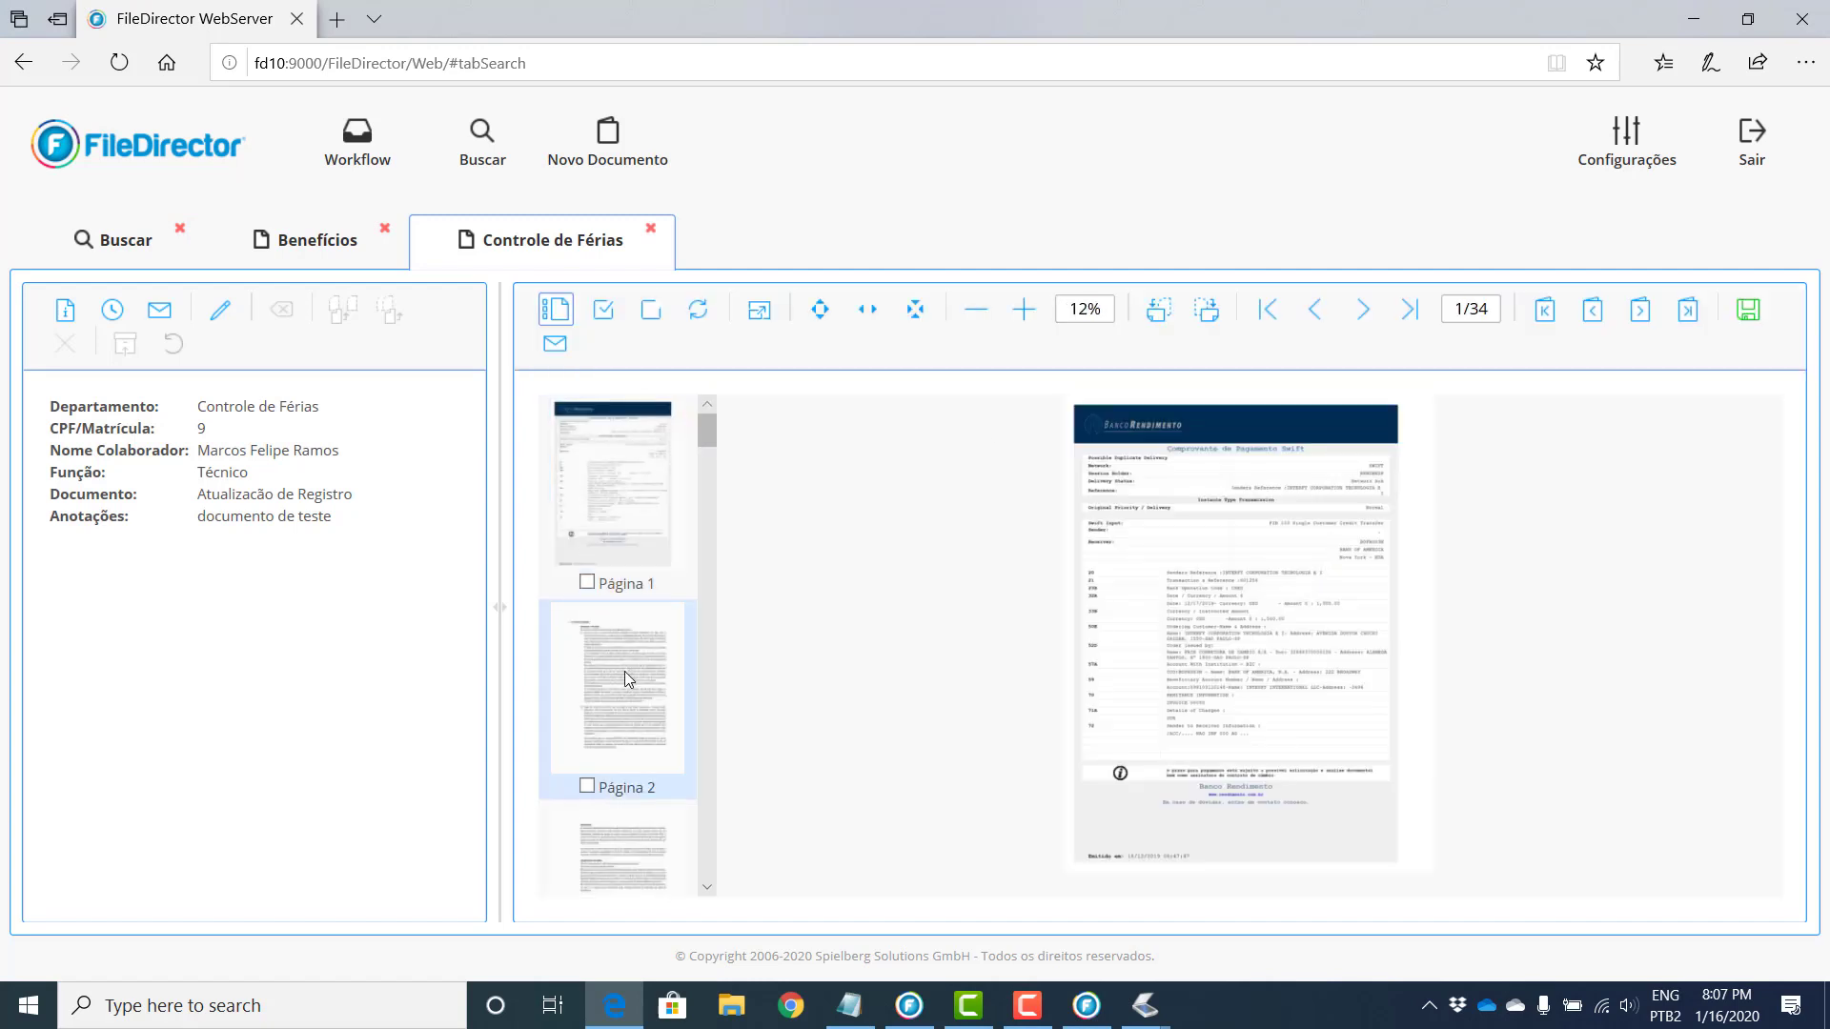
{"action": "left_click", "coordinate": [880, 324]}
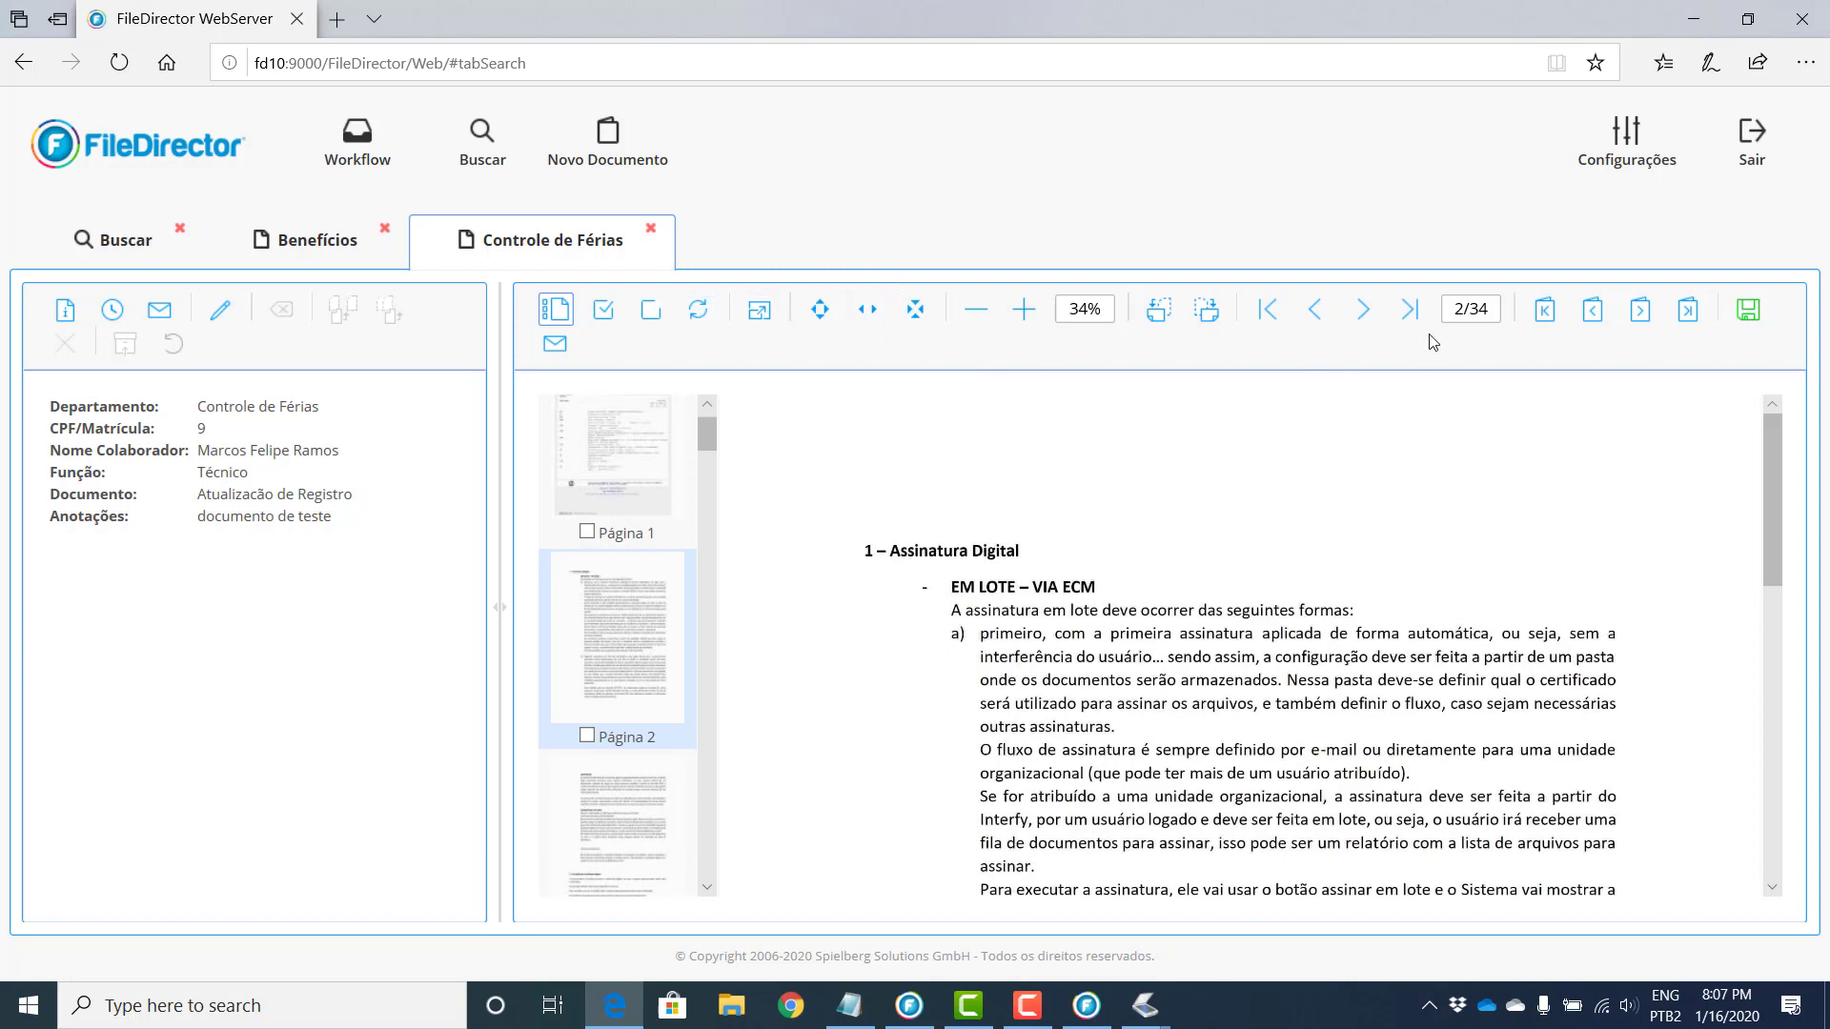
{"action": "left_click", "coordinate": [1635, 314]}
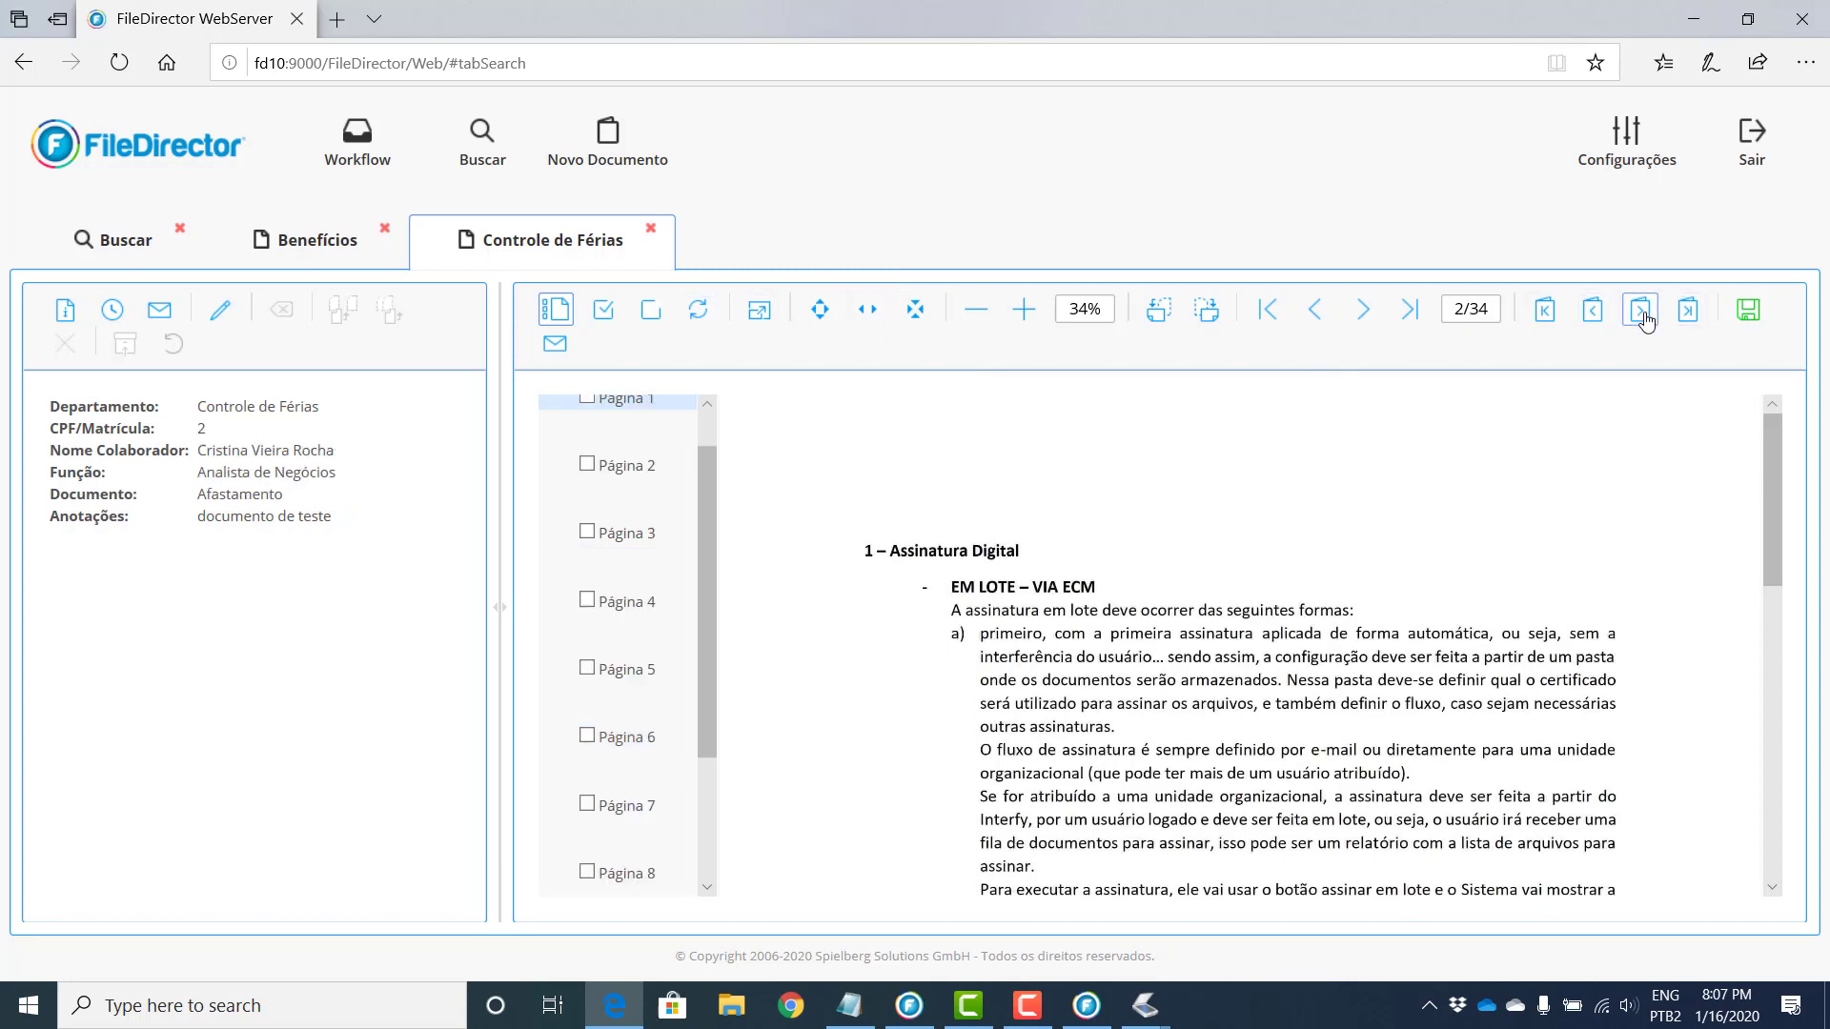
{"action": "left_click", "coordinate": [1593, 313]}
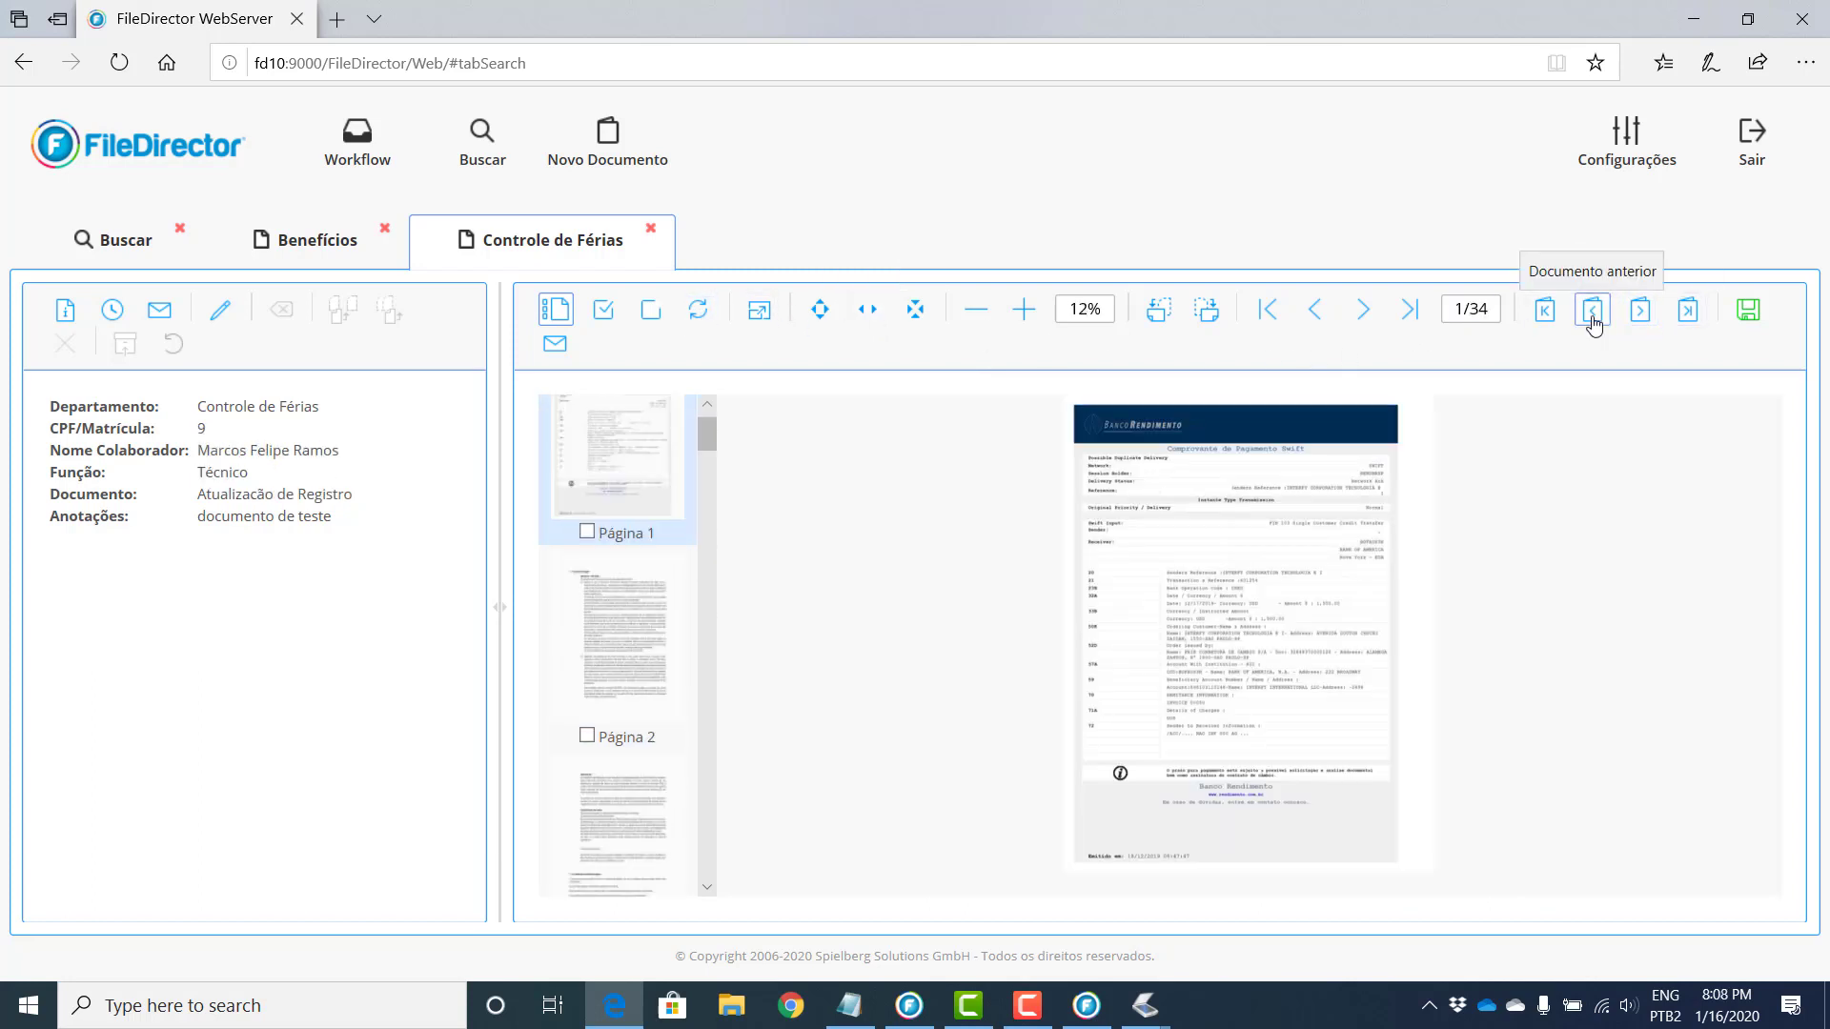
{"action": "left_click", "coordinate": [870, 315]}
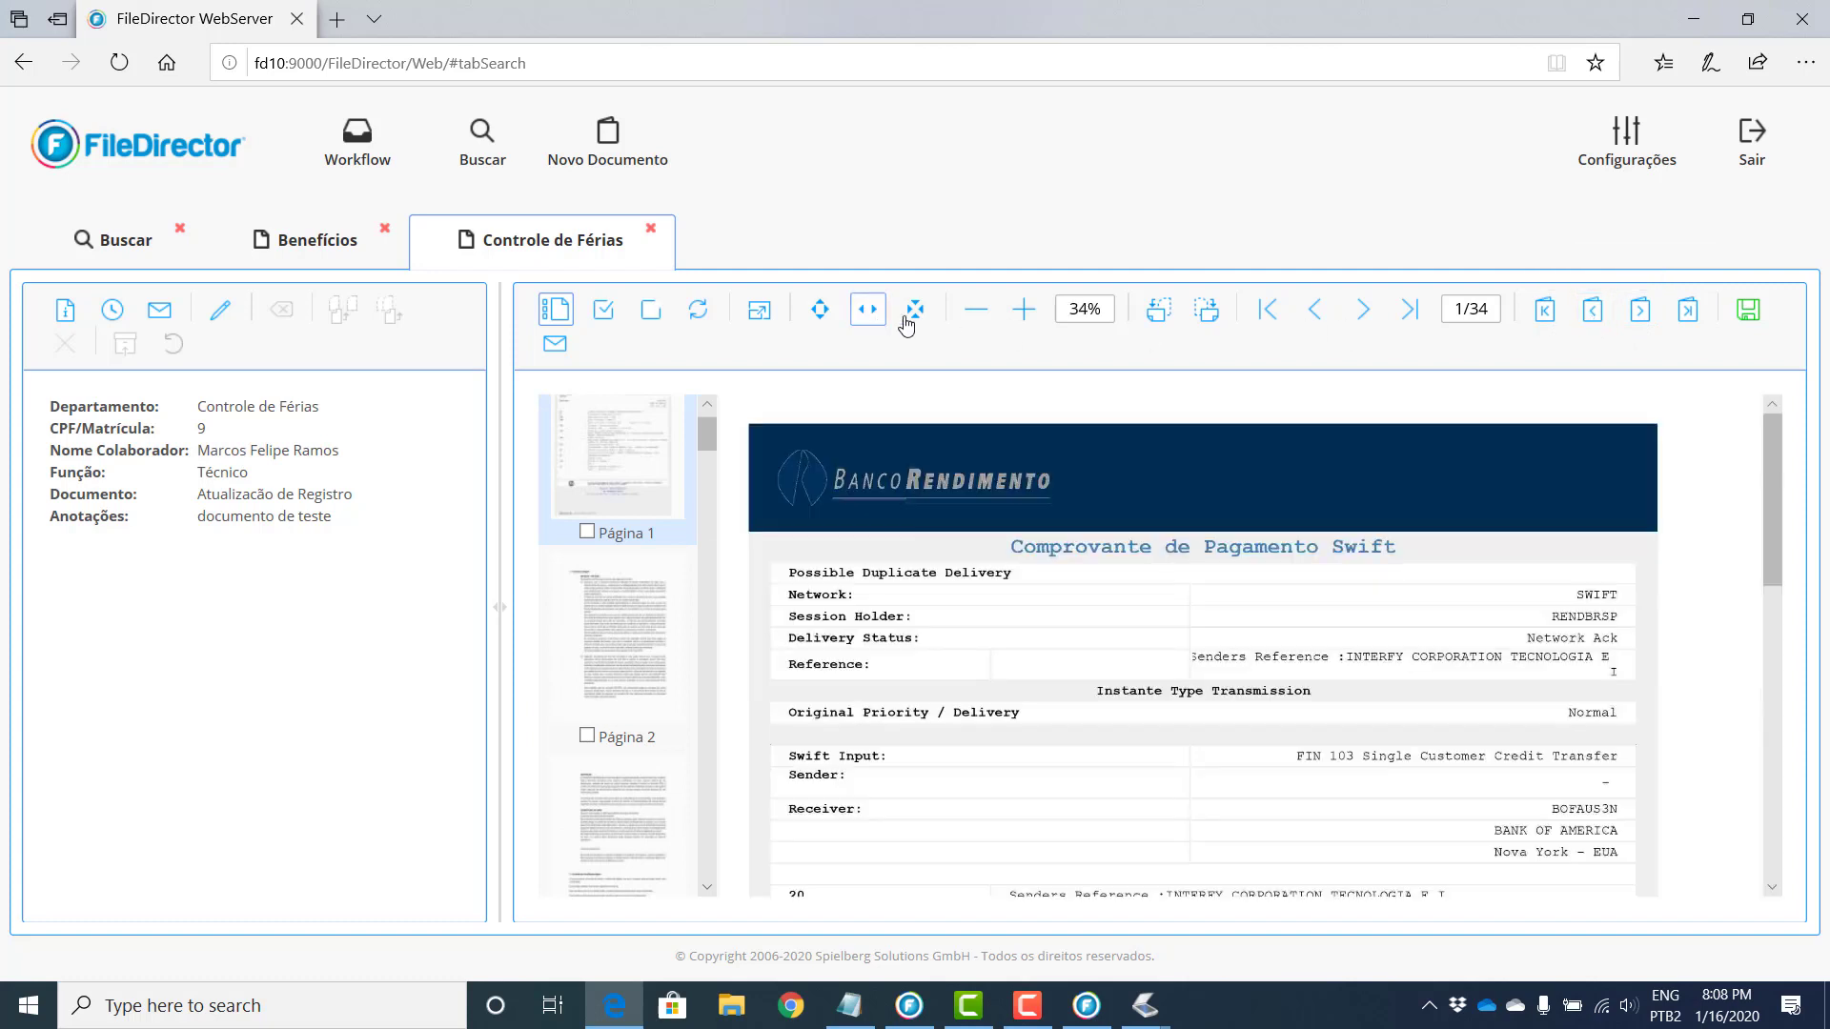
{"action": "left_click", "coordinate": [915, 314]}
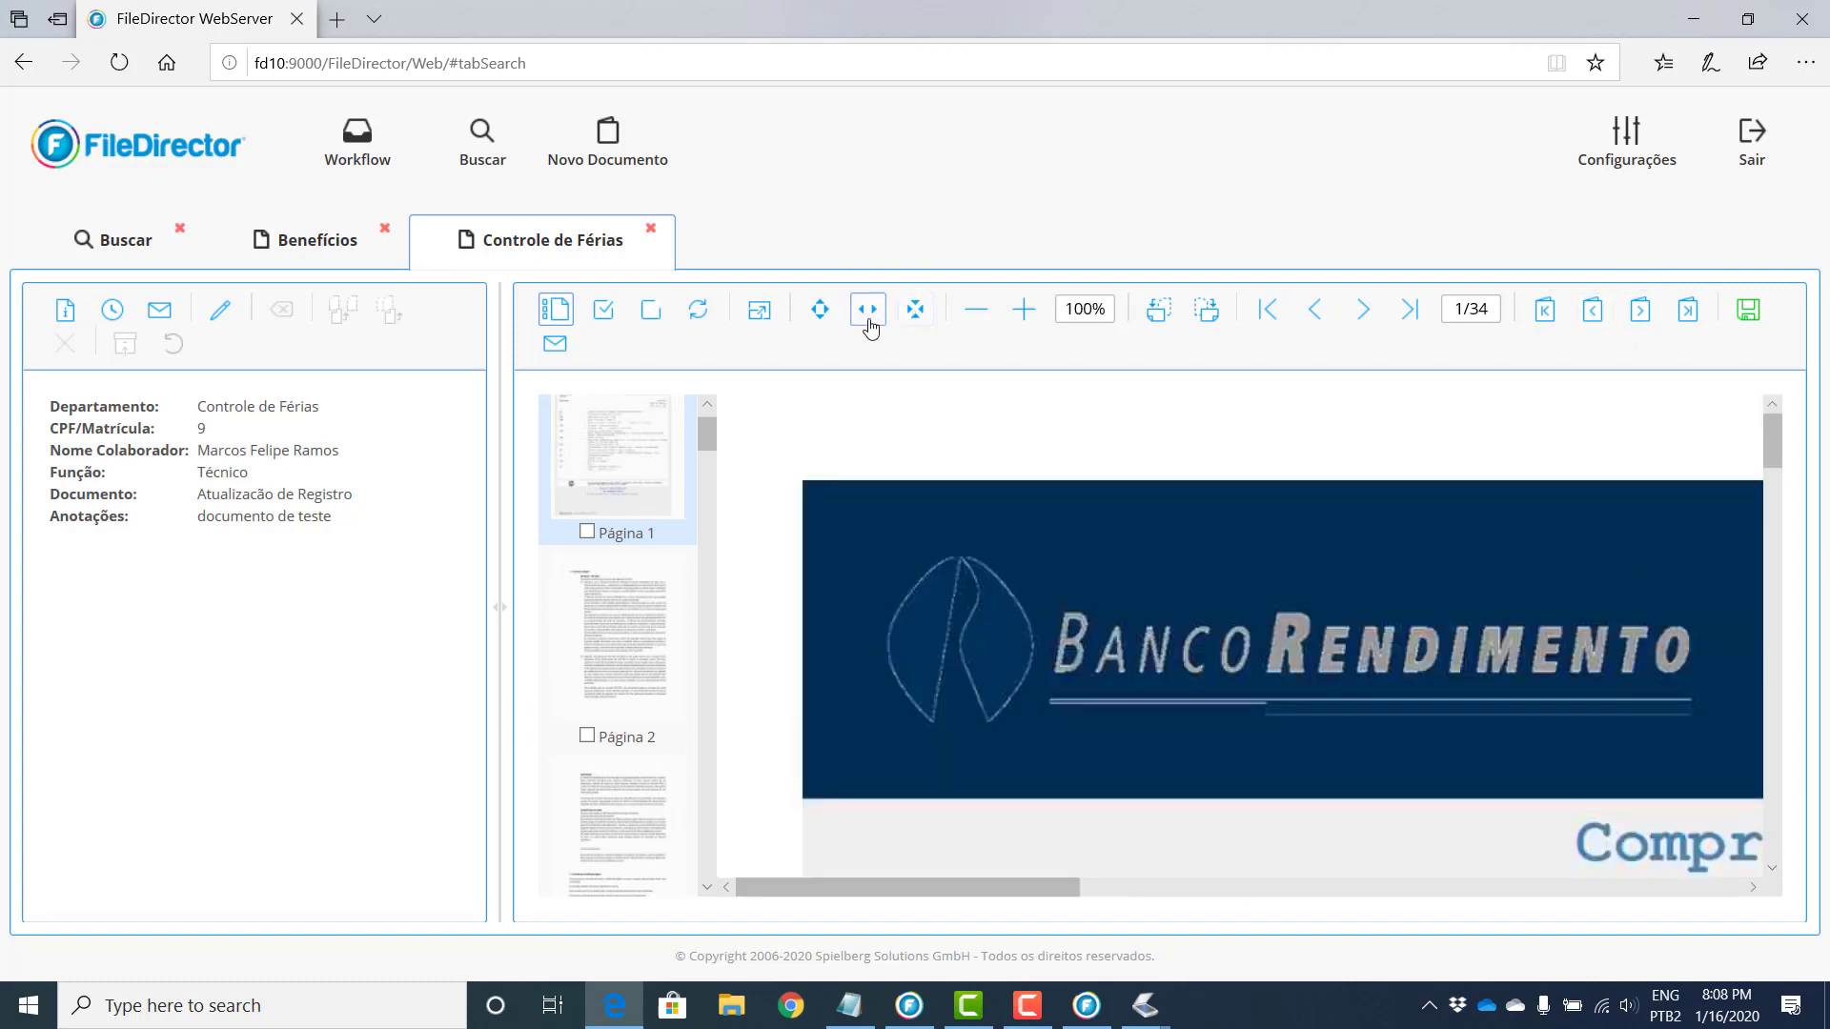
{"action": "left_click", "coordinate": [867, 314]}
{"action": "left_click", "coordinate": [975, 309]}
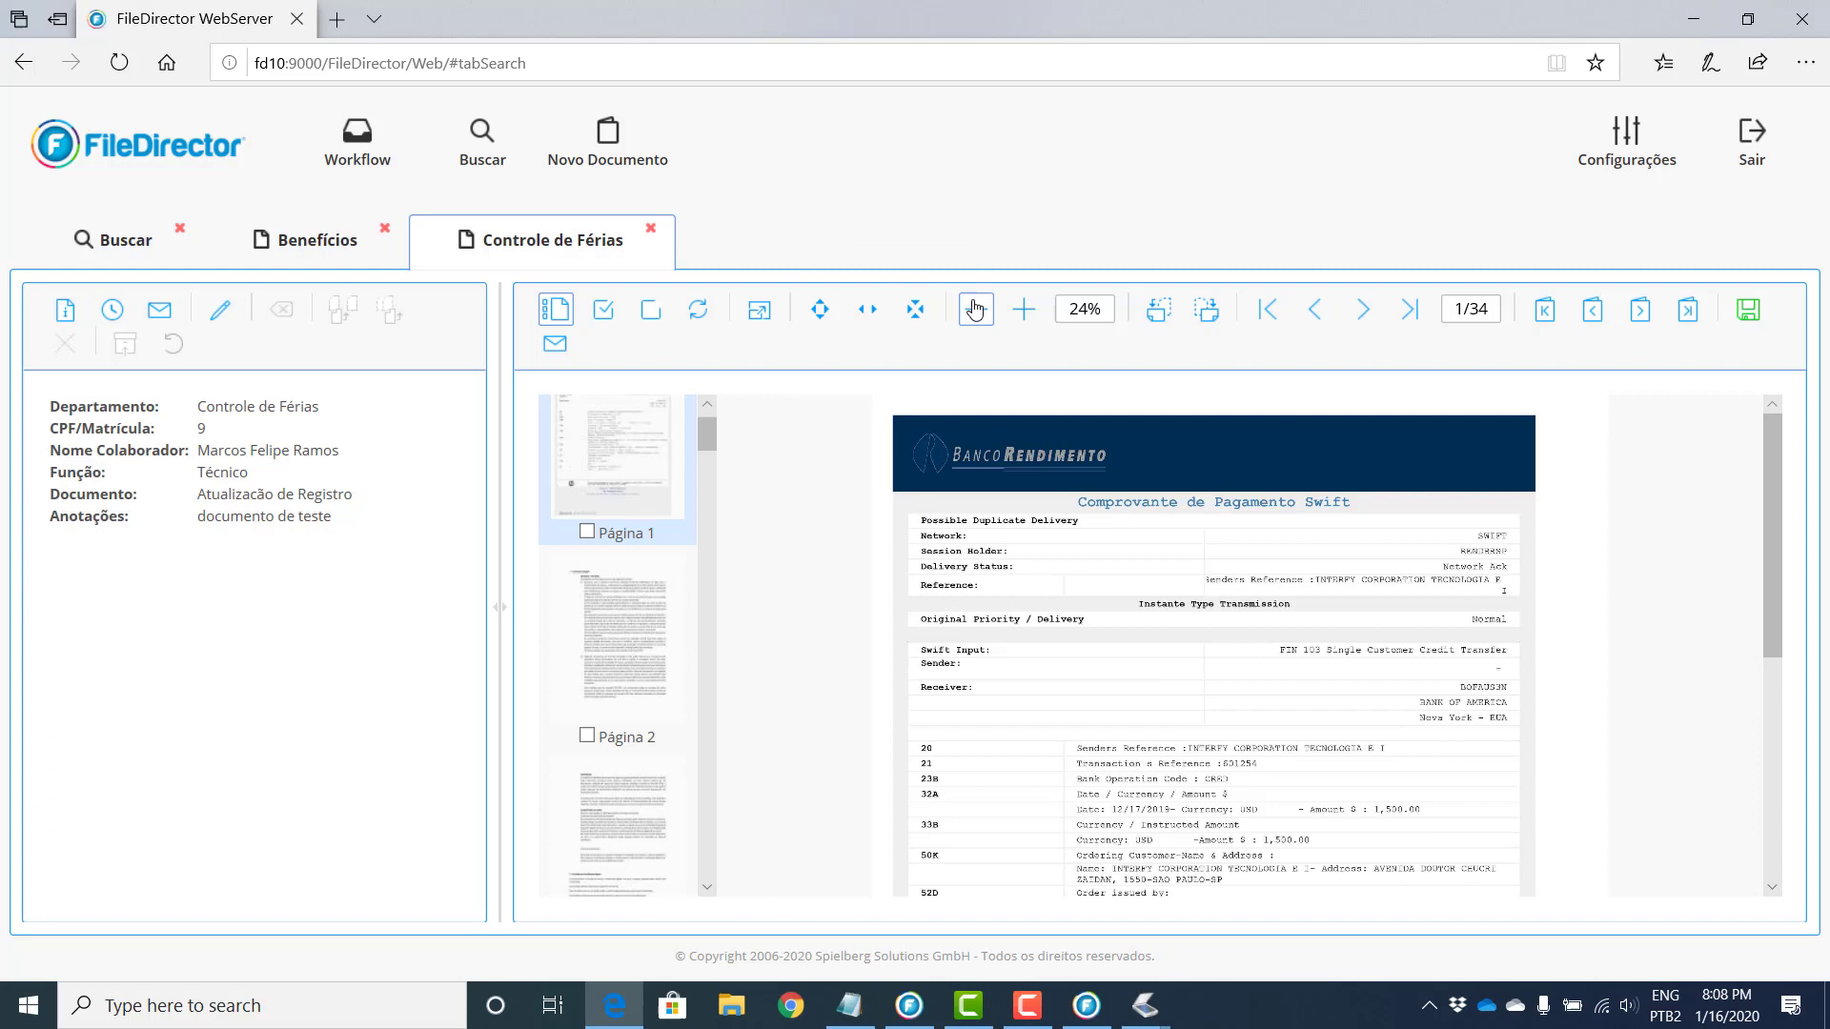
{"action": "left_click", "coordinate": [1022, 312]}
{"action": "left_click", "coordinate": [1023, 313]}
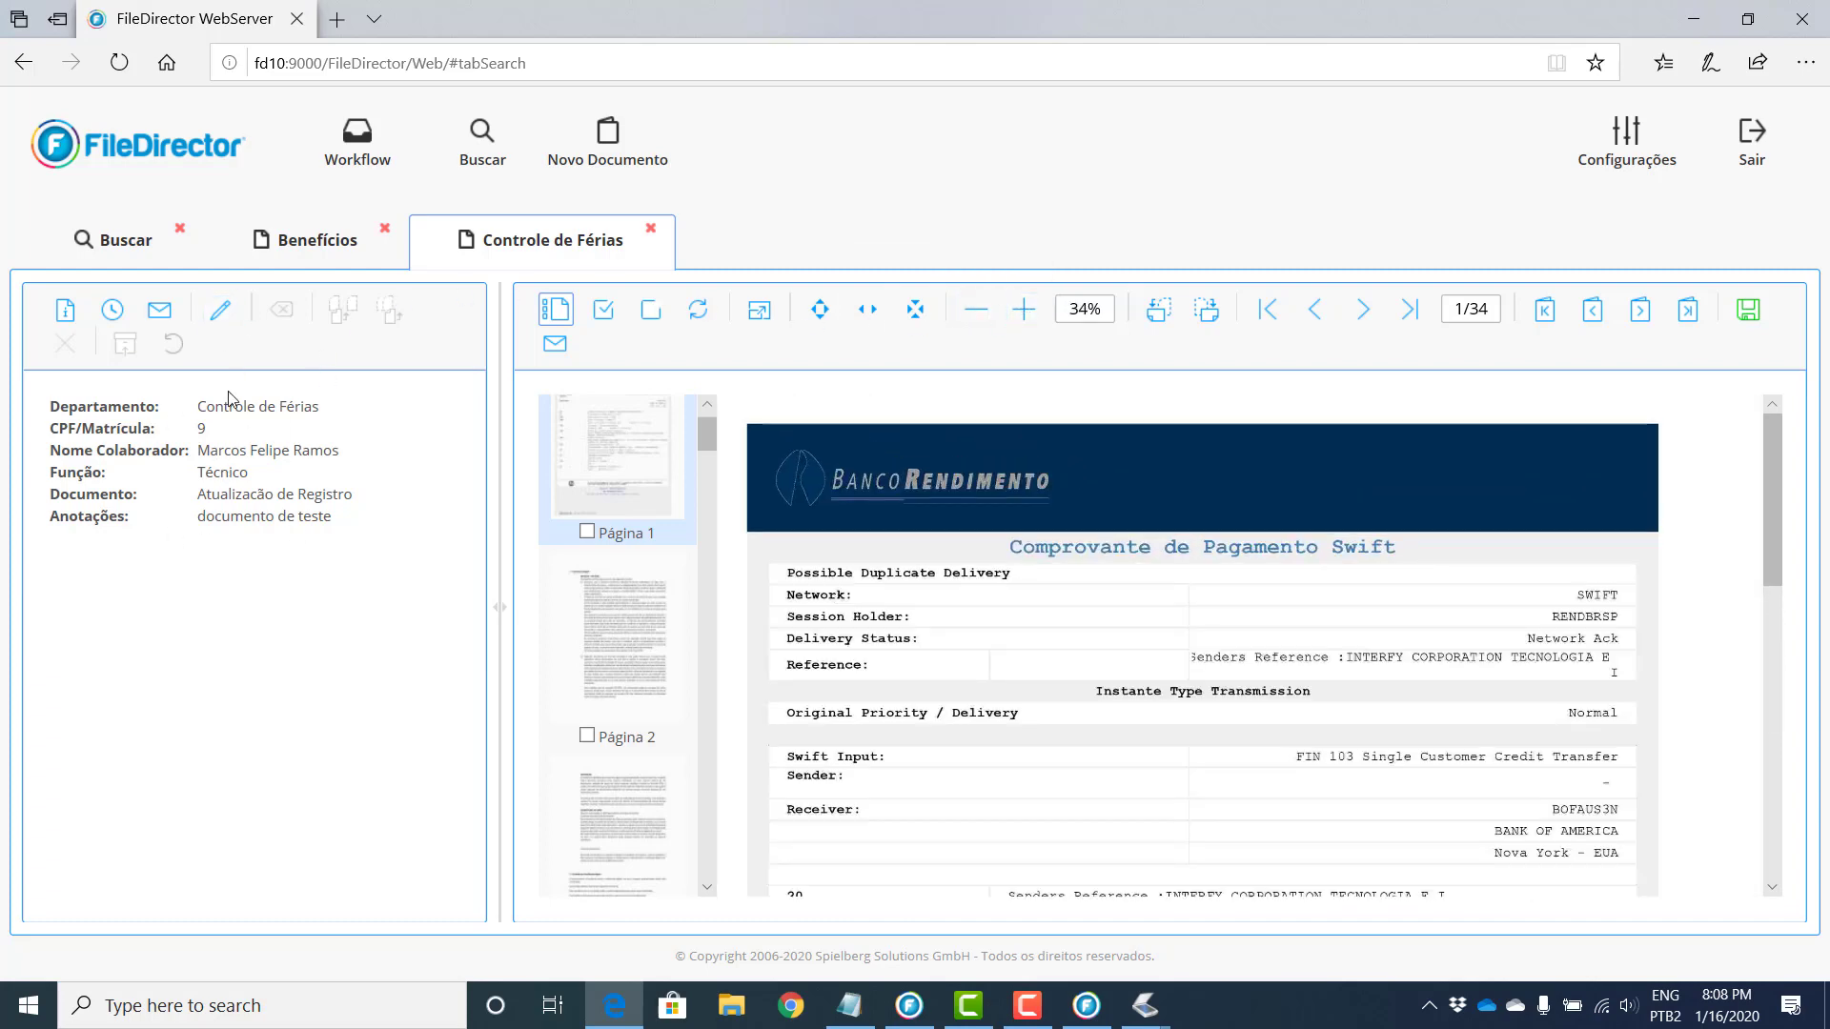
{"action": "left_click", "coordinate": [220, 310]}
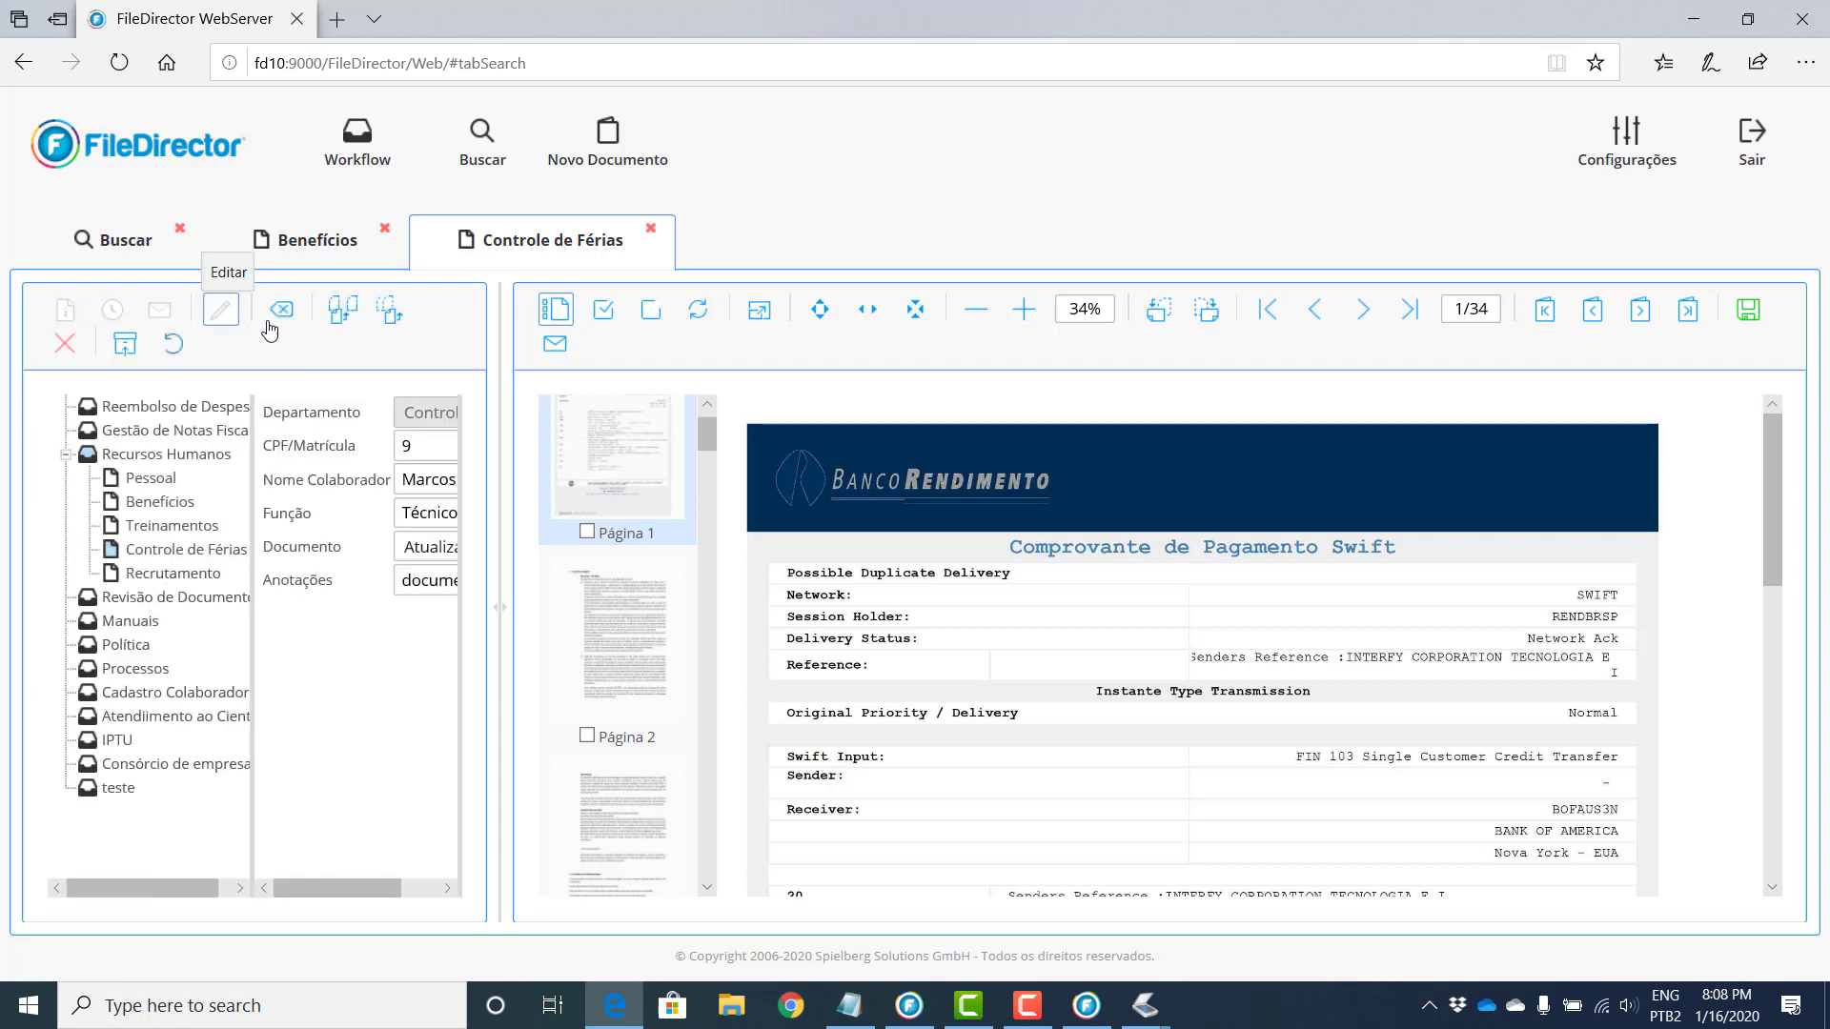
{"action": "left_click_drag", "start_coordinate": [587, 616], "coordinate": [852, 606]}
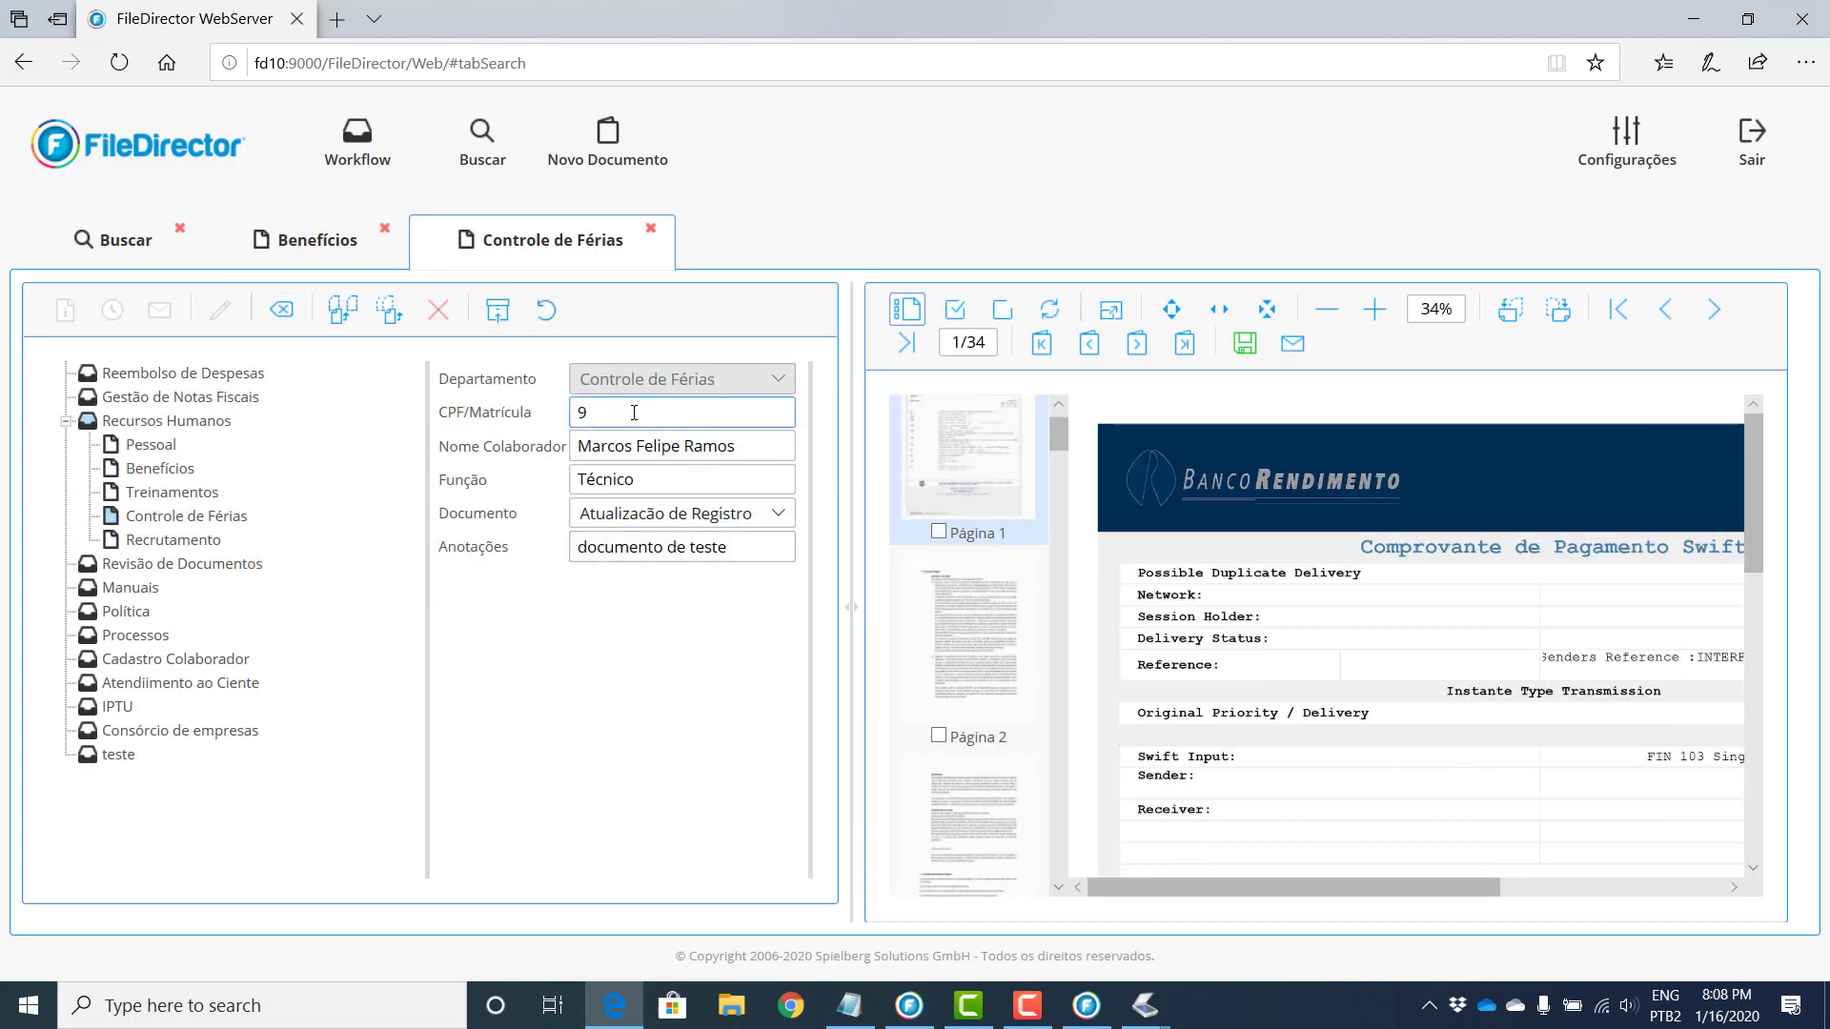
{"action": "left_click", "coordinate": [549, 315]}
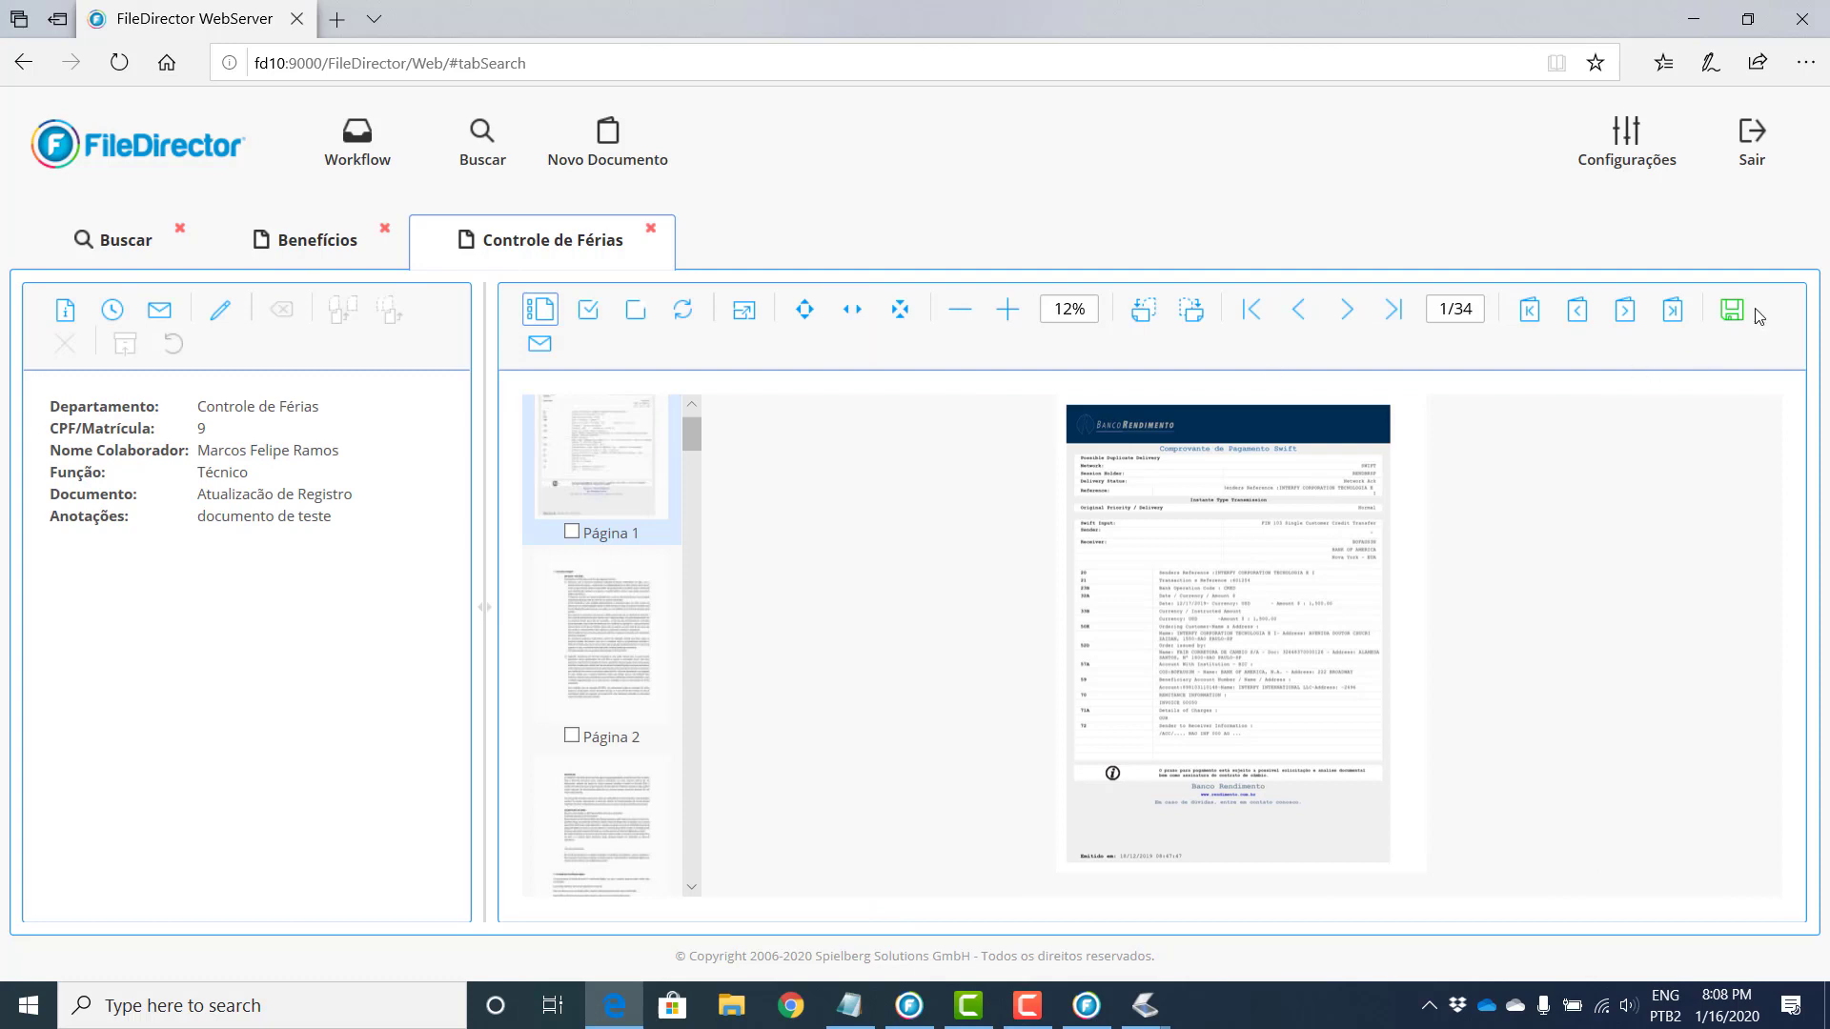
{"action": "left_click", "coordinate": [1739, 316]}
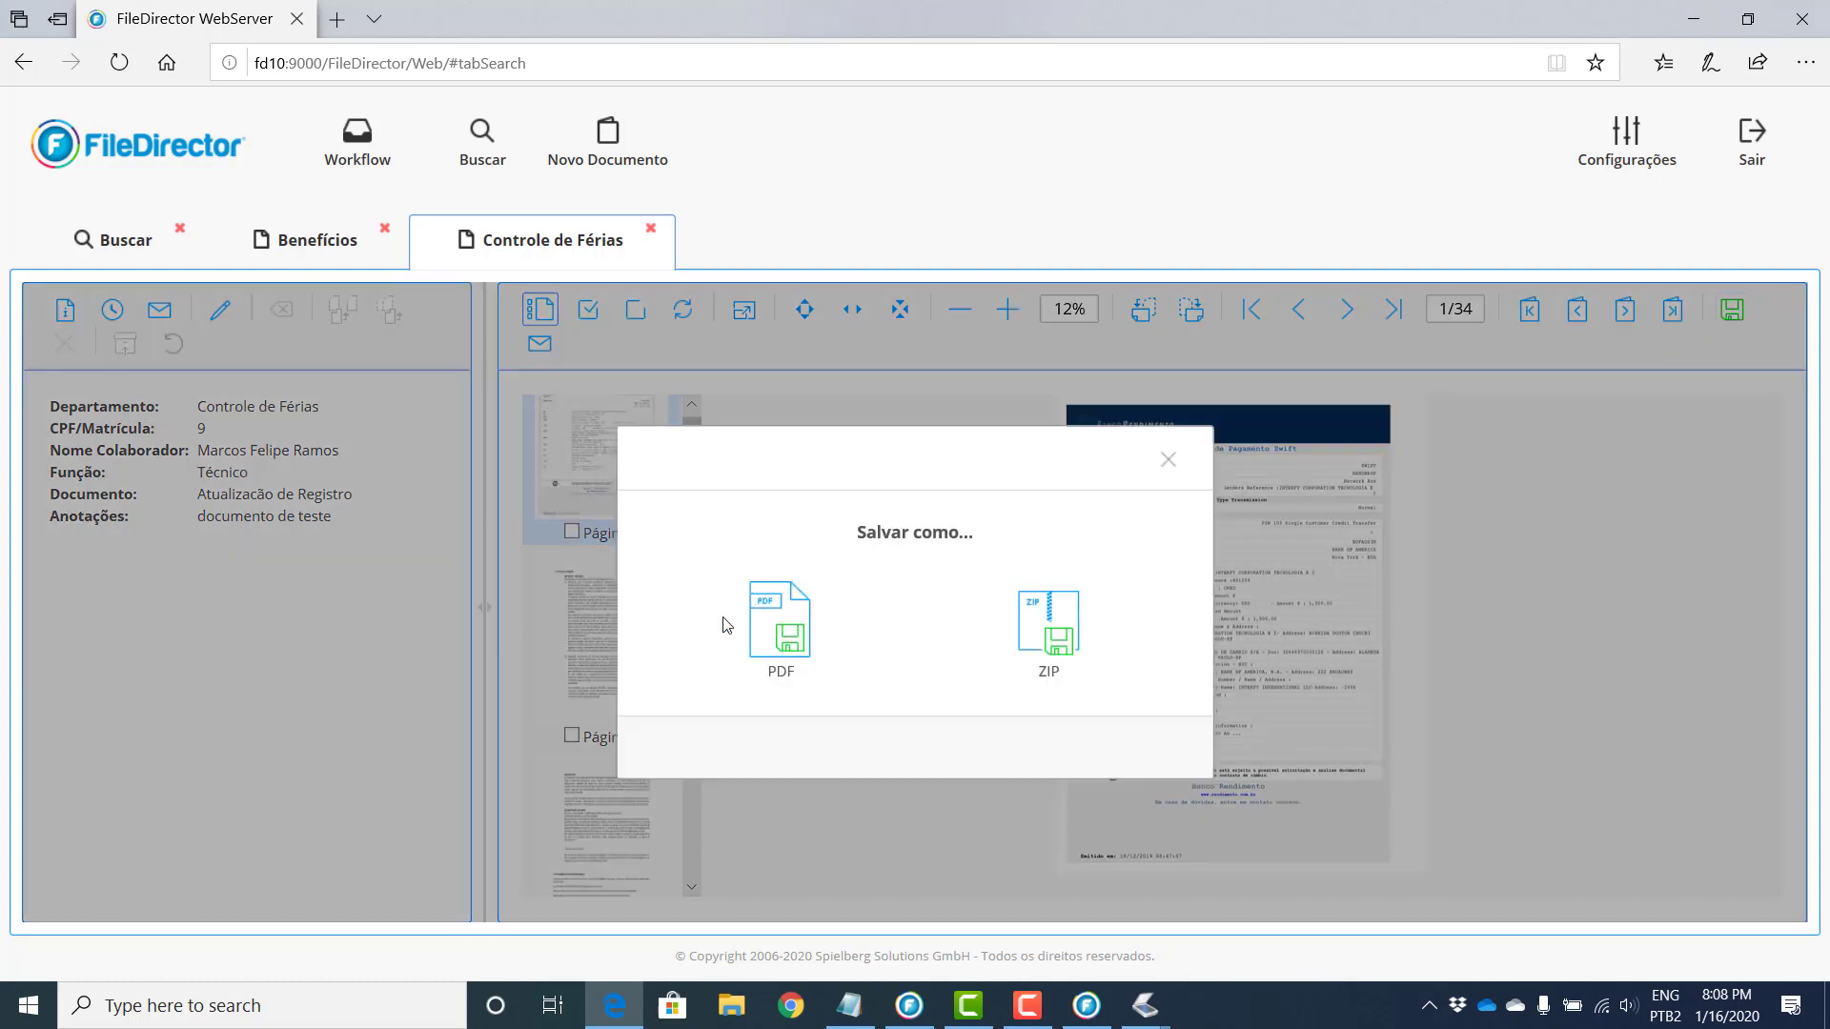
{"action": "left_click", "coordinate": [1169, 462]}
{"action": "left_click", "coordinate": [160, 311]}
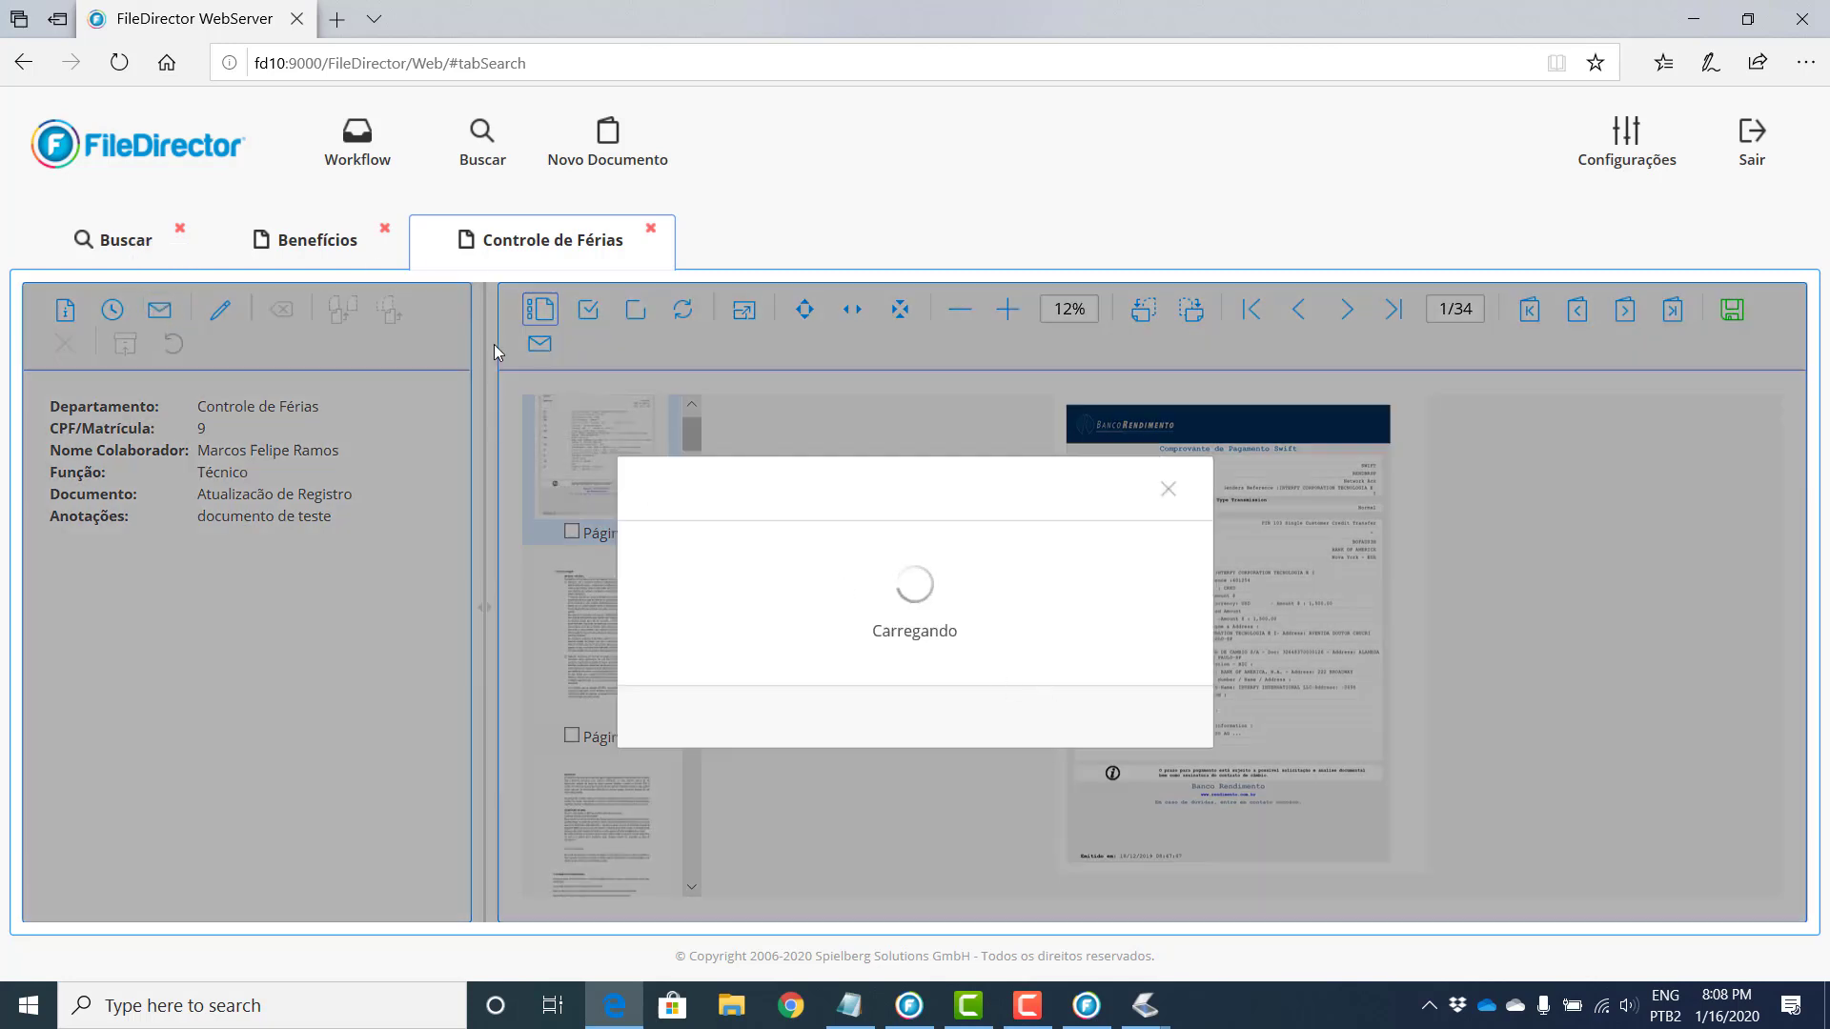
{"action": "triple_click", "coordinate": [986, 715]}
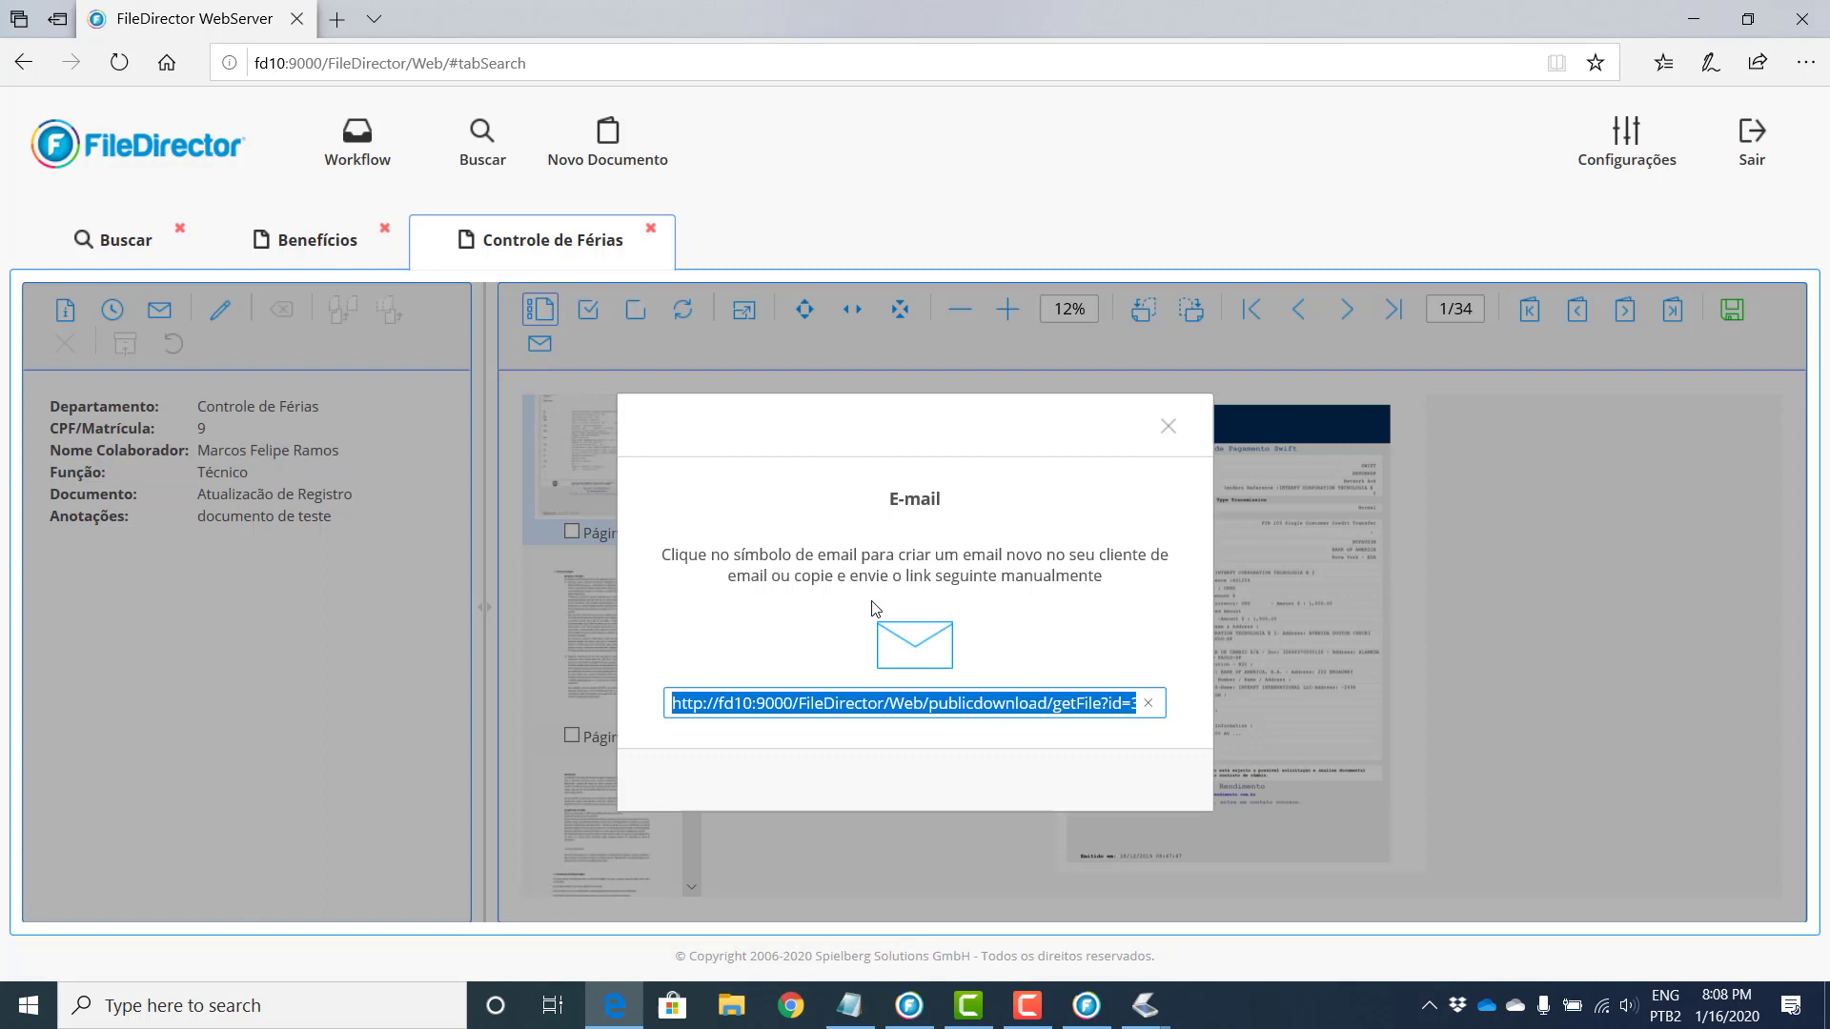
{"action": "left_click", "coordinate": [1168, 428]}
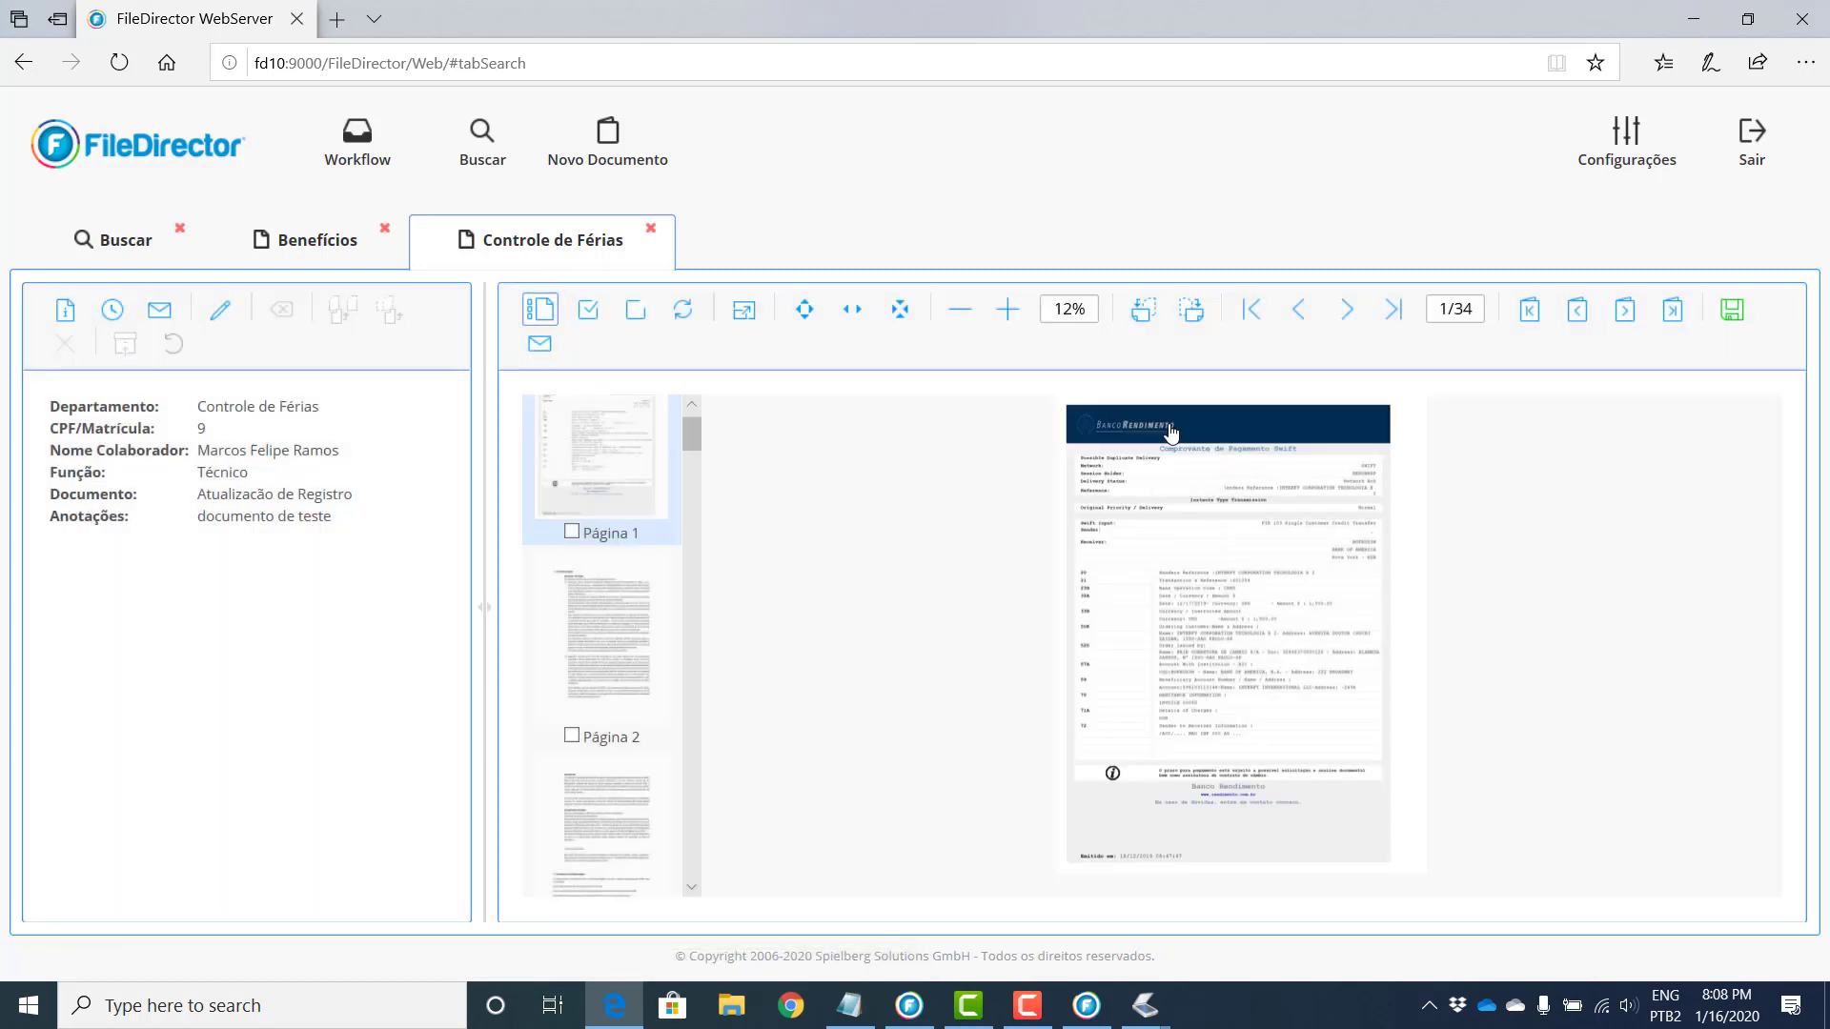
Step: Review the Controle de Férias revision history and document info, then switch to the Benefícios tab
{"action": "left_click", "coordinate": [112, 313]}
{"action": "left_click", "coordinate": [1165, 483]}
{"action": "left_click", "coordinate": [64, 310]}
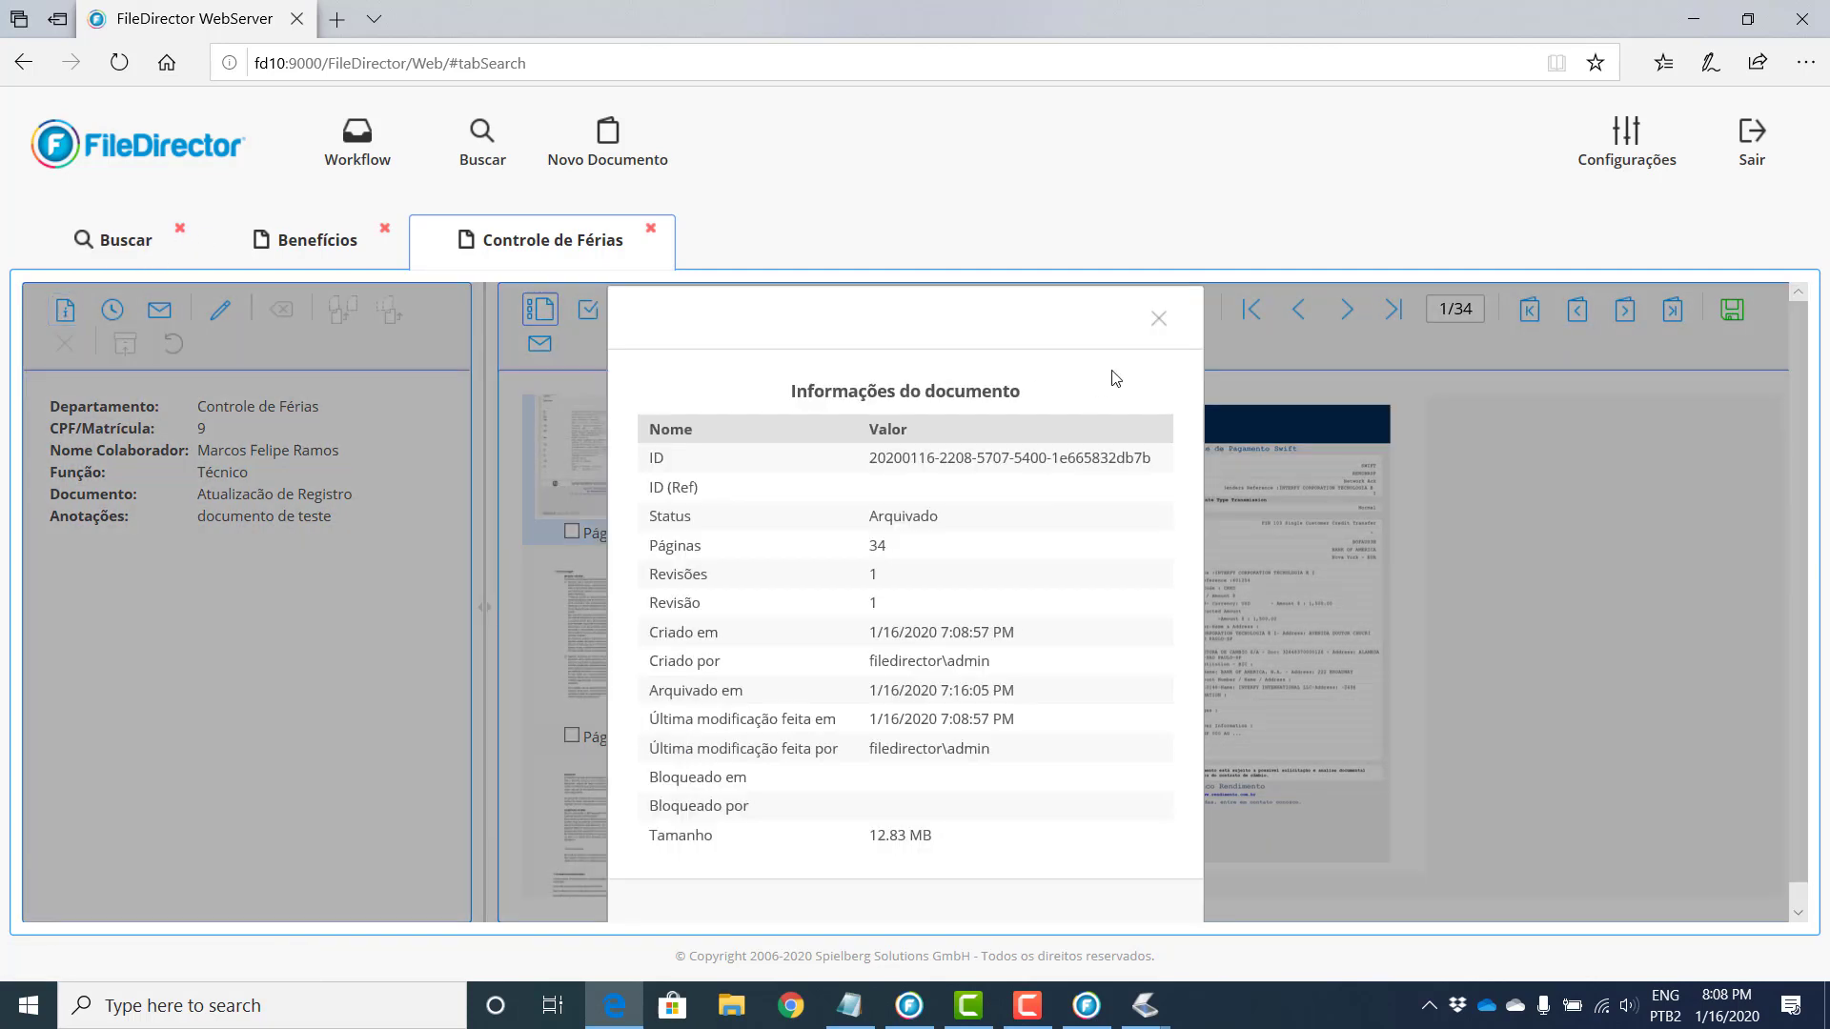
{"action": "left_click", "coordinate": [1159, 319]}
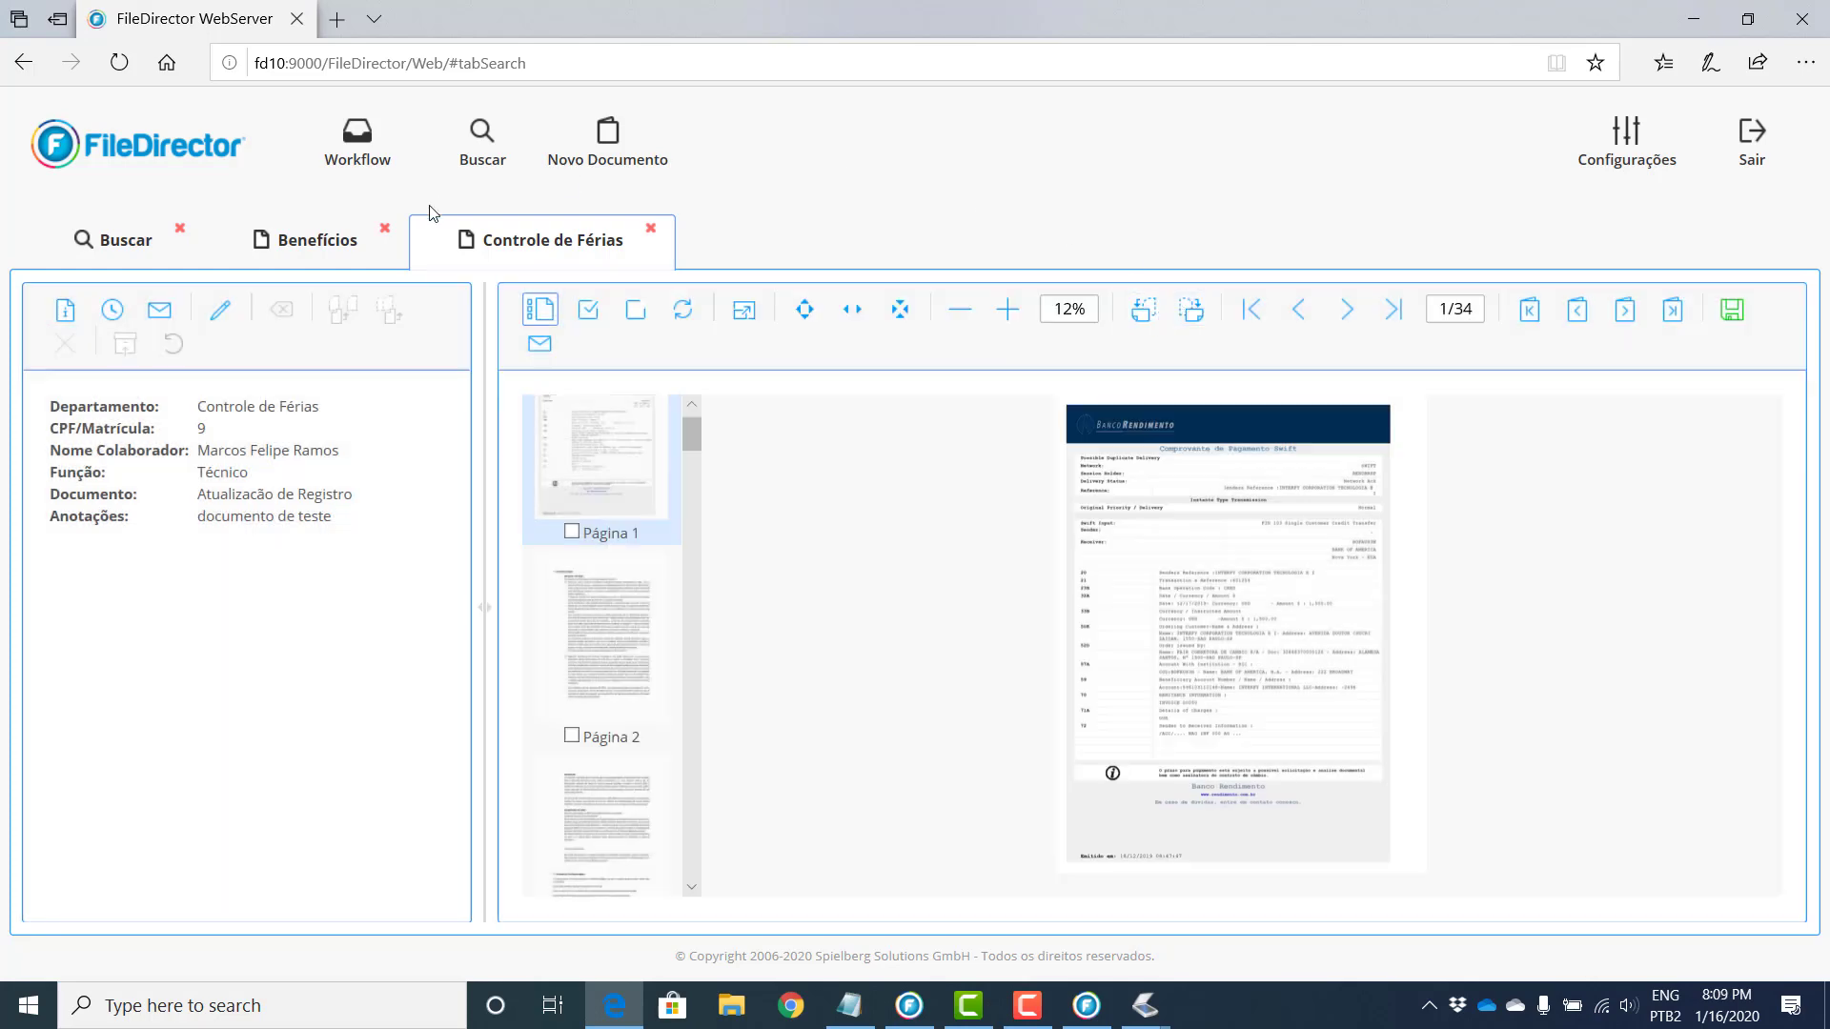
{"action": "left_click", "coordinate": [319, 240]}
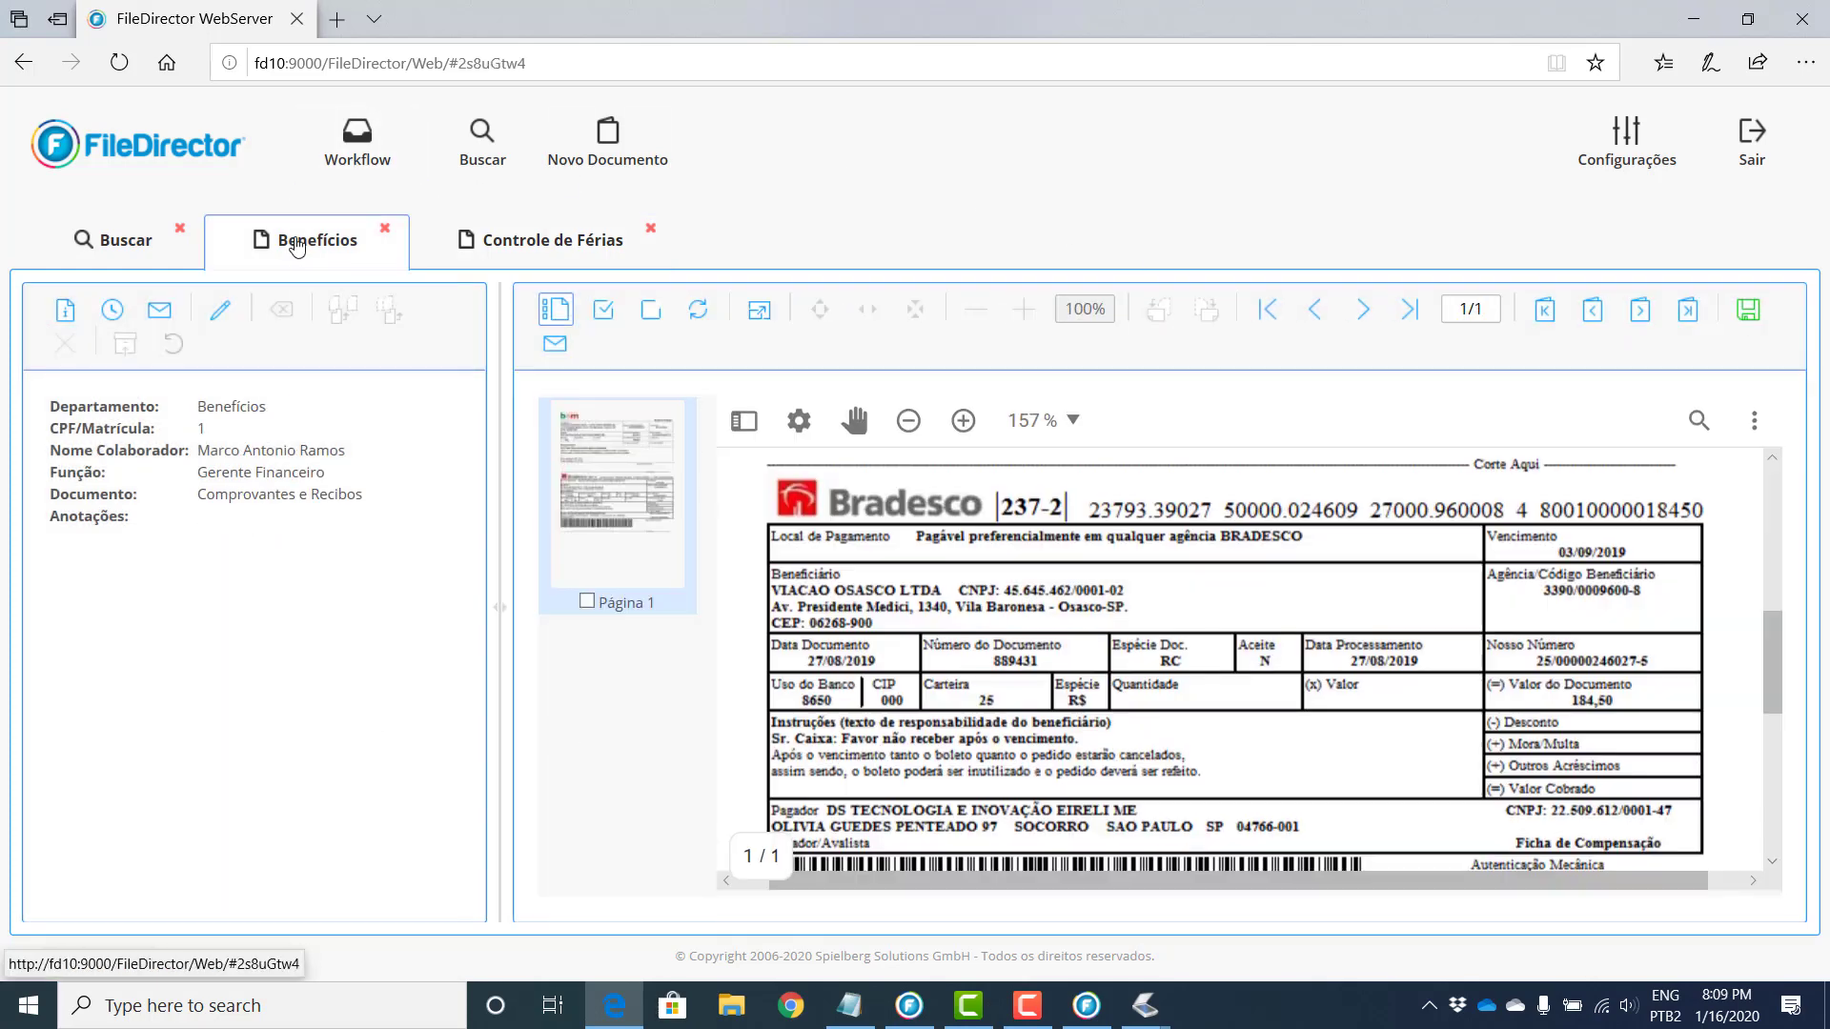
{"action": "left_click", "coordinate": [535, 251]}
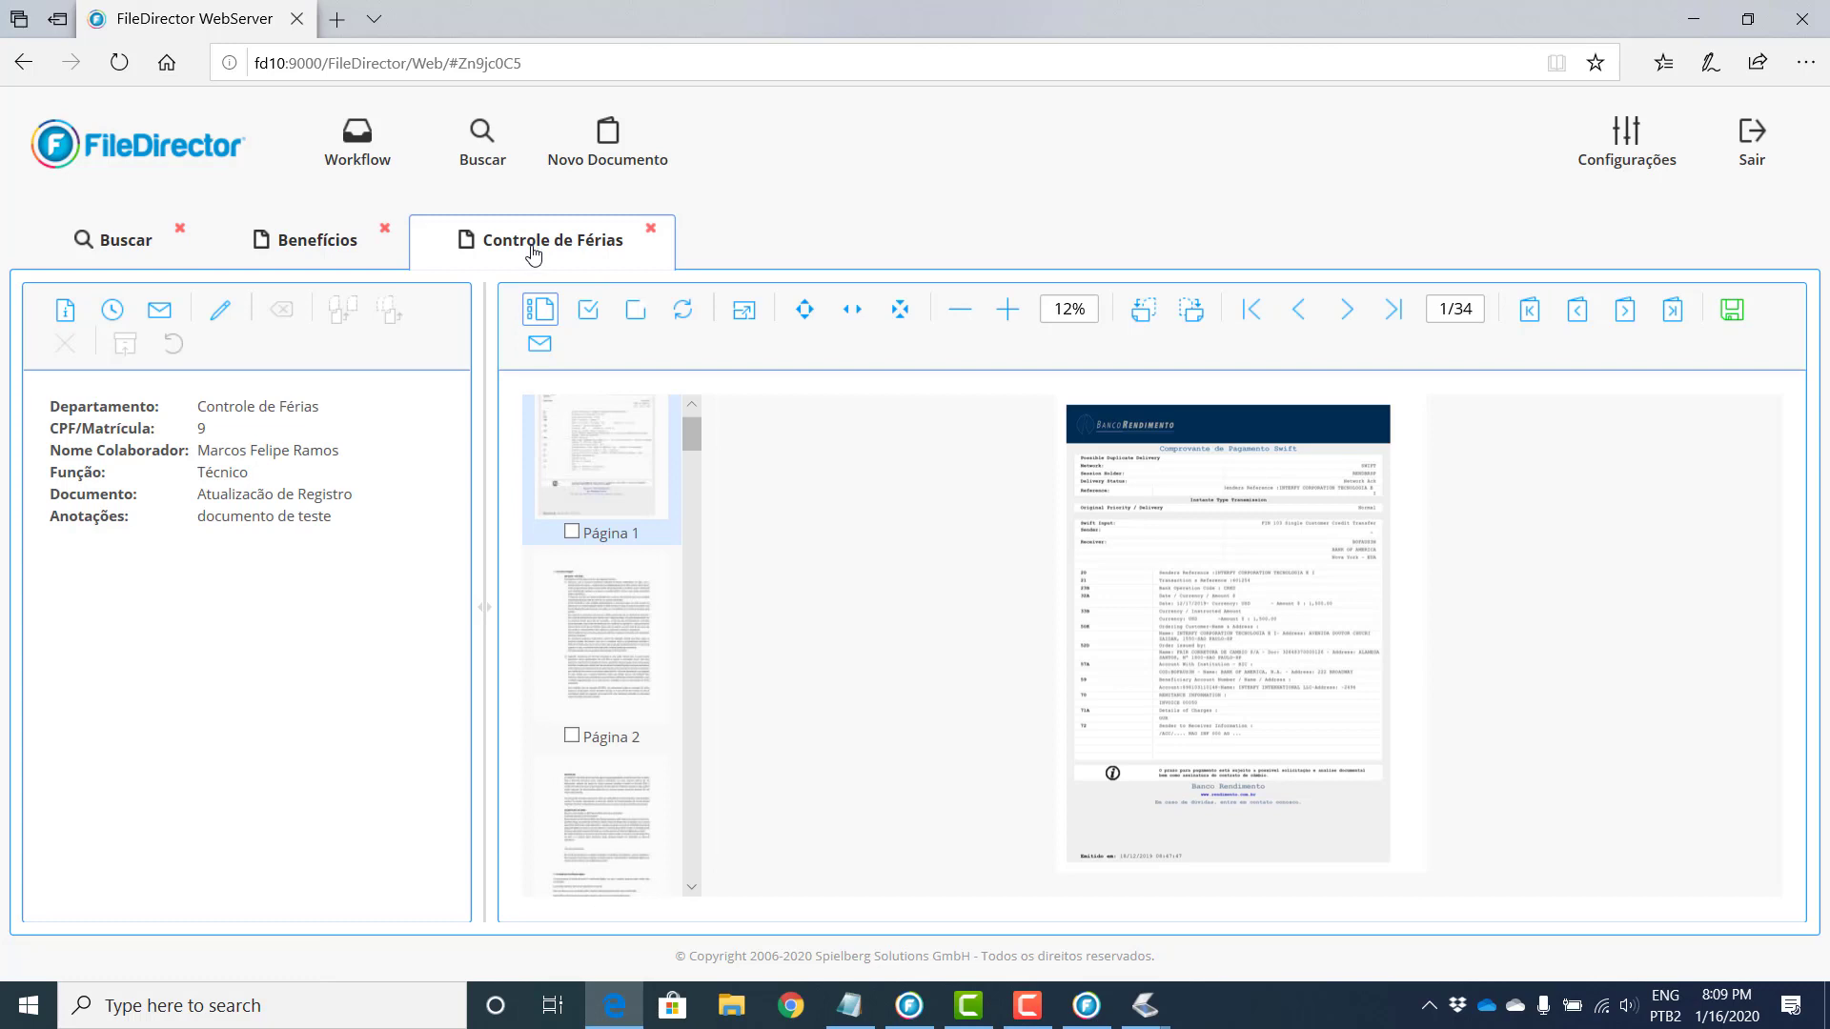
{"action": "left_click", "coordinate": [333, 243]}
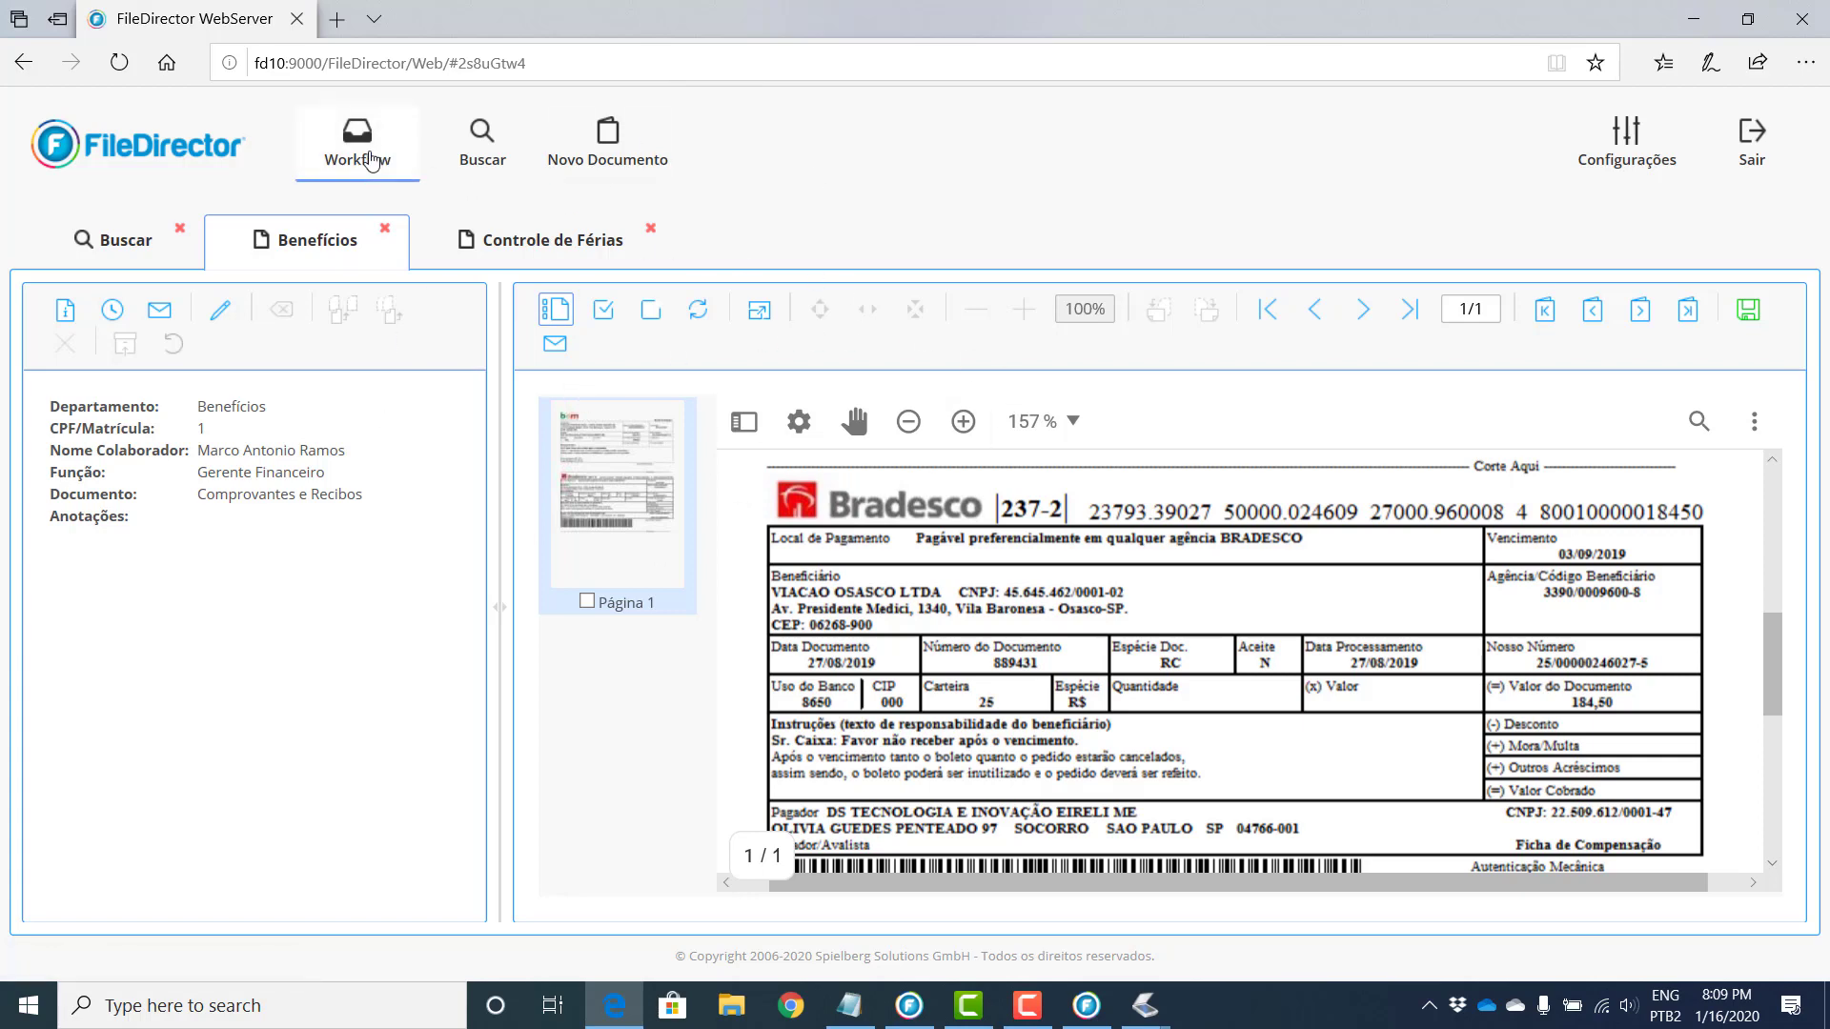
Step: Open Workflow and dismiss the 'Nenhum resultado encontrado' notice
{"action": "left_click", "coordinate": [372, 160]}
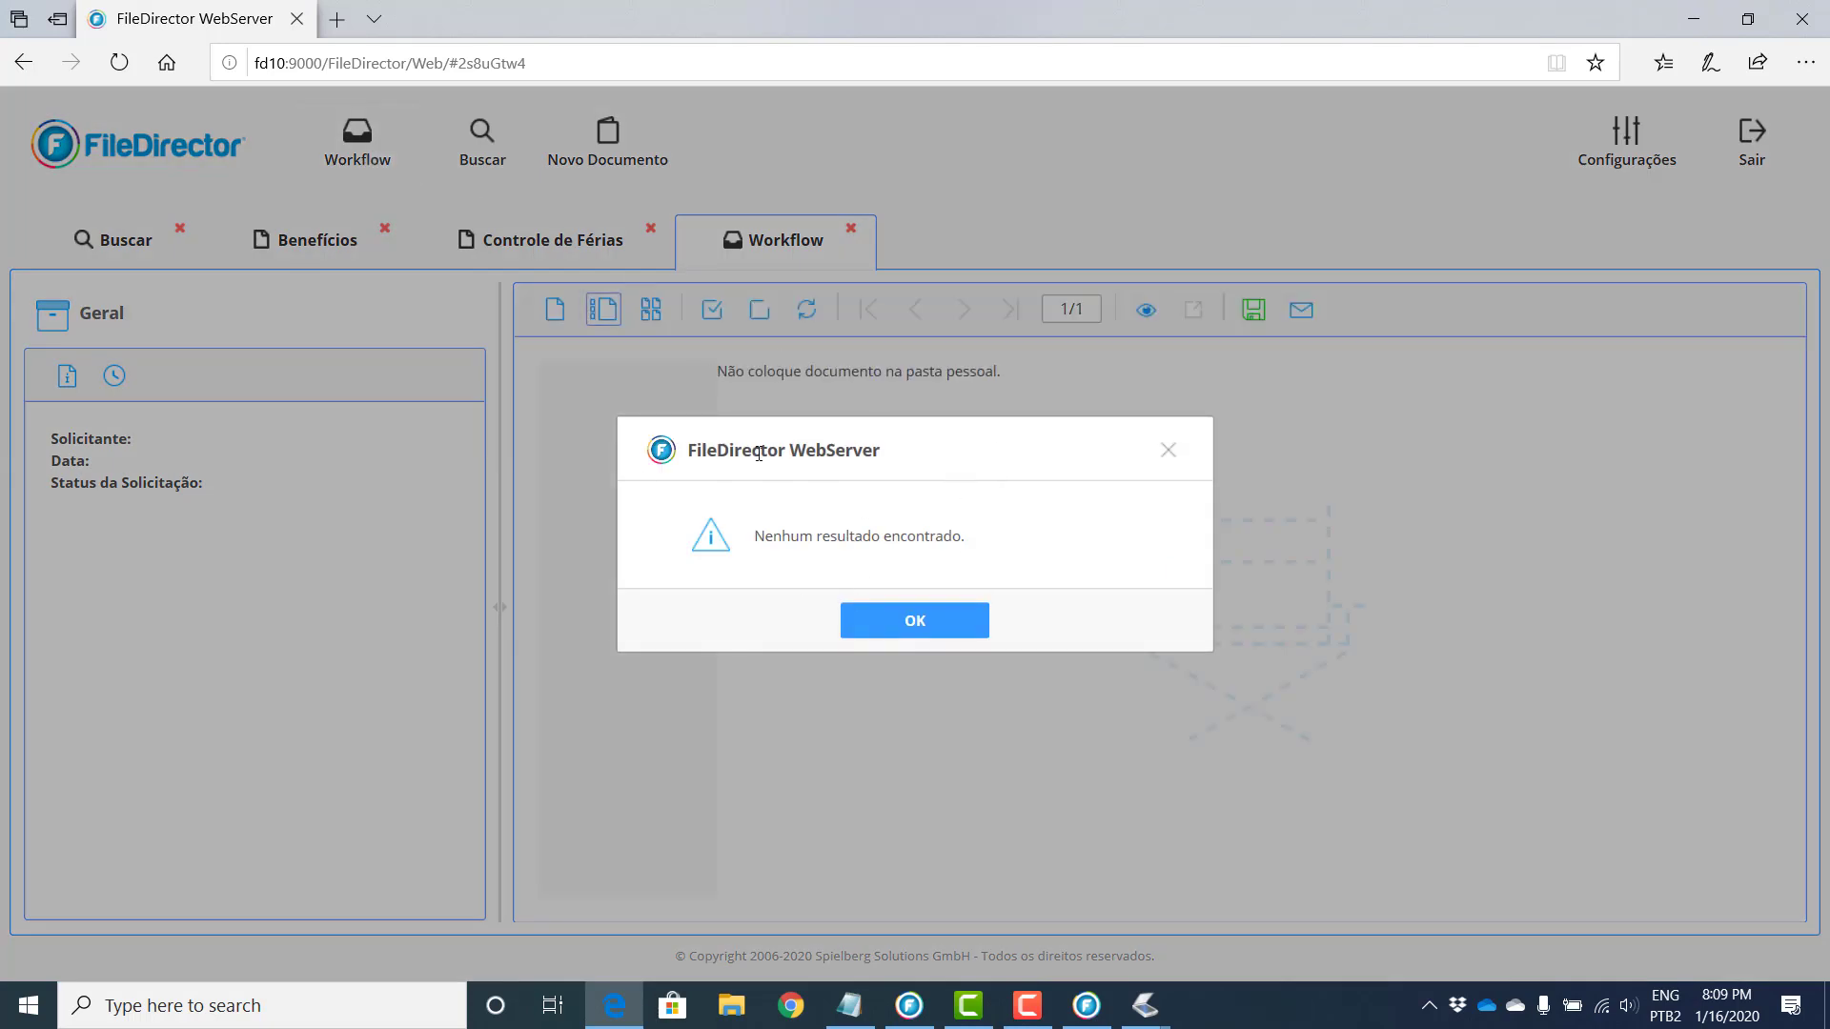
{"action": "left_click", "coordinate": [940, 629]}
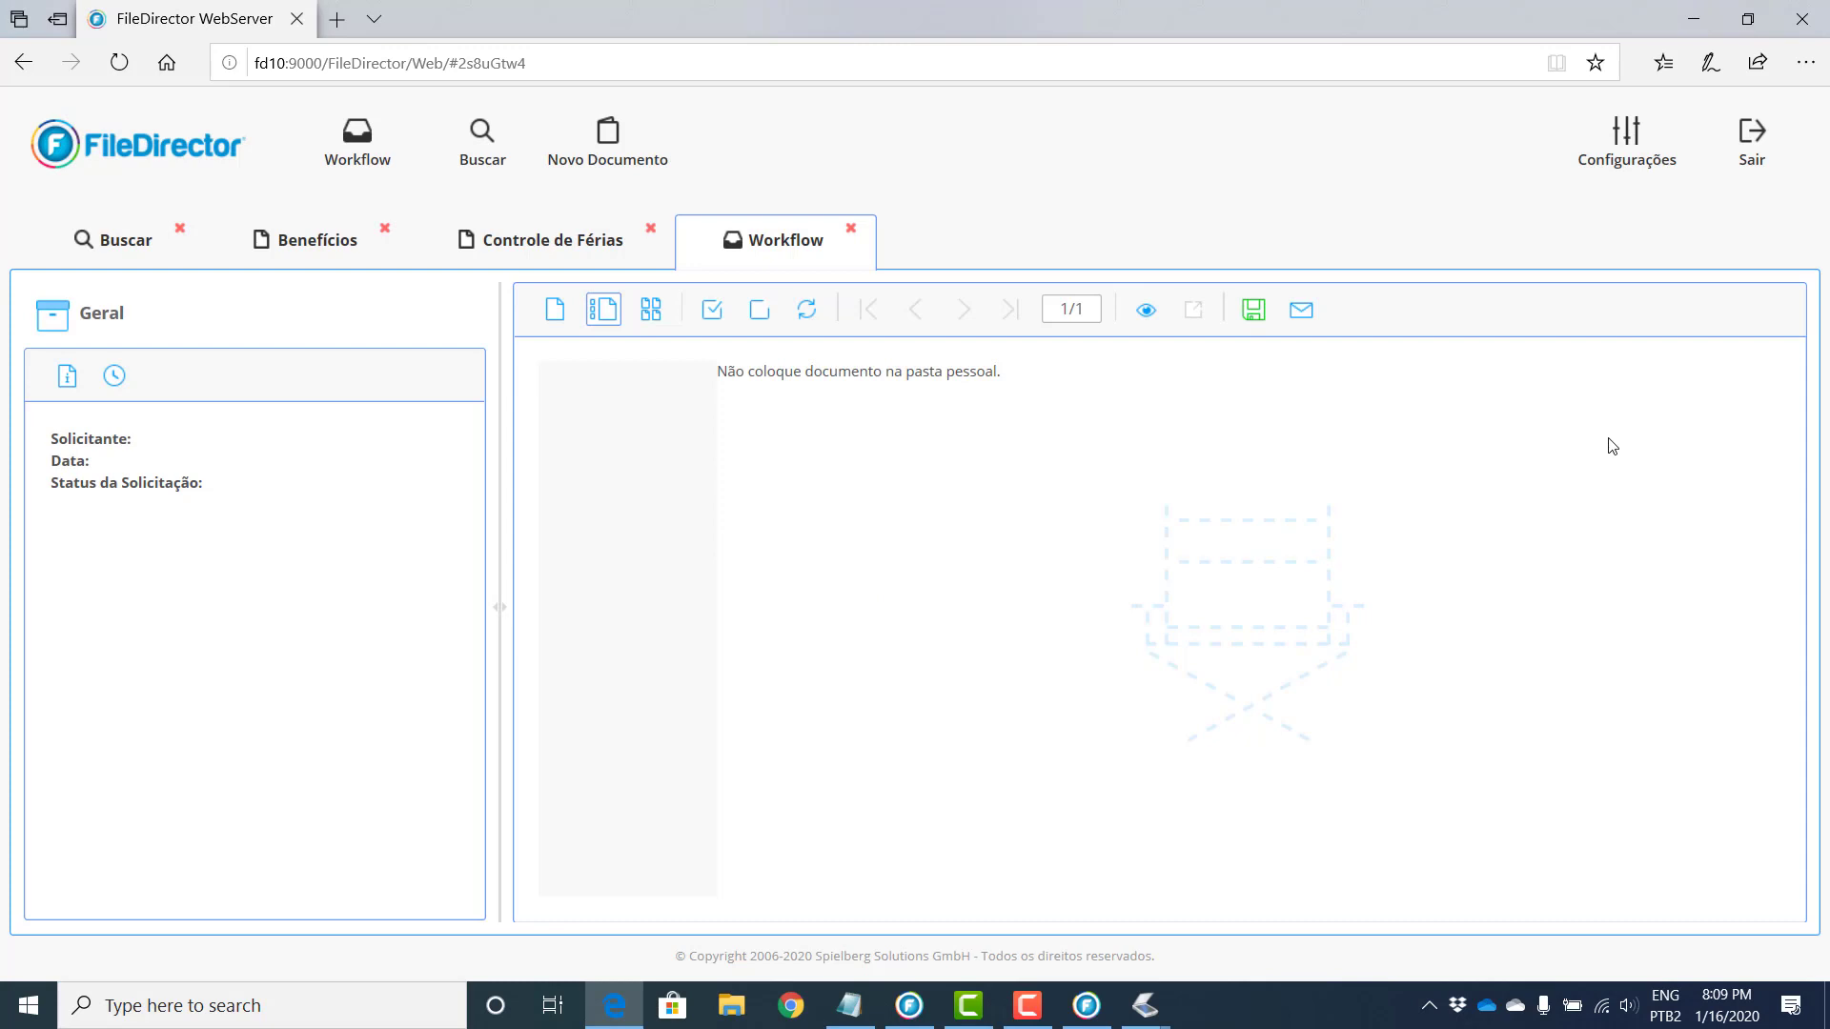